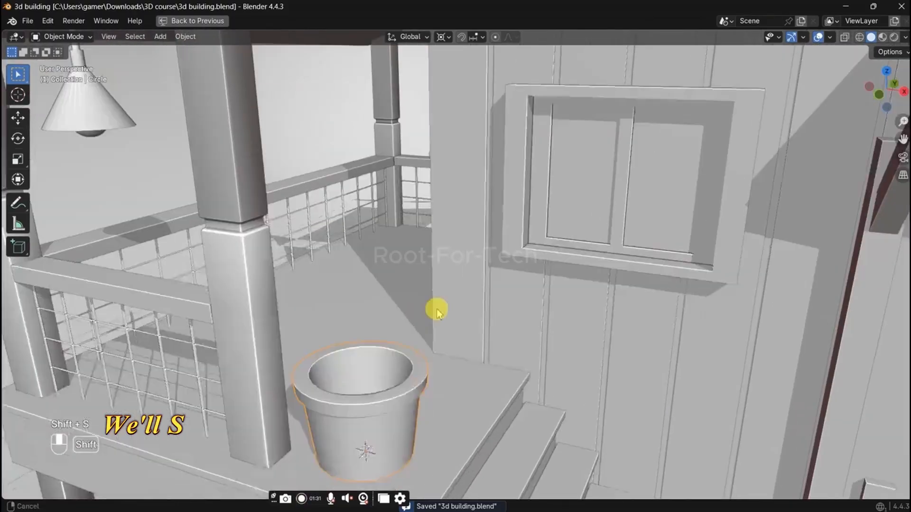
key("shift+a")
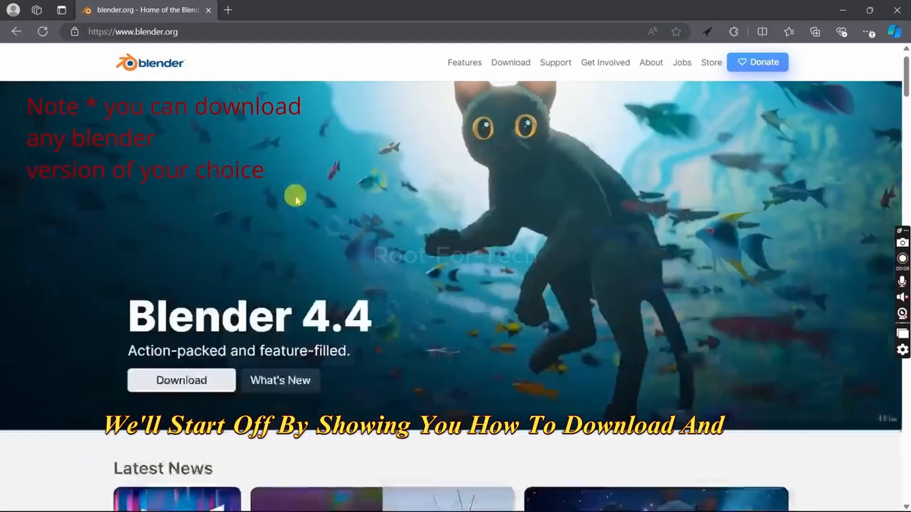
scroll(239, 328, "down", 2)
scroll(238, 328, "down", 15)
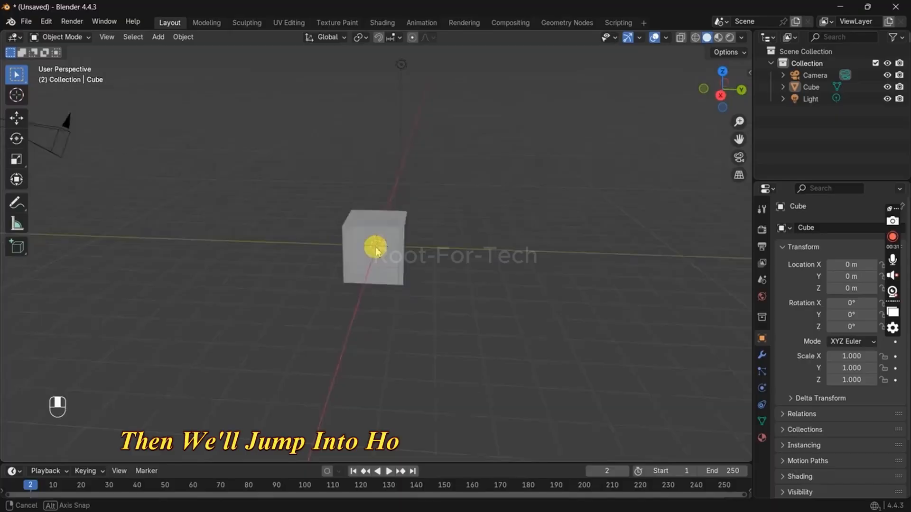
Step: Select the default cube and frame it in the viewport
mouse_move(376, 249)
middle_mouse_down()
mouse_move(109, 260)
mouse_move(370, 240)
middle_mouse_up()
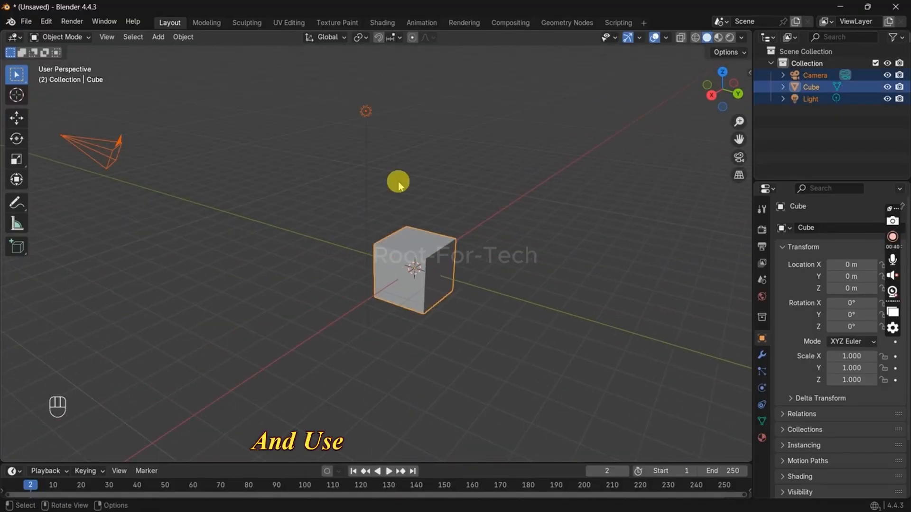
left_click(378, 246)
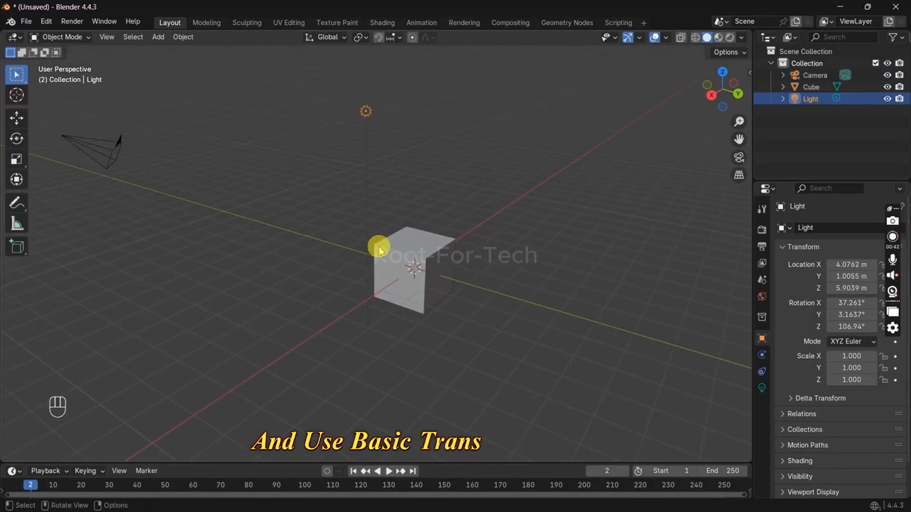
key("KP_Decimal")
middle_click_drag(379, 246, 274, 296)
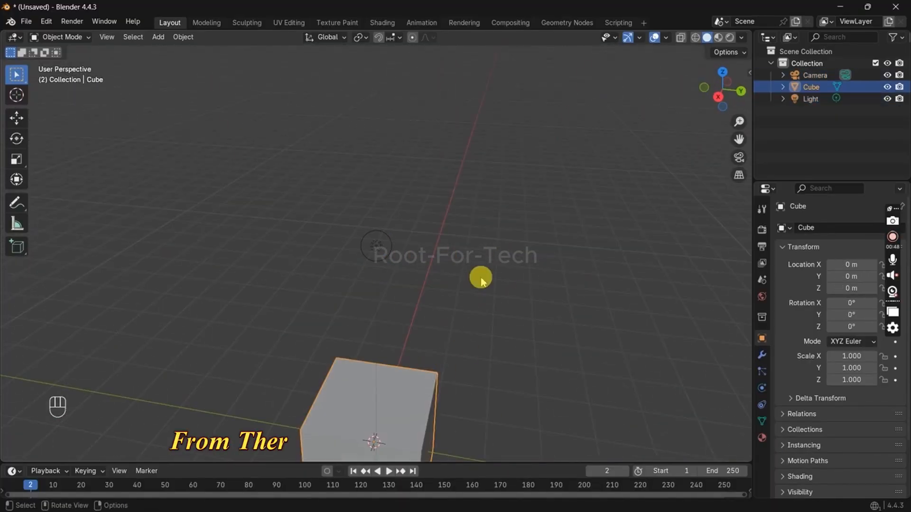
key("KP_Decimal")
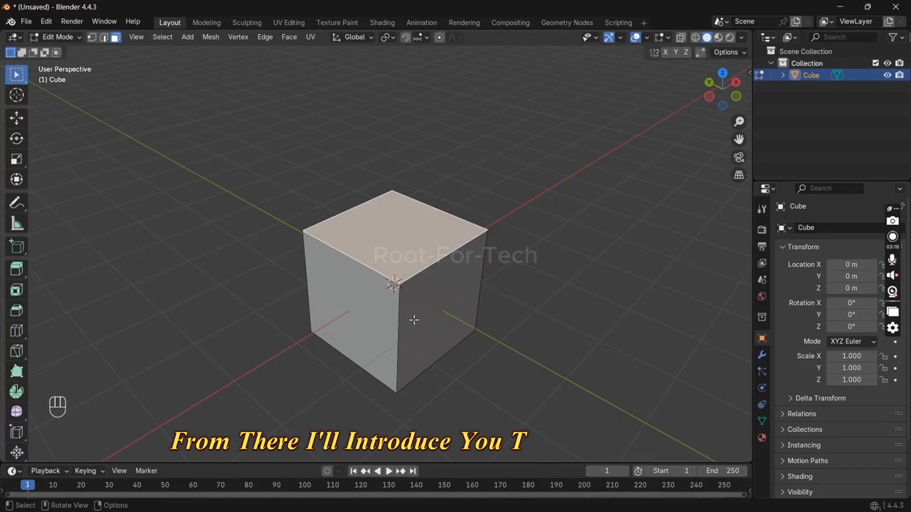
Step: Extrude the cube's top and side faces outward, and bevel one of its top edges
key("e")
left_click(429, 182)
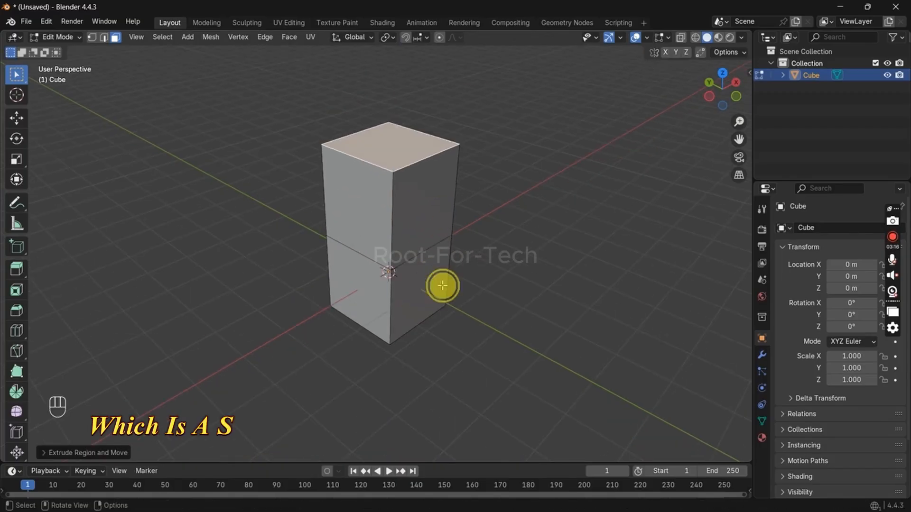
left_click(441, 287)
key("e")
left_click(610, 325)
left_click(427, 207)
key("e")
left_click(655, 324)
key("g")
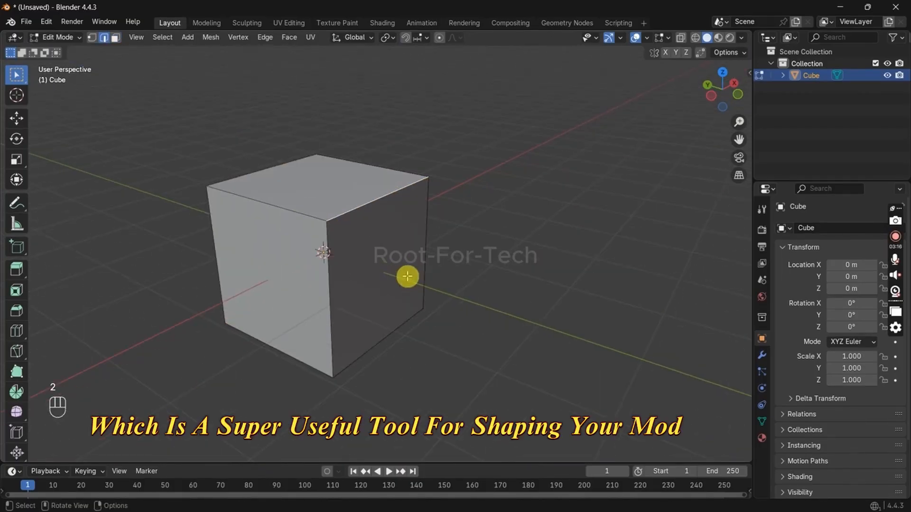
key("ctrl+b")
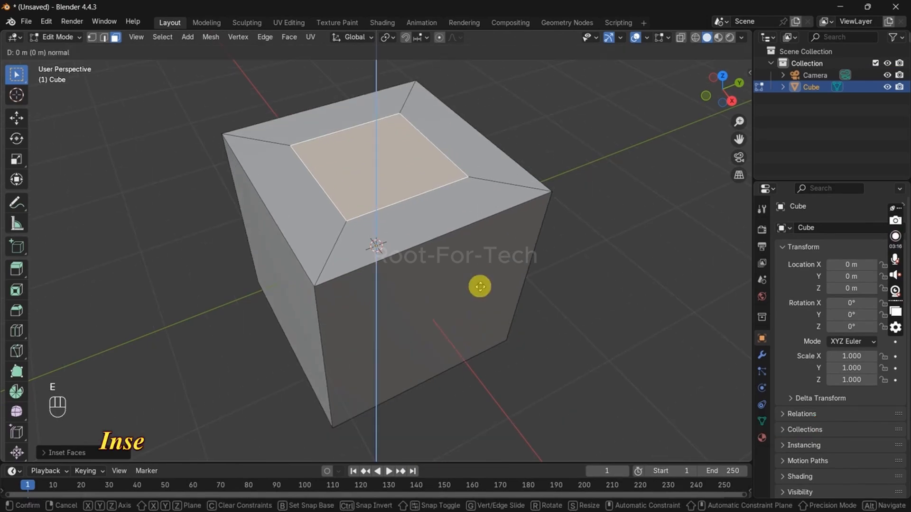
Step: Undo the inset and extrusion on the cube's top face, and inset that face again with the Outset option
key("ctrl+z")
key("ctrl+z")
key("i")
key("o")
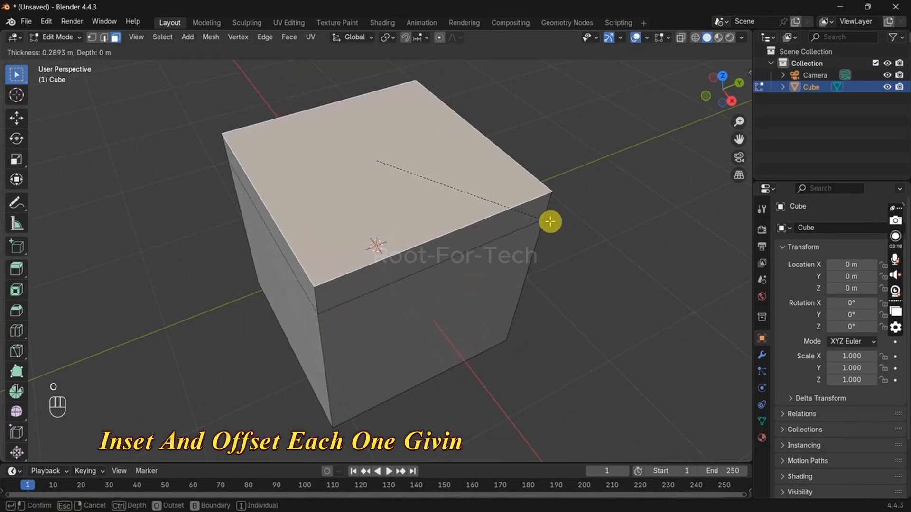
left_click(541, 217)
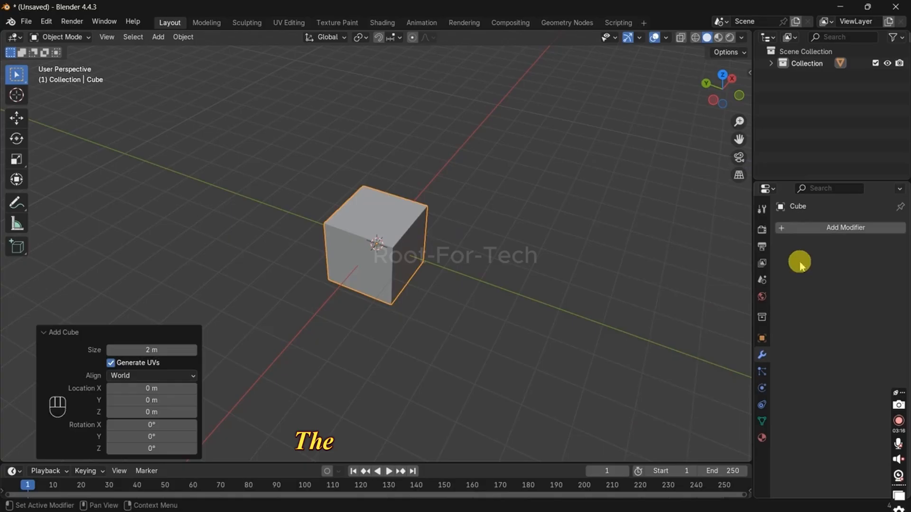
Step: Add a modifier to the object and adjust its values
left_click(806, 227)
mouse_move(759, 224)
left_click(702, 224)
left_click(885, 279)
left_click(885, 279)
left_click_drag(858, 315, 829, 327, "shift")
left_click_drag(862, 338, 874, 338, "shift")
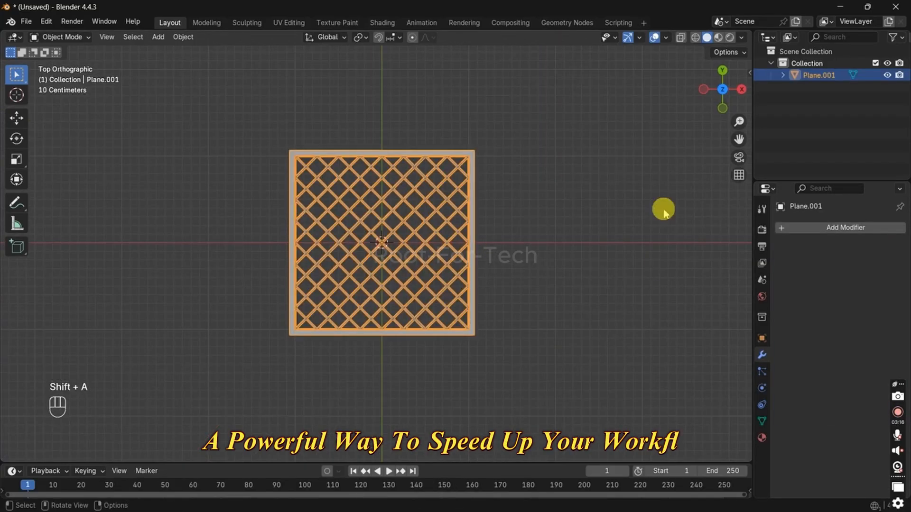
Step: Make the lattice panel an asset named Fence and place a copy of it in the scene from the asset library
key("F2")
left_click(650, 212)
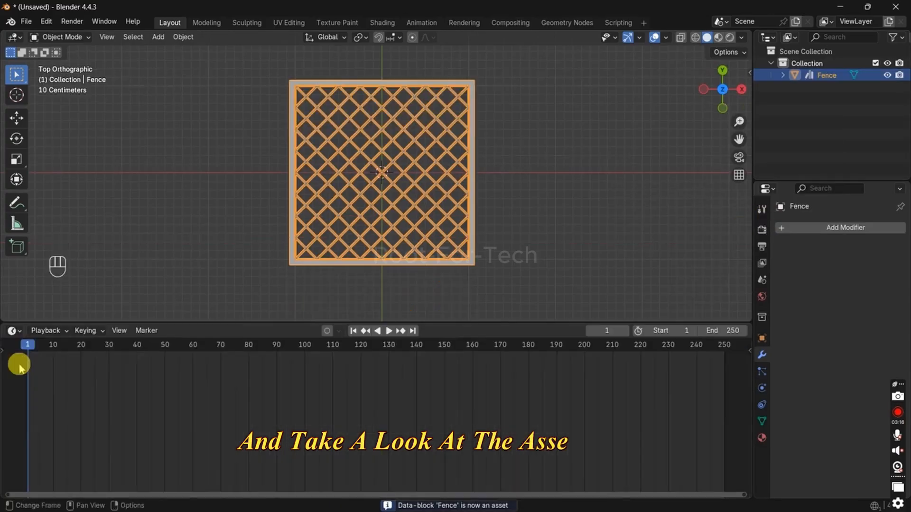
left_click_drag(174, 373, 165, 212)
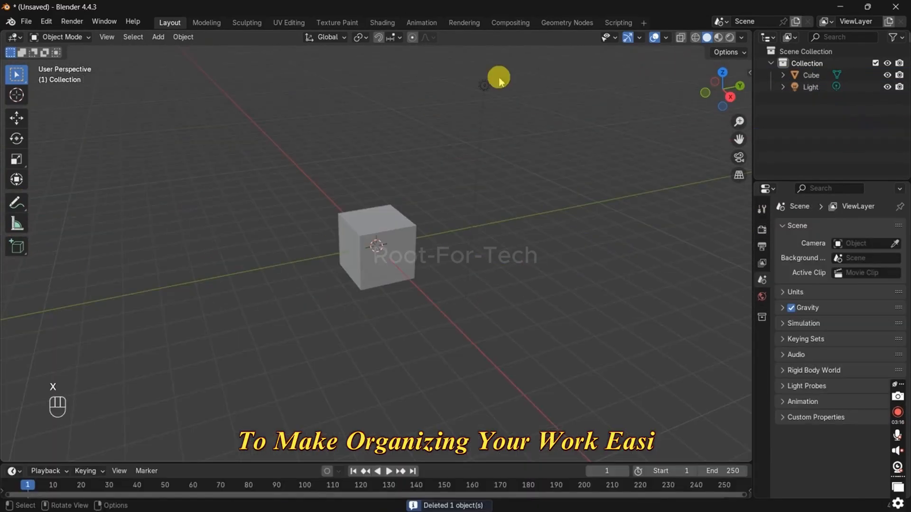
Step: Clear the scene by deleting all of its objects
key("x")
key("x")
key("a")
key("x")
Step: Add a new camera and align it to the current viewing angle
key("shift+a")
left_click(384, 291)
key("ctrl+alt+KP_0")
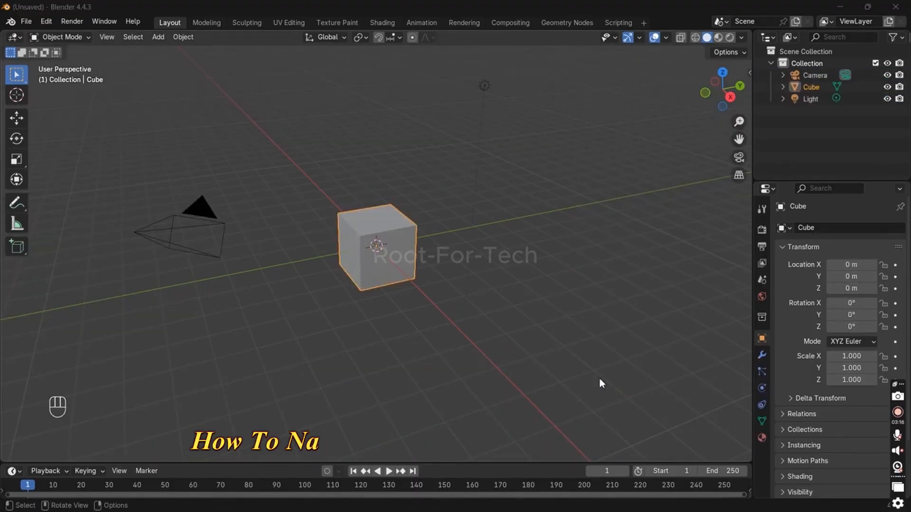
key("n")
key("n")
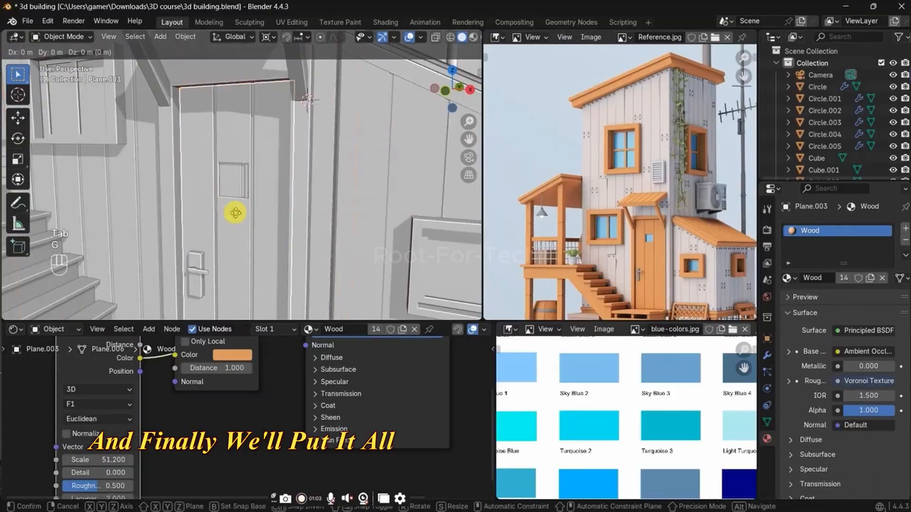
Step: Enter face-selection editing on the house's door and add another material slot to it
key("Tab")
key("3")
left_click(906, 229)
left_click(788, 312)
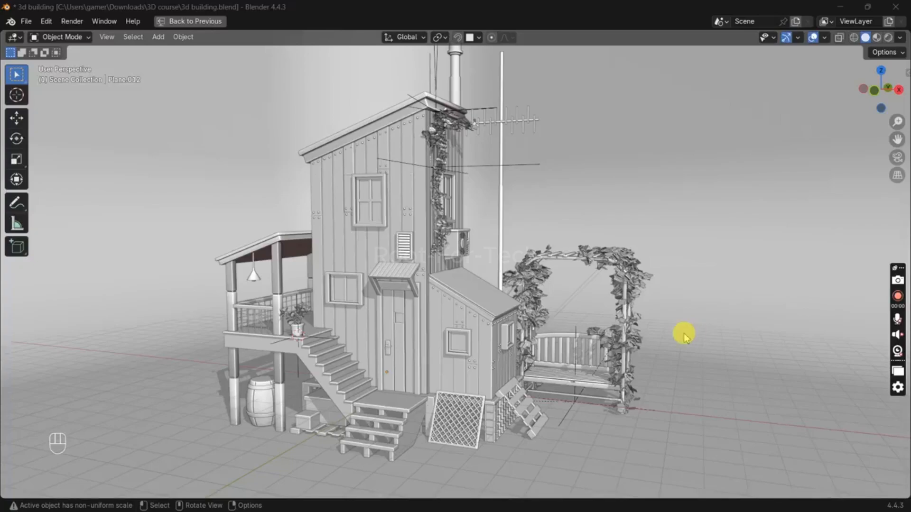
Step: Examine the whole house model from several angles, switching the viewport to rendered shading
middle_click_drag(669, 348, 532, 334)
scroll(619, 331, "down", 8)
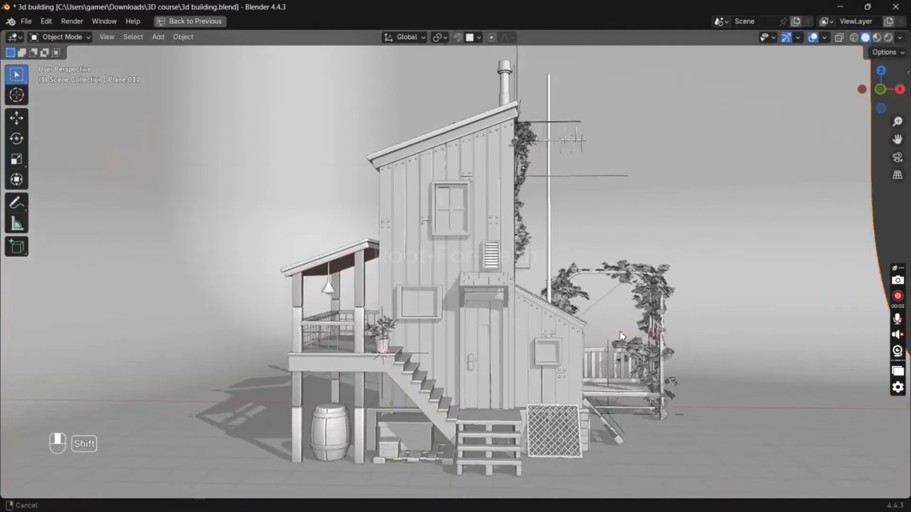
middle_click_drag(619, 331, 601, 304)
scroll(540, 309, "up", 7)
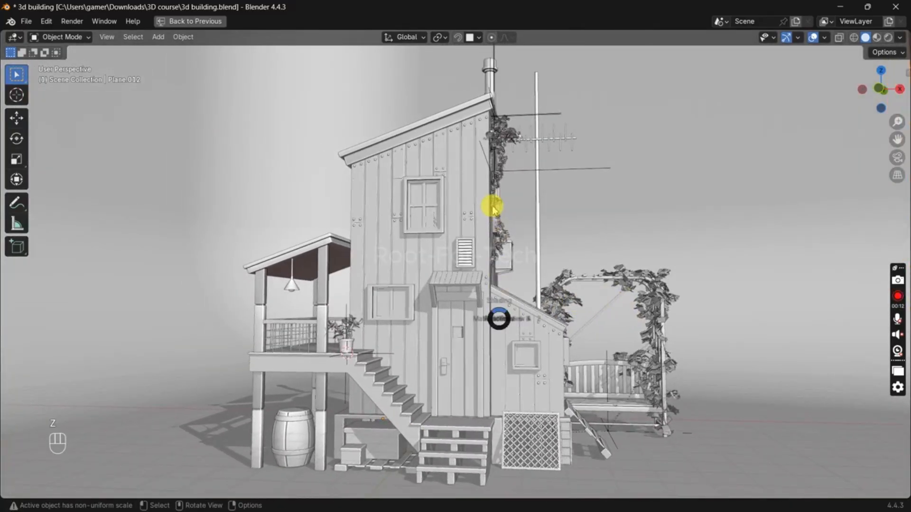
left_click(494, 209)
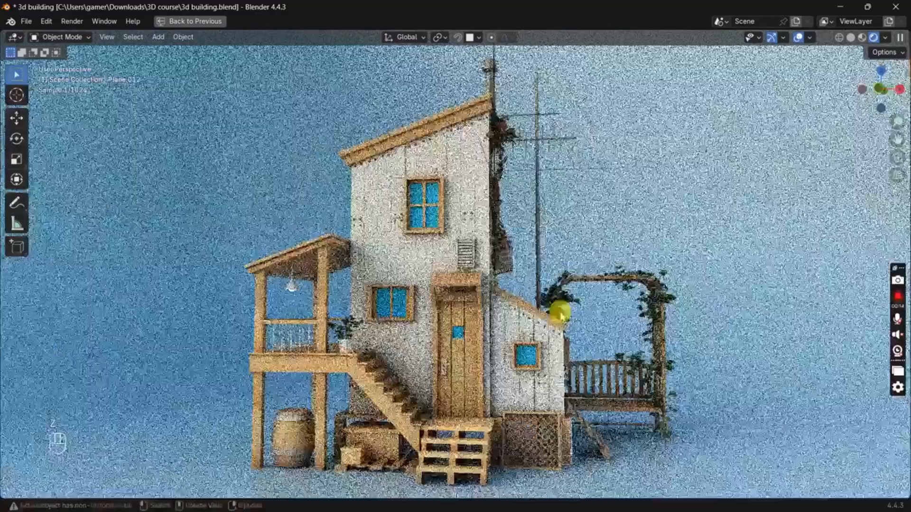
mouse_move(553, 294)
middle_mouse_down()
mouse_move(534, 320)
mouse_move(499, 313)
mouse_move(593, 306)
middle_mouse_up()
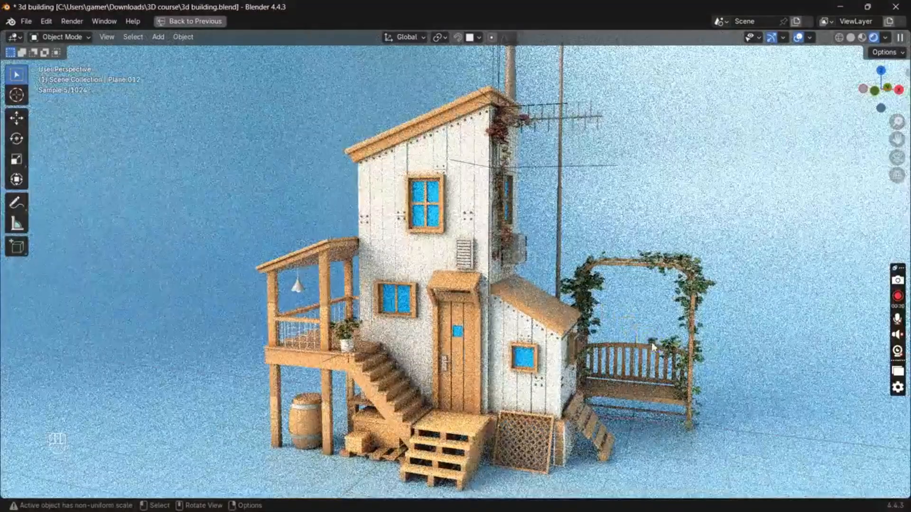
middle_click_drag(651, 338, 651, 318, "shift")
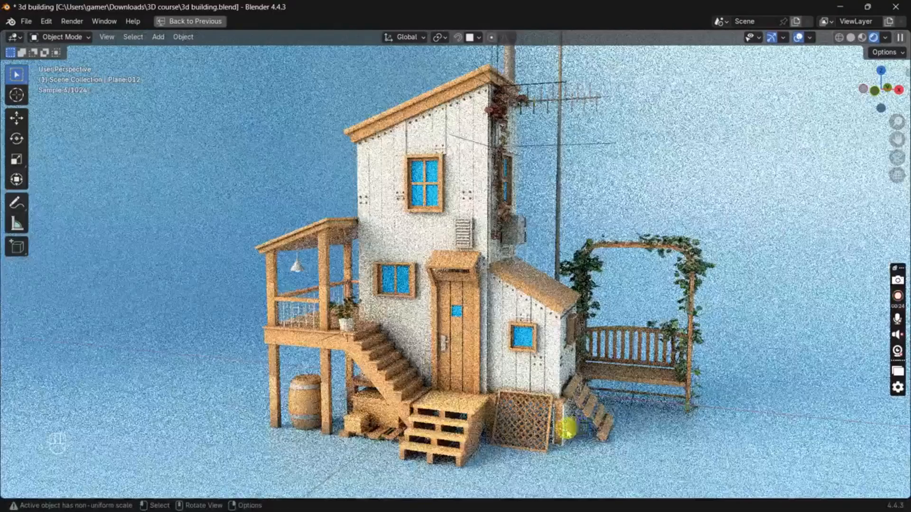
middle_click_drag(568, 429, 522, 425)
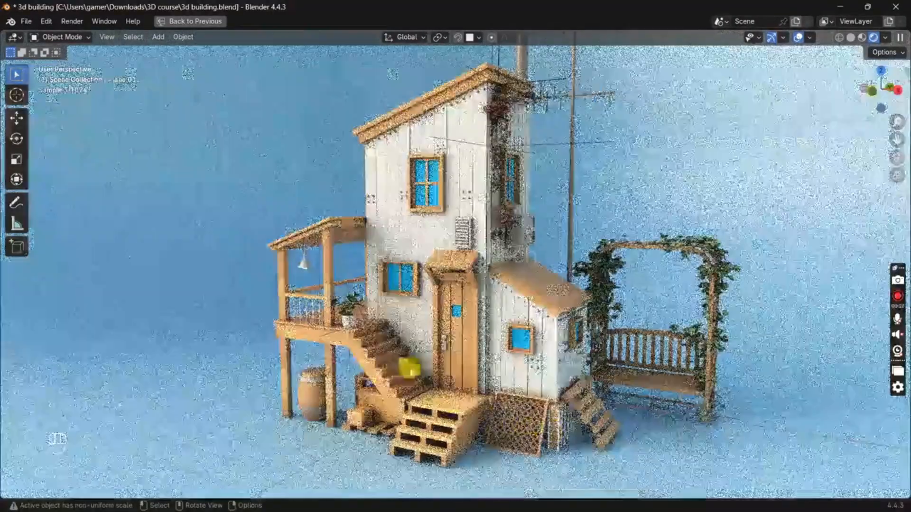
Step: Return the viewport to solid shading and examine the house's entrance, stairs and side annex up close
key("z")
left_click(622, 369)
scroll(392, 350, "up", 2)
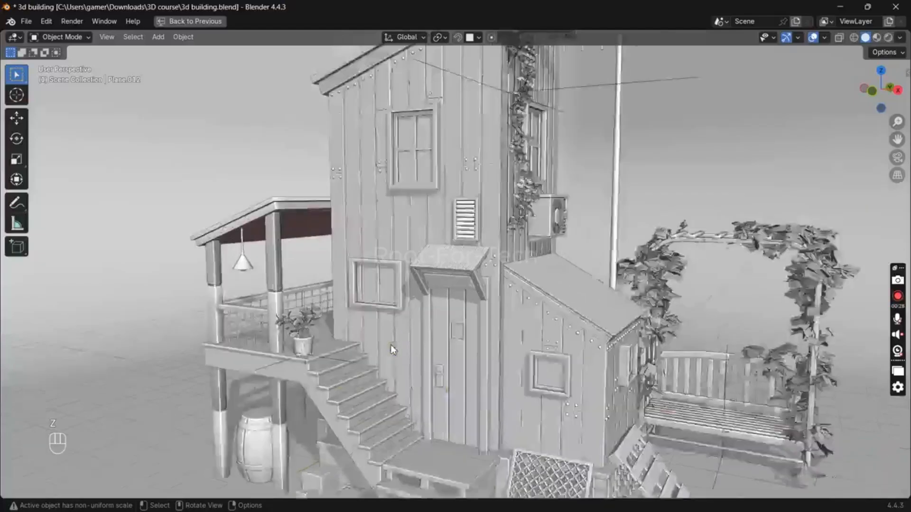
scroll(493, 377, "up", 1)
scroll(515, 267, "down", 5, "shift")
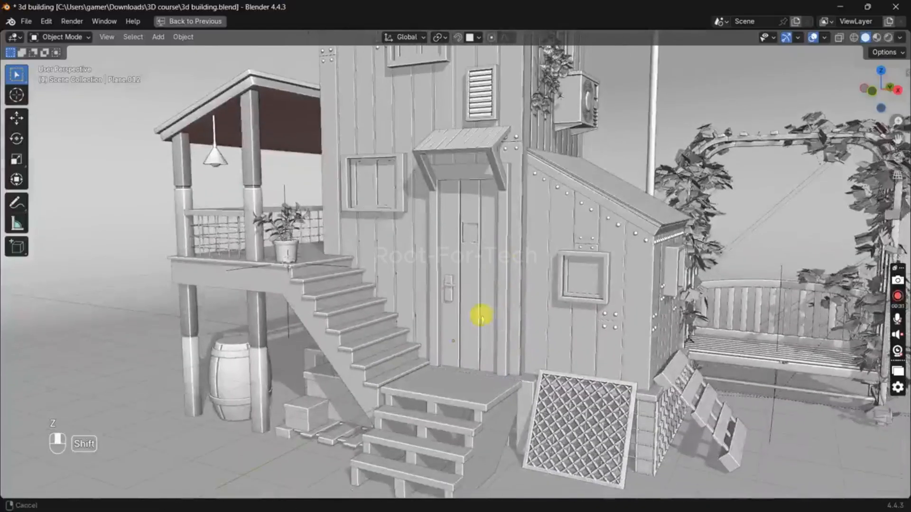
mouse_move(476, 310)
middle_mouse_down()
mouse_move(508, 297)
mouse_move(603, 298)
mouse_move(486, 301)
mouse_move(472, 311)
middle_mouse_up()
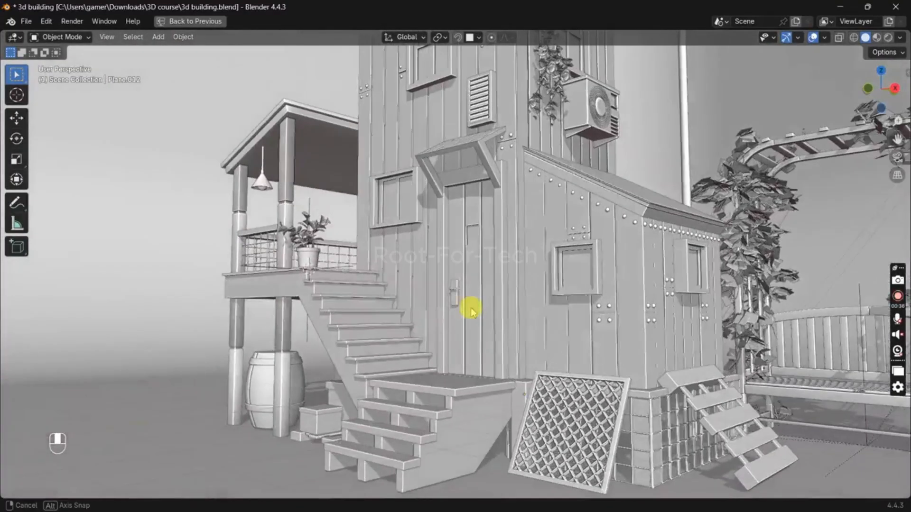
middle_click_drag(645, 343, 565, 199, "shift")
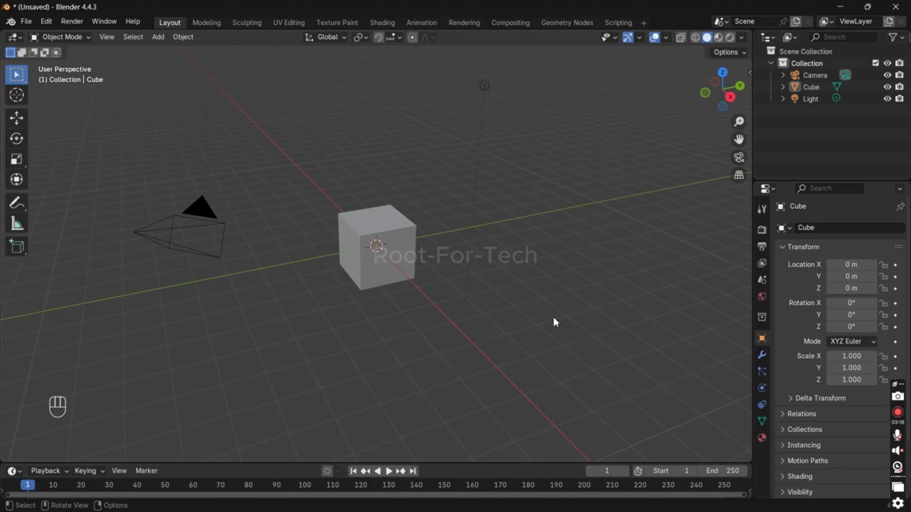
Step: Delete the default camera, light and cube from the scene
left_click(207, 212)
key("x")
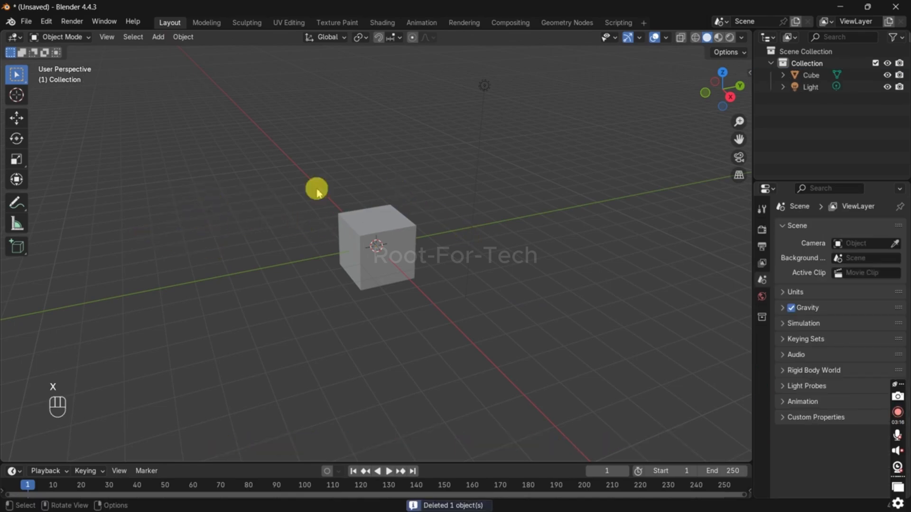
key("x")
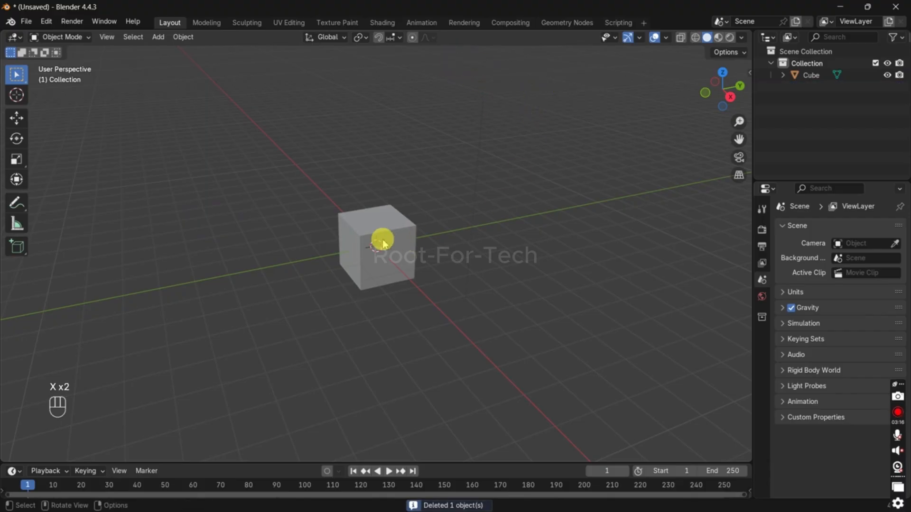
key("x")
Step: Add a camera to the empty scene and align it to the current view
key("shift+a")
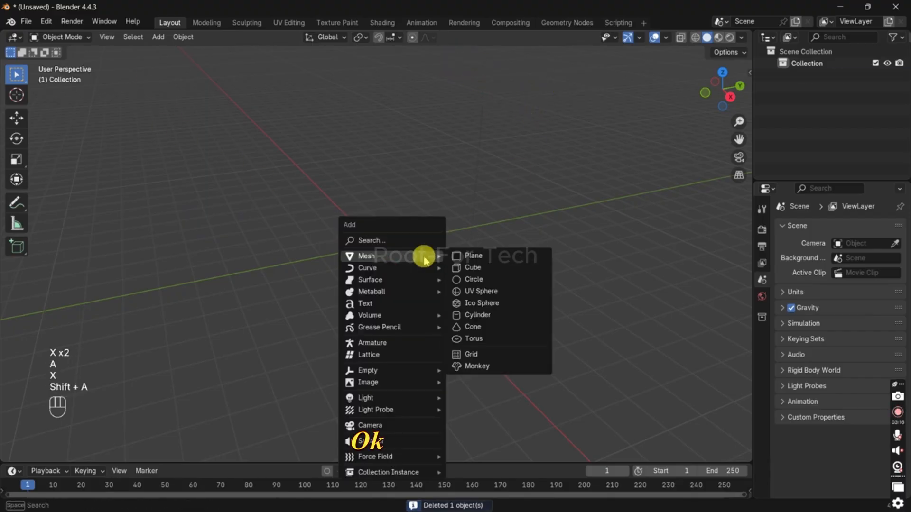
left_click(378, 423)
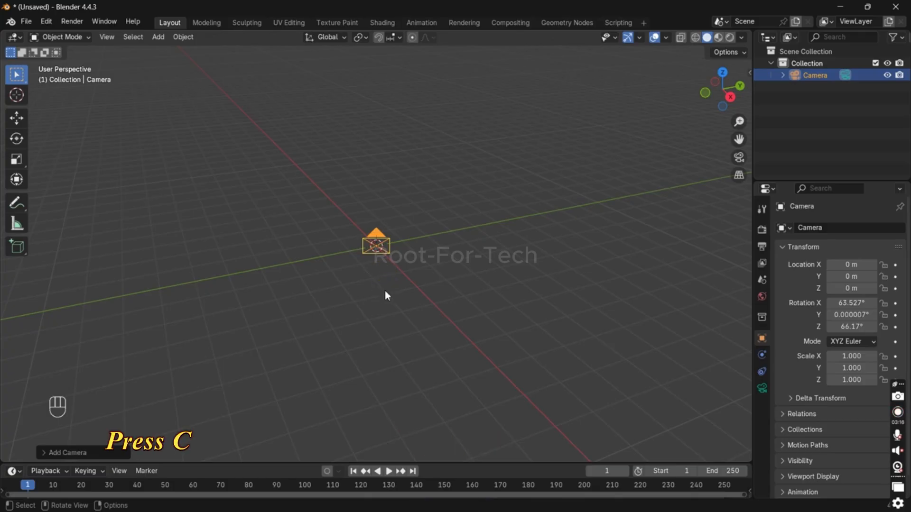
key("ctrl+alt+KP_0")
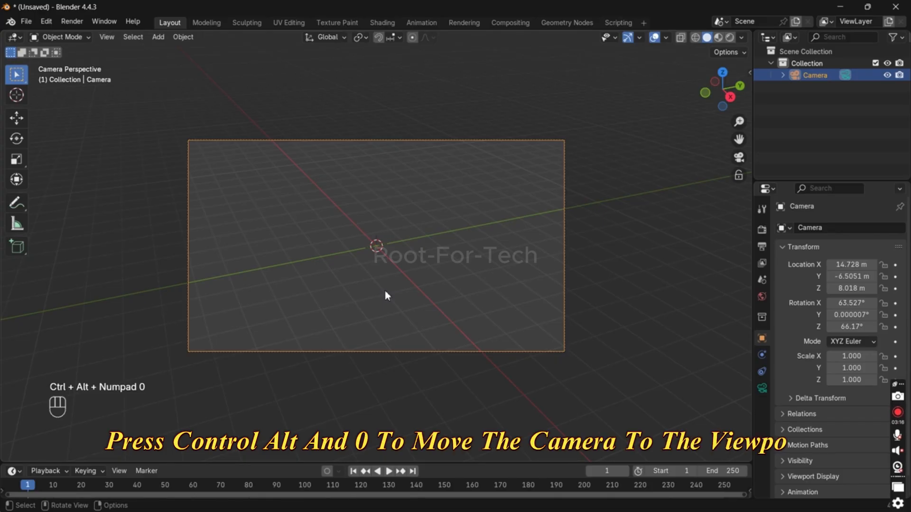
right_click(387, 295)
left_click(553, 252)
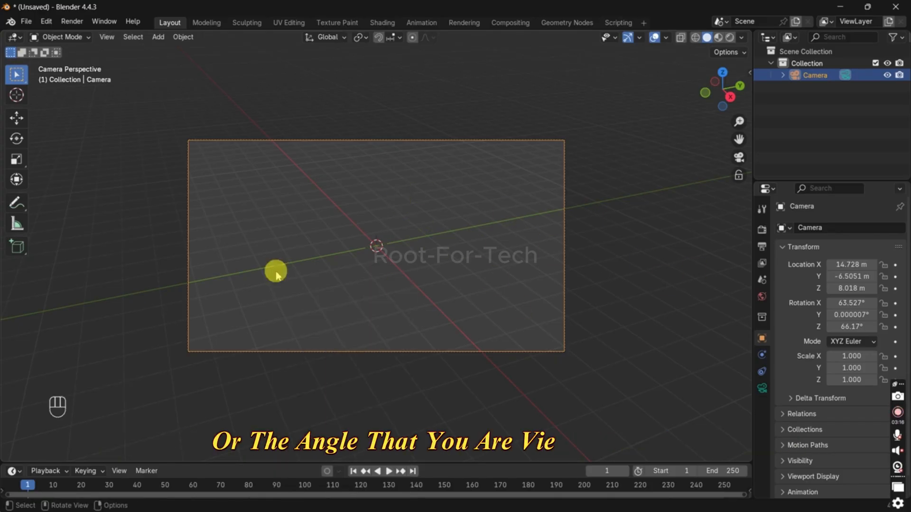
Step: Try moving the camera around the scene with Walk Navigation, including faster movement
key("shift+f")
key("a")
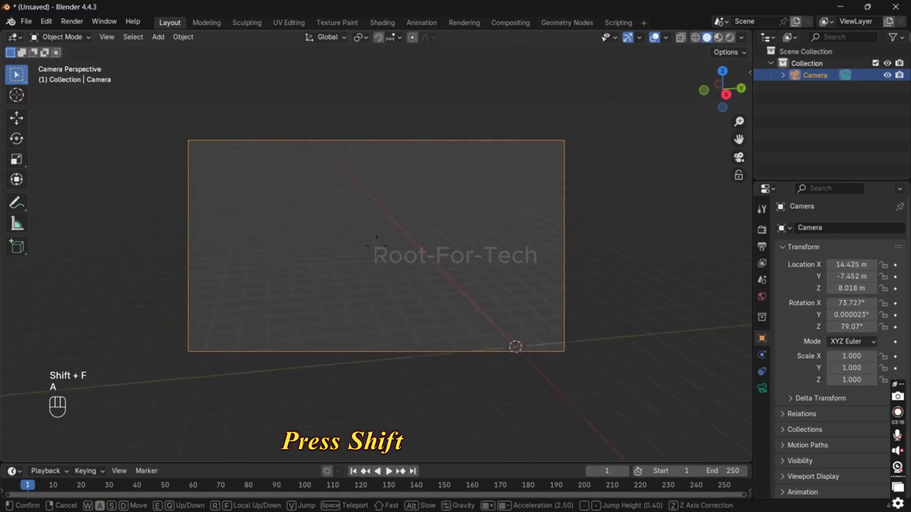
key("a")
key("a")
key("a")
key("a")
key("w")
key("d")
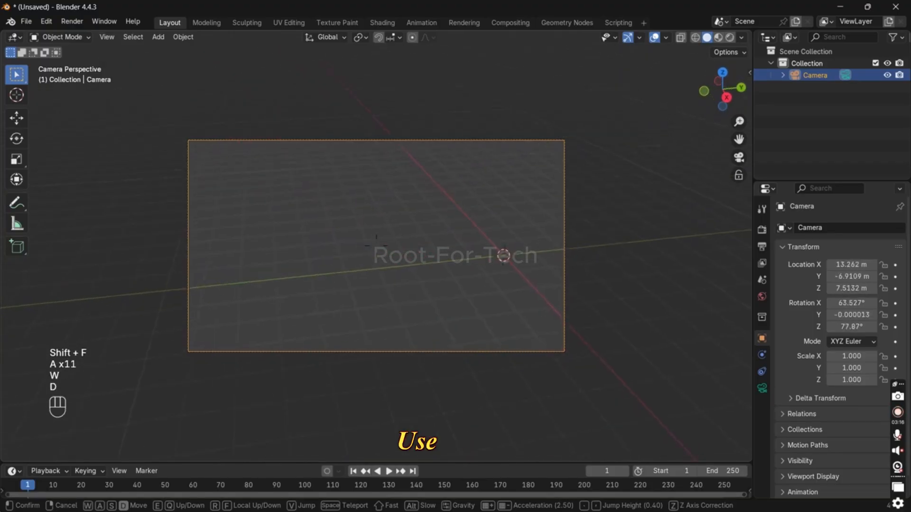
key("d")
key("d")
key("d")
key("w")
key("w")
key("a")
key("a")
key("a")
key("a")
key("a")
key("a")
key("a")
key("a")
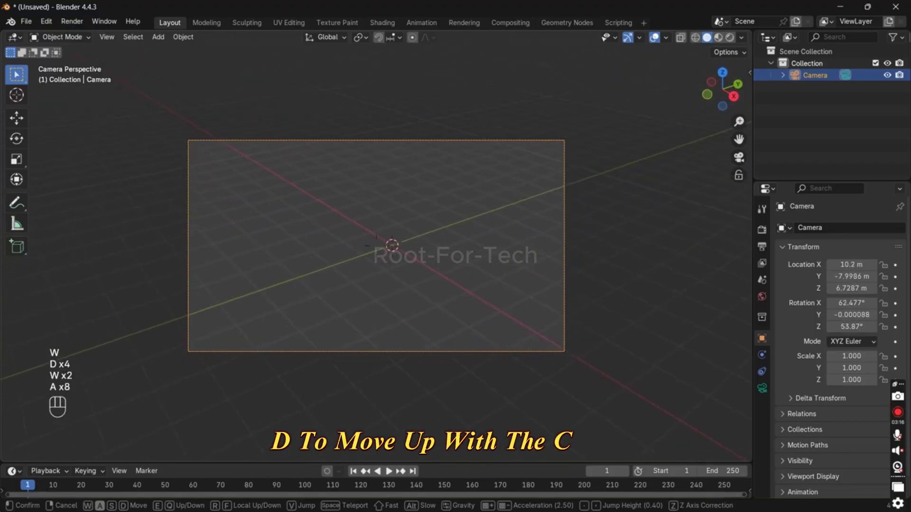
key("shift")
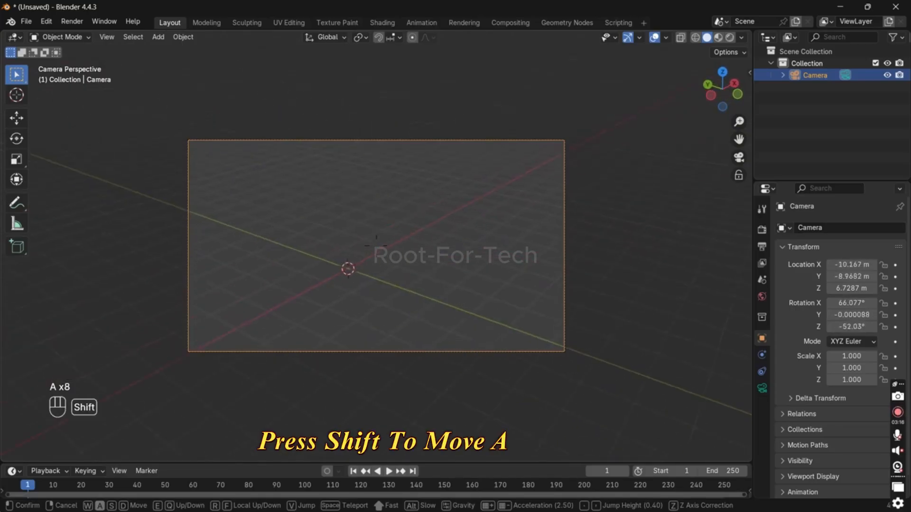
left_click(454, 325)
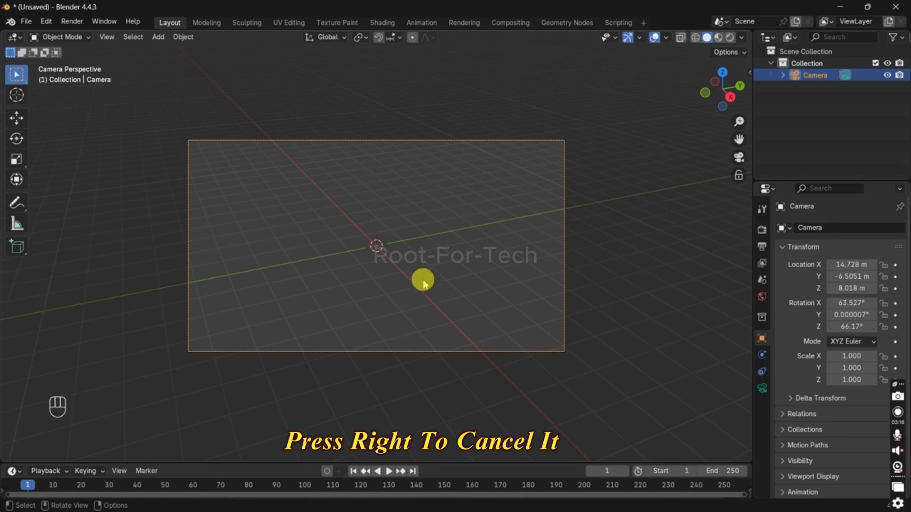
Step: Place the 3D cursor at different spots and snap the camera to it, finishing with the camera at the world origin
middle_click_drag(423, 284, 358, 299)
key("shift+s")
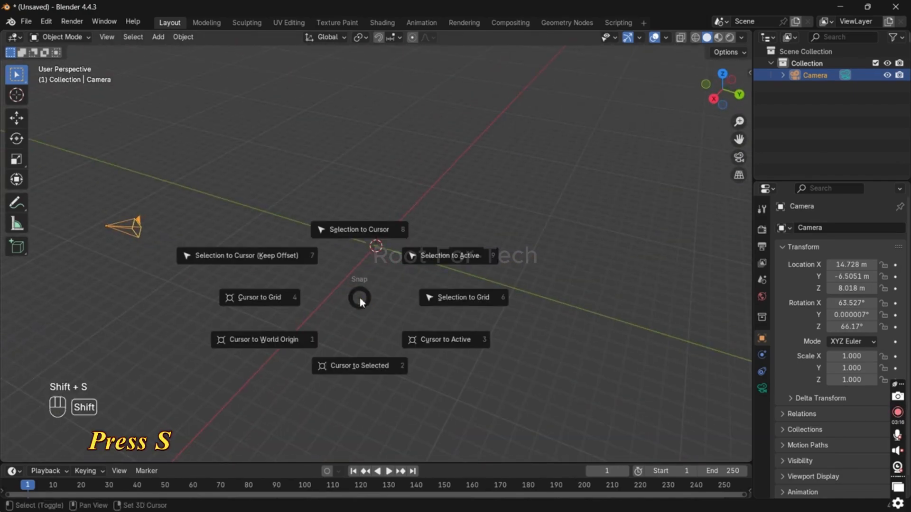
left_click(359, 209)
key("shift+s")
left_click(549, 138)
right_click(227, 245, "shift")
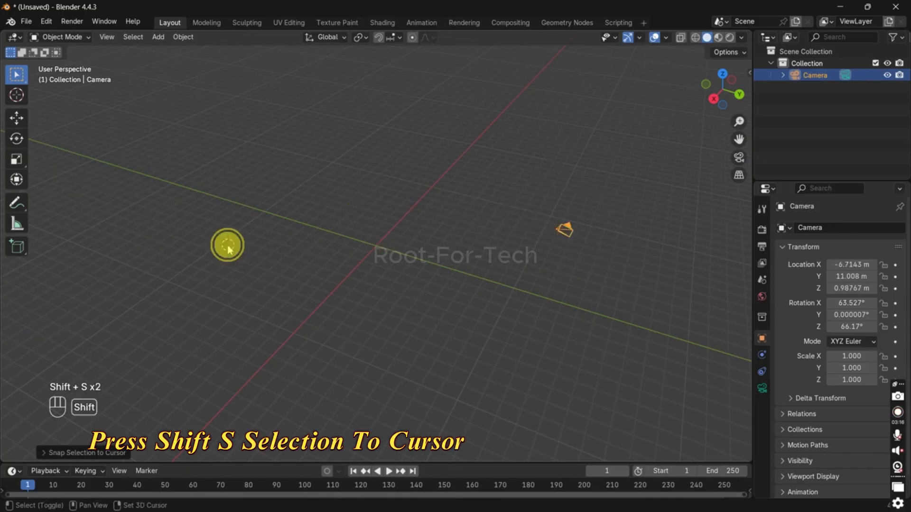
key("shift+s")
left_click(228, 176)
key("shift+s")
left_click(394, 227)
key("shift+s")
left_click(422, 97)
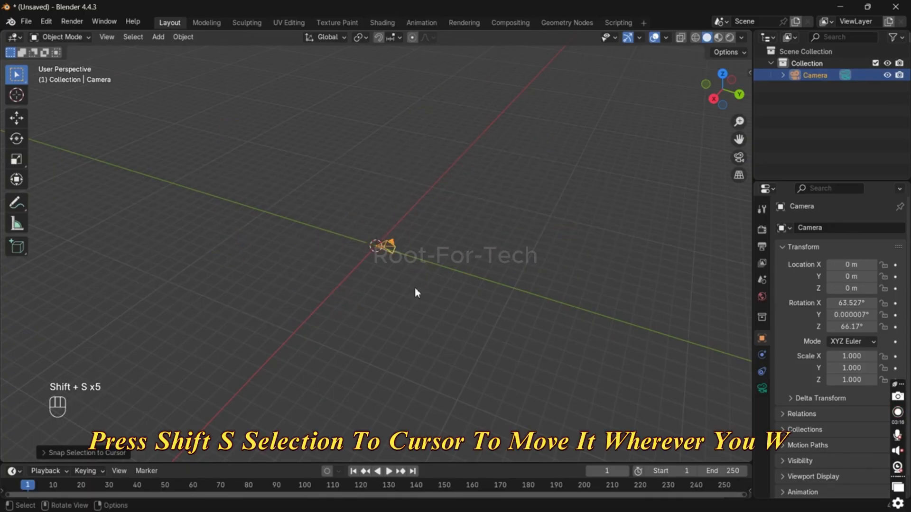
Step: Clear the camera's rotation and rotate it 90° around the global X axis
key("alt+r")
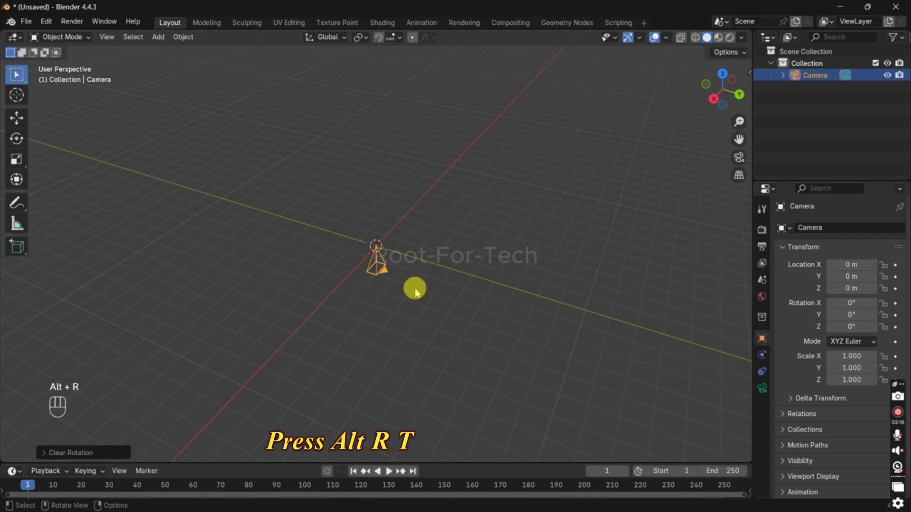
key("r")
key("x")
key("9")
key("0")
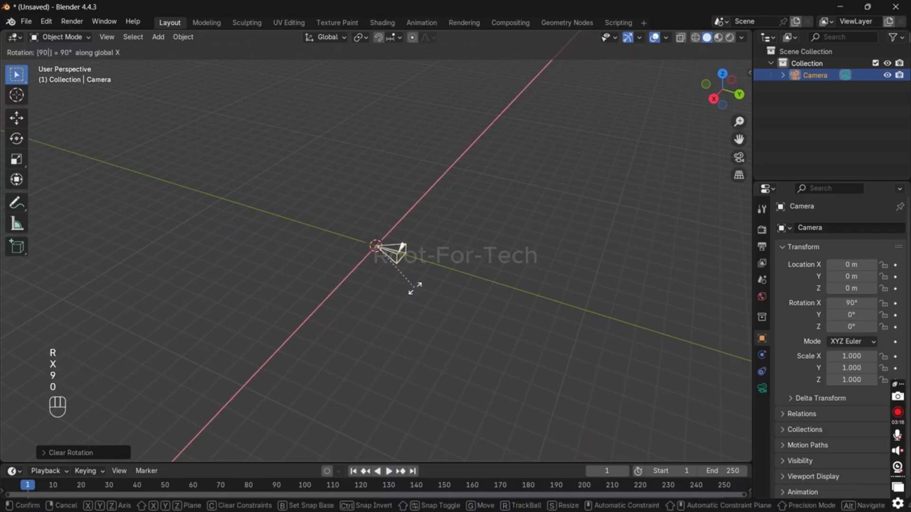
key("Return")
Step: Rotate the camera 90° around the Z axis and try scaling it up
key("r")
key("z")
key("9")
key("0")
key("Return")
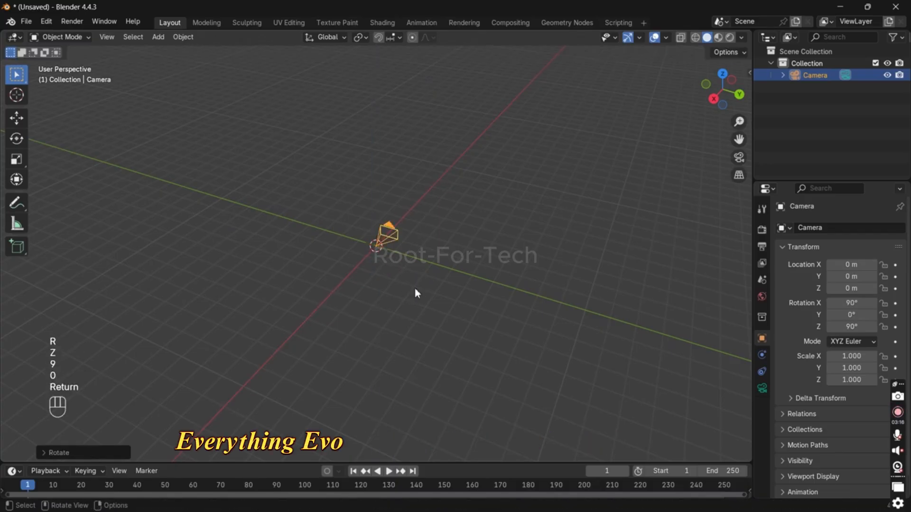
key("s")
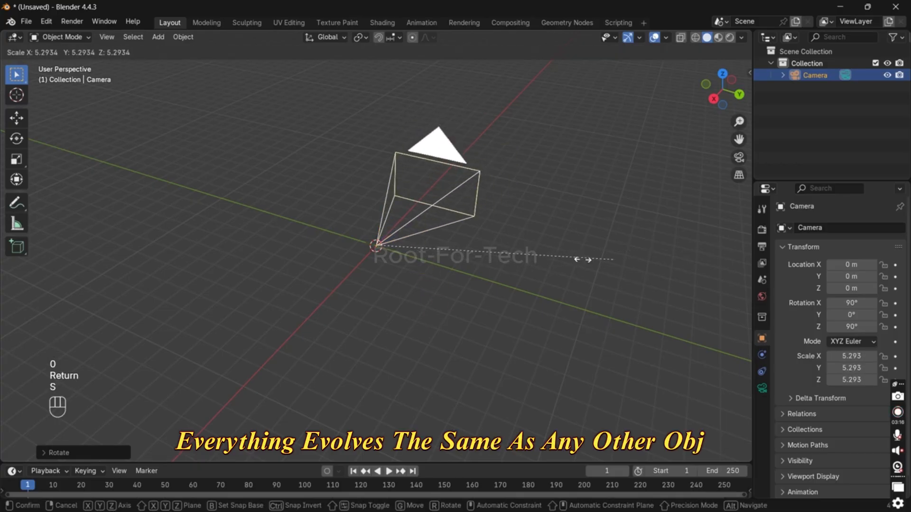
right_click(657, 232)
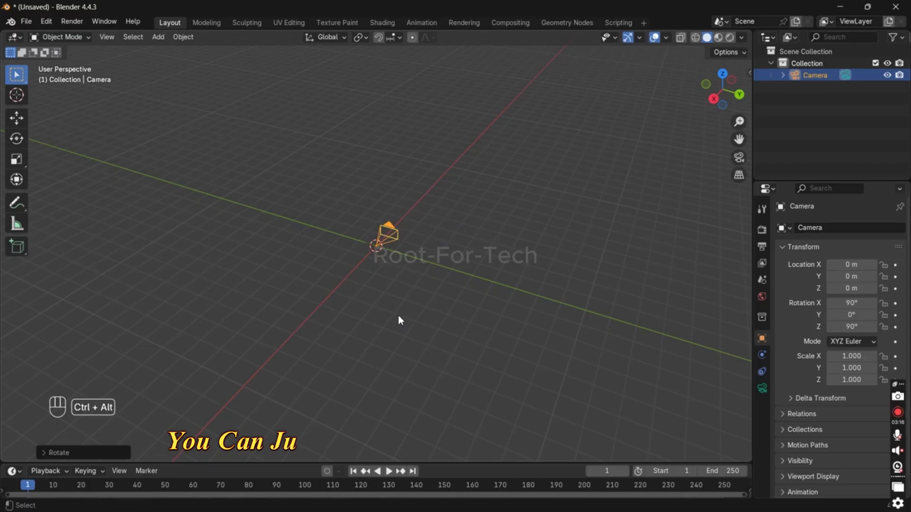
Step: Align the camera to the current view and reposition it closer to the origin with Walk Navigation
key("ctrl+alt+KP_0")
key("shift+f")
key("w")
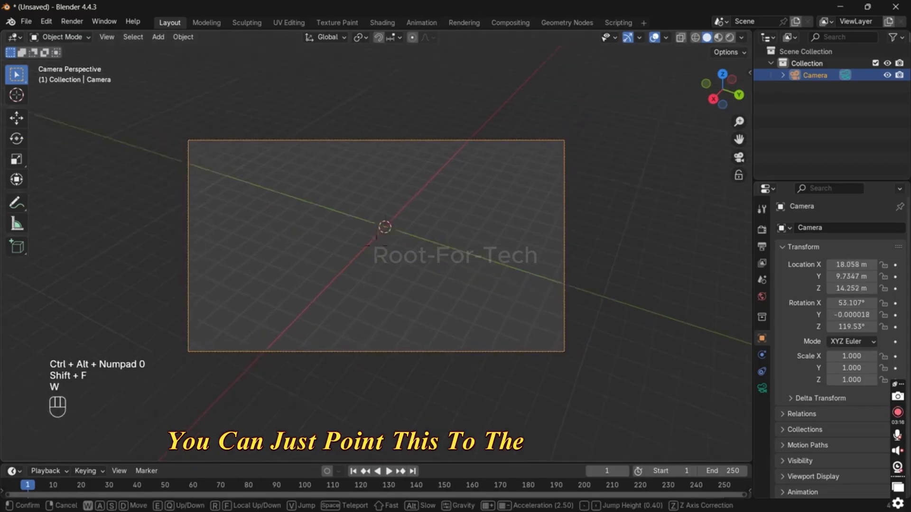
key("shift+s")
key("shift+s")
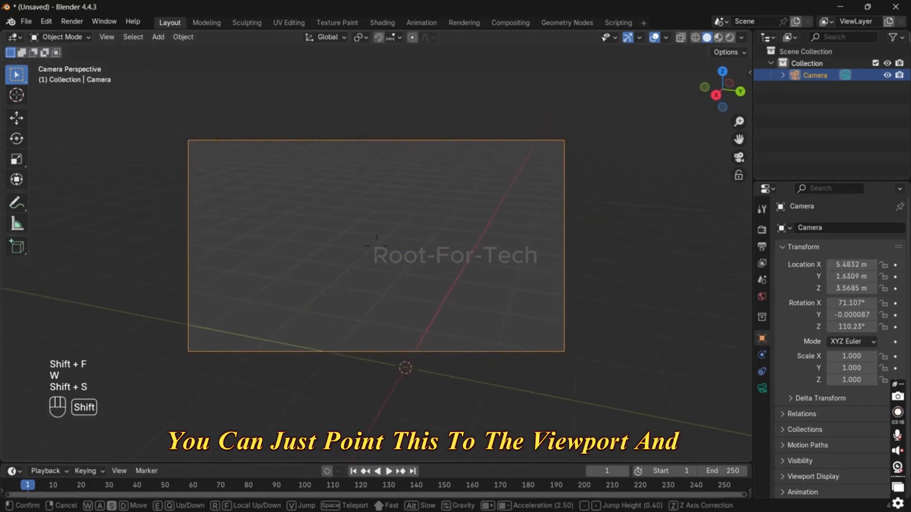
key("shift+s")
key("shift+s")
key("shift+s")
left_click(389, 315)
Step: Add a cube at the world origin and try moving the camera around it with Walk Navigation
key("shift+a")
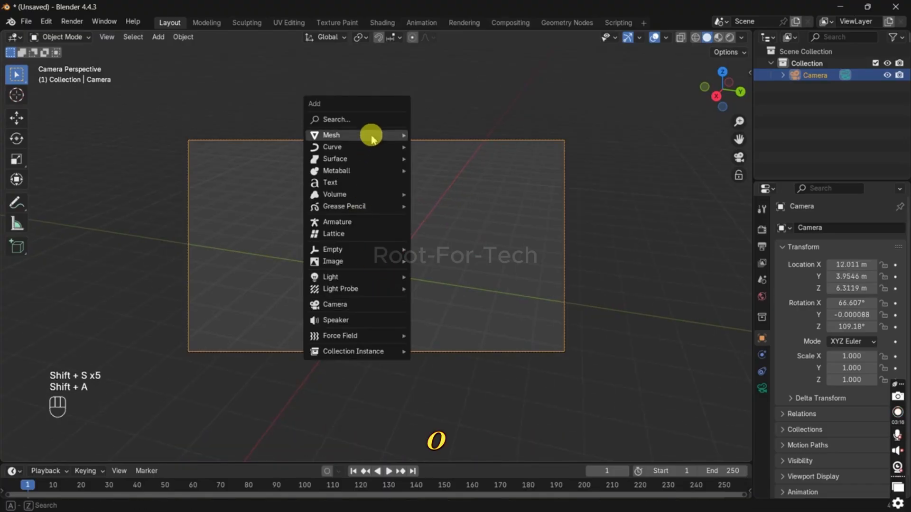
mouse_move(370, 135)
left_click(438, 147)
key("shift+f")
key("a")
key("shift")
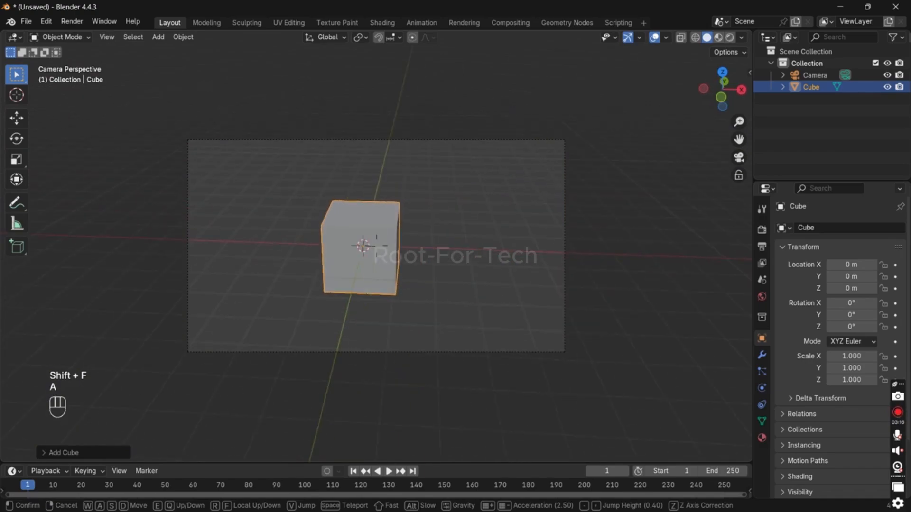
left_click(430, 218)
Step: Parent the camera to the cube and try moving the cube with its child camera
left_click(429, 142)
left_click(406, 237, "shift")
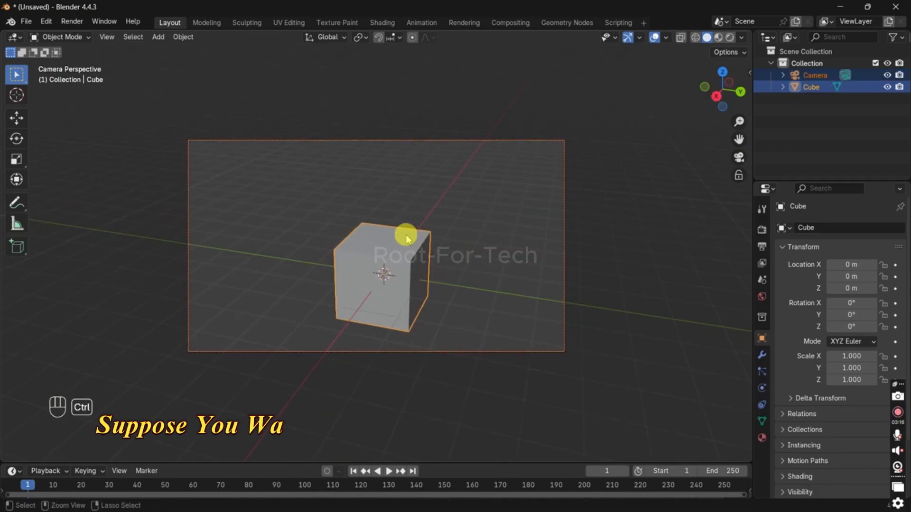
key("ctrl+p")
left_click(406, 234)
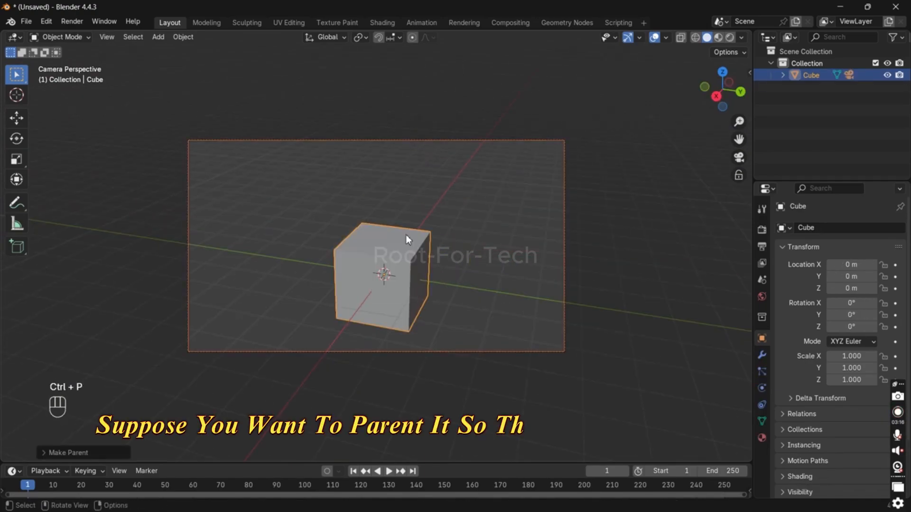
left_click(405, 234)
key("g")
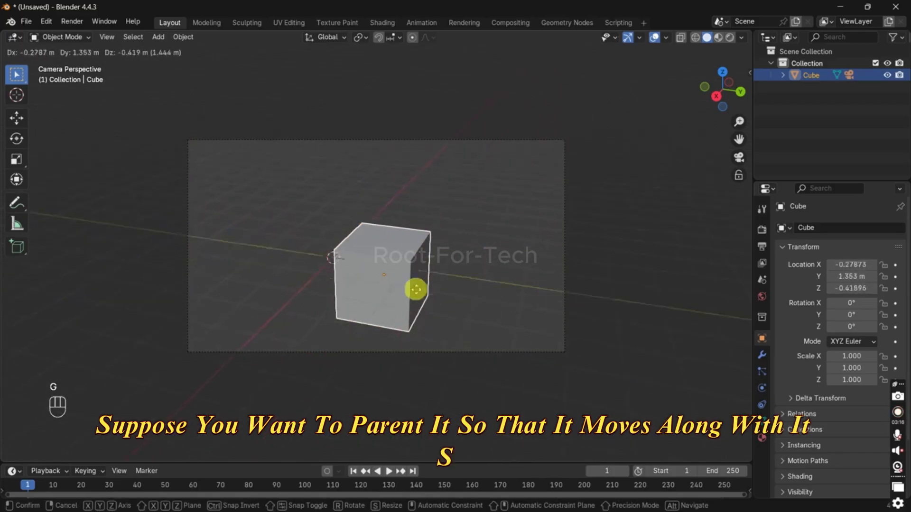
right_click(437, 260)
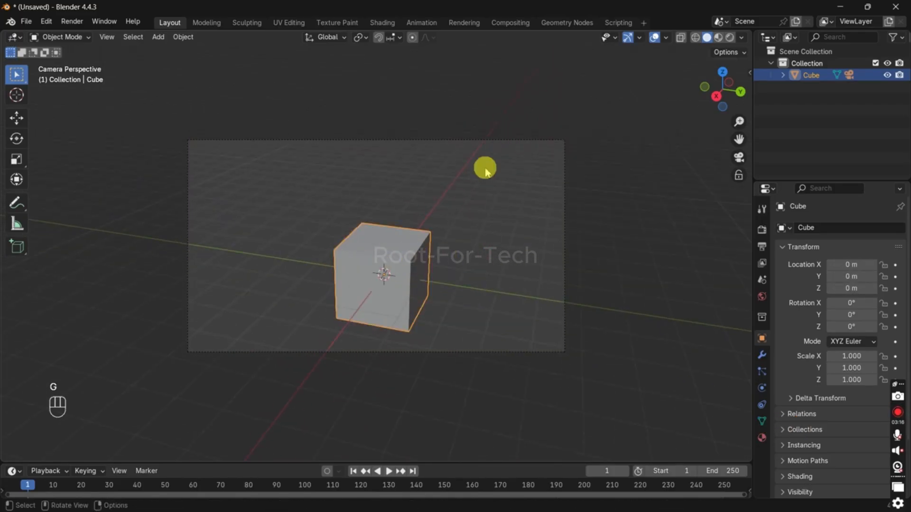
Step: Repeat the parenting by selecting the camera as child and the cube as active parent object
left_click(490, 142)
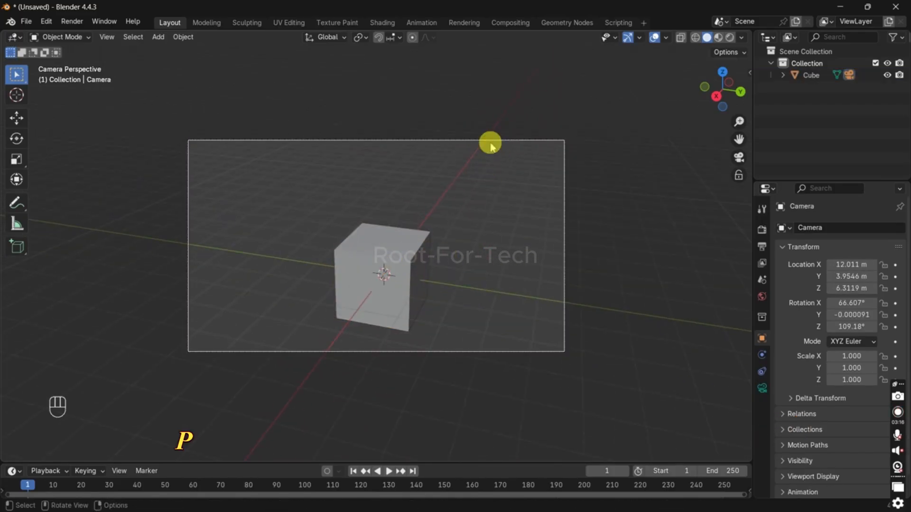
left_click(405, 261, "shift")
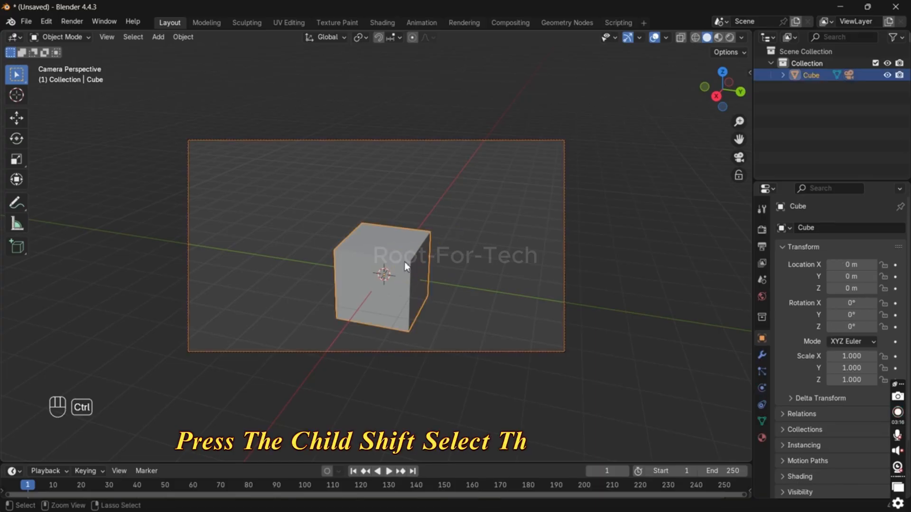
key("ctrl+p")
left_click(405, 266)
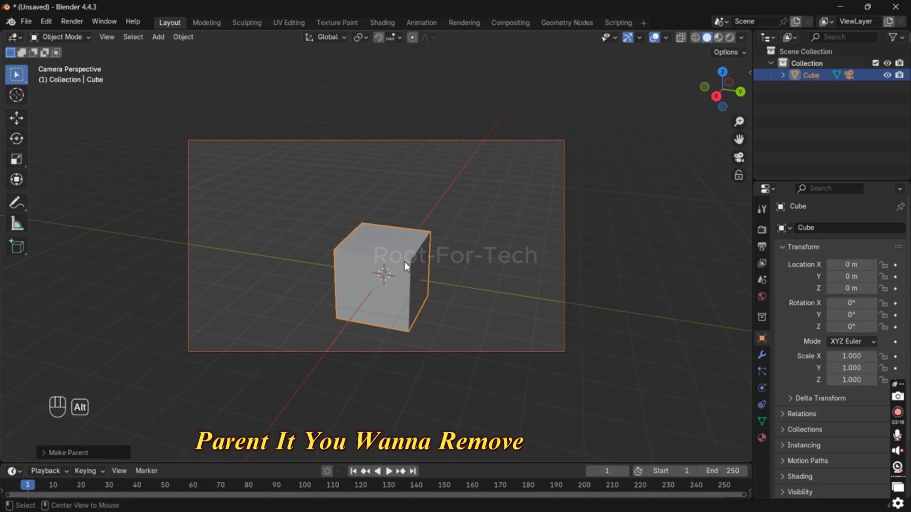
Step: Clear the camera's parent while keeping its transformation, and deselect both objects
key("alt+p")
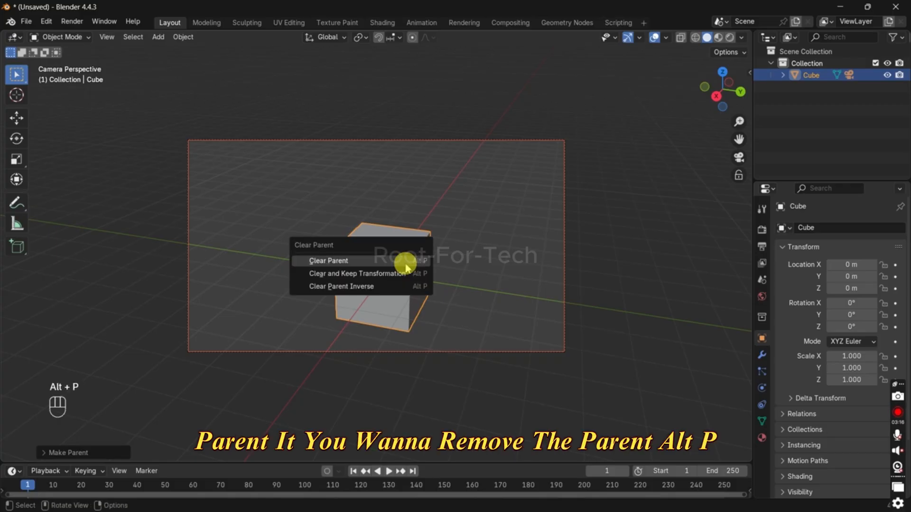
left_click(406, 274)
left_click(508, 223)
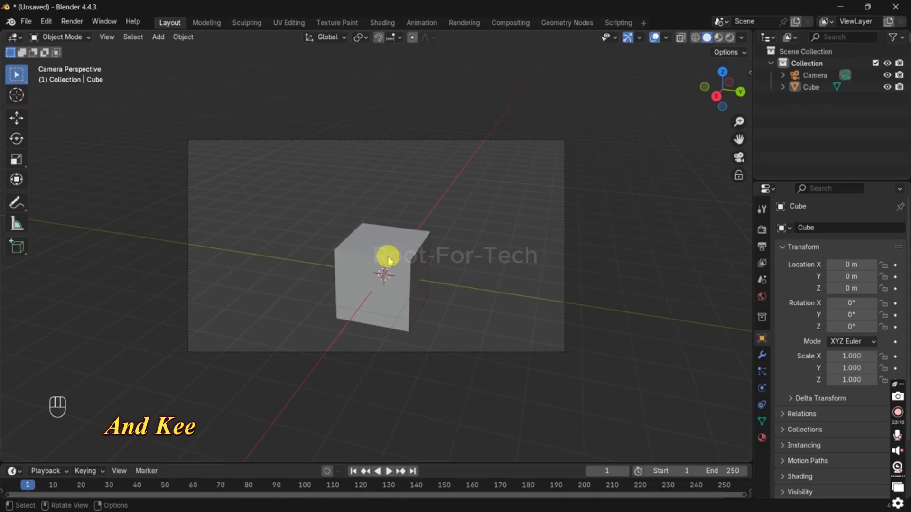
Step: Select the camera, open its lens settings and switch to looking through it
left_click(429, 141)
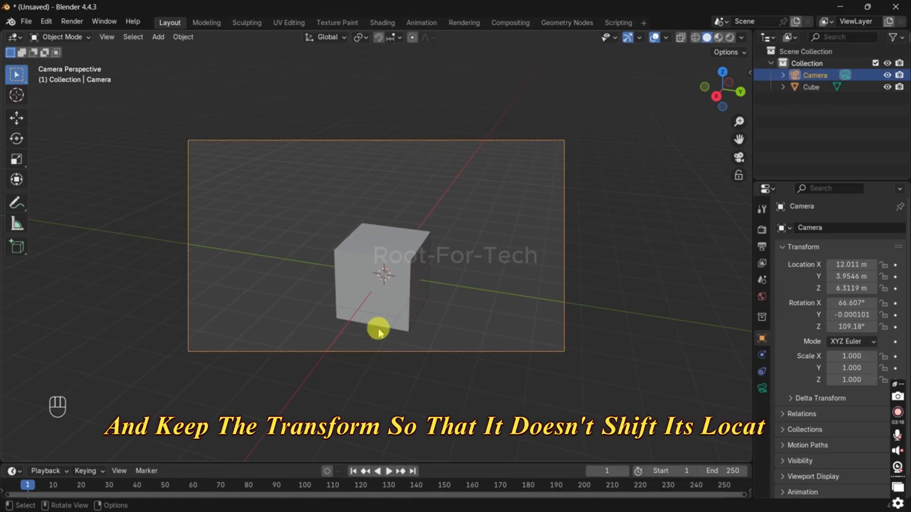
middle_click_drag(383, 328, 279, 321)
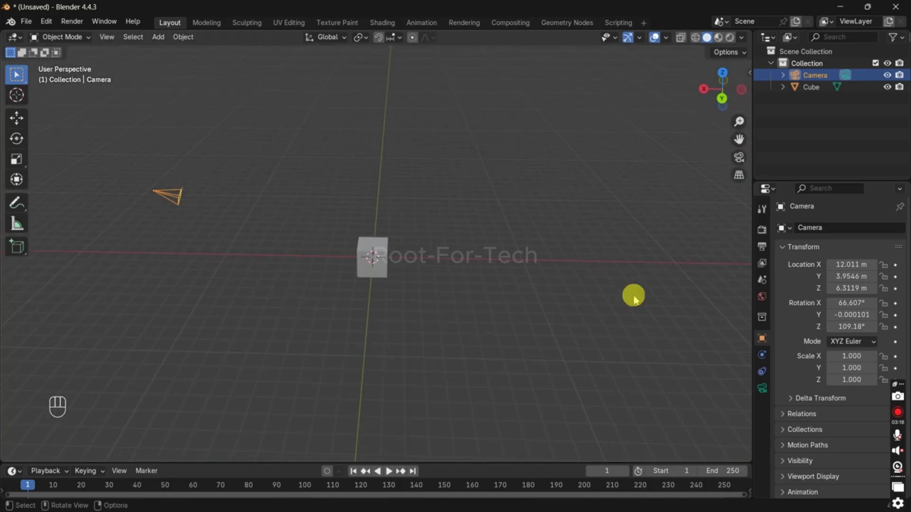
left_click(761, 296)
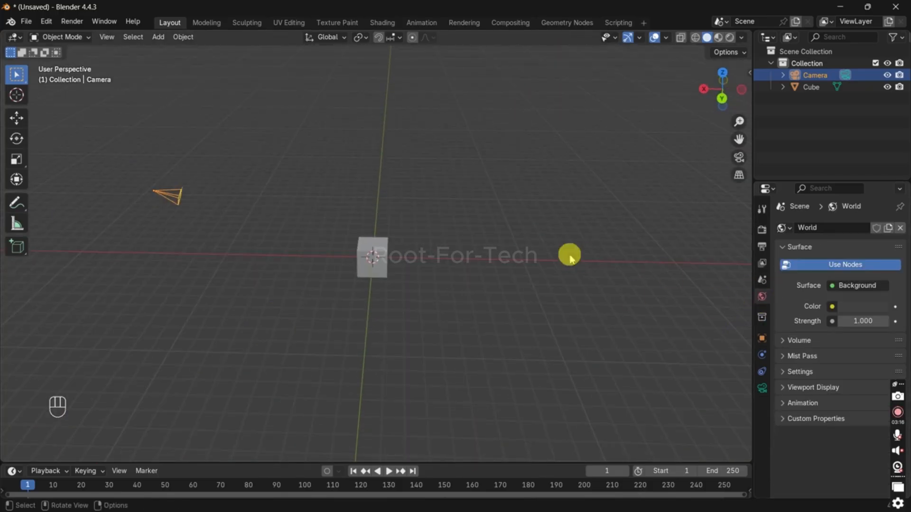
left_click(759, 386)
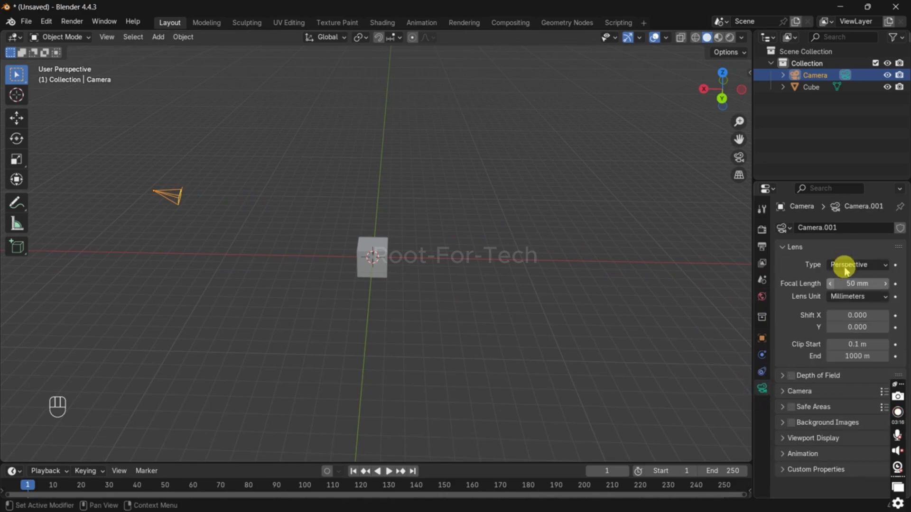
key("KP_0")
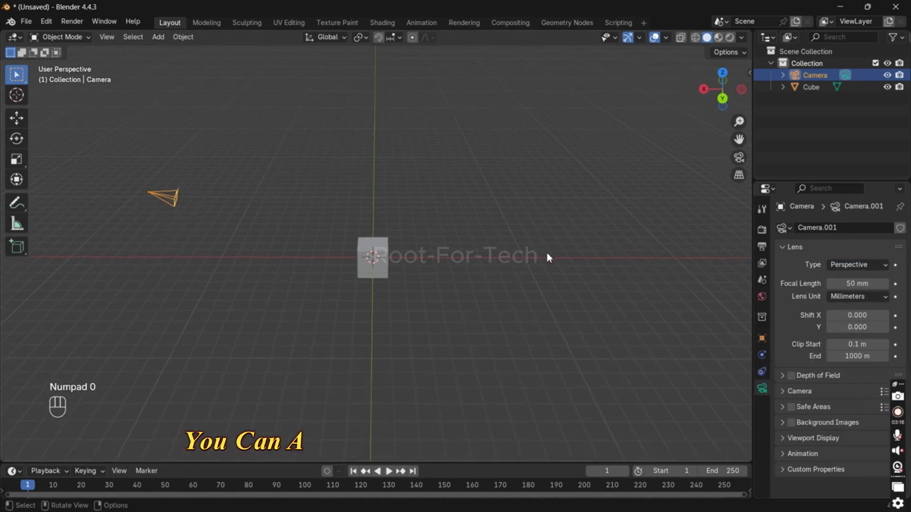
Step: Try the Orthographic and Panoramic lens types on the camera and set it back to Perspective
left_click(856, 264)
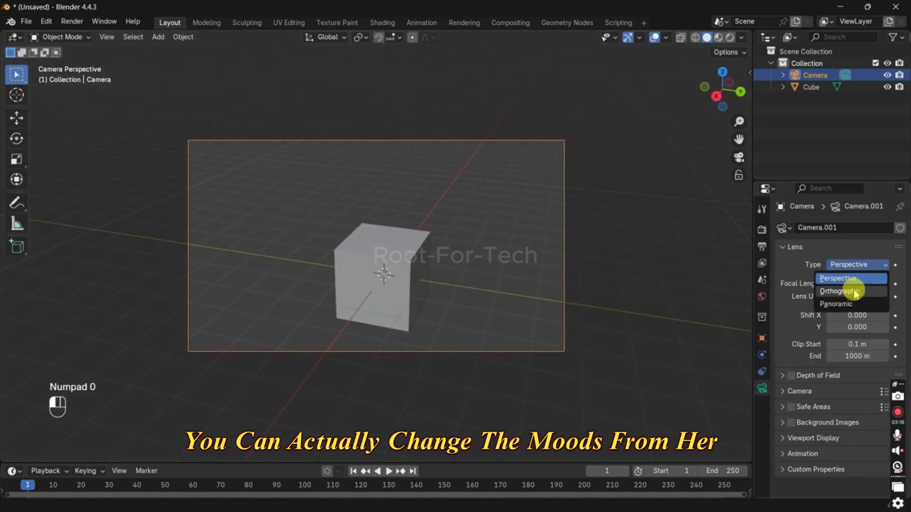
left_click(849, 292)
left_click(849, 265)
left_click(852, 305)
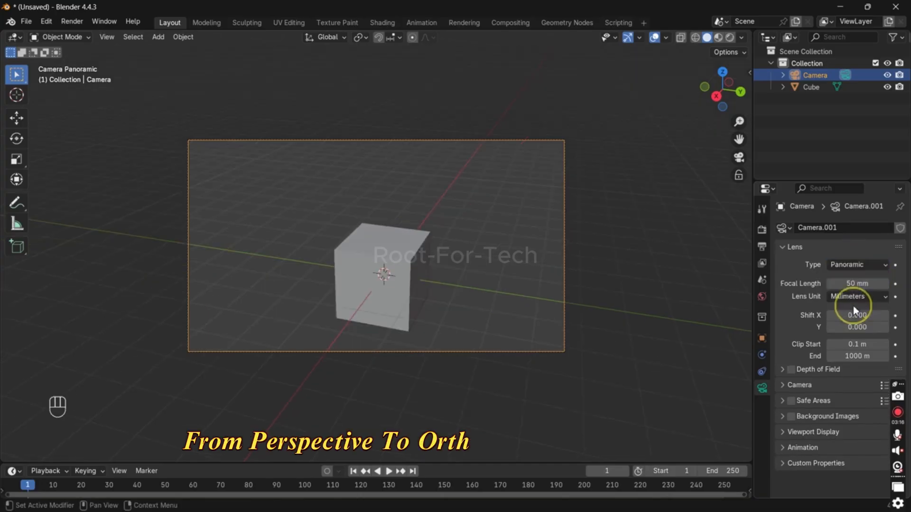
left_click(850, 264)
left_click(849, 279)
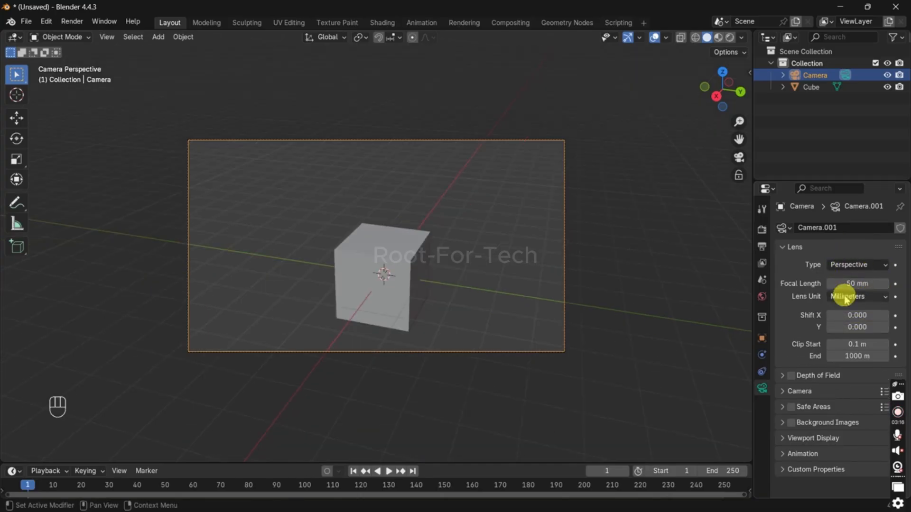
right_click(849, 346)
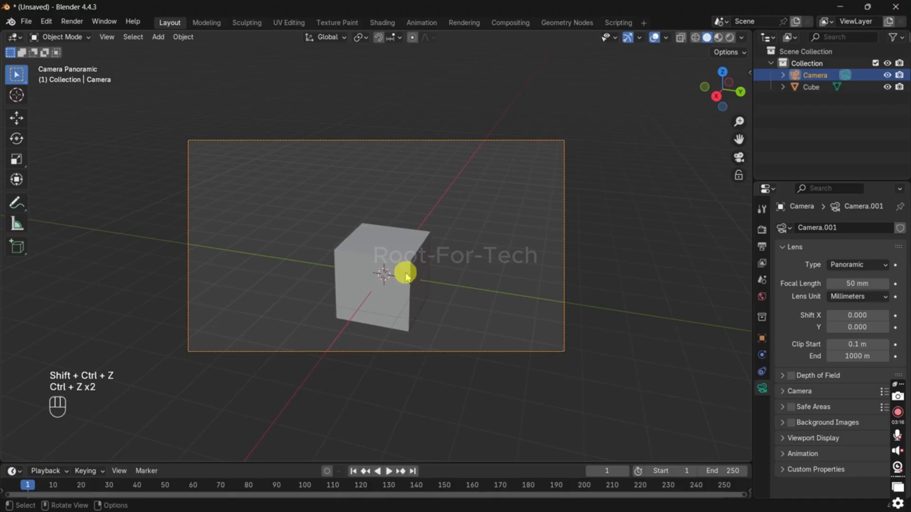
Step: Delete the camera and the cube from the scene
key("a")
key("x")
left_click(404, 232)
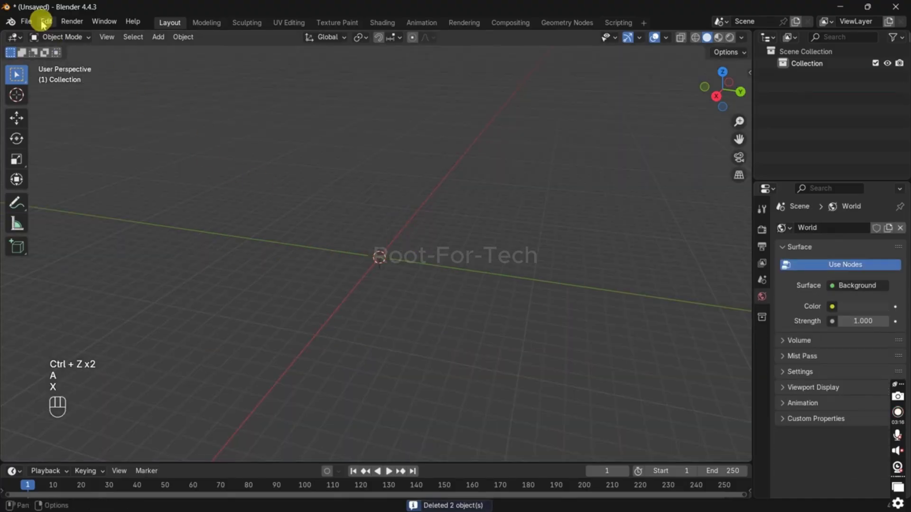
middle_click_drag(461, 273, 448, 303)
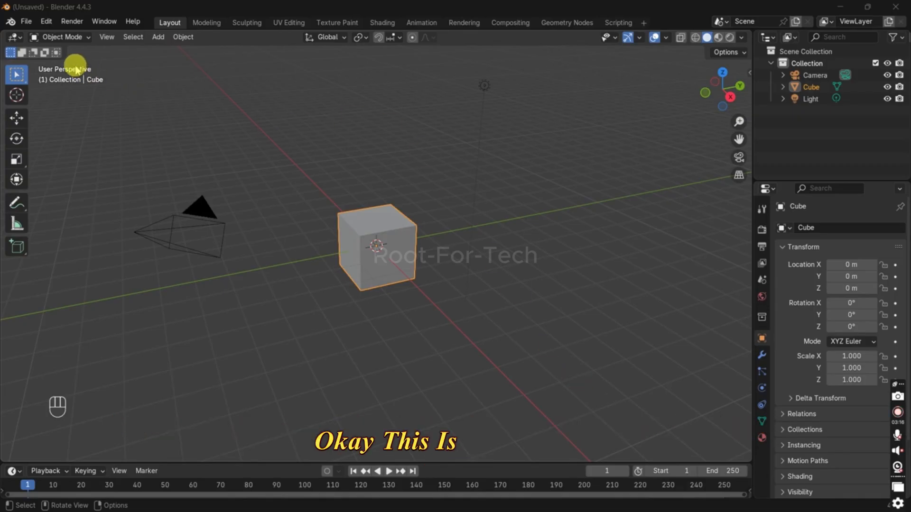
Step: Show the default cube's transform values and dimensions in the viewport sidebar and hide them again
left_click(498, 283)
key("n")
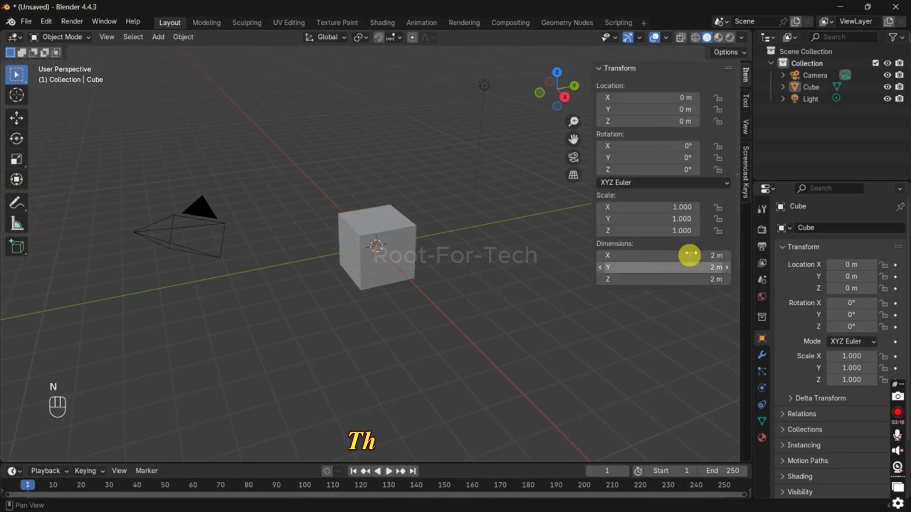
key("n")
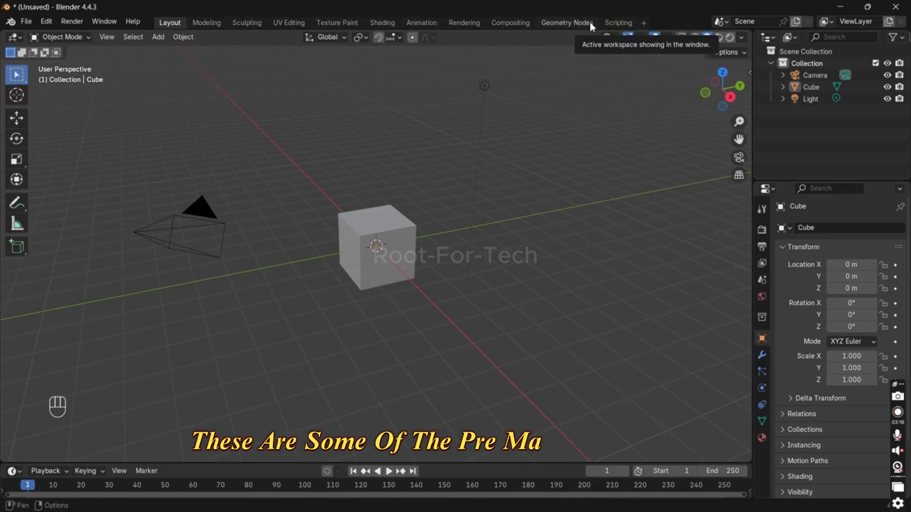
Step: Look through the Modeling, Sculpting, UV Editing, Texture Paint, Animation and Shading workspaces and return to Layout
left_click(208, 23)
left_click(253, 23)
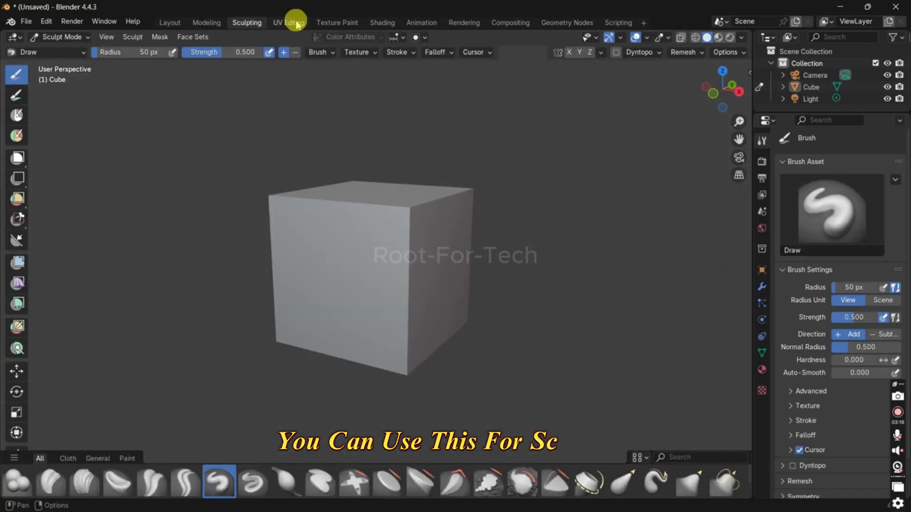
left_click(295, 23)
left_click(335, 23)
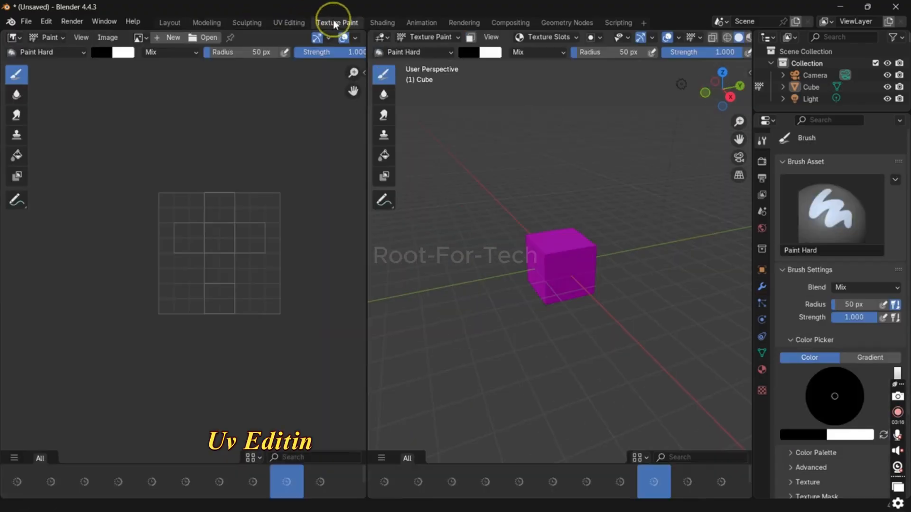
left_click(409, 22)
left_click(382, 23)
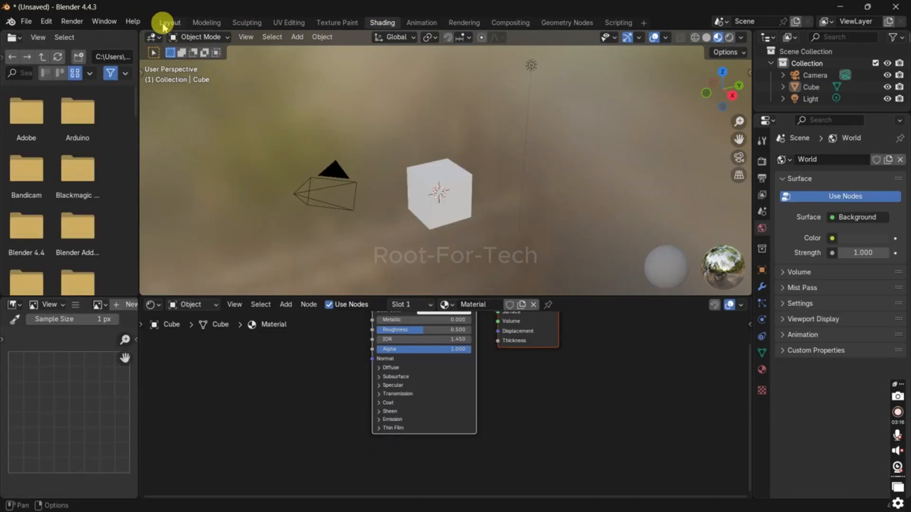
left_click(164, 23)
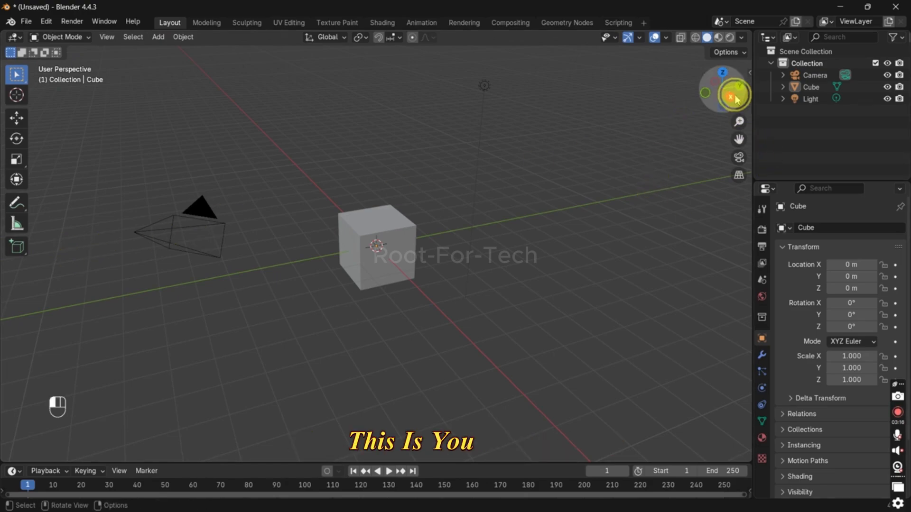
Step: View the available interaction modes for the cube, keep Object Mode and select the cube
left_click_drag(732, 92, 671, 93)
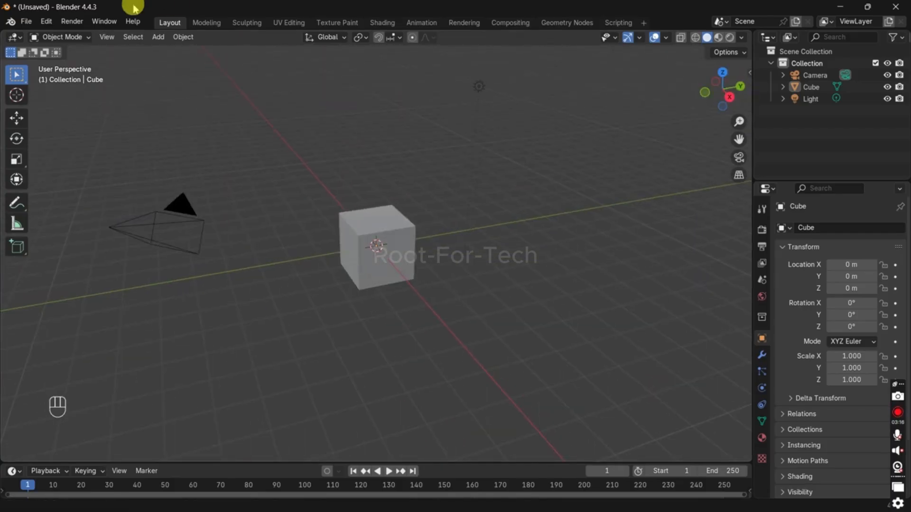
left_click(76, 39)
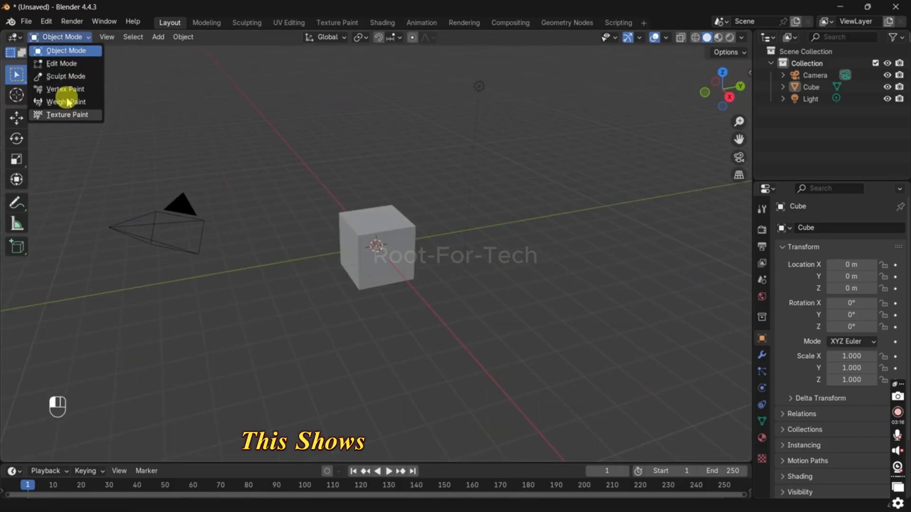
left_click(371, 230)
scroll(371, 230, "up", 4)
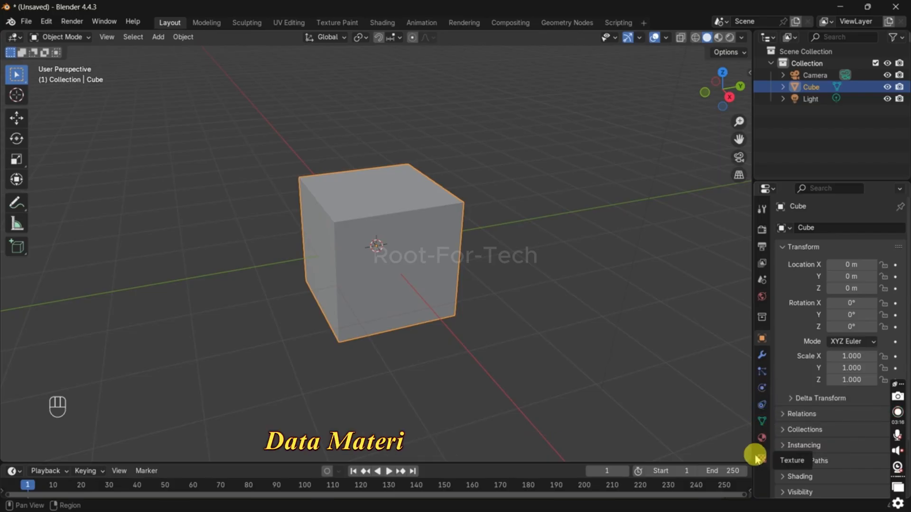
Step: Show the deselected cube in wireframe, turn X-ray off and return to solid shading
left_click(696, 38)
left_click(597, 212)
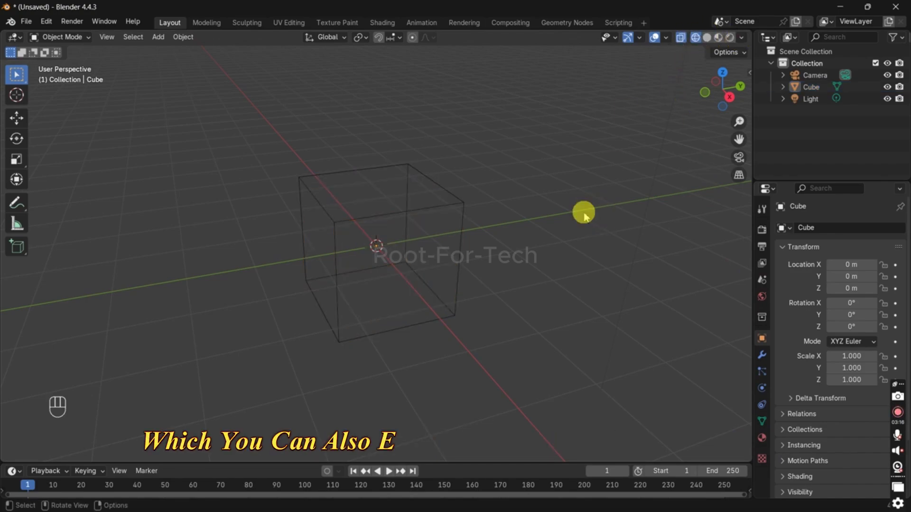
key("alt+z")
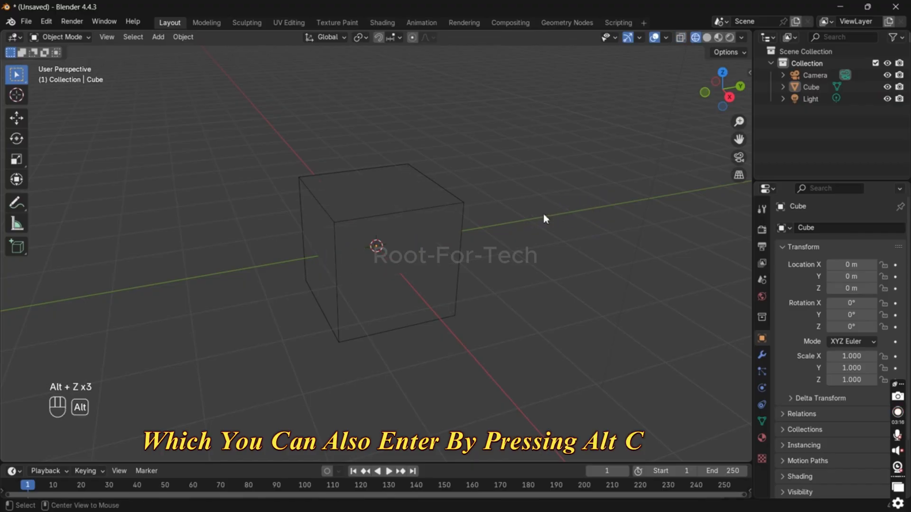
key("shift+z")
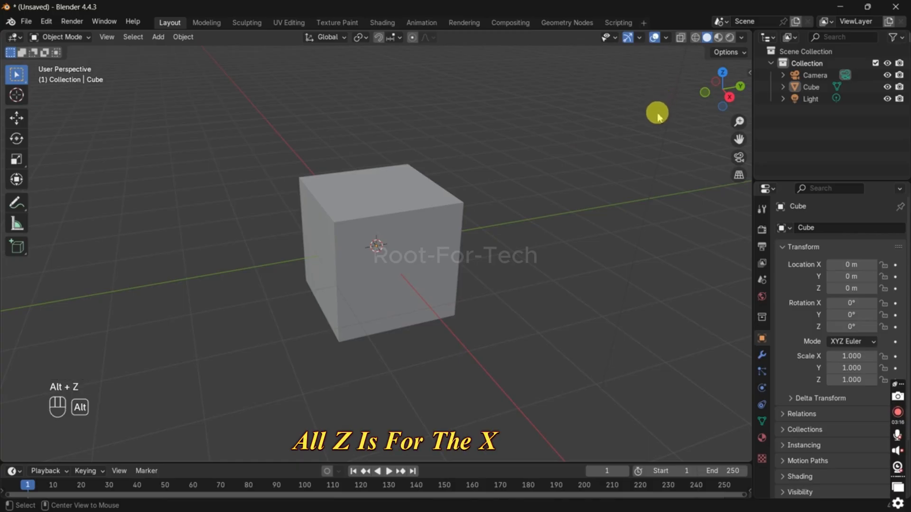
Step: Toggle X-ray and wireframe on and off again, and choose Solid among the viewport shading modes
key("alt+z")
key("alt+z")
key("shift+z")
key("shift+z")
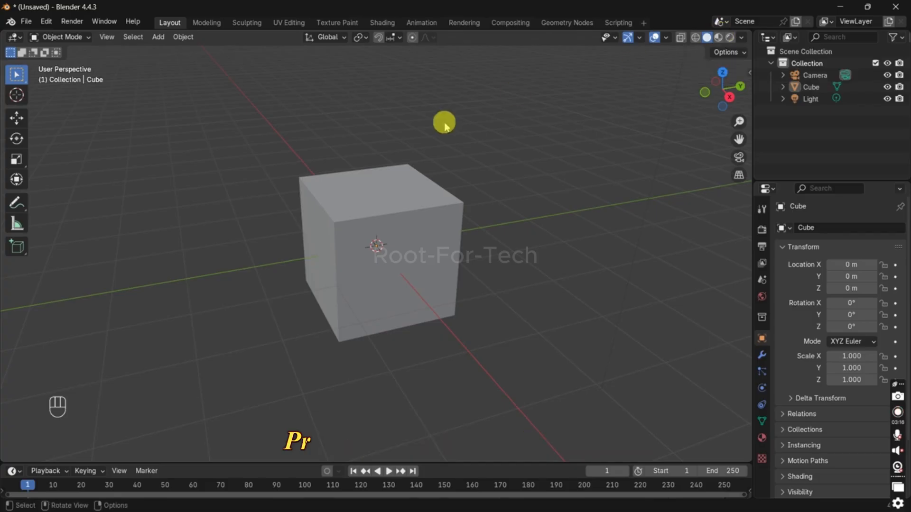
key("z")
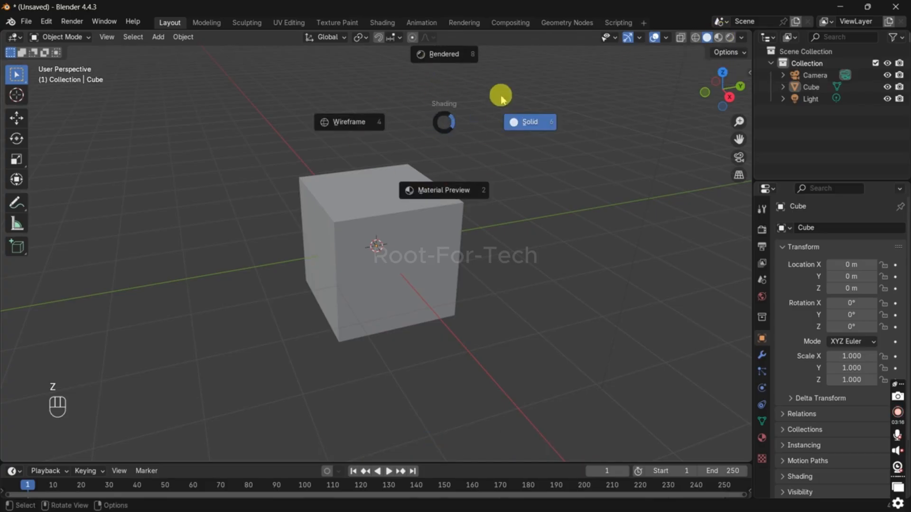
left_click(531, 150)
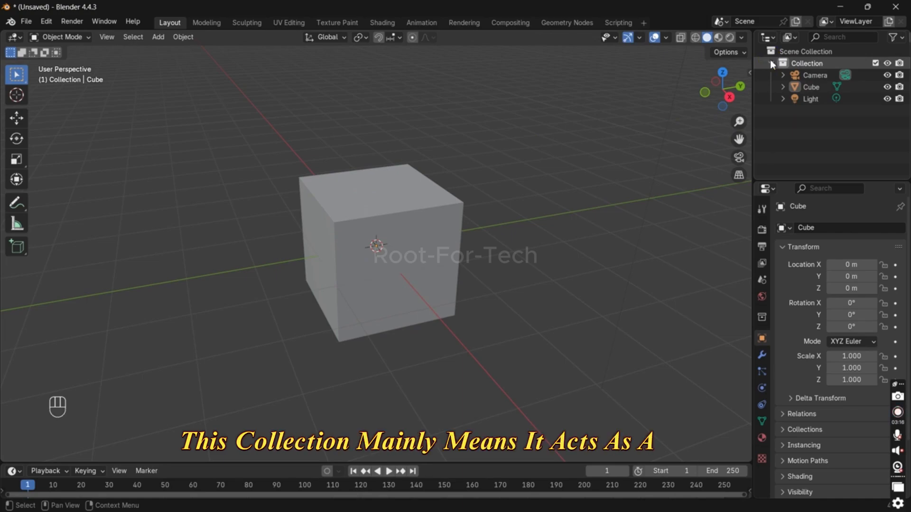
Step: Give the scene's Collection the red colour tag
right_click(812, 66)
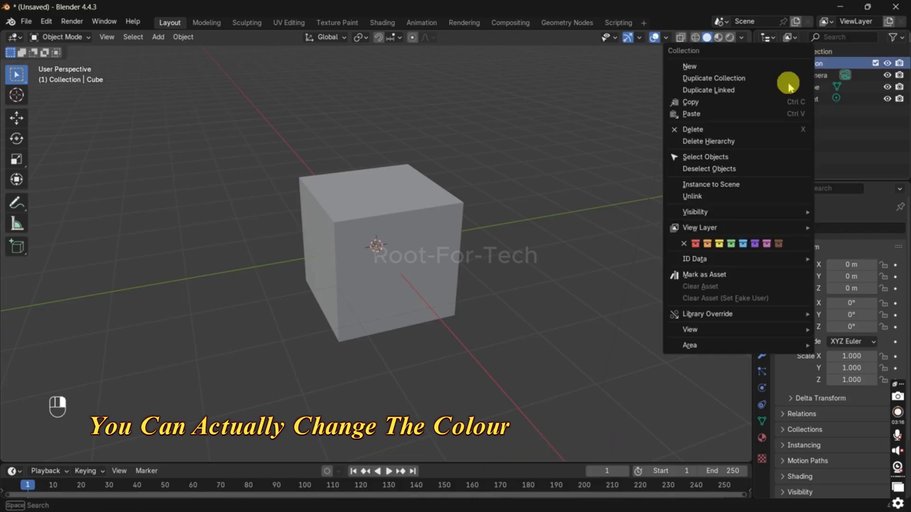
left_click(696, 244)
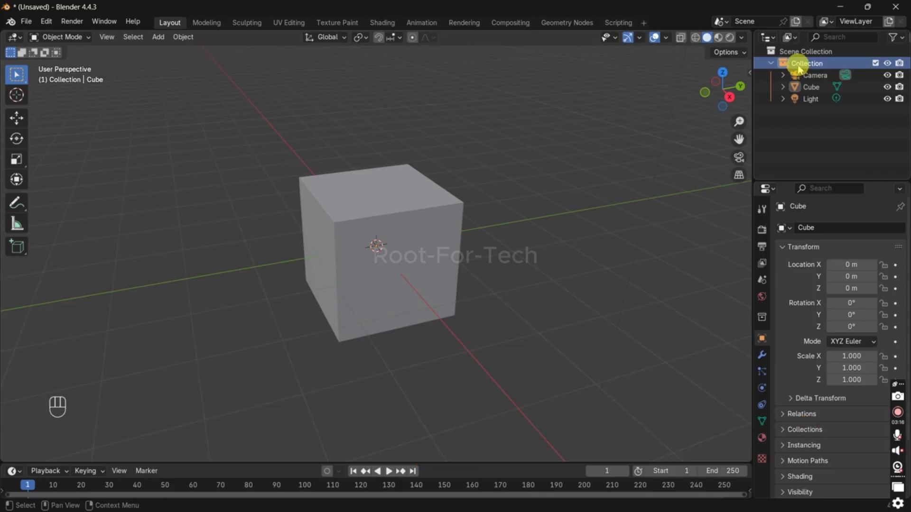
Step: Make the Outliner area wider and taller and collapse the Collection in it
left_click_drag(754, 90, 679, 121)
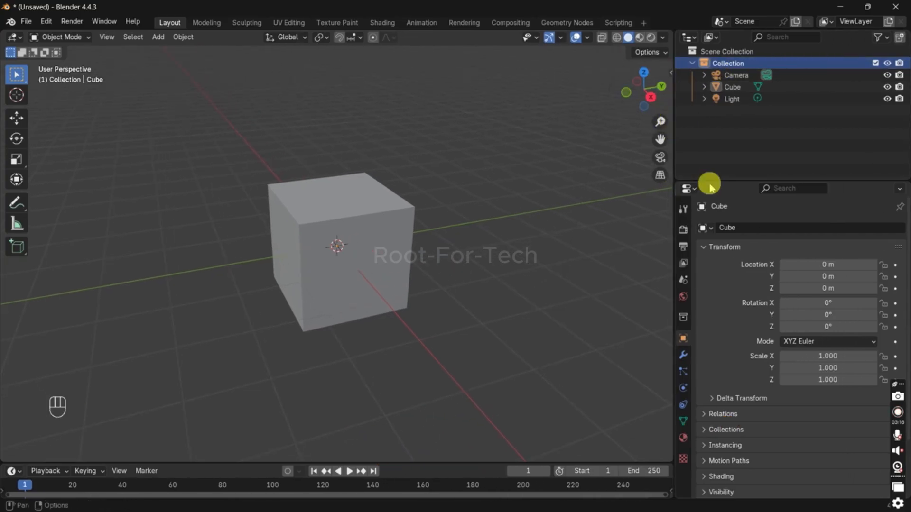
left_click_drag(707, 184, 709, 307)
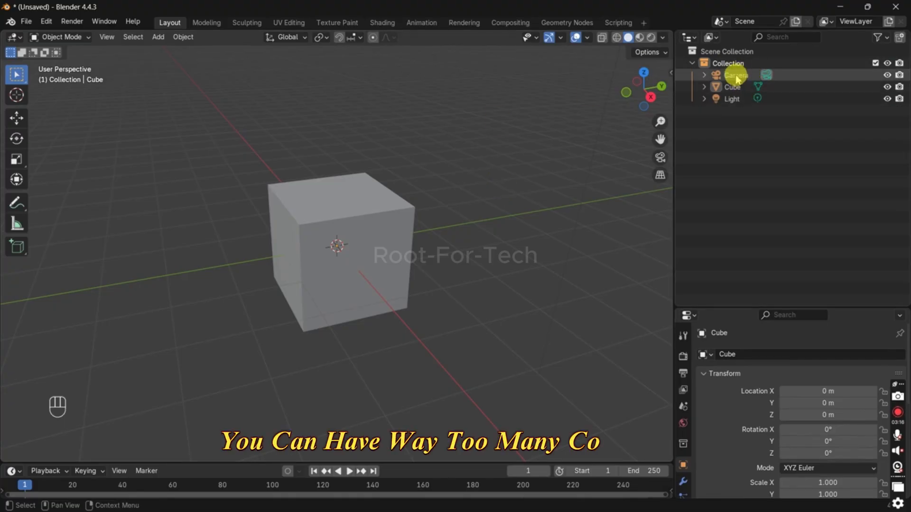
left_click(693, 63)
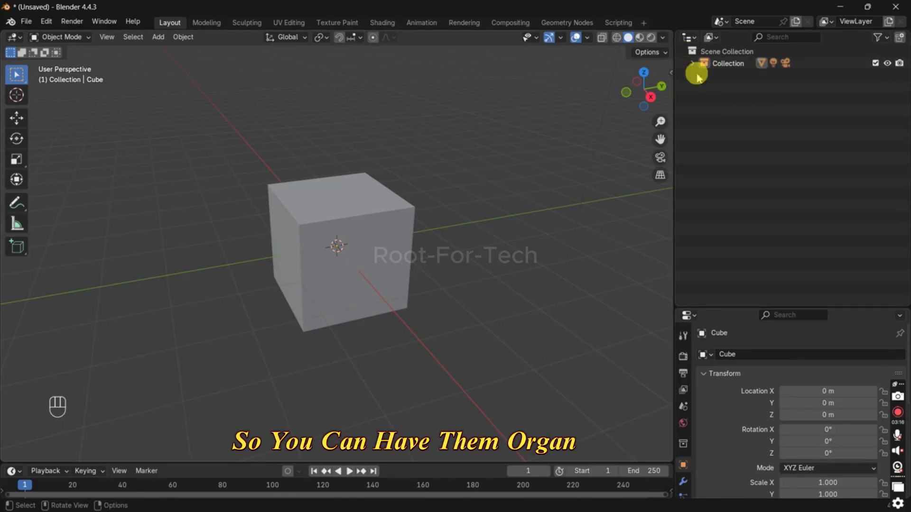
left_click_drag(732, 305, 724, 351)
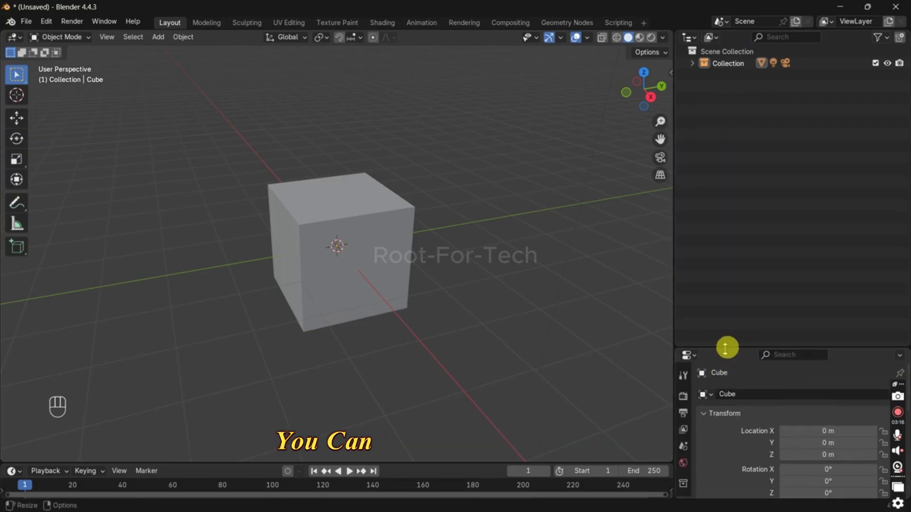
Step: Split the Outliner area vertically into two side-by-side Outliners of about equal width
right_click(726, 350)
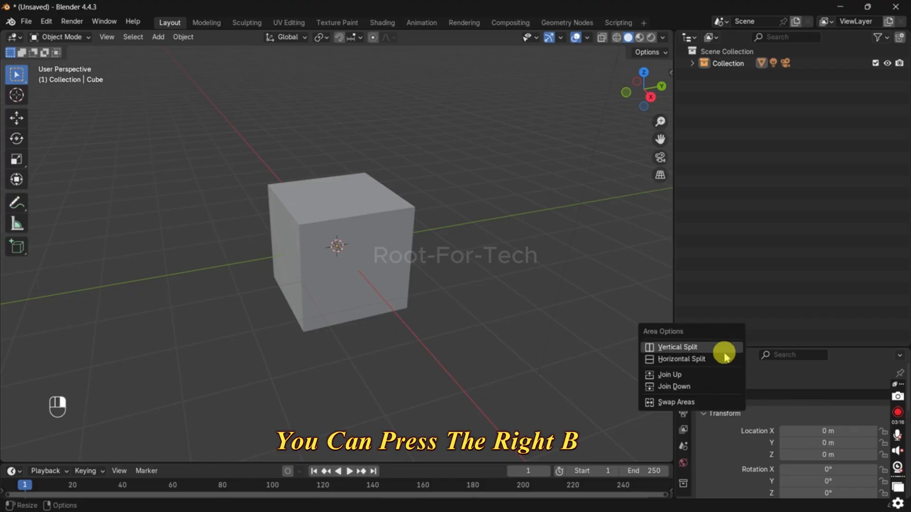
left_click(720, 348)
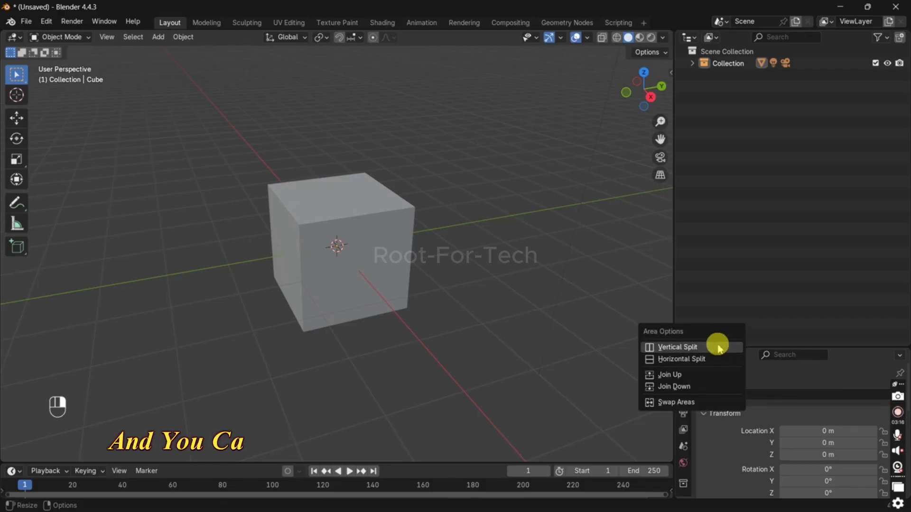
left_click(716, 346)
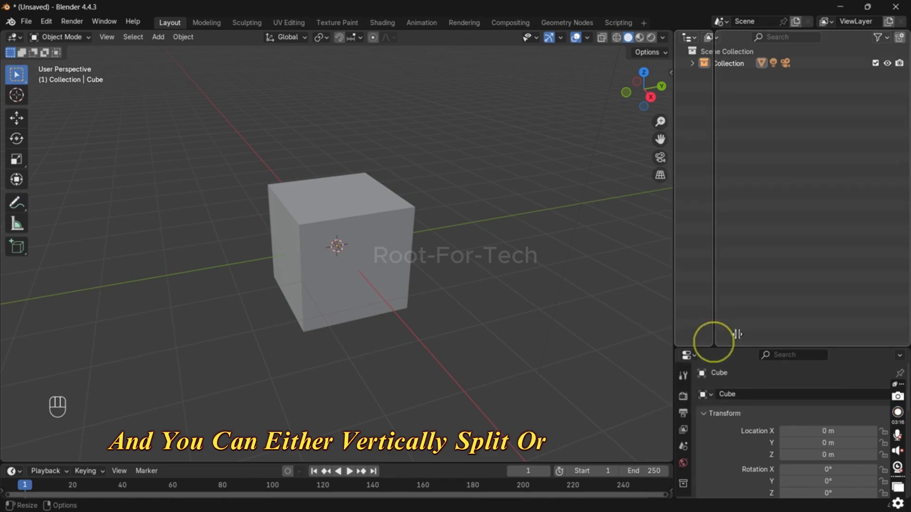
left_click(825, 309)
left_click_drag(823, 245, 796, 246)
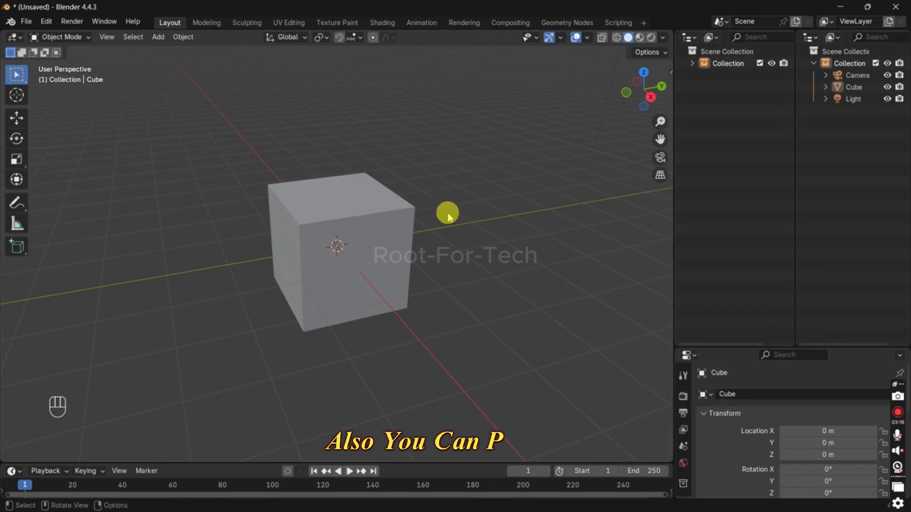
Step: Switch the viewport to quad view, examine the cube in the top, front and perspective views, and return to the single view
key("alt")
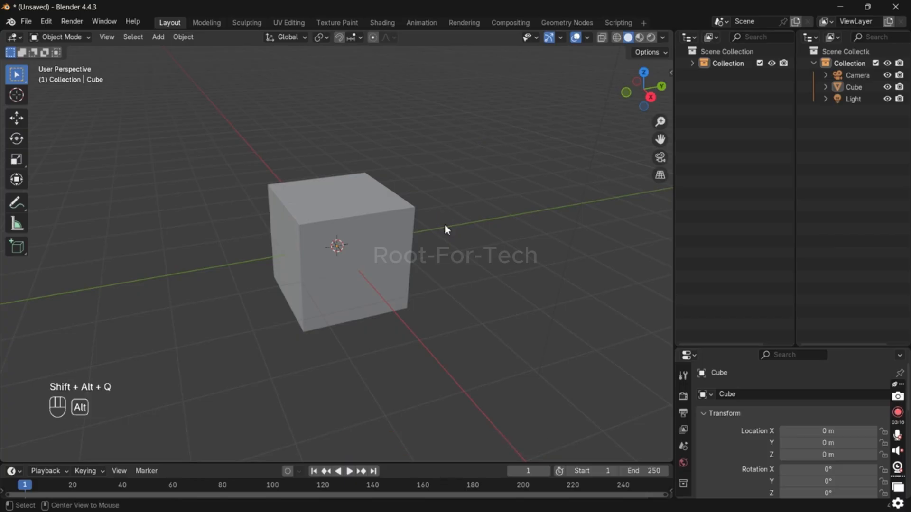
key("ctrl+alt+q")
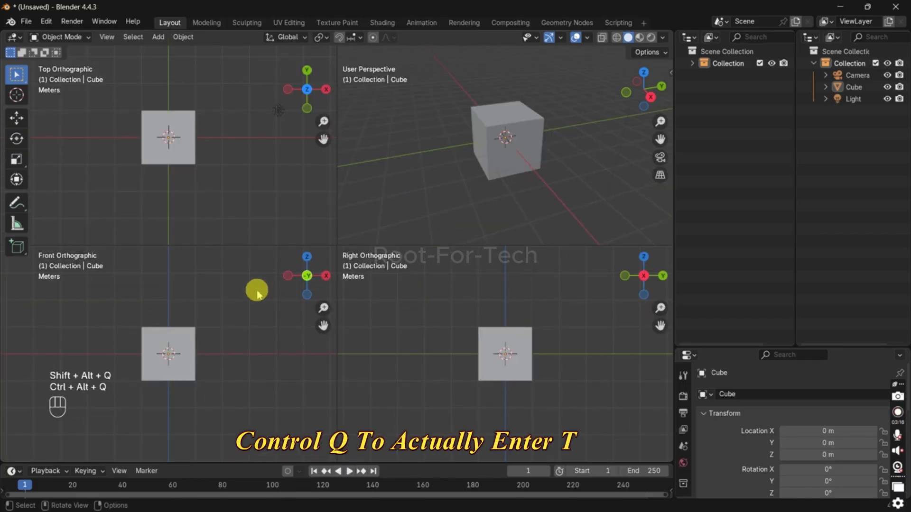
scroll(146, 169, "up", 2)
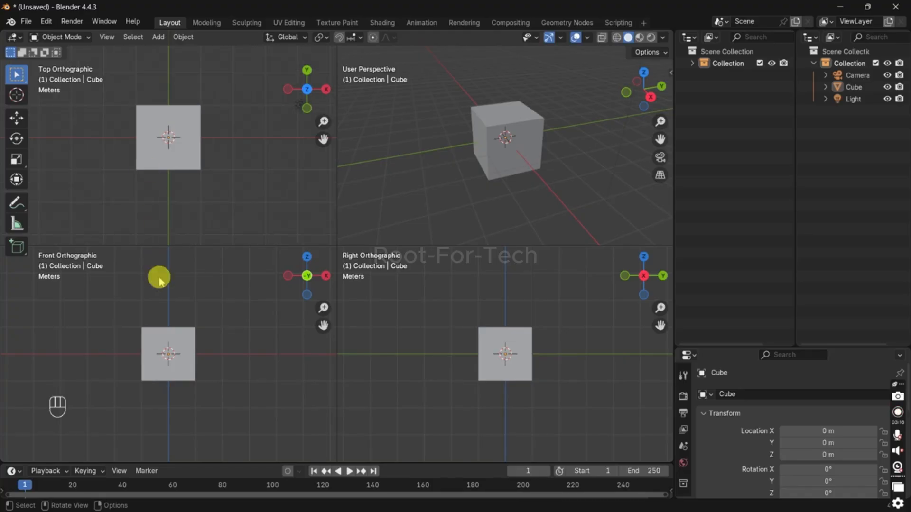
scroll(177, 196, "up", 1)
scroll(164, 332, "up", 2)
scroll(521, 210, "down", 3)
scroll(474, 214, "up", 3)
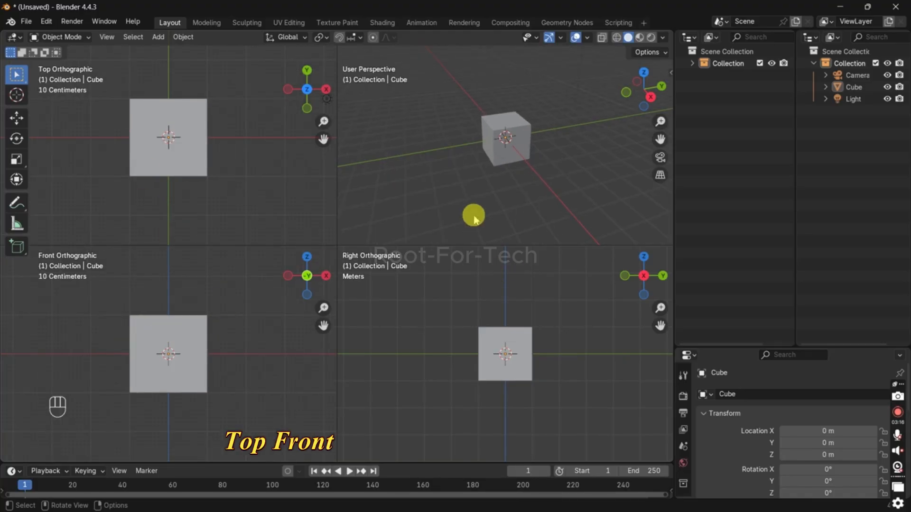
middle_click_drag(474, 220, 415, 193)
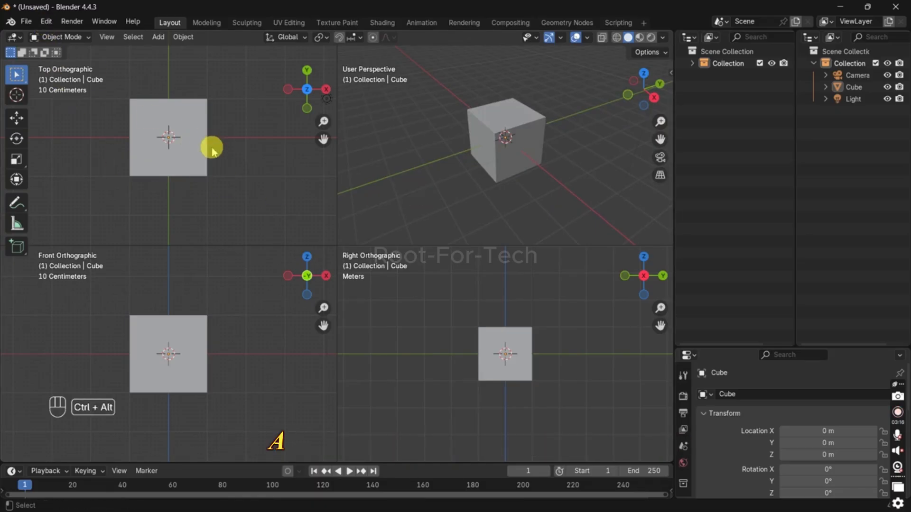
key("ctrl+alt+q")
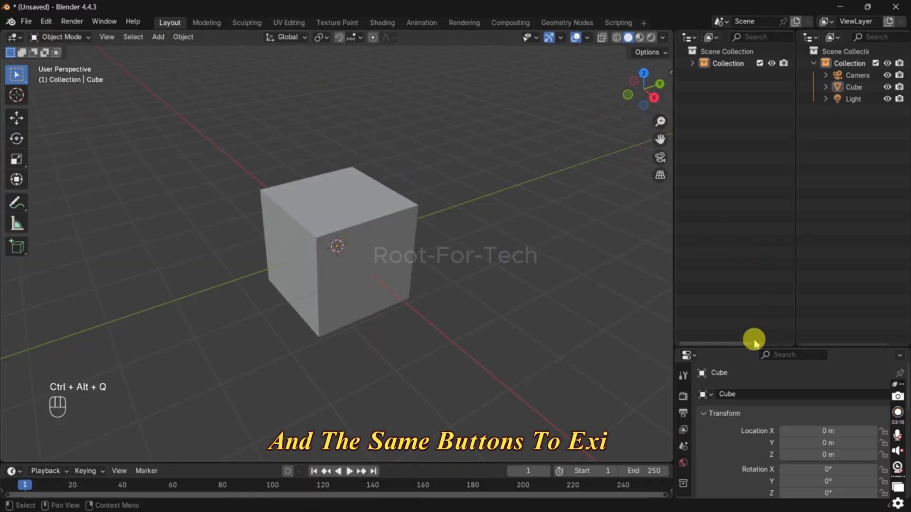
Step: Reduce the height of the two Outliners to enlarge the Properties editor, and open the file commands
left_click_drag(755, 344, 754, 244)
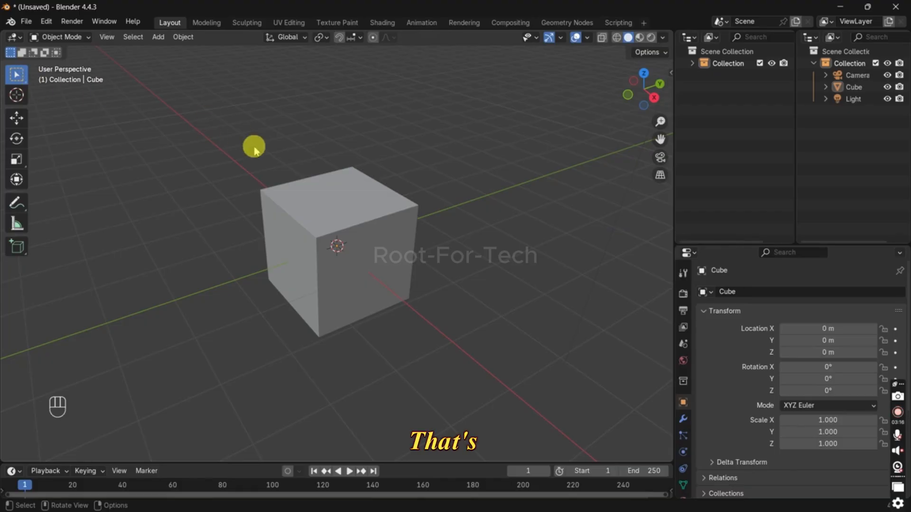
left_click(24, 22)
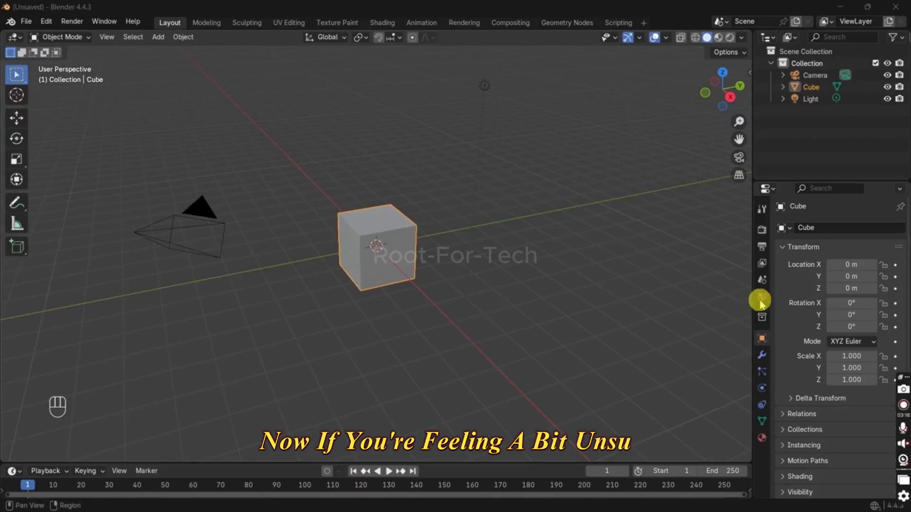
Step: Display the cube's modifier properties, and delete the default camera, cube and light from the new scene
left_click(761, 355)
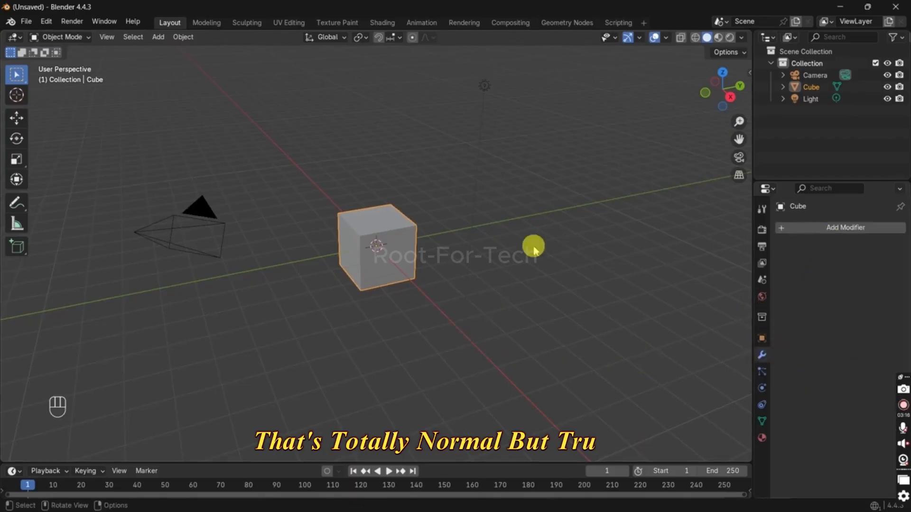
middle_click_drag(447, 208, 484, 226, "shift")
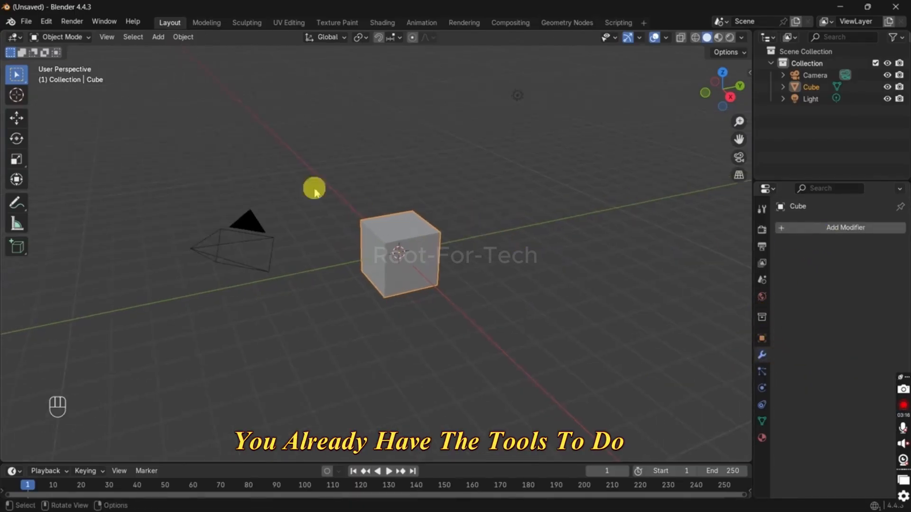
left_click_drag(208, 137, 607, 202)
key("a")
key("x")
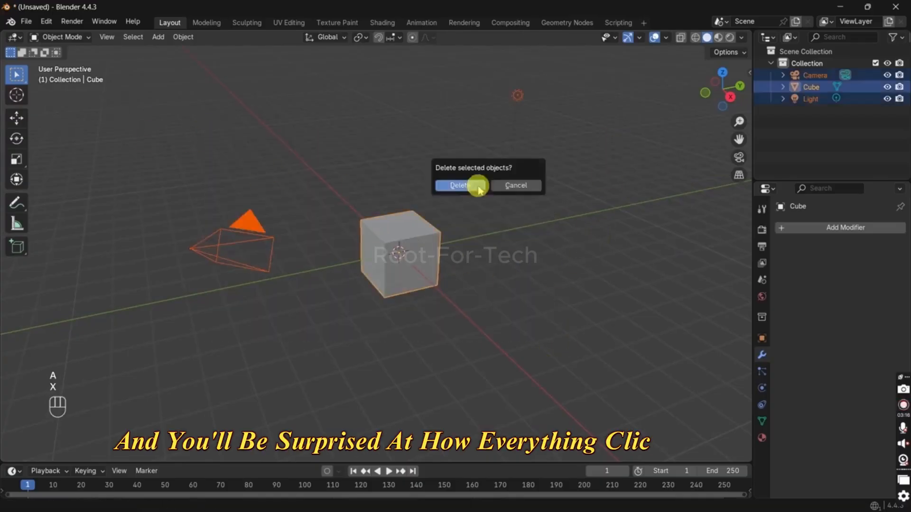
left_click(472, 185)
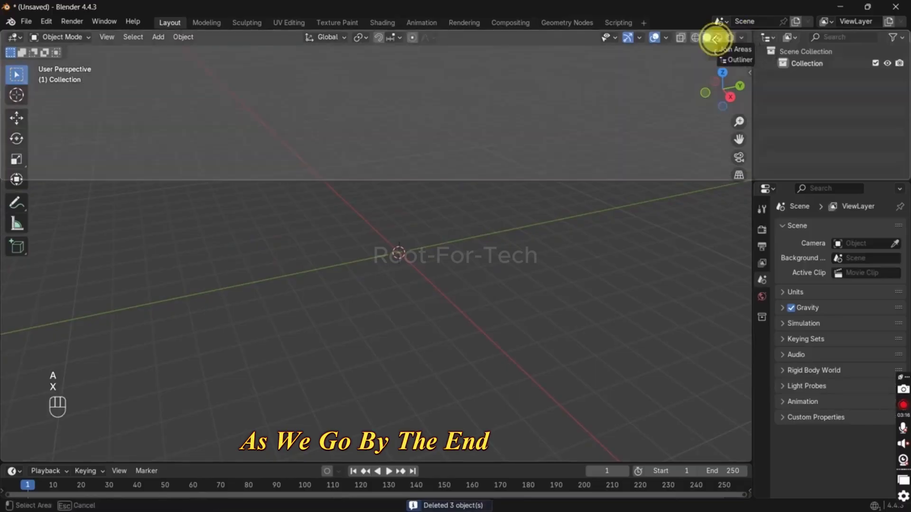
Step: Split the 3D viewport into two side-by-side areas and display Reference.jpg in an Image Editor in the new one
key("Escape")
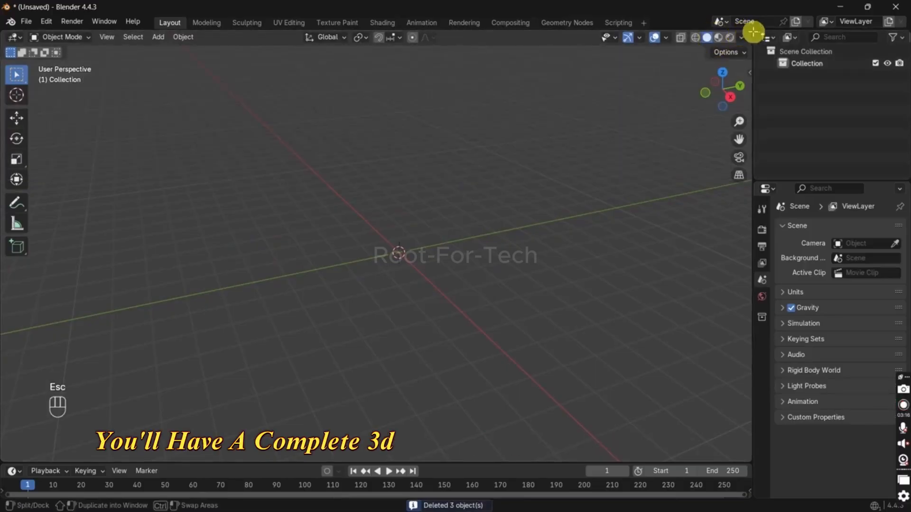
left_click_drag(754, 32, 502, 76)
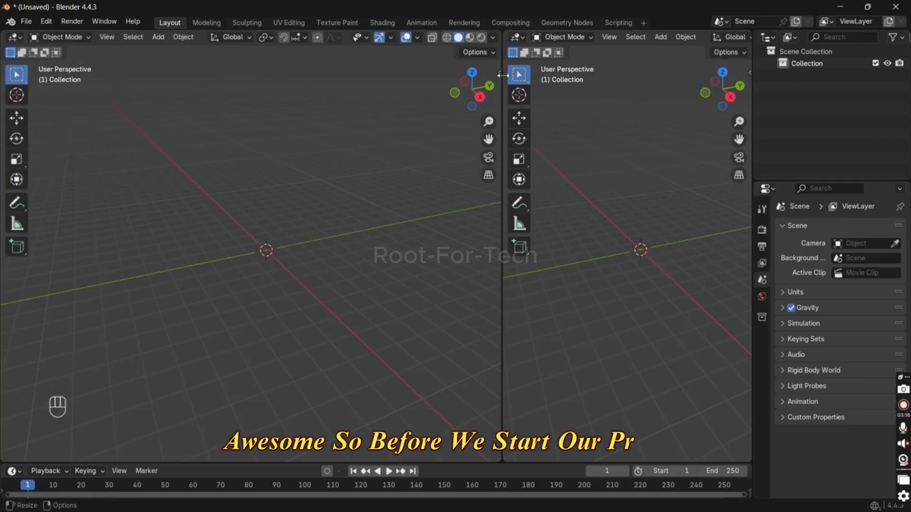
left_click(517, 38)
left_click(133, 82)
left_click(702, 40)
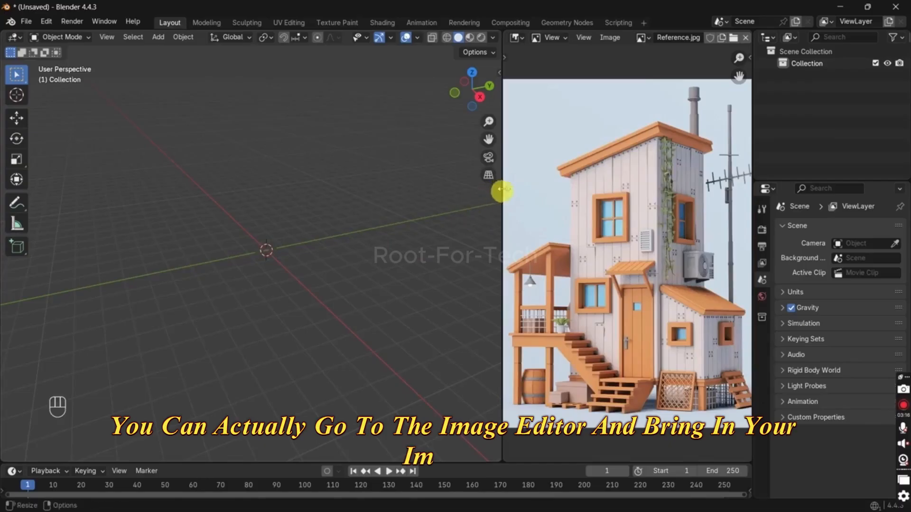
Step: Widen the Image Editor slightly and frame the house closely in the reference image
left_click_drag(502, 190, 479, 195)
scroll(522, 268, "up", 2)
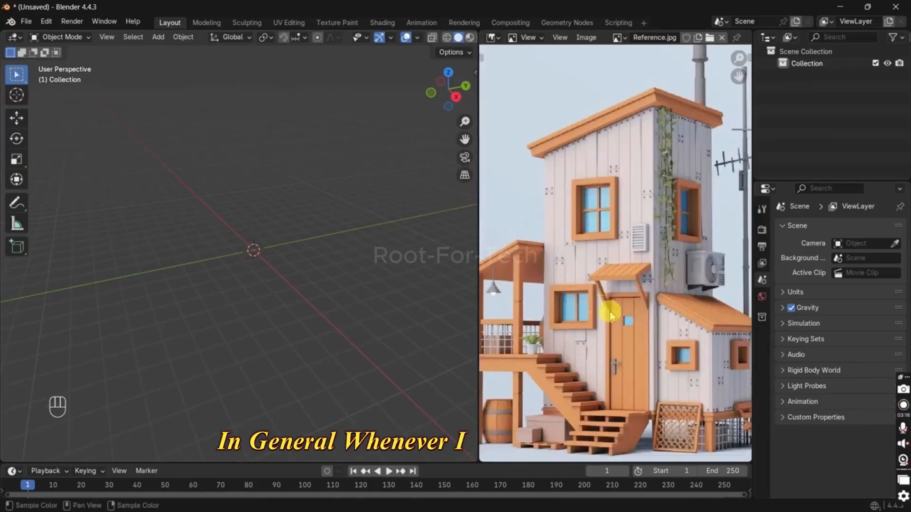
middle_click_drag(613, 286, 616, 267)
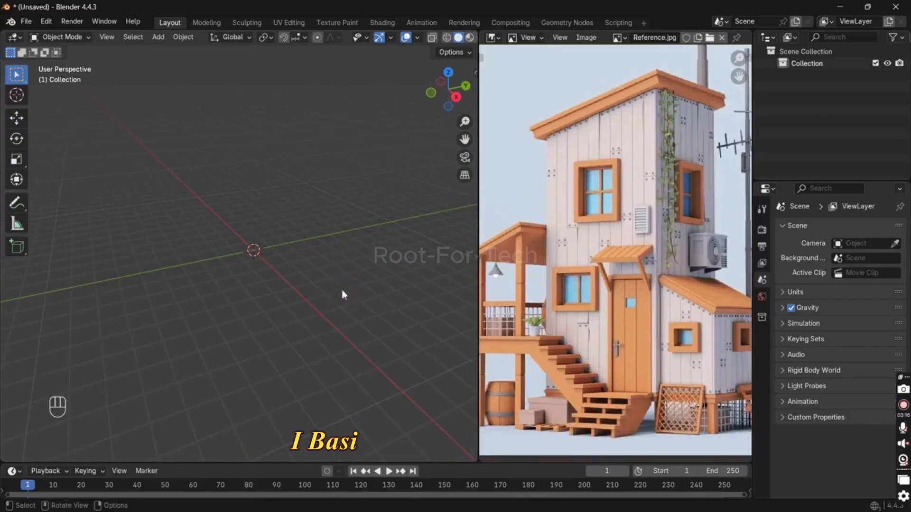
Step: Add a plane mesh to the scene and scale it by 2 along the X axis
key("shift+a")
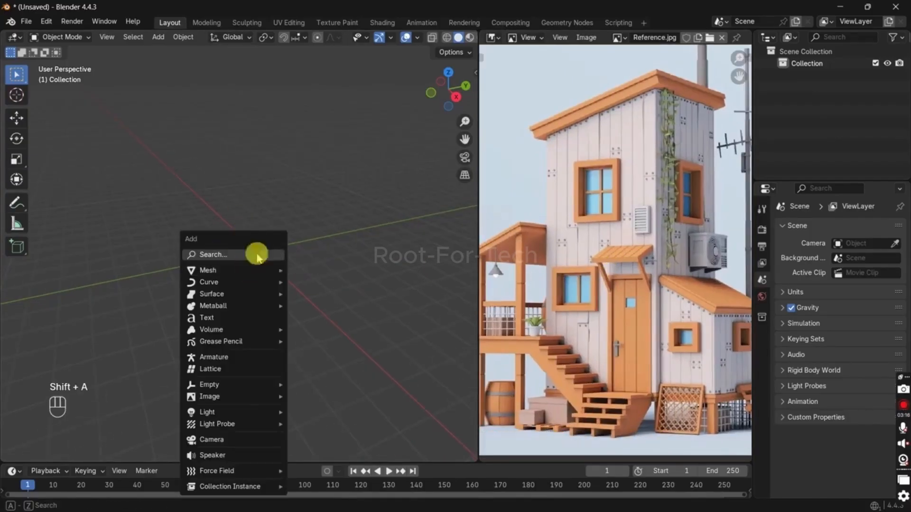
key("shift+a")
mouse_move(294, 254)
left_click(371, 257)
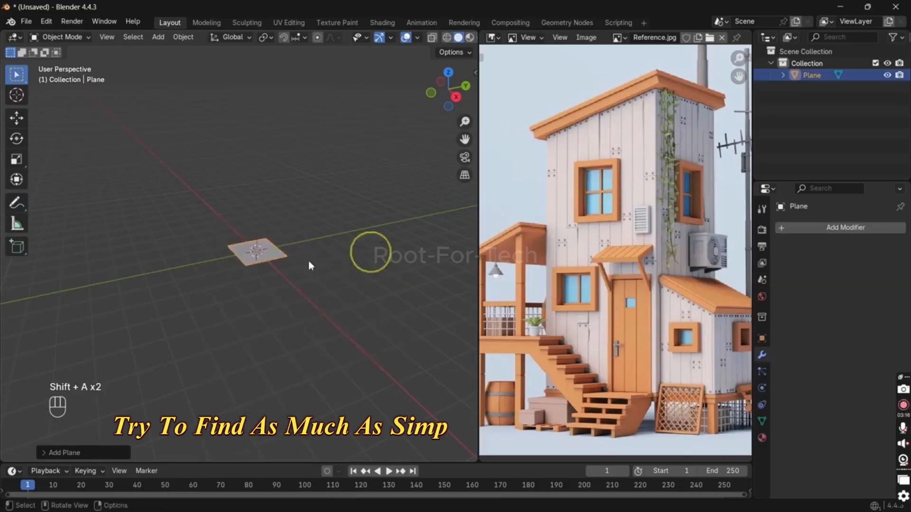
scroll(366, 250, "up", 2)
key("s")
key("x")
key("2")
left_click(346, 295)
mouse_move(345, 295)
middle_mouse_down("shift")
mouse_move(309, 321)
mouse_move(360, 284)
middle_mouse_up("shift")
Step: Extrude the plane upward into a tall block and select its top edge on the positive X side
key("Tab")
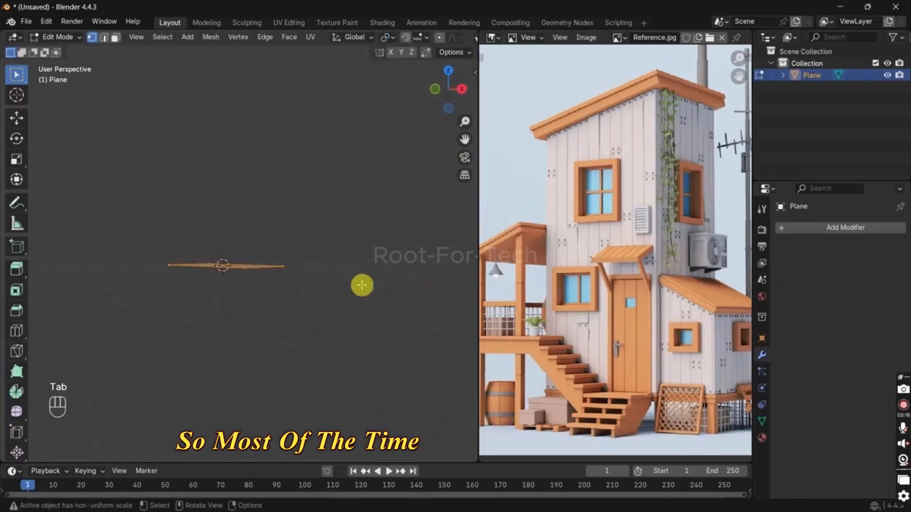
key("e")
left_click(368, 128)
middle_click_drag(366, 127, 264, 142)
key("2")
key("g")
key("z")
key("z")
key("z")
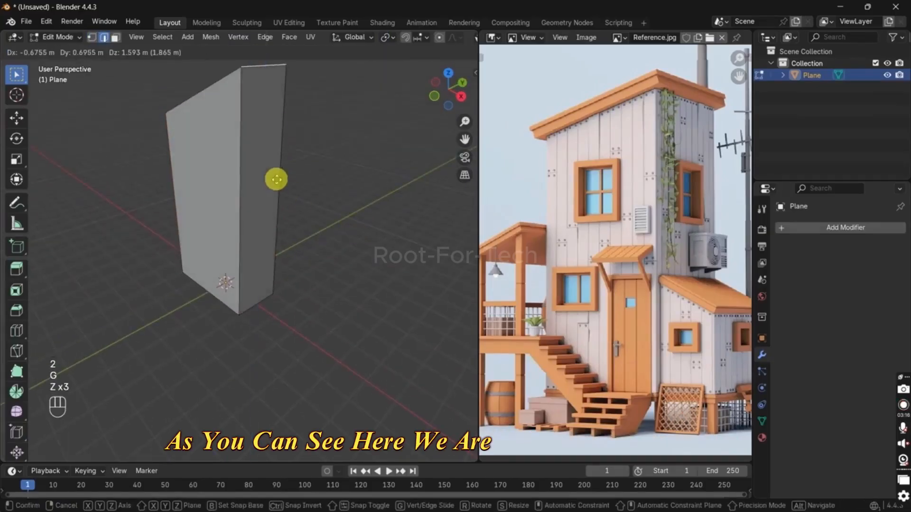
left_click(278, 170)
middle_click_drag(257, 225, 214, 204)
key("ctrl+z")
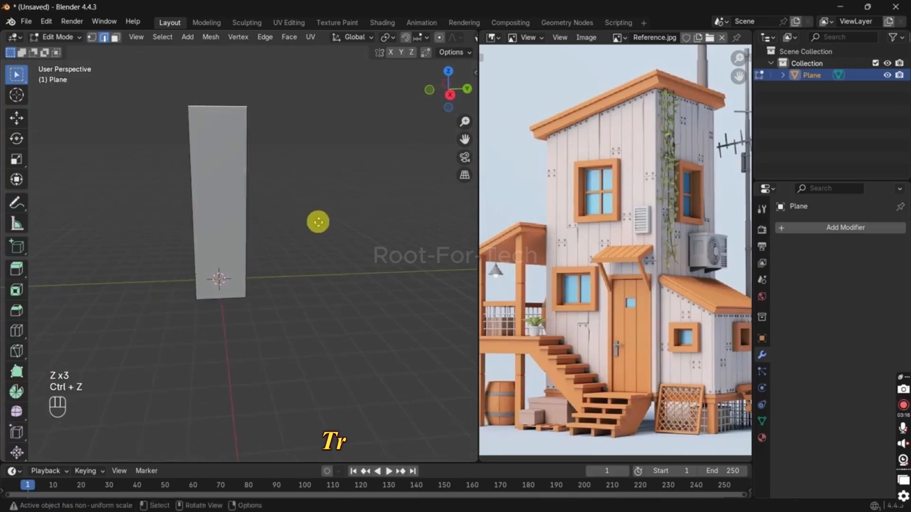
Step: Raise the selected top edge straight up along Z to give the block a sloped roof
key("g")
key("z")
left_click(321, 170)
middle_click_drag(322, 171, 271, 228)
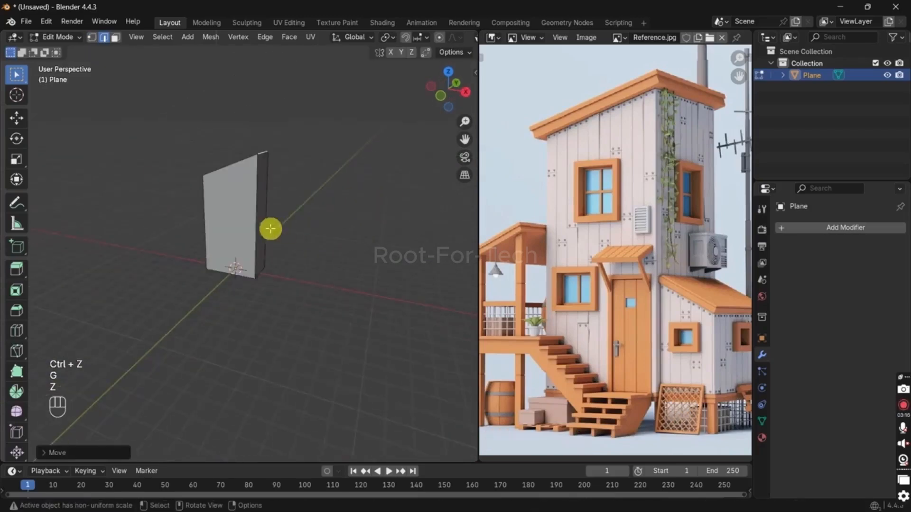
Step: Select the whole block and stretch it taller along Z, using the 3D cursor as the pivot
key("s")
key("a")
key("s")
key("z")
left_click(293, 227)
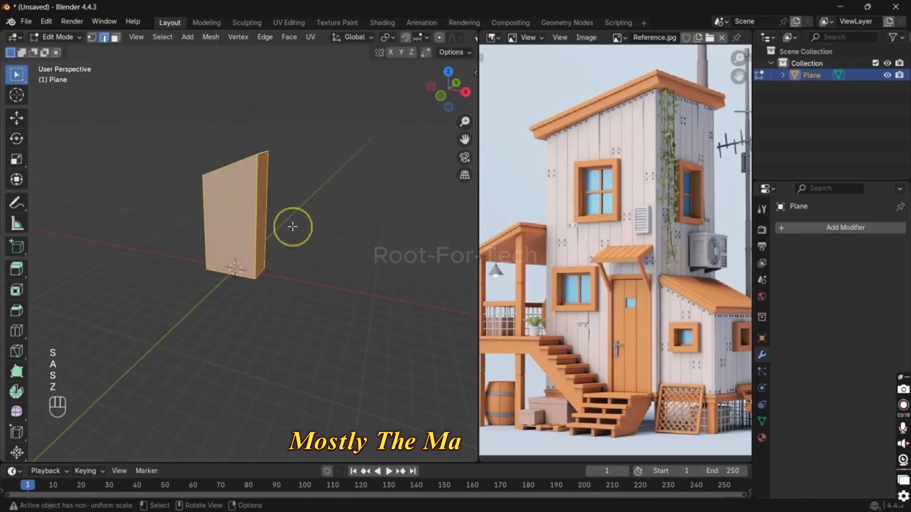
key("s")
key("z")
left_click(255, 247)
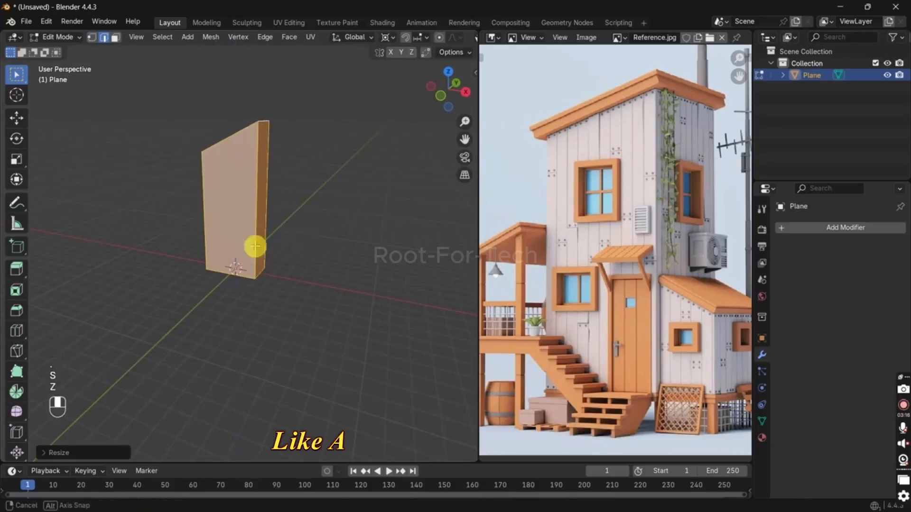
Step: Snap the 3D cursor to the tower's bottom edge on the positive X side and duplicate the whole tower
middle_click_drag(255, 246, 331, 244)
key("2")
left_click(258, 280)
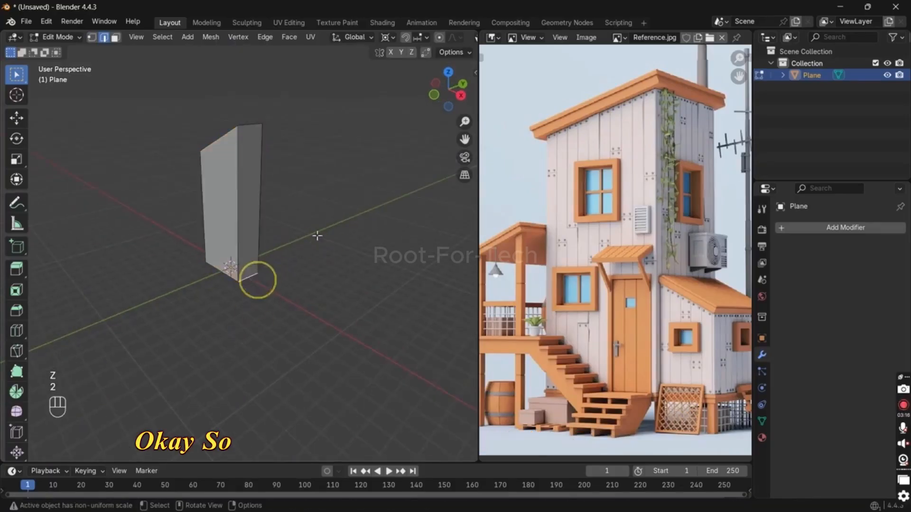
key("shift+s")
left_click(307, 255)
key("a")
key("shift+d")
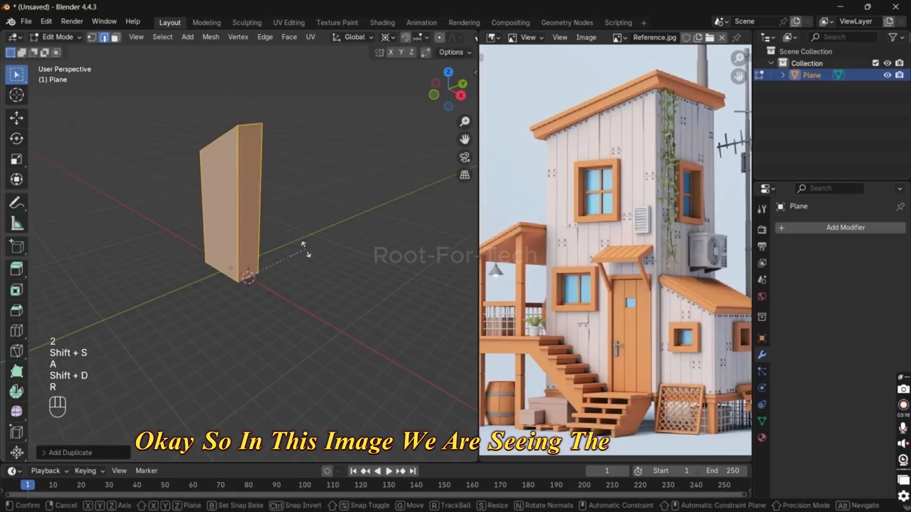
type("rz18")
key("space")
key("0")
key("Return")
key("ctrl+z")
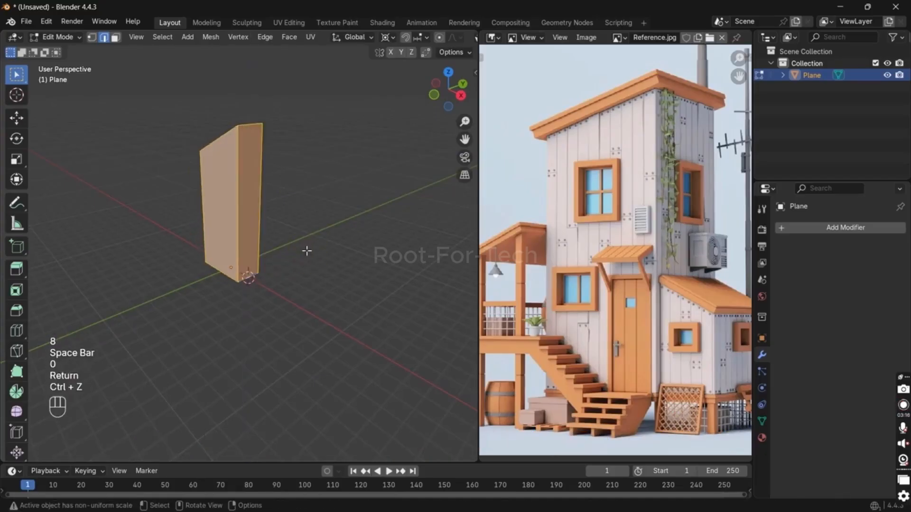
type("r18-0")
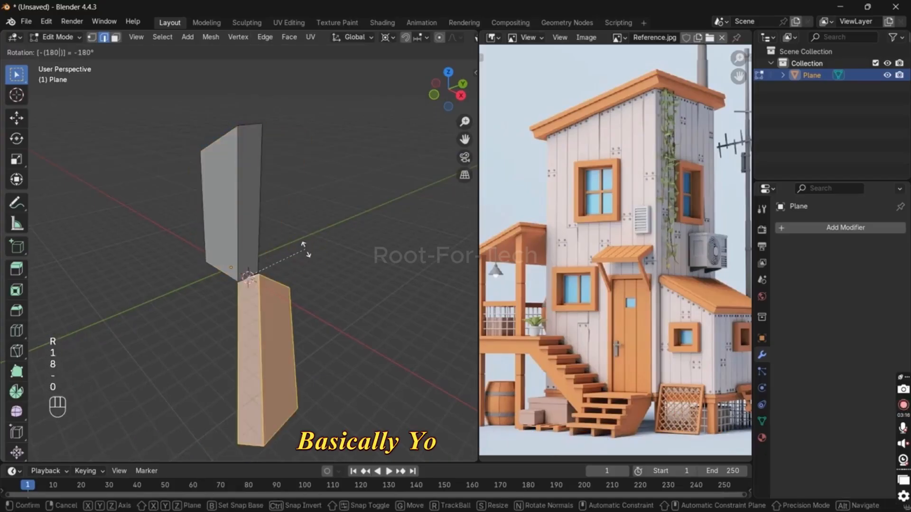
type("0=")
key("BackSpace")
key("ctrl+BackSpace")
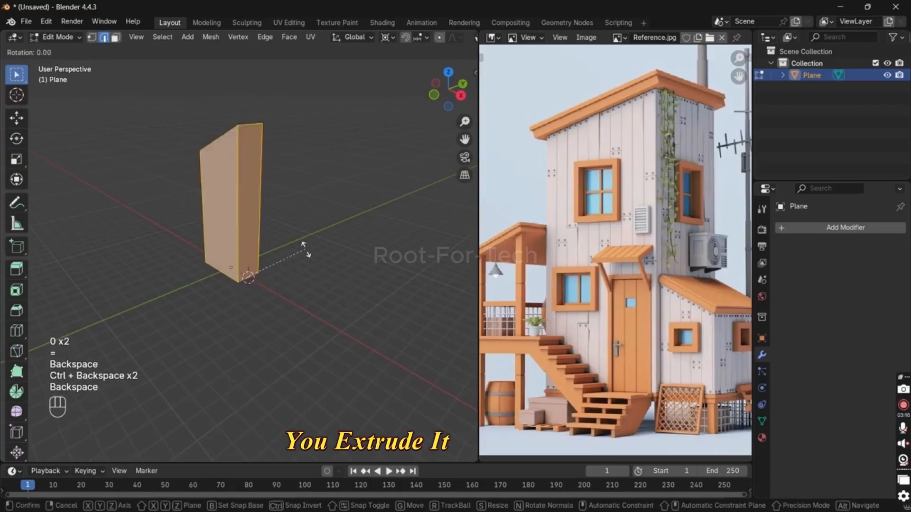
type("180z)] = Invalid")
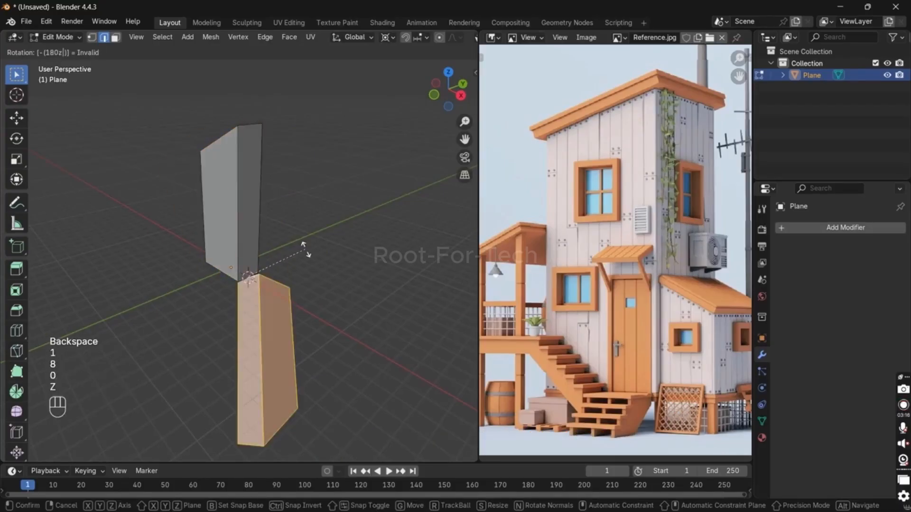
key("Escape")
Step: Rotate the duplicated block by -180° about Z and scale its height to about 0.31 of the original
type("rz18-0")
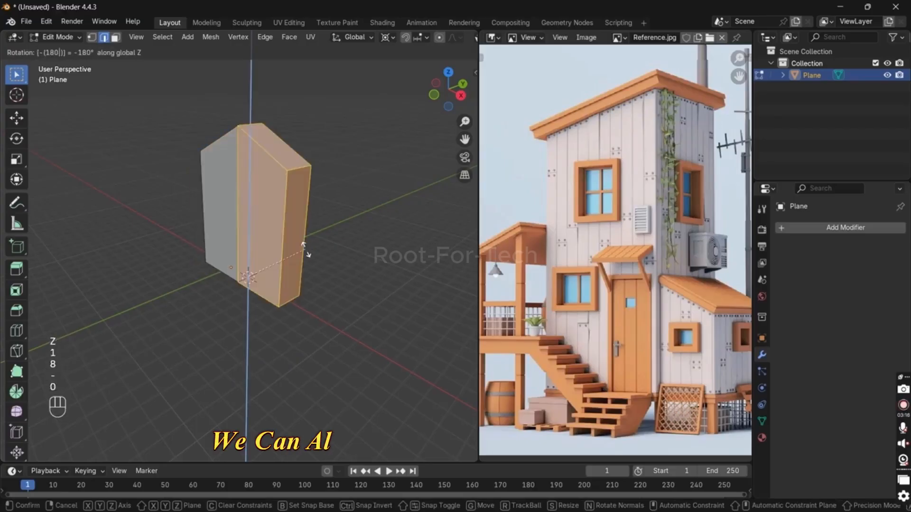
key("Return")
key("s")
key("z")
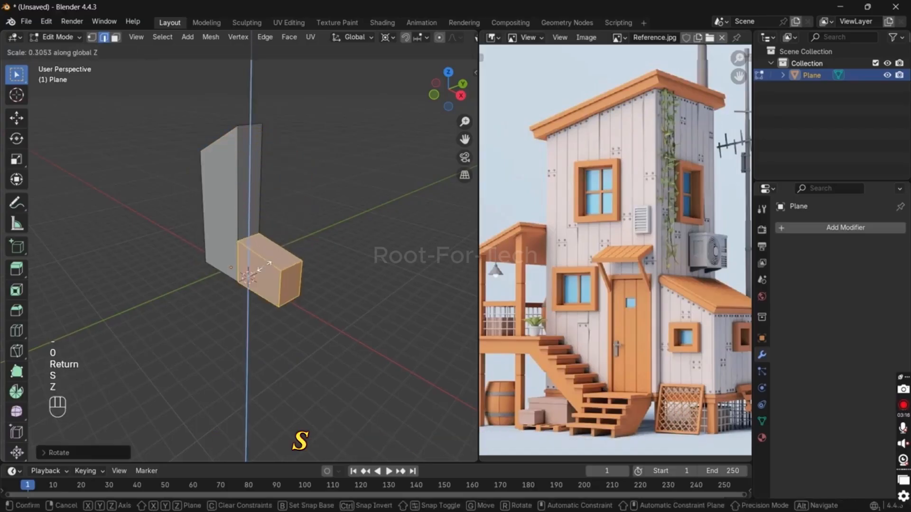
left_click(271, 264)
Step: Select both blocks and scale them wider along the Y axis
key("a")
middle_click_drag(397, 258, 325, 258)
key("s")
key("y")
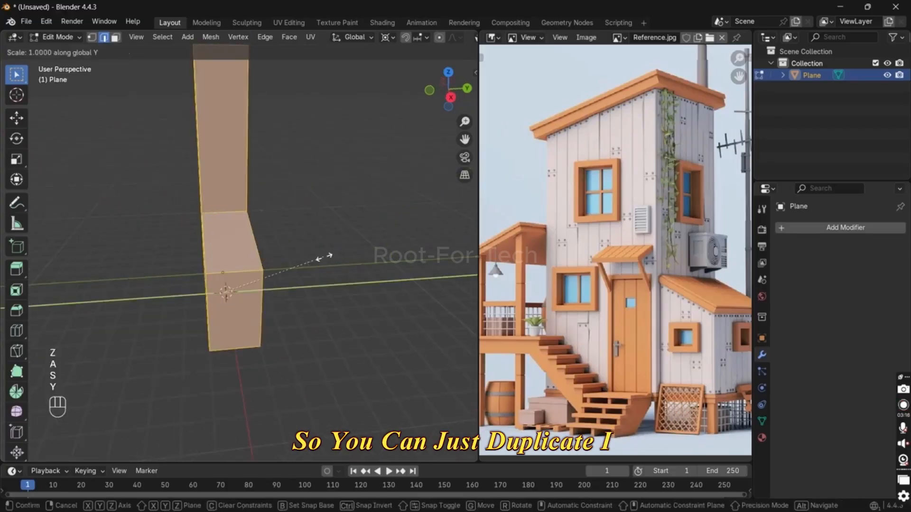
left_click(393, 252)
Step: Select all linked geometry of the small block and make it narrower along Y than the tower
left_click(244, 278)
key("l")
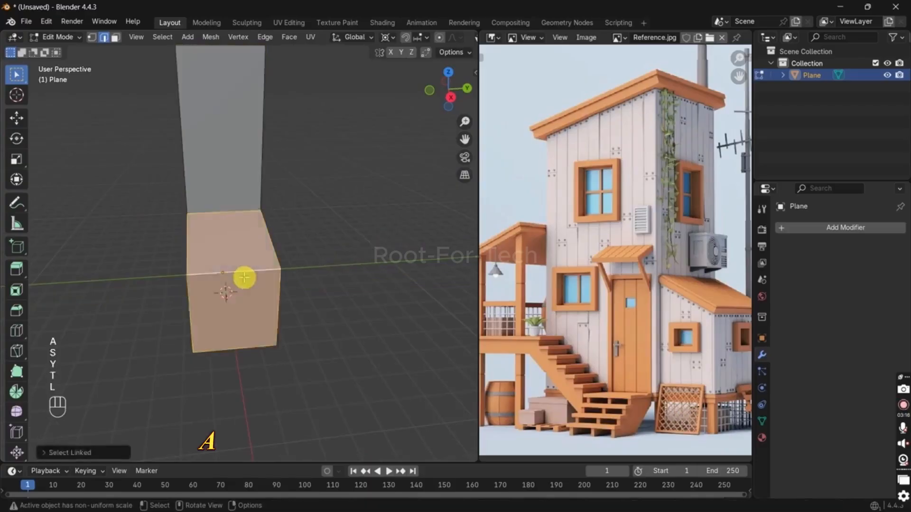
middle_click_drag(244, 278, 376, 290)
key("s")
key("y")
left_click(347, 282)
Step: Shorten the small block by moving its outer end face about 1 m along X toward the tower
key("3")
left_click(305, 289)
key("g")
key("y")
key("x")
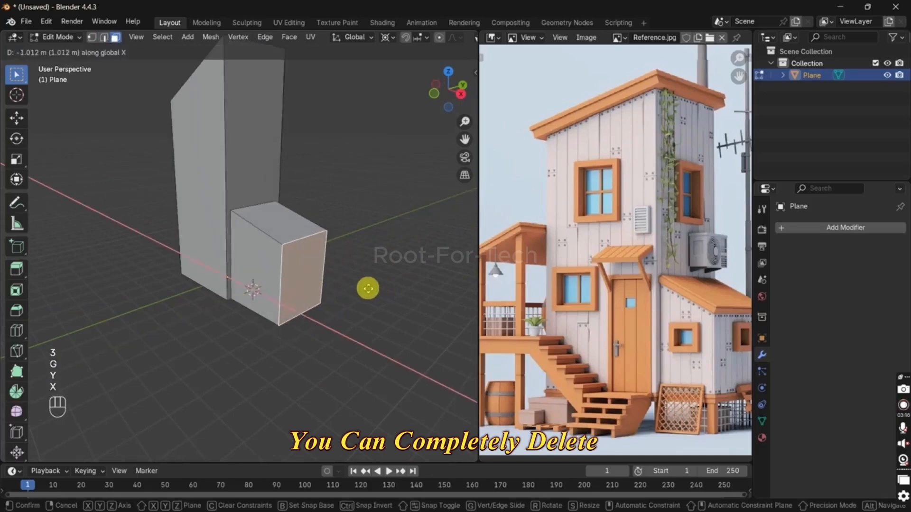
left_click(364, 287)
Step: Return to Object Mode and draw a door-shaped cube at the base of the tower's front wall in front view
middle_click_drag(264, 252, 232, 300)
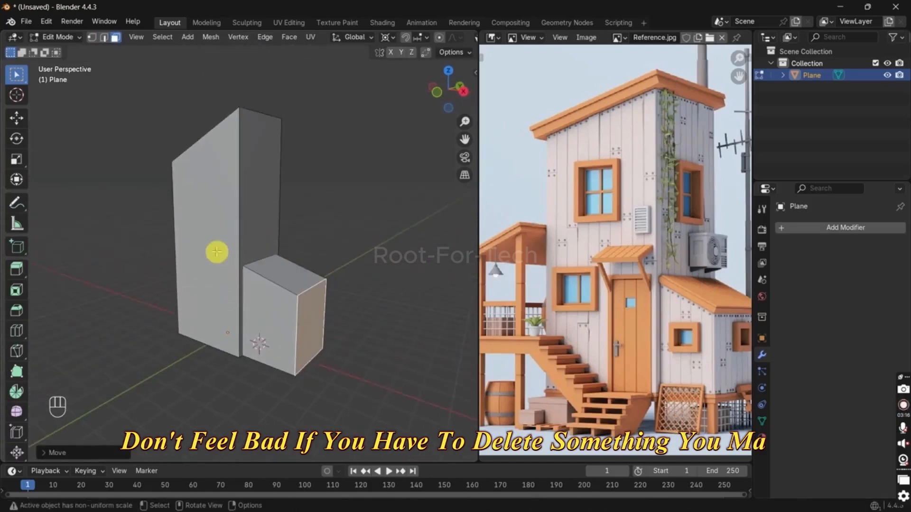
left_click(217, 253)
scroll(224, 336, "up", 2)
middle_click_drag(227, 345, 223, 265, "shift")
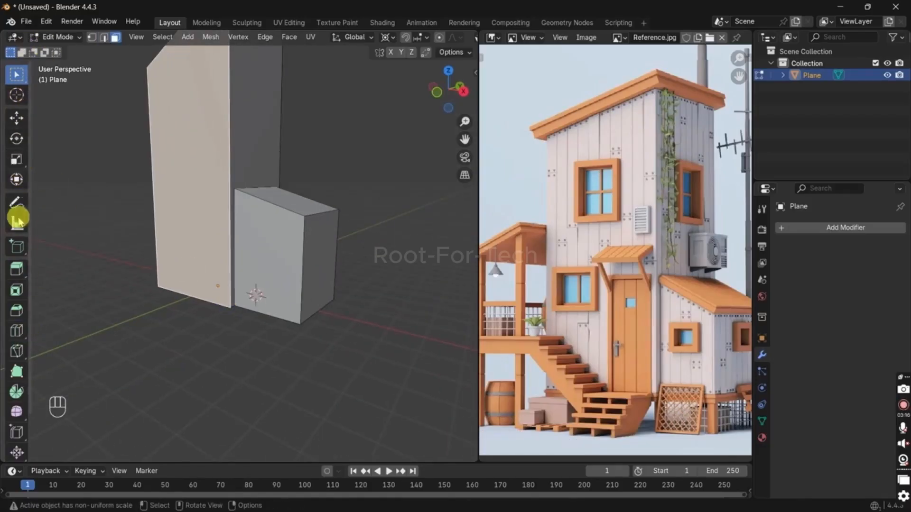
scroll(17, 220, "down", 2)
key("Tab")
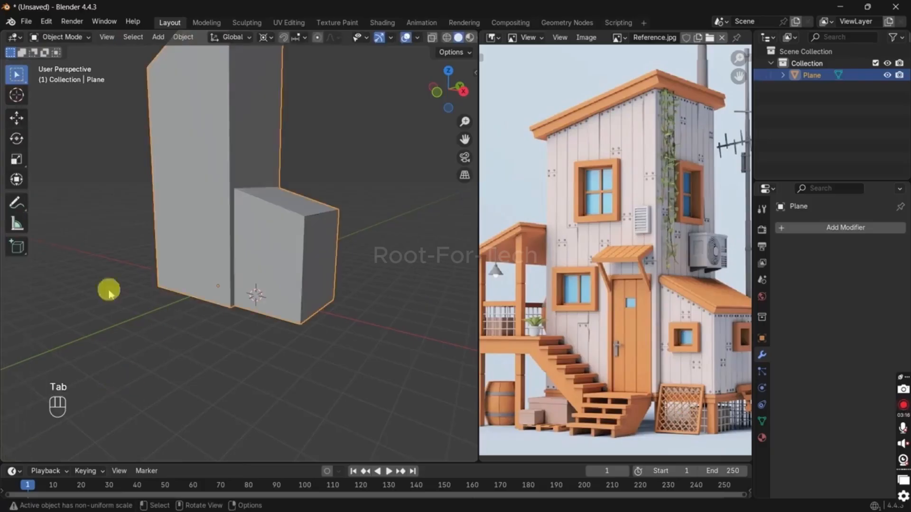
left_click(17, 245)
key("KP_1")
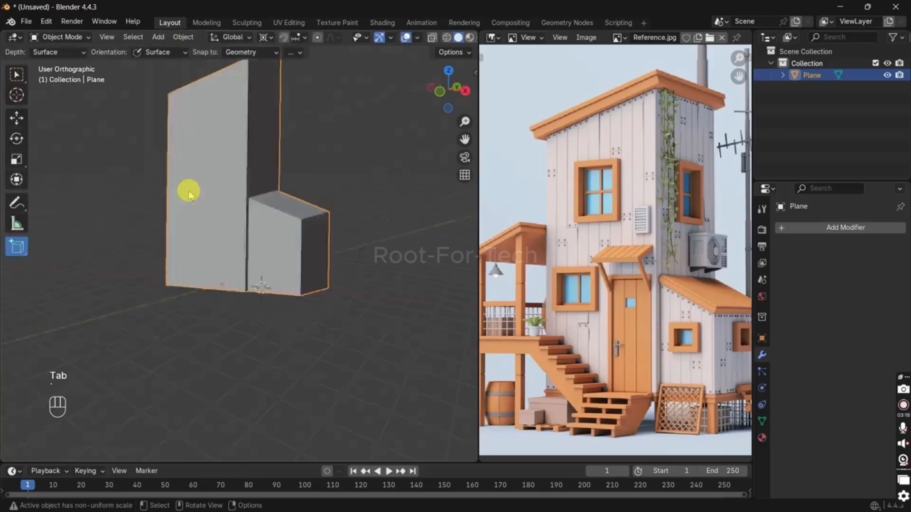
left_click_drag(239, 175, 261, 261)
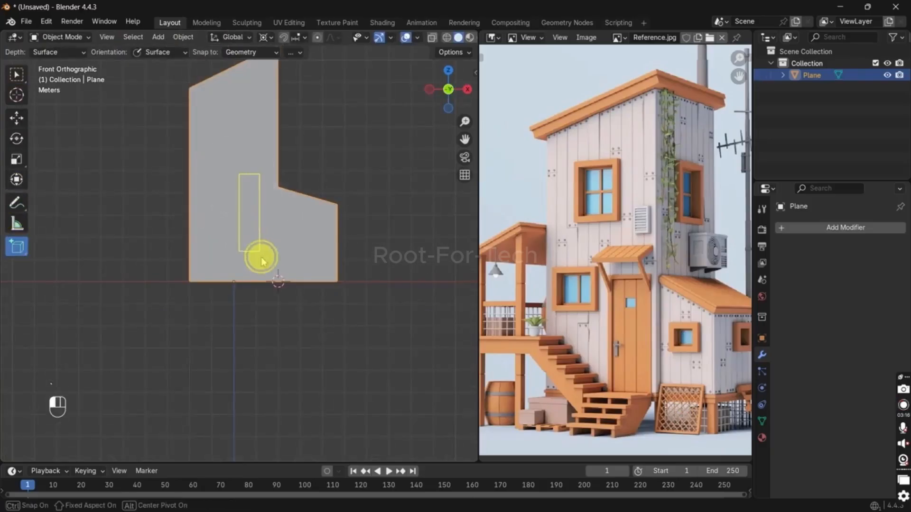
left_click(273, 280)
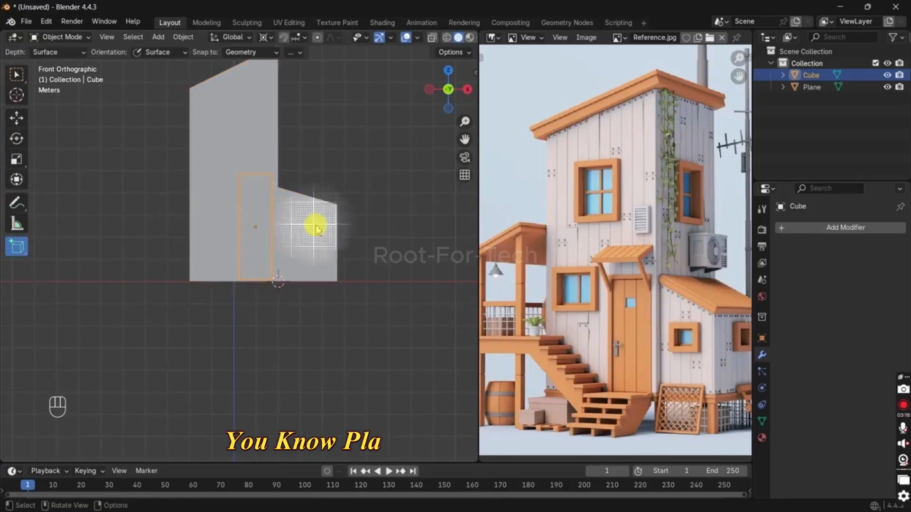
Step: Pull the door block's front face outward from the wall along Y to give it thickness
middle_click_drag(315, 229, 201, 231)
key("w")
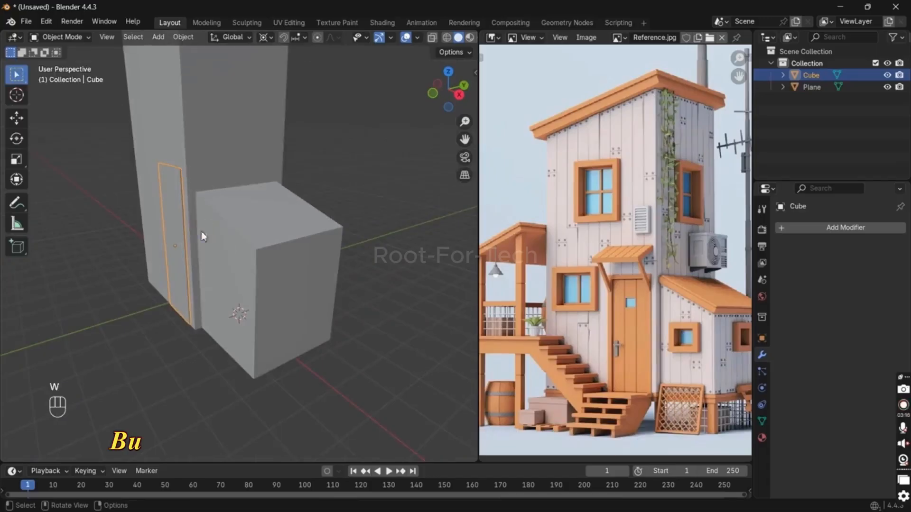
key("Tab")
scroll(297, 193, "up", 6)
key("3")
left_click(232, 249)
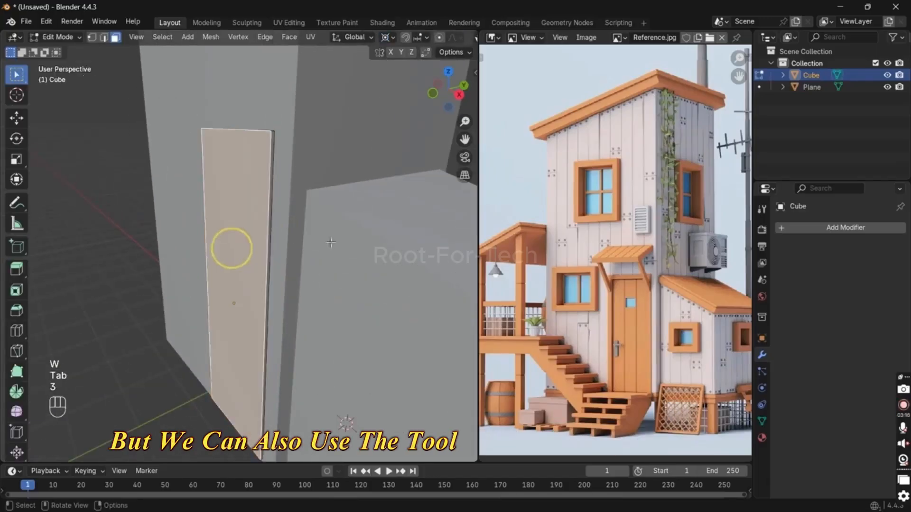
key("g")
key("y")
left_click(319, 246)
Step: Inset the door block's front face and delete the inner face to leave a frame
middle_click_drag(320, 246, 350, 139, "shift")
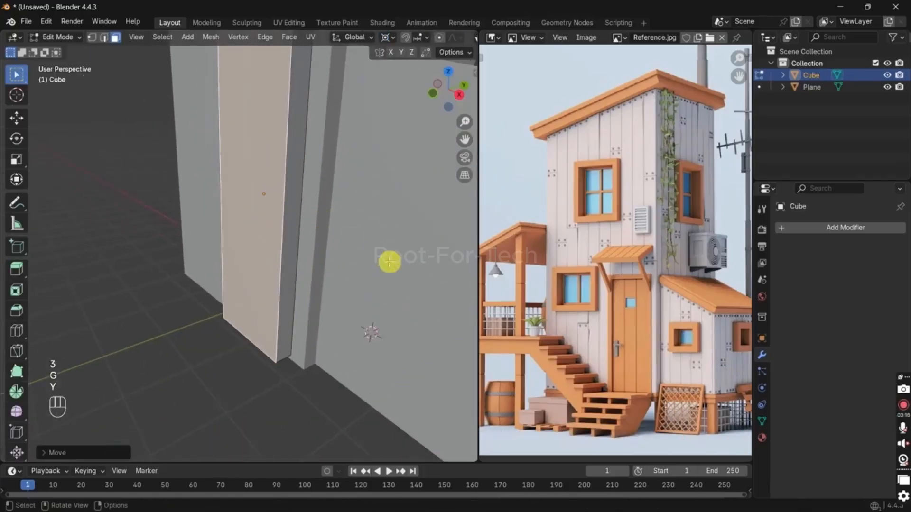
key("i")
left_click(408, 263)
key("x")
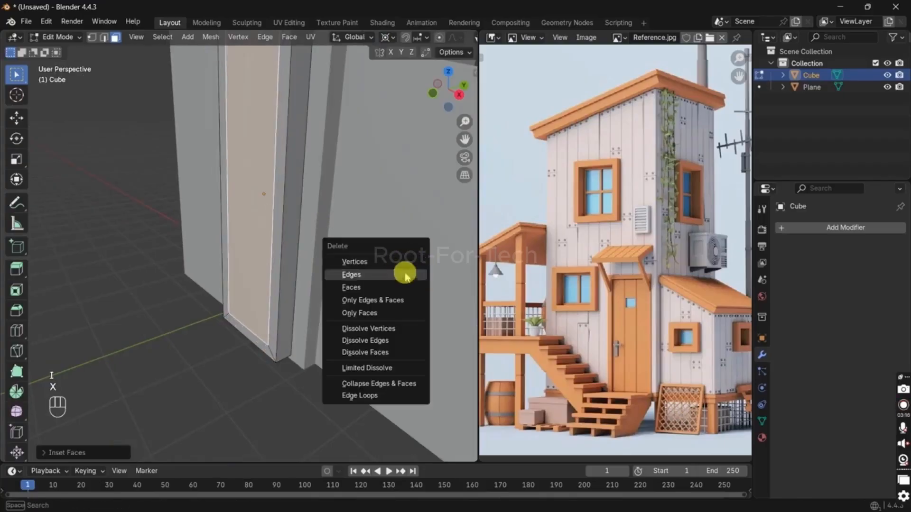
left_click(395, 285)
Step: Remove the bottom strip of the door frame so that it is open at the ground
middle_click_drag(309, 286, 301, 268)
key("ctrl+r")
left_click(305, 330)
key("x")
left_click(305, 307)
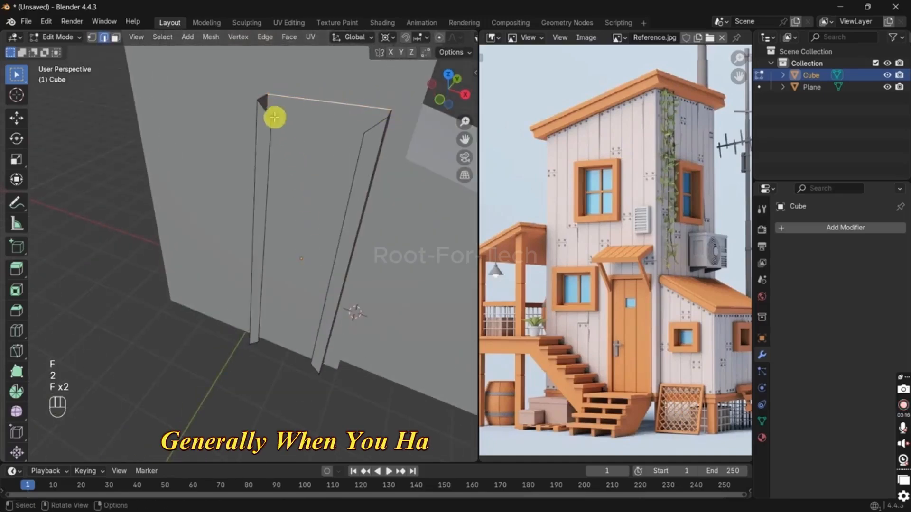
Step: Fill the missing faces across the top of the door frame and over the door opening
middle_click_drag(381, 115, 271, 175)
key("ctrl+z")
key("f")
middle_click_drag(255, 241, 206, 237, "shift")
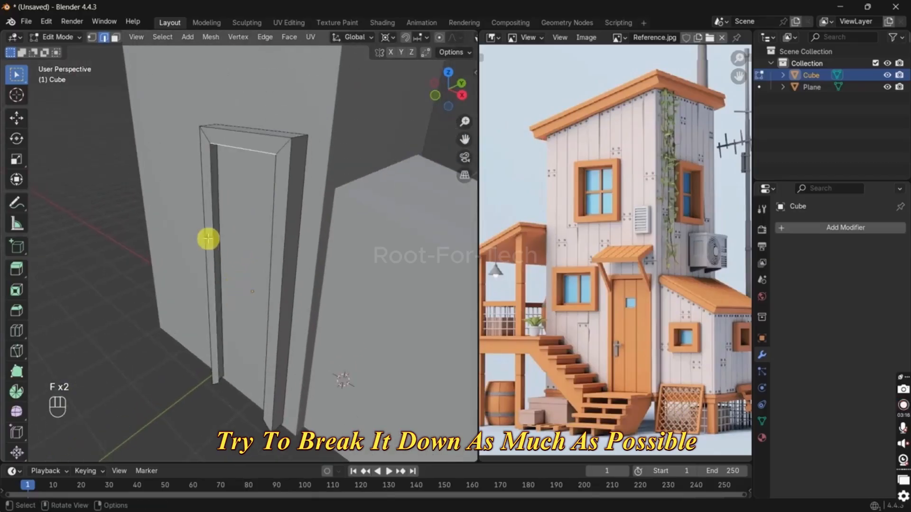
key("f")
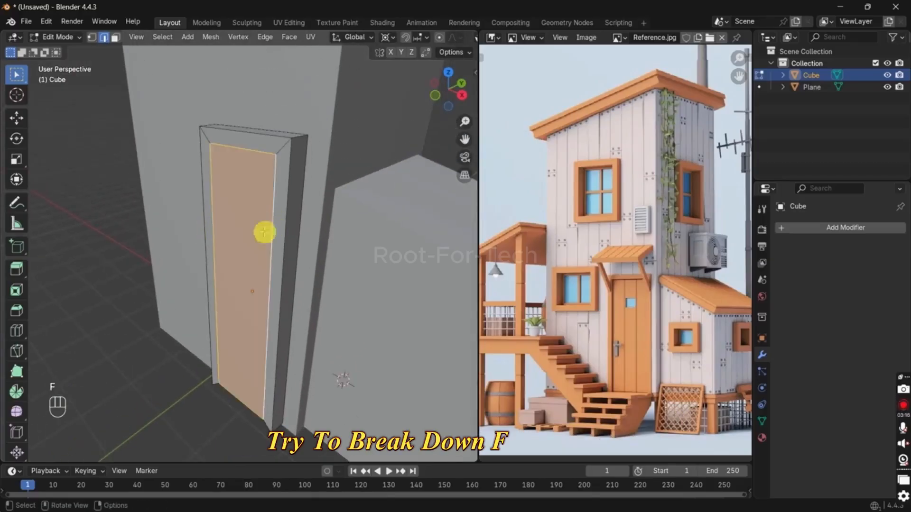
Step: Flatten the bottom vertices of the door frame and panel to one level by scaling them to 0 along Z
middle_click_drag(264, 232, 262, 240)
key("1")
key("alt+z")
key("grave")
left_click(254, 218)
left_click_drag(258, 299, 384, 363)
key("s")
key("z")
left_click(409, 348)
left_click_drag(252, 326, 443, 437)
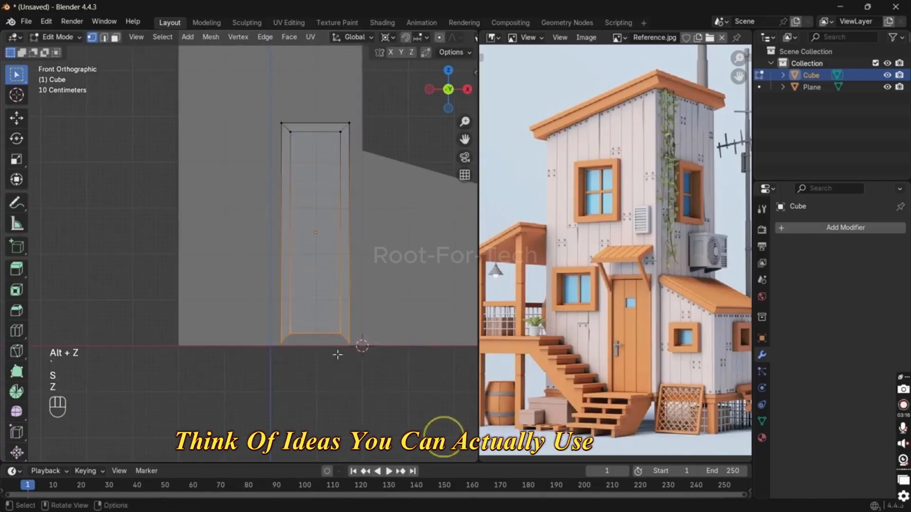
key("s")
key("z")
key("0")
key("Return")
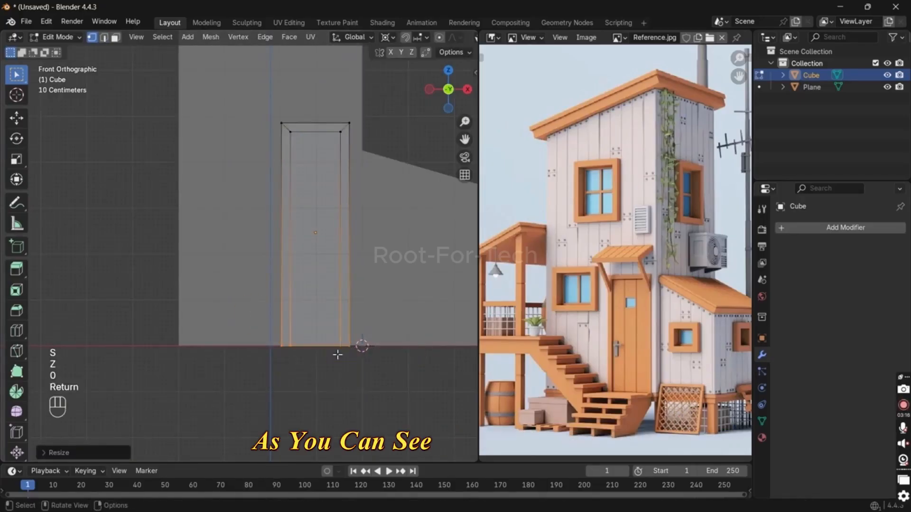
middle_click_drag(337, 354, 297, 386)
key("alt+z")
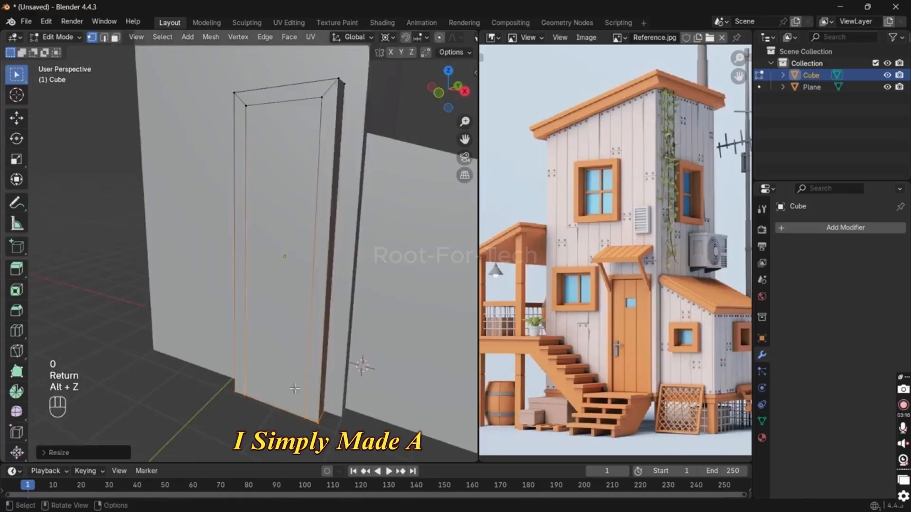
Step: Extrude the door panel face inward so that it sits recessed within the frame
left_click(282, 304)
key("3")
left_click(293, 309)
key("e")
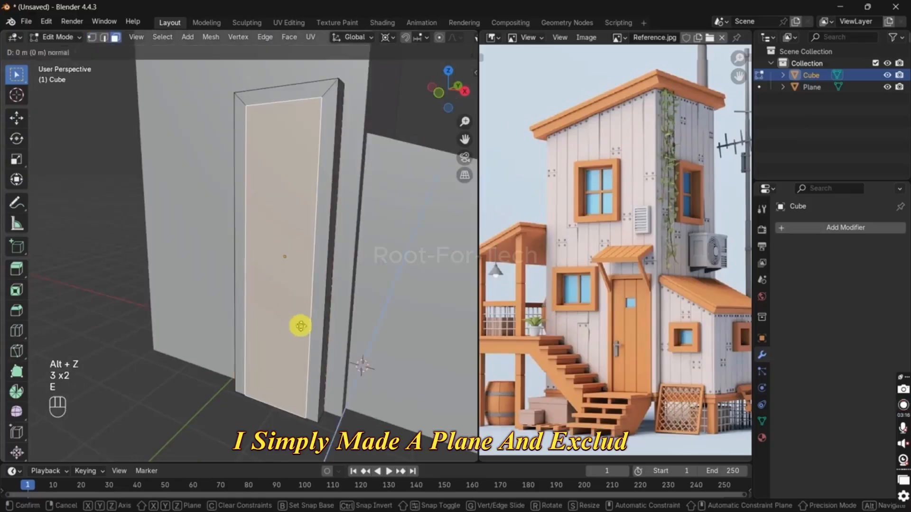
left_click(322, 321)
Step: Delete the bottom strip face created by the inward extrusion
left_click(264, 403)
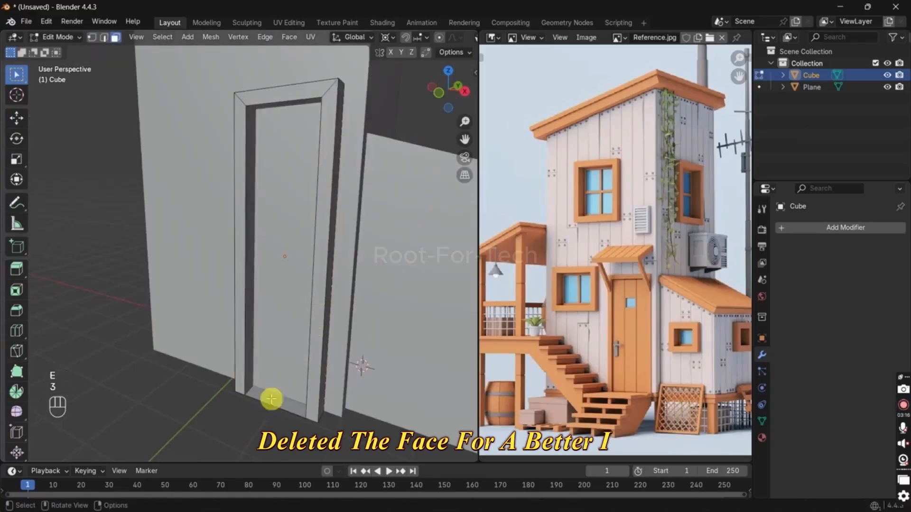
key("x")
left_click(267, 379)
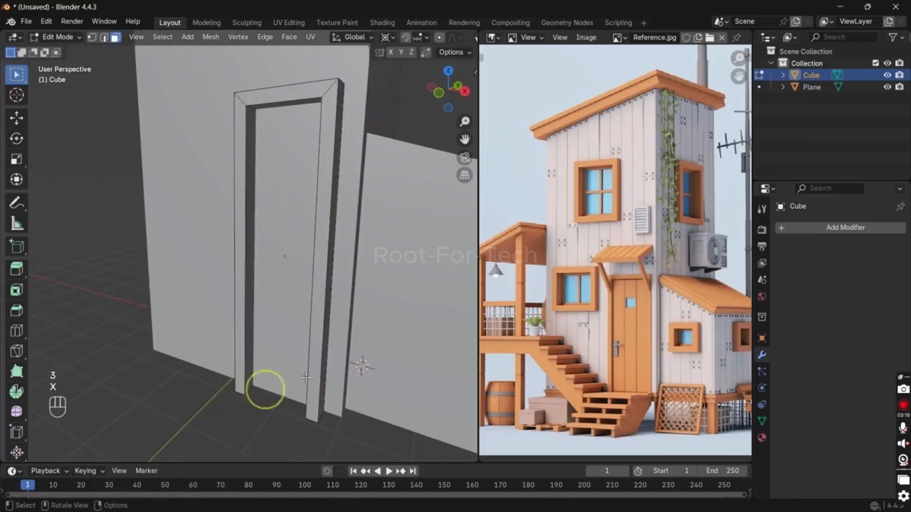
Step: Try cutting two vertical loops through the door panel and frame top and moving them along Y
middle_click_drag(266, 386, 299, 327)
key("ctrl+r")
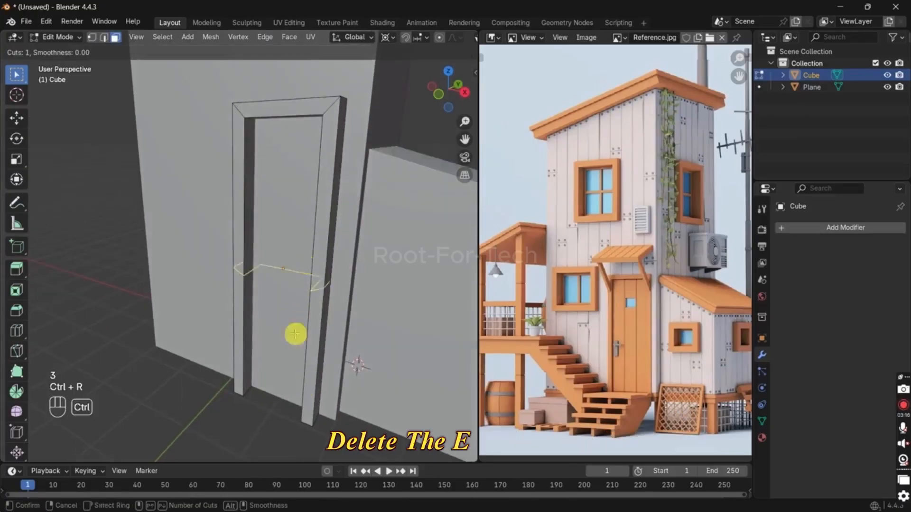
scroll(290, 403, "up", 1)
left_click(290, 402)
right_click(289, 402)
middle_click_drag(342, 380, 335, 397)
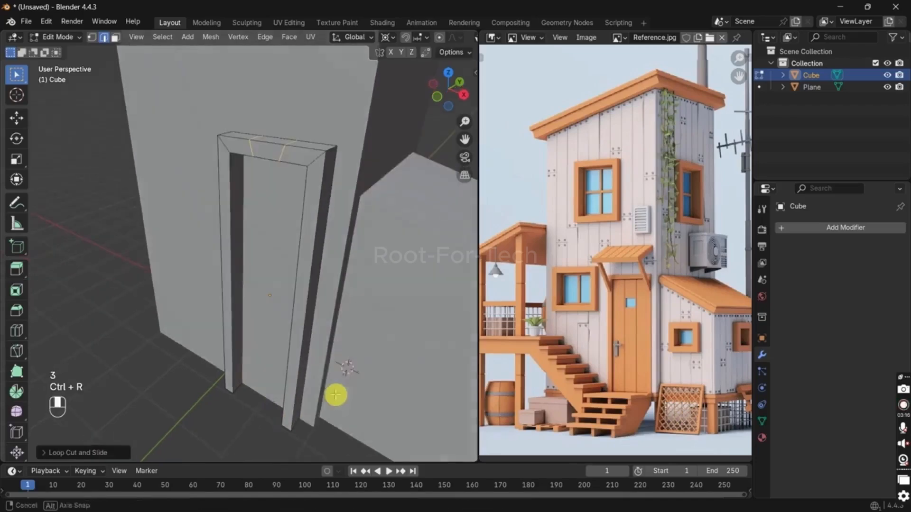
key("g")
key("y")
left_click(329, 397)
key("alt+z")
middle_click_drag(273, 311, 284, 255)
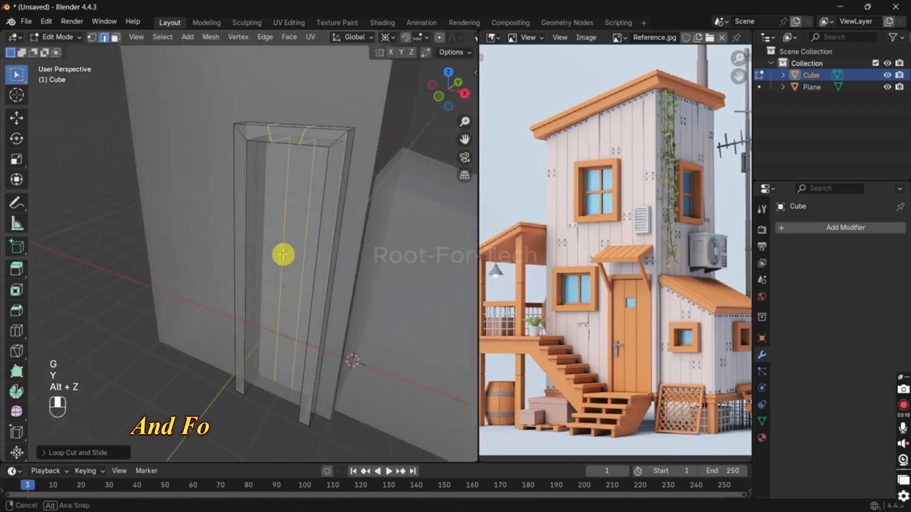
Step: Undo the two loop cuts and the deletion of the bottom strip
key("ctrl+z")
key("ctrl+z")
key("alt+z")
left_click(276, 216)
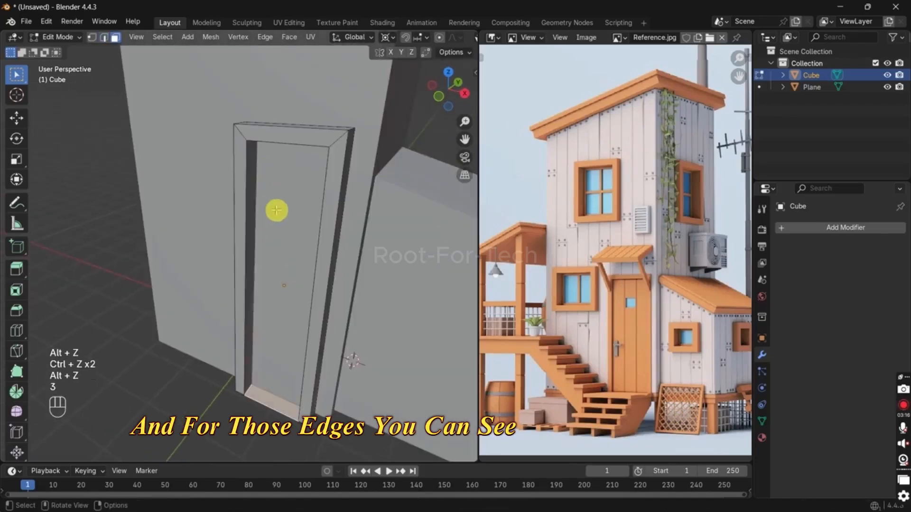
key("ctrl+shift+z")
left_click(292, 352, "ctrl+shift")
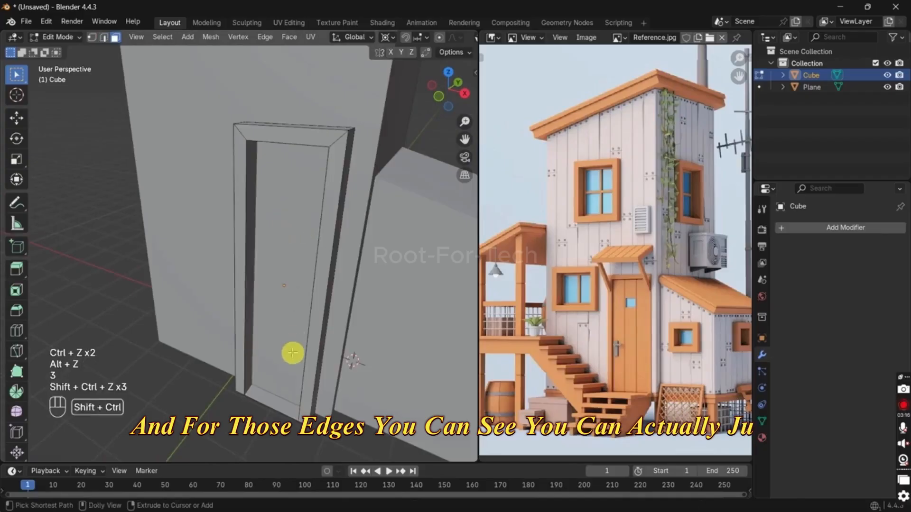
Step: Cut a single vertical loop through the door and frame, and delete the strip along the bottom
key("ctrl+r")
left_click(276, 407)
left_click(275, 407)
key("x")
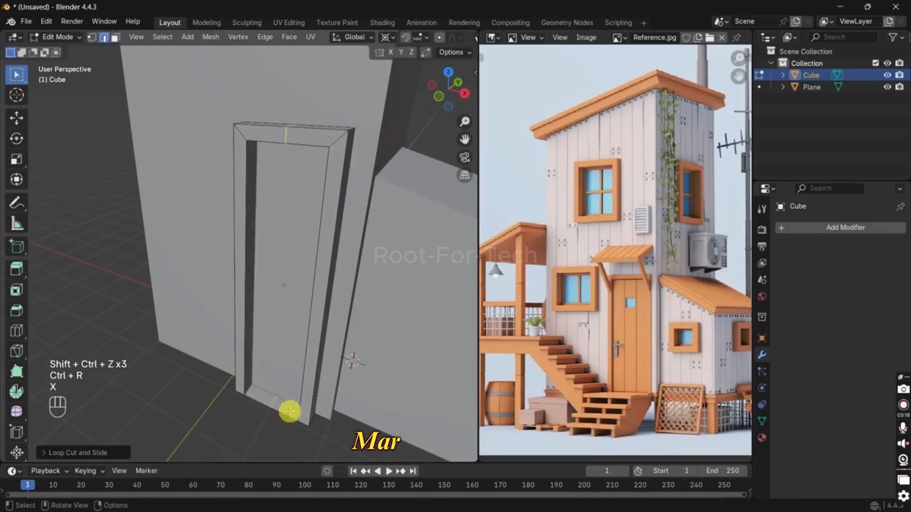
key("2")
key("x")
left_click(262, 376)
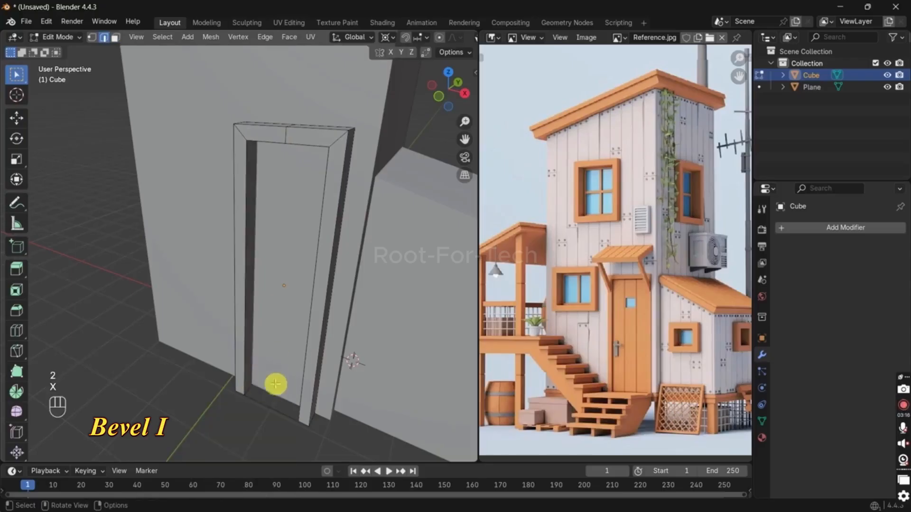
Step: Select the central vertical edge loop of the door and frame top and dissolve it
key("alt+z")
left_click(287, 278)
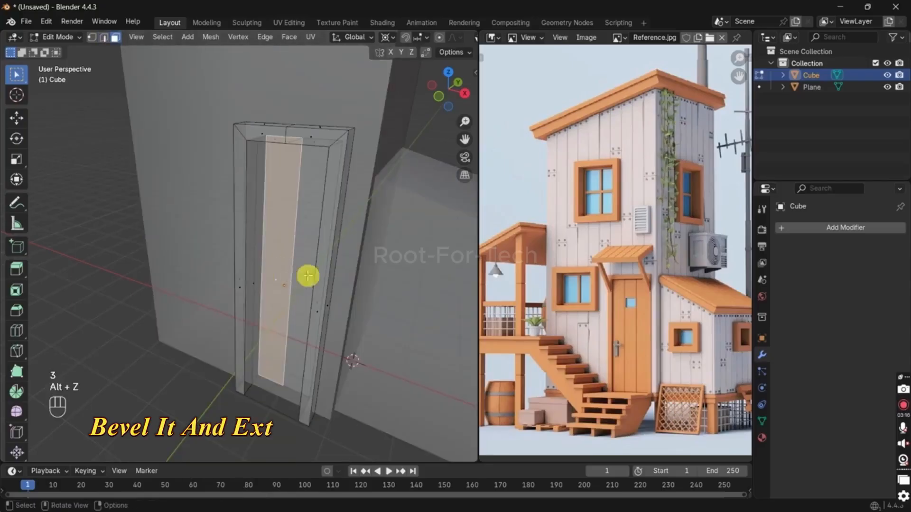
middle_click_drag(307, 277, 319, 224)
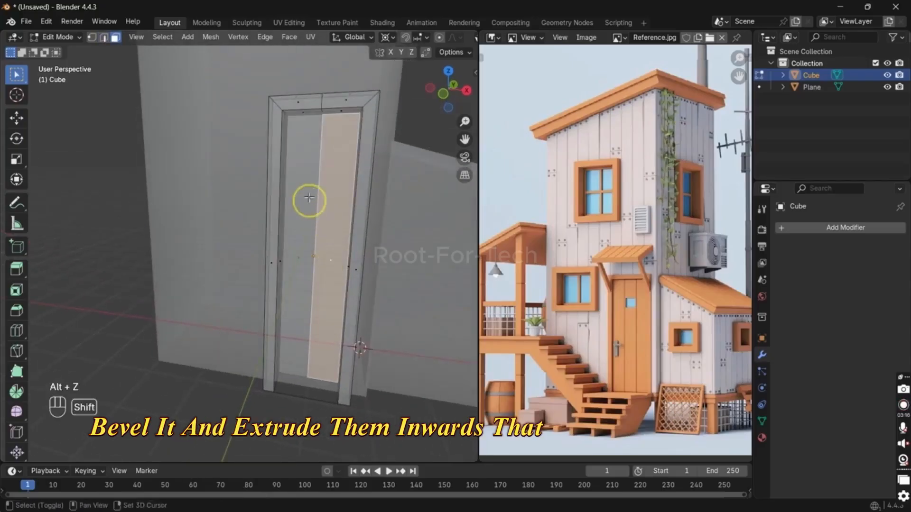
key("2")
left_click(322, 151)
key("alt+z")
left_click(320, 158, "alt")
key("alt+z")
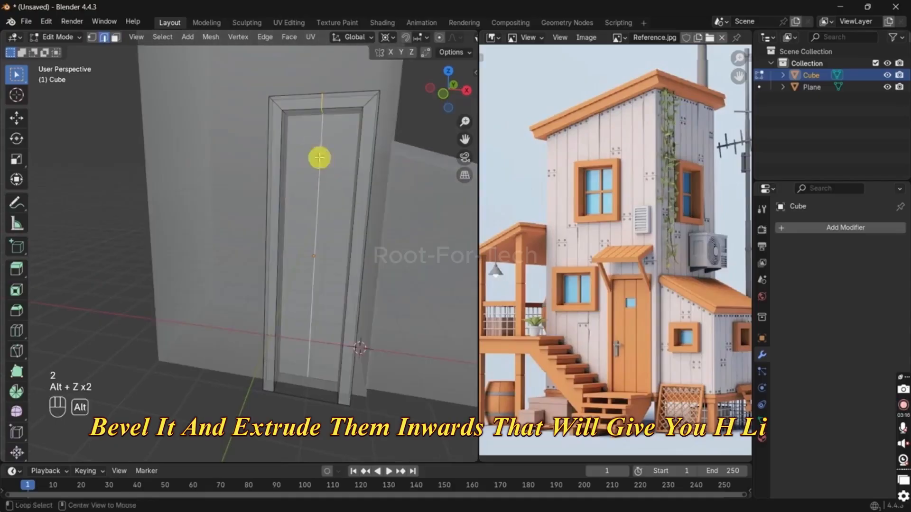
key("ctrl+b")
right_click(430, 179)
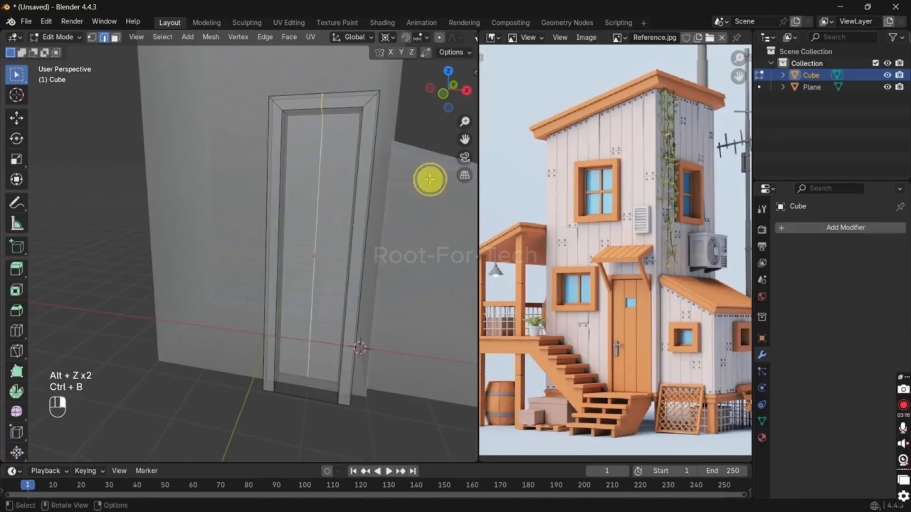
key("x")
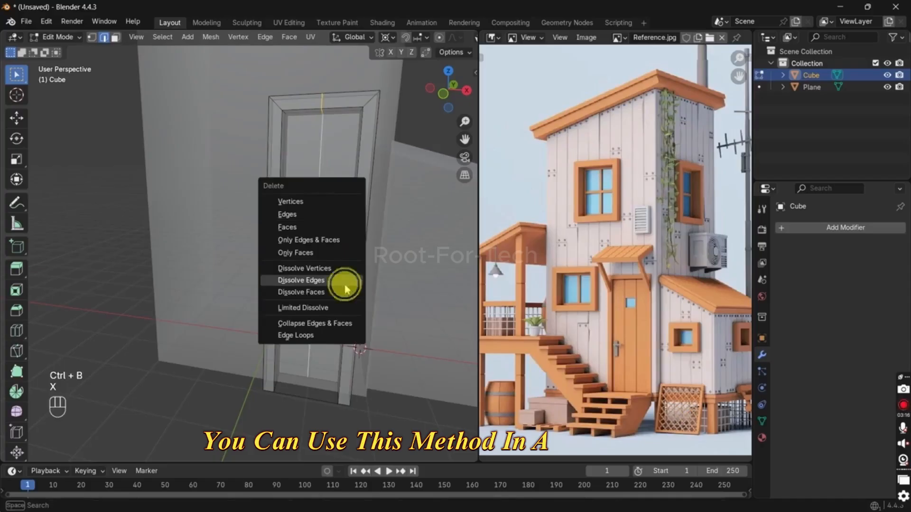
left_click(345, 287)
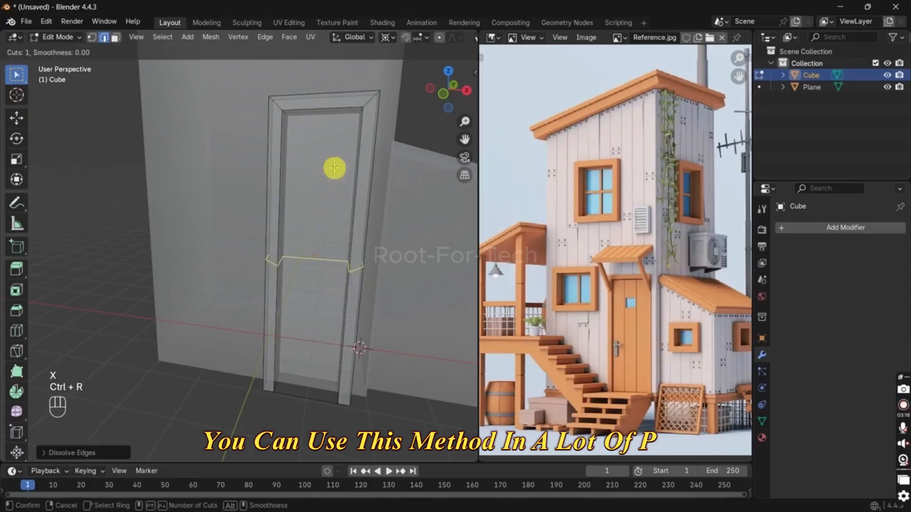
Step: Add two evenly spaced vertical loop cuts through the door panel and the top of the frame
key("ctrl+r")
scroll(331, 132, "up", 1)
left_click(331, 132)
right_click(314, 157)
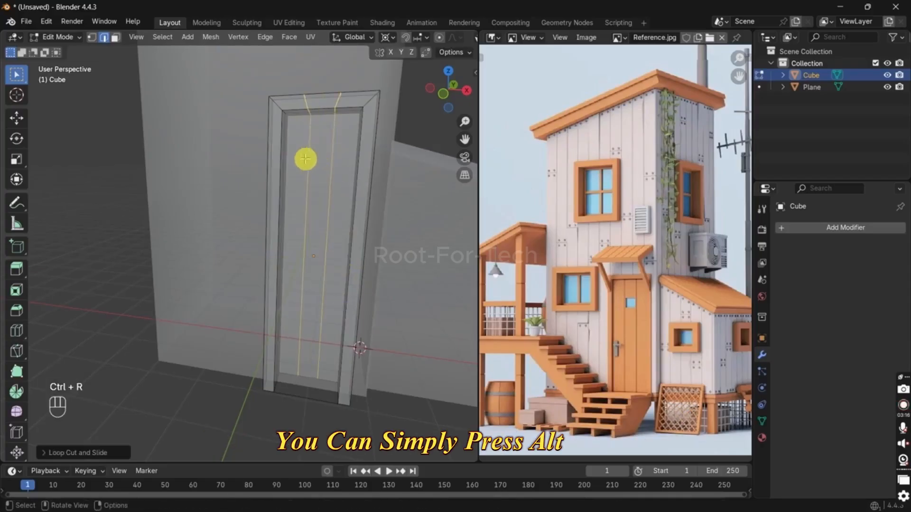
Step: Separate the three door panel faces into their own object and return to Object Mode
key("3")
left_click(306, 241, "shift")
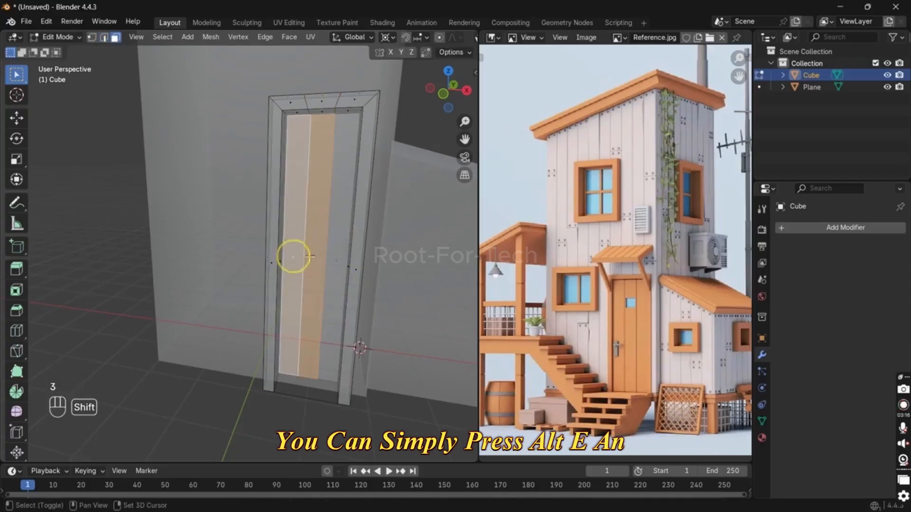
left_click(340, 258, "shift")
key("alt+z")
key("p")
left_click(336, 259)
key("Tab")
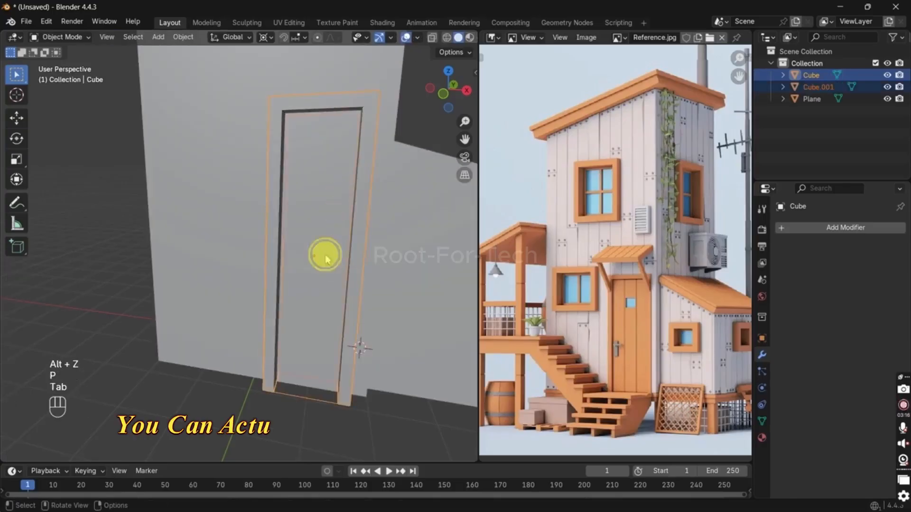
Step: Move the separated door panel forward along Y within the frame
left_click(325, 257)
left_click(326, 256)
key("g")
key("y")
left_click(256, 260)
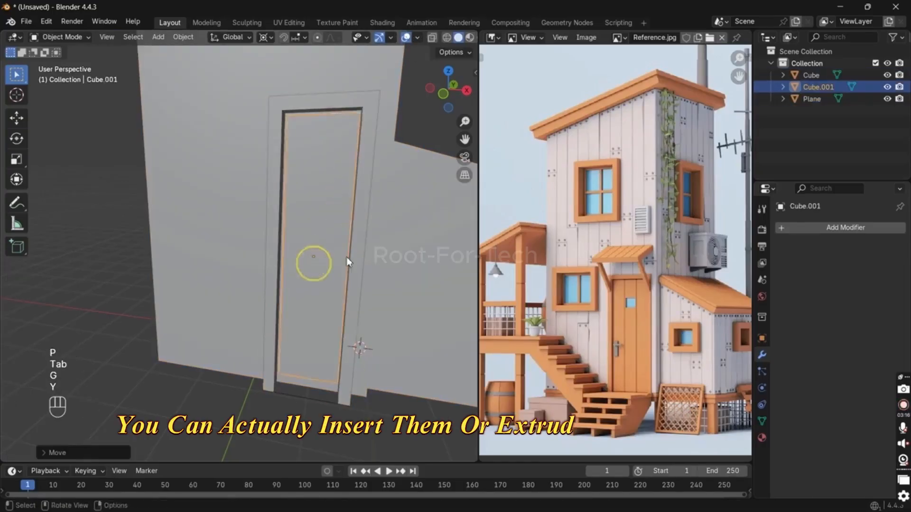
middle_click_drag(256, 261, 290, 280)
key("g")
key("y")
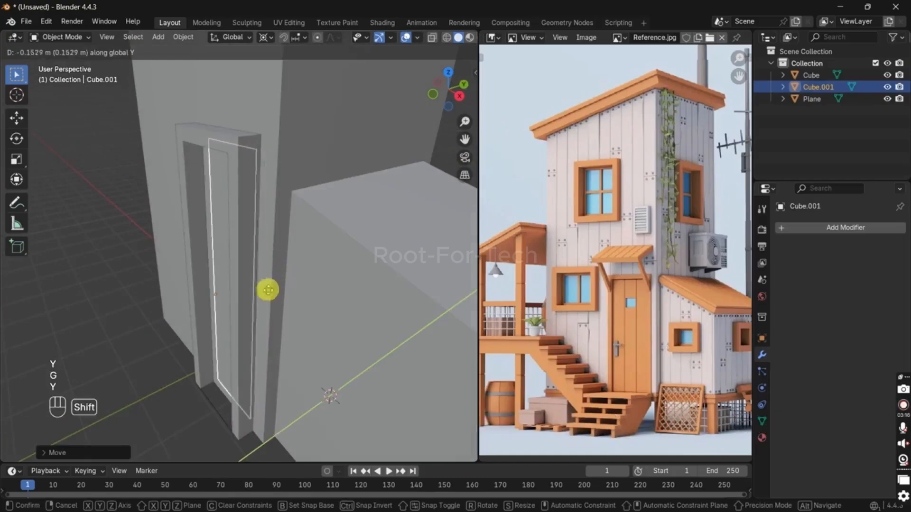
left_click(211, 328)
Step: Bevel the door panel's two vertical inner edges into narrow strips with an offset of about 0.02 m
key("Tab")
middle_click_drag(215, 180, 278, 219)
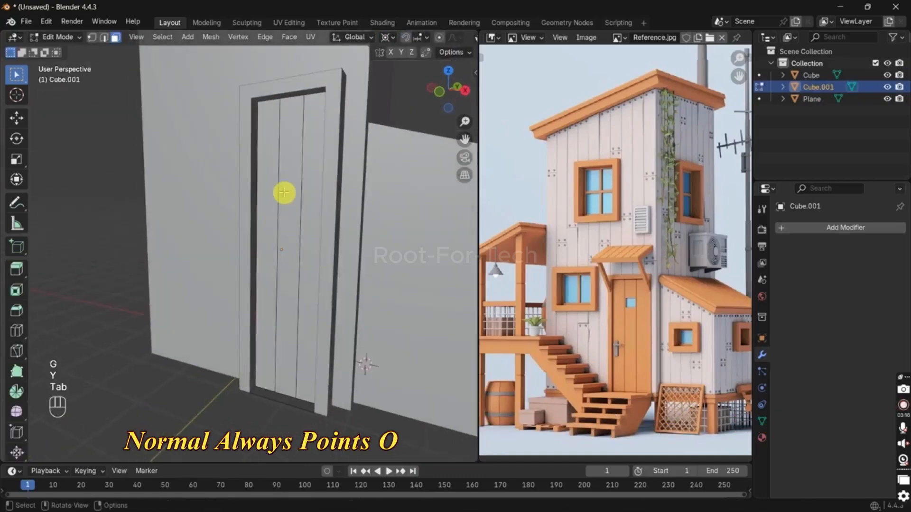
key("2")
left_click(281, 193)
left_click(301, 195, "shift")
key("ctrl+b")
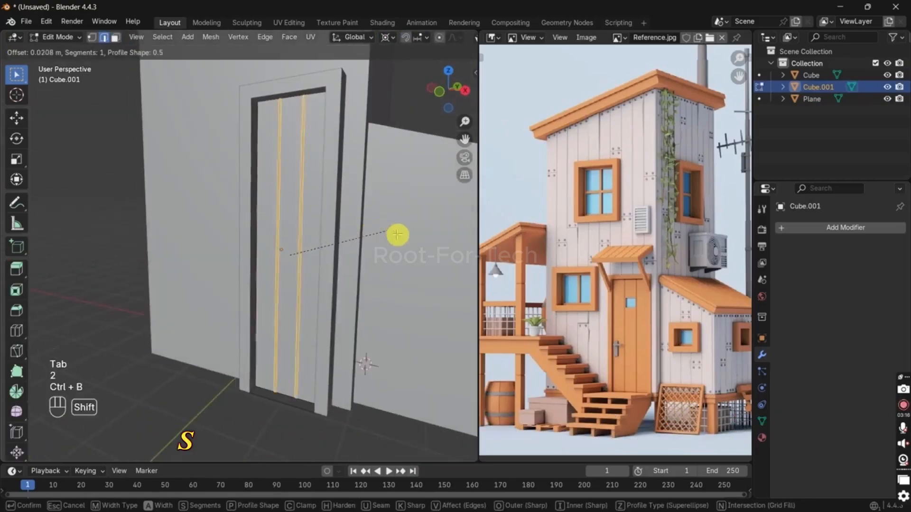
left_click(389, 235, "shift")
Step: Extrude the two narrow strips inward to form plank grooves, and return to Object Mode
scroll(359, 297, "up", 3)
key("e")
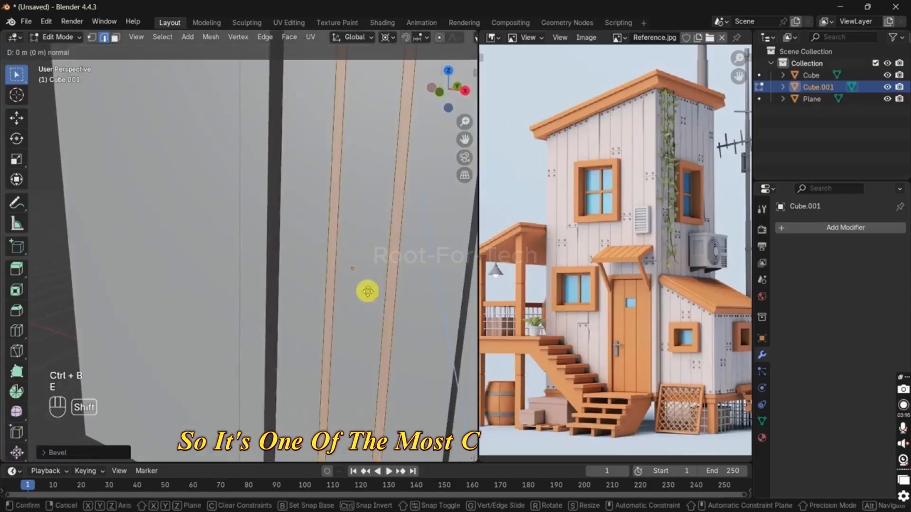
left_click(390, 269, "shift")
scroll(388, 281, "down", 1)
scroll(387, 283, "down", 5)
key("Tab")
middle_click_drag(320, 336, 267, 374)
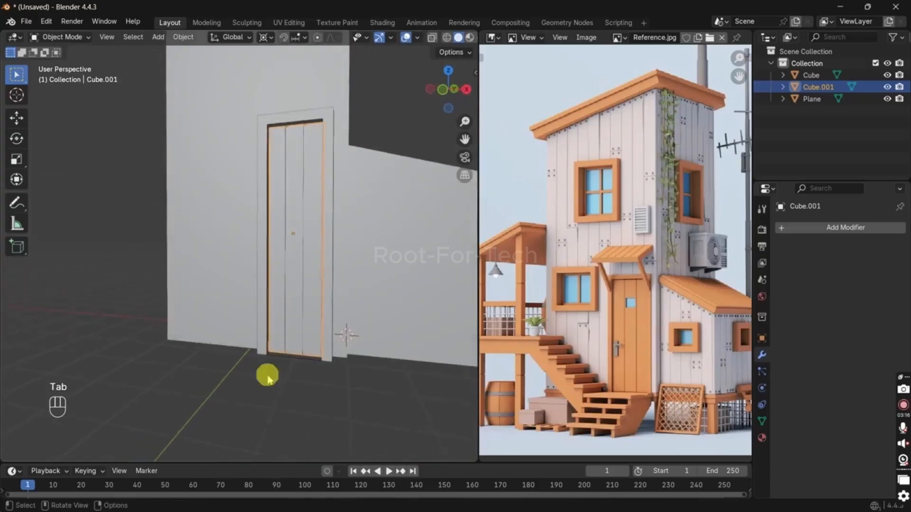
Step: Join the door panel and the door frame into one object
left_click(266, 374)
middle_click_drag(305, 346, 265, 291)
left_click(265, 291)
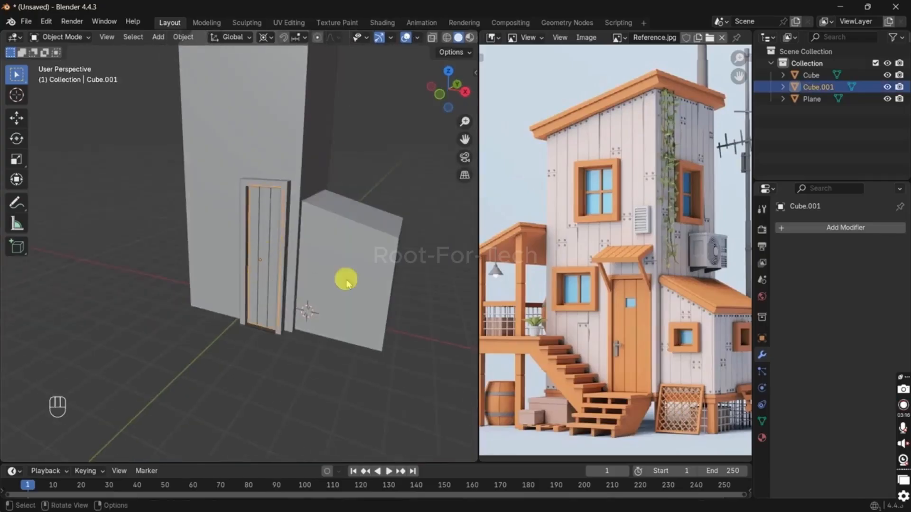
key("s")
left_click(271, 213, "shift")
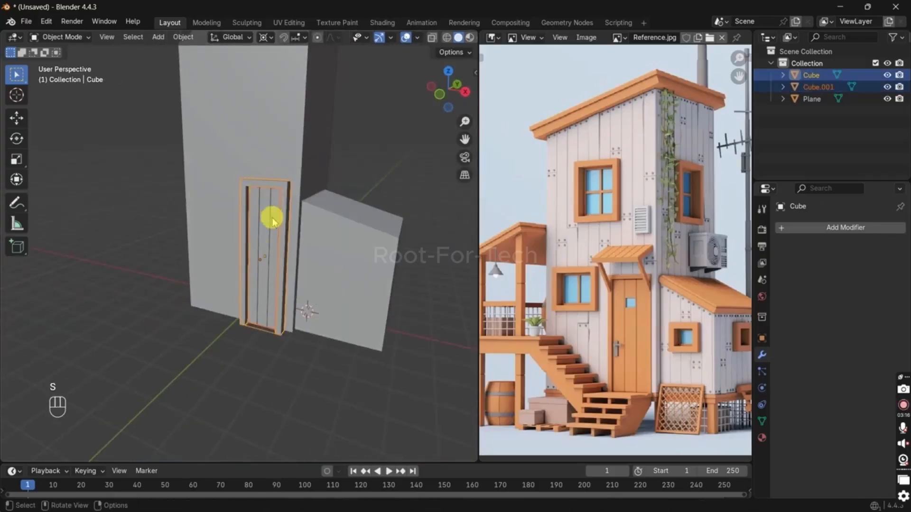
key("s")
key("x")
left_click(336, 282)
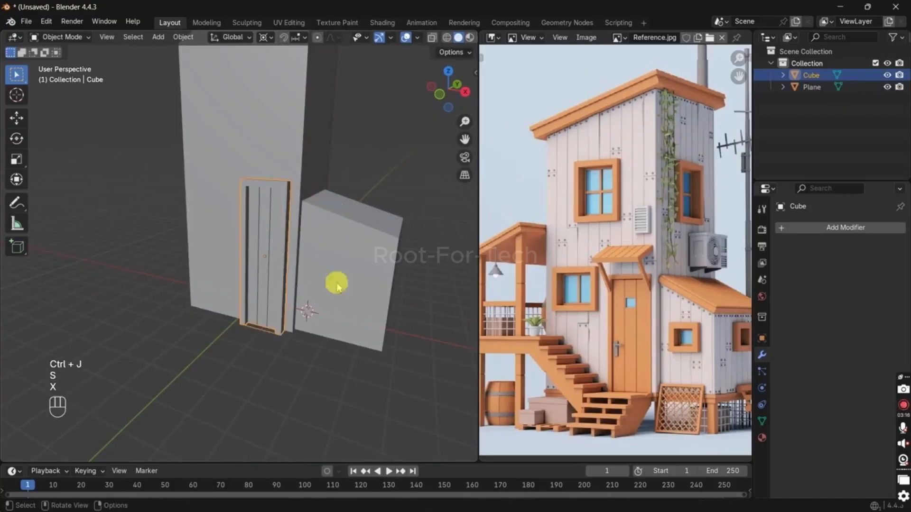
Step: Scale the whole door mesh slightly wider along X in Edit Mode, and return to Object Mode
key("Tab")
key("a")
key("s")
key("y")
left_click(374, 215)
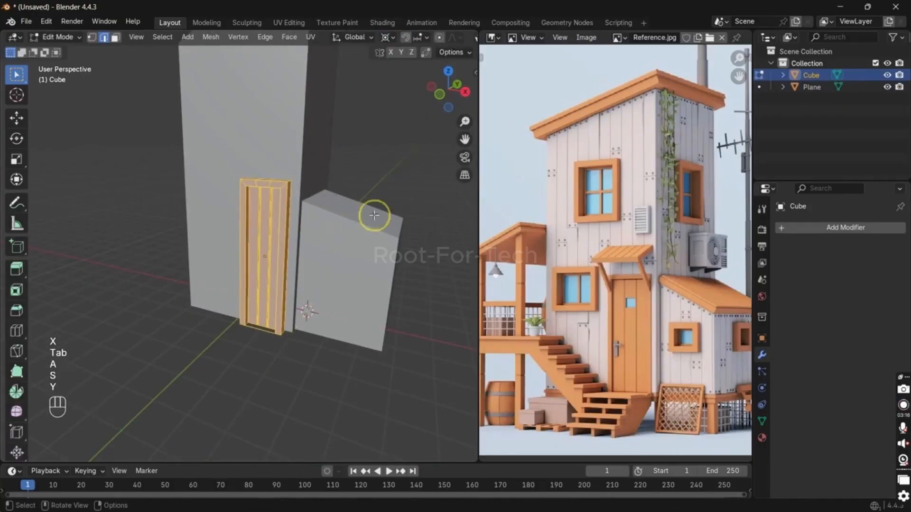
key("s")
key("x")
left_click(418, 312)
key("Tab")
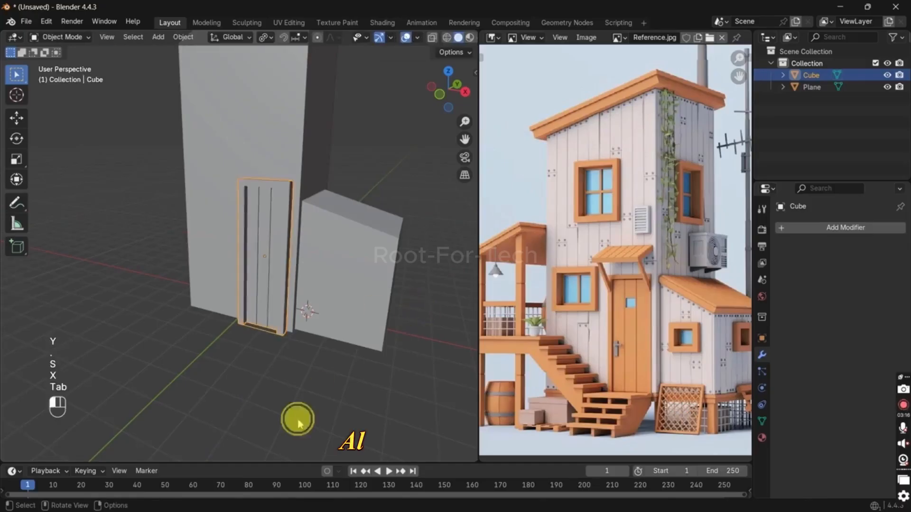
middle_click_drag(297, 419, 309, 383)
scroll(310, 403, "up", 4)
middle_click_drag(311, 418, 266, 327, "shift")
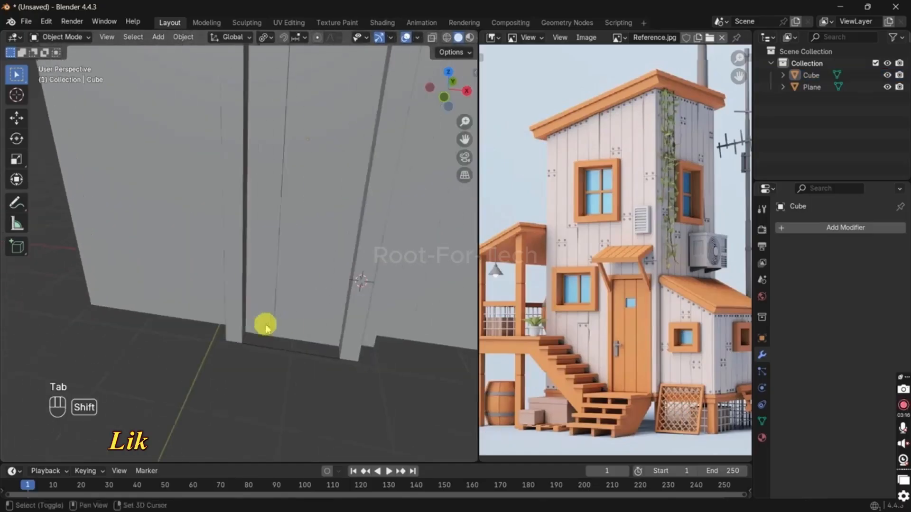
Step: Try to delete the bottom edge of the door frame in Edit Mode, then undo the deletion
key("Tab")
key("2")
left_click(294, 355)
key("x")
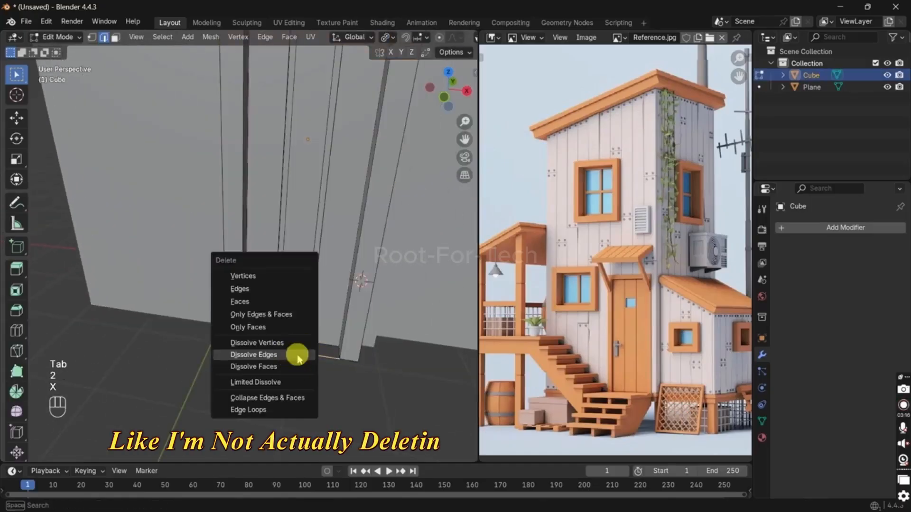
left_click(260, 288)
key("ctrl+z")
key("ctrl+z")
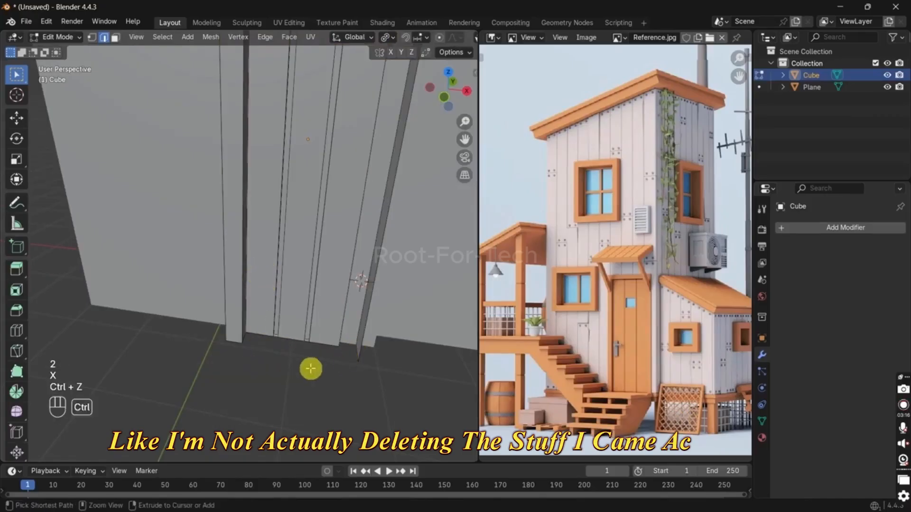
Step: Delete the stray geometry between the door frame's posts at the base with the Vertices option, and return to Object Mode
left_click(289, 352)
key("x")
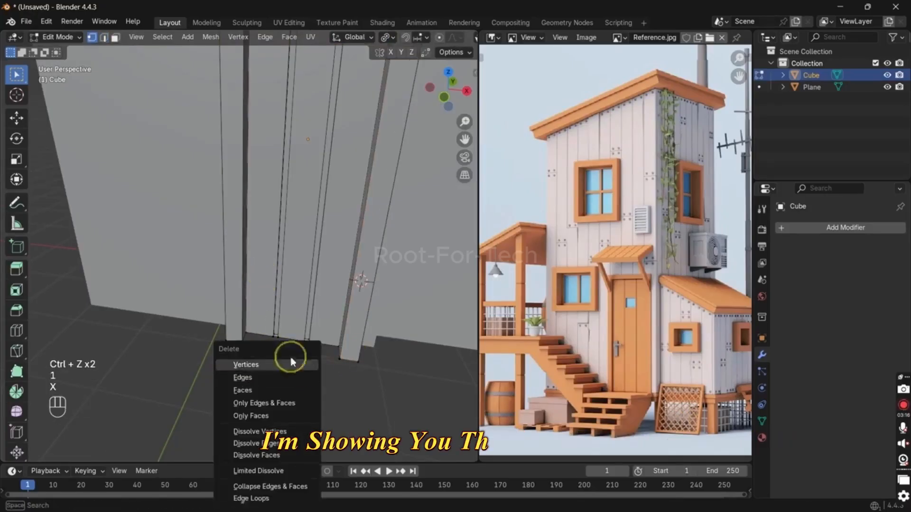
left_click(291, 363)
key("Tab")
scroll(295, 349, "down", 3)
left_click(296, 349)
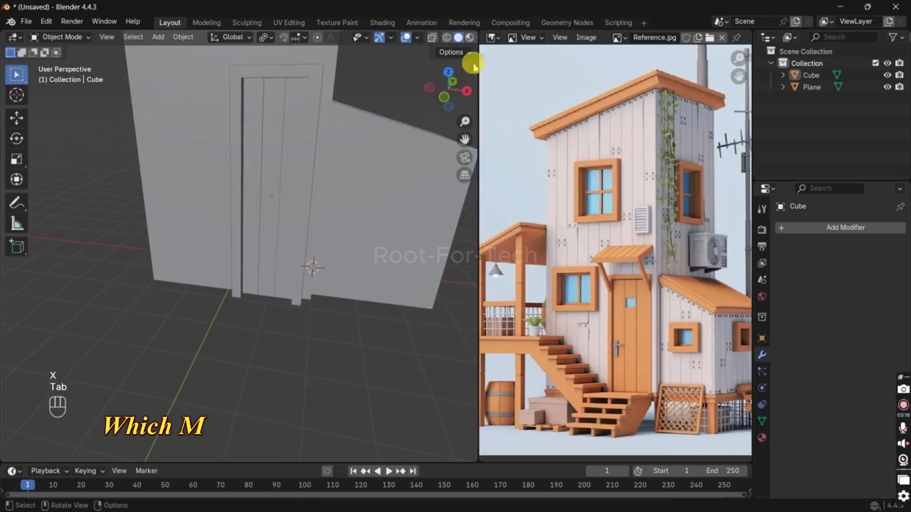
Step: Enable the Cavity and Shadow options in the viewport shading settings
left_click(469, 38)
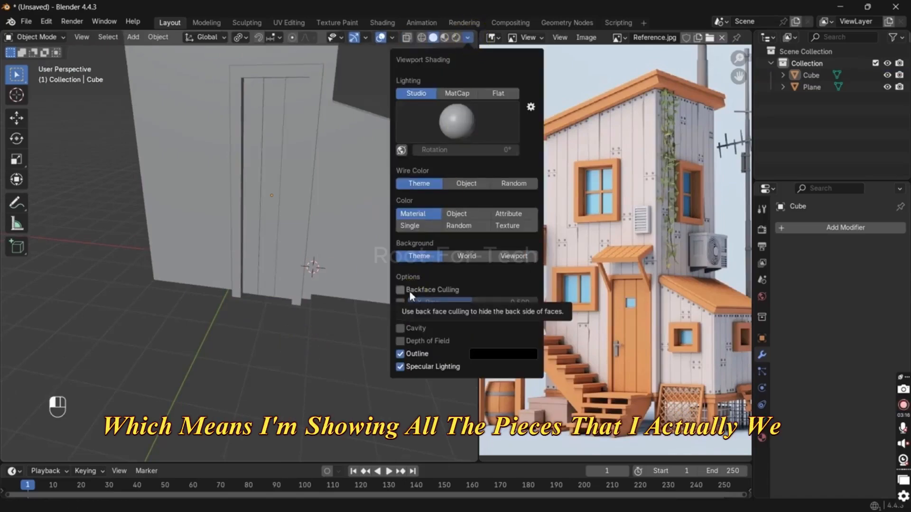
left_click(401, 328)
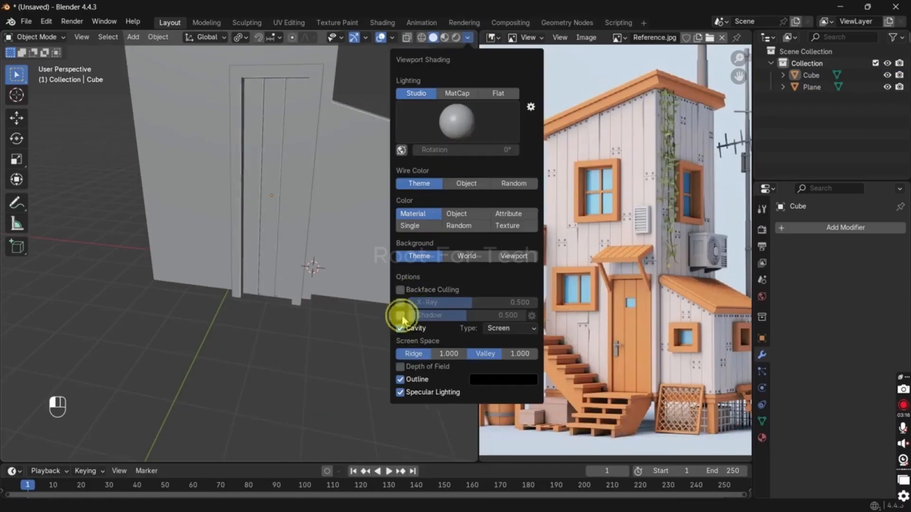
mouse_move(323, 352)
middle_mouse_down()
mouse_move(326, 301)
mouse_move(333, 305)
mouse_move(259, 338)
mouse_move(213, 424)
middle_mouse_up()
key("Tab")
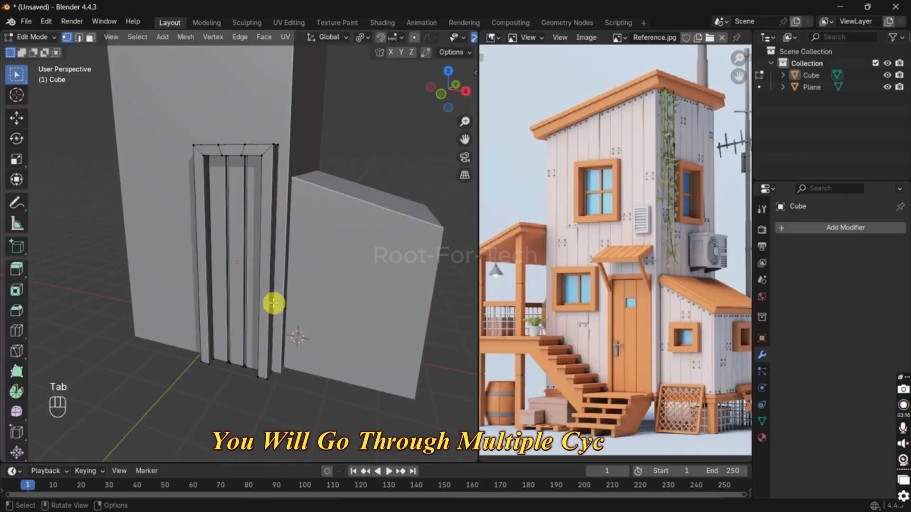
scroll(293, 317, "down", 4)
key("Tab")
middle_click_drag(232, 184, 228, 249, "shift")
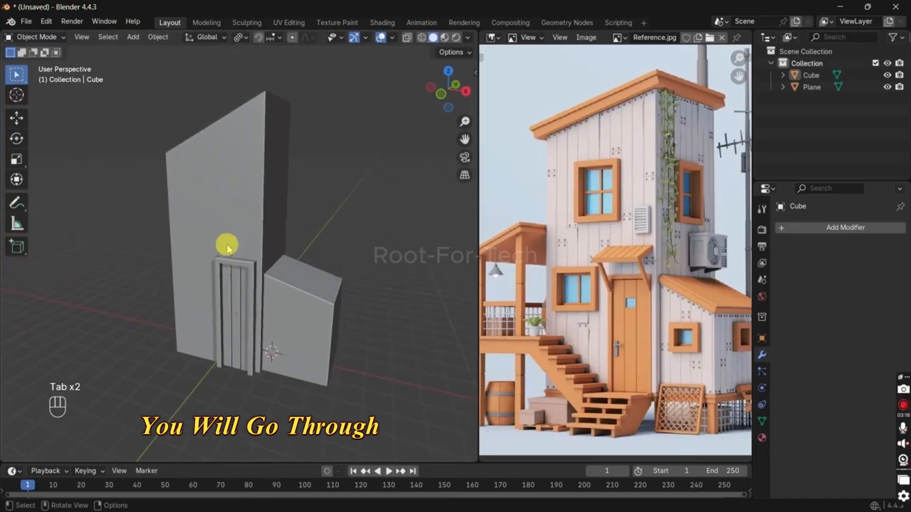
middle_click_drag(252, 216, 256, 226)
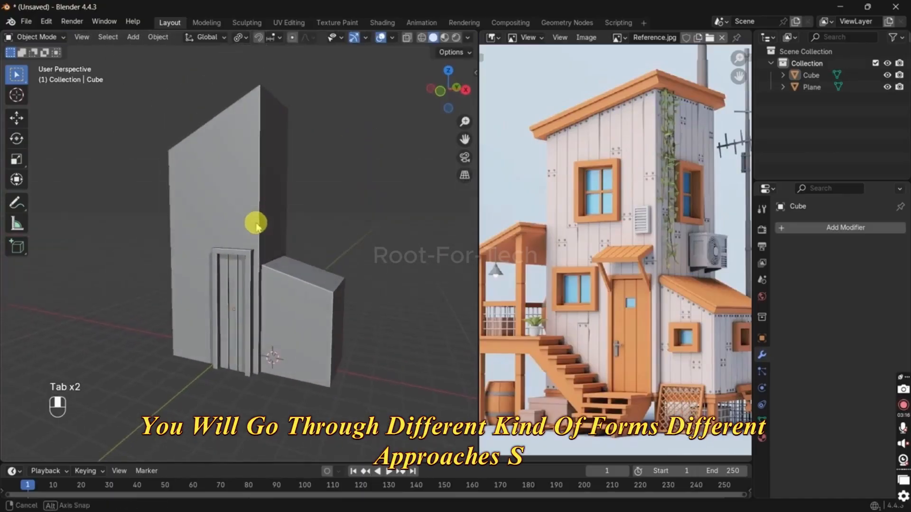
Step: In front view, draw a flat rectangle with the Add Cube tool on the tower's upper front wall as the upper window
key("KP_1")
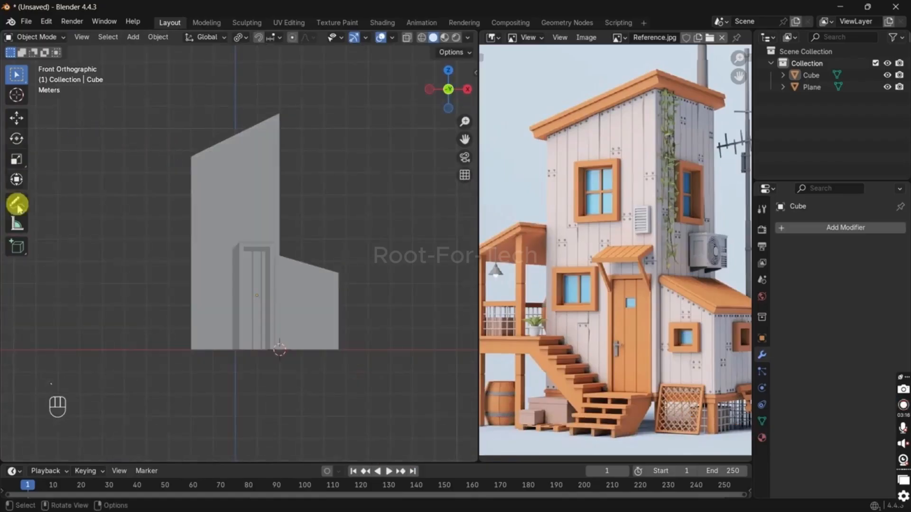
left_click(17, 246)
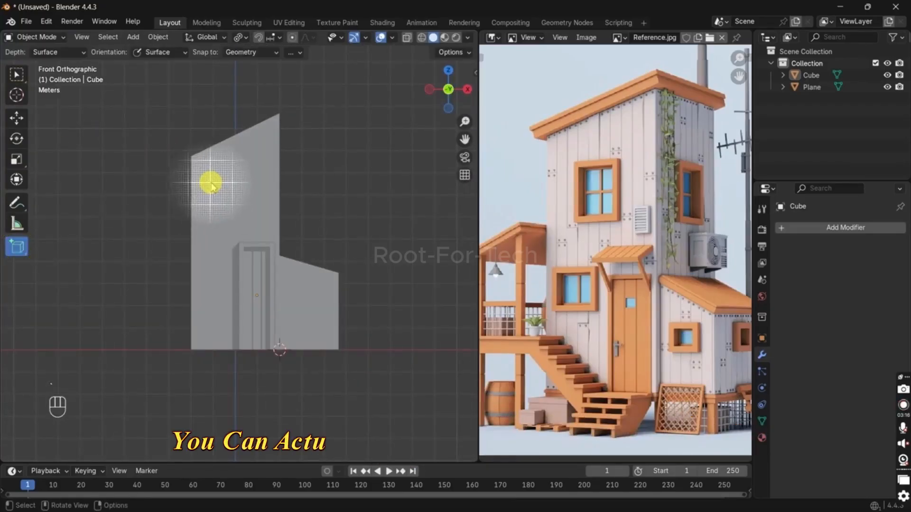
left_click_drag(214, 179, 250, 226)
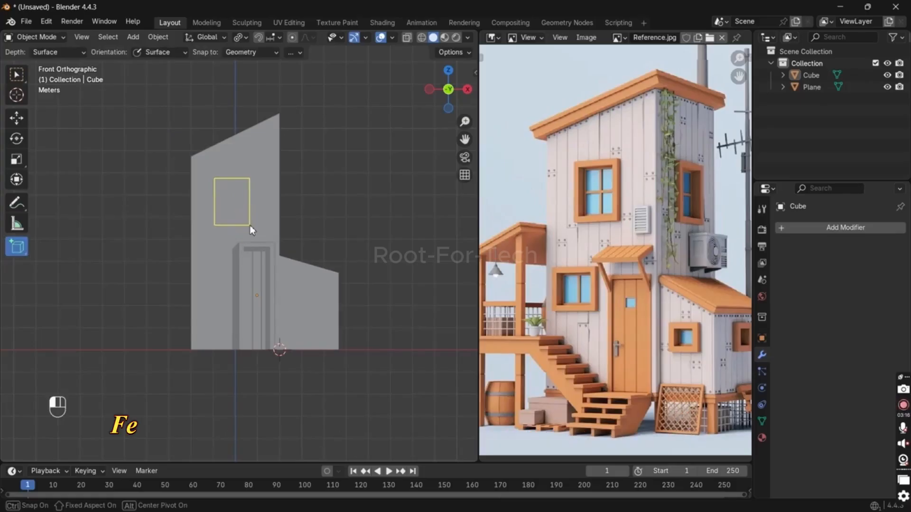
left_click(250, 226)
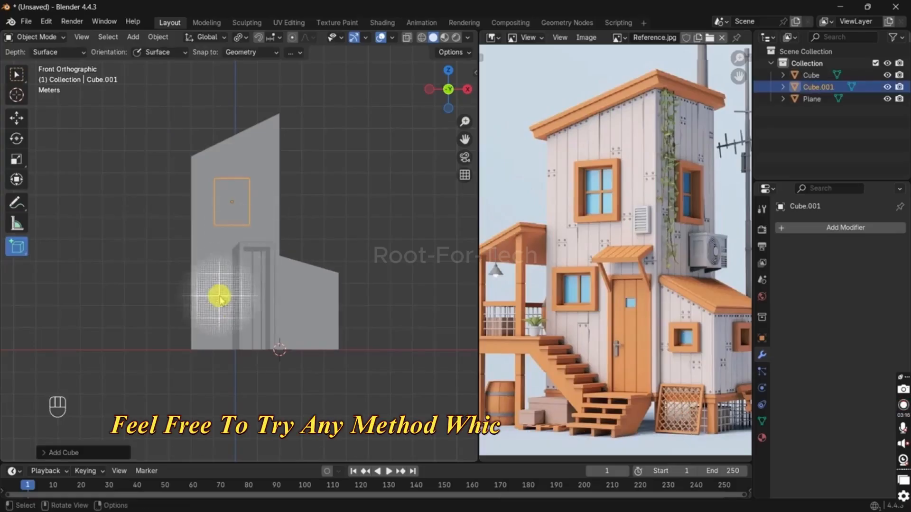
right_click(202, 216)
middle_click_drag(312, 224, 240, 255)
scroll(240, 255, "up", 2)
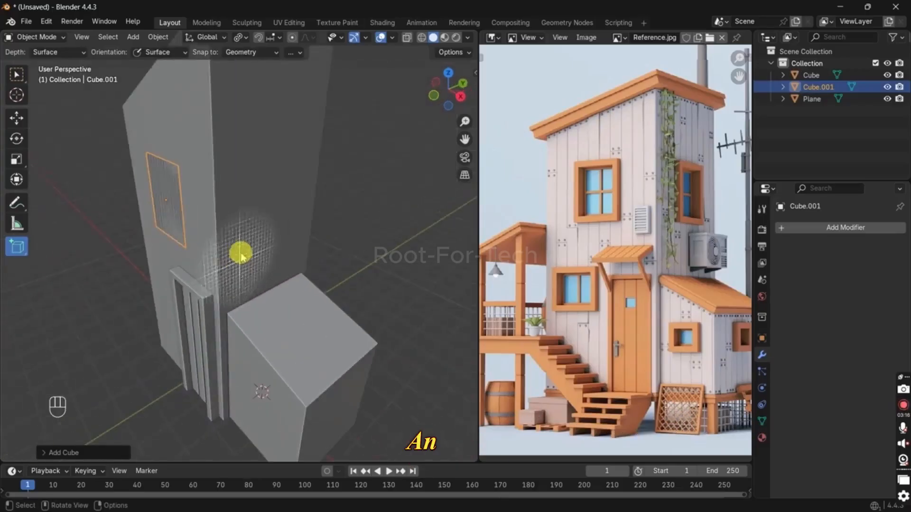
Step: Draw a second, smaller flat Add Cube rectangle on the front wall beside the door as the lower window
key("KP_1")
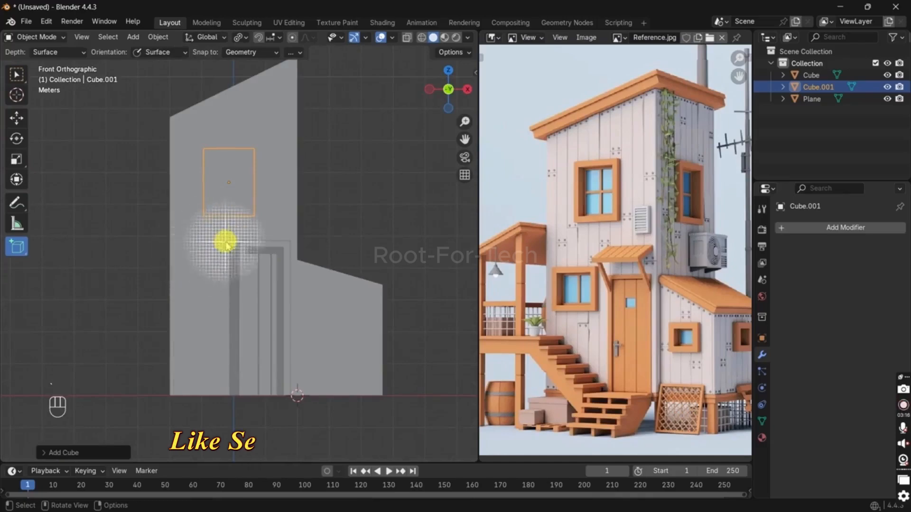
left_click_drag(223, 232, 181, 278)
left_click(181, 277)
middle_click_drag(220, 228, 199, 193)
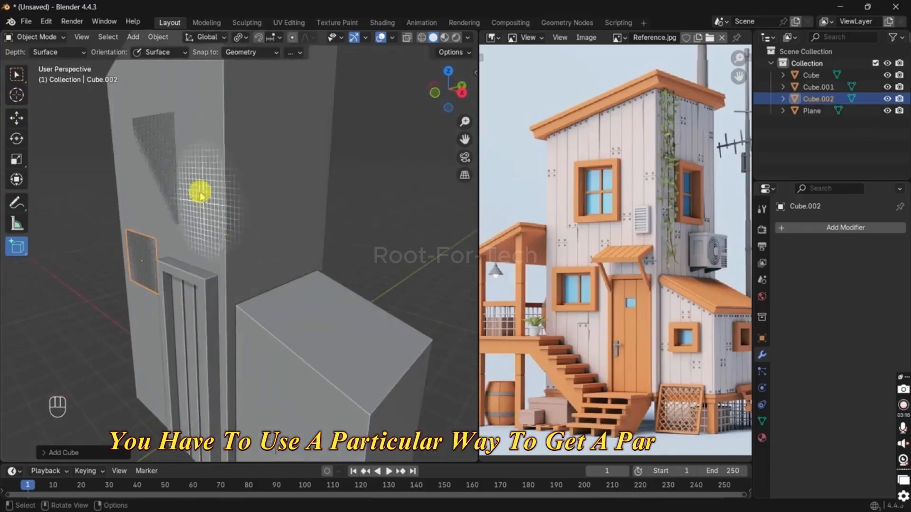
Step: Scale the upper window panel along Y and move it slightly forward off the tower's front wall
key("w")
left_click(169, 154)
left_click(169, 154)
middle_click_drag(211, 155, 245, 212, "shift")
scroll(252, 214, "up", 1)
key("s")
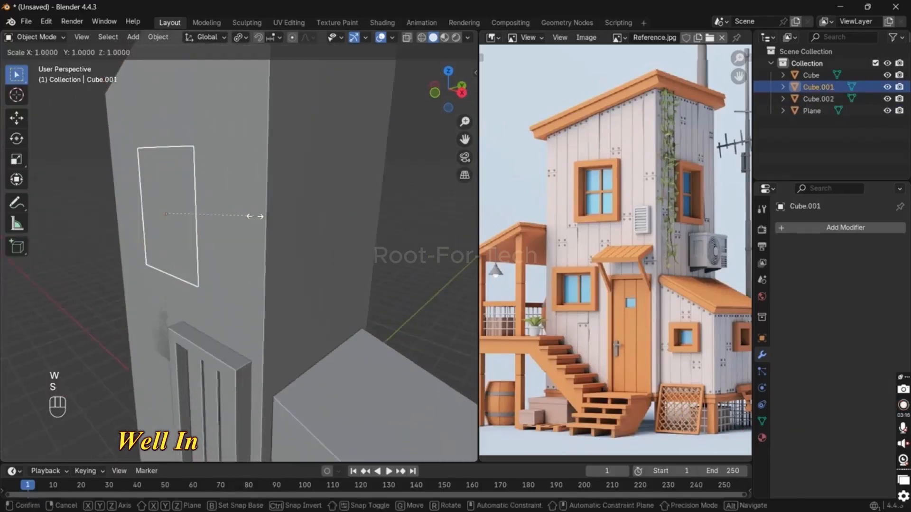
key("y")
left_click(374, 211)
key("g")
key("y")
left_click(370, 211)
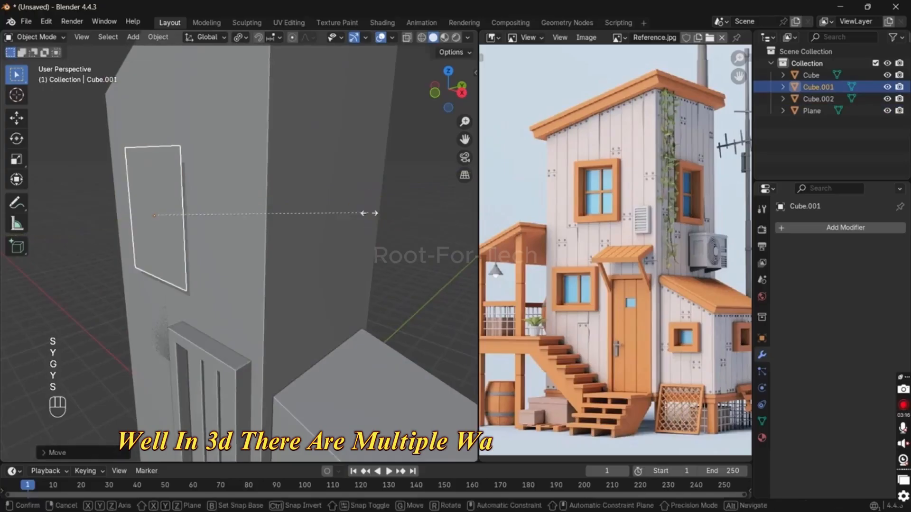
key("s")
key("y")
left_click(408, 211)
Step: Try to thicken the upper window panel in Edit Mode by scaling it along Y and extruding it, then undo the extrusion
key("Tab")
key("a")
key("s")
key("y")
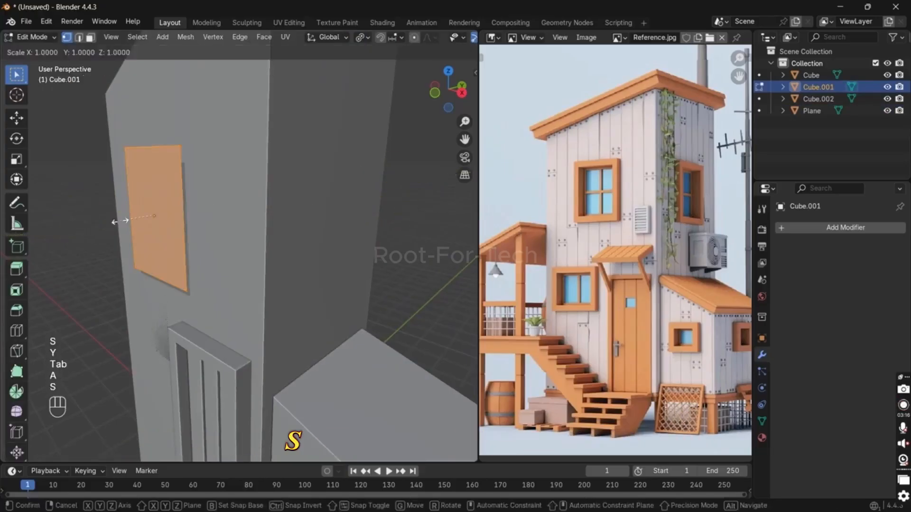
left_click(72, 228)
middle_click_drag(137, 209, 142, 228)
key("e")
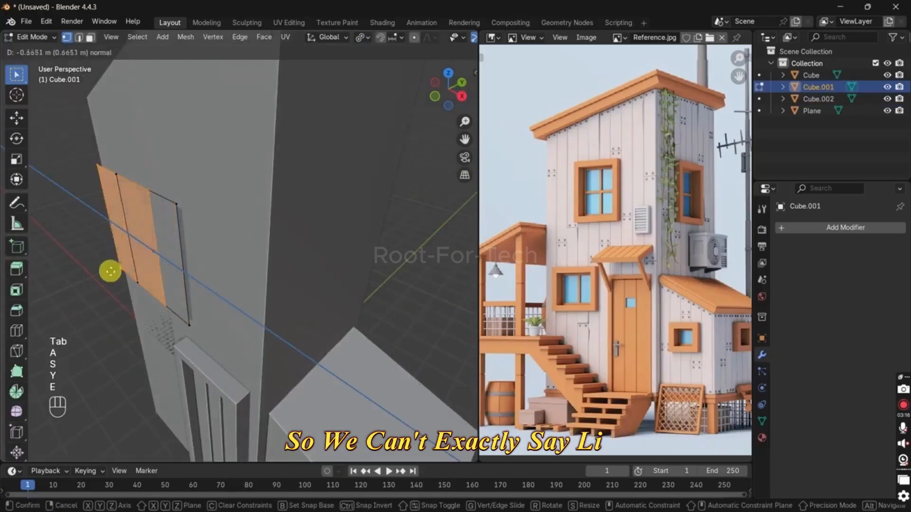
right_click(152, 271)
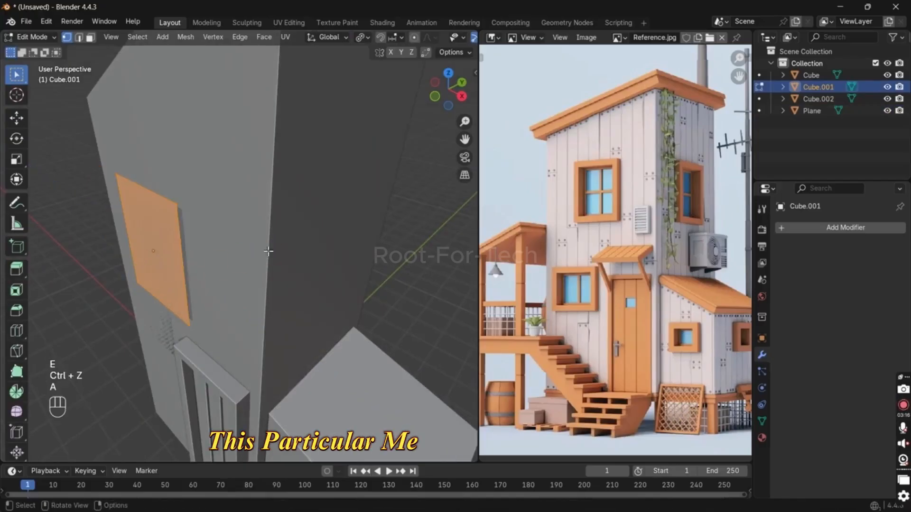
Step: Merge the upper window panel's vertices by distance and extrude its face about 0.24 m forward
key("m")
left_click(264, 289)
key("e")
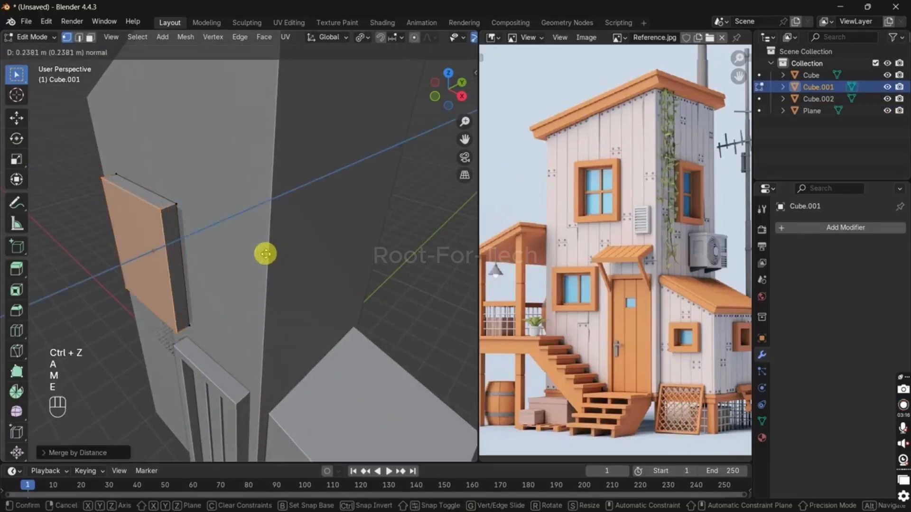
right_click(266, 255)
Step: Move the whole thickened window panel about 0.27 m along Y toward the wall, and return to Object Mode
key("a")
key("g")
key("y")
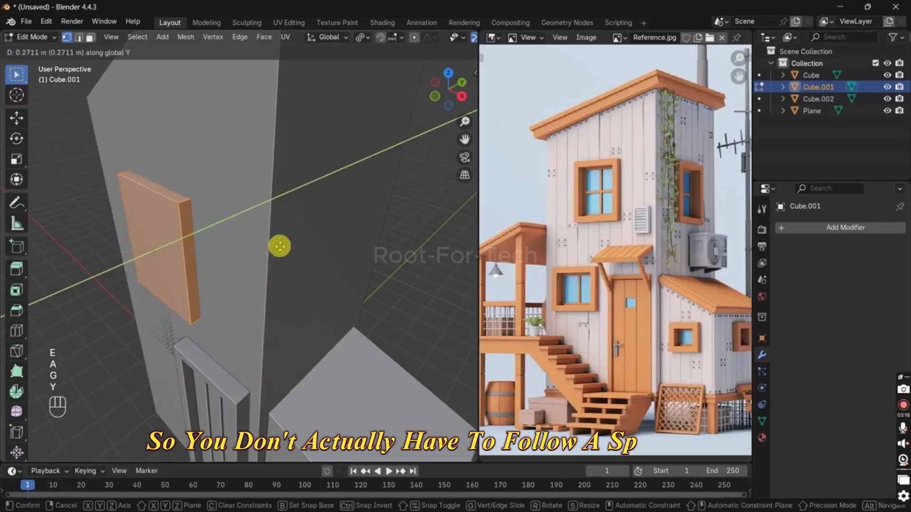
left_click(280, 245)
key("Tab")
Step: Raise the house tower's top vertices about 1 m along Z in Edit Mode, and return to Object Mode
left_click(261, 224)
key("Tab")
scroll(302, 204, "down", 5)
key("a")
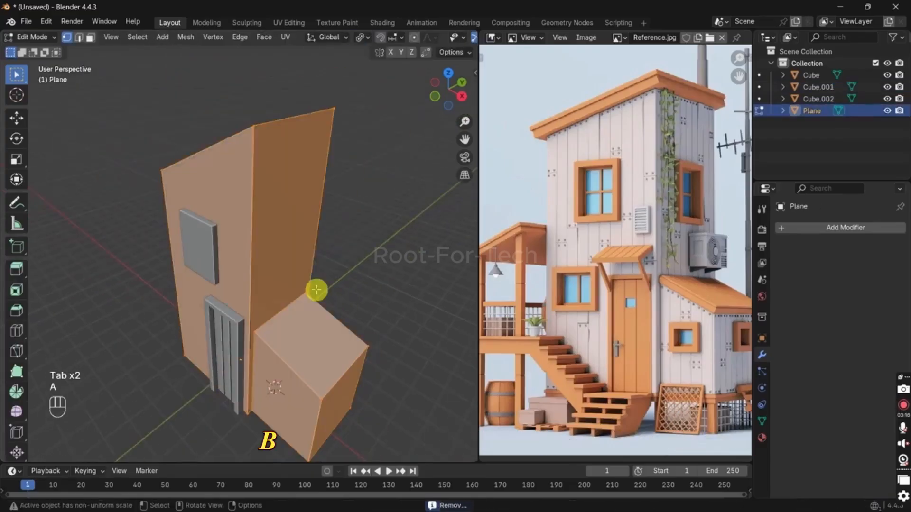
key("alt+z")
left_click_drag(357, 218, 112, 59)
key("alt+z")
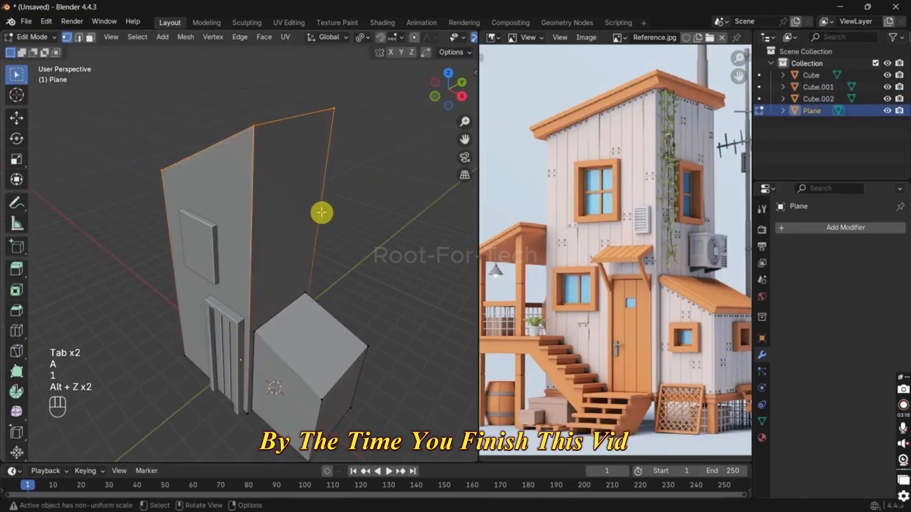
key("g")
key("z")
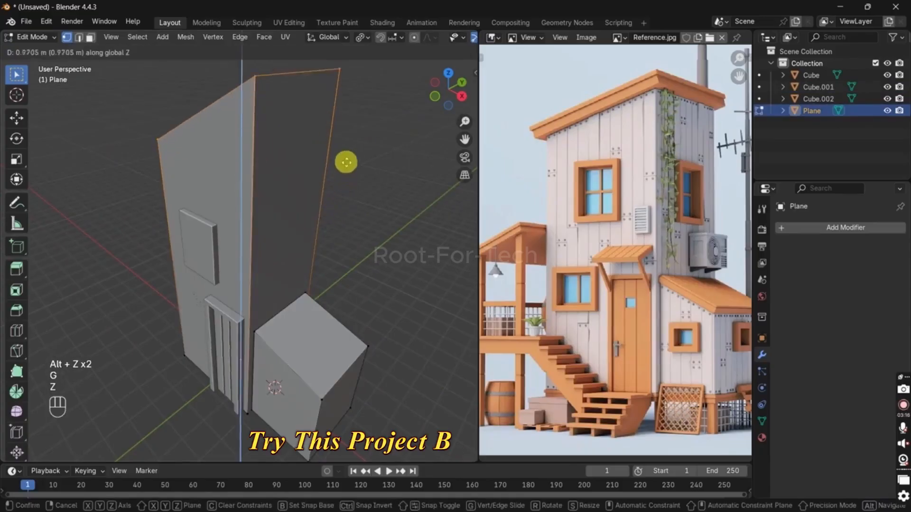
left_click(346, 161)
key("Tab")
Step: Move the upper window panel up about 1.22 m along Z
left_click(198, 233)
key("g")
key("z")
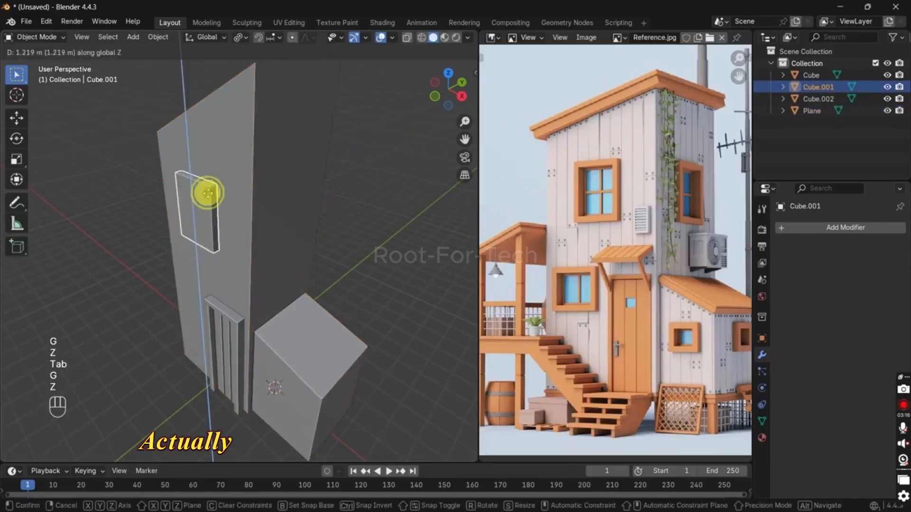
left_click(207, 193)
Step: Duplicate the upper window panel downward along Z and shift the copy along X to sit above the door
key("KP_1")
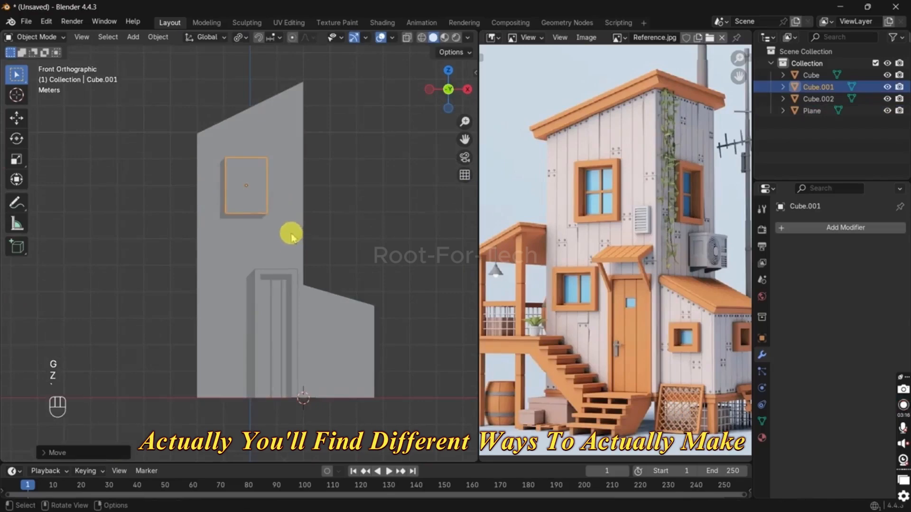
scroll(291, 235, "up", 3)
key("shift+d")
key("z")
left_click(291, 274)
key("g")
key("x")
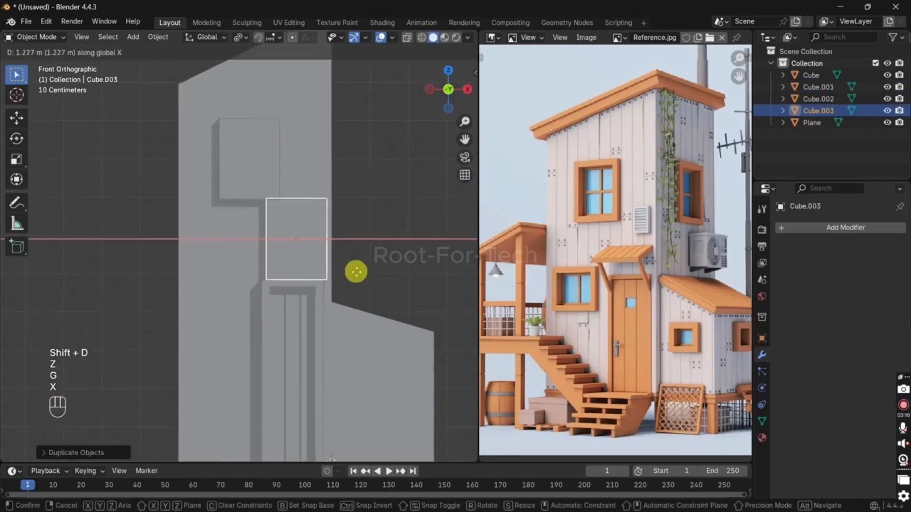
left_click(339, 269)
Step: Scale the duplicated panel down to vent size and place it slightly higher and closer to the tower's corner
key("s")
left_click(332, 265)
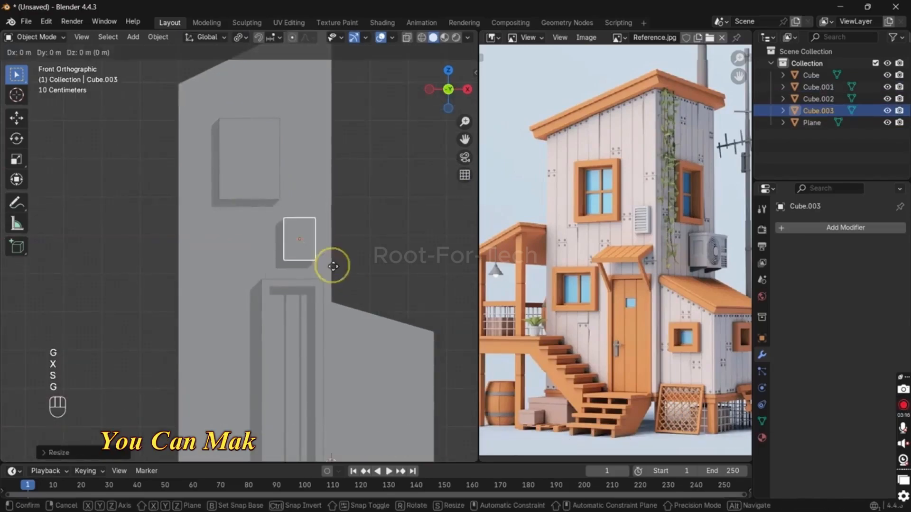
key("g")
key("x")
key("g")
key("z")
left_click(346, 248)
key("s")
left_click(338, 249)
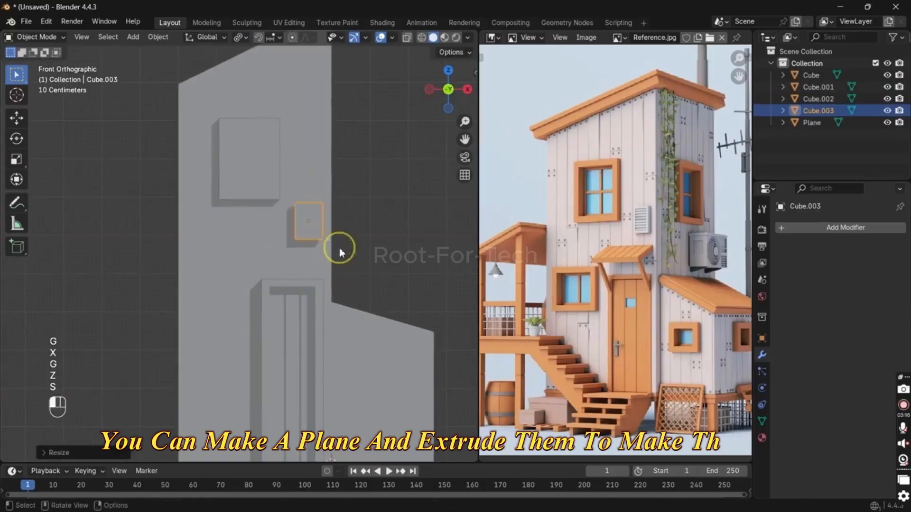
Step: Shrink the small vent panel further, adjust its height, and move it about 0.38 m along X to the tower's corner
middle_click_drag(338, 248, 272, 273)
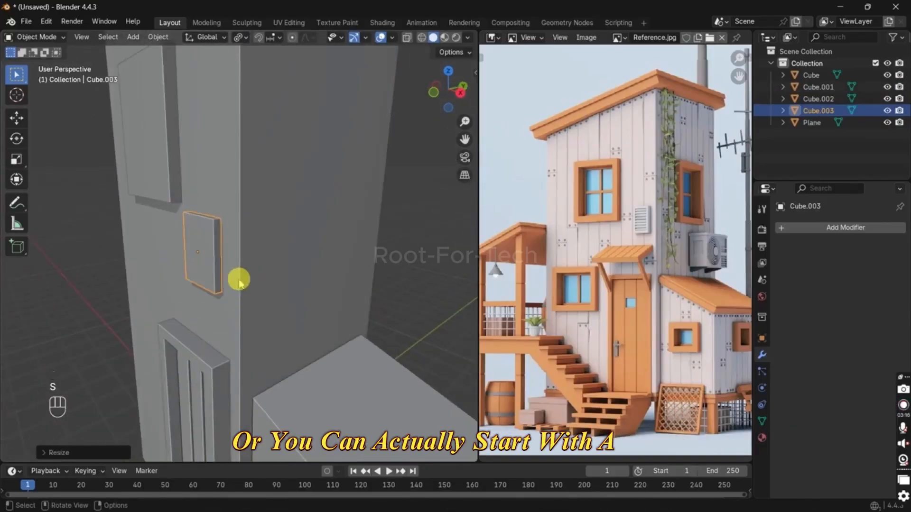
key("g")
key("z")
key("s")
key("g")
key("x")
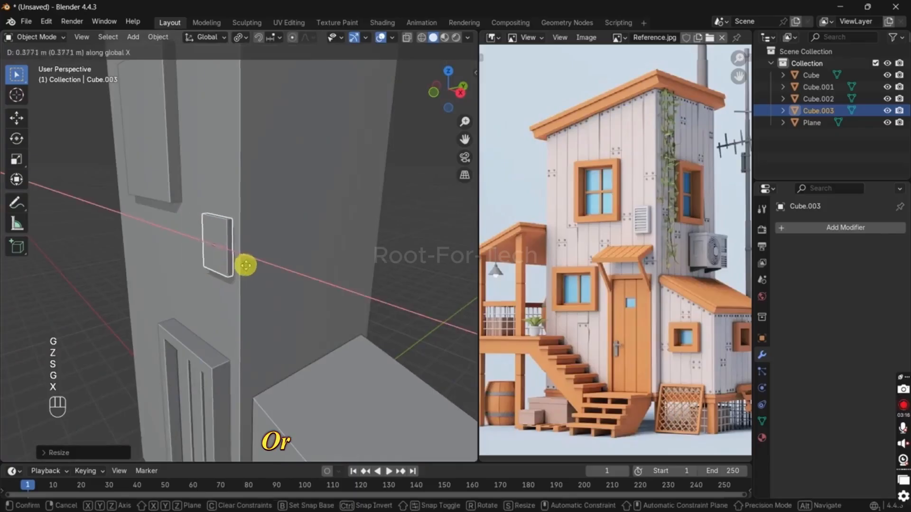
left_click(245, 265)
Step: Scale the upper window panel uniformly to about 0.93 in front view, and select the door
key("KP_1")
left_click(271, 179)
key("s")
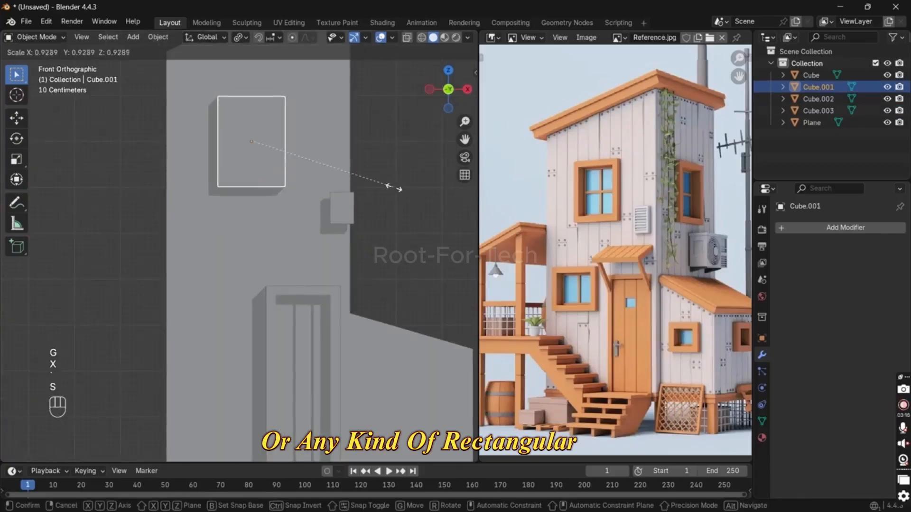
left_click(392, 188)
left_click(309, 287)
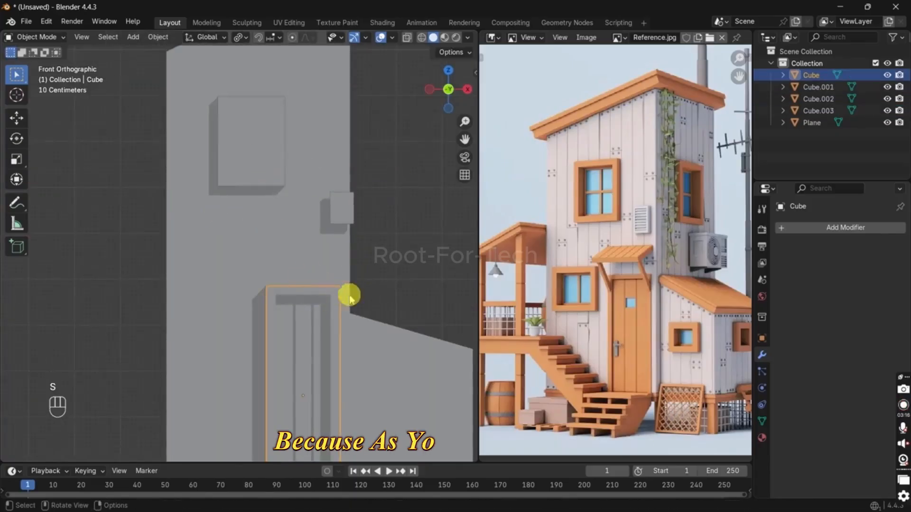
middle_click_drag(349, 295, 354, 303)
left_click(266, 180)
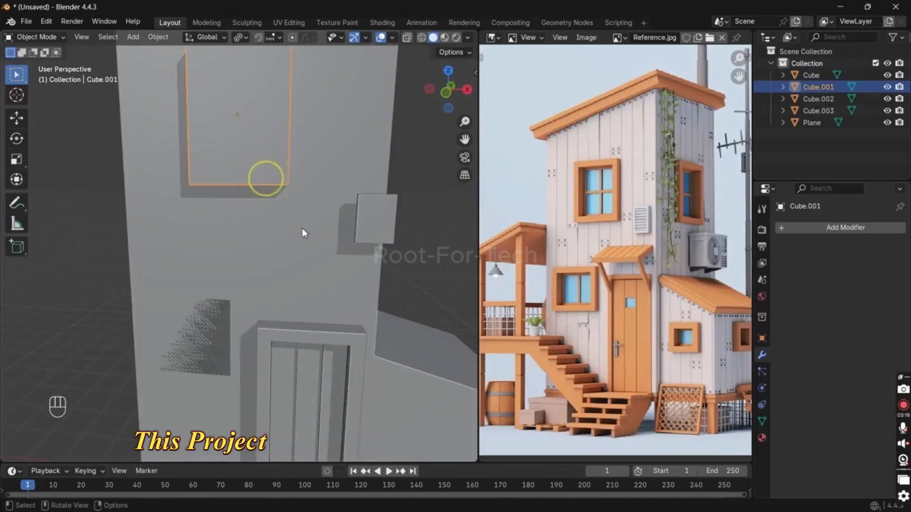
left_click(338, 342)
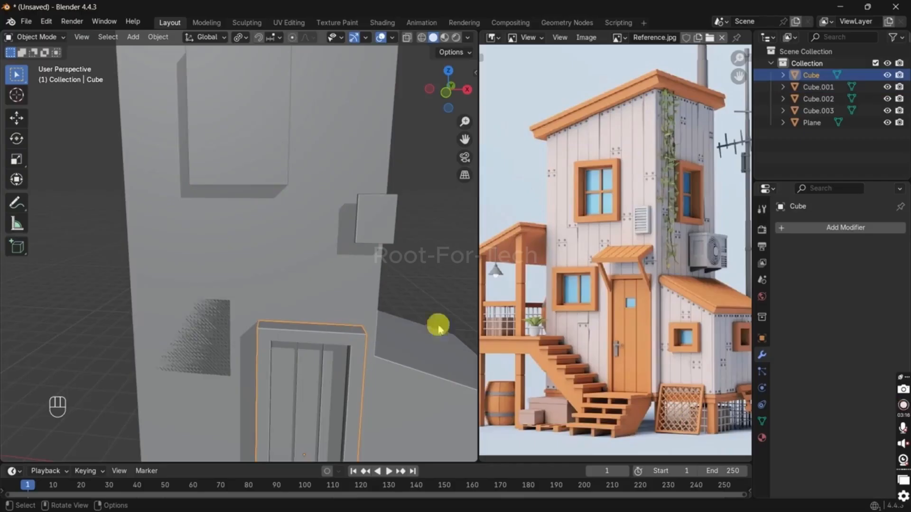
scroll(621, 264, "up", 6)
scroll(635, 311, "down", 1)
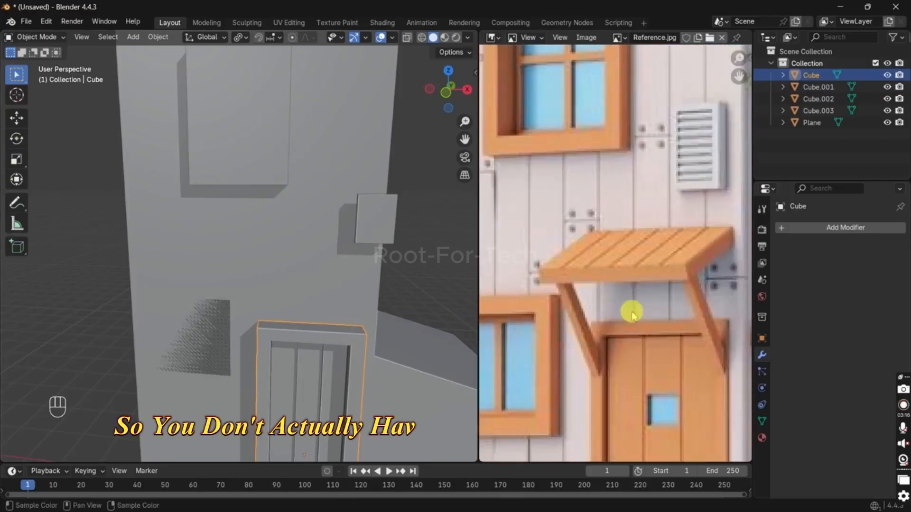
Step: Merge the lower window panel's vertices by distance and extrude it about 0.16 m outward from the tower wall
middle_click_drag(451, 314, 194, 356)
left_click(143, 310)
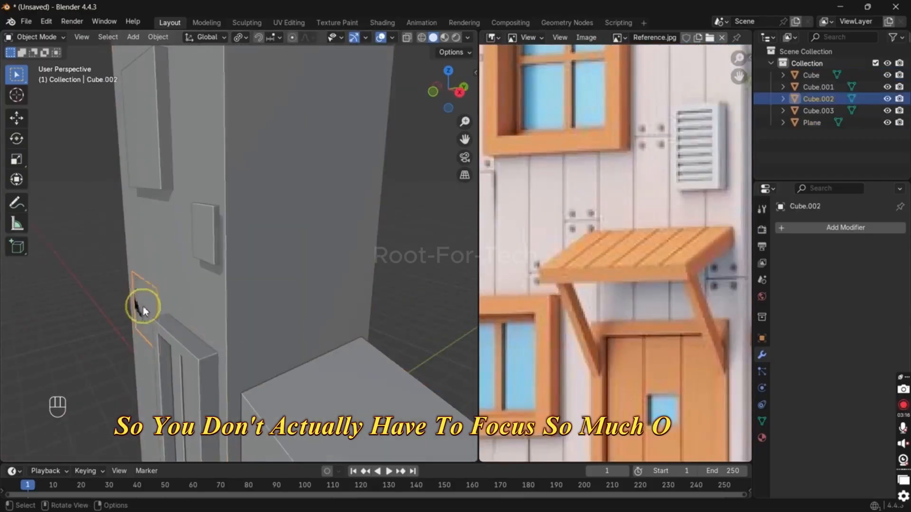
key("Tab")
key("m")
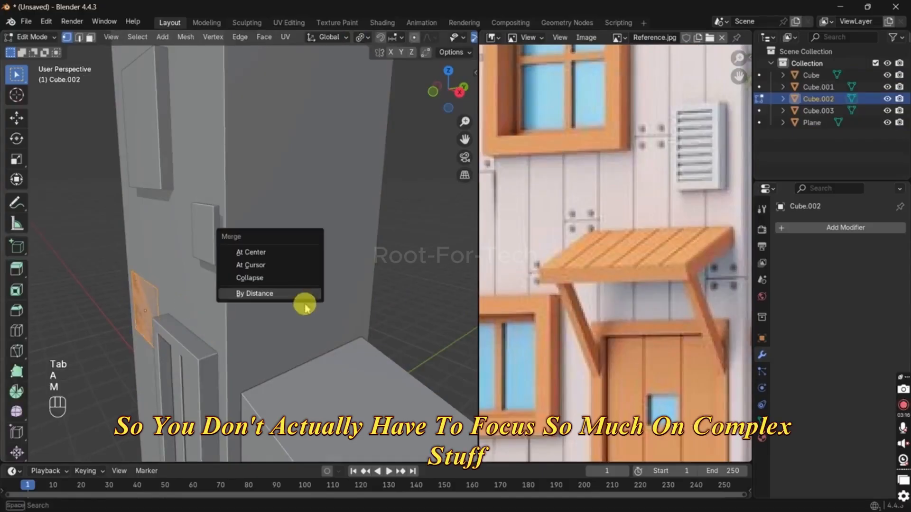
left_click(304, 300)
key("e")
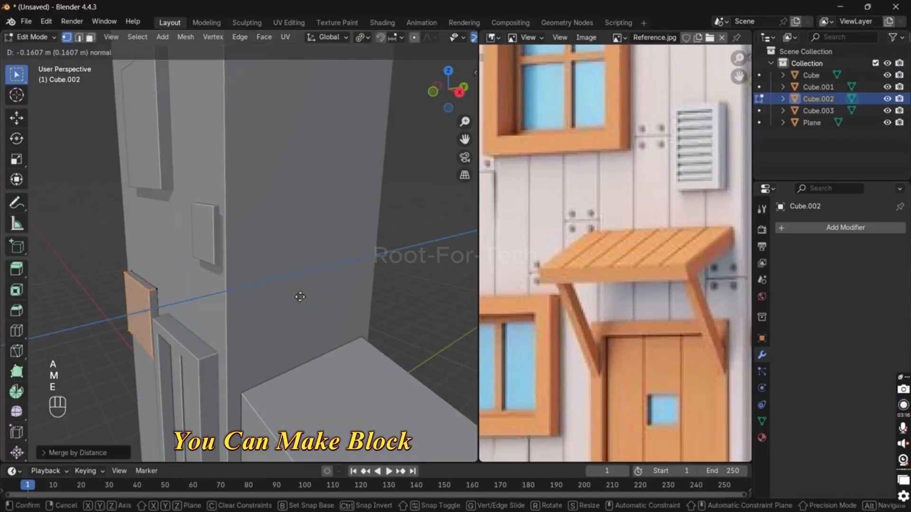
left_click(295, 299)
key("Tab")
Step: Inset the lower window's front face to form a frame border and extrude the inner face inward
middle_click_drag(217, 321, 301, 333)
key("Tab")
key("3")
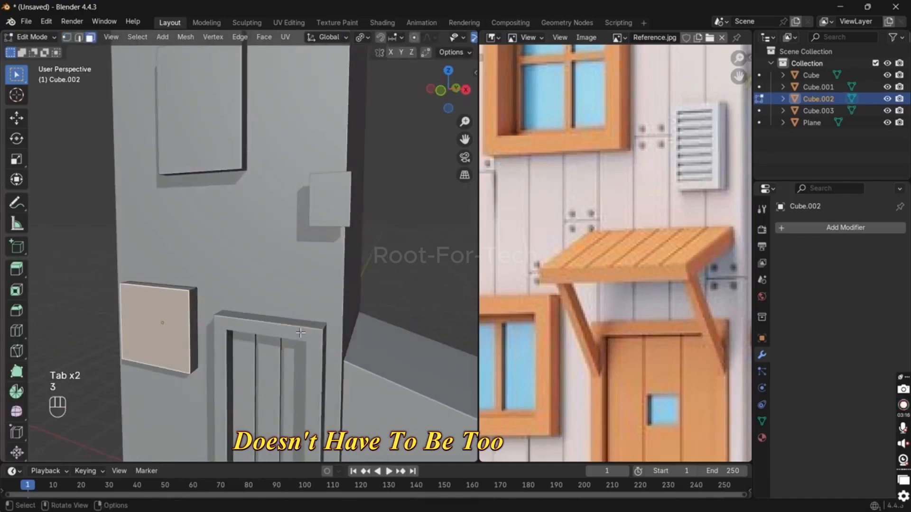
key("i")
left_click(291, 336)
scroll(291, 327, "up", 2)
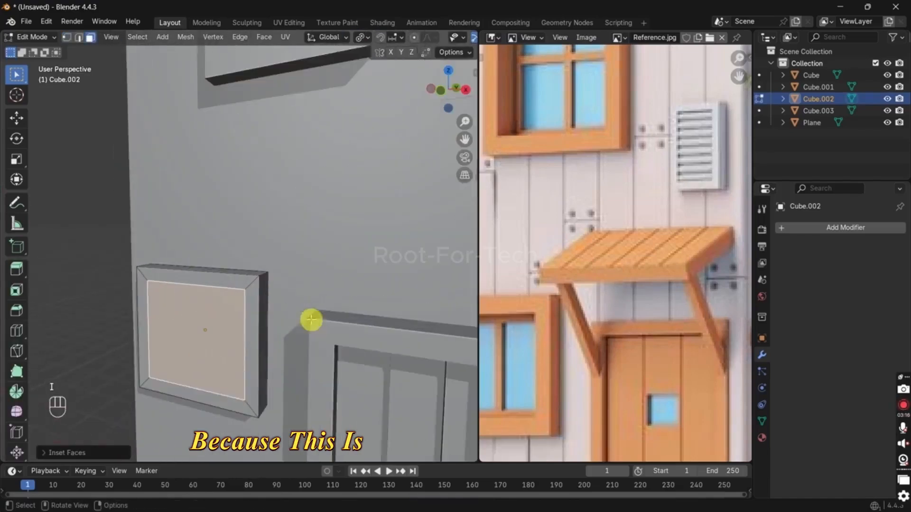
key("e")
left_click(319, 315)
Step: Inset the recessed window face a second time and extrude it about 0.1 m further inward
key("i")
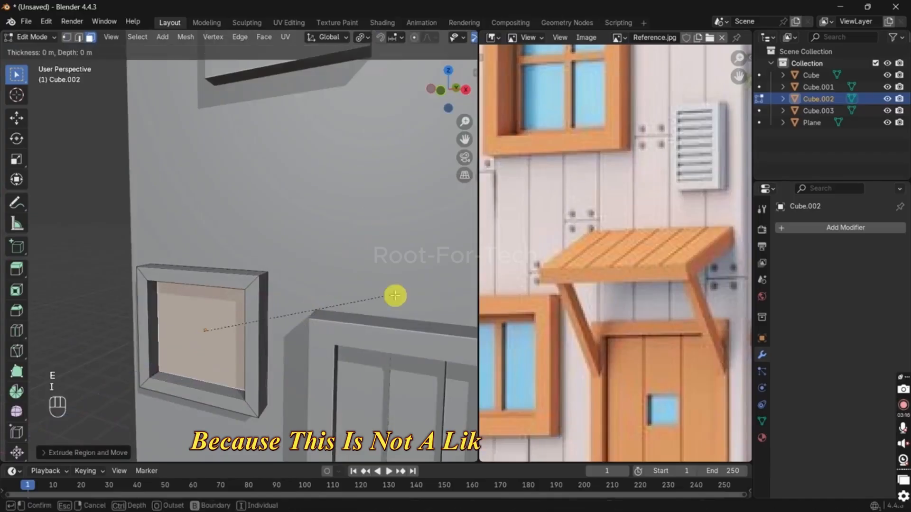
left_click(389, 297)
key("e")
left_click(395, 296)
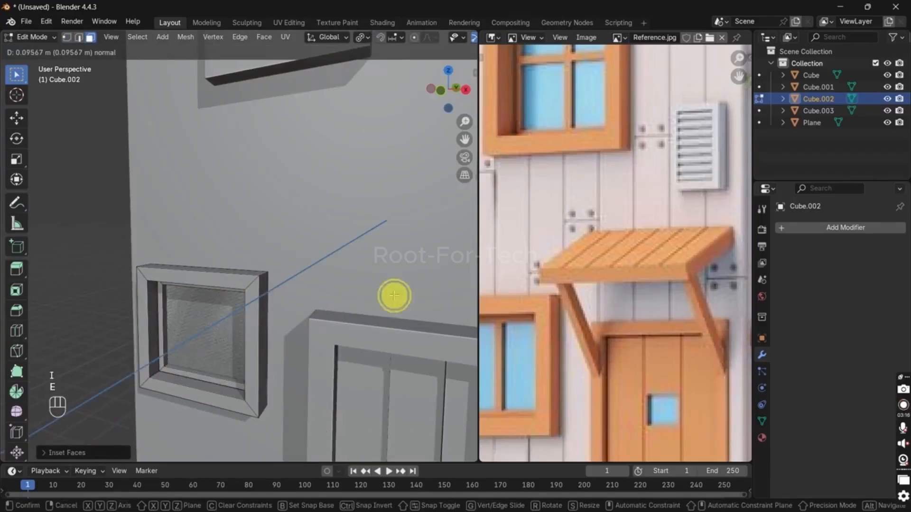
Step: Add a vertical loop cut through the window's middle and inset the two pane faces individually
key("ctrl+r")
left_click(193, 350)
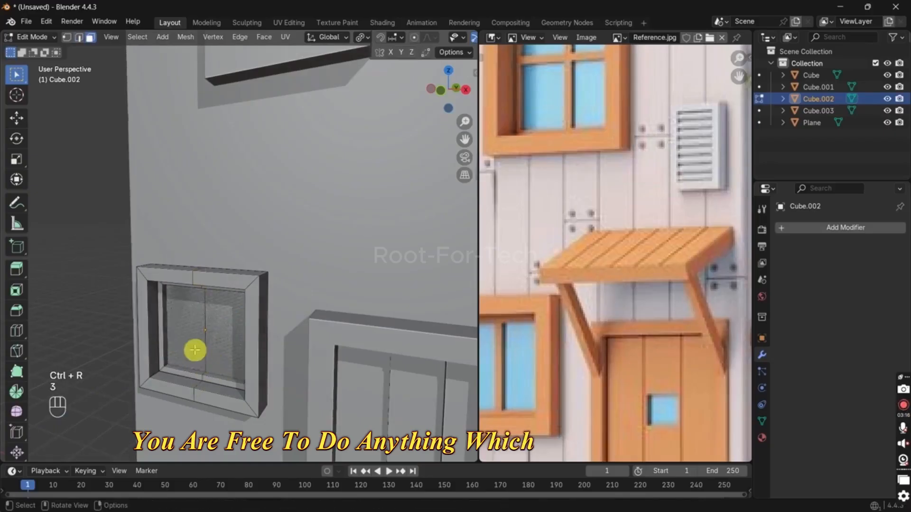
left_click(321, 348)
key("i")
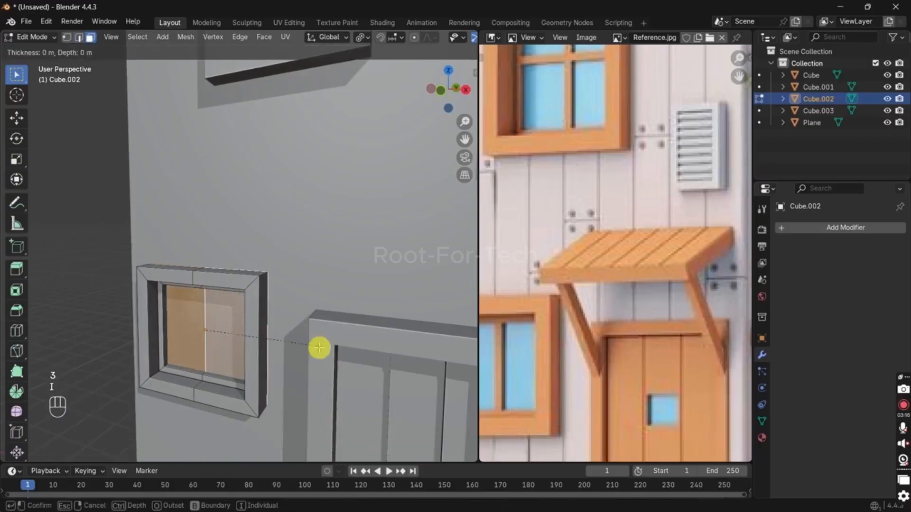
key("i")
left_click(315, 349)
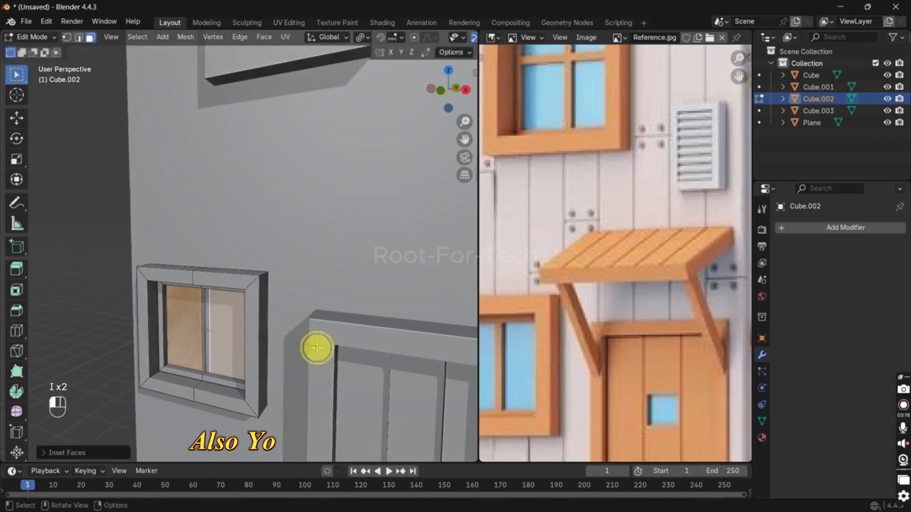
Step: Scale the two pane faces down along Z around their individual origins
key("s")
key("z")
left_click(307, 349)
key("s")
key("z")
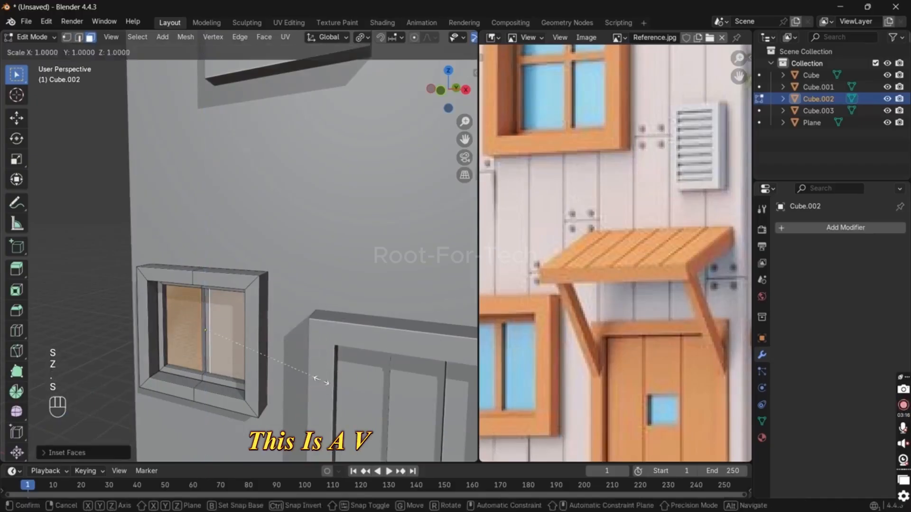
left_click(278, 376)
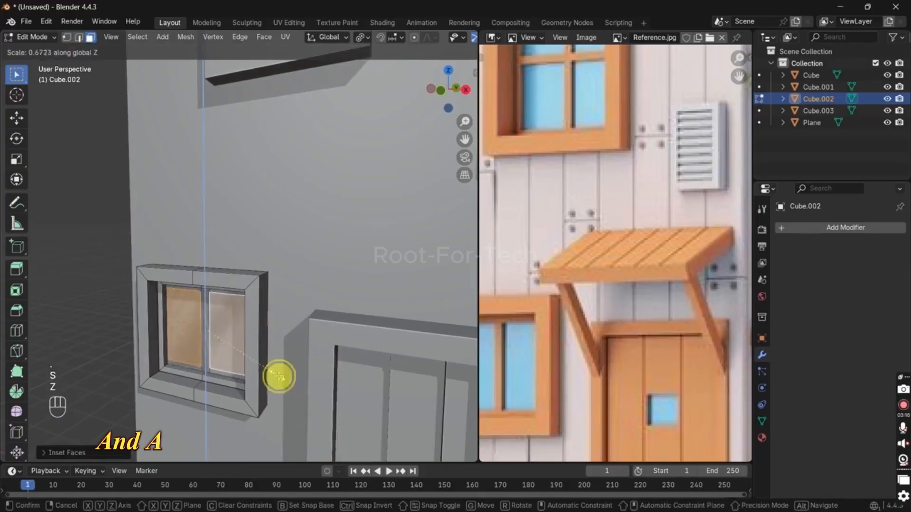
Step: Scale the two pane faces along X around their individual origins
middle_click_drag(279, 376, 380, 349)
key("s")
key("x")
left_click(372, 346)
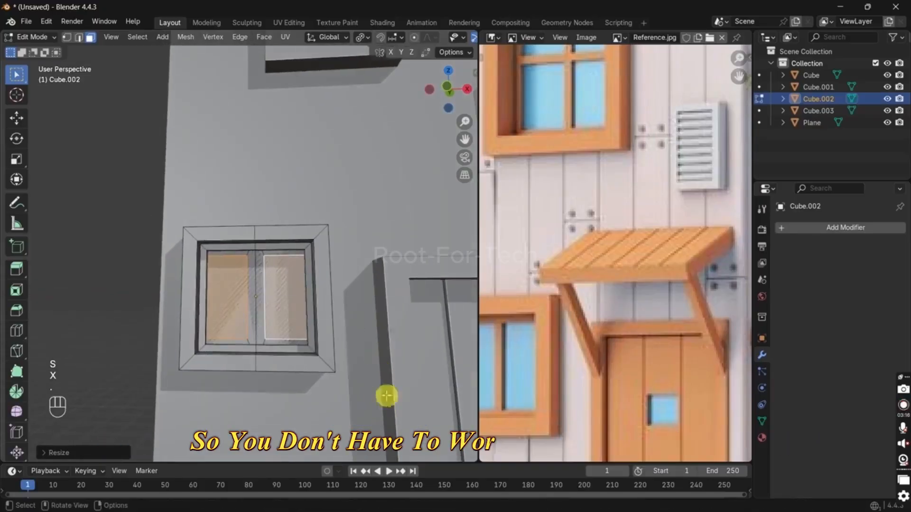
key("s")
key("x")
right_click(372, 349)
Step: Set the pivot point to Median Point and scale both panes along X toward the window's centre
key("period")
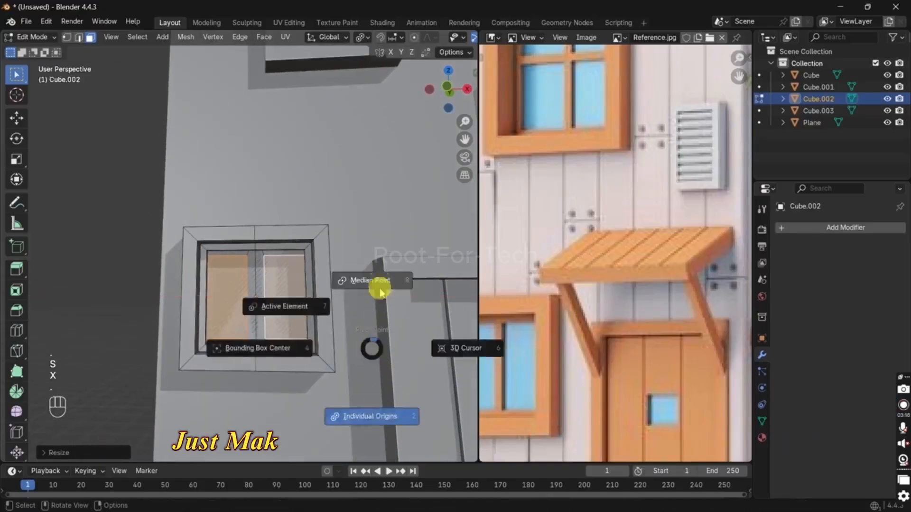
left_click(379, 280)
key("s")
key("x")
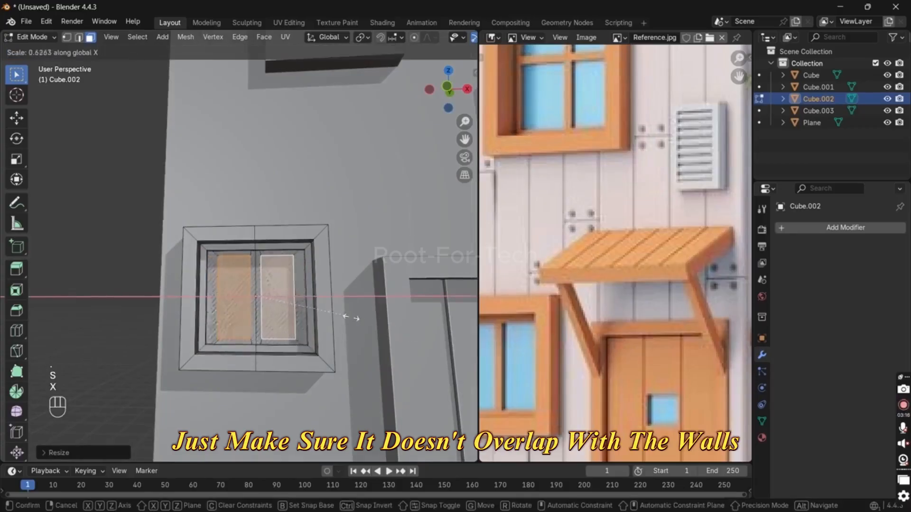
left_click(403, 319)
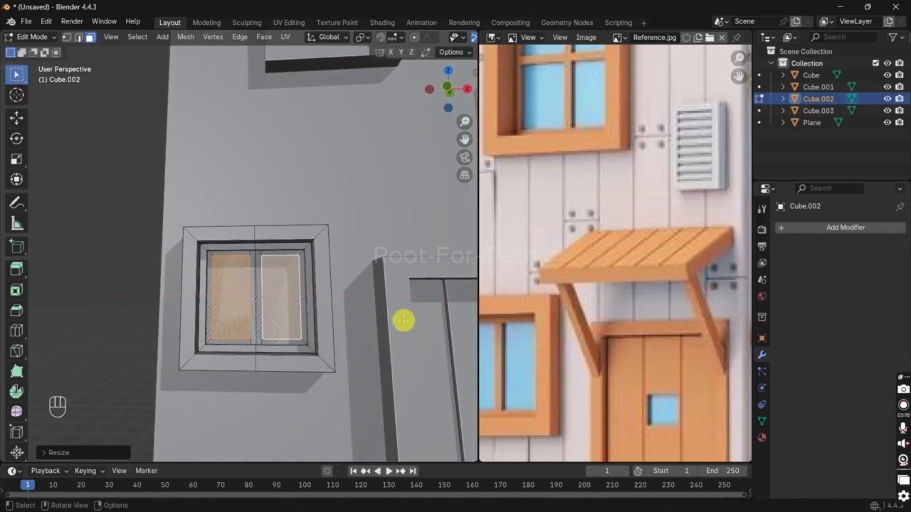
Step: Extrude the two pane faces inward to recess the glass behind the centre bar
middle_click_drag(402, 320, 362, 342, "shift")
key("e")
left_click(373, 339)
Step: Select all of the window's geometry, move it along Y, and return to Object Mode
key("a")
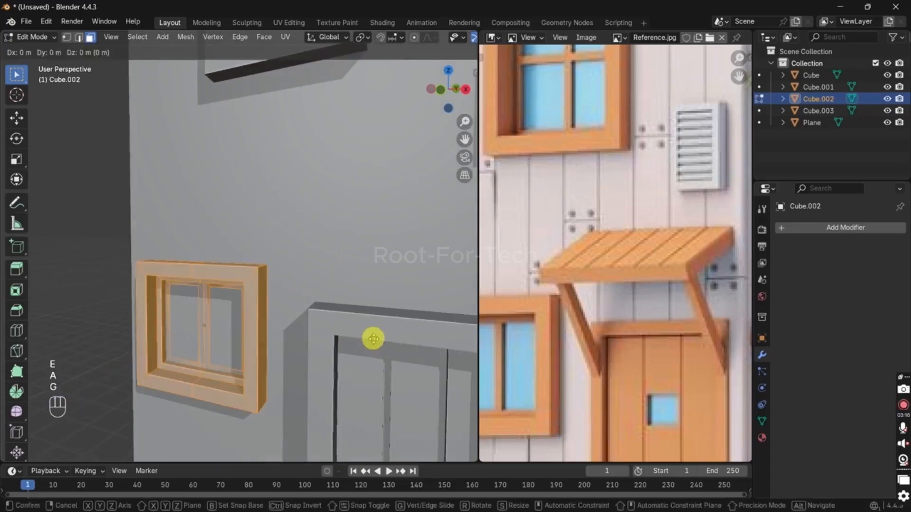
key("g")
key("y")
left_click(363, 347)
key("Tab")
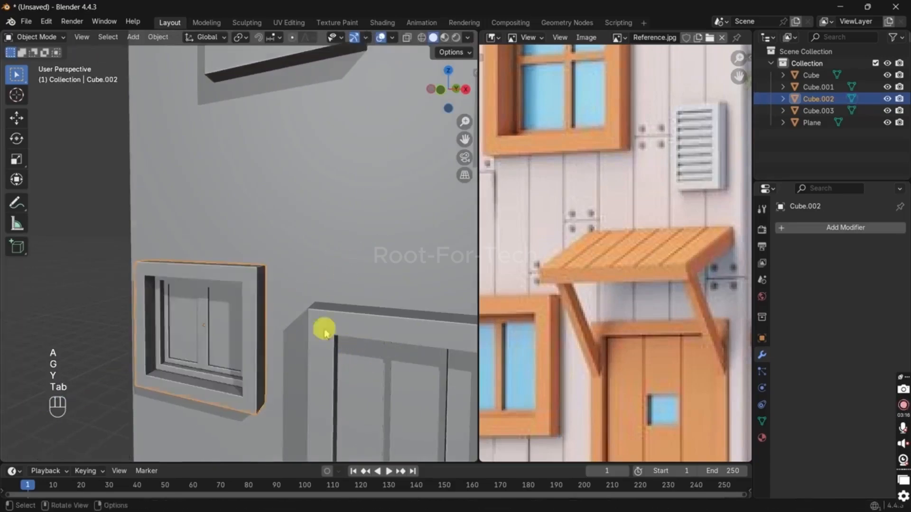
Step: Move the lower window object about 0.06 m along Y toward the tower wall
middle_click_drag(326, 329, 260, 342)
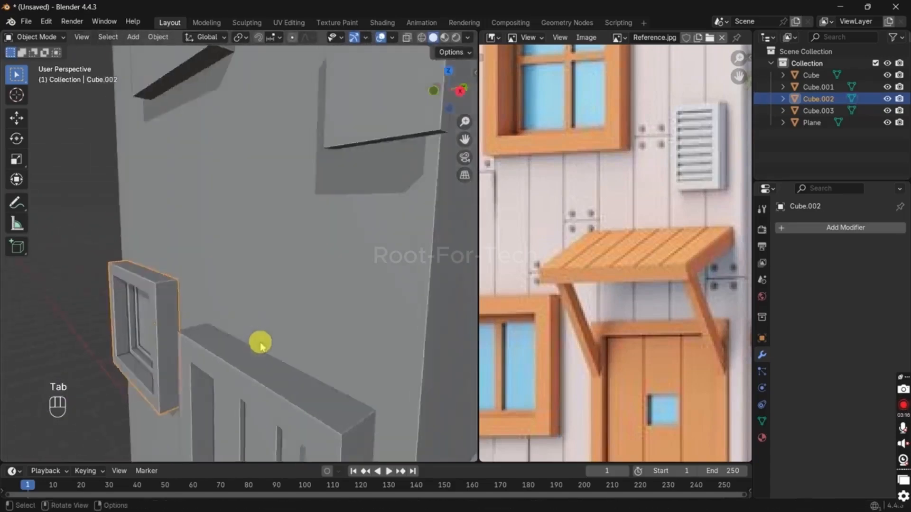
scroll(142, 315, "up", 3)
key("g")
key("y")
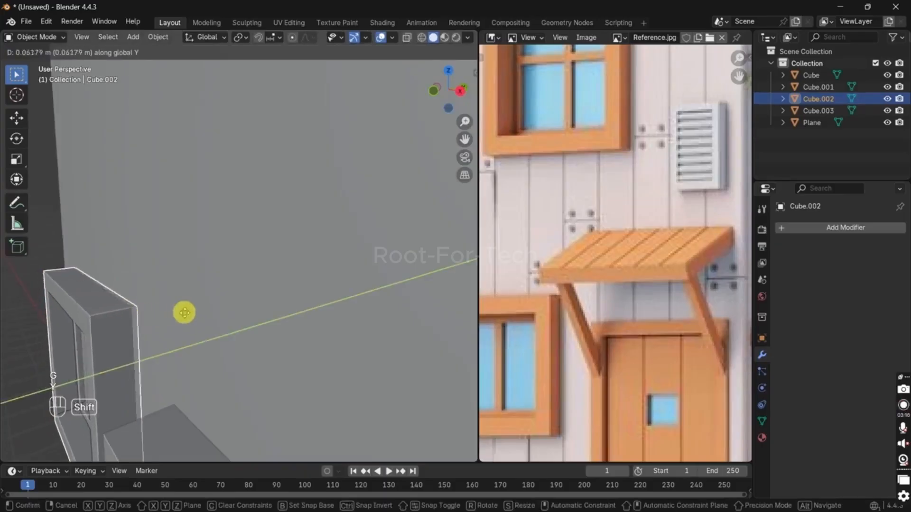
left_click(180, 313)
Step: Select the window frame's front faces by picking its upper border faces and selecting similar faces by Coplanar
key("Tab")
middle_click_drag(107, 339, 173, 324)
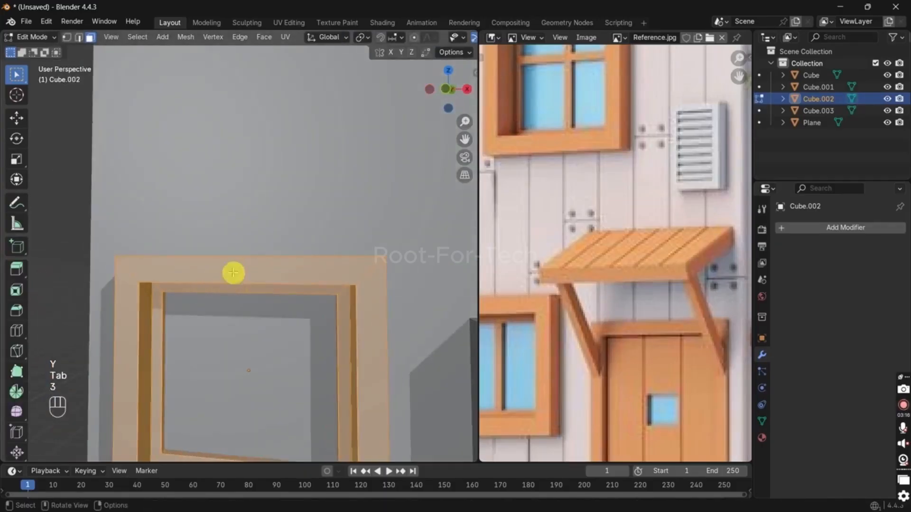
left_click(233, 273)
middle_click_drag(217, 288, 184, 311)
left_click(229, 300, "shift")
left_click(212, 315)
left_click(146, 311, "shift")
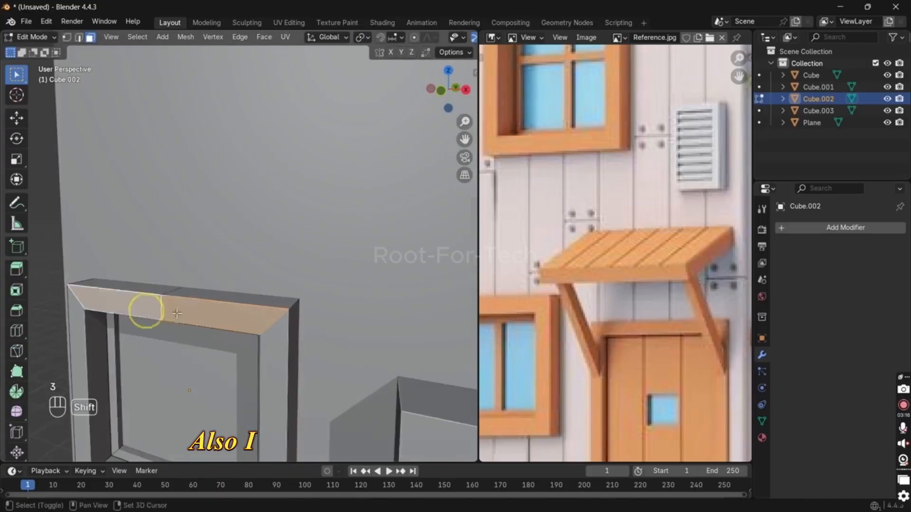
key("shift+g")
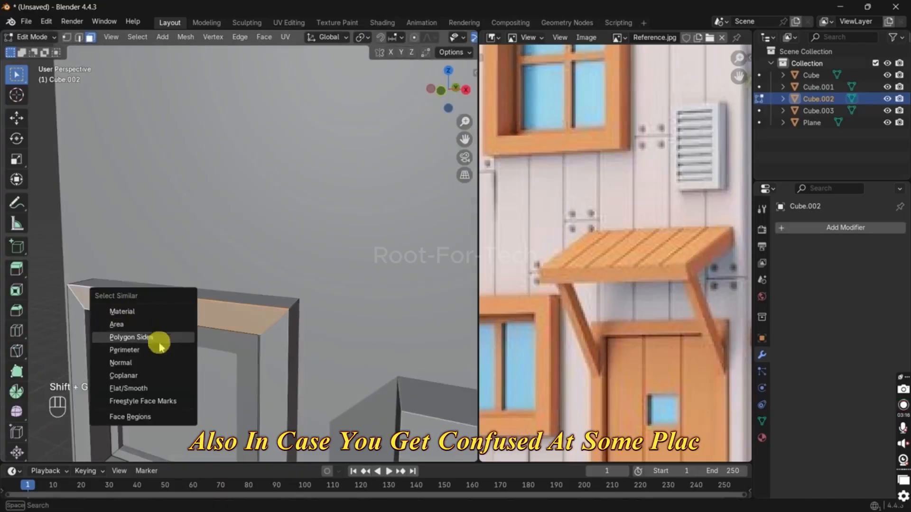
left_click(157, 374)
scroll(236, 358, "down", 2)
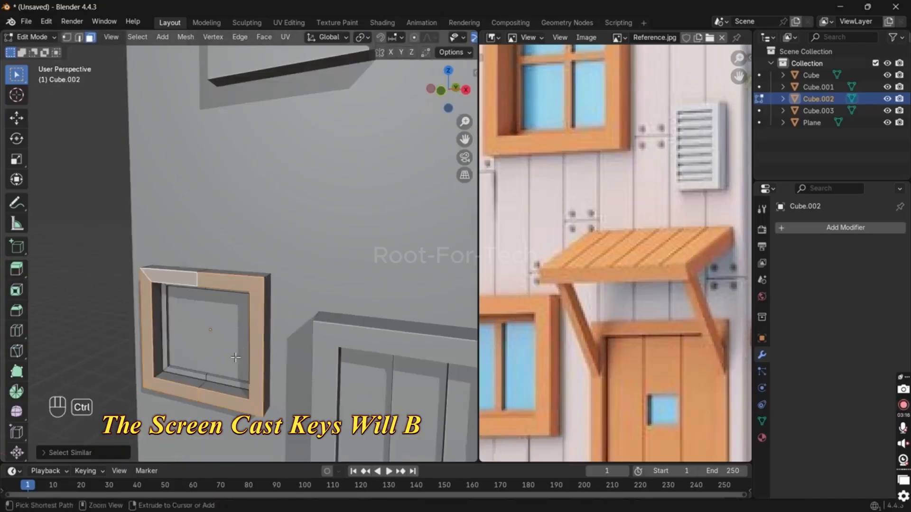
Step: Invert the face selection, pick both panes in X-ray view, and grow and shrink the selection around them
key("ctrl+i")
key("alt+z")
left_click(191, 334)
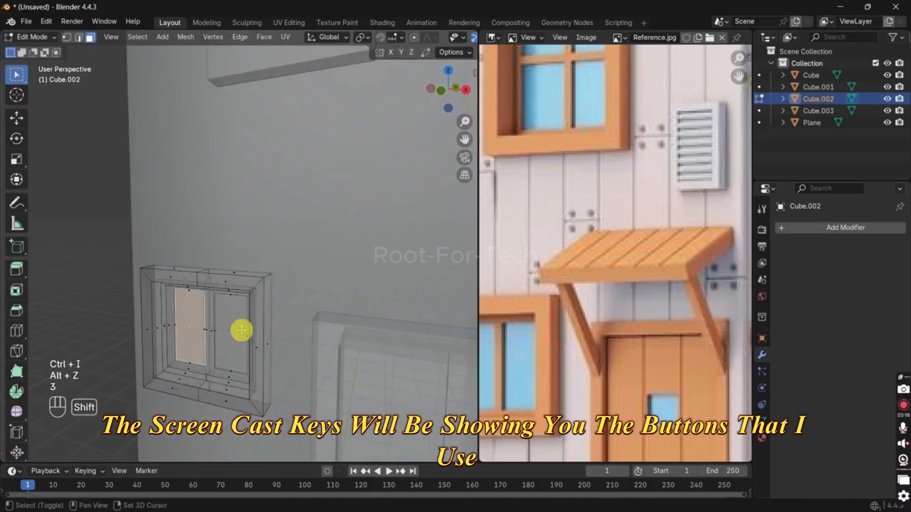
left_click(242, 330, "shift")
key("alt+z")
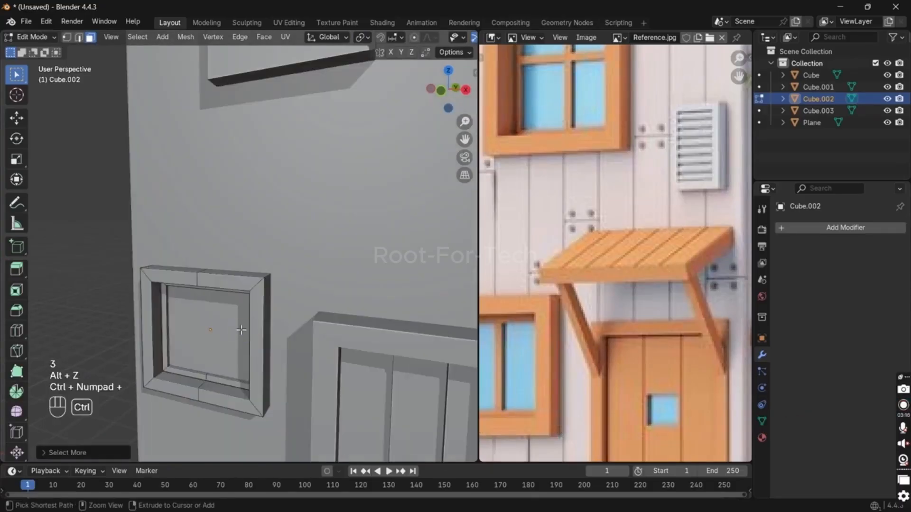
key("ctrl+KP_Add")
key("ctrl+KP_Add")
key("ctrl+KP_Subtract")
key("ctrl+KP_Subtract")
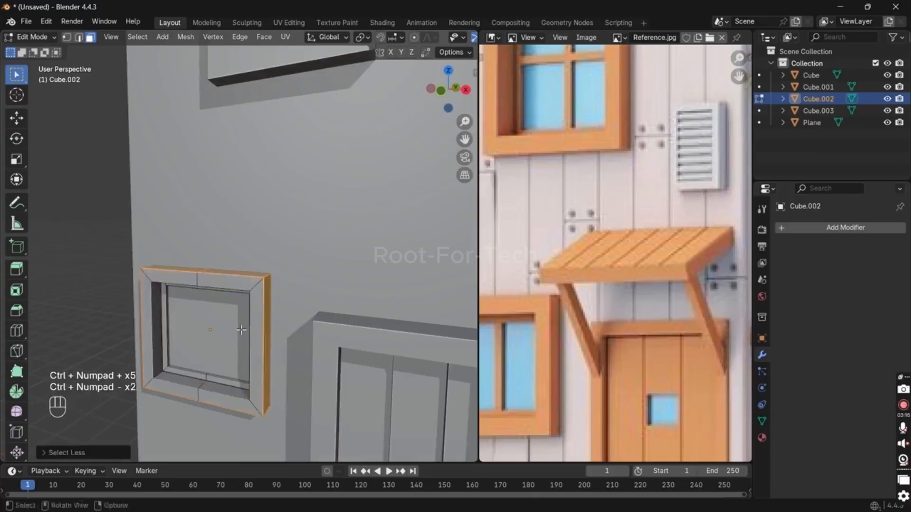
key("alt+z")
key("alt+z")
key("Tab")
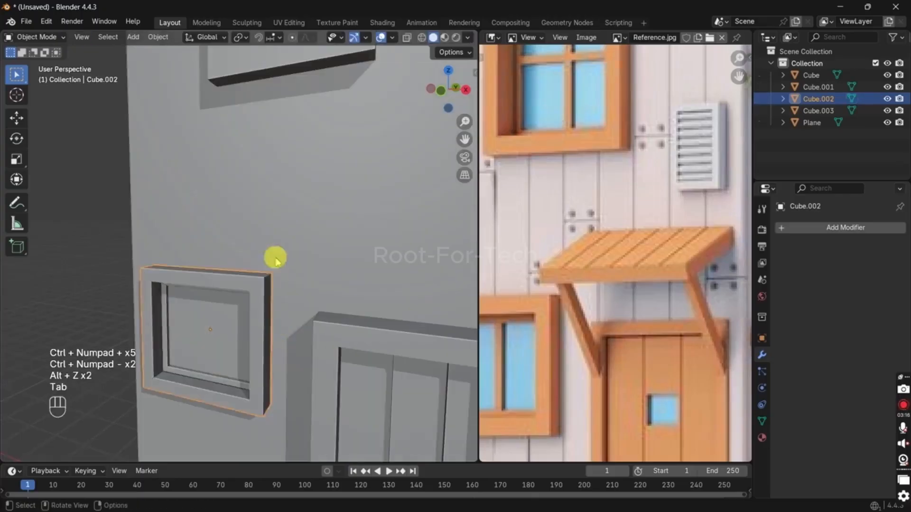
Step: Undo the selection changes and the window's last move along Y, and return to Object Mode
key("ctrl+z")
key("ctrl+z")
key("ctrl+z")
key("ctrl+z")
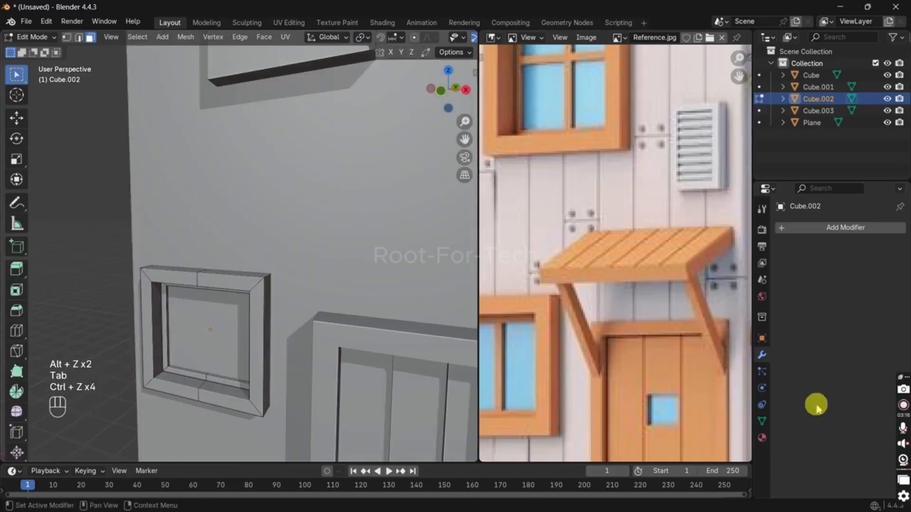
middle_click_drag(344, 372, 247, 348)
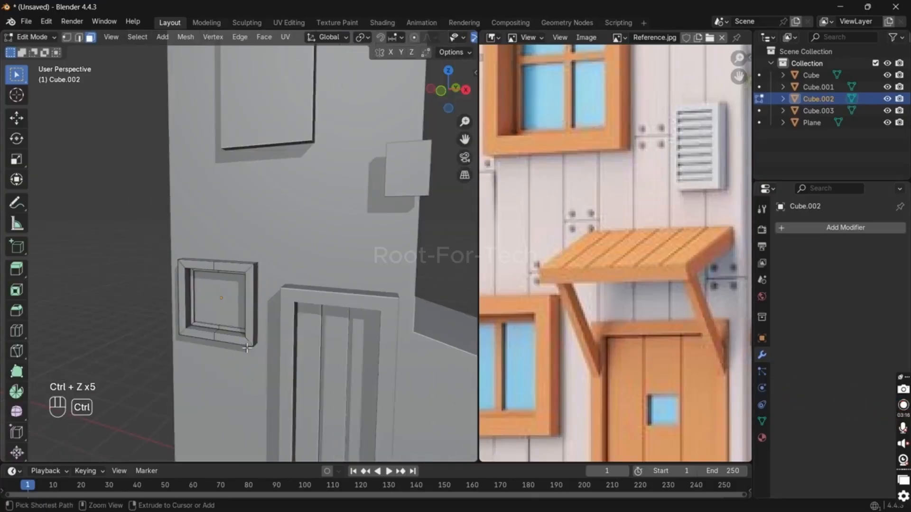
key("ctrl+z")
key("ctrl+z")
key("ctrl+z")
key("ctrl+z")
key("Tab")
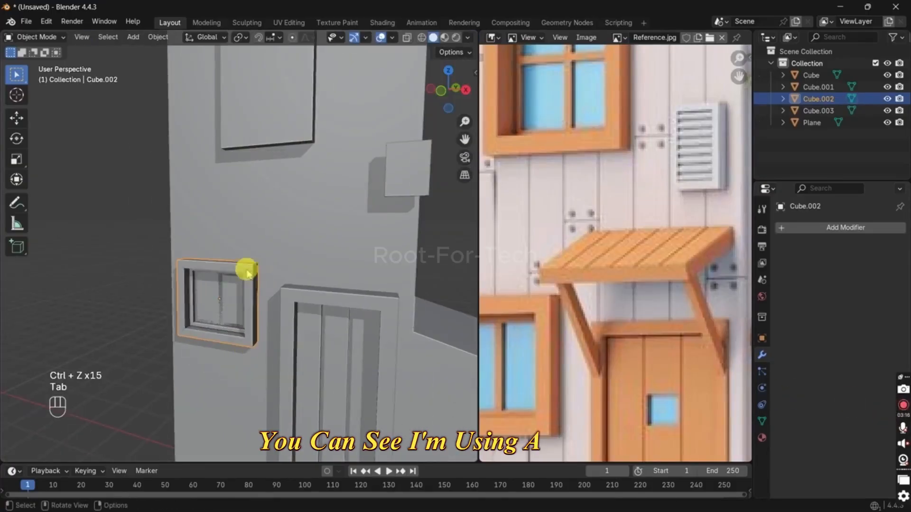
Step: Move the lower window along Y to reposition it against the tower wall
middle_click_drag(237, 289, 274, 309)
key("g")
key("y")
left_click(261, 308)
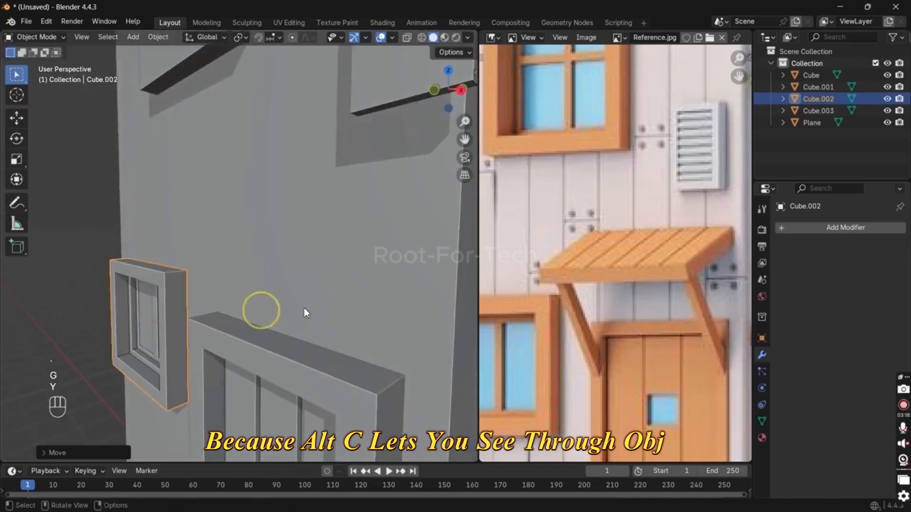
Step: Scale the lower window's depth along Y to about 0.63 and adjust its Y position against the wall
key("s")
key("y")
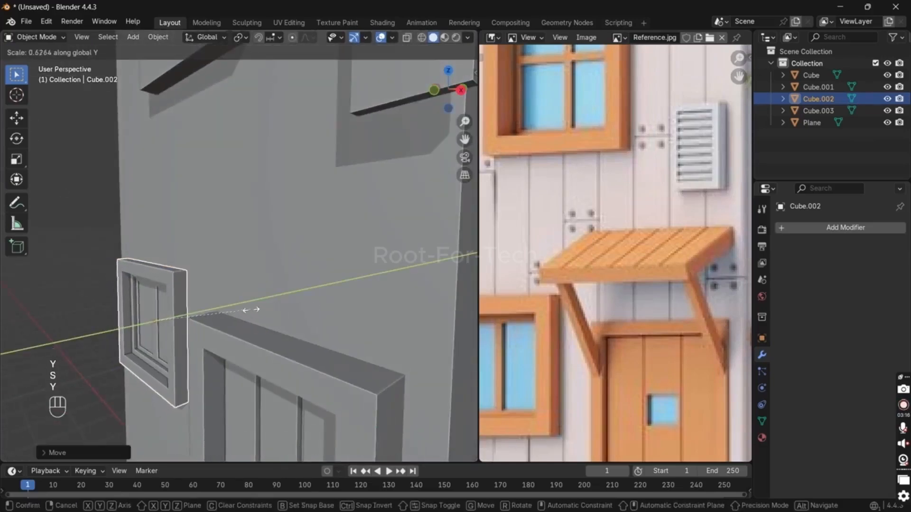
left_click(250, 310)
key("g")
key("y")
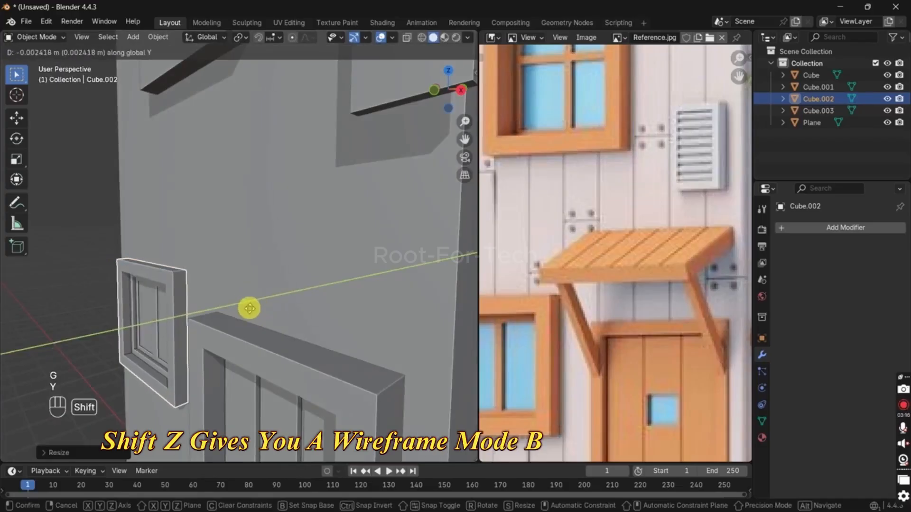
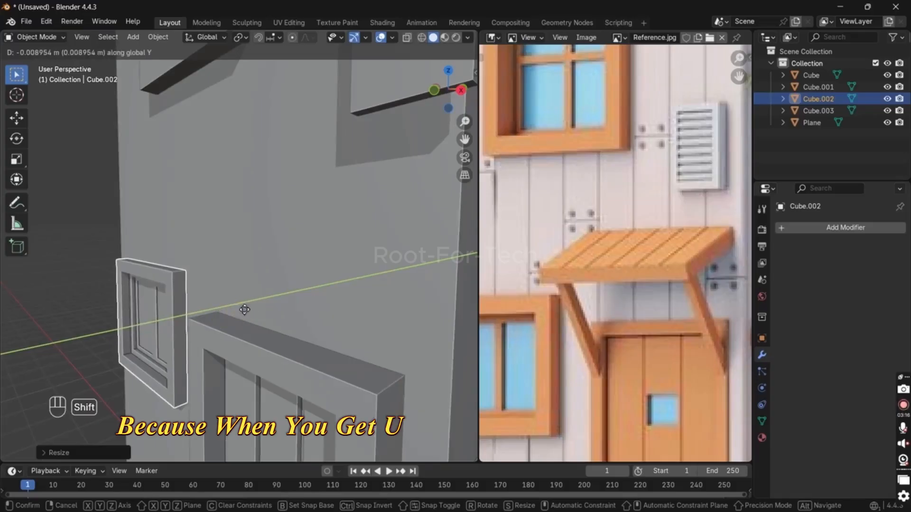
Step: Select the loop of front frame faces on the lower window and move it outward along Y
left_click(255, 305)
middle_click_drag(250, 307, 216, 296)
left_click(165, 326)
key("Tab")
scroll(176, 320, "up", 3)
key("3")
middle_click_drag(133, 366, 197, 325)
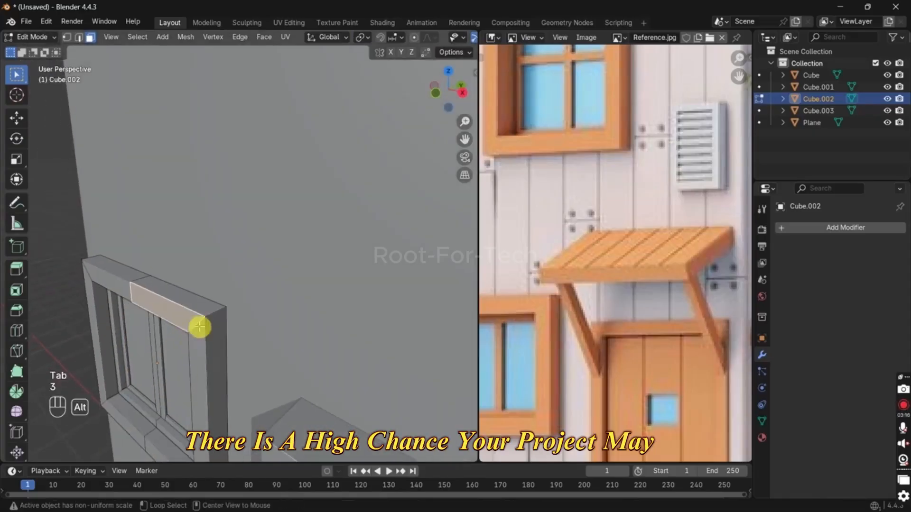
left_click(197, 326, "alt")
key("g")
key("y")
left_click(187, 330)
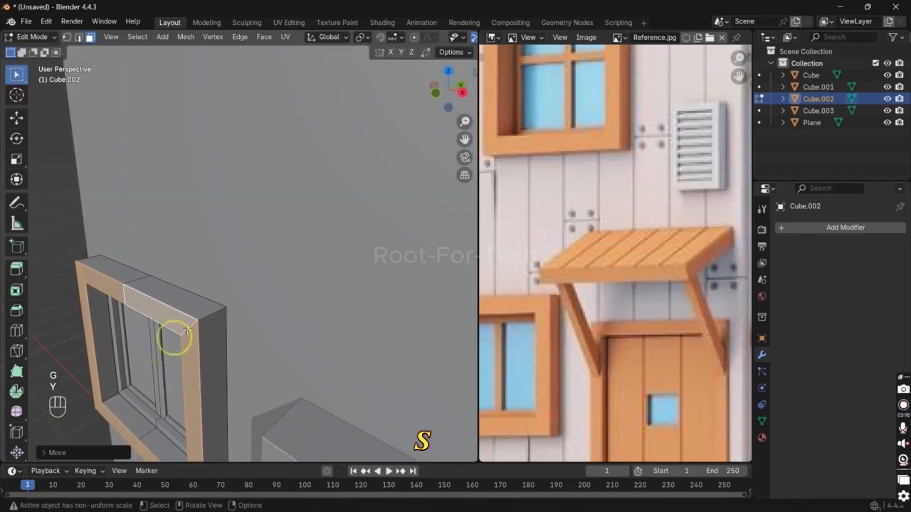
Step: Invert the face selection, move the rest of the lower window about 0.02 m along Y, and return to Object Mode
key("ctrl+i")
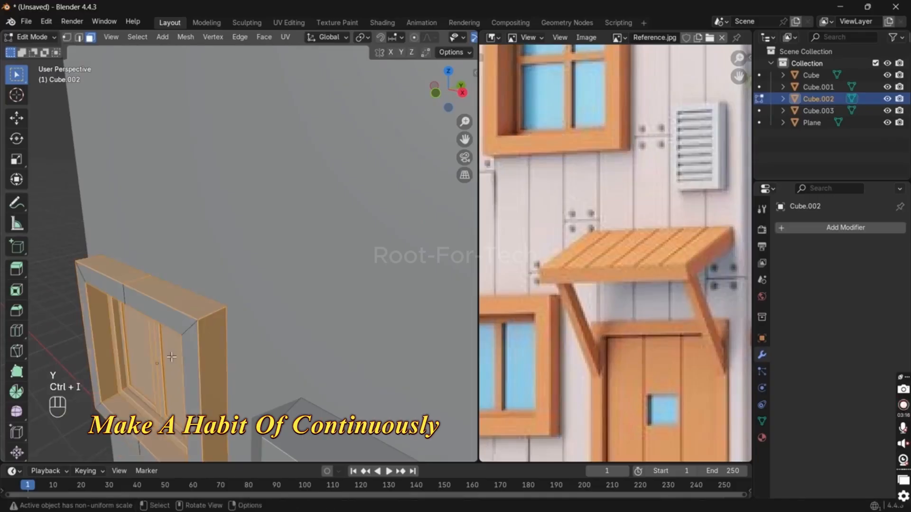
key("g")
key("y")
left_click(172, 354)
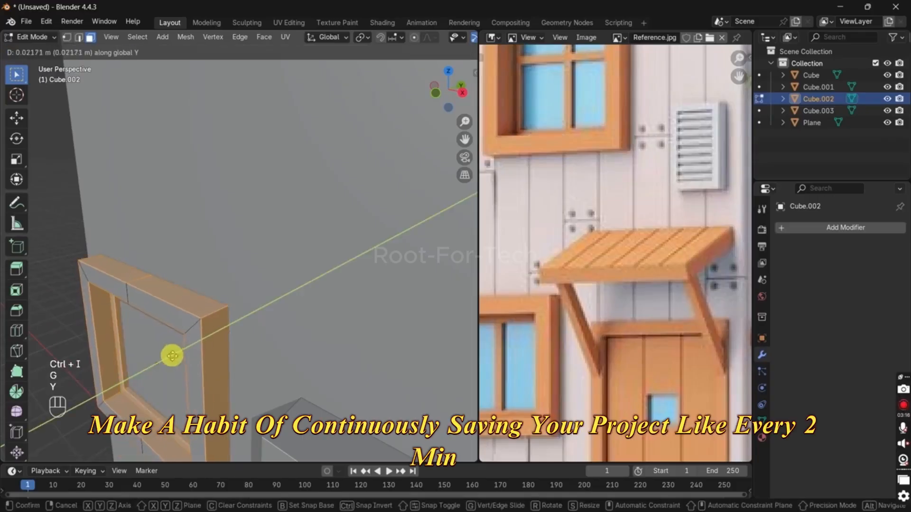
key("Tab")
scroll(97, 311, "down", 5)
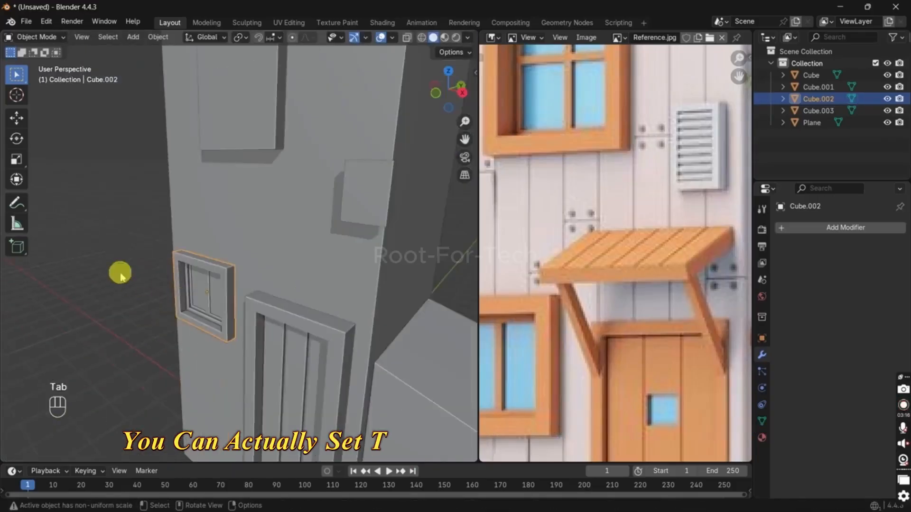
Step: Inset the upper window's front face by about 0.2 m and extrude it inward about 0.24 m to form the frame
left_click(120, 269)
middle_click_drag(121, 268, 222, 216)
middle_click_drag(239, 204, 259, 306, "shift")
left_click(291, 184)
key("Tab")
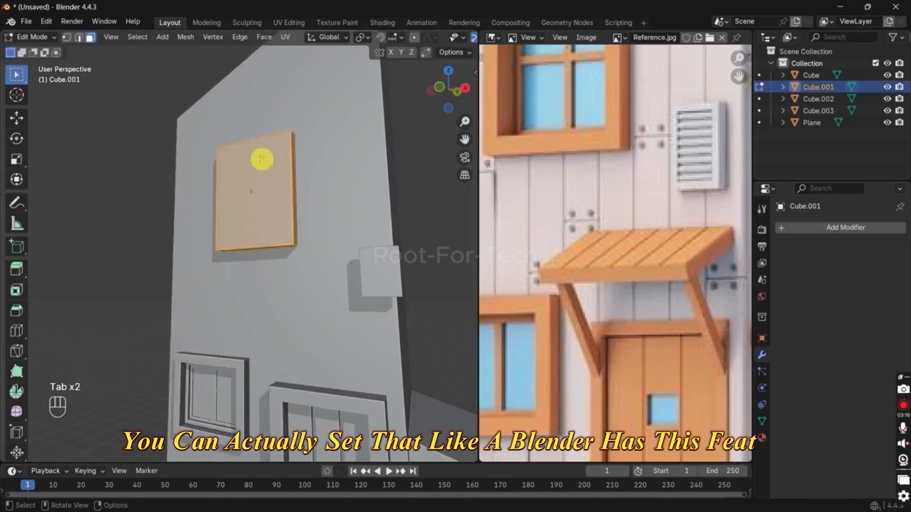
key("3")
middle_click_drag(260, 159, 277, 310)
left_click(266, 217)
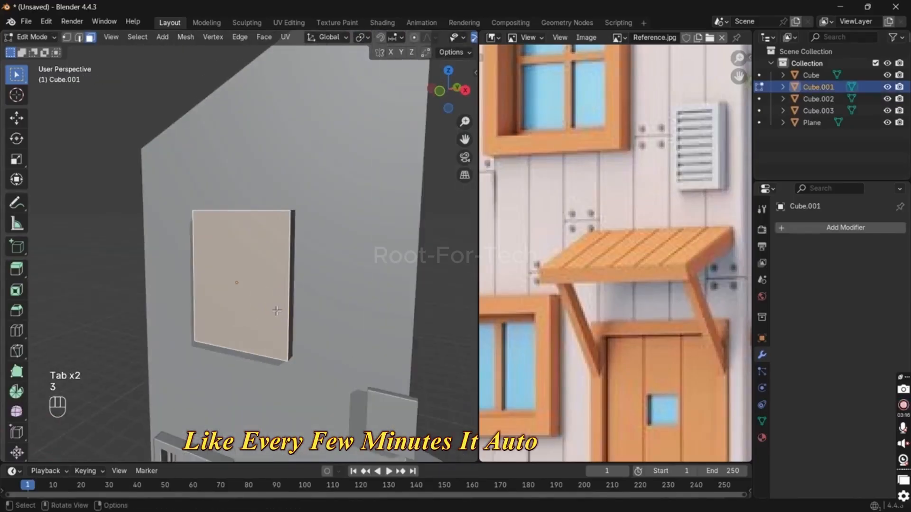
scroll(575, 209, "up", 1)
middle_click_drag(569, 190, 604, 397)
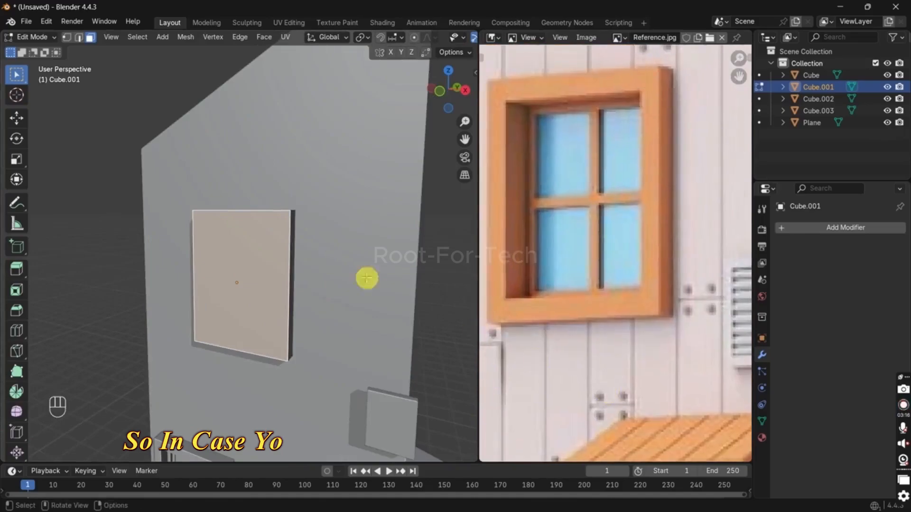
key("i")
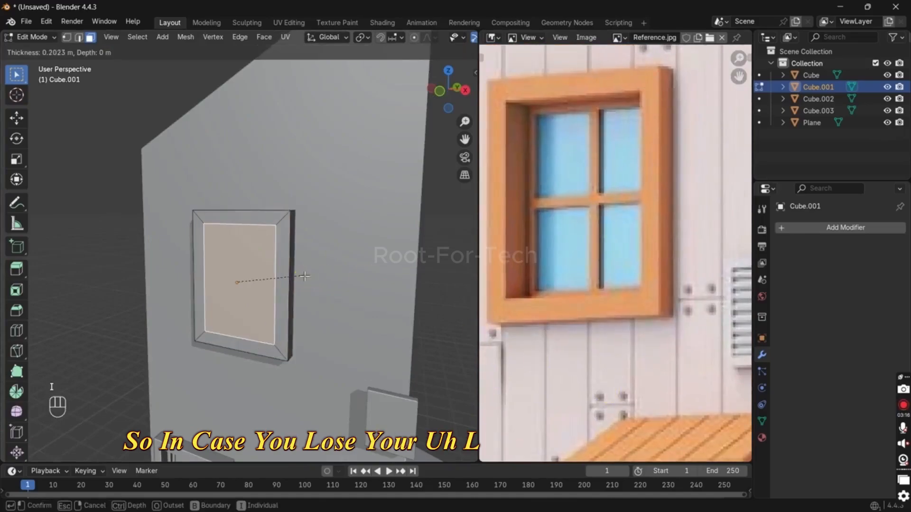
left_click(304, 274)
key("e")
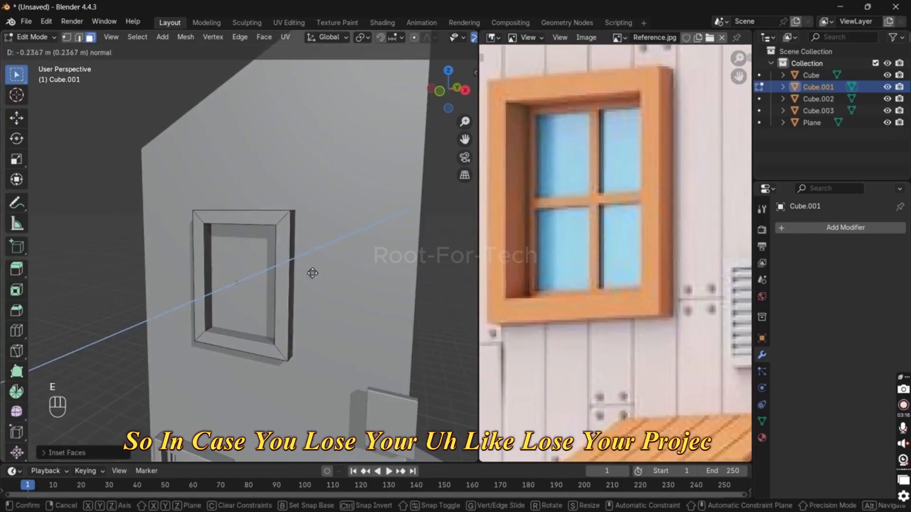
left_click(314, 271)
Step: In X-ray view, inset the upper window's recessed face by about 0.07 m and extrude it slightly deeper
key("alt+z")
key("i")
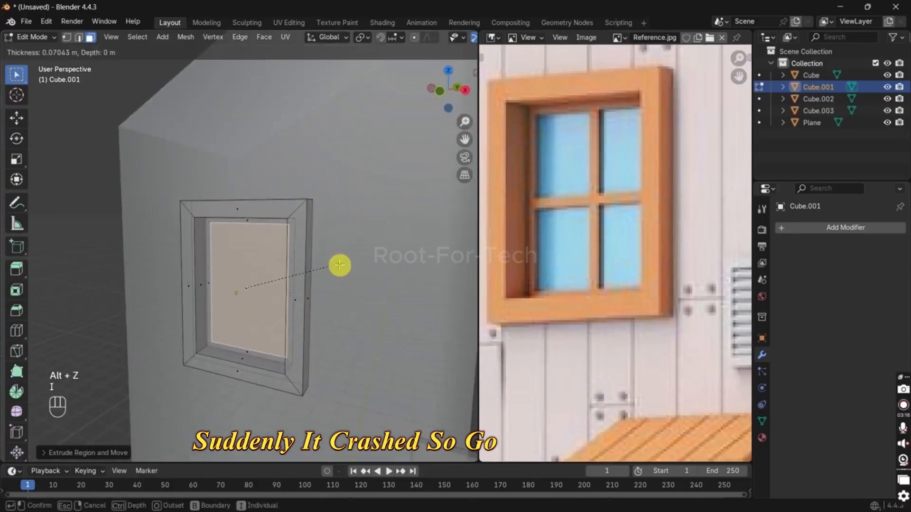
left_click(340, 265)
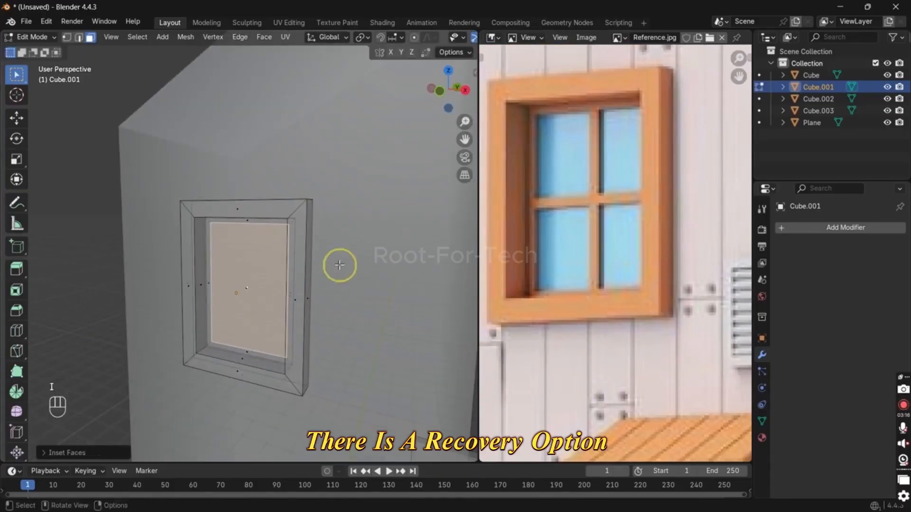
key("e")
left_click(343, 264)
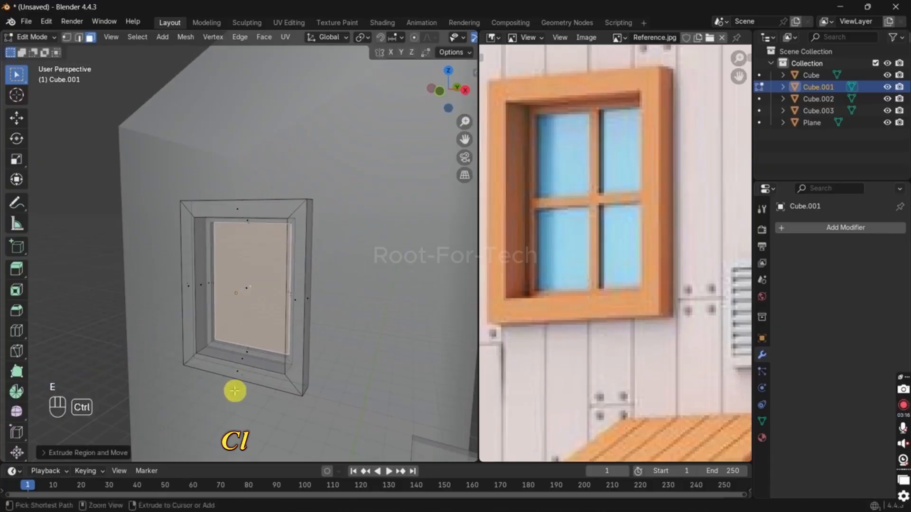
Step: Add a vertical and a horizontal loop cut through the middle of the upper window
key("ctrl+r")
left_click(240, 382)
key("ctrl+r")
Step: Try to pick the upper window's four pane faces, switching X-ray view on and off
key("3")
left_click(238, 268)
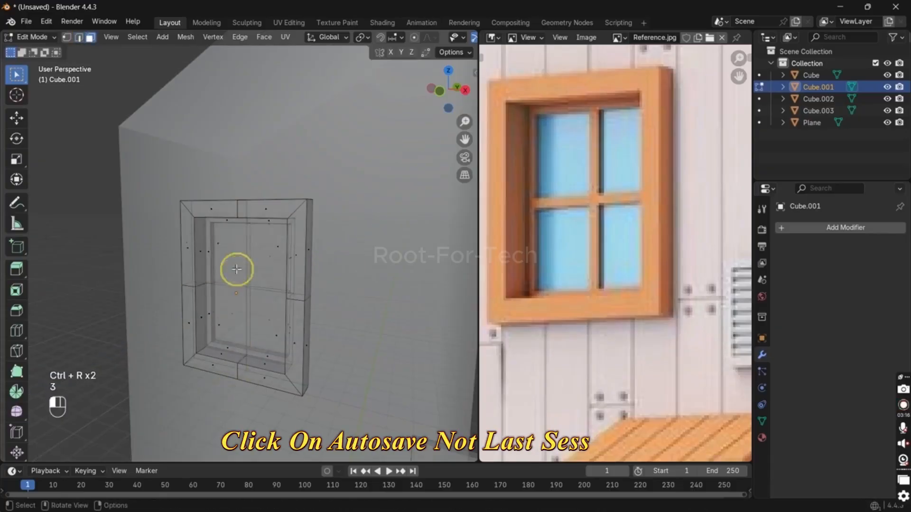
left_click(267, 270, "shift")
left_click(260, 314, "shift")
key("alt+z")
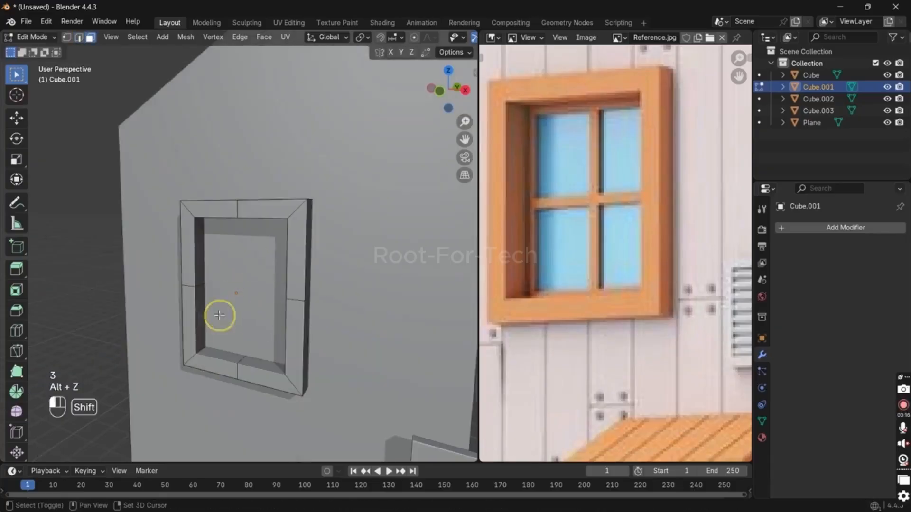
key("alt+z")
middle_click_drag(365, 301, 230, 374)
key("alt+z")
key("alt+z")
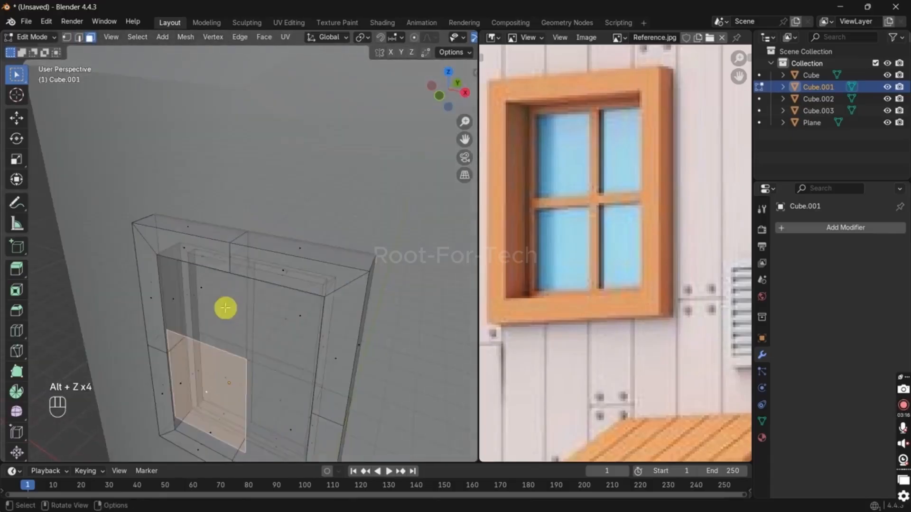
left_click(225, 308, "shift")
left_click(291, 309, "shift")
left_click(281, 399, "shift")
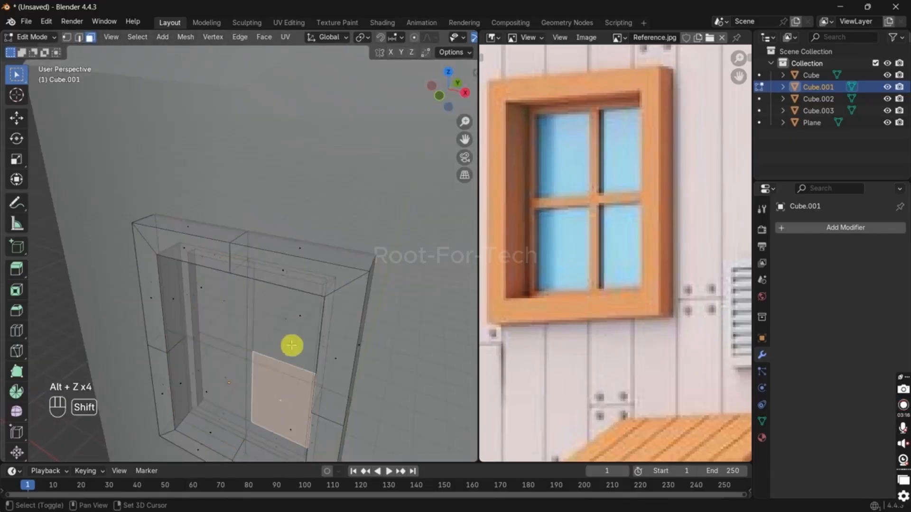
left_click(235, 321, "shift")
left_click(240, 378, "shift")
key("alt+z")
Step: Move the whole upper window about 0.11 m forward along Y in Object Mode
middle_click_drag(303, 364, 295, 346)
key("Tab")
key("g")
key("y")
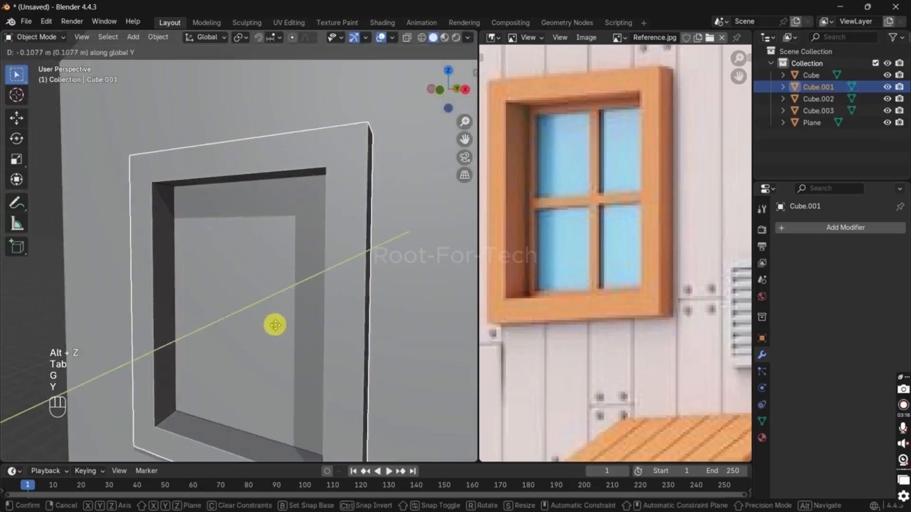
left_click(274, 325)
Step: Select all of the upper window's geometry in Edit Mode and merge its vertices by distance
key("Tab")
middle_click_drag(277, 257, 267, 350)
key("a")
key("comma")
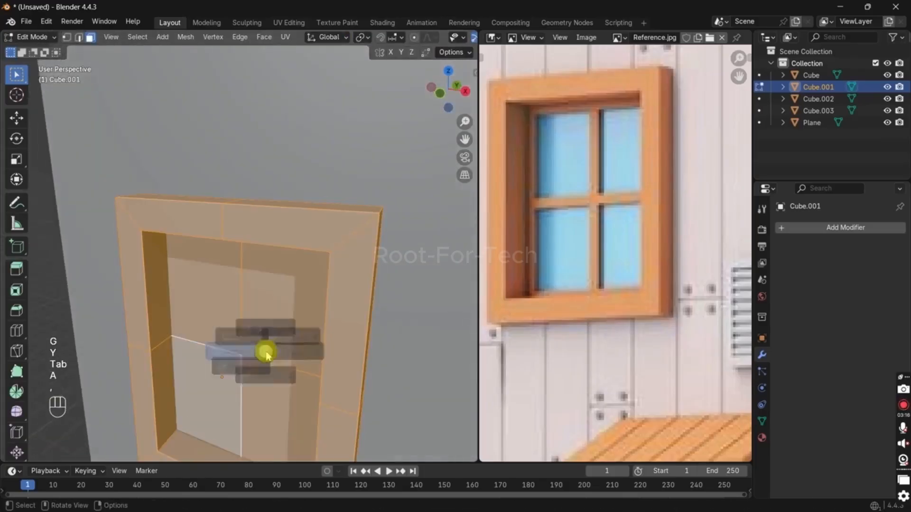
key("m")
left_click(256, 350)
Step: Inset the four panes individually by about 0.06 m and extrude them about 0.08 m to form the crossbars
key("3")
left_click(224, 383)
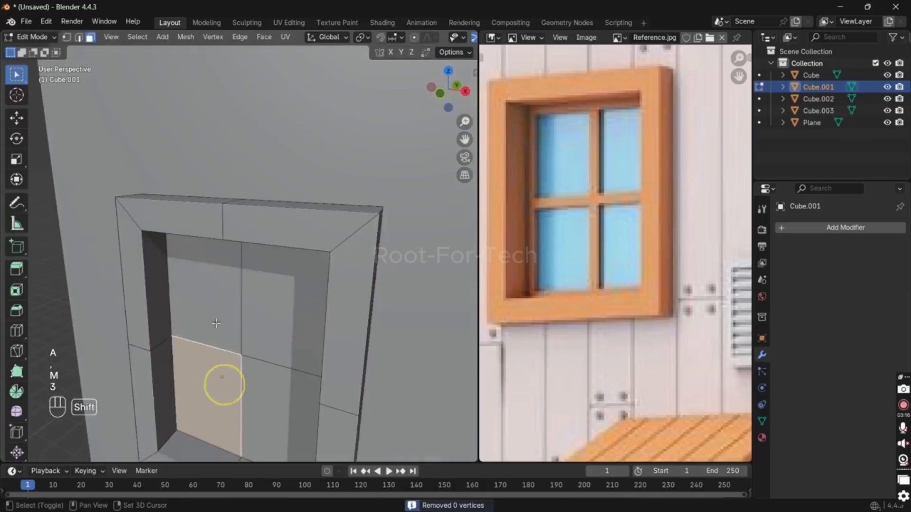
left_click(213, 299, "shift")
left_click(273, 376, "shift")
left_click(280, 330, "shift")
key("i")
key("i")
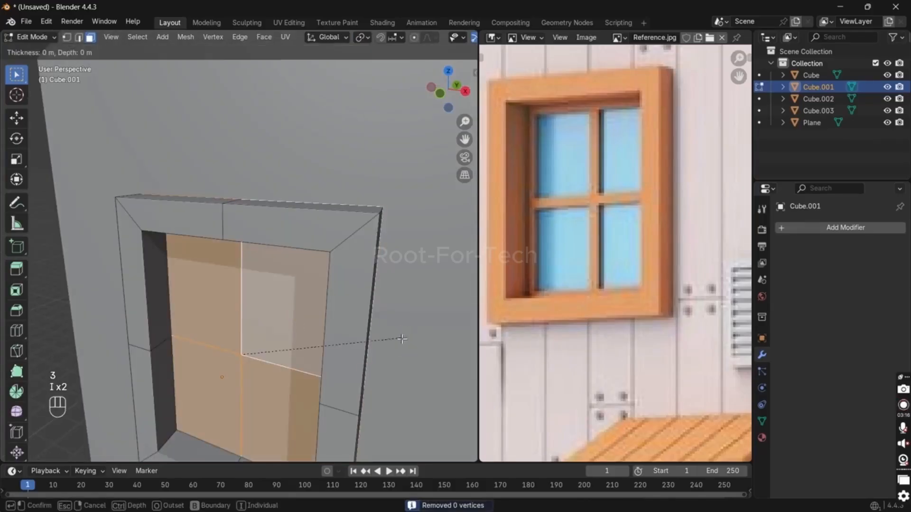
key("i")
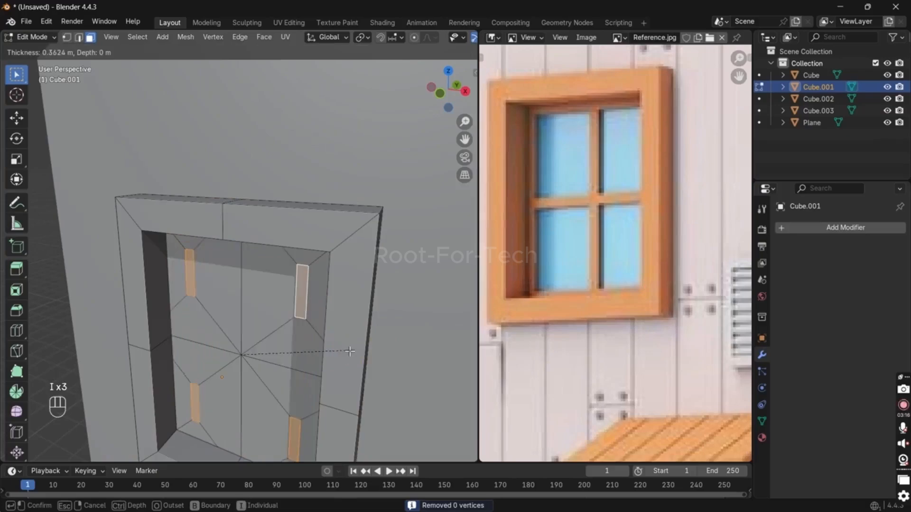
left_click(396, 341)
key("e")
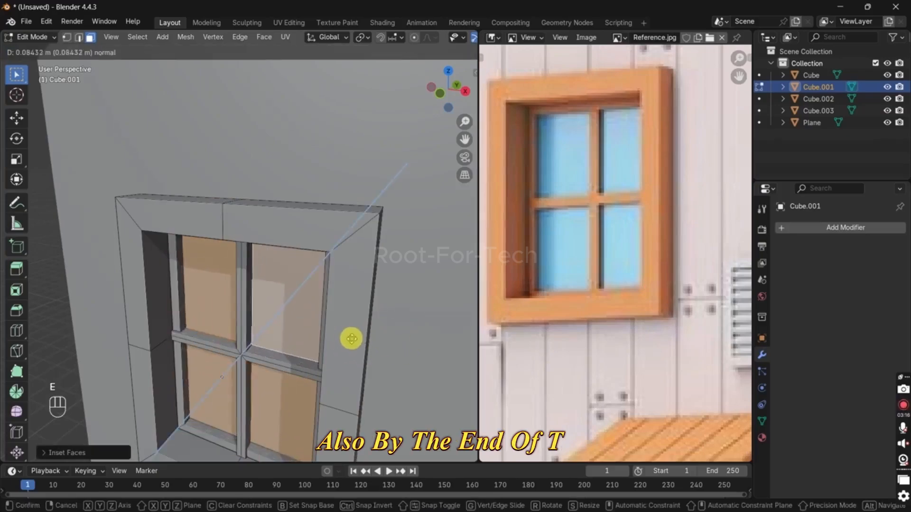
left_click(352, 340)
key("Tab")
Step: Scale the upper window along Y to adjust its depth against the tower wall
scroll(270, 286, "down", 6)
left_click(158, 274)
middle_click_drag(255, 286, 225, 302)
left_click(175, 263)
scroll(180, 291, "up", 4)
key("s")
key("y")
left_click(203, 301)
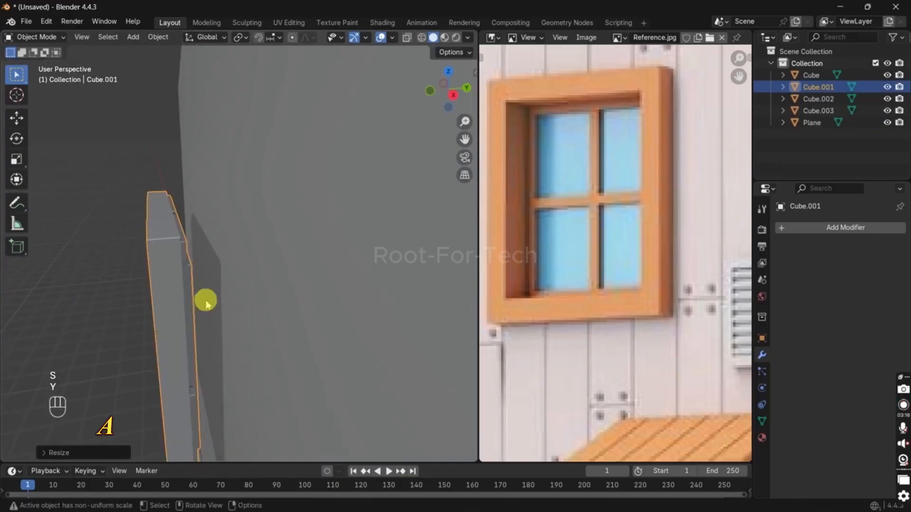
key("s")
key("y")
key("t")
left_click(235, 300)
Step: Move all of the upper window's geometry about 0.12 m along Y toward the wall in Edit Mode
middle_click_drag(215, 297, 205, 288)
key("Tab")
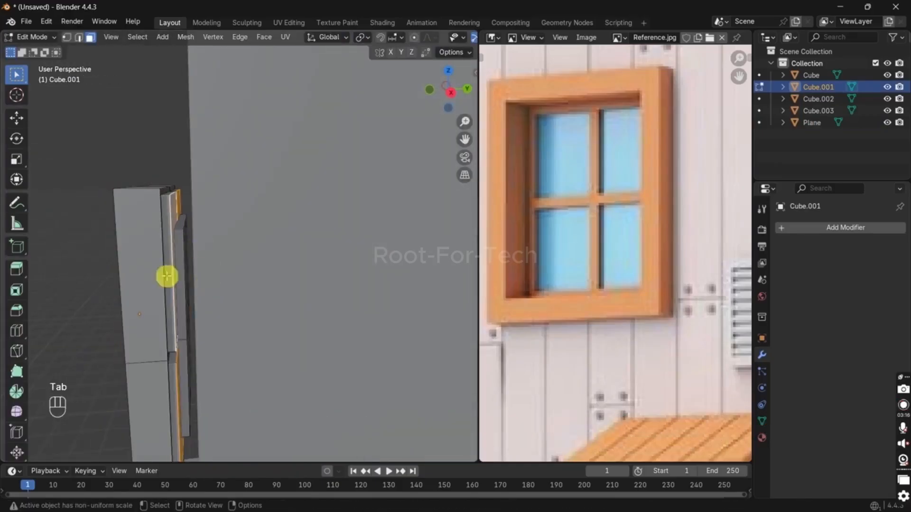
middle_click_drag(185, 259, 263, 272)
key("a")
key("g")
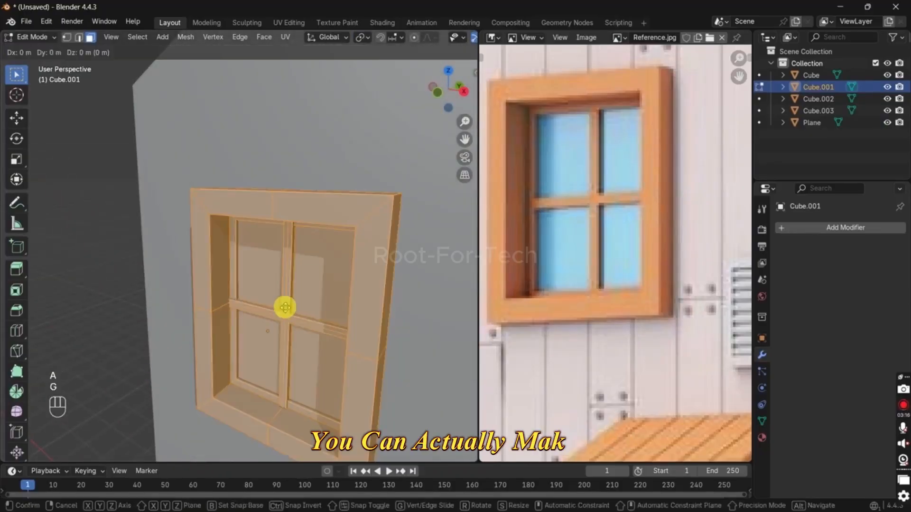
key("y")
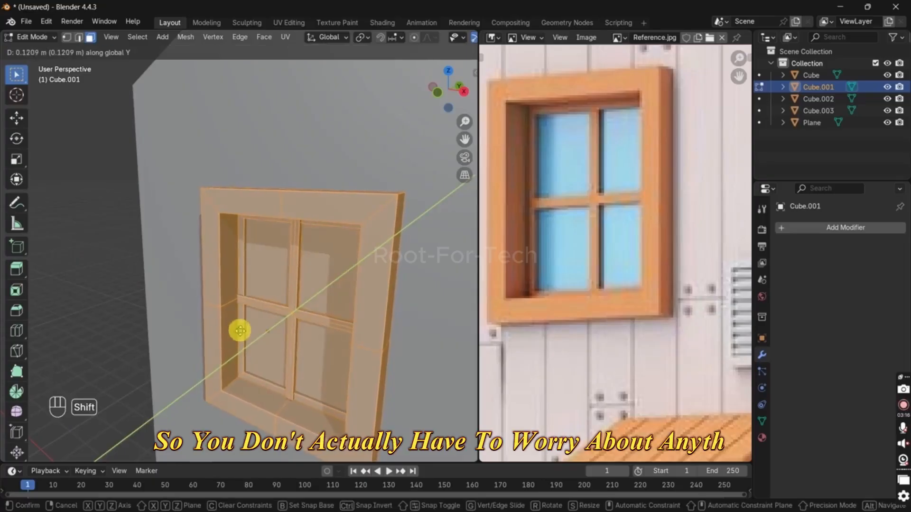
left_click(240, 330)
key("Tab")
Step: Isolate the upper window in local view in Edit Mode with its back side exposed
middle_click_drag(309, 291, 194, 311)
scroll(204, 266, "up", 2)
key("Tab")
scroll(221, 275, "up", 4)
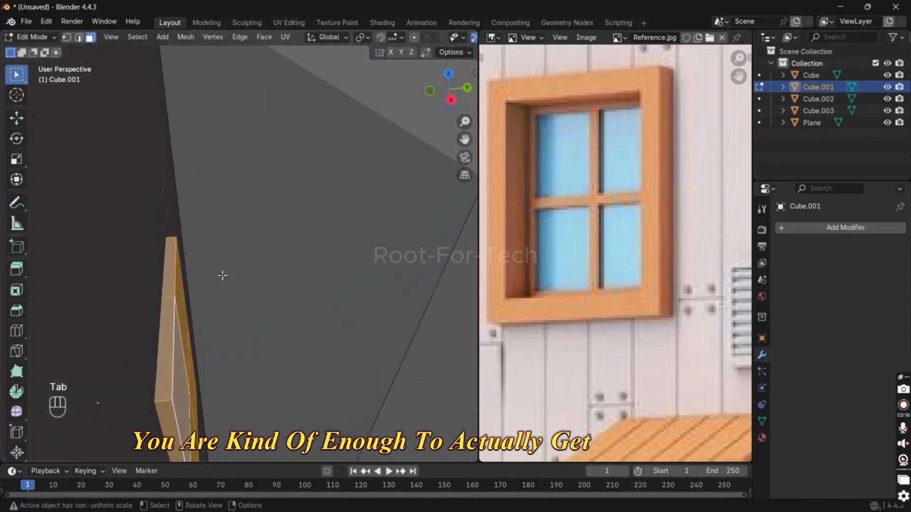
key("slash")
middle_click_drag(221, 275, 153, 266)
scroll(152, 259, "down", 3)
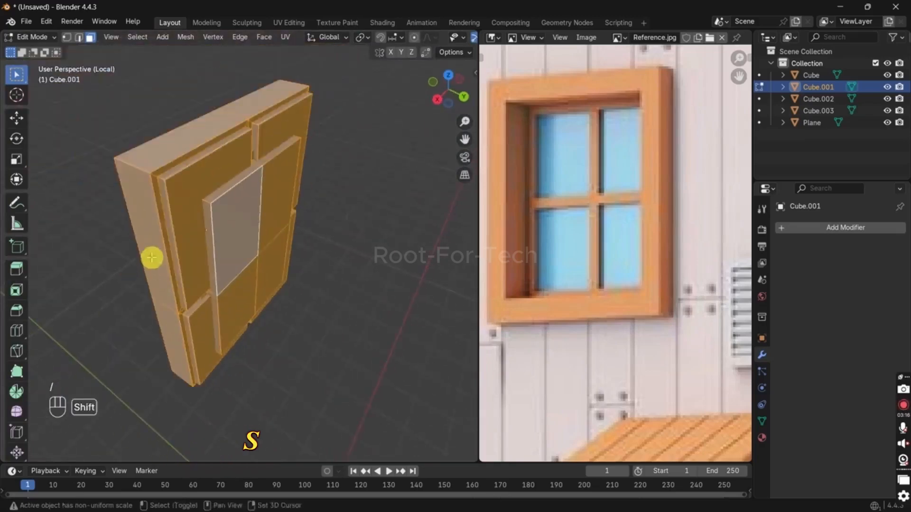
Step: Use Select Similar on the back rim faces, move them about 0.11 m along Y, and leave Edit Mode and local view
middle_click_drag(152, 214, 172, 208, "shift")
left_click(215, 243)
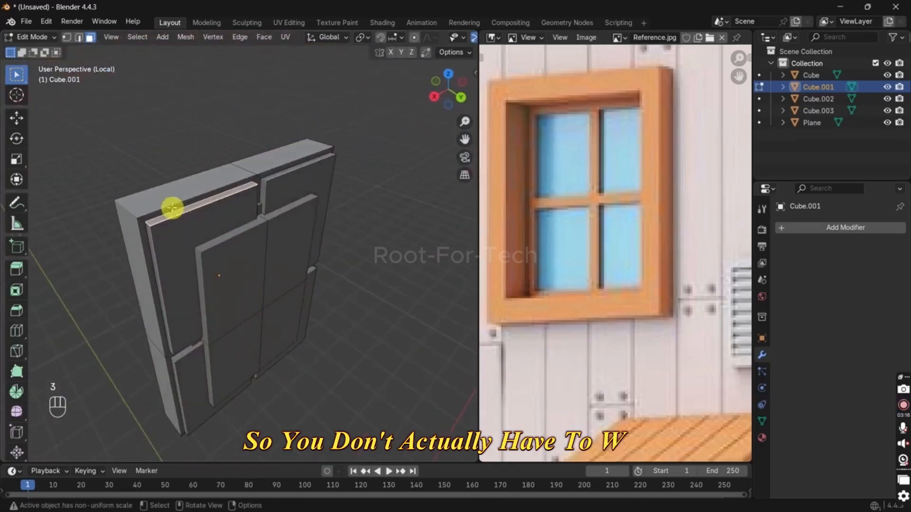
key("shift+g")
left_click(174, 210)
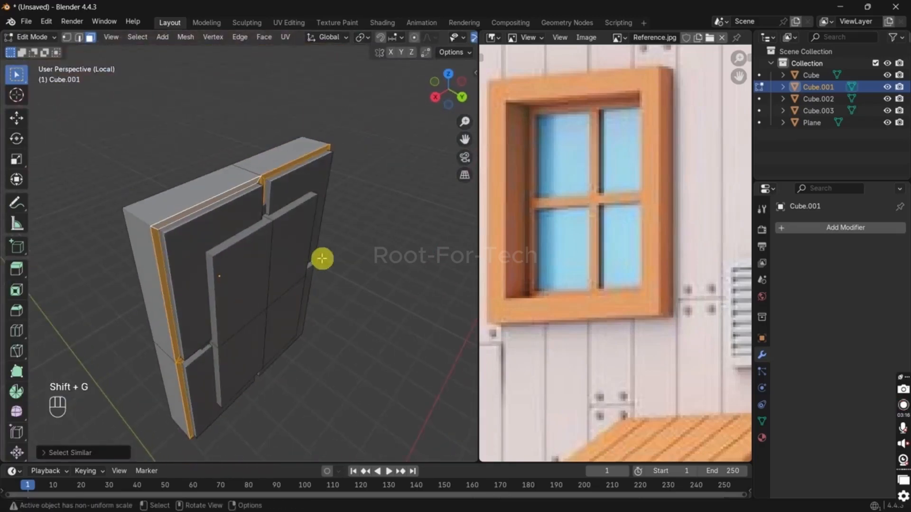
key("g")
key("y")
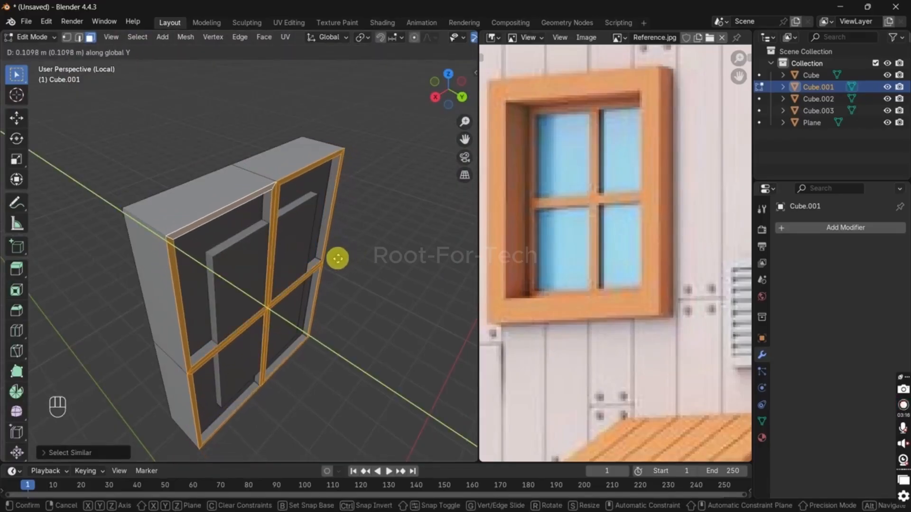
left_click(335, 258)
key("Tab")
key("KP_Divide")
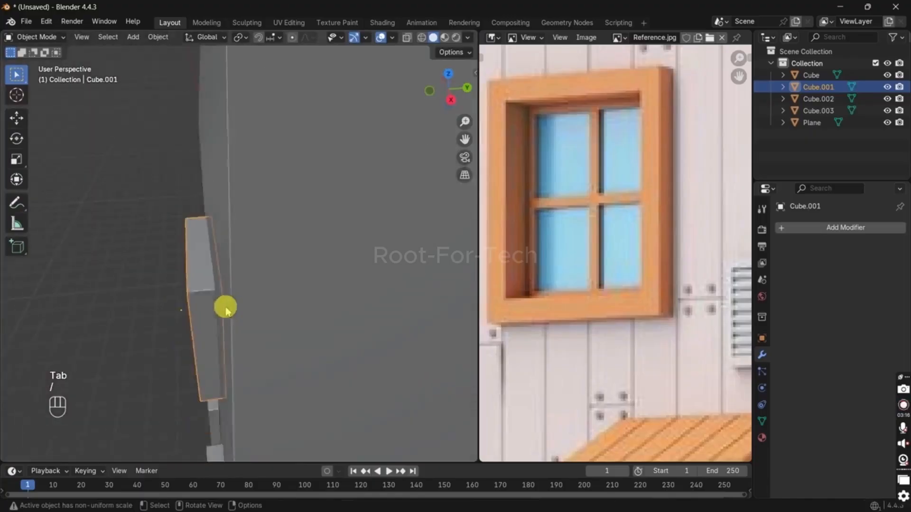
Step: Move the small vent box about 0.3 m in the negative X direction from the front view
middle_click_drag(173, 295, 322, 300)
left_click(324, 301)
key("g")
key("x")
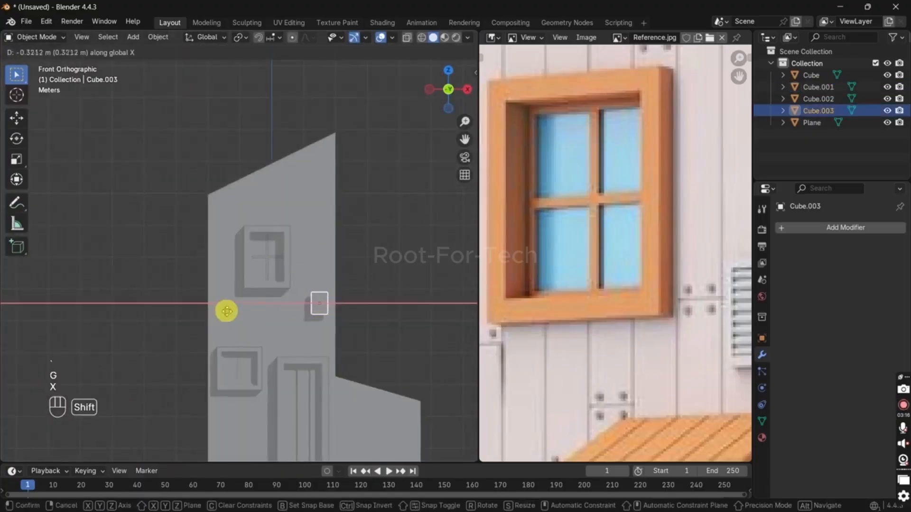
left_click(238, 307)
middle_click_drag(354, 326, 277, 242)
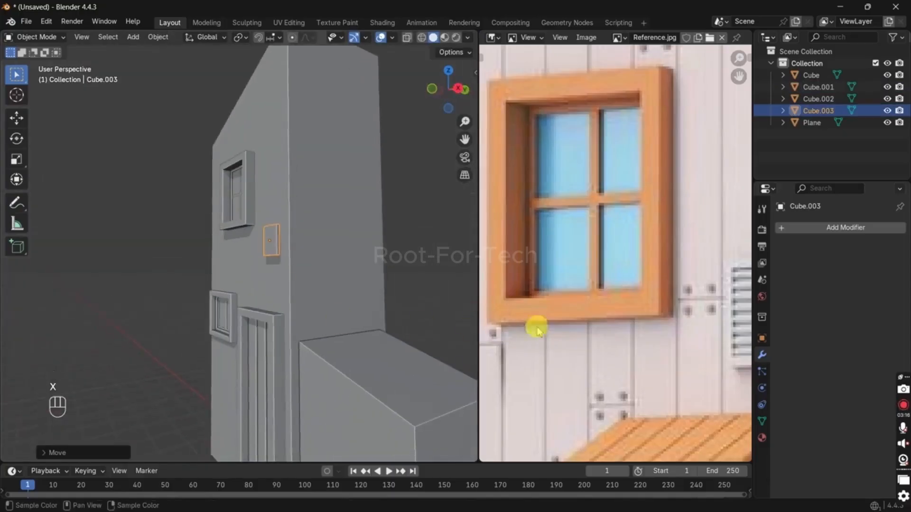
Step: Select the middle face on the top of the door frame, snap the 3D cursor to it, and leave Edit Mode
scroll(543, 327, "down", 4)
scroll(575, 398, "up", 3)
scroll(576, 398, "up", 2)
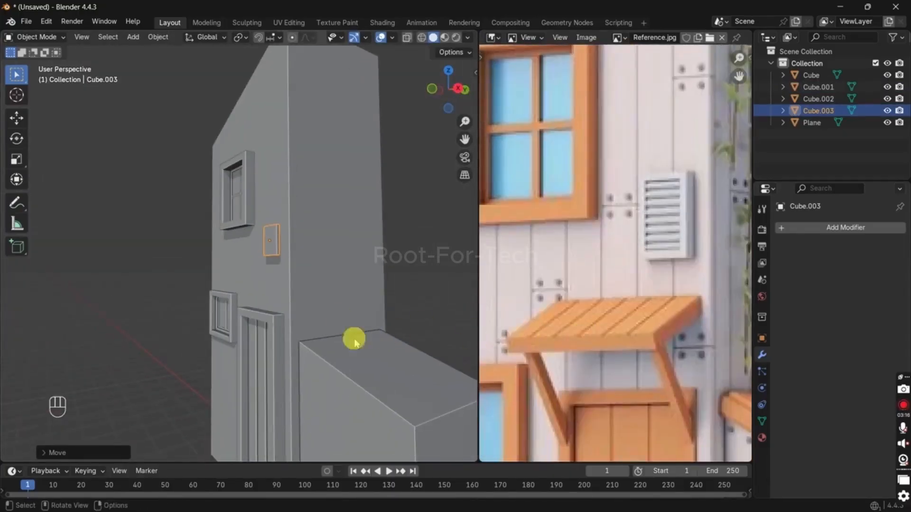
scroll(257, 324, "up", 3)
left_click(271, 360)
middle_click_drag(286, 359, 319, 326, "shift")
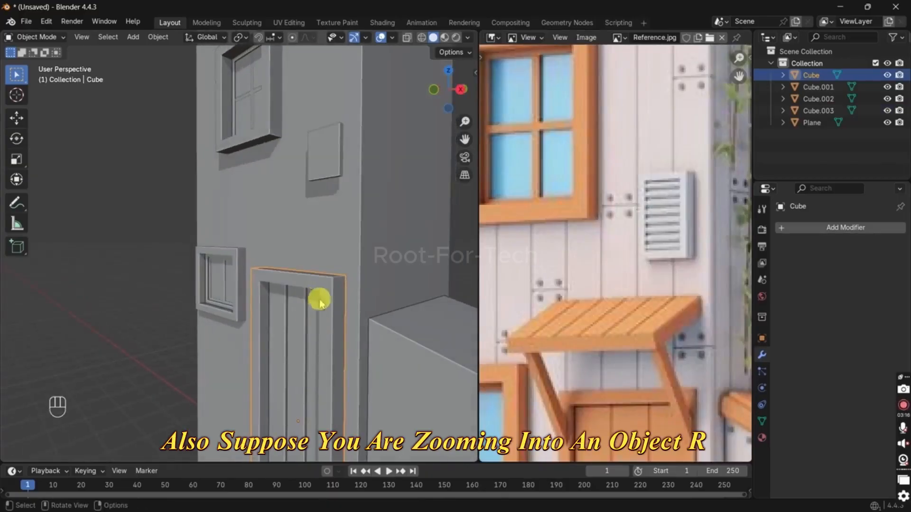
key("Tab")
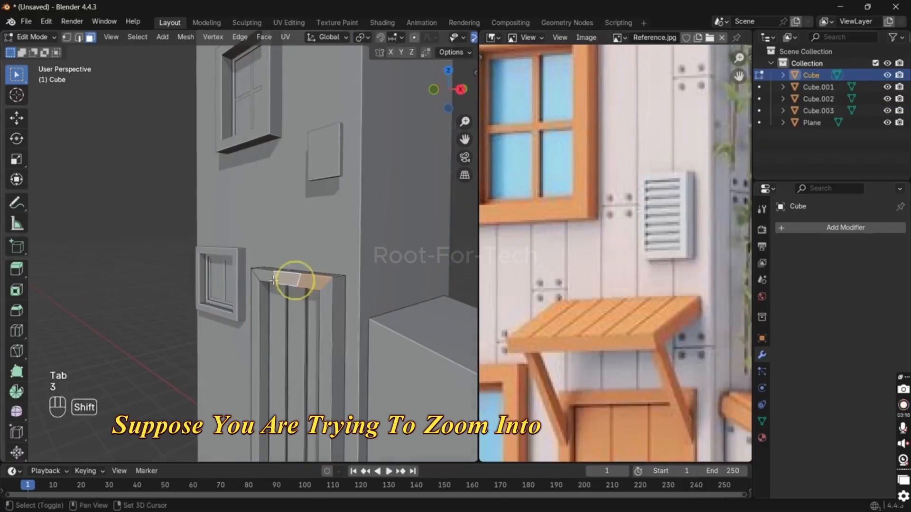
middle_click_drag(337, 291, 346, 302)
left_click(307, 293)
key("shift+s")
left_click(314, 348)
key("Tab")
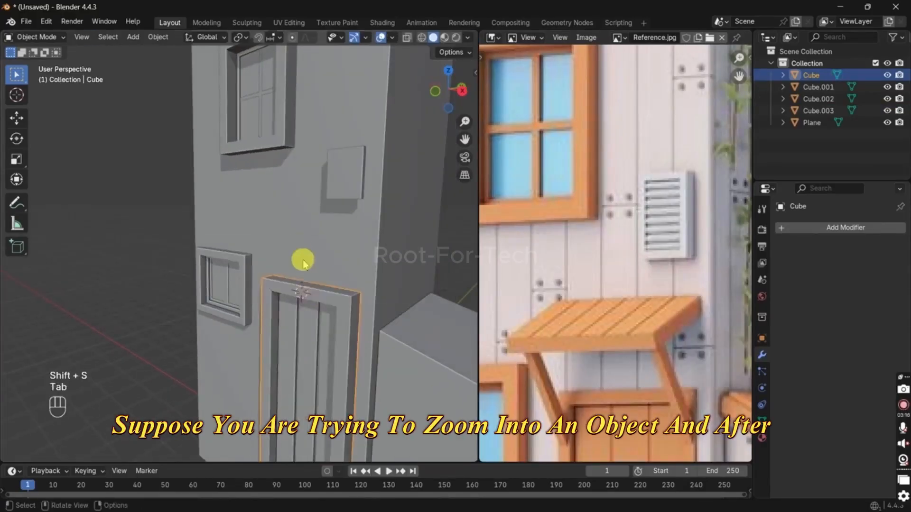
Step: Add a plane at the 3D cursor and raise it about 0.55 m along Z above the door
key("shift+a")
mouse_move(306, 274)
left_click(360, 272)
key("g")
key("z")
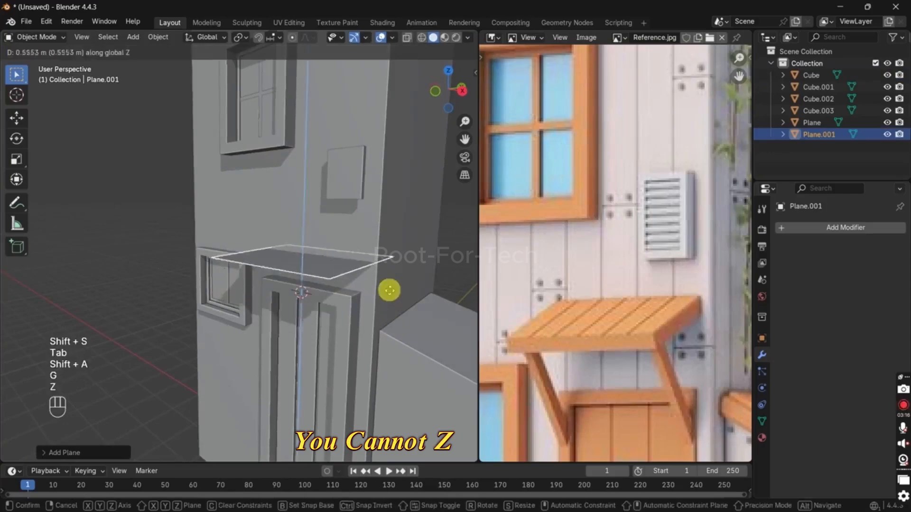
left_click(390, 289)
Step: Rotate the plane about X into an awning slope and raise it slightly along Z
key("r")
key("x")
left_click(407, 256)
key("g")
key("z")
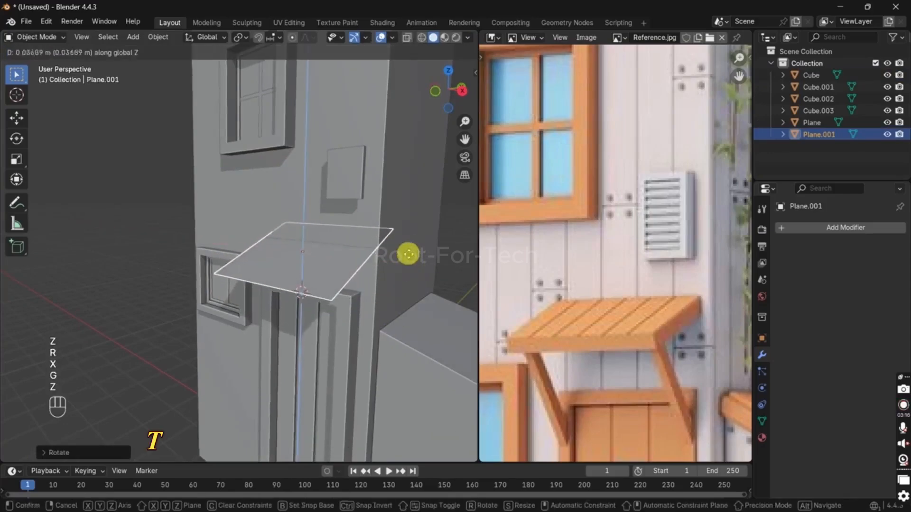
left_click(386, 244)
Step: Scale the sloped plane down uniformly to about 0.82 from the front view
key("KP_1")
key("s")
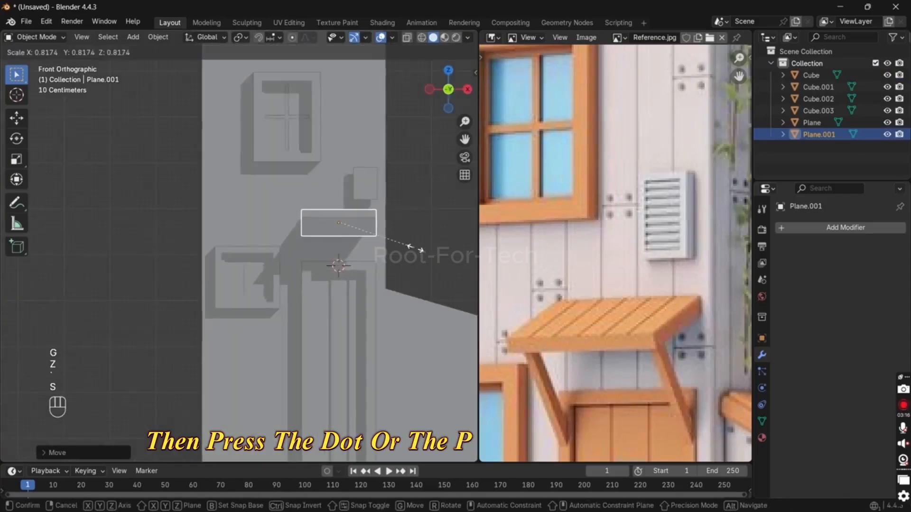
left_click(417, 248)
Step: In Edit Mode, slide the awning plane's rear edge forward to meet the wall, using X-ray to reach it
middle_click_drag(417, 248, 317, 273)
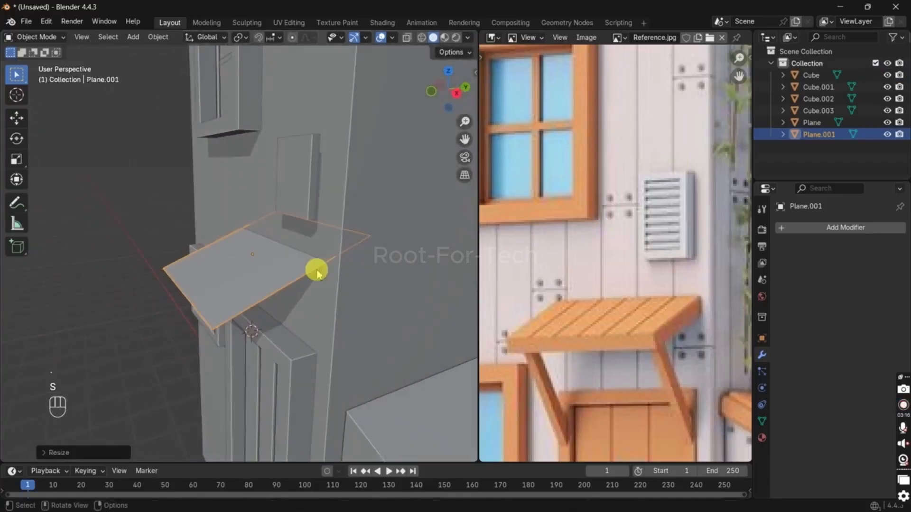
key("Tab")
key("alt+z")
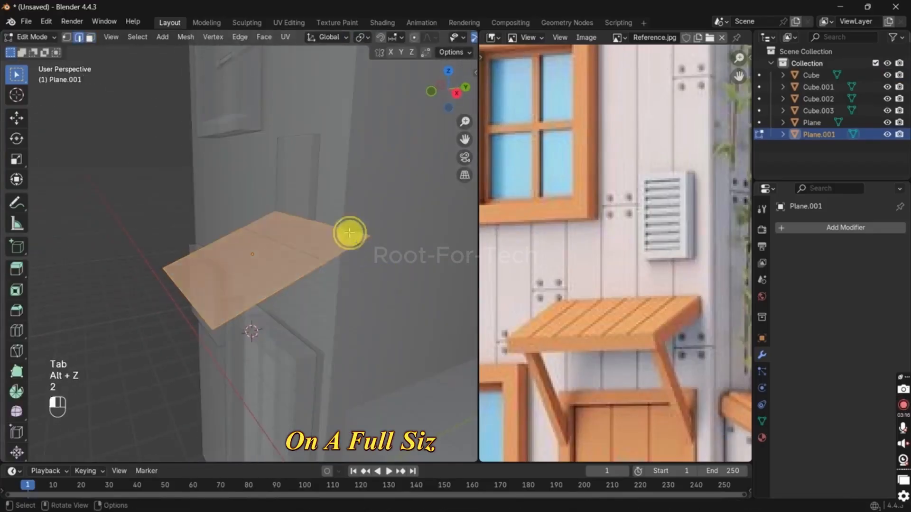
left_click(349, 232)
key("g")
key("g")
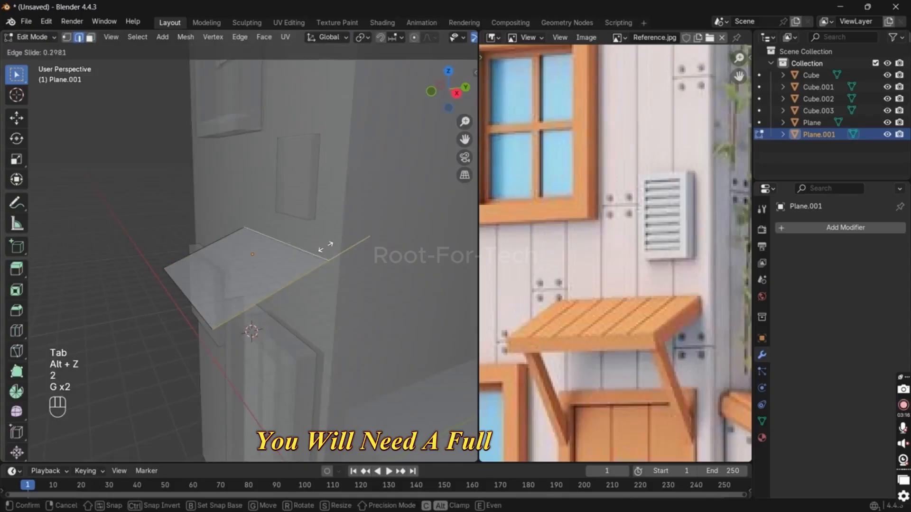
left_click(325, 309)
Step: Turn off X-ray and extrude the whole awning plane about 0.19 m downward to give it thickness
key("alt+z")
key("a")
key("e")
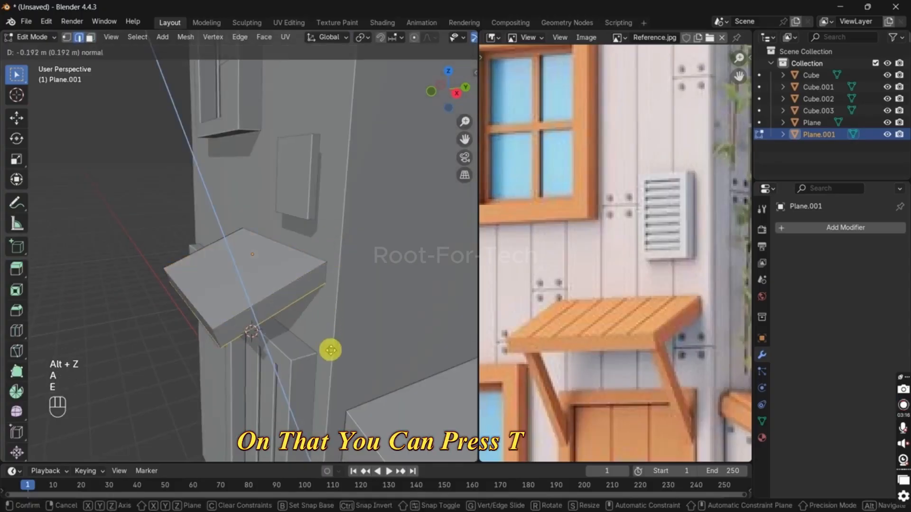
left_click(332, 347)
Step: Add two loop cuts across the awning's slope and slide the second one toward the front edge
middle_click_drag(331, 346, 285, 288)
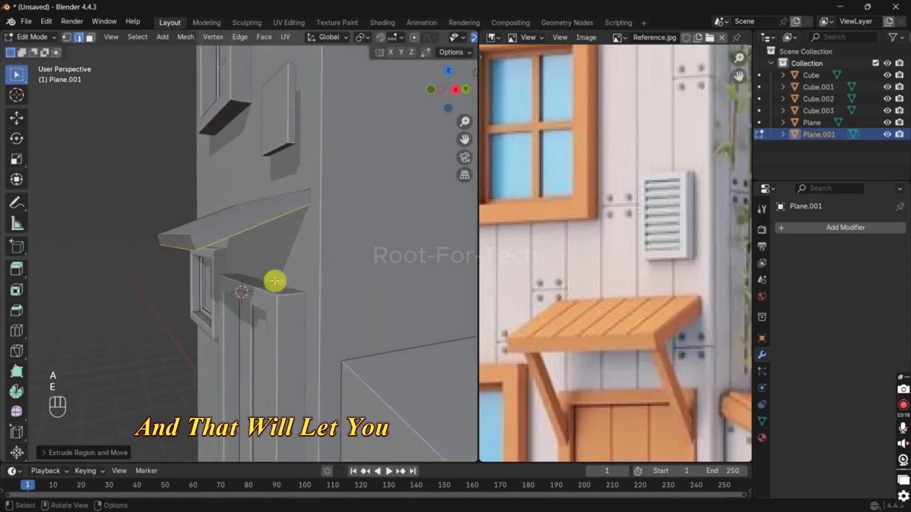
key("ctrl+r")
left_click(239, 227)
left_click(239, 227)
middle_click_drag(238, 227, 228, 270)
key("ctrl+r")
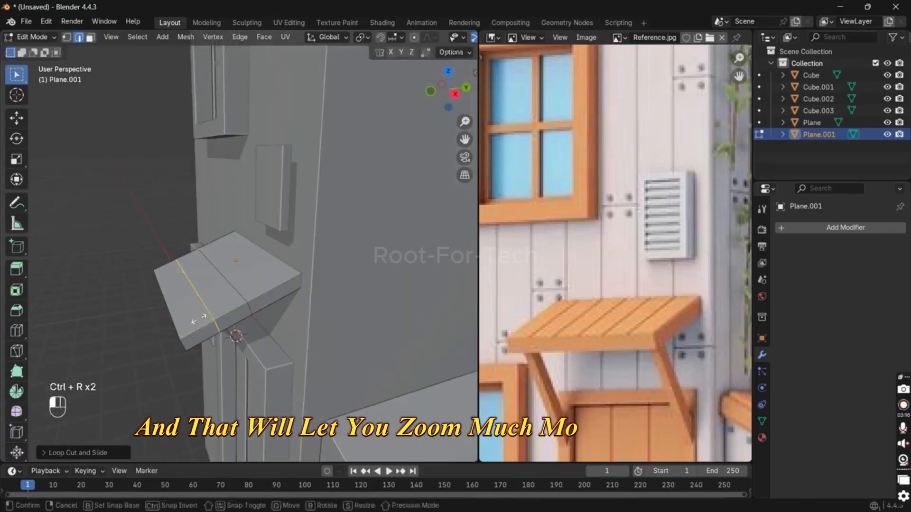
key("g")
key("g")
left_click(195, 333)
Step: Add a centred loop cut running down the awning's slope and bevel it by about 0.76 m
key("ctrl+r")
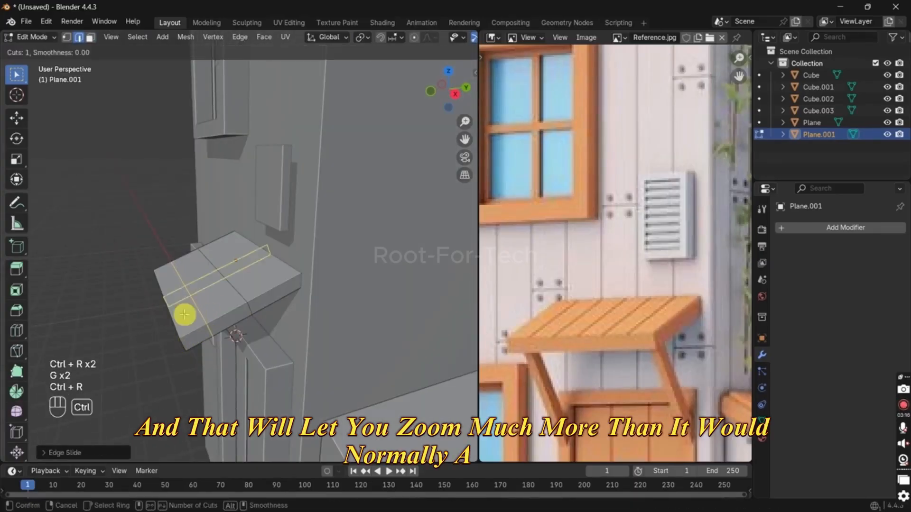
left_click(185, 314)
left_click(184, 314)
middle_click_drag(184, 314, 250, 321)
key("ctrl+b")
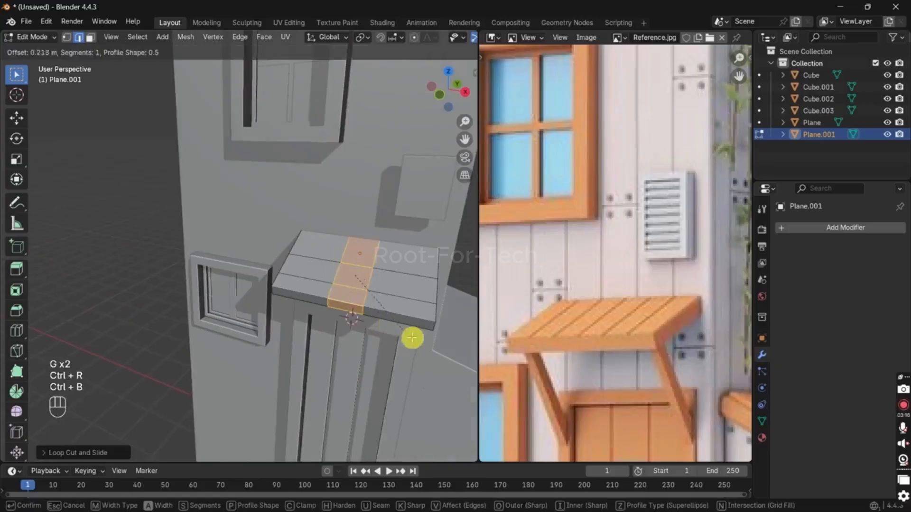
left_click(420, 371)
Step: Select the two outer faces on the awning's underside and extrude them about 1.5 m as support legs
middle_click_drag(420, 371, 305, 204)
left_click(267, 128)
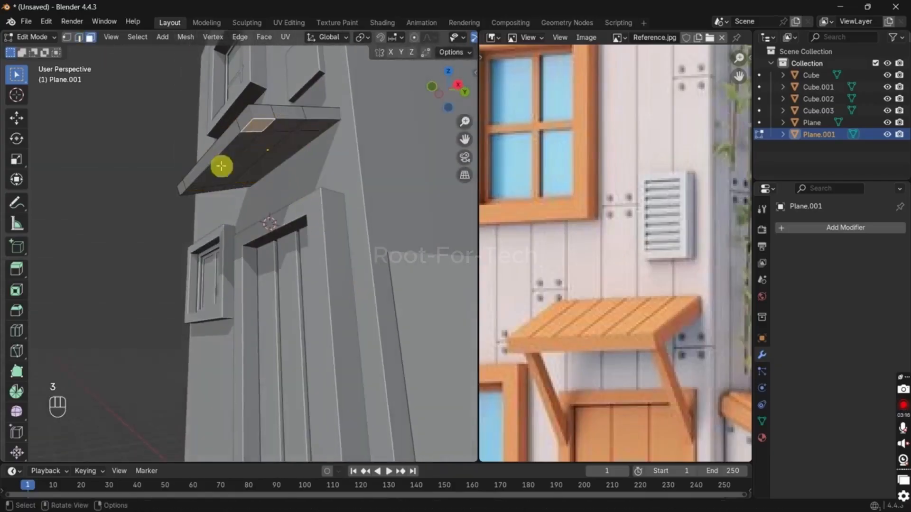
key("e")
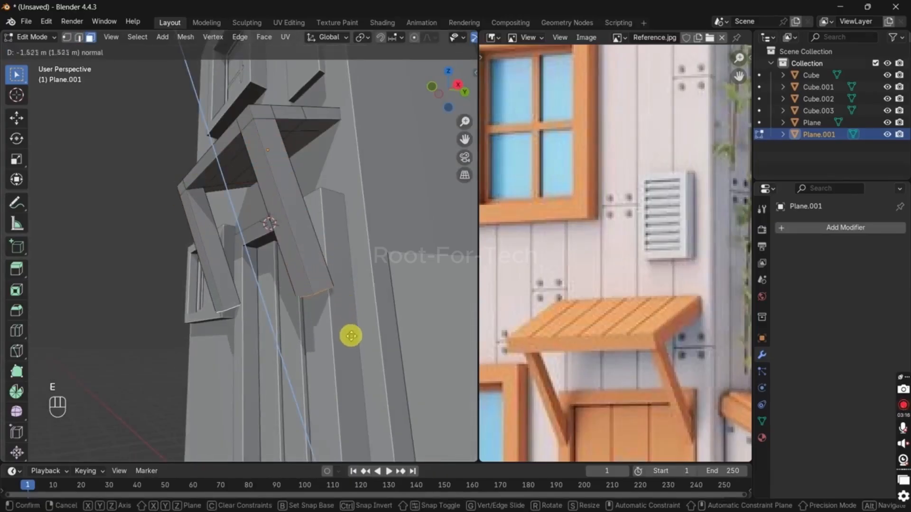
left_click(340, 321)
Step: Leave Edit Mode and delete the whole awning object
middle_click_drag(340, 320, 305, 244)
key("Tab")
key("x")
left_click(378, 235)
Step: Add a centred horizontal loop cut to each side jamb of the door frame in Edit Mode
key("grave")
left_click(350, 261)
key("Tab")
key("ctrl+r")
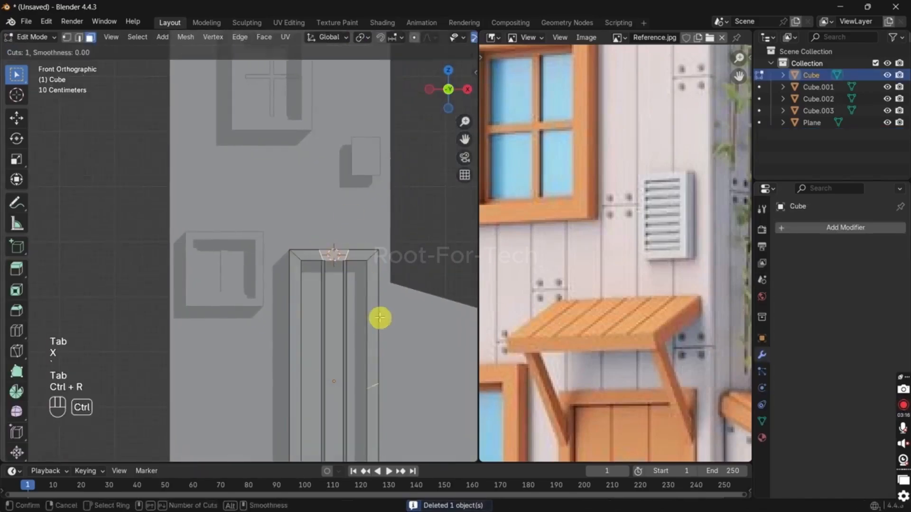
left_click(378, 318)
right_click(380, 318)
key("ctrl+r")
left_click(300, 314)
right_click(298, 315)
Step: Duplicate the upper front faces of both door jambs in place, separate them into a new object, and leave Edit Mode
key("3")
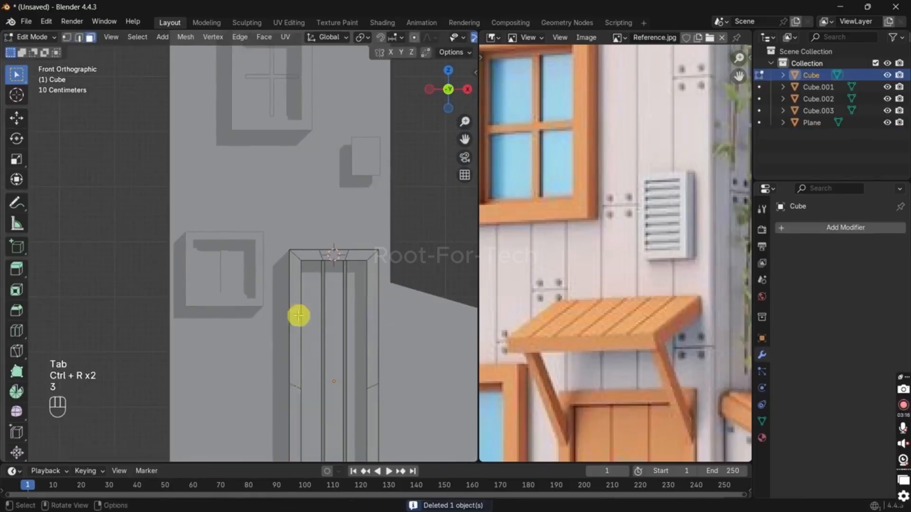
left_click(372, 308, "shift")
key("shift+d")
right_click(373, 308)
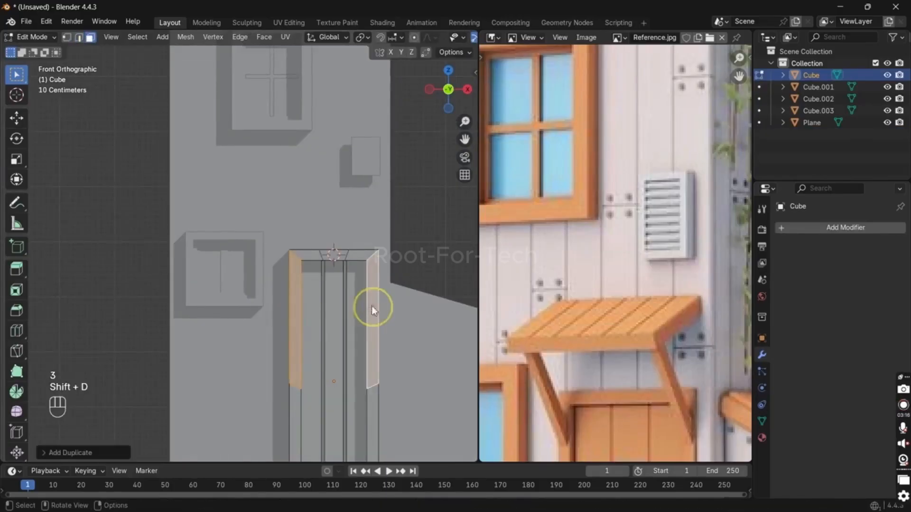
key("p")
left_click(372, 309)
key("Tab")
Step: Edit the separated jamb strips with X-ray on and flatten their upper vertices by scaling them to 0 along Z
left_click(374, 281)
middle_click_drag(375, 281, 321, 272)
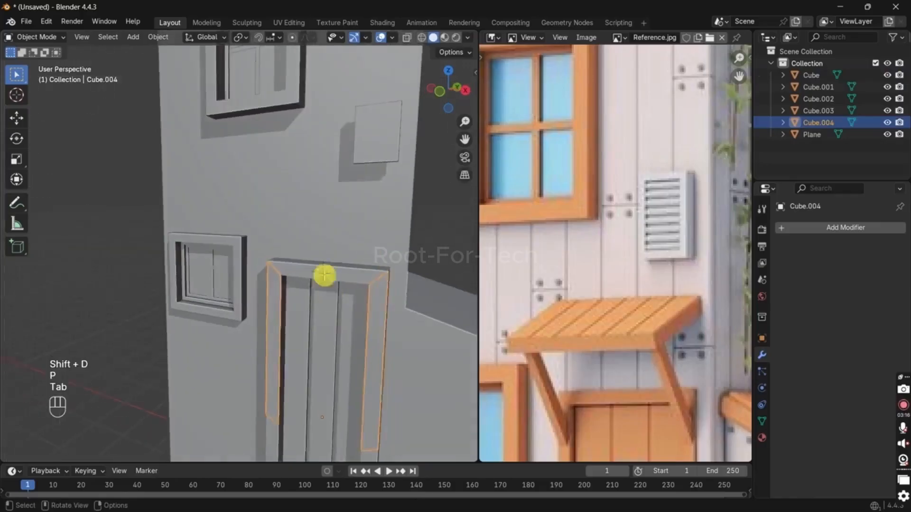
key("Tab")
key("alt+z")
left_click_drag(397, 305, 178, 152)
key("s")
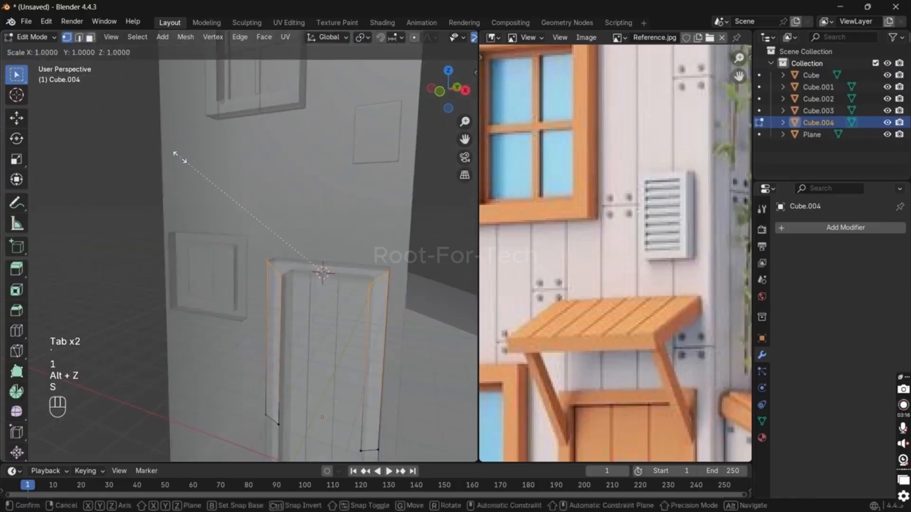
key("z")
key("0")
key("Return")
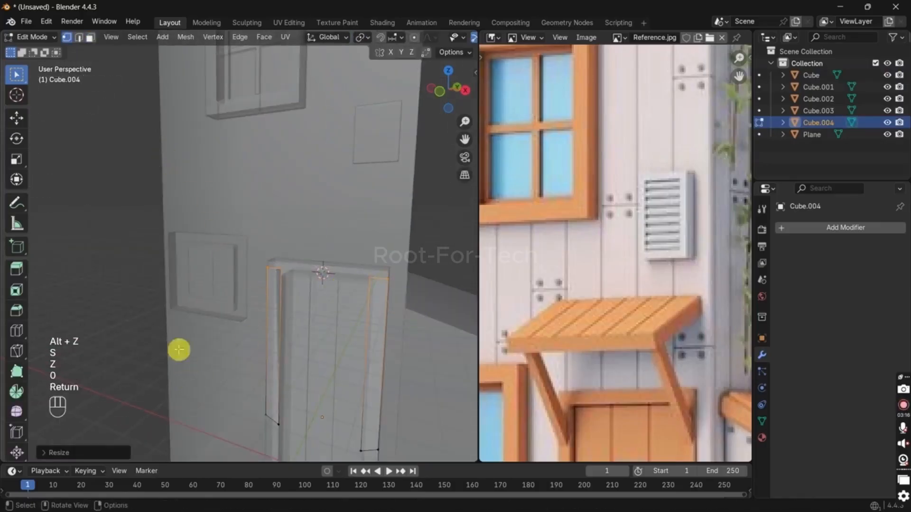
Step: Select the lower vertices of the jamb strips and flatten them by scaling to 0 along Z
left_click_drag(179, 350, 408, 458)
key("s")
key("z")
key("Return")
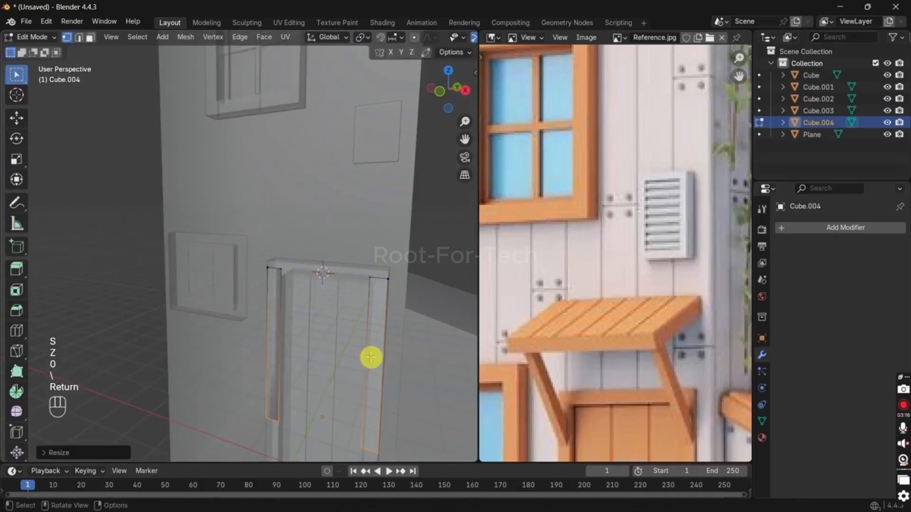
Step: Turn off X-ray, raise the strips' lower vertices along Z, and lower their upper vertices about 0.34 m
key("alt+z")
key("g")
key("z")
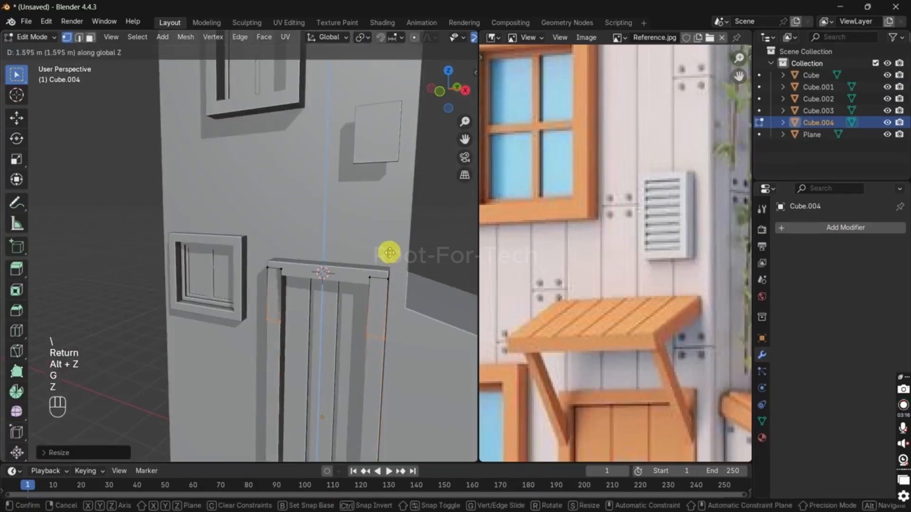
left_click(389, 273)
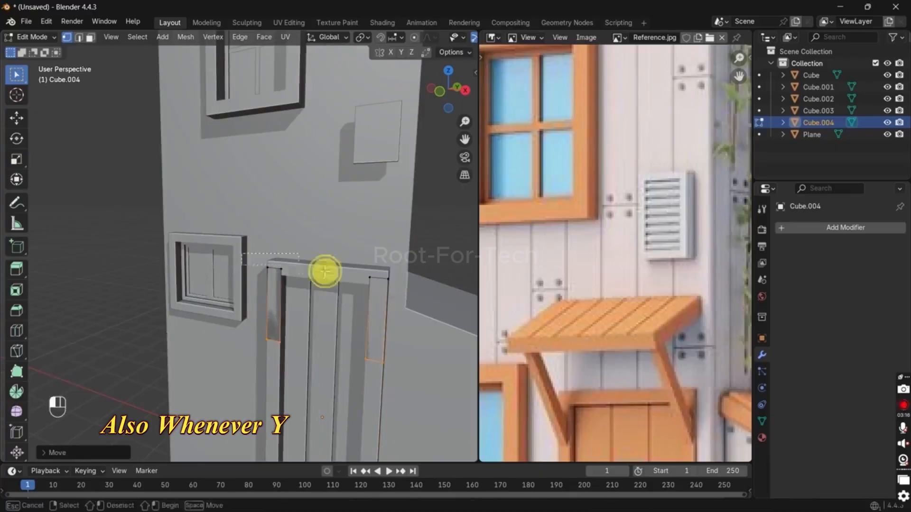
key("g")
key("z")
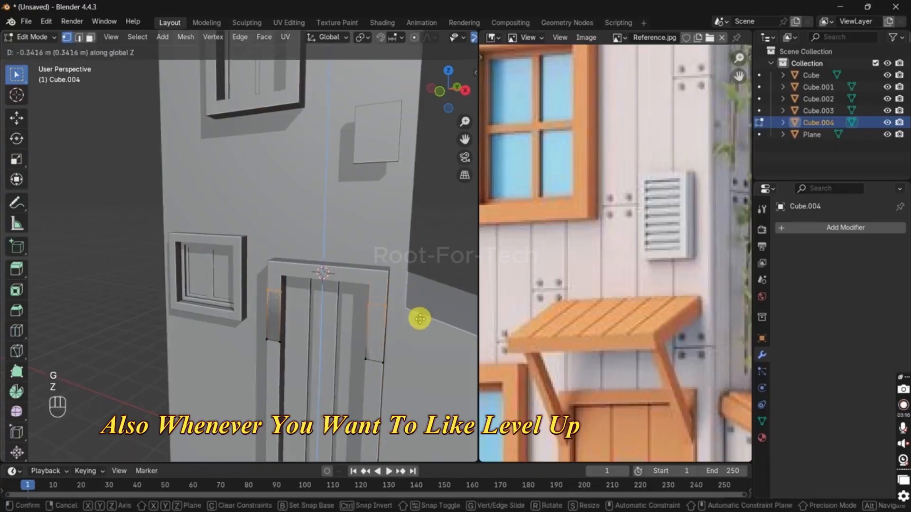
left_click(420, 319)
Step: Select the lower vertices of both jamb strips and adjust their height along Z
middle_click_drag(420, 319, 379, 350)
left_click_drag(222, 334, 399, 382)
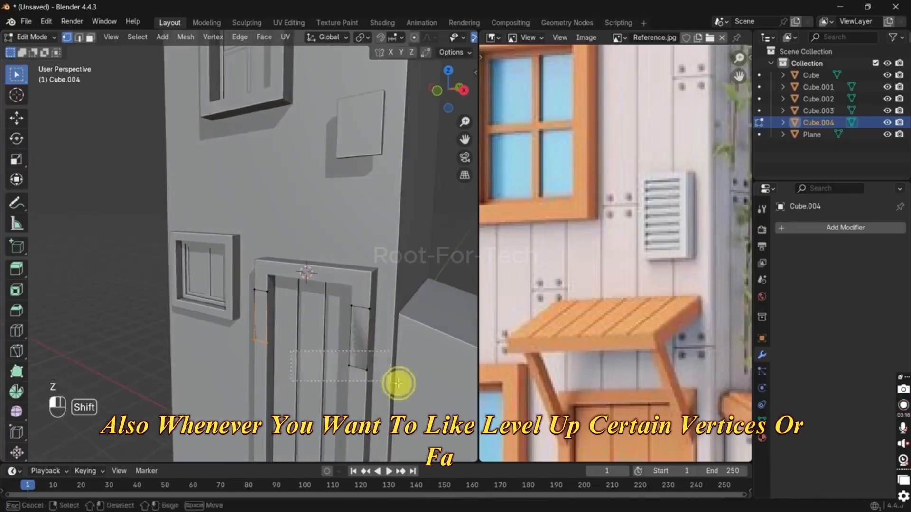
key("g")
key("z")
left_click(375, 346)
Step: Select all of the strip geometry and extrude it outward from the door frame to form support brackets
key("a")
middle_click_drag(392, 339, 371, 336)
key("e")
left_click(355, 340)
Step: Raise the extruded bracket ends about 1 m along Z and move them farther out from the wall along Y
key("g")
key("z")
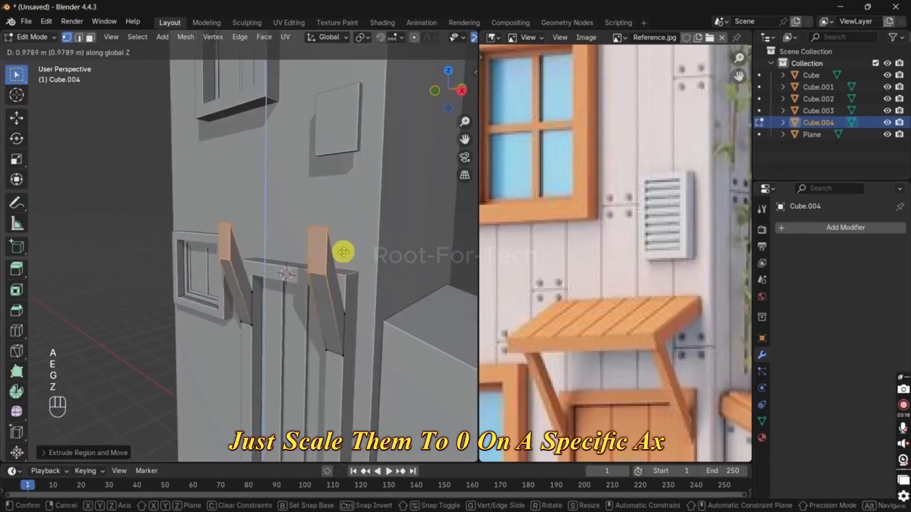
left_click(345, 238)
key("g")
key("y")
left_click(321, 251)
Step: Rotate the outer end faces of both brackets about X until they face upward
middle_click_drag(377, 256, 374, 273)
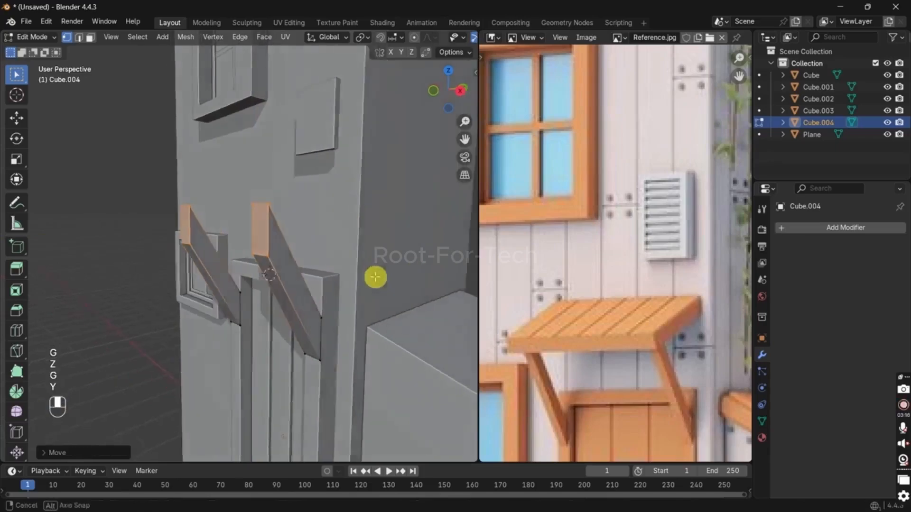
key("r")
key("x")
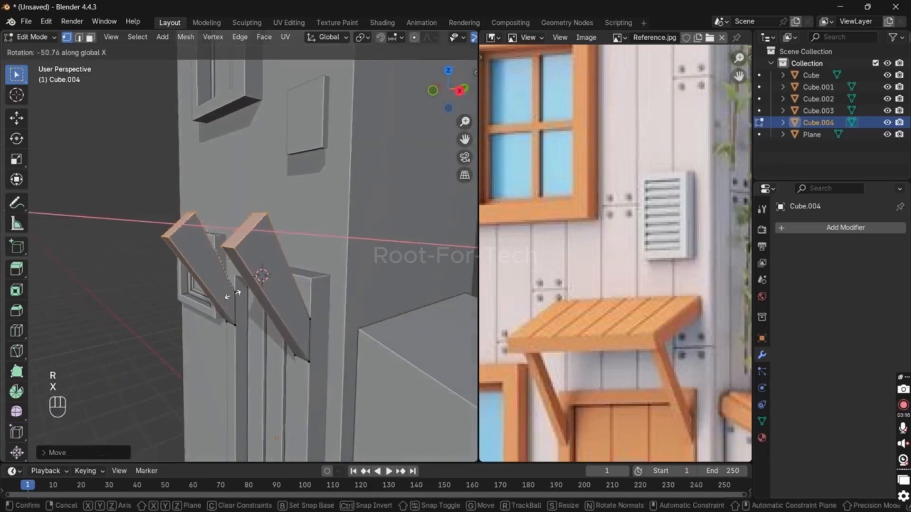
left_click(163, 265)
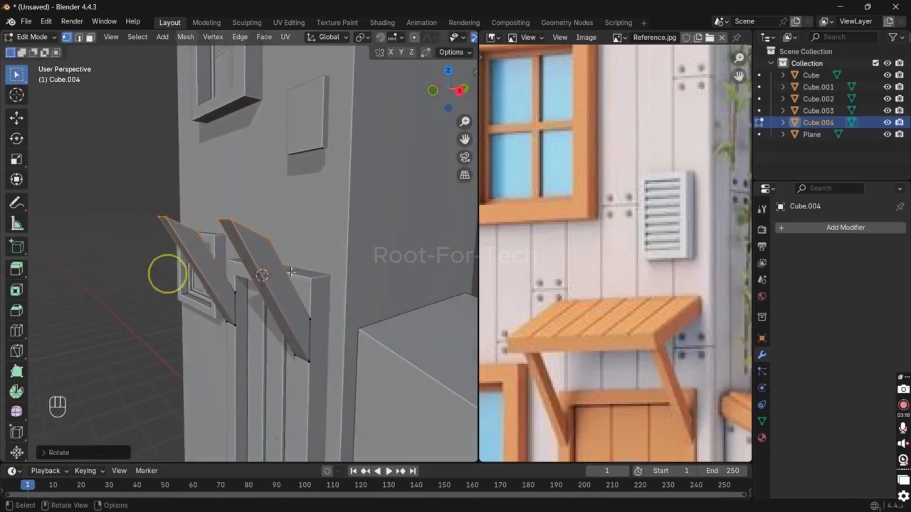
Step: Scale the outer end faces of both awning brackets down uniformly to about 0.53
middle_click_drag(162, 264, 269, 271)
middle_click_drag(351, 292, 354, 323)
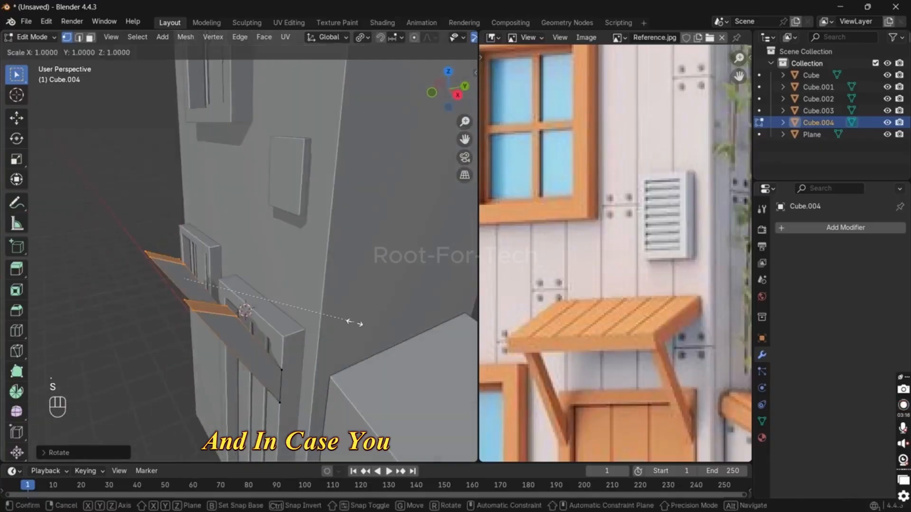
key("s")
key("y")
key("y")
key("x")
key("x")
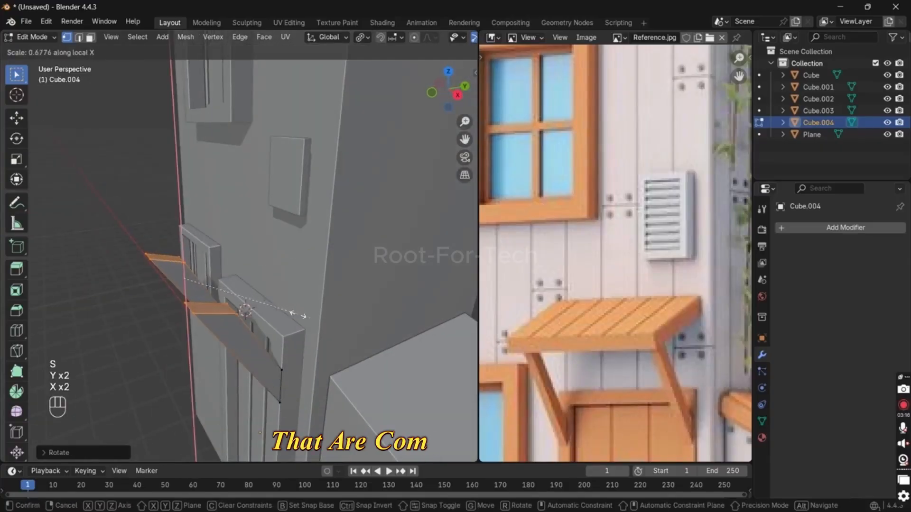
key("z")
key("z")
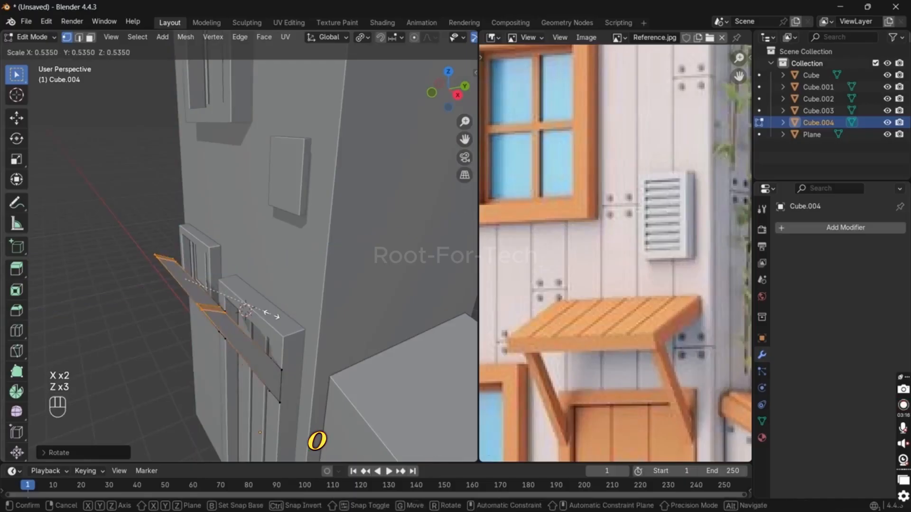
left_click(264, 314)
Step: Scale the bracket end faces along Y to about 0.77 and rotate them about X to tilt them away from the wall
key("s")
key("y")
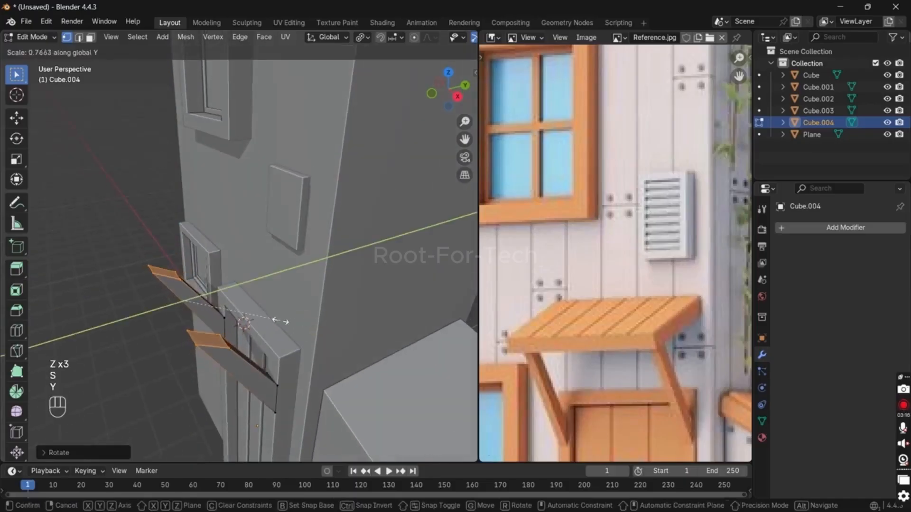
left_click(273, 321)
middle_click_drag(272, 321, 266, 290)
key("r")
key("x")
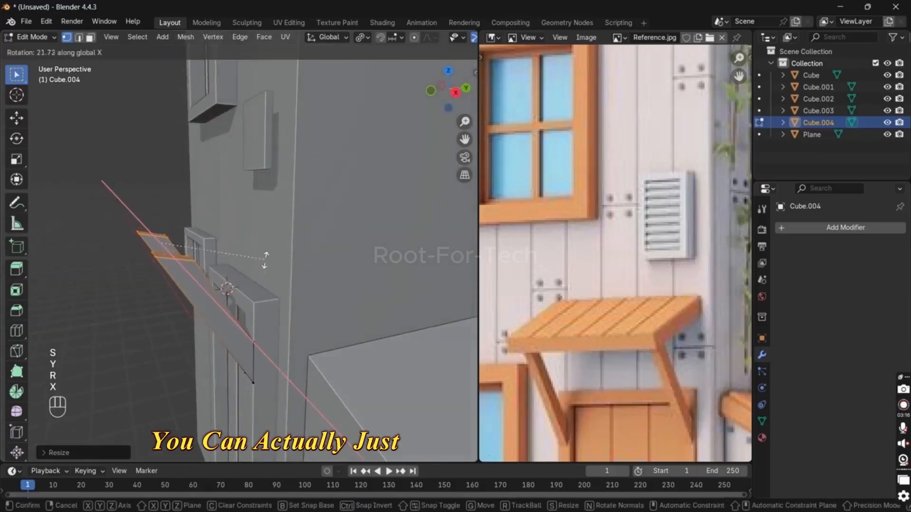
left_click(200, 209)
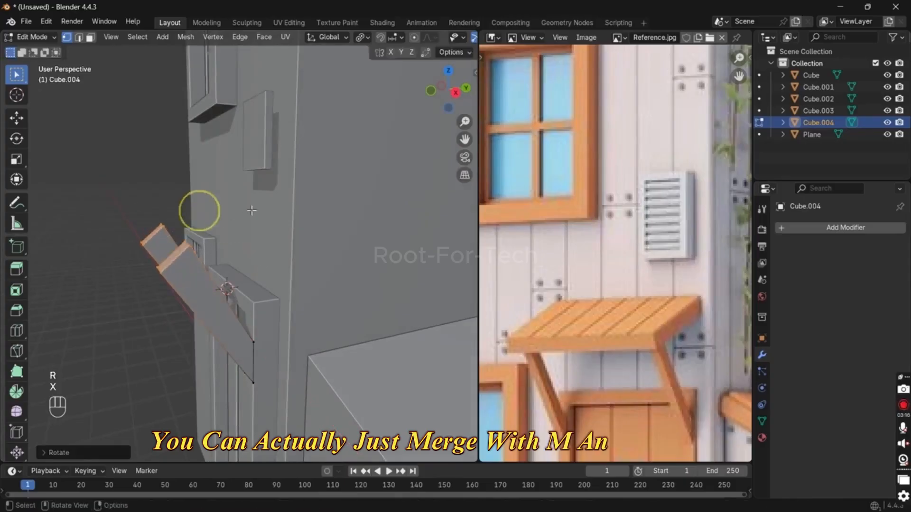
Step: Uniformly resize the tilted end faces of both brackets to adjust the thickness of the outer ends
key("s")
left_click(236, 216)
mouse_move(292, 259)
middle_mouse_down()
mouse_move(301, 252)
mouse_move(285, 254)
middle_mouse_up()
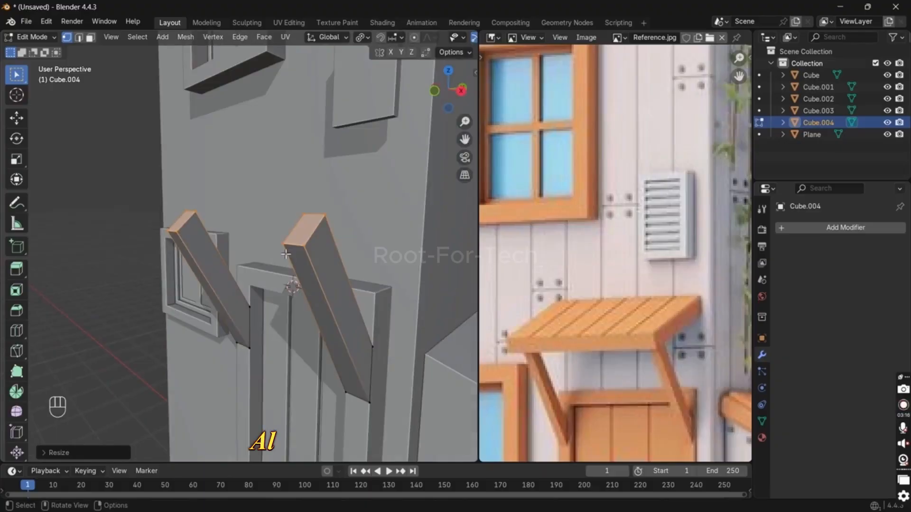
Step: Fill a face between the two bracket tops and extrude the connected top faces outward by about 0.1 m
middle_click_drag(351, 239, 363, 246)
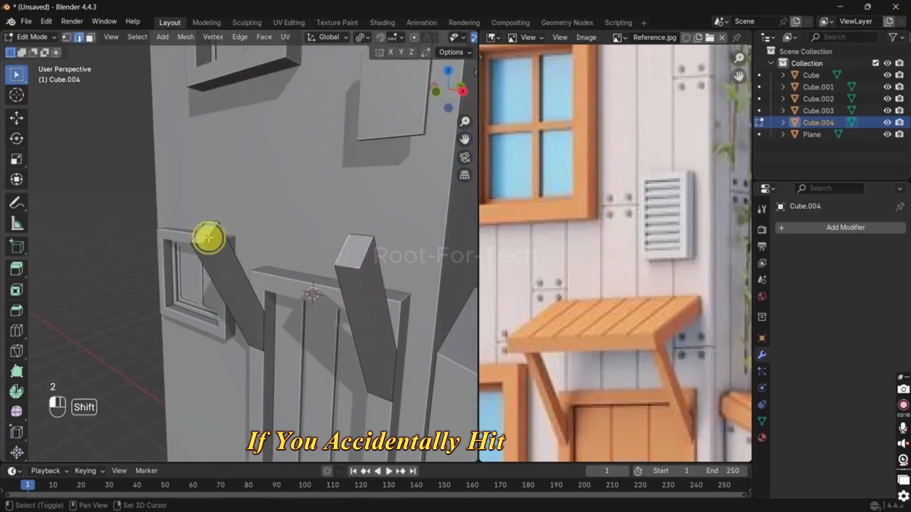
key("f")
left_click(203, 231)
left_click(285, 232, "shift")
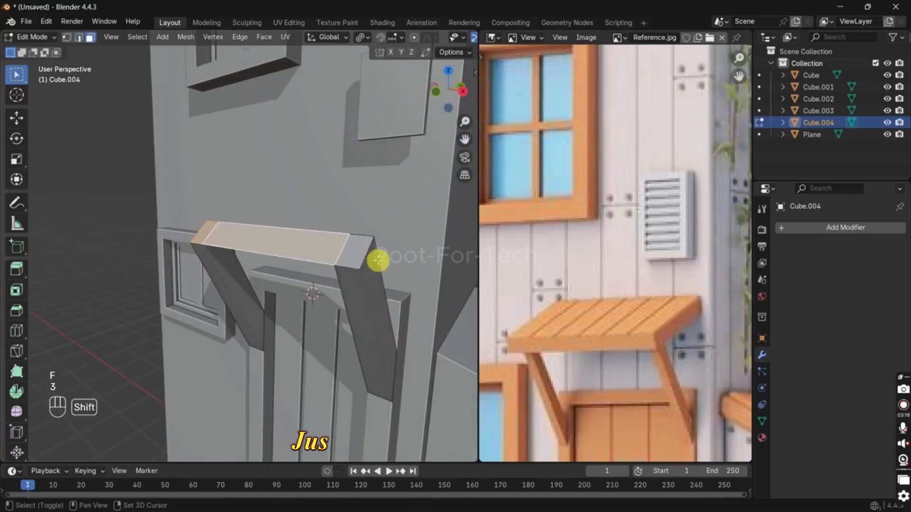
left_click(378, 261, "shift")
key("ctrl+z")
key("e")
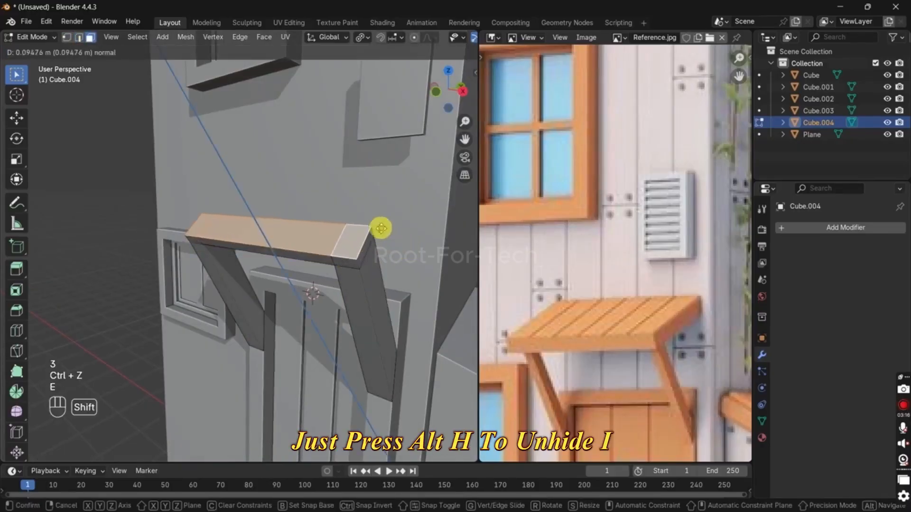
left_click(373, 218)
Step: Move the extruded front faces of the awning about 0.03 m along Y toward the wall
middle_click_drag(368, 212, 128, 269)
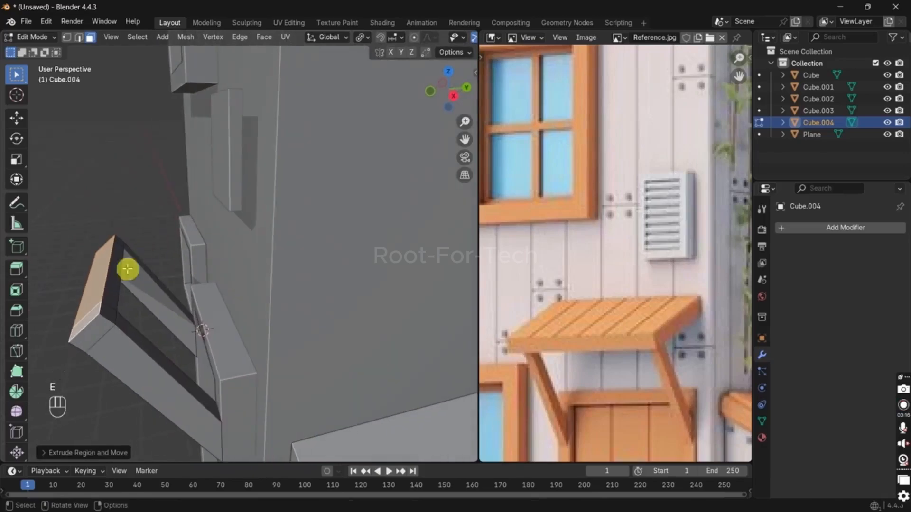
key("g")
key("y")
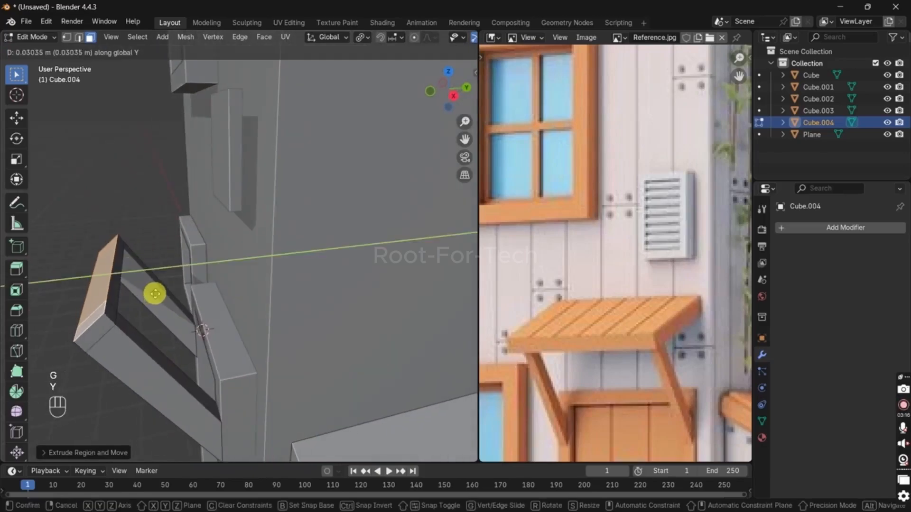
left_click(152, 296)
Step: Extrude the row of wall-facing faces of the front beam into the house wall to form the sloped awning roof
left_click(122, 260)
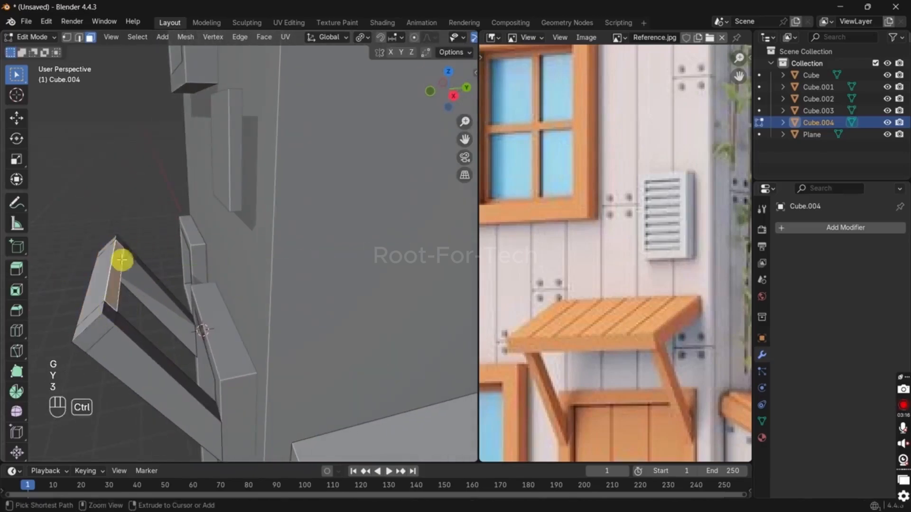
key("e")
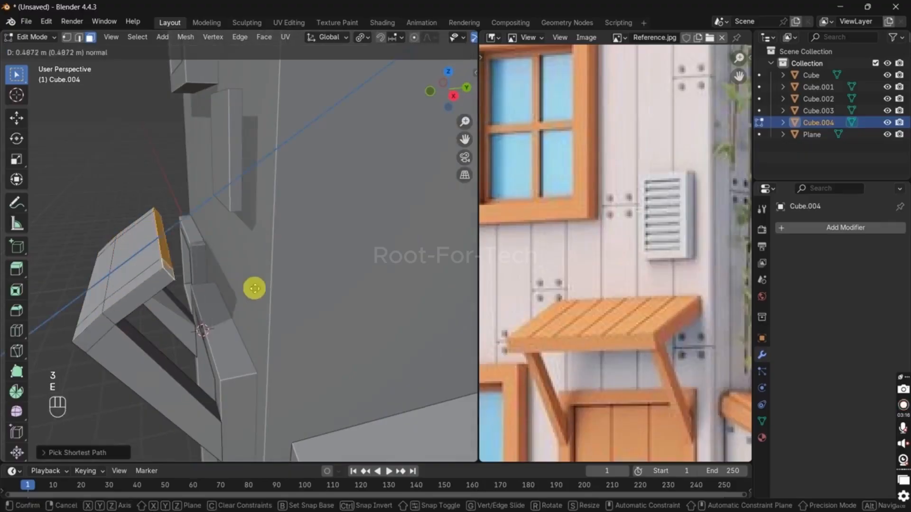
left_click(352, 269)
key("Tab")
scroll(283, 316, "down", 4)
middle_click_drag(284, 315, 319, 286)
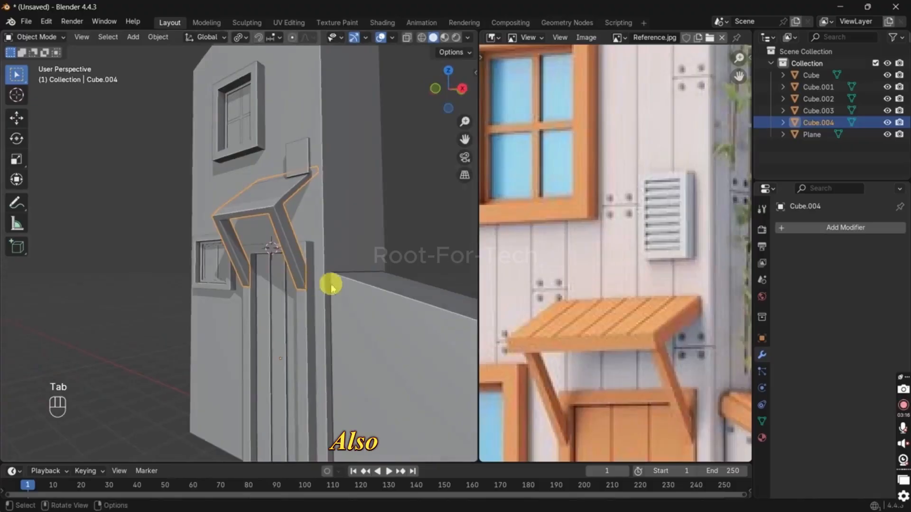
Step: Place the 3D cursor at the lower wall end of the bracket nearest the house corner
key("Tab")
key("a")
key("2")
key("shift+s")
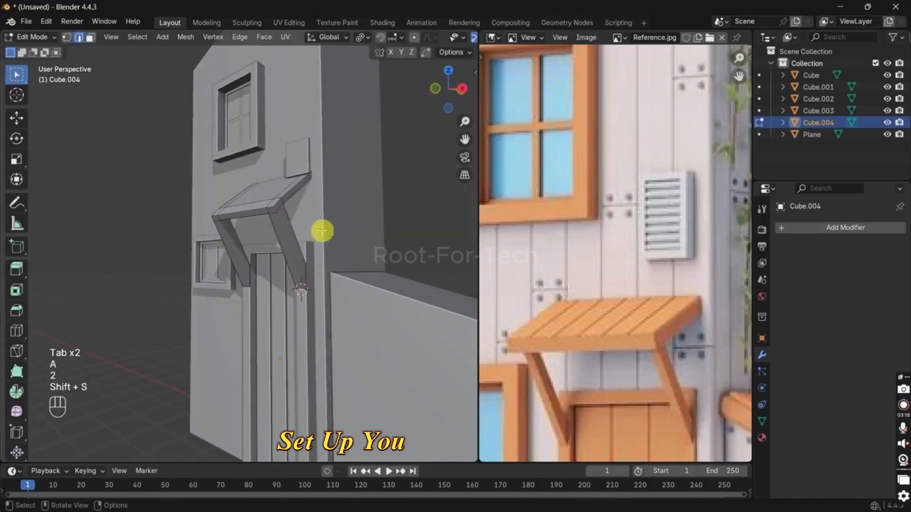
Step: Scale the whole awning mesh slightly shorter along Z, using the 3D cursor as the pivot point
key("a")
key("s")
key("z")
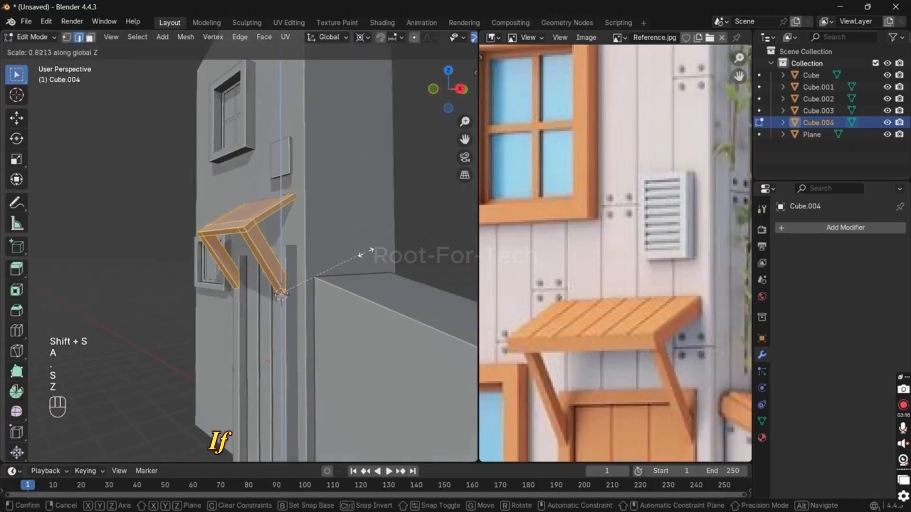
right_click(366, 243)
key("Tab")
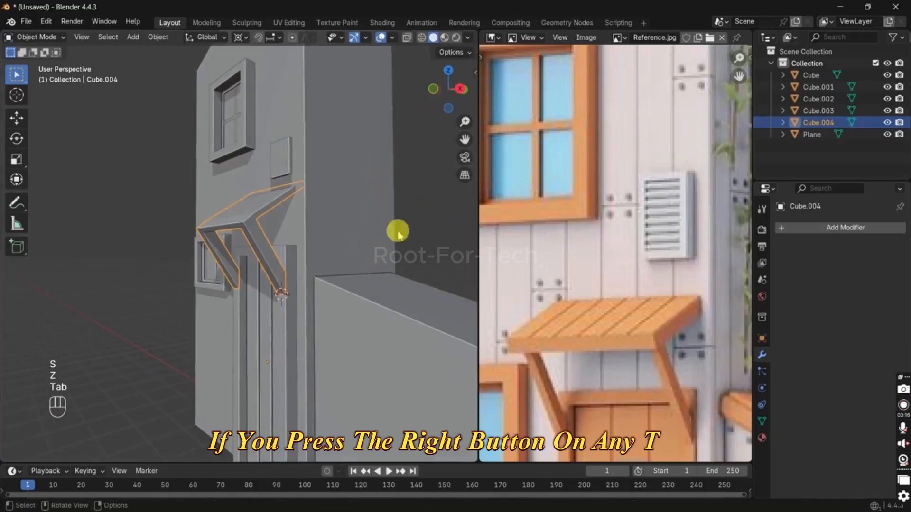
Step: Examine the awning's front joint up close and in the right orthographic view
scroll(275, 259, "up", 2)
key("Tab")
mouse_move(272, 259)
middle_mouse_down()
mouse_move(248, 227)
mouse_move(262, 254)
middle_mouse_up()
scroll(248, 227, "up", 4)
left_click(152, 285)
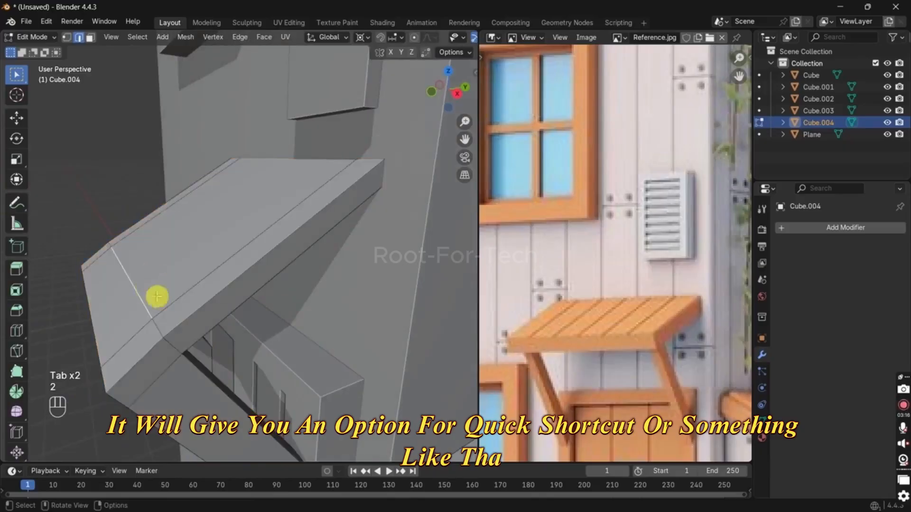
middle_click_drag(156, 297, 157, 285)
key("grave")
middle_click_drag(233, 253, 296, 288, "shift")
key("Tab")
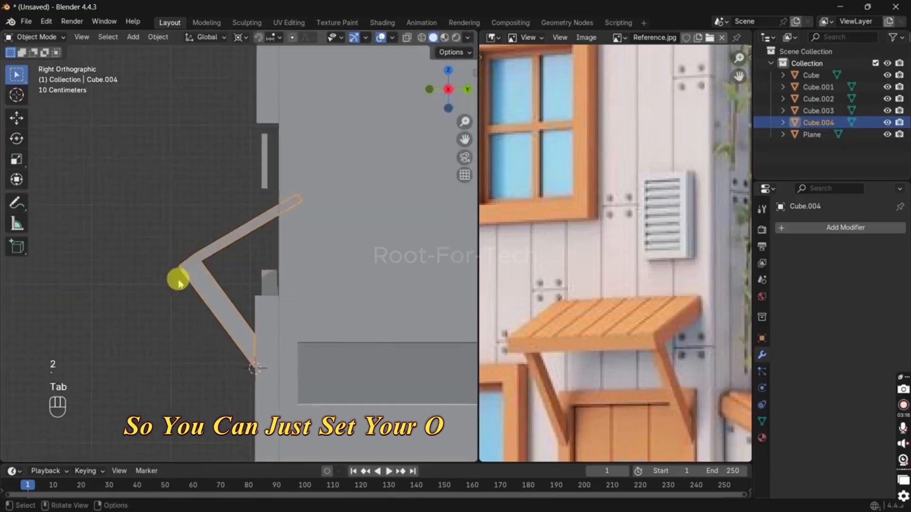
Step: Select all of the awning's front joint vertices through the mesh and move them along Y closer to the wall
key("alt+z")
key("Tab")
scroll(185, 261, "up", 2)
key("1")
key("alt+z")
left_click_drag(198, 222, 86, 376)
key("alt+z")
key("g")
key("y")
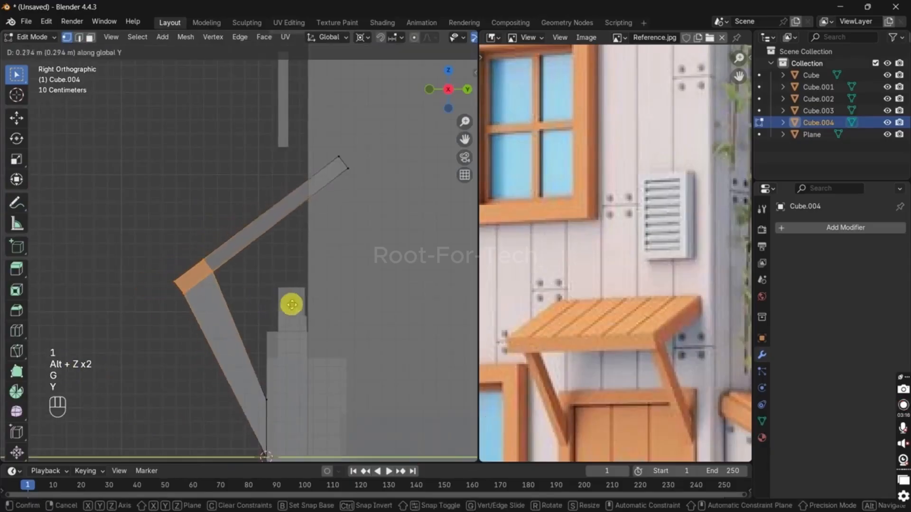
left_click(268, 315)
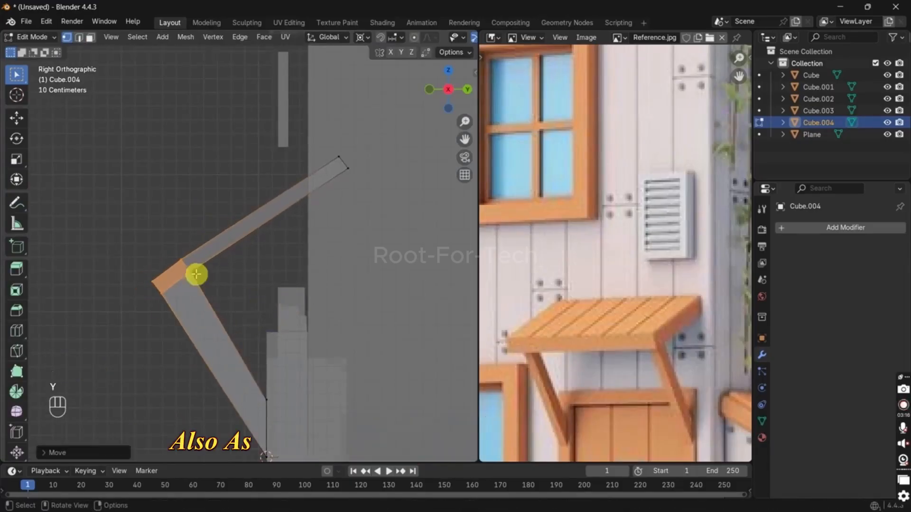
Step: Nudge the inner joint vertices and slide the upper joint vertices along the awning's edge to straighten the seam with the brackets
scroll(195, 275, "up", 2)
left_click_drag(164, 275, 190, 303)
key("g")
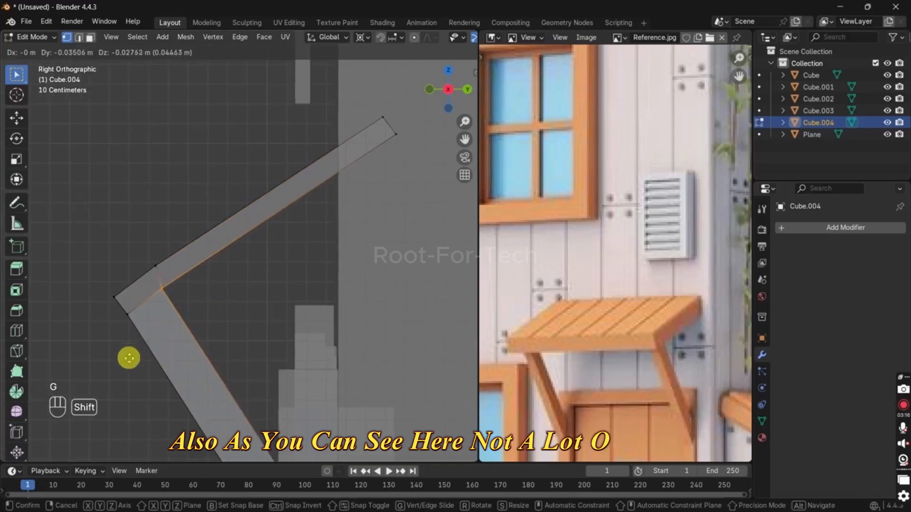
key("g")
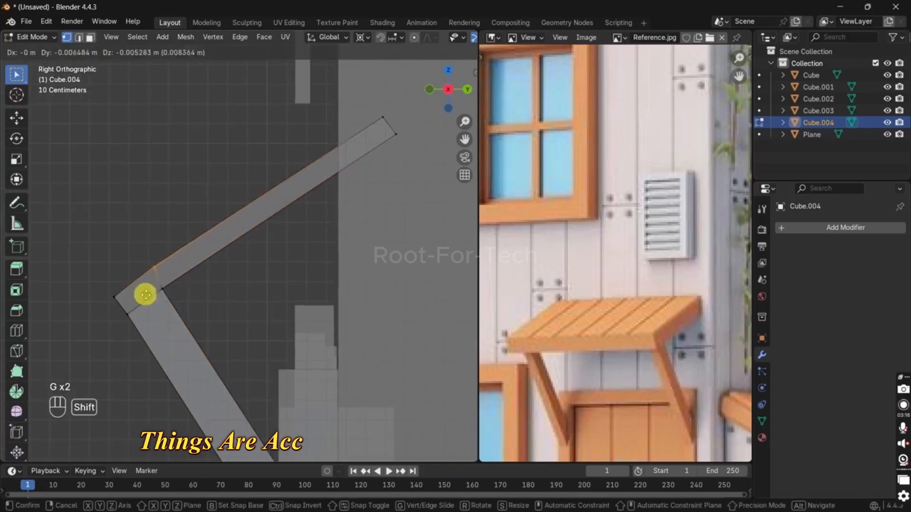
key("g")
left_click(216, 258)
key("g")
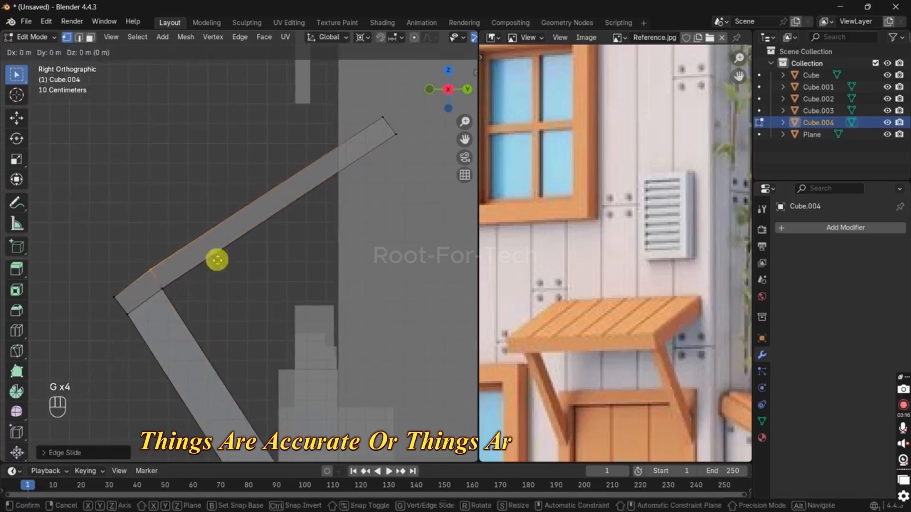
key("g")
left_click(228, 308)
key("g")
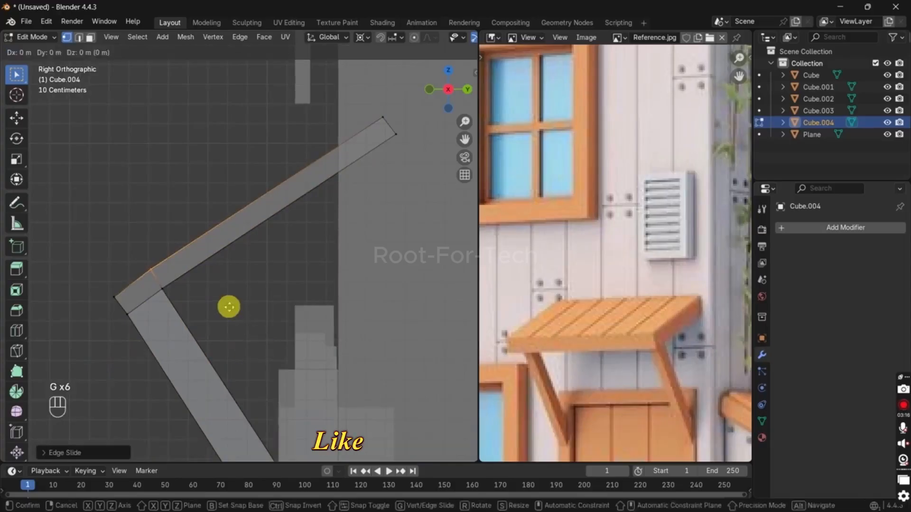
key("z")
left_click(229, 318)
Step: Turn off X-ray and add evenly spaced loop cuts running down the awning's slope to divide it into planks
key("Tab")
scroll(213, 212, "down", 3)
left_click(191, 212)
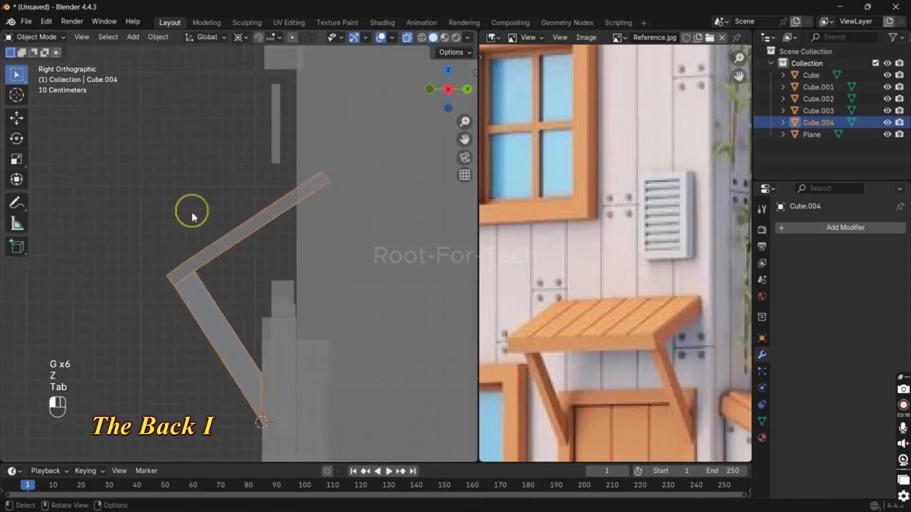
middle_click_drag(193, 215, 264, 234)
key("alt+z")
scroll(322, 270, "down", 3)
middle_click_drag(379, 300, 350, 285, "shift")
key("Tab")
key("ctrl+r")
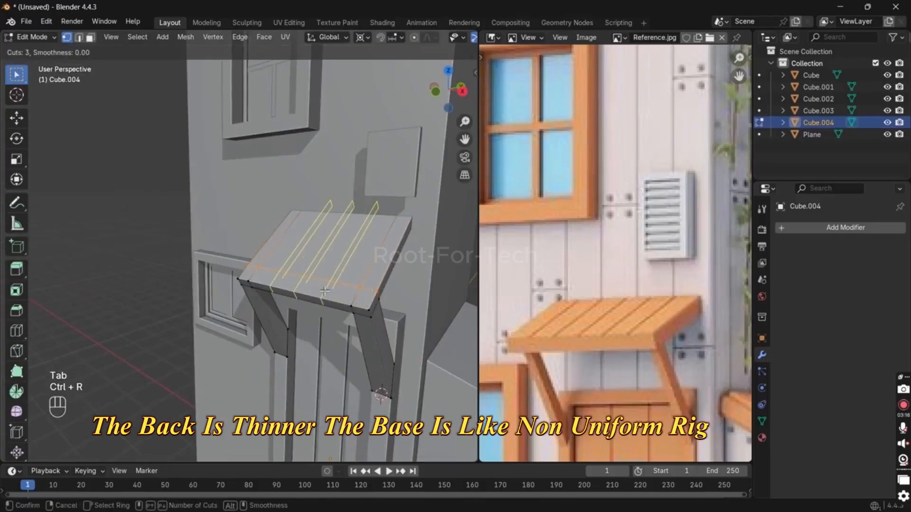
left_click(324, 290)
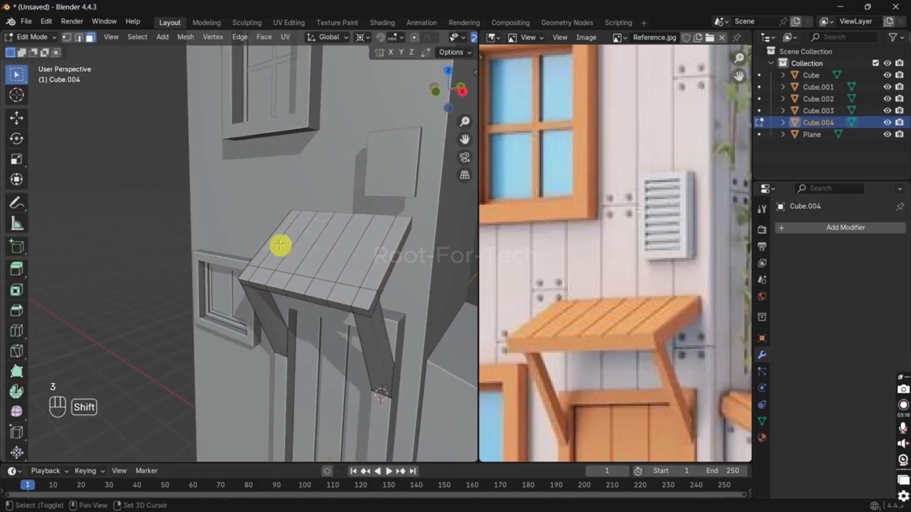
Step: Select the top faces of the awning planks, starting at the end nearest the small window
middle_click_drag(281, 244, 304, 258)
scroll(304, 258, "up", 2)
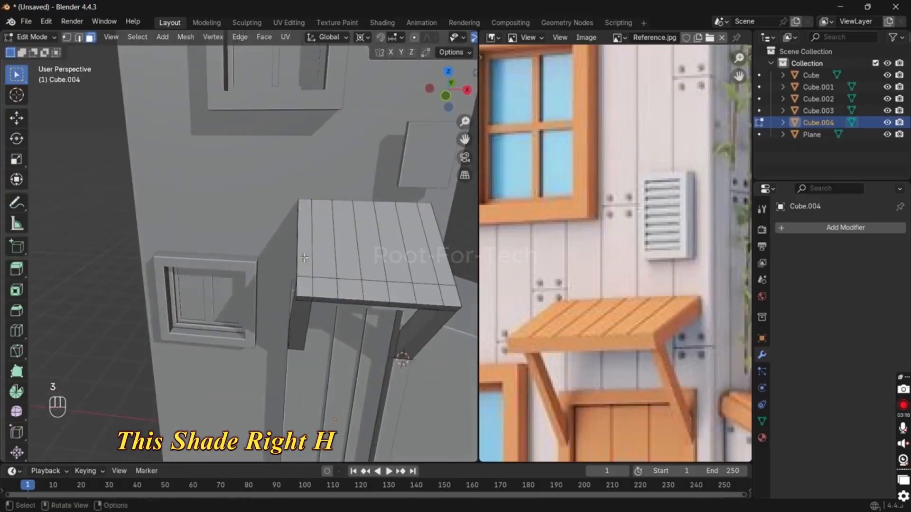
key("alt+z")
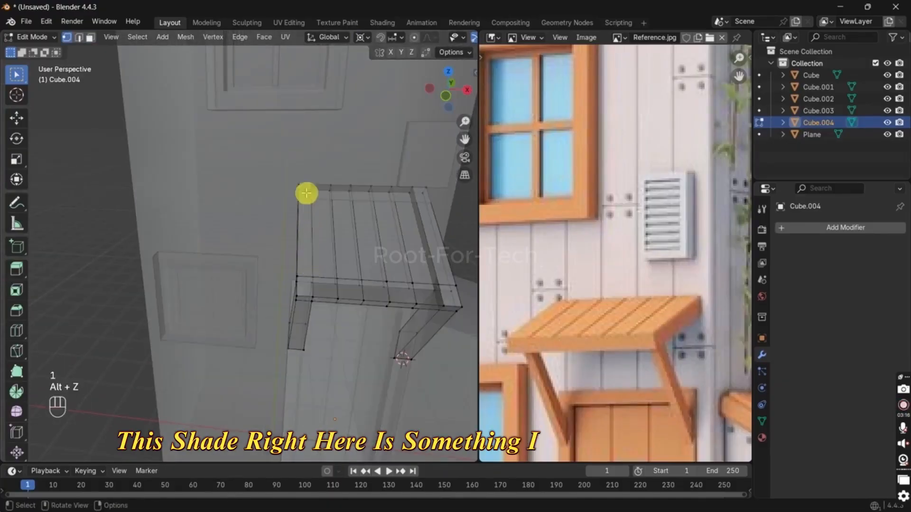
left_click(321, 259, "shift")
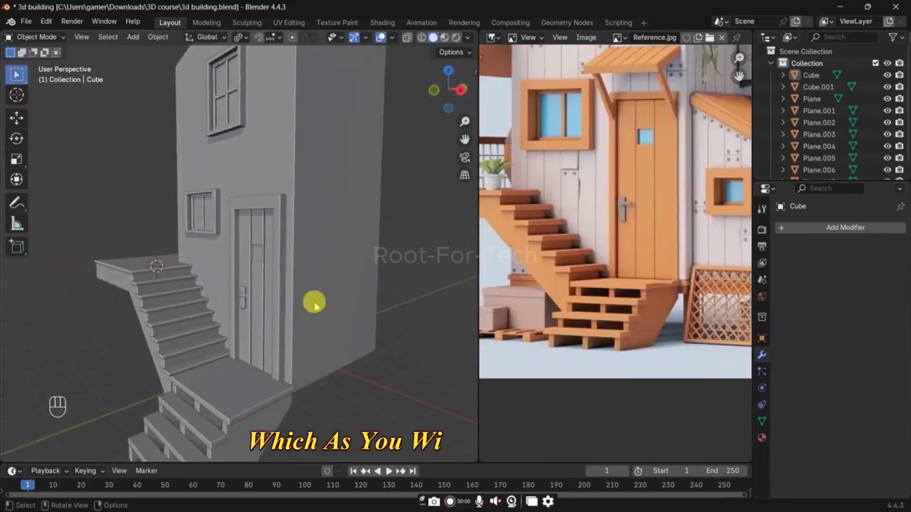
Step: Set the viewport shading colour to Random in the saved 3d building file with the stairs
middle_click_drag(315, 301, 286, 295)
mouse_move(198, 297)
middle_mouse_down()
mouse_move(209, 311)
mouse_move(222, 308)
middle_mouse_up()
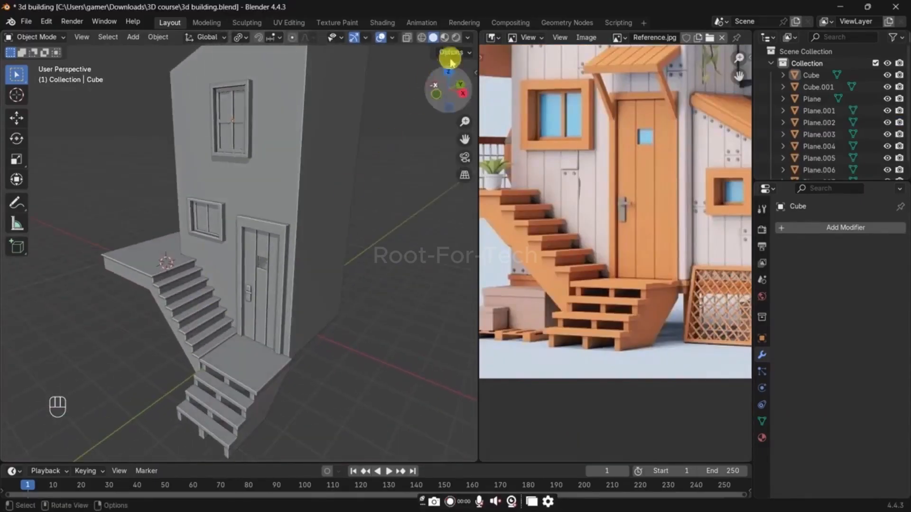
left_click(469, 38)
left_click(449, 230)
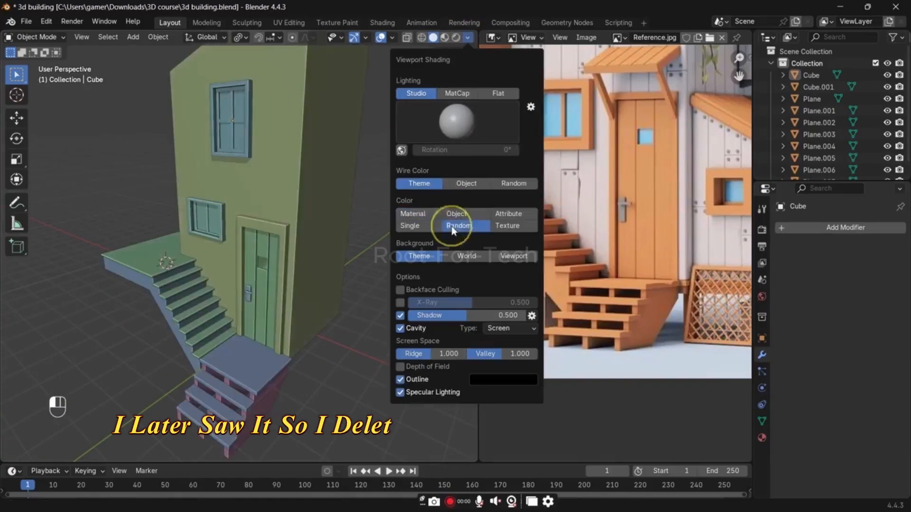
scroll(114, 271, "up", 3)
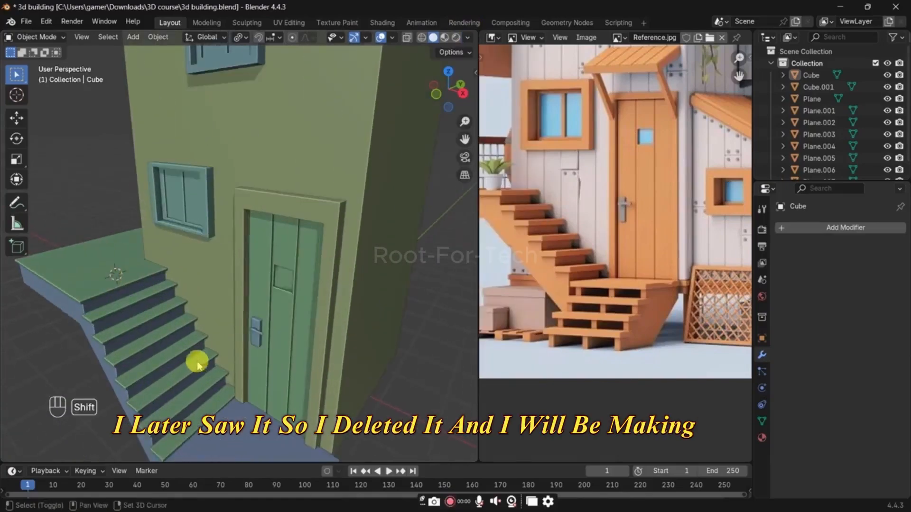
Step: Add a mesh plane on the ground beside the existing stairs and enter Edit Mode on it
middle_click_drag(197, 362, 233, 337, "shift")
middle_click_drag(265, 299, 246, 384)
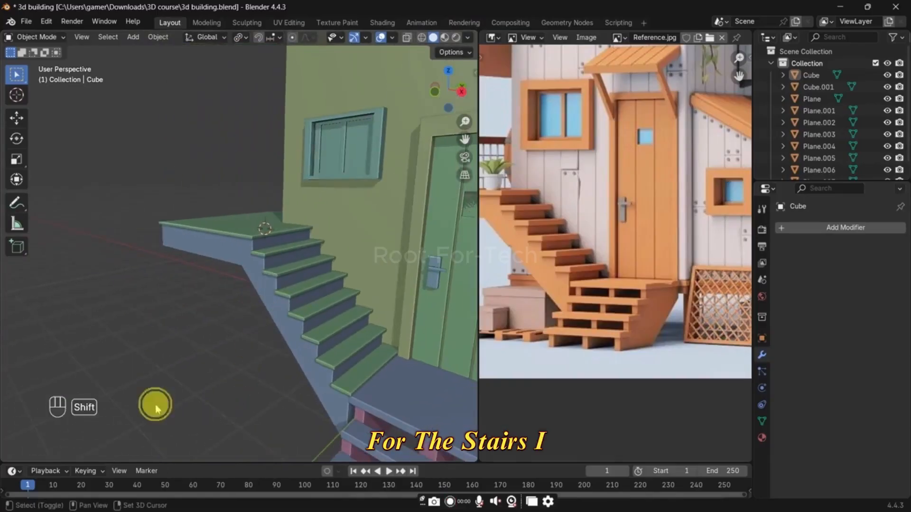
key("shift+a")
mouse_move(128, 282)
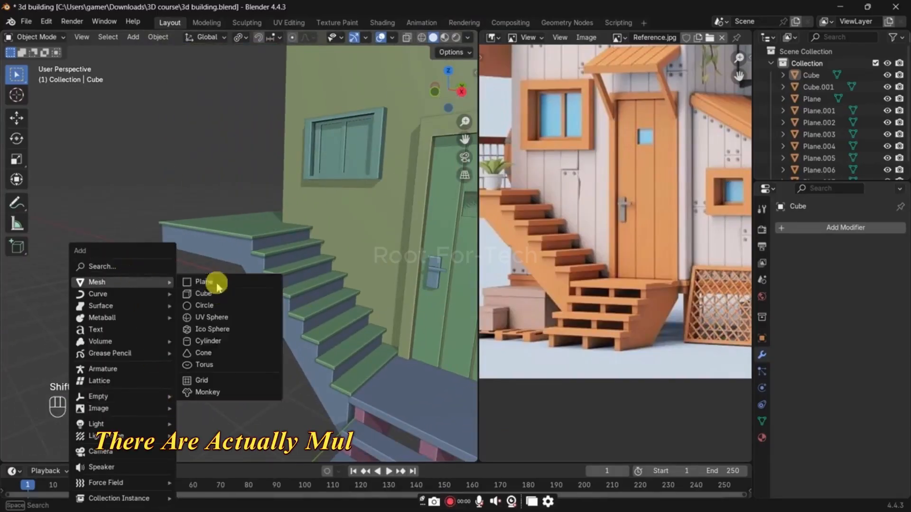
left_click(195, 283)
middle_click_drag(220, 355, 283, 350)
key("Tab")
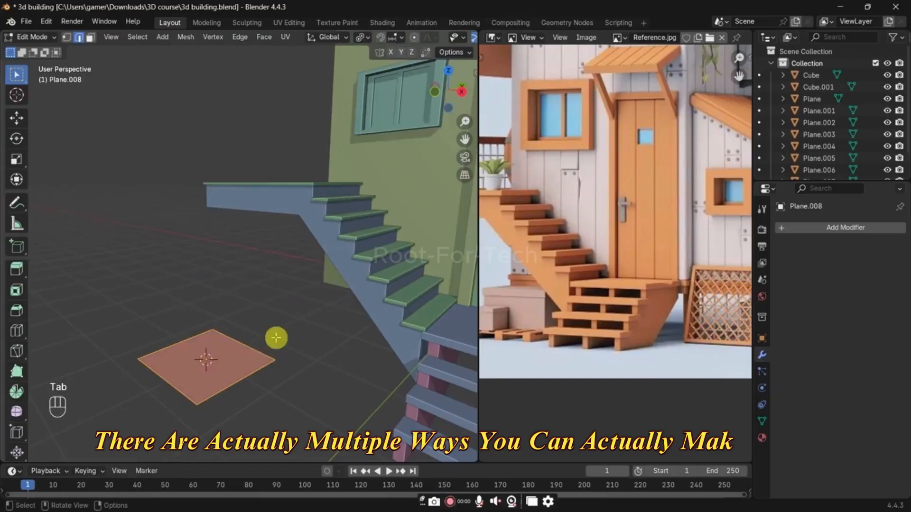
Step: Raise the plane's far edge about 2.74 m along Z and shift its near edge about 1.2 m along X to form a ramp
left_click(182, 337)
key("g")
key("z")
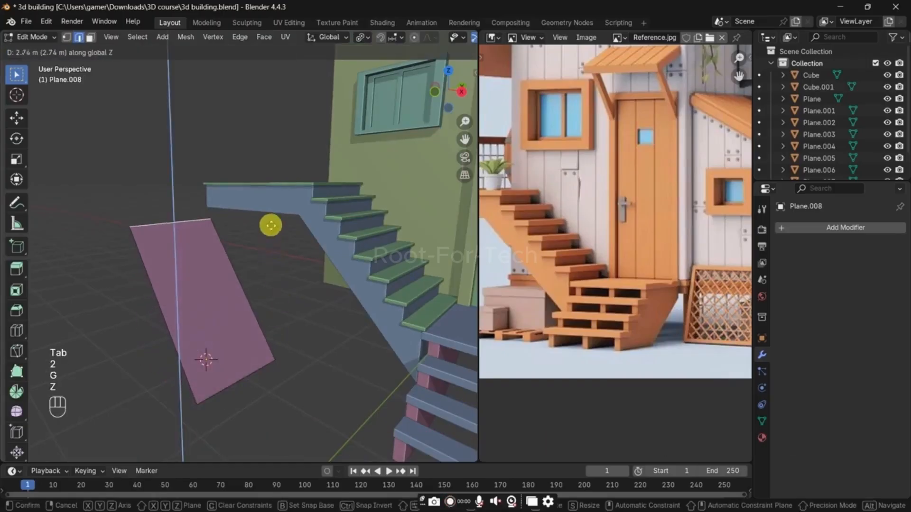
left_click(270, 225)
left_click(239, 379)
key("g")
key("y")
key("x")
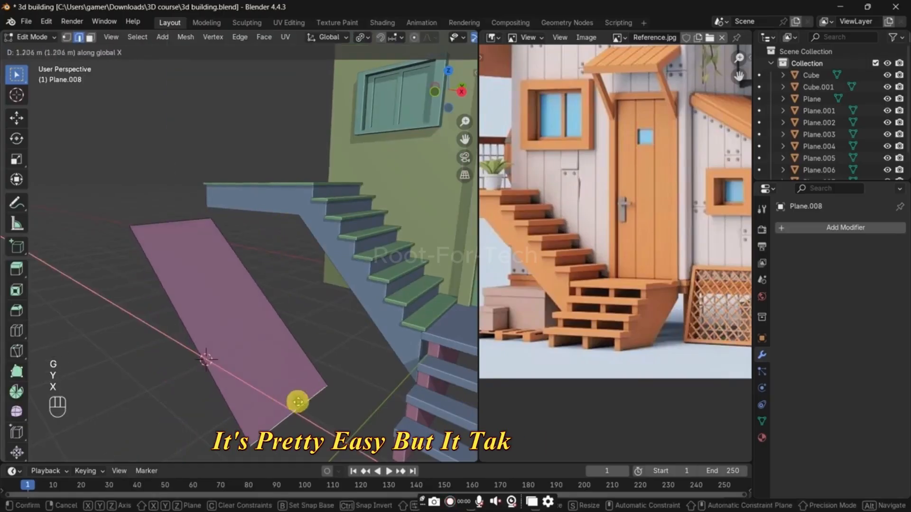
left_click(298, 402)
Step: Add six evenly spaced loop cuts across the sloped plane to divide it into stair panels
key("ctrl+r")
scroll(273, 322, "up", 3)
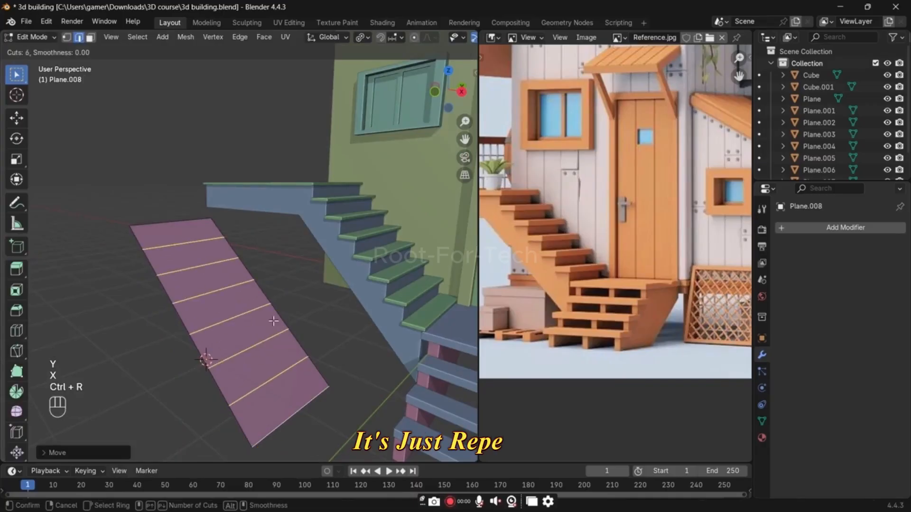
left_click(273, 322)
middle_click_drag(274, 321, 201, 265)
Step: Snap the 3D cursor to the ramp's upper edge, then extrude the highest panel in place and scale it to 0 along Z around the cursor
left_click(166, 222)
key("shift+s")
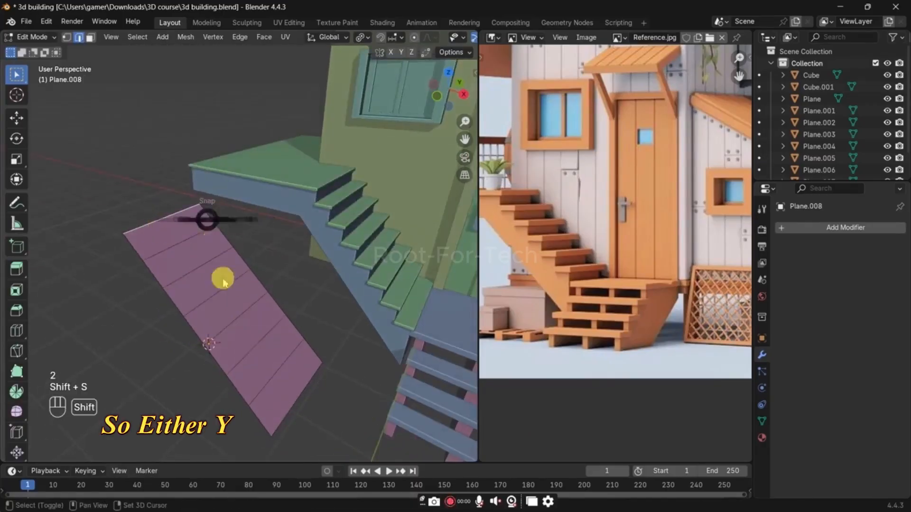
left_click(224, 285)
middle_click_drag(234, 322, 241, 333, "shift")
key("3")
left_click(190, 246)
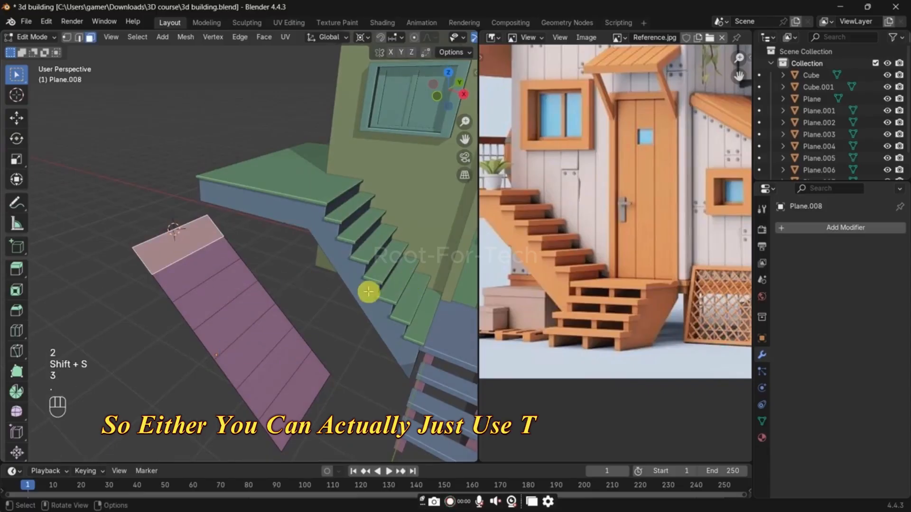
key("e")
left_click(367, 292)
key("s")
key("z")
key("0")
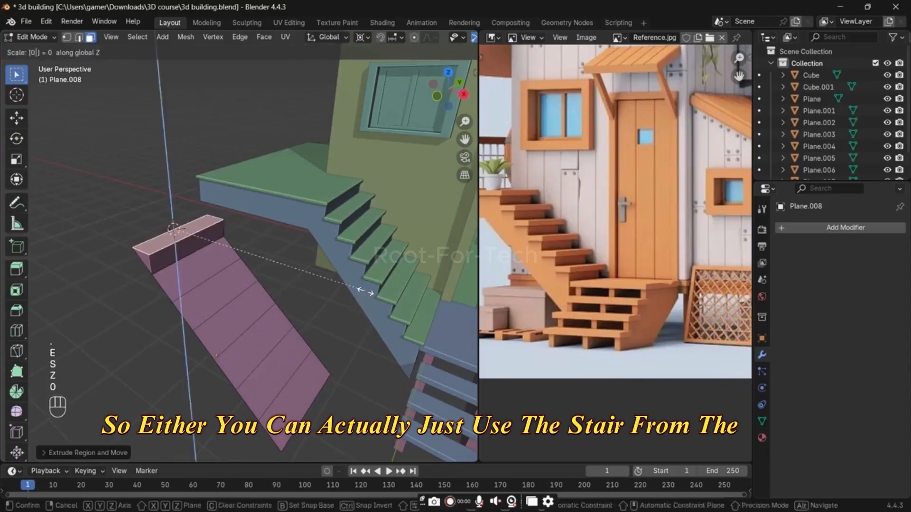
key("Return")
Step: Snap the 3D cursor to the bottom edge of the first step and select the second panel's face
key("2")
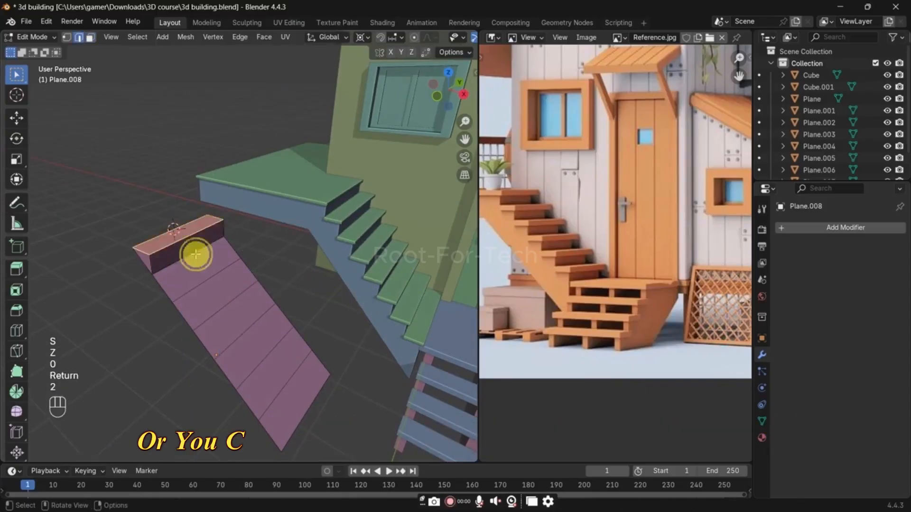
left_click(197, 254)
key("shift+s")
left_click(235, 394)
scroll(254, 304, "up", 2)
key("3")
left_click(200, 275)
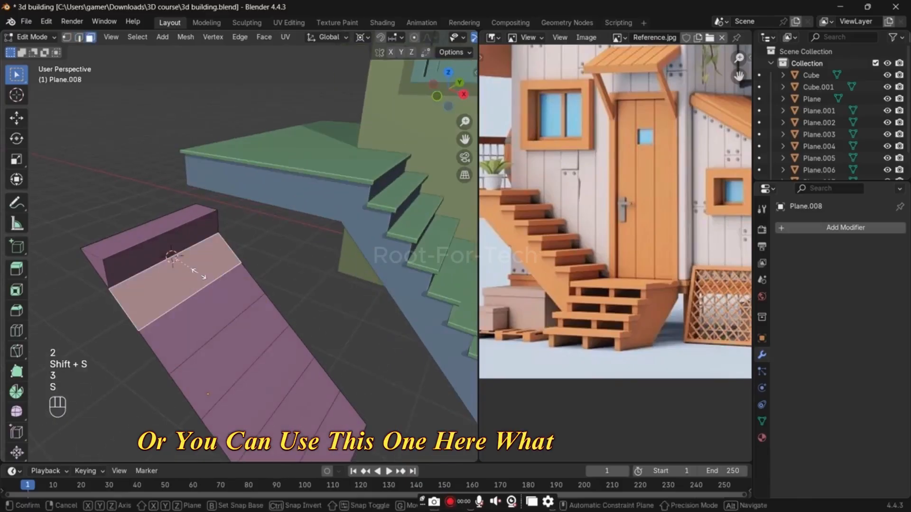
key("s")
key("z")
key("0")
key("Return")
key("ctrl+z")
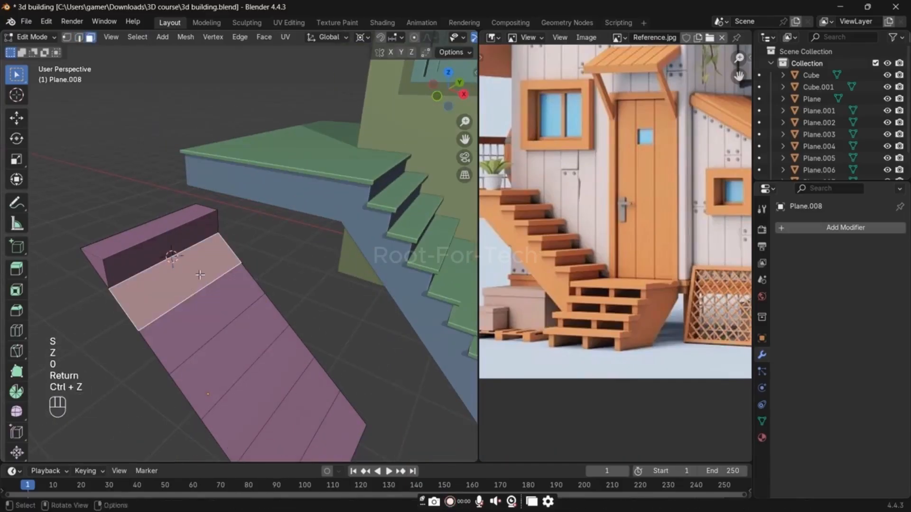
Step: Extrude the second panel in place and scale it to 0 along Z to form the second step
key("e")
key("r")
key("s")
key("z")
key("0")
key("Return")
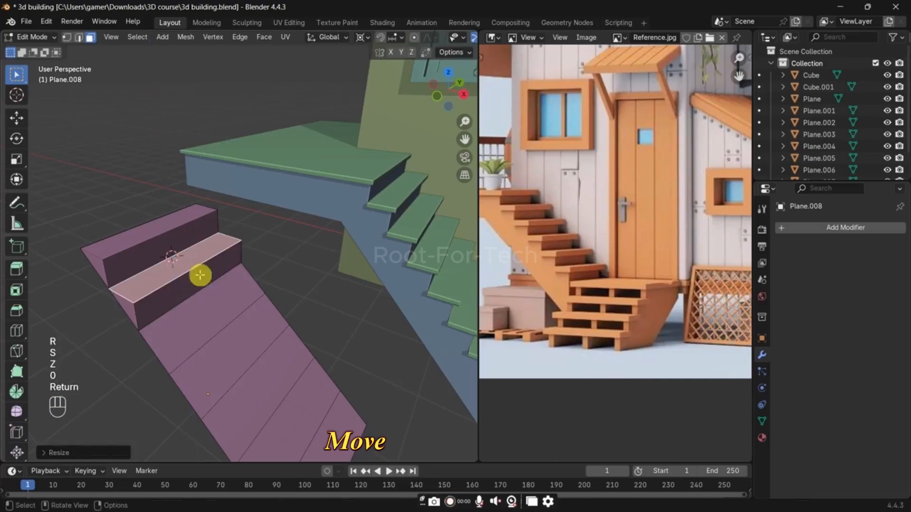
Step: Snap the 3D cursor to the second step's bottom edge, then extrude the third panel in place and scale it to 0 along Z
left_click(202, 279)
key("2")
left_click(200, 291)
key("shift+s")
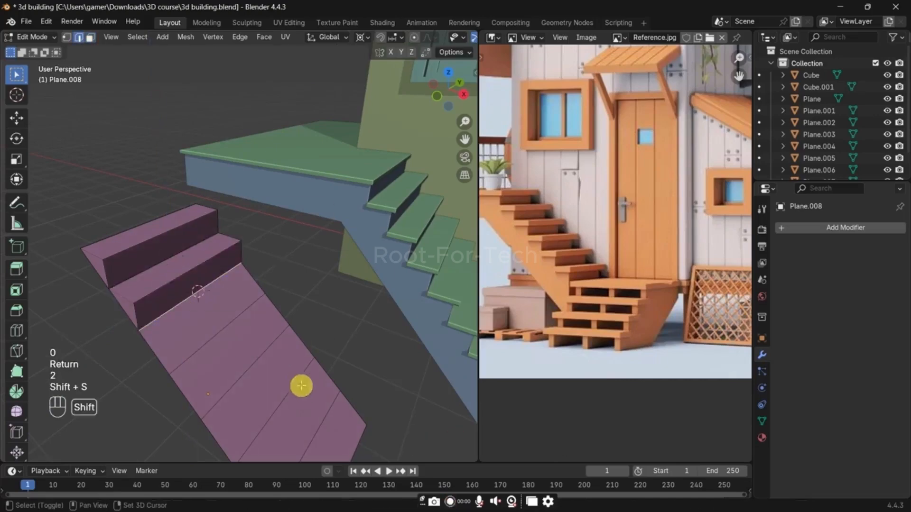
middle_click_drag(232, 307, 225, 296, "shift")
key("3")
left_click(218, 300)
key("e")
key("s")
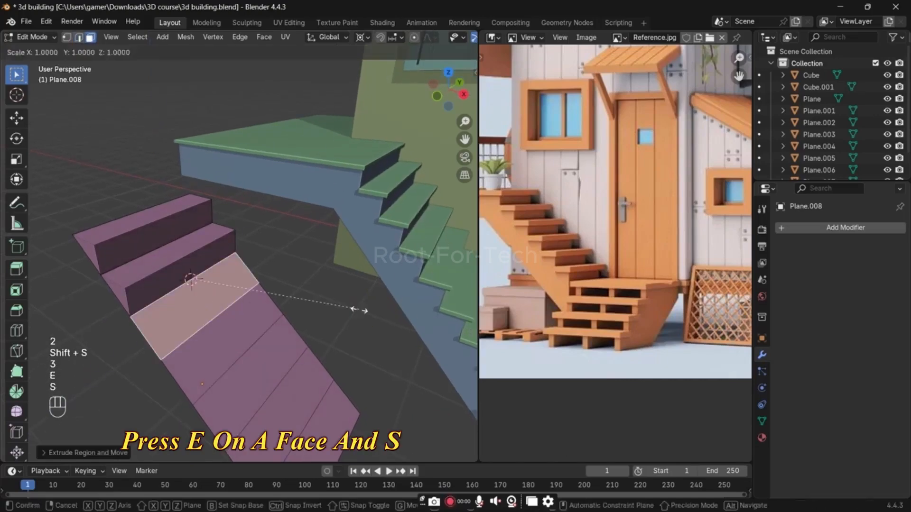
key("z")
key("0")
key("Return")
Step: Snap the 3D cursor to the third step's bottom edge and select the fourth panel's face
key("2")
left_click(211, 317)
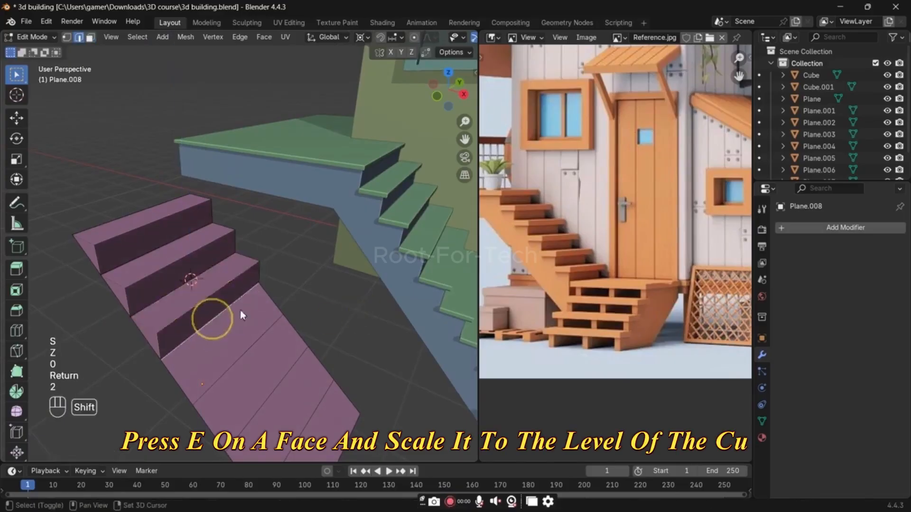
key("shift+s")
middle_click_drag(243, 368, 239, 339, "shift")
key("3")
left_click(235, 308)
key("s")
left_click(235, 307)
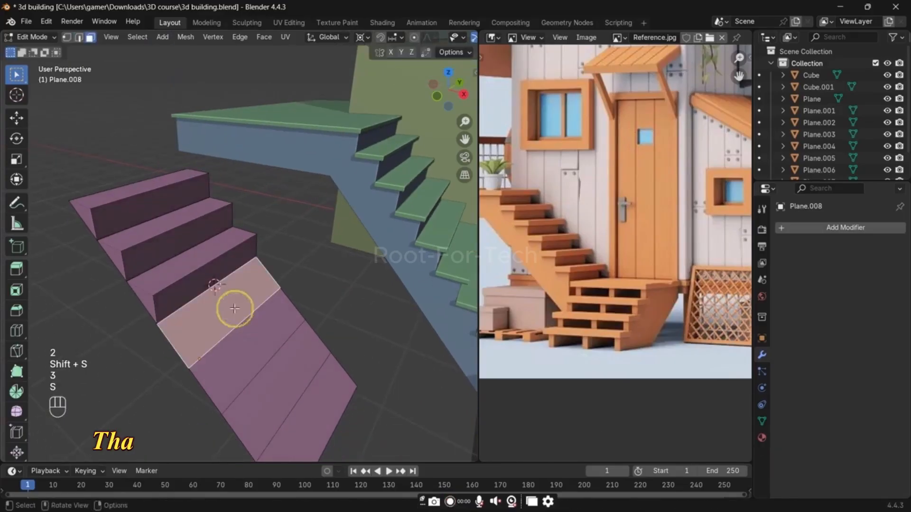
type("esz10")
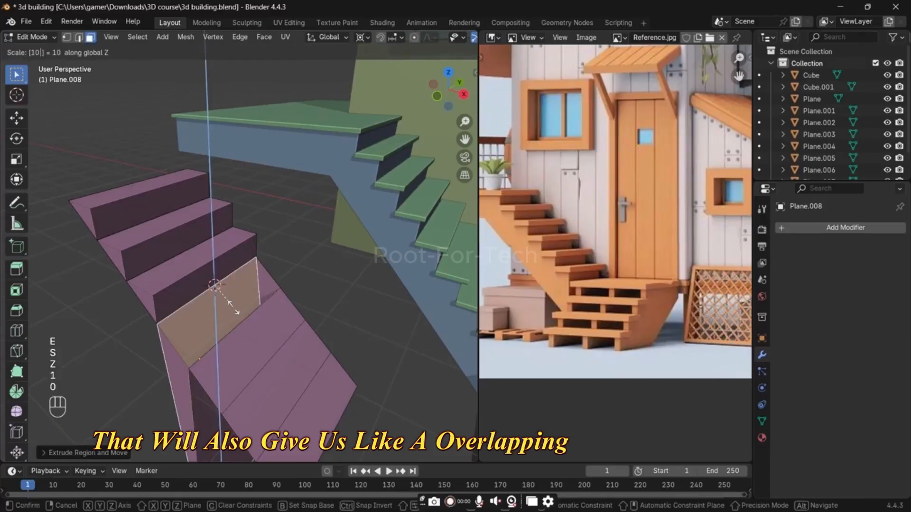
key("Escape")
type("ws")
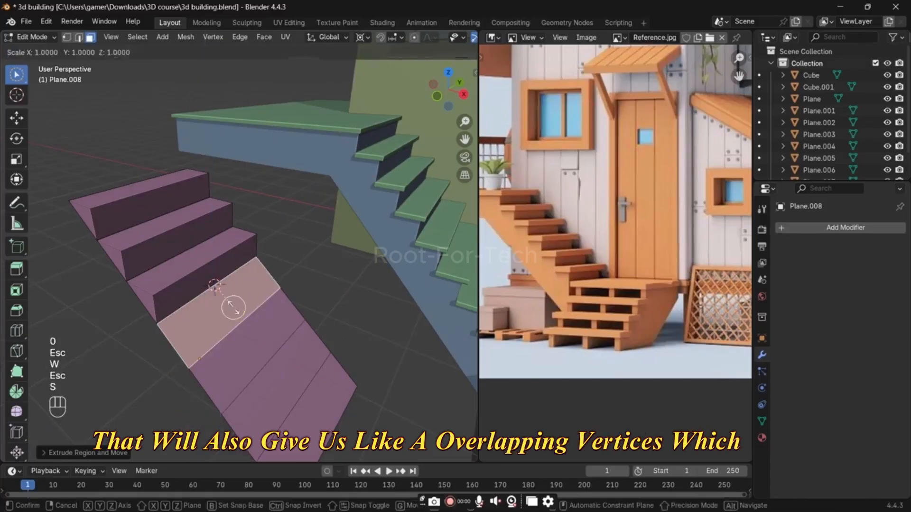
type("z0")
right_click(233, 308)
Step: Extrude the fourth panel in place and scale it to 0 along Z to form the fourth step
key("e")
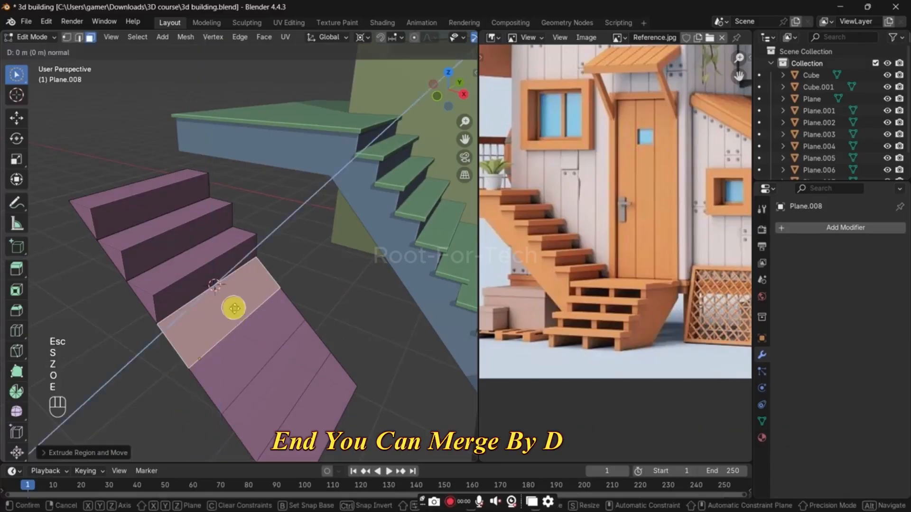
left_click(233, 307)
type("sz0")
key("Return")
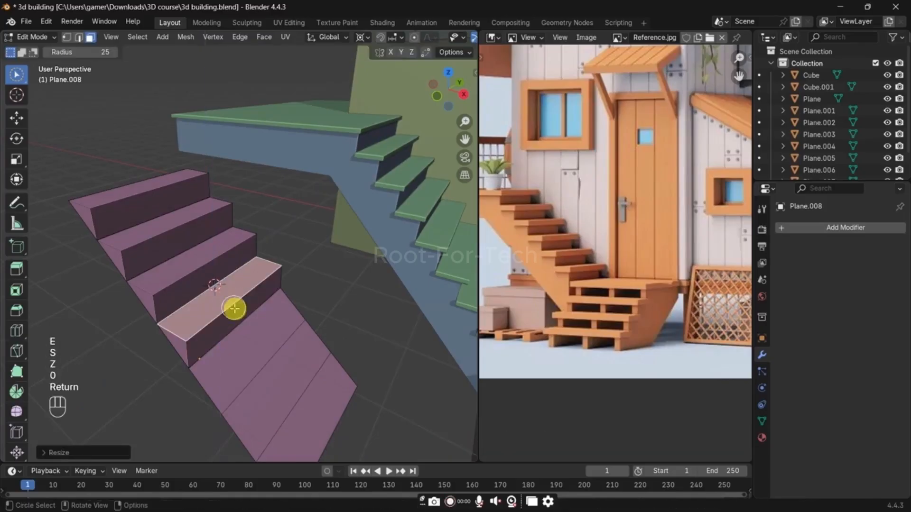
Step: Snap the 3D cursor to the fourth step's bottom edge, then extrude the fifth panel in place and scale it to 0 along Z
key("2")
left_click(248, 325)
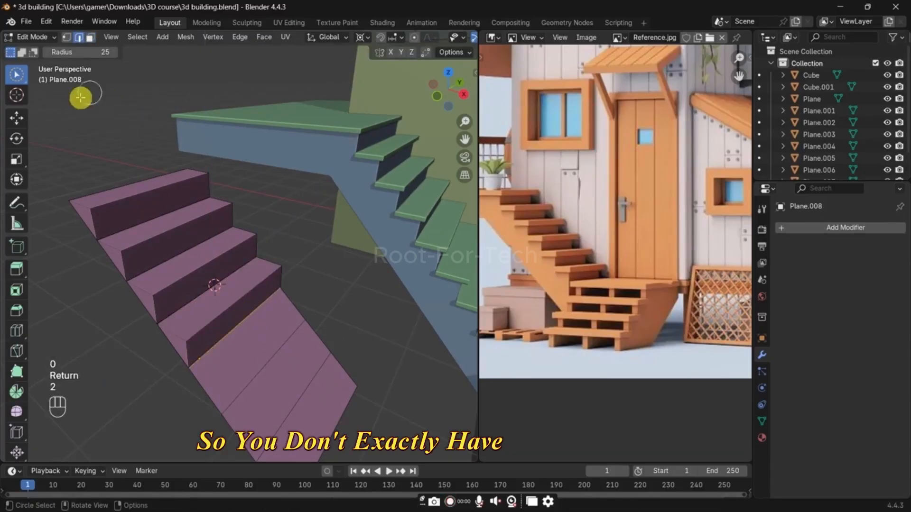
left_click_drag(19, 74, 54, 100)
middle_click_drag(253, 311, 228, 278, "shift")
key("shift+s")
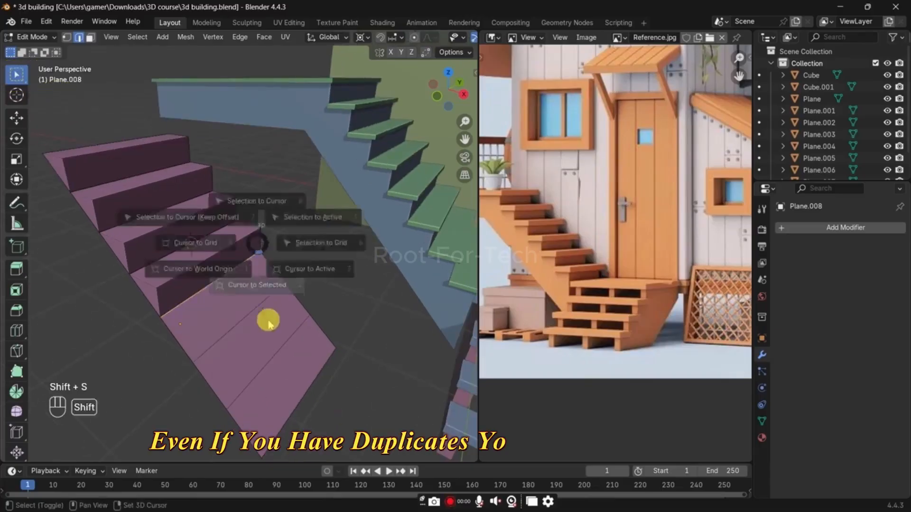
left_click(266, 323)
key("3")
left_click(229, 302)
key("e")
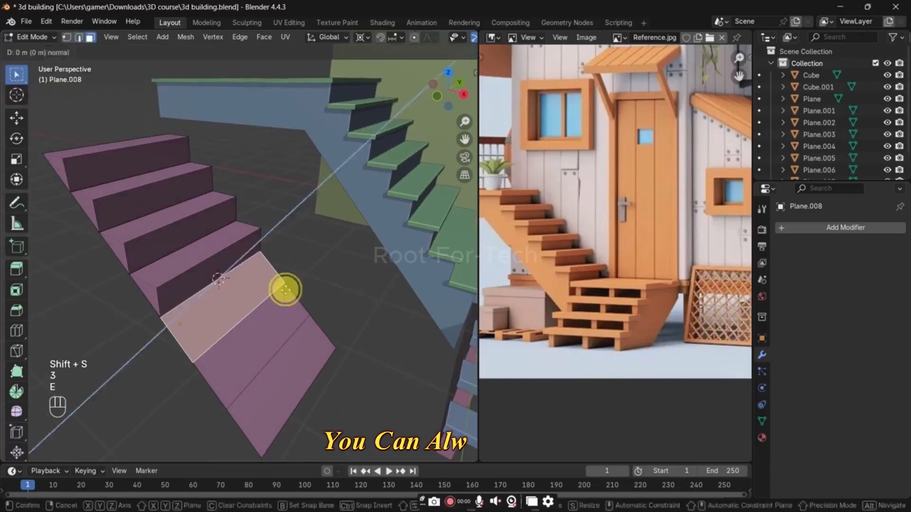
key("s")
key("z")
key("0")
key("Return")
Step: Snap the 3D cursor to the fifth step's bottom edge, then extrude the sixth panel in place and scale it to 0 along Z
key("2")
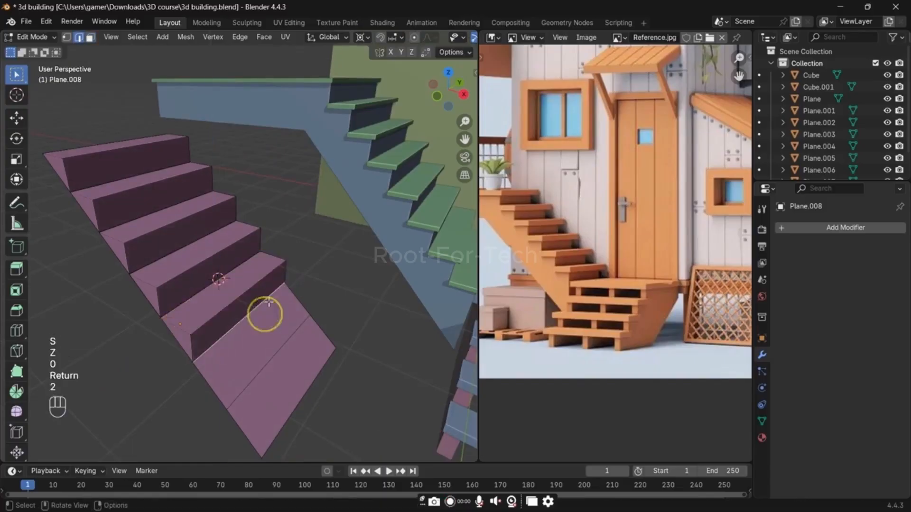
key("shift+s")
left_click(289, 335)
key("3")
left_click(274, 342)
key("e")
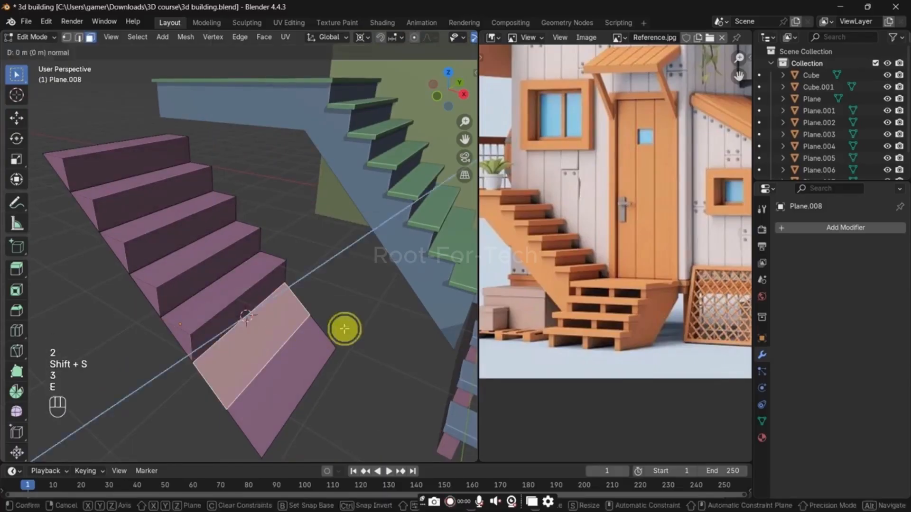
key("s")
key("z")
key("0")
key("Return")
Step: Snap the 3D cursor to the sixth step's bottom edge, then extrude the last panel in place and scale it to 0 along Z
key("2")
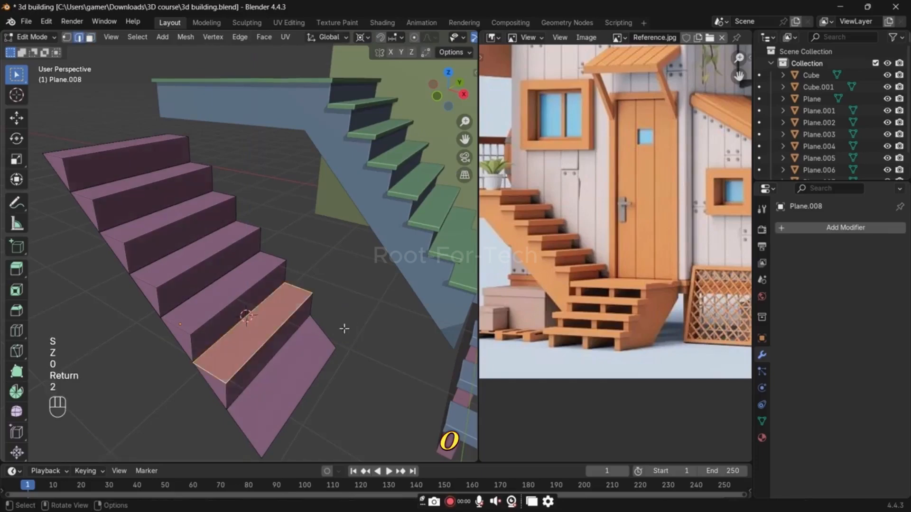
key("shift+s")
left_click(295, 372)
key("3")
left_click(325, 372)
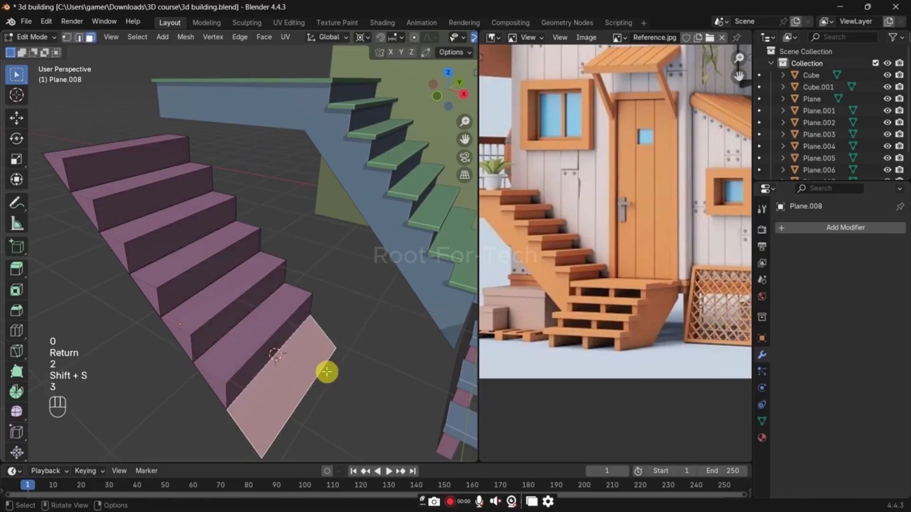
key("e")
key("s")
key("z")
key("0")
key("Return")
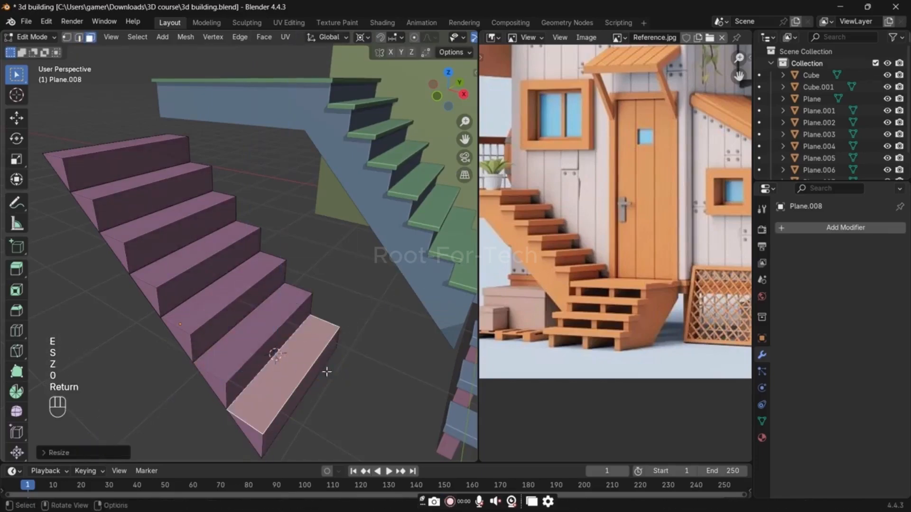
Step: Select the whole staircase mesh and merge its overlapping vertices by distance
key("a")
key("comma")
key("m")
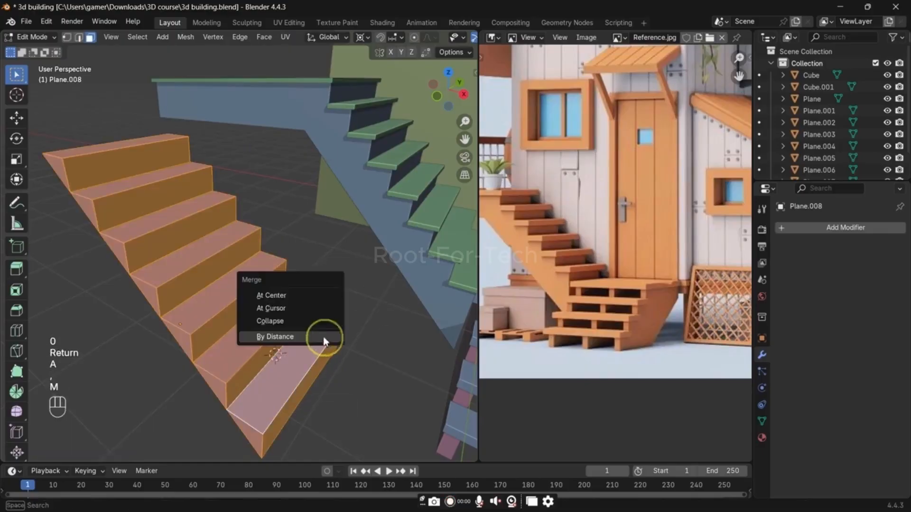
left_click(275, 336)
Step: Select the top tread faces of all seven steps on the new staircase
middle_click_drag(301, 335, 218, 309)
key("Tab")
key("Tab")
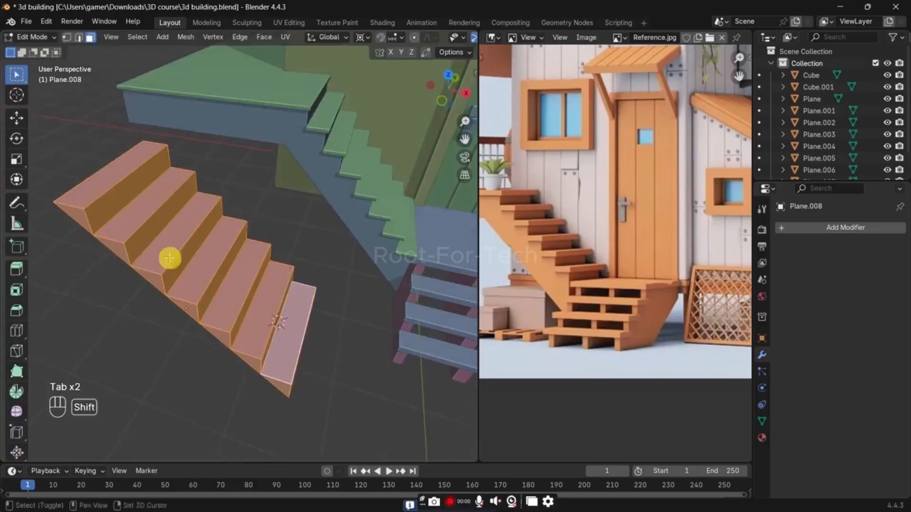
key("3")
middle_click_drag(169, 258, 151, 223)
left_click(151, 223)
left_click(185, 240, "shift")
left_click(223, 260, "shift")
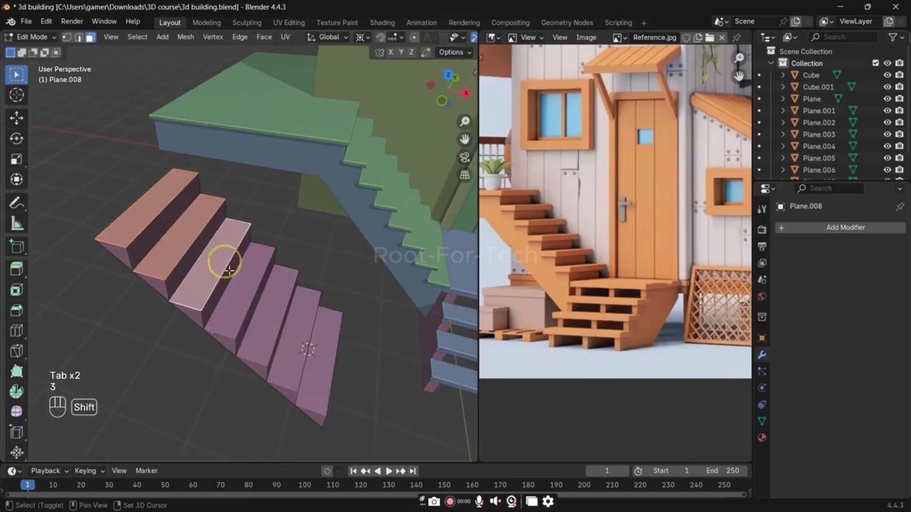
left_click(239, 295, "shift")
left_click(264, 313, "shift")
left_click(295, 336, "shift")
left_click(319, 354, "shift")
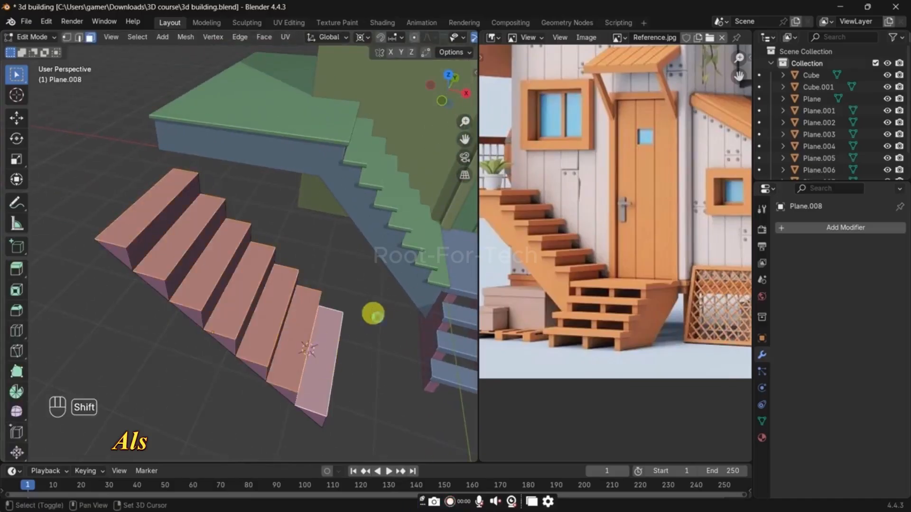
Step: Duplicate the selected tread faces in place and separate the copies into their own object
key("shift+d")
right_click(377, 317)
key("p")
left_click(376, 316)
Step: Scale all the separated tread faces from their individual origins, about 1.10 along X and 1.13 along Y
key("Tab")
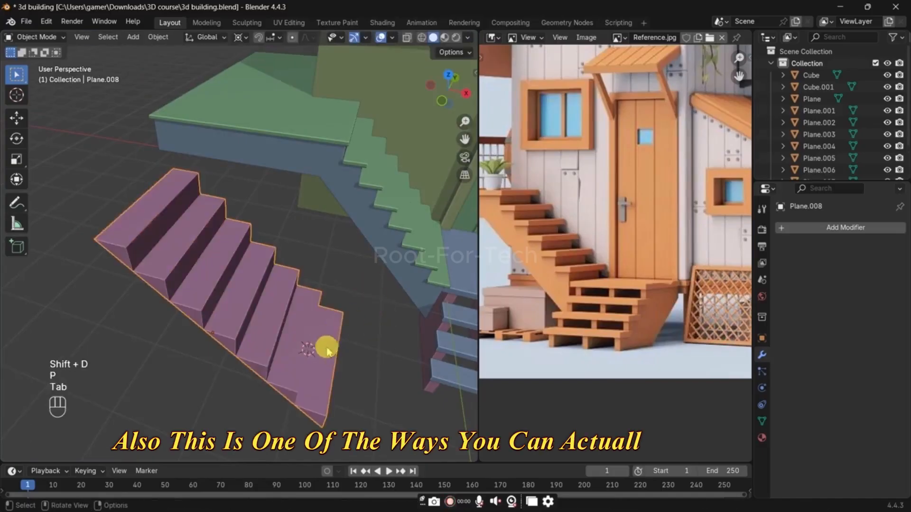
key("Tab")
middle_click_drag(340, 299, 328, 284)
key("a")
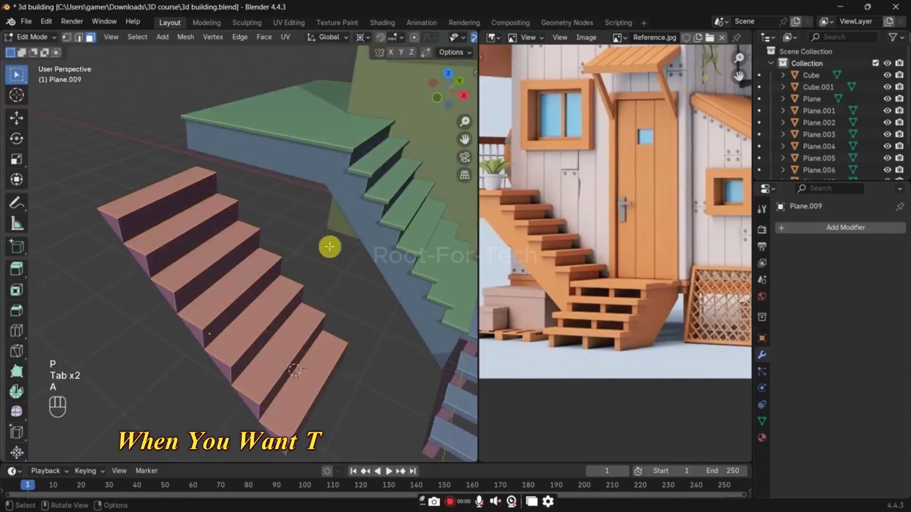
key("s")
key("x")
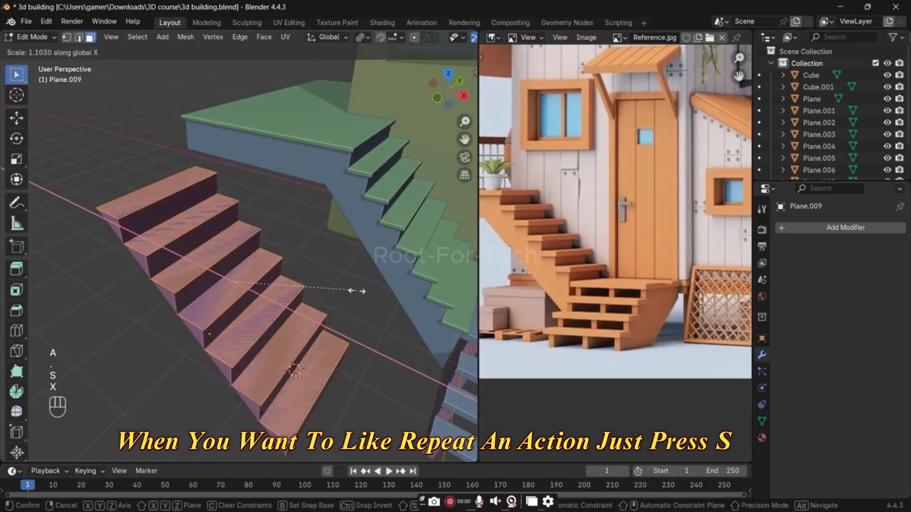
left_click(358, 291)
key("s")
key("y")
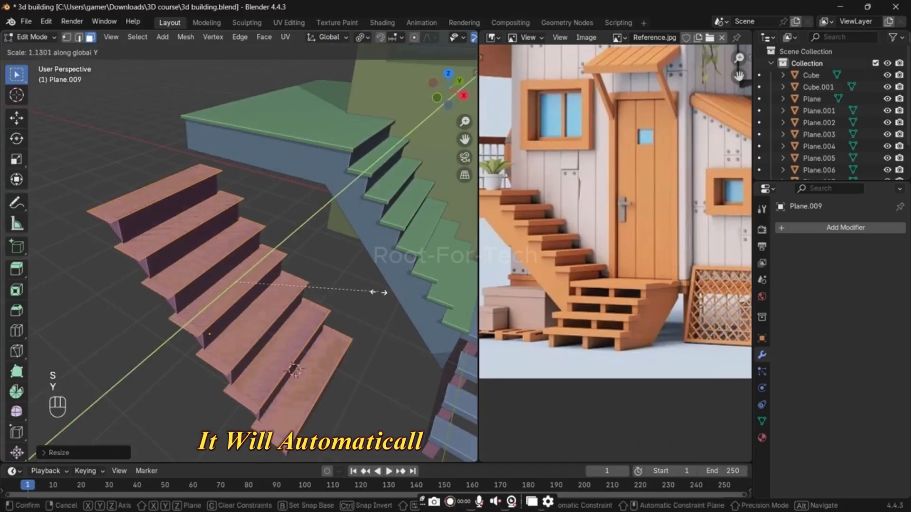
left_click(375, 294)
Step: Extrude the enlarged tread faces upward by about 0.14 m and leave mesh editing
key("e")
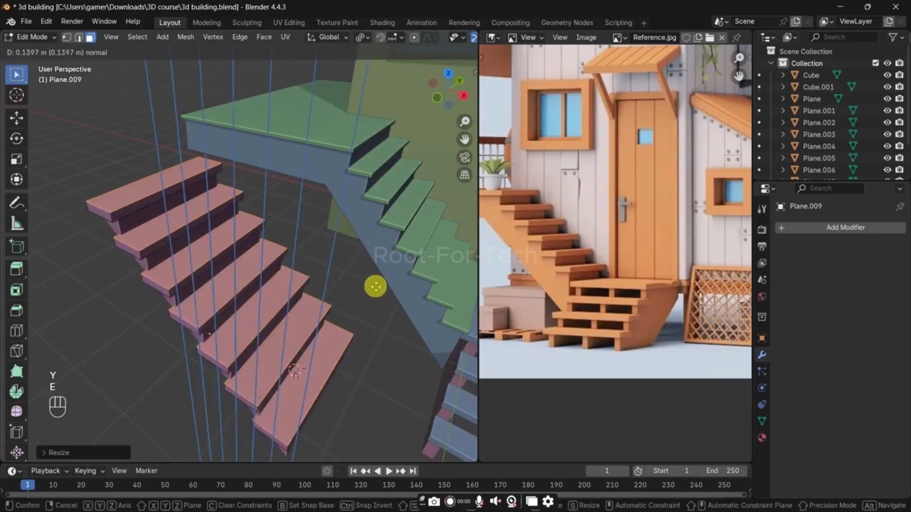
left_click(375, 286)
key("Tab")
middle_click_drag(360, 284, 303, 297)
Step: Shift the thickened treads object slightly along X over the demo staircase
left_click(230, 278)
key("g")
key("y")
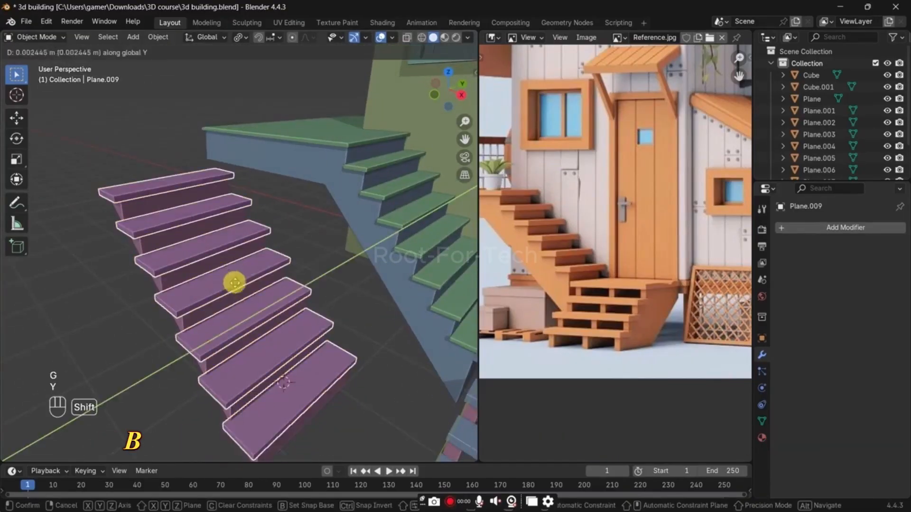
key("x")
left_click(252, 296)
left_click(309, 241)
middle_click_drag(309, 242, 316, 273)
Step: Delete the demo staircase together with its separate treads
left_click_drag(283, 226, 138, 408)
key("x")
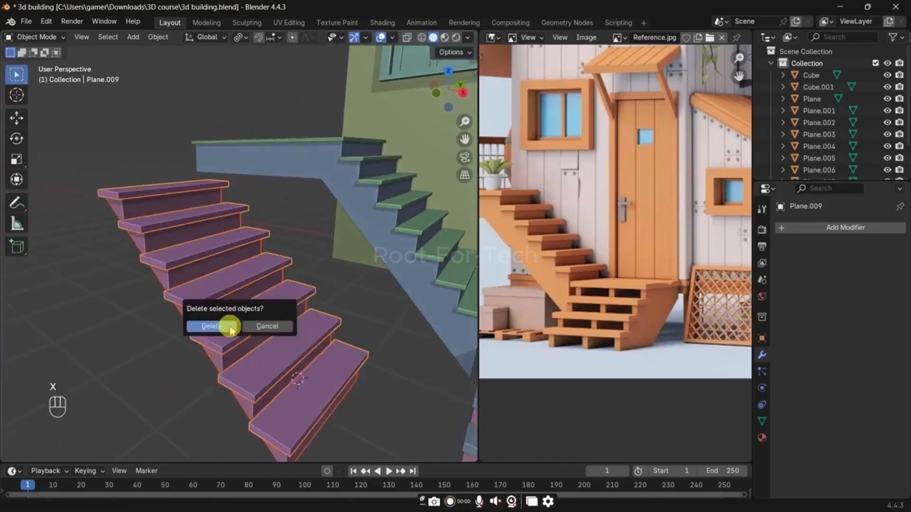
left_click(231, 328)
Step: Place the 3D cursor on the open ground beside the lower entrance steps, add a cube there and raise it along Z
scroll(304, 319, "down", 2)
middle_click_drag(326, 313, 223, 341, "shift")
scroll(259, 346, "up", 1)
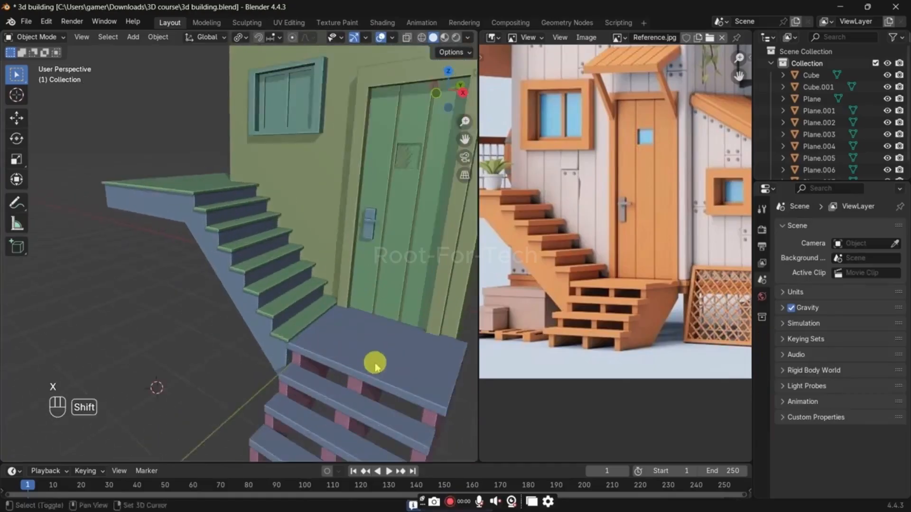
middle_click_drag(377, 366, 219, 340)
left_click(264, 319)
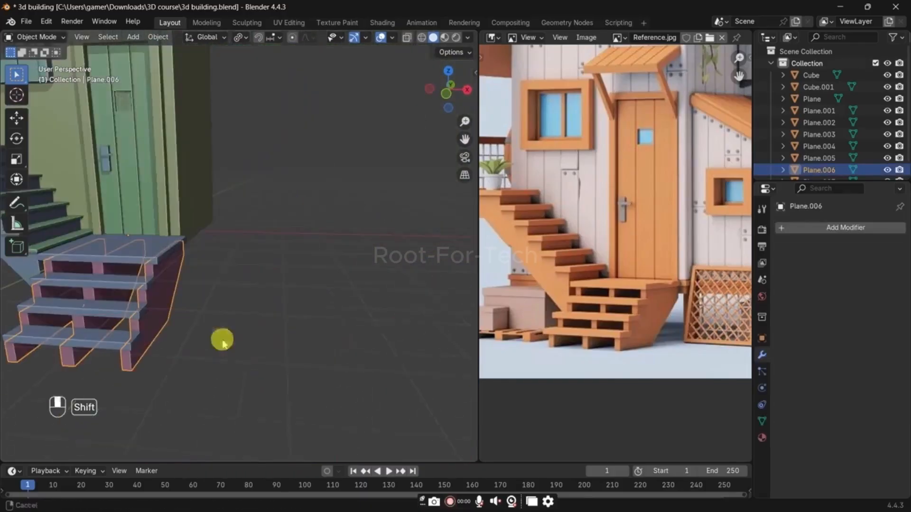
key("shift+a")
mouse_move(281, 289)
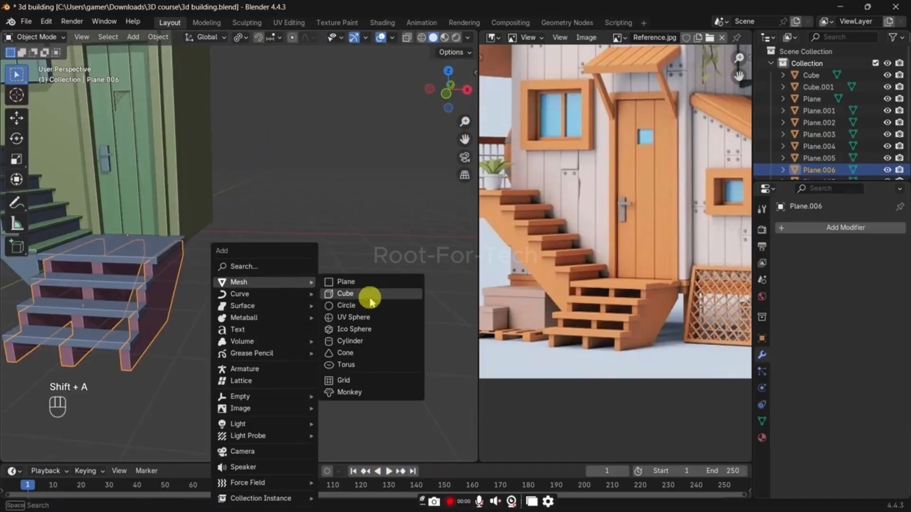
left_click(370, 302)
middle_click_drag(325, 301, 301, 332)
scroll(301, 332, "down", 2)
key("g")
key("z")
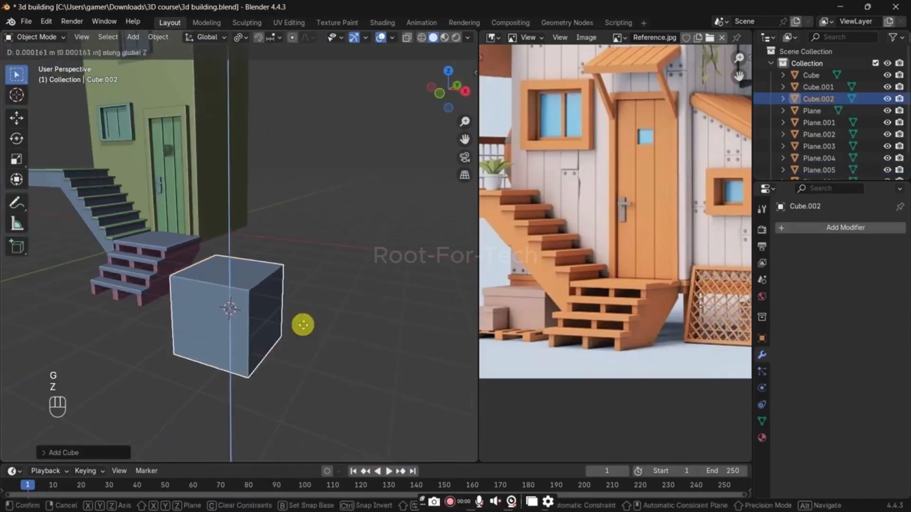
left_click(296, 318)
Step: Divide the new cube into four equal layers with three horizontal loop cuts
key("Tab")
key("ctrl+r")
scroll(258, 297, "up", 2)
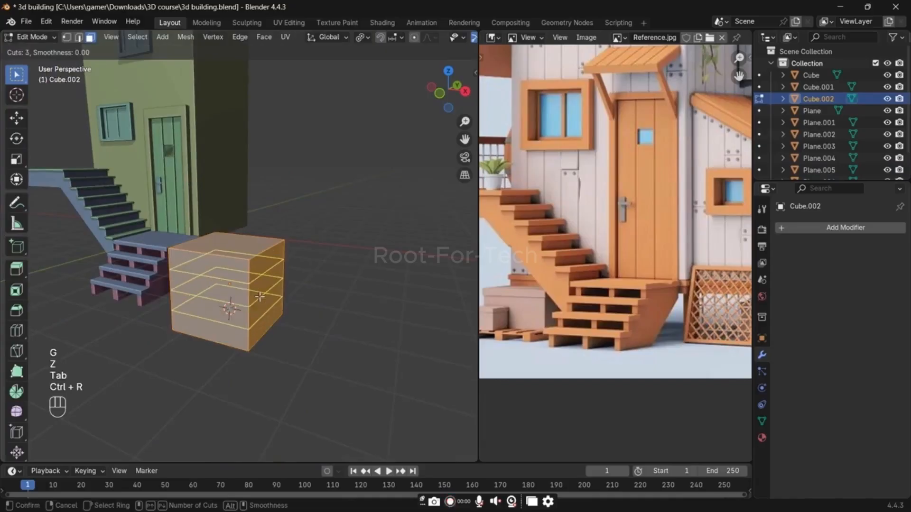
left_click(244, 295)
Step: Extrude the three lower front faces of the cube outward by about 0.32 m
key("3")
left_click(217, 289)
left_click(218, 308, "shift")
left_click(218, 328, "shift")
key("e")
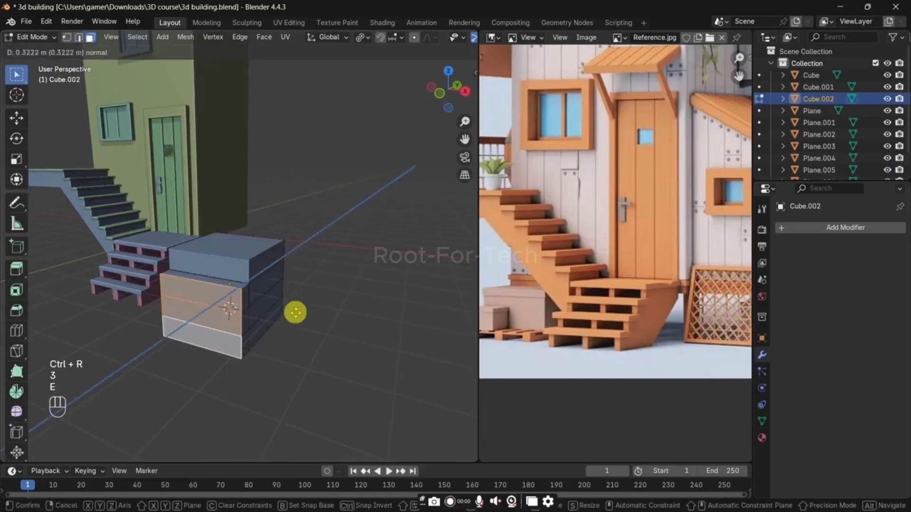
left_click(296, 314)
Step: Repeat the extrusion on the two lower front faces and once more on the lowest one to form four steps
left_click(225, 291, "ctrl")
key("shift+r")
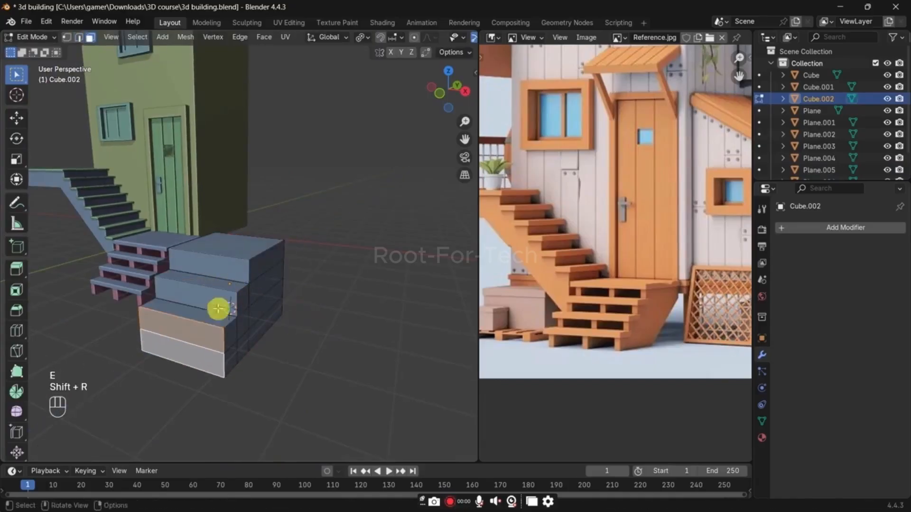
left_click(209, 329, "ctrl")
key("shift+r")
left_click(348, 335)
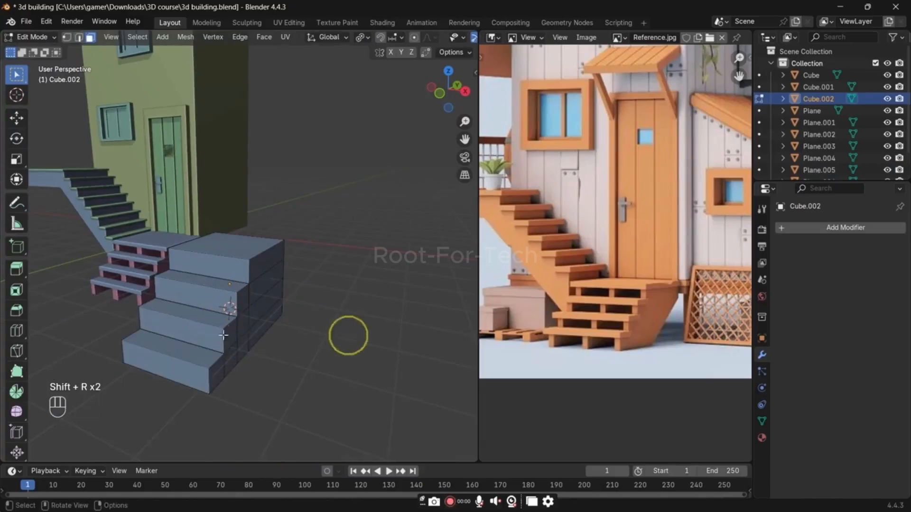
Step: Add three lengthwise loop cuts across the stepped block, one in the middle and one centred in each half
key("ctrl+r")
double_click(199, 282)
middle_click_drag(247, 313, 281, 309)
key("ctrl+r")
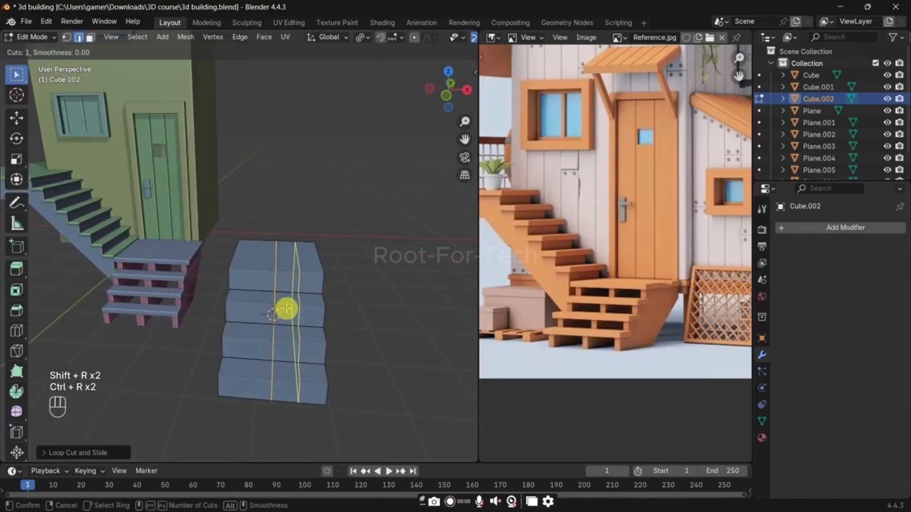
left_click(287, 308)
key("ctrl+r")
left_click(274, 313)
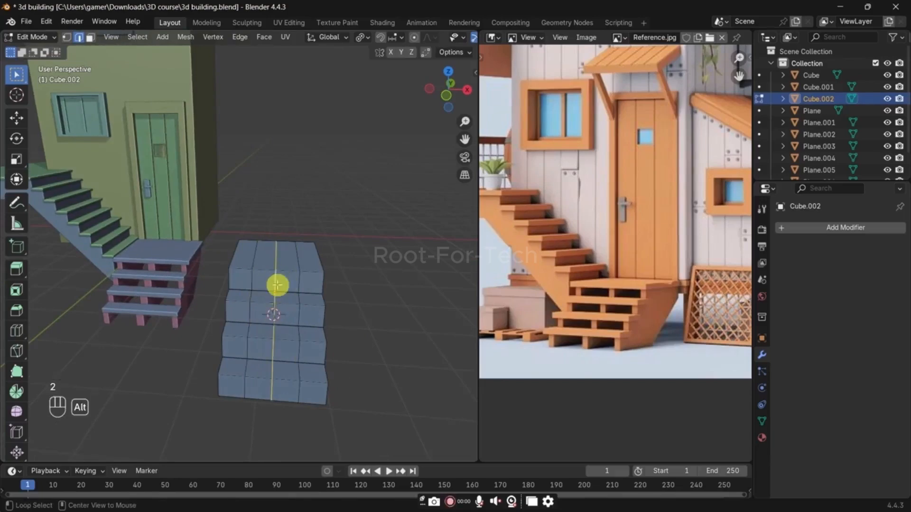
Step: Select the three lengthwise edge loops and bevel them by about 0.1 m with one segment
key("alt+z")
scroll(280, 299, "up", 2)
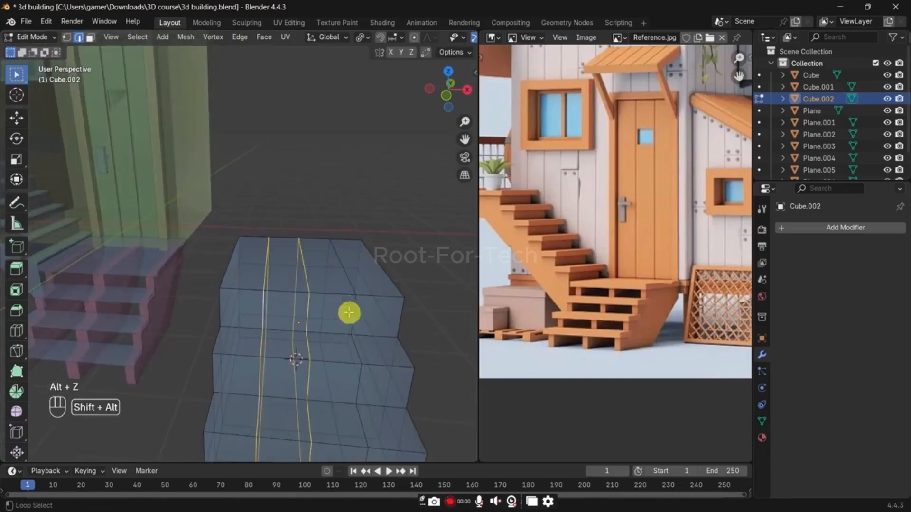
key("ctrl+z")
key("alt+z")
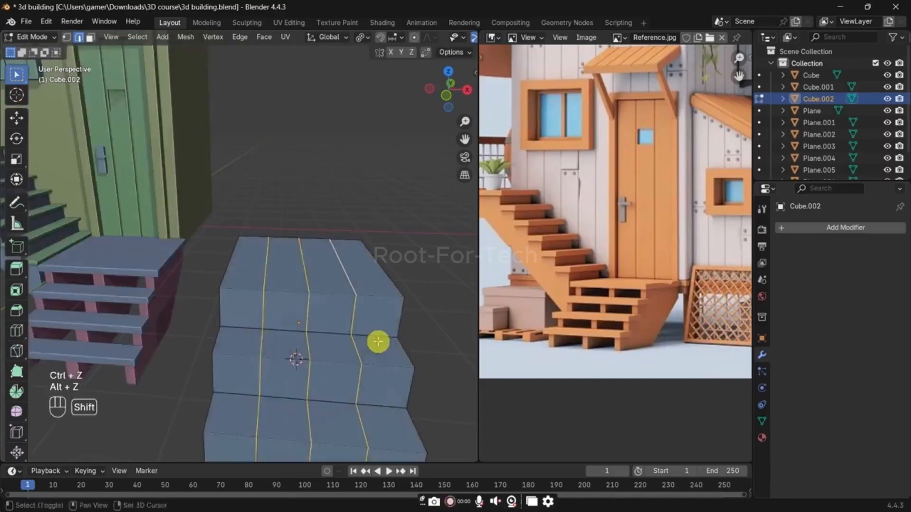
middle_click_drag(376, 340, 354, 293, "shift")
key("ctrl+b")
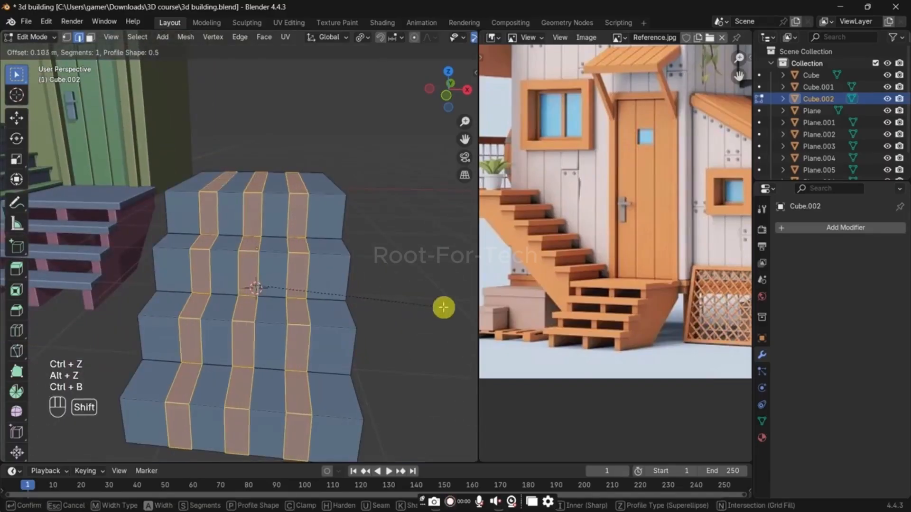
left_click(454, 306)
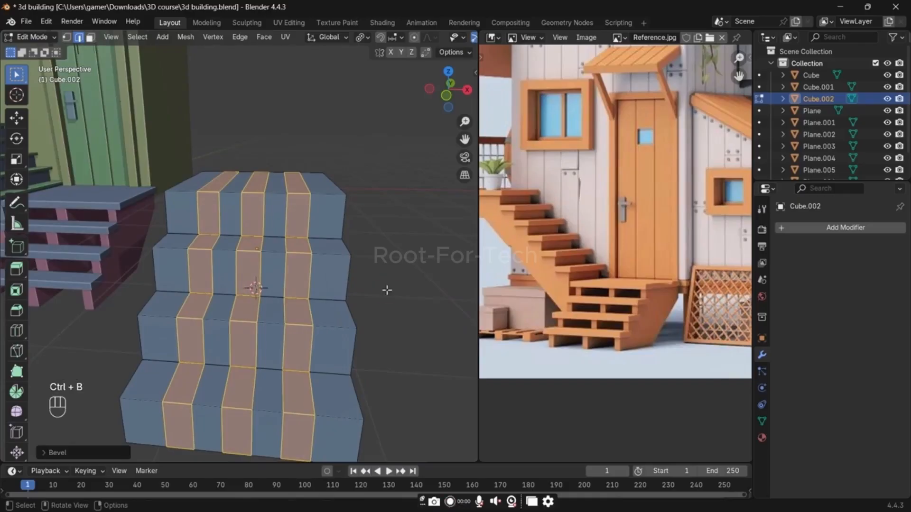
Step: Invert the selection of the three beveled strips and delete the rest of the stepped block
key("1")
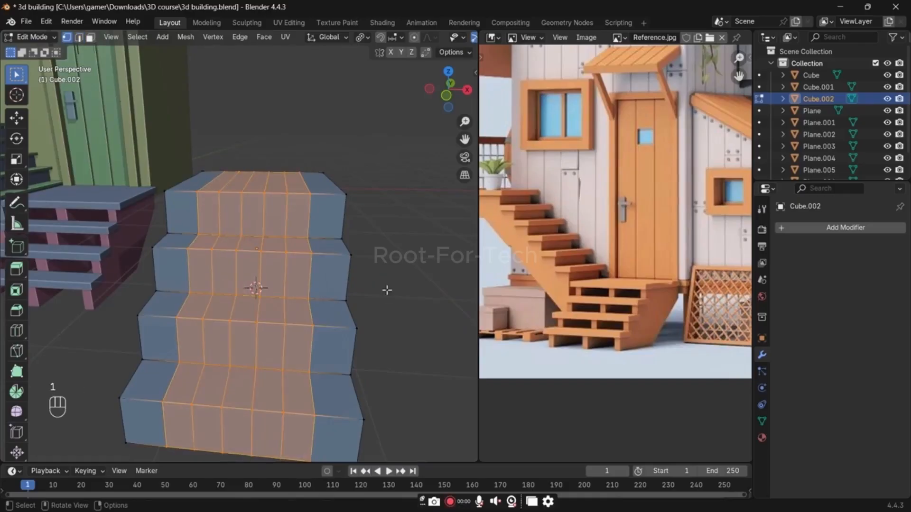
key("ctrl+z")
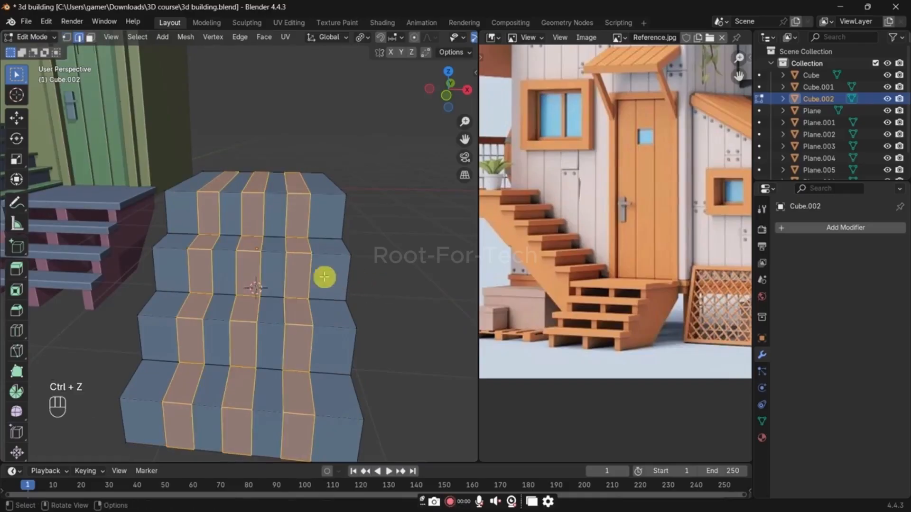
key("ctrl+i")
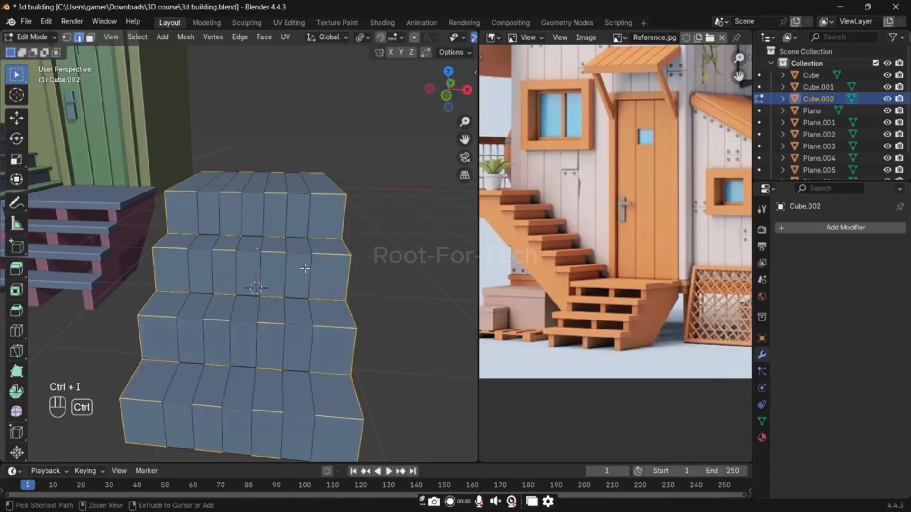
key("x")
left_click(303, 268)
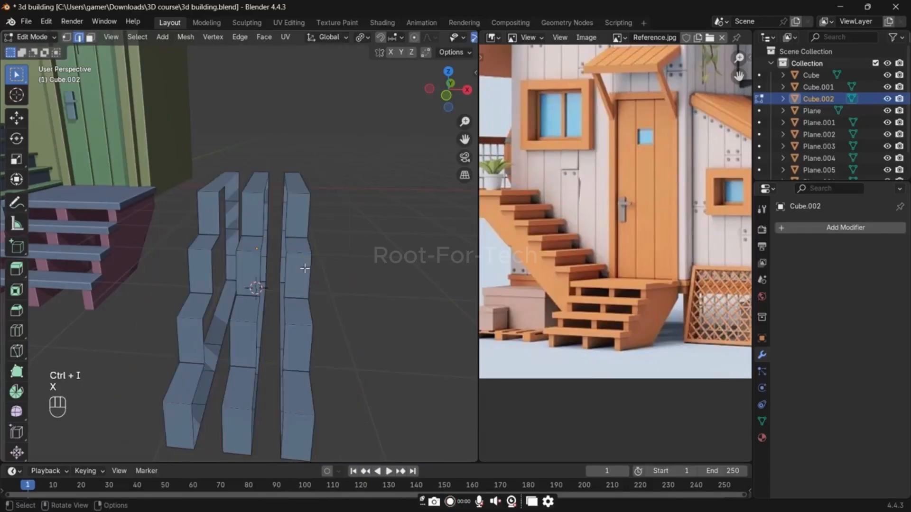
Step: Fill the open sides of all three stepped strips with faces to make solid stair supports
left_click(288, 216, "alt")
key("f")
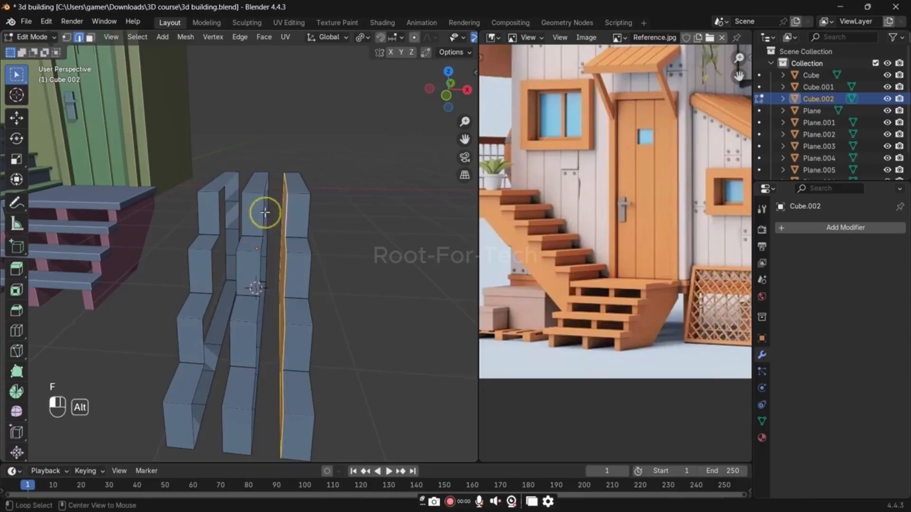
left_click(265, 213, "alt")
key("f")
left_click(239, 213, "alt")
key("f")
left_click(244, 213, "alt")
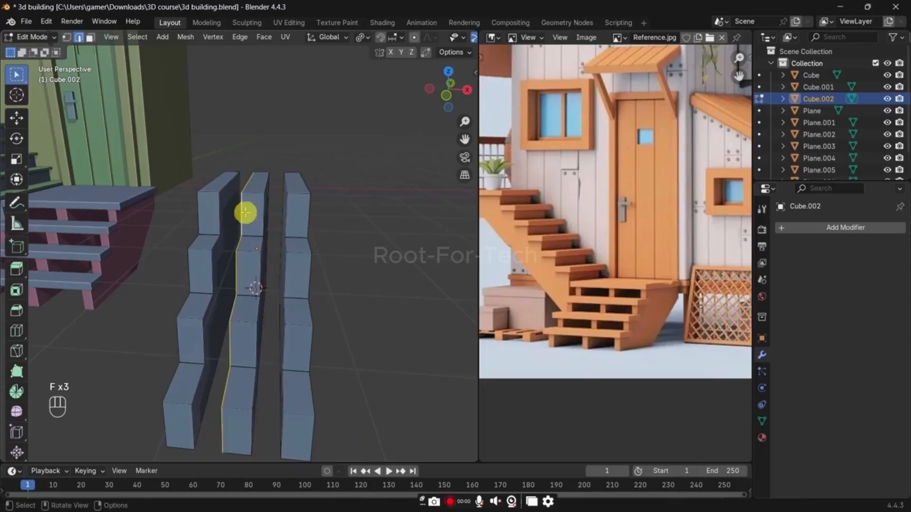
left_click(283, 213, "alt")
key("f")
middle_click_drag(349, 227, 261, 209)
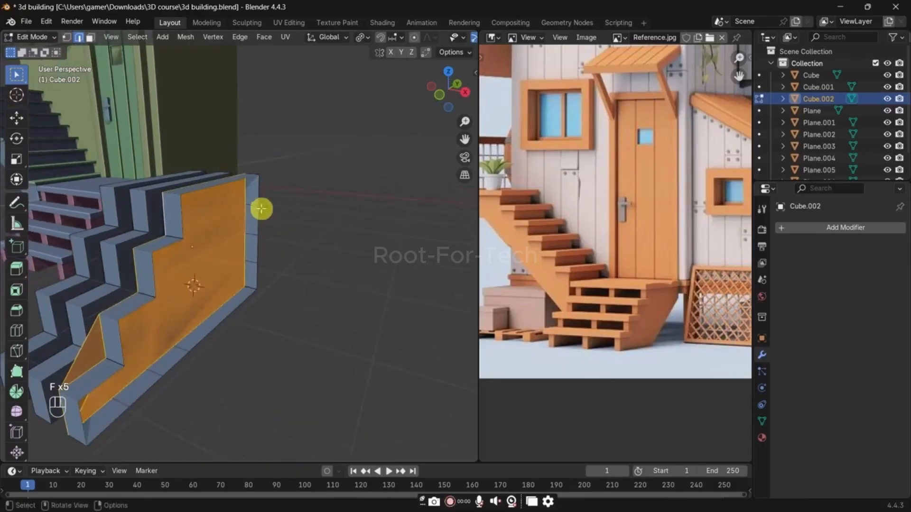
left_click(266, 223, "alt")
key("f")
middle_click_drag(283, 238, 303, 238)
key("a")
key("s")
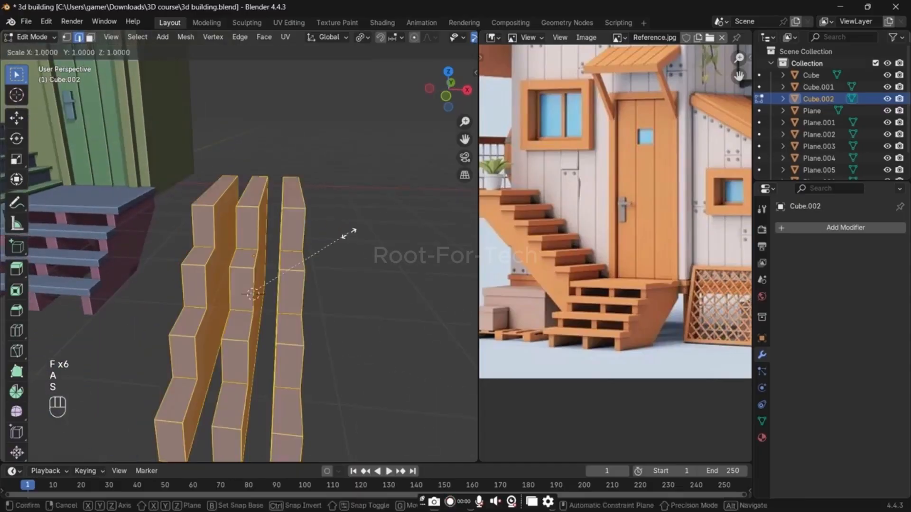
right_click(350, 235)
Step: Select the whole right-hand stepped support and move it 0.5 m along X
left_click(302, 219)
key("l")
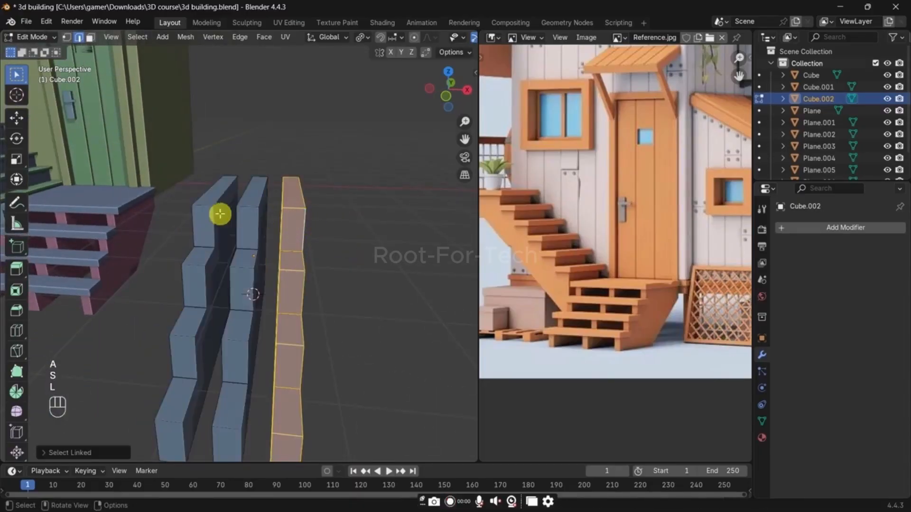
key("g")
key("x")
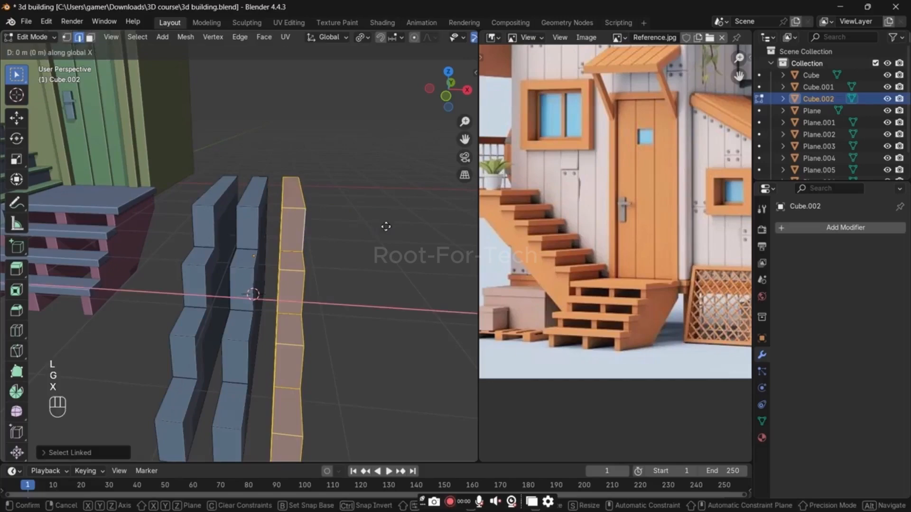
type(".5")
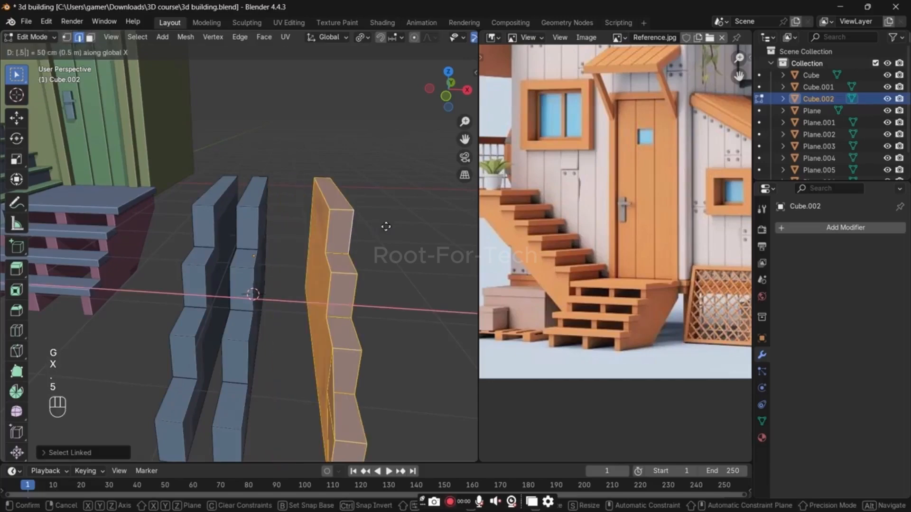
key("Return")
Step: Select the whole left-hand stepped support, move it -0.5 m along X and leave mesh editing
left_click(204, 221)
type("l")
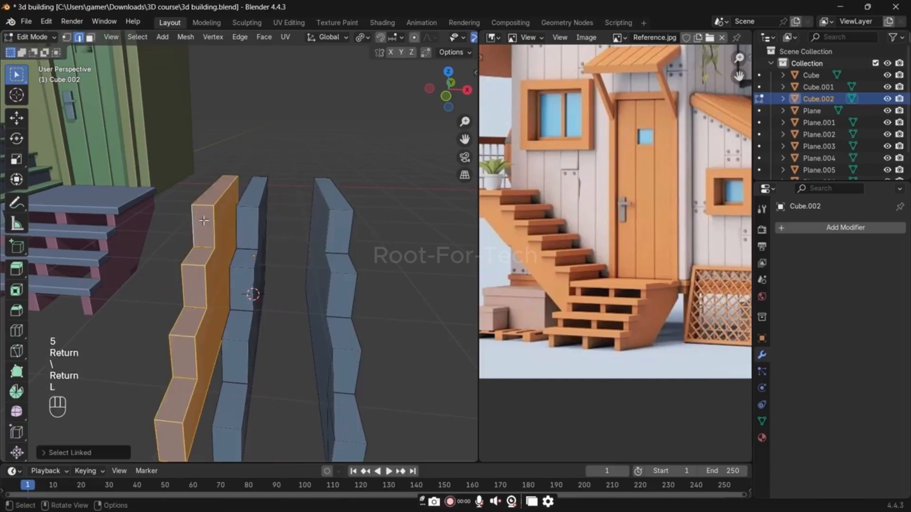
type("gx.5")
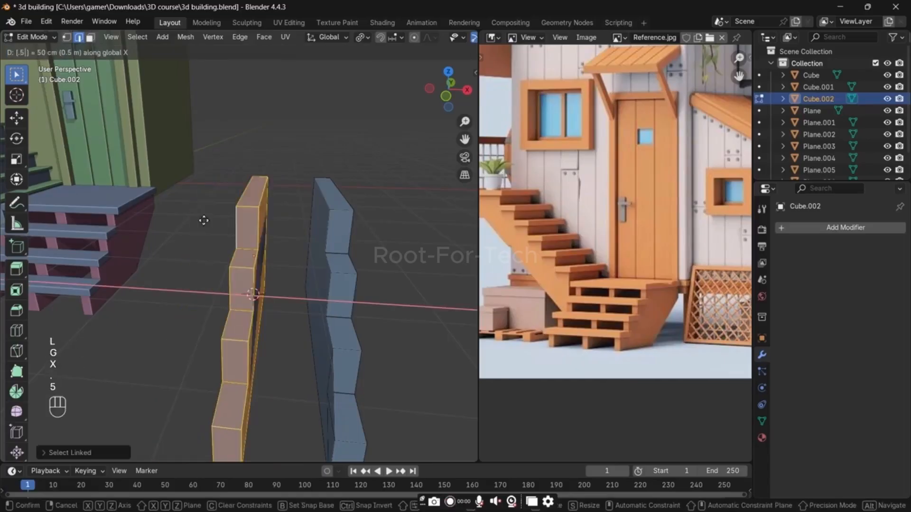
type("-")
key("backslash")
key("Return")
key("Tab")
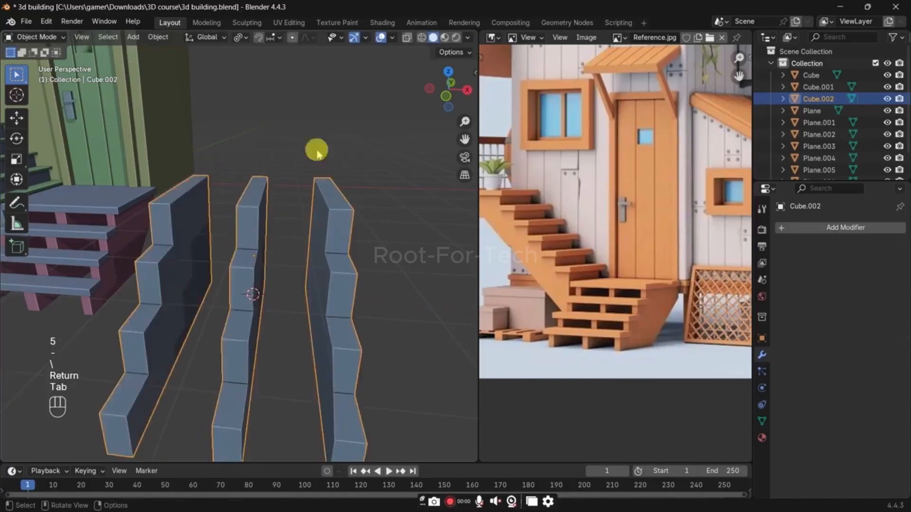
Step: Select all the horizontal tread faces of the three stepped supports by extending the selection to coplanar faces at each level
left_click(317, 150)
scroll(346, 219, "down", 3)
scroll(347, 219, "up", 5)
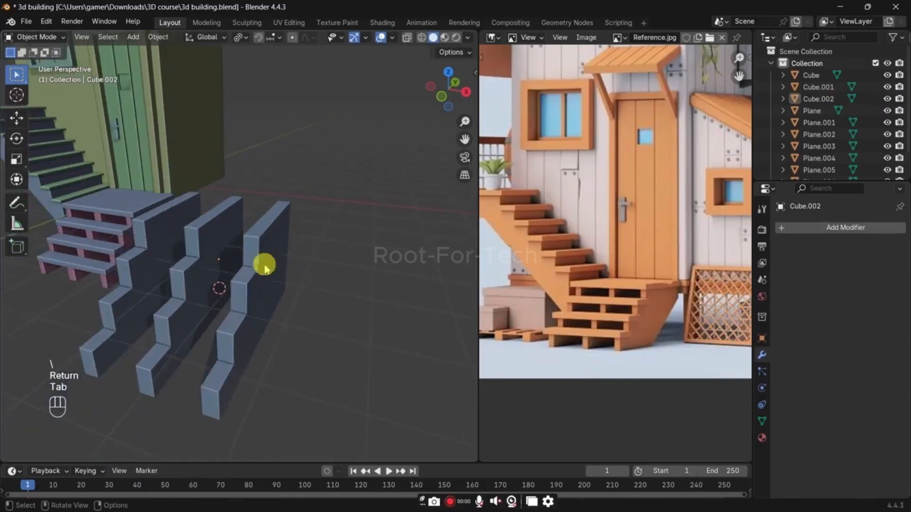
key("Tab")
key("3")
left_click(192, 268, "shift")
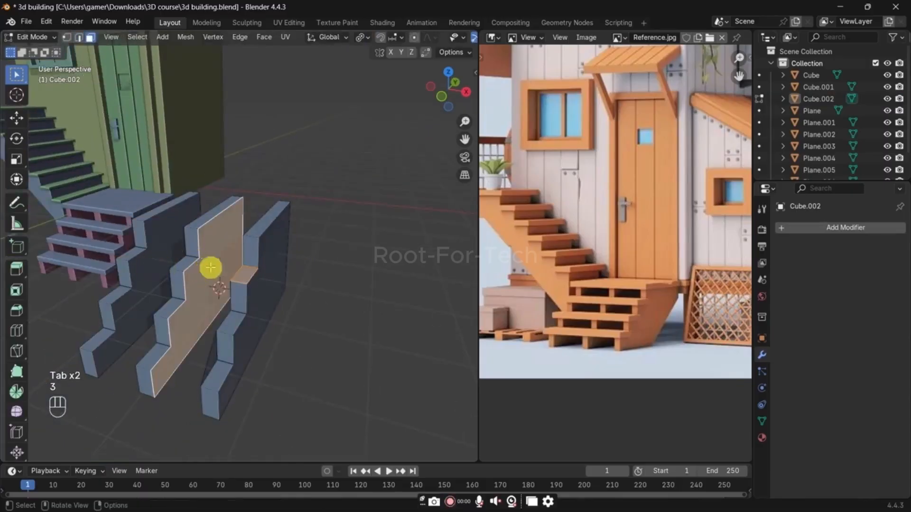
key("shift+g")
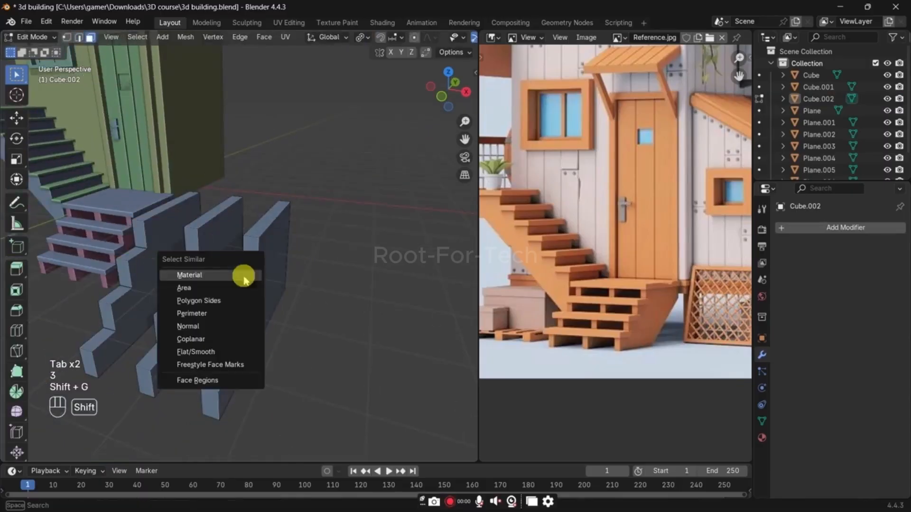
left_click(236, 338)
key("shift+r")
left_click(235, 322, "shift")
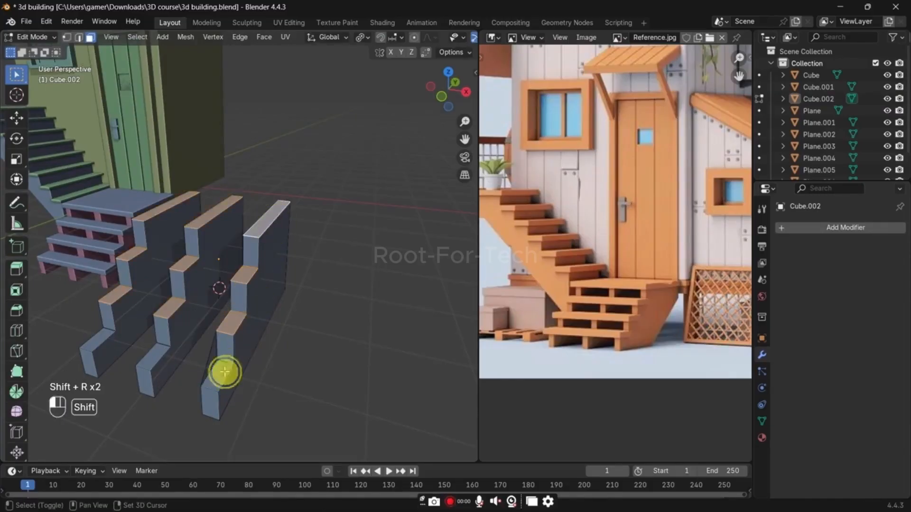
Step: Duplicate the selected tread faces in place, separate them into their own object and open that object for mesh editing
key("shift+d")
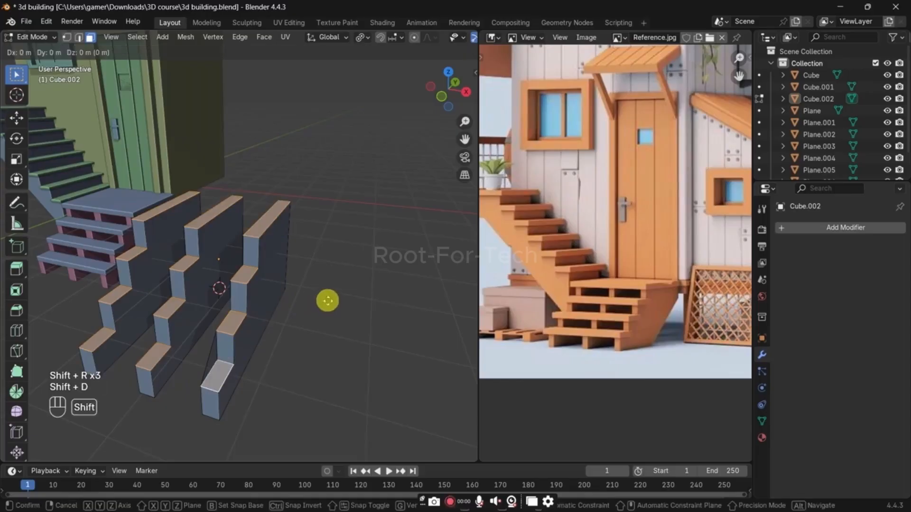
right_click(320, 303)
key("p")
left_click(324, 301)
key("Tab")
left_click(272, 216)
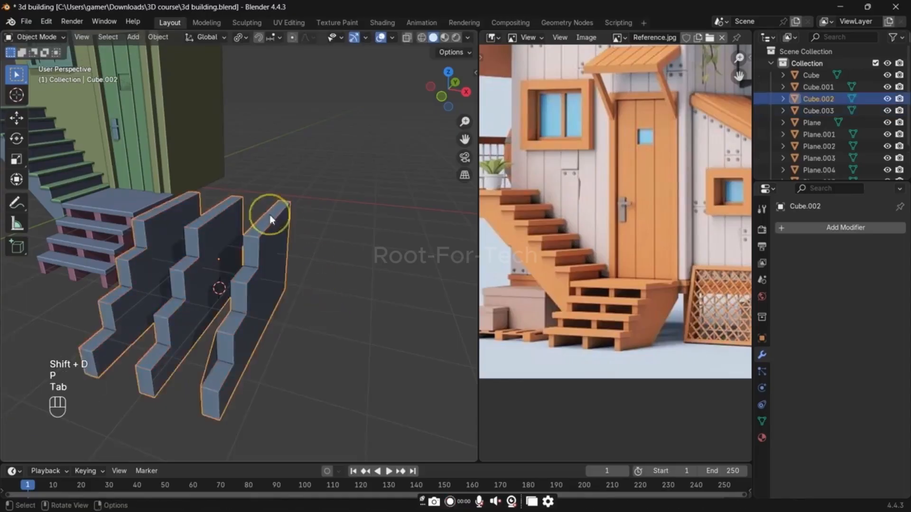
key("Tab")
key("Tab")
left_click(272, 211)
key("Tab")
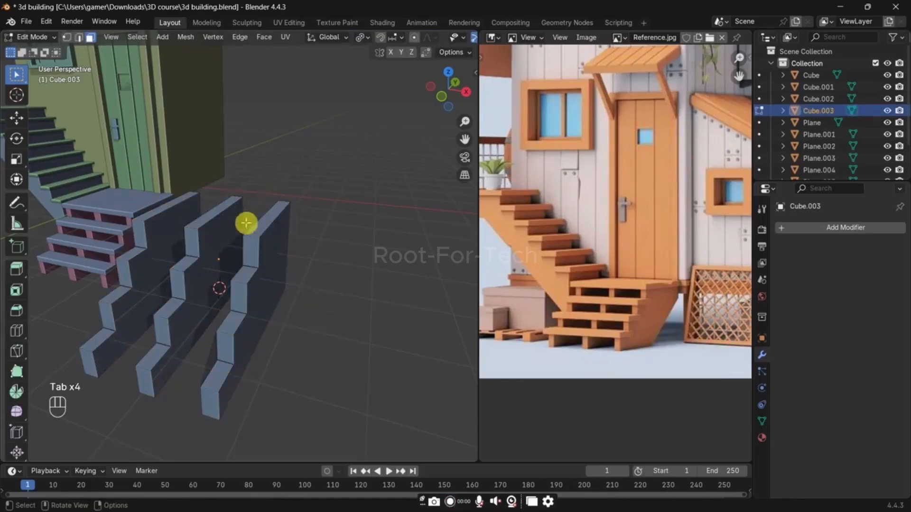
Step: Try to bridge all of the separated tread faces
key("a")
right_click(351, 173)
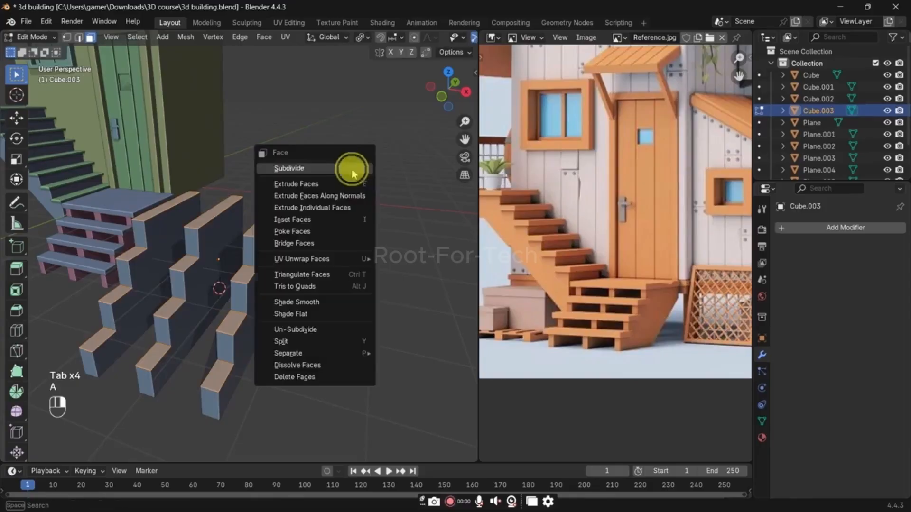
left_click(305, 243)
key("ctrl+z")
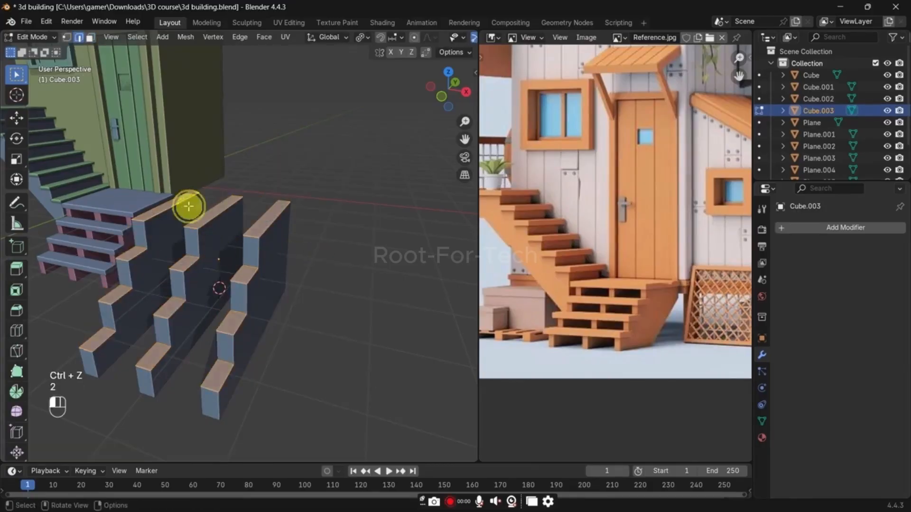
Step: Fill both gaps between the strips with faces on the top tread and on the tread directly below it
left_click(189, 206)
left_click(208, 212, "shift")
middle_click_drag(216, 215, 228, 233)
key("f")
left_click(236, 242)
left_click(275, 254, "shift")
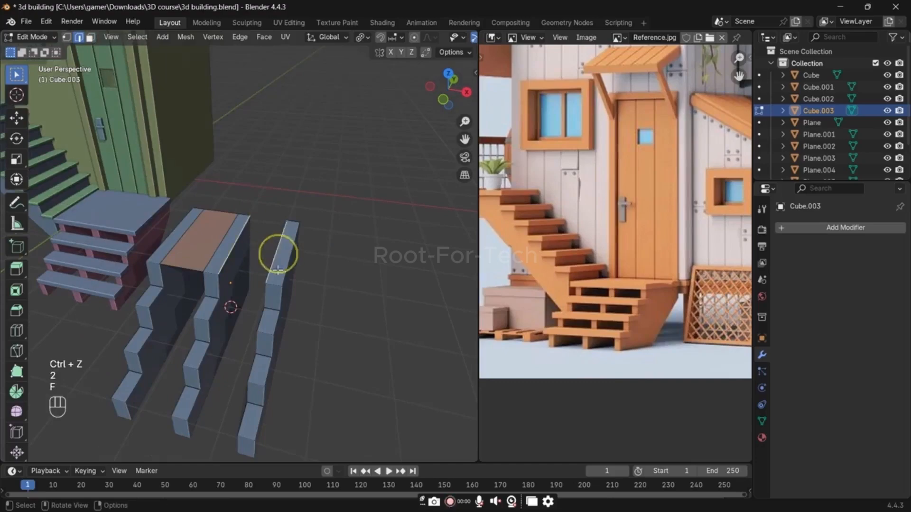
key("f")
left_click(220, 313)
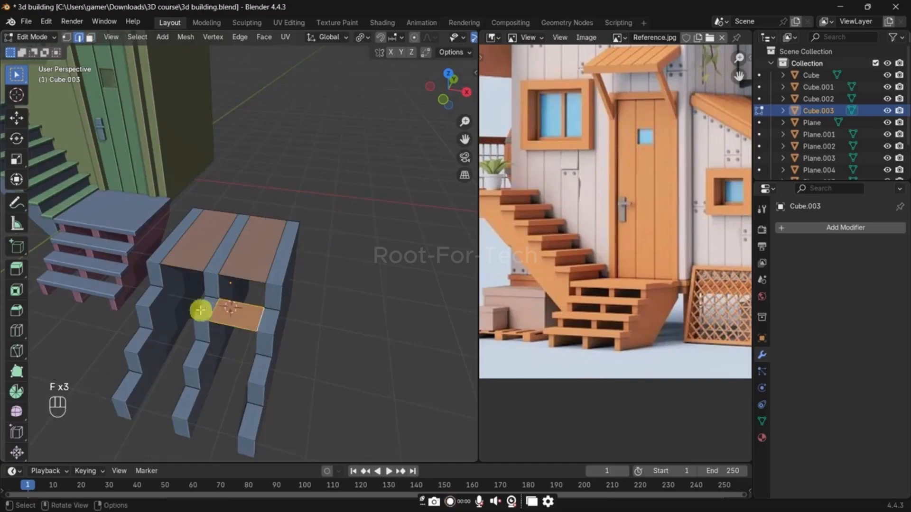
left_click(198, 310)
left_click(156, 301, "shift")
key("f")
Step: Fill both gaps between the strips with faces on the two lowest treads
left_click(143, 350)
left_click(184, 355, "shift")
key("f")
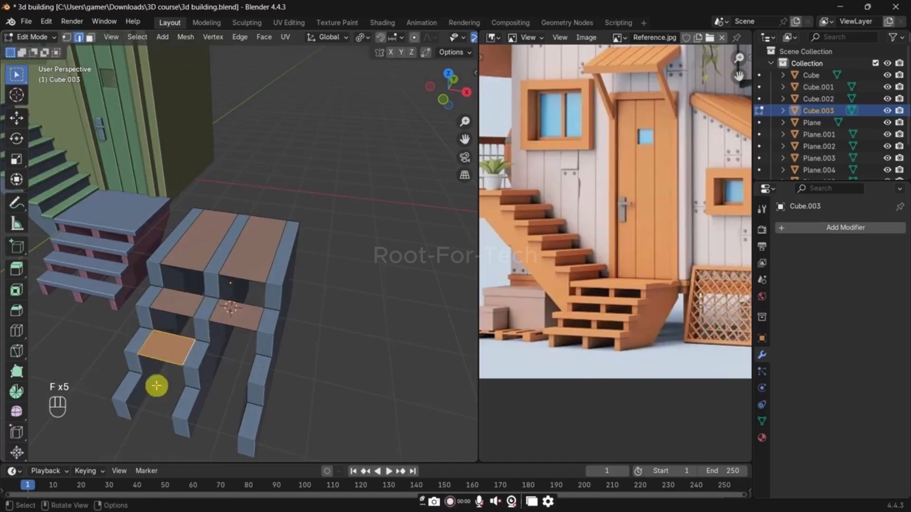
left_click(136, 388)
left_click(175, 403, "shift")
key("f")
left_click(198, 407)
left_click(241, 418, "shift")
key("f")
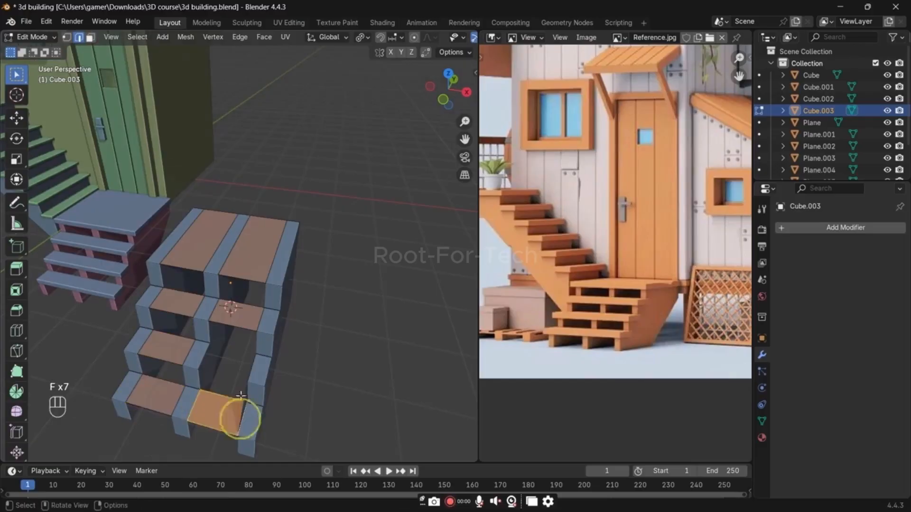
left_click(240, 372)
left_click(218, 333, "shift")
key("f")
Step: Try to extrude all the tread faces upward with their dividing edges still in place
key("a")
middle_click_drag(311, 339, 341, 295)
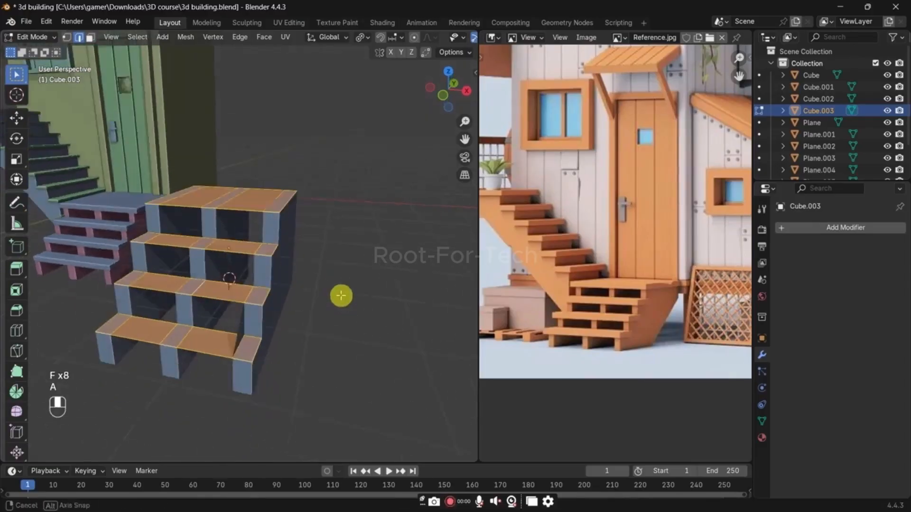
scroll(341, 296, "up", 2)
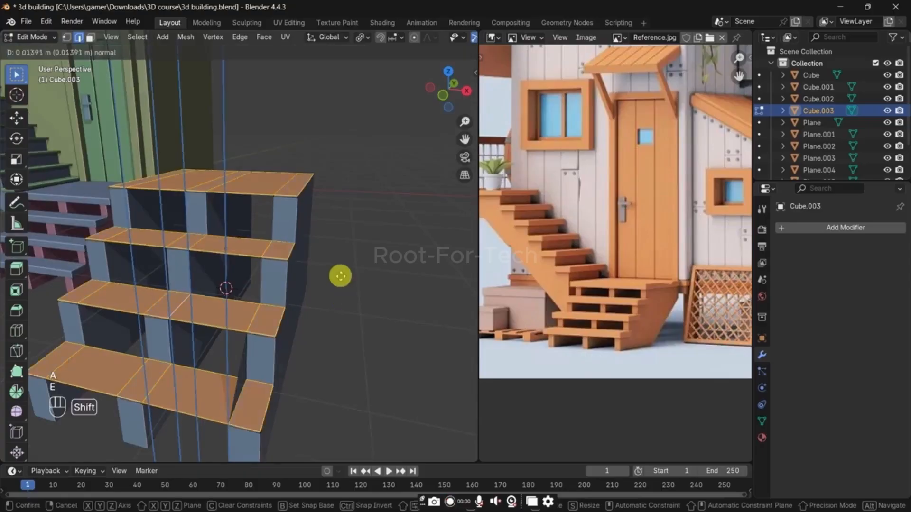
left_click(341, 247)
key("ctrl+z")
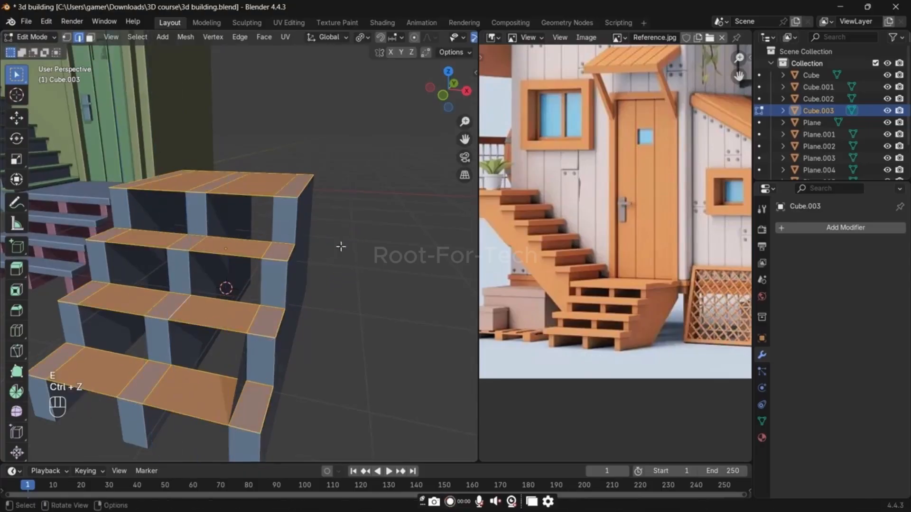
Step: Dissolve the faces of each tread into a single face and extrude all four treads upward to give them thickness
key("x")
left_click(330, 322)
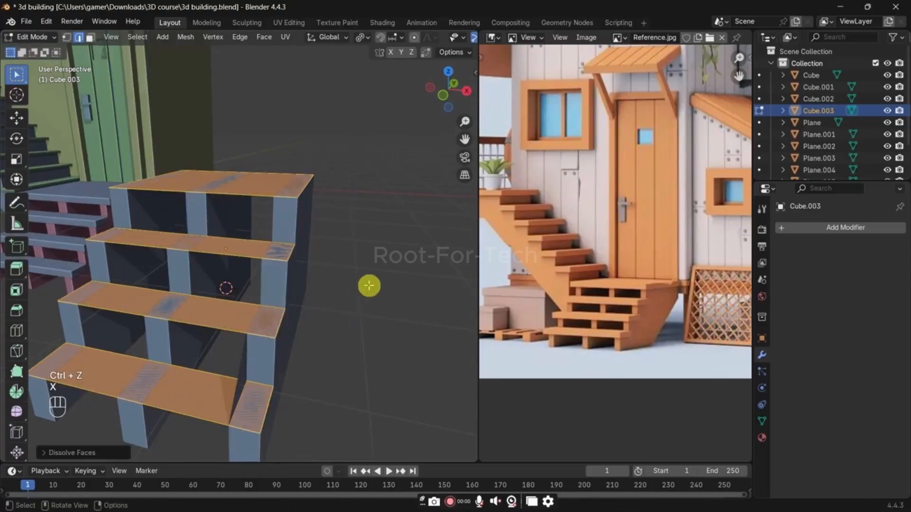
key("e")
left_click(366, 232)
Step: Scale all four treads slightly wider along X so they overhang the supports, and leave mesh editing
key("a")
key("s")
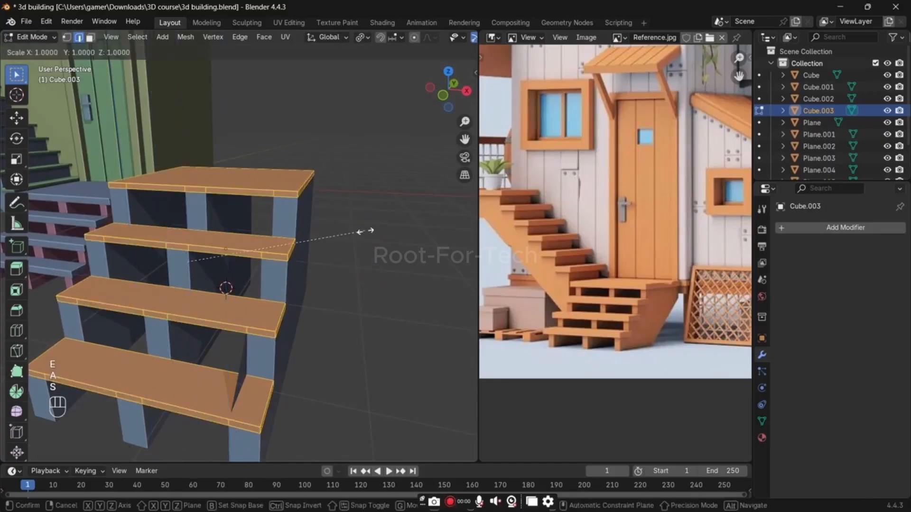
key("x")
left_click(376, 231)
key("s")
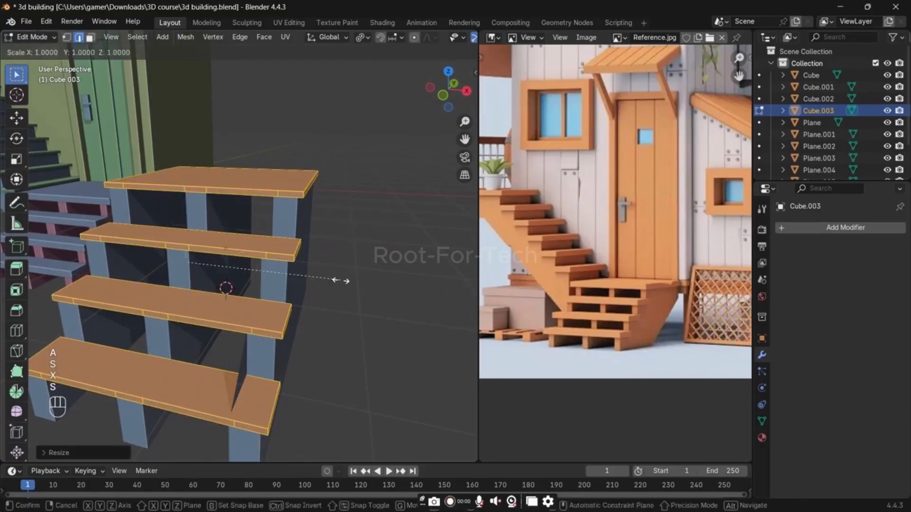
key("z")
right_click(396, 264)
key("Tab")
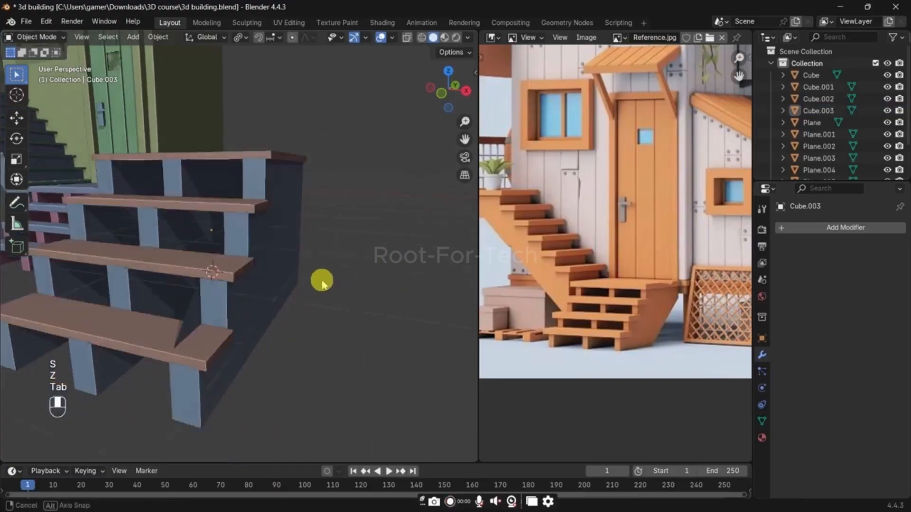
Step: Delete the stray support face poking through the lowest tread and leave mesh editing
scroll(175, 346, "up", 4)
left_click(149, 358)
key("Tab")
key("3")
key("x")
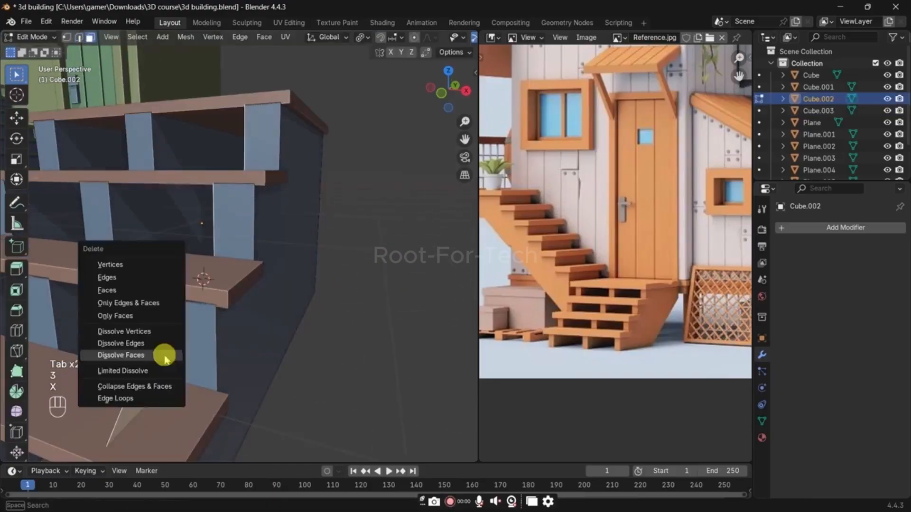
left_click(147, 288)
key("Tab")
left_click(385, 221)
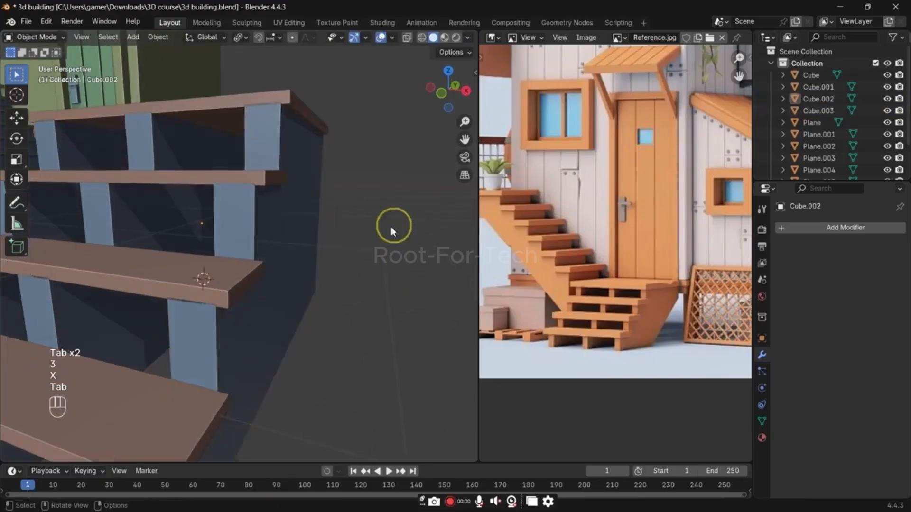
Step: Select the treads object and adjust its height along Z on the supports
scroll(336, 256, "down", 5)
scroll(335, 256, "up", 5)
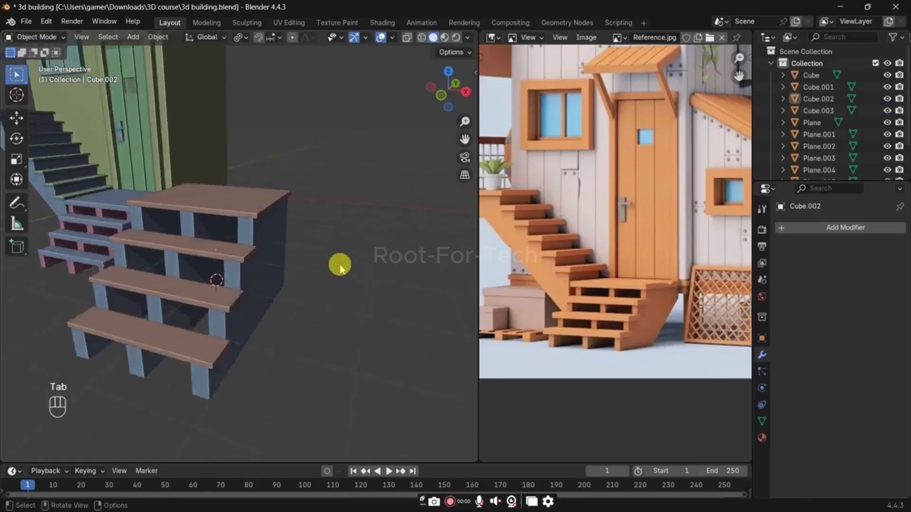
left_click(281, 182)
key("g")
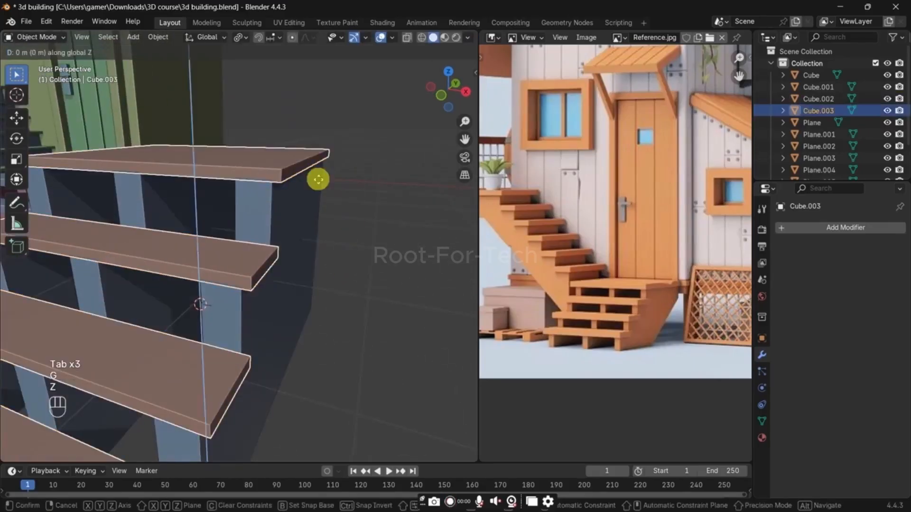
key("z")
scroll(319, 173, "down", 5)
left_click(323, 234)
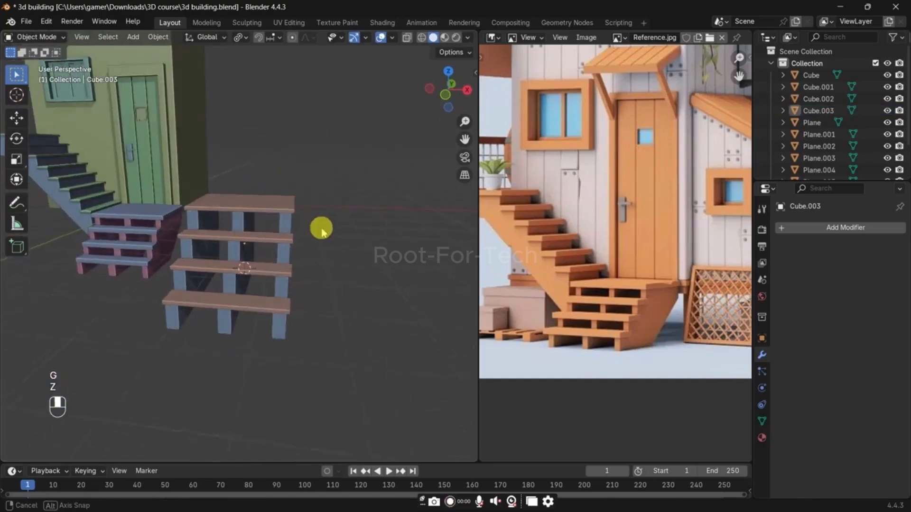
Step: Delete the practice treads and their stepped supports from the scene
key("x")
left_click(340, 277)
middle_click_drag(273, 260, 355, 287, "shift")
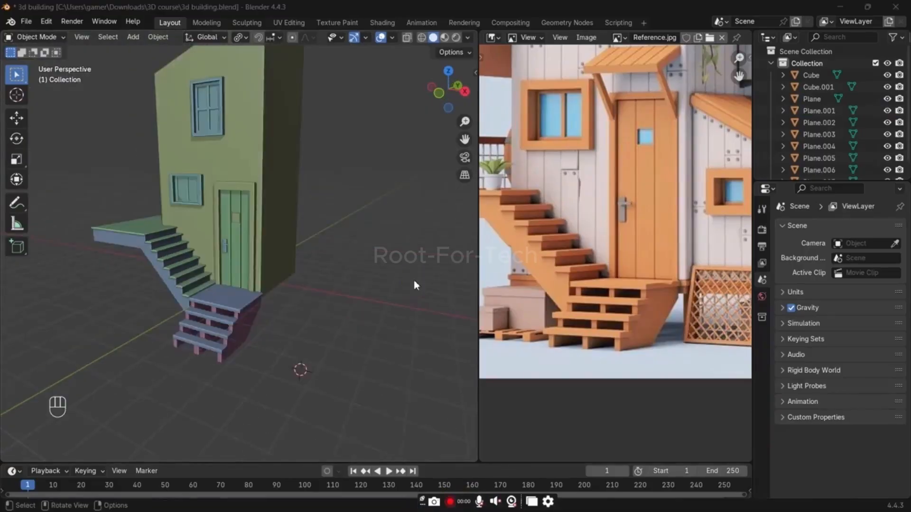
Step: Add one centred horizontal loop cut around the walls of the main house body
scroll(225, 286, "up", 4)
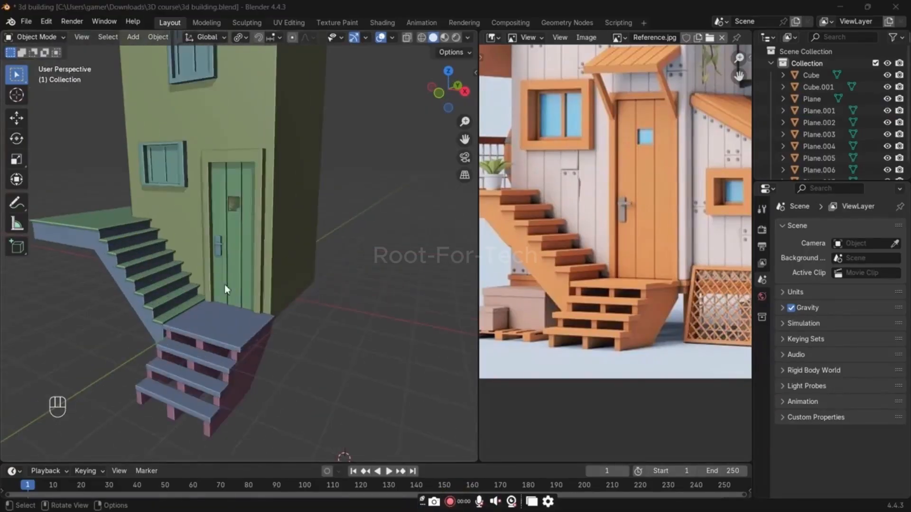
middle_click_drag(222, 260, 199, 316, "shift")
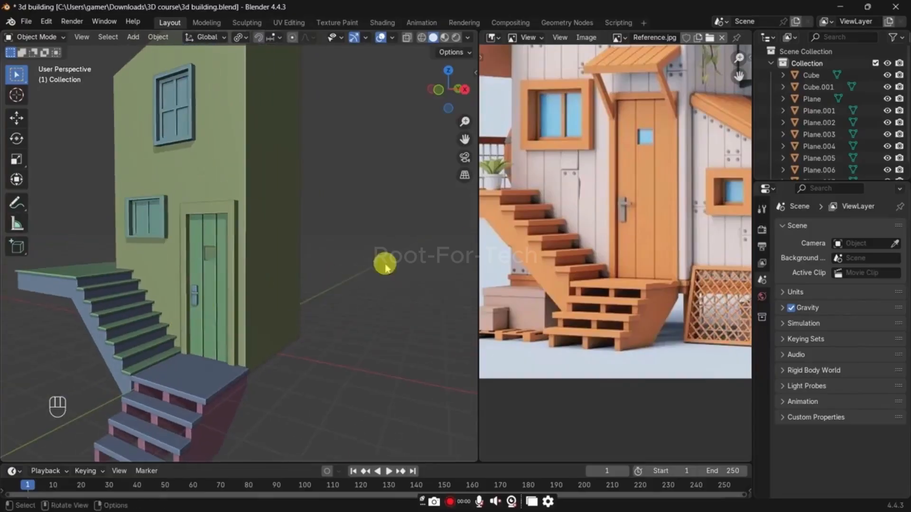
scroll(626, 223, "down", 2)
middle_click_drag(627, 223, 526, 255)
scroll(597, 248, "up", 4)
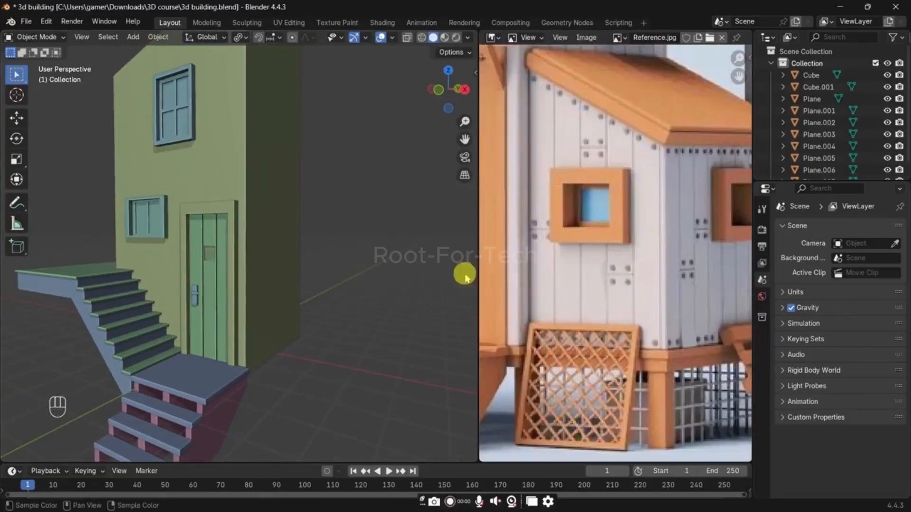
left_click(279, 339)
middle_click_drag(280, 298, 253, 333, "shift")
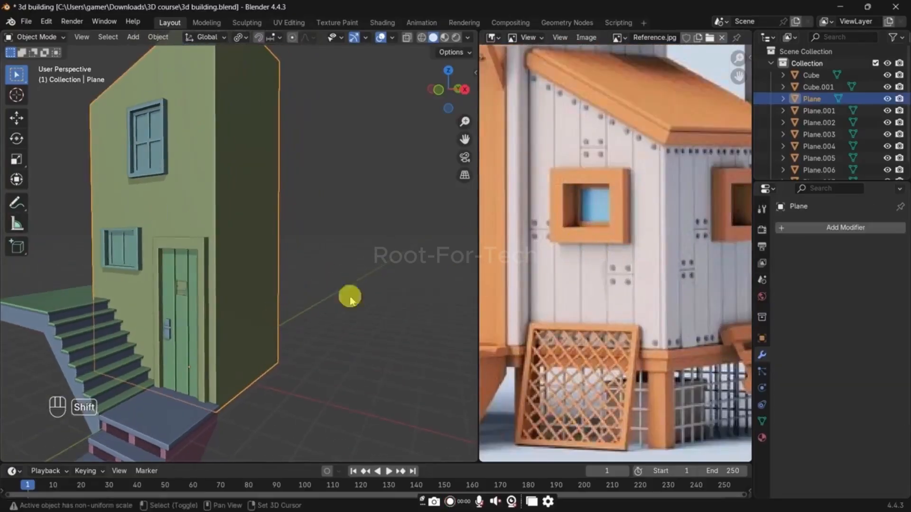
scroll(577, 227, "down", 1)
middle_click_drag(305, 258, 264, 274)
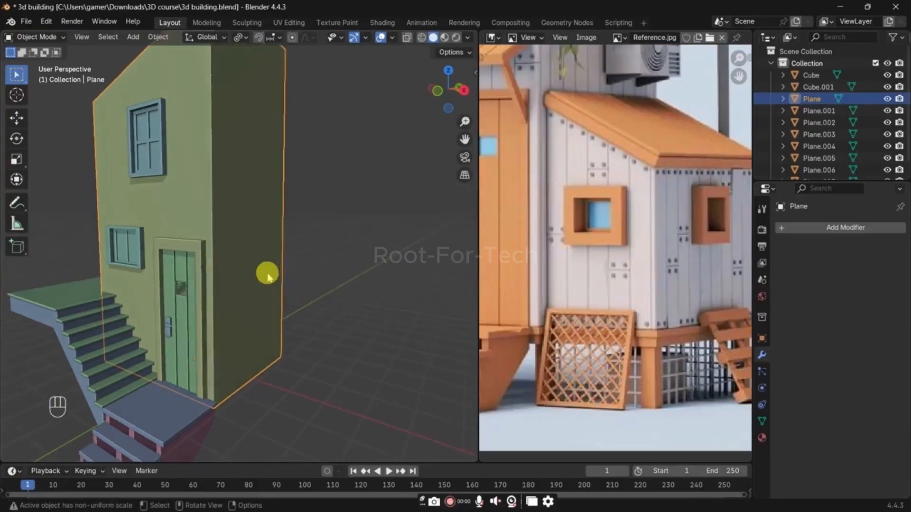
key("Tab")
key("ctrl+r")
right_click(218, 227)
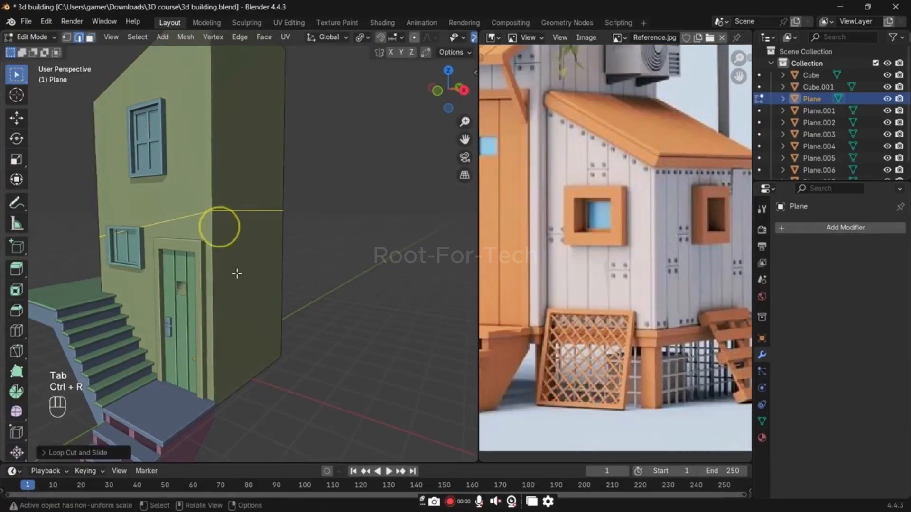
Step: Try to lower the loop cut's edge on the side wall by about 0.6 m along Z
key("3")
left_click(250, 294)
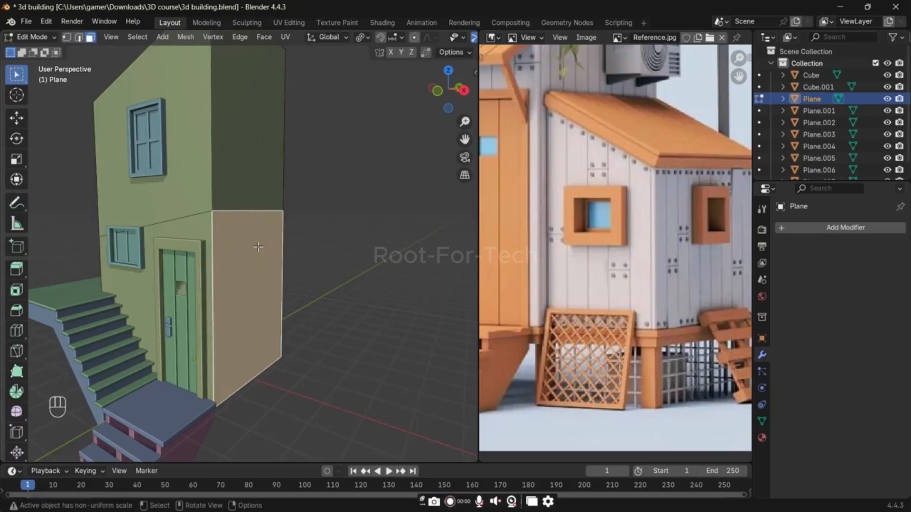
key("2")
left_click(254, 212)
key("g")
key("z")
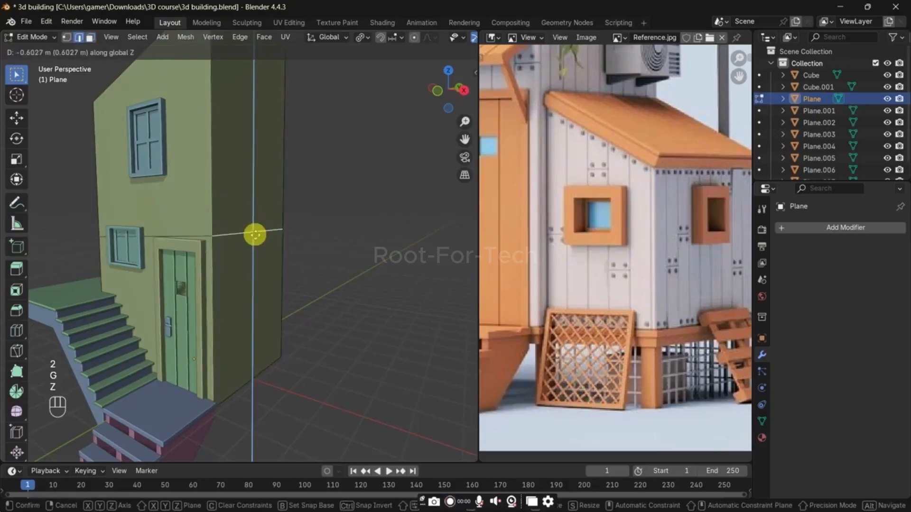
left_click(255, 234)
key("alt+z")
key("alt+z")
key("g")
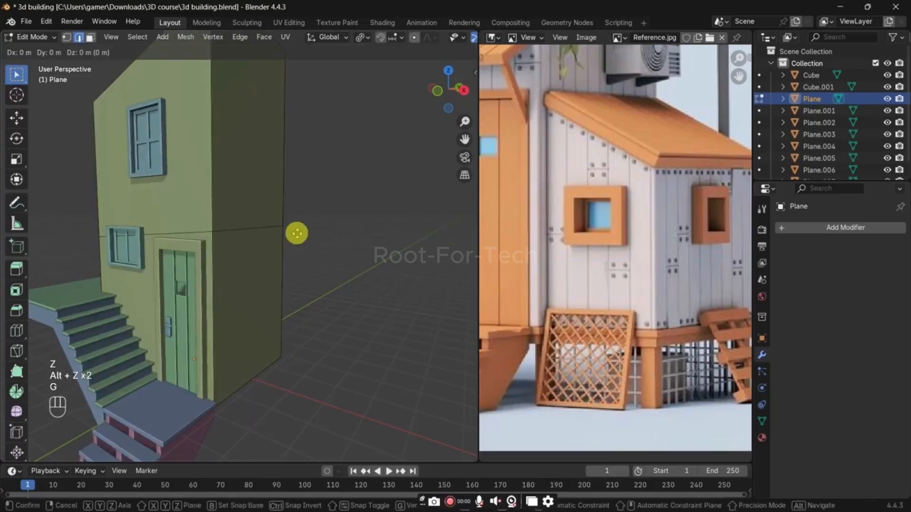
key("z")
left_click(299, 218)
Step: Undo the edge moves and the loop cut around the house body
key("ctrl+z")
key("ctrl+z")
key("ctrl+z")
key("ctrl+z")
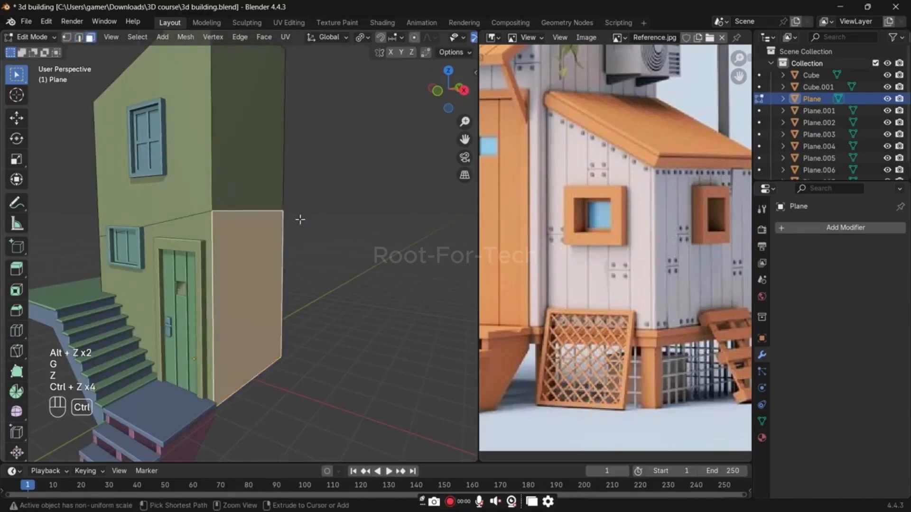
key("ctrl+z")
key("ctrl+z")
Step: Add one horizontal loop cut around the house body and edge-slide it evenly down to just above the door frame
key("ctrl+r")
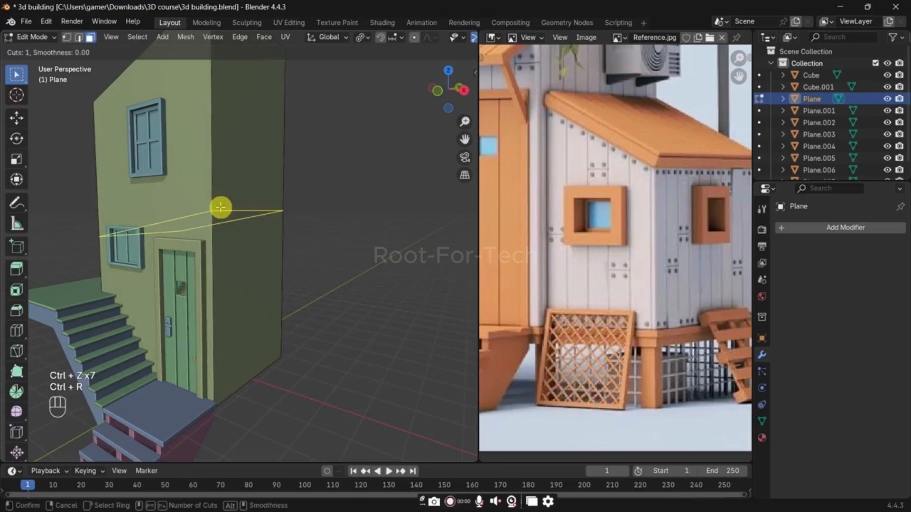
left_click(220, 210)
right_click(220, 210)
key("g")
key("g")
key("e")
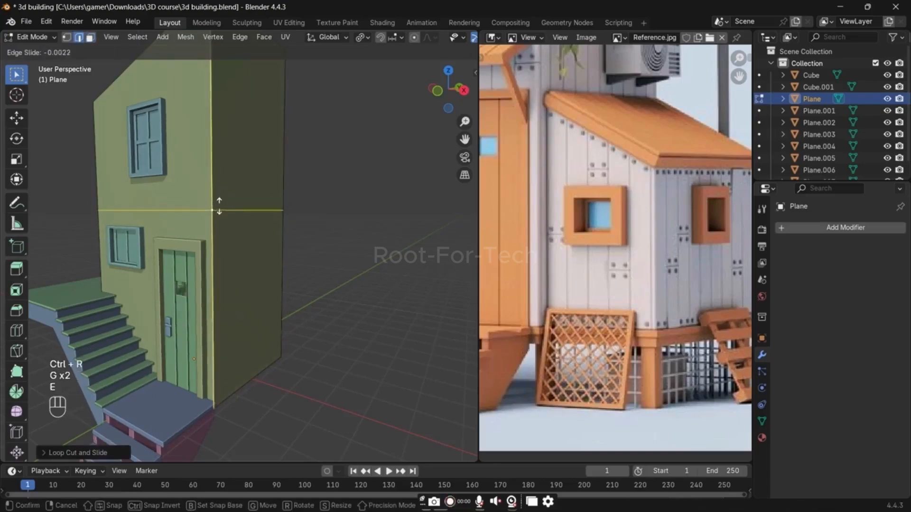
left_click(222, 233)
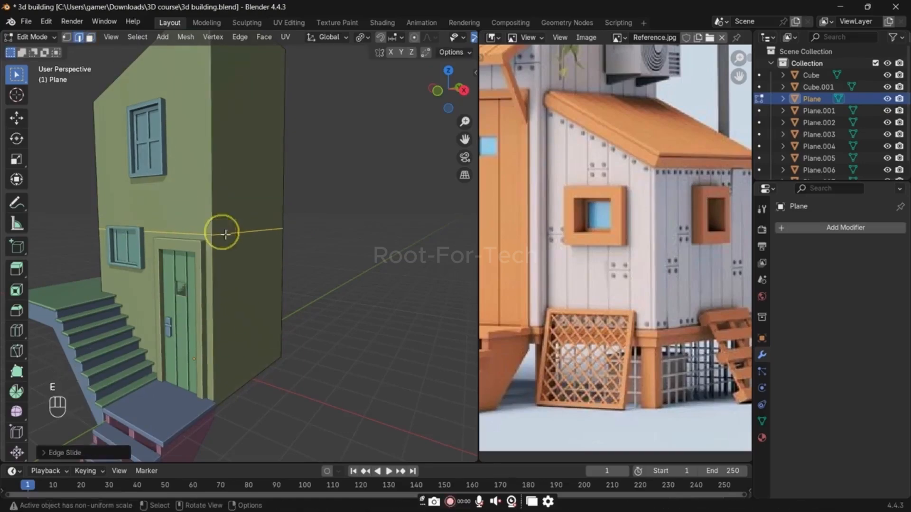
Step: Duplicate the lower side wall face in place and separate the copy into its own object
key("3")
left_click(263, 290)
key("shift+d")
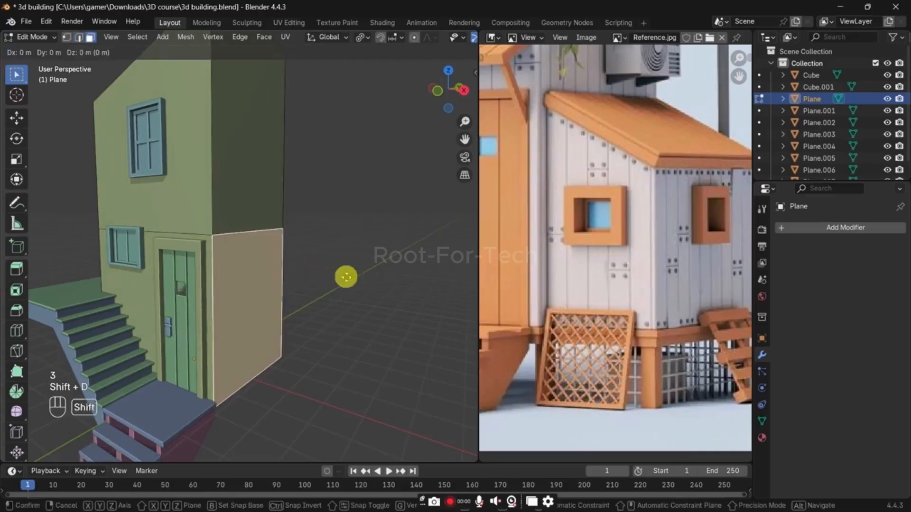
right_click(346, 277)
key("p")
left_click(346, 277)
key("Tab")
left_click(281, 266)
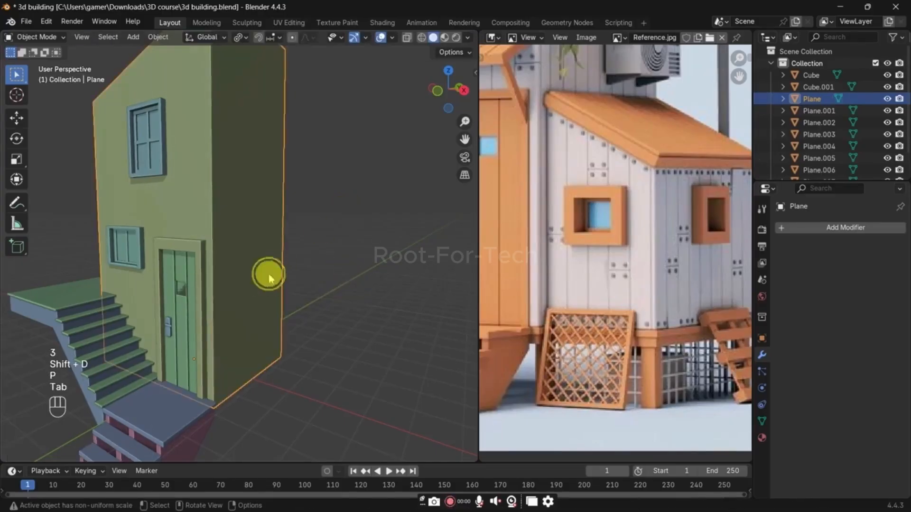
Step: Select the separated wall panel and narrow its face along Y to about 0.89 scale
left_click(269, 278)
key("Tab")
left_click(219, 290)
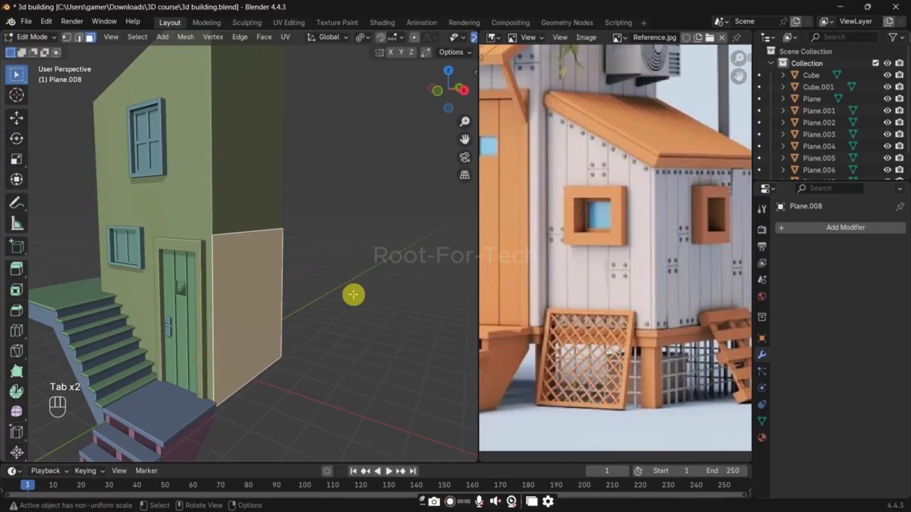
key("period")
left_click(356, 354)
middle_click_drag(354, 317, 326, 313)
key("s")
key("x")
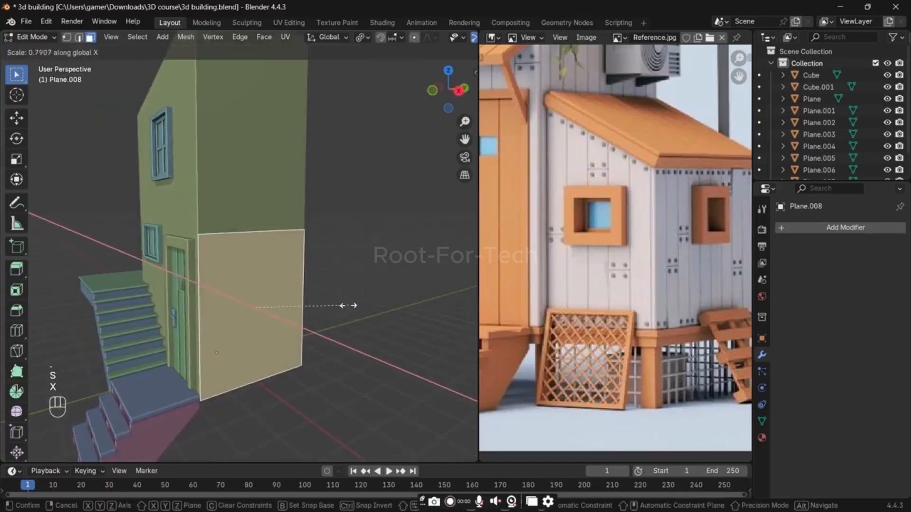
key("y")
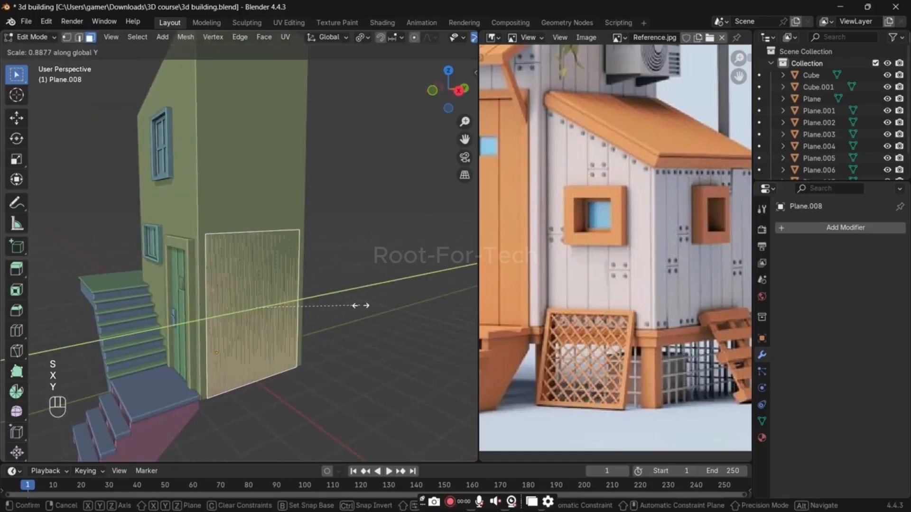
left_click(360, 306)
Step: Extrude the panel about 2.3 m outward and slide its outer top edge down to form the annex's slanted roof
key("e")
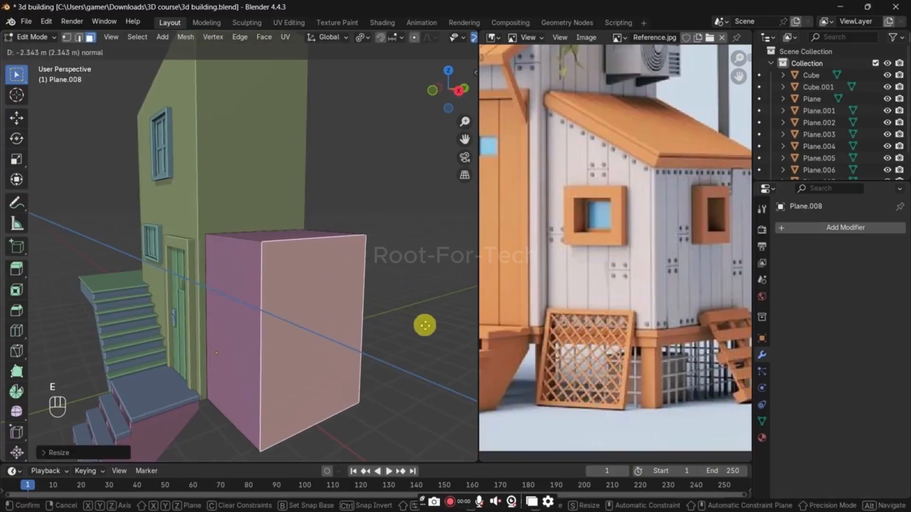
left_click(425, 325)
key("2")
left_click(309, 241)
key("g")
key("g")
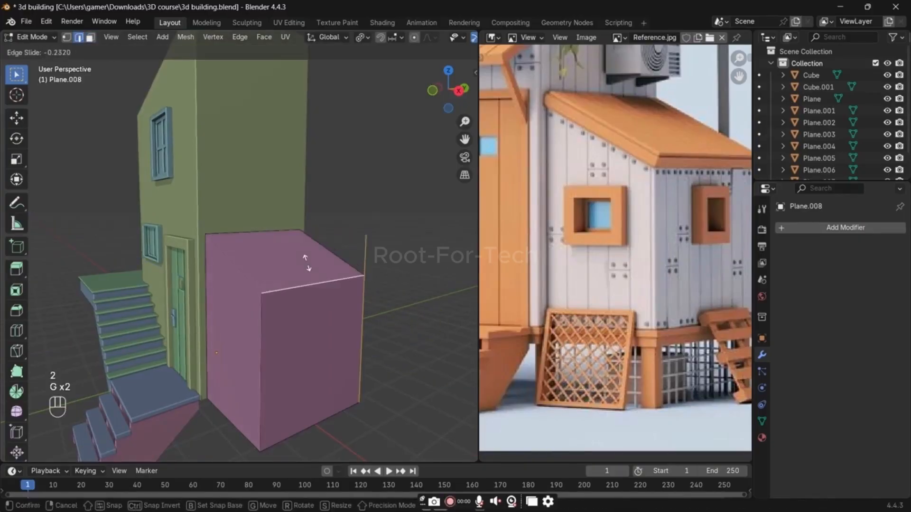
left_click(306, 263)
middle_click_drag(305, 264, 381, 289)
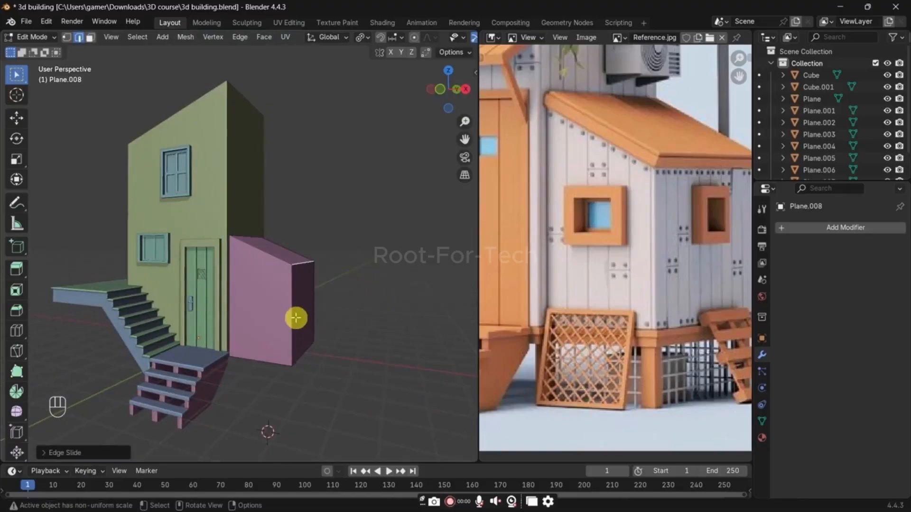
key("Tab")
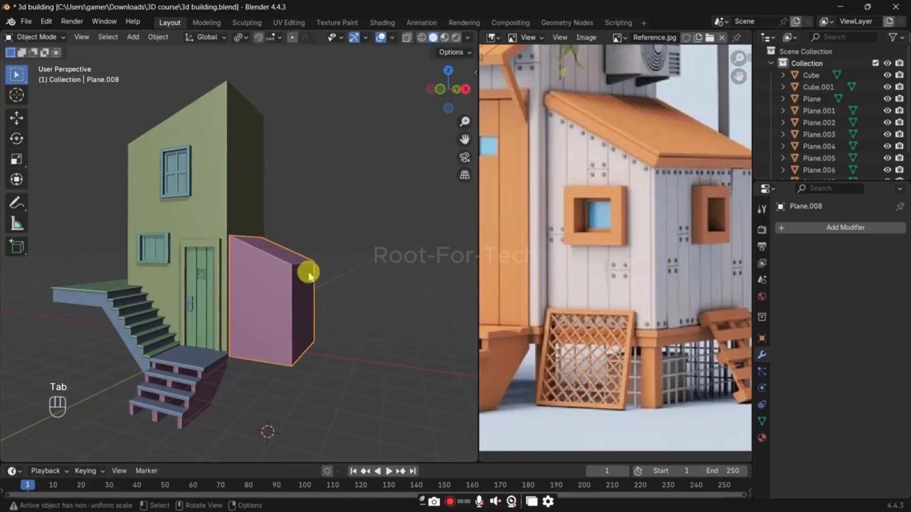
Step: Snap the 3D cursor to the annex's front face and add a cube there
scroll(286, 269, "up", 3)
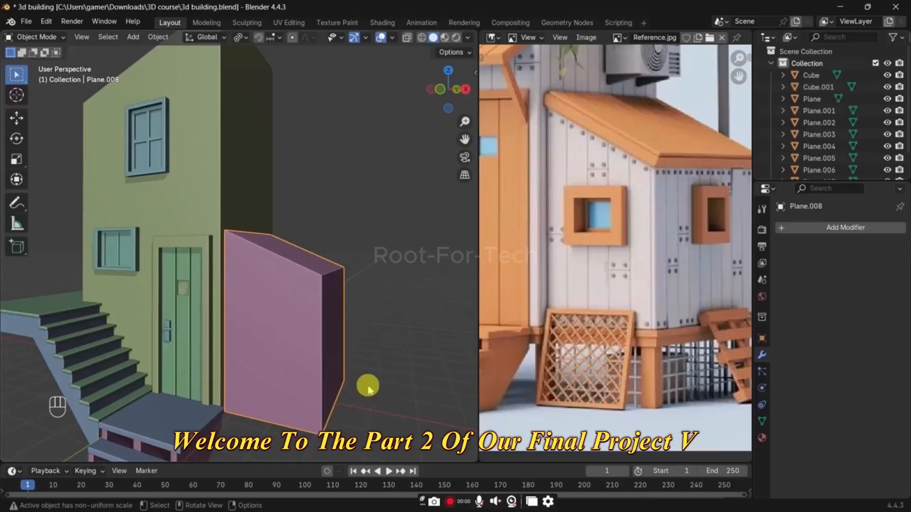
scroll(236, 329, "up", 2)
middle_click_drag(198, 355, 266, 347)
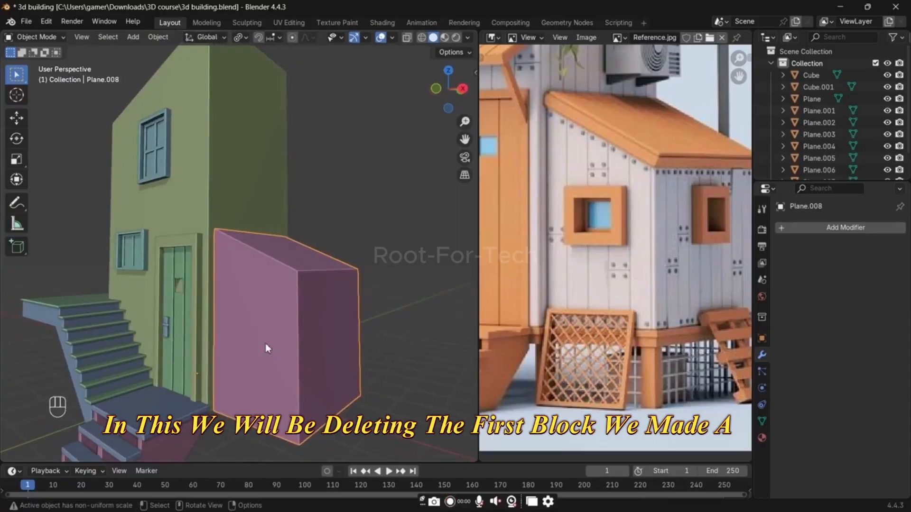
key("Tab")
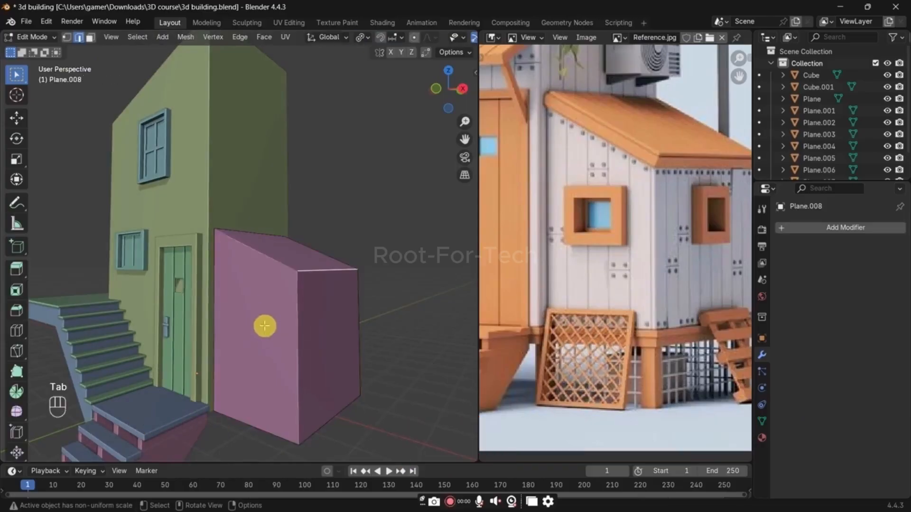
key("3")
key("shift+s")
left_click(260, 284)
key("Tab")
key("shift+a")
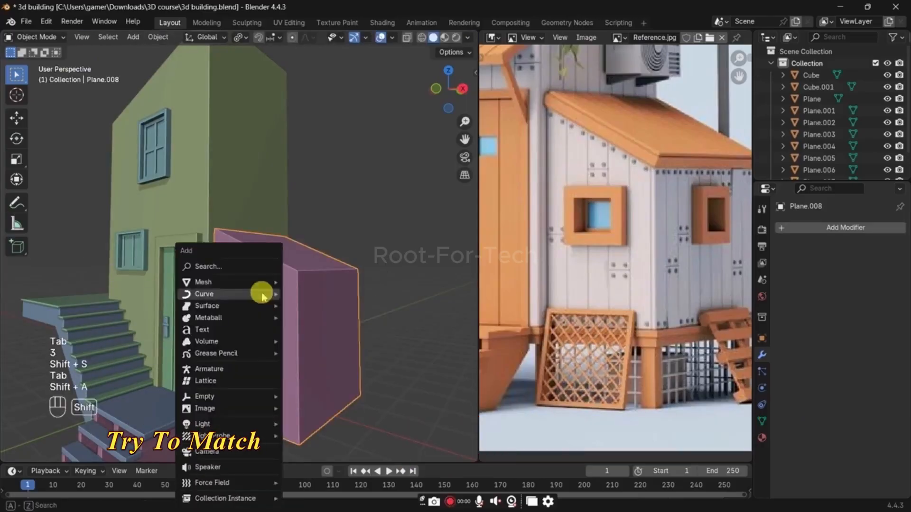
mouse_move(260, 283)
left_click(323, 297)
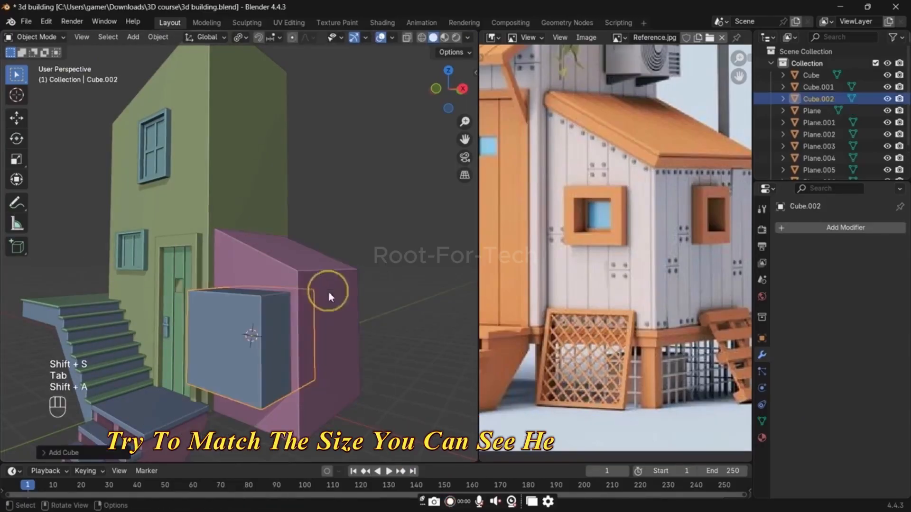
Step: Scale the cube down to window size and raise it along Z on the annex's front wall
middle_click_drag(429, 332, 367, 337)
key("s")
left_click(286, 349)
key("g")
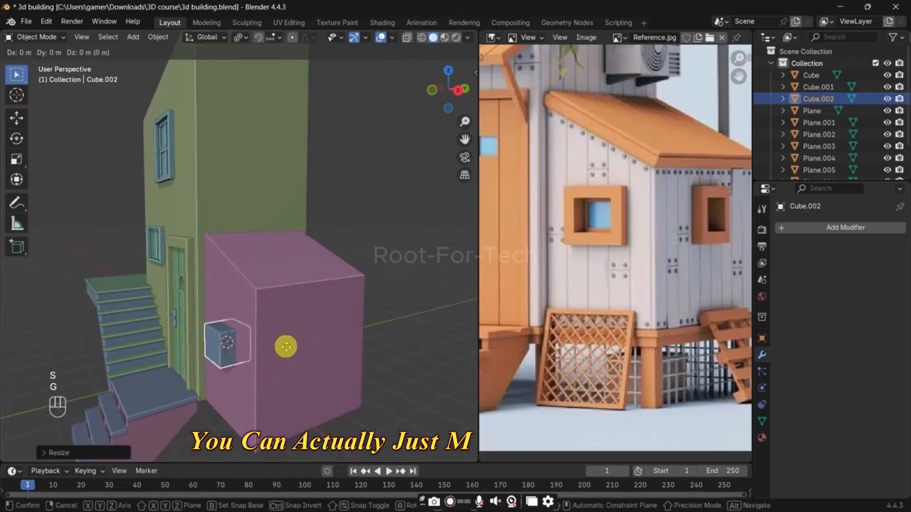
key("z")
key("z")
left_click(287, 321)
Step: Shift the small cube about 0.08 m along Y on the annex's front wall
scroll(297, 323, "up", 6)
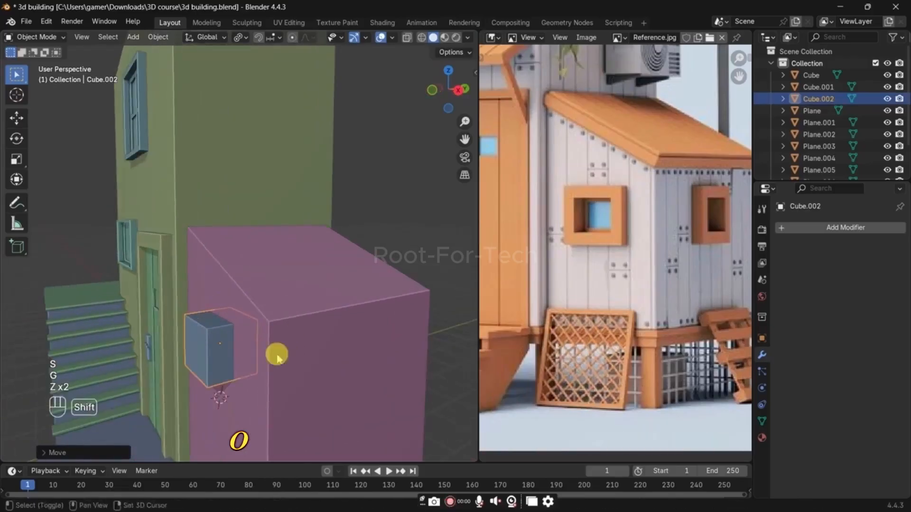
key("g")
key("x")
key("y")
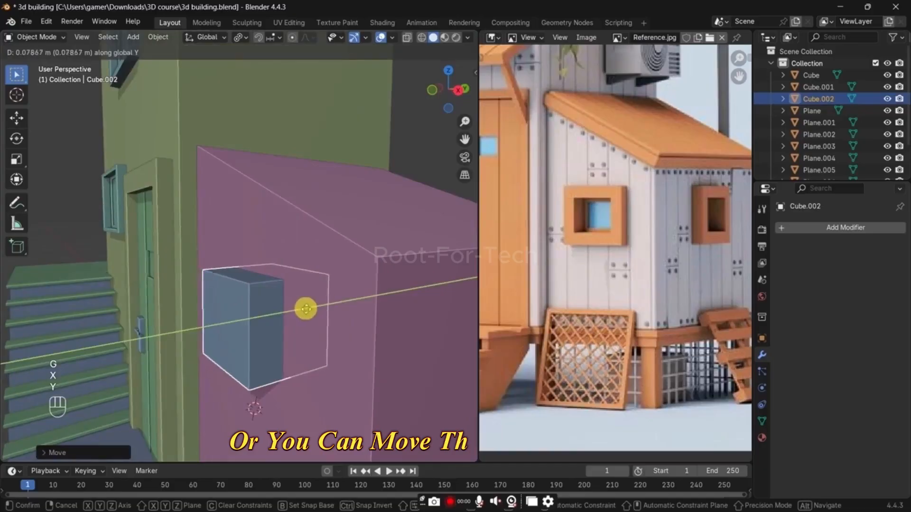
left_click(305, 311)
Step: Loop-cut the cube vertically through its middle and delete the vertices of the half buried in the annex
middle_click_drag(281, 311, 256, 252)
key("Tab")
key("alt+z")
key("ctrl+r")
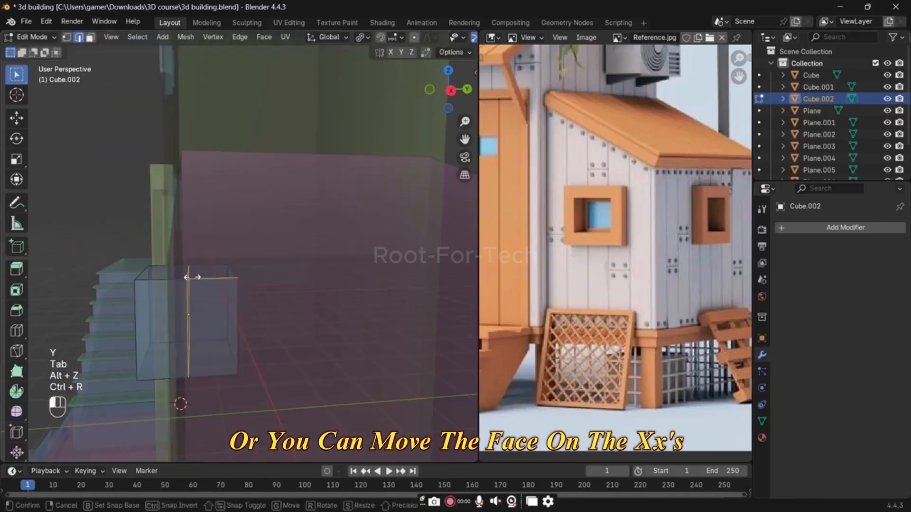
left_click(189, 273)
key("1")
left_click_drag(237, 252, 365, 407)
key("x")
left_click(291, 294)
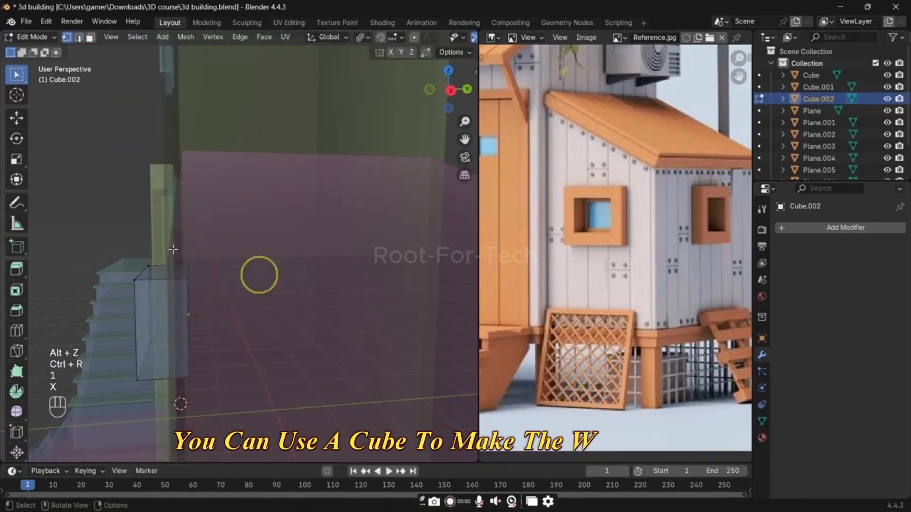
Step: Fill the open back of the halved cube with a face
left_click_drag(173, 238, 260, 418)
key("f")
key("alt+z")
Step: Move the halved cube's front face about 0.18 m along Y toward the annex wall to thin the window block
key("2")
middle_click_drag(259, 418, 187, 323)
key("g")
right_click(199, 320)
key("3")
left_click(183, 325)
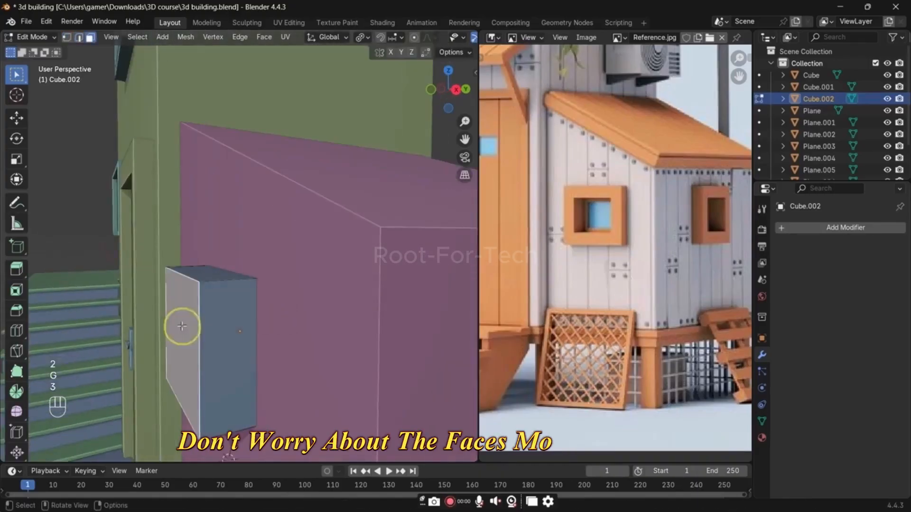
key("g")
key("y")
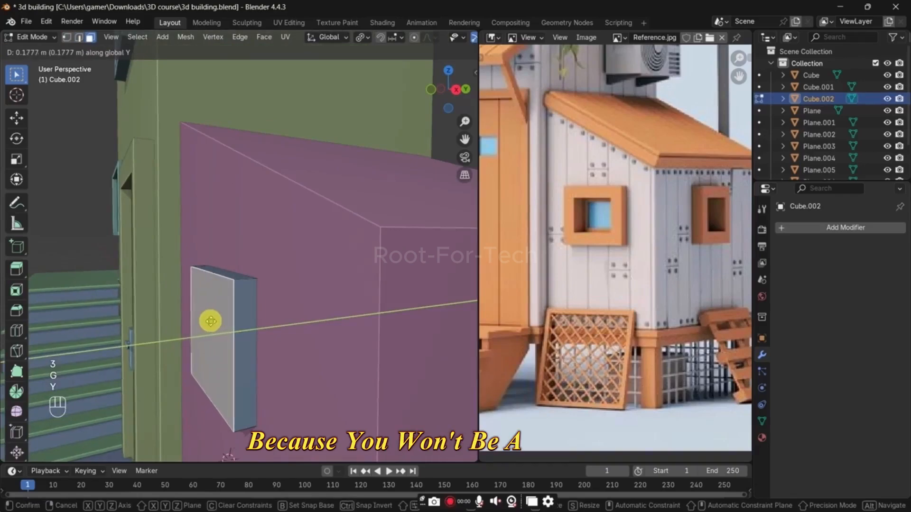
left_click(211, 322)
Step: Inset the window block's front face about 0.14 m and extrude it inward to form the frame recess
key("i")
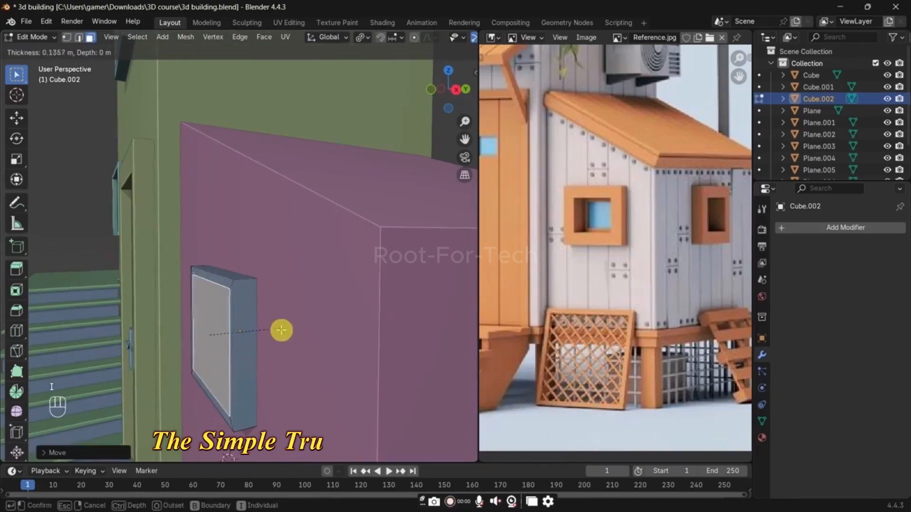
left_click(282, 330)
mouse_move(282, 330)
middle_mouse_down()
mouse_move(328, 331)
mouse_move(297, 332)
middle_mouse_up()
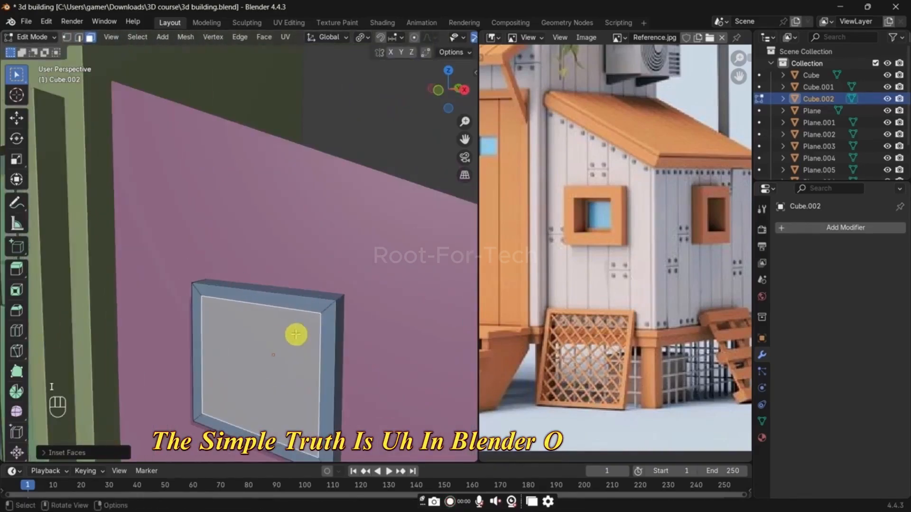
key("e")
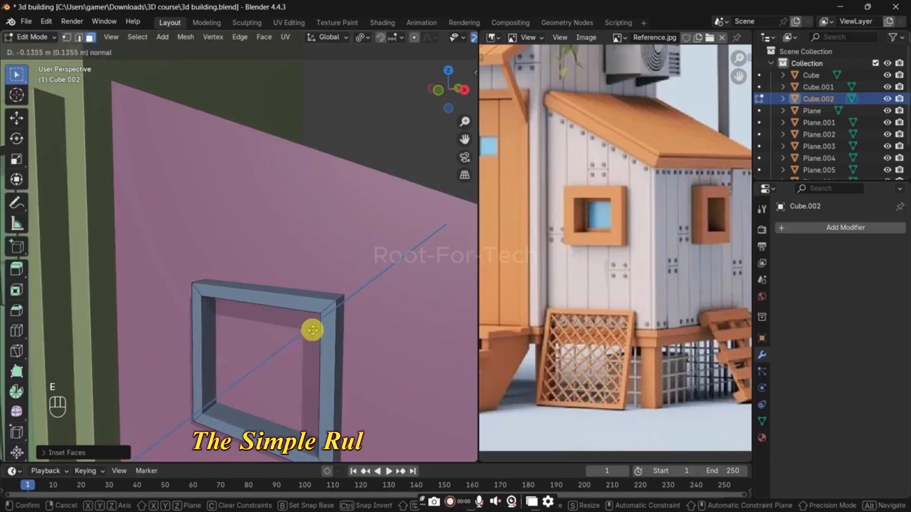
left_click(306, 330)
Step: Inset the recessed window face again, extrude it to form the inner pane, and leave mesh editing
key("i")
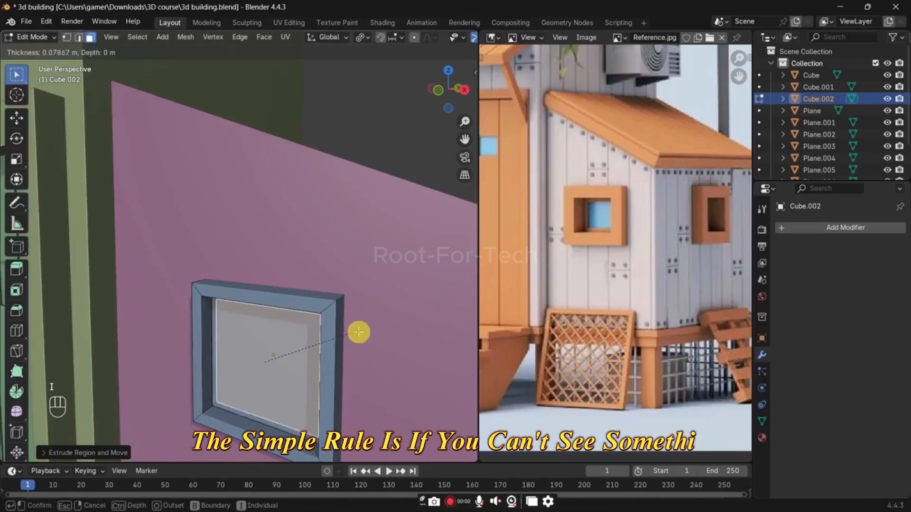
left_click(354, 333)
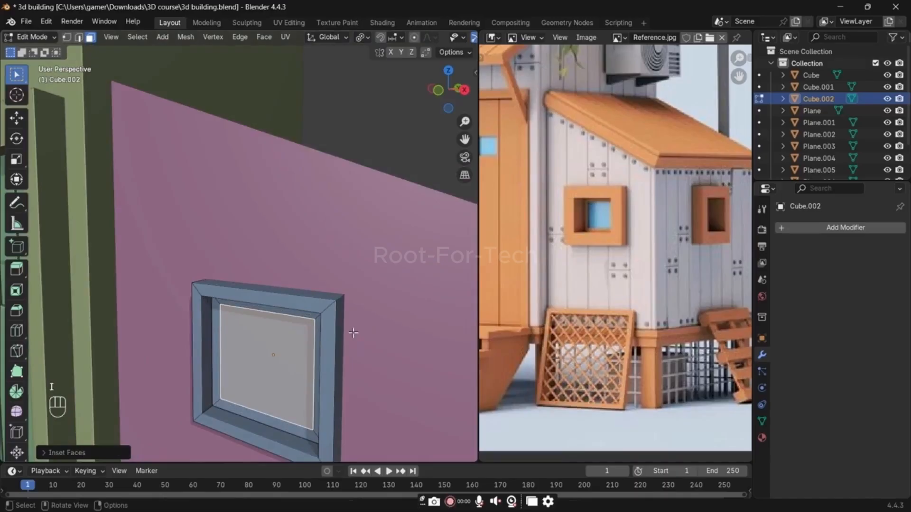
key("e")
left_click(356, 331)
key("Tab")
Step: Scale the annex window up about 1.16 times and lower it slightly along Z on the front wall
scroll(348, 309, "down", 4)
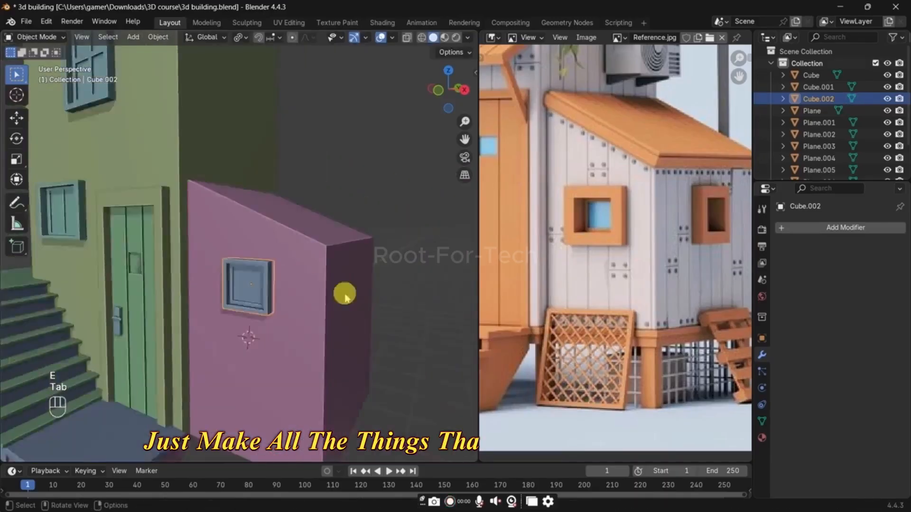
scroll(344, 296, "down", 3)
key("s")
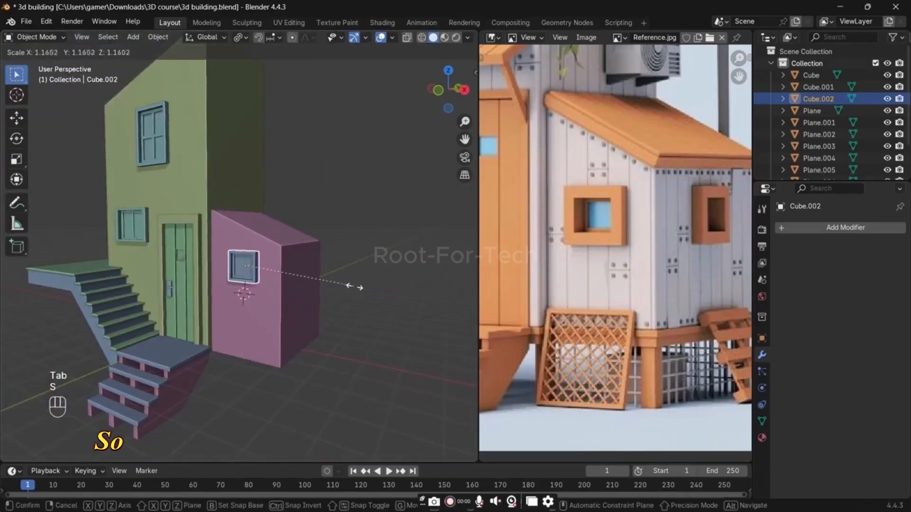
left_click(356, 287)
key("g")
key("z")
left_click(351, 304)
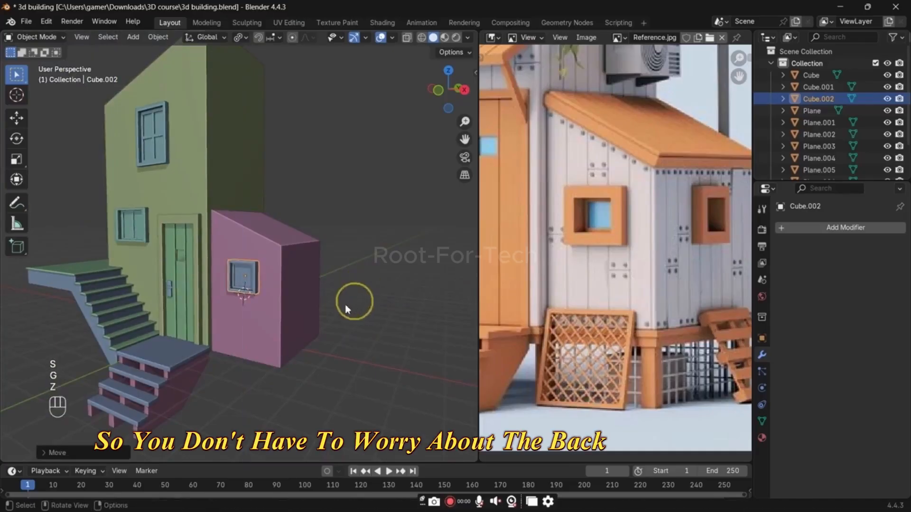
left_click(345, 304)
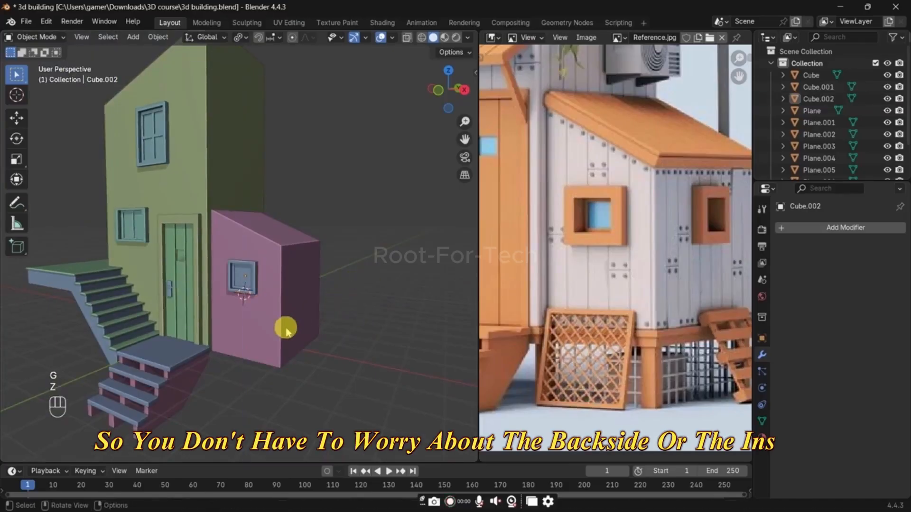
Step: Select the annex window and place the 3D cursor on the upper part of the annex's side wall
left_click(250, 278)
mouse_move(252, 279)
middle_mouse_down()
mouse_move(260, 309)
mouse_move(299, 338)
middle_mouse_up()
right_click(316, 290, "shift")
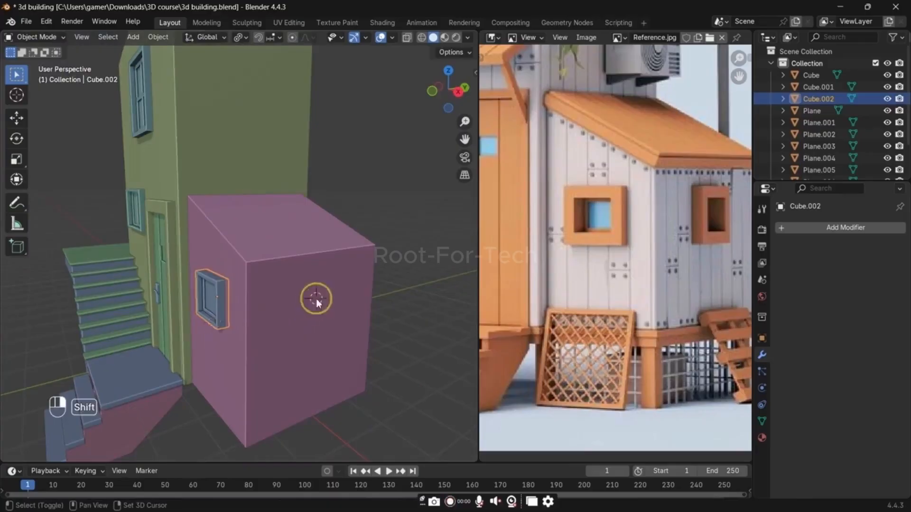
key("shift+s")
left_click(269, 280)
key("ctrl+z")
Step: Duplicate the annex window in place and snap the copy to the 3D cursor on the side wall
key("shift+d")
right_click(316, 301)
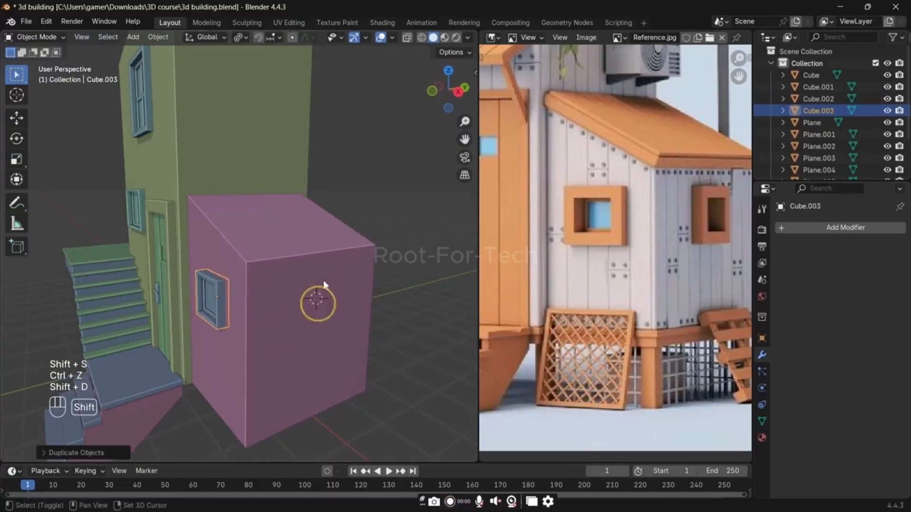
key("shift+s")
left_click(365, 260)
Step: Rotate the duplicated window 90° around Z to face outward from the side wall, and deselect it
key("r")
key("z")
key("9")
key("0")
key("Return")
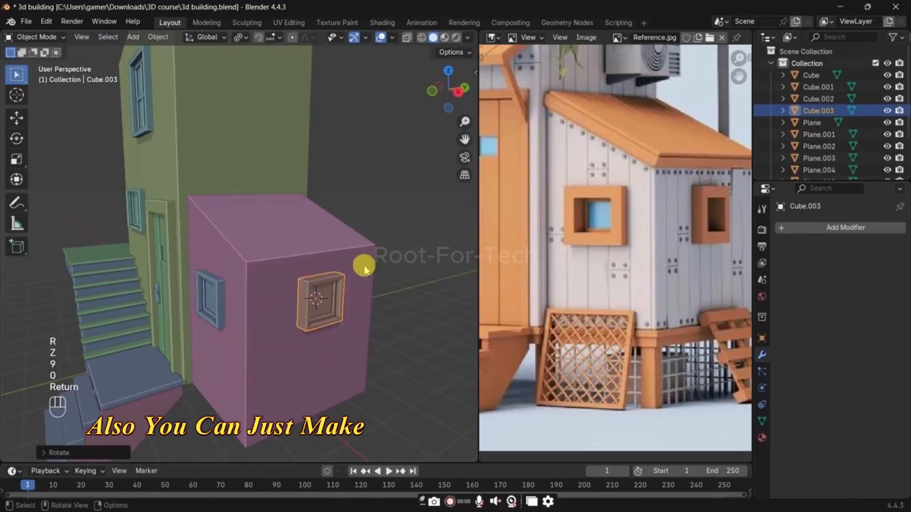
left_click(437, 275)
middle_click_drag(437, 275, 374, 274)
middle_click_drag(284, 309, 323, 359)
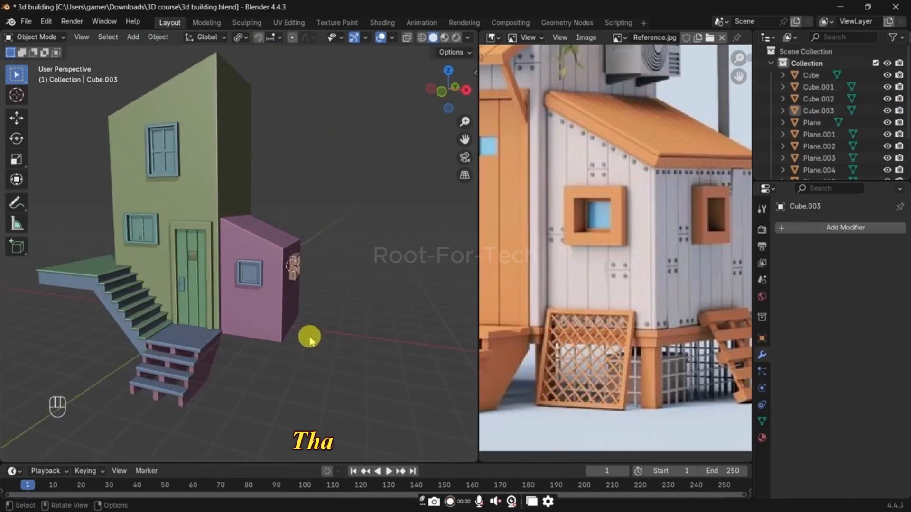
middle_click_drag(289, 321, 254, 320)
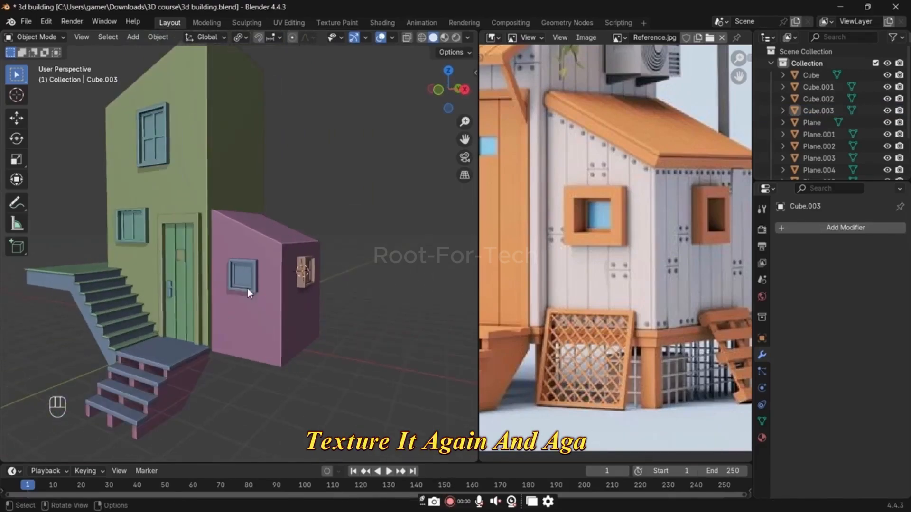
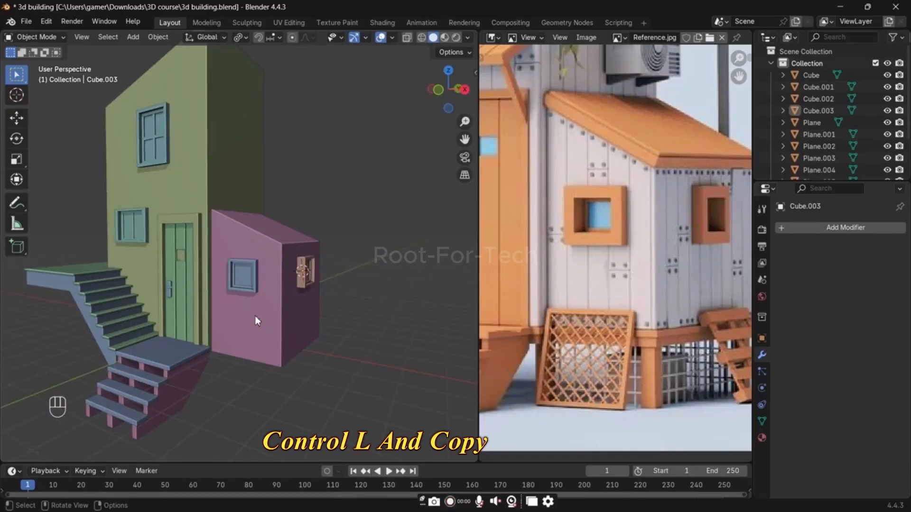
Step: Add four horizontal loop cuts around the slanted annex
left_click(254, 315)
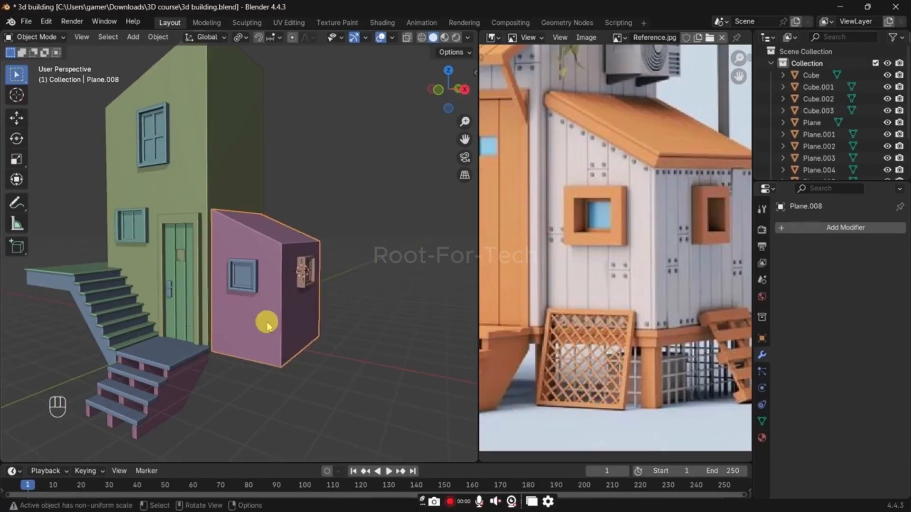
scroll(284, 228, "up", 3)
key("Tab")
key("ctrl+r")
scroll(302, 340, "up", 3)
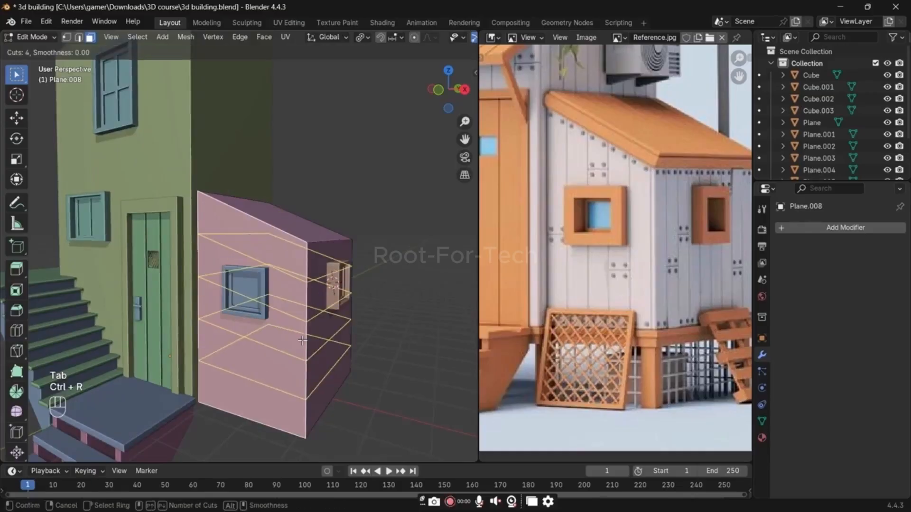
left_click(302, 340)
Step: Edge-slide the annex's horizontal loops and scale them to 0 along Z to level them
key("g")
key("g")
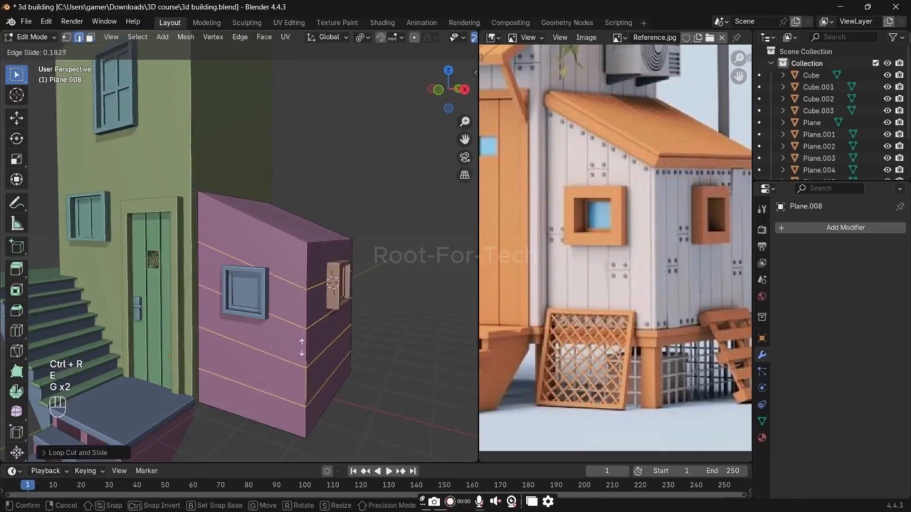
left_click(301, 334)
key("s")
key("z")
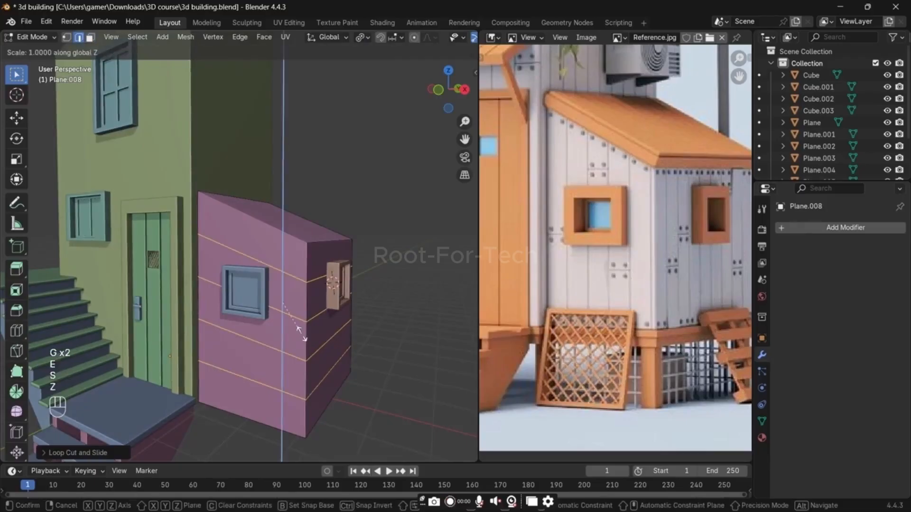
key("0")
left_click(312, 346)
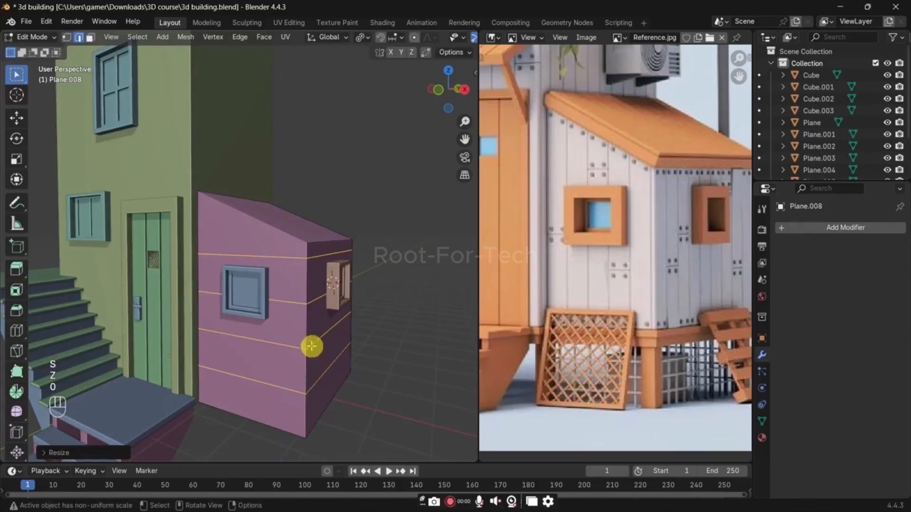
Step: Add four vertical loop cuts across the annex's front wall and switch to face selection
key("ctrl+r")
scroll(268, 243, "up", 3)
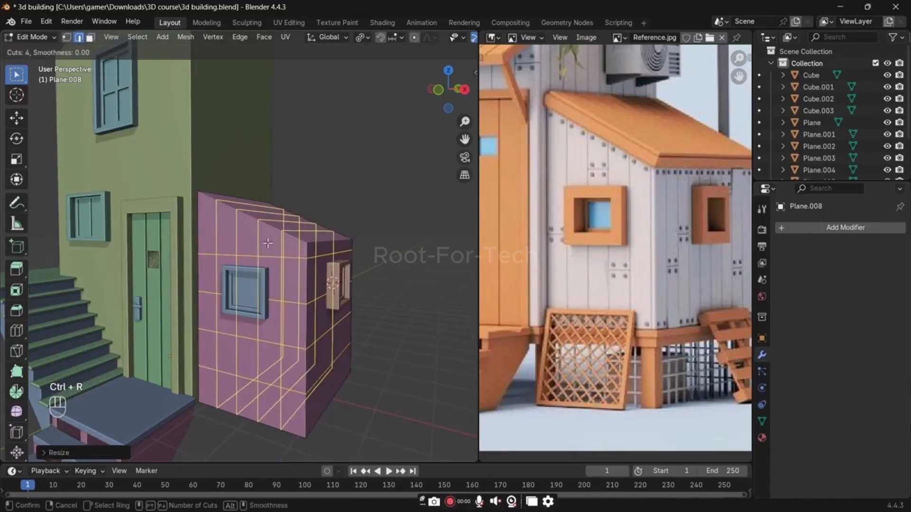
left_click(268, 244)
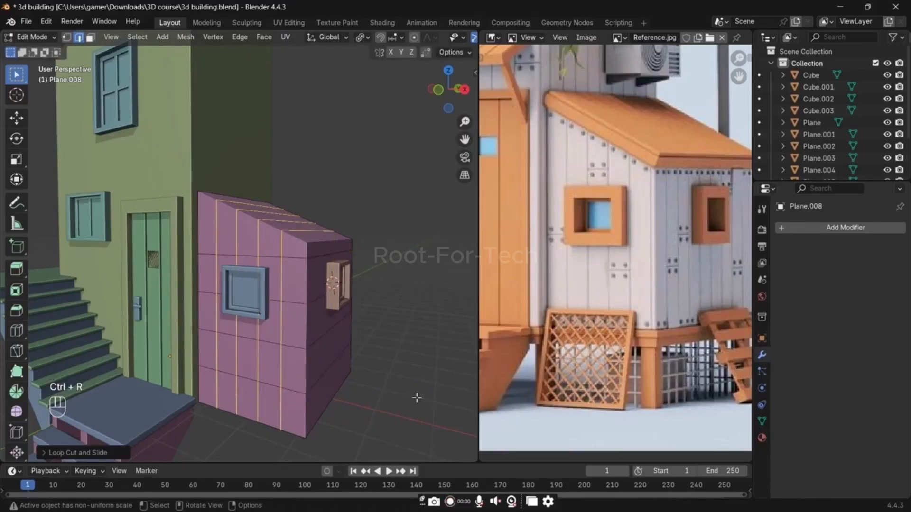
middle_click_drag(360, 402, 365, 409)
key("3")
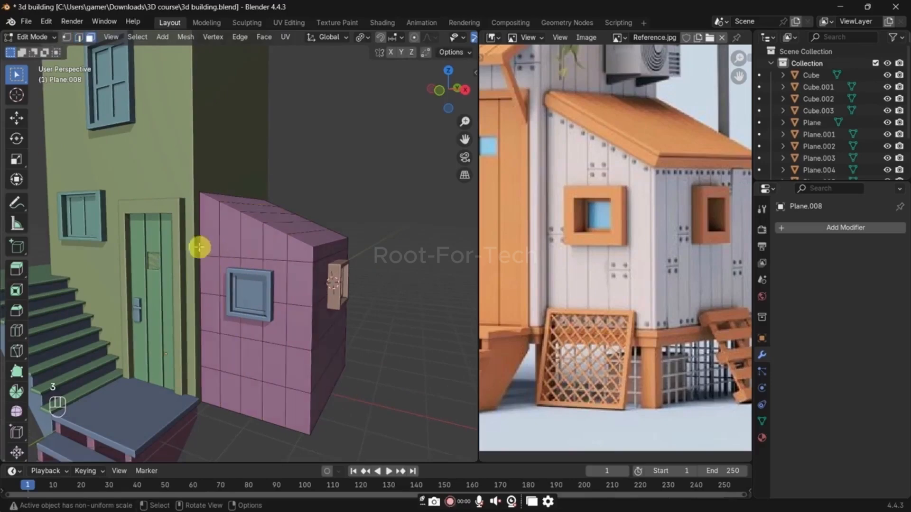
Step: Select the column of front-wall faces nearest the door and inset it by about 0.005 m
left_click(212, 244)
left_click(211, 384, "ctrl")
left_click(236, 258, "shift")
left_click(234, 390, "ctrl")
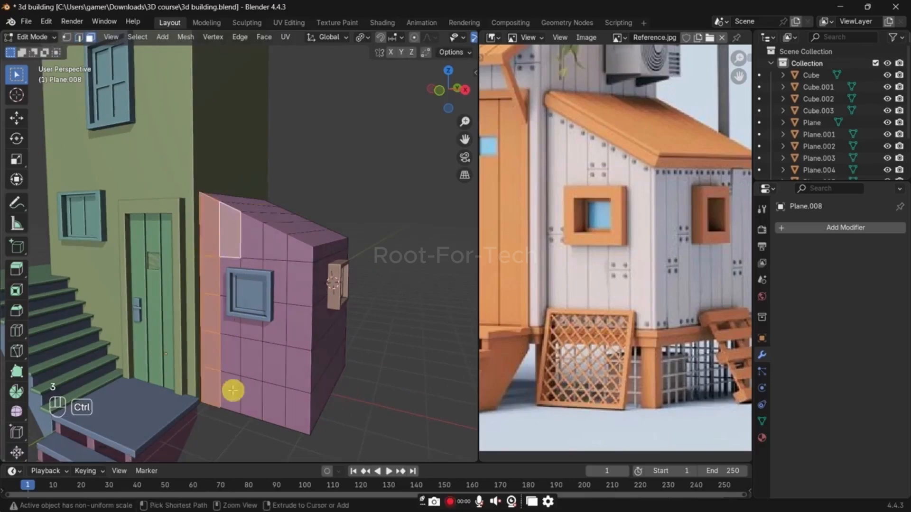
left_click(212, 240)
left_click(207, 386, "ctrl")
scroll(309, 349, "up", 1)
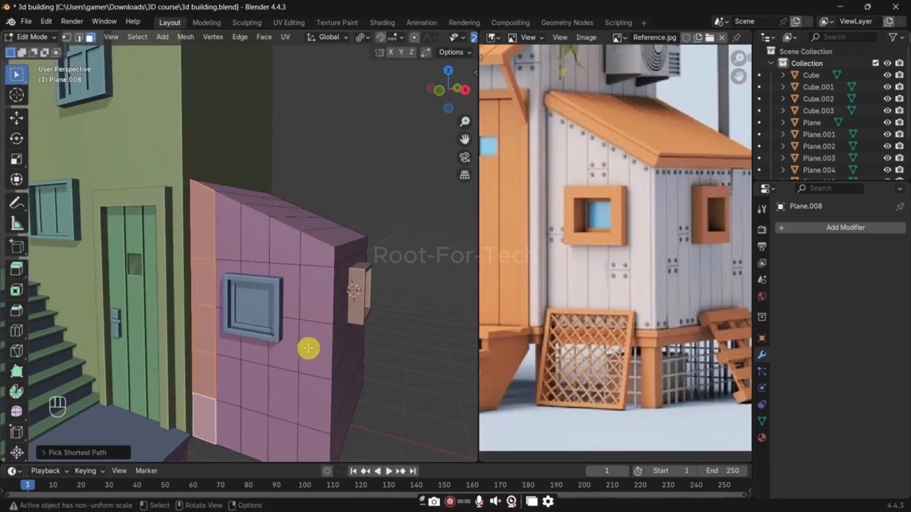
key("i")
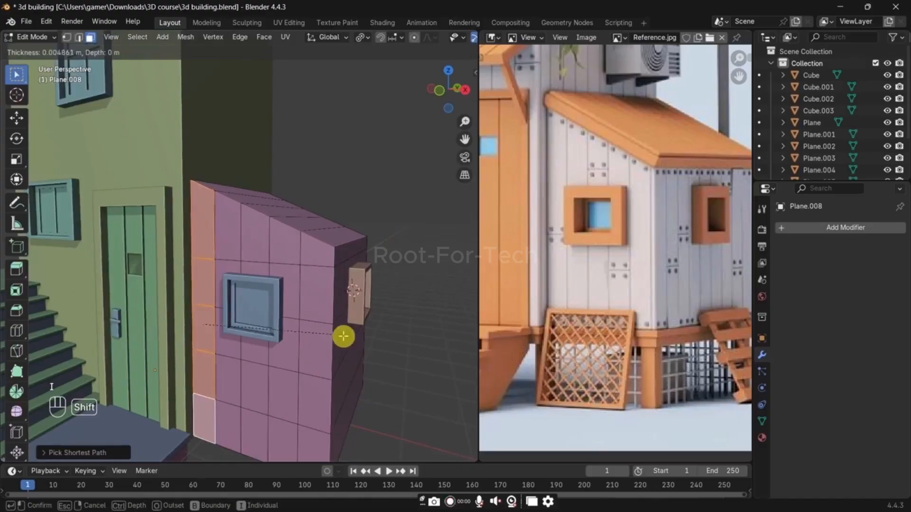
left_click(343, 336)
Step: Undo the plank inset and all loop cuts on the annex, and deselect everything
left_click_drag(226, 240, 236, 321)
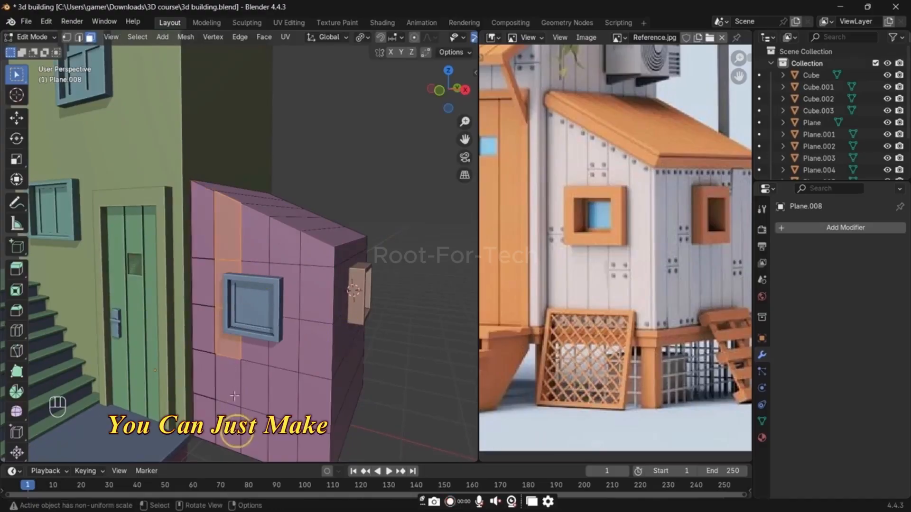
key("ctrl+z")
key("ctrl+z")
key("ctrl+z")
key("ctrl+z")
key("ctrl+z")
key("ctrl+z")
key("ctrl+z")
key("ctrl+z")
key("ctrl+z")
key("ctrl+z")
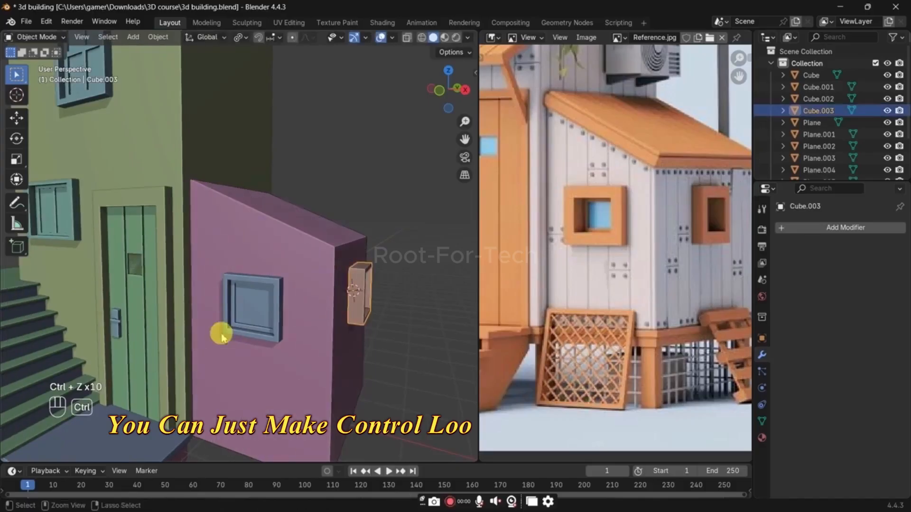
key("Tab")
key("Tab")
left_click(392, 255)
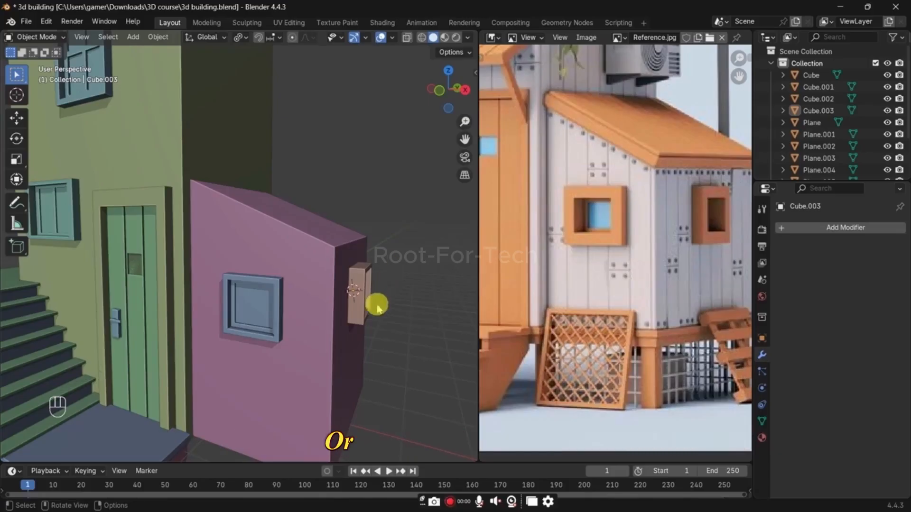
Step: Duplicate the annex's bottom face in place and separate the copy into its own object
middle_click_drag(355, 294, 382, 193, "shift")
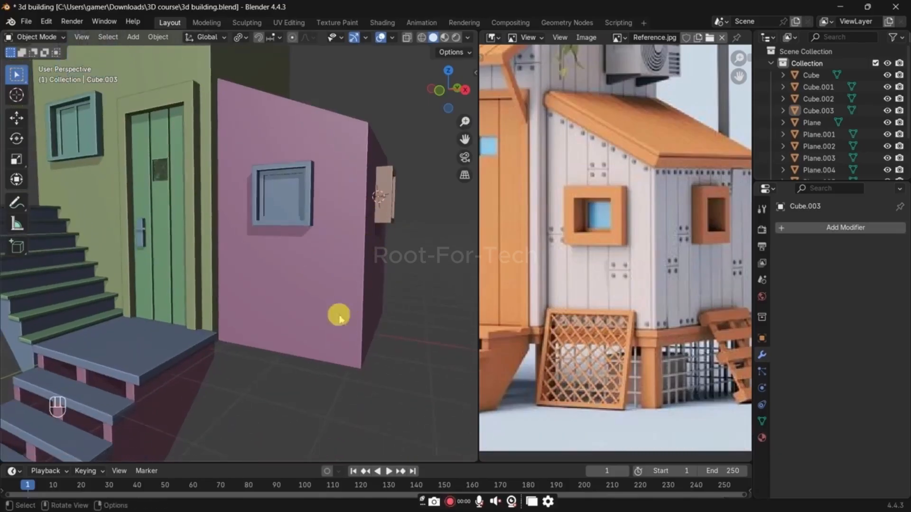
scroll(289, 342, "up", 1)
left_click(282, 349)
middle_click_drag(278, 350, 255, 296)
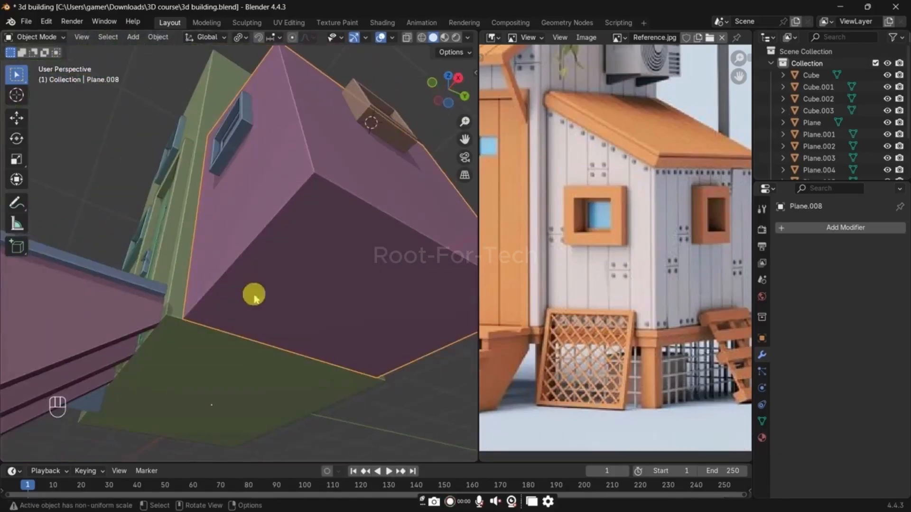
key("Tab")
key("shift+d")
right_click(356, 290)
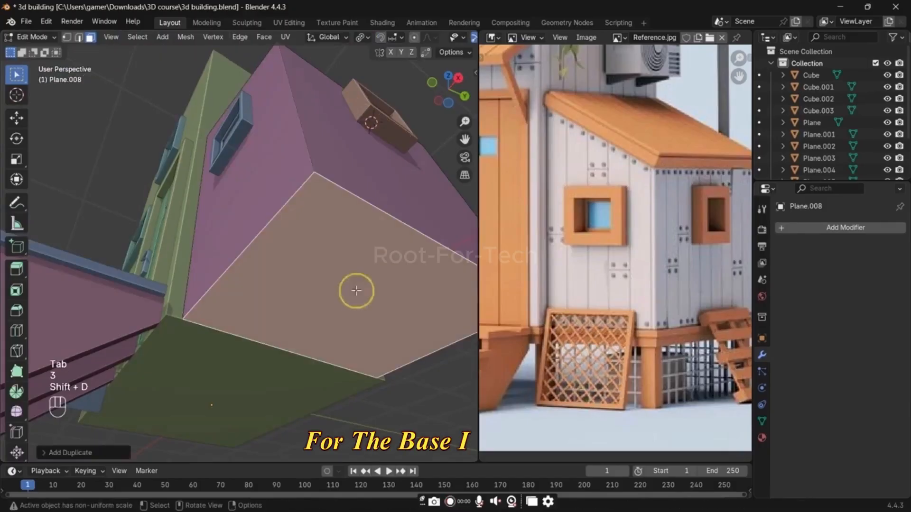
key("p")
left_click(356, 288)
key("Tab")
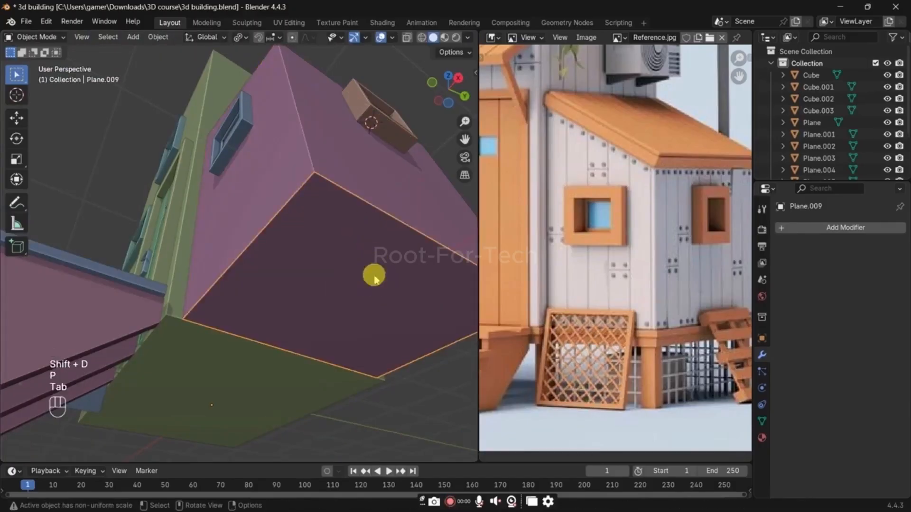
Step: Duplicate the main building's bottom face in place and separate the copy into its own object
left_click(237, 369)
key("Tab")
key("3")
key("shift+d")
right_click(256, 368)
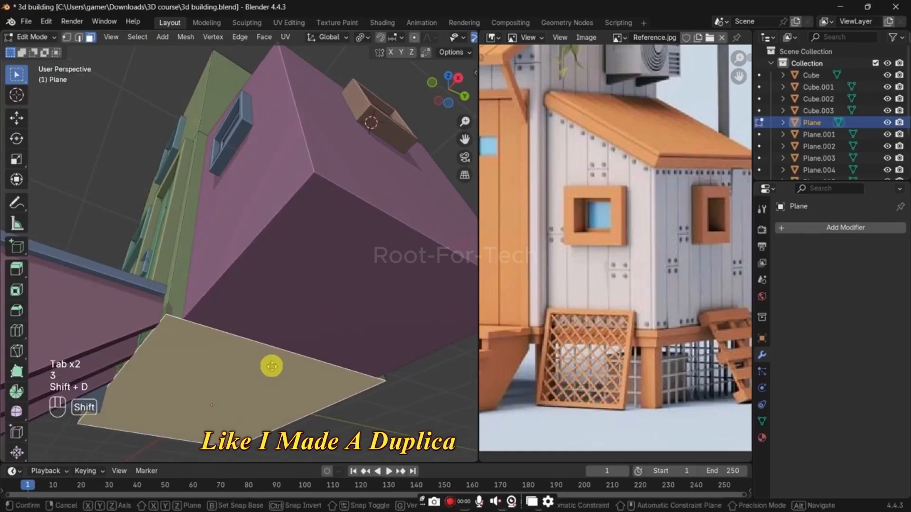
key("p")
left_click(273, 366)
key("Tab")
Step: Join the two separated base faces into one object and select all of its geometry in Edit Mode
left_click(328, 321, "shift")
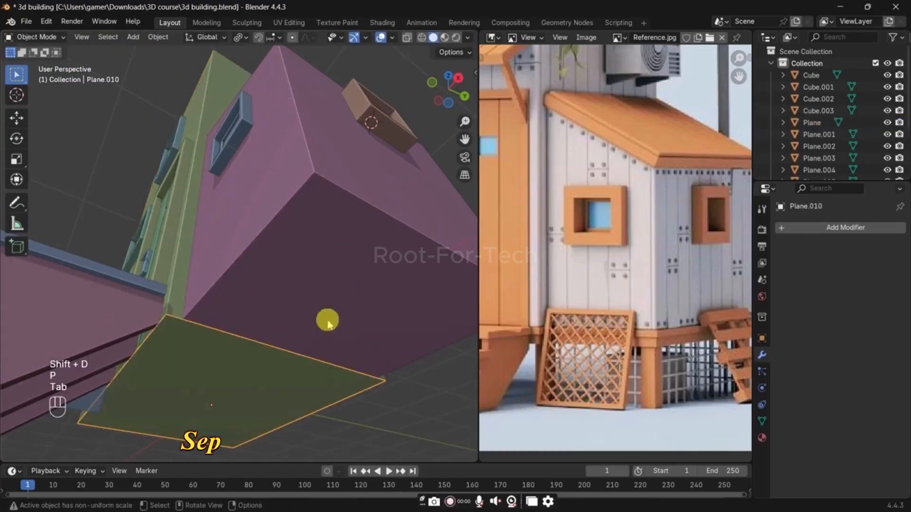
left_click(302, 122, "ctrl")
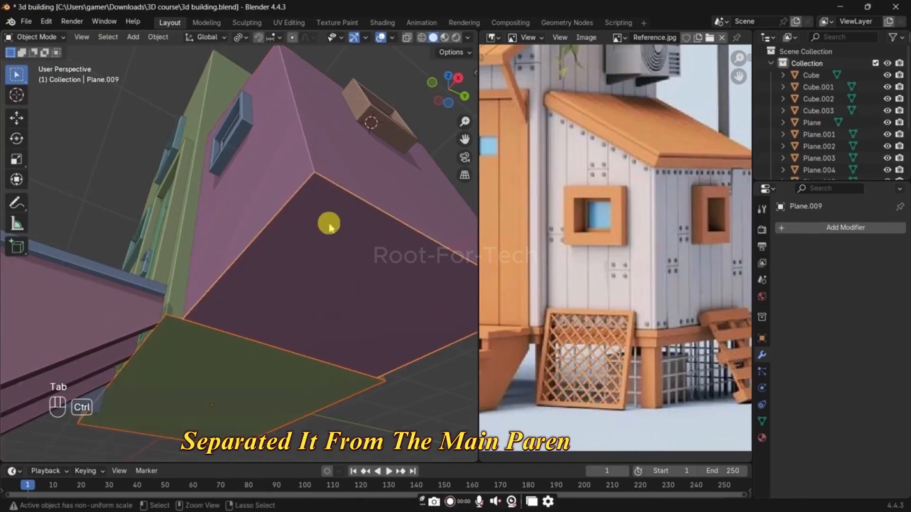
key("Tab")
key("a")
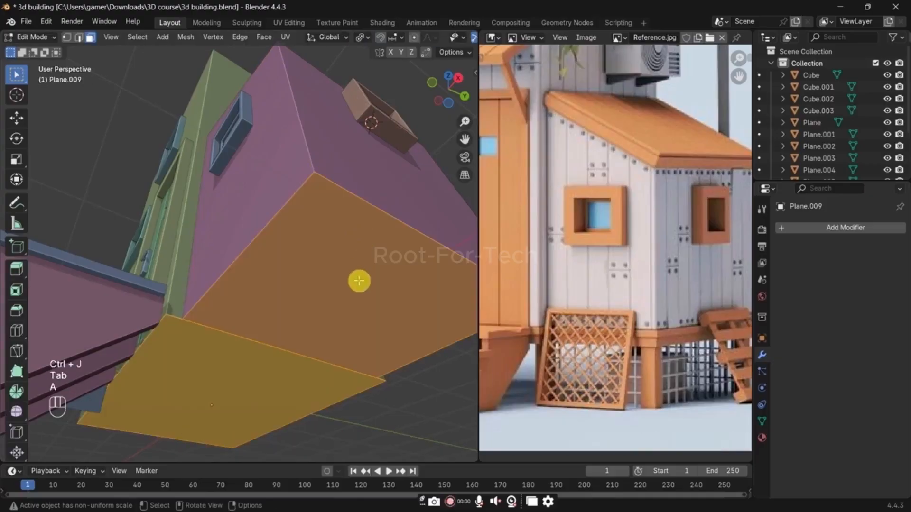
Step: Scale the base faces up about 1.17 times and extrude them downward into a thin slab
middle_click_drag(353, 331, 351, 356)
key("s")
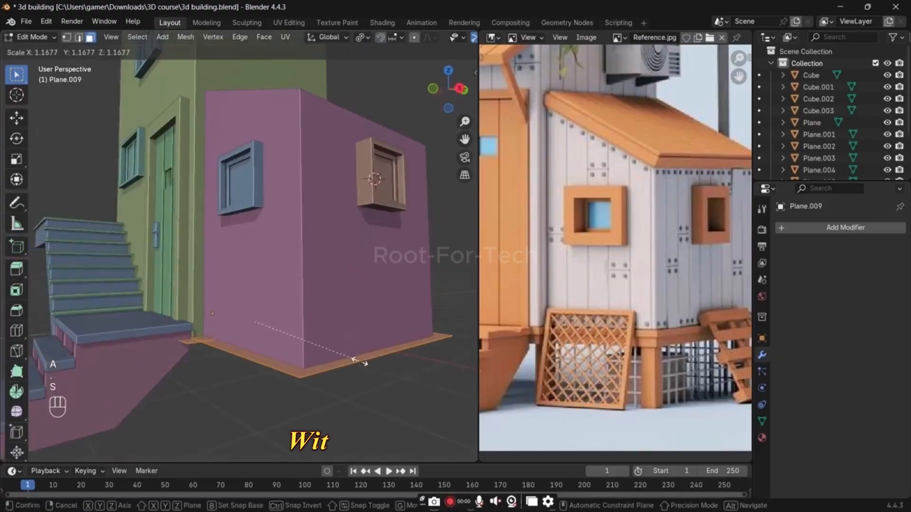
left_click(360, 363)
key("e")
left_click(361, 368)
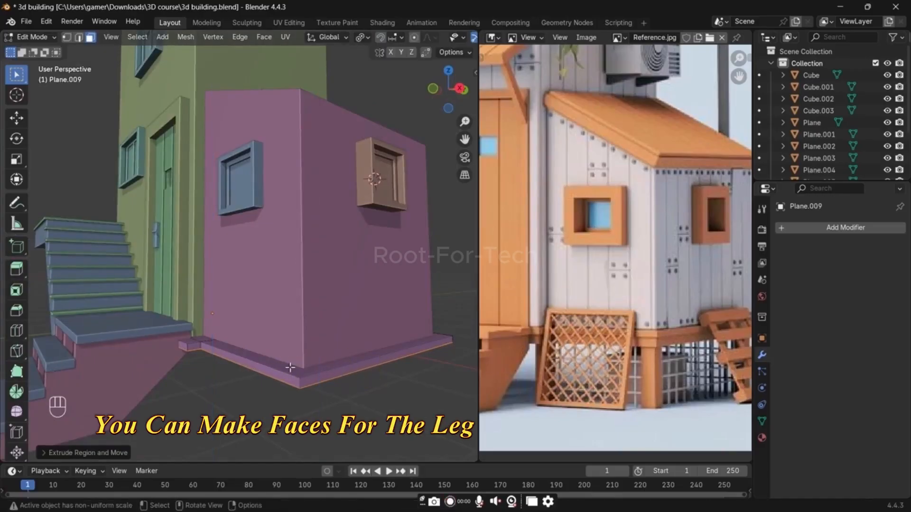
Step: Move the whole base slab up about 0.26 m along Z and return to Object Mode
key("a")
key("g")
key("z")
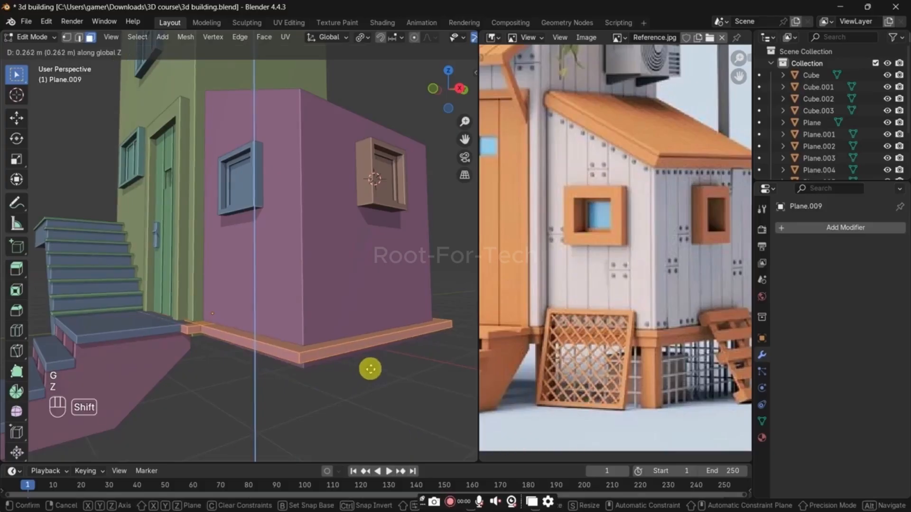
left_click(373, 367)
left_click(362, 396)
middle_click_drag(360, 395, 333, 348)
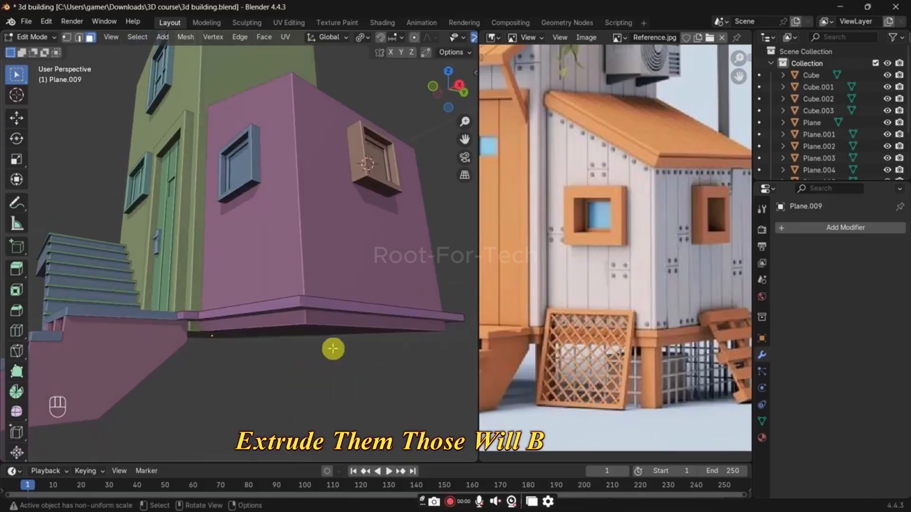
key("Tab")
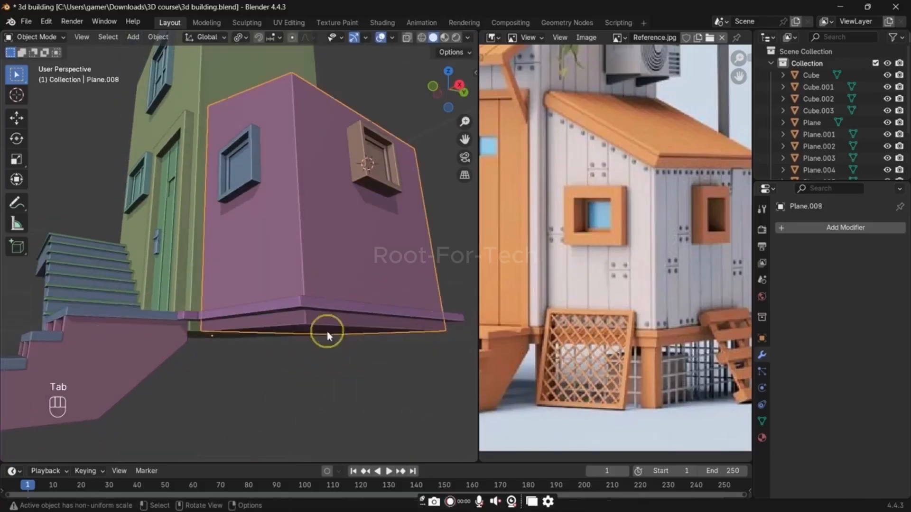
Step: Select the underside faces of the annex and main building with Select Similar and raise them about 0.19 m along local Z
left_click(185, 259, "shift")
key("Tab")
key("alt+z")
key("3")
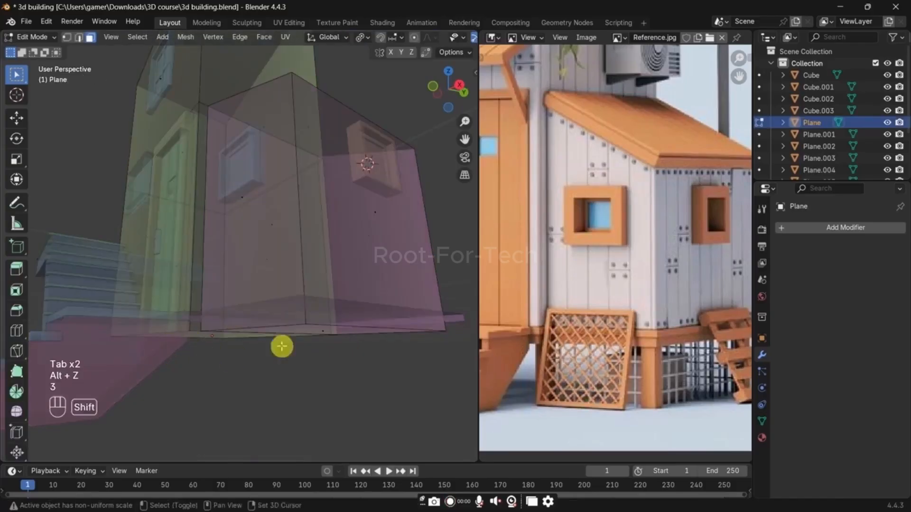
key("shift+g")
left_click(224, 336)
key("alt+z")
key("g")
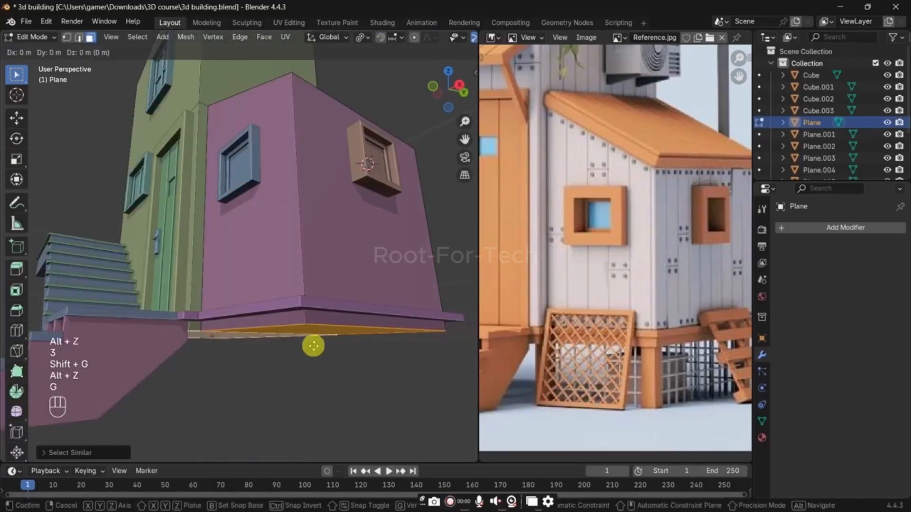
key("z")
key("z")
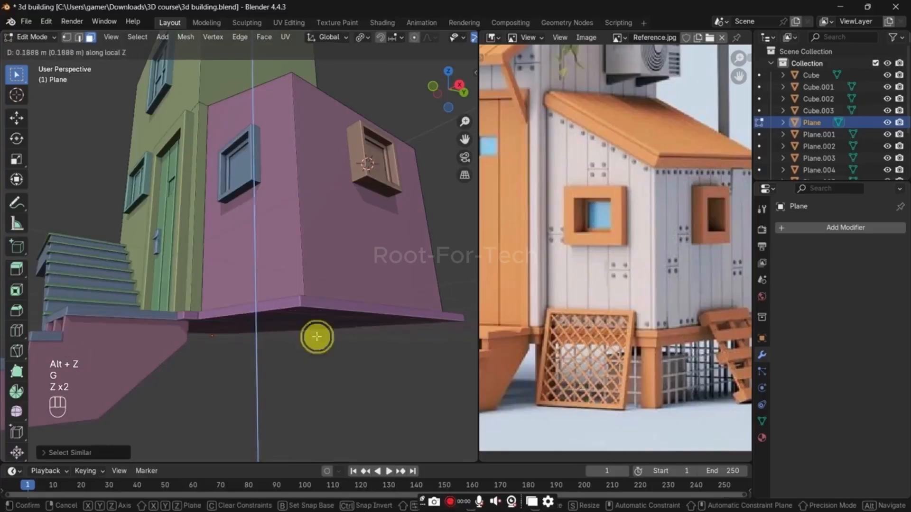
left_click(315, 339)
key("Tab")
left_click(302, 358)
Step: Duplicate the annex's sloped top face in place and separate the copy into its own object for the roof
middle_click_drag(303, 358, 315, 394)
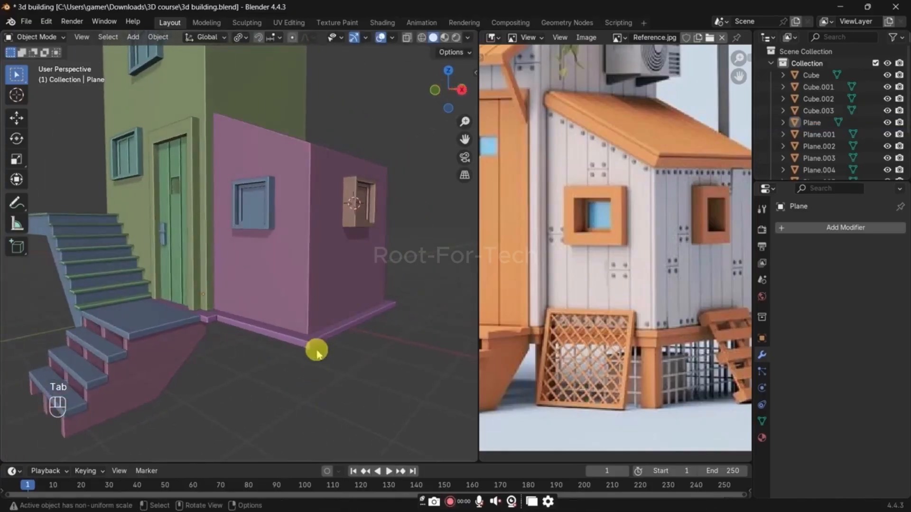
middle_click_drag(368, 356, 437, 488)
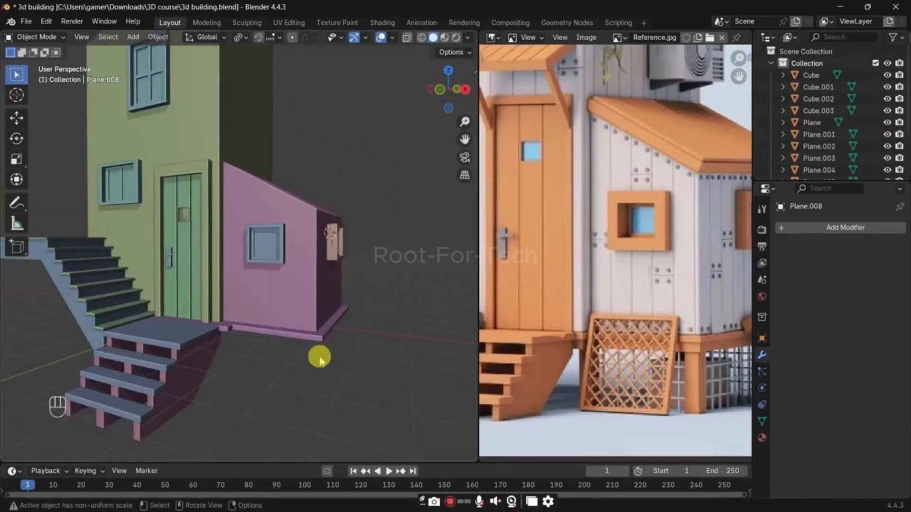
middle_click_drag(355, 285, 300, 286)
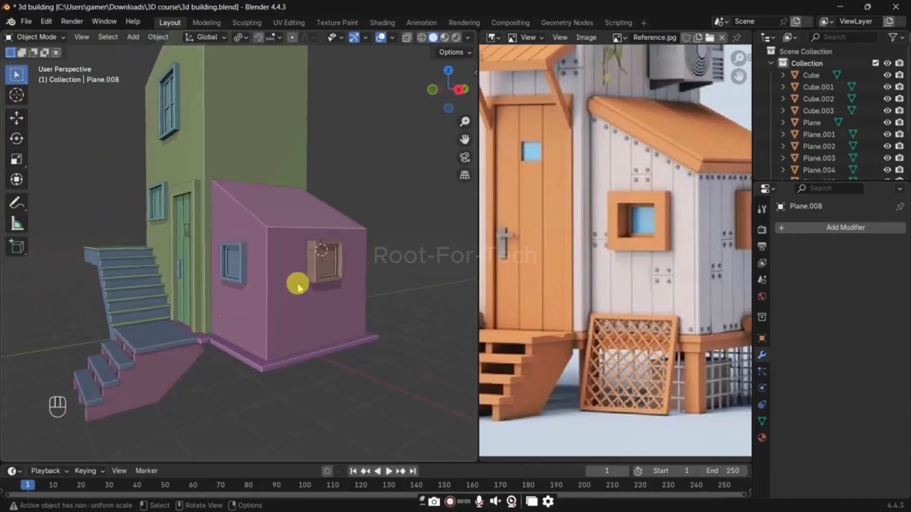
scroll(300, 282, "up", 3)
left_click(307, 205)
middle_click_drag(304, 172, 300, 197)
key("Tab")
key("3")
left_click(307, 242)
key("shift+d")
right_click(306, 242)
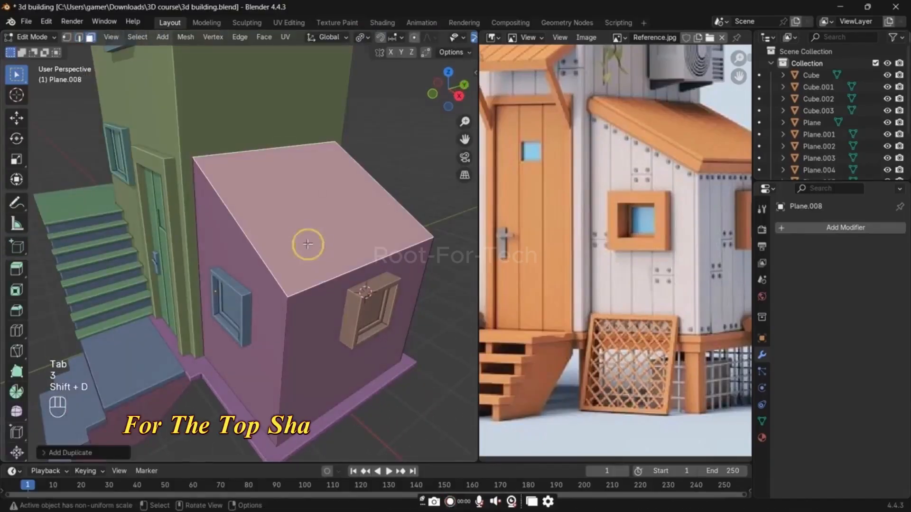
key("o")
key("p")
left_click(309, 242)
key("Tab")
left_click(327, 260)
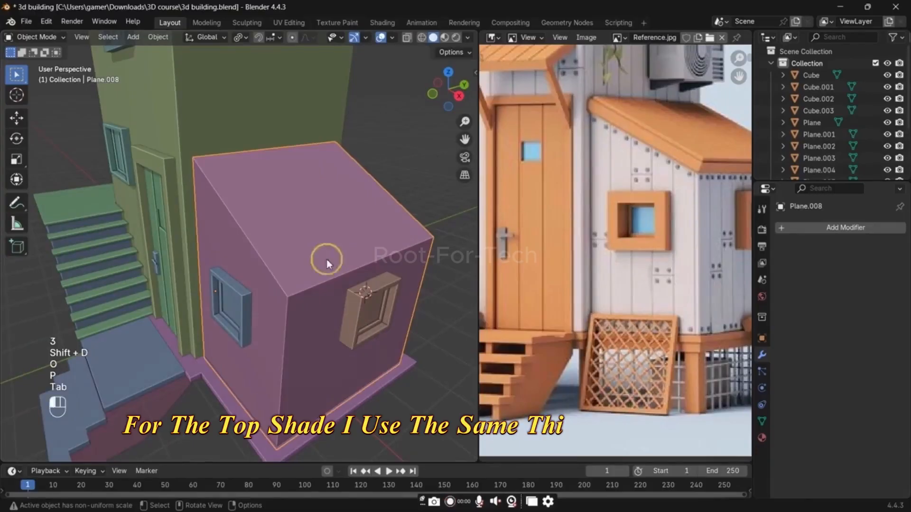
Step: Open the annex's separated roof face in Edit Mode with edge selection and turn off proportional editing
left_click(327, 221)
key("period")
left_click(320, 311)
middle_click_drag(329, 285, 338, 279)
key("Tab")
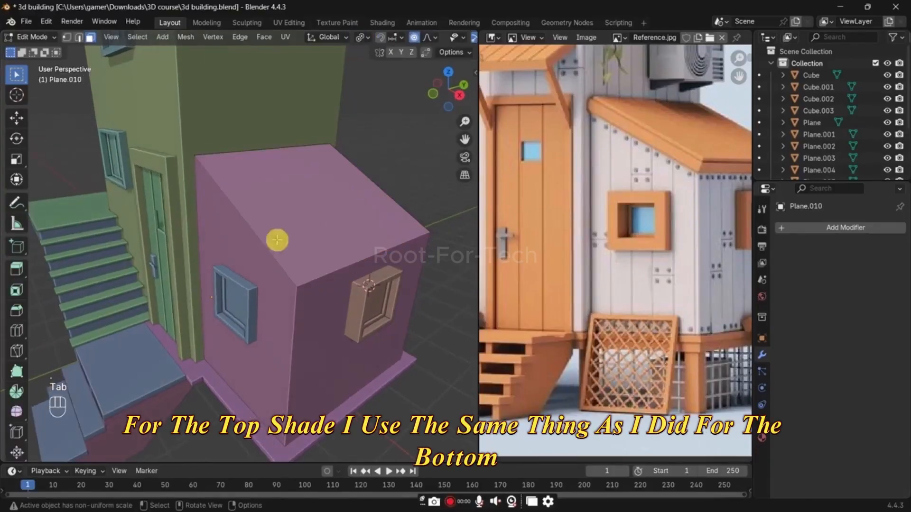
key("2")
left_click(269, 239)
key("g")
key("x")
left_click(268, 240)
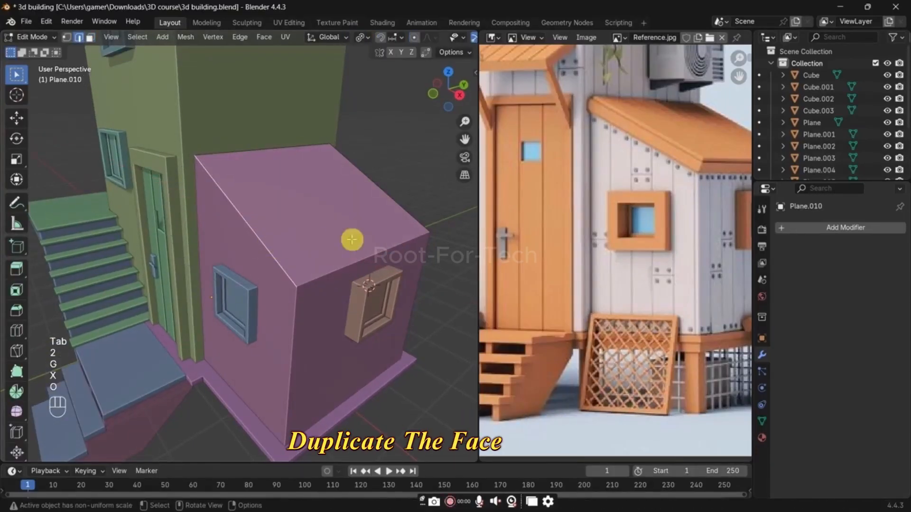
Step: Scale the entire annex roof face up about 1.01 times
key("a")
key("s")
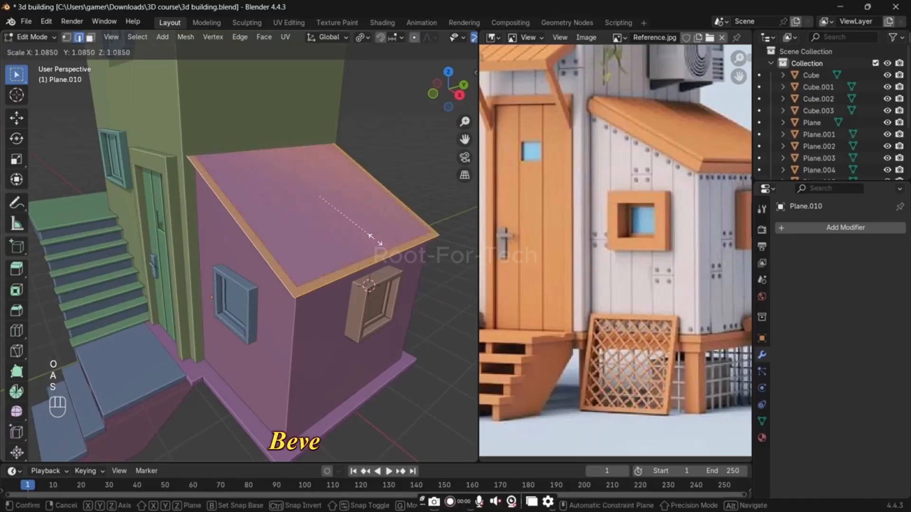
right_click(396, 282)
scroll(397, 282, "up", 2)
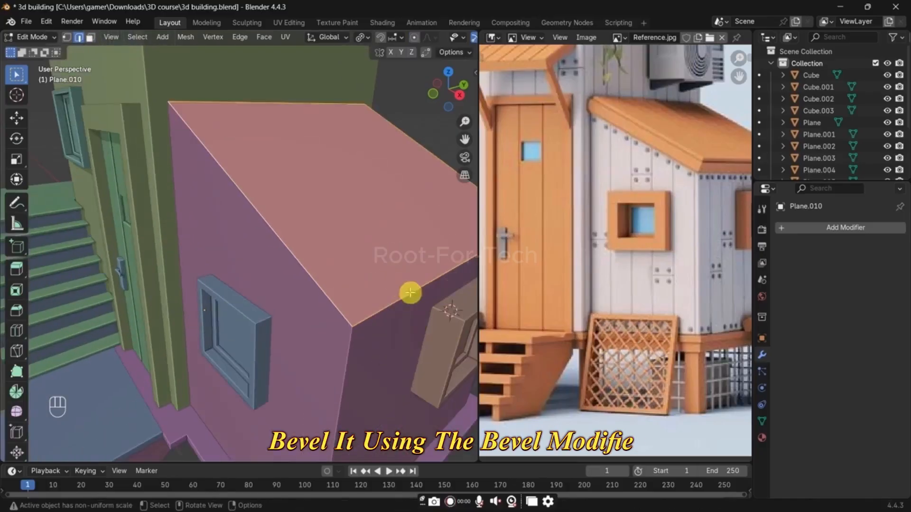
key("s")
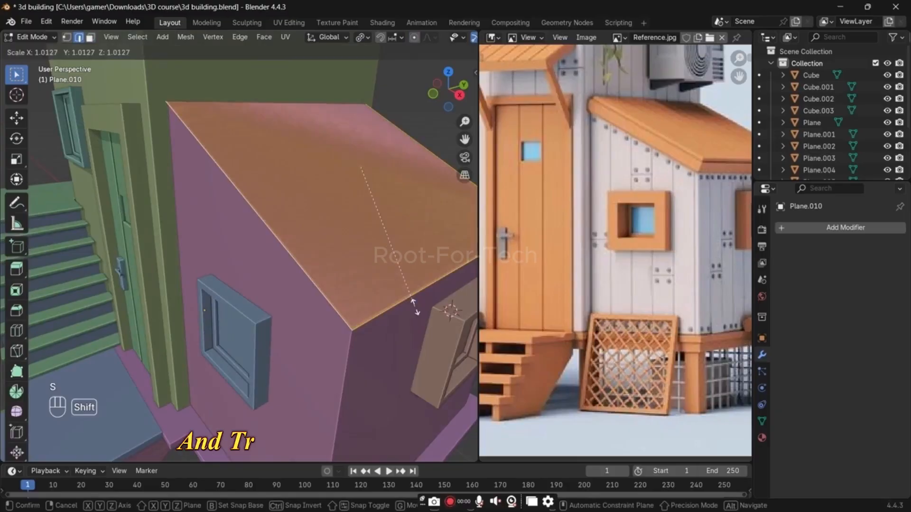
left_click(417, 309)
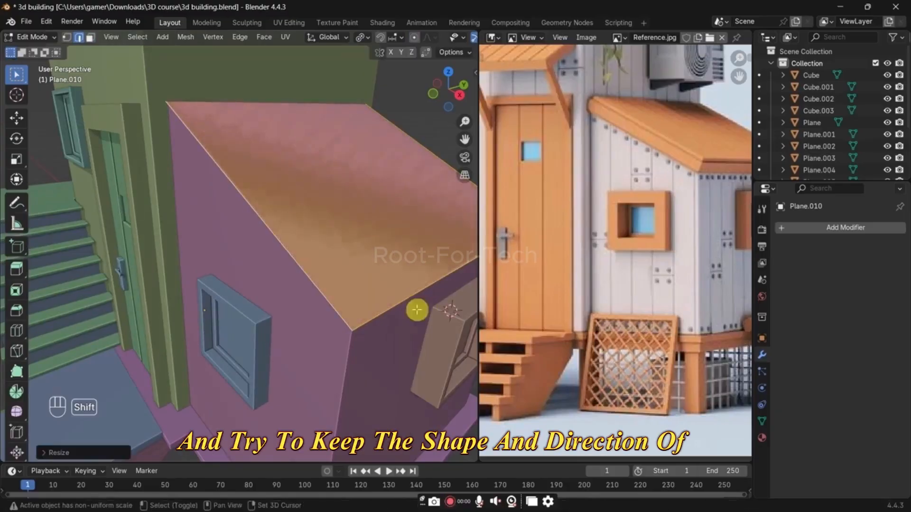
Step: Try to extrude the roof face about 0.26 m along its normal, and undo the extrusion
key("e")
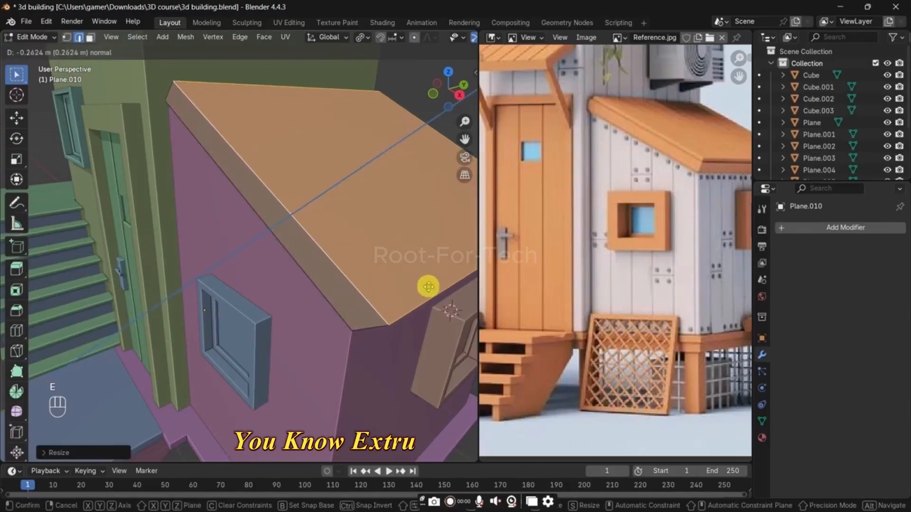
left_click(429, 287)
scroll(427, 288, "down", 3)
middle_click_drag(372, 317, 415, 293, "shift")
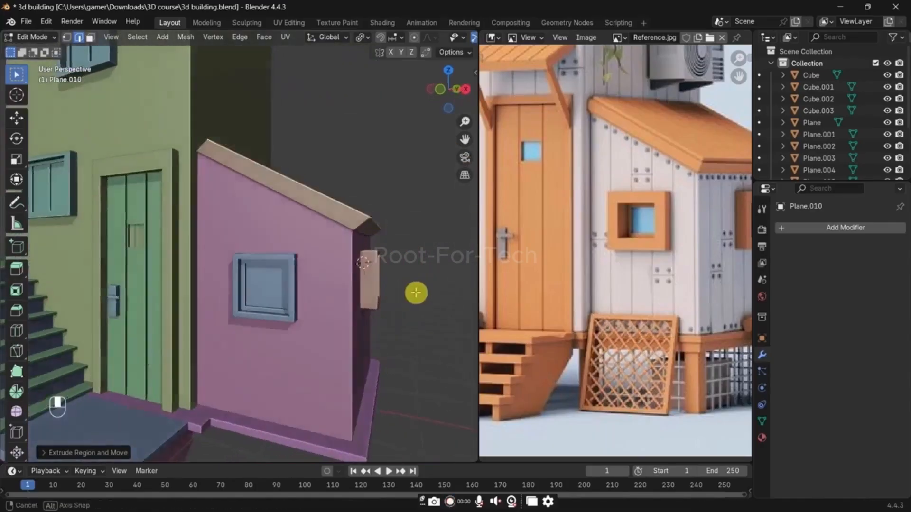
key("ctrl+z")
Step: Extrude the annex roof face along its normals into a thin slab, checking it in X-ray
key("e")
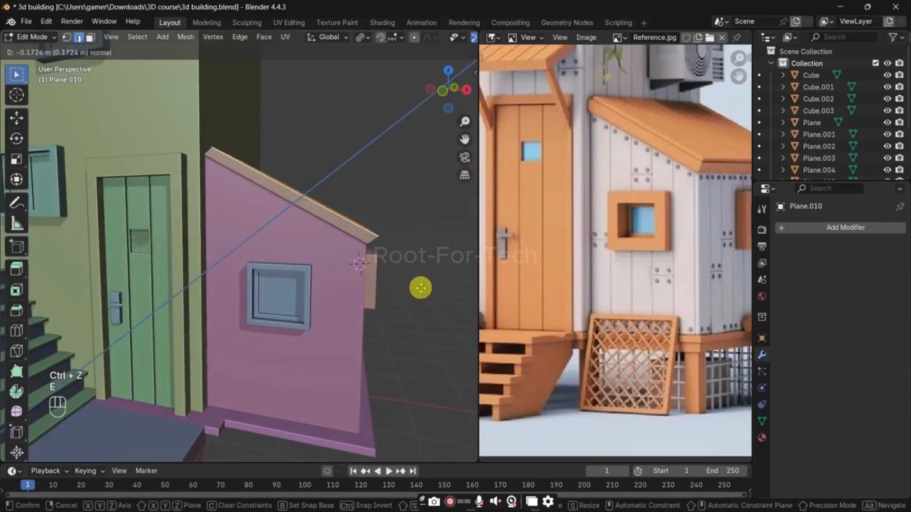
left_click(420, 288)
key("alt+z")
middle_click_drag(421, 284, 407, 309)
key("alt+e")
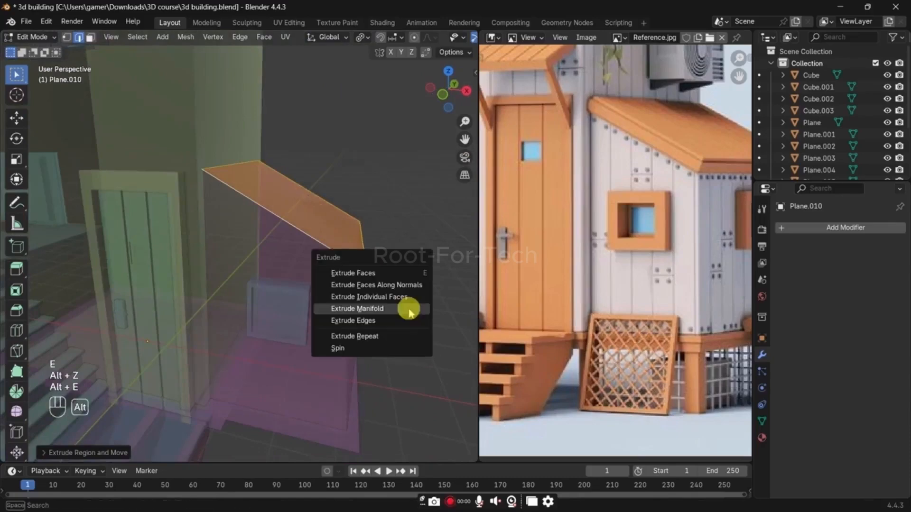
left_click(409, 285)
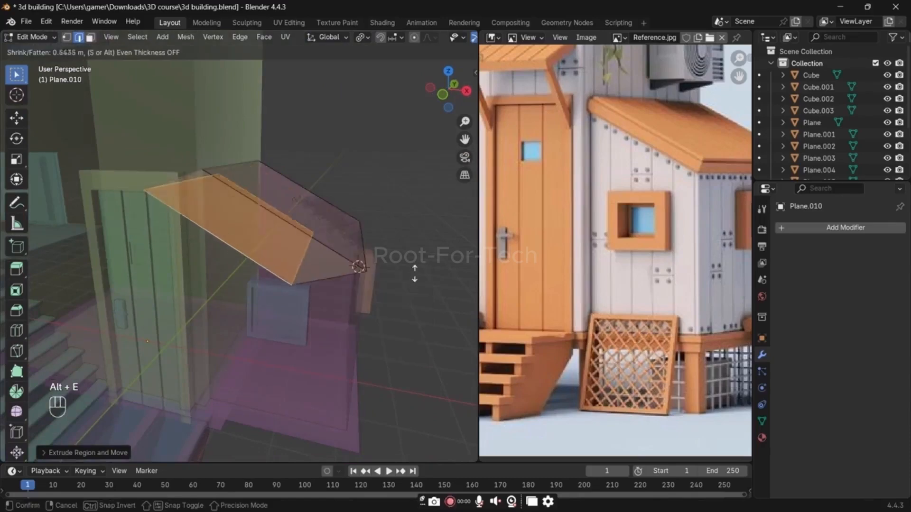
left_click(411, 294)
key("alt+z")
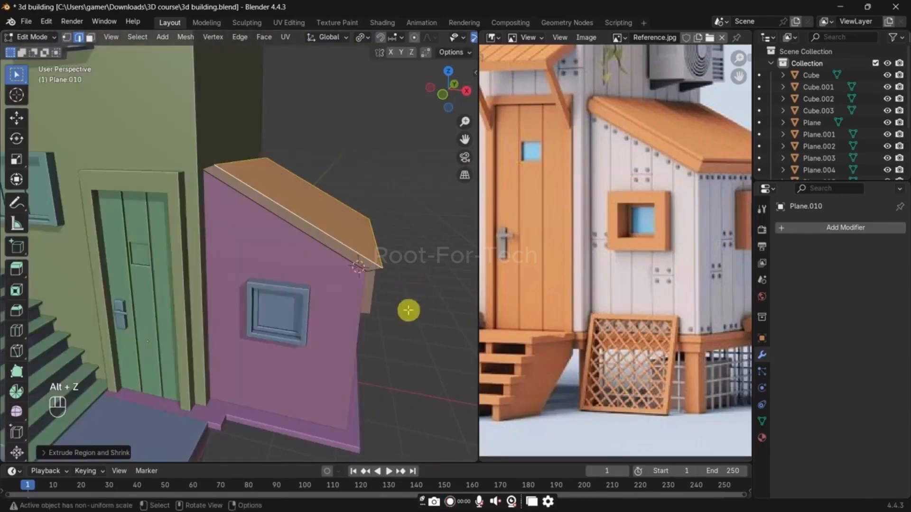
Step: Raise the roof slab's top face along Z and shift it along the X axis
key("g")
key("z")
left_click(405, 248)
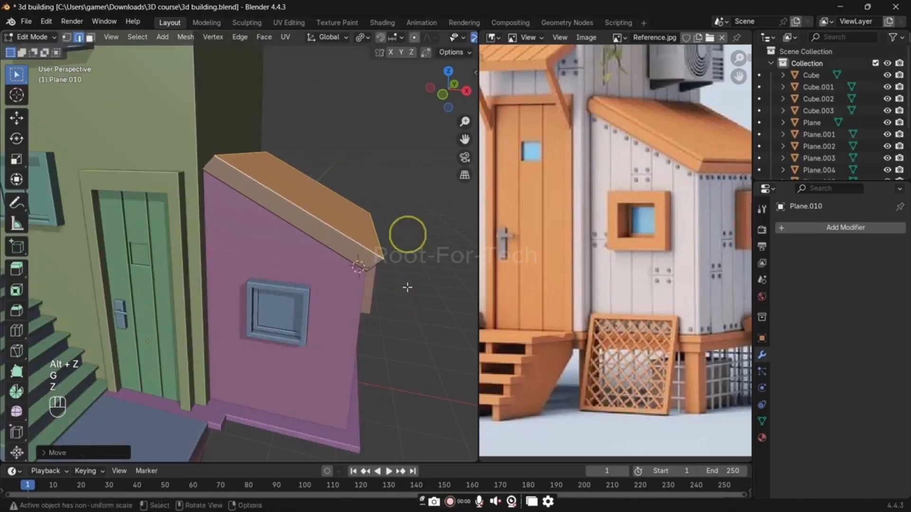
middle_click_drag(406, 250, 389, 266)
key("g")
key("y")
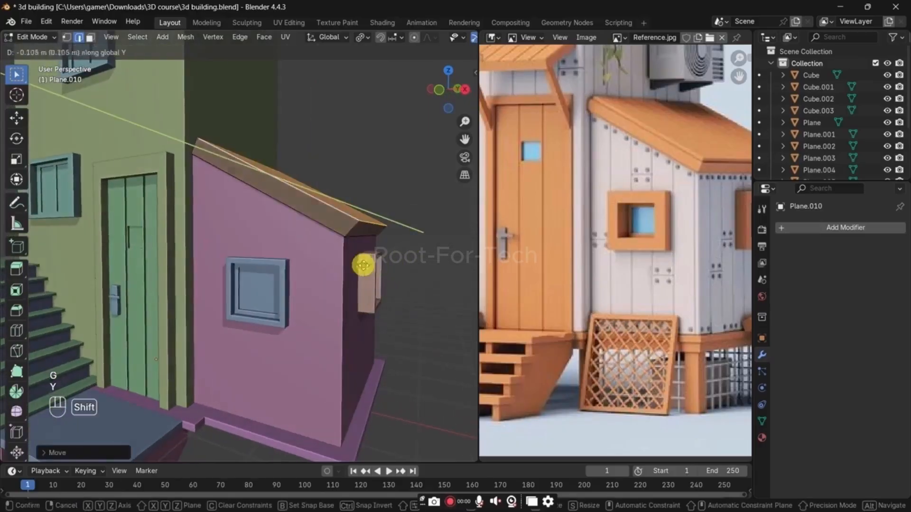
key("x")
left_click(350, 266)
Step: Duplicate the roof slab's top face in place and separate the copy into its own object
mouse_move(358, 294)
middle_mouse_down()
mouse_move(298, 297)
mouse_move(277, 275)
mouse_move(256, 277)
mouse_move(344, 290)
middle_mouse_up()
scroll(337, 260, "up", 3)
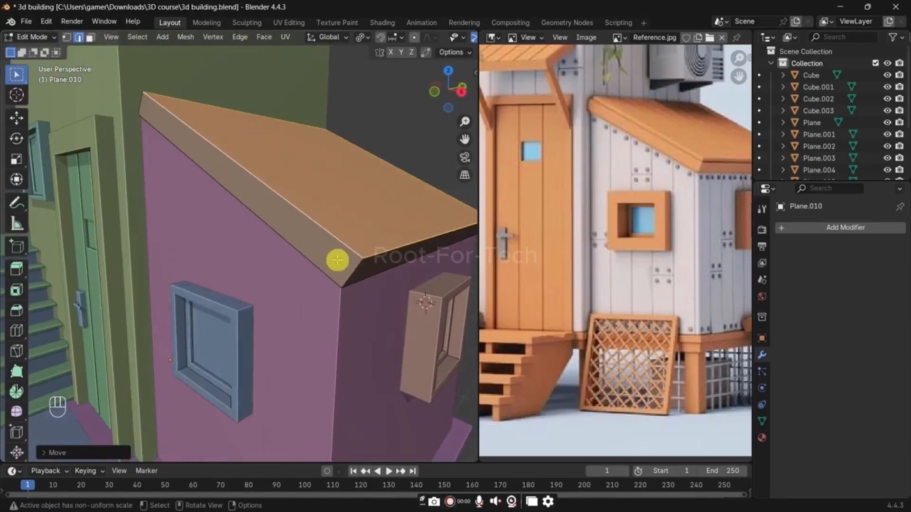
key("shift+d")
right_click(401, 260)
key("p")
left_click(400, 258)
key("Tab")
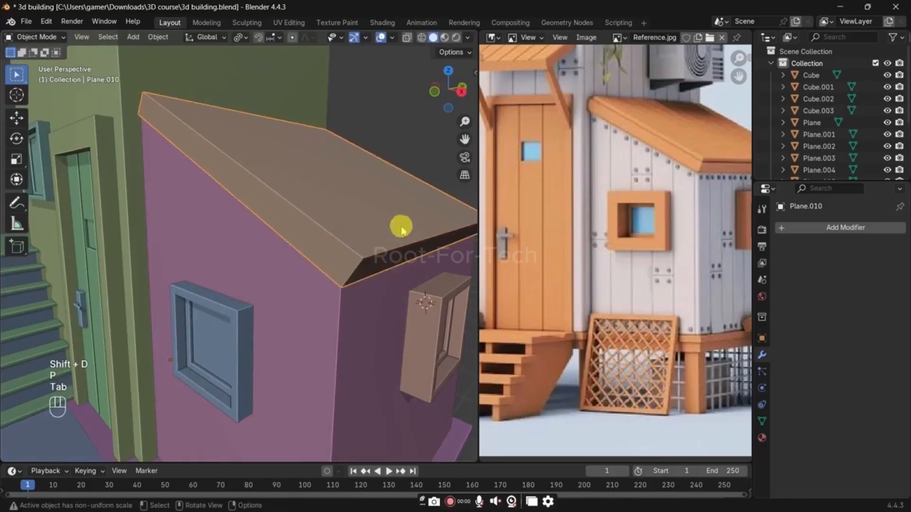
Step: Scale the separated top face up slightly and extrude it along its normal into a thin covering layer
left_click(375, 243)
key("Tab")
key("a")
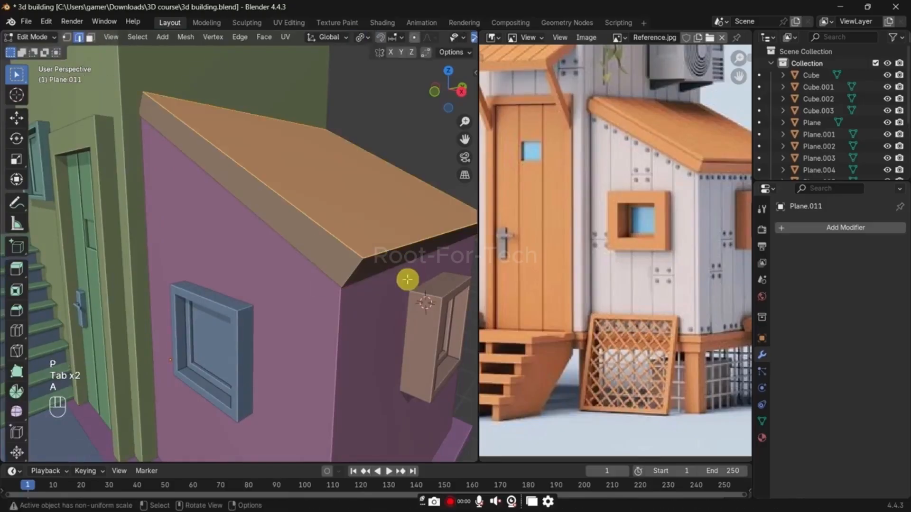
key("s")
left_click(413, 291)
key("e")
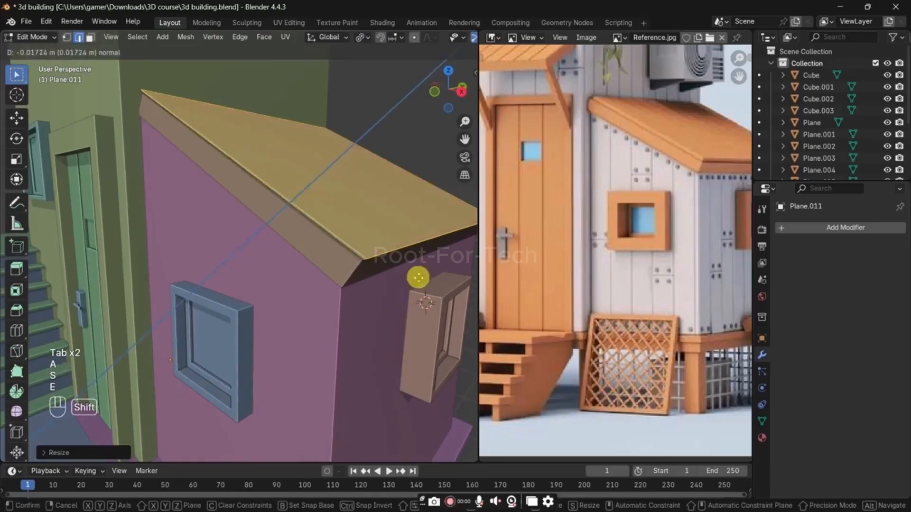
left_click(429, 262)
key("Tab")
Step: Add one loop cut around the sides of the lower roof slab and slide it up near the top edge
left_click(349, 230)
key("Tab")
key("ctrl+r")
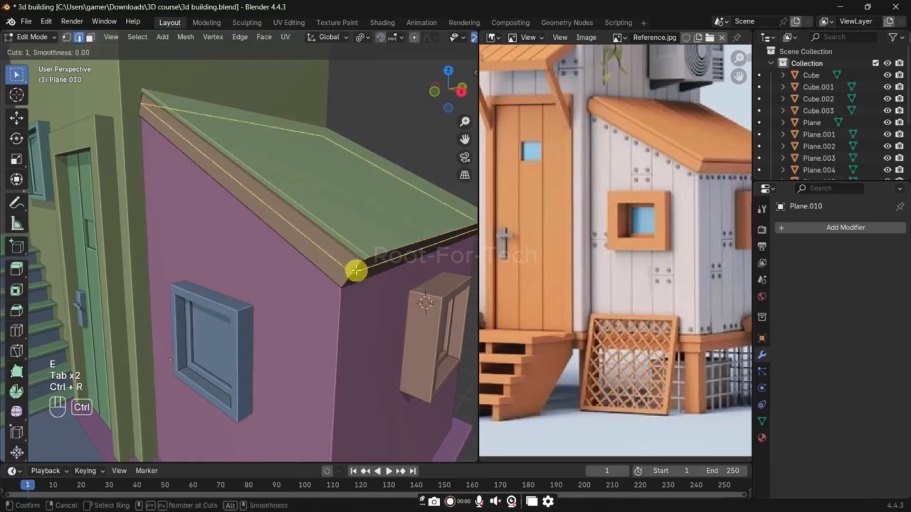
left_click(357, 267)
scroll(374, 311, "up", 2)
key("g")
key("g")
left_click(384, 301)
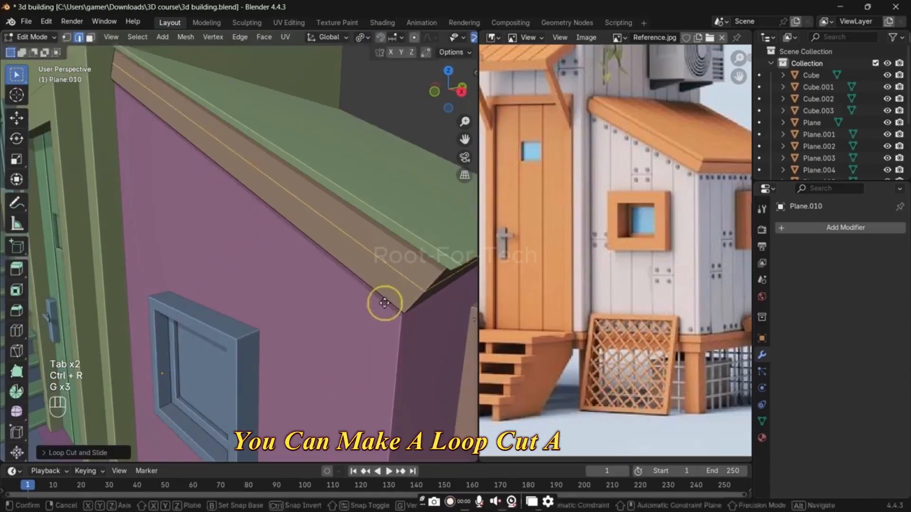
key("g")
key("g")
left_click(397, 293)
Step: Bevel the new edge loop into a narrow strip and extrude it along its normals to form a groove
key("ctrl+b")
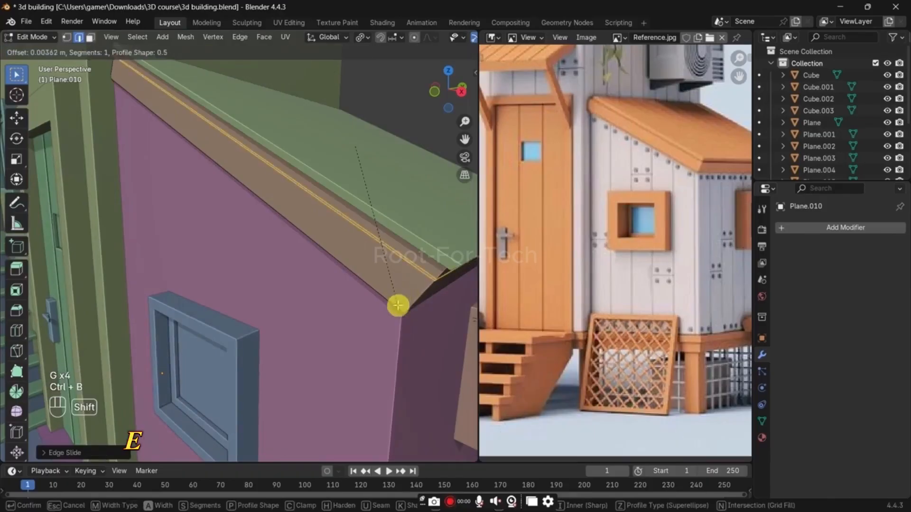
left_click(397, 305)
key("alt+e")
left_click(397, 302)
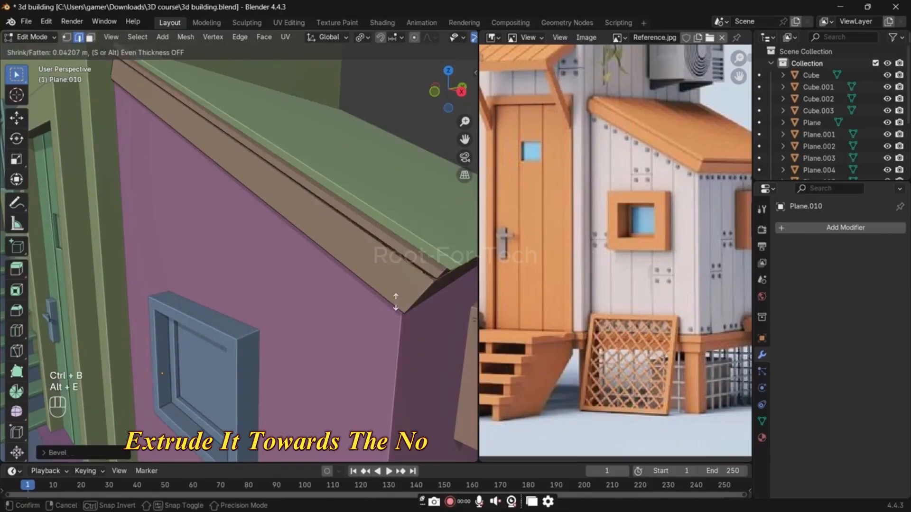
left_click(392, 320)
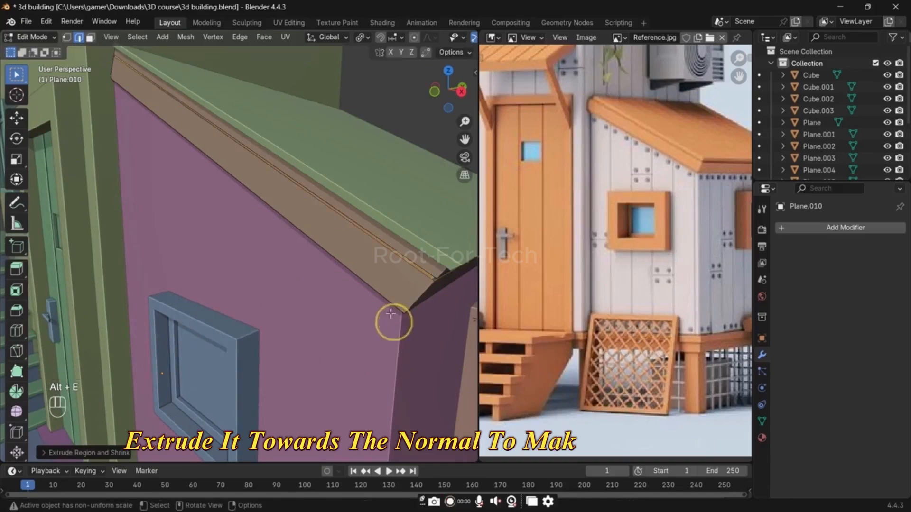
Step: Return to Object Mode and save the file
scroll(392, 285, "down", 4)
key("Tab")
scroll(304, 284, "down", 3)
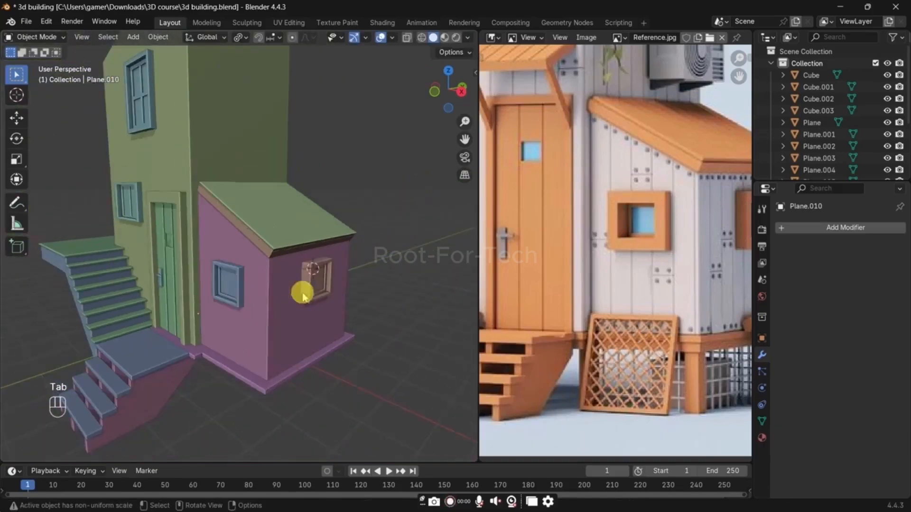
key("ctrl+s")
Step: Open the lower roof slab for editing in front orthographic view with X-ray and vertex selection on
middle_click_drag(366, 218, 293, 264)
scroll(290, 267, "up", 5)
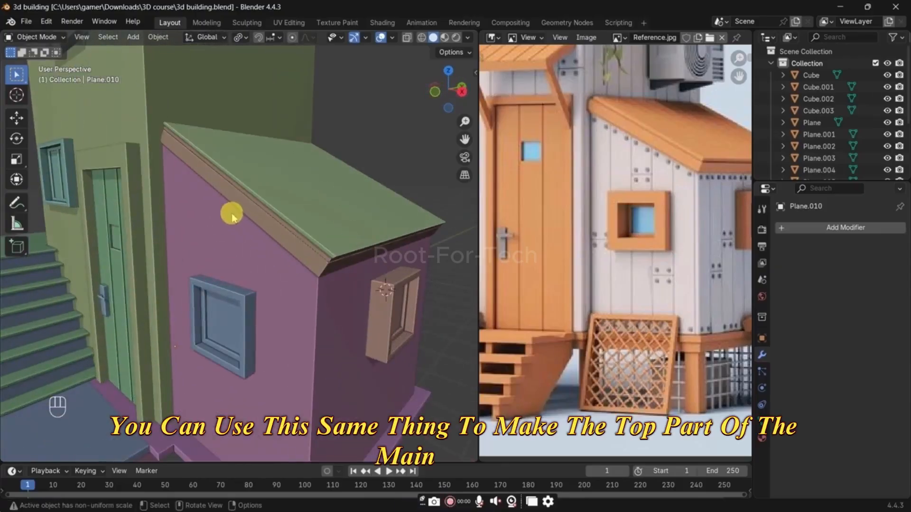
scroll(226, 238, "up", 3)
middle_click_drag(213, 178, 283, 246, "shift")
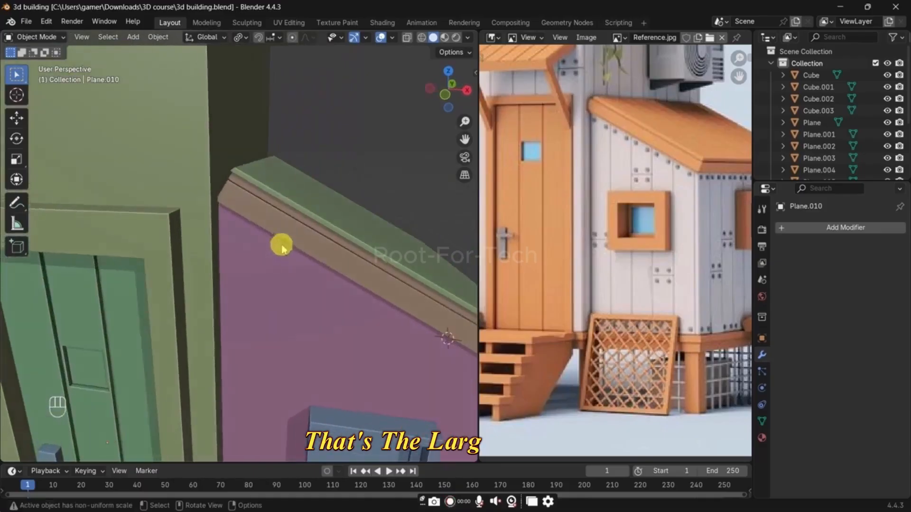
left_click(271, 202)
key("grave")
key("grave")
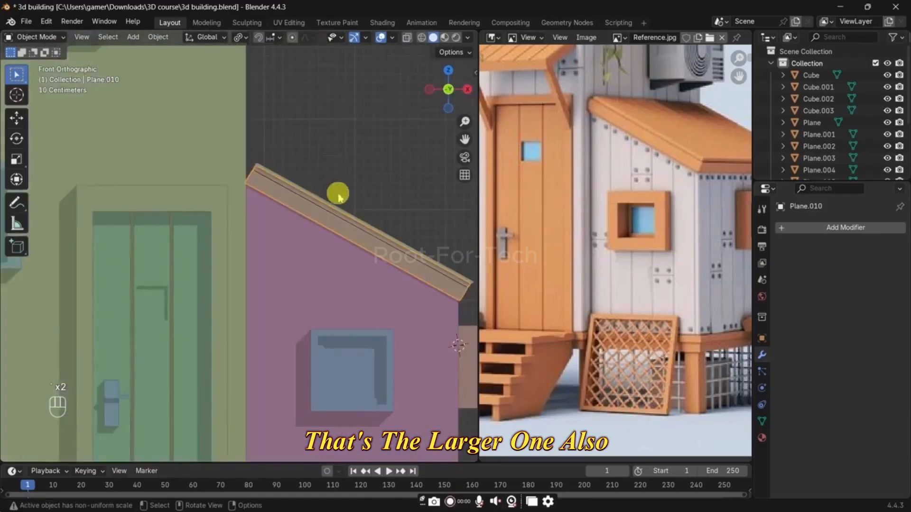
key("Tab")
left_click(287, 196, "alt")
key("alt+z")
key("1")
scroll(319, 193, "up", 2)
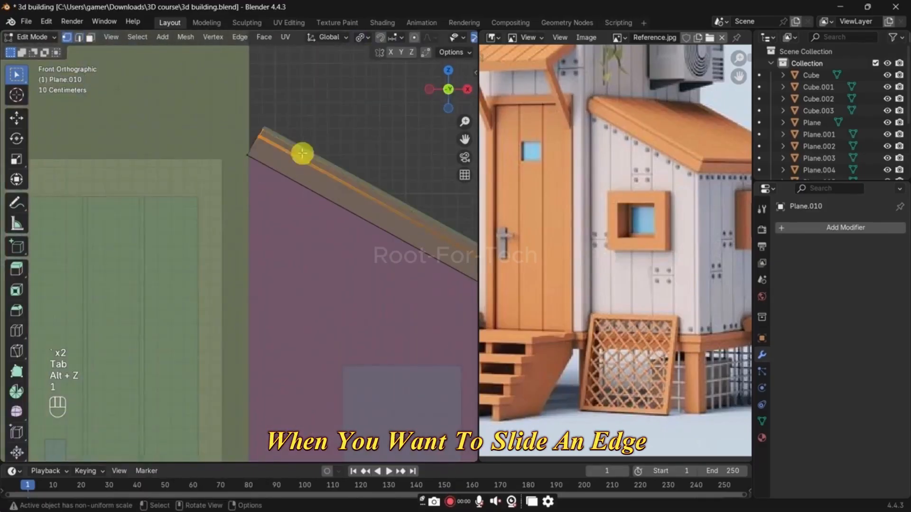
scroll(301, 190, "up", 1)
key("g")
key("g")
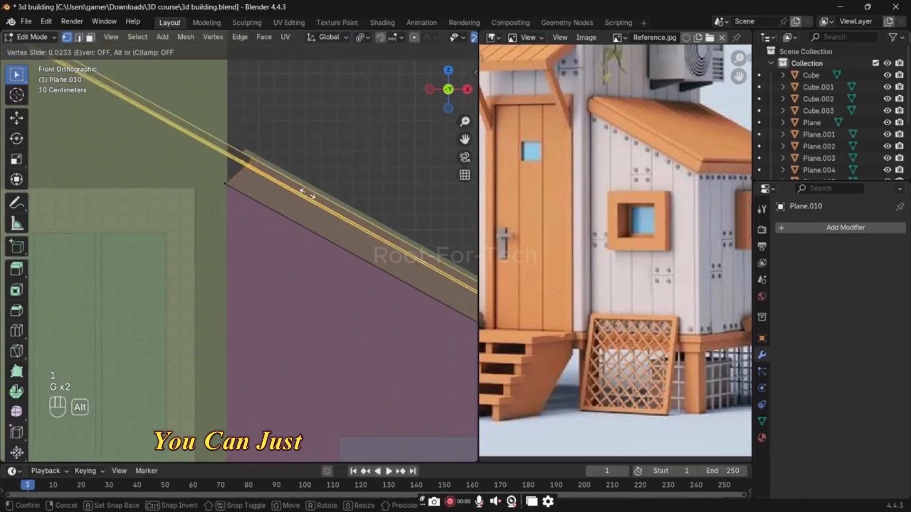
left_click(296, 187)
Step: Open the roof's top covering layer in Edit Mode together with the lower slab, with X-ray on
middle_click_drag(287, 180, 300, 210, "shift")
scroll(295, 197, "up", 2)
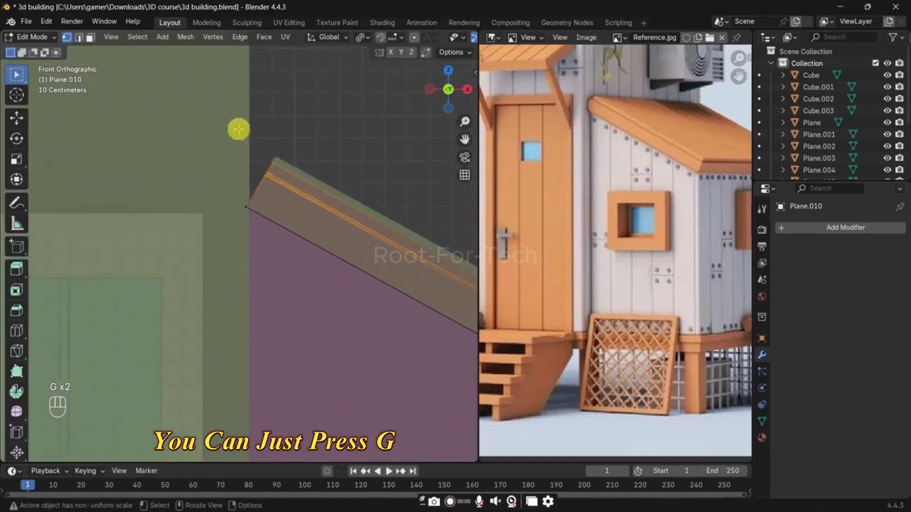
scroll(313, 166, "up", 1)
key("Tab")
key("Tab")
key("alt+z")
key("alt+z")
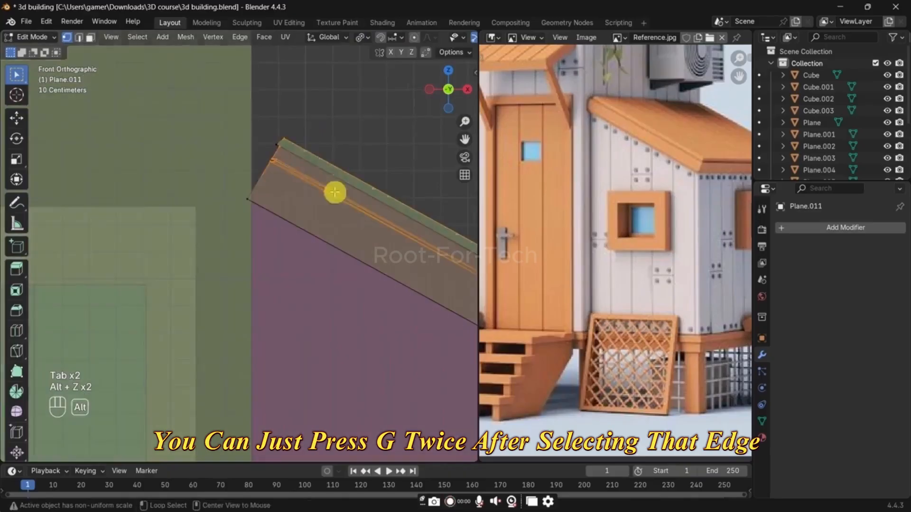
scroll(330, 180, "up", 2)
key("g")
key("g")
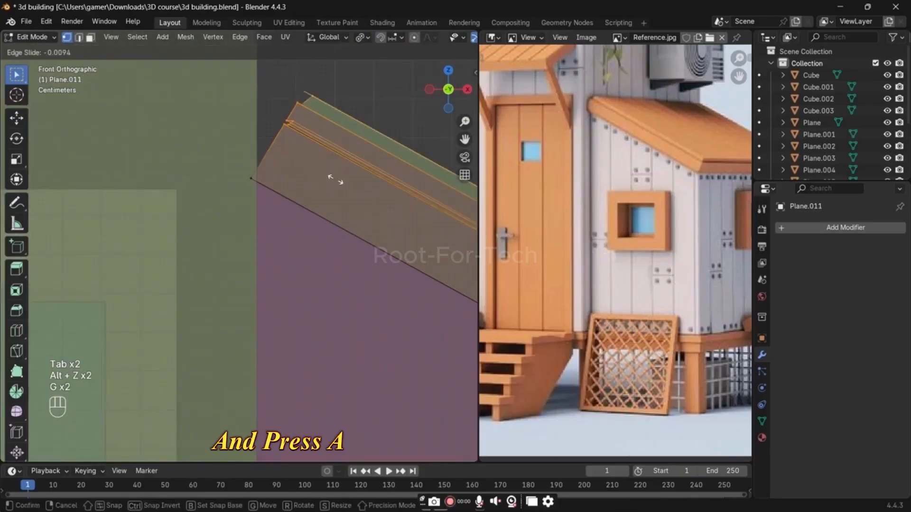
left_click(336, 203)
Step: Snap the 3D cursor to the roof slab's lower corner vertex and set the pivot point to the 3D cursor
left_click(270, 240)
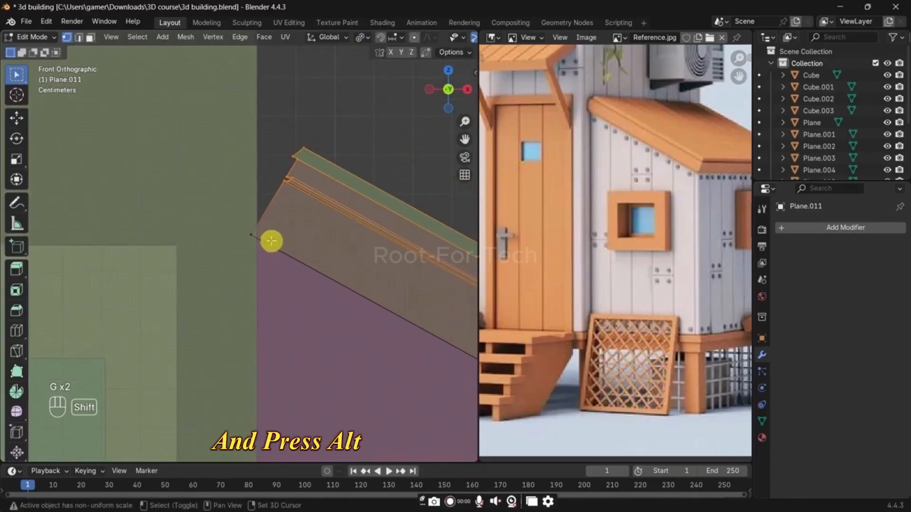
key("shift+s")
left_click(292, 190)
left_click_drag(341, 208, 251, 97)
key("period")
left_click(391, 208)
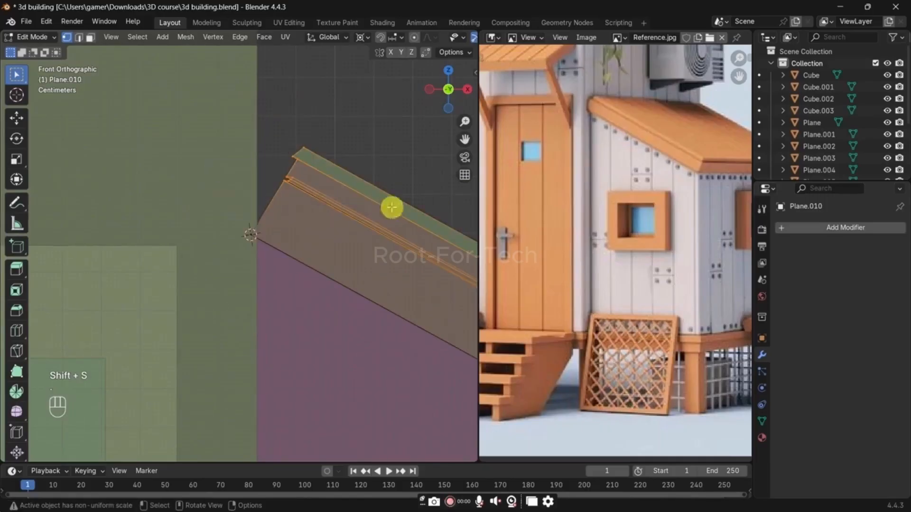
Step: Rotate the selected upper end of the roof layers about -29° around the global Y axis and scale it slightly along Z
scroll(392, 208, "down", 1)
key("r")
key("x")
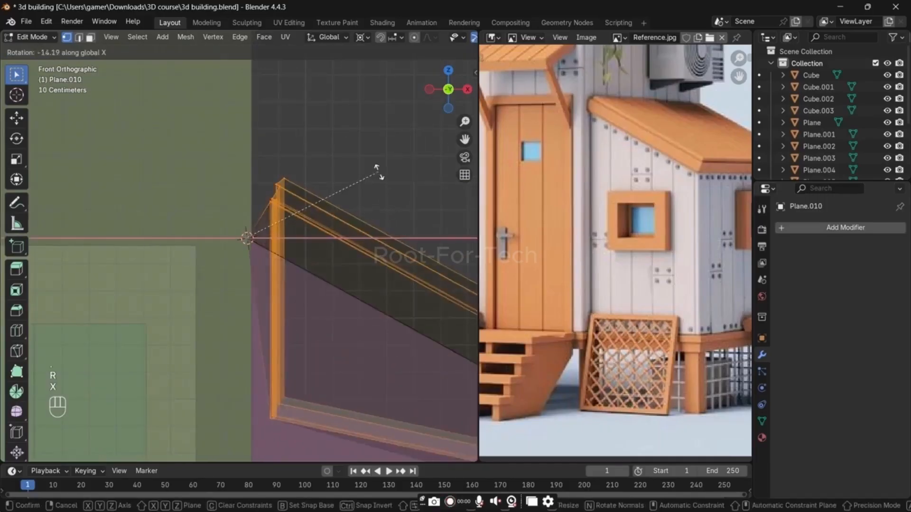
right_click(377, 175)
key("r")
key("y")
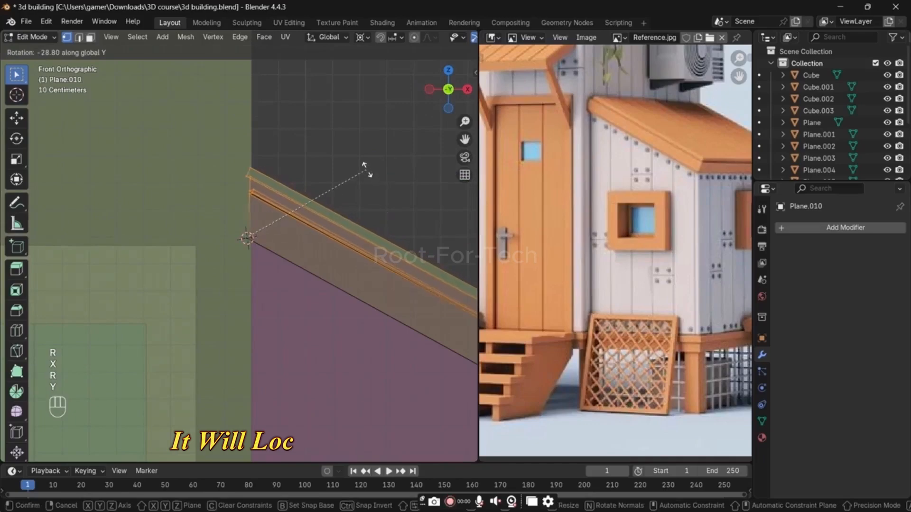
key("s")
key("z")
left_click(362, 195)
key("Tab")
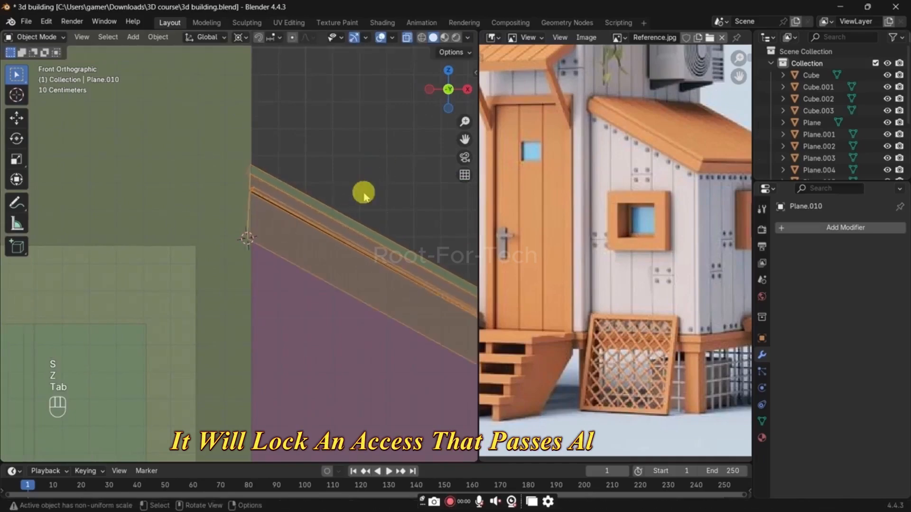
Step: Turn X-ray off, check the corrected roof end in perspective, and save the file
key("alt+z")
middle_click_drag(366, 207, 321, 230)
scroll(321, 229, "down", 3)
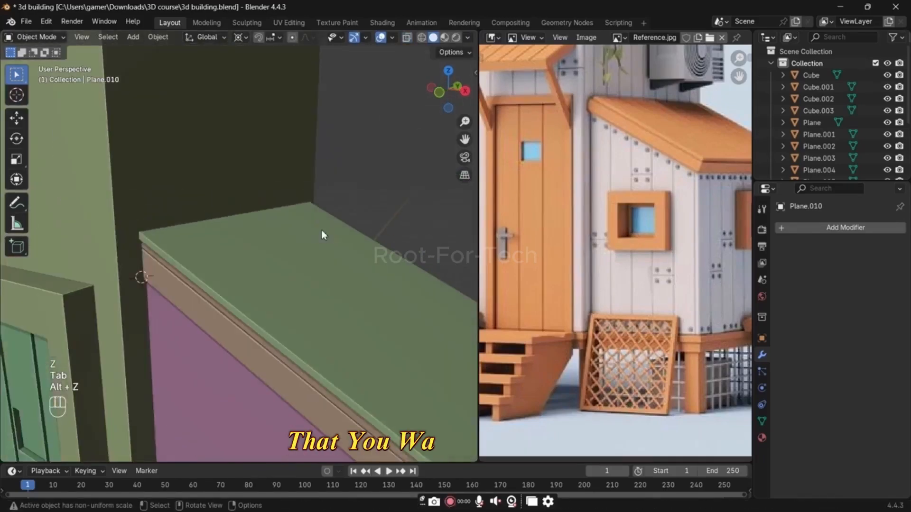
scroll(325, 275, "down", 2)
middle_click_drag(325, 279, 346, 260)
key("ctrl+s")
key("period")
left_click(417, 261)
Step: Select the main house wall in front orthographic view and activate the Add Cube tool for the wall vent
scroll(309, 250, "down", 2)
scroll(545, 179, "down", 2)
scroll(589, 237, "up", 2)
scroll(613, 179, "up", 1)
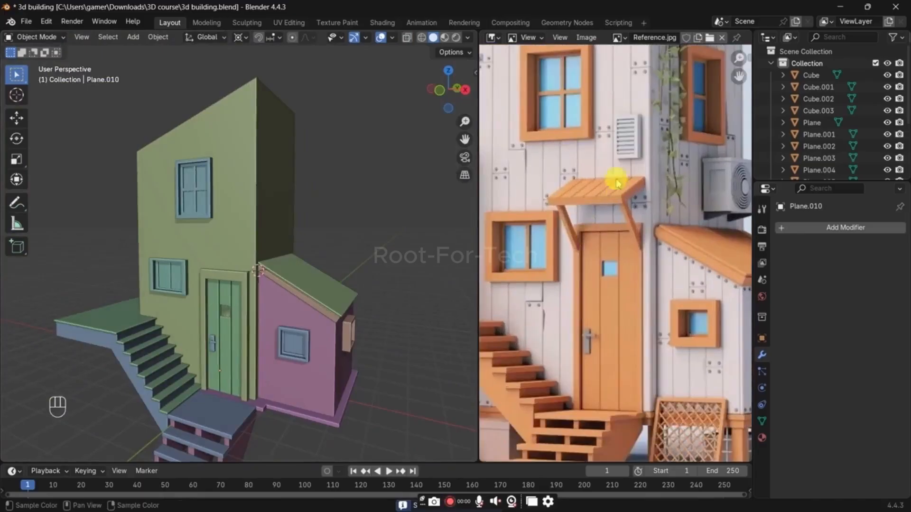
scroll(260, 223, "up", 1)
left_click(250, 237)
key("grave")
left_click(209, 185)
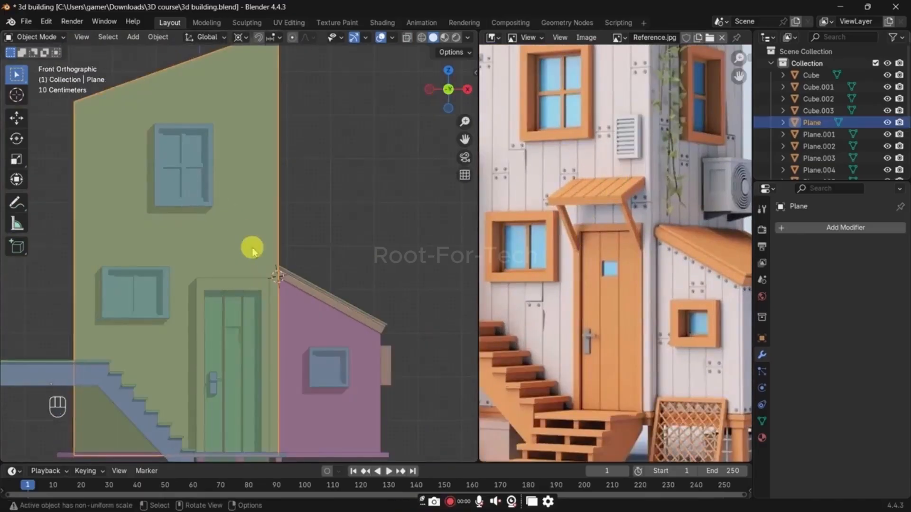
left_click(20, 244)
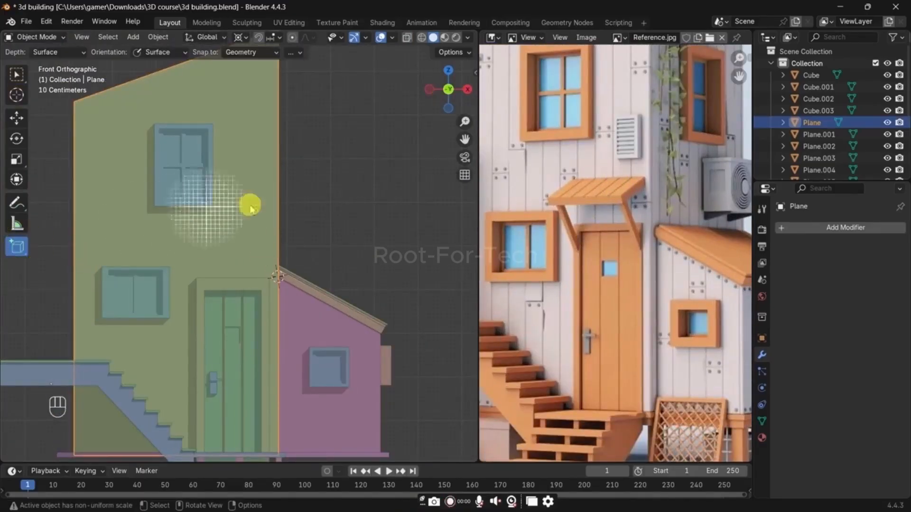
left_click(244, 219)
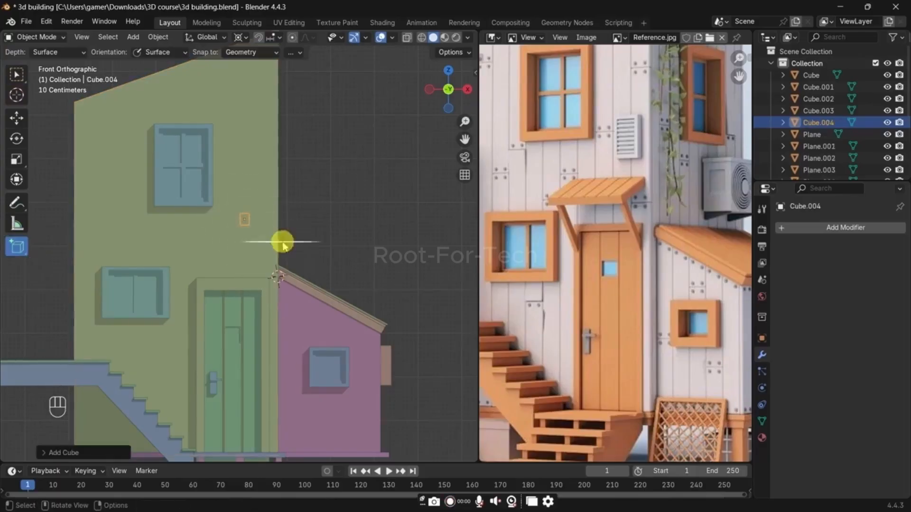
key("x")
left_click(284, 246)
left_click_drag(239, 212, 263, 260)
key("x")
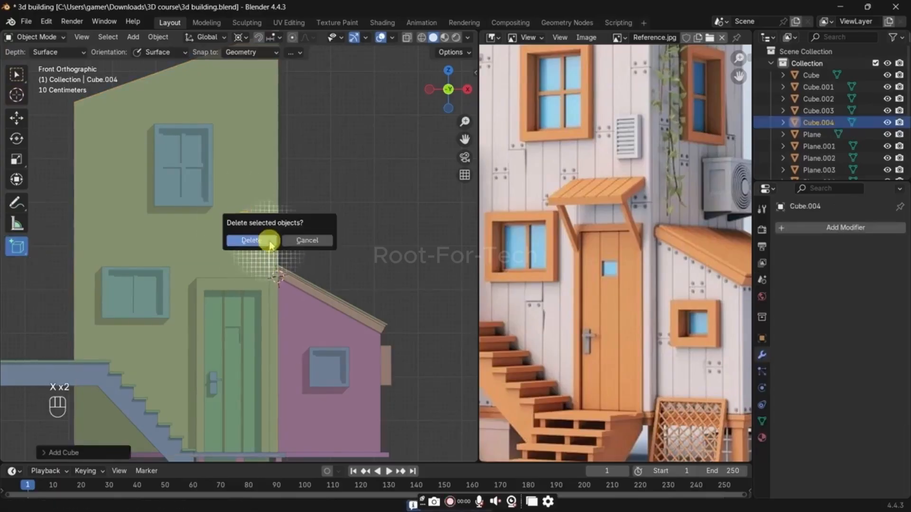
left_click(248, 241)
Step: Draw an upright rectangular box for the vent on the front wall above the door, and return to the selection tool
left_click_drag(231, 200, 257, 261)
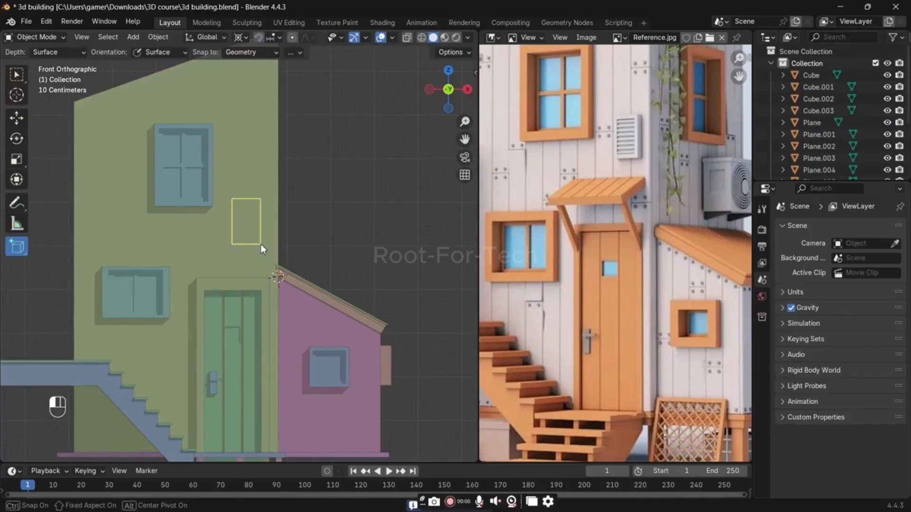
left_click(260, 243)
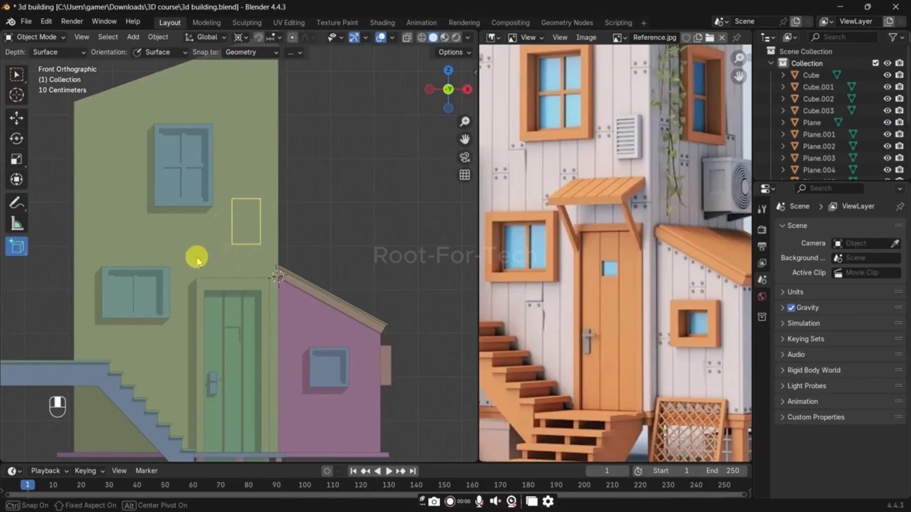
left_click(276, 236)
middle_click_drag(271, 234, 223, 248)
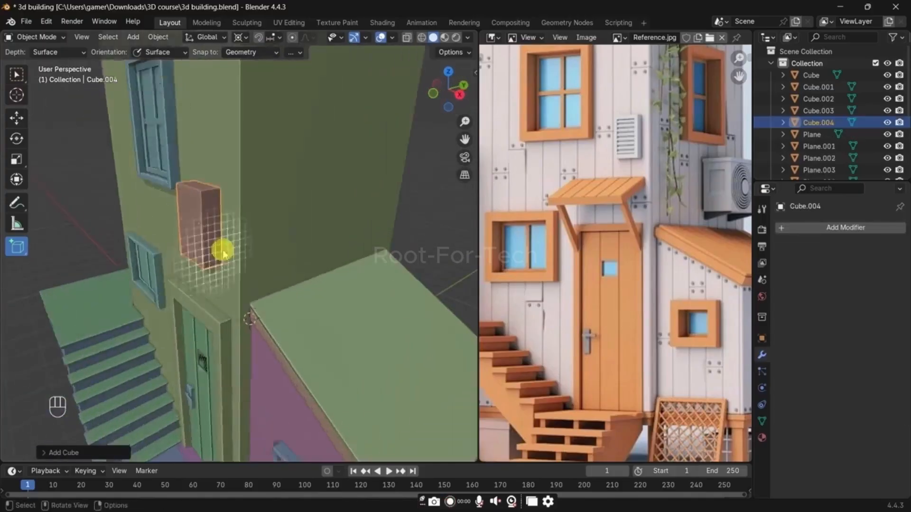
key("alt+z")
key("w")
key("alt+z")
Step: Make the vent box thinner along the Y axis and move it along Y so it sits against the wall
scroll(247, 249, "up", 3)
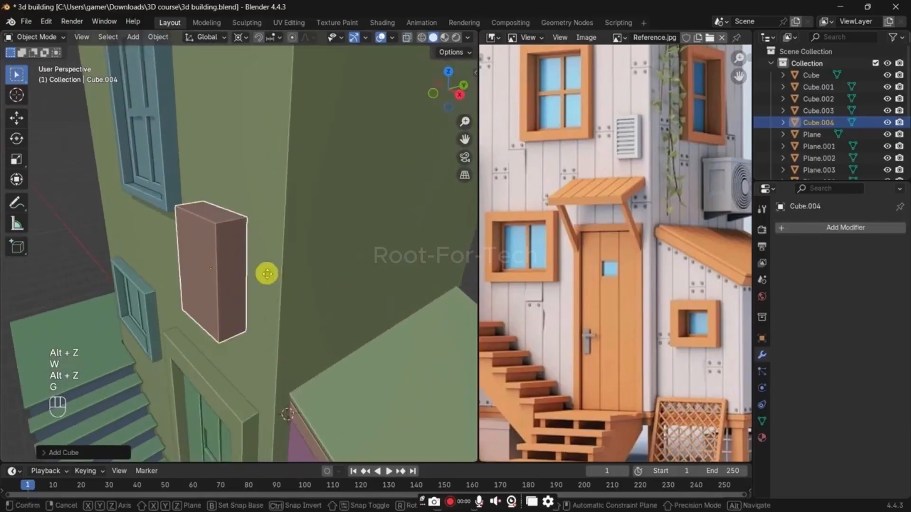
key("g")
key("y")
left_click(268, 274)
key("s")
key("y")
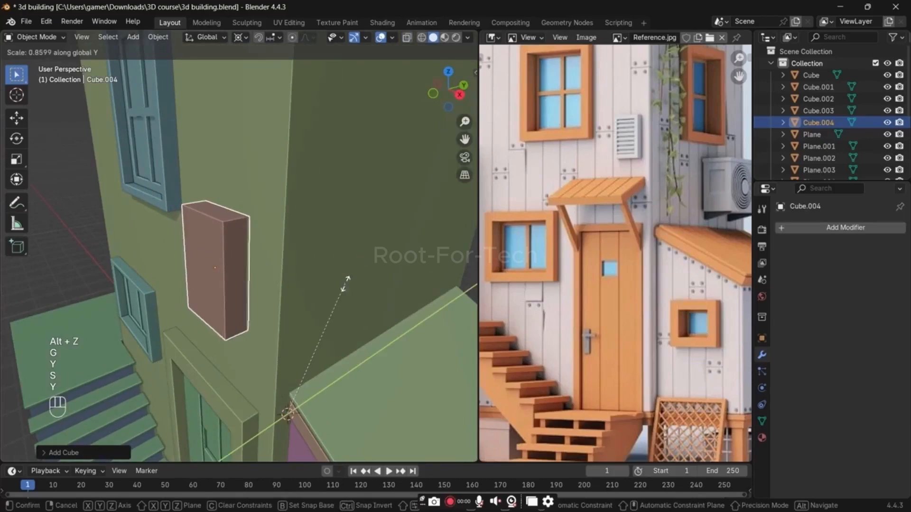
left_click(338, 298)
key("g")
key("y")
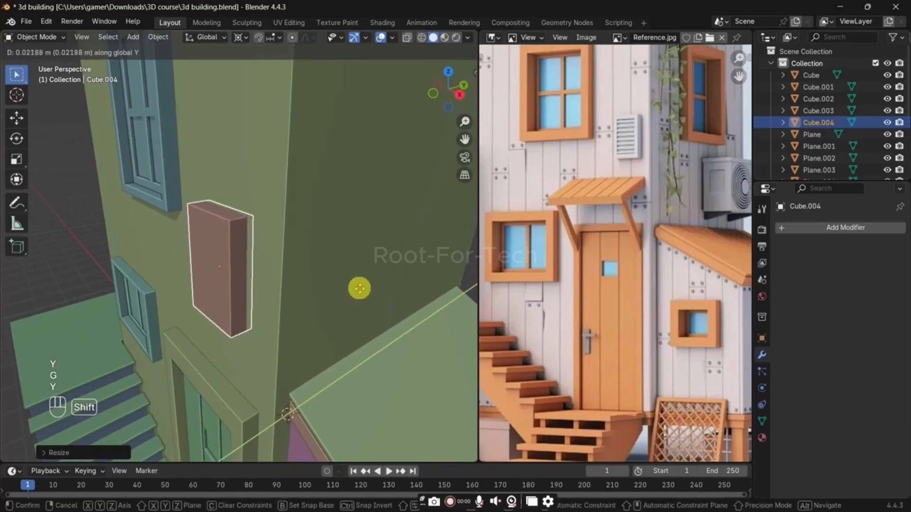
left_click(359, 289)
Step: Open the vent box in Edit Mode and inset its front face to form a narrow border frame
scroll(286, 211, "up", 3)
key("Tab")
middle_click_drag(252, 281, 269, 255)
key("ctrl+r")
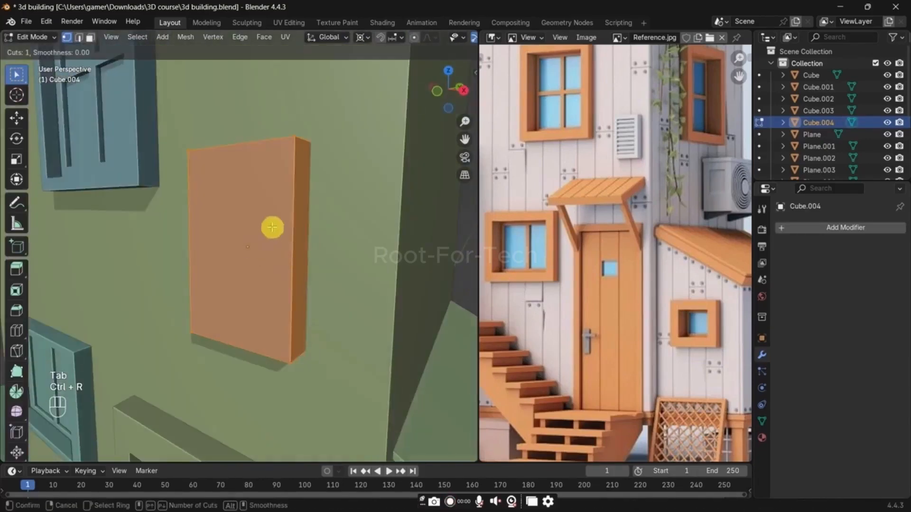
key("3")
left_click(273, 223)
key("i")
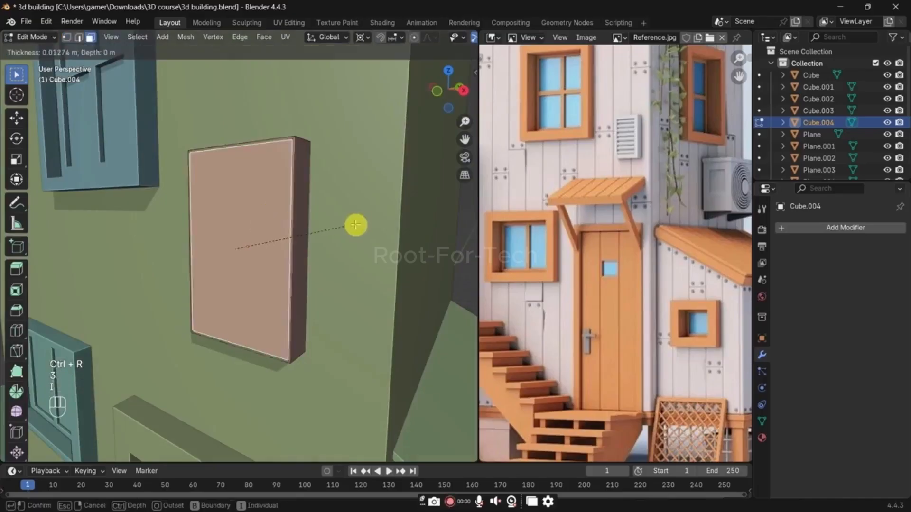
left_click(350, 227)
Step: Add eight evenly spaced horizontal loop cuts across the vent box
key("ctrl+r")
scroll(285, 231, "up", 4)
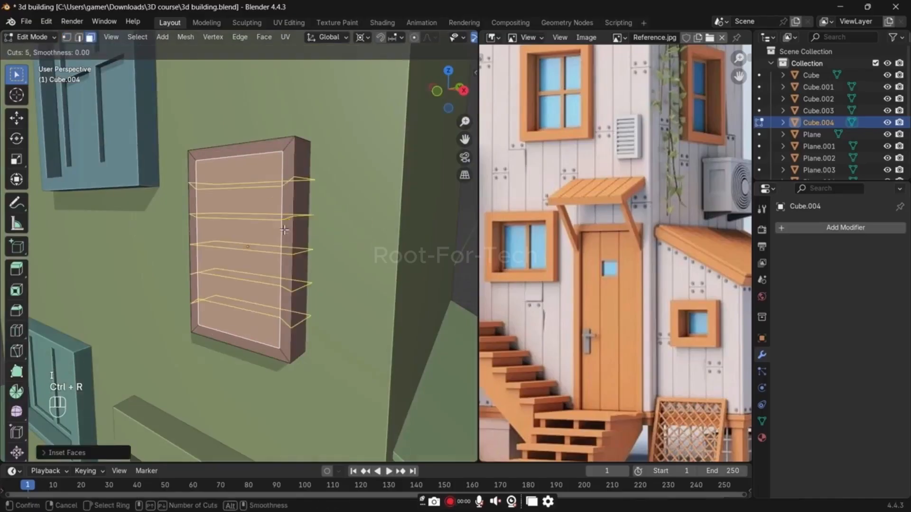
scroll(284, 230, "up", 2)
scroll(284, 230, "up", 1)
double_click(285, 230)
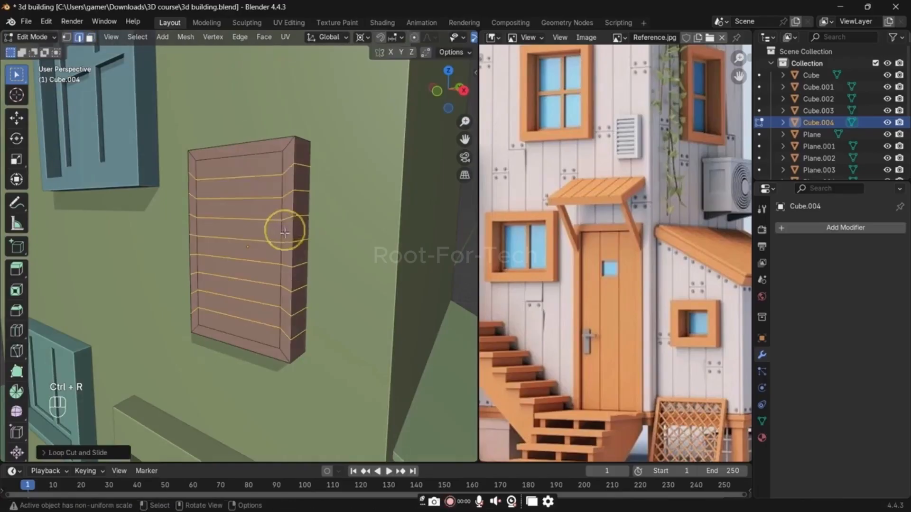
Step: Select the nine face strips inside the vent frame and inset them individually by about 0.009 m
key("3")
left_click(250, 166)
left_click(243, 318, "ctrl")
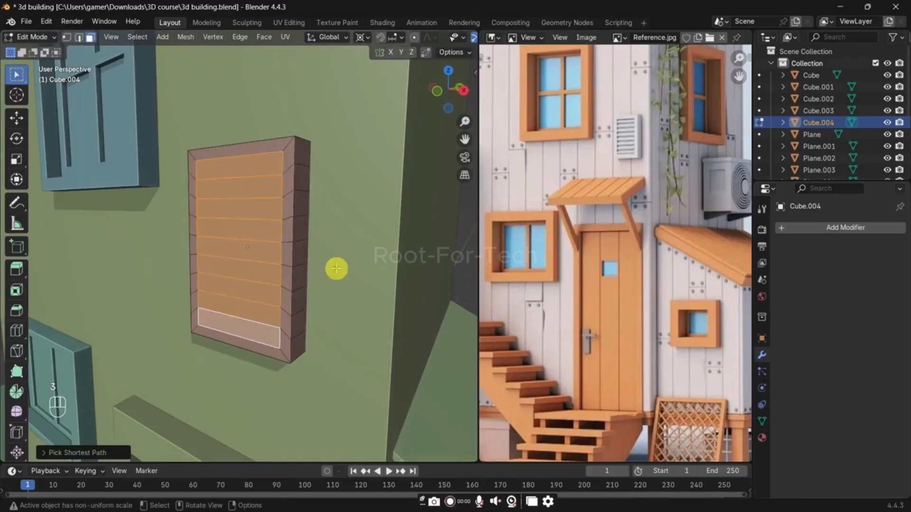
key("i")
key("i")
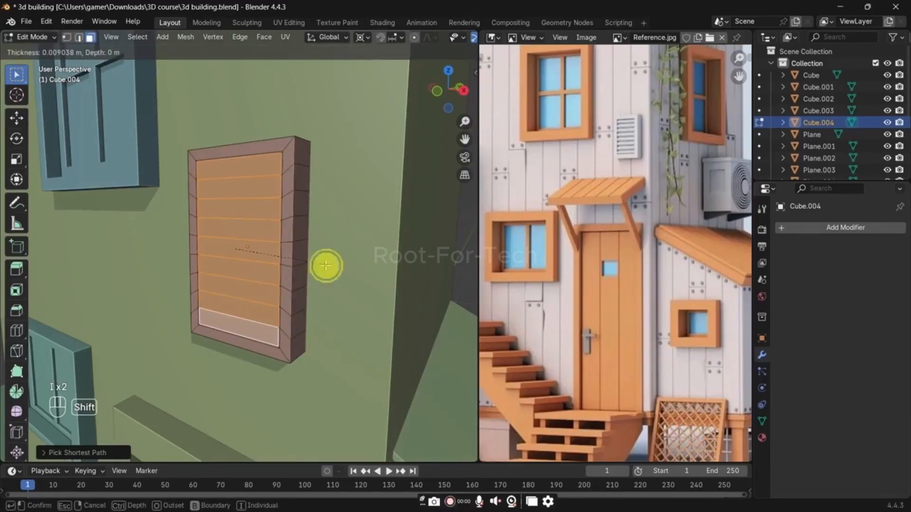
key("i")
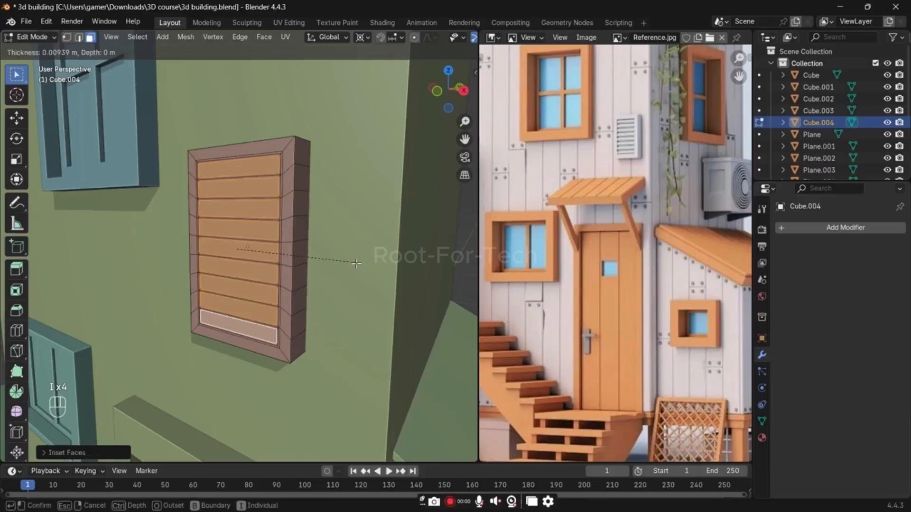
left_click(355, 264)
Step: Push the inset strips about 0.031 m inward along Y and extrude them back out as protruding slats
scroll(354, 264, "up", 3)
key("g")
key("y")
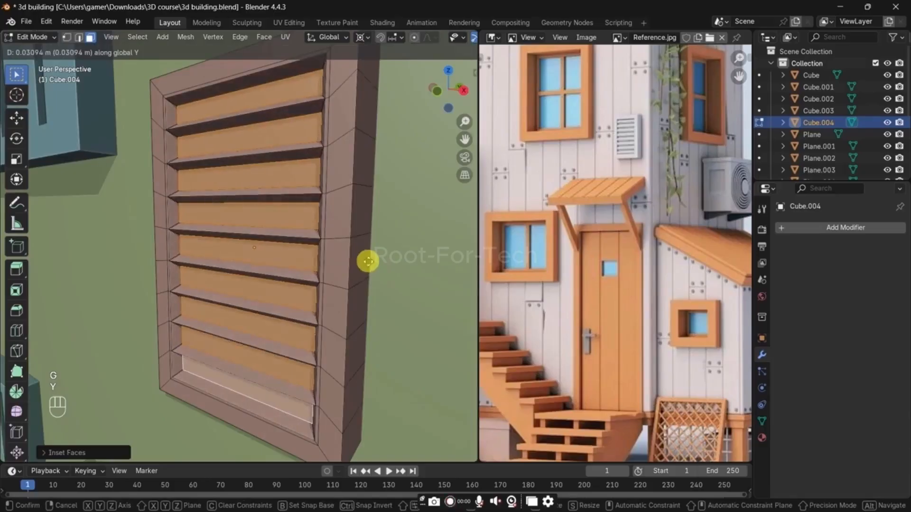
left_click(369, 261)
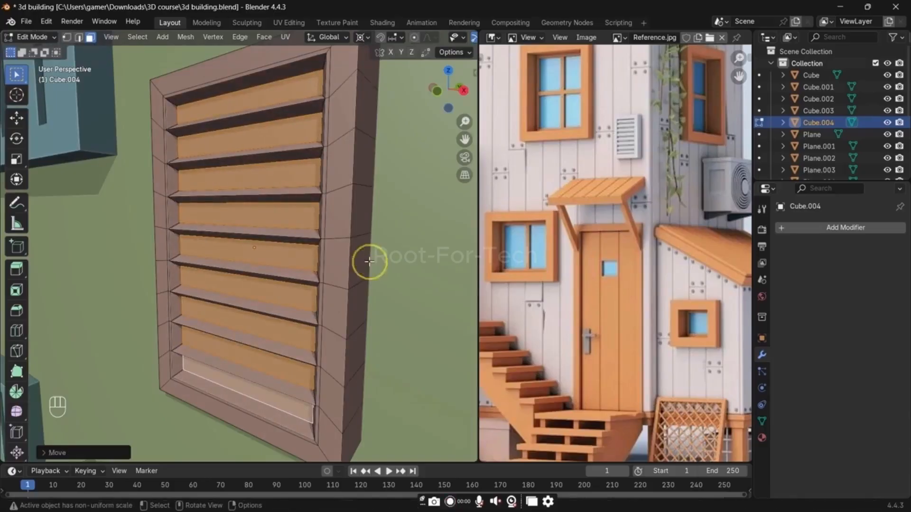
middle_click_drag(357, 261, 347, 258)
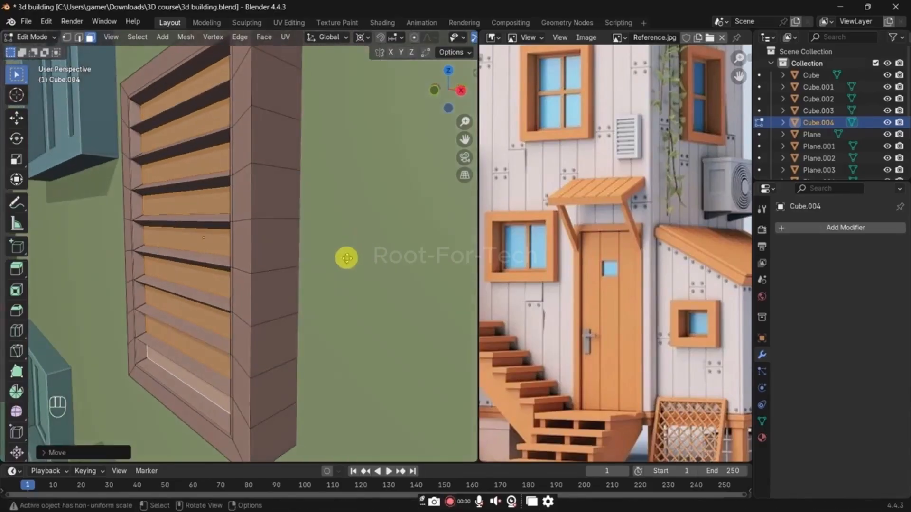
key("e")
left_click(328, 265)
key("s")
key("z")
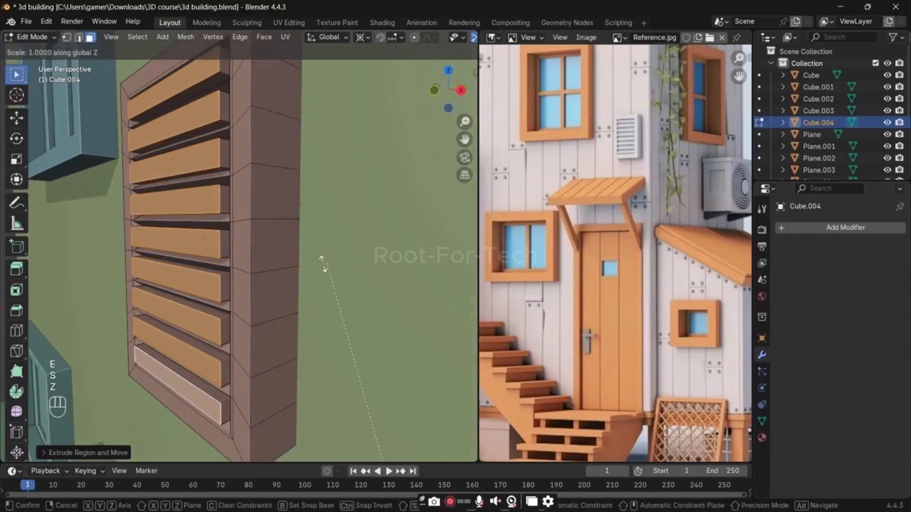
right_click(324, 274)
key("period")
key("s")
key("x")
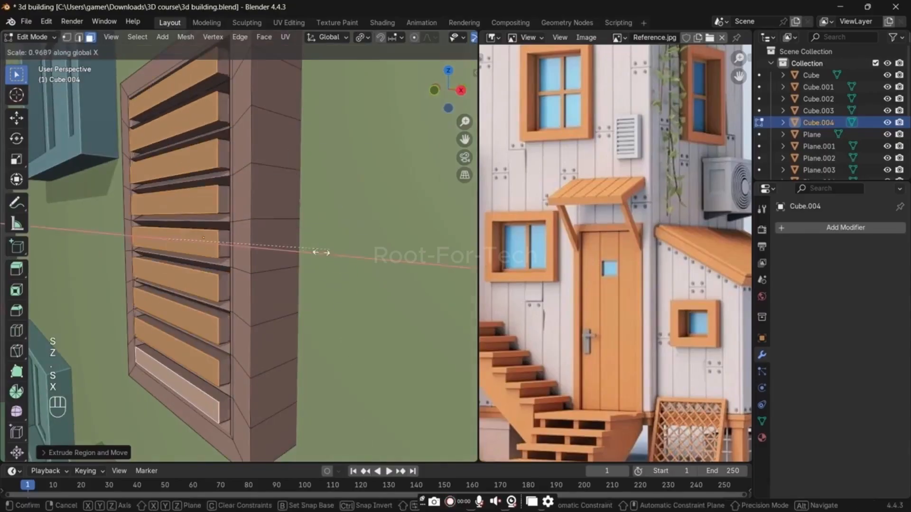
key("y")
key("z")
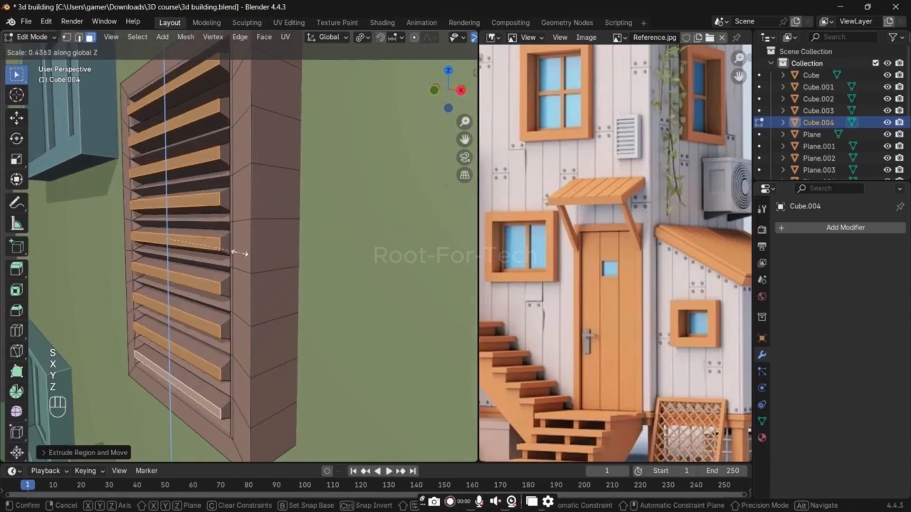
left_click(275, 256)
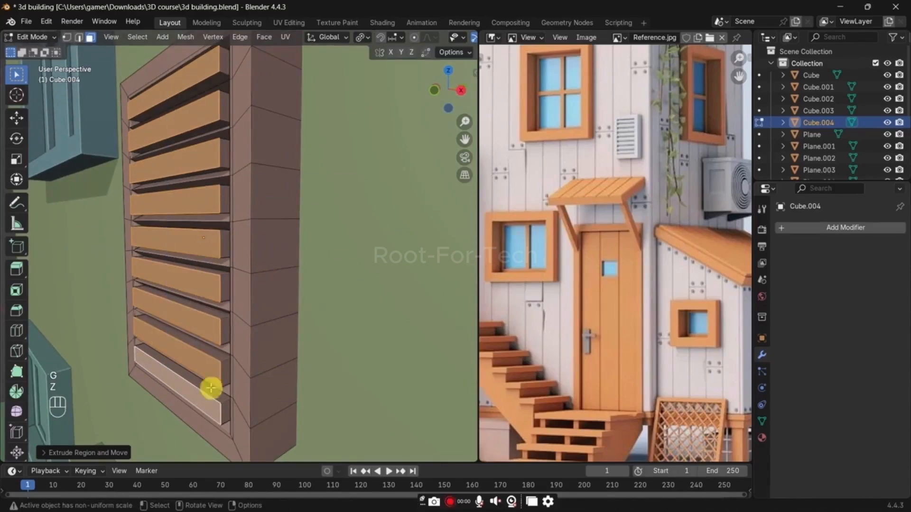
Step: Move the slats' front faces down about 0.034 m along the Z axis to tilt them
key("g")
key("z")
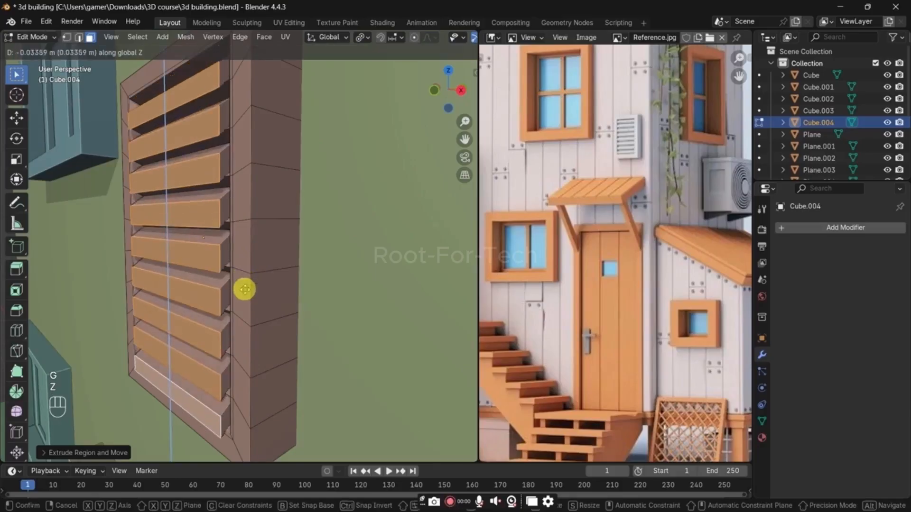
left_click(245, 289)
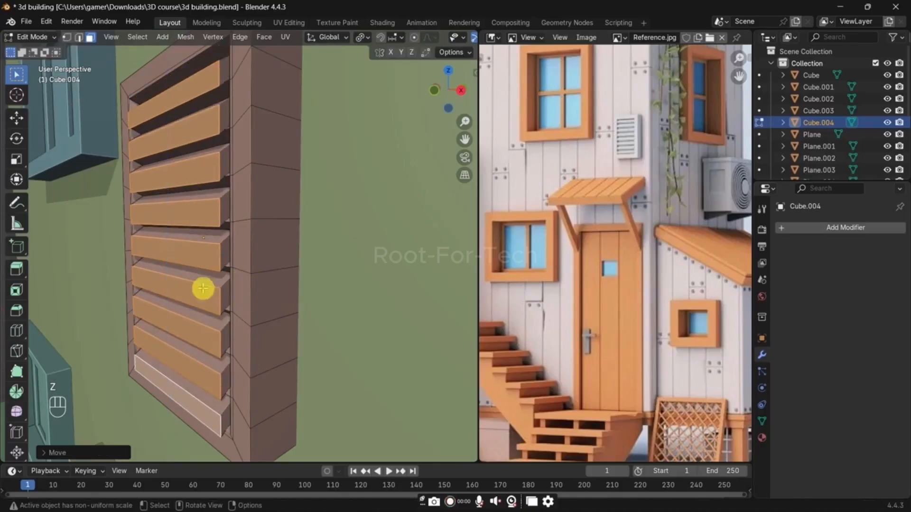
Step: Select the upper front edges of all the vent slats and bevel them with one segment
key("2")
left_click(179, 375)
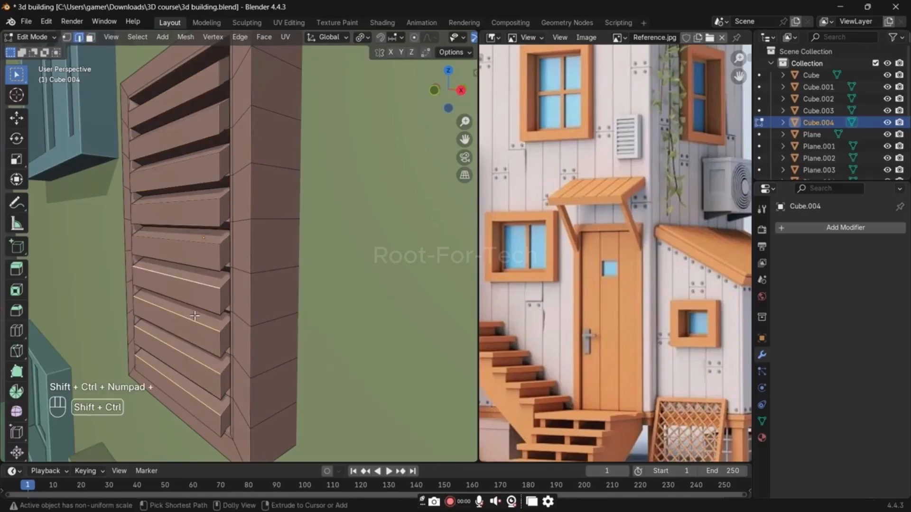
key("ctrl+b")
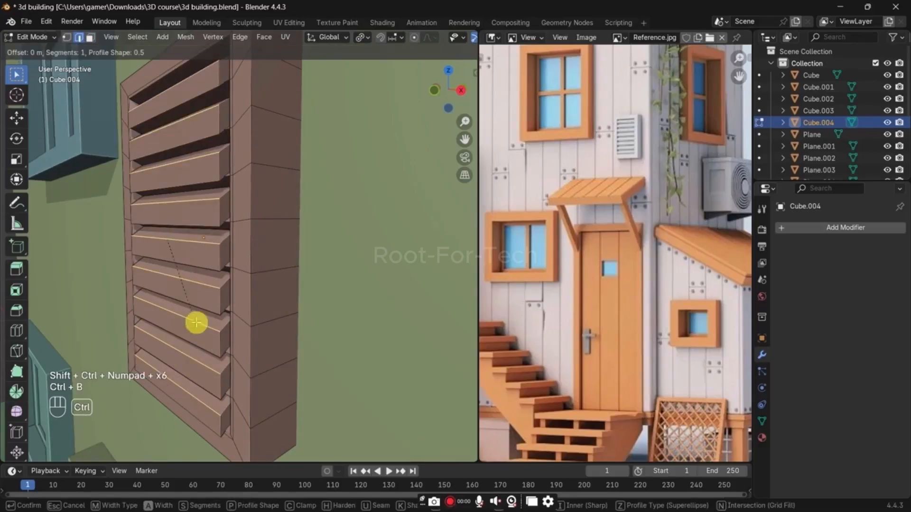
left_click(285, 334)
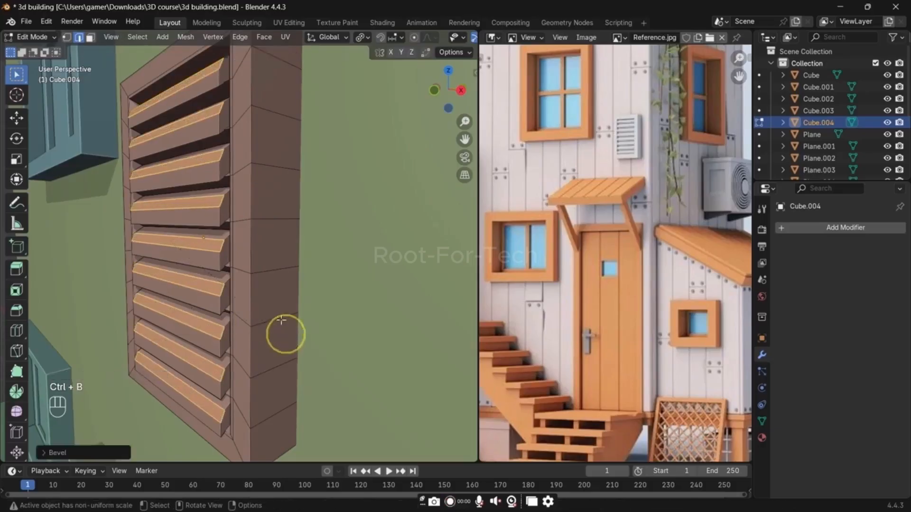
Step: Return to Object Mode and apply Shade Auto Smooth to the vent
key("Tab")
right_click(235, 195)
left_click(238, 207)
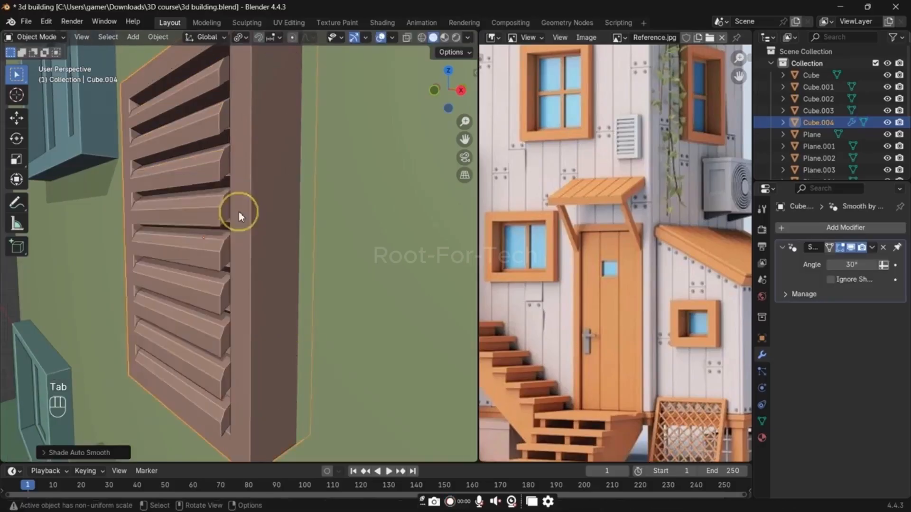
Step: Scale the louvered wall vent down slightly and save the file
scroll(239, 212, "down", 4)
middle_click_drag(182, 249, 384, 231)
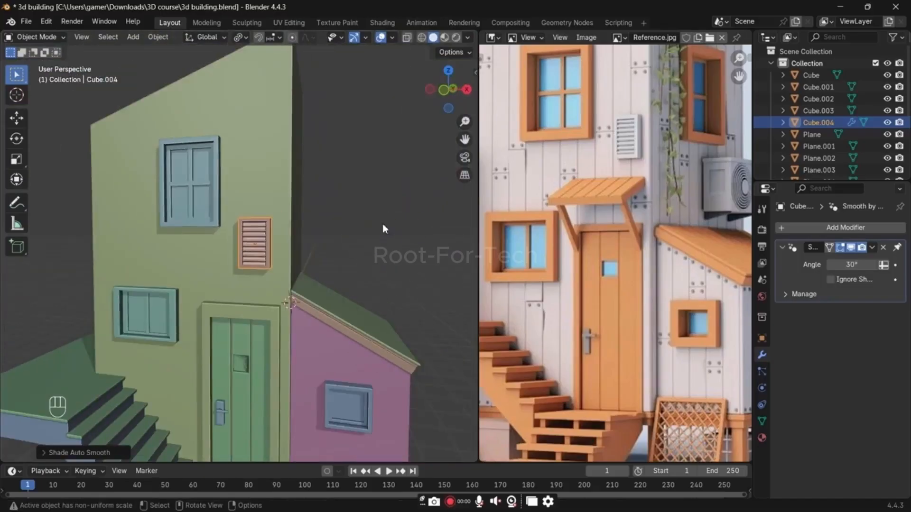
left_click(382, 226)
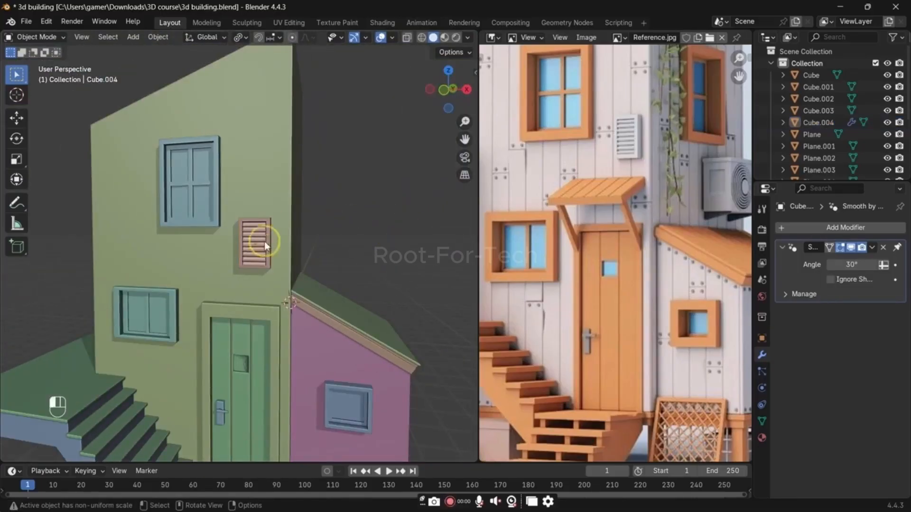
left_click(264, 241)
key("s")
left_click(387, 246)
key("ctrl+s")
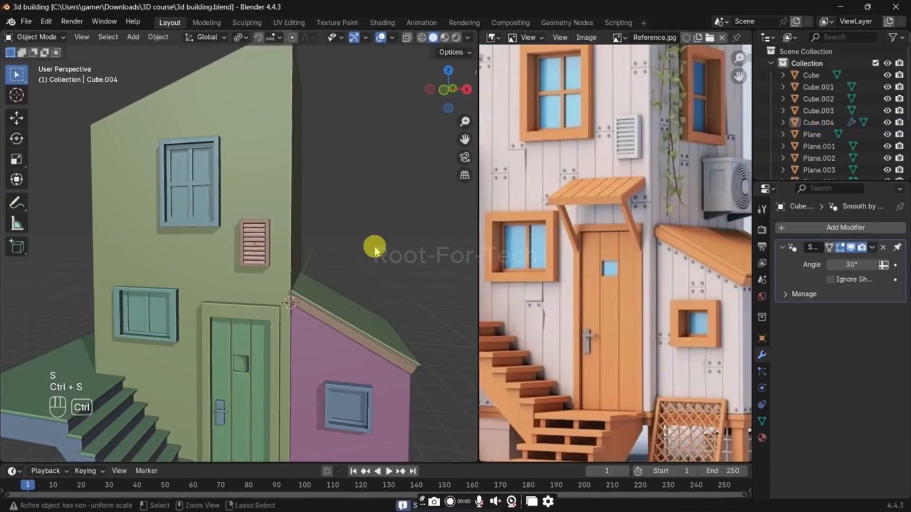
Step: Examine the reference image for remaining details, comparing the lattice panel and pallet ladder below the side shed with the model
scroll(372, 245, "down", 3)
scroll(549, 222, "down", 2)
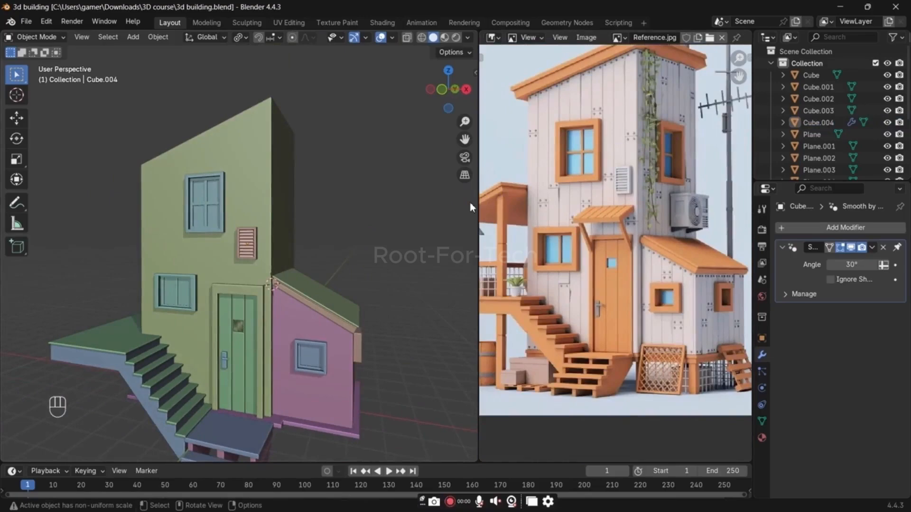
scroll(575, 236, "down", 2)
scroll(600, 249, "up", 3)
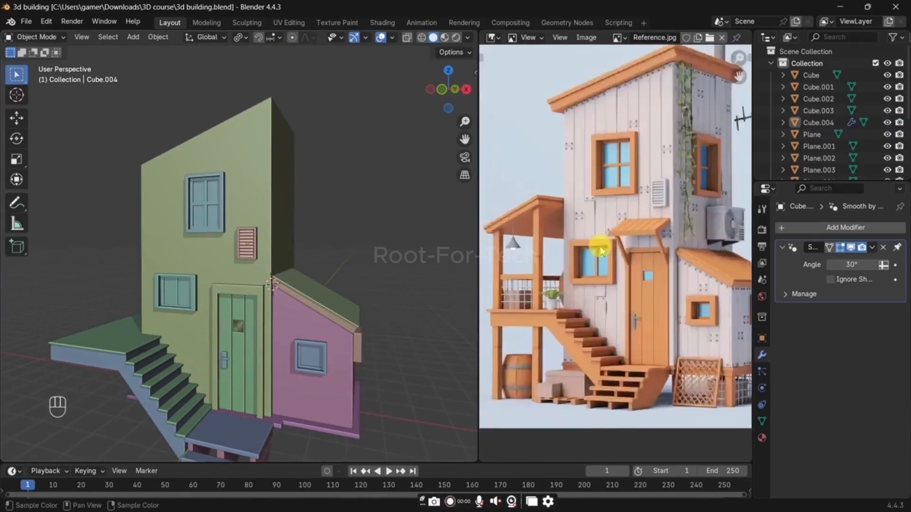
scroll(603, 252, "down", 3)
scroll(576, 254, "up", 4)
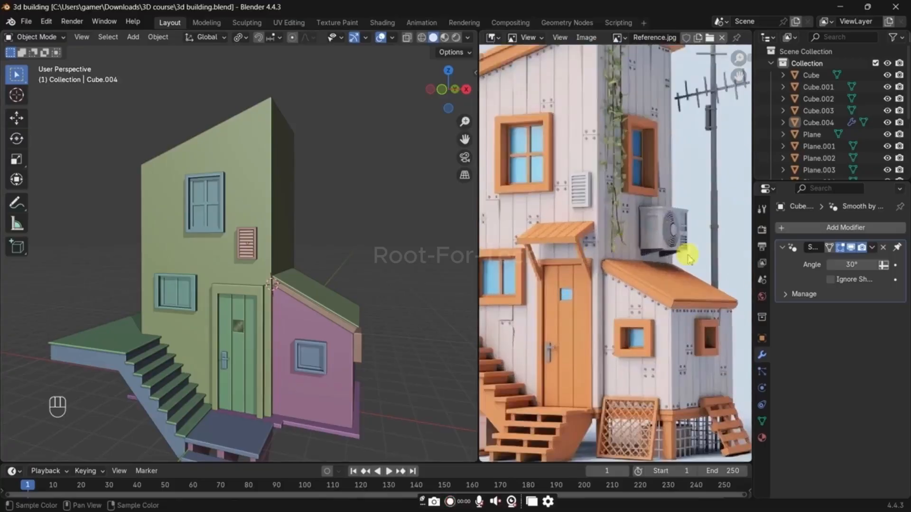
scroll(654, 263, "up", 2)
middle_click_drag(443, 264, 296, 253)
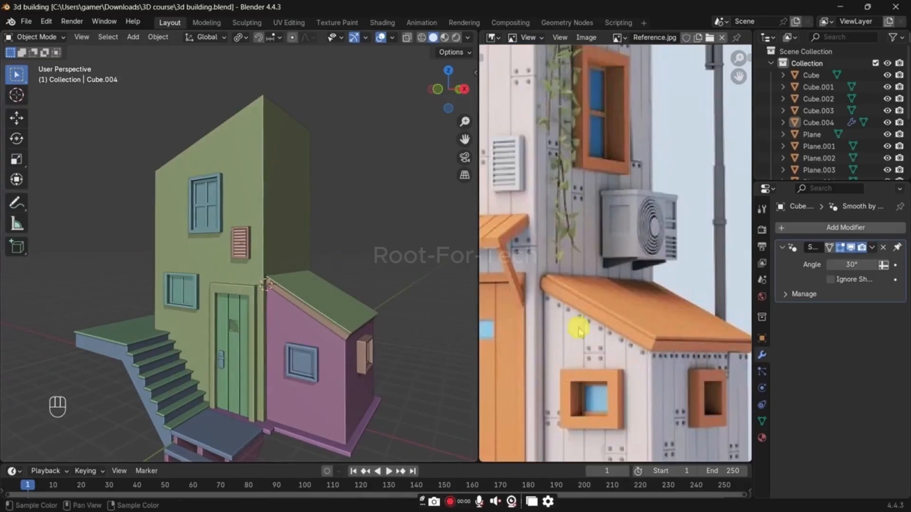
middle_click_drag(601, 294, 572, 198)
middle_click_drag(588, 314, 582, 167)
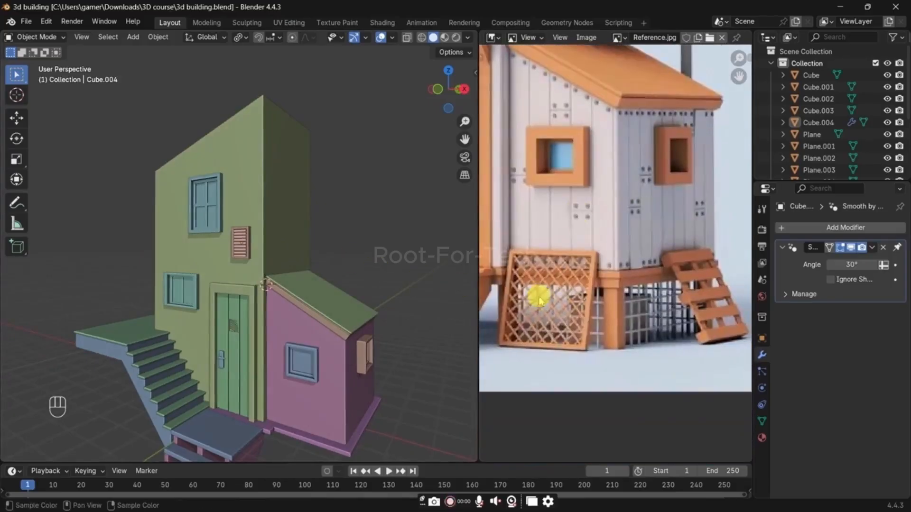
middle_click_drag(338, 380, 295, 351, "shift")
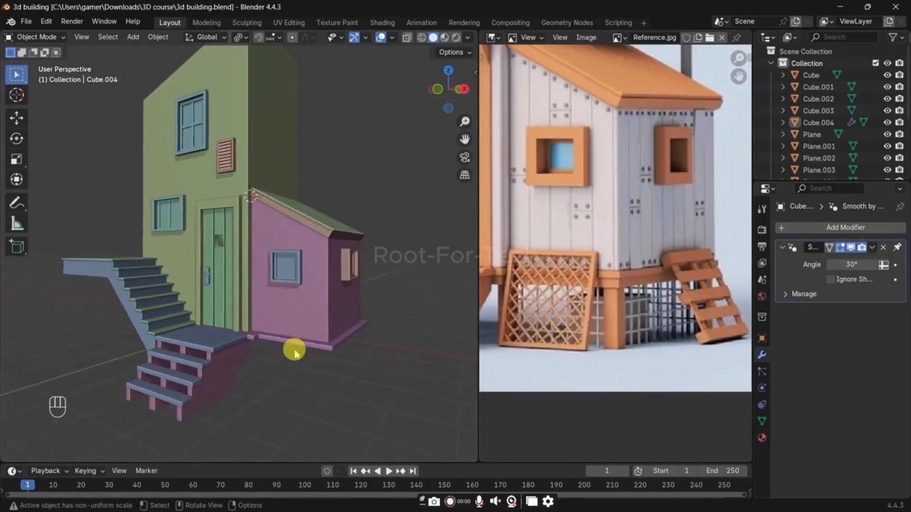
Step: Add a plane mesh and place the 3D cursor at the bottom edge of the lower staircase's side
key("shift+a")
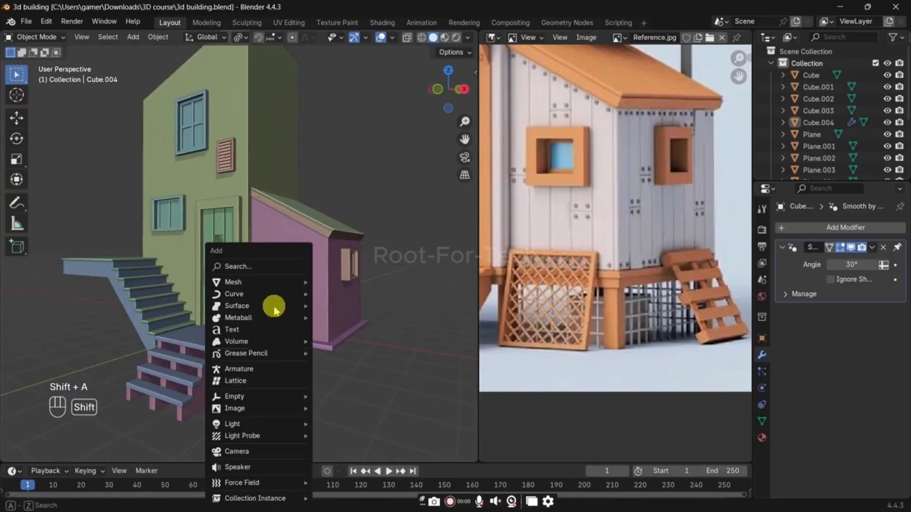
mouse_move(269, 283)
left_click(371, 286)
middle_click_drag(341, 366, 172, 335, "shift")
key("Tab")
key("shift+s")
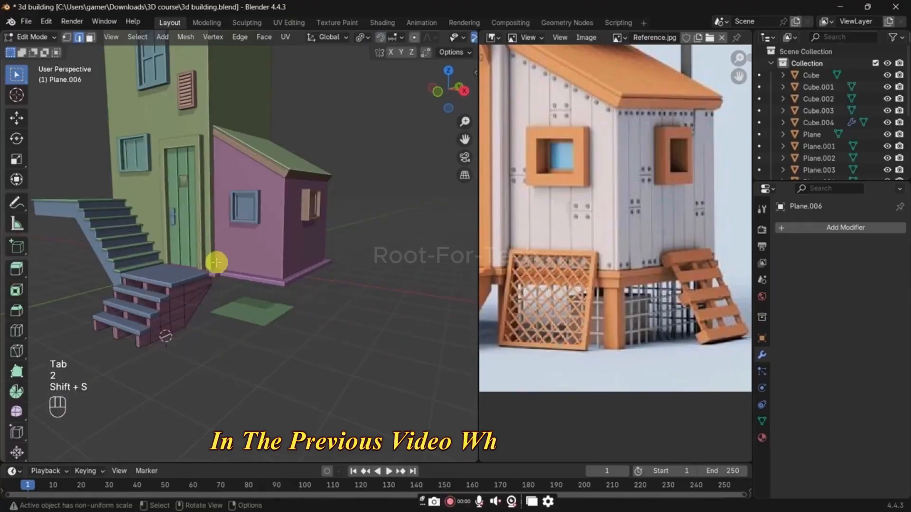
Step: Set the transform pivot to the 3D cursor and snap the new plane to the cursor
key("Tab")
key("period")
left_click(362, 310)
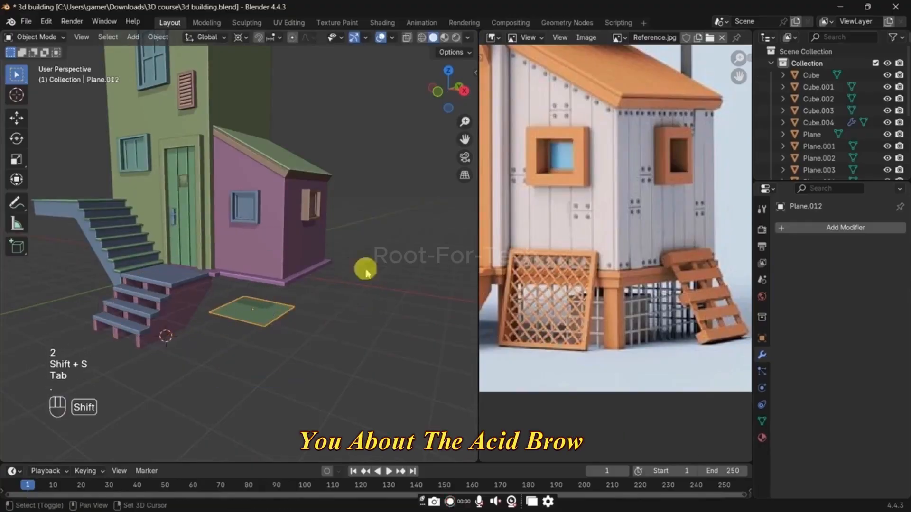
key("shift+s")
left_click(365, 267)
Step: Move the plane about 1.59 m along the X axis, away from the staircase
key("g")
key("y")
key("x")
left_click(407, 288)
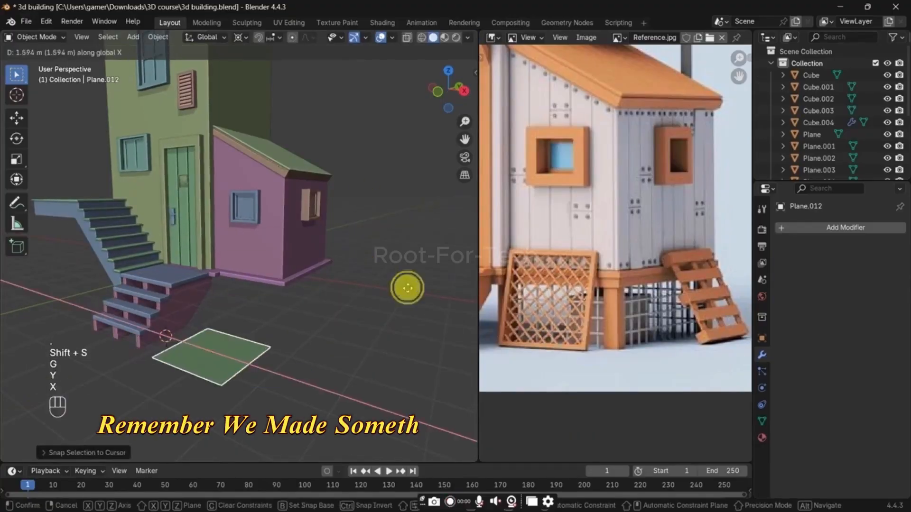
Step: In the right orthographic view, edit the plane and snap the 3D cursor to its front edge vertices
key("grave")
left_click(393, 320)
middle_click_drag(324, 301, 370, 308, "shift")
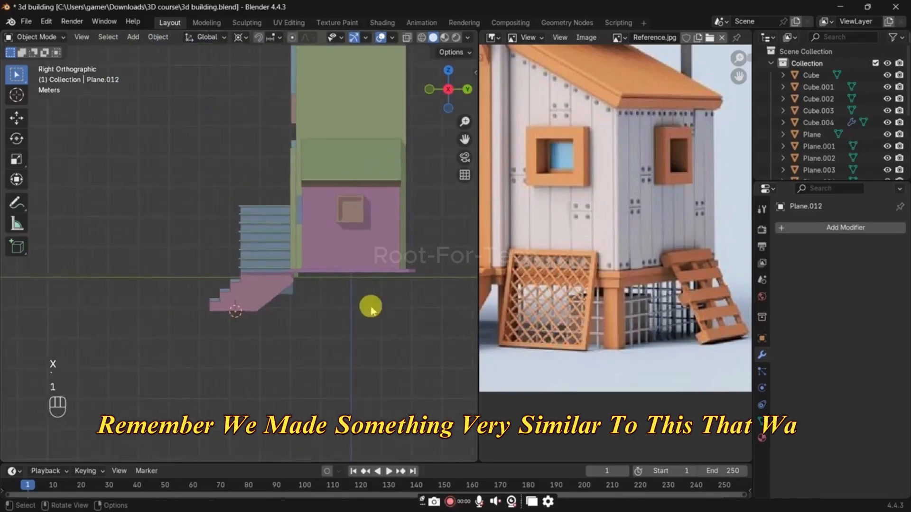
scroll(319, 324, "up", 1)
key("Tab")
scroll(362, 322, "up", 2)
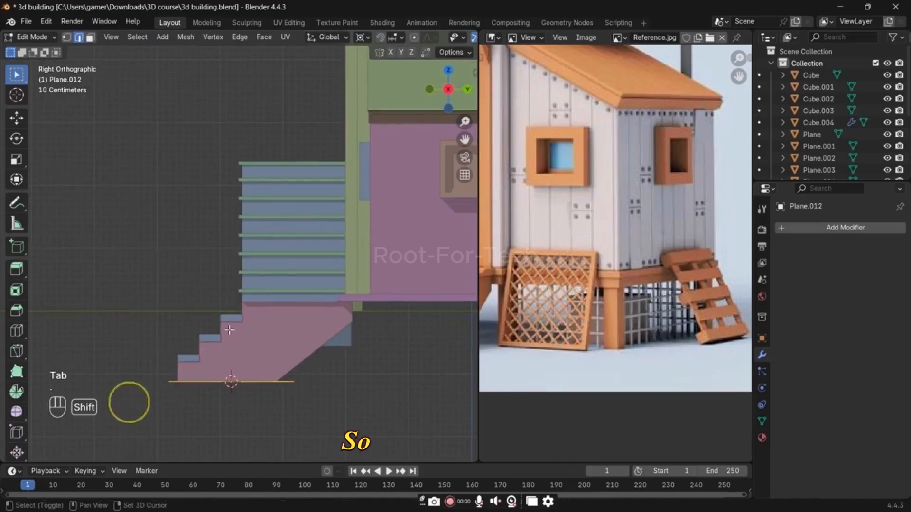
key("shift+s")
left_click(277, 370)
key("1")
left_click_drag(207, 321, 142, 390)
key("shift+s")
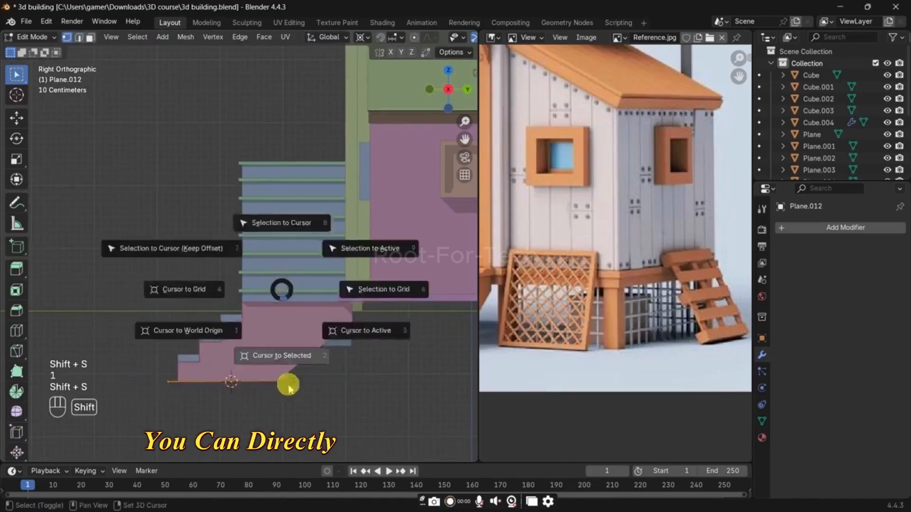
left_click(288, 385)
Step: Tilt the plane up about 30° around X and move it along Y to the rear end of the staircase's base
key("r")
key("x")
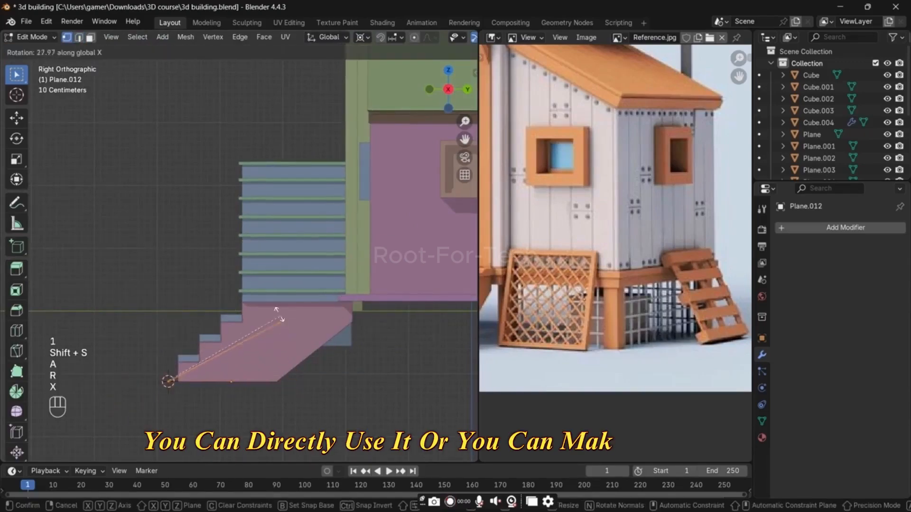
left_click(315, 327)
key("g")
key("y")
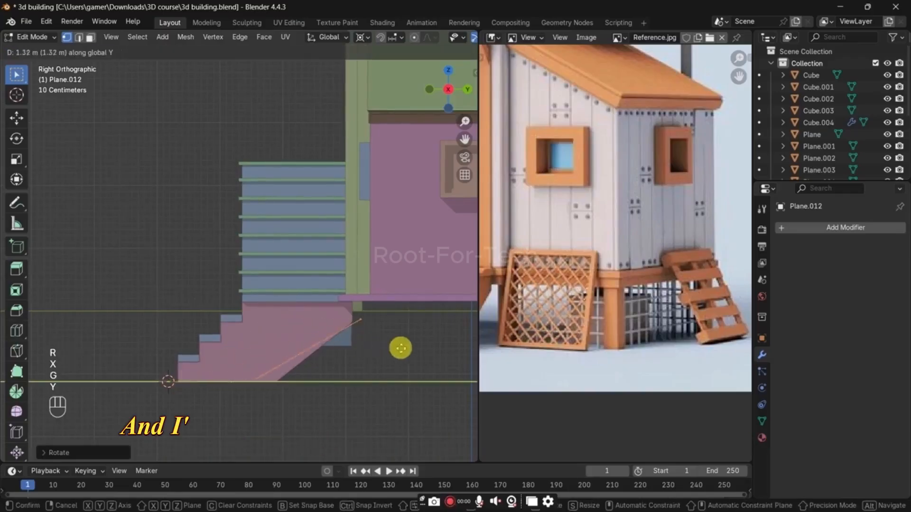
left_click(419, 349)
Step: Snap the 3D cursor to the plane's lower edge and rotate the whole plane about 25° further around X
left_click(270, 381)
key("shift+s")
left_click(315, 402)
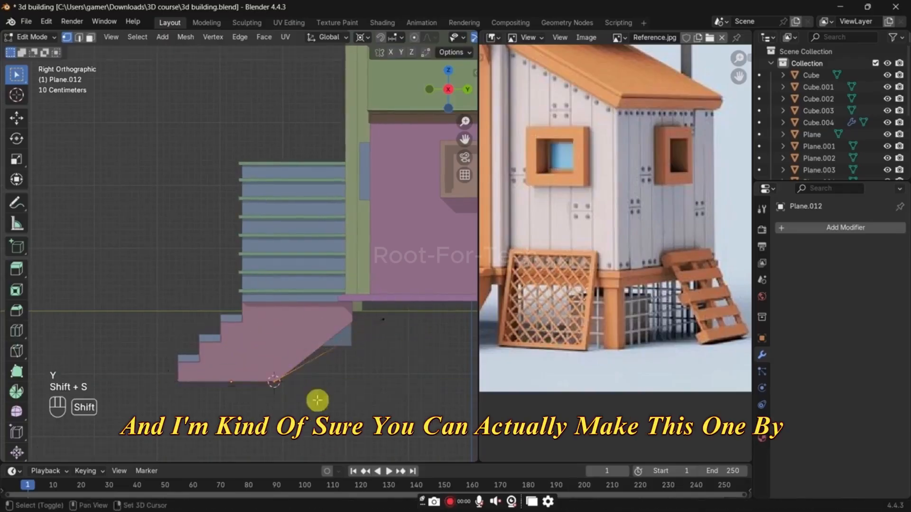
mouse_move(317, 402)
middle_mouse_down()
mouse_move(318, 416)
mouse_move(326, 407)
middle_mouse_up()
key("grave")
left_click(368, 393)
key("a")
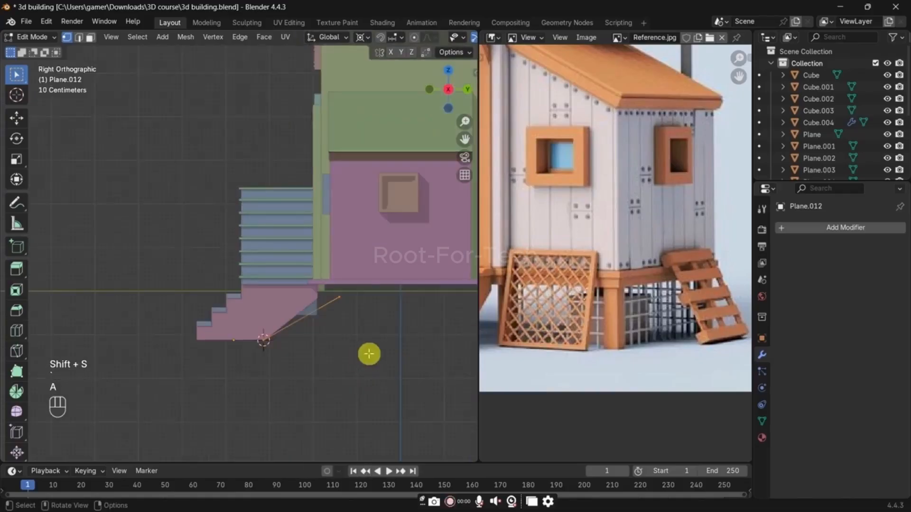
key("r")
key("x")
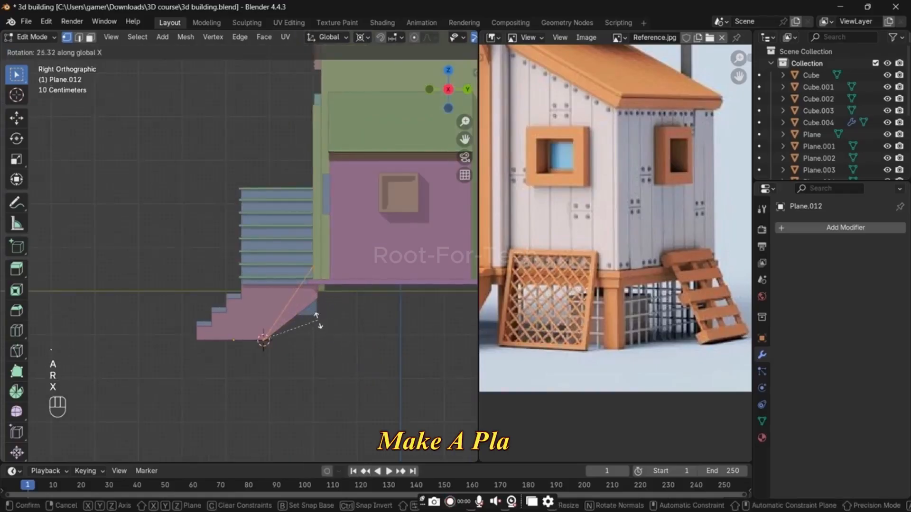
left_click(318, 320)
Step: Scale the tilted plane down around the 3D cursor and move it about -0.33 m along X
middle_click_drag(318, 320, 396, 352)
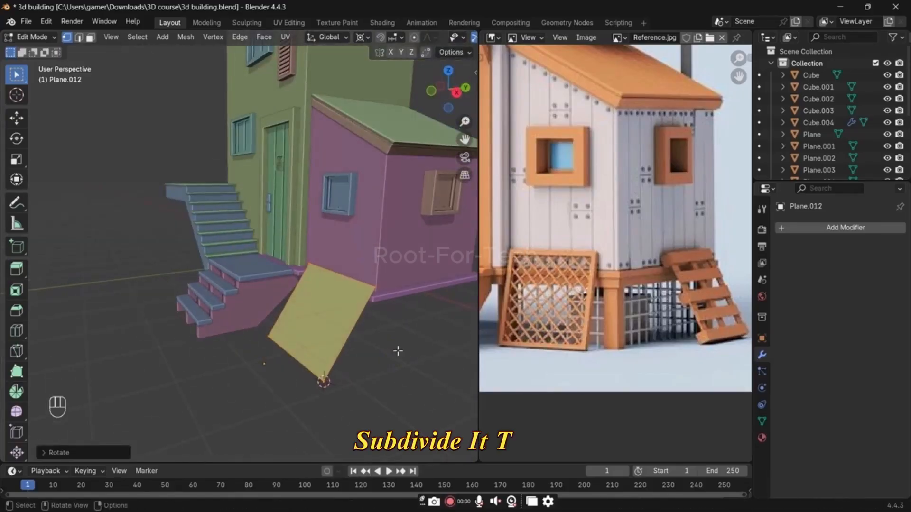
key("a")
key("s")
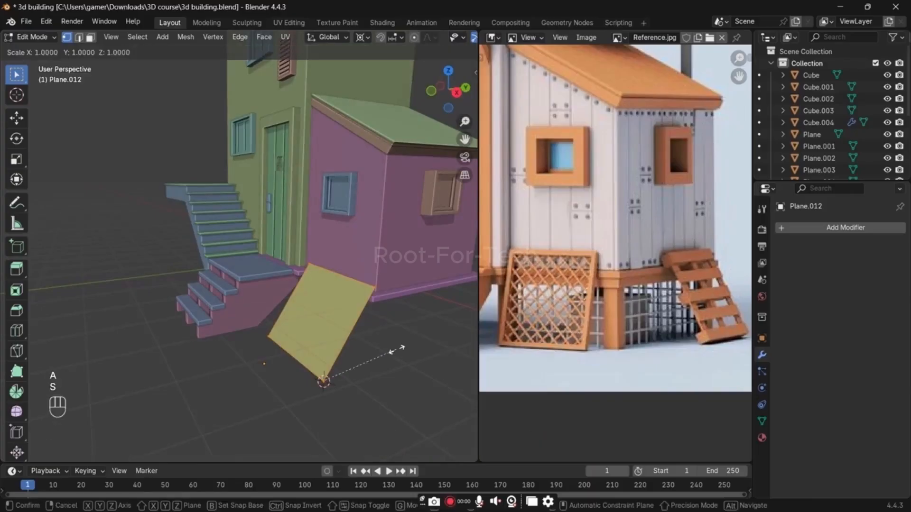
left_click(378, 351)
key("g")
key("x")
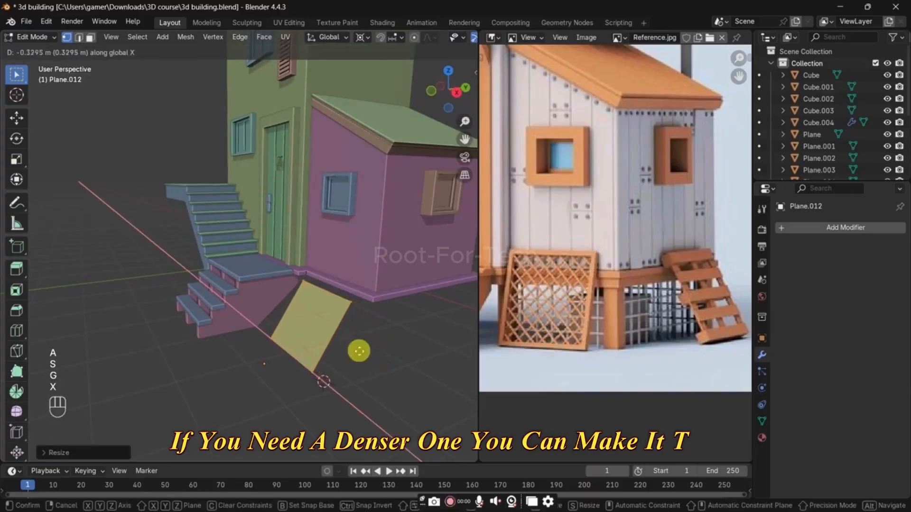
left_click(359, 351)
Step: Adjust the plane's overall size around the 3D cursor in the front orthographic view
key("grave")
key("grave")
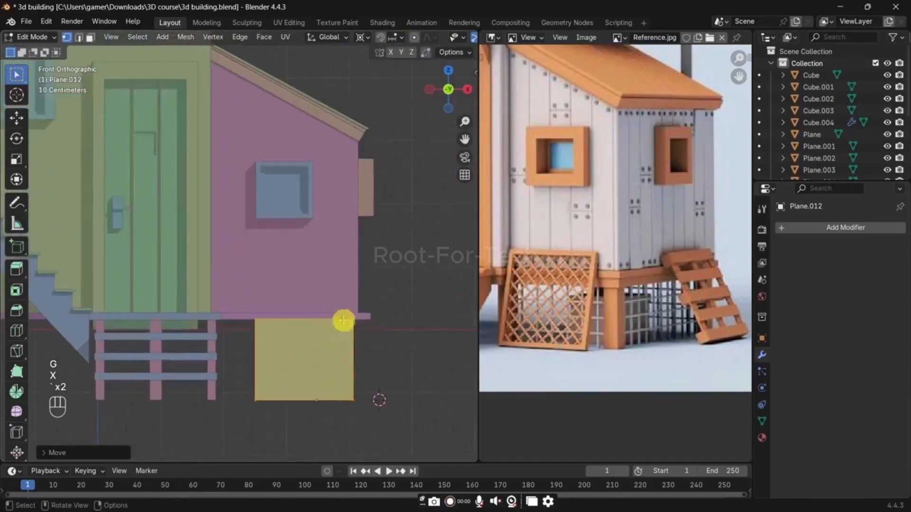
key("s")
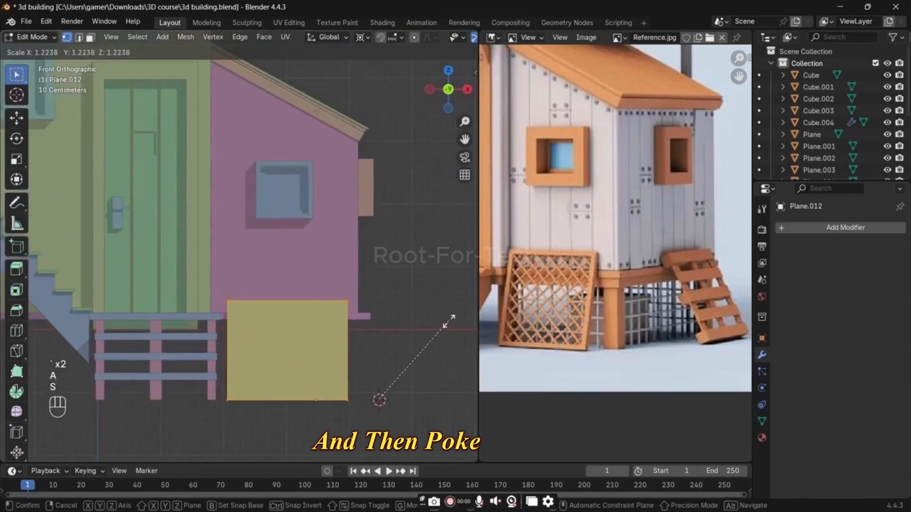
left_click(451, 376)
Step: Subdivide the tilted plane three times into an even grid of faces
middle_click_drag(451, 376, 344, 237)
right_click(344, 238)
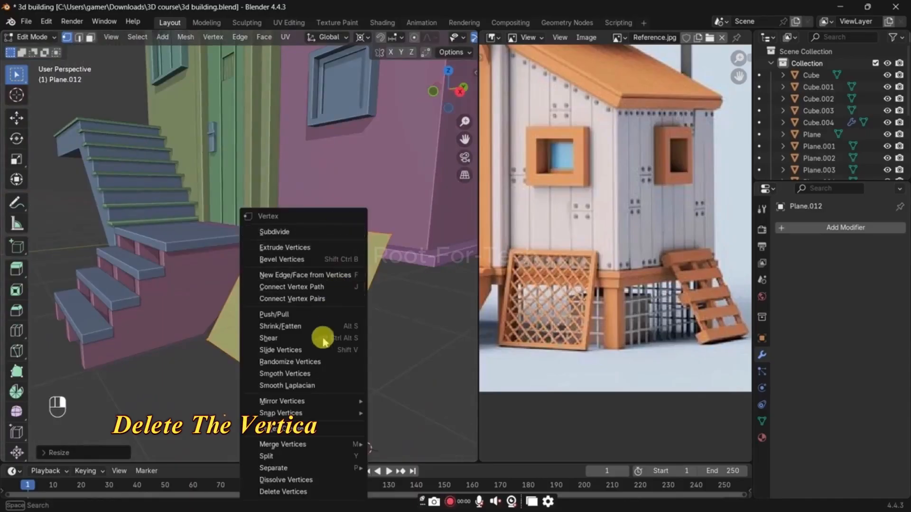
left_click(308, 232)
scroll(332, 322, "up", 3)
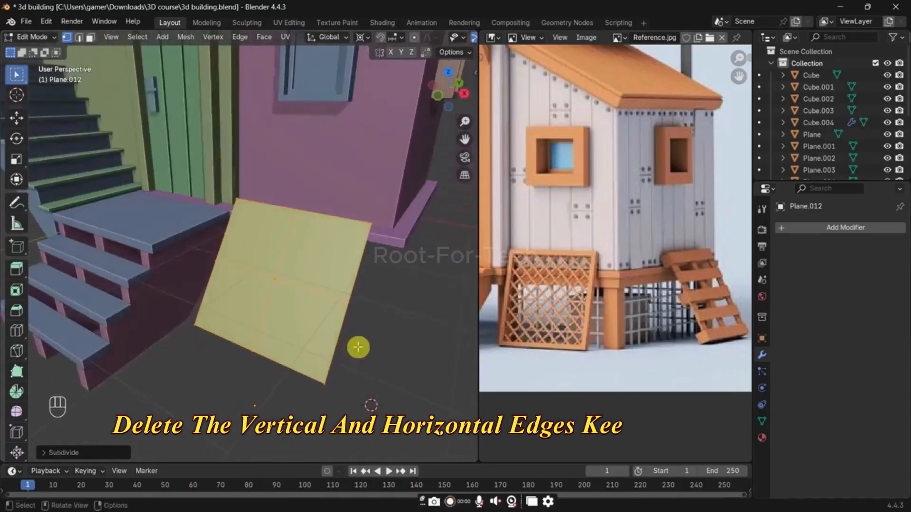
scroll(360, 328, "up", 2)
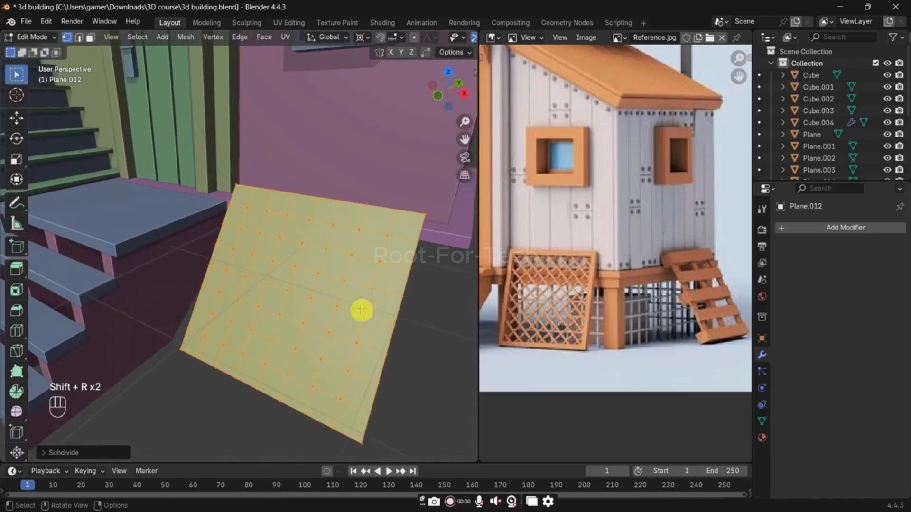
Step: Poke all faces of the subdivided plane to create diagonal edges
right_click(363, 273)
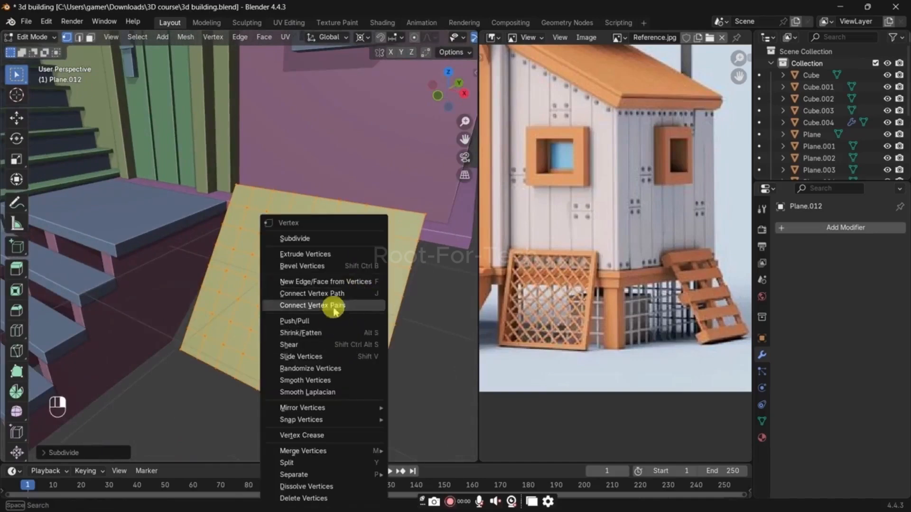
key("Escape")
key("3")
right_click(312, 286)
left_click(309, 346)
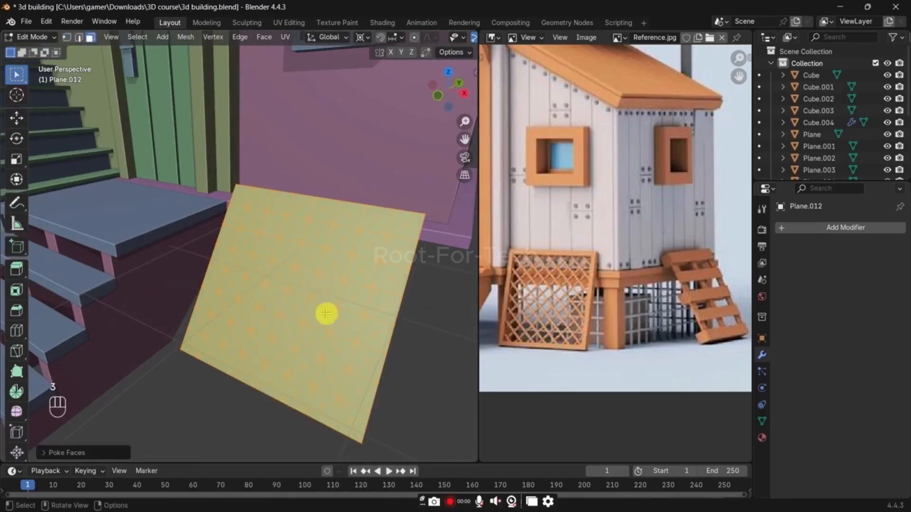
Step: Select one straight grid edge plus all edges of similar direction on the plane and dissolve them
scroll(327, 265, "up", 2)
key("2")
left_click(320, 257)
key("shift+g")
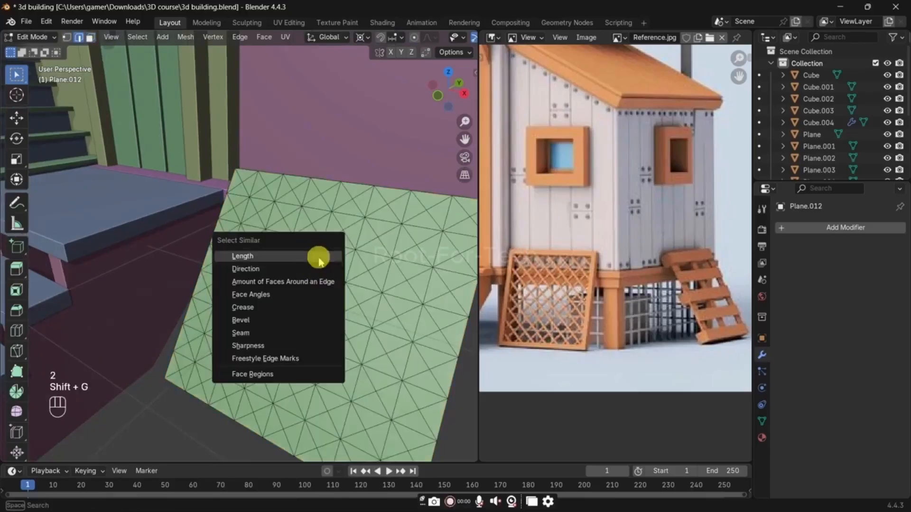
left_click(316, 271)
key("x")
left_click(302, 354)
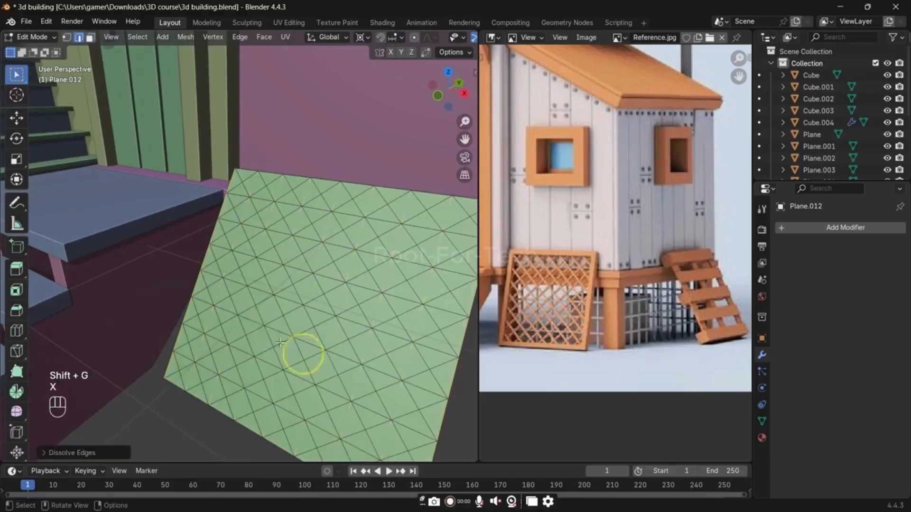
Step: Dissolve the other set of straight grid edges by similar direction, keeping only the diagonals, and return to Object Mode
key("shift+g")
left_click(251, 317)
key("x")
left_click(256, 319)
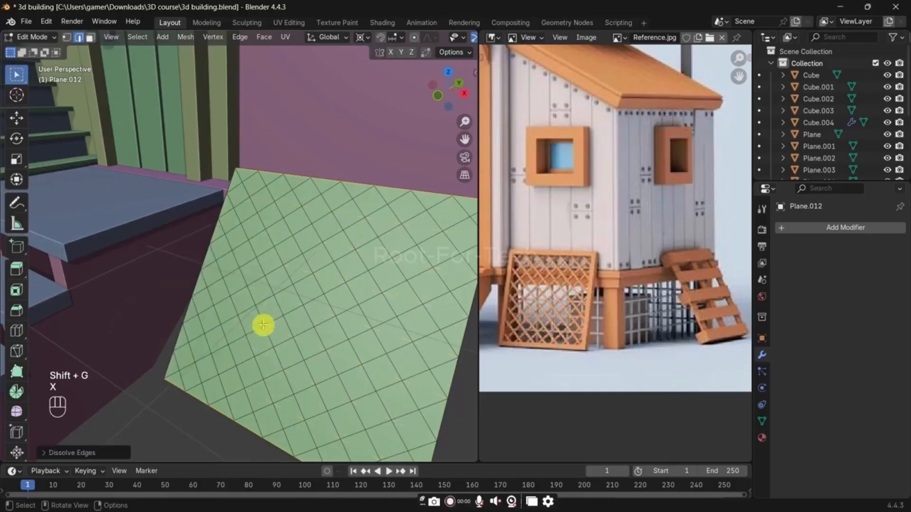
key("a")
key("Tab")
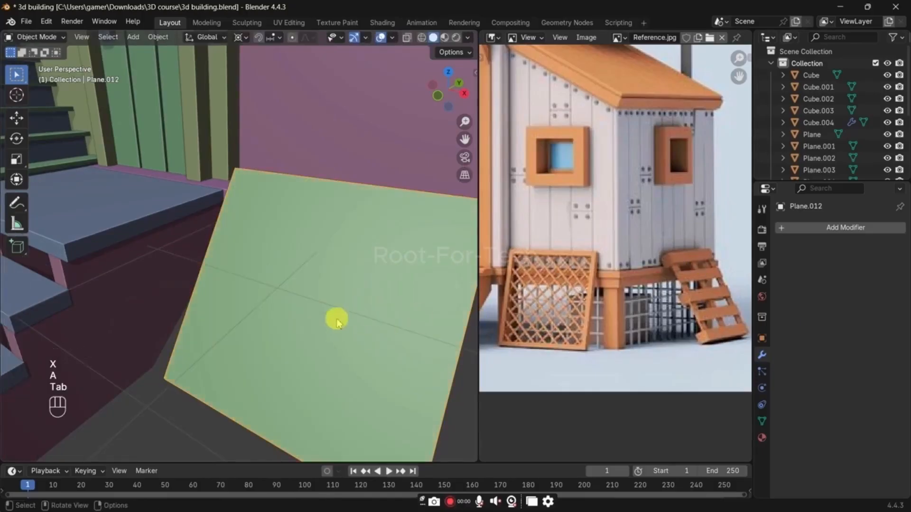
Step: Select all of the diagonal grid plane's geometry and snap the 3D cursor to its centre
key("Tab")
key("2")
middle_click_drag(362, 188, 256, 255)
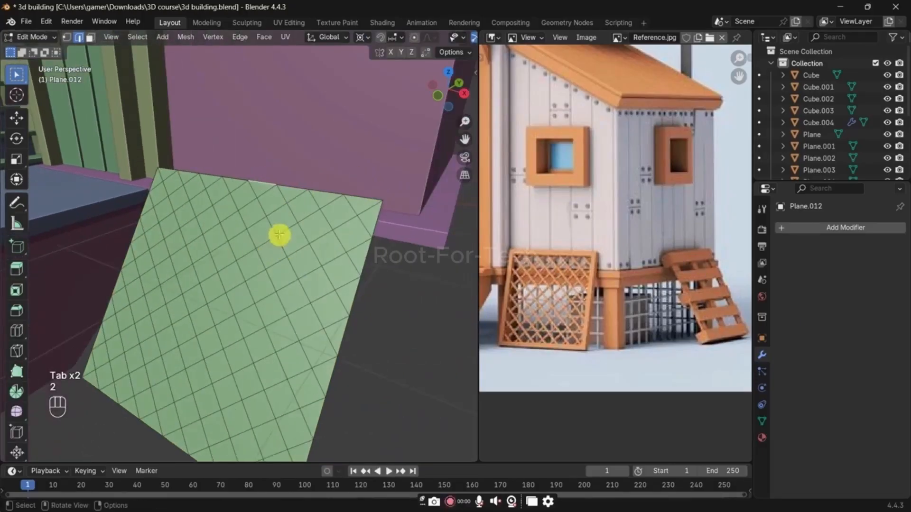
key("a")
key("Tab")
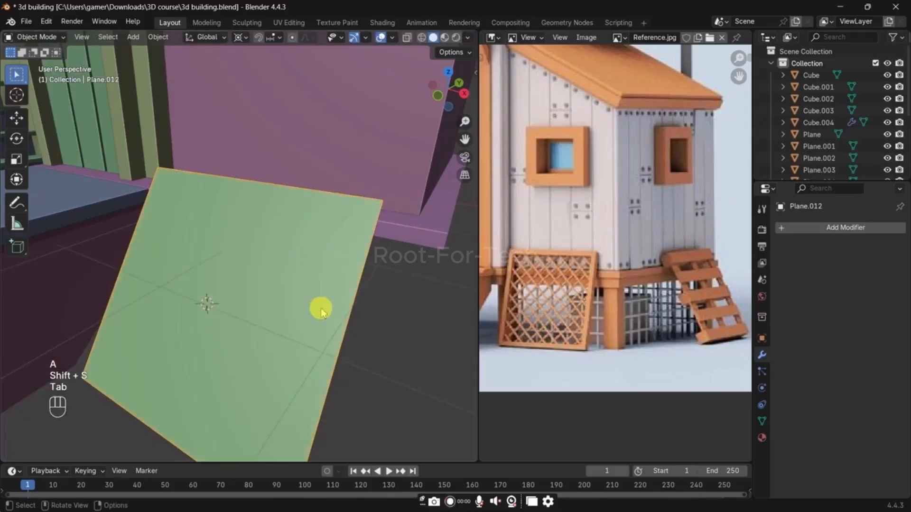
Step: Duplicate the grid plane in place and scale the copy up slightly around its centre
key("shift+d")
key("s")
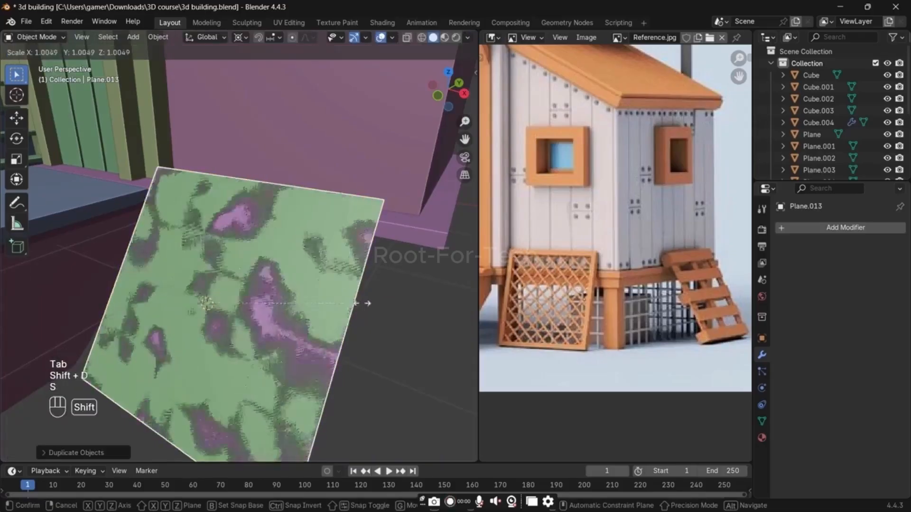
left_click(374, 251)
Step: Dissolve all faces of the duplicated plane into a single face
key("Tab")
key("e")
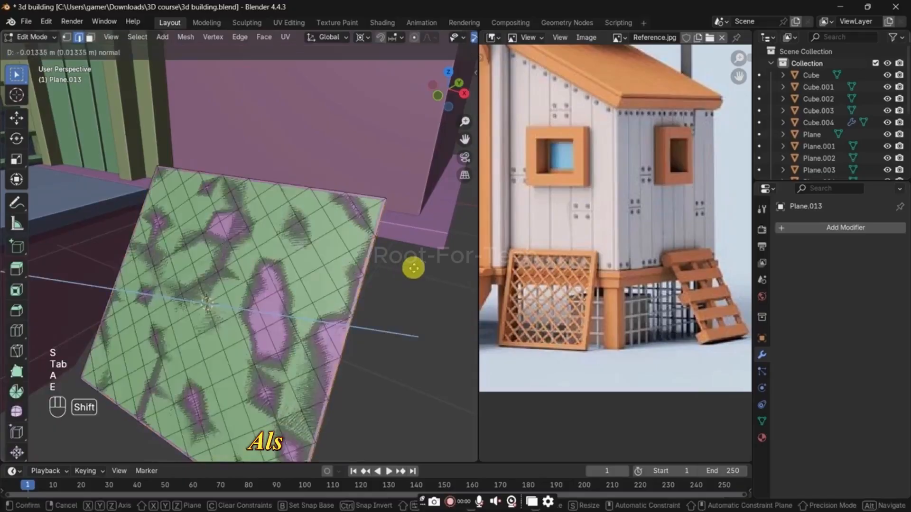
key("ctrl+z")
key("x")
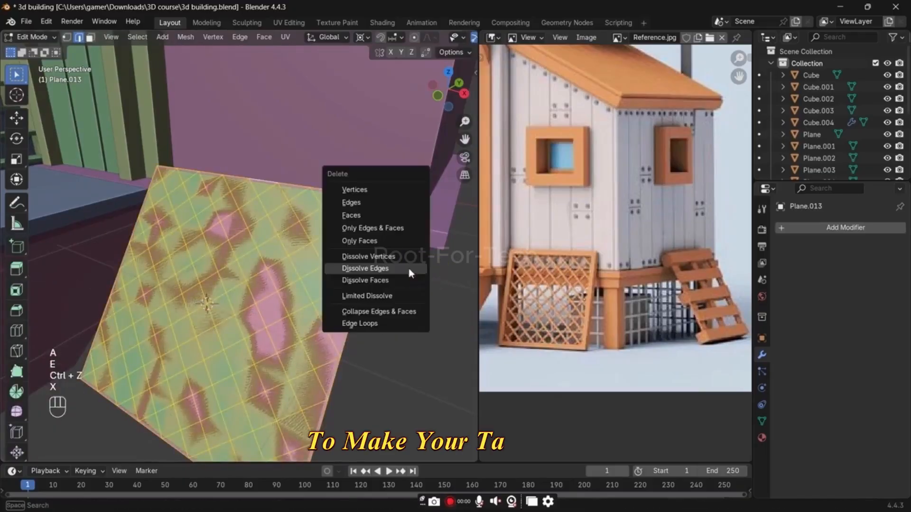
left_click(405, 282)
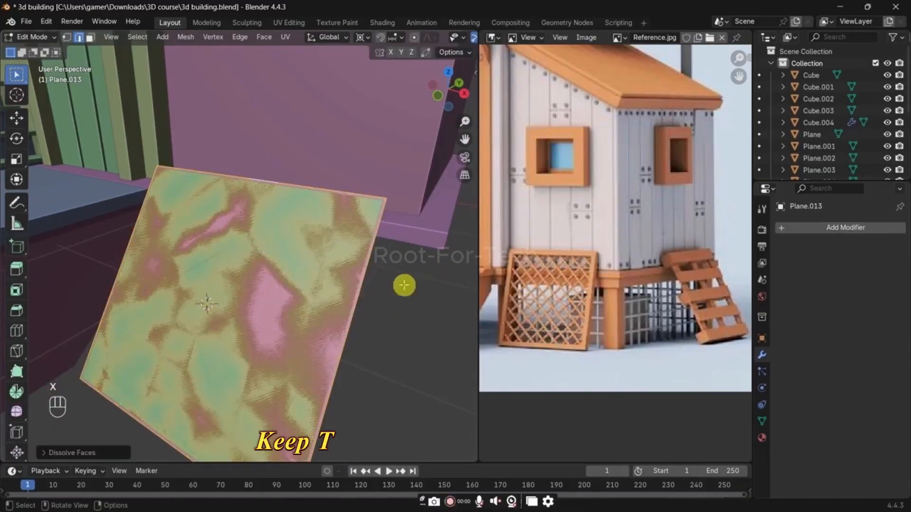
Step: Dissolve every border vertex of the duplicated plane except its four corners
key("1")
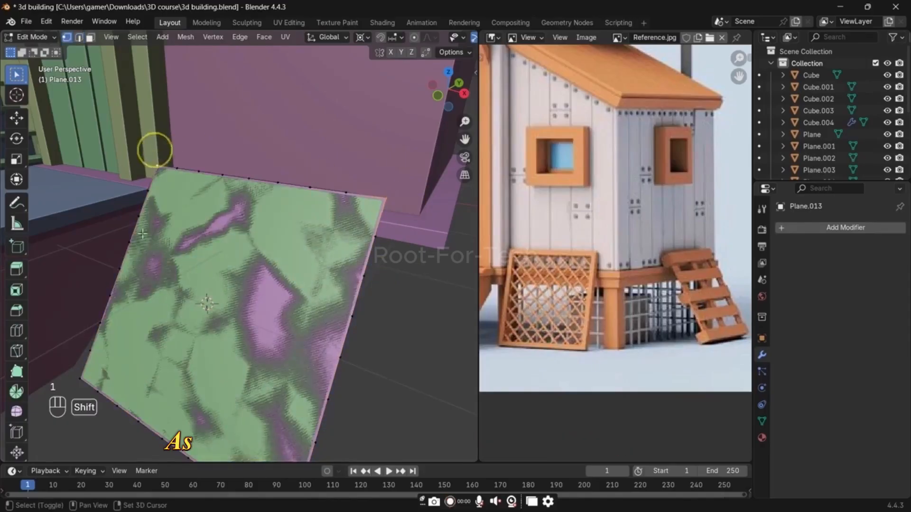
left_click(70, 381, "shift")
middle_click_drag(151, 359, 153, 305, "shift")
left_click(307, 464, "shift")
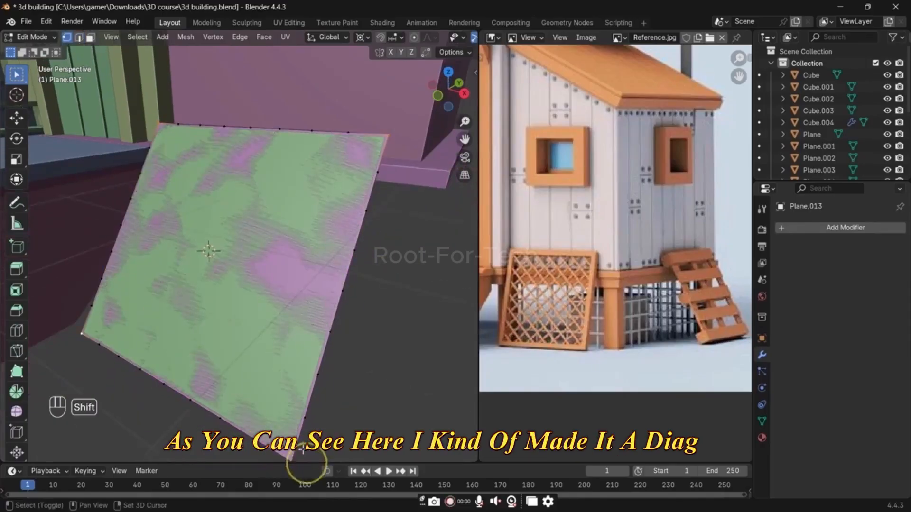
left_click(299, 453, "shift")
middle_click_drag(299, 453, 309, 423, "shift")
key("ctrl+i")
key("x")
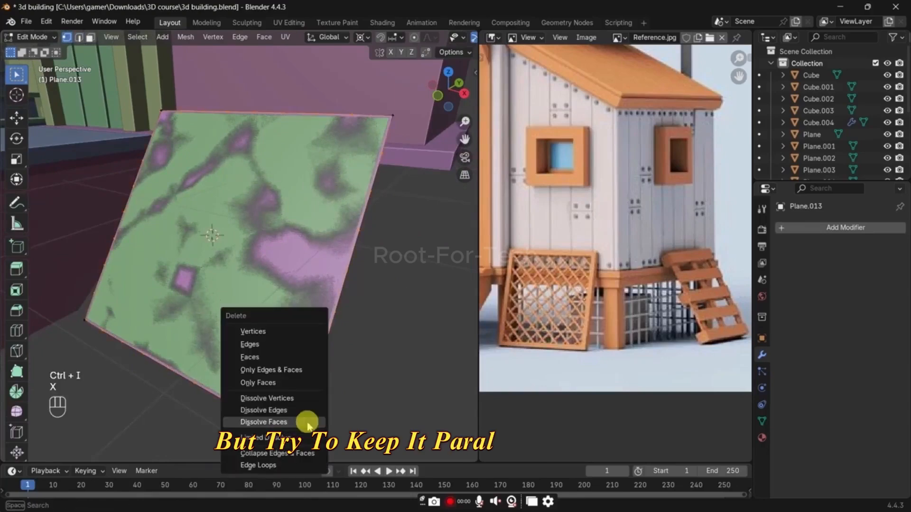
key("Down")
key("Down")
key("Up")
key("Up")
key("Up")
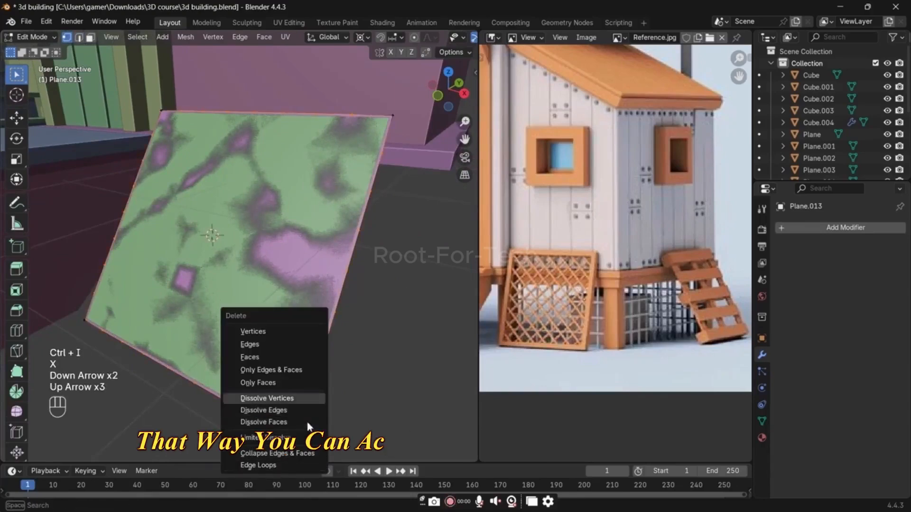
left_click(307, 422)
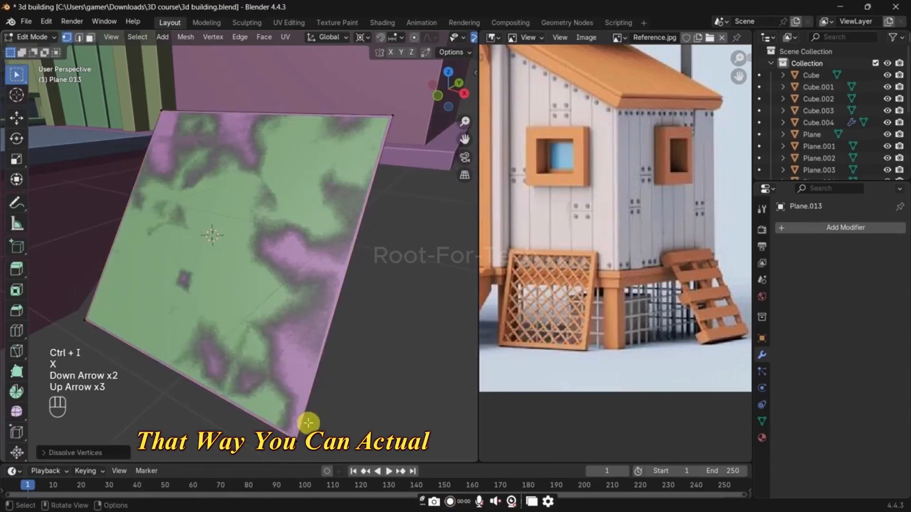
Step: Extrude the duplicated plane along its normal to form a thick board
key("a")
key("e")
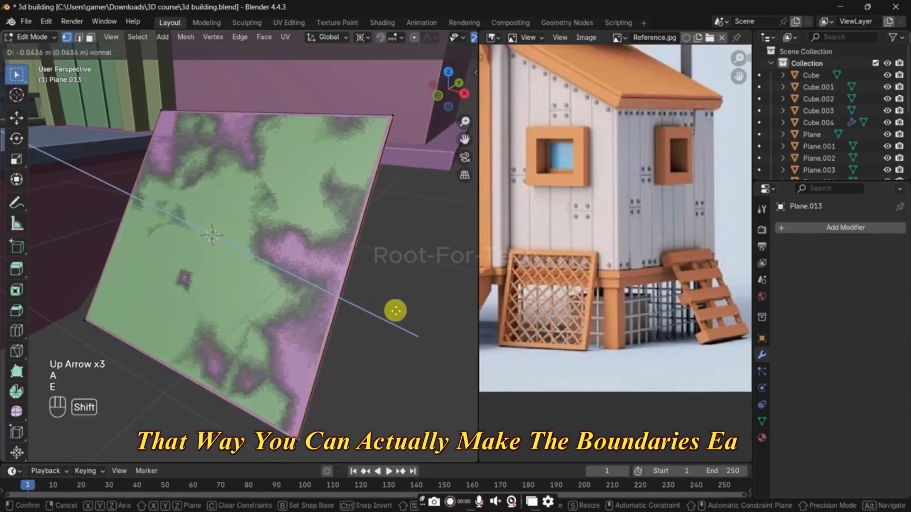
left_click(433, 376)
middle_click_drag(433, 376, 317, 290)
key("a")
key("g")
key("y")
key("y")
key("z")
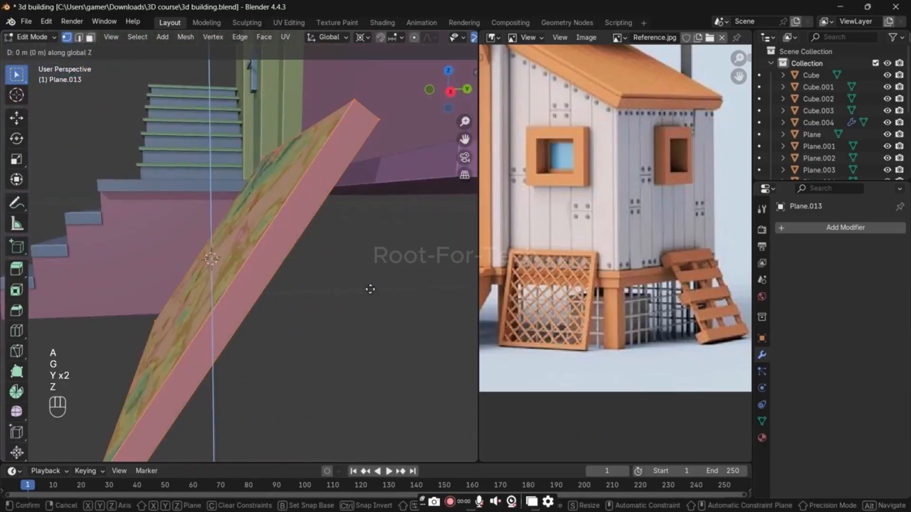
left_click(370, 288)
Step: Set the transform orientation to Local and shift the board's geometry in side view so it encloses the grid plane
key("comma")
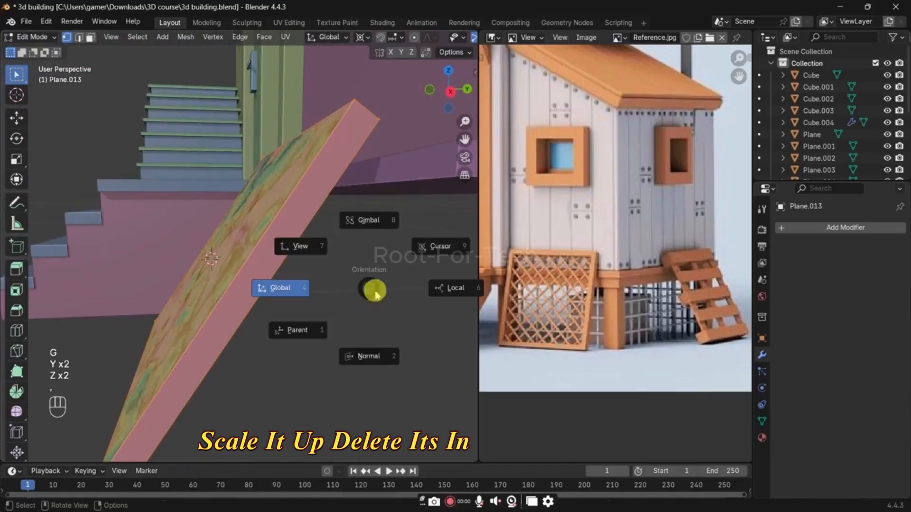
left_click(433, 295)
key("g")
key("z")
key("z")
left_click(432, 295)
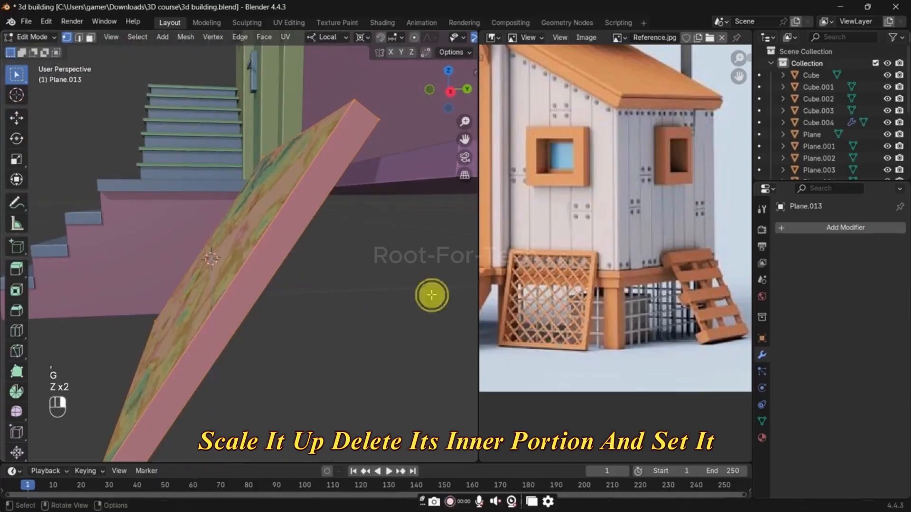
key("KP_3")
key("g")
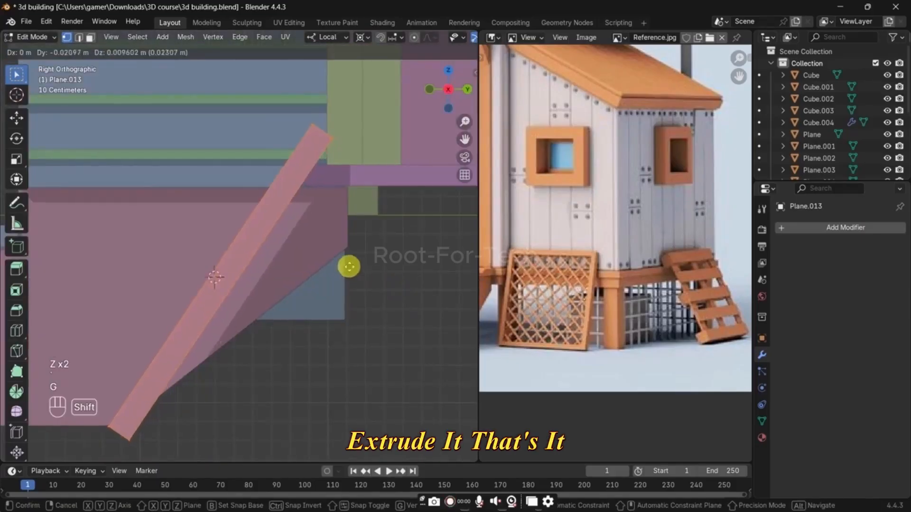
left_click(332, 255)
middle_click_drag(334, 256, 408, 292)
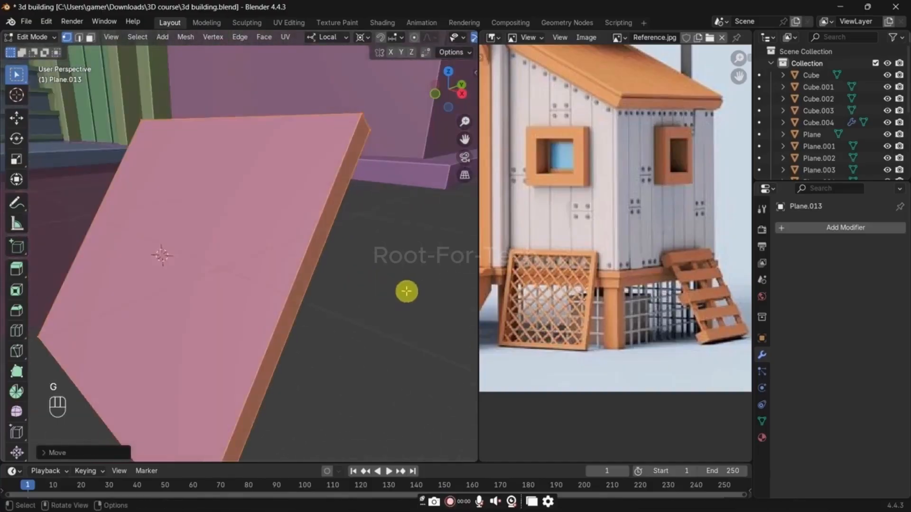
Step: Select the grid plane inside the board and add a Wireframe modifier to it
key("Tab")
key("Tab")
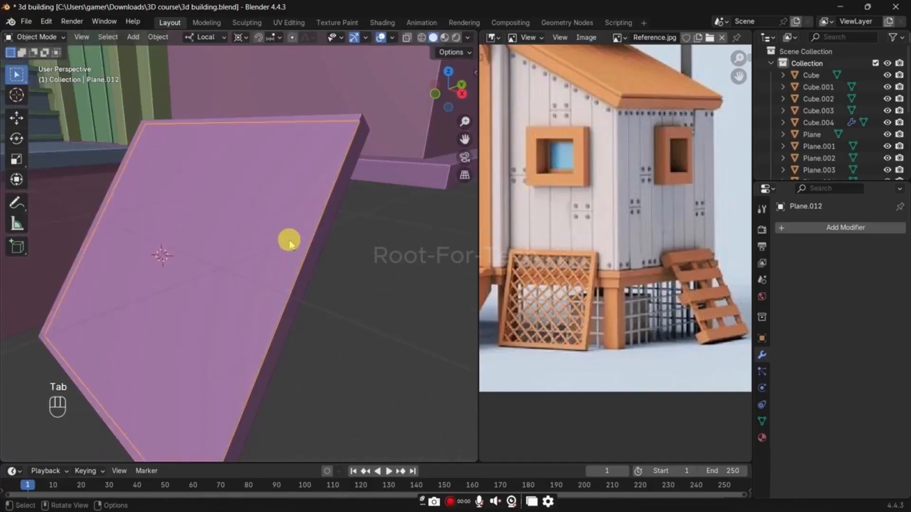
key("alt+z")
key("Tab")
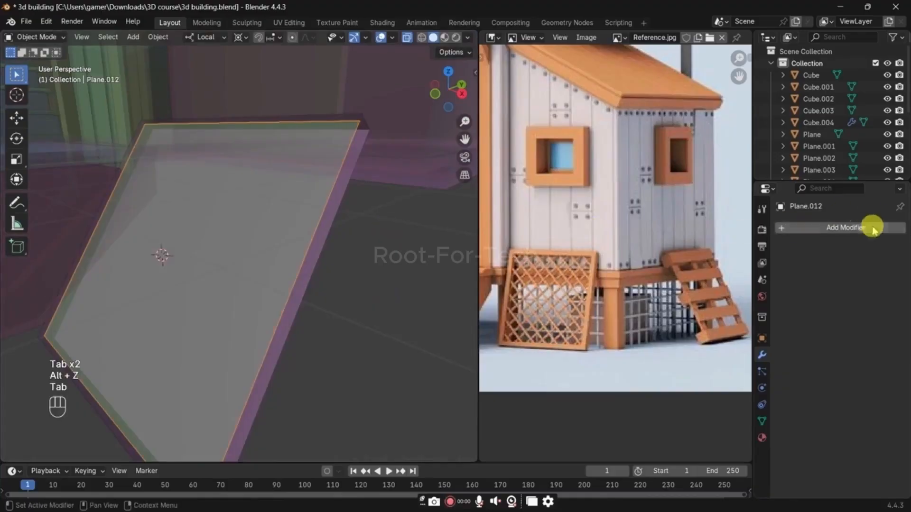
left_click(854, 227)
type("w")
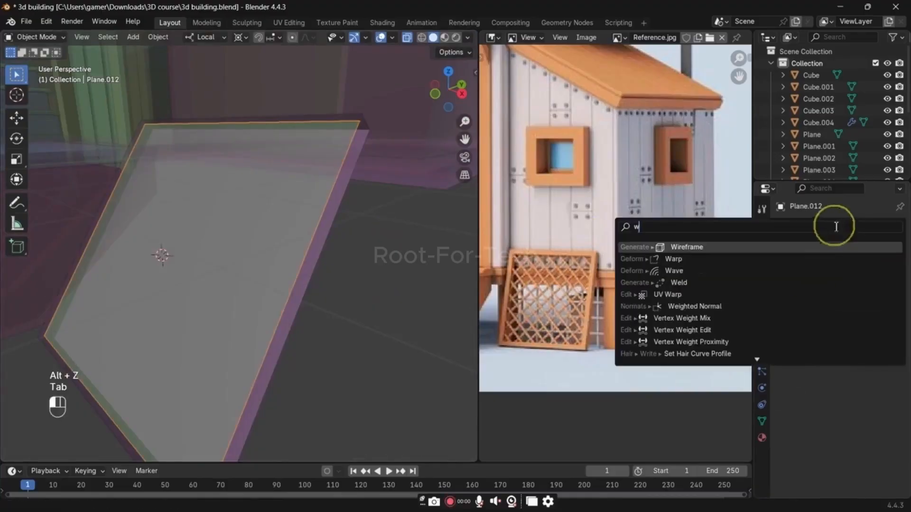
left_click(800, 248)
key("alt+z")
Step: Inset the front face of the board by a narrow border and delete the inner face
key("Tab")
key("Tab")
left_click(327, 214)
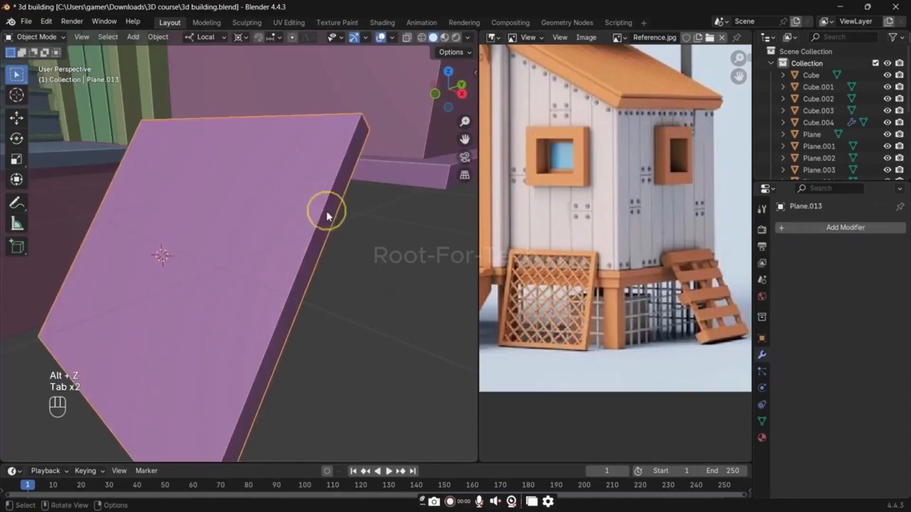
key("Tab")
left_click(441, 262)
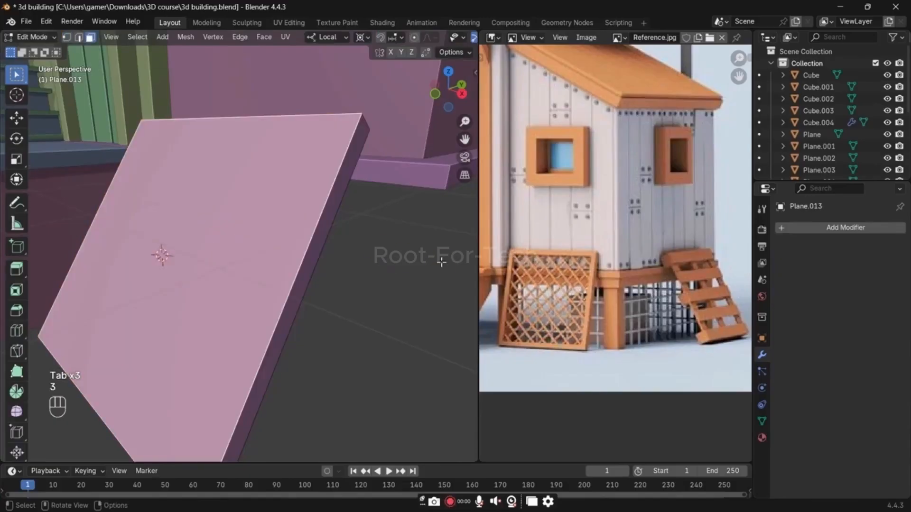
key("i")
left_click(432, 265)
key("x")
left_click(432, 264)
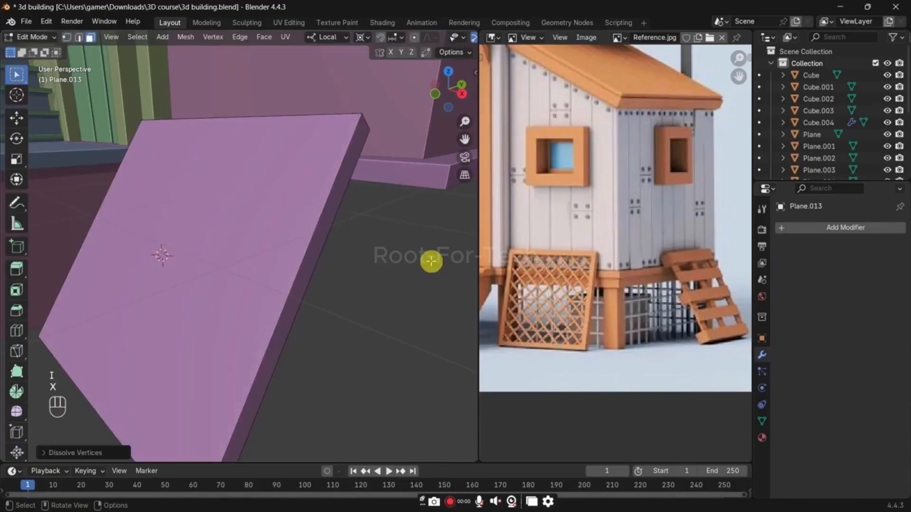
key("ctrl+z")
key("x")
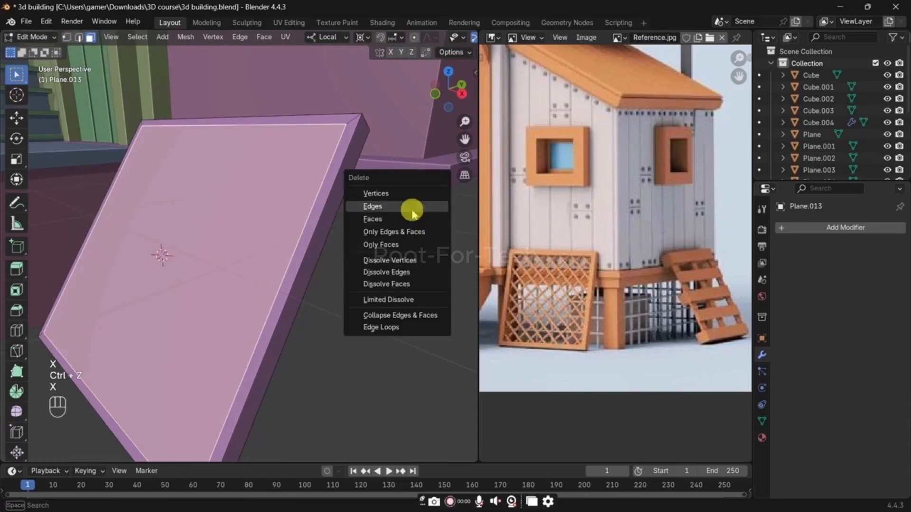
left_click(411, 222)
Step: Delete the board's back face and the rear outer edge loop, leaving only the flat front border
middle_click_drag(350, 244, 251, 207)
key("3")
key("x")
left_click(264, 226)
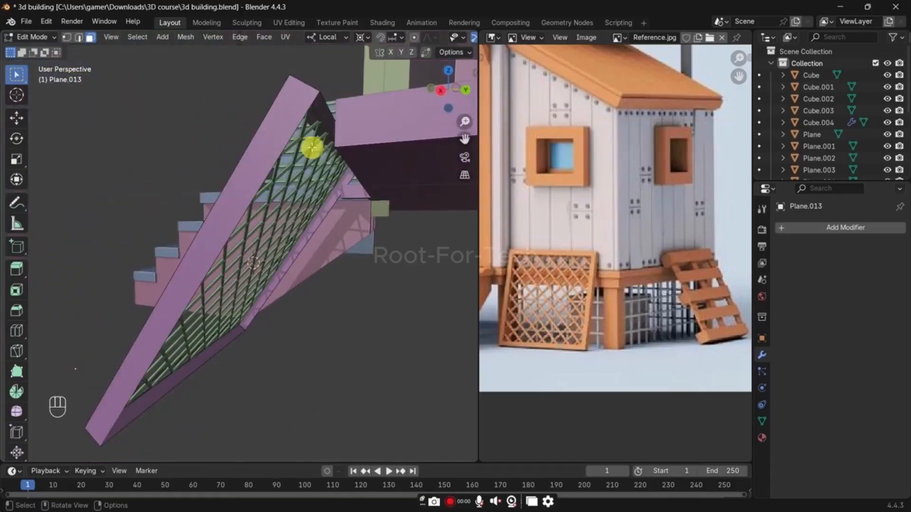
key("x")
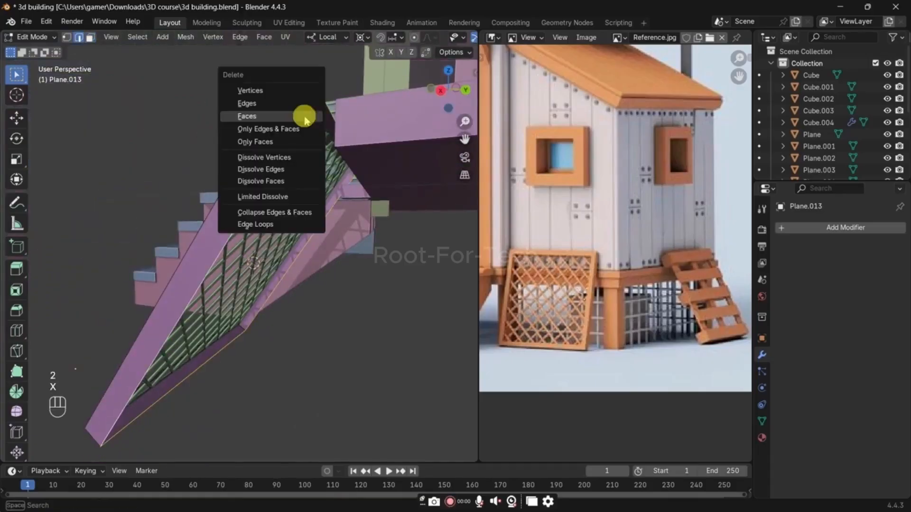
left_click(305, 86)
Step: Extrude the whole flat border to give the frame thickness, and return to Object Mode
key("a")
key("e")
left_click(358, 214)
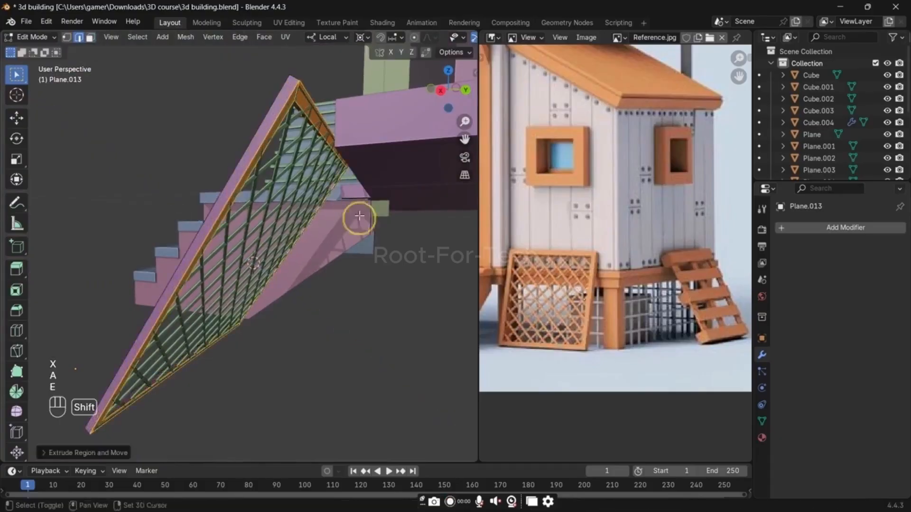
key("Tab")
Step: Apply the lattice's Wireframe modifier and join the lattice with the surrounding frame into one object
middle_click_drag(354, 240, 237, 248)
left_click(238, 248)
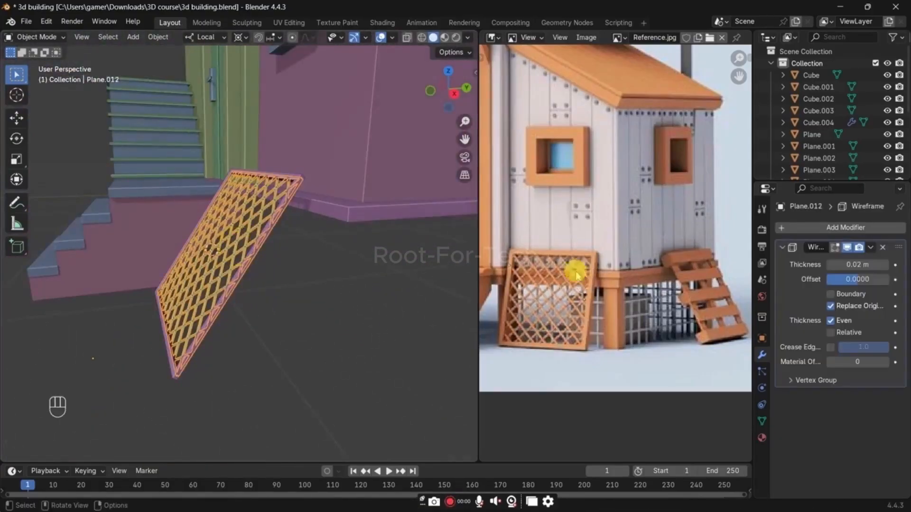
key("ctrl+a")
left_click(271, 233, "shift")
middle_click_drag(287, 264, 335, 294)
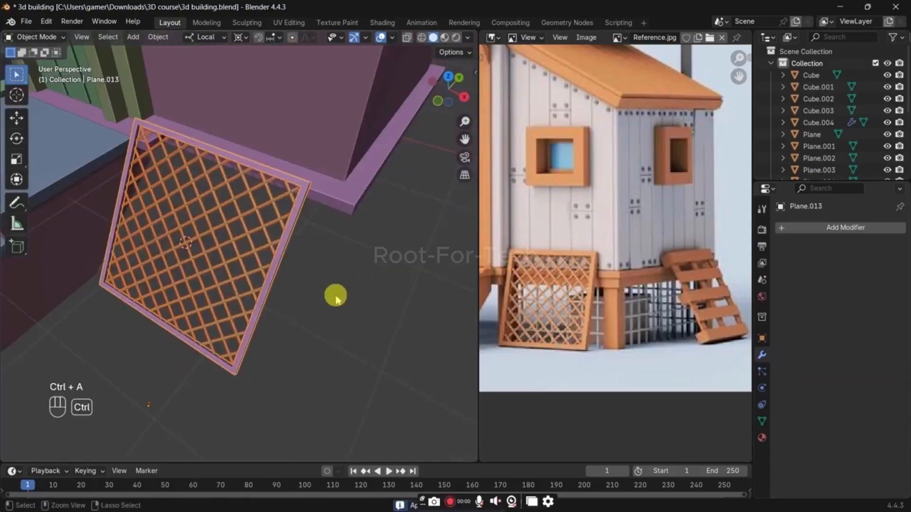
key("ctrl+j")
Step: Move the joined lattice panel along its local Y axis toward the house in side view
key("KP_3")
key("g")
key("y")
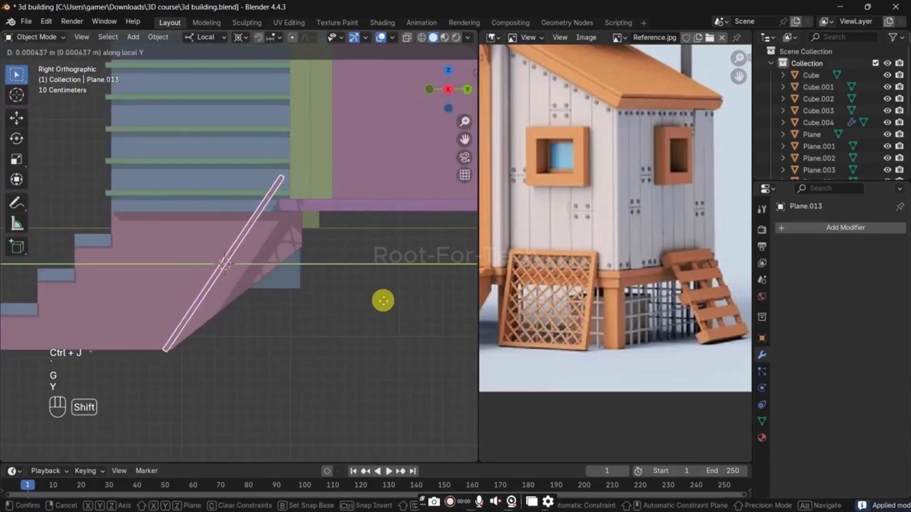
left_click(471, 309)
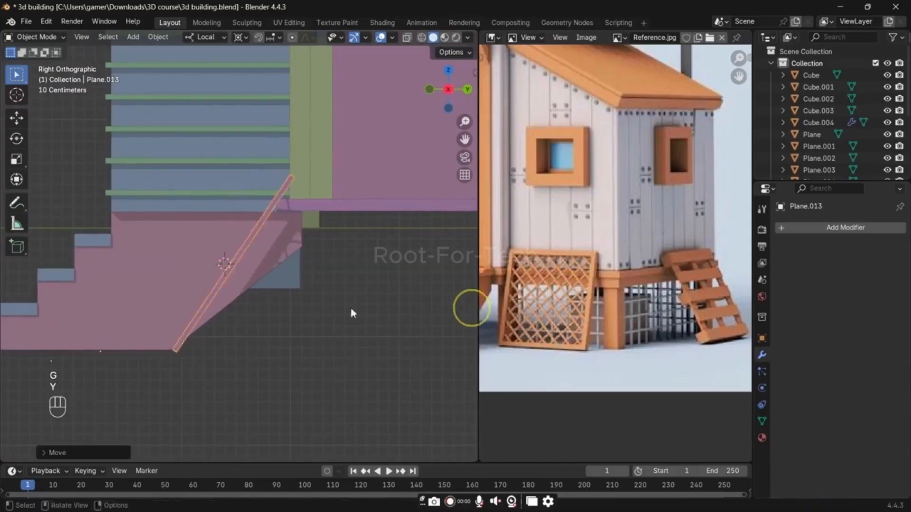
middle_click_drag(351, 311, 257, 364)
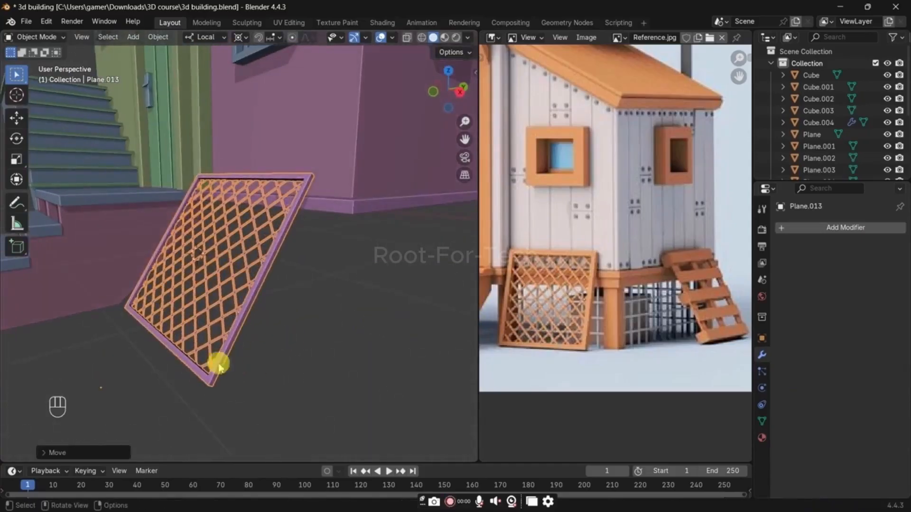
Step: Snap the 3D cursor to the frame's lower edge and set the lattice panel's origin to the 3D cursor
key("Tab")
key("shift+s")
left_click(188, 366)
key("Tab")
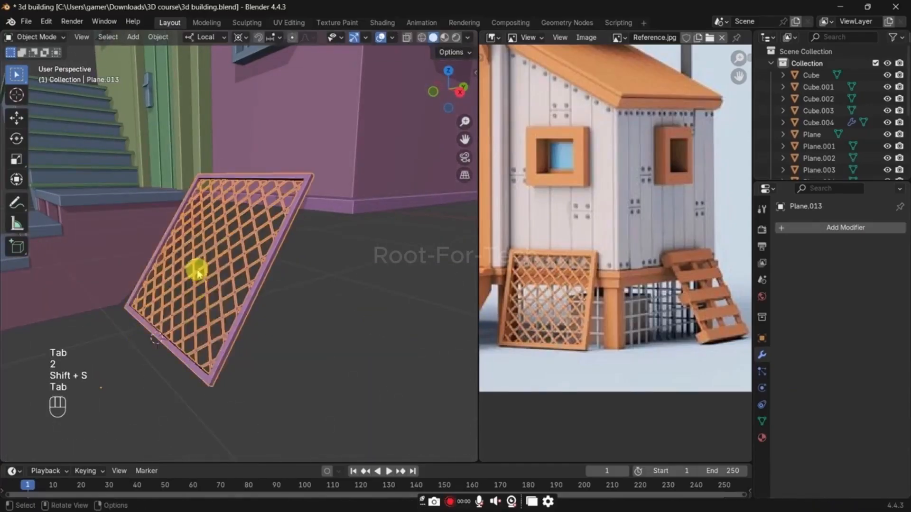
right_click(198, 273)
mouse_move(218, 316)
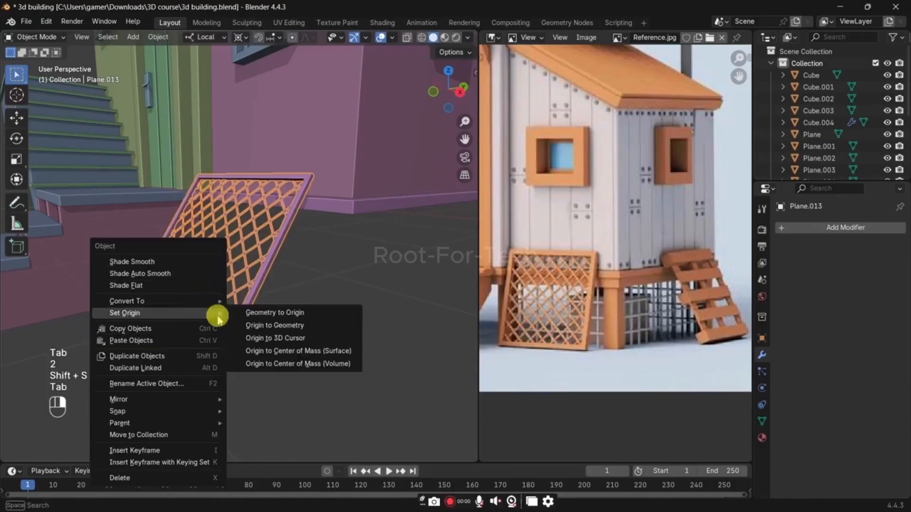
left_click(271, 340)
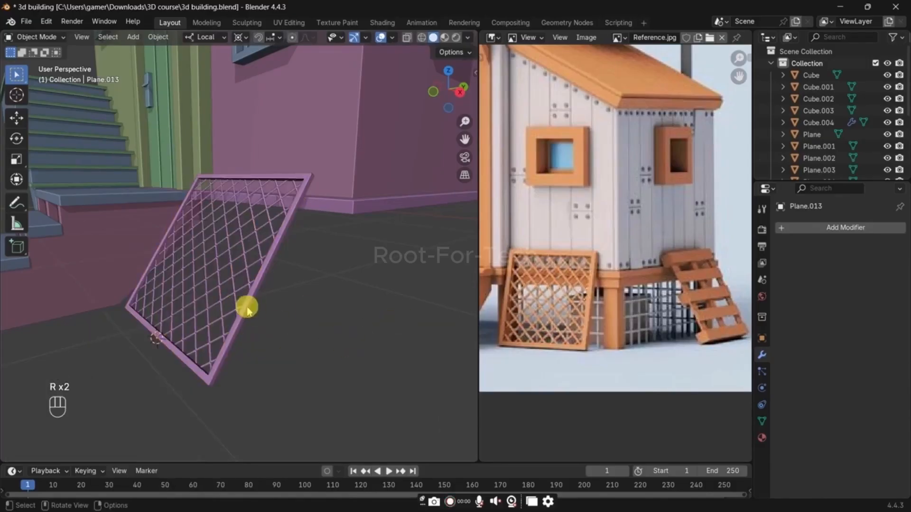
Step: Rotate the lattice panel about its local X axis and move it along its local Y axis toward the shed
key("r")
key("x")
left_click(376, 311)
middle_click_drag(377, 312, 265, 319)
key("g")
key("g")
key("y")
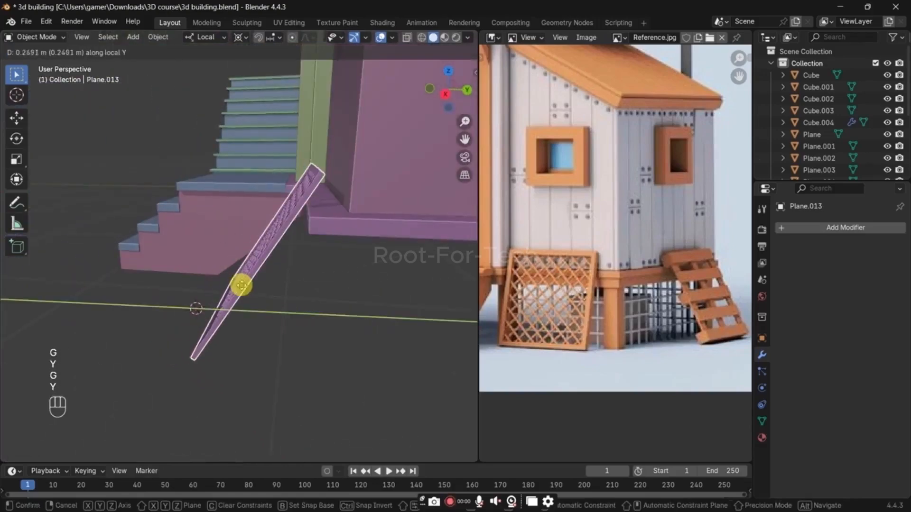
left_click(268, 264)
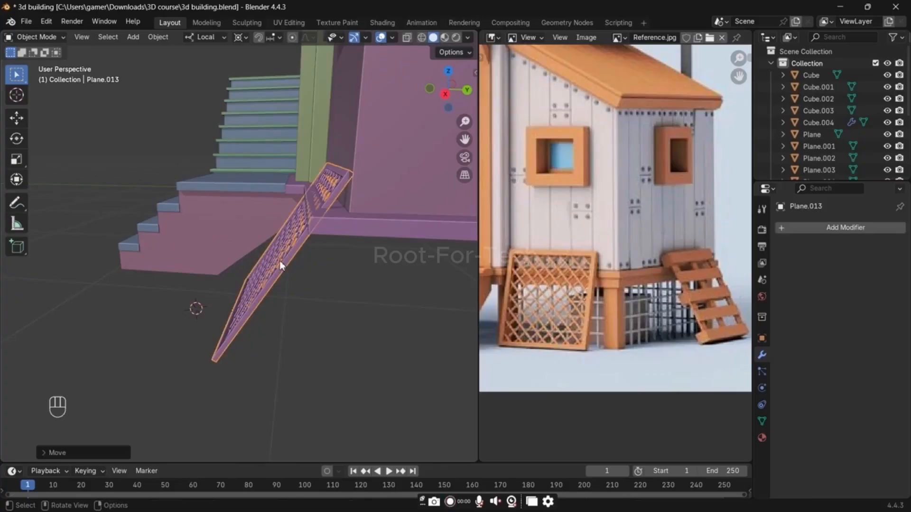
Step: Rotate the lattice panel slightly further about its local X axis to adjust its lean
middle_click_drag(277, 267, 332, 265)
key("r")
key("t")
key("x")
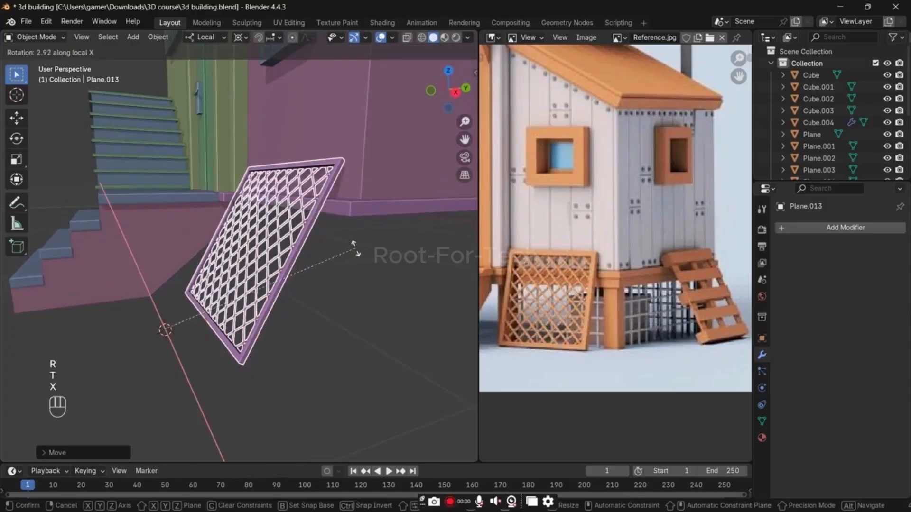
key("x")
left_click(351, 251)
Step: Lower the lattice panel along Z in right side view so its lower edge meets the ground
middle_click_drag(351, 252, 372, 250)
key("r")
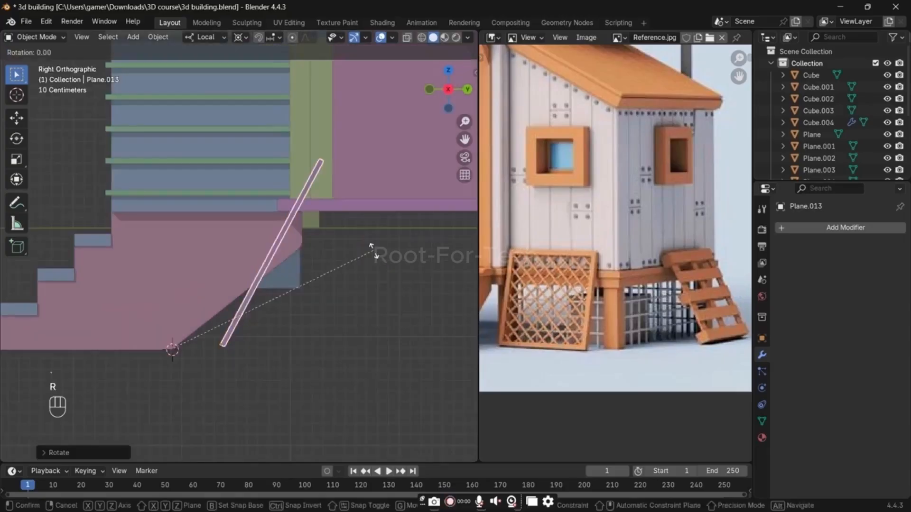
key("x")
key("g")
key("z")
left_click(358, 291)
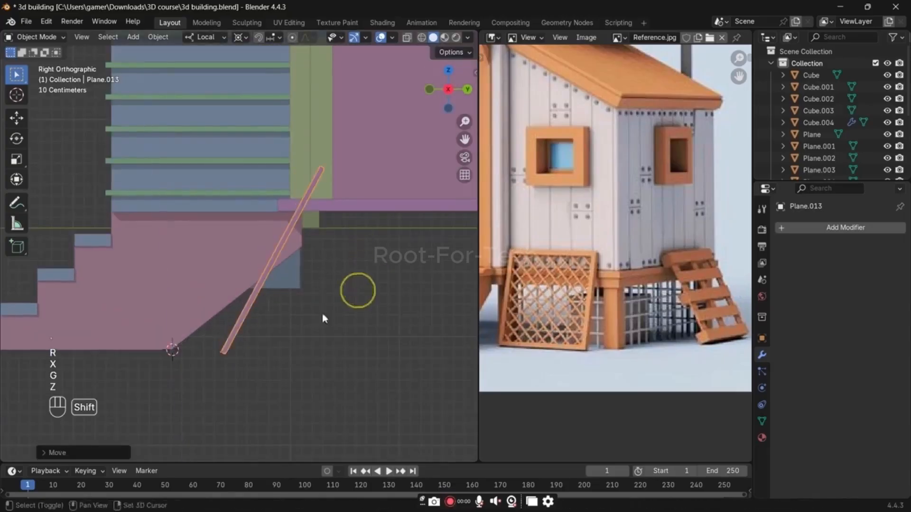
Step: Snap the 3D cursor to the lattice panel's base and rotate the panel about local X to lean toward the shed
key("shift+s")
left_click(309, 349)
key("r")
key("x")
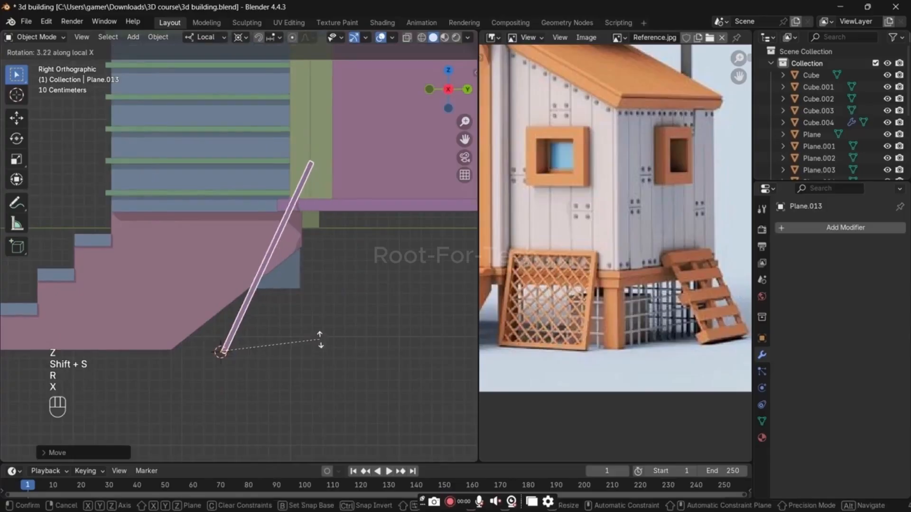
left_click(314, 328)
middle_click_drag(315, 328, 358, 285)
key("r")
key("x")
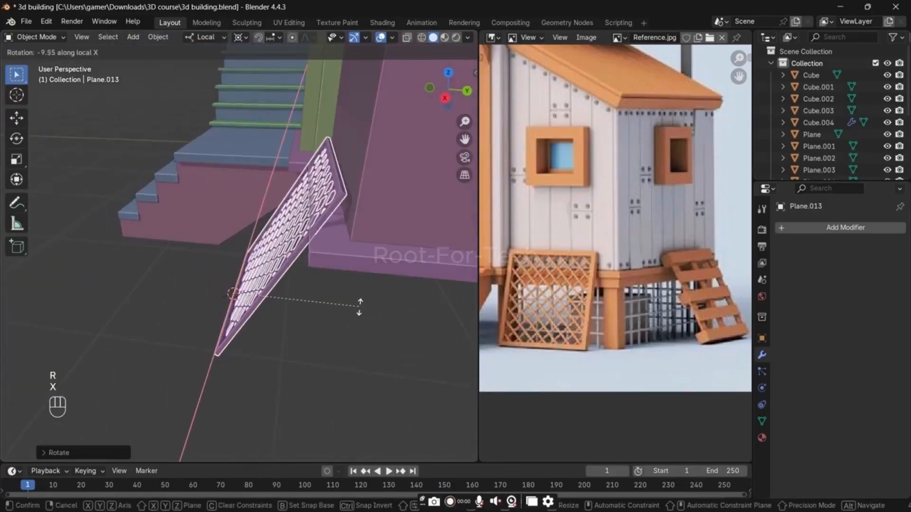
left_click(358, 301)
Step: Move the lattice panel along its local X axis and scale it down slightly in front of the shed
middle_click_drag(358, 301, 299, 265)
key("g")
key("x")
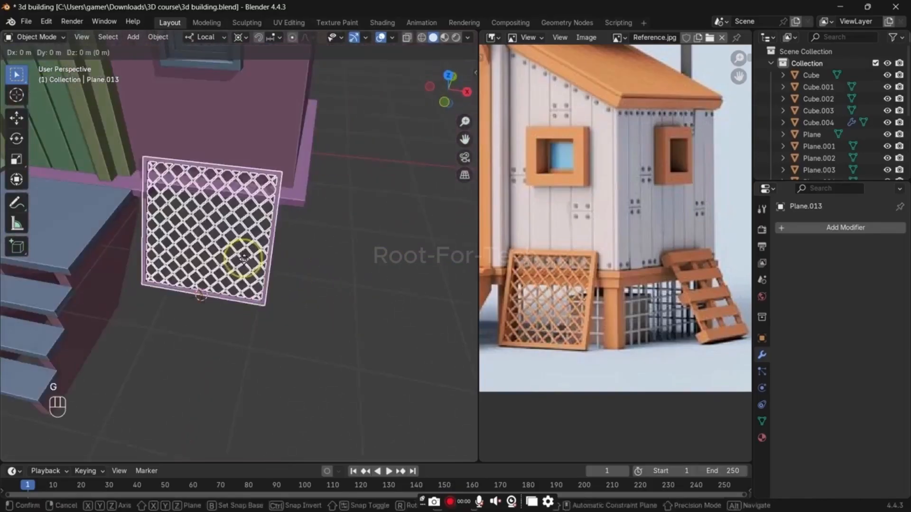
left_click(250, 259)
key("s")
left_click(319, 259)
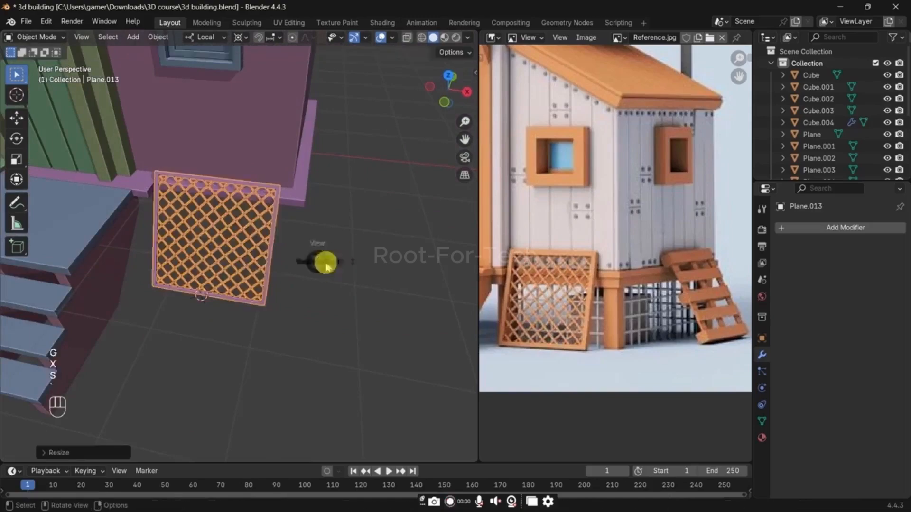
key("grave")
left_click(350, 266)
middle_click_drag(351, 269, 281, 278)
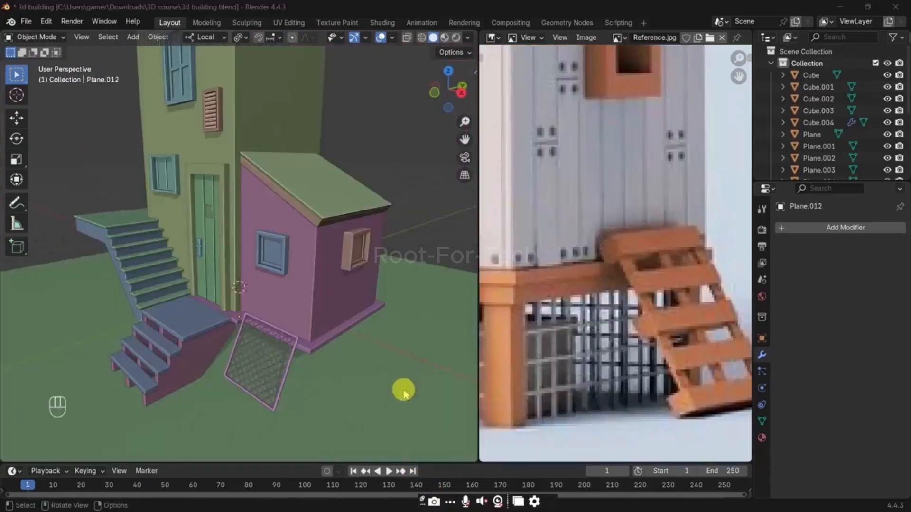
Step: Add a plane on the ground beside the shed, raise it along Z, and enter Edit Mode
middle_click_drag(404, 392, 306, 327, "shift")
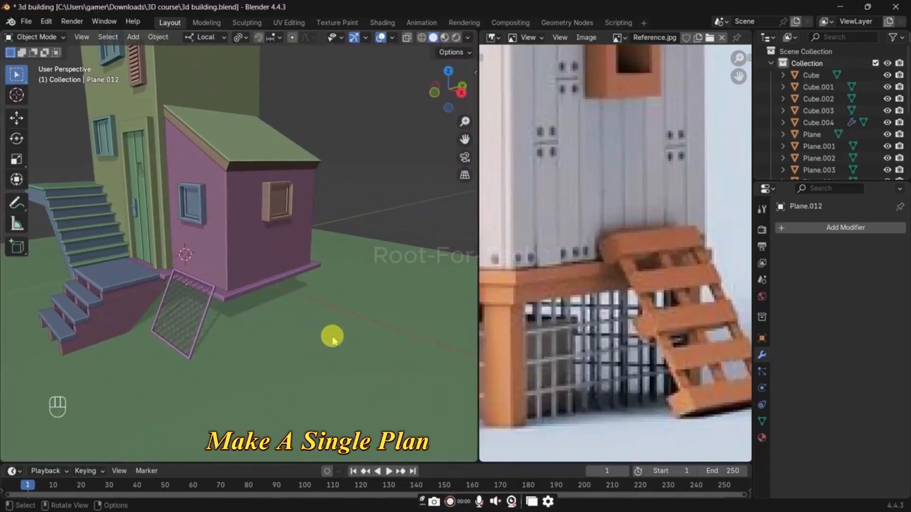
scroll(332, 337, "down", 10)
scroll(339, 368, "up", 10)
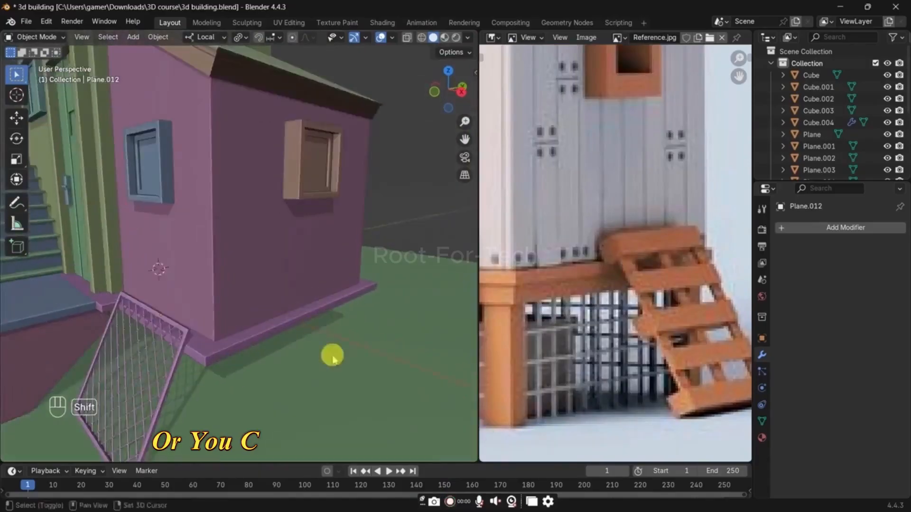
middle_click_drag(332, 356, 303, 302, "shift")
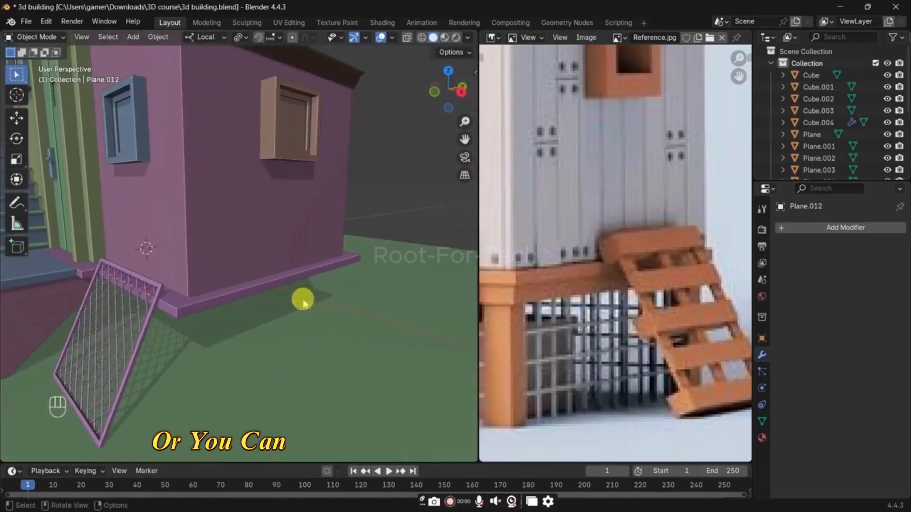
key("shift+a")
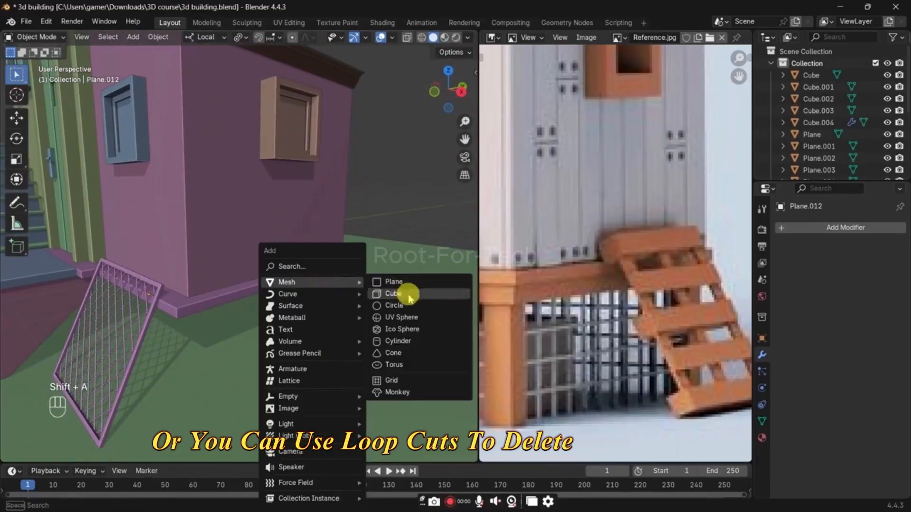
left_click(395, 283)
key("g")
key("z")
left_click(416, 374)
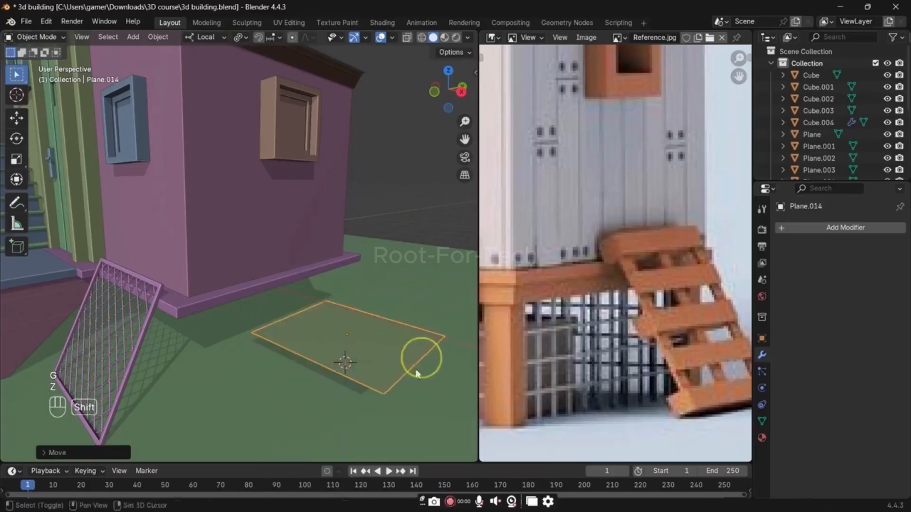
key("Tab")
Step: Try dividing the new plane with a single loop cut, undo it, and try five evenly spaced cuts instead
key("ctrl+r")
left_click(342, 360)
right_click(342, 361)
middle_click_drag(341, 360, 343, 361)
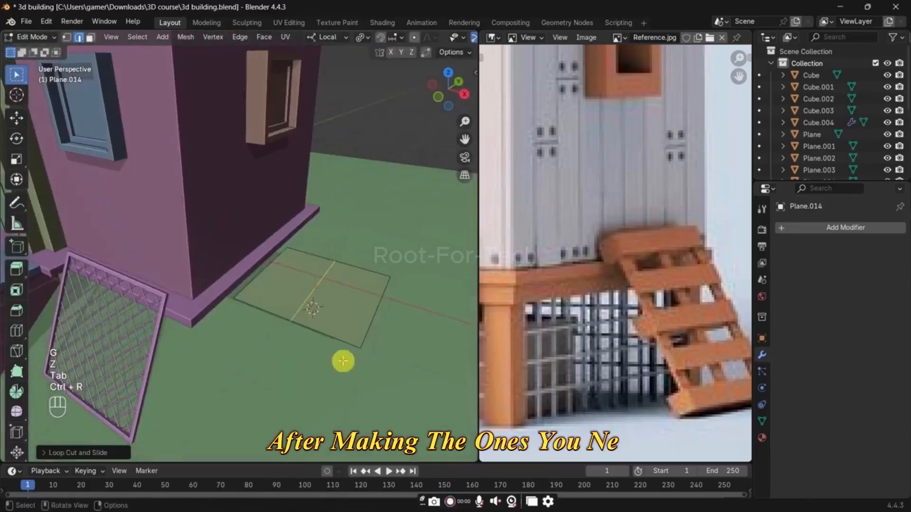
key("ctrl+z")
key("ctrl+r")
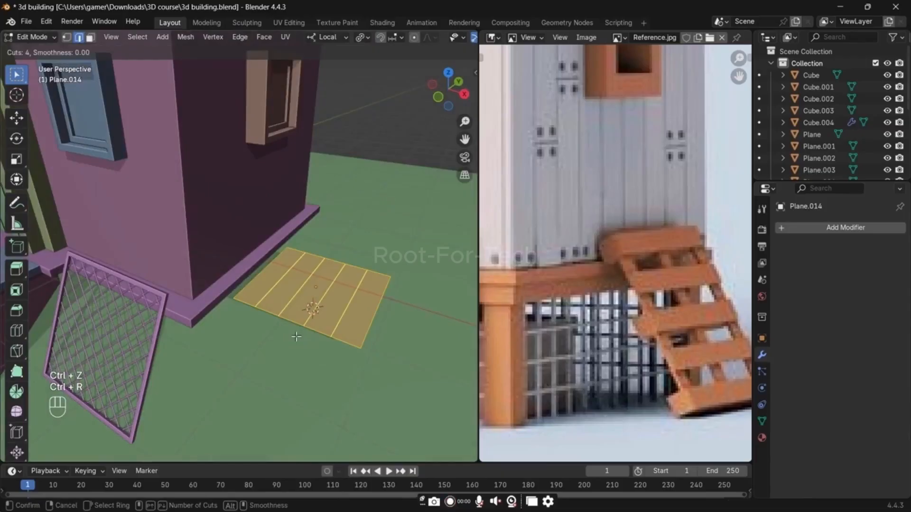
left_click(296, 336)
right_click(296, 338)
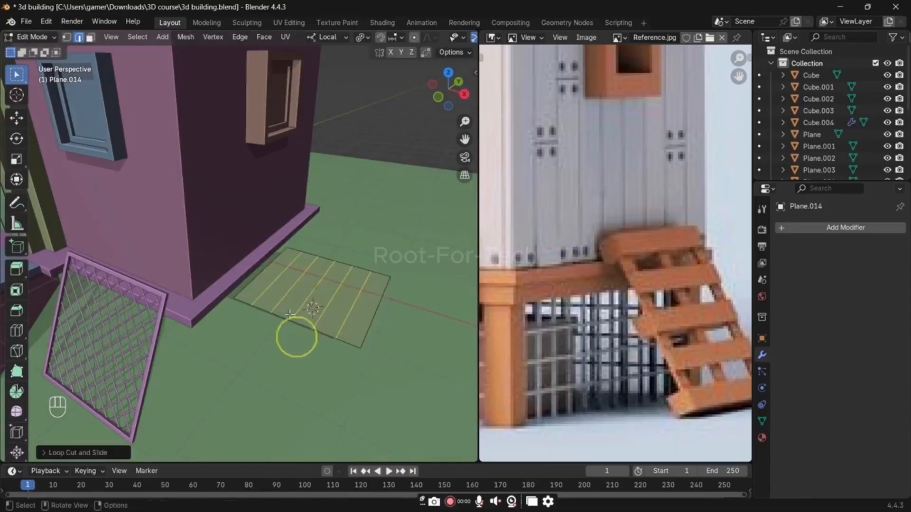
Step: Try deleting the second and third strips of the divided plane as faces
key("3")
left_click(288, 287)
left_click(297, 295, "shift")
scroll(346, 308, "up", 1)
key("x")
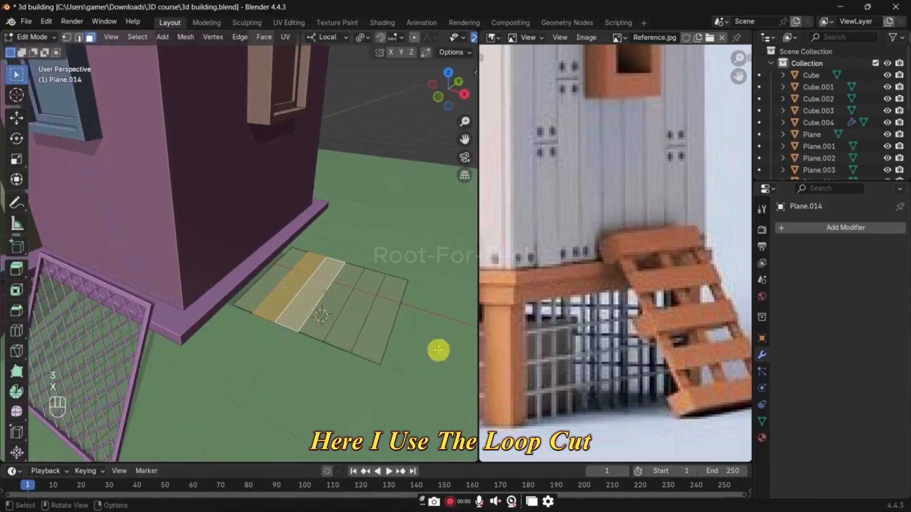
key("x")
left_click(366, 362)
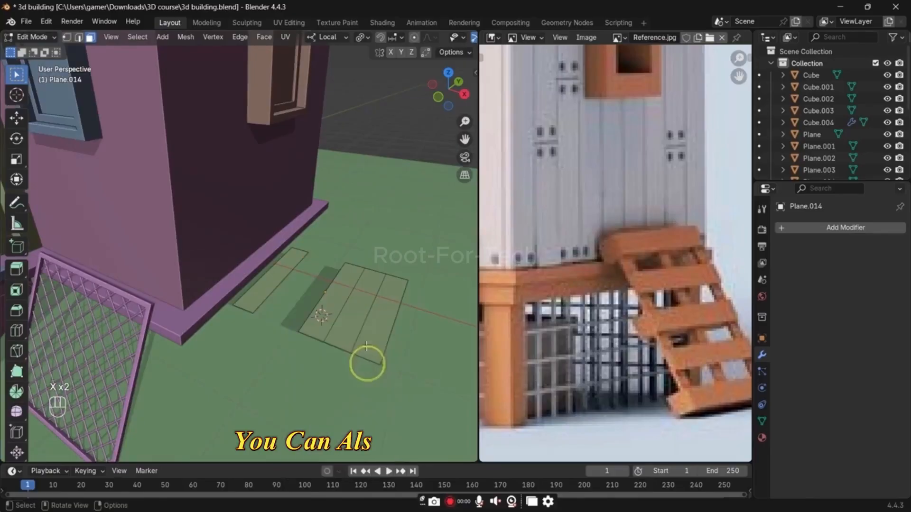
left_click(360, 308)
Step: Undo the strip deletion and the five loop cuts on the plane
key("ctrl+z")
key("ctrl+z")
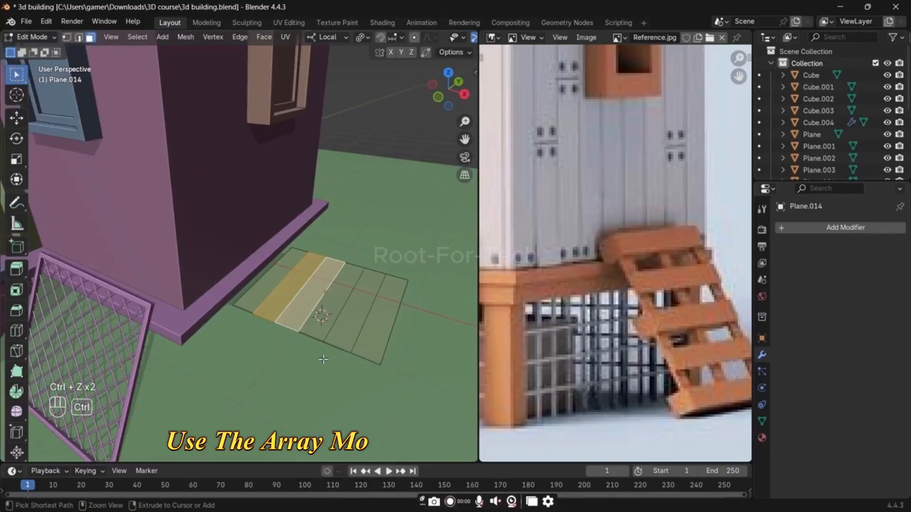
key("ctrl+z")
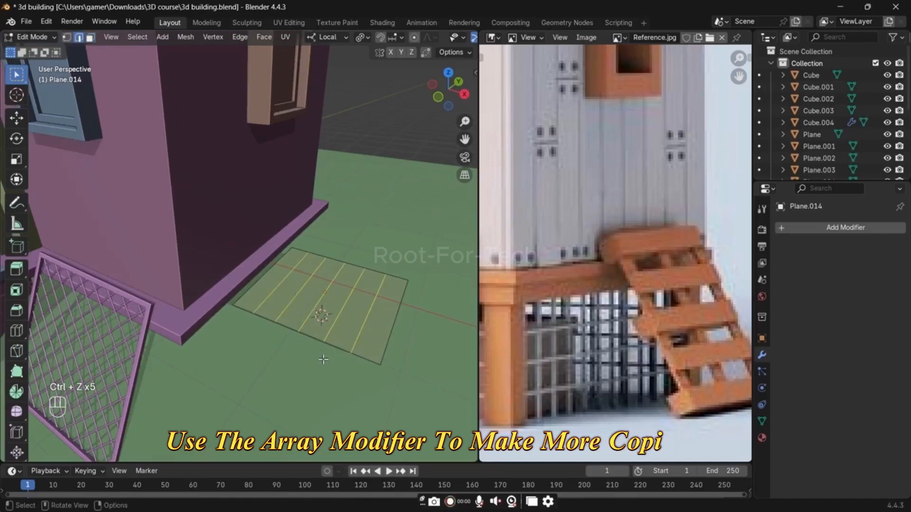
key("ctrl+z")
Step: Divide the plane into seven equal strips with six evenly spaced loop cuts
key("ctrl+r")
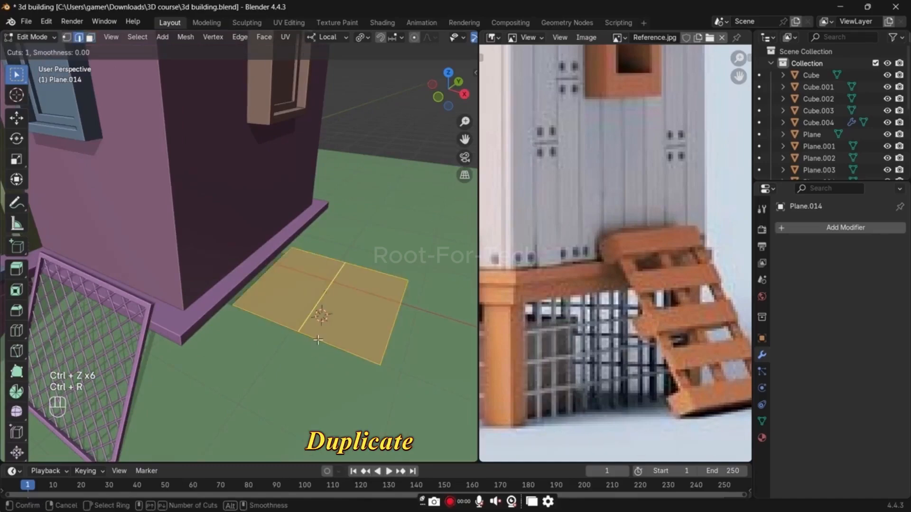
key("Return")
key("Return")
scroll(317, 340, "up", 2)
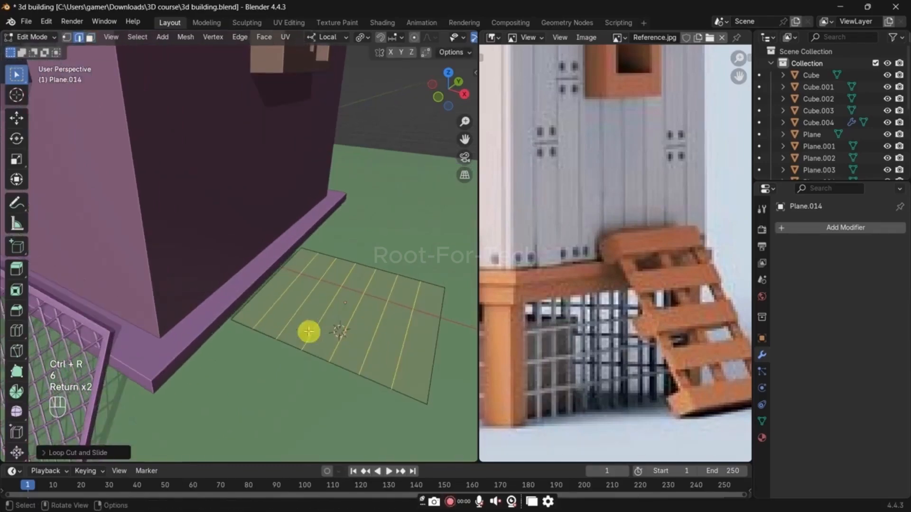
Step: Delete the edges between strips two and three and between strips five and six, leaving three separate planks
key("3")
key("x")
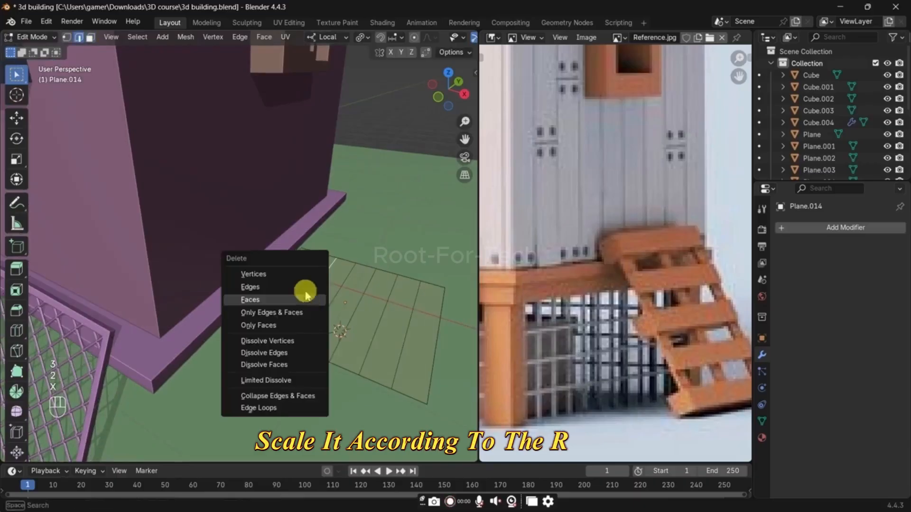
left_click(304, 291)
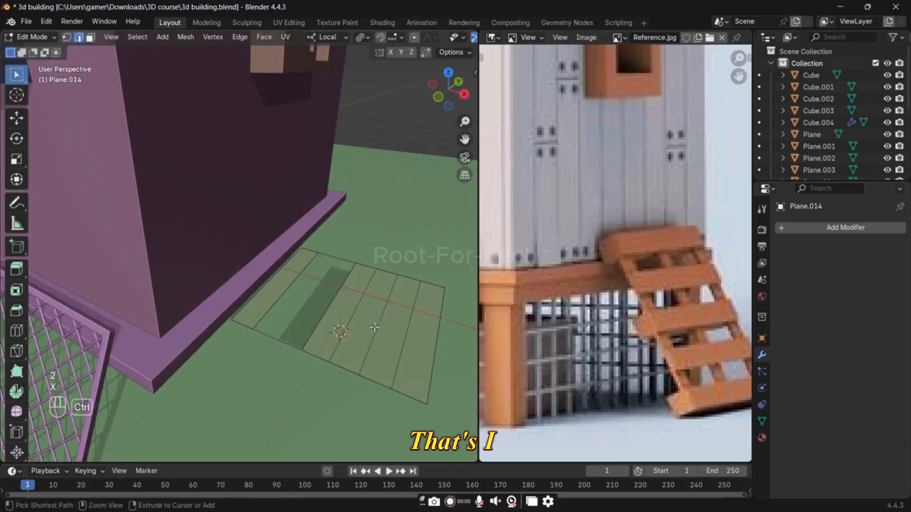
key("x")
left_click(360, 315)
key("shift+r")
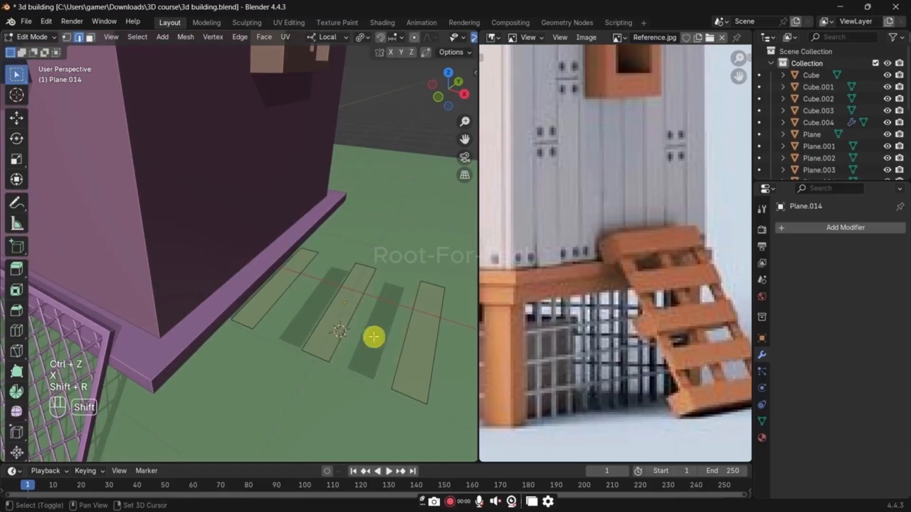
Step: Select all three flat strips and extrude them upward to give the planks thickness
key("a")
middle_click_drag(406, 360, 351, 332, "shift")
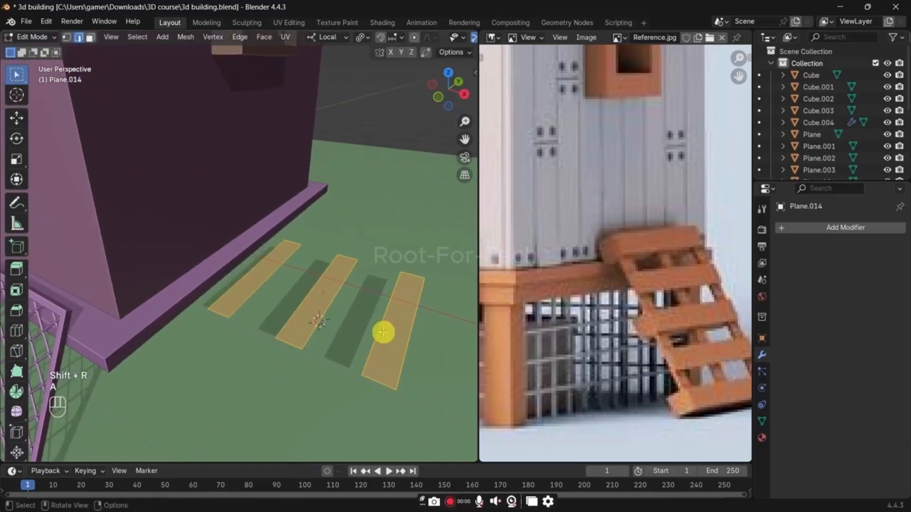
key("e")
left_click(385, 264)
middle_click_drag(382, 357, 344, 386)
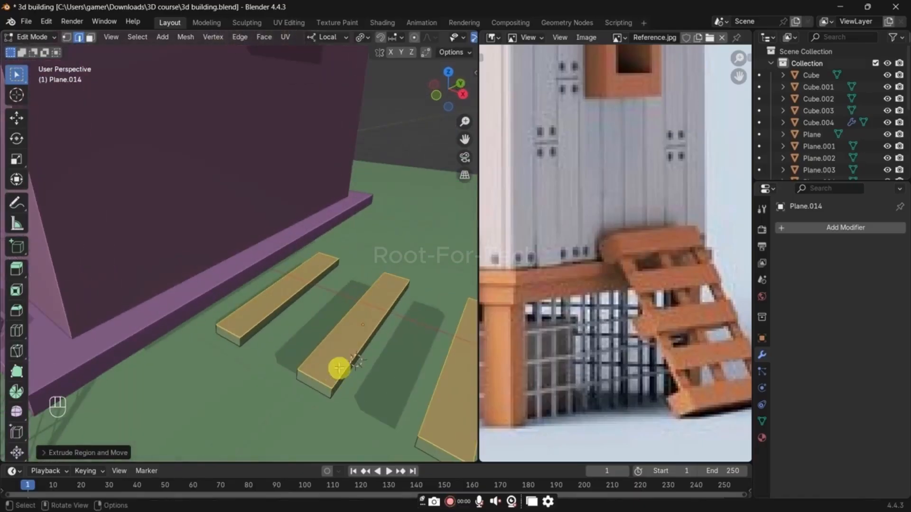
Step: Duplicate the middle plank's top face and rotate the copy 90 degrees about Z to form a cross strip
left_click(363, 330)
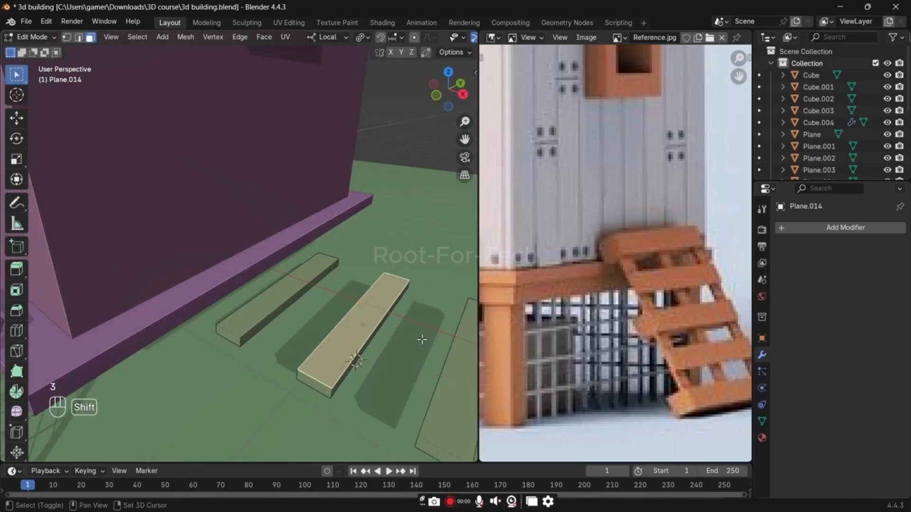
key("shift+d")
left_click(422, 340)
key("r")
key("z")
key("9")
key("0")
key("Return")
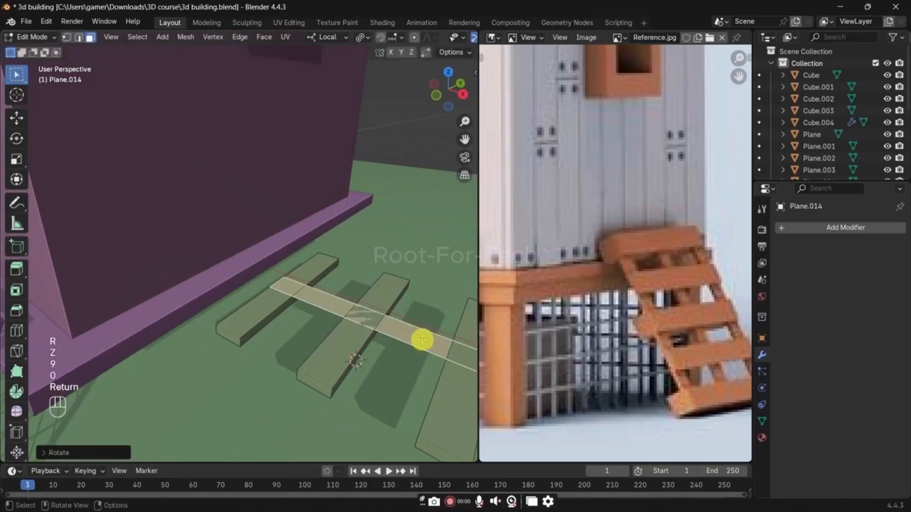
Step: Move the cross strip along Y toward the planks' front ends and scale it narrower along Y
key("g")
key("x")
key("y")
left_click(389, 389)
key("s")
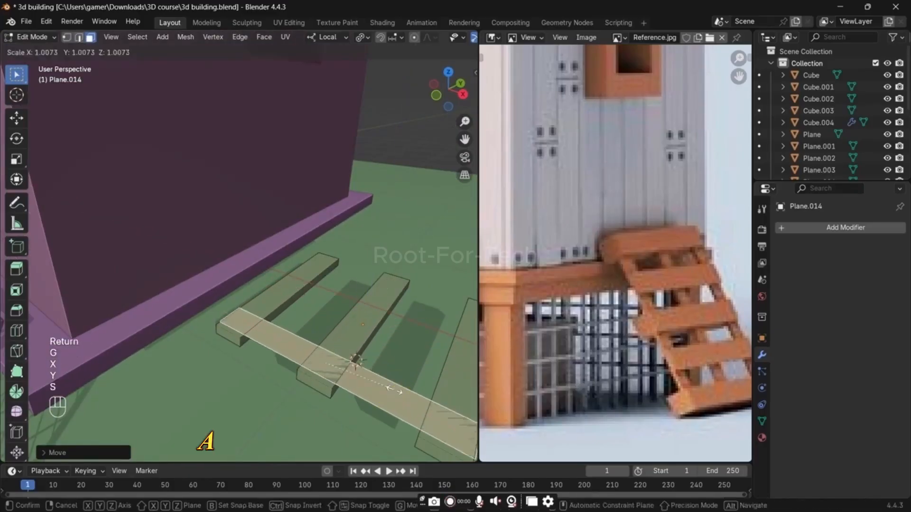
key("x")
key("y")
left_click(363, 382)
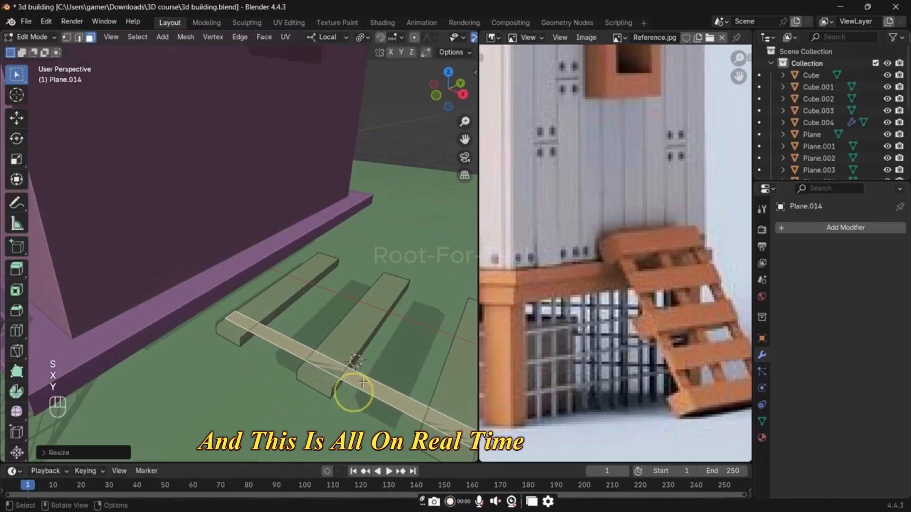
Step: Lower the cross strip along Z beneath the plank tops and extrude it upward to give it thickness
key("g")
key("z")
left_click(365, 386)
middle_click_drag(366, 386, 401, 363)
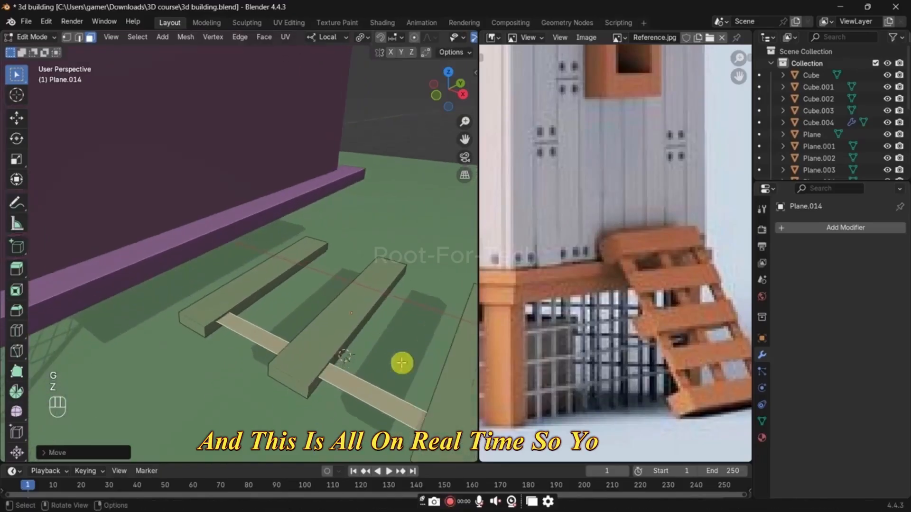
key("e")
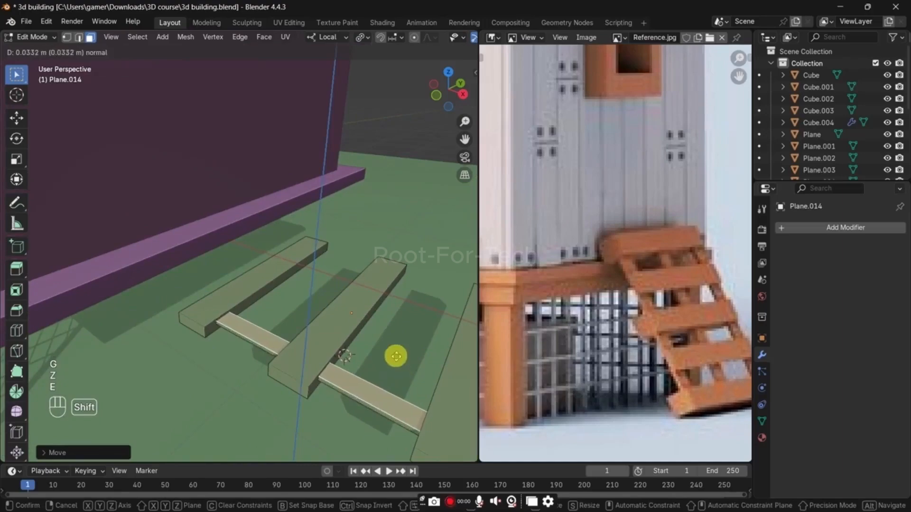
left_click(396, 356)
Step: Duplicate the whole cross bar and place the copy farther along the planks on the Y axis
middle_click_drag(400, 368, 322, 372)
key("shift+d")
key("x")
key("y")
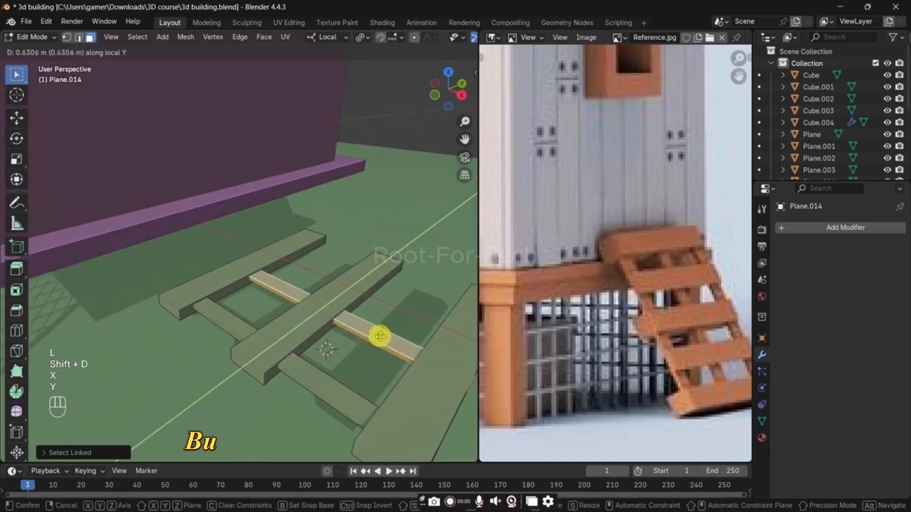
left_click(380, 337)
Step: Position the second cross bar midway along Y from top view, and duplicate it toward the planks' far ends
middle_click_drag(380, 338, 345, 380)
key("grave")
middle_click_drag(336, 151, 336, 328, "shift")
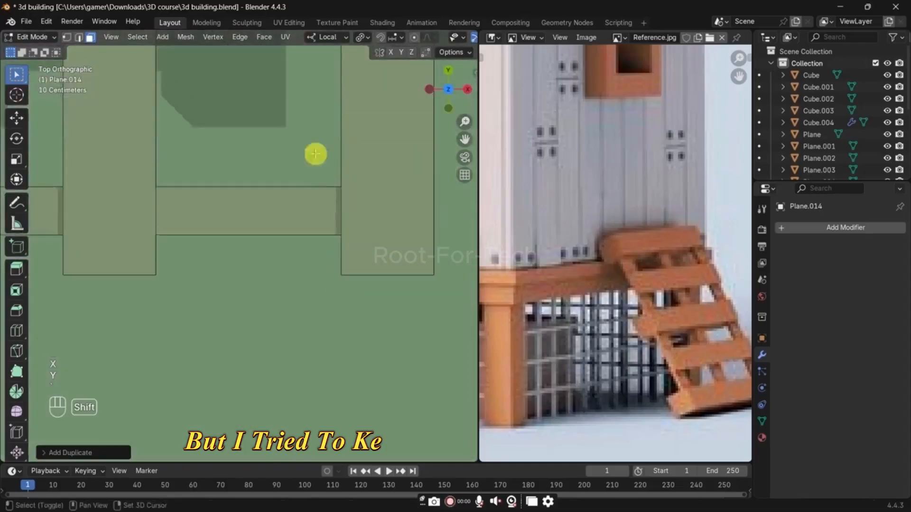
scroll(312, 193, "down", 6)
key("g")
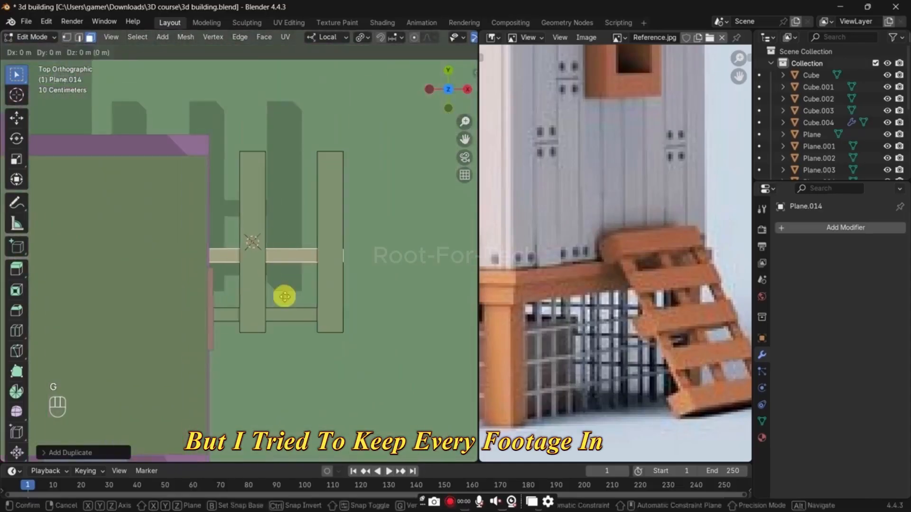
key("y")
left_click(285, 284)
key("shift+d")
key("y")
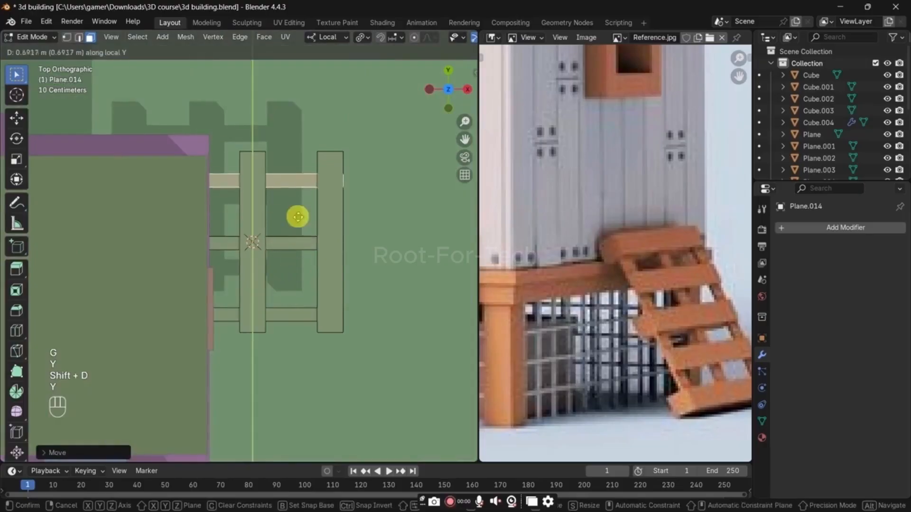
left_click(298, 211)
Step: Duplicate the top face of the front cross bar and rotate the copy 90 degrees about Z
middle_click_drag(299, 212, 299, 413)
scroll(299, 412, "up", 3)
middle_click_drag(296, 375, 319, 271, "shift")
left_click(311, 305)
middle_click_drag(321, 325, 325, 342)
key("shift+d")
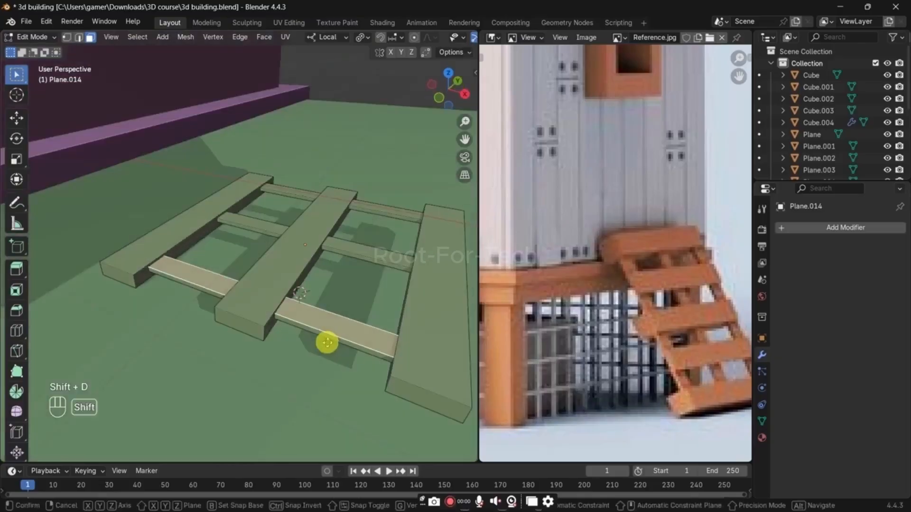
key("r")
key("z")
key("9")
key("0")
key("Return")
Step: Move the rotated strip along X and Y into the gap between the left and middle planks
key("g")
key("y")
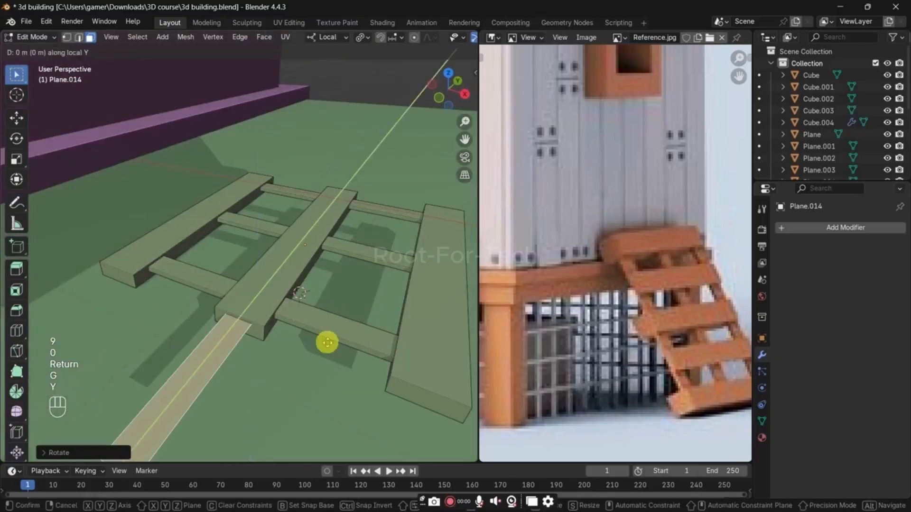
key("x")
left_click(273, 325)
key("g")
key("y")
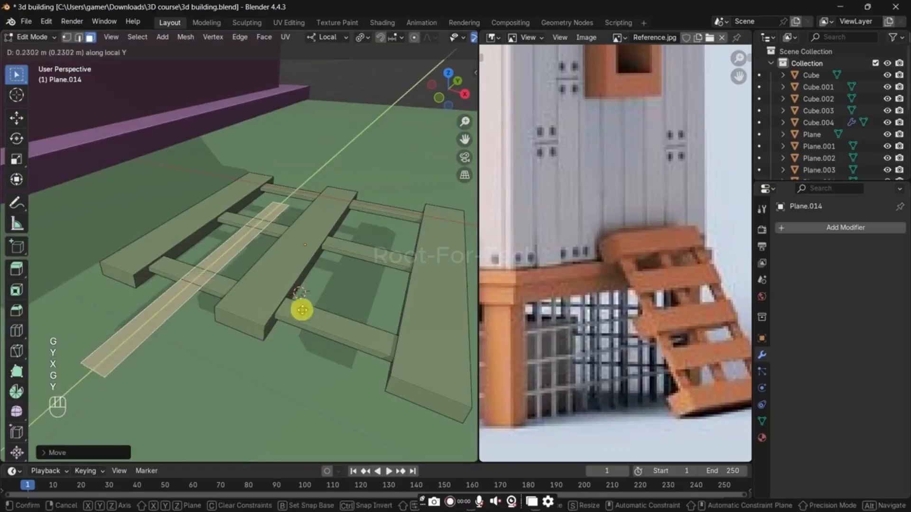
left_click(345, 292)
Step: From top view, shift the strip along Y so its front end lines up with the planks' ends
key("grave")
left_click(323, 228)
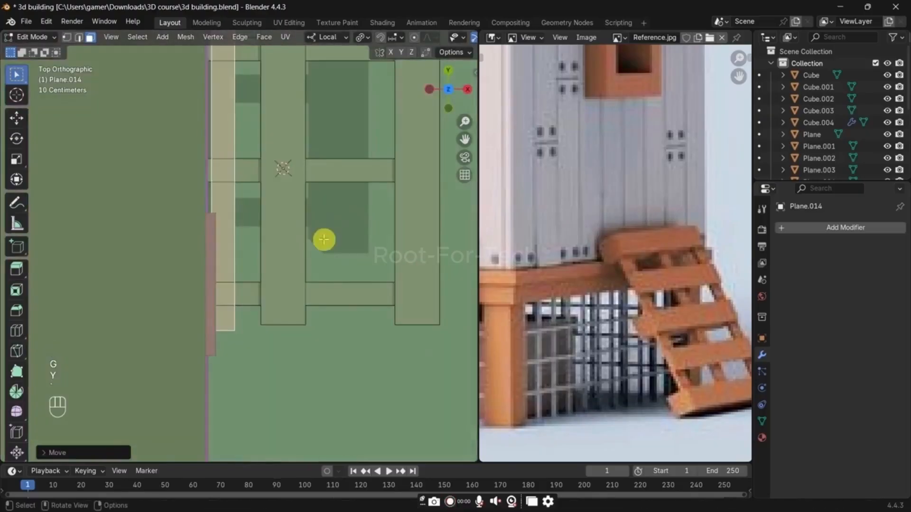
key("g")
key("x")
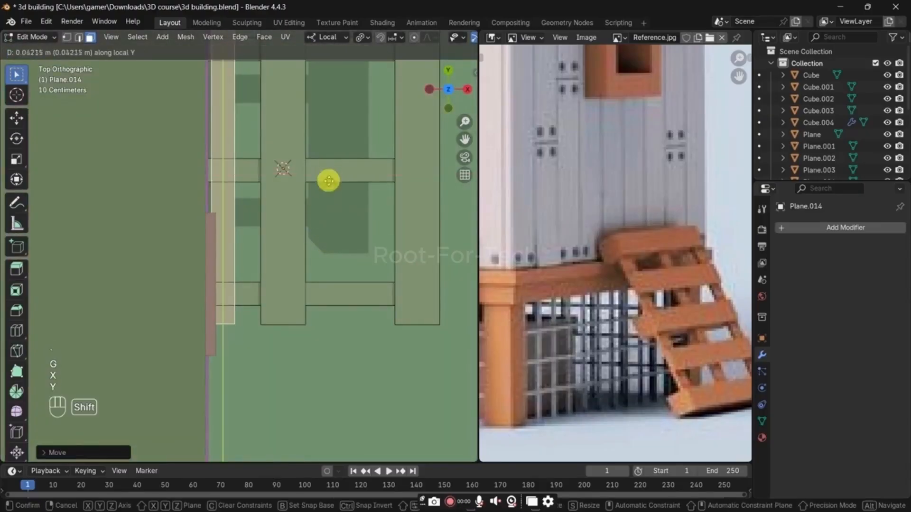
left_click(331, 188)
Step: Scale the strip wider along X and extrude it upward to form an extra slat
middle_click_drag(330, 251, 298, 195, "shift")
mouse_move(327, 328)
middle_mouse_down()
mouse_move(328, 320)
mouse_move(341, 327)
middle_mouse_up()
key("s")
key("x")
left_click(403, 357)
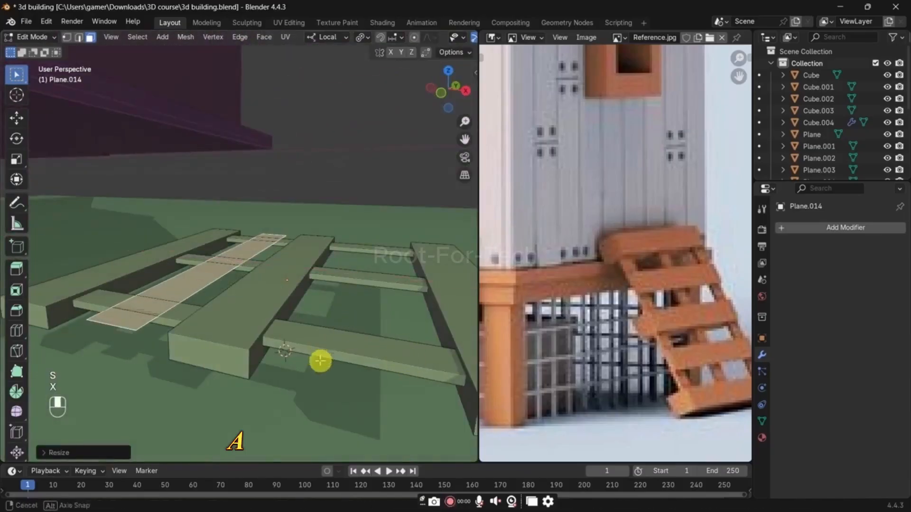
middle_click_drag(321, 361, 335, 370)
key("e")
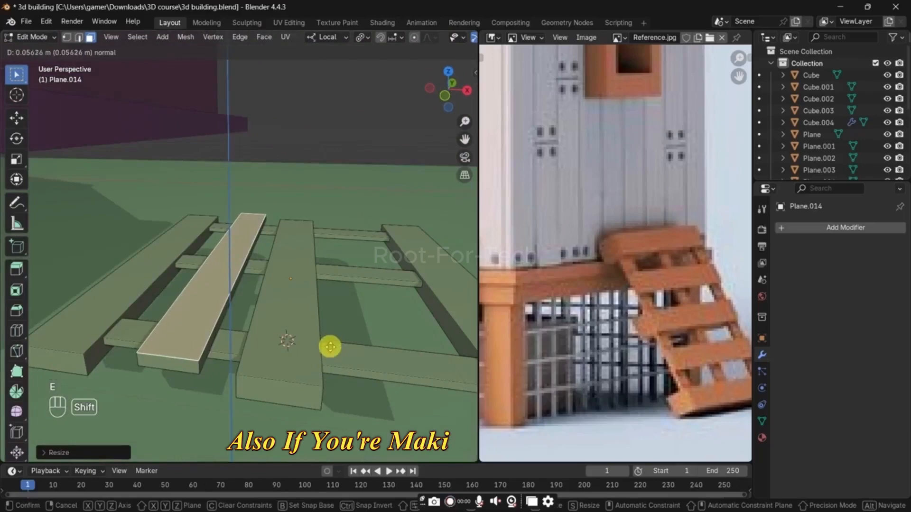
left_click(330, 354, "shift")
Step: Snap the 3D cursor to the center of the middle plank's top face
left_click(300, 289, "shift")
left_click(300, 289)
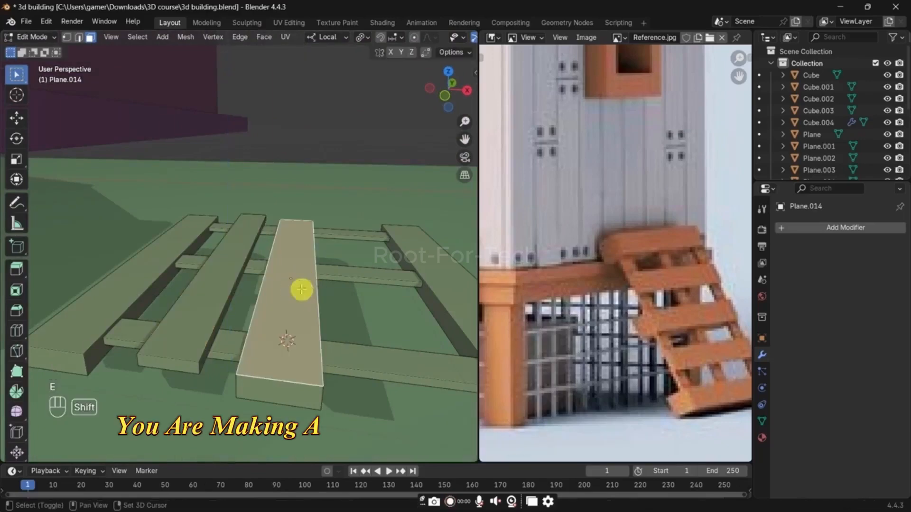
key("shift+s")
left_click(300, 356)
Step: Level the new slat's top face with the middle plank by scaling it to 0 along Z about the 3D cursor
left_click(216, 281)
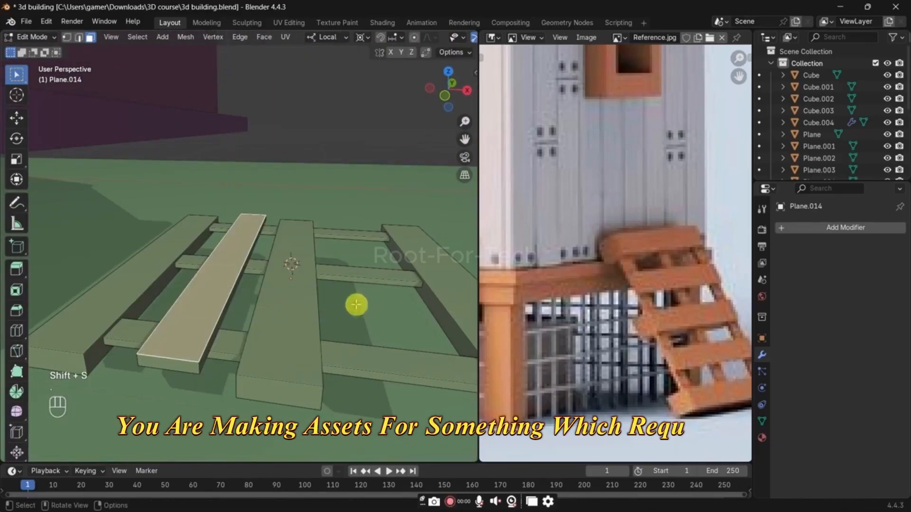
key("s")
key("z")
key("0")
key("Return")
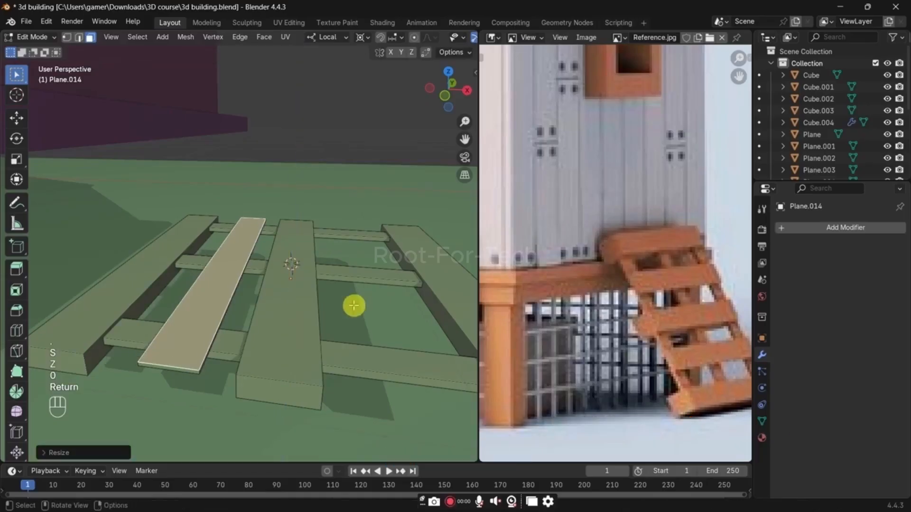
Step: Select the whole new slat and thicken it downward by scaling along Z about the 3D cursor
middle_click_drag(352, 305, 259, 295)
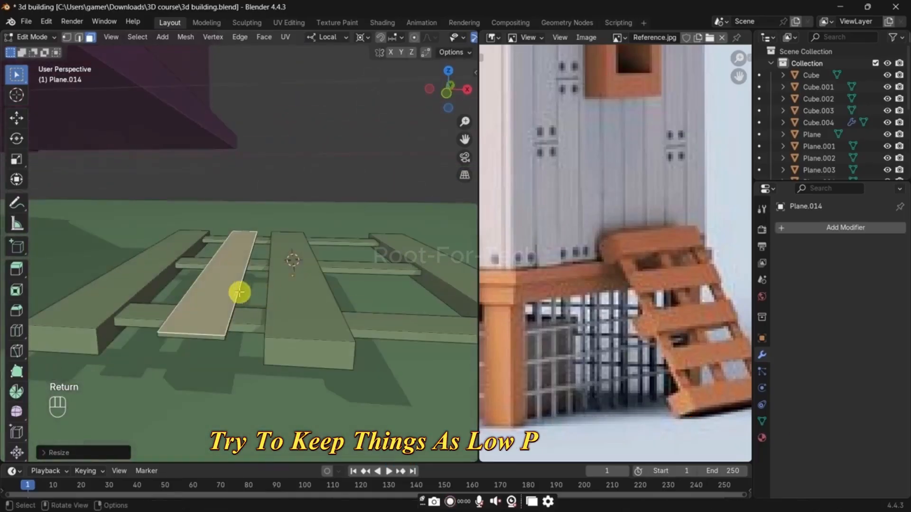
key("s")
key("z")
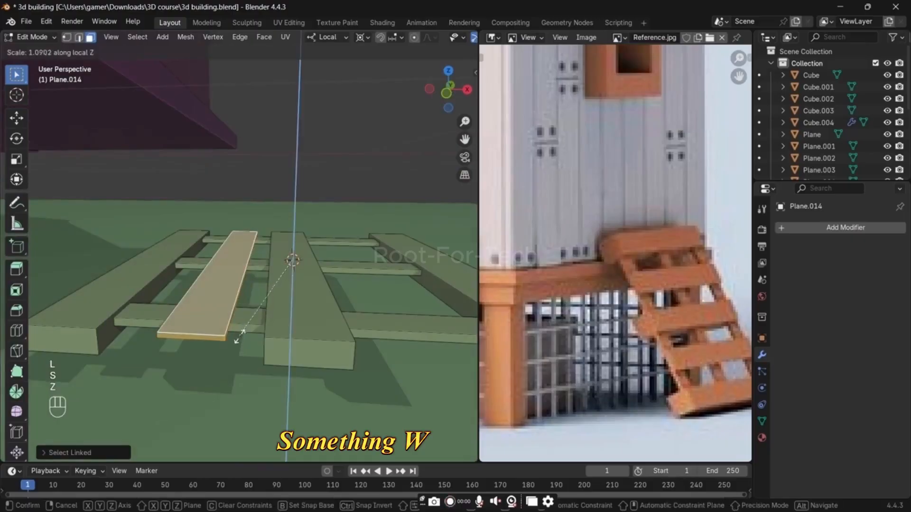
left_click(196, 423)
Step: Duplicate the slat along X into the gap between the middle and right planks, and return to Object Mode
key("shift+d")
key("x")
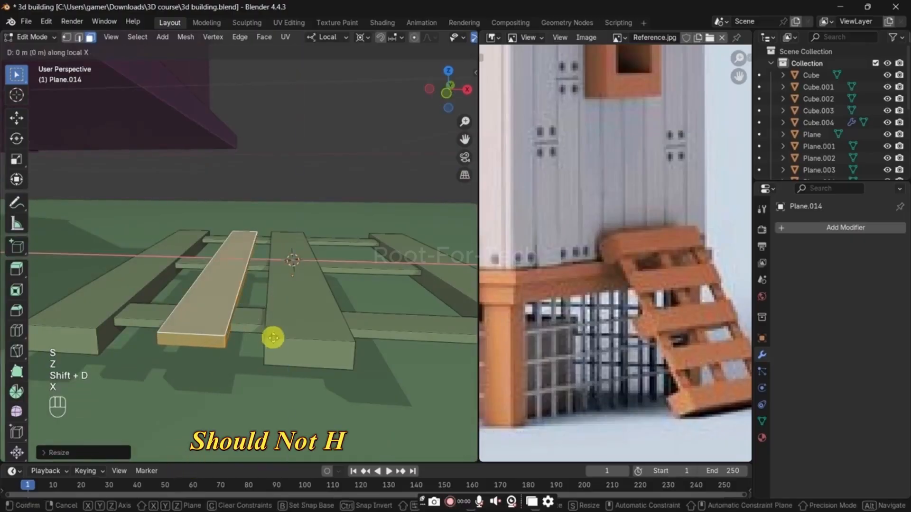
left_click(408, 347)
left_click(378, 379)
middle_click_drag(378, 378, 330, 318)
key("Tab")
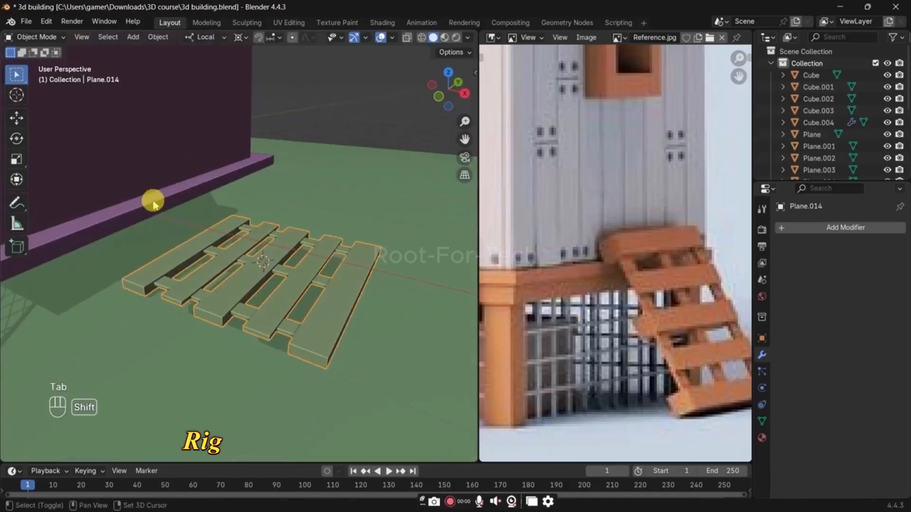
Step: Place the 3D cursor on the edge of the shed's base ledge and snap the pallet to it
right_click(153, 203, "shift")
key("shift+s")
left_click(200, 186)
Step: Rotate the pallet 45 degrees about its local Y axis so it slopes away from the shed
middle_click_drag(301, 271, 317, 276)
type("rx")
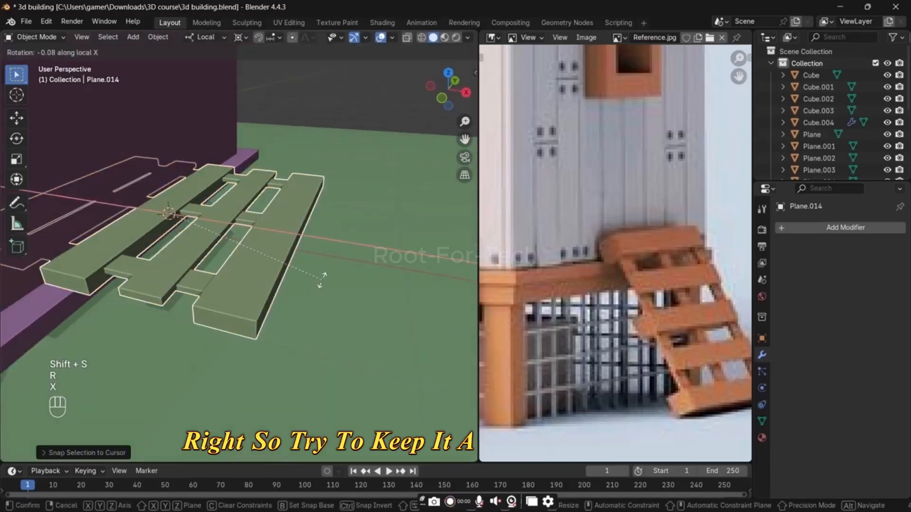
type("45")
type("-")
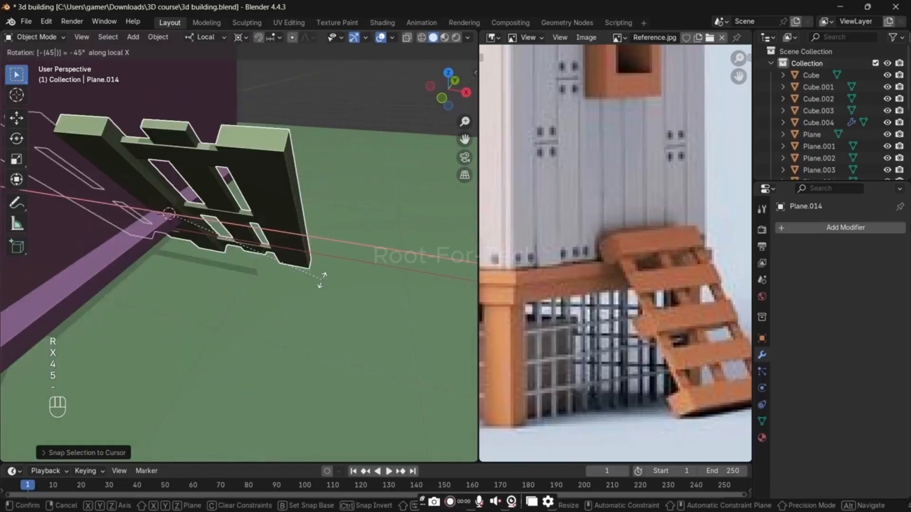
type("y")
key("minus")
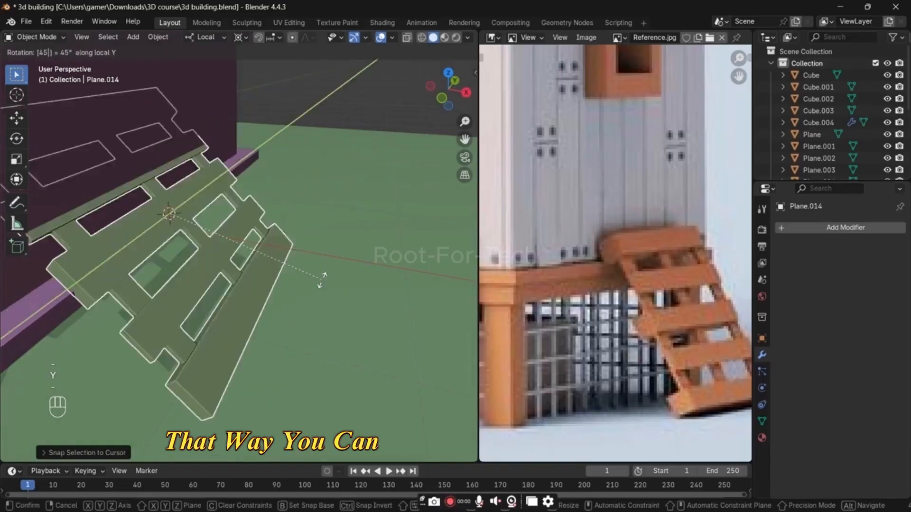
key("Return")
Step: Slide the sloping pallet down along its local X axis until its upper end sits at the shed's ledge
key("g")
key("y")
key("x")
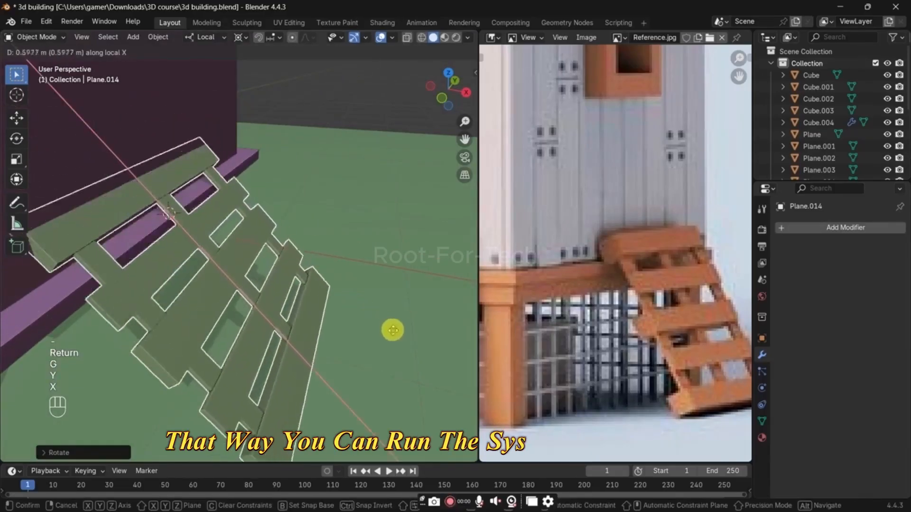
left_click(419, 365)
middle_click_drag(420, 367, 341, 278)
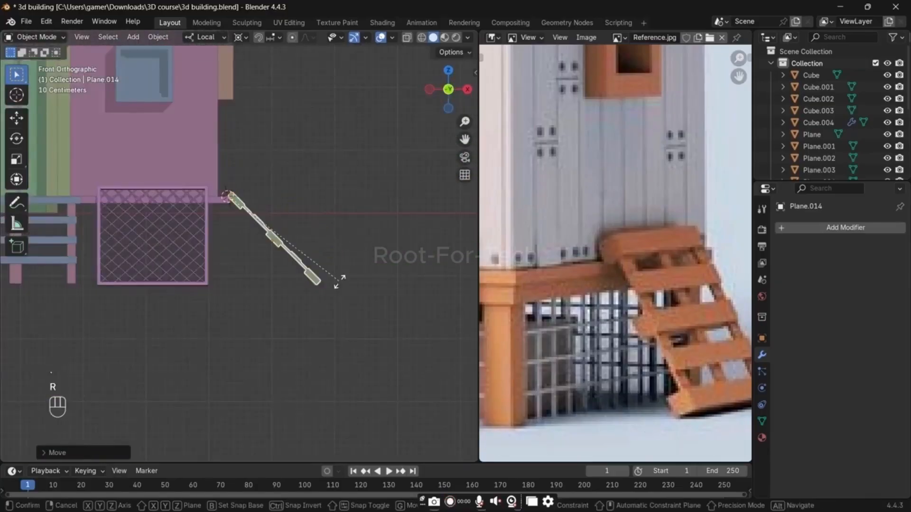
Step: From front view, rotate the pallet slightly steeper about local Y and nudge it outward along local Z
key("r")
key("y")
left_click(338, 289)
key("g")
key("z")
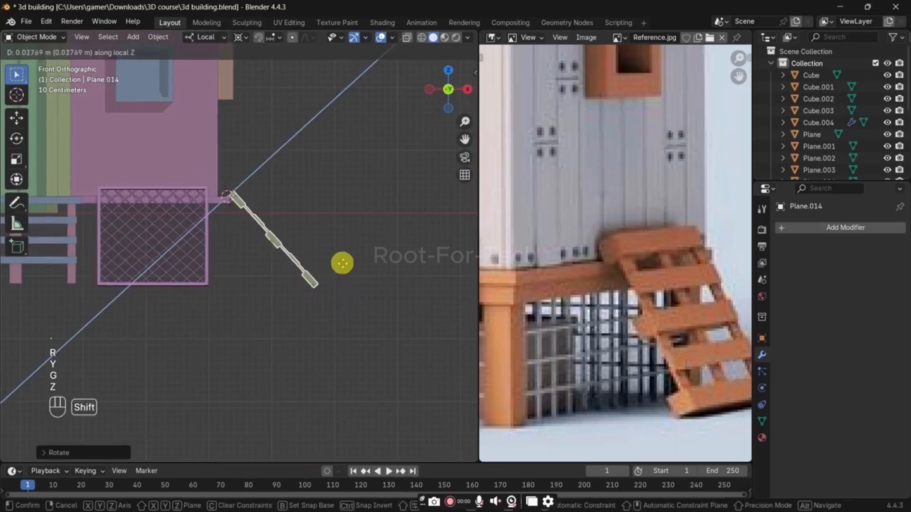
left_click(343, 256)
Step: Switch the transform orientation to Global and raise the pallet about 0.2 m along Z
key("comma")
left_click(313, 256)
middle_click_drag(310, 257, 293, 290)
key("g")
key("z")
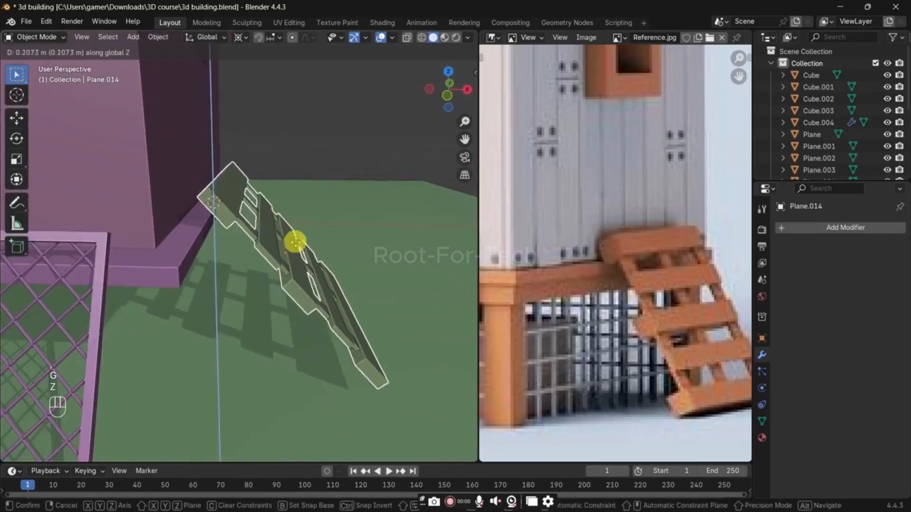
left_click(294, 239)
Step: Move the pallet about -0.18 m along its local Z axis so its upper end rests against the ledge
key("g")
key("y")
key("c")
key("c")
key("x")
key("x")
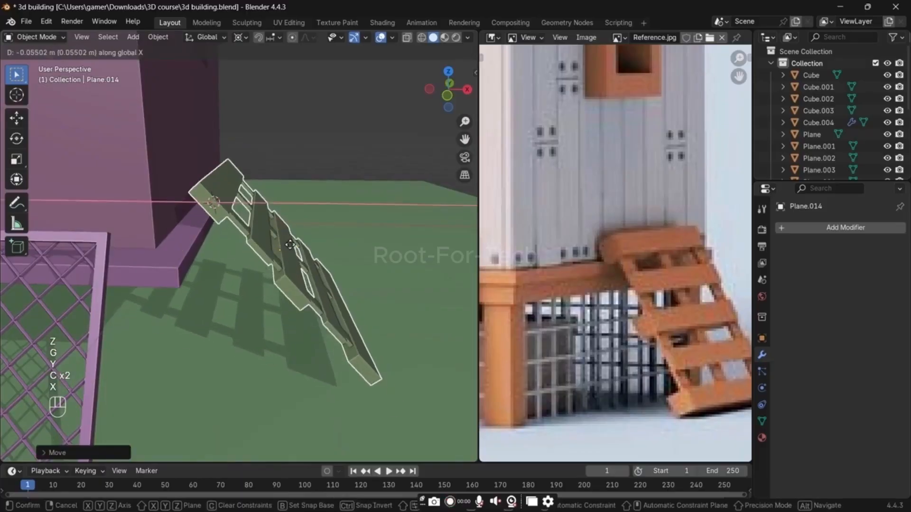
key("x")
key("x")
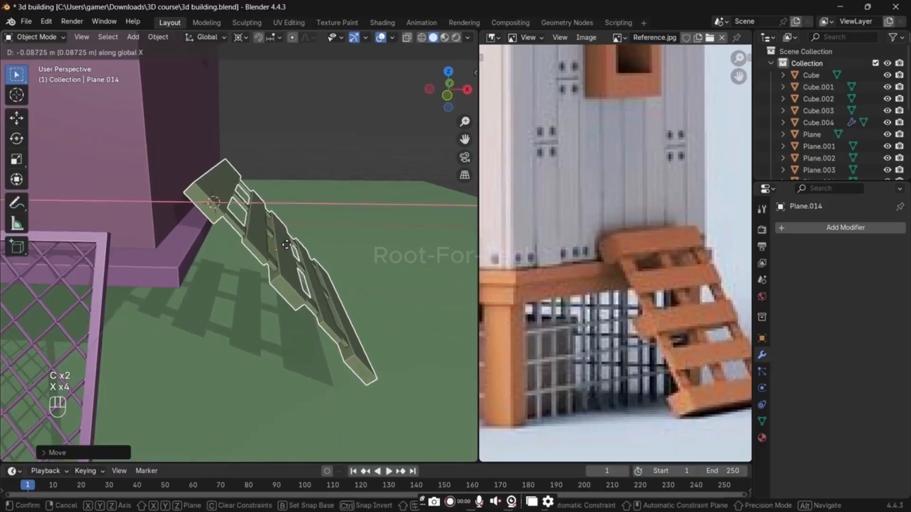
key("z")
key("z")
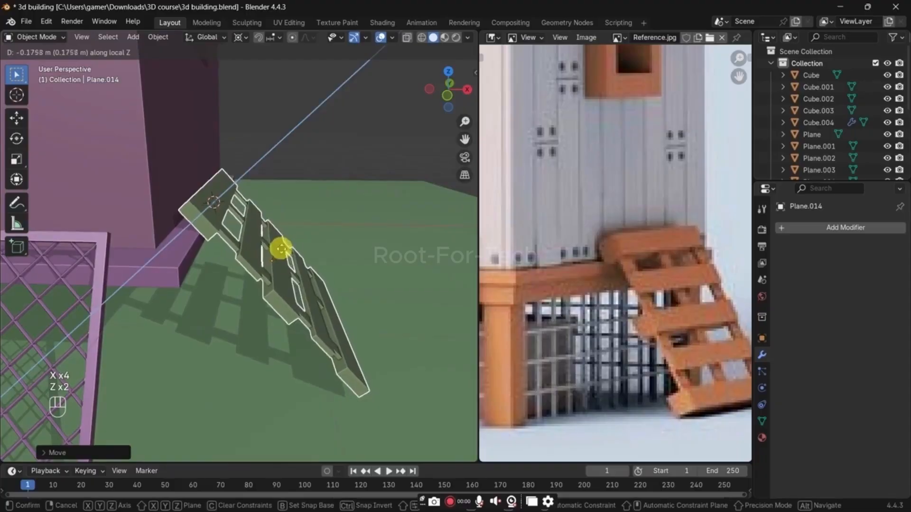
left_click(281, 248)
Step: Extrude the undersides of the uppermost and lowermost slats to thicken them, and return to Object Mode
middle_click_drag(284, 244, 249, 129)
key("Tab")
key("3")
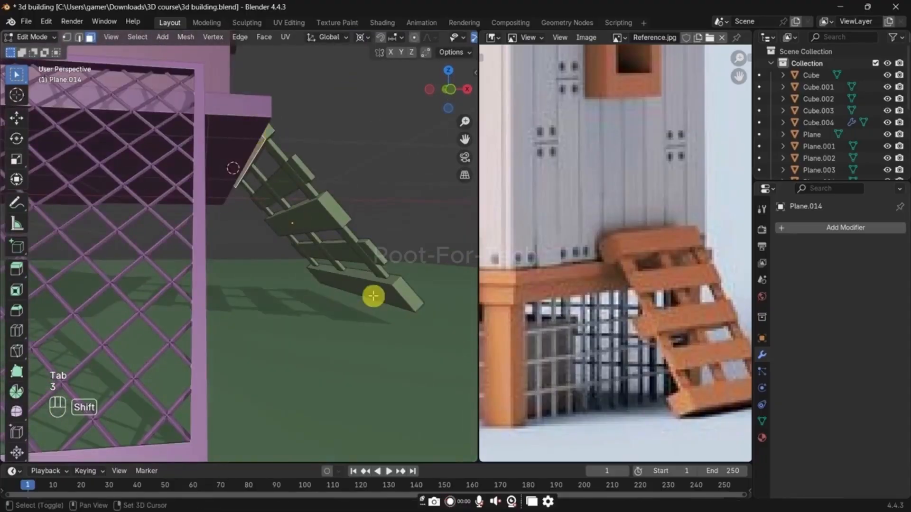
left_click(373, 296, "shift")
key("e")
left_click(293, 375)
middle_click_drag(384, 308, 364, 306)
key("Tab")
Step: Select the pallet's whole middle rail and shift it along Z in Local orientation
middle_click_drag(321, 285, 299, 256)
left_click(260, 235)
scroll(254, 253, "up", 2)
key("Tab")
key("l")
key("comma")
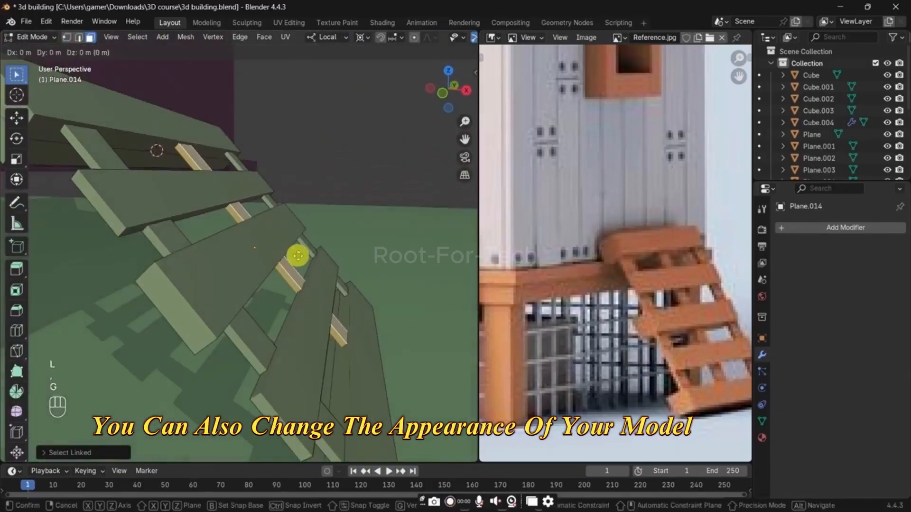
key("g")
key("z")
left_click(308, 247)
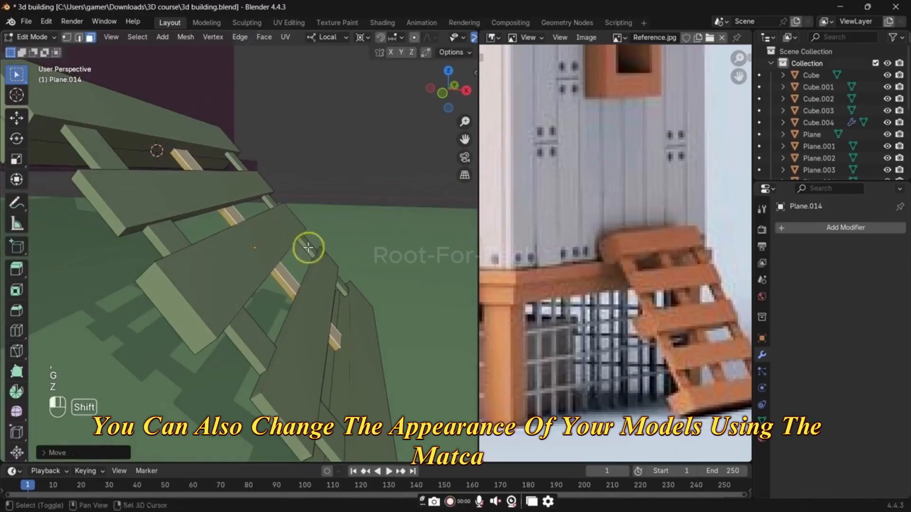
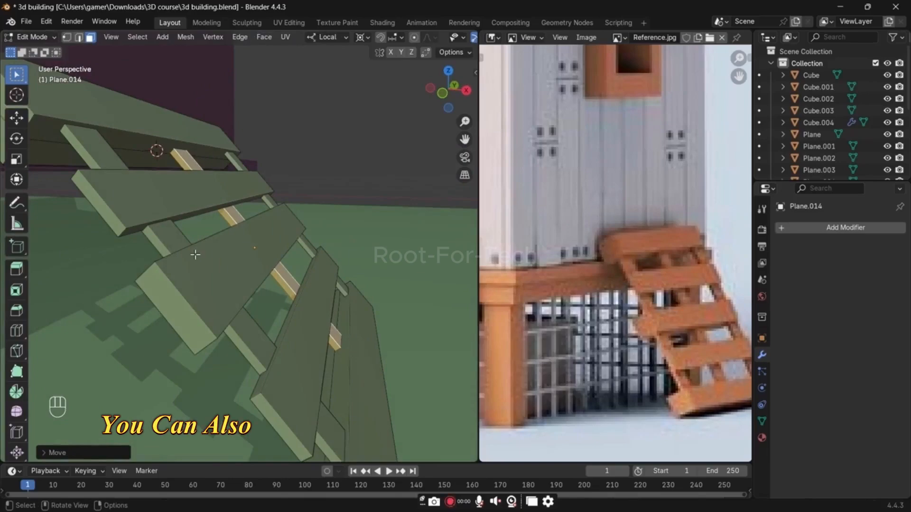
Step: Return to Object Mode and set the viewport's solid shading colour to Single
key("Tab")
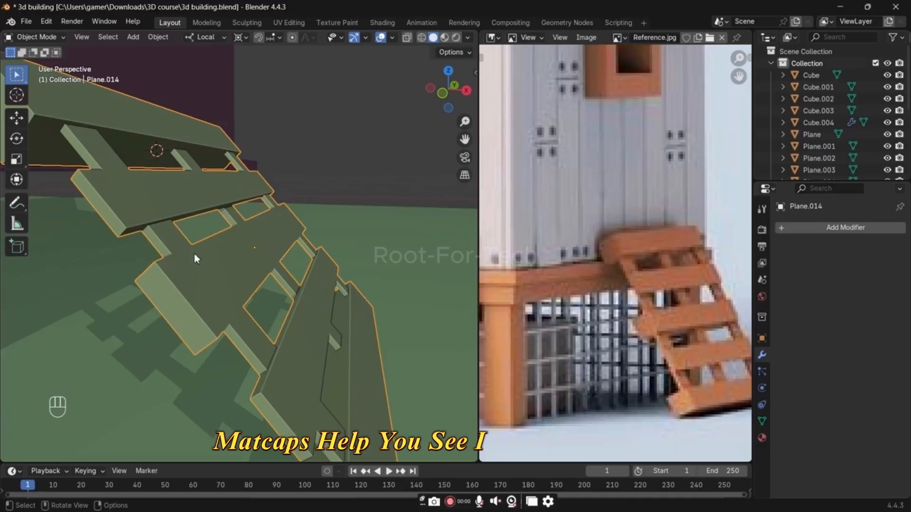
scroll(197, 259, "down", 5)
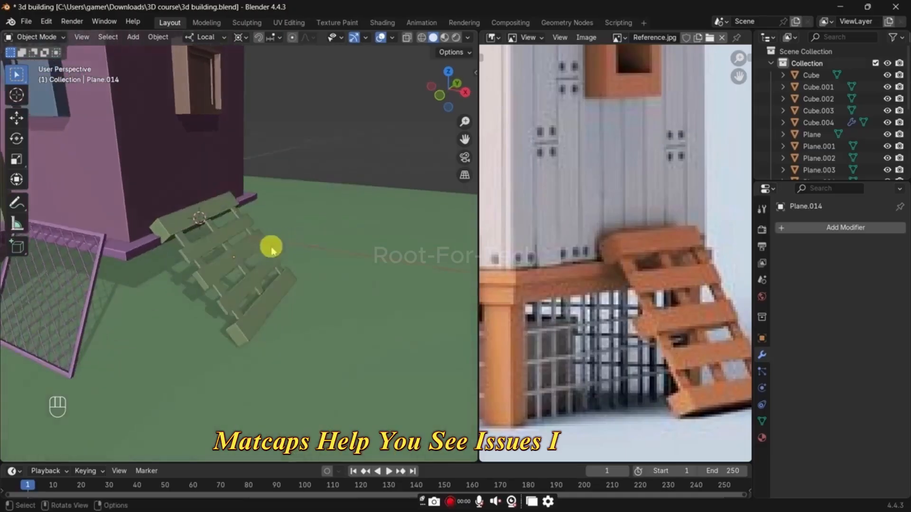
left_click(272, 247)
scroll(271, 248, "up", 3)
left_click(467, 37)
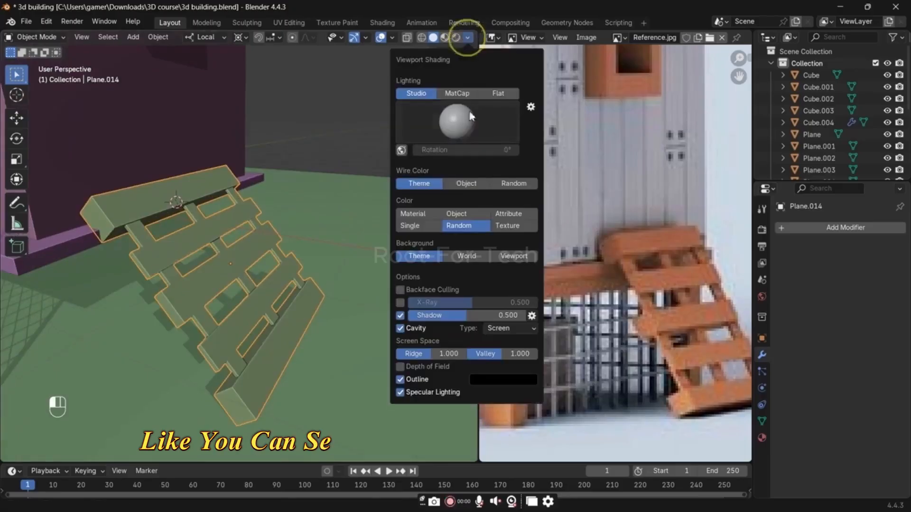
left_click(426, 221)
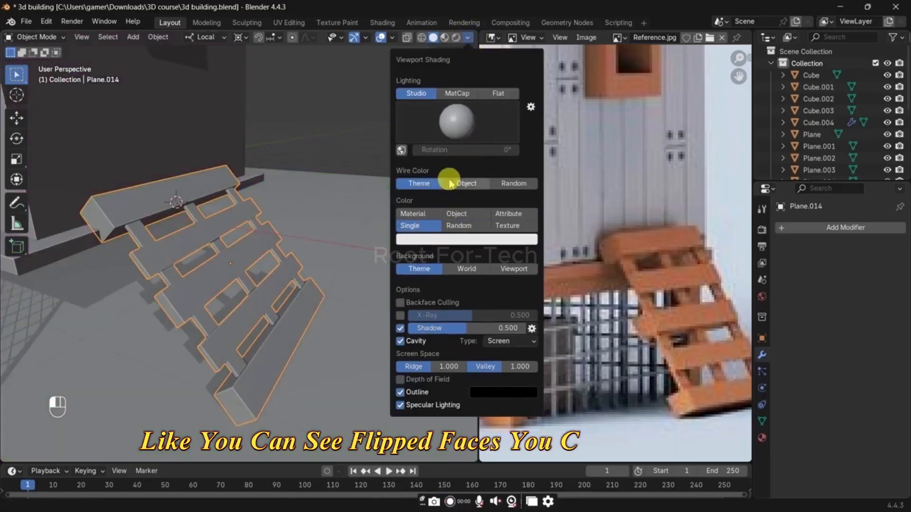
Step: Try several Studio lighting presets on the whole house and go back to the first preset
left_click(462, 109)
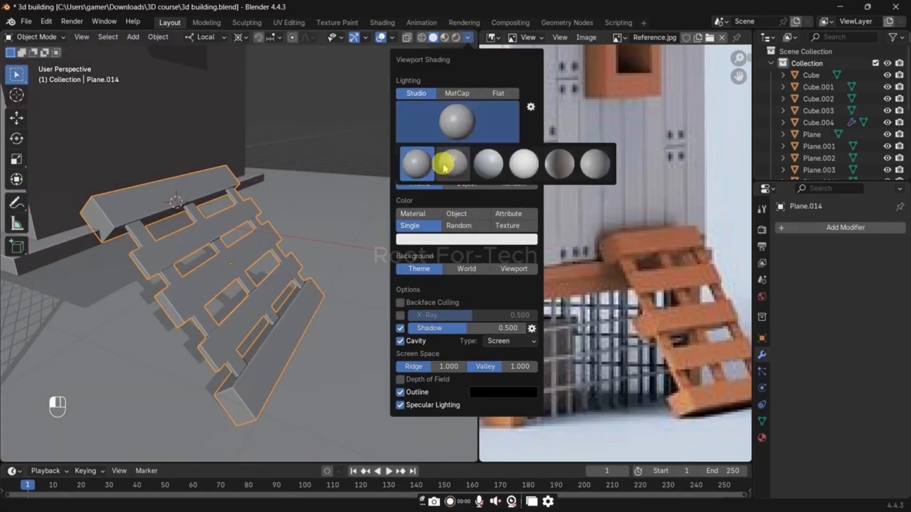
left_click(444, 165)
left_click(454, 128)
left_click(499, 160)
scroll(354, 199, "down", 7)
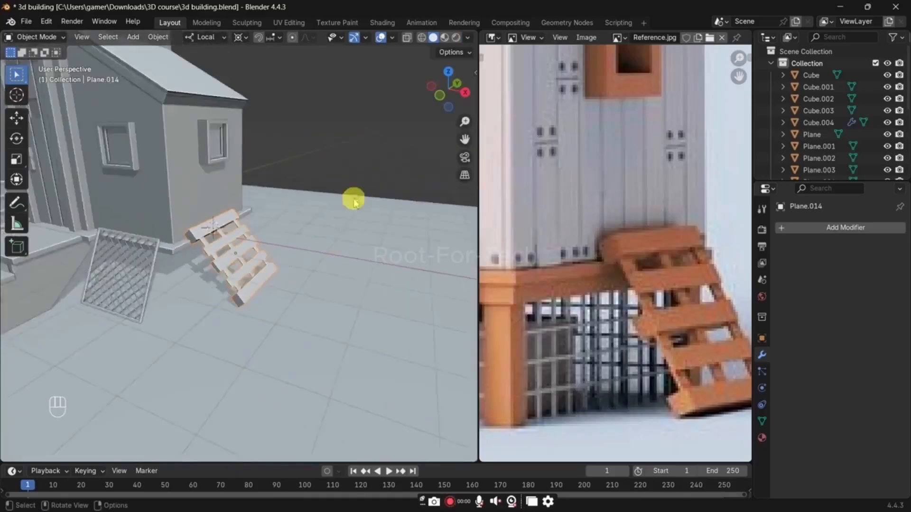
left_click(345, 174)
middle_click_drag(276, 195, 301, 205)
middle_click_drag(285, 203, 374, 289, "shift")
left_click(468, 38)
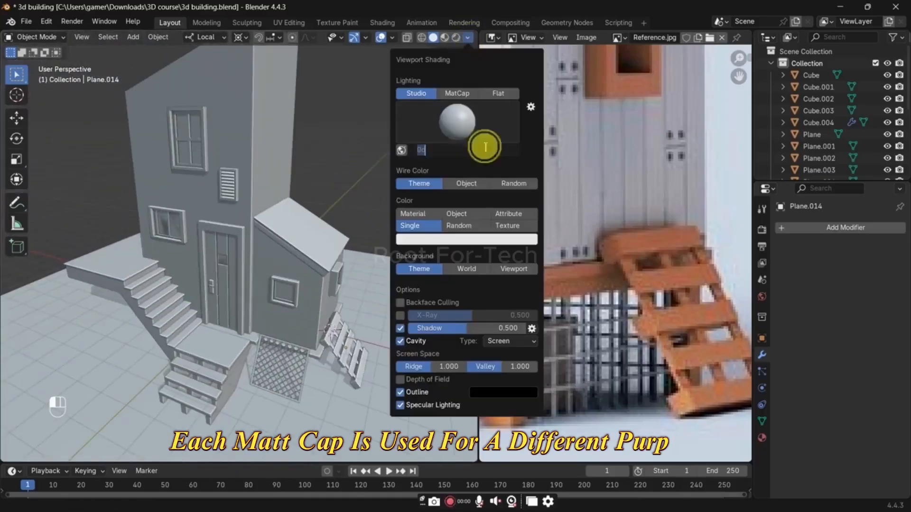
left_click(459, 125)
left_click(458, 159)
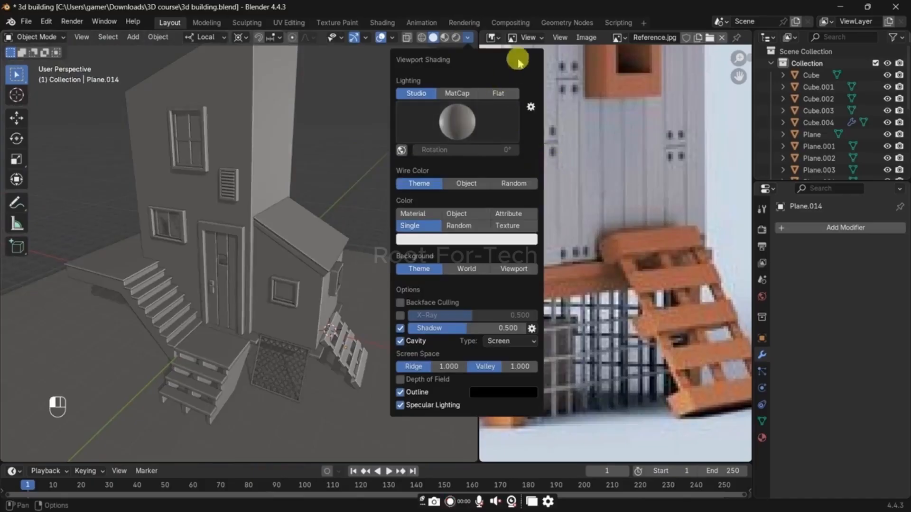
left_click(446, 117)
left_click(420, 162)
Step: Switch the viewport lighting to MatCap and choose the high-contrast white matcap, the fourth one, for spotting flipped faces
left_click(455, 93)
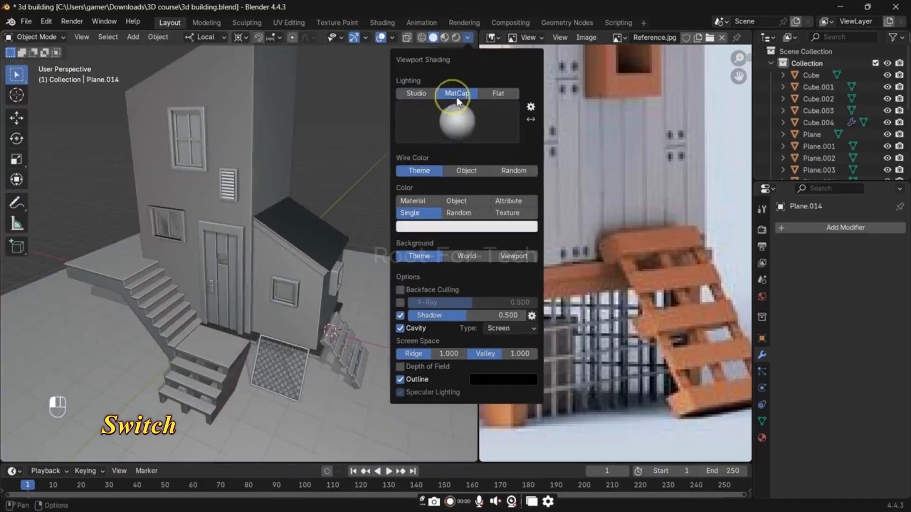
left_click(456, 121)
left_click(452, 164)
left_click(457, 122)
left_click(474, 163)
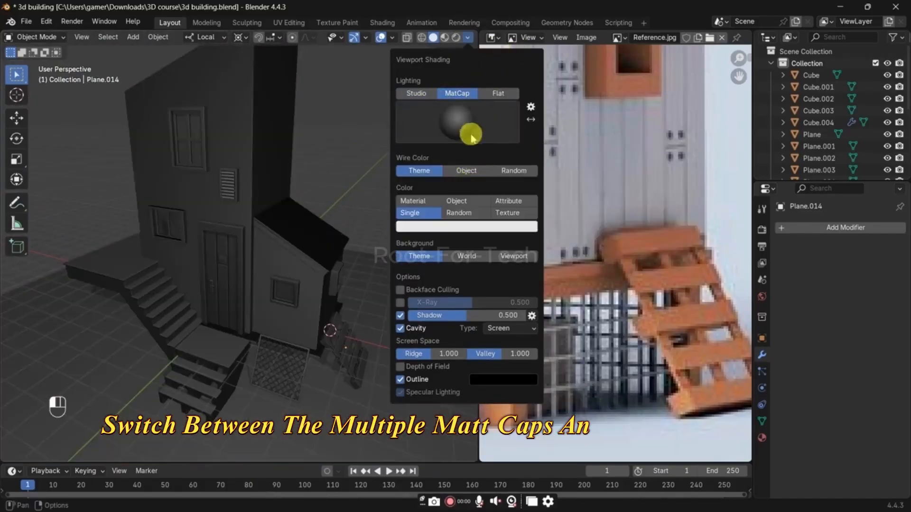
left_click(467, 117)
left_click(525, 164)
Step: Recalculate the normals of the whole door frame to the outside and return to Object Mode
mouse_move(353, 248)
middle_mouse_down()
mouse_move(319, 230)
mouse_move(270, 237)
middle_mouse_up()
left_click(231, 281)
key("Tab")
key("a")
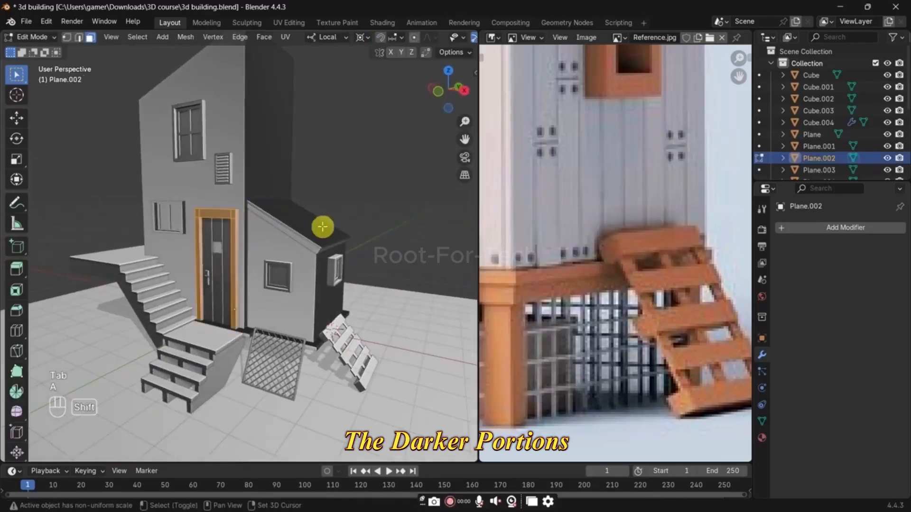
key("shift+n")
scroll(234, 278, "up", 2)
scroll(234, 278, "up", 1)
key("Tab")
Step: Recalculate the normals of the entire door panel mesh and expand the operation's settings
left_click(219, 281)
key("Tab")
key("a")
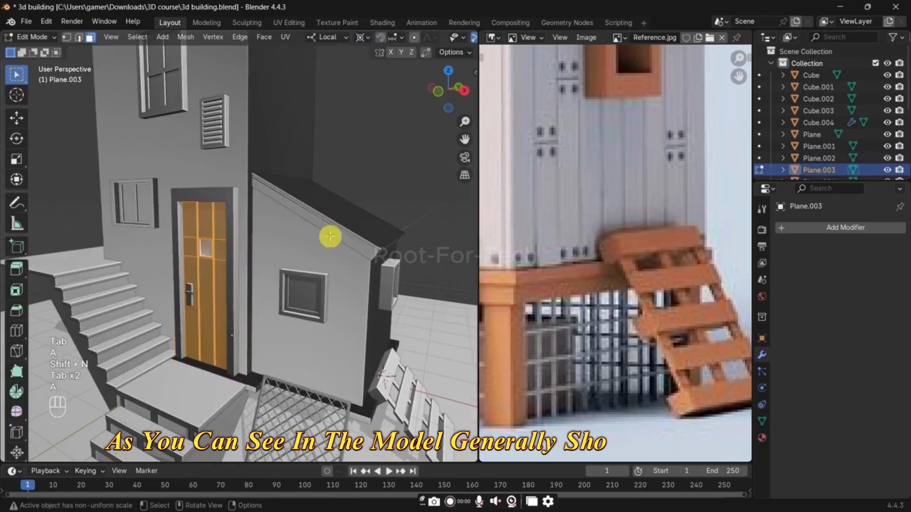
key("shift+n")
left_click(85, 453)
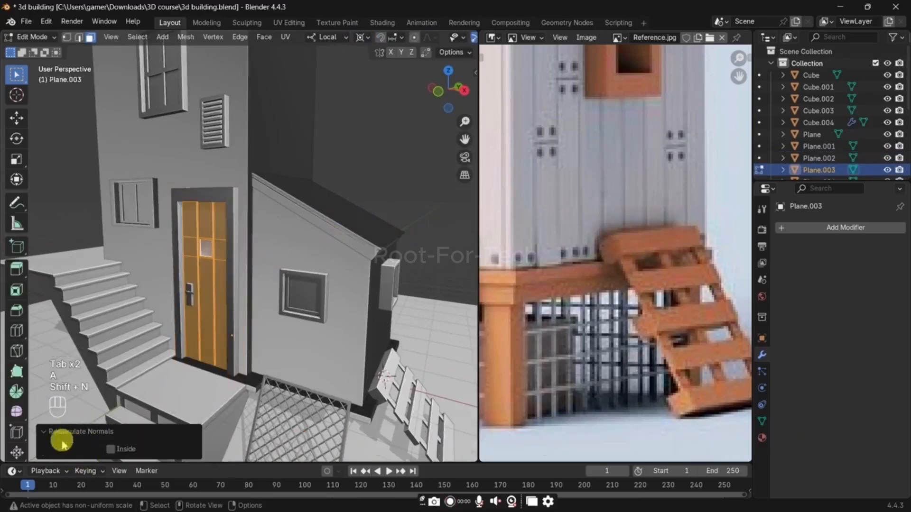
Step: Recalculate the door frame's normals with the Inside option and return to Object Mode
key("Tab")
left_click(199, 197)
key("Tab")
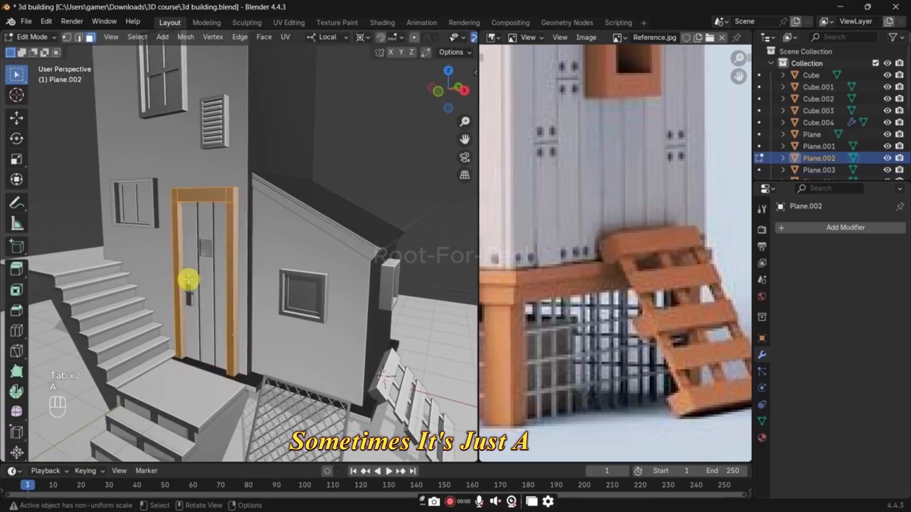
key("a")
key("shift+n")
key("Tab")
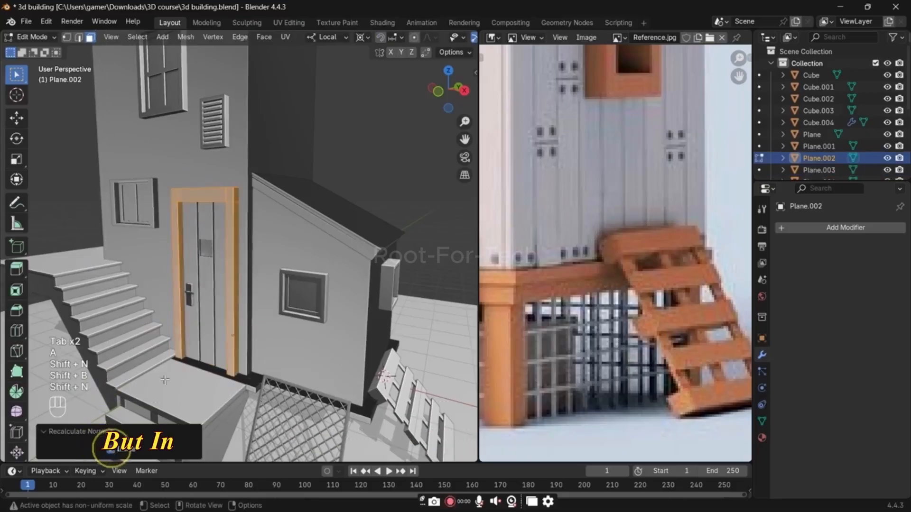
Step: Shift the shed's front window about -0.018 m along its local Y axis and check its pane face against the reference image
left_click(312, 305)
scroll(384, 286, "up", 6)
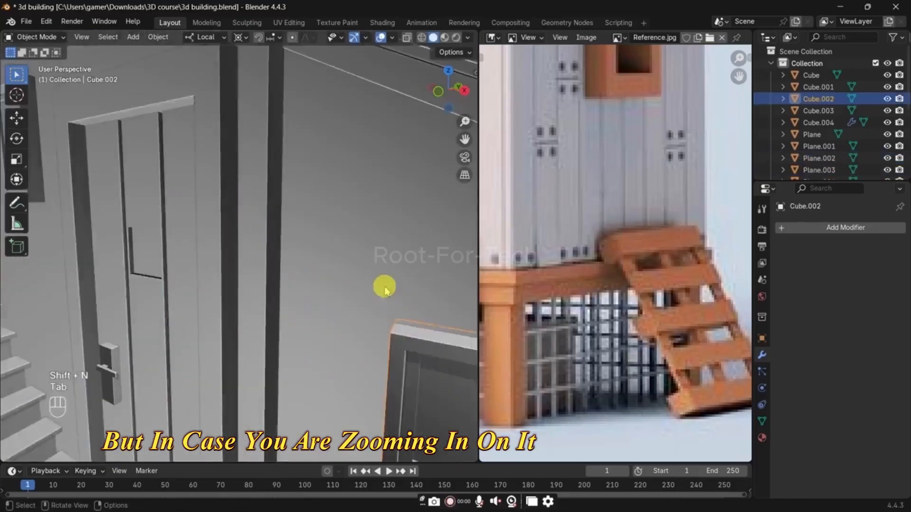
middle_click_drag(381, 286, 301, 207, "shift")
key("Tab")
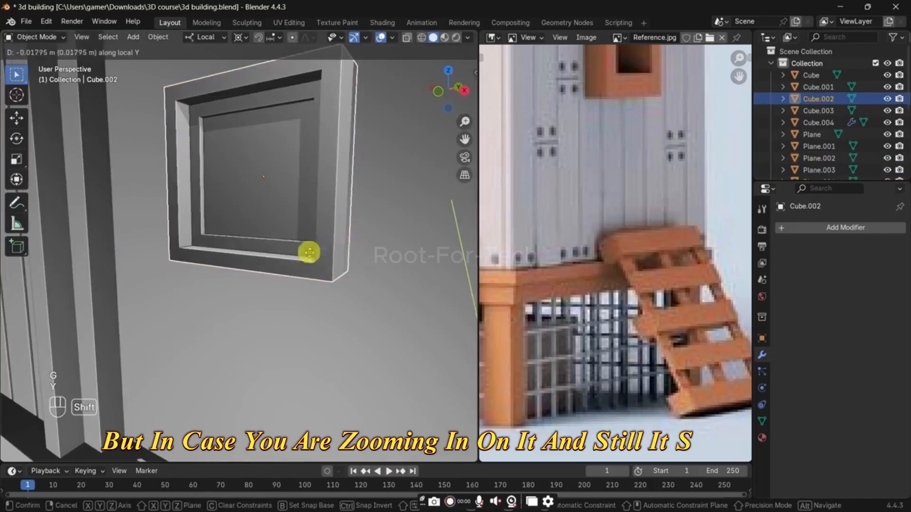
left_click(271, 218)
scroll(553, 208, "down", 2)
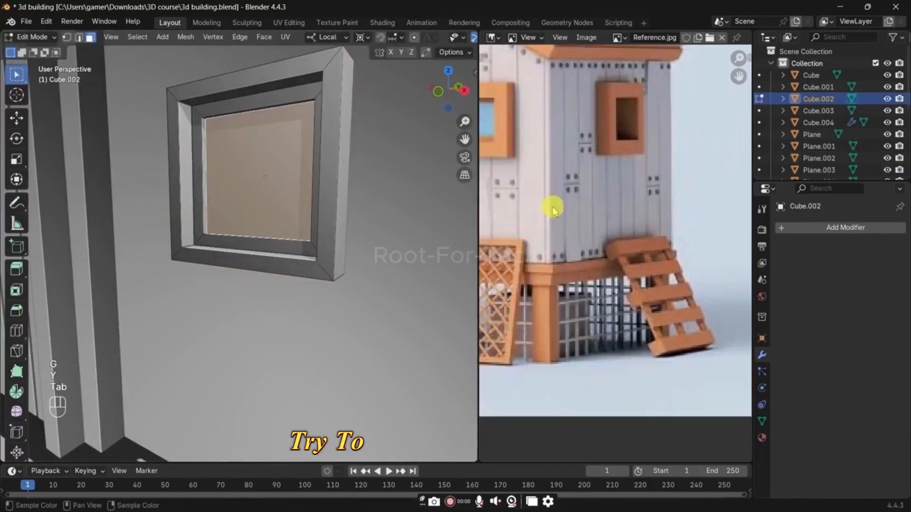
middle_click_drag(573, 224, 636, 263)
key("Tab")
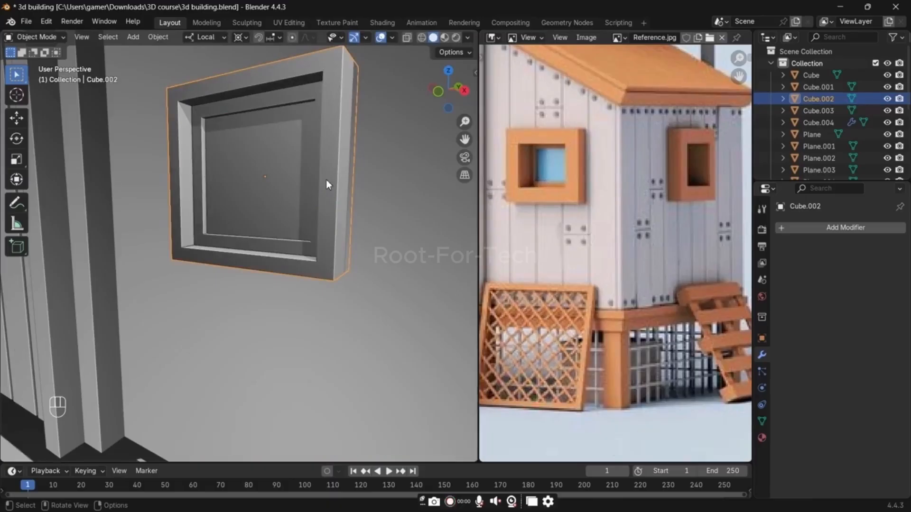
Step: Recalculate the normals of the shed's sloped roof face and return to Object Mode
scroll(326, 179, "down", 10)
left_click(328, 176)
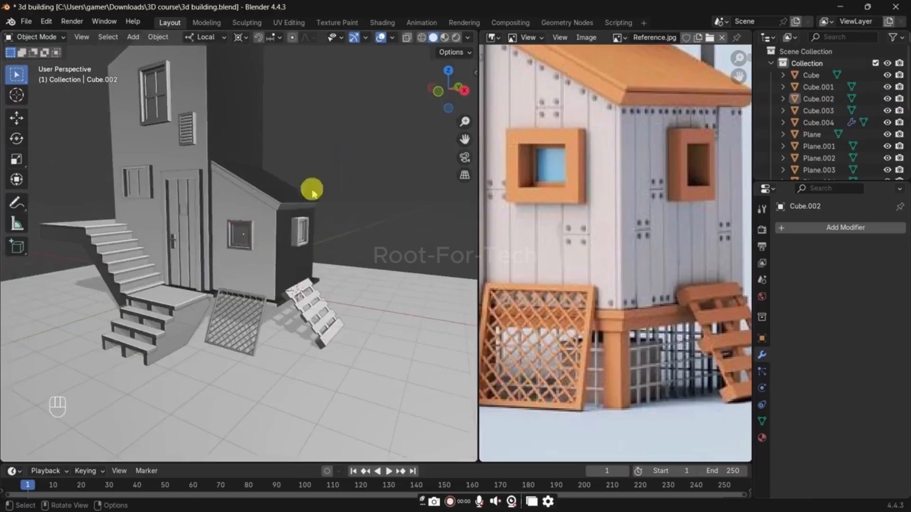
middle_click_drag(311, 189, 230, 260)
left_click(229, 257)
scroll(229, 219, "up", 4)
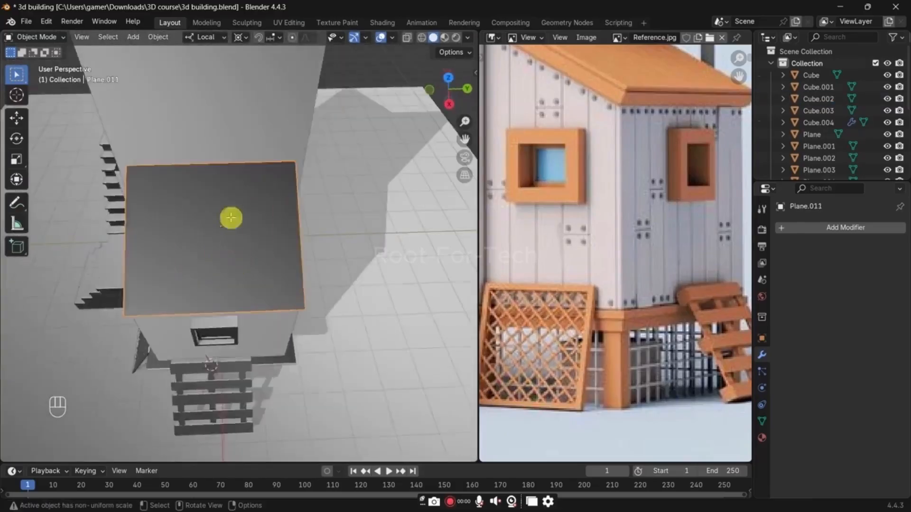
key("Tab")
key("3")
left_click(201, 273)
key("shift+g")
key("shift+n")
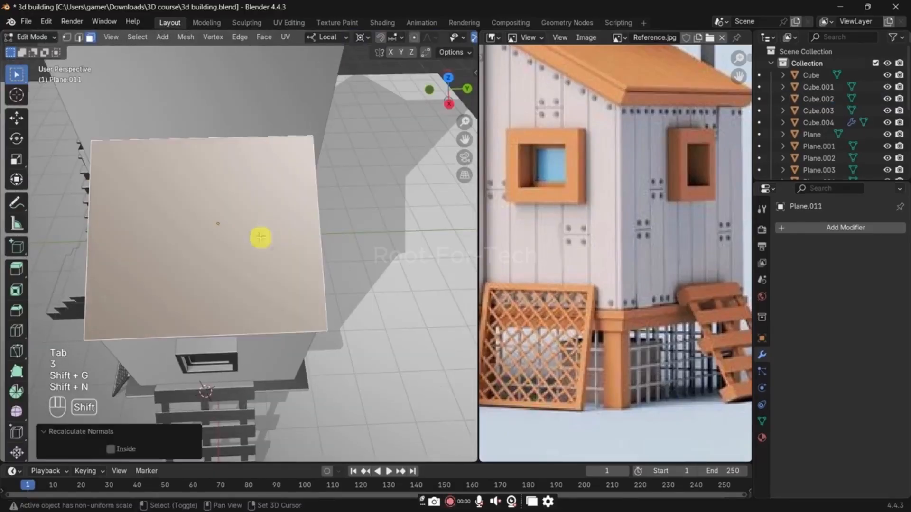
key("Tab")
scroll(290, 212, "down", 4)
middle_click_drag(291, 211, 296, 283)
middle_click_drag(292, 280, 309, 266)
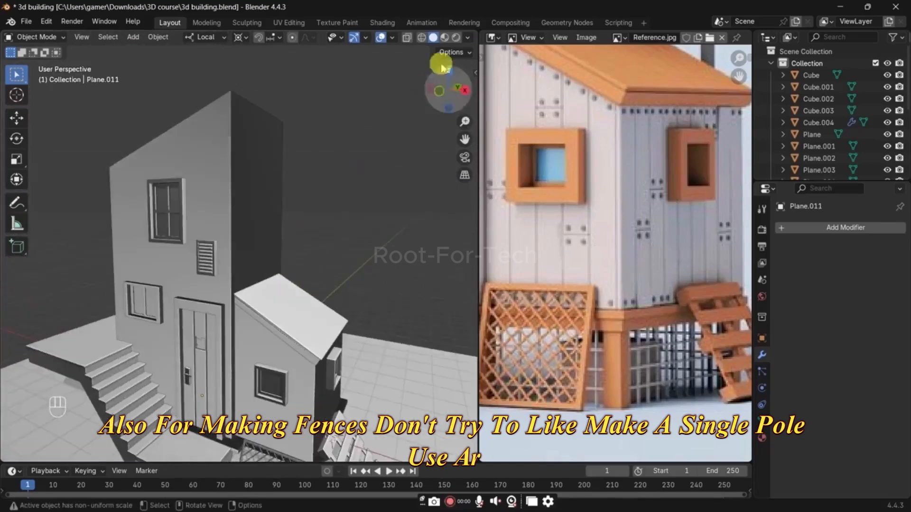
Step: Try several other matcaps on the house to compare how each one shades the model
left_click(468, 37)
left_click(448, 126)
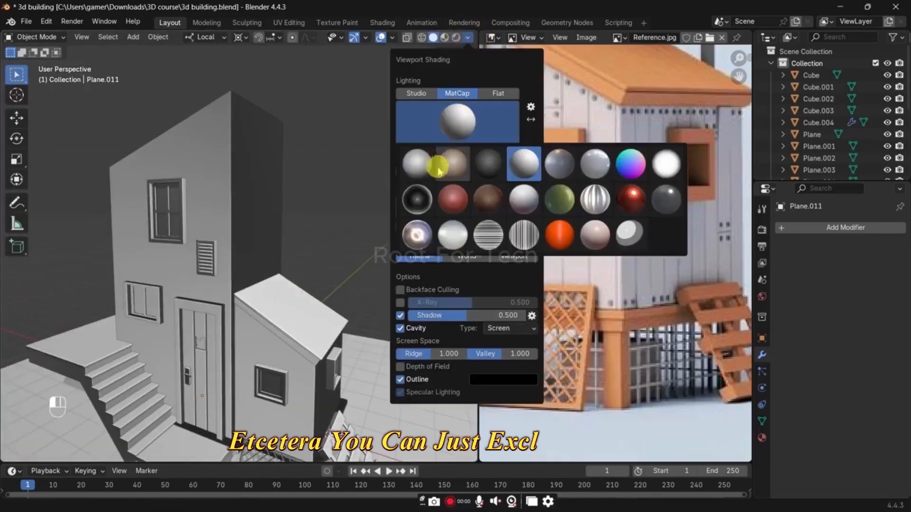
left_click(451, 232)
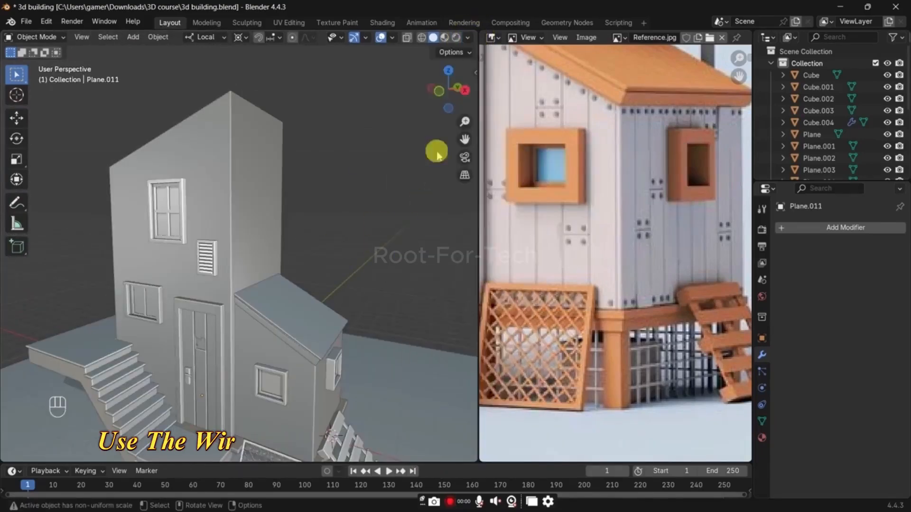
left_click(467, 37)
left_click(458, 124)
left_click(427, 200)
left_click(454, 122)
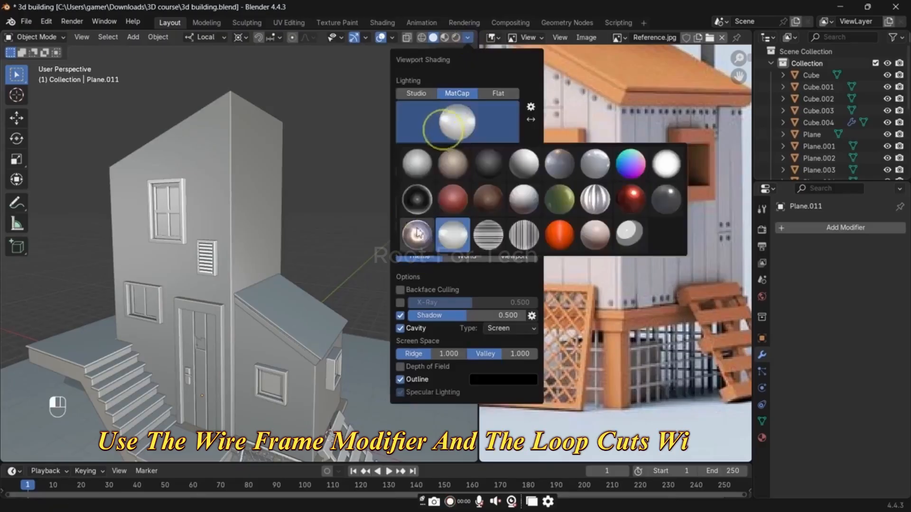
left_click(412, 235)
left_click(434, 142)
left_click(465, 200)
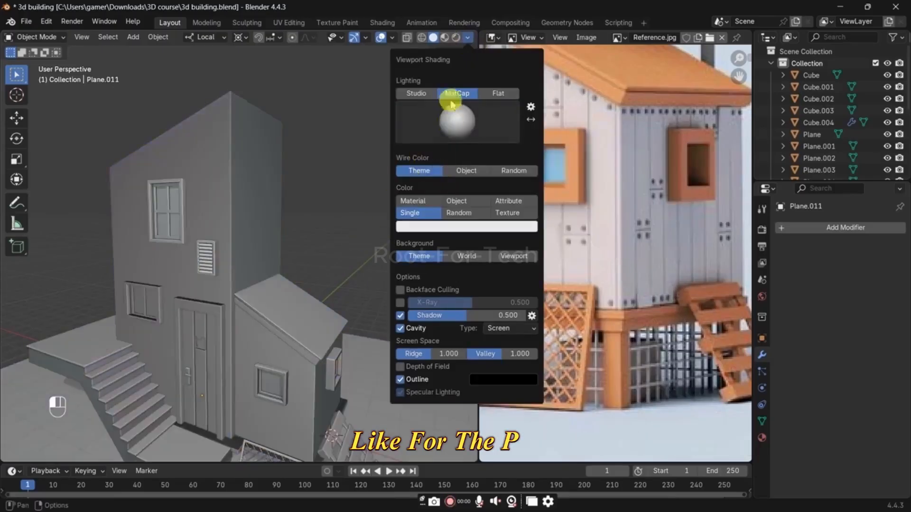
Step: Switch the viewport lighting back to Studio with the second preset and view the pallet closely under it
left_click(416, 93)
left_click(452, 135)
left_click(453, 154)
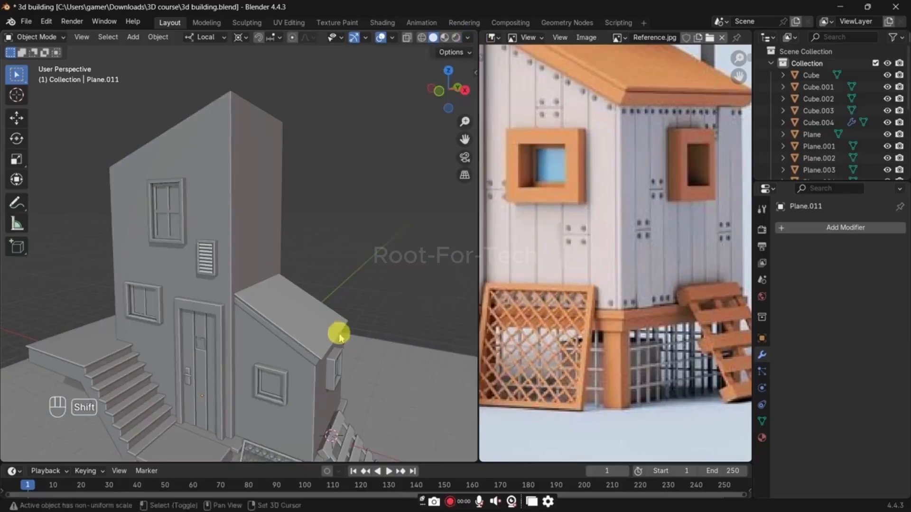
middle_click_drag(337, 331, 342, 291)
middle_click_drag(306, 342, 268, 233)
scroll(270, 235, "up", 2)
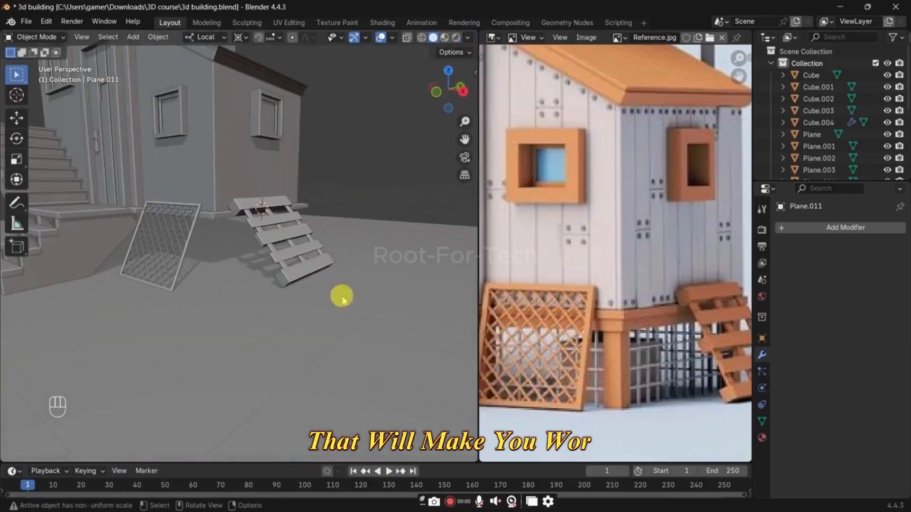
middle_click_drag(323, 308, 294, 304)
scroll(294, 304, "up", 3)
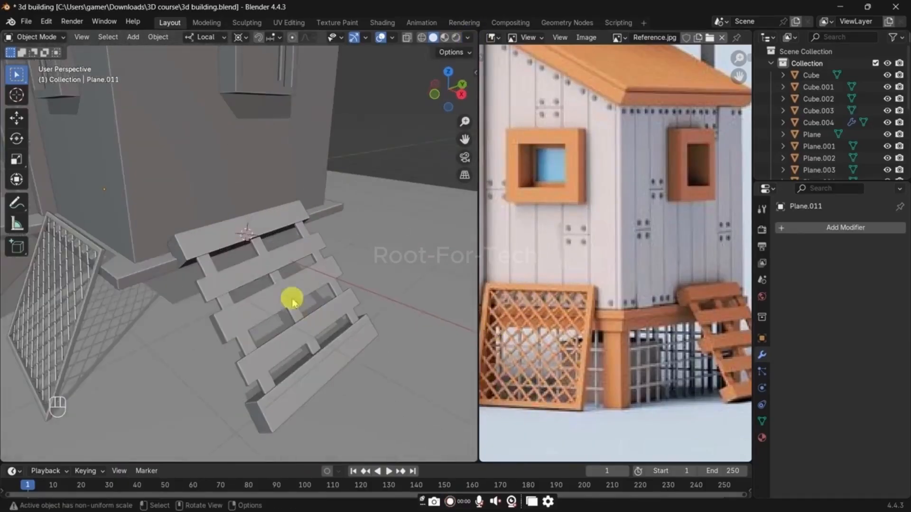
Step: Duplicate the lower outer edges of the shed's base ledge in place, separate them into their own object, and return to Object Mode
left_click(157, 277)
middle_click_drag(161, 289, 185, 277, "shift")
scroll(181, 276, "up", 2)
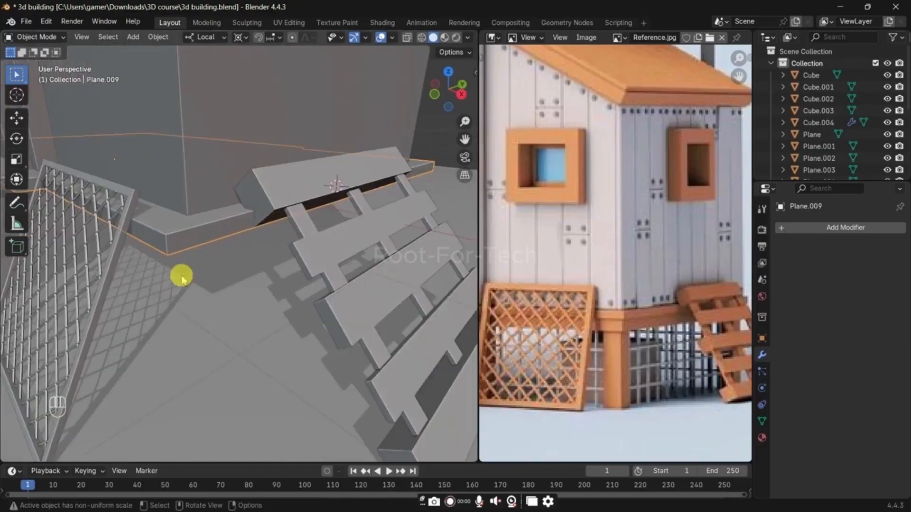
key("Tab")
key("2")
middle_click_drag(184, 247, 230, 211)
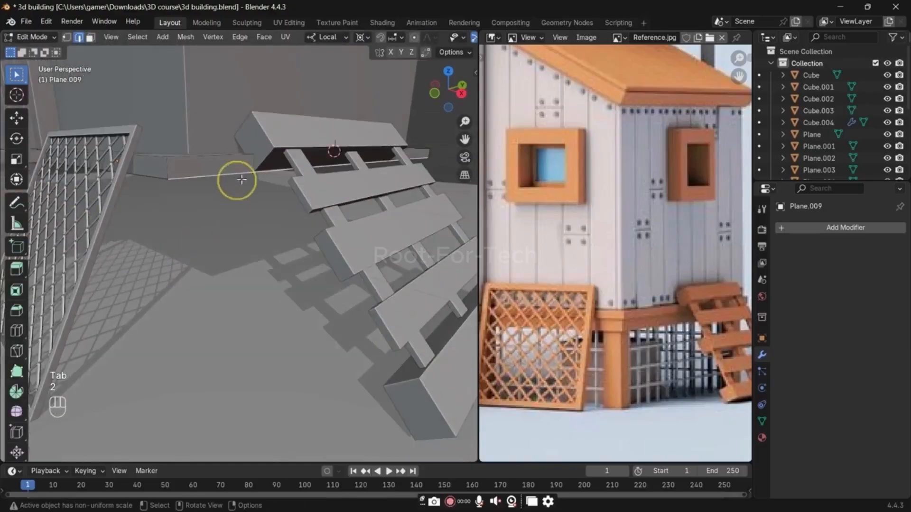
left_click(280, 176)
scroll(266, 199, "down", 4)
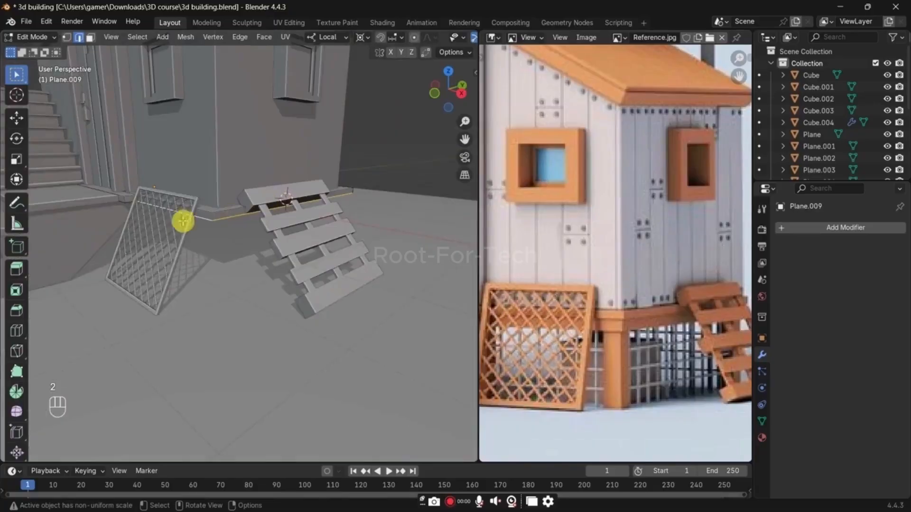
scroll(624, 315, "down", 3)
mouse_move(622, 332)
middle_mouse_down()
mouse_move(664, 336)
mouse_move(635, 334)
middle_mouse_up()
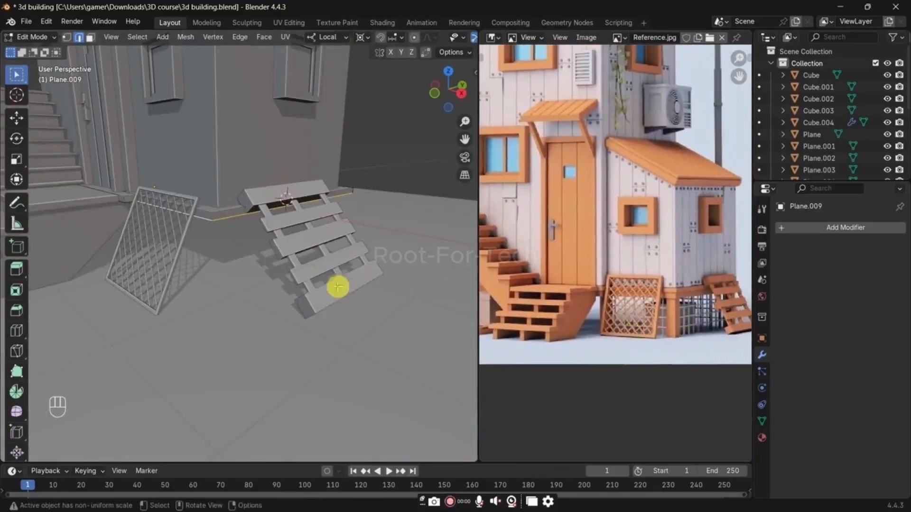
key("shift+d")
right_click(341, 266)
key("p")
left_click(343, 265)
key("Tab")
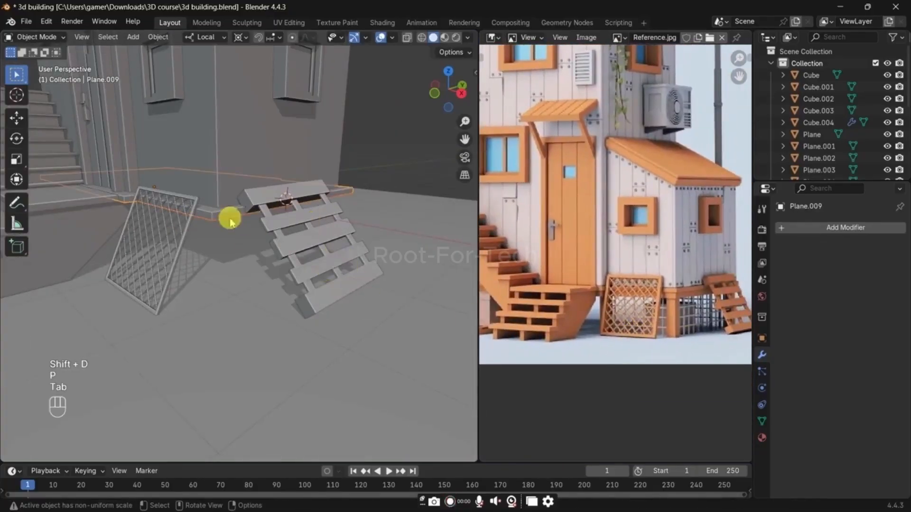
Step: Extrude the separated ledge edges about 1.3 m downward along local Z to form the fence walls, and return to Object Mode
key("Tab")
key("a")
key("e")
key("z")
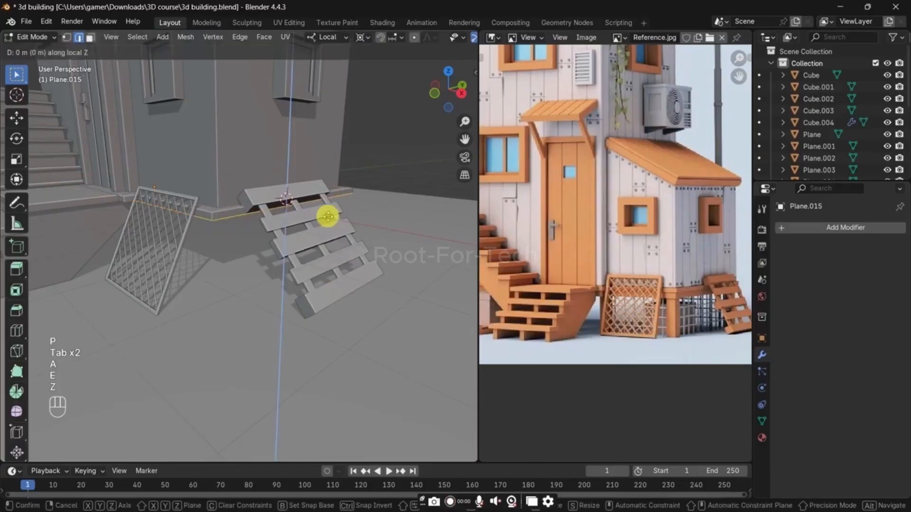
left_click(332, 289)
key("Tab")
Step: Add a Wireframe modifier to the fence walls beneath the shed's ledge
left_click(847, 228)
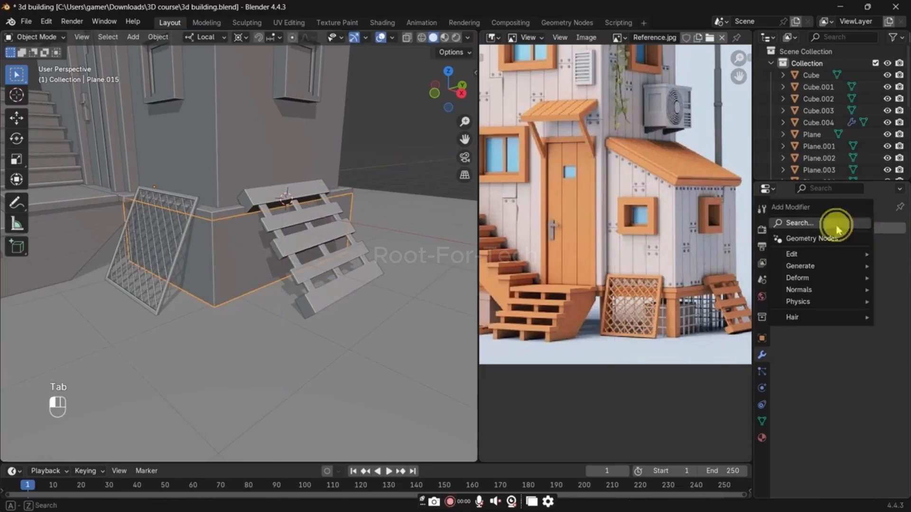
type("w")
left_click(736, 244)
left_click(440, 153)
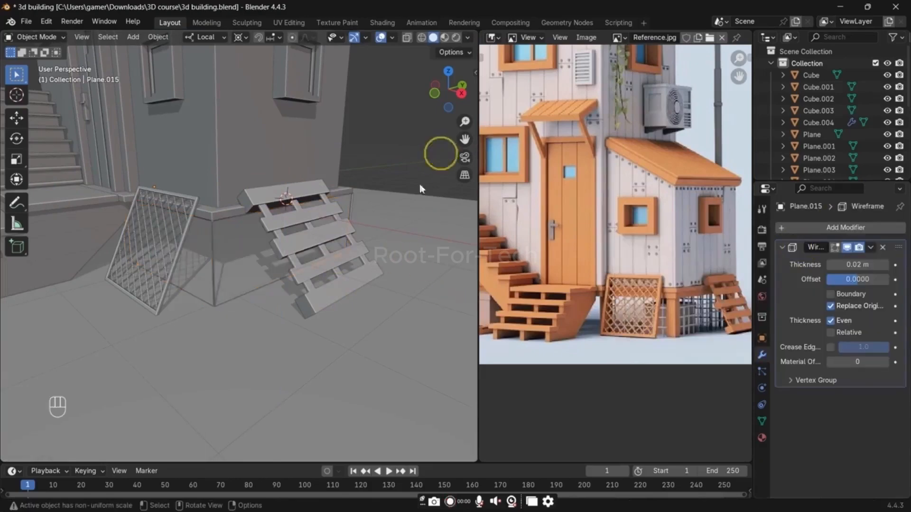
Step: Add 11 evenly spaced vertical loop cuts to the fence wall behind the leaning pallet
key("Tab")
key("ctrl+r")
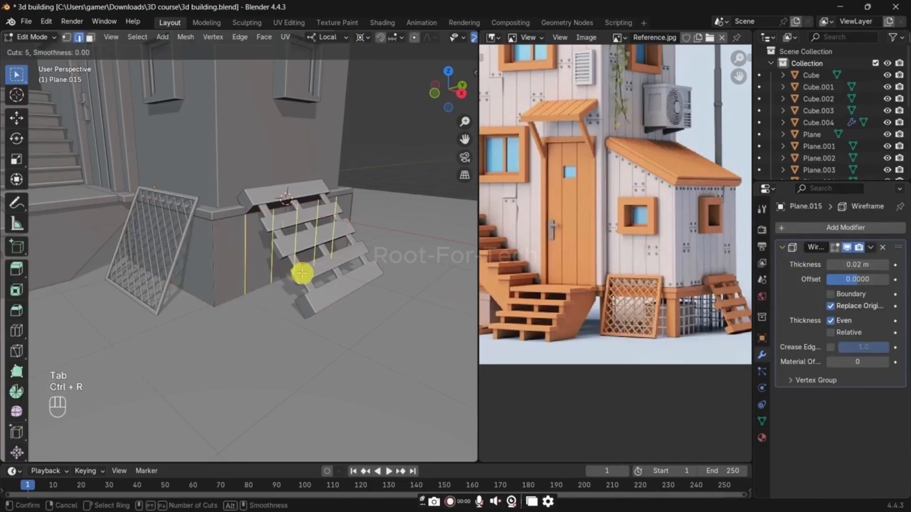
scroll(302, 272, "up", 6)
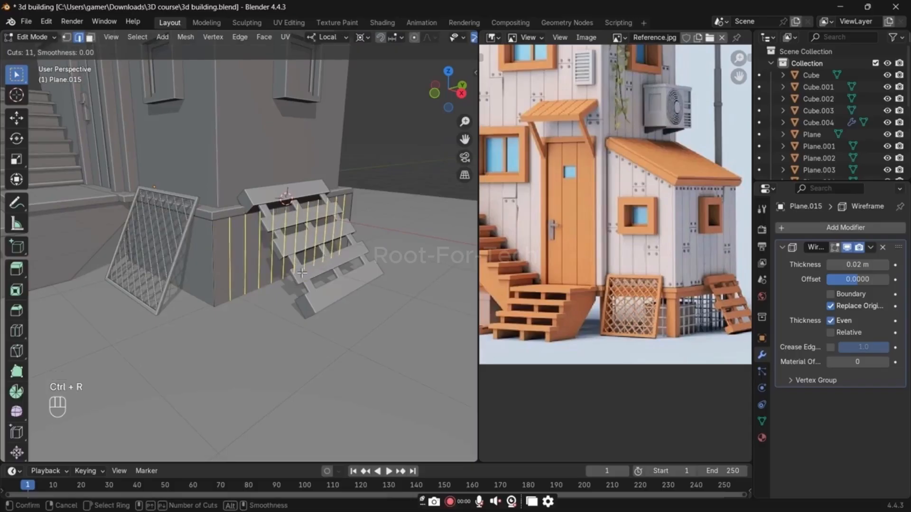
left_click(212, 275)
right_click(211, 276)
Step: Add 4 evenly spaced horizontal loop cuts around both fence walls
key("ctrl+r")
scroll(209, 277, "up", 6)
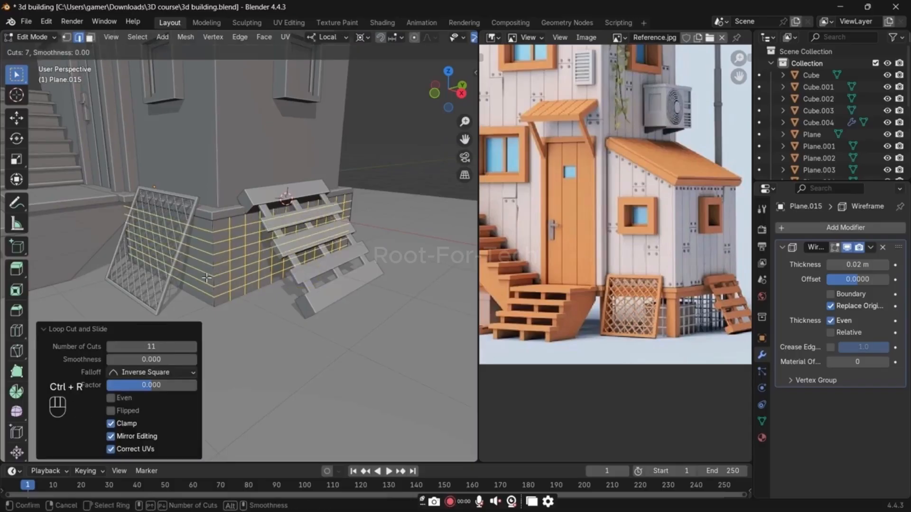
scroll(206, 278, "down", 3)
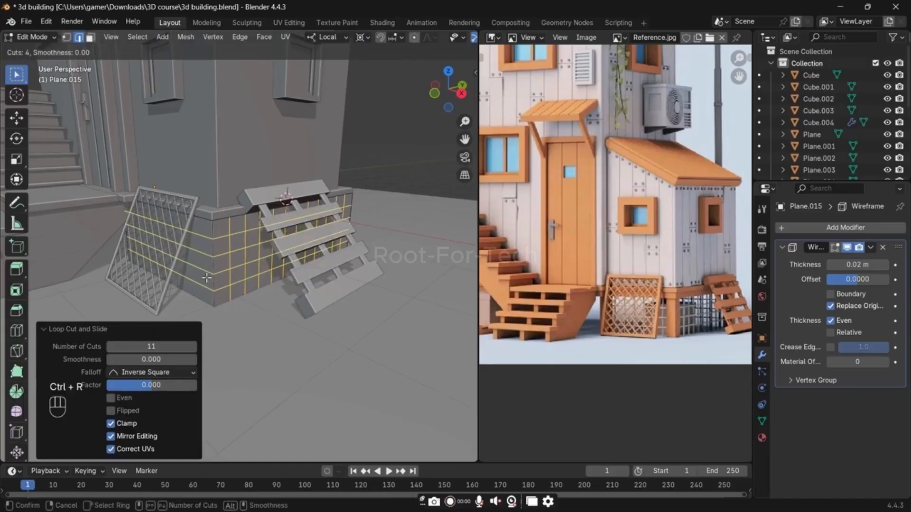
left_click(206, 278)
right_click(204, 278)
Step: Add 10 vertical loop cuts to the fence wall behind the lattice panel, and return to Object Mode with the fence deselected
key("ctrl+r")
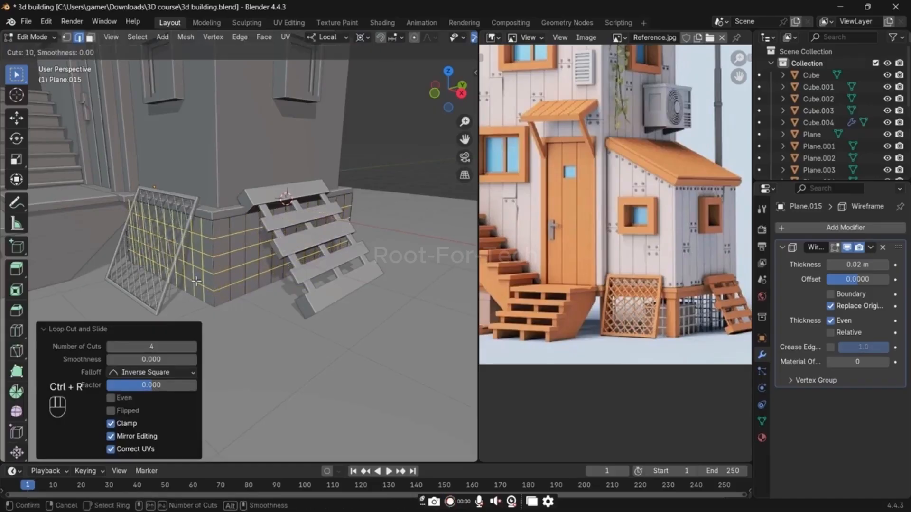
key("Tab")
left_click(293, 222)
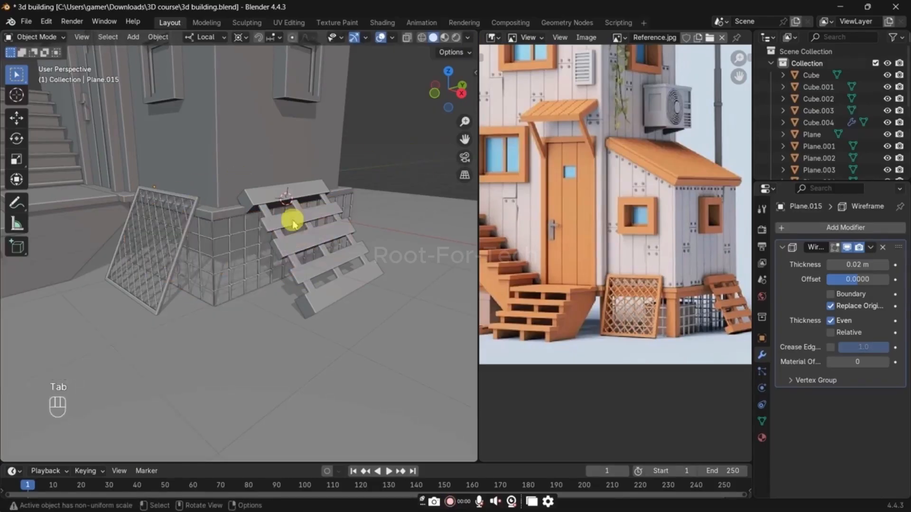
Step: Add a Solidify modifier to the wire fence and adjust its thickness
scroll(274, 231, "up", 6)
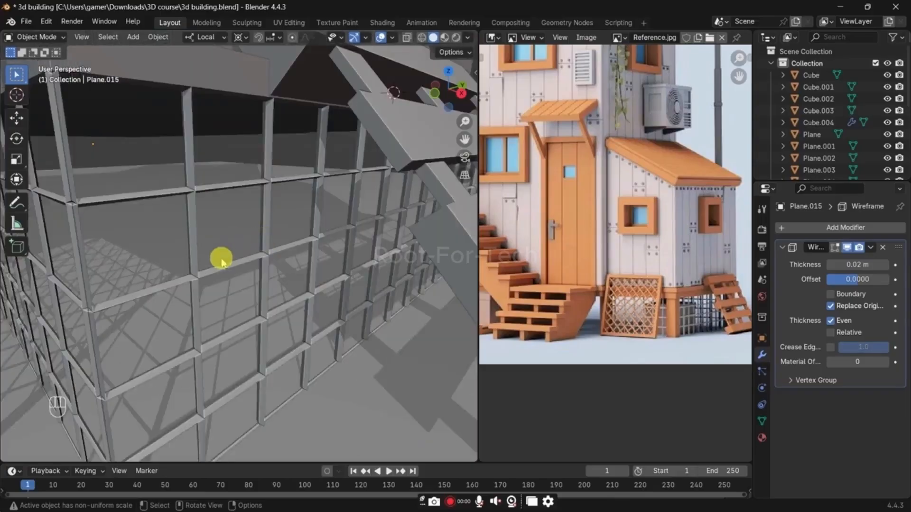
left_click(220, 258)
left_click(807, 251)
left_click(813, 229)
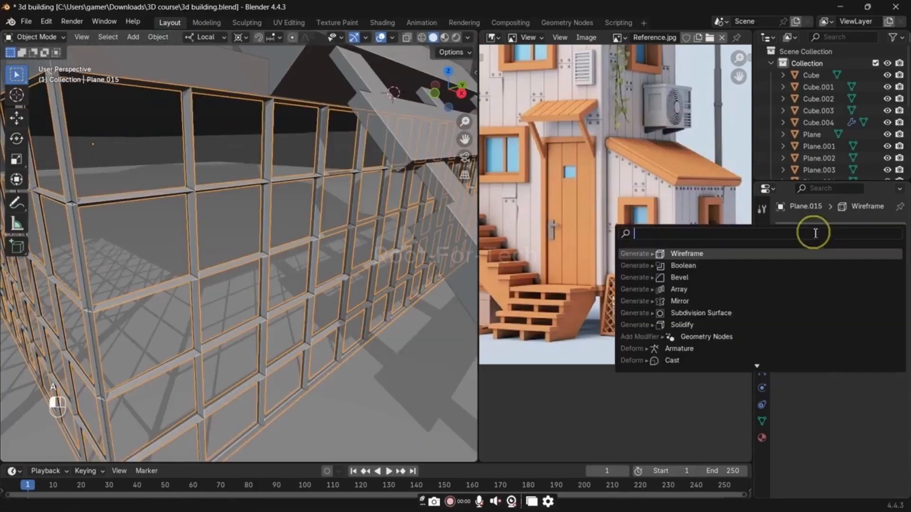
type("s")
left_click(792, 266)
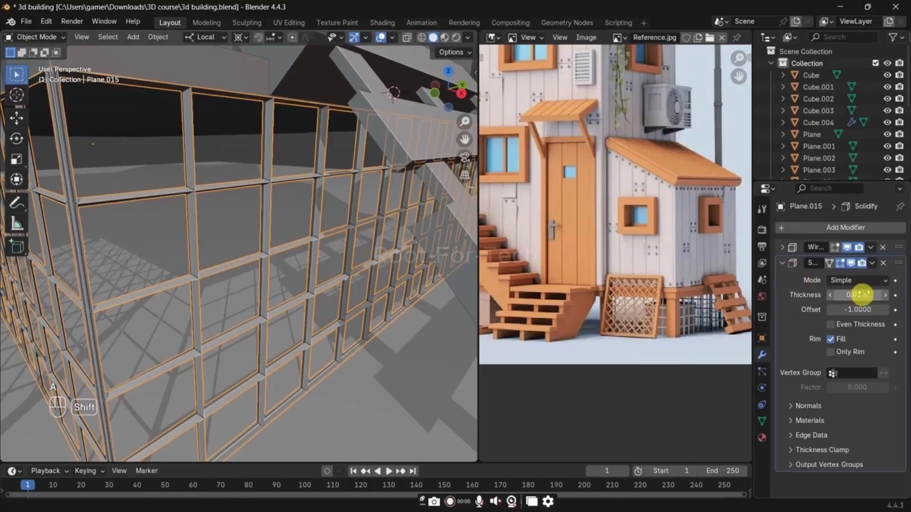
mouse_move(858, 294)
left_mouse_down("shift")
mouse_move(873, 295)
mouse_move(861, 292)
left_mouse_up("shift")
Step: Try the Solidify modifier ahead of Wireframe, compare the fence with overlays hidden, and restore the original modifier order and overlays
left_click_drag(894, 247, 898, 301)
left_click(782, 249)
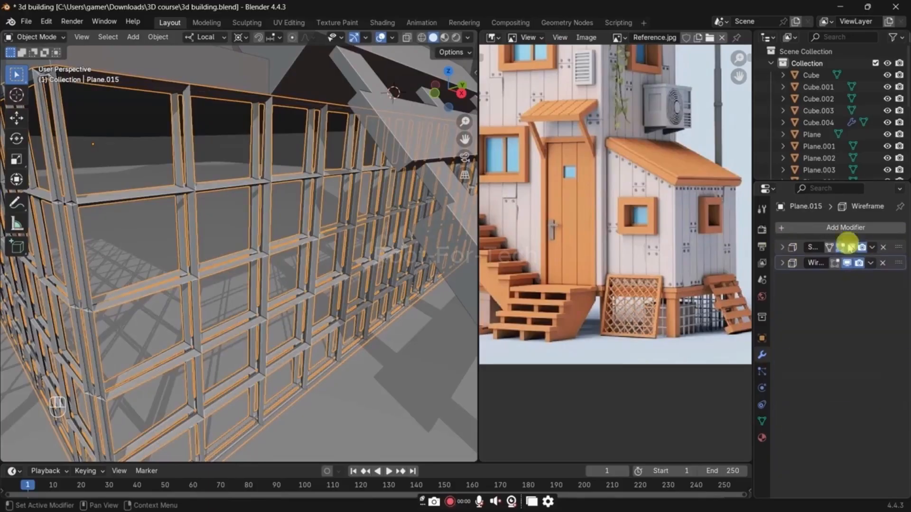
key("shift+alt+z")
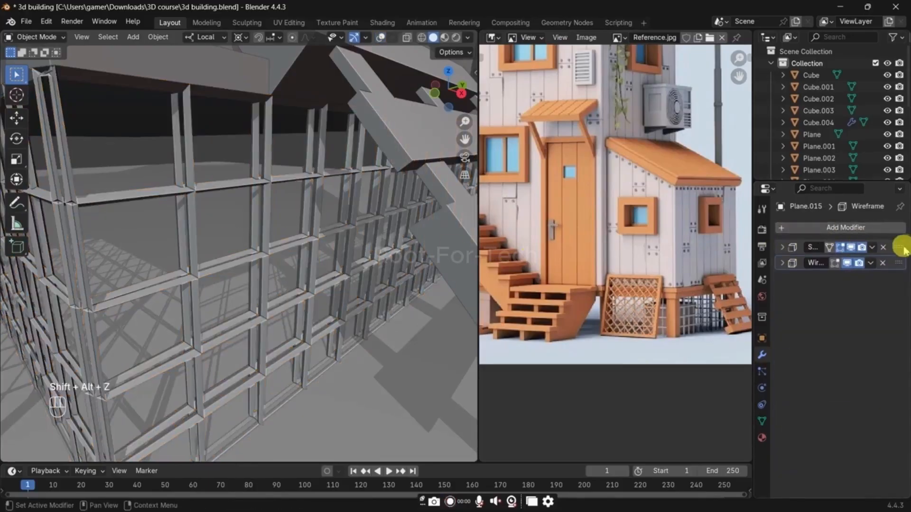
left_click_drag(901, 247, 886, 265)
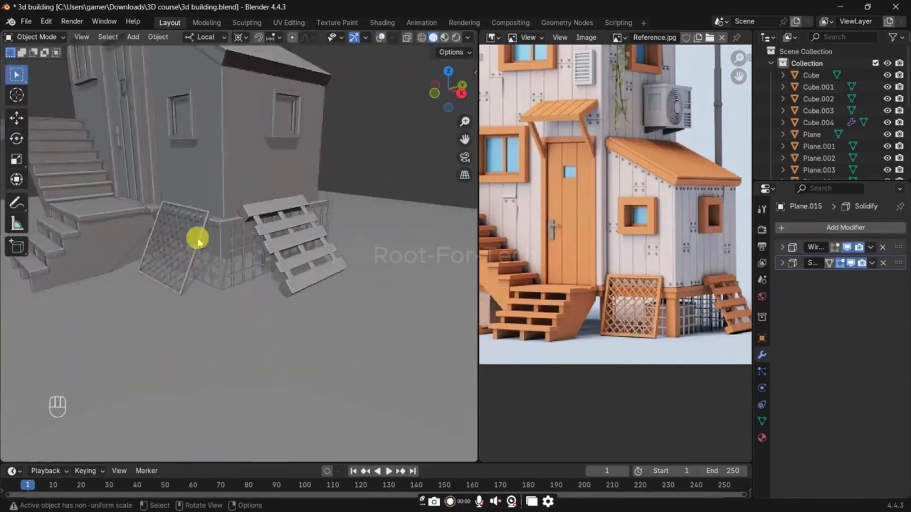
key("shift+alt+z")
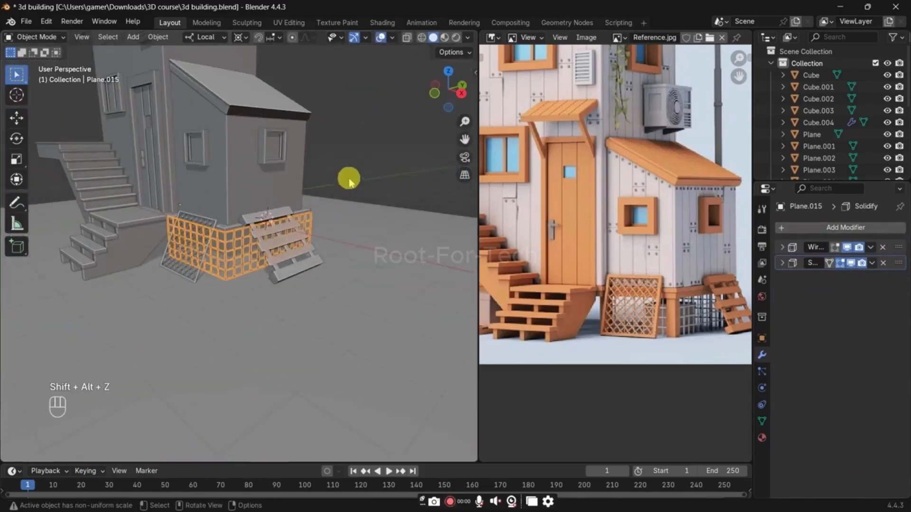
Step: Deselect the fence and save the file
left_click(349, 183)
key("ctrl+s")
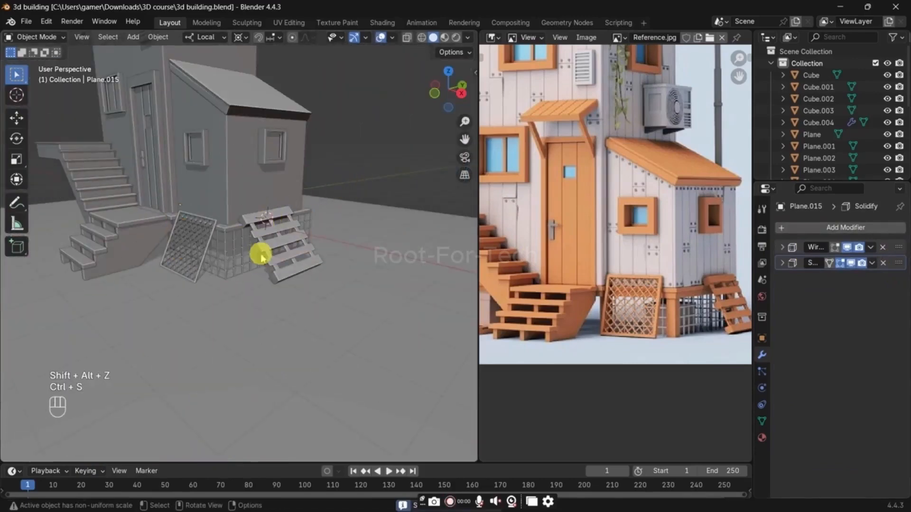
scroll(260, 260, "up", 5)
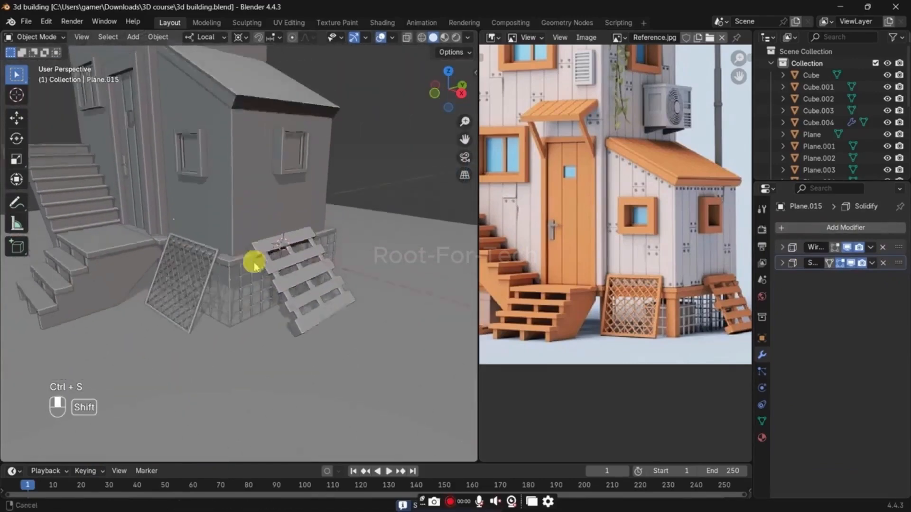
Step: Place the 3D cursor on the tower's side wall above the shed roof and add a 2 m cube there for the air conditioner
middle_click_drag(190, 239, 251, 268)
middle_click_drag(267, 213, 278, 218, "shift")
scroll(688, 126, "up", 4)
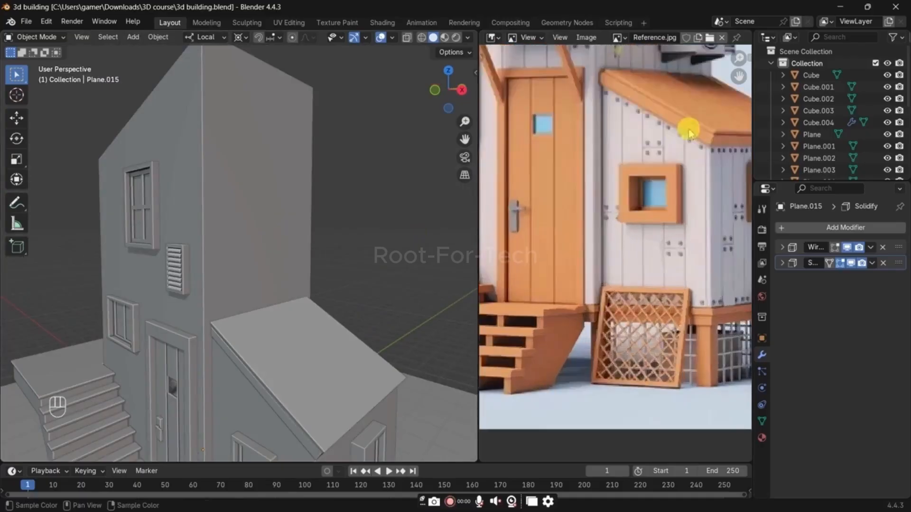
scroll(631, 265, "up", 3)
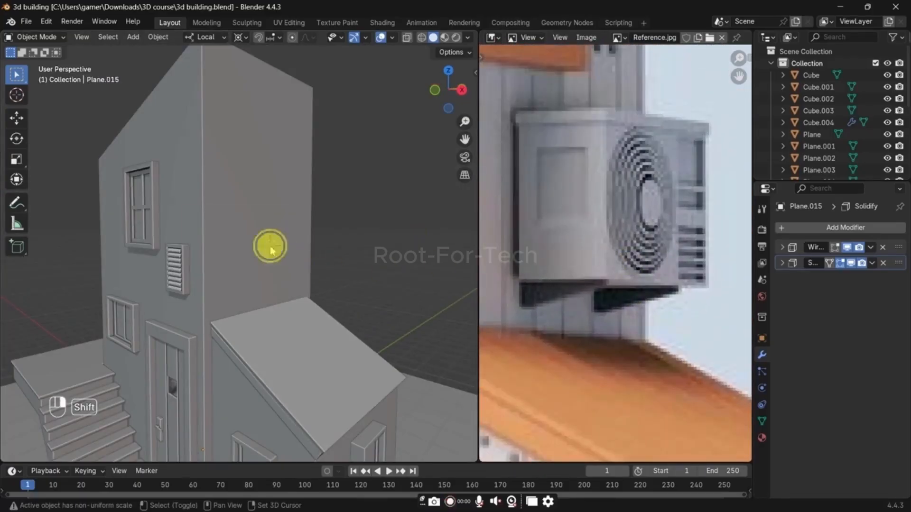
key("shift+a")
left_click(326, 257)
middle_click_drag(407, 259, 356, 271)
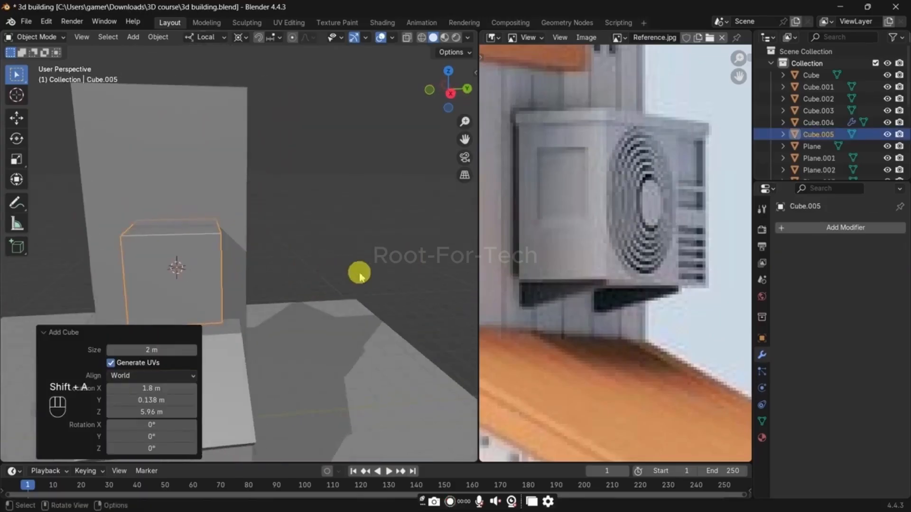
Step: Stretch the cube along local Y by about 1.26, and scale the whole cube to about 0.507
key("s")
key("x")
key("y")
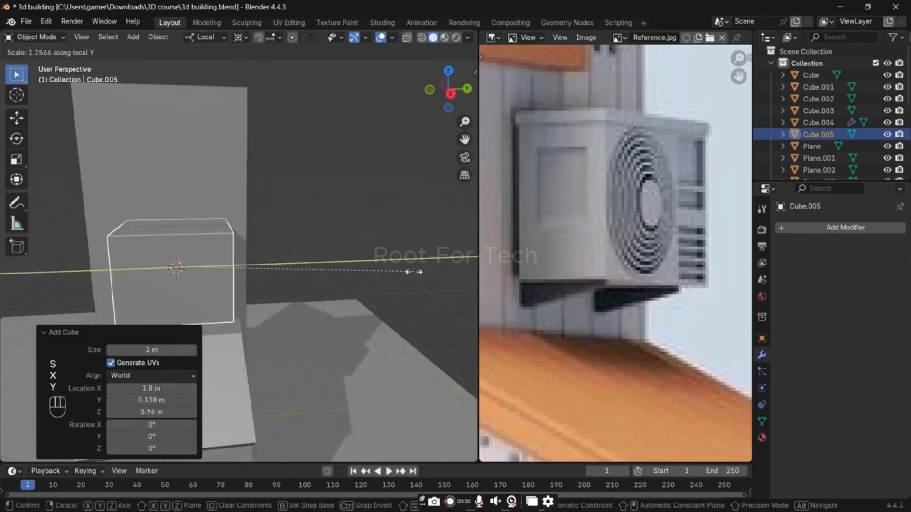
left_click(414, 272)
key("s")
left_click(296, 276)
middle_click_drag(296, 276, 362, 256)
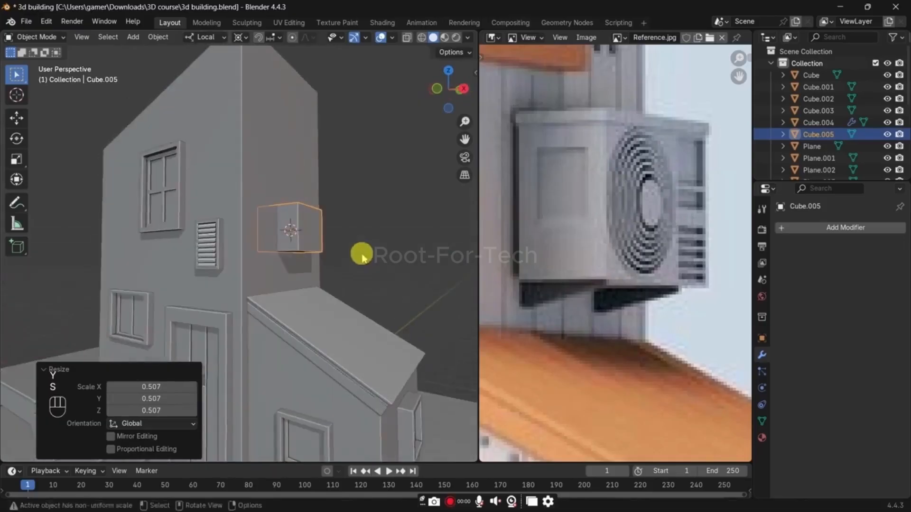
Step: Raise the air conditioner box about 0.156 m along local Z and scale it to about 0.67 along local X
key("g")
key("z")
left_click(378, 248)
key("s")
key("x")
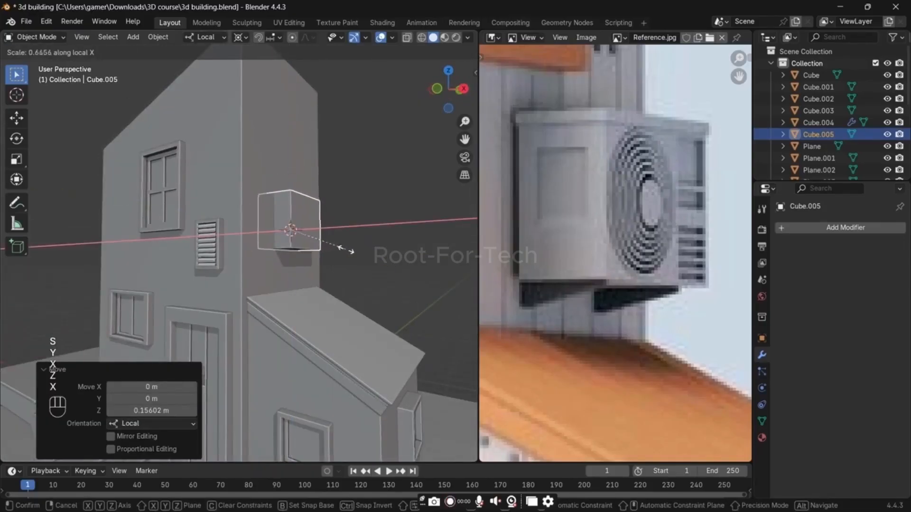
left_click(345, 249)
Step: Move the air conditioner box about 0.42 m outward along local X and reduce its depth along the same axis
key("g")
key("x")
left_click(363, 256)
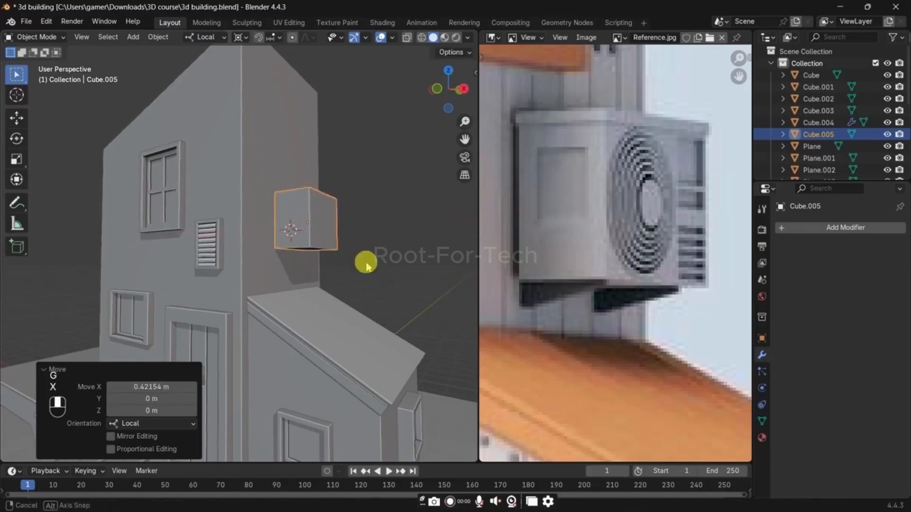
key("s")
key("x")
middle_click_drag(365, 263, 308, 289)
left_click(359, 278)
Step: Add a vertical loop cut to the box's front in Edit Mode and slide it toward the far end by a factor of about 0.393
scroll(285, 288, "up", 2)
key("Tab")
scroll(292, 282, "up", 2)
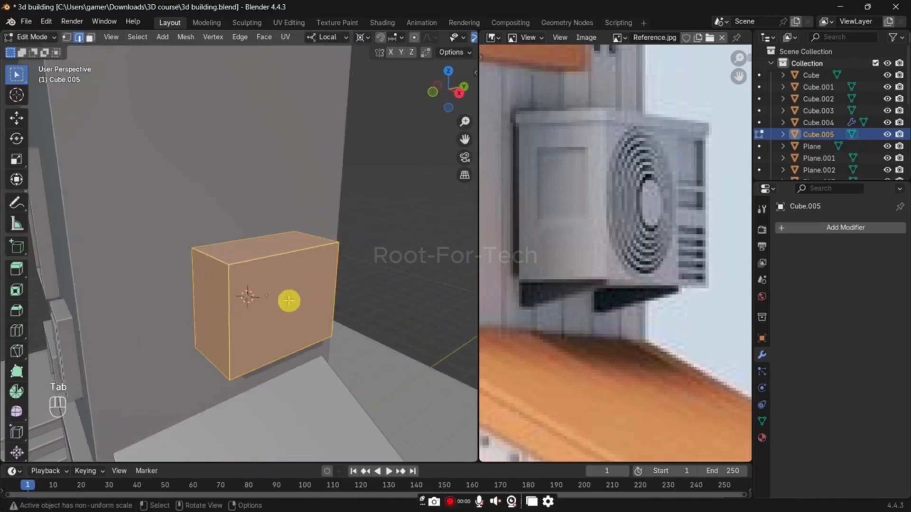
key("ctrl+r")
left_click(285, 340)
middle_click_drag(285, 341, 295, 319)
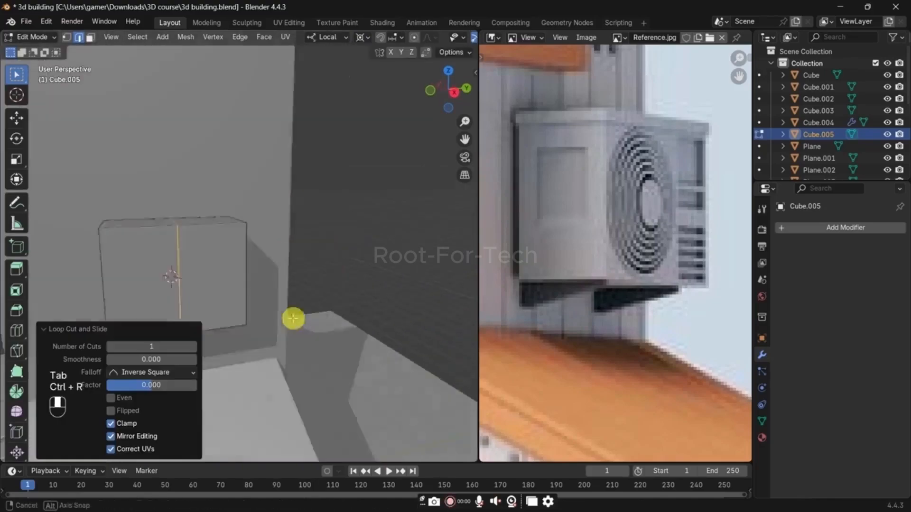
key("g")
key("g")
left_click(319, 317)
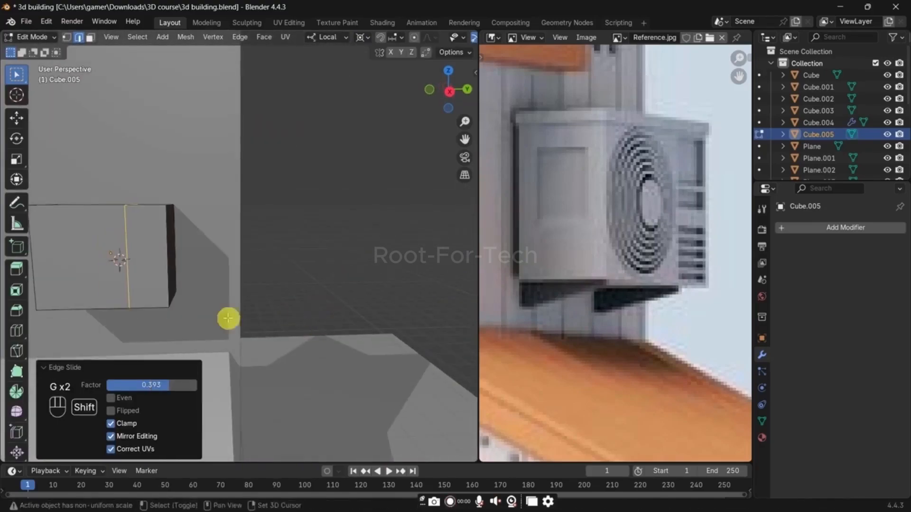
Step: Add a centered horizontal loop cut around the box and bevel it about 0.109 m wide with one segment
middle_click_drag(227, 318, 273, 287, "shift")
key("ctrl+r")
left_click(249, 232)
right_click(250, 232)
key("ctrl+b")
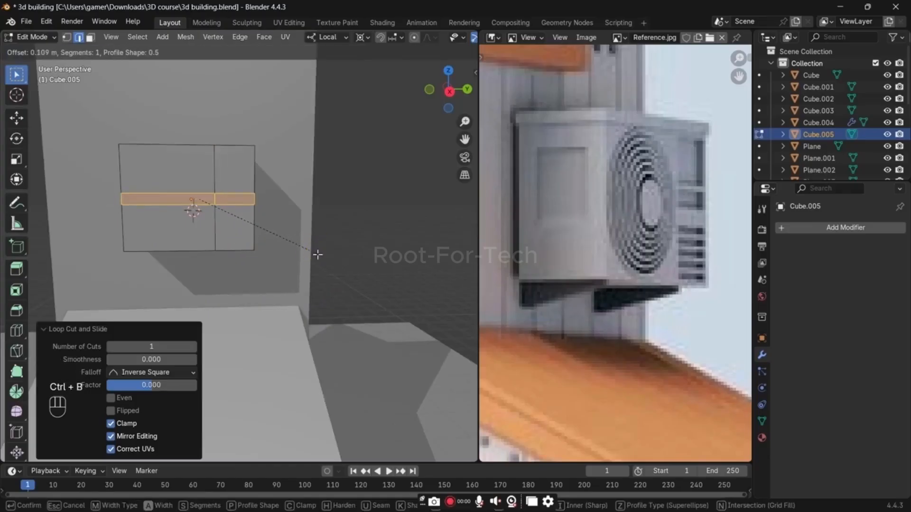
left_click(318, 255)
Step: Inset the upper face of the box front's narrow section by about 0.068 m
scroll(293, 241, "up", 5)
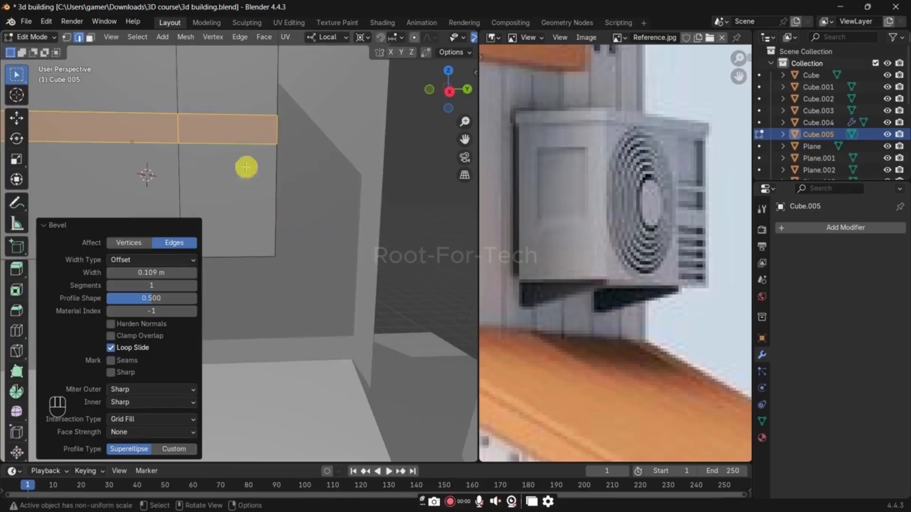
key("3")
middle_click_drag(240, 90, 341, 242)
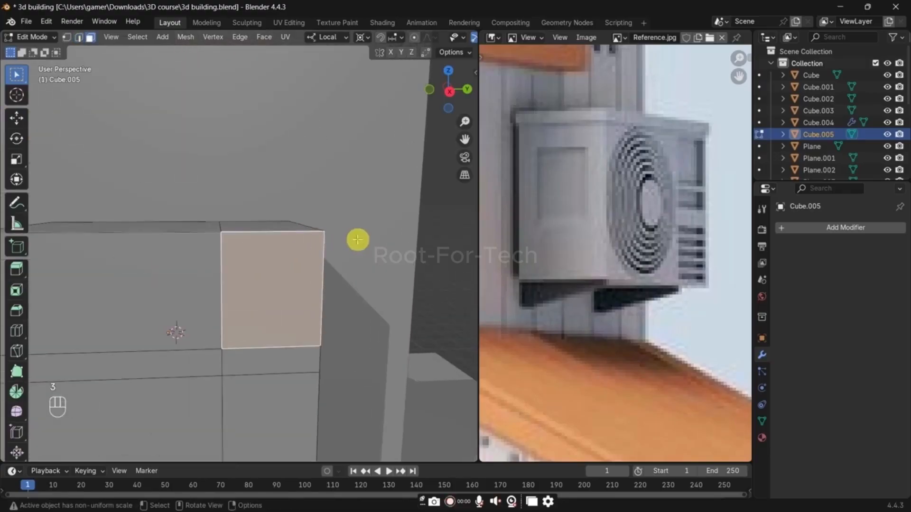
key("i")
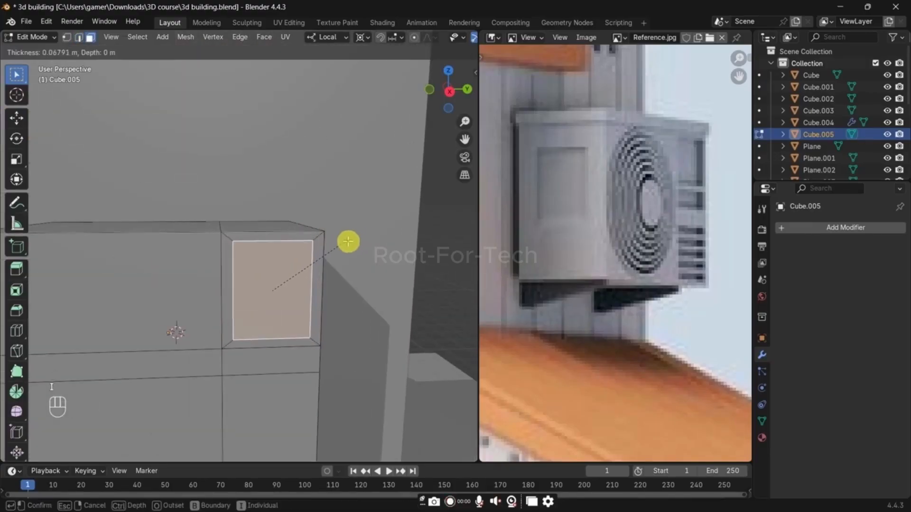
left_click(348, 242)
Step: Add a horizontal loop cut through the inset upper face and slide it downward by a factor of about 0.577
key("ctrl+r")
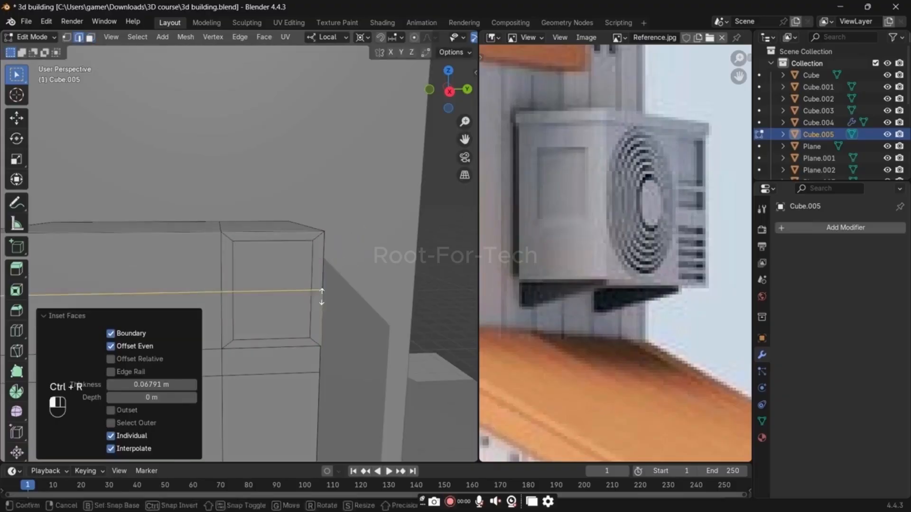
left_click(321, 298)
right_click(321, 298)
key("g")
key("g")
left_click(319, 330)
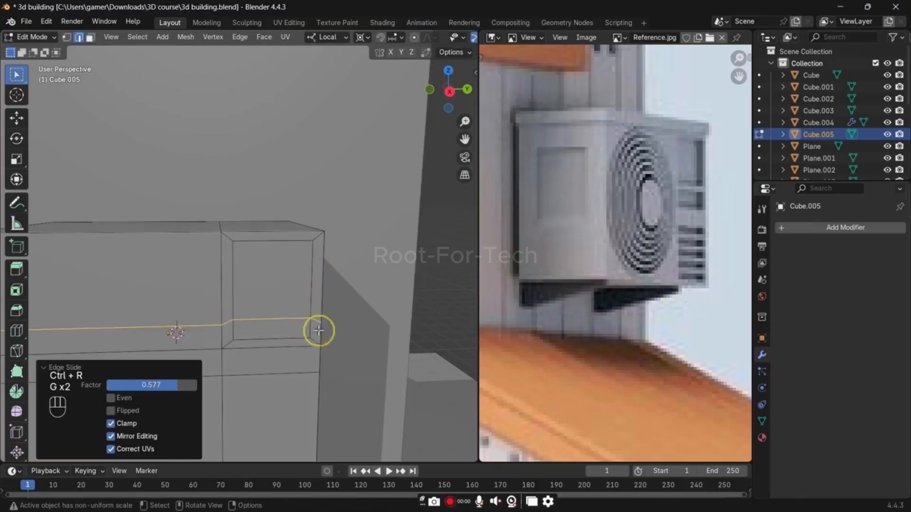
Step: Inset the two upper panel faces of the narrow front section individually by about 0.019 m
key("3")
left_click(261, 295)
left_click(265, 329, "shift")
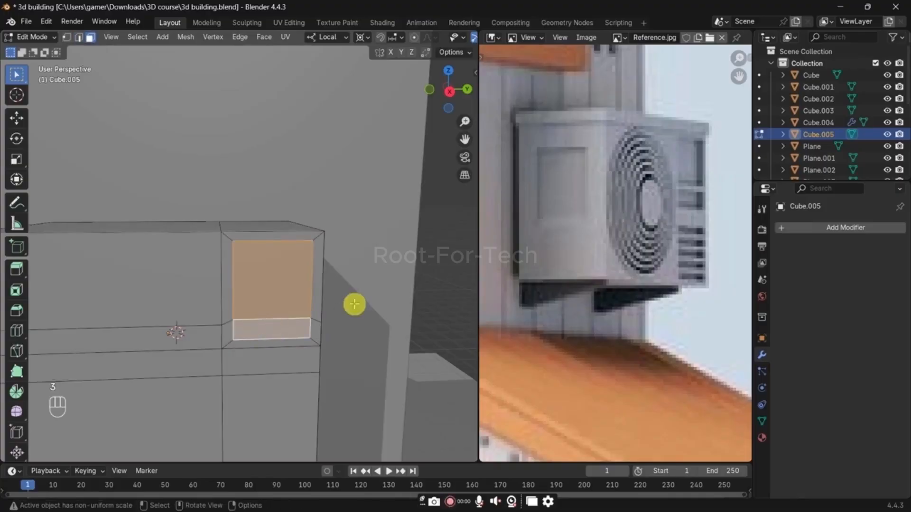
key("i")
key("i")
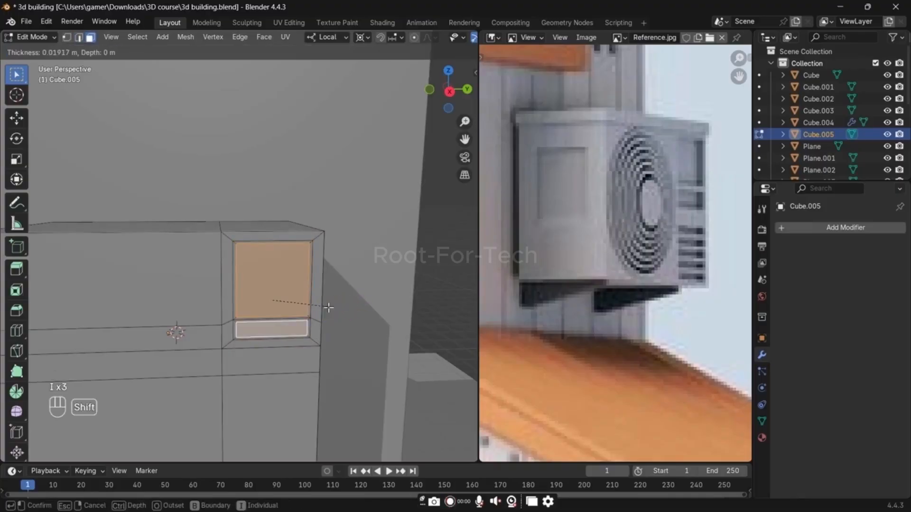
left_click(328, 308)
Step: Try five evenly spaced horizontal loop cuts across the lower part of the box
middle_click_drag(330, 370, 287, 266)
left_click(287, 268)
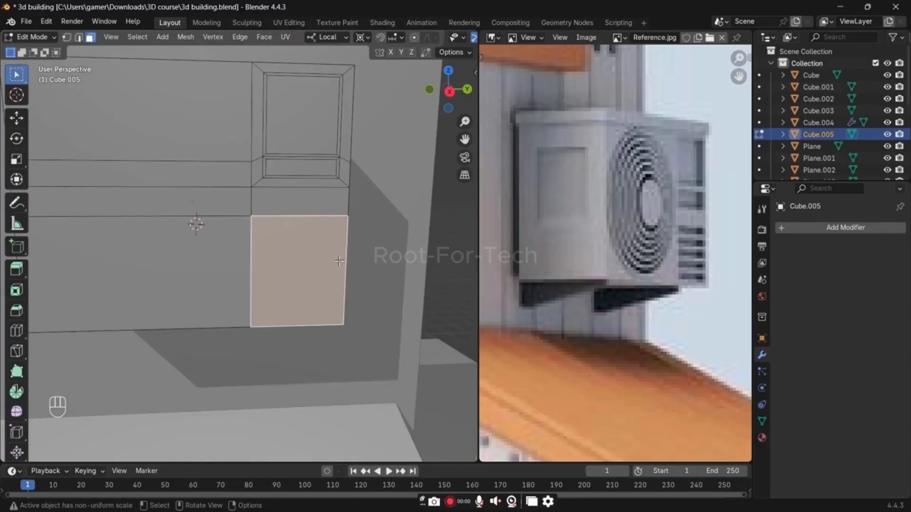
key("ctrl+r")
scroll(339, 261, "up", 4)
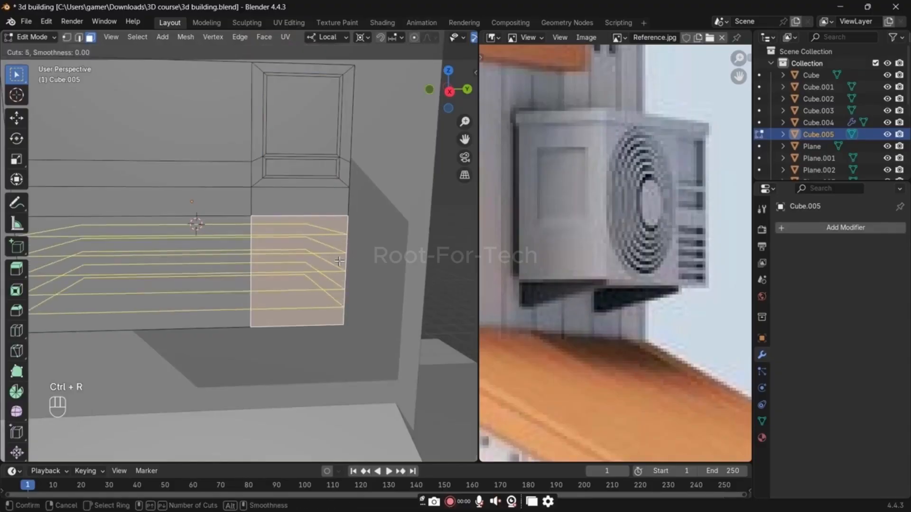
left_click(339, 261)
right_click(339, 261)
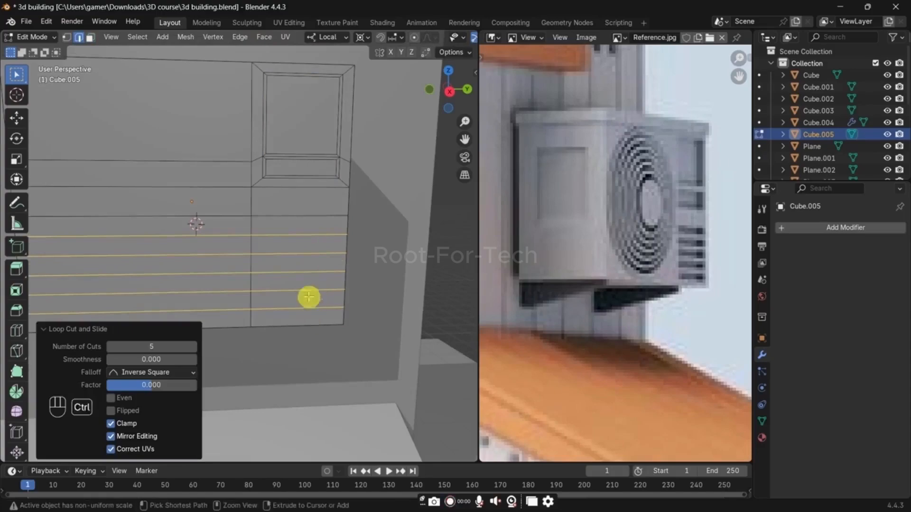
key("ctrl+z")
Step: Add four evenly spaced horizontal loop cuts across the lower part of the box, without sliding them
key("ctrl+r")
scroll(339, 258, "down", 1)
left_click(340, 258)
right_click(339, 258)
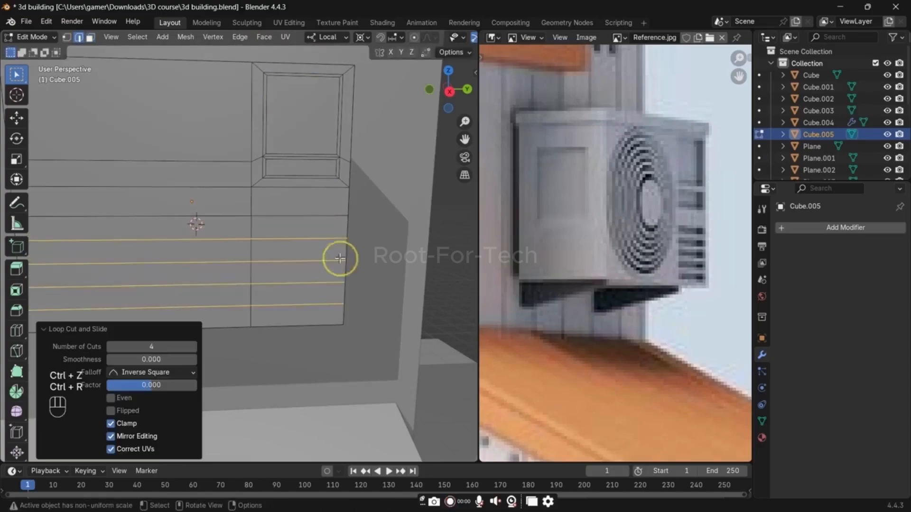
Step: Inset the five lower faces of the narrow front section together as one region by about 0.027 m
key("3")
left_click(305, 227)
left_click(298, 314, "ctrl")
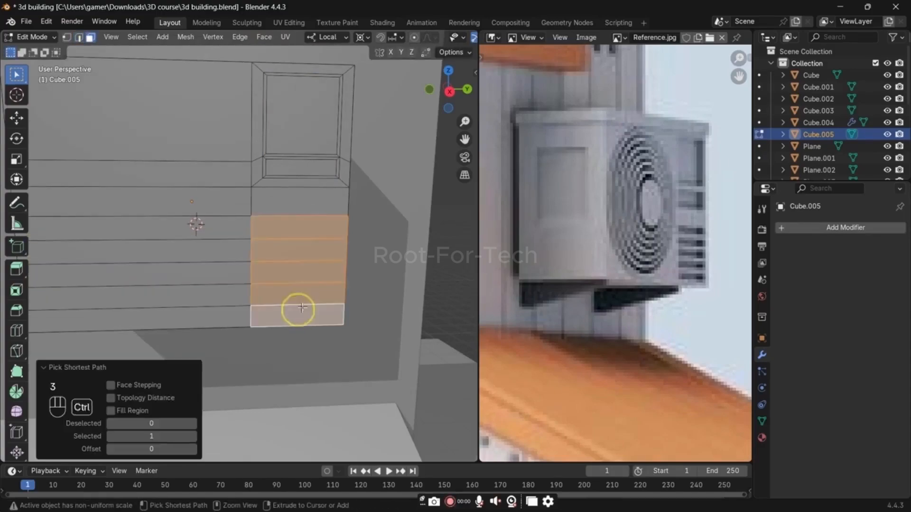
key("i")
key("i")
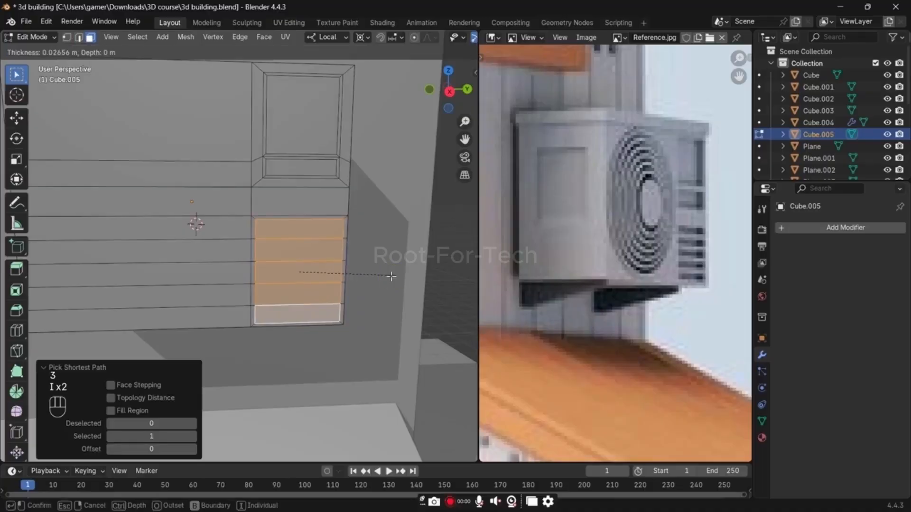
left_click(391, 276)
Step: Inset the five lower vent faces again, individually, by about 0.017 m
key("i")
key("i")
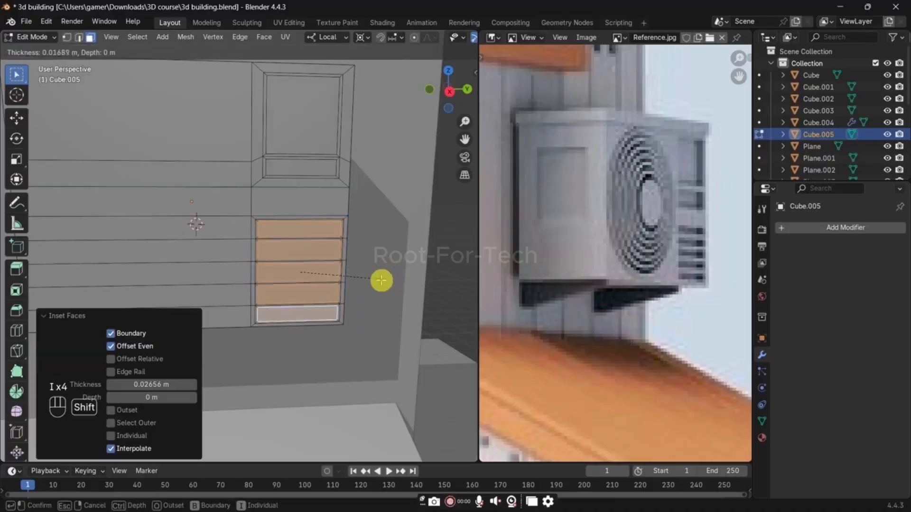
left_click(379, 281, "shift")
Step: Add the two upper inset panels to the vent face selection and extrude all of them inward about 0.078 m
left_click(305, 172, "shift")
left_click(300, 141, "shift")
middle_click_drag(383, 236, 399, 240)
key("e")
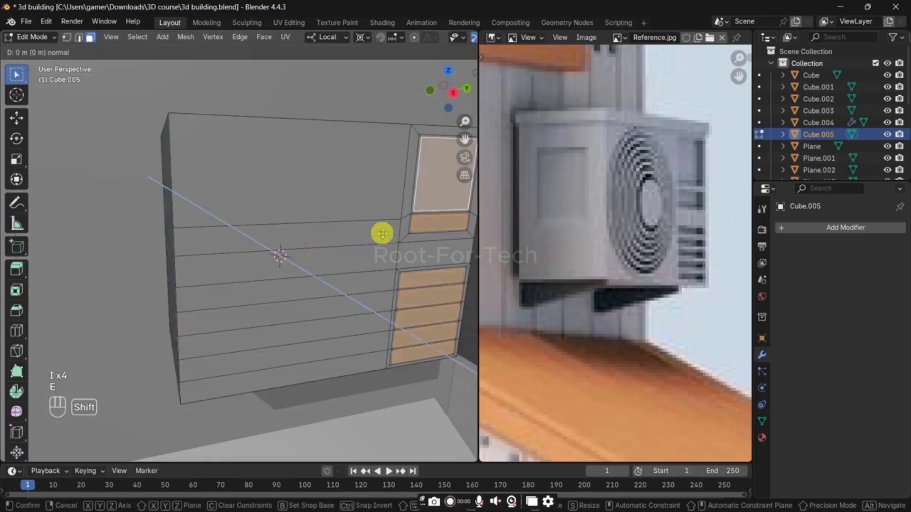
left_click(349, 228)
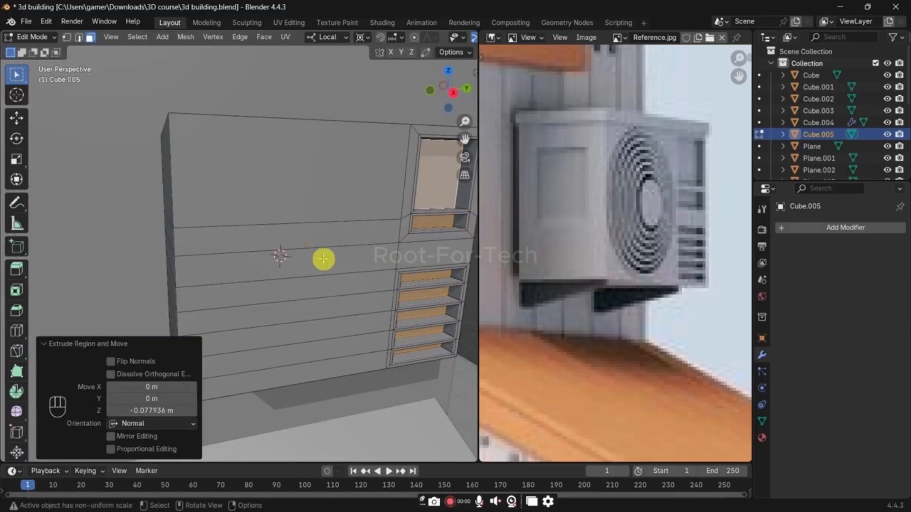
Step: Snap the 3D cursor to the wide middle front face and add a mesh circle there, scaled to 0.421
left_click(305, 264)
key("shift+s")
left_click(302, 293)
key("shift+a")
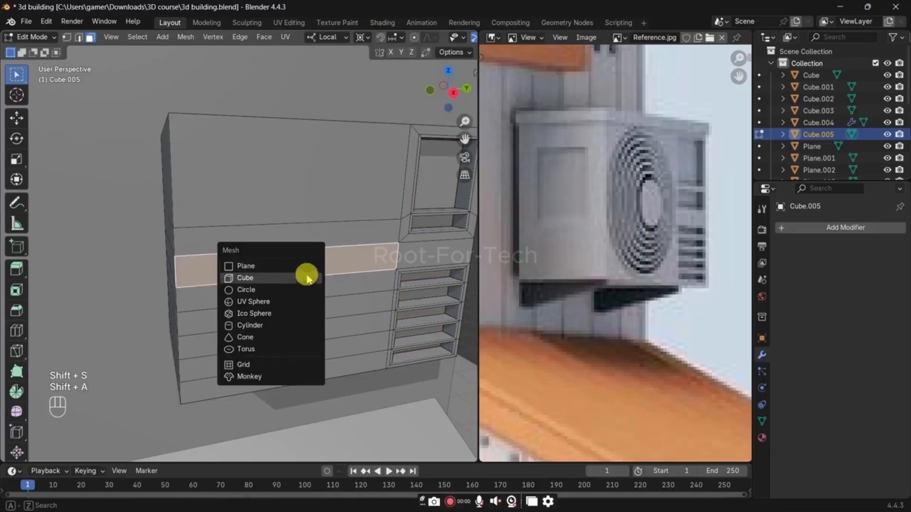
left_click(304, 291)
key("s")
left_click(336, 278)
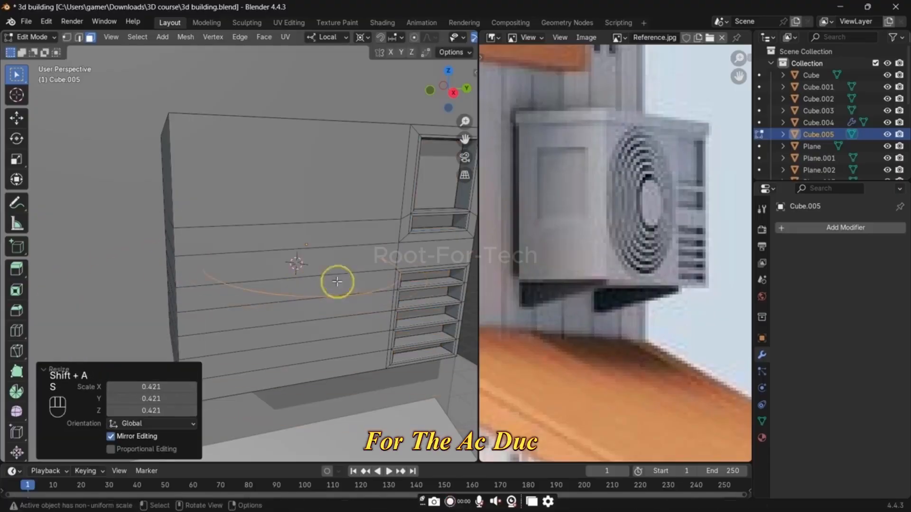
Step: Rotate the circle 90° about its local Y axis and scale it down to about 0.352
type("rx90")
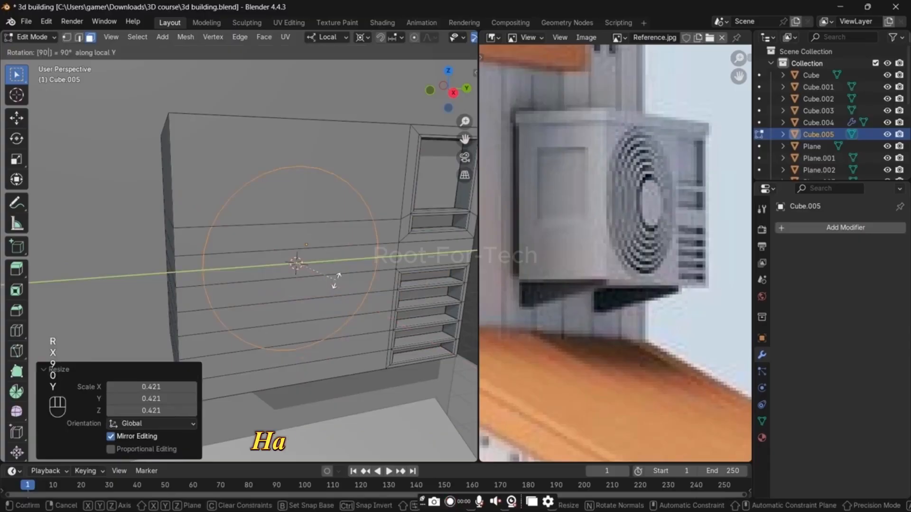
key("Return")
key("s")
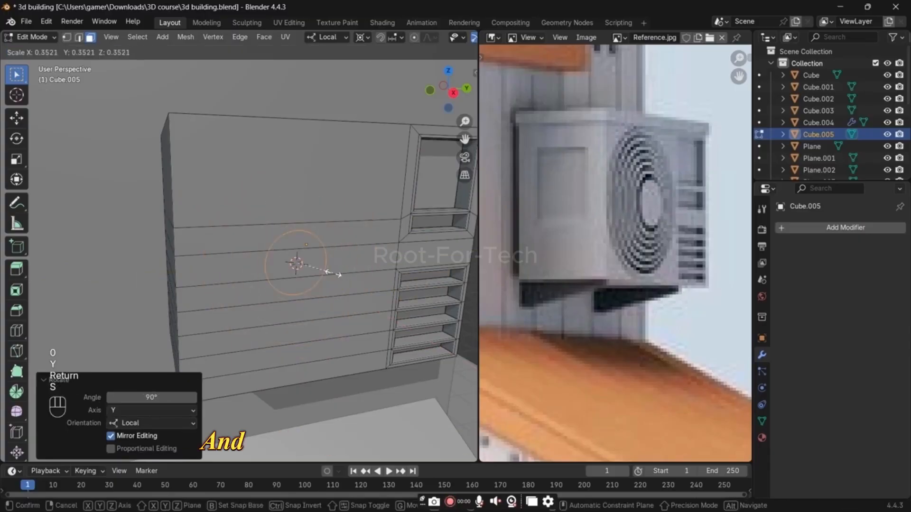
left_click(337, 275)
Step: Fill the circle with a face and scale it by 1.201
key("f")
key("s")
left_click(354, 273)
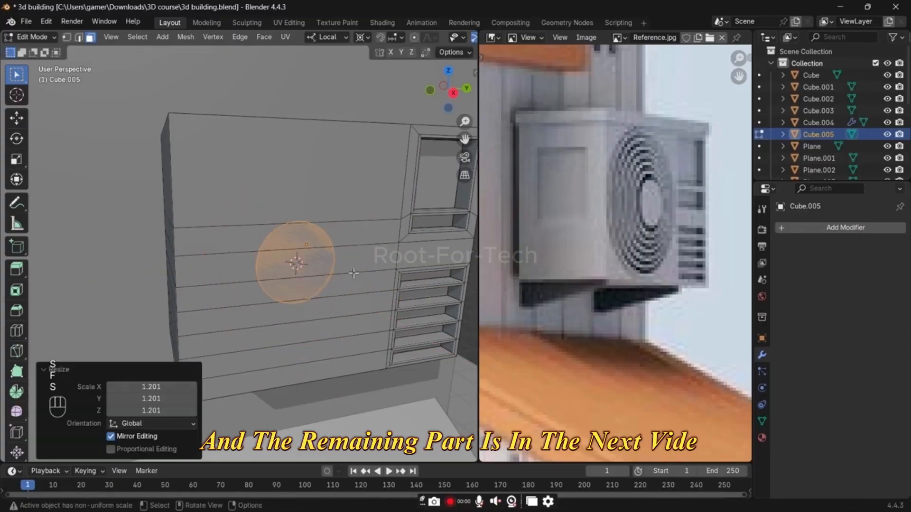
Step: Separate the selected filled circle from the air conditioner box into its own object
key("Tab")
left_click(303, 275)
key("Tab")
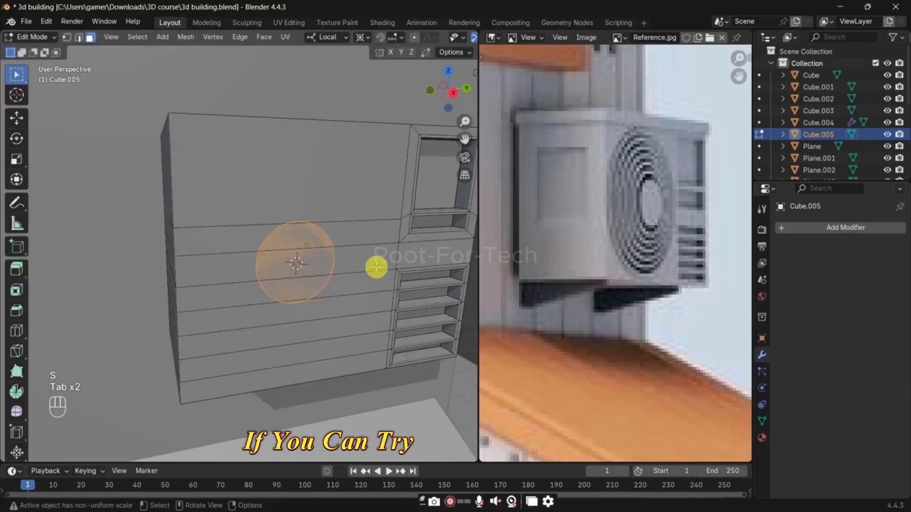
key("p")
left_click(373, 246)
Step: Extrude the separated circle outward about 0.020 m in Edit Mode and scale its front face to 0.812
key("Tab")
left_click(310, 268)
key("Tab")
key("a")
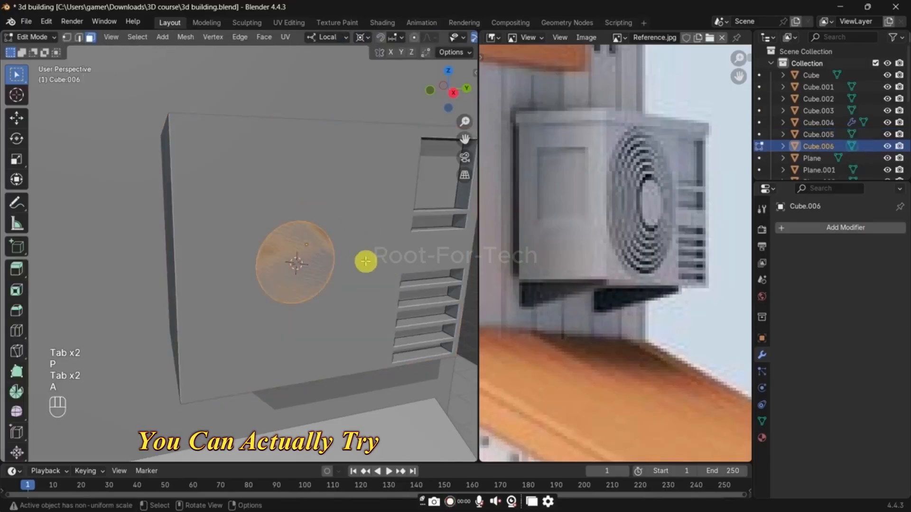
key("e")
left_click(372, 262)
middle_click_drag(372, 262, 378, 270, "shift")
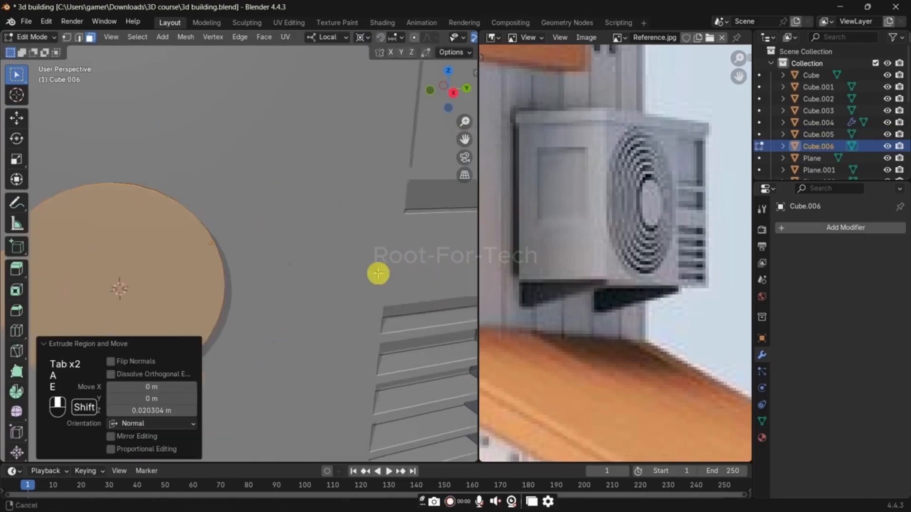
key("s")
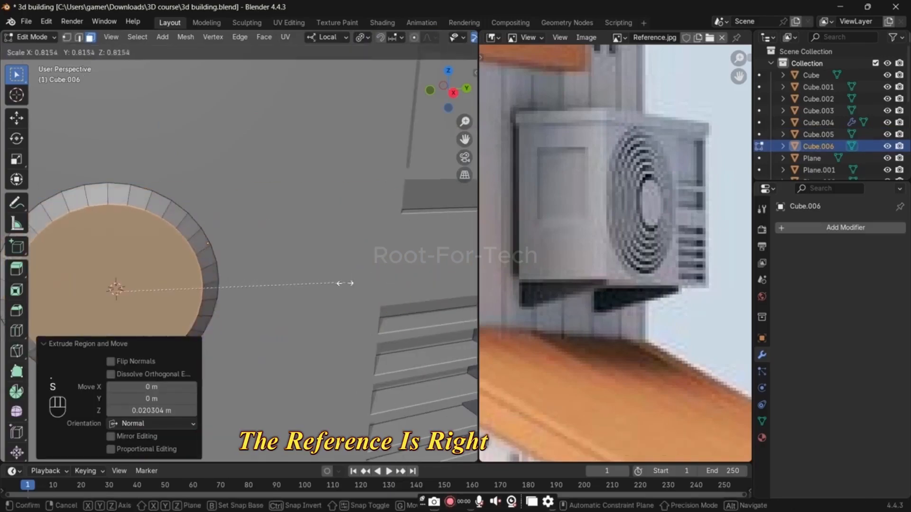
left_click(342, 284)
Step: Add a loop cut around the disc's sloped rim and scale the new loop slightly outward
middle_click_drag(285, 286, 321, 280, "shift")
key("ctrl+r")
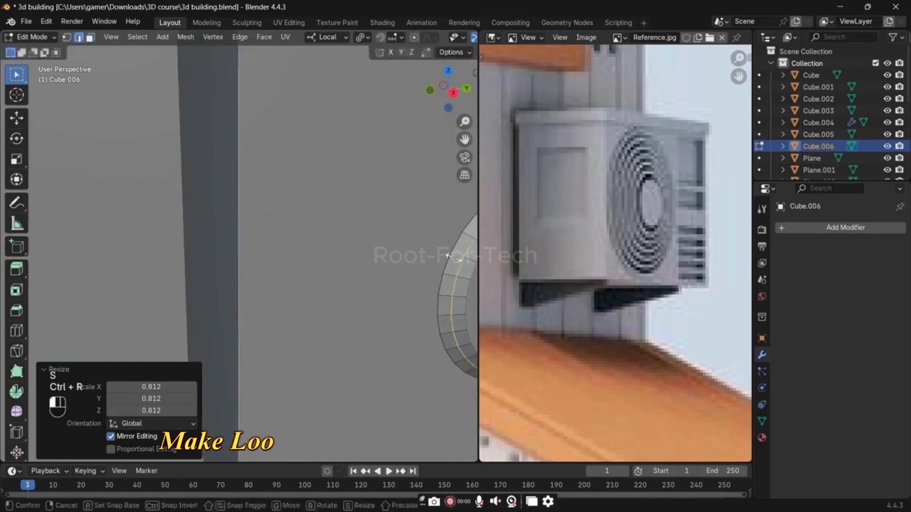
left_click(451, 256)
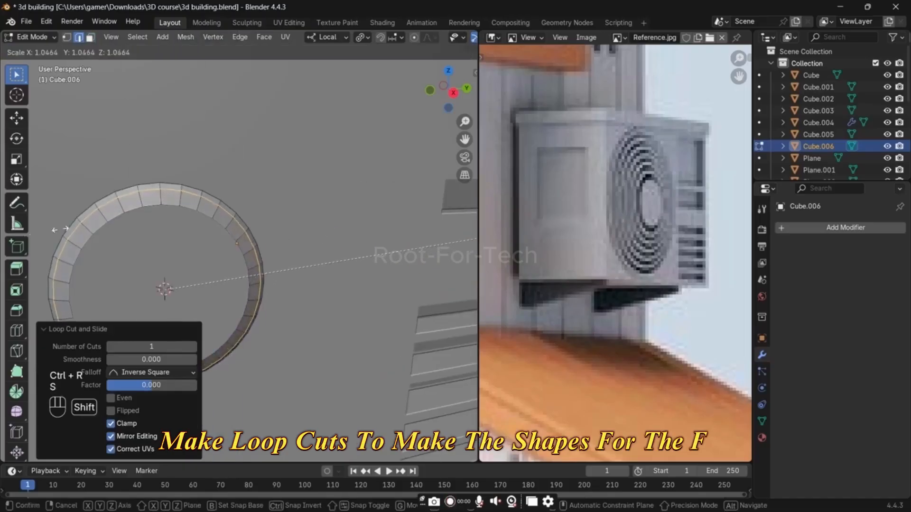
left_click(88, 225)
Step: Apply Shade Auto Smooth to the disc and add a Subdivision Surface modifier with viewport level 2
key("Tab")
right_click(126, 206)
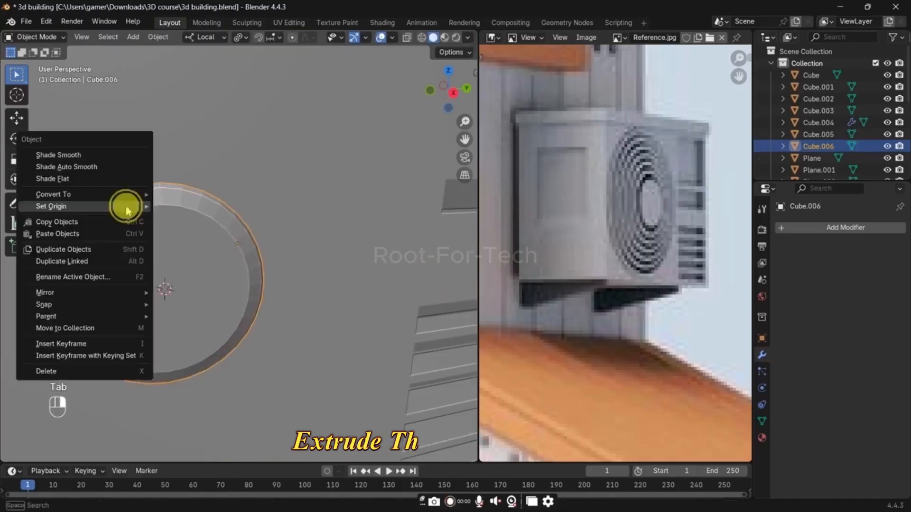
left_click(114, 168)
scroll(114, 195, "down", 5)
key("ctrl+1")
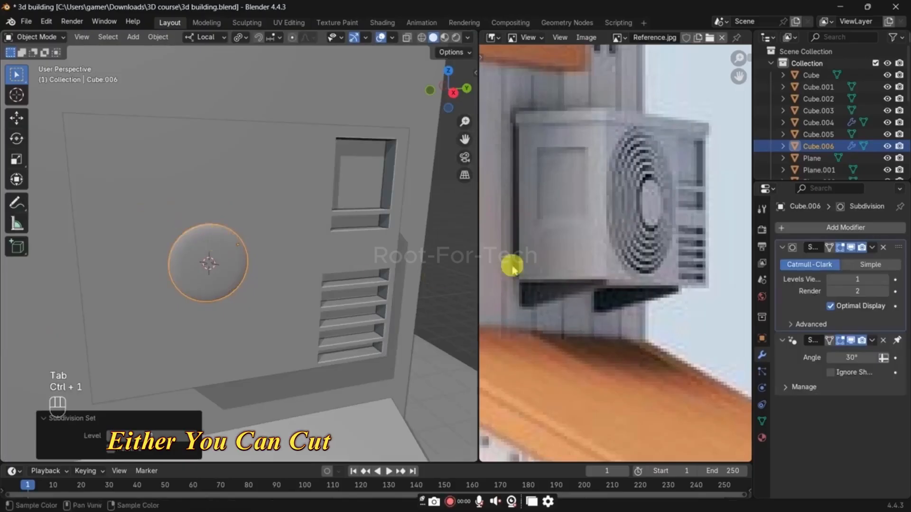
left_click(884, 280)
scroll(362, 258, "up", 6)
scroll(269, 264, "down", 5)
Step: Inset the disc's front face by about 0.042 m in Edit Mode
key("Tab")
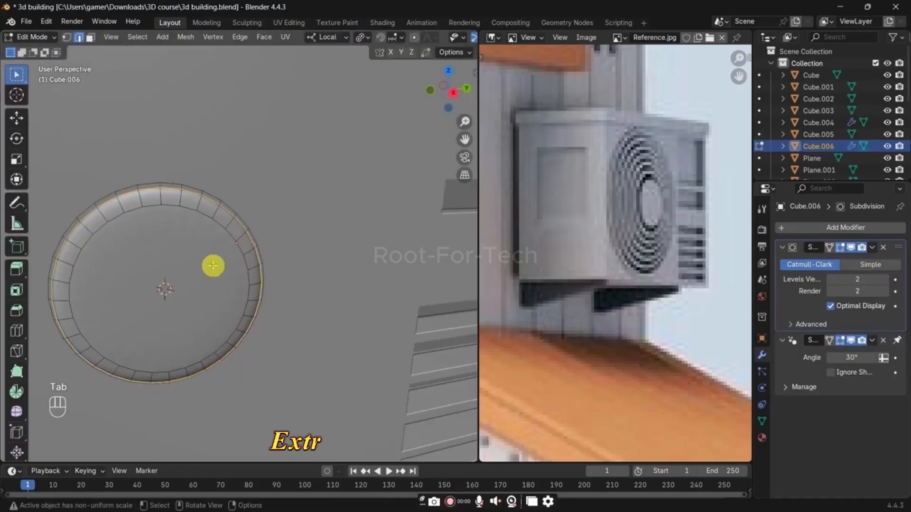
key("3")
key("i")
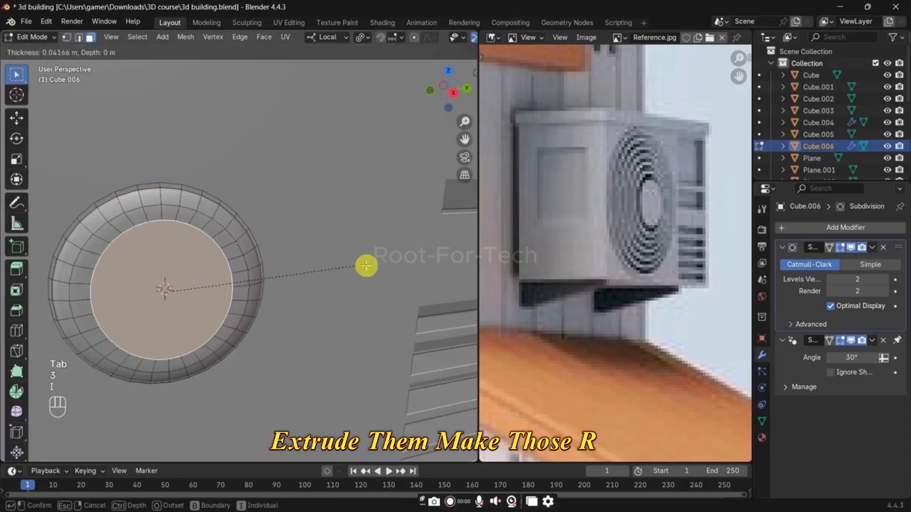
left_click(366, 265)
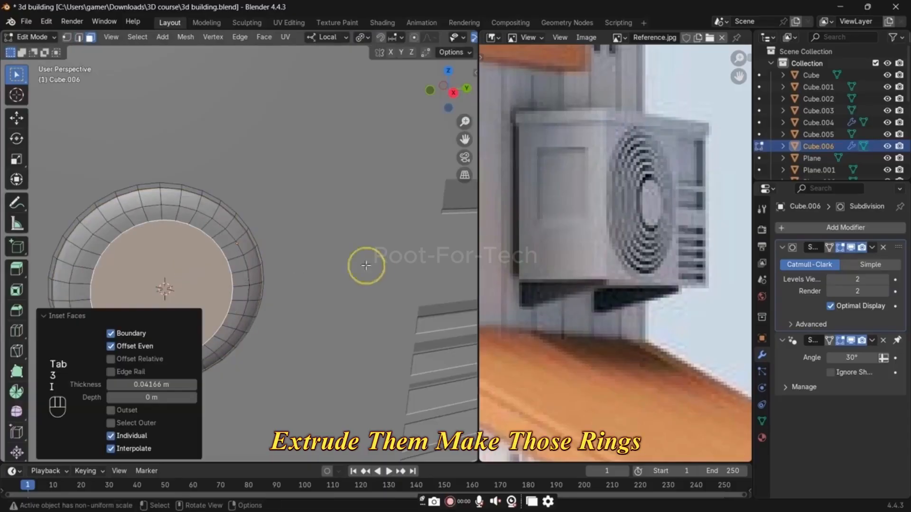
Step: Select the disc's back boundary loop, turn on X-ray, and delete the back face
left_click(221, 192)
left_click(218, 192, "alt")
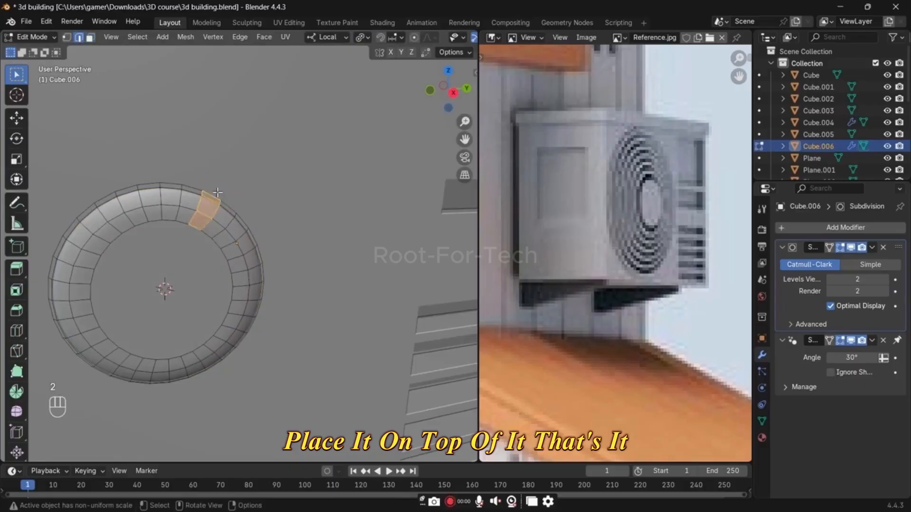
left_click(218, 192, "alt")
scroll(243, 203, "down", 5)
mouse_move(285, 208)
middle_mouse_down()
mouse_move(358, 203)
mouse_move(286, 204)
middle_mouse_up()
key("alt+z")
key("x")
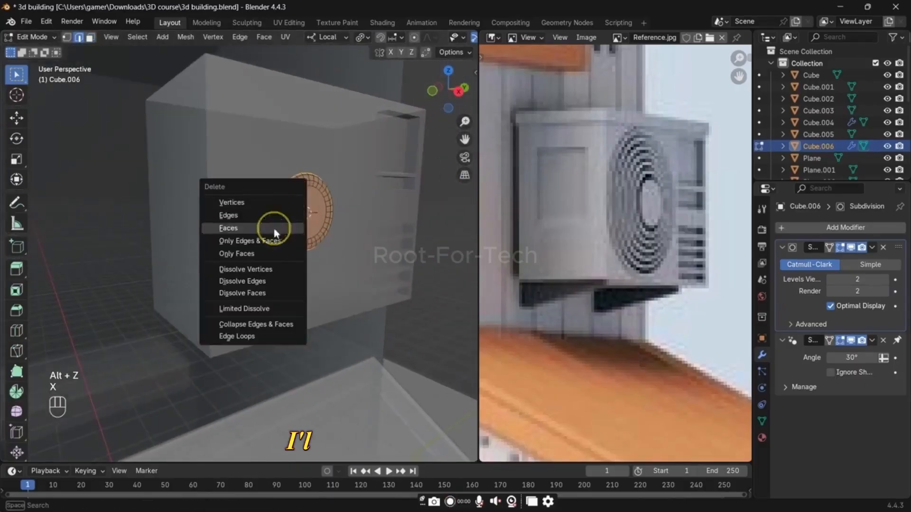
left_click(274, 229)
Step: Duplicate the disc's outer edge loop in place and enlarge it, then extrude and scale it by 1.050 into a thin surrounding ring
scroll(274, 229, "up", 6)
scroll(310, 179, "down", 2)
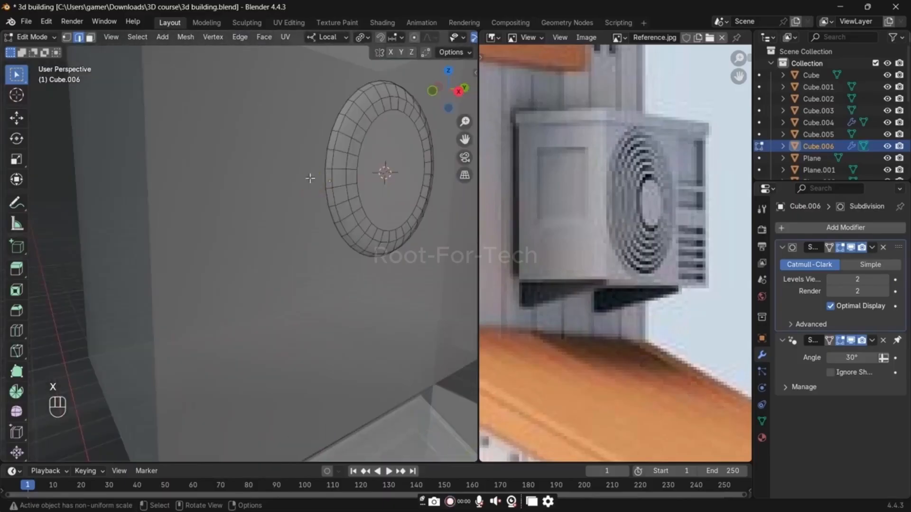
left_click(322, 149, "alt")
middle_click_drag(367, 172, 338, 207, "shift")
key("shift+d")
right_click(420, 194)
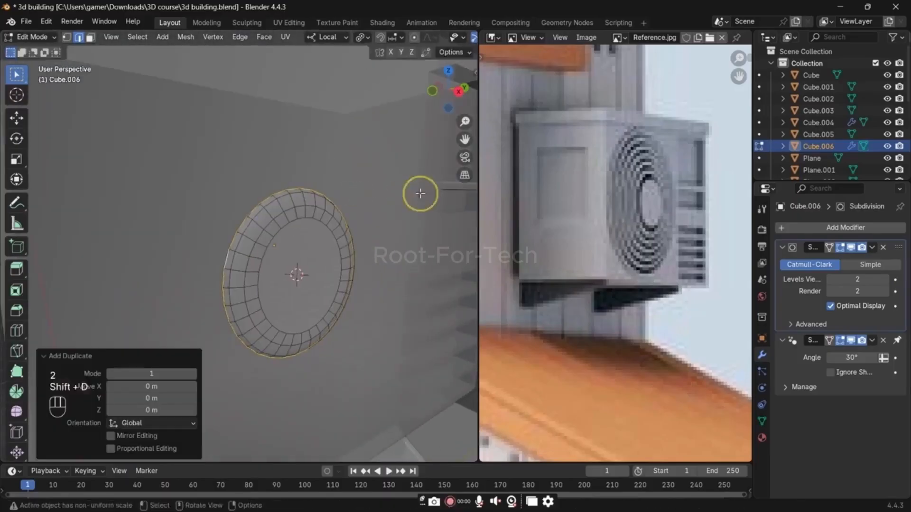
key("s")
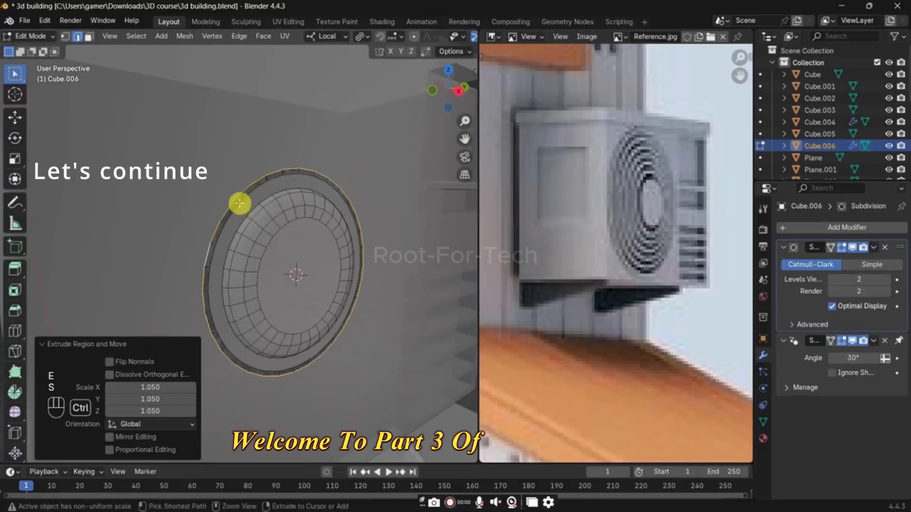
Step: Add a centered loop cut around the thin outer ring and move the new loop along the X axis
key("ctrl+r")
left_click(235, 203)
right_click(235, 204)
key("g")
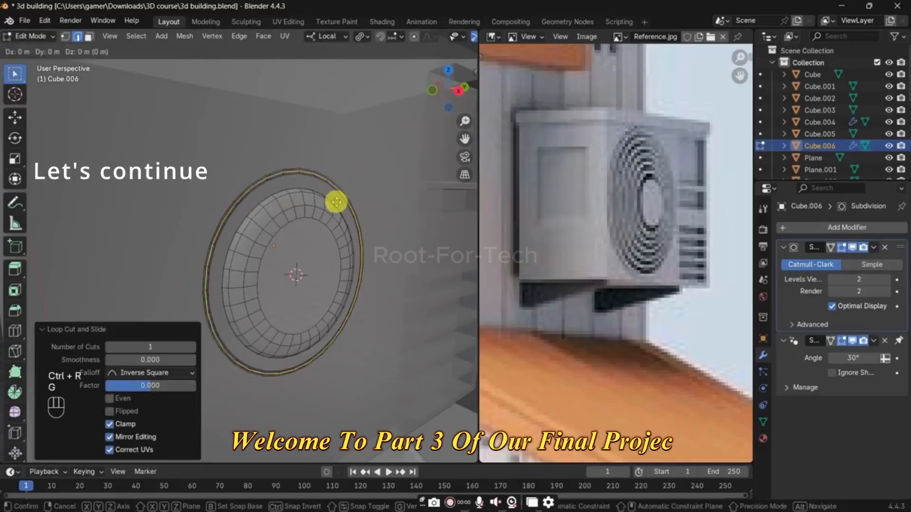
key("y")
key("x")
left_click(342, 204)
Step: Recalculate the normals of the whole fan mesh outward and select only the linked geometry of the outer ring
key("a")
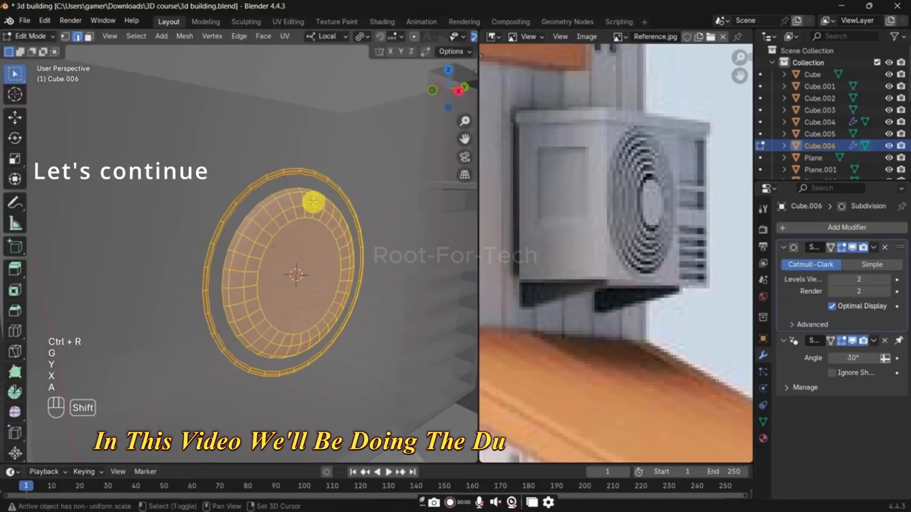
key("shift+n")
key("l")
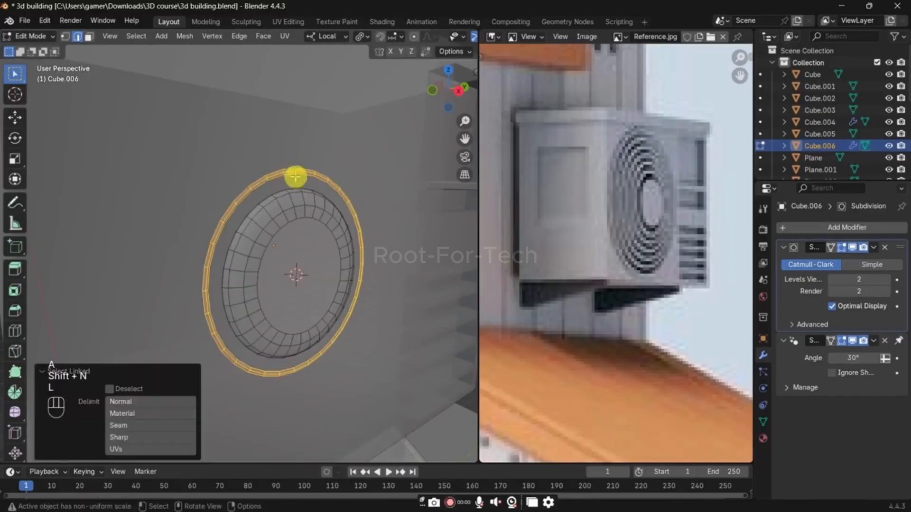
Step: Try duplicating the outer ring at scale 1.104 and repeating the copies outward, then undo the repeats and delete the remaining copy
key("shift+d")
right_click(381, 193)
key("s")
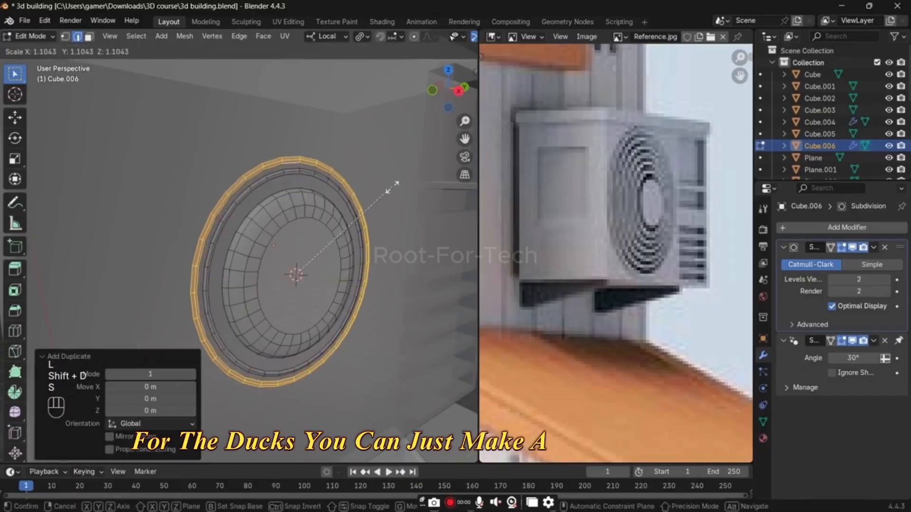
left_click(392, 187)
key("shift+r")
key("shift+r")
key("shift+r")
key("shift+r")
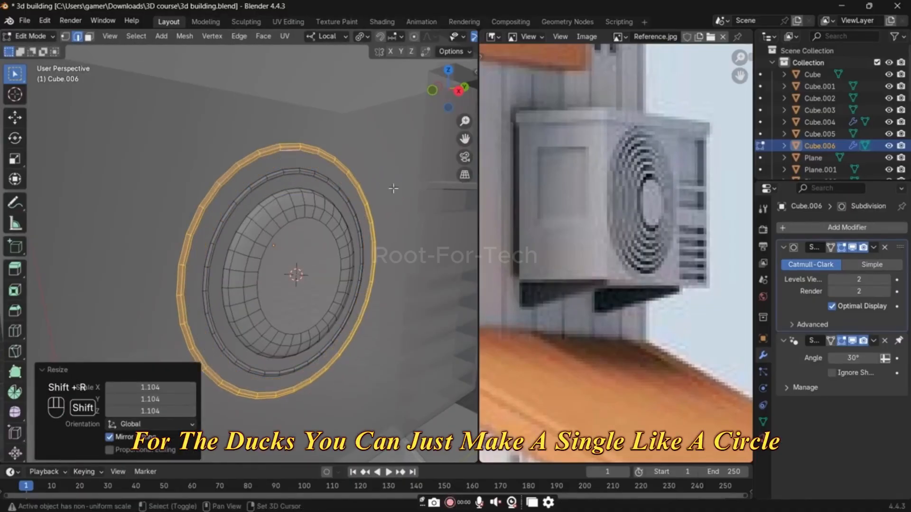
key("ctrl+z")
key("ctrl+z")
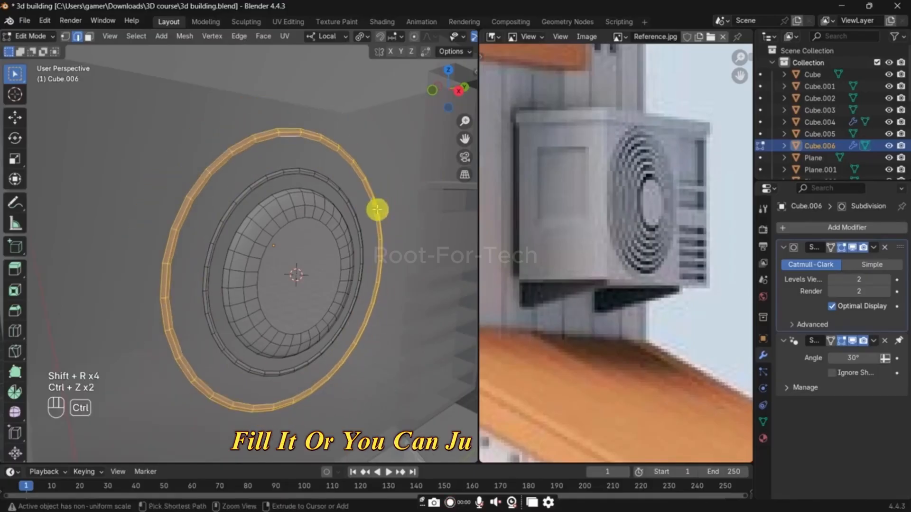
key("x")
left_click(376, 205)
Step: Select the linked geometry of the ring around the disc and scale it to 0.903 so it sits closer to the disc
key("l")
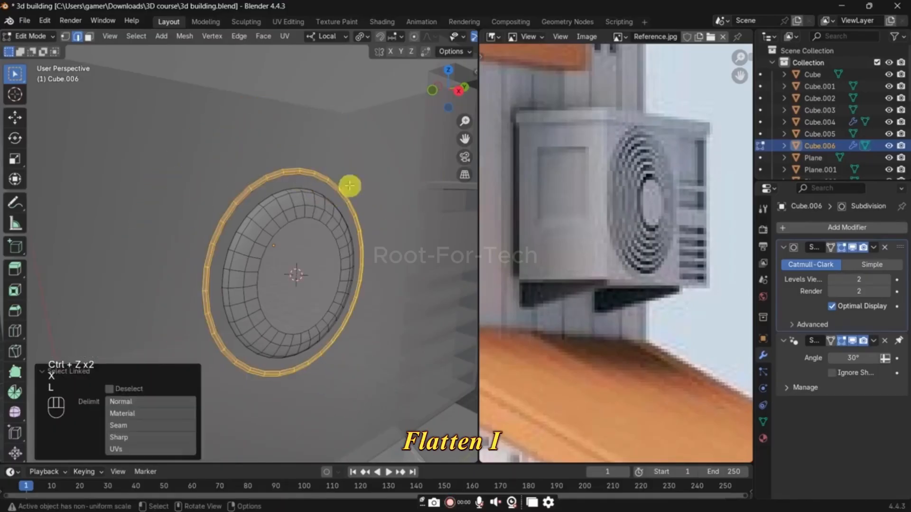
key("s")
key("shift+d")
left_click(382, 236)
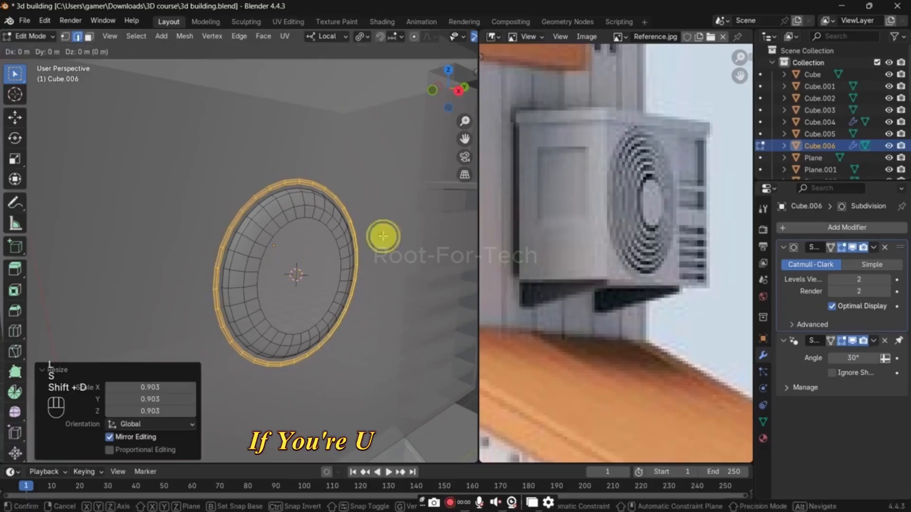
Step: Try duplicating the tightened ring and repeating the enlarged copy, then undo the repeat and delete the copy
key("s")
left_click(391, 234)
key("shift+r")
key("ctrl+z")
key("ctrl+z")
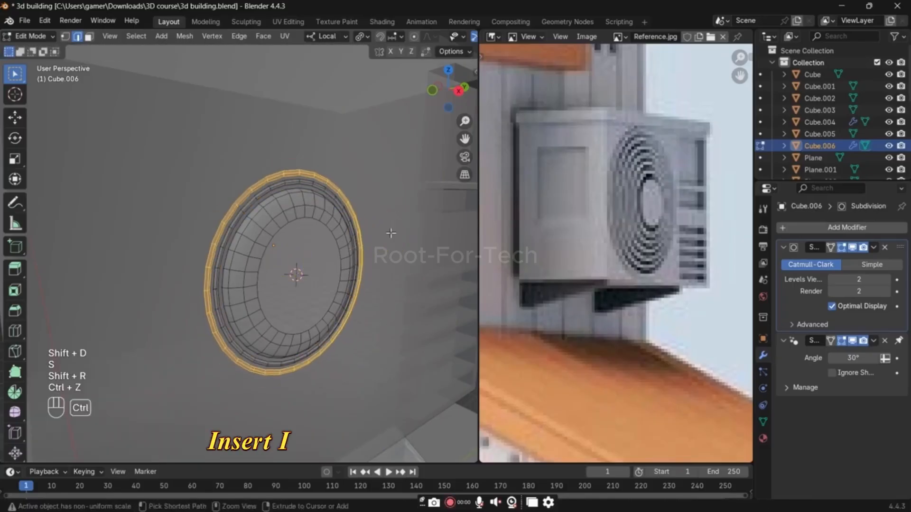
key("x")
left_click(391, 233)
key("ctrl+z")
key("shift+ctrl+z")
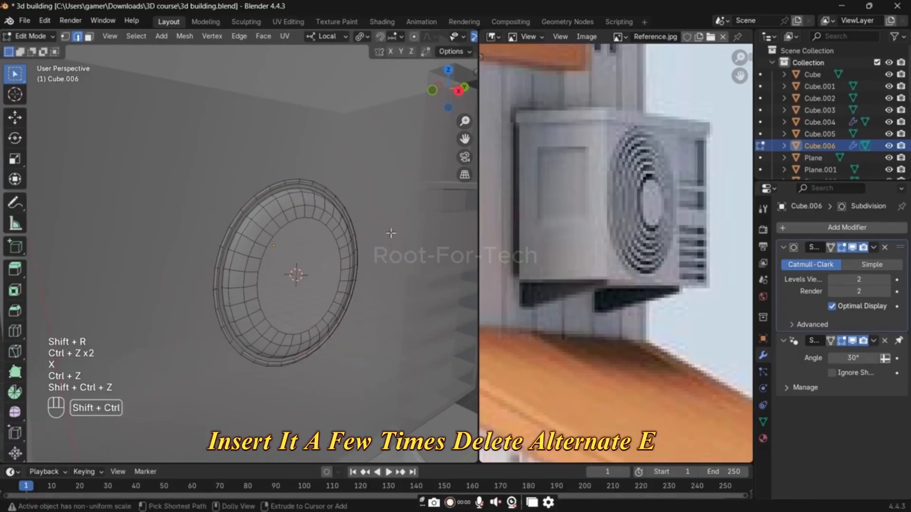
key("l")
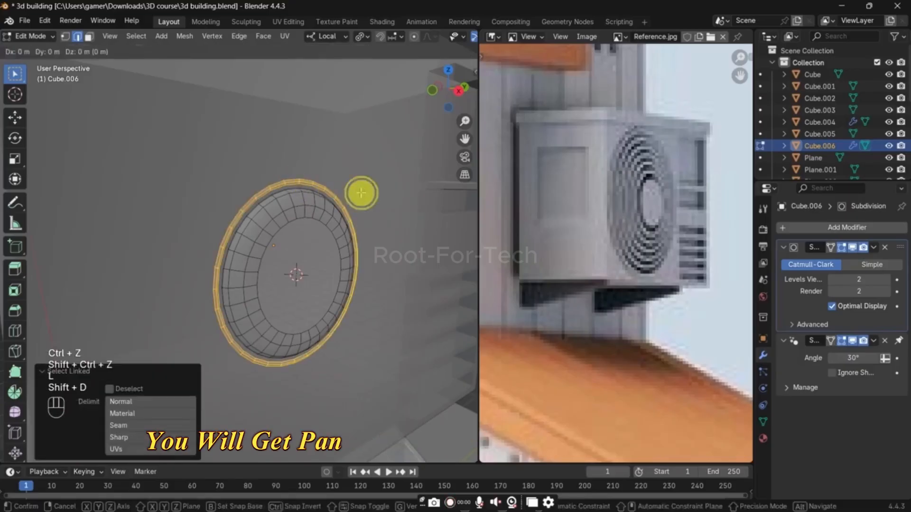
key("shift+d")
left_click(361, 193)
key("ctrl+z")
key("ctrl+z")
Step: Duplicate the tightened ring, scale the copy to 1.093, and repeat the duplication four times to build concentric rings
key("l")
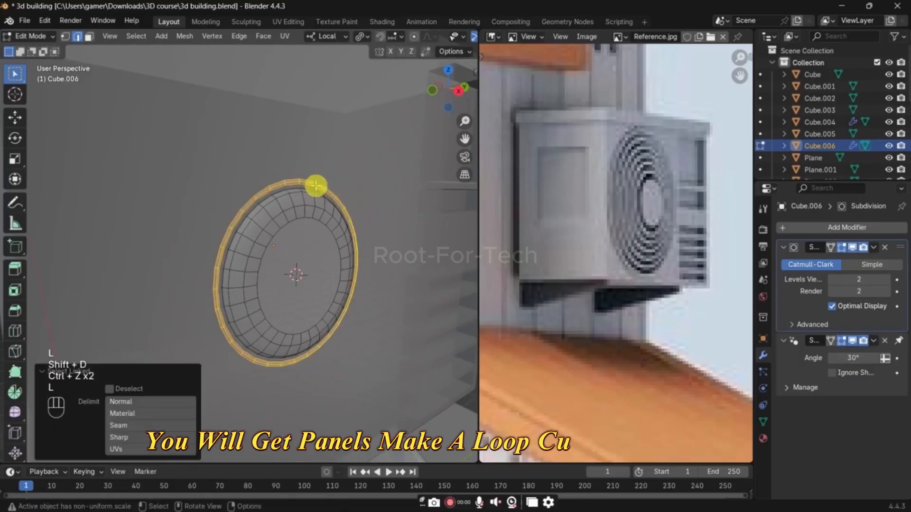
key("s")
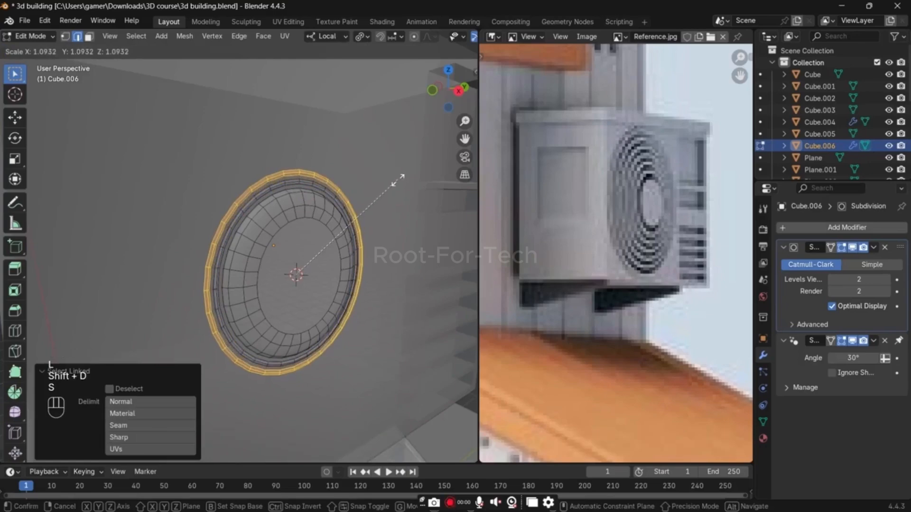
left_click(399, 182)
key("shift+r")
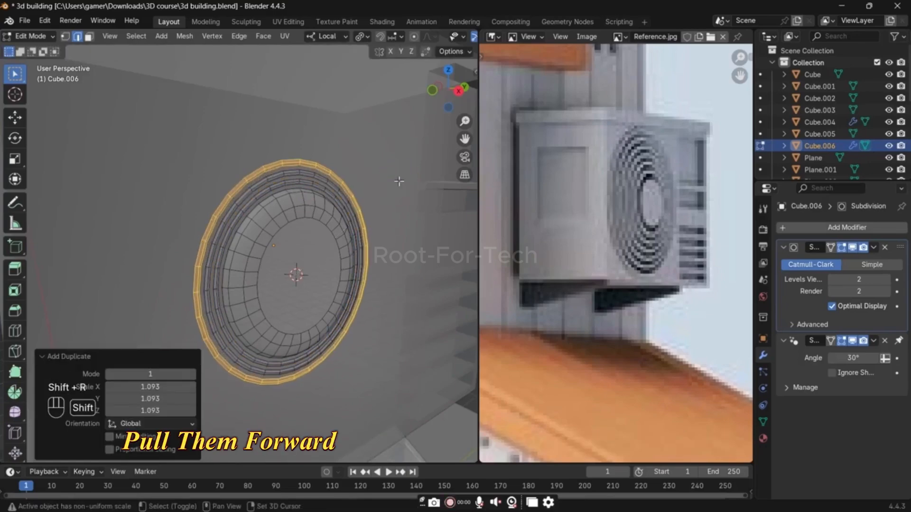
key("shift+r")
key("shift+r")
key("shift+r")
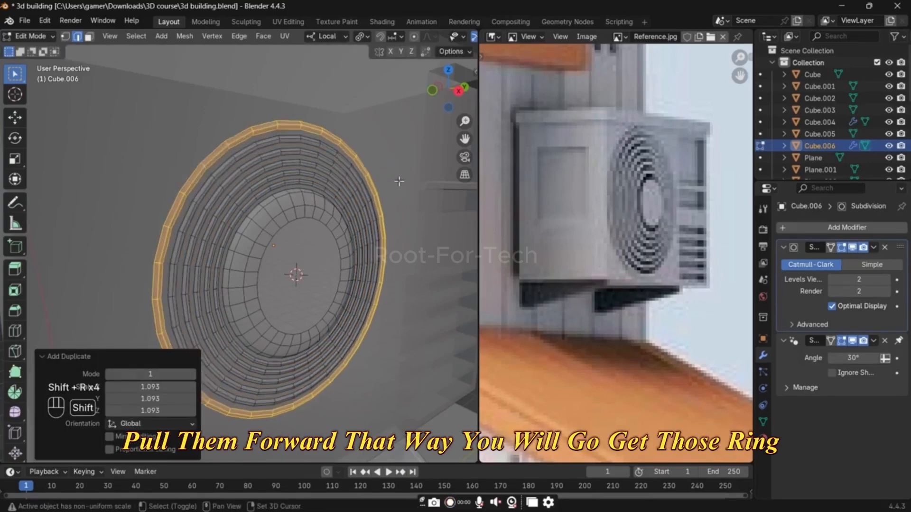
Step: Return to object mode, turn off X-ray, and scale up the whole fan grille on the air conditioner's front face
key("Tab")
scroll(385, 218, "down", 5)
key("alt+z")
scroll(323, 248, "up", 6)
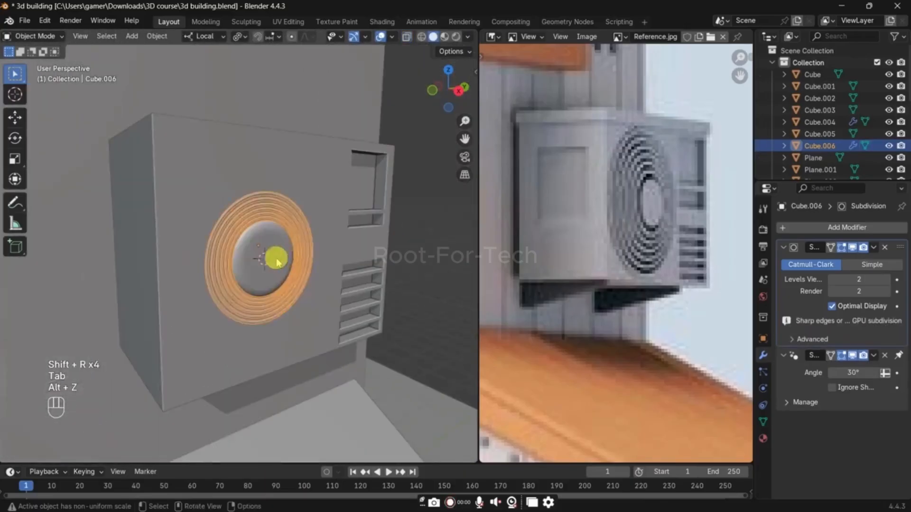
left_click(277, 258, "shift")
left_click(282, 250)
key("s")
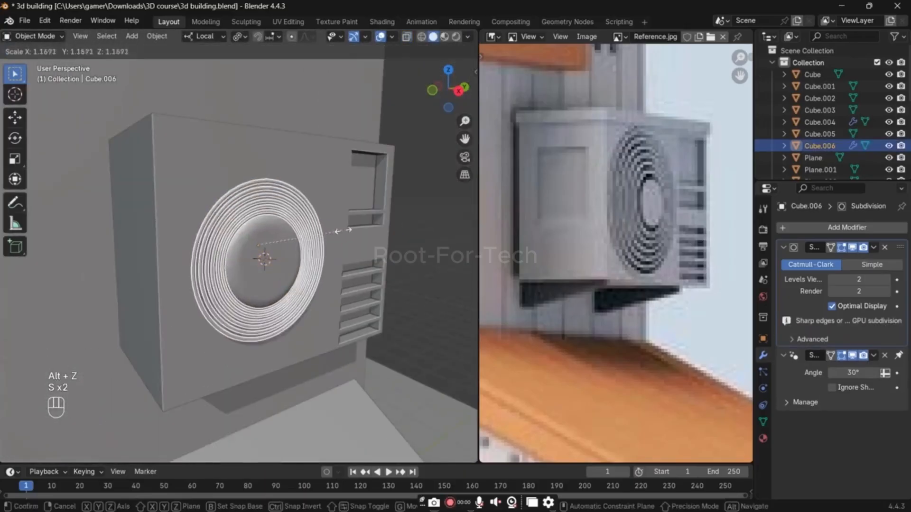
left_click(357, 232)
middle_click_drag(357, 233, 243, 263)
left_click(255, 262)
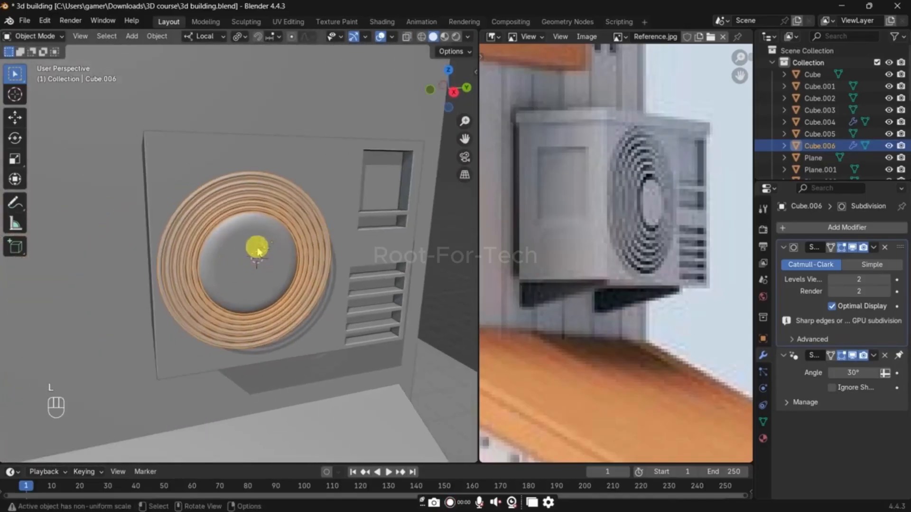
Step: Select only the linked central disc in edit mode and scale it to 0.600
key("Tab")
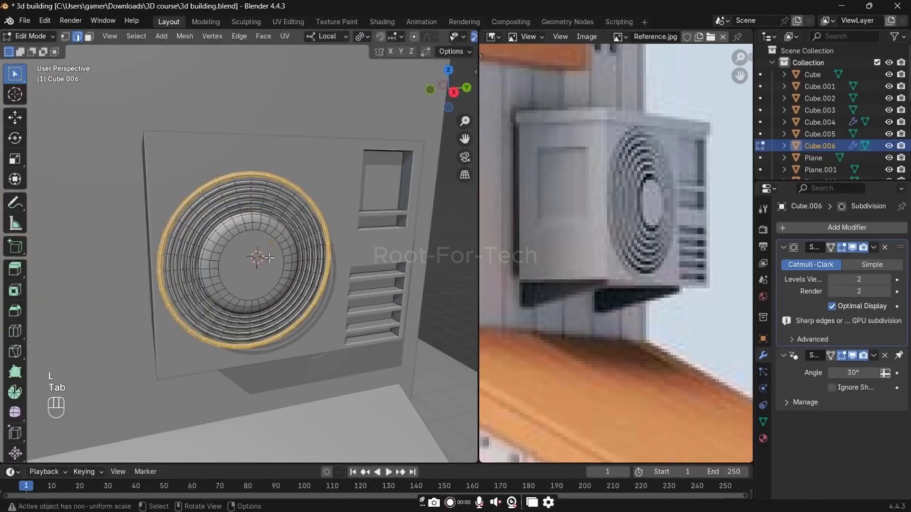
key("l")
key("s")
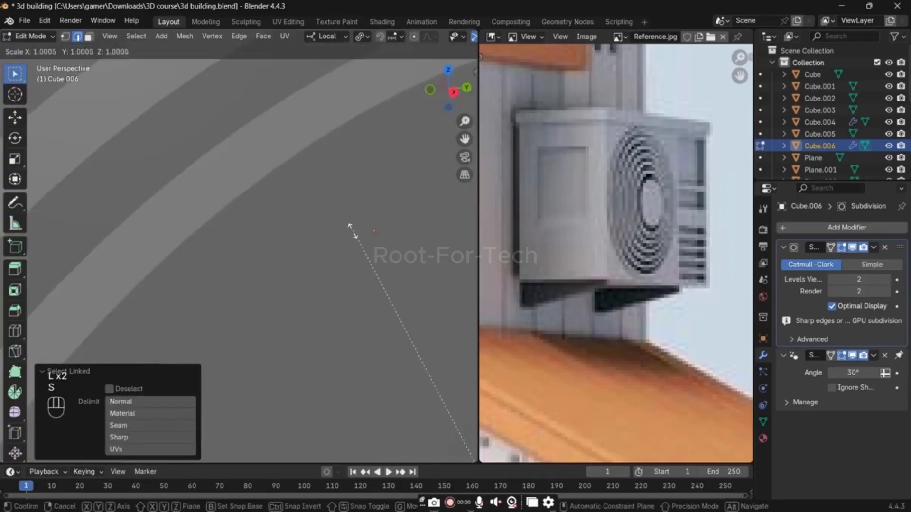
left_click(353, 231)
key("s")
left_click(315, 246)
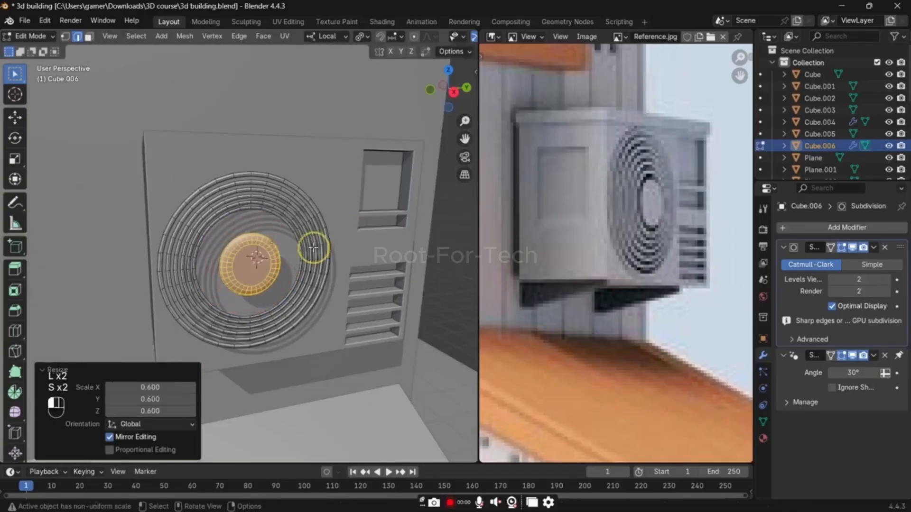
Step: Select the linked geometry of every grille ring except the outermost one
scroll(313, 248, "up", 4)
key("l")
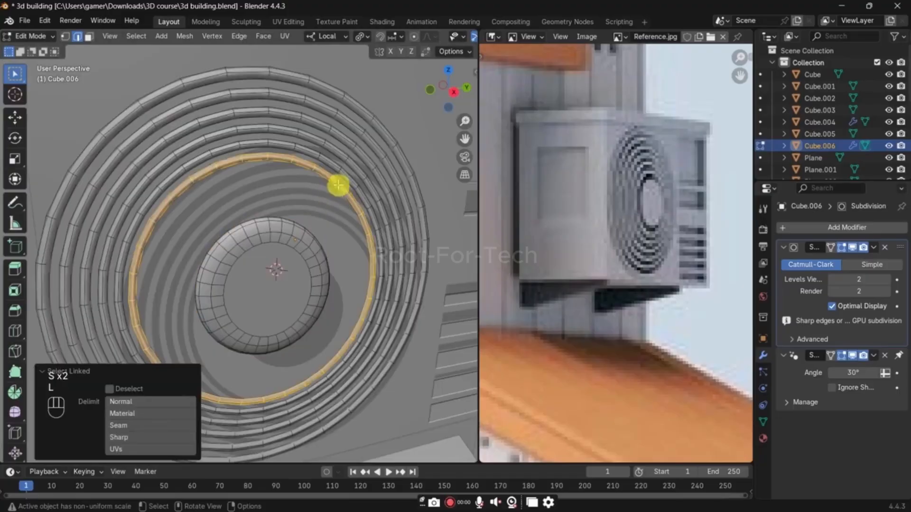
key("l")
key("l")
key("l")
key("l")
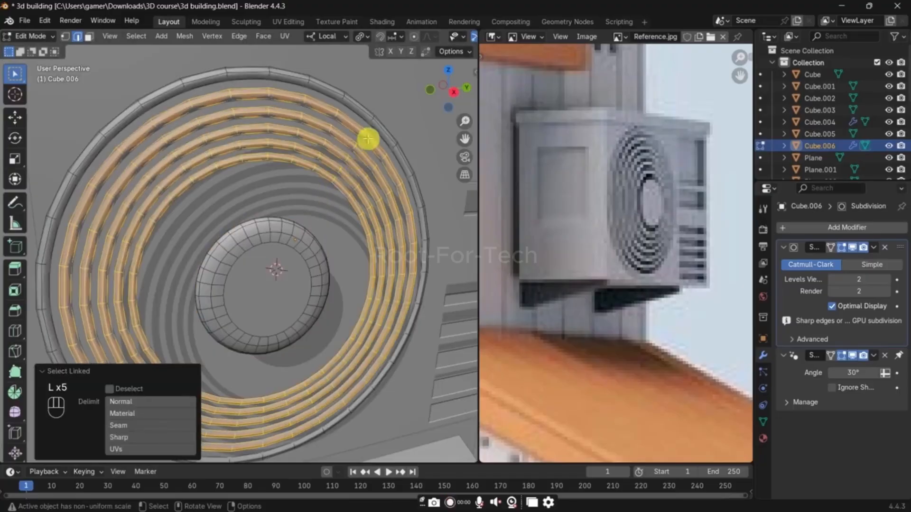
Step: Select only the linked geometry of the central disc and hide it
left_click(285, 245)
key("l")
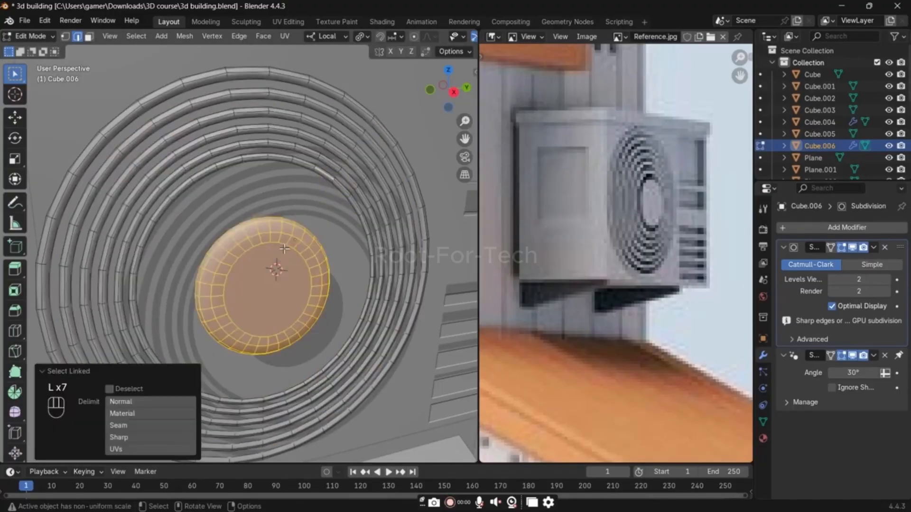
key("h")
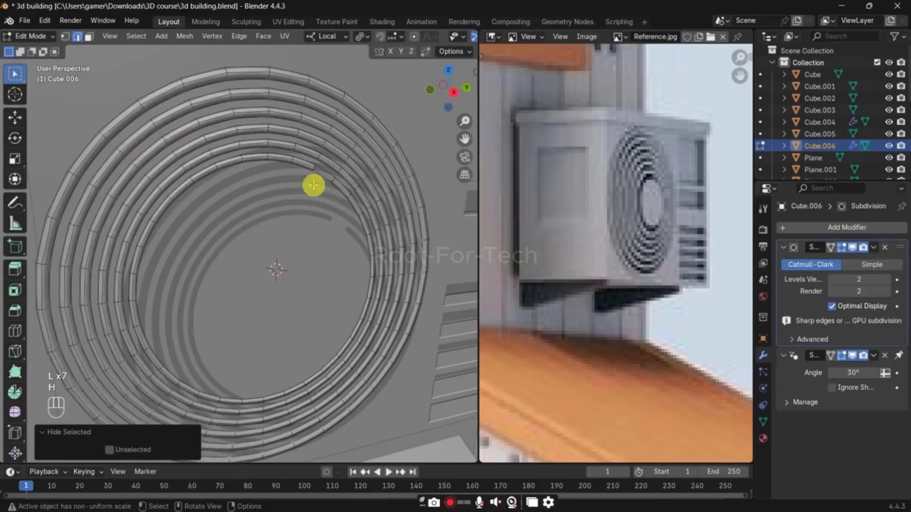
key("ctrl+z")
key("l")
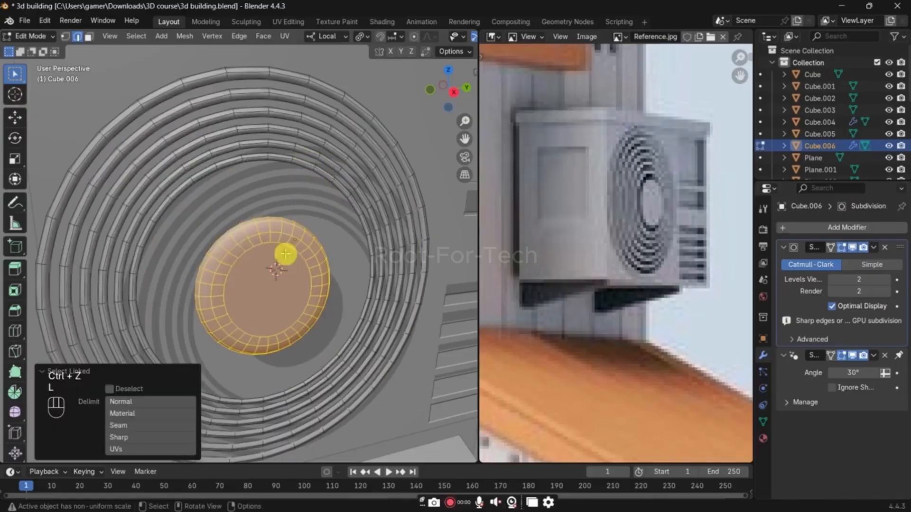
key("h")
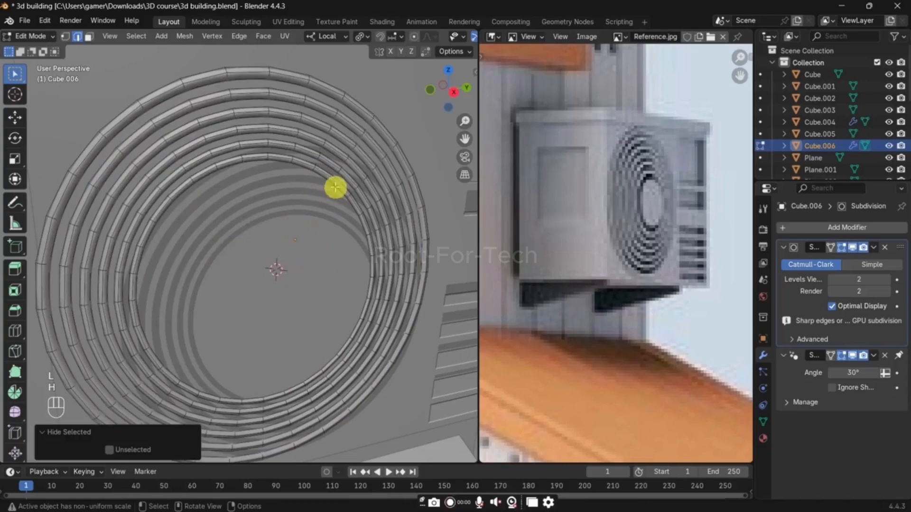
Step: Try scaling down the innermost ring with smooth proportional editing, adjusting the proportional size
key("l")
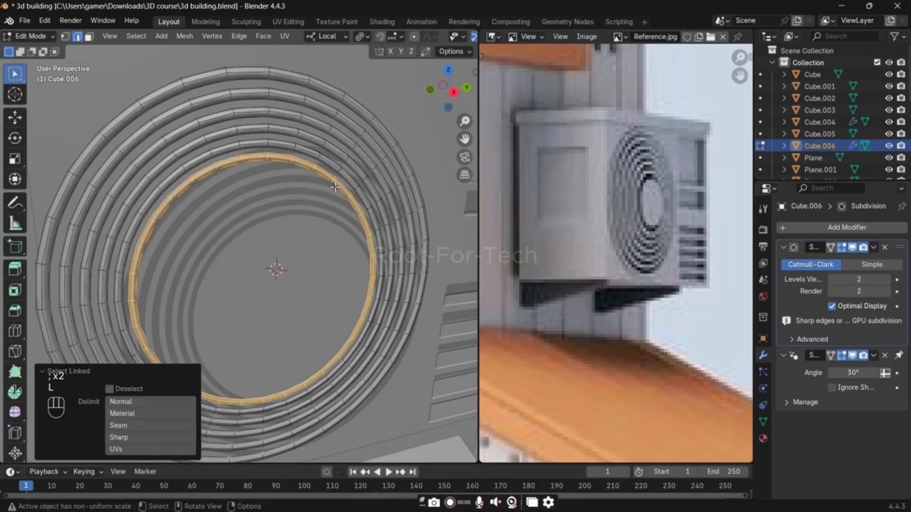
key("o")
key("s")
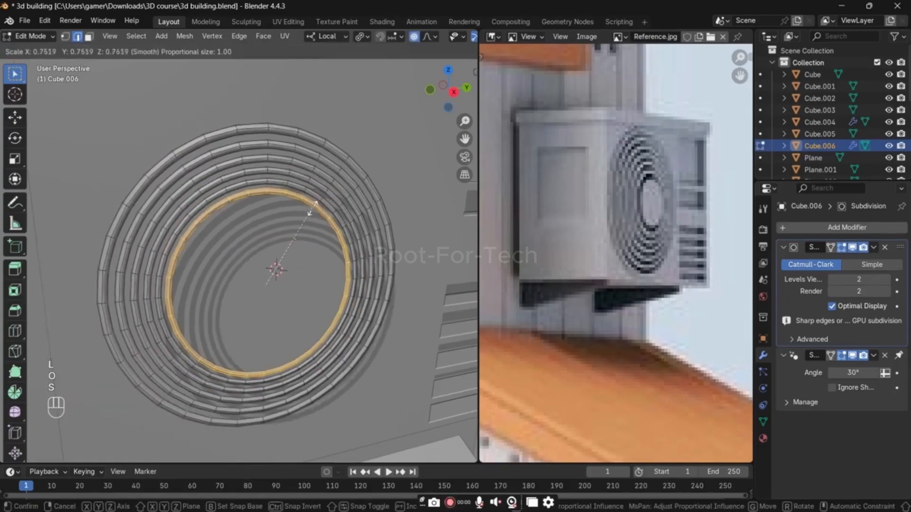
scroll(313, 207, "up", 15)
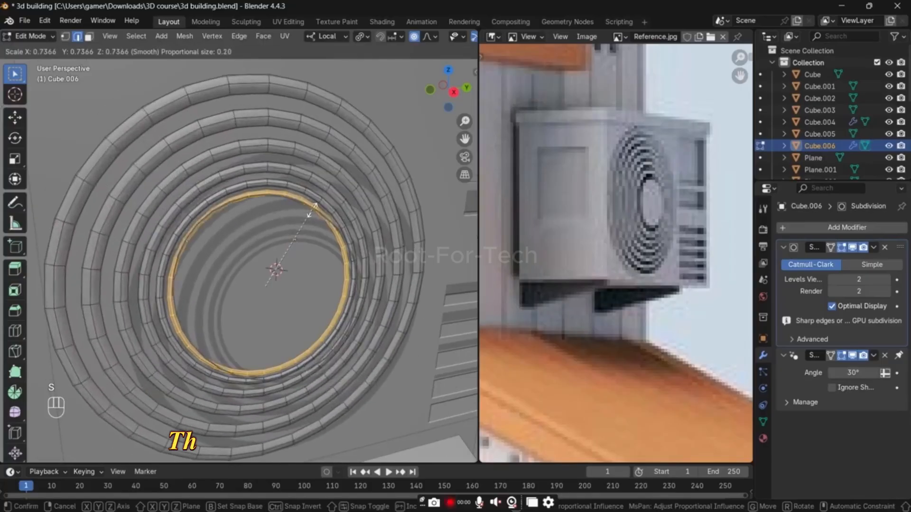
scroll(312, 209, "up", 15)
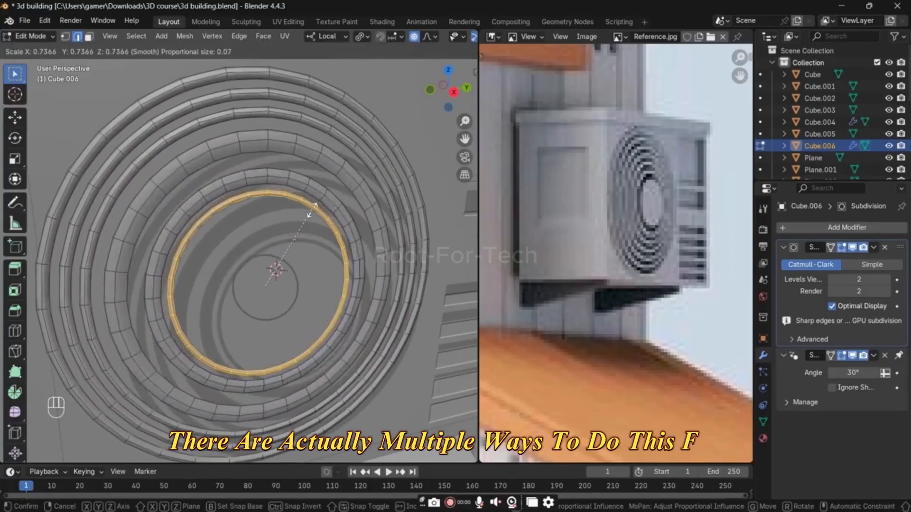
left_click(297, 250)
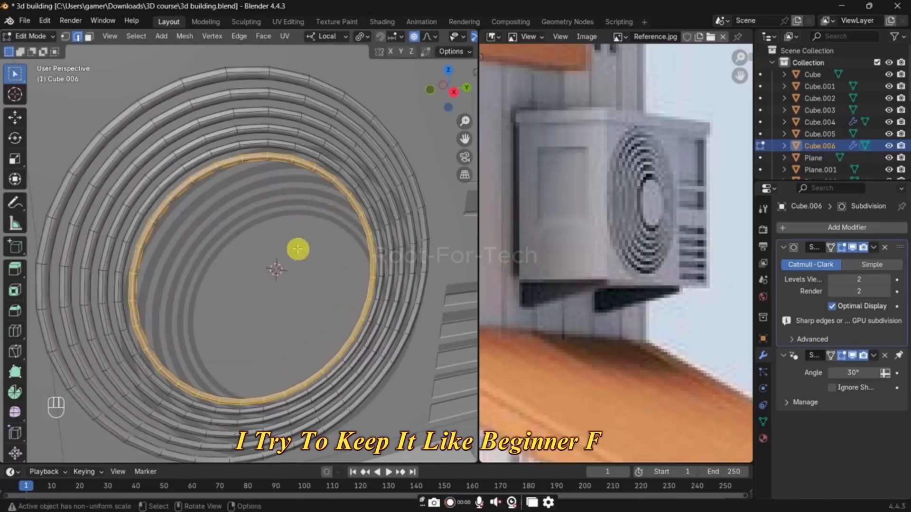
Step: Scale down the innermost ring with proportional editing off, and shrink the second ring so it follows closely outside it
key("s")
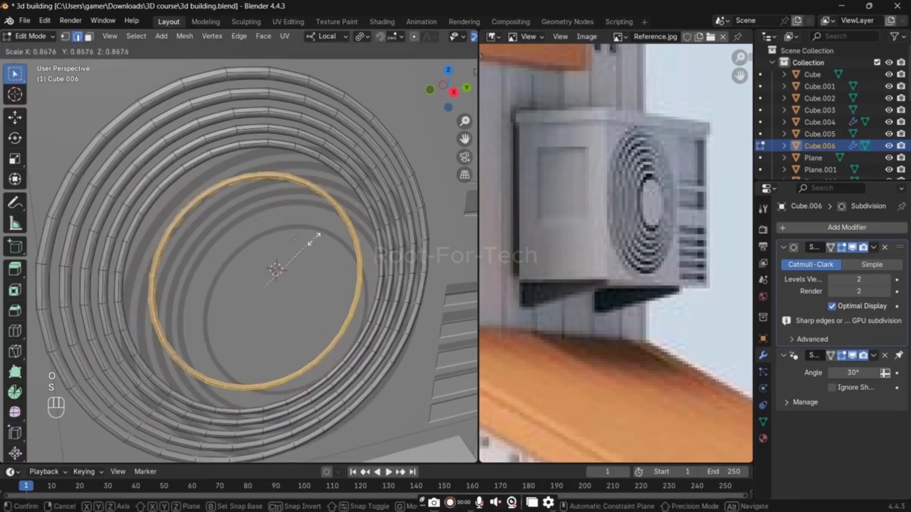
left_click(313, 242)
left_click(321, 163)
key("l")
key("s")
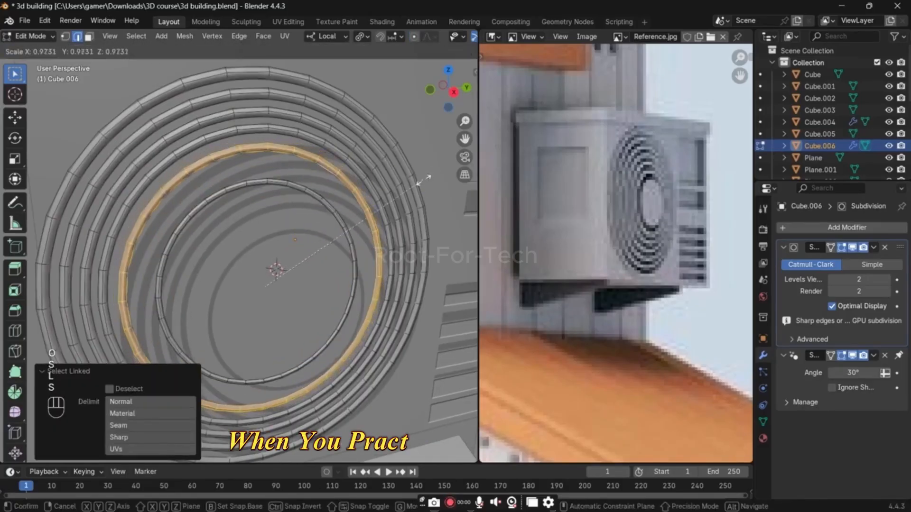
left_click(363, 170)
Step: Scale the third ring from the center to 0.920 and the fourth ring to about 0.95 to spread the rings inward
left_click(356, 169)
key("l")
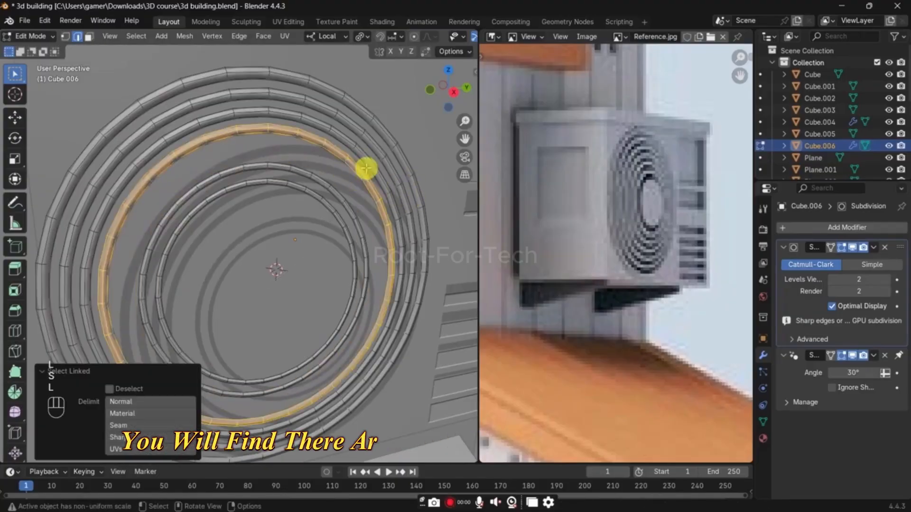
key("s")
left_click(344, 148)
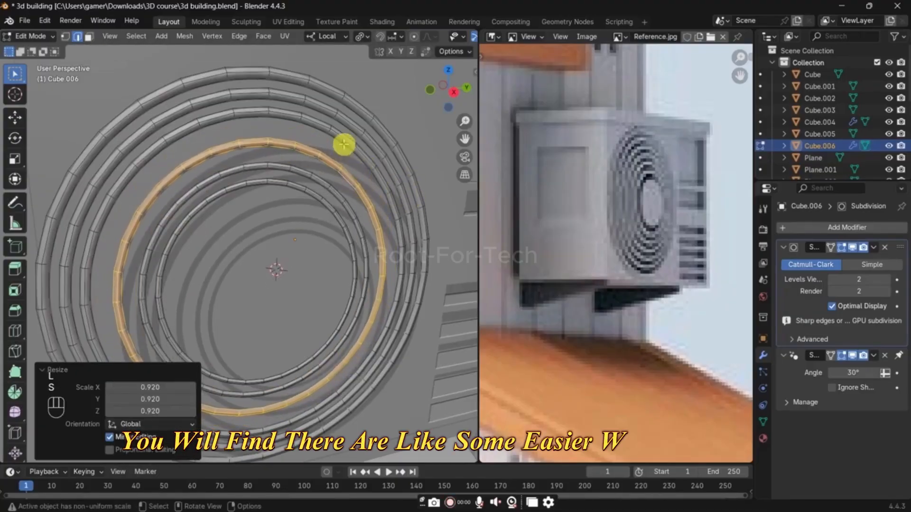
left_click(344, 144)
key("l")
key("s")
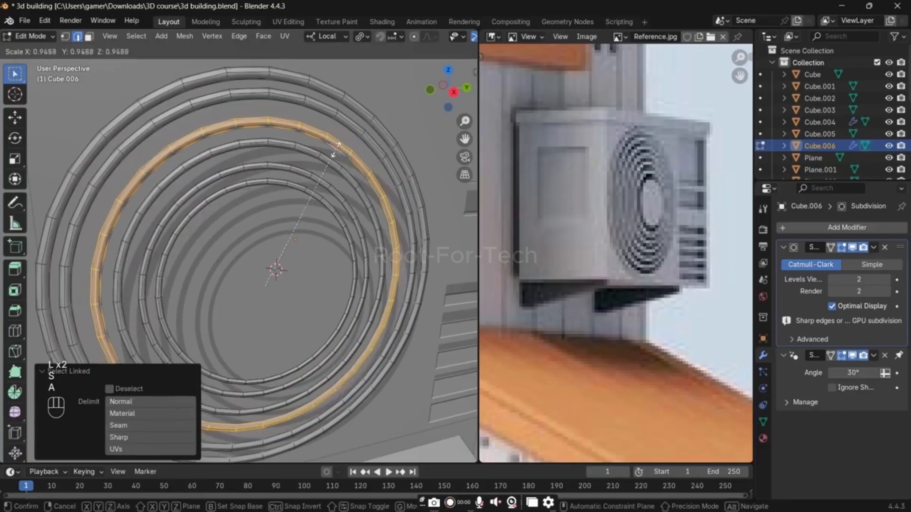
left_click(335, 126)
Step: Scale the fifth grille ring to about 0.98 and reveal the hidden central disc
left_click(336, 126)
key("l")
key("s")
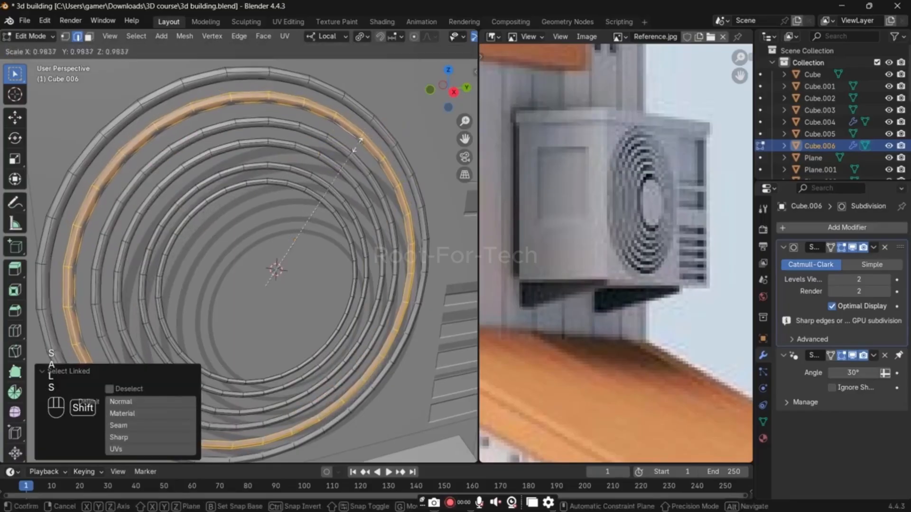
left_click(358, 144)
left_click(365, 209)
key("alt+h")
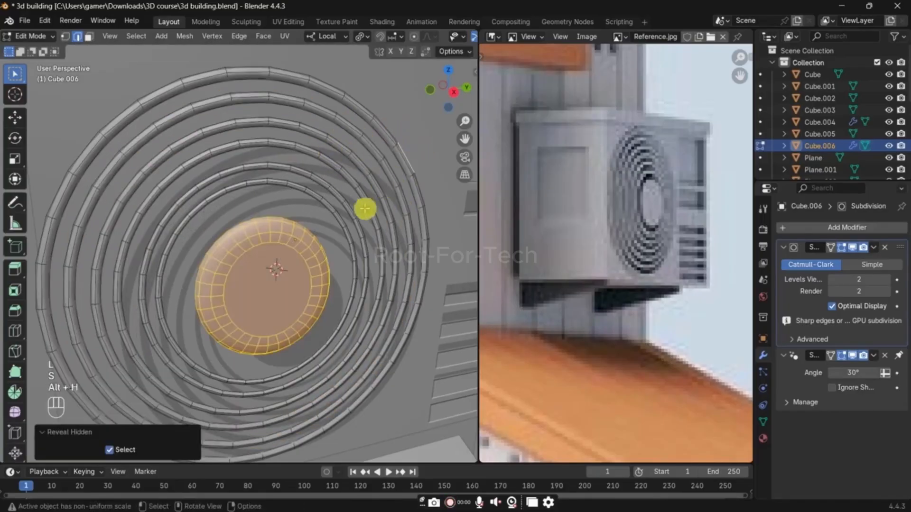
Step: Enlarge the central disc to fill more of the innermost ring, and return to Object Mode
left_click(346, 234)
key("l")
key("s")
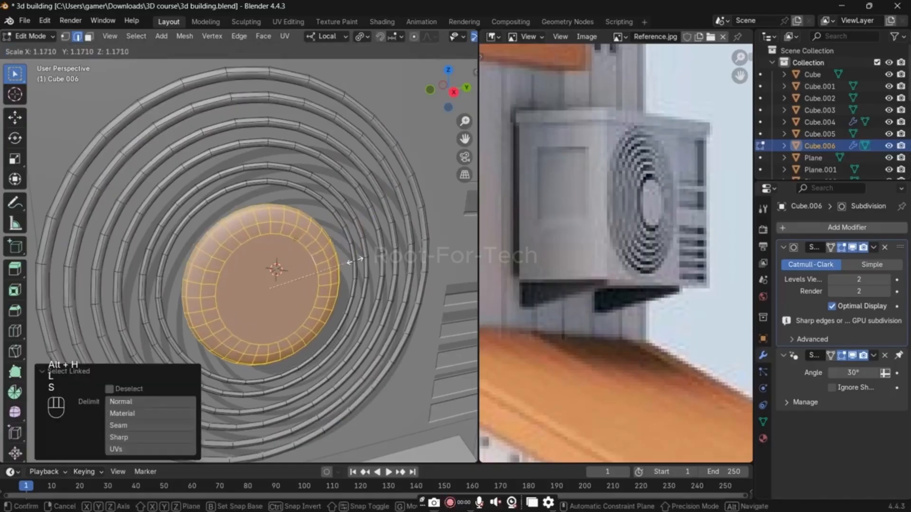
left_click(368, 256)
key("Tab")
scroll(367, 256, "down", 9)
left_click(369, 201)
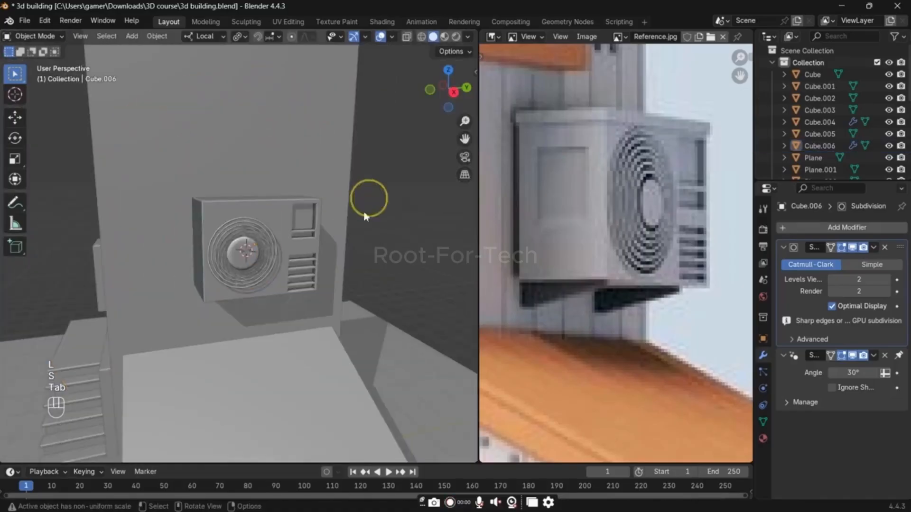
Step: Inspect the air conditioner's fan grille and central disc from several angles
middle_click_drag(303, 278, 341, 293)
scroll(306, 257, "up", 4)
scroll(258, 233, "down", 3)
middle_click_drag(338, 258, 269, 264, "shift")
scroll(258, 234, "up", 4)
scroll(264, 255, "up", 6)
scroll(273, 257, "down", 6)
left_click(272, 203)
key("Tab")
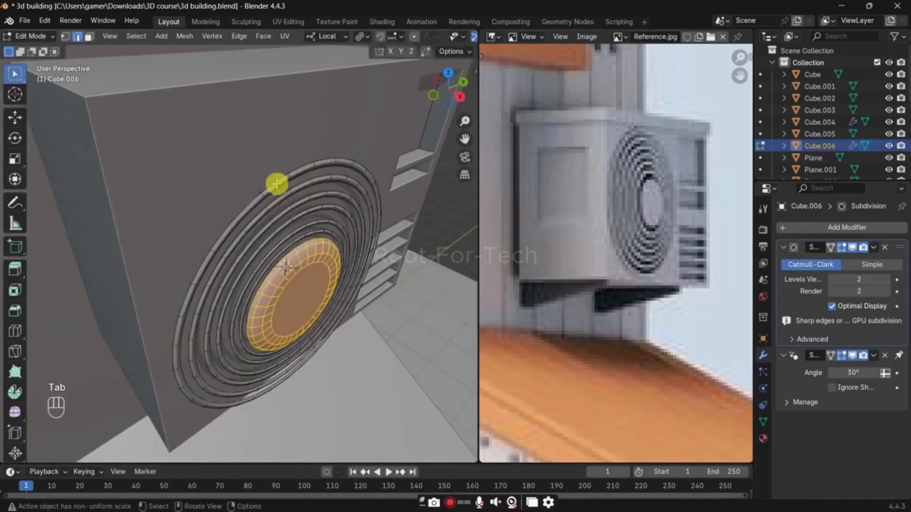
key("Tab")
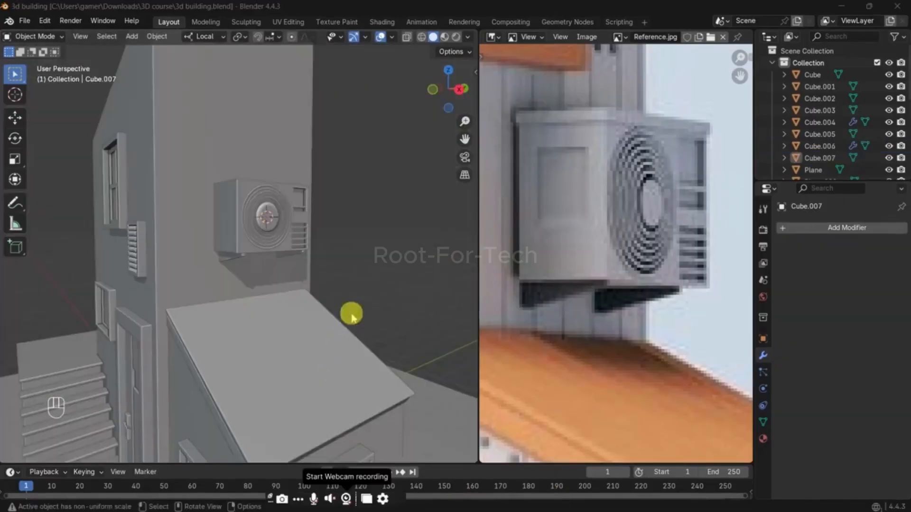
Step: Compare the model's upper windows and air conditioner placement with the side-wall window in the reference image
left_click(355, 282)
scroll(289, 288, "down", 1)
middle_click_drag(289, 289, 326, 299)
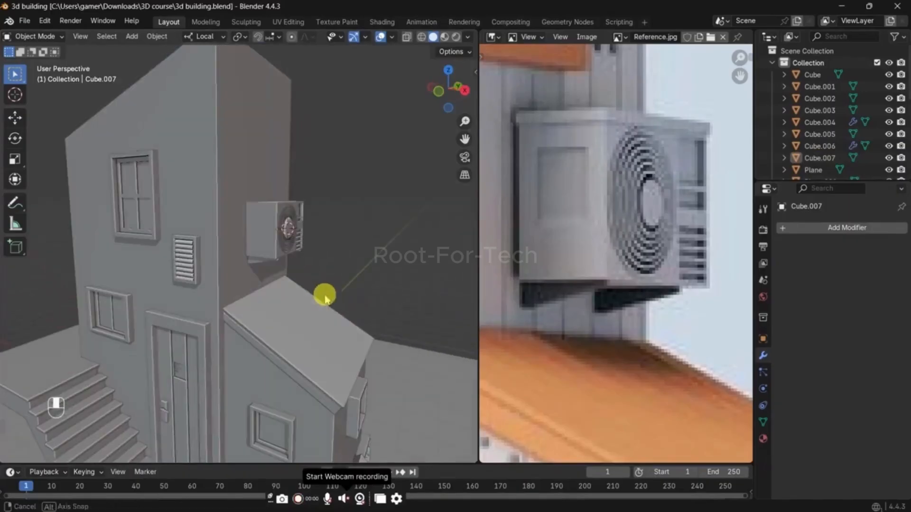
scroll(653, 243, "down", 2)
middle_click_drag(650, 240, 691, 403)
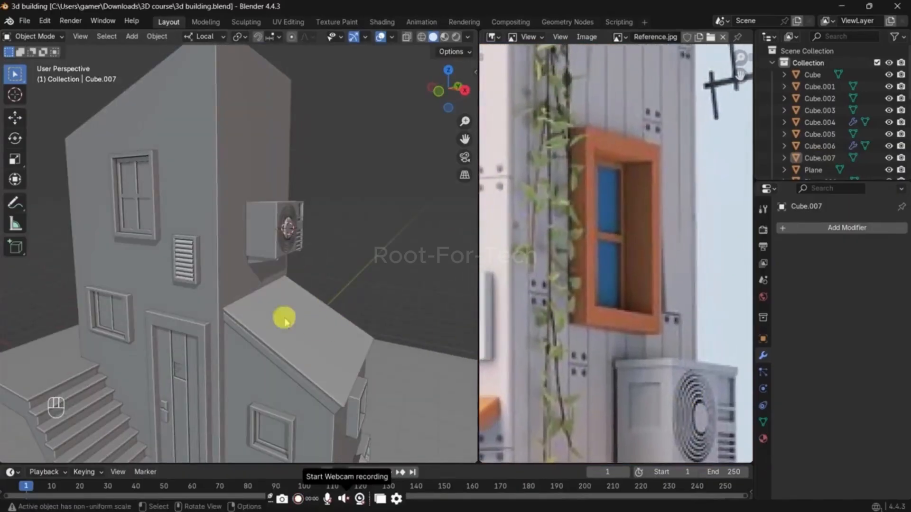
left_click(141, 205)
middle_click_drag(365, 237, 328, 250)
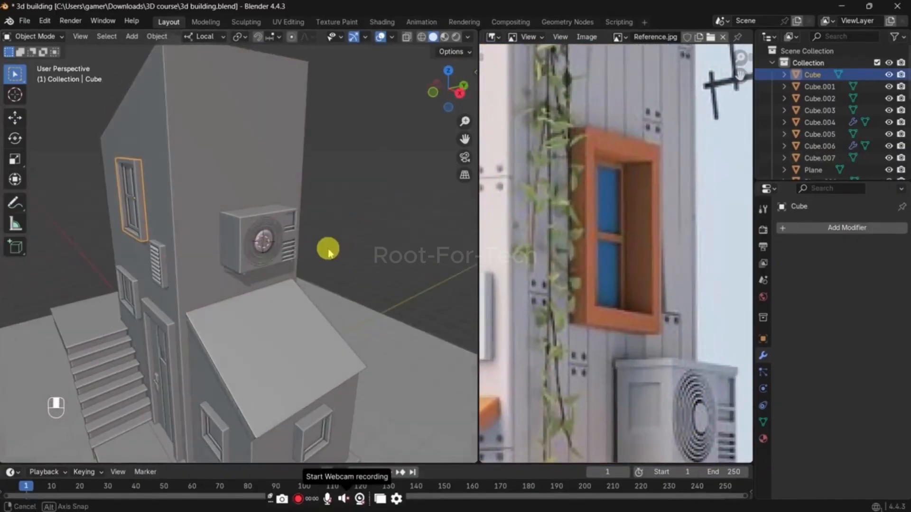
scroll(629, 268, "down", 4)
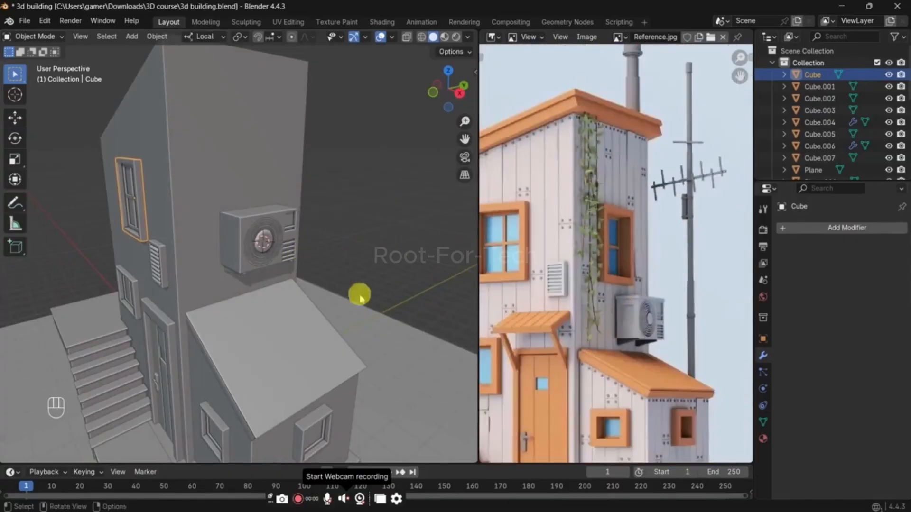
middle_click_drag(359, 296, 271, 270)
scroll(617, 278, "down", 2)
scroll(285, 277, "down", 3)
scroll(271, 270, "up", 2)
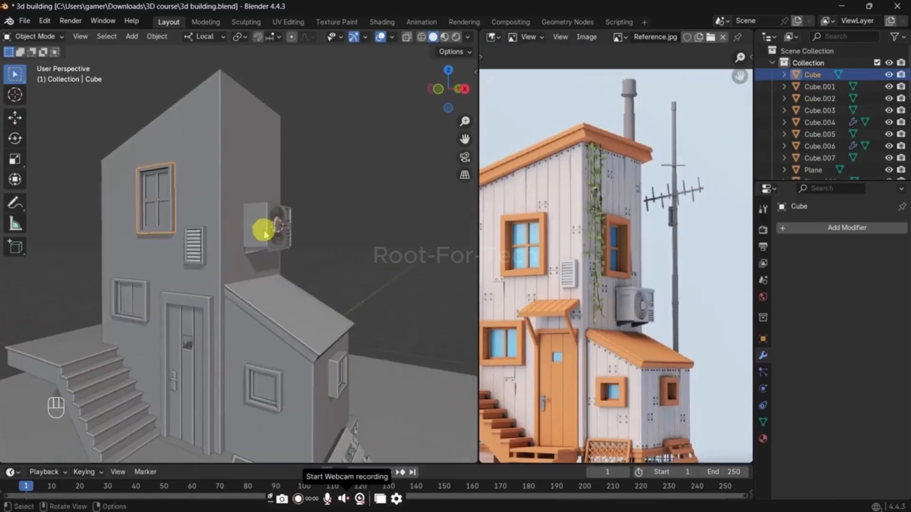
Step: Select the air conditioner's support brackets together with its body
left_click(264, 233)
left_click(258, 255, "shift")
left_click(261, 227)
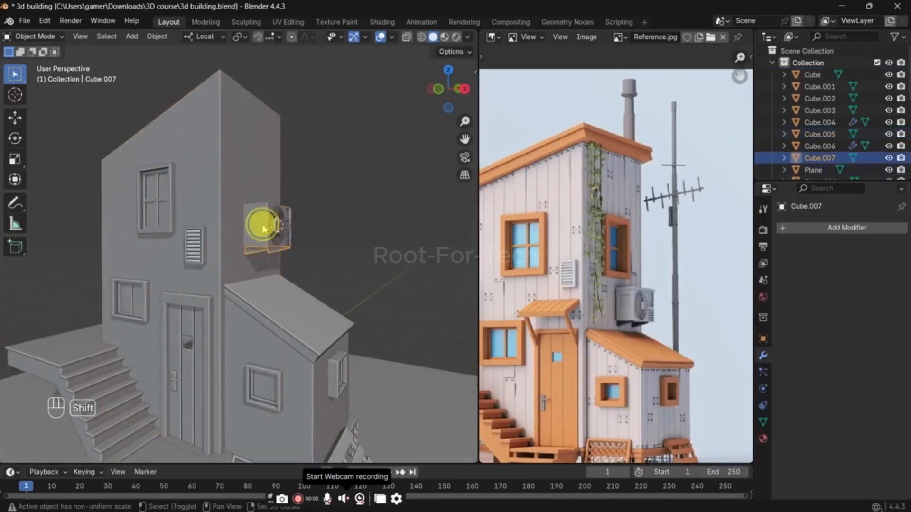
left_click(262, 227, "shift")
Step: Try scaling the air conditioner's body and brackets down to 0.788 without the fan grille
key("s")
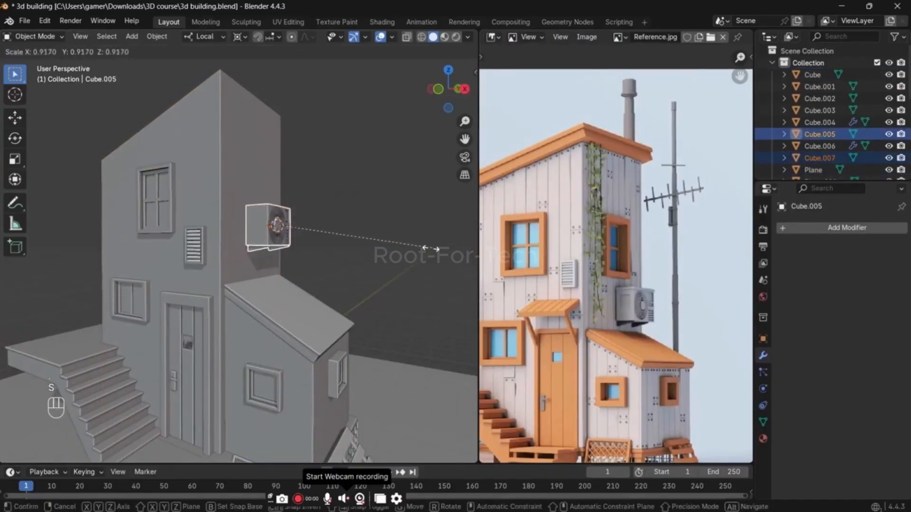
left_click(409, 252)
key("g")
key("z")
right_click(409, 268)
middle_click_drag(409, 269, 369, 272)
scroll(369, 274, "up", 5)
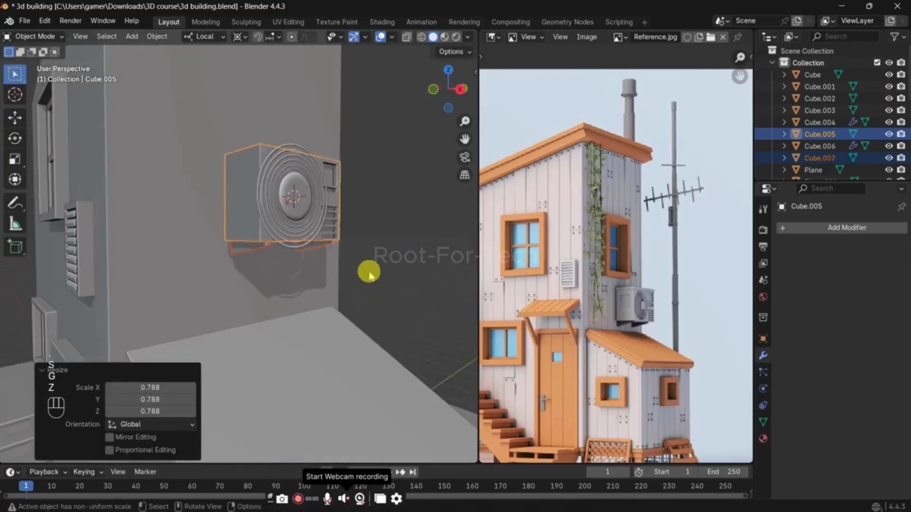
key("ctrl+z")
key("ctrl+z")
Step: Add the fan grille to the selection, scale the whole air conditioner down slightly, and lower it about 0.39 m
left_click(306, 203, "shift")
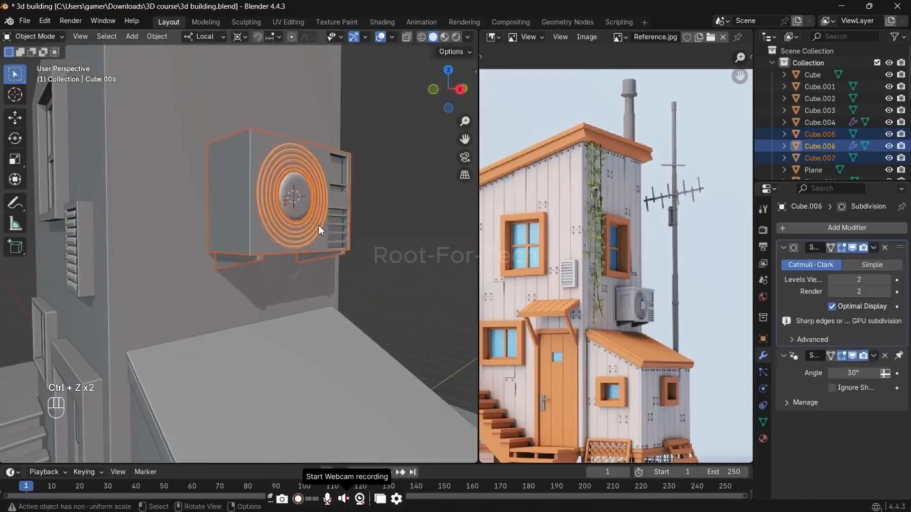
key("s")
left_click(312, 221)
key("g")
key("z")
left_click(317, 276)
scroll(317, 276, "down", 4)
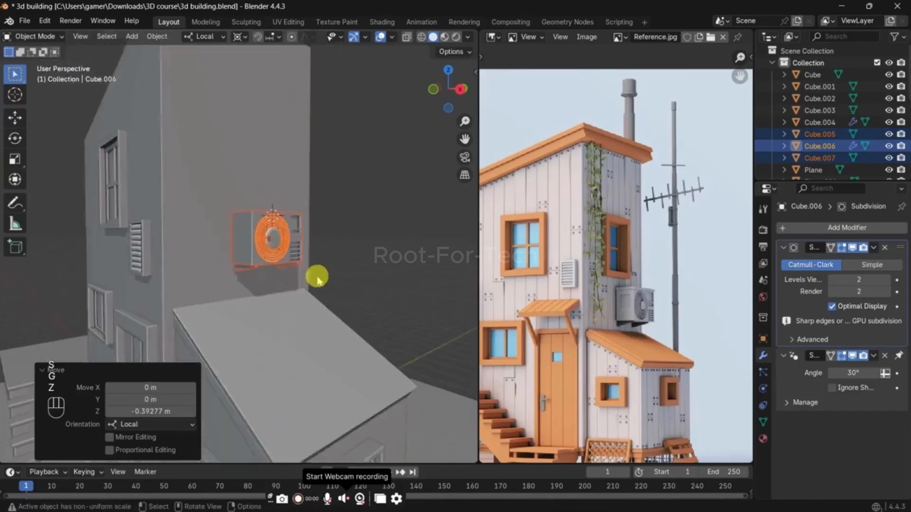
Step: Slide the whole air conditioner along its local X axis toward the side wall
middle_click_drag(317, 277, 356, 277)
key("g")
key("y")
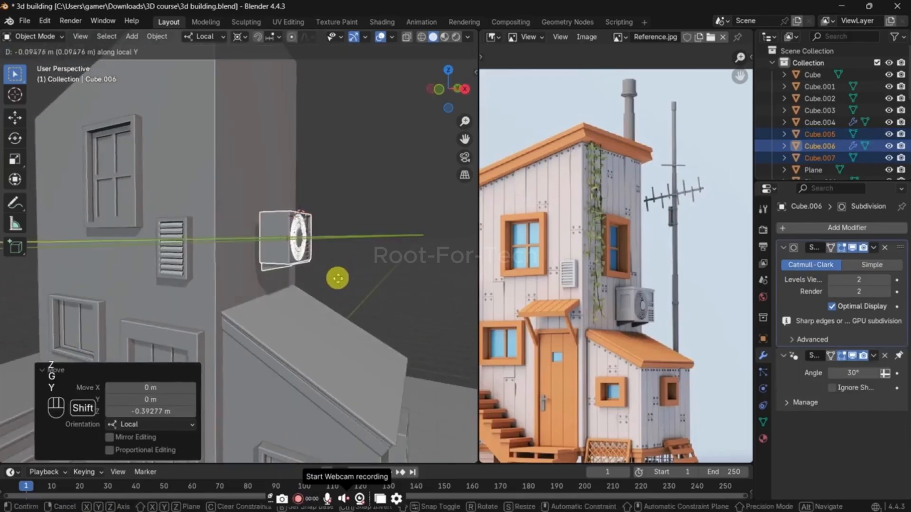
key("x")
left_click(298, 281)
left_click(385, 249)
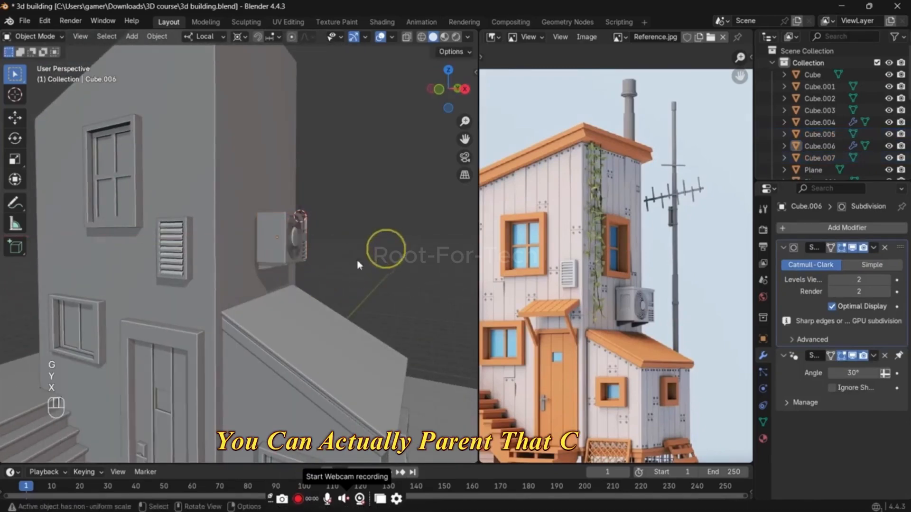
mouse_move(359, 265)
middle_mouse_down()
mouse_move(387, 260)
mouse_move(367, 252)
mouse_move(281, 275)
middle_mouse_up()
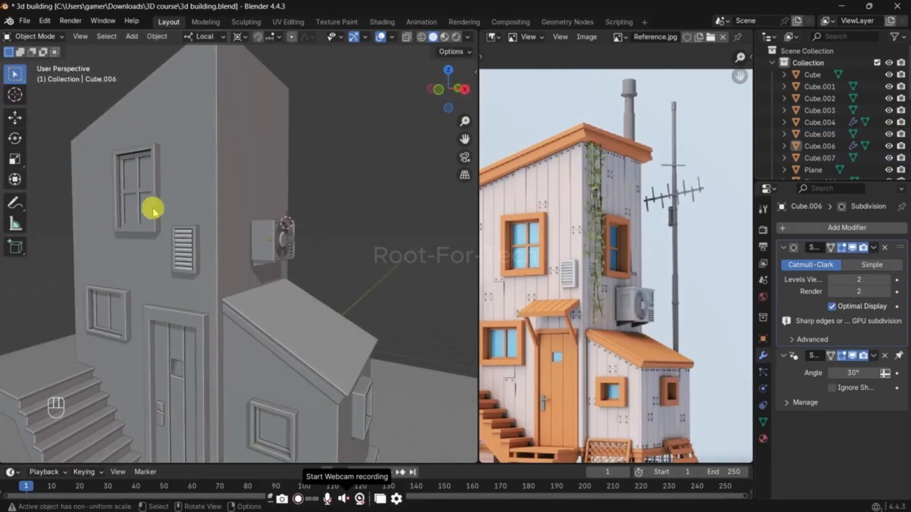
Step: Select the upper front window and switch the transform orientation to Global
left_click(189, 250)
left_click(136, 209)
key("g")
key("z")
key("z")
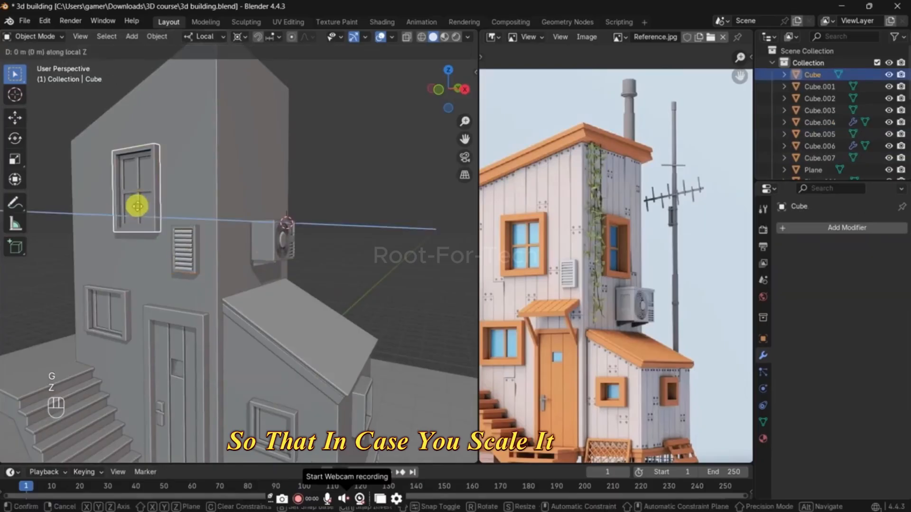
right_click(137, 197)
key("comma")
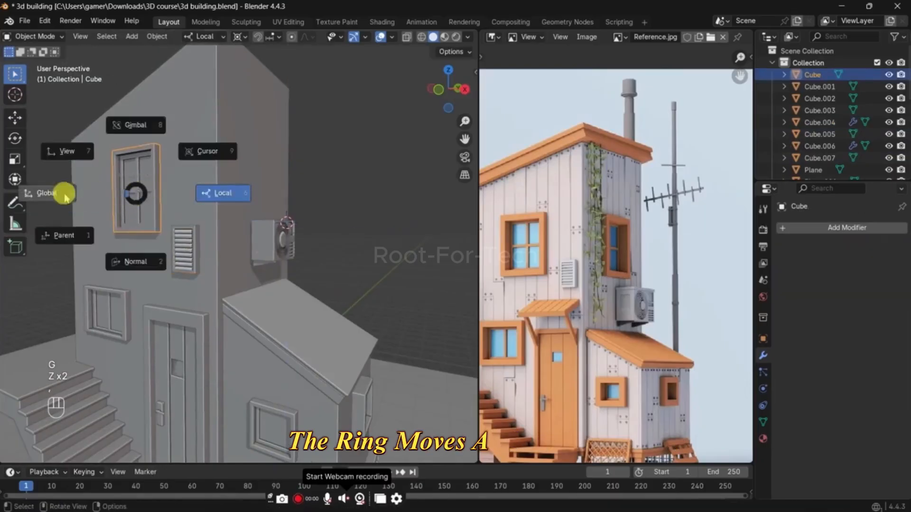
left_click(65, 193)
Step: Raise the upper front window about 0.31 m along the global Z axis
middle_click_drag(202, 222, 246, 224, "shift")
key("g")
key("z")
left_click(246, 223)
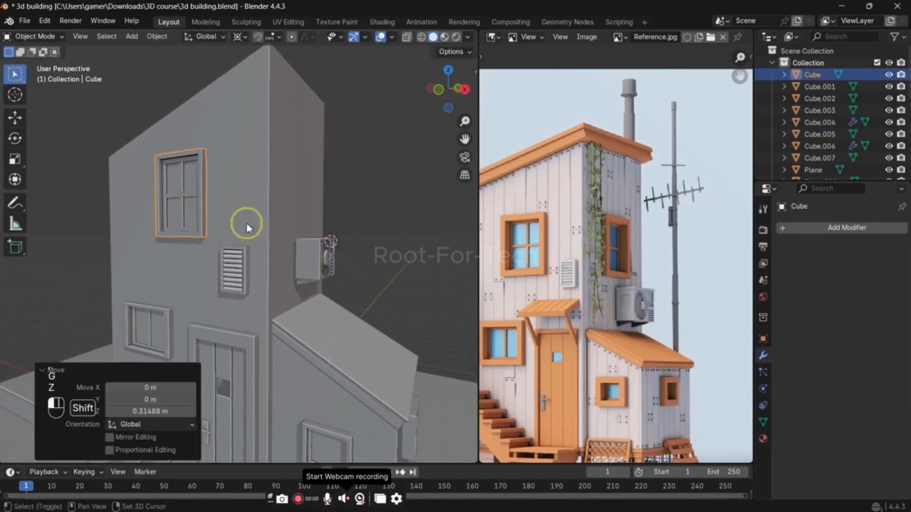
Step: Duplicate the upper front window and snap the copy to the 3D cursor placed on the side wall above the air conditioner
middle_click_drag(301, 230, 271, 248)
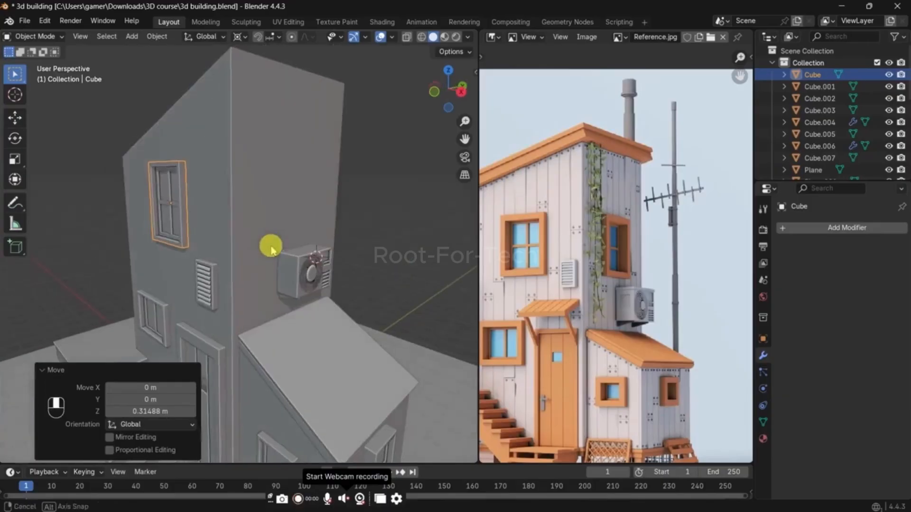
middle_click_drag(293, 216, 250, 224)
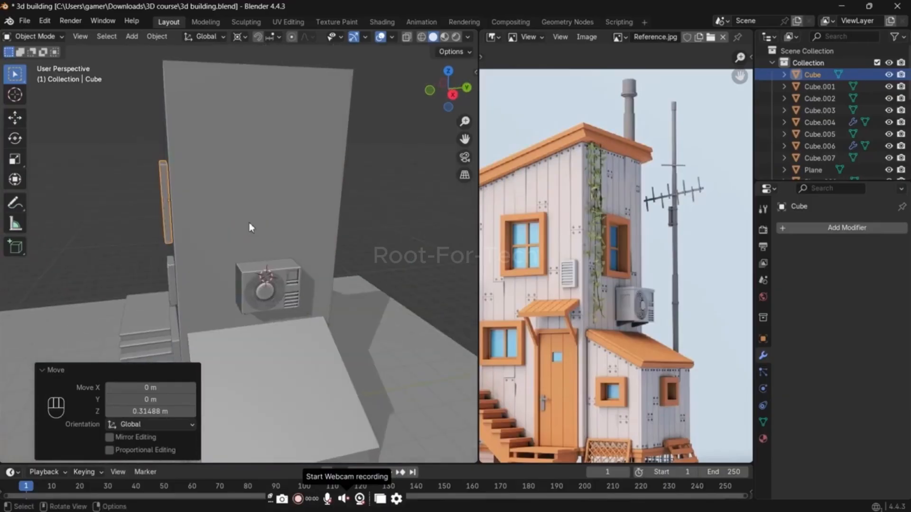
key("shift+d")
right_click(257, 210)
key("shift+s")
left_click(254, 177)
Step: Rotate the duplicated window 90° around Z to lie flat on the side wall
type("r")
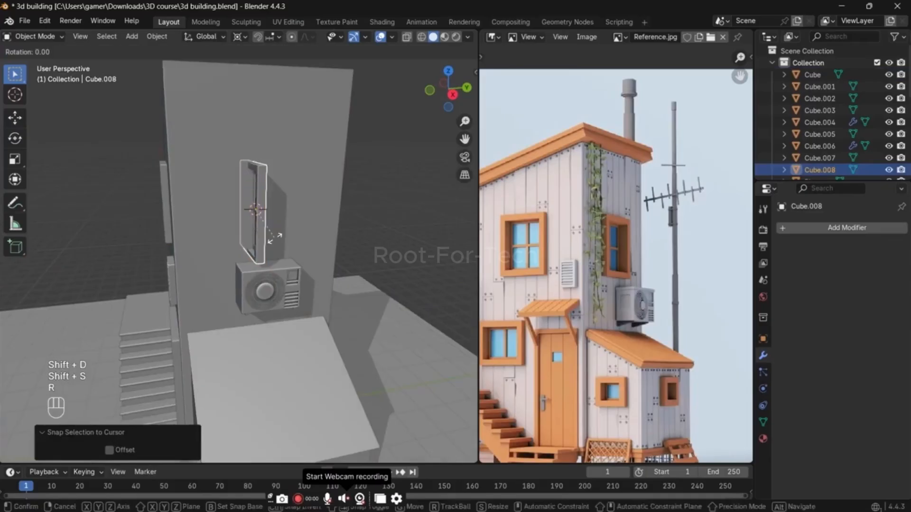
type("z90")
key("Return")
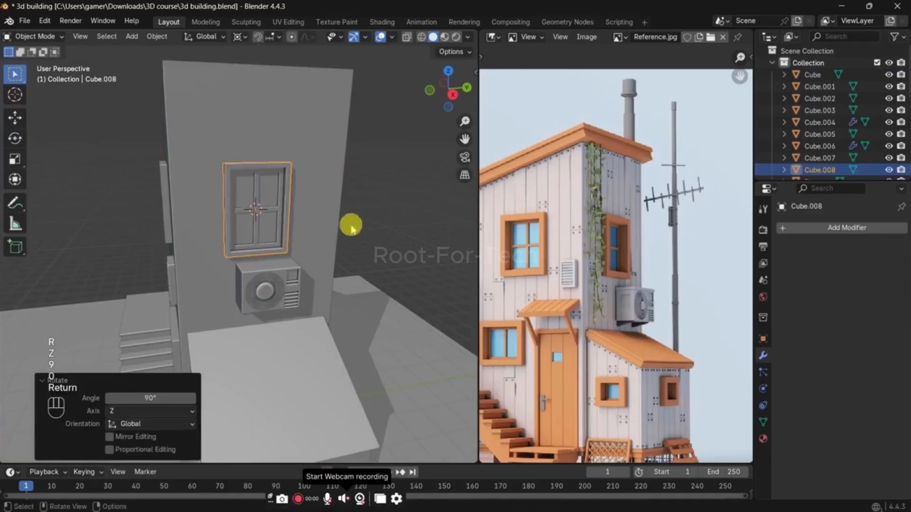
left_click(421, 203)
middle_click_drag(421, 203, 321, 226)
left_click(275, 228)
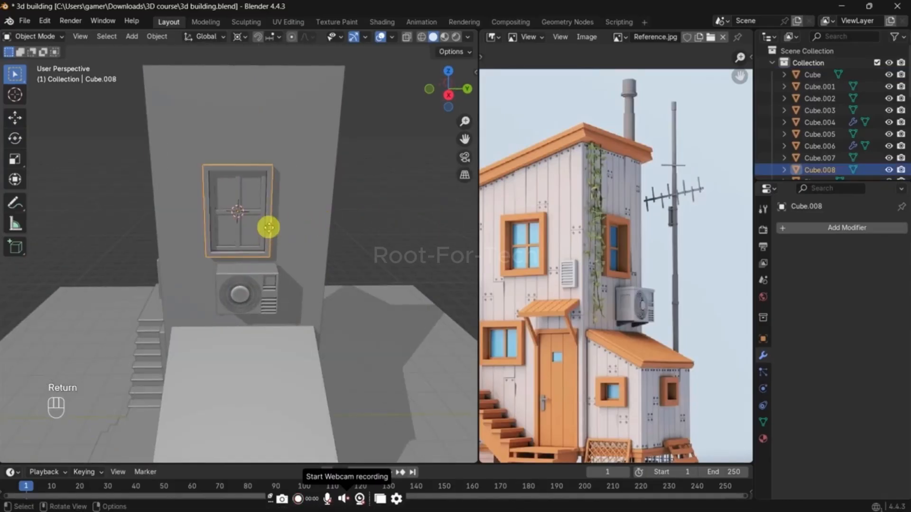
key("g")
key("z")
key("x")
left_click(264, 228)
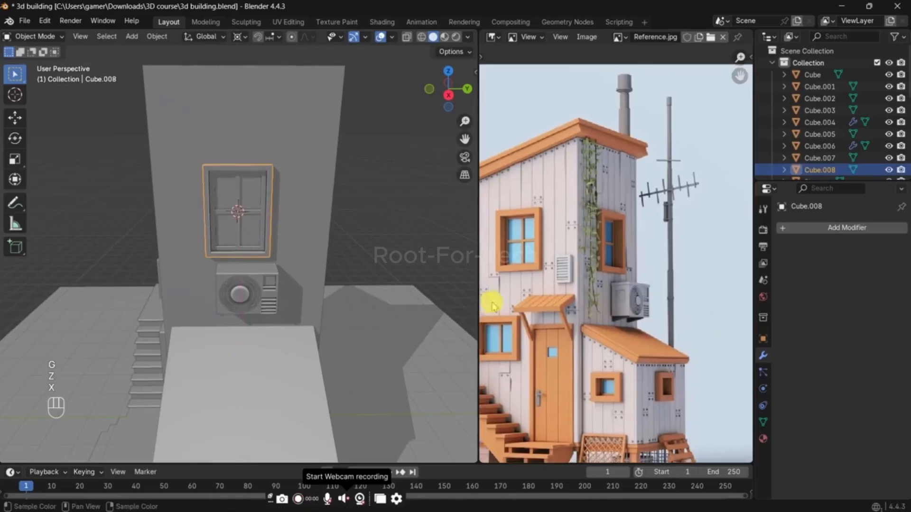
Step: Select the air conditioner's brackets, grille and body, and move them about 0.16 m along the global Y axis
scroll(637, 305, "up", 5)
scroll(351, 332, "up", 3)
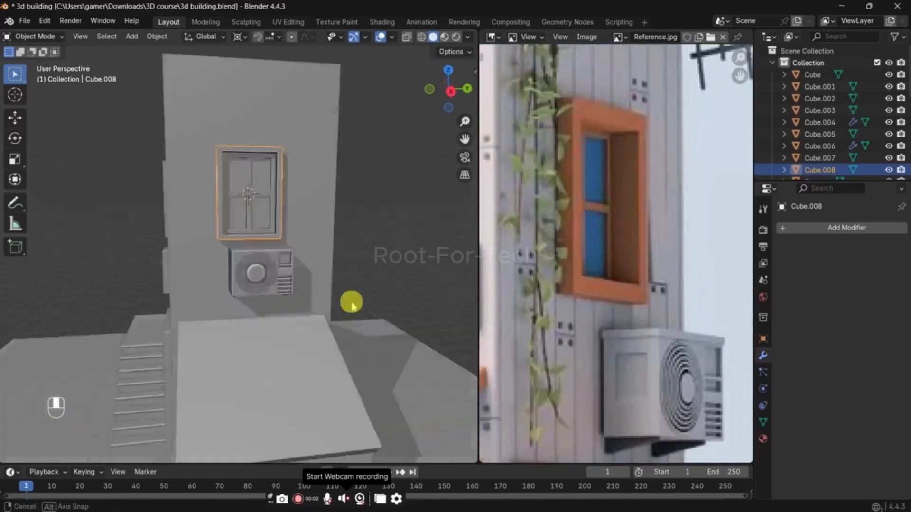
middle_click_drag(350, 301, 292, 287)
left_click(280, 284)
left_click(315, 244, "shift")
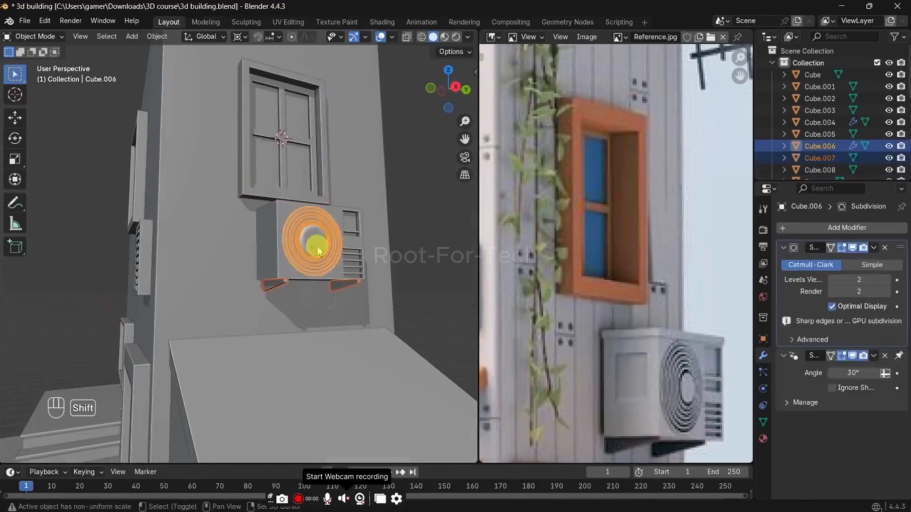
left_click(278, 258, "shift")
key("g")
key("y")
left_click(324, 262)
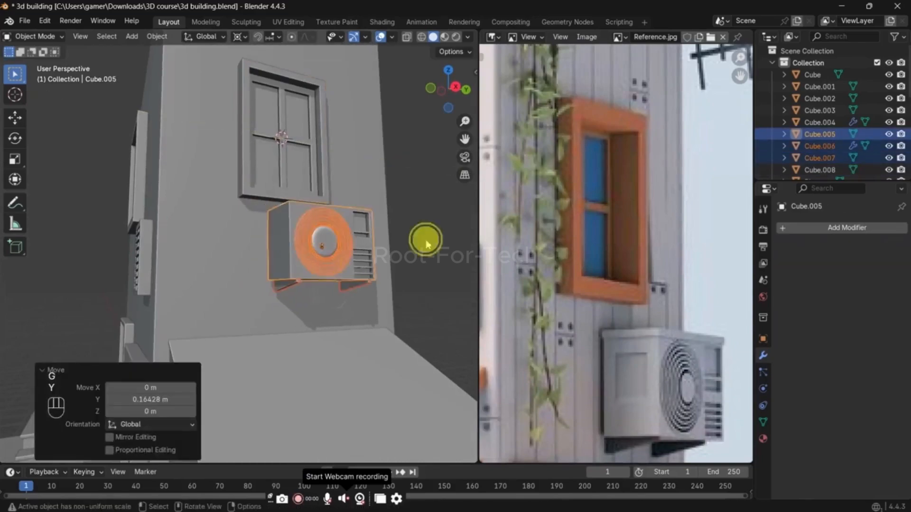
Step: Lower the whole air conditioner about 0.15 m along Z to leave a gap beneath the side-wall window
left_click(423, 240)
middle_click_drag(423, 240, 365, 290)
scroll(366, 299, "up", 3)
scroll(351, 332, "down", 5)
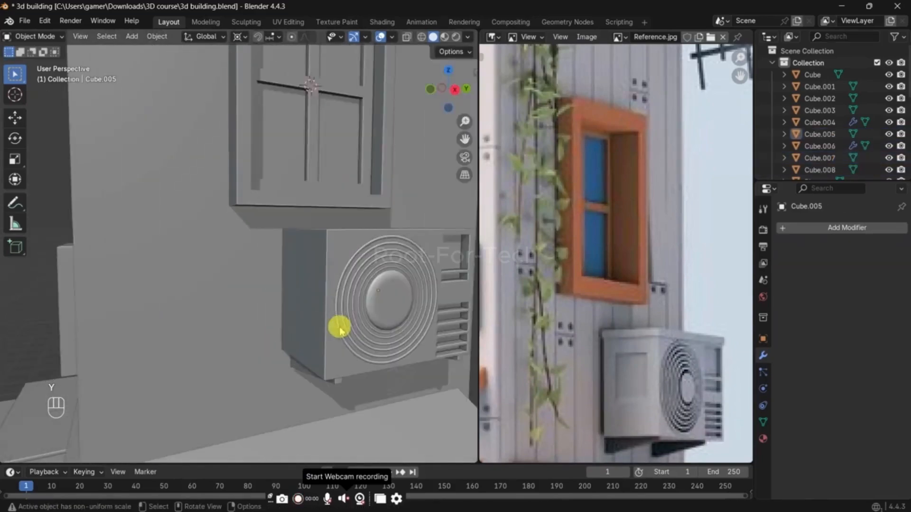
middle_click_drag(331, 326, 354, 329)
key("ctrl+z")
key("g")
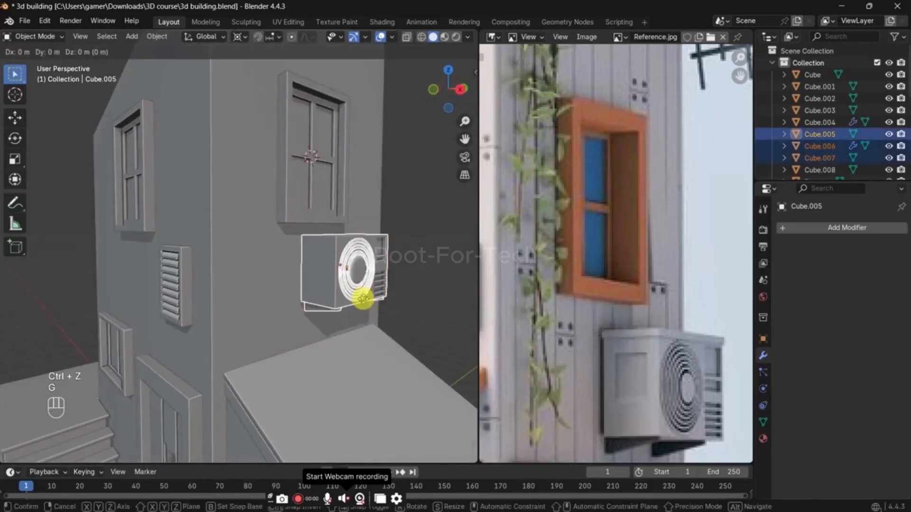
key("z")
left_click(354, 407)
scroll(654, 416, "down", 4)
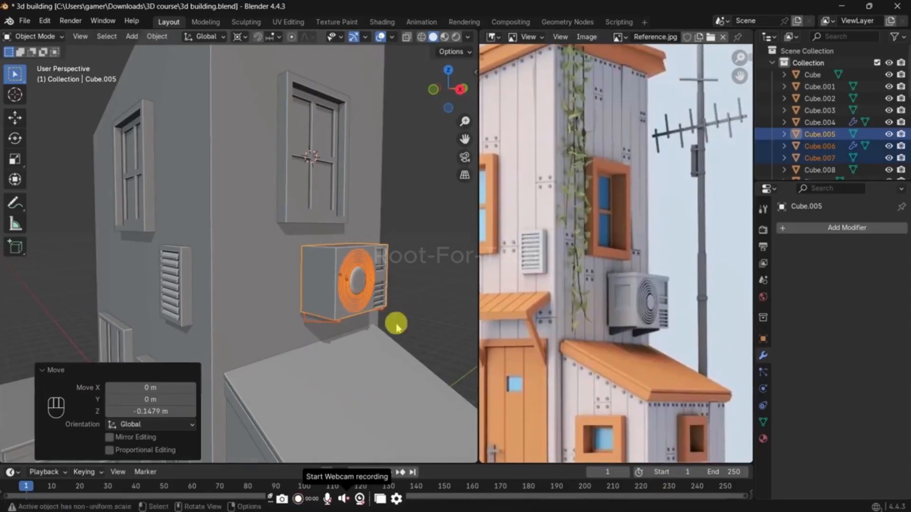
mouse_move(398, 319)
middle_mouse_down()
mouse_move(409, 291)
mouse_move(385, 308)
middle_mouse_up()
left_click(404, 294)
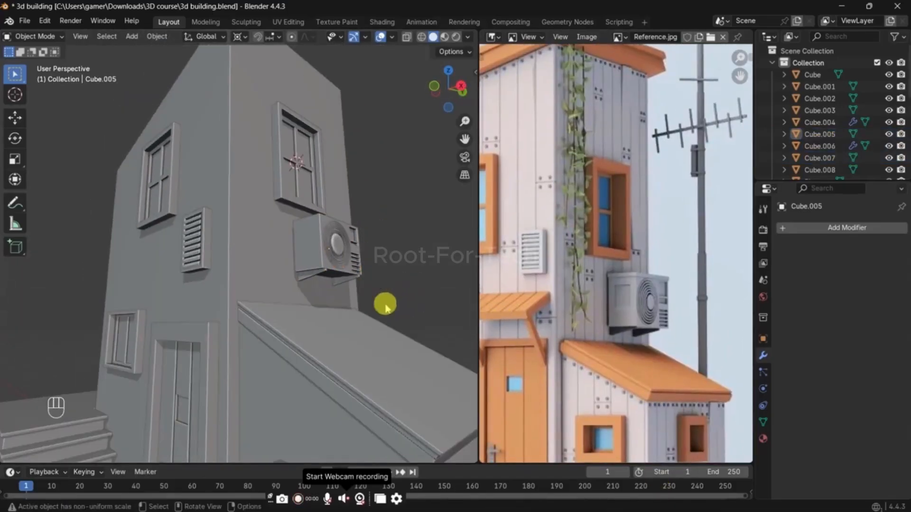
Step: Compare the tower's upper walls, windows and sloped top with the roof area of the reference image
scroll(285, 235, "down", 6)
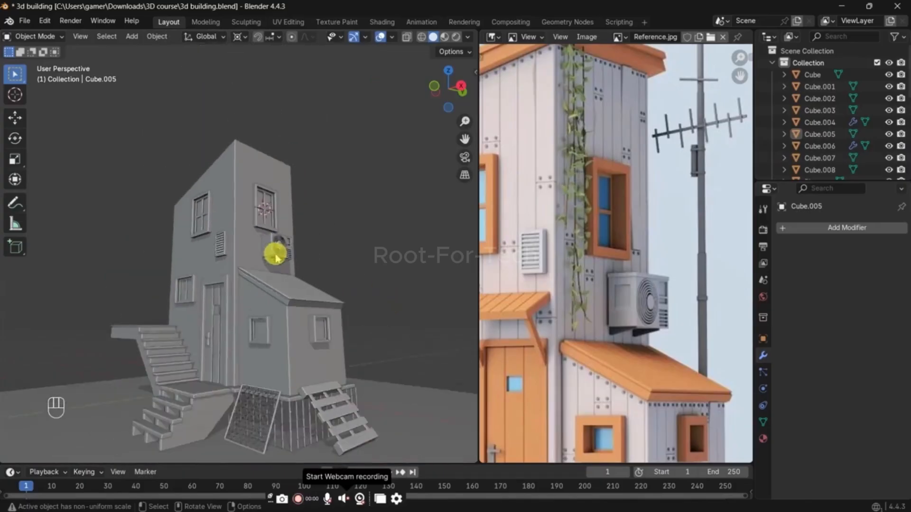
middle_click_drag(276, 255, 287, 279)
scroll(286, 279, "up", 6)
middle_click_drag(264, 229, 282, 290, "shift")
scroll(651, 216, "down", 1)
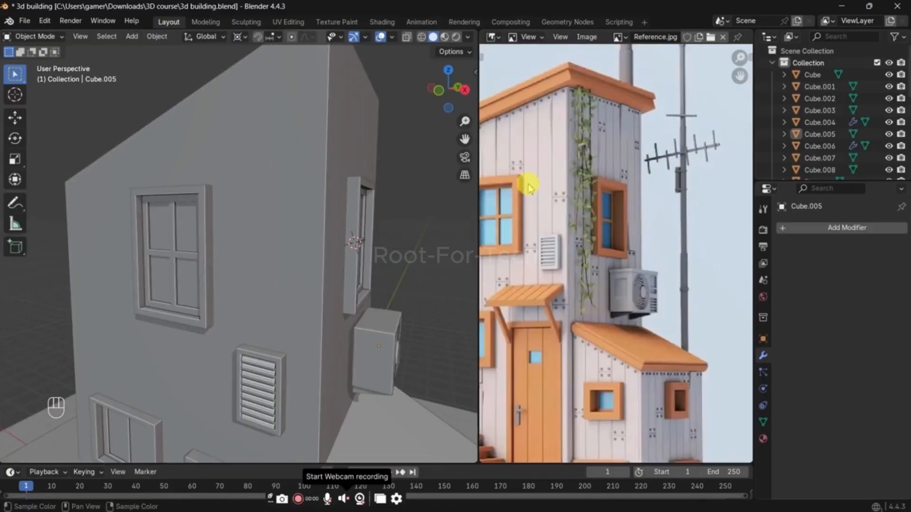
scroll(528, 184, "down", 1)
middle_click_drag(528, 185, 586, 245)
scroll(545, 225, "up", 1)
scroll(308, 183, "down", 4)
middle_click_drag(298, 171, 310, 176)
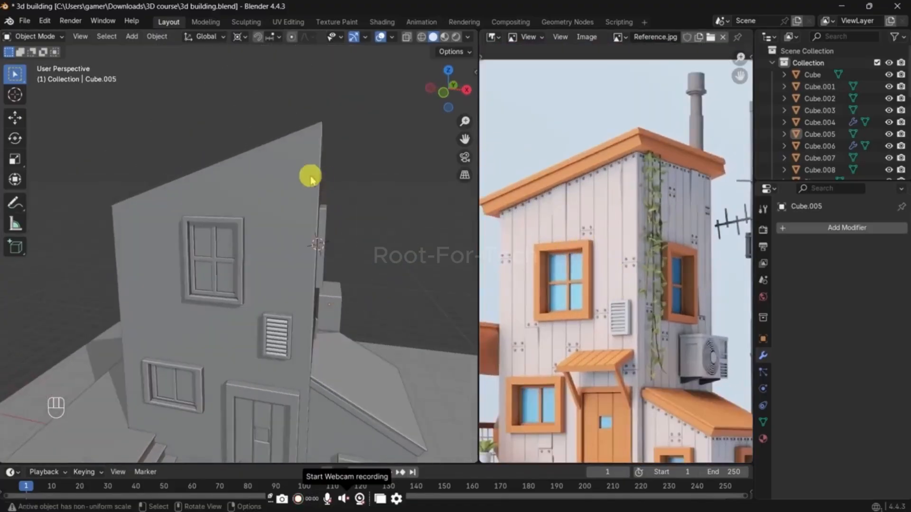
Step: Select all the tower's top vertices in X-ray view and raise them slightly along Z to make the walls taller
left_click(295, 205)
key("Tab")
key("1")
key("alt+z")
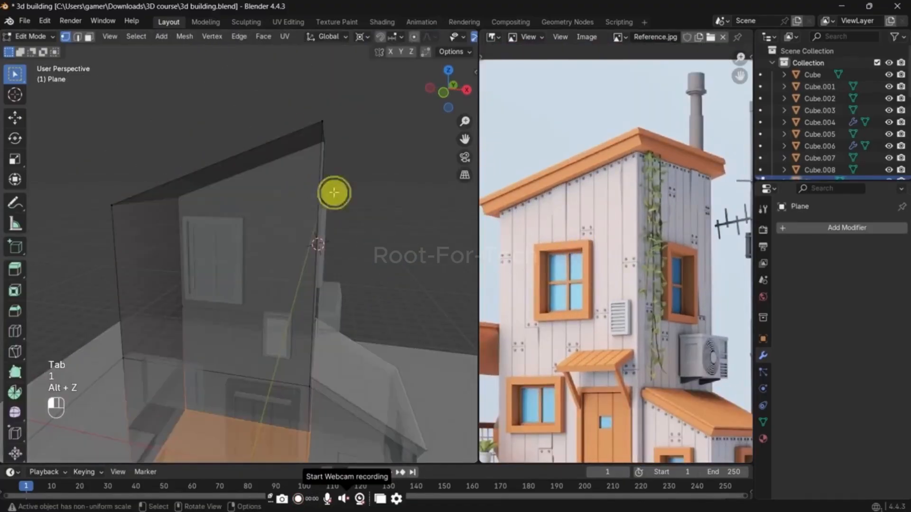
key("1")
key("Tab")
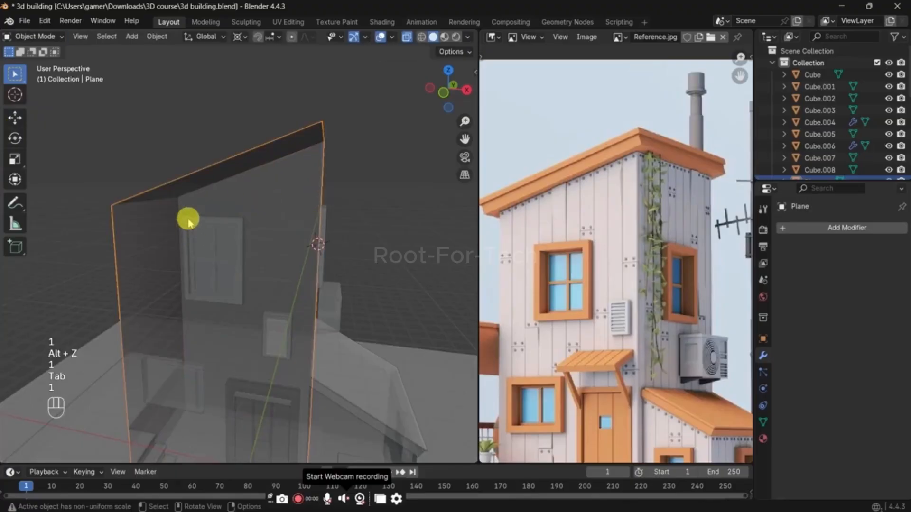
key("Tab")
key("1")
left_click_drag(189, 220, 73, 144)
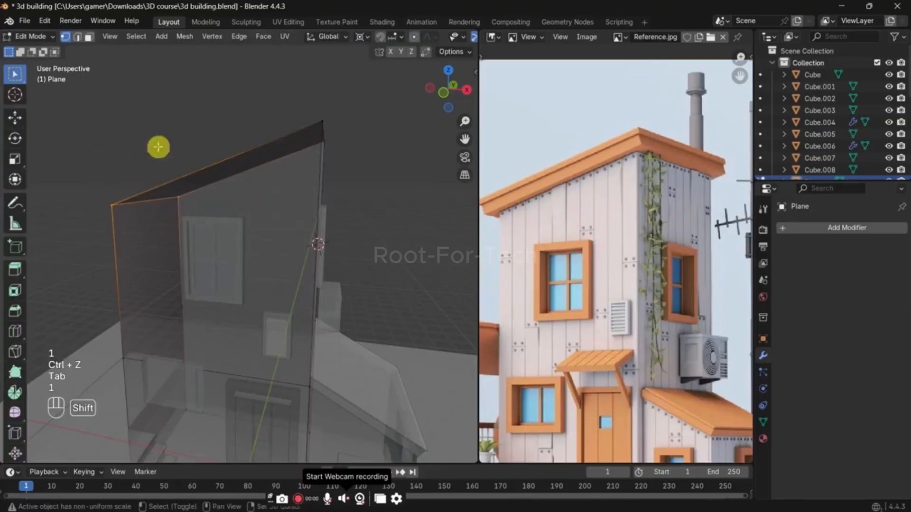
left_click_drag(218, 82, 431, 192, "shift")
key("g")
key("z")
left_click(392, 146)
key("Tab")
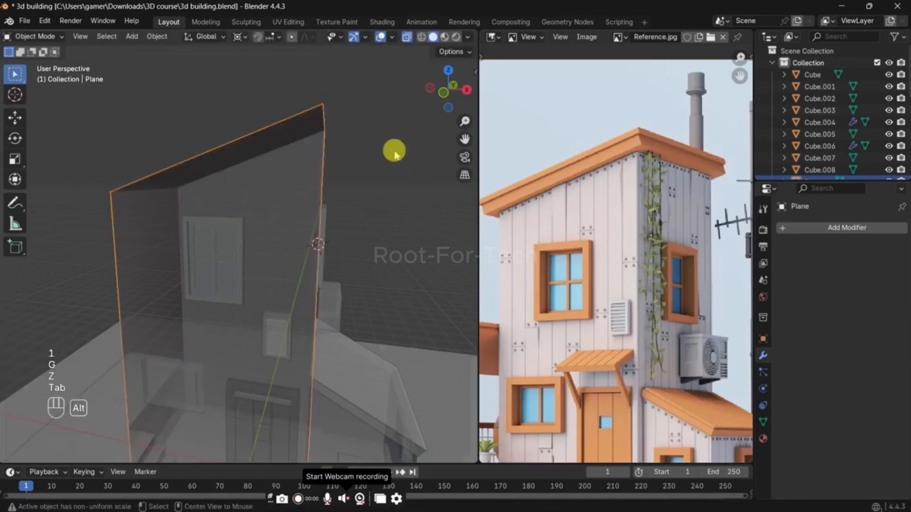
key("alt+z")
Step: Duplicate the tower's sloped top face in place and separate the copy into its own object, with its whole mesh selected for editing
middle_click_drag(331, 243, 332, 164)
key("Tab")
middle_click_drag(332, 164, 350, 214)
key("shift+d")
right_click(350, 214)
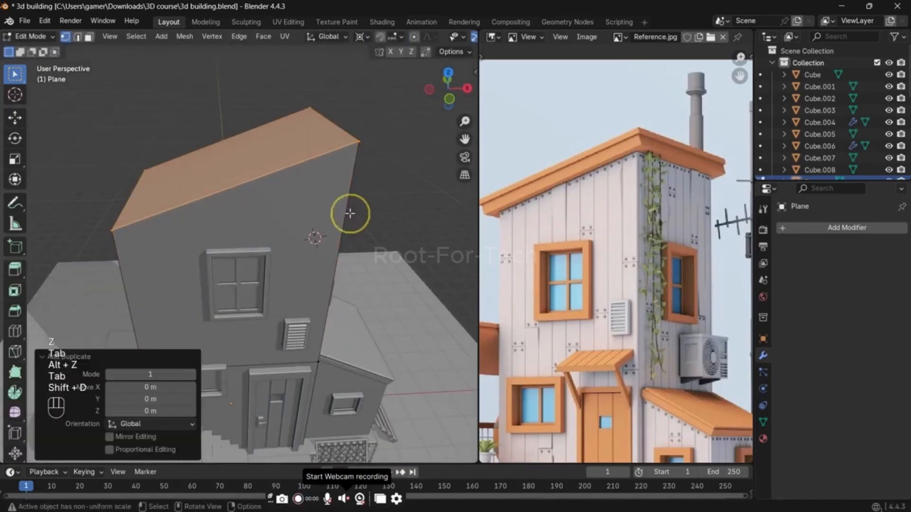
key("p")
left_click(350, 213)
key("Tab")
left_click(328, 135)
key("Tab")
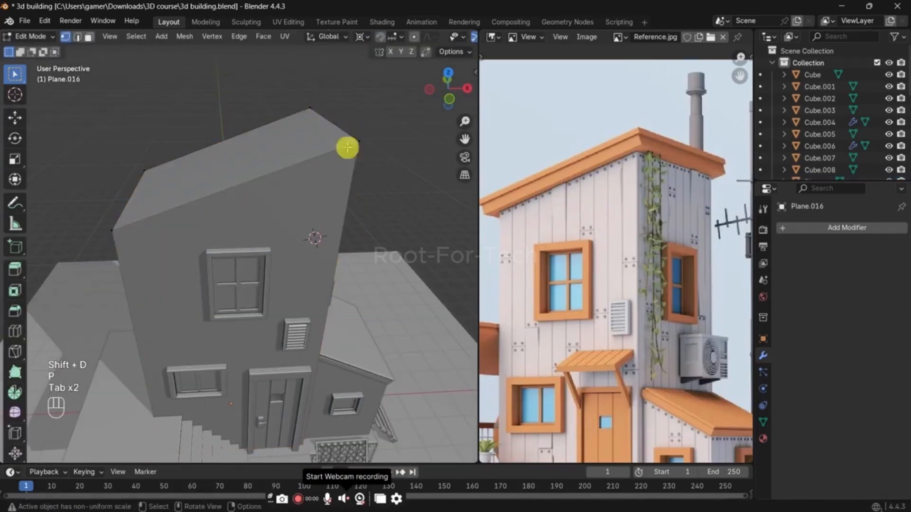
key("a")
key("e")
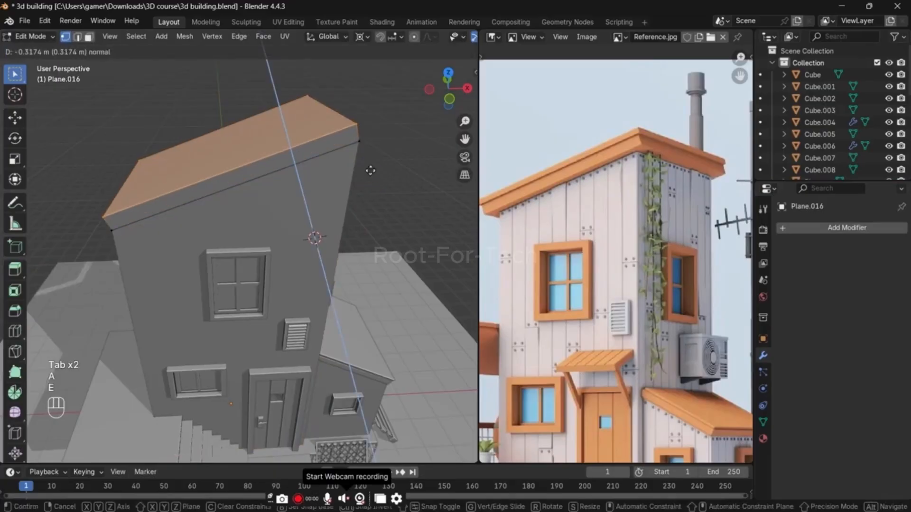
right_click(371, 169)
key("ctrl+z")
key("s")
right_click(374, 171)
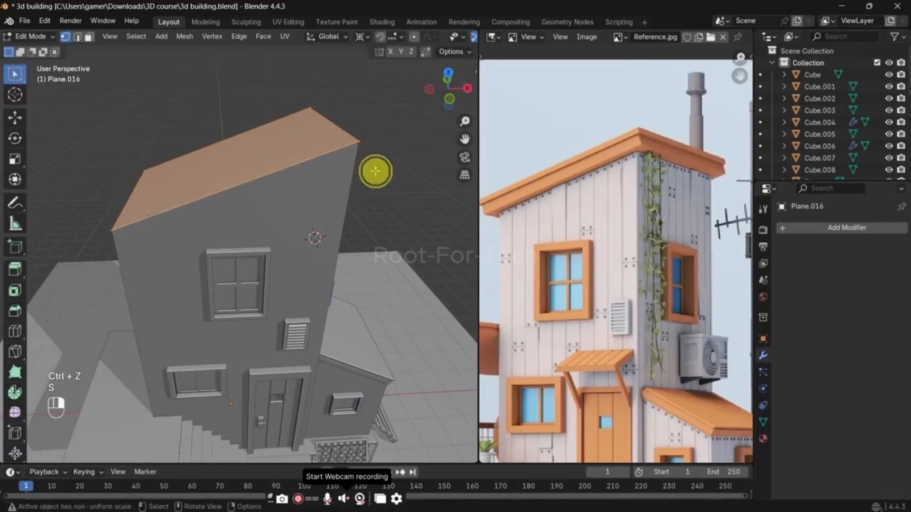
Step: Scale the separated roof face by about 1.065 around its own center and extrude it upward about 0.33 m
key("period")
left_click(380, 90)
key("s")
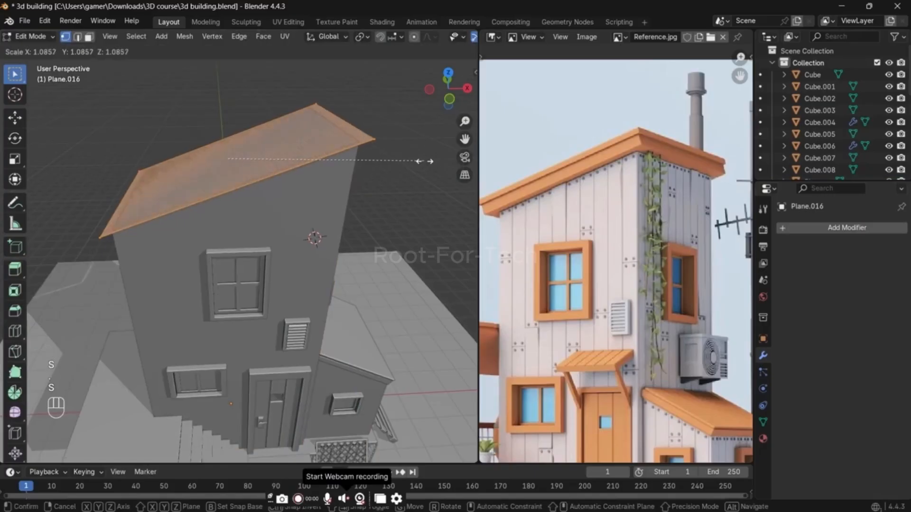
left_click(421, 163)
key("e")
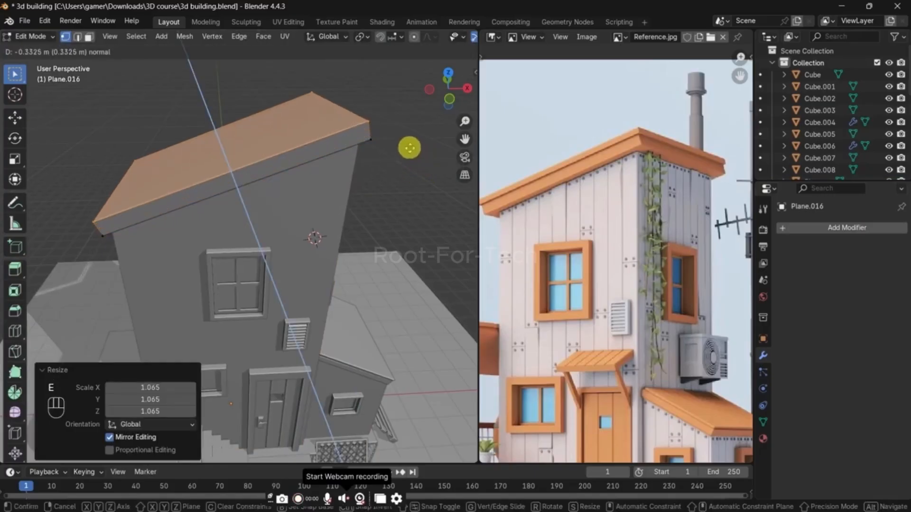
left_click(410, 148)
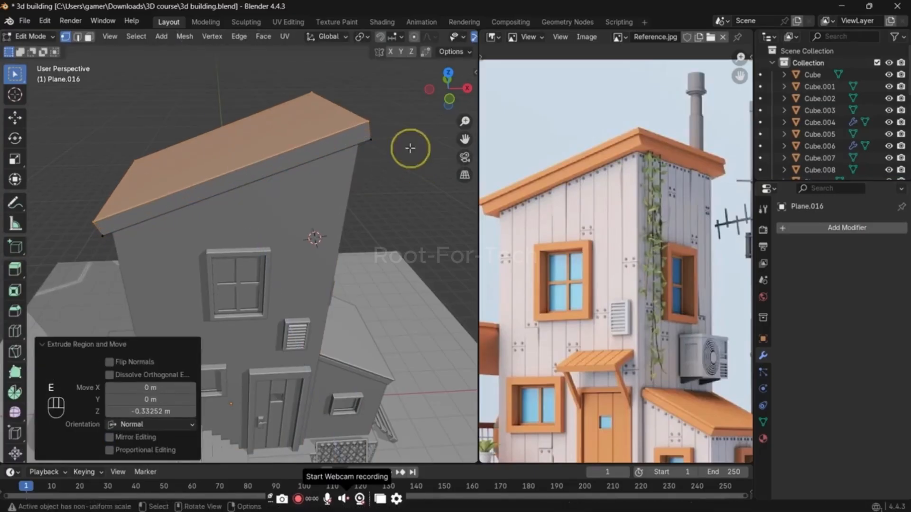
Step: Scale the roof's top face by about 1.043 and extrude it another 0.18 m or so to form an overhanging upper layer
key("s")
left_click(418, 146)
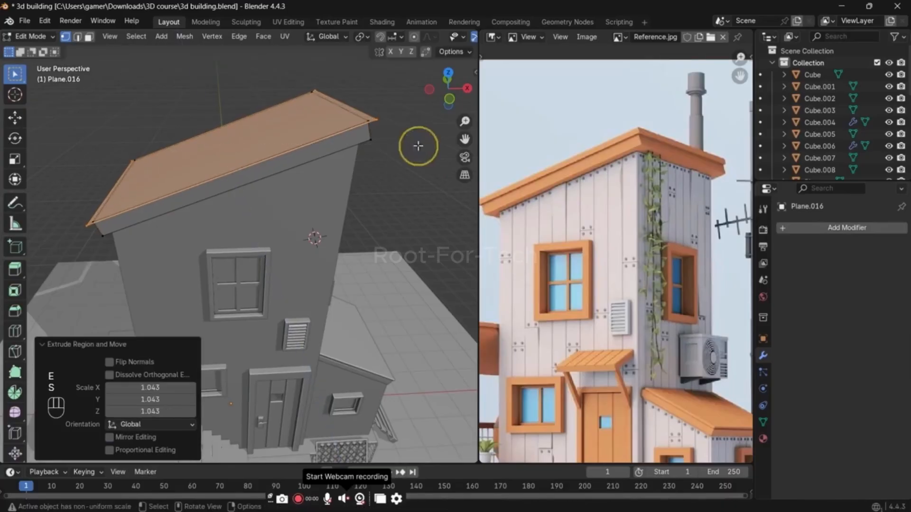
key("e")
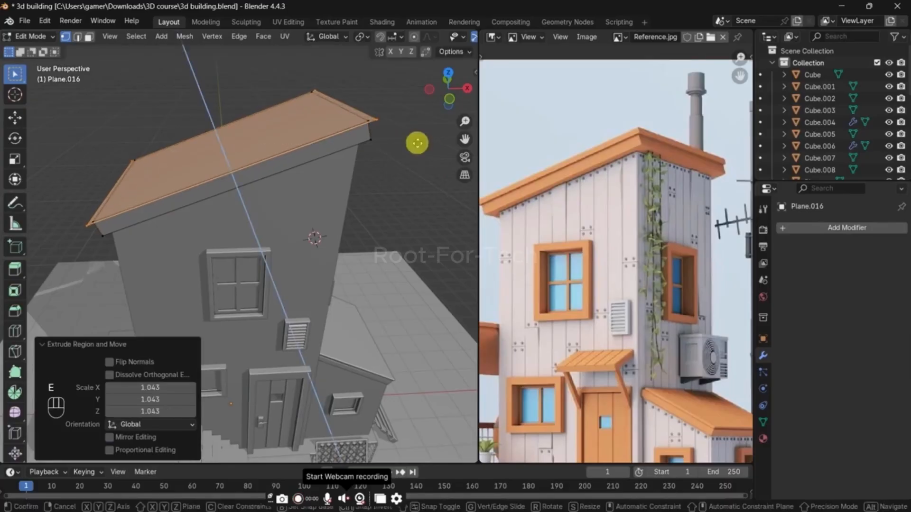
left_click(415, 138)
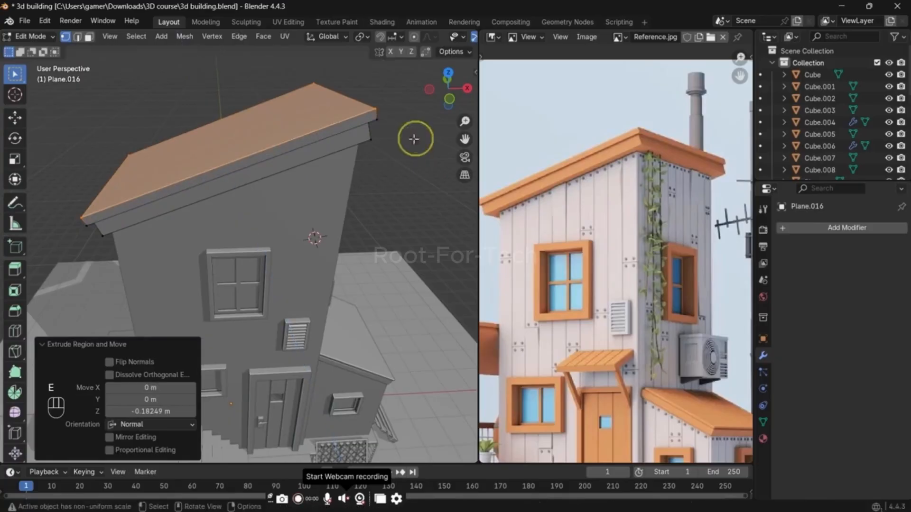
middle_click_drag(403, 223, 390, 169)
key("Tab")
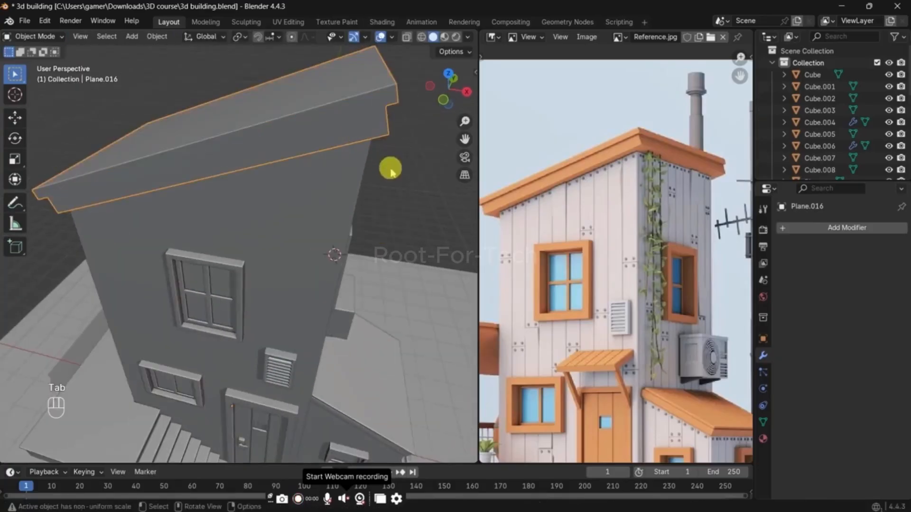
Step: Add a Bevel modifier with 2 segments to the main roof and apply Shade Auto Smooth at 30°
left_click(793, 226)
left_click(807, 223)
type("b")
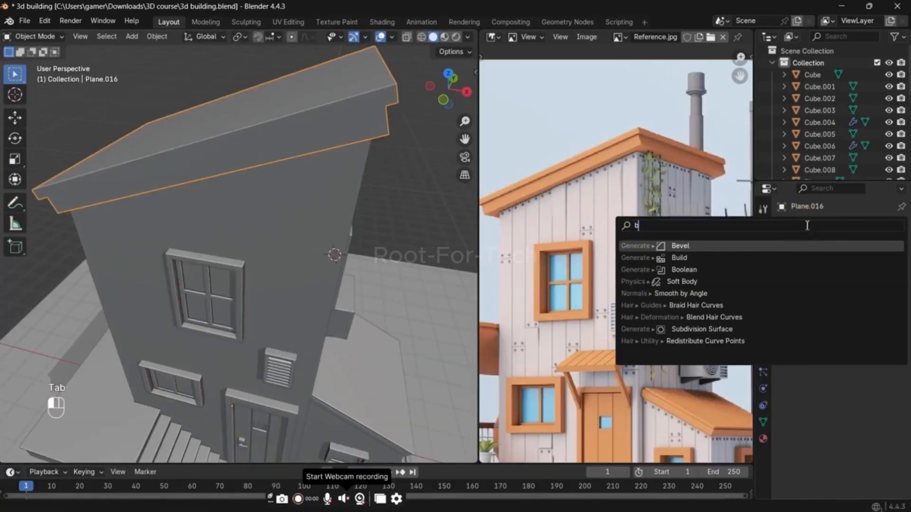
left_click(774, 244)
right_click(371, 121)
left_click(365, 120)
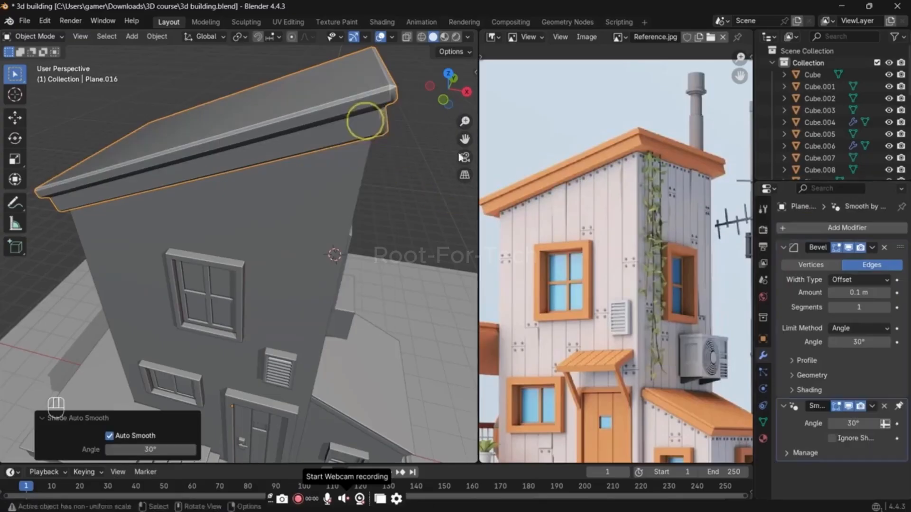
left_click(883, 307)
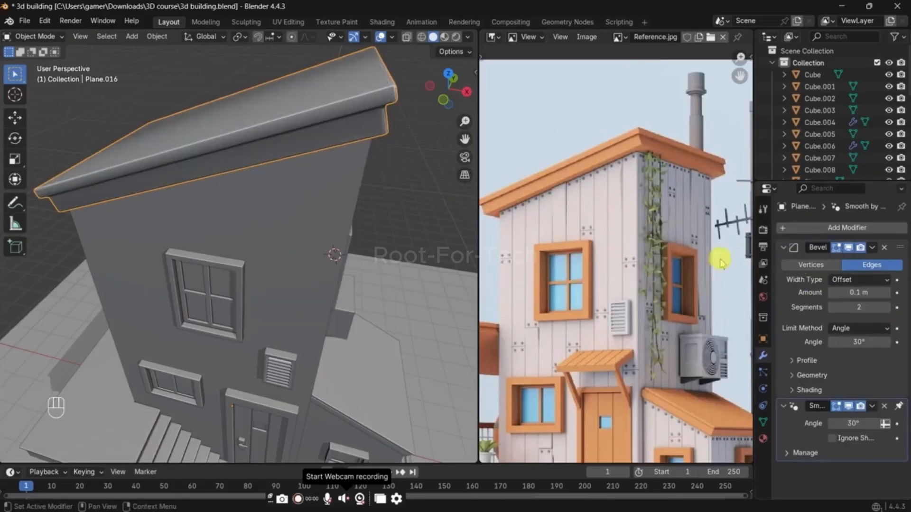
middle_click_drag(364, 148, 343, 155)
right_click(342, 152)
left_click(342, 147)
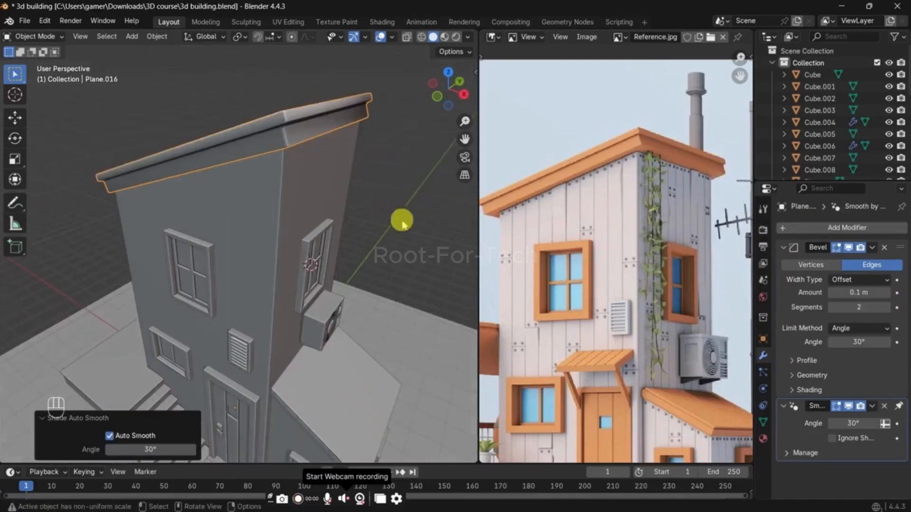
Step: Copy the main roof's modifiers to the lean-to roof
left_click(335, 358)
left_click(320, 116, "shift")
key("ctrl+l")
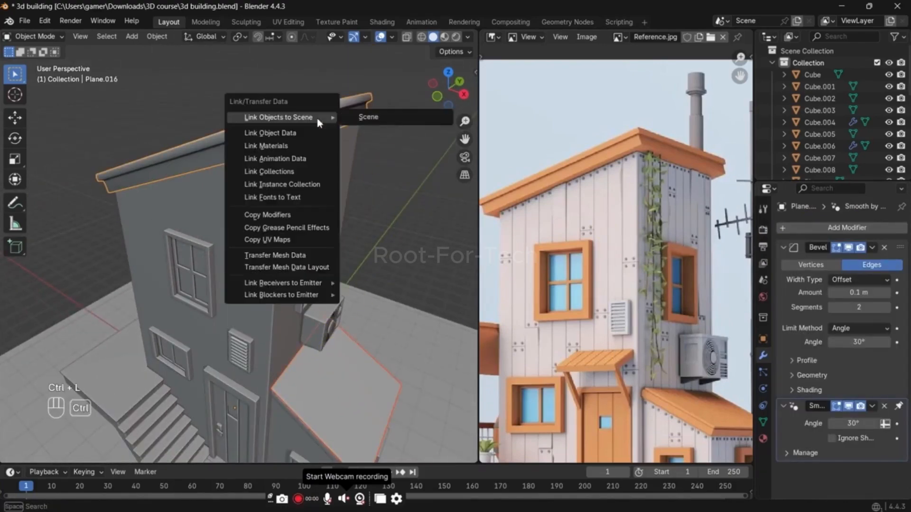
left_click(294, 214)
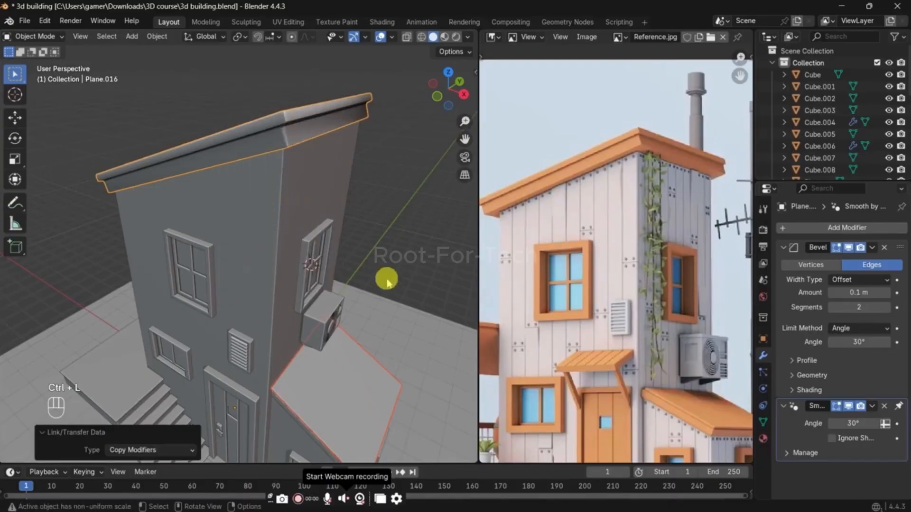
Step: Copy the modifiers from the lean-to roof's top slab to the trim piece directly beneath it
left_click(418, 262)
middle_click_drag(393, 324, 406, 264)
left_click_drag(326, 363, 344, 360)
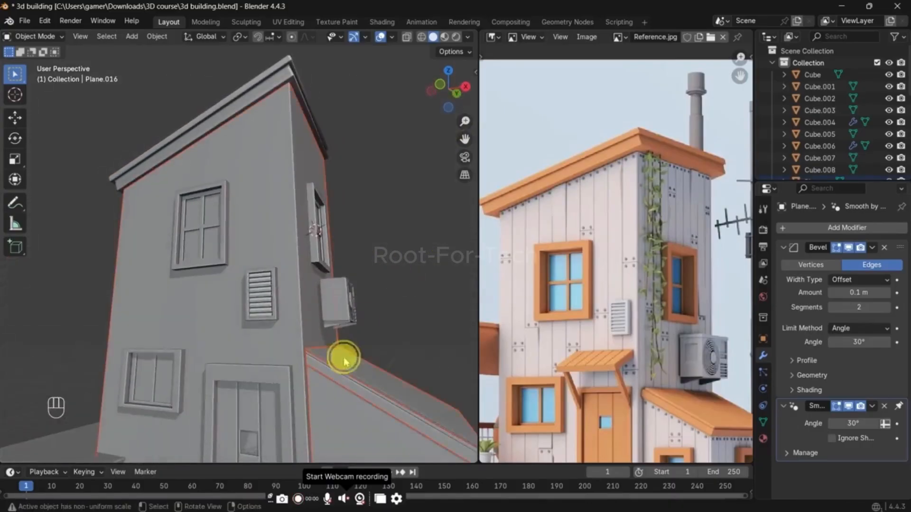
left_click(344, 359)
key("g")
scroll(348, 271, "up", 2)
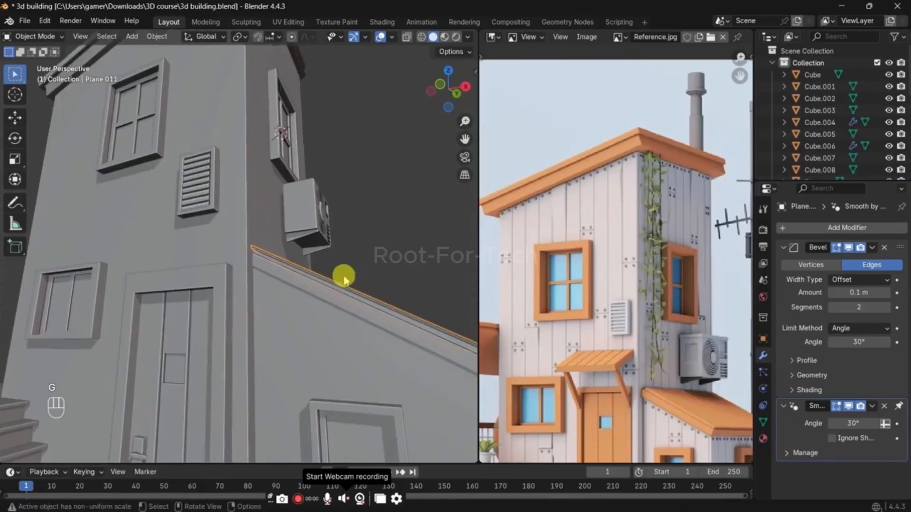
left_click(355, 313)
left_click(358, 291, "shift")
key("ctrl+l")
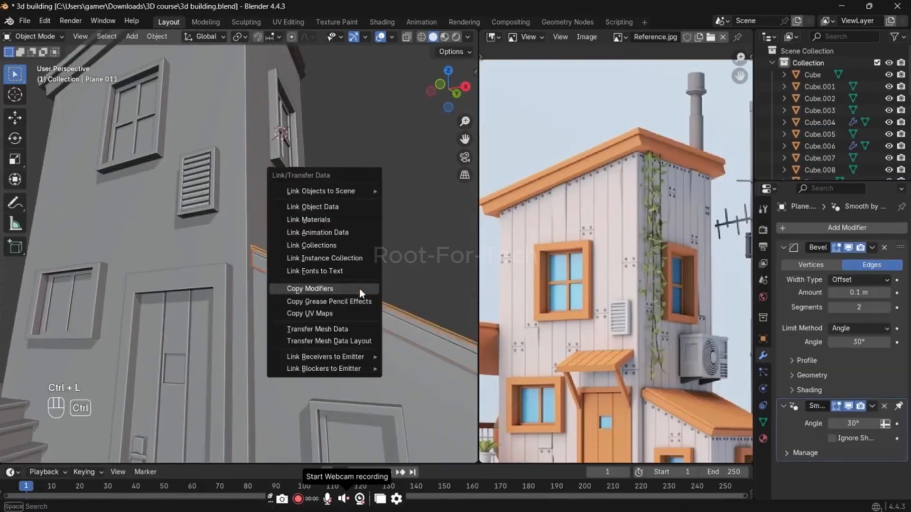
left_click(359, 291)
Step: Recalculate the normals of the entire main roof mesh to point outward
middle_click_drag(422, 239, 337, 228)
key("Tab")
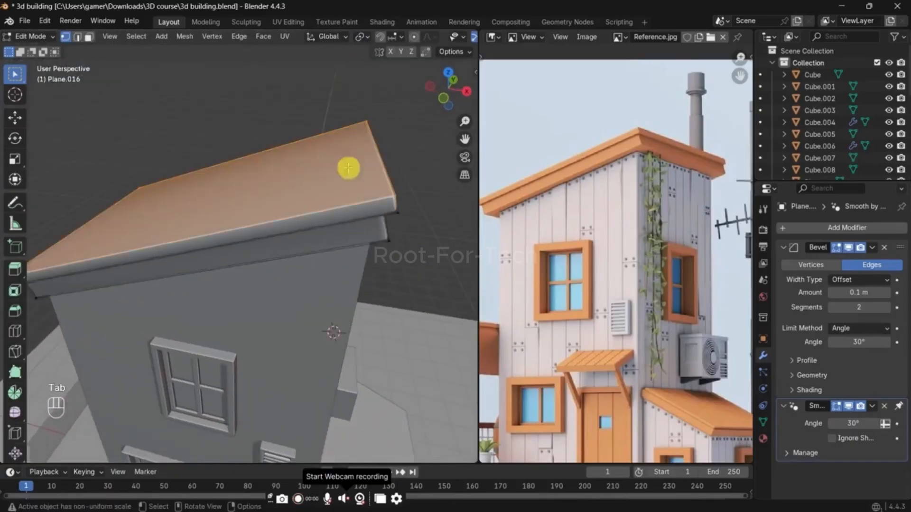
key("a")
key("shift+n")
key("shift+b")
key("shift+n")
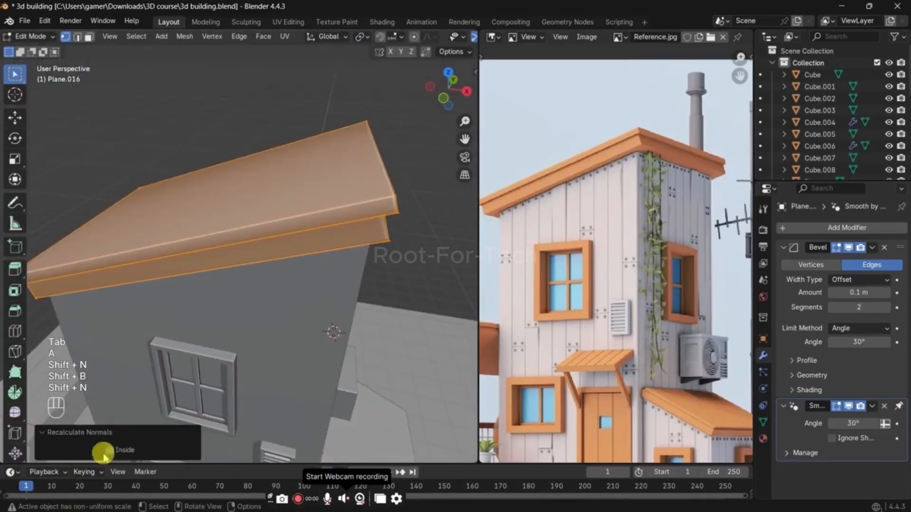
key("Tab")
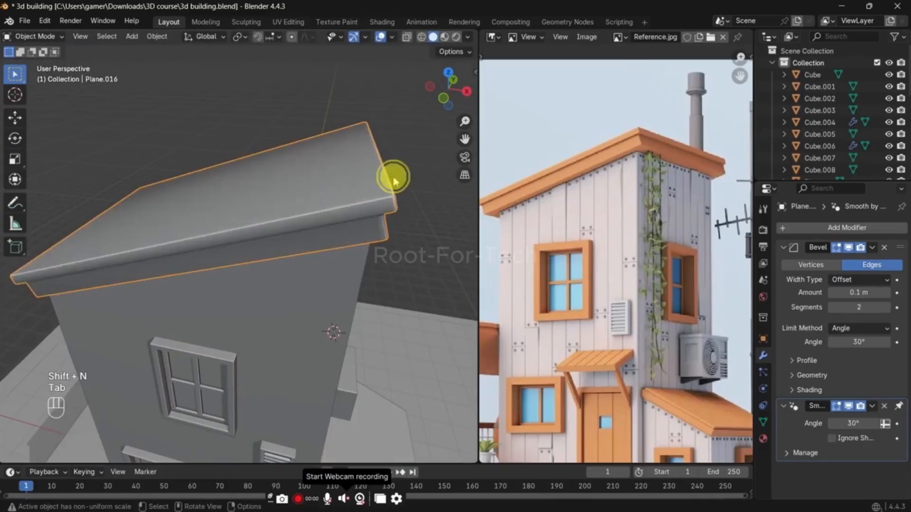
Step: Review the roofed house from several angles and examine the door, awning and staircase area in the reference image
scroll(404, 256, "down", 1)
left_click(407, 247)
middle_click_drag(393, 247, 338, 276)
scroll(361, 233, "down", 2)
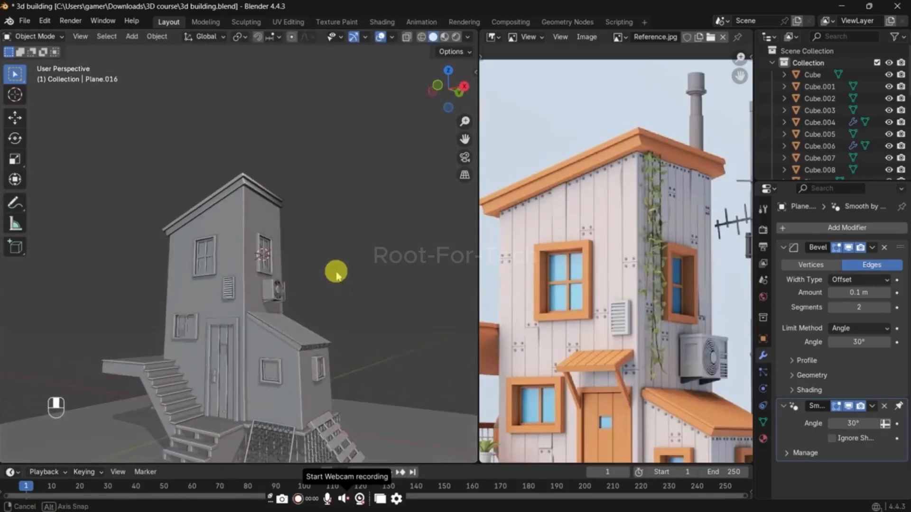
middle_click_drag(575, 309, 597, 213)
scroll(612, 330, "up", 2)
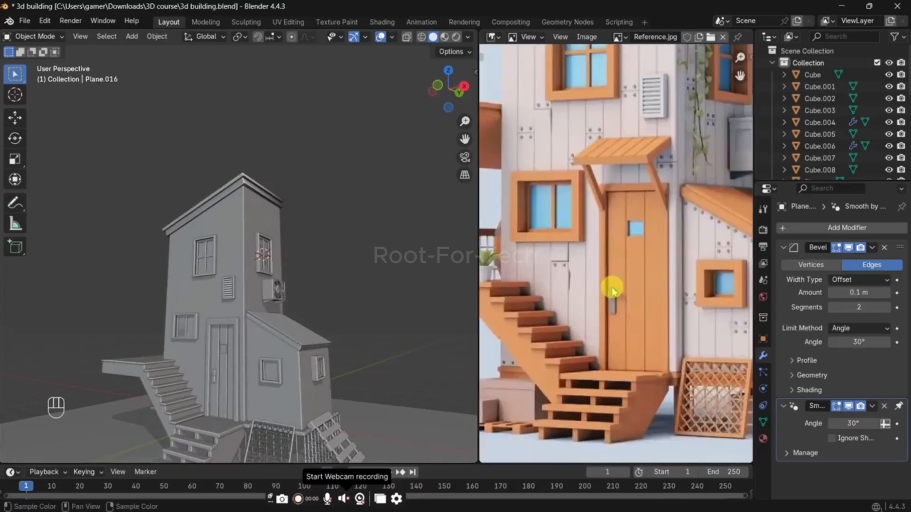
scroll(611, 294, "up", 1)
middle_click_drag(611, 292, 648, 270)
middle_click_drag(371, 372, 242, 401)
Step: Add a loop cut to the house's base slab and slide it close to the slab's outer edge
left_click(221, 382)
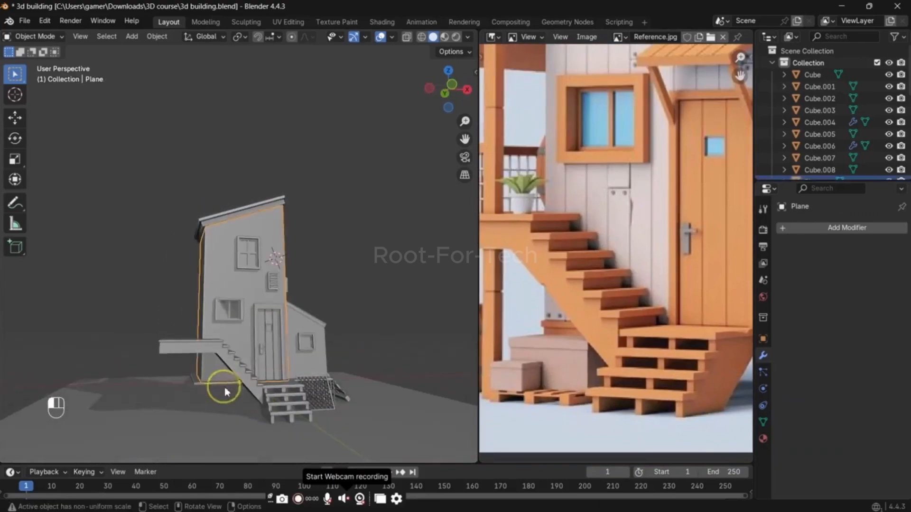
scroll(554, 321, "down", 1)
scroll(585, 309, "up", 1)
middle_click_drag(228, 379, 263, 369)
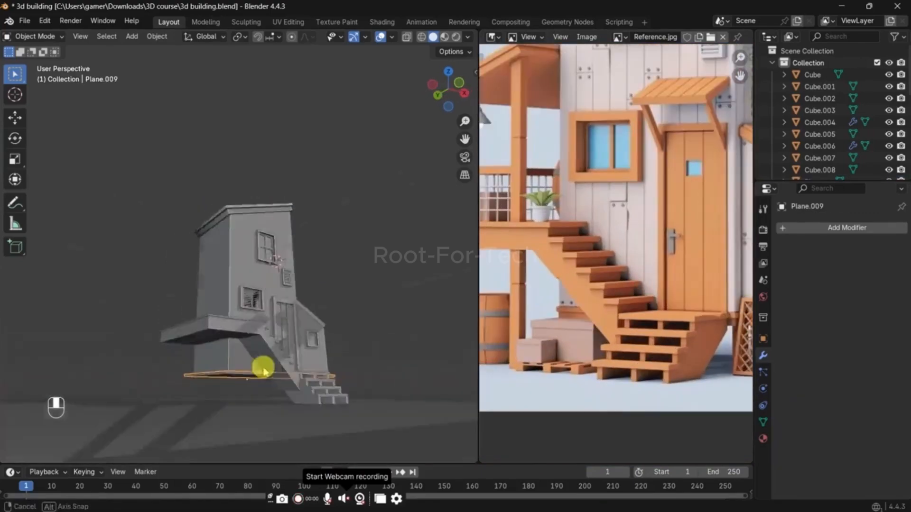
scroll(263, 369, "up", 2)
middle_click_drag(262, 402, 269, 321, "shift")
key("Tab")
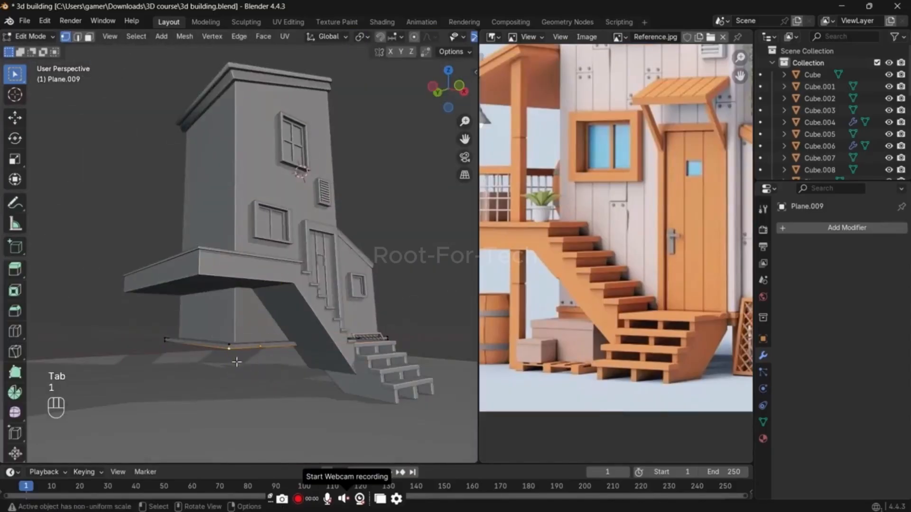
key("KP_Decimal")
middle_click_drag(262, 299, 241, 275)
key("ctrl+r")
left_click(190, 277)
right_click(189, 278)
scroll(190, 285, "down", 5)
key("g")
key("g")
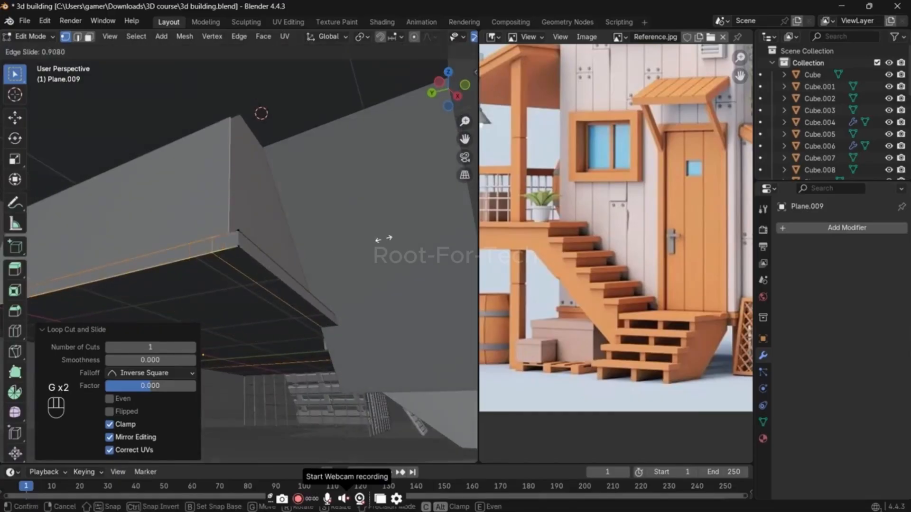
left_click(380, 240)
Step: Isolate the base slab and add a second parallel loop cut, sliding it near the opposite edge with a factor of about -0.805
scroll(208, 297, "down", 3)
middle_click_drag(149, 297, 235, 219, "shift")
key("KP_Divide")
key("ctrl+r")
left_click(217, 93)
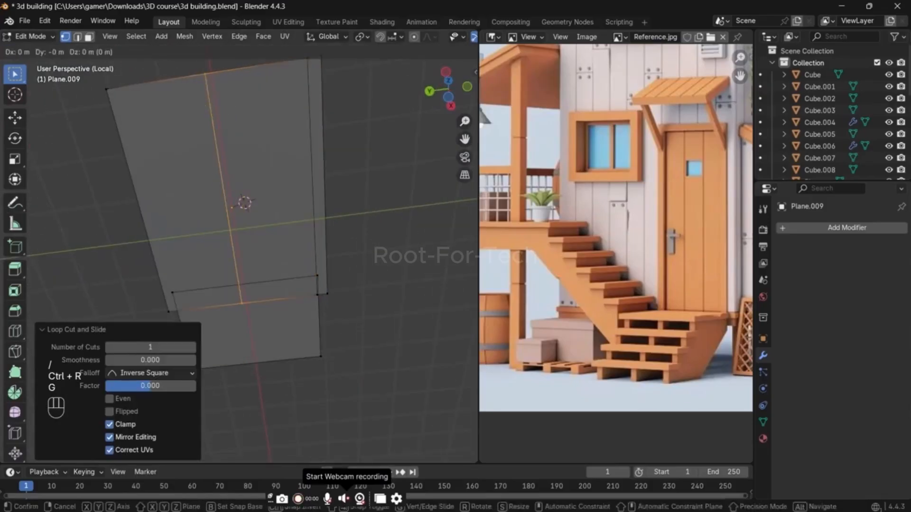
key("g")
key("g")
left_click(147, 171)
Step: Add a crosswise loop cut to the slab's main part and bevel it by about 1 m into two loops near its ends
key("ctrl+r")
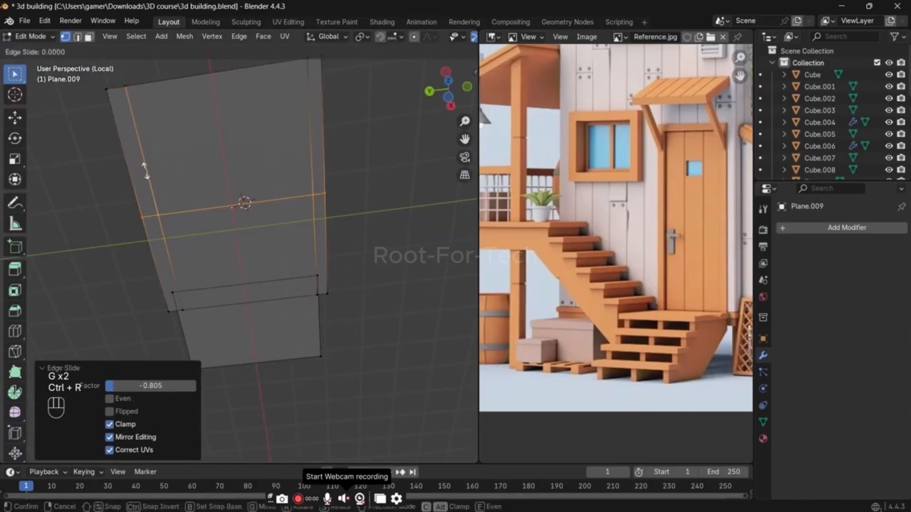
left_click(299, 224)
key("ctrl+b")
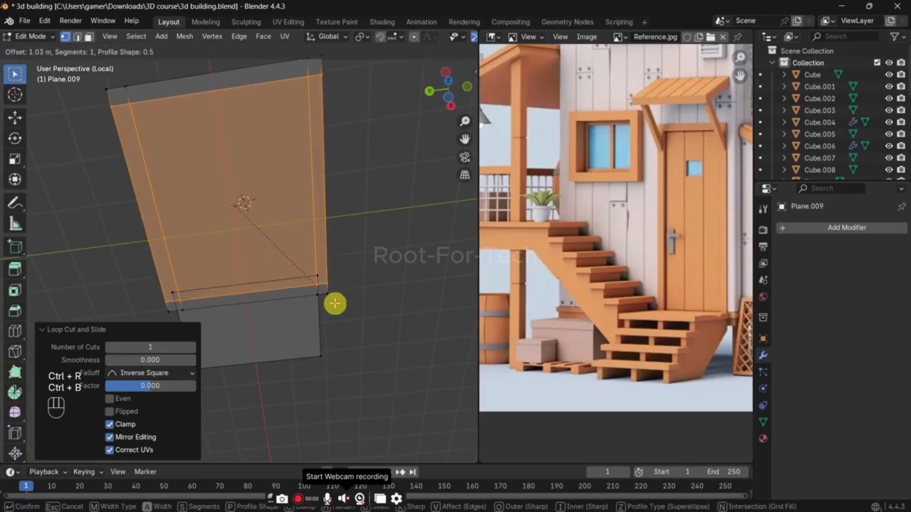
left_click(325, 291)
Step: Select the four underside corner faces of the slab's main part and extrude them about 0.87 m downward as legs
key("3")
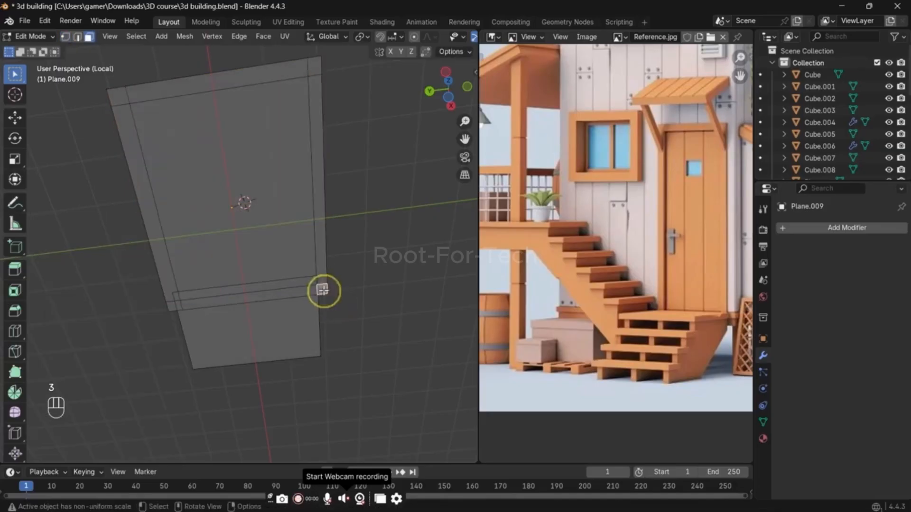
middle_click_drag(312, 180, 196, 213, "shift")
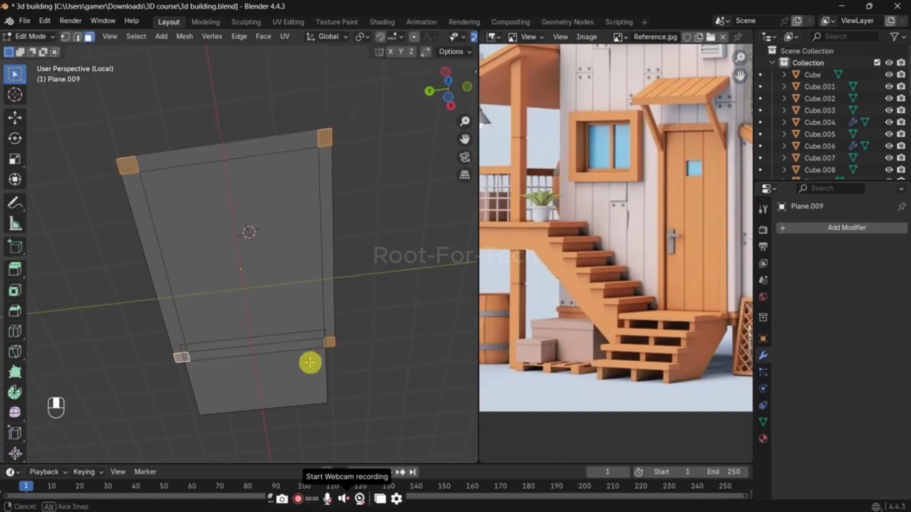
middle_click_drag(309, 362, 361, 284)
key("e")
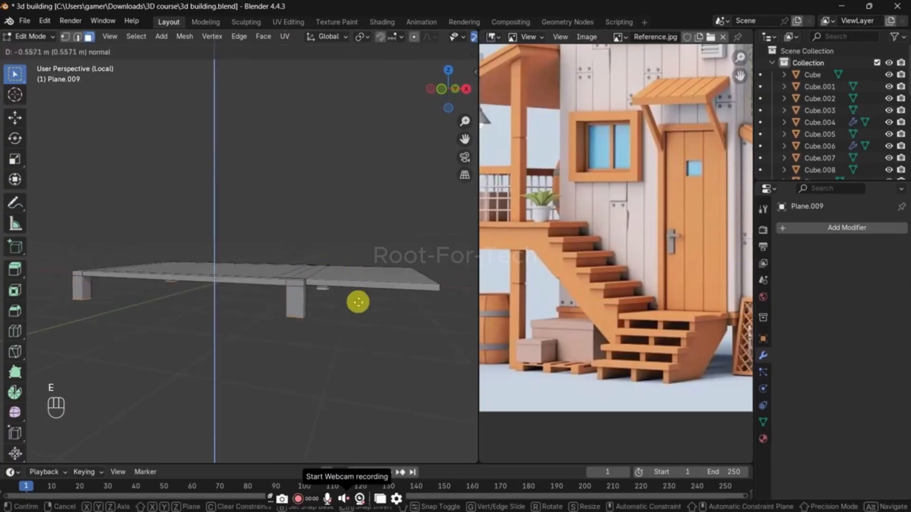
left_click(366, 312)
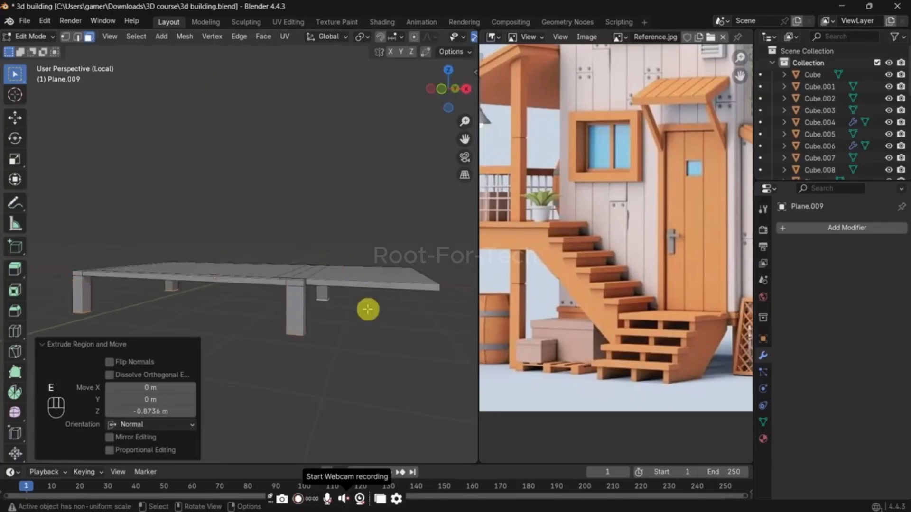
Step: Show the whole house again and lower the four leg bottoms along Z by about 0.41 m toward the ground
key("slash")
key("g")
key("z")
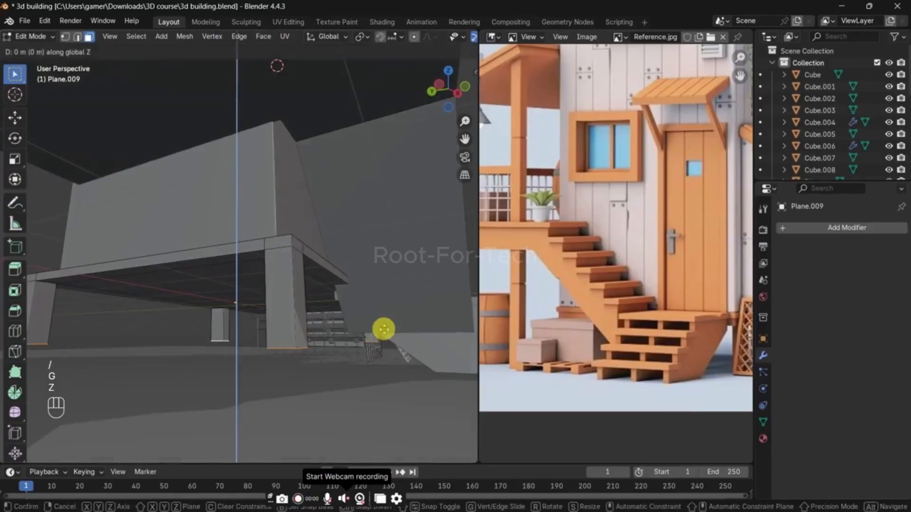
left_click(377, 354)
Step: Examine the base slab's support legs around the lean-to and its surrounding mesh panels
key("Tab")
scroll(399, 282, "down", 4)
middle_click_drag(402, 280, 242, 306)
left_click(166, 235)
middle_click_drag(346, 268, 266, 261)
scroll(314, 273, "down", 2)
scroll(274, 304, "up", 5)
Step: Isolate the base slab, add a centred lengthwise loop cut to its lean-to section and bevel it 1.54 m wide
left_click(236, 298)
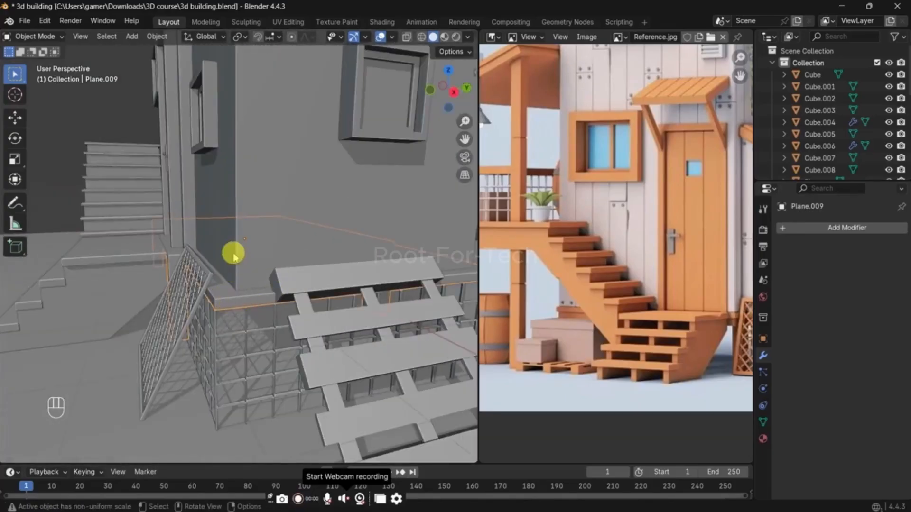
key("slash")
key("Tab")
middle_click_drag(250, 264, 302, 311)
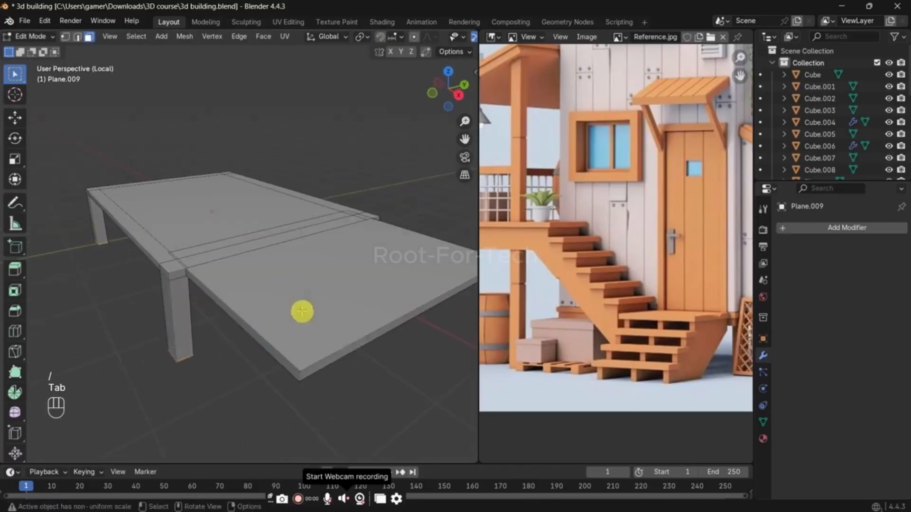
key("ctrl+r")
left_click(353, 336)
left_click(353, 337)
middle_click_drag(353, 337, 382, 332)
scroll(382, 333, "down", 3)
key("ctrl+b")
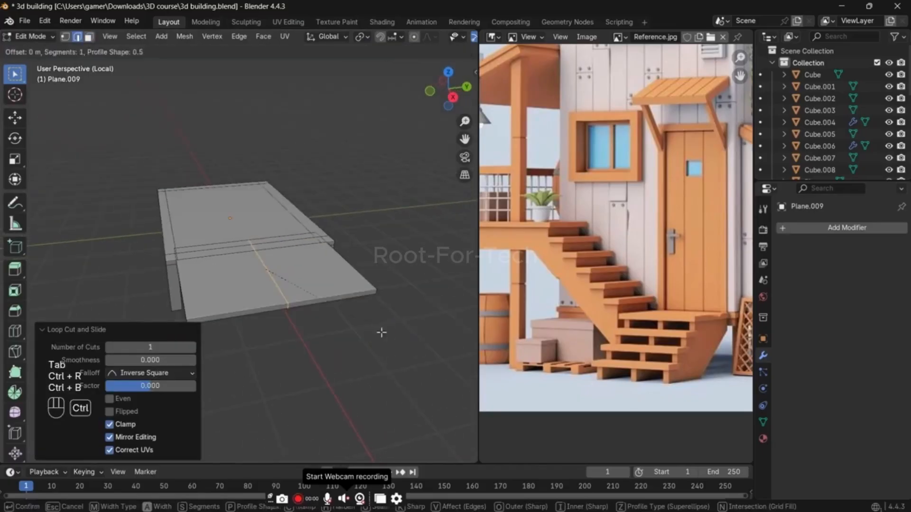
left_click(21, 331)
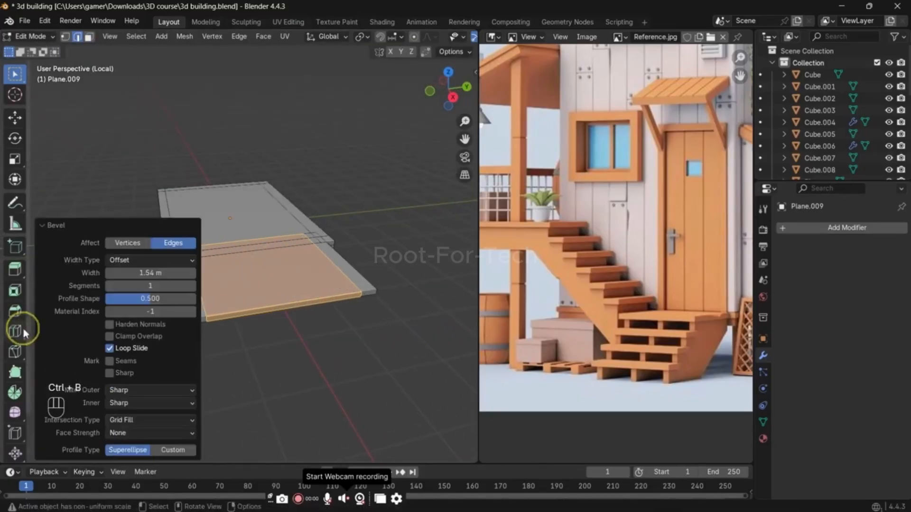
Step: Add a crosswise loop cut to the slab's lean-to section and bevel it into two loops near that section's ends
key("ctrl+r")
left_click(321, 258)
middle_click_drag(321, 258, 321, 301)
key("ctrl+b")
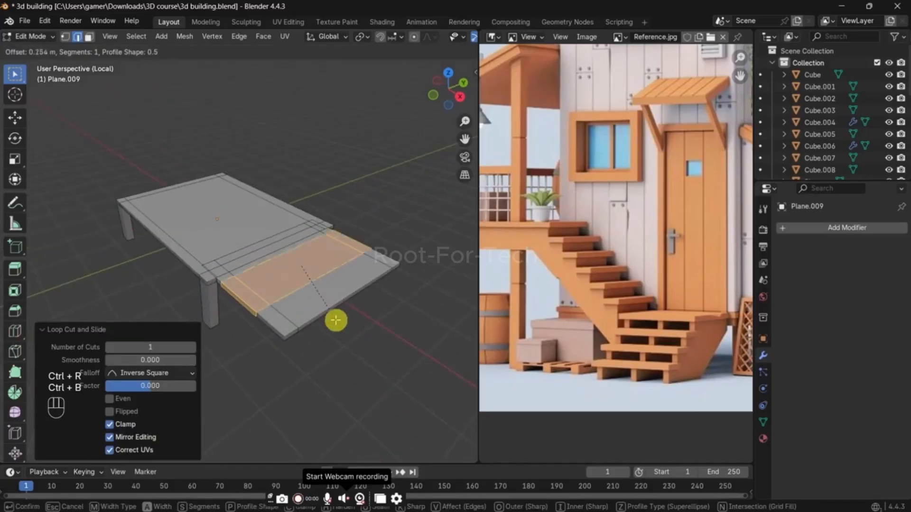
left_click(341, 330)
Step: Select the two outer corner faces beneath the lean-to section and extrude them about 1.135 m downward as legs
key("3")
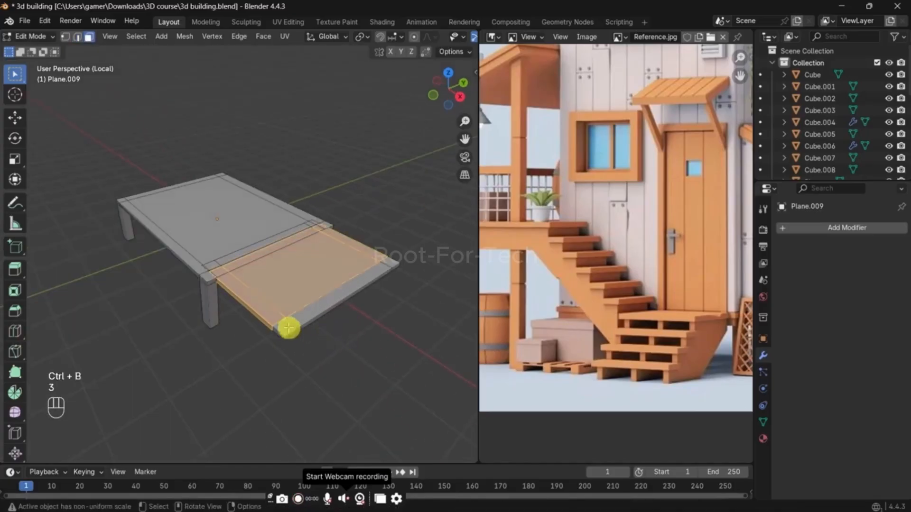
middle_click_drag(355, 305, 267, 154)
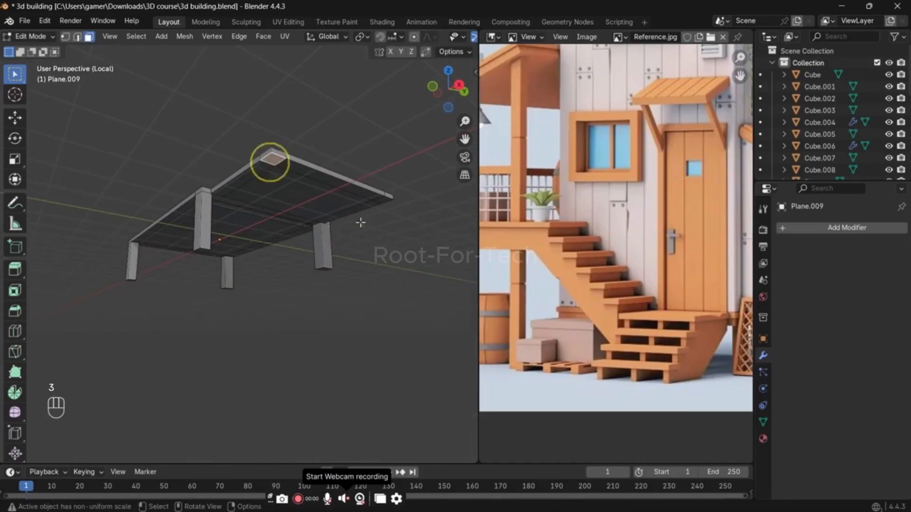
left_click(384, 200, "shift")
scroll(390, 237, "up", 1)
key("e")
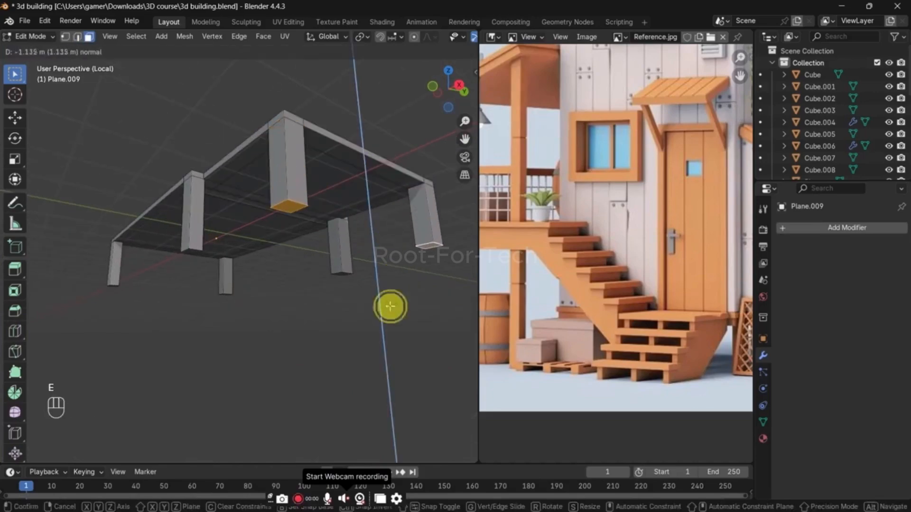
left_click(390, 307)
Step: Level the two new leg bottoms with an existing leg by scaling them to 0 along Z about the 3D cursor placed there
left_click(192, 252)
key("shift+s")
left_click(252, 261)
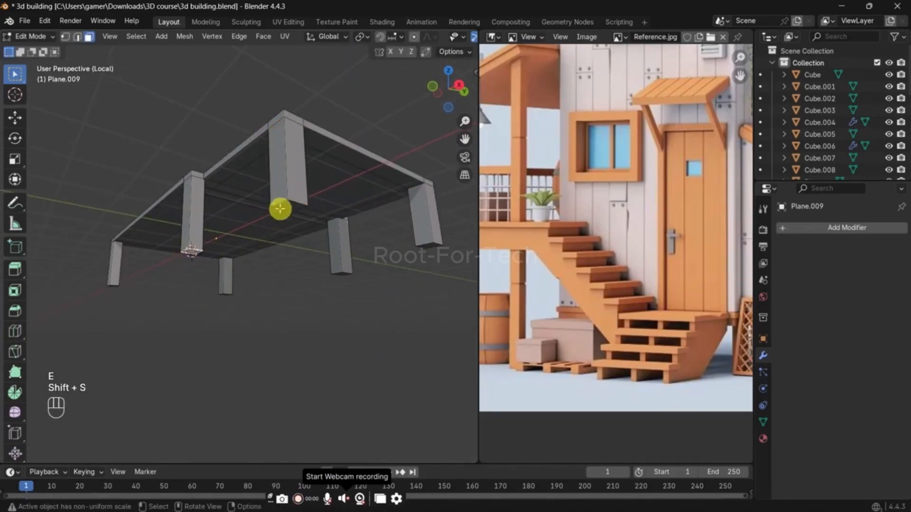
key("period")
left_click(426, 236)
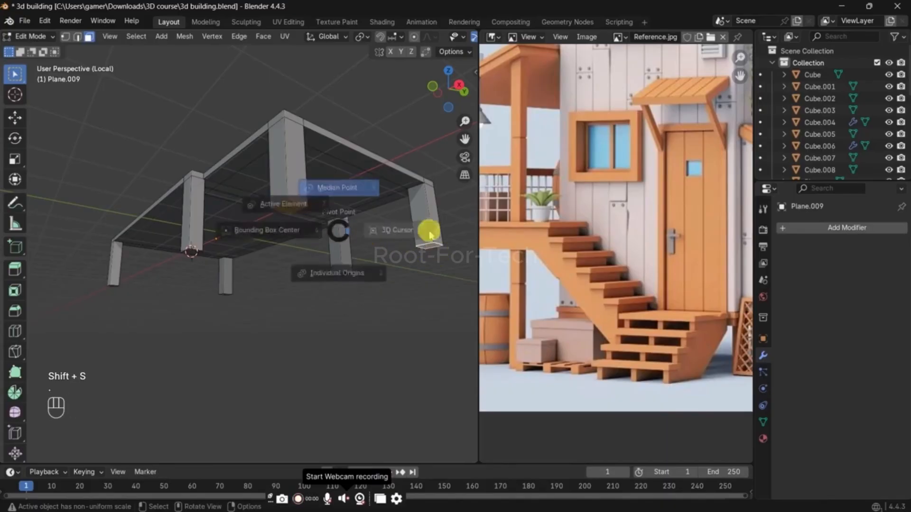
key("s")
key("z")
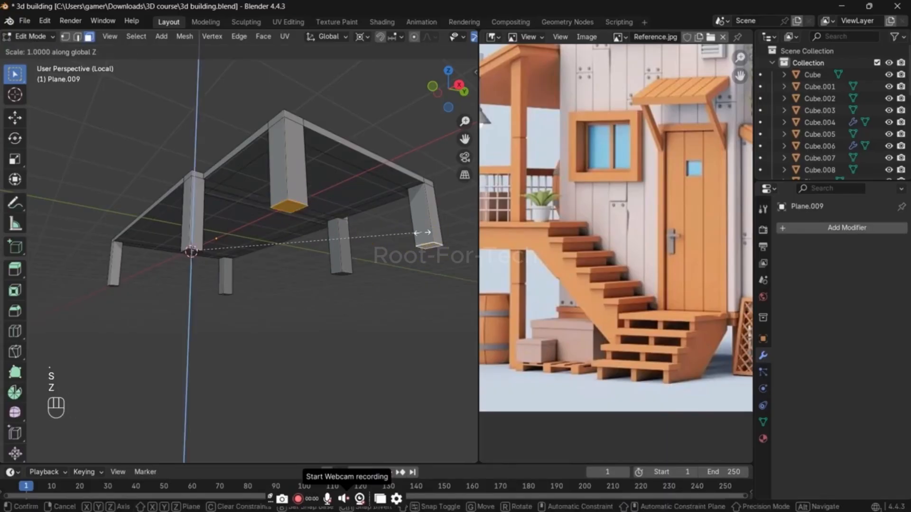
key("Return")
key("Tab")
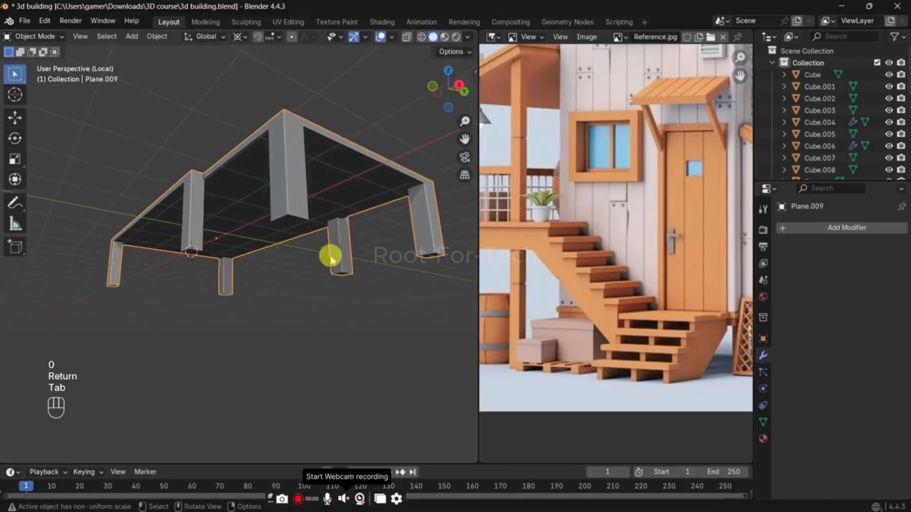
key("slash")
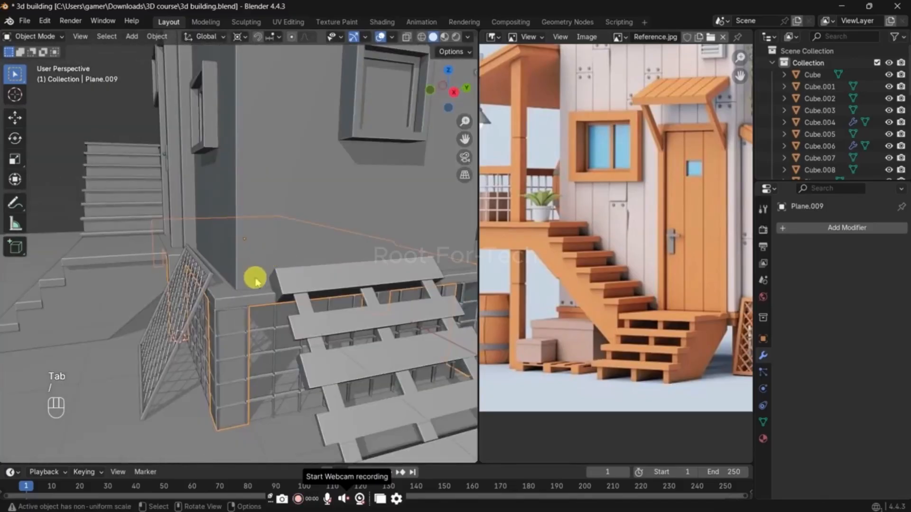
Step: Set the viewport shading's lighting to Flat
middle_click_drag(254, 277, 255, 284)
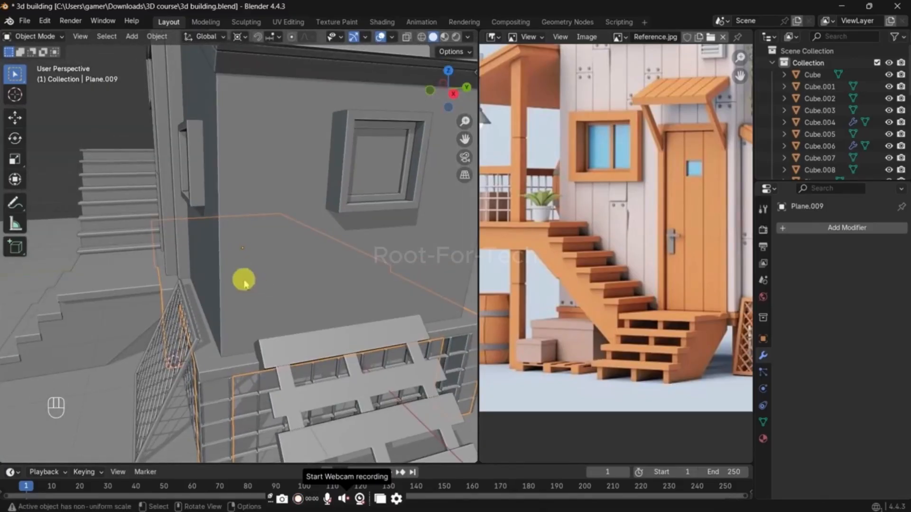
scroll(75, 173, "down", 5)
left_click(75, 160)
middle_click_drag(76, 161, 183, 164)
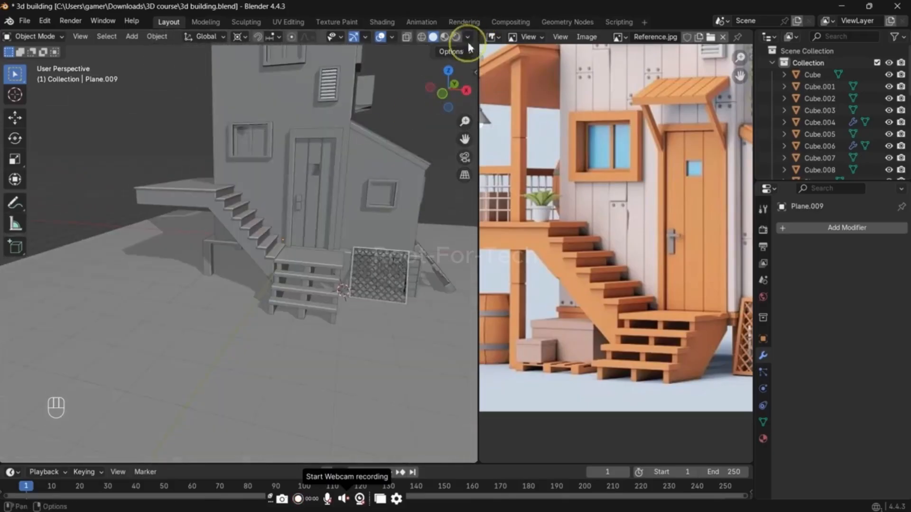
left_click(468, 37)
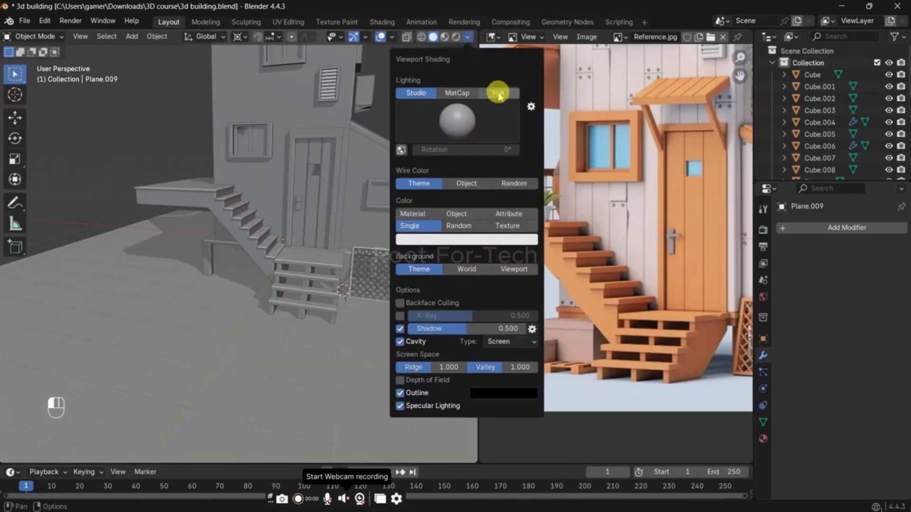
left_click(498, 94)
Step: Review the house with the new shading from other angles and save the file
middle_click_drag(291, 203, 338, 172)
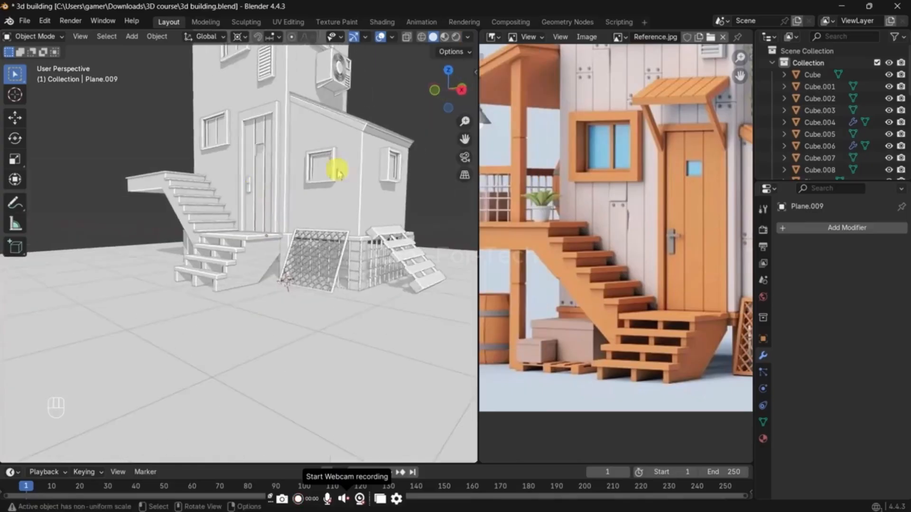
left_click(396, 135)
middle_click_drag(398, 126, 343, 214)
key("ctrl+s")
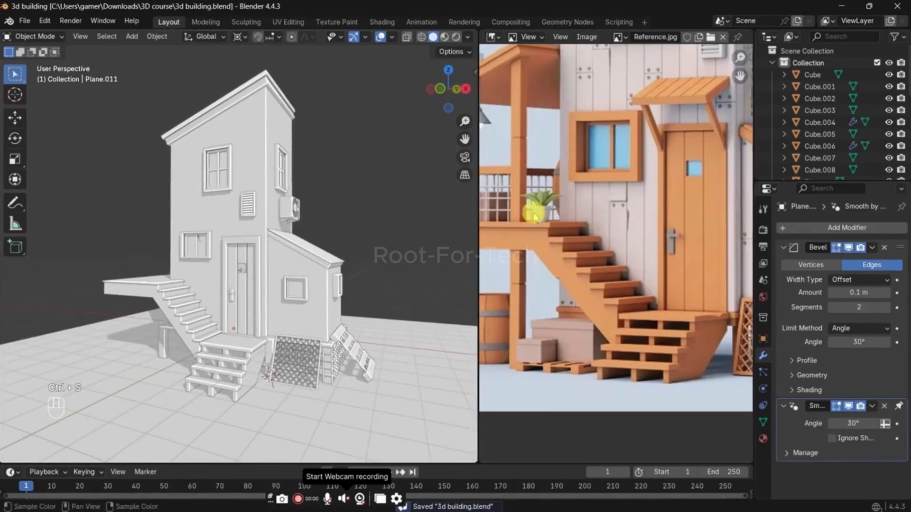
Step: Examine the balcony's roof, posts and railing in the reference image
middle_click_drag(534, 217, 641, 279)
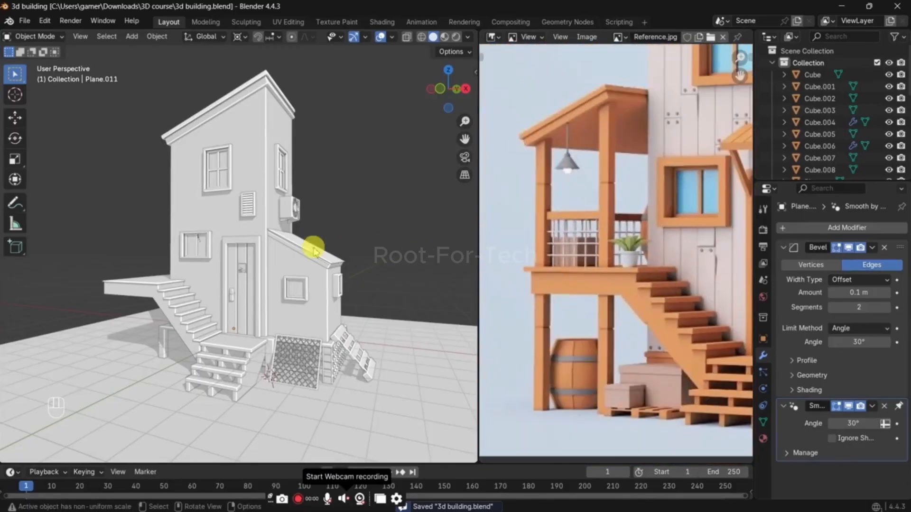
scroll(617, 231, "up", 2)
scroll(618, 229, "down", 1)
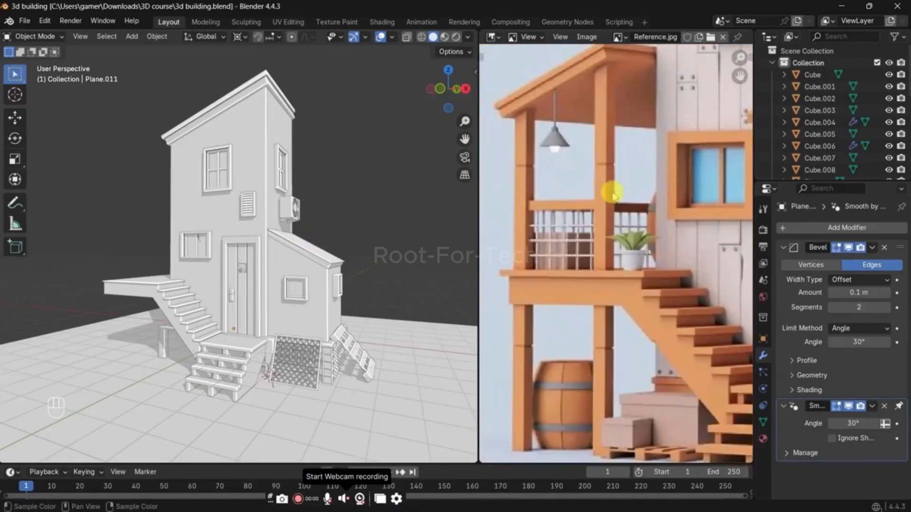
middle_click_drag(650, 247, 708, 277)
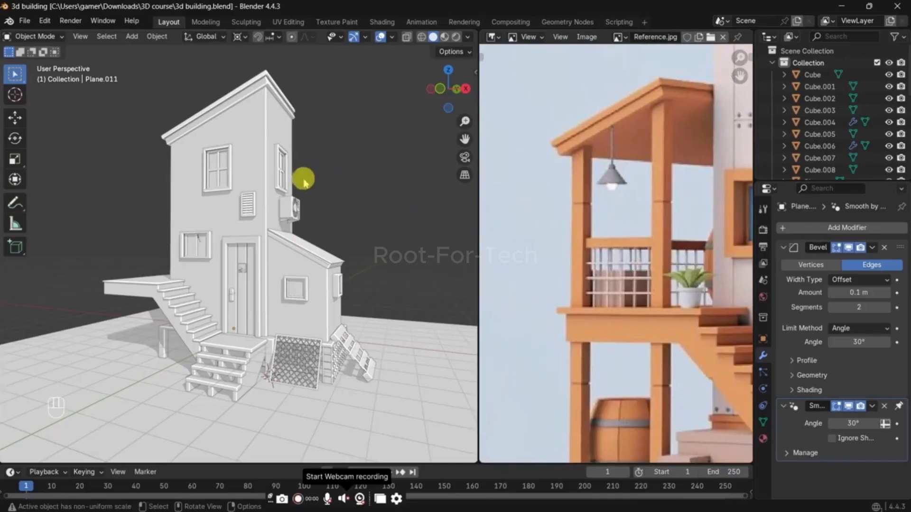
Step: Duplicate the house's main sloping roof and move the copy about 4.28 m down along Z
middle_click_drag(304, 181, 274, 143)
left_click(249, 128)
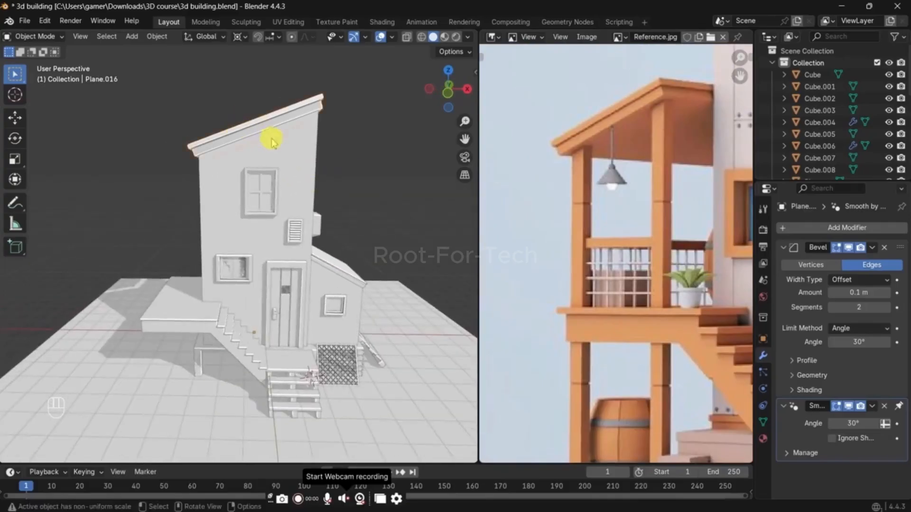
key("grave")
key("grave")
left_click(336, 152)
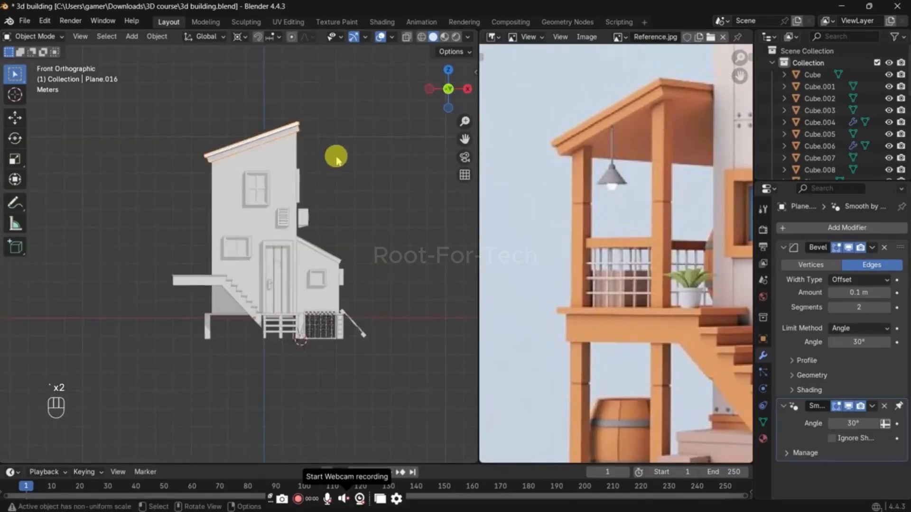
key("shift+d")
key("z")
left_click(335, 233)
Step: Move the roof copy about 3.73 m along negative X so it sits over the balcony
key("g")
key("y")
key("x")
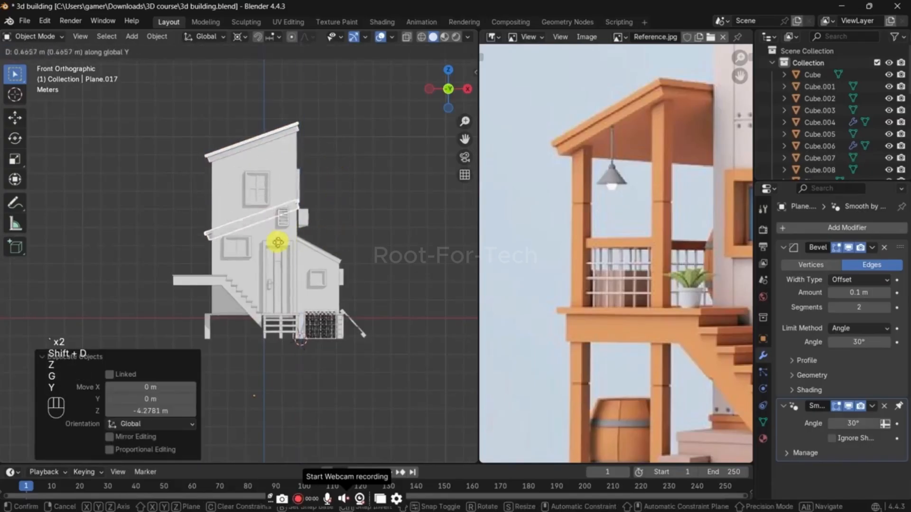
left_click(269, 245)
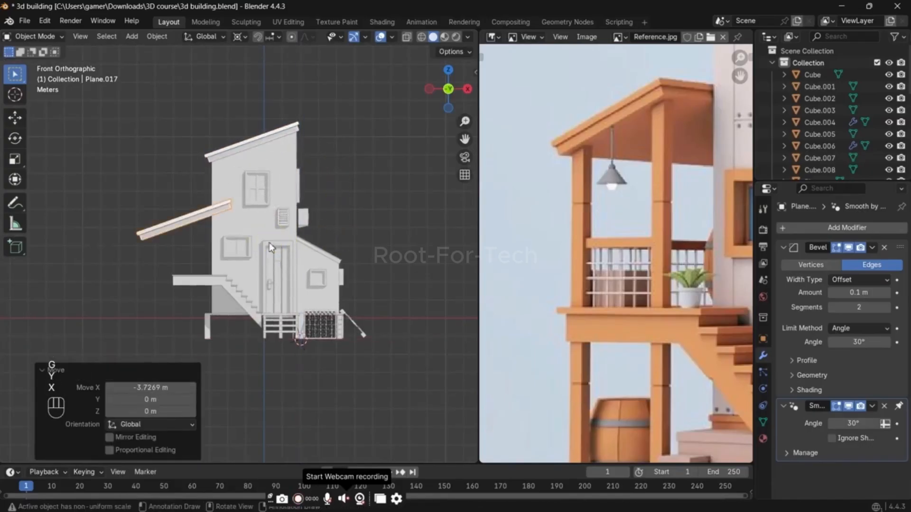
Step: Snap the 3D cursor to the centre of the roof copy's mesh and set the object's origin to it
middle_click_drag(269, 243, 359, 253)
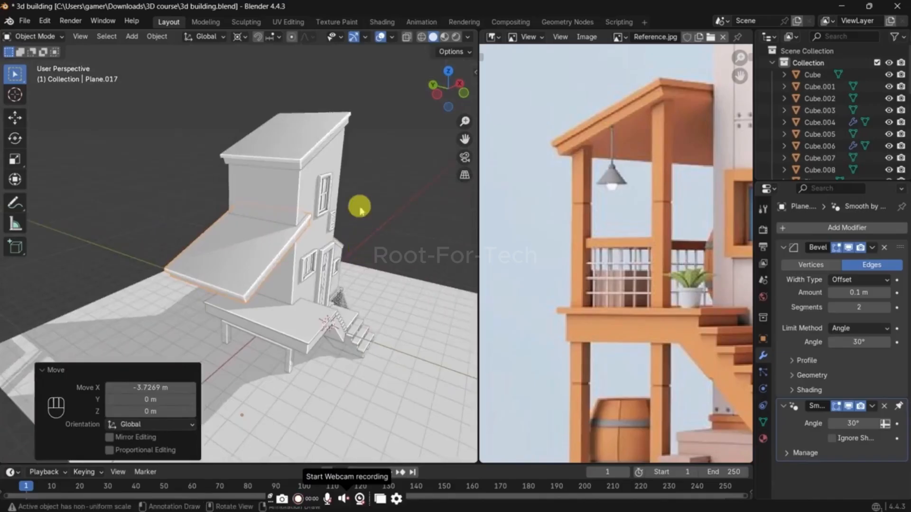
key("Tab")
key("a")
key("shift+s")
key("Tab")
right_click(362, 187)
mouse_move(354, 223)
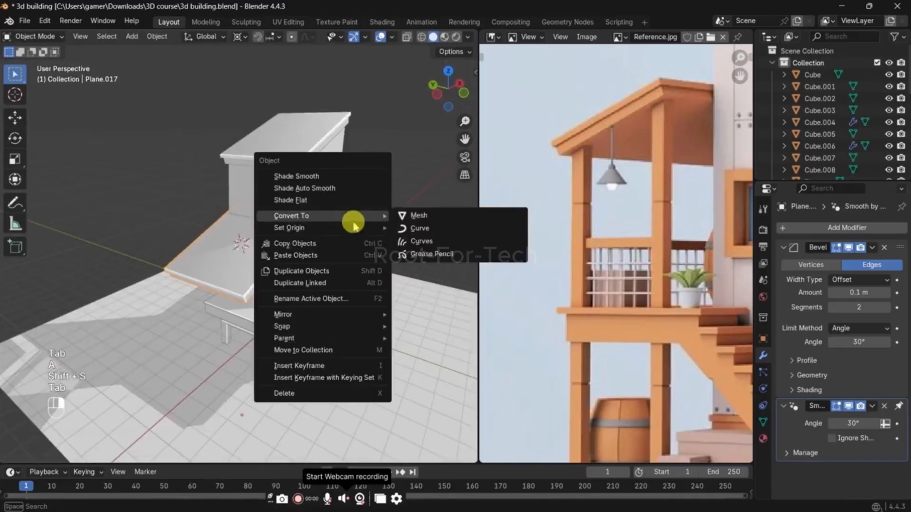
left_click(422, 255)
Step: Scale the balcony roof uniformly to 0.680 and stretch it by 1.288 along Y
key("s")
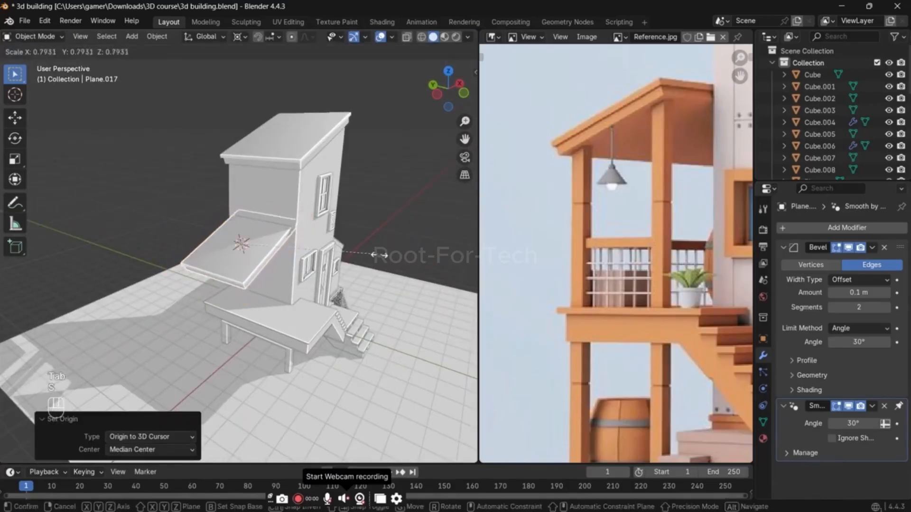
left_click(356, 197)
key("s")
key("x")
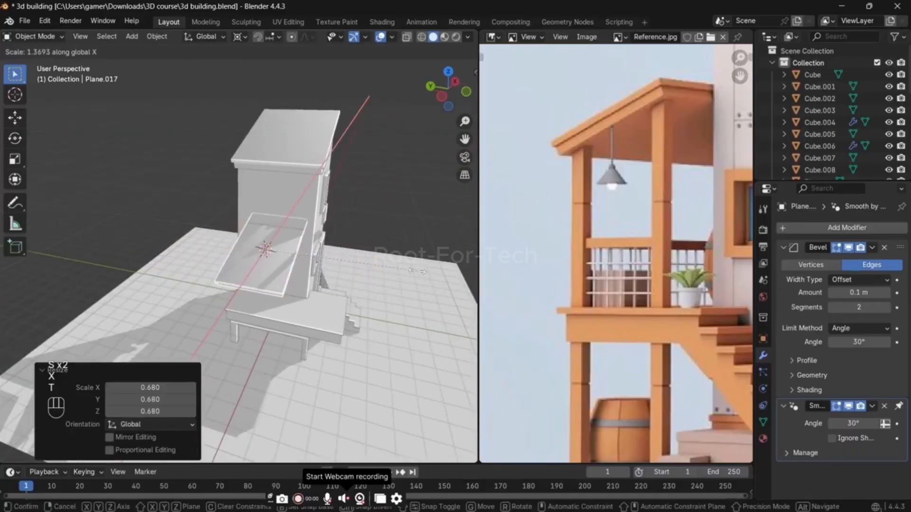
key("y")
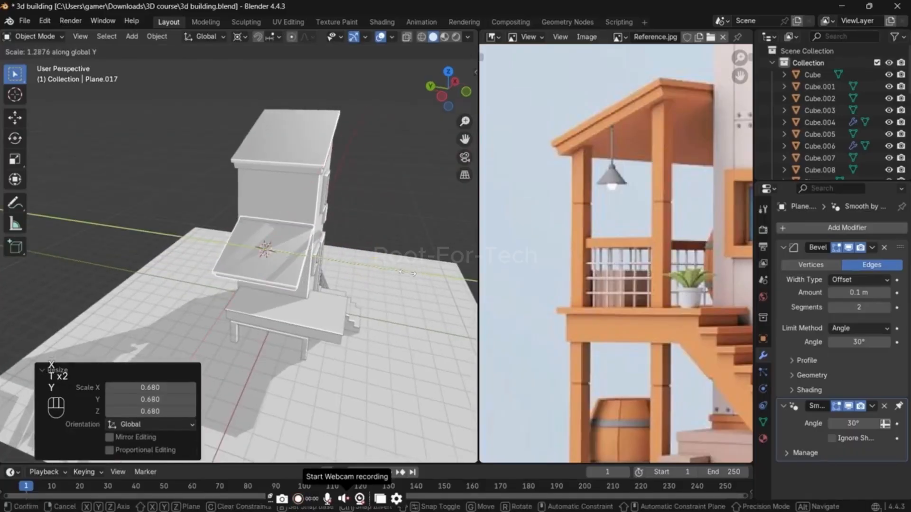
left_click(407, 273)
Step: Shift the balcony roof about 0.27 m along negative X so its upper end meets the house wall in front view
middle_click_drag(345, 270, 259, 239)
scroll(640, 173, "down", 3)
scroll(271, 211, "up", 4)
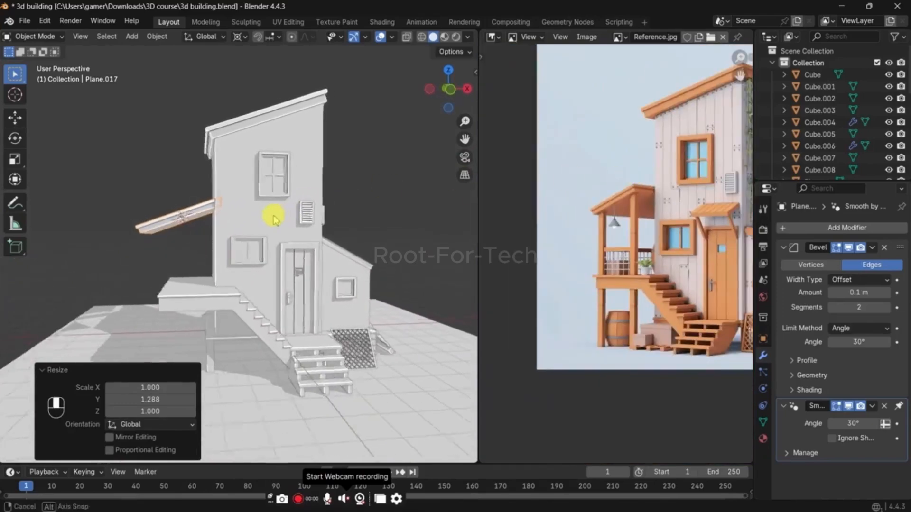
key("grave")
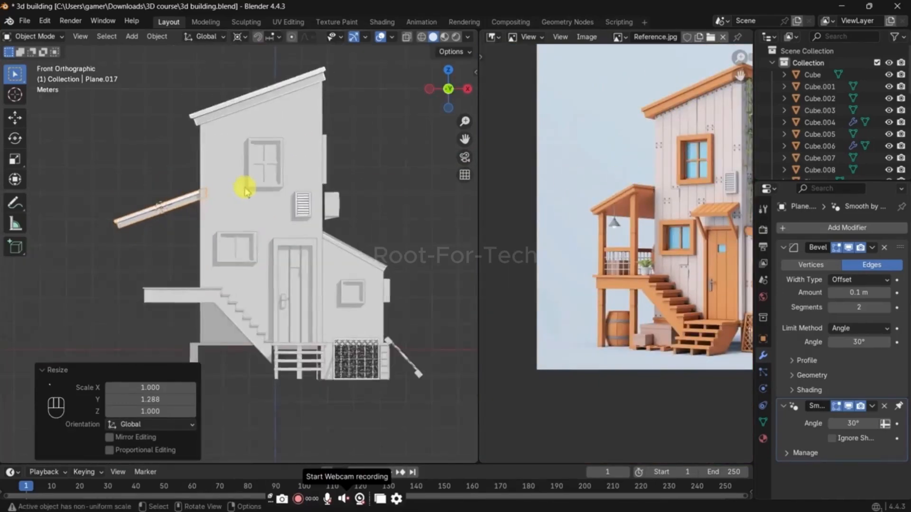
middle_click_drag(260, 197, 346, 204, "shift")
key("g")
key("y")
key("x")
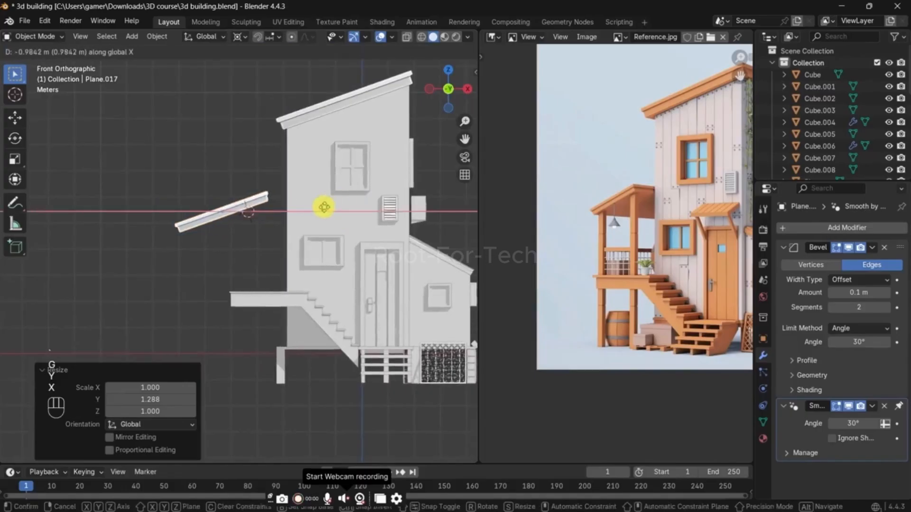
left_click(336, 208)
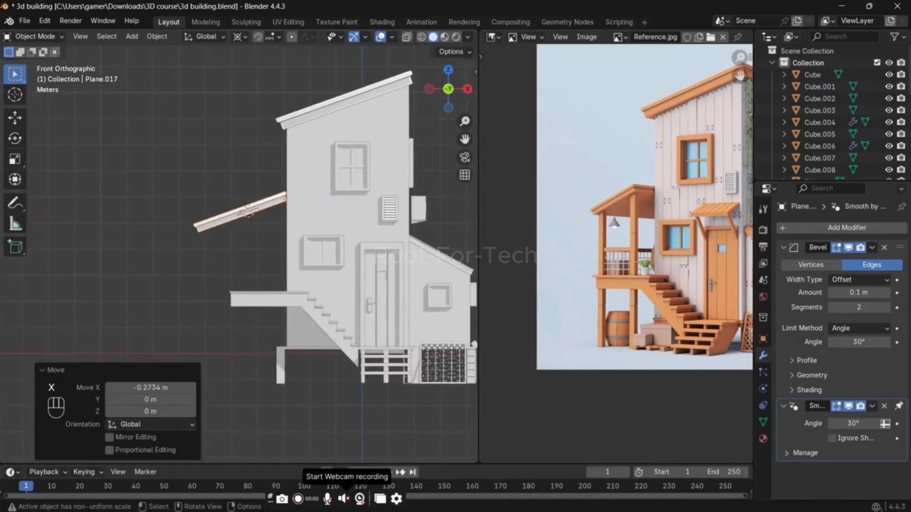
Step: Scale the balcony roof uniformly to 0.790 and move it about 0.38 m along X back against the wall
key("s")
left_click(356, 209)
key("g")
key("x")
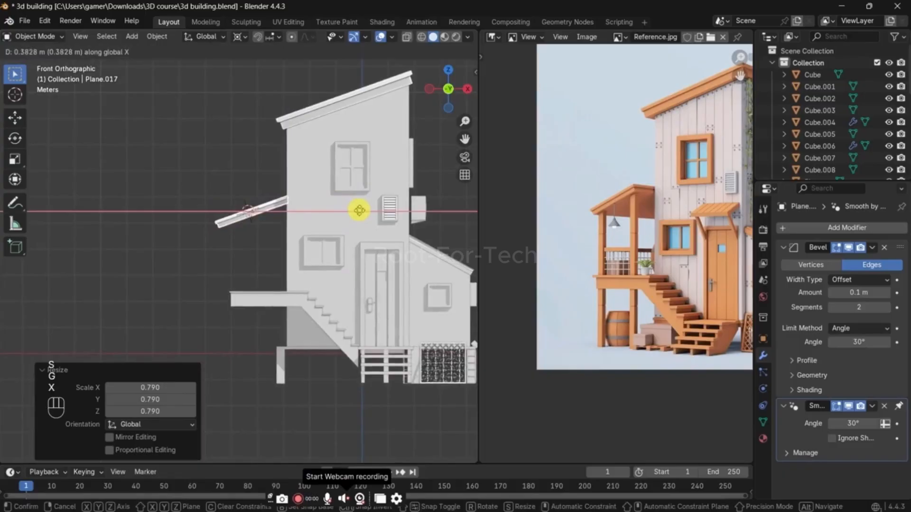
left_click(360, 210)
Step: Scale the balcony roof along Y to adjust its width
middle_click_drag(359, 210, 234, 183)
key("s")
key("x")
key("y")
left_click(430, 230)
Step: Select the vertices of the balcony roof's front edge in Edit Mode with X-ray enabled
key("Tab")
key("alt+z")
key("1")
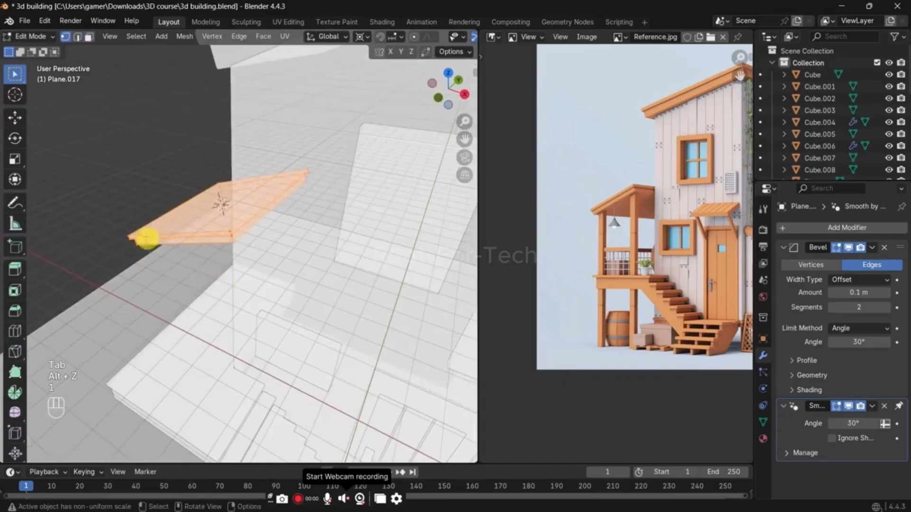
left_click_drag(91, 223, 287, 289)
Step: Try extending the balcony roof's front edge about 1.76 m along negative Y and check it from above
key("g")
key("y")
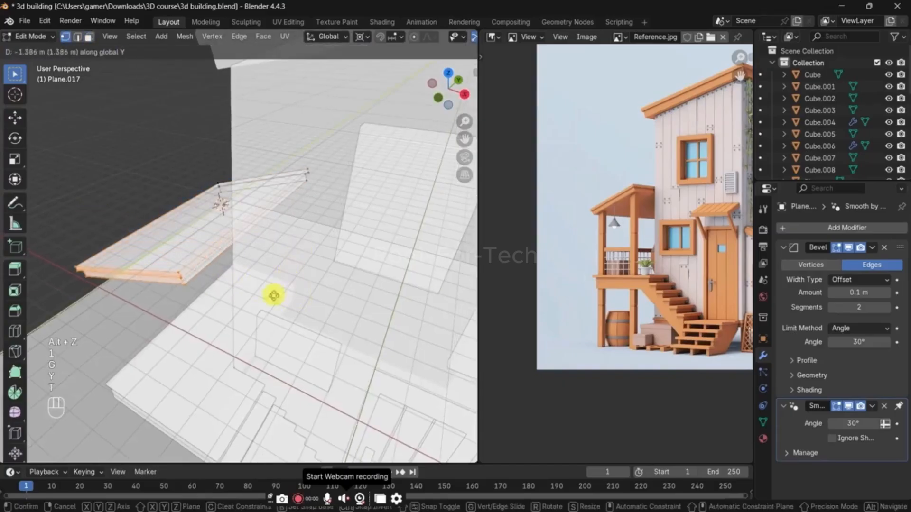
left_click(267, 296)
key("alt+z")
middle_click_drag(268, 296, 275, 258)
key("grave")
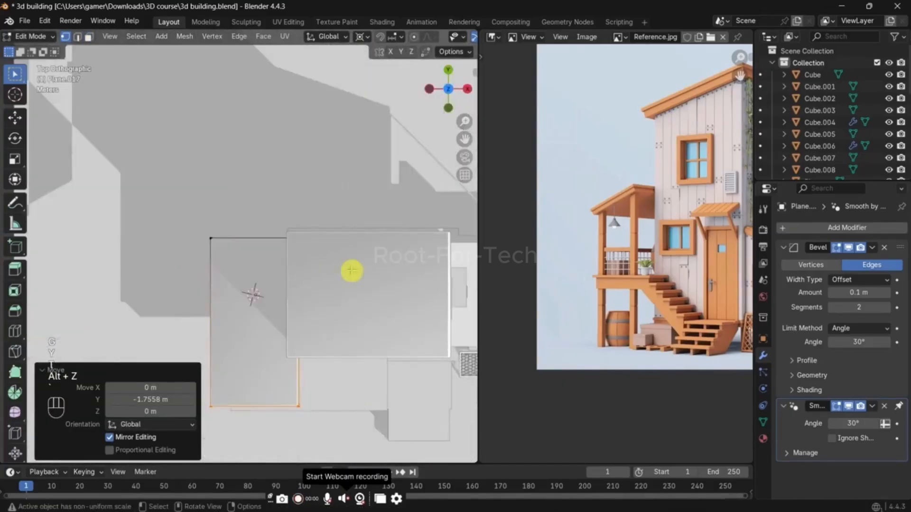
Step: Try shifting the front edge further along Y in top view and undo its last extension
middle_click_drag(380, 264, 259, 239, "shift")
key("alt+z")
key("g")
key("y")
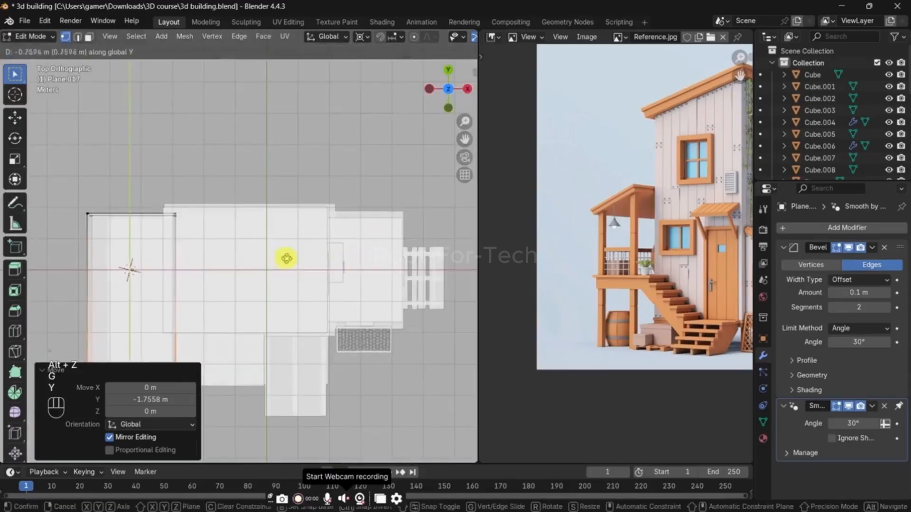
right_click(400, 258)
scroll(339, 247, "down", 3)
key("g")
right_click(339, 245)
key("grave")
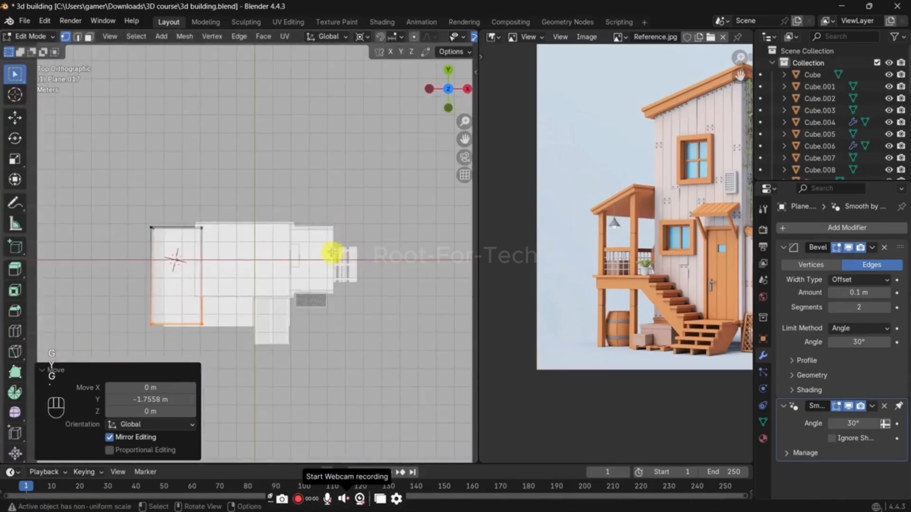
middle_click_drag(309, 257, 305, 206, "alt")
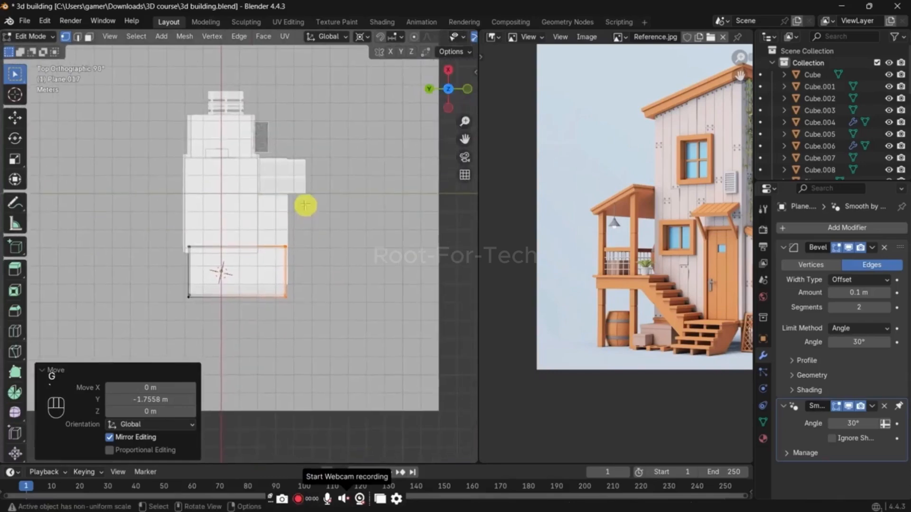
left_click(339, 334)
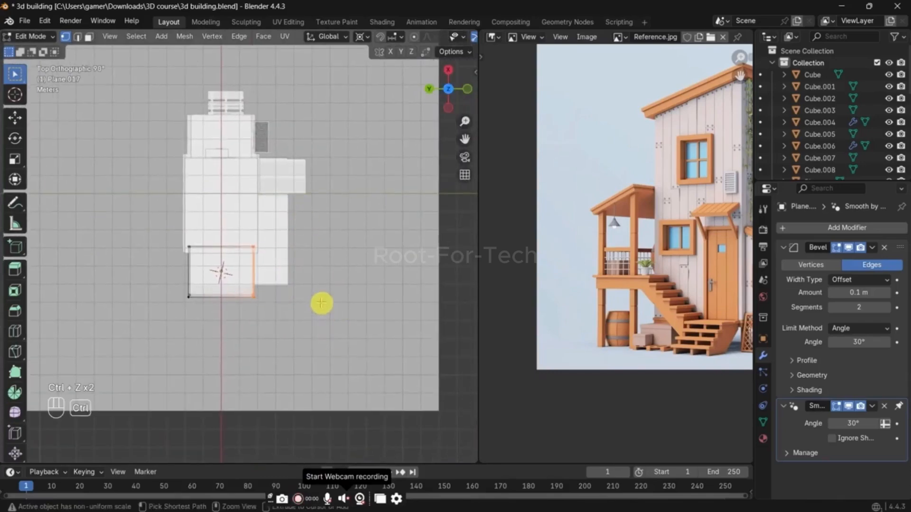
Step: Extend the balcony roof's front edge about 1.9 m along negative Y to line up with the balcony slab in top view
middle_click_drag(321, 299, 284, 272, "alt")
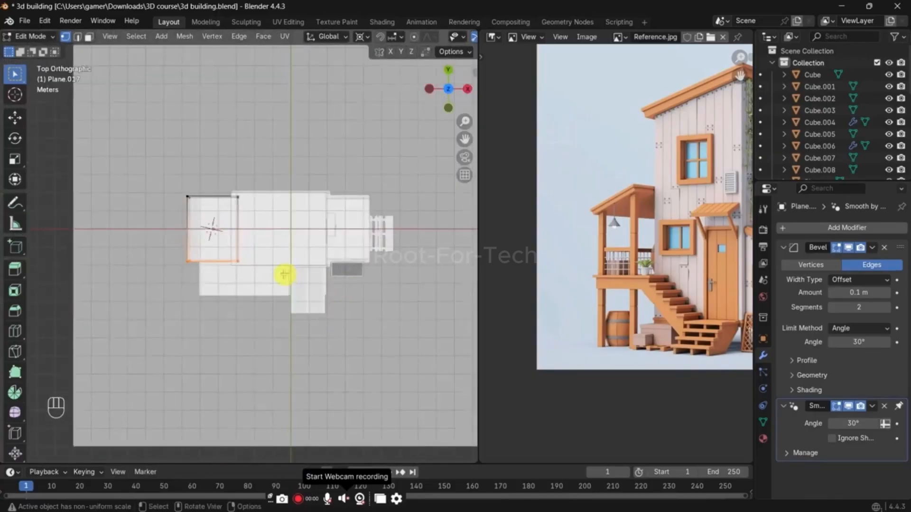
key("g")
key("y")
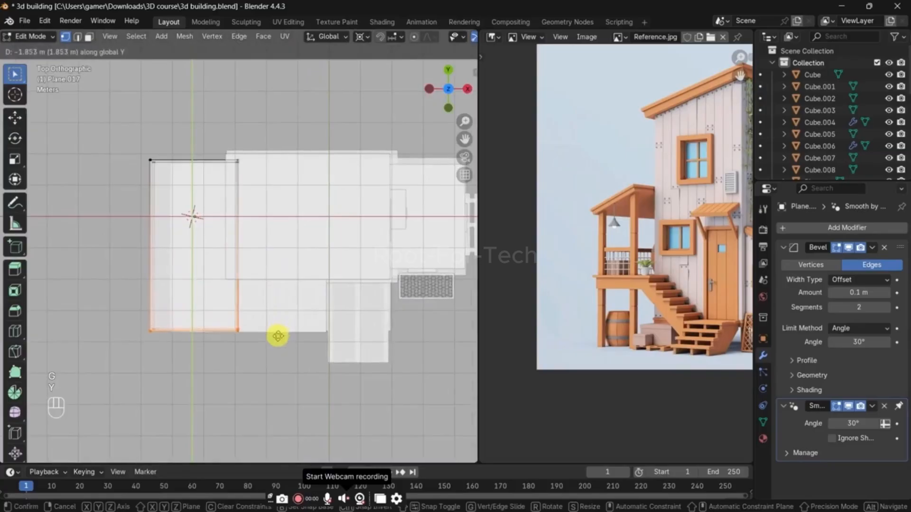
left_click(278, 338)
Step: Add a centred loop cut through the balcony roof's sloping front edge with X-ray off
middle_click_drag(278, 338, 189, 228)
key("alt+z")
scroll(189, 226, "up", 3)
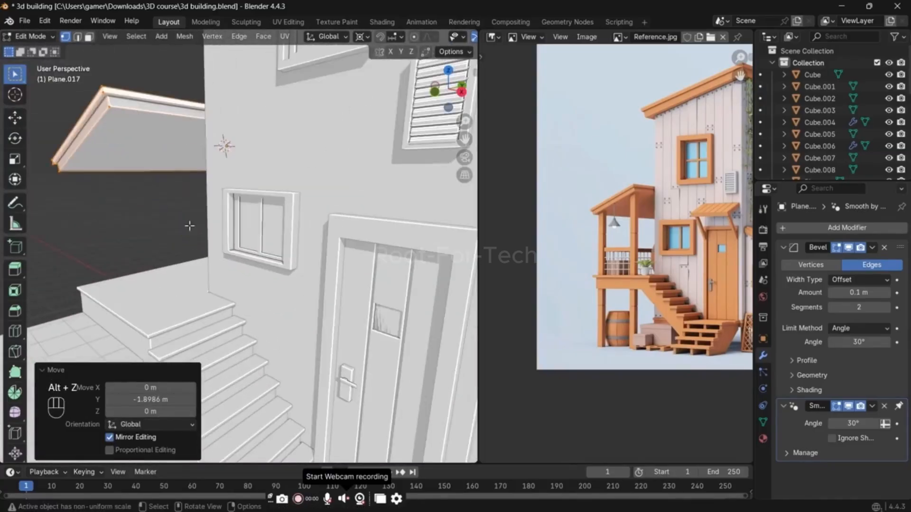
left_click(110, 135)
middle_click_drag(110, 135, 118, 120)
key("ctrl+r")
left_click(118, 118)
right_click(116, 117)
Step: Slide the new loop toward the balcony roof's upper end with a factor of -0.730
key("g")
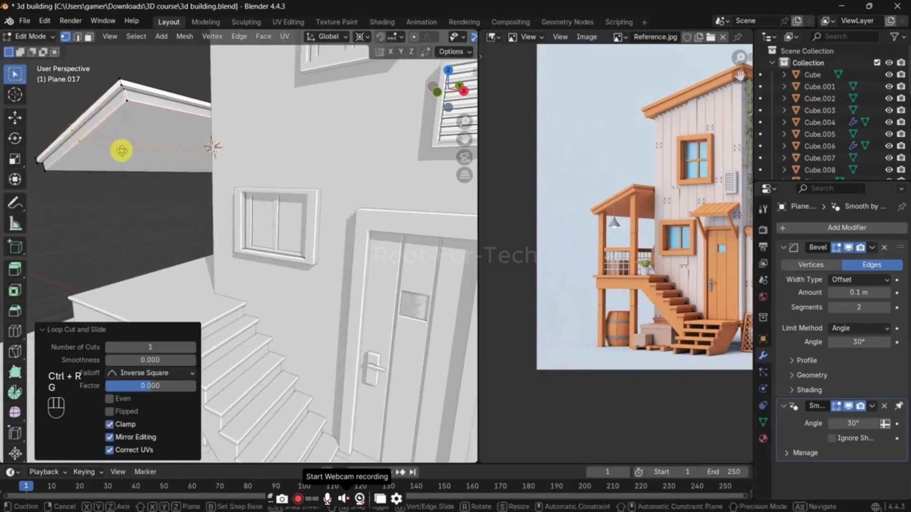
key("g")
left_click(166, 141)
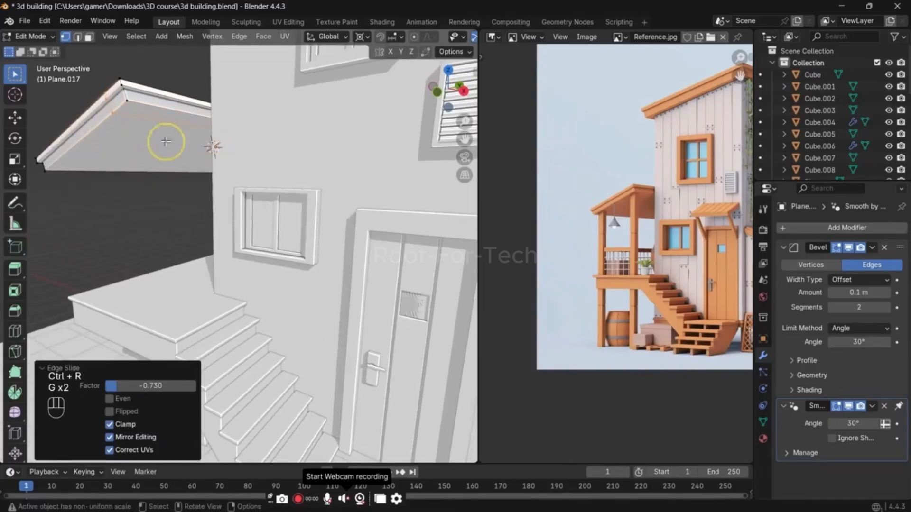
Step: Add a second loop cut through the sloping front edge and slide it toward the balcony roof's lower end
middle_click_drag(167, 142, 213, 133)
key("ctrl+r")
left_click(167, 111)
right_click(167, 112)
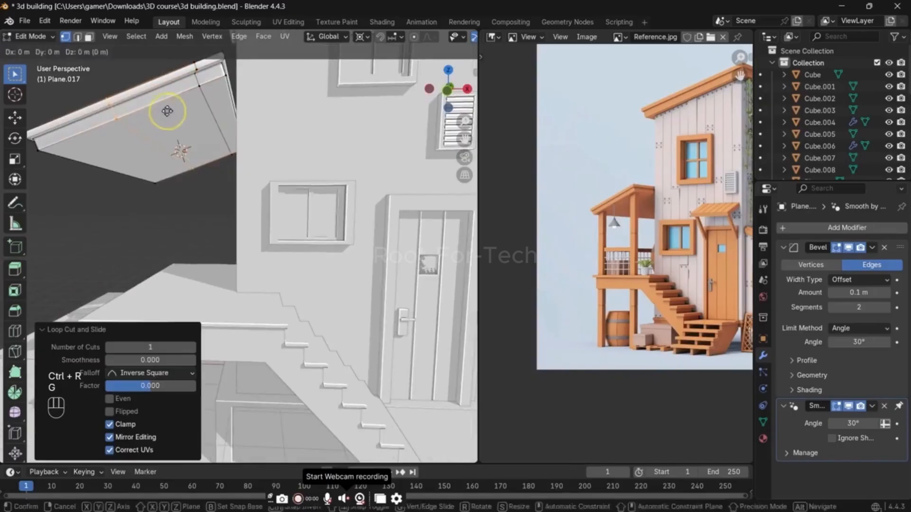
key("g")
key("g")
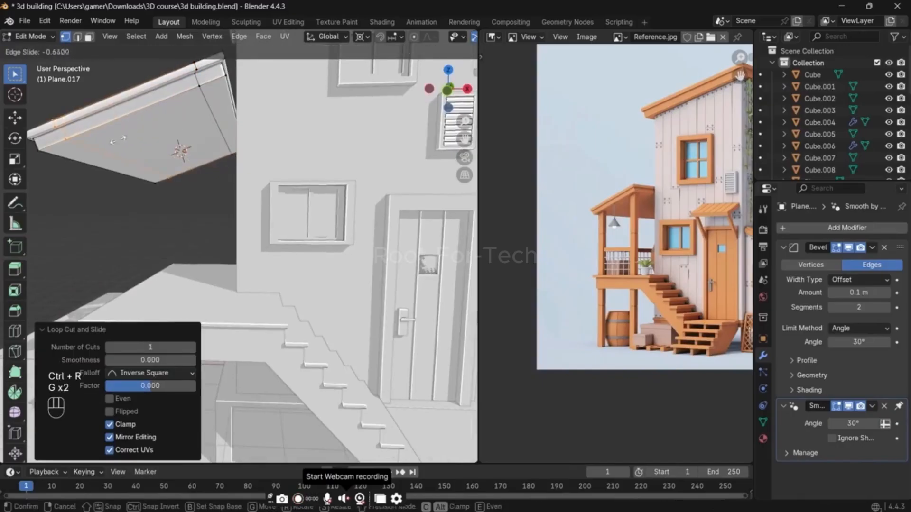
right_click(118, 139)
Step: Bevel the crosswise loop toward the roof's front and back ends and select the upper front corner face underneath
key("ctrl+b")
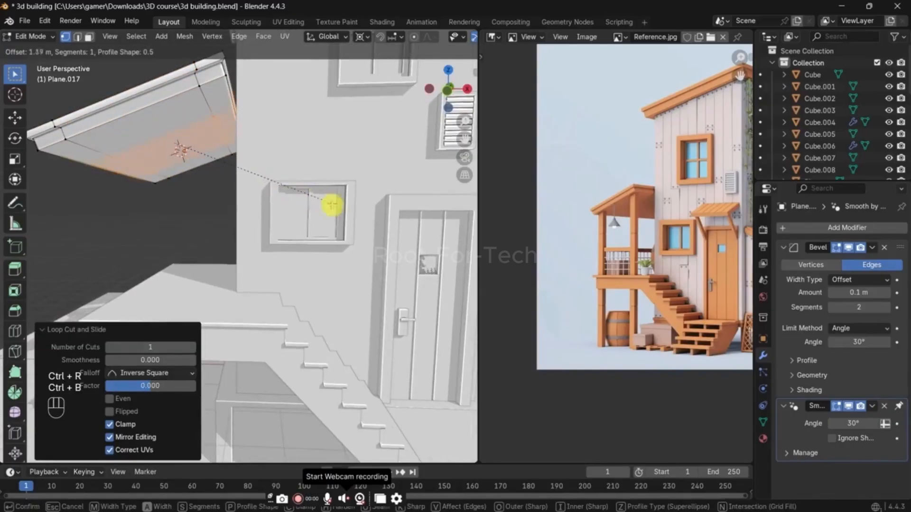
left_click(367, 210)
key("3")
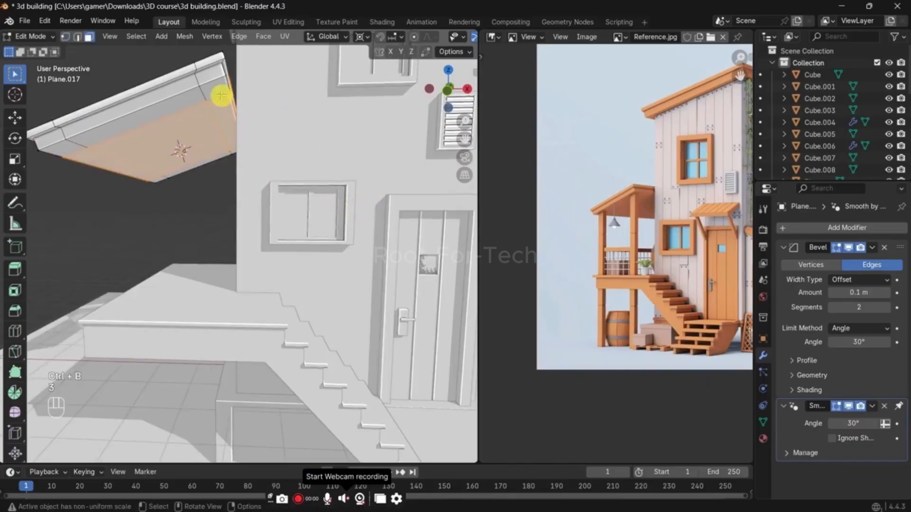
left_click(215, 96)
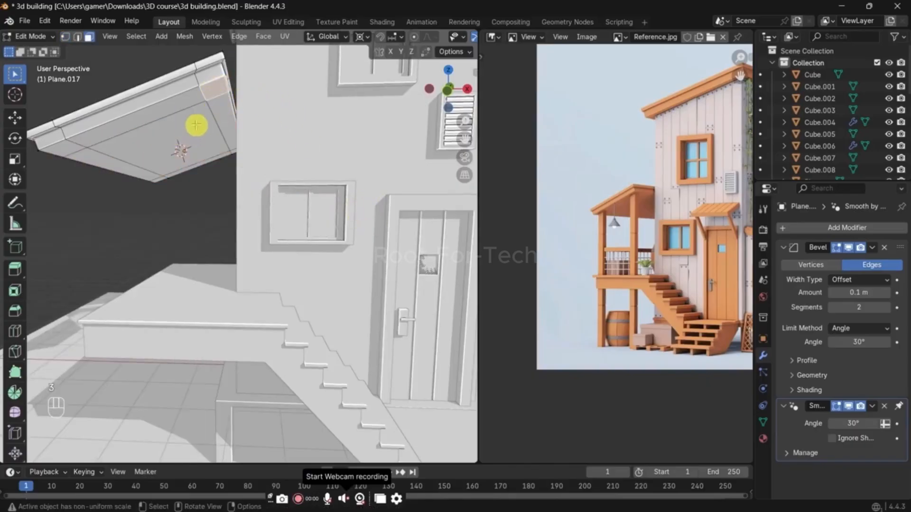
Step: Compare the roof's post positions with the reference and undo the edits back to the first centred loop cut
middle_click_drag(197, 125, 204, 106)
scroll(580, 191, "up", 2)
scroll(618, 171, "up", 1)
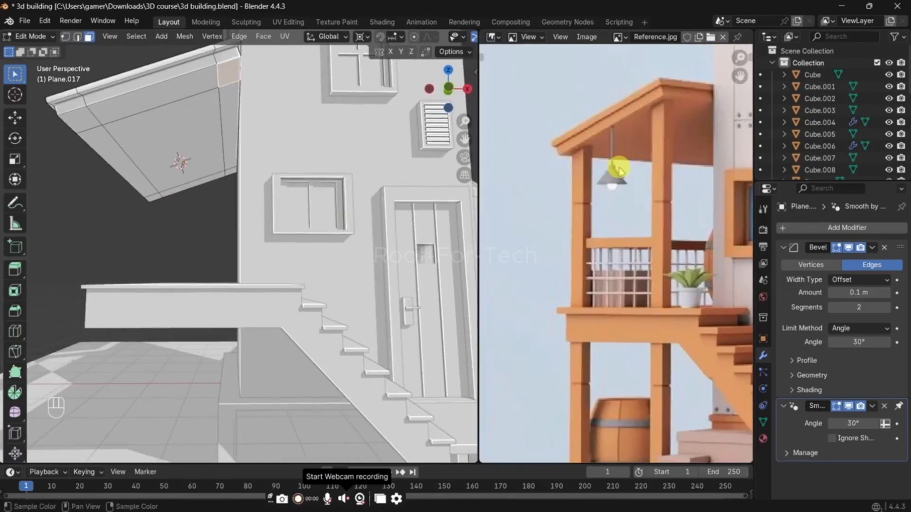
scroll(549, 151, "up", 1)
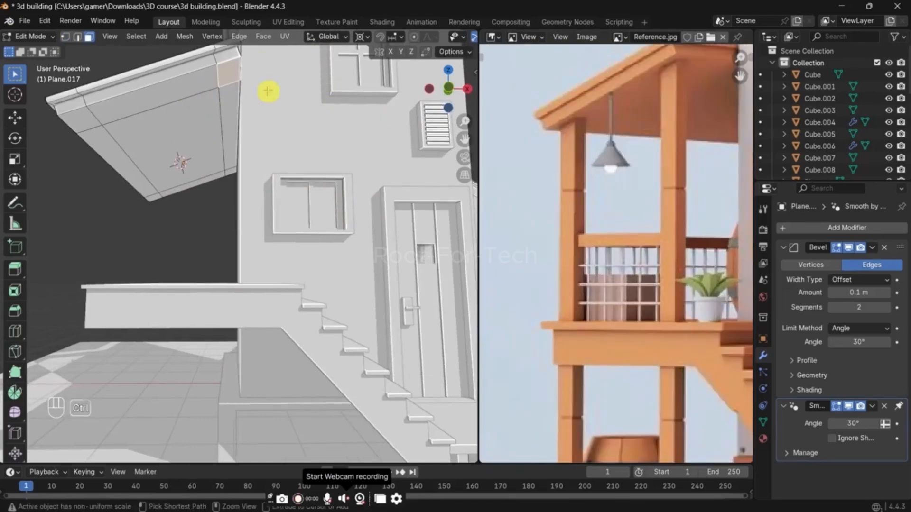
key("ctrl+z")
key("ctrl+z")
key("ctrl+z")
key("ctrl+z")
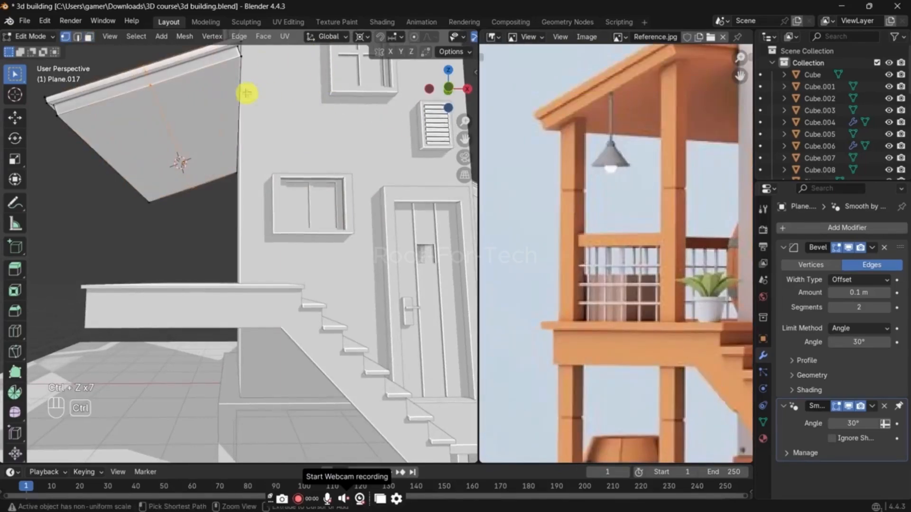
Step: Bevel the centred loop about 1.12 m, and add a crosswise loop cut and bevel it toward the roof's front and back ends
key("ctrl+b")
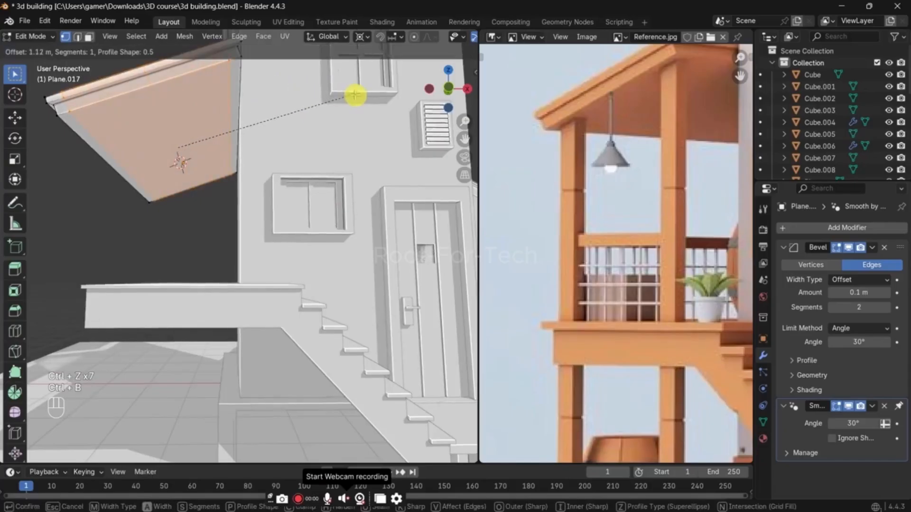
left_click(355, 95)
key("ctrl+r")
double_click(265, 98)
key("ctrl+b")
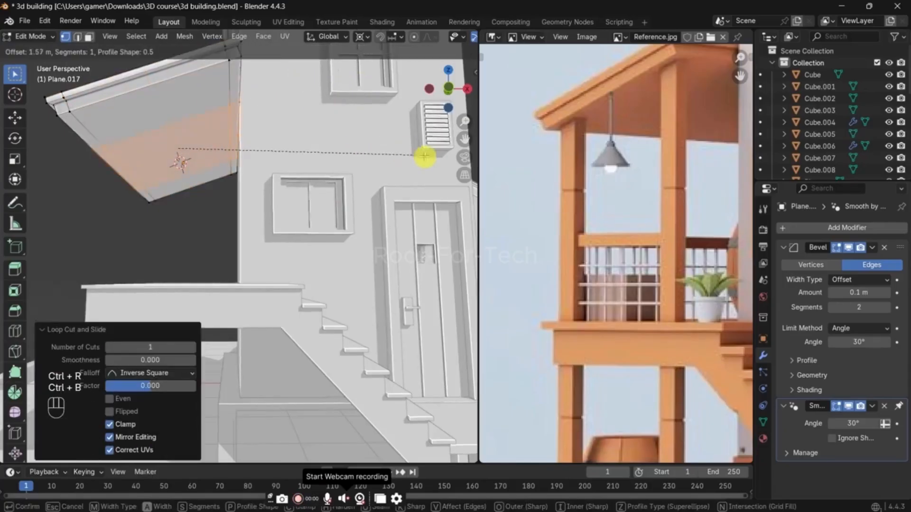
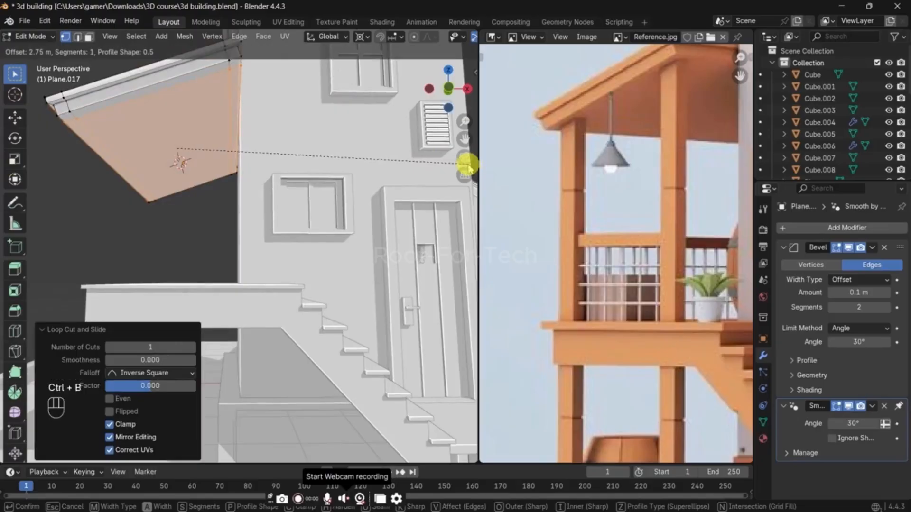
Step: Bevel the loop on the roof's underside by about 2.75 m, then add a crosswise loop cut beveled about 0.86 m
left_click(468, 164)
key("ctrl+r")
double_click(200, 90)
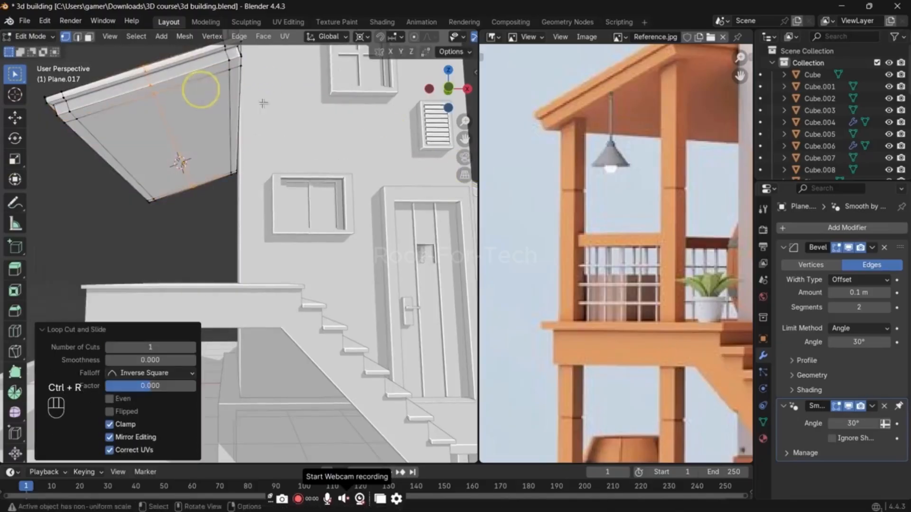
key("ctrl+b")
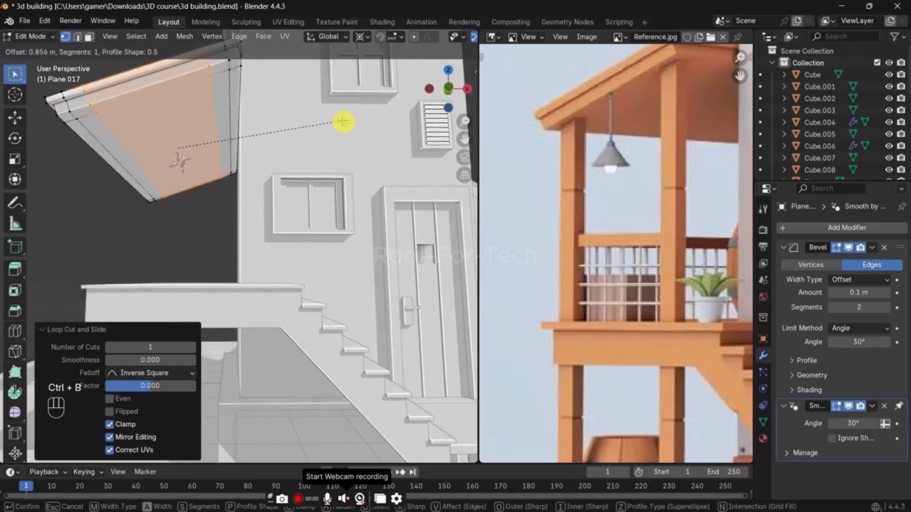
left_click(342, 122)
Step: Extrude the four small corner faces of the roof's underside down about 2.69 m along Z to form the posts
key("3")
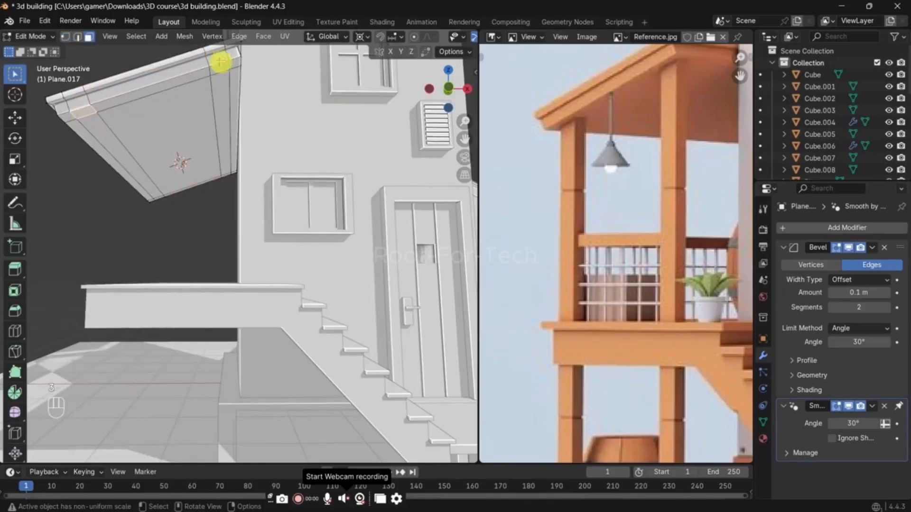
middle_click_drag(136, 195, 265, 148)
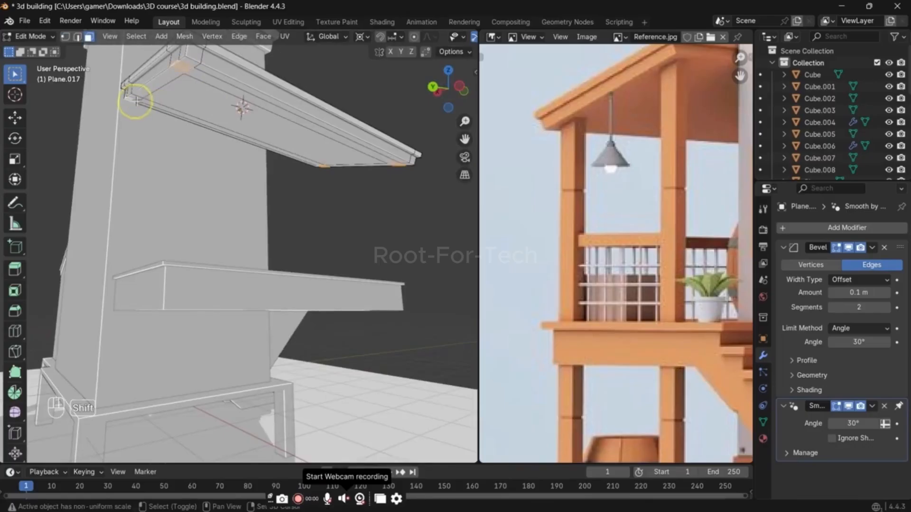
middle_click_drag(136, 101, 304, 121)
left_click(185, 73, "shift")
key("ctrl+z")
key("e")
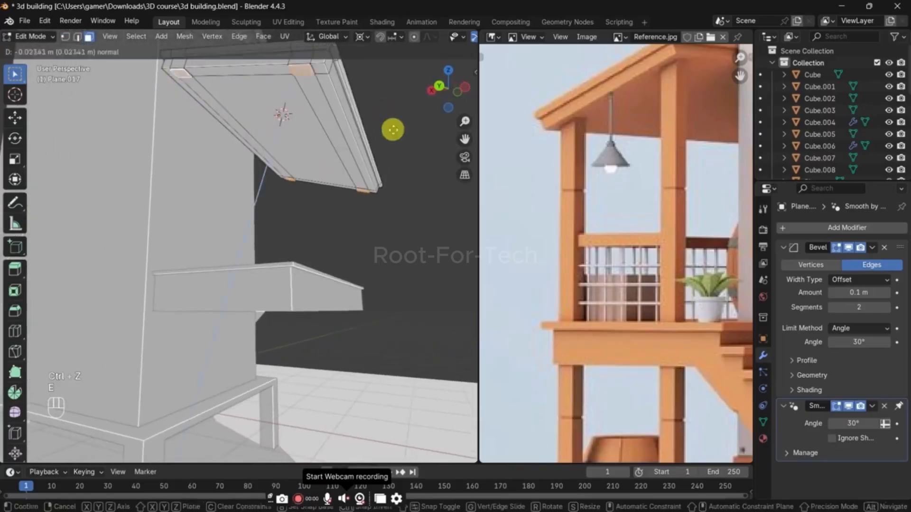
key("z")
key("z")
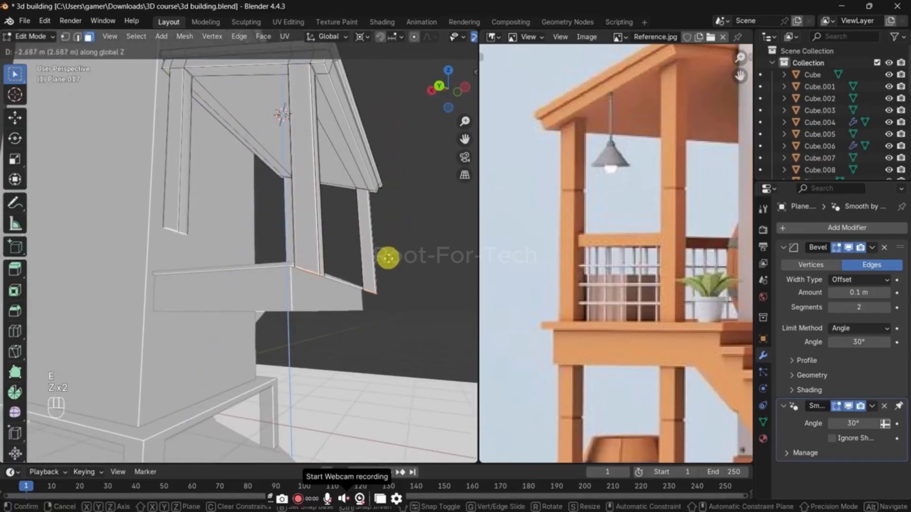
left_click(388, 258)
Step: Try to flatten the extruded post ends to zero along Z and fill them, then undo the attempt
middle_click_drag(388, 257, 405, 299)
key("s")
key("z")
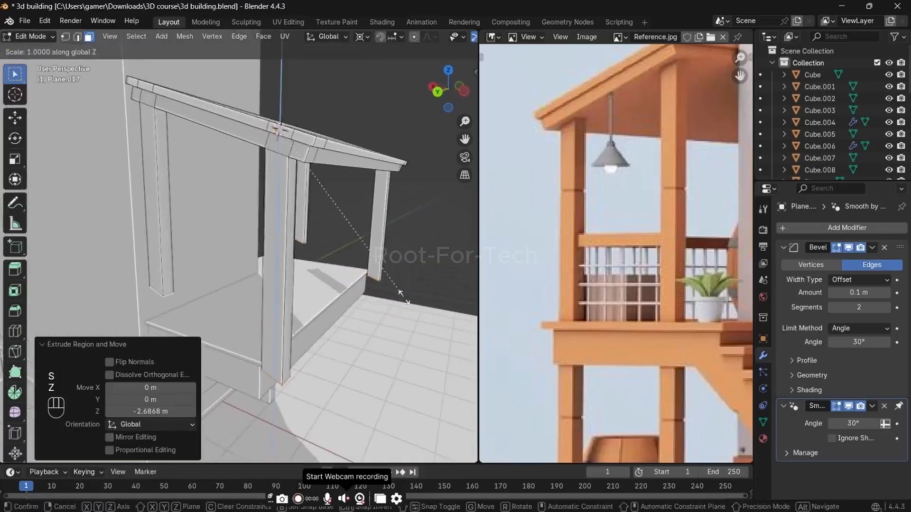
key("0")
key("Return")
key("h")
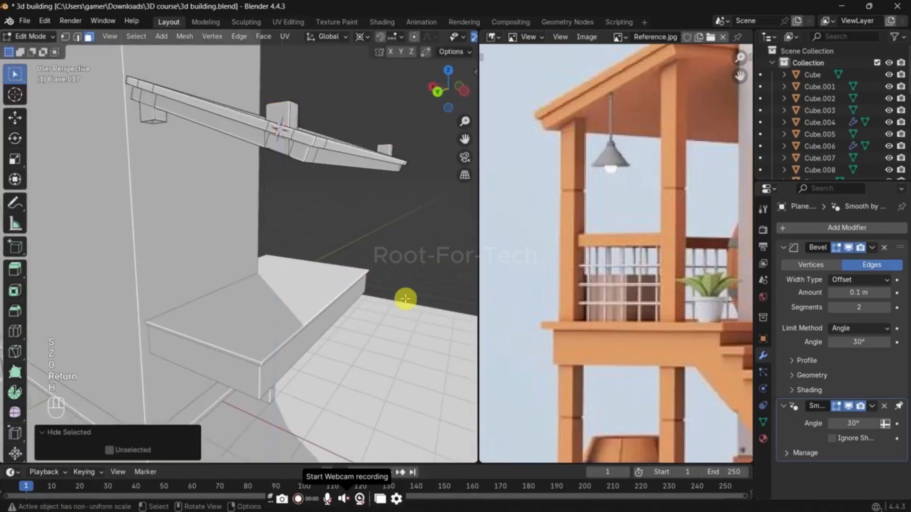
key("ctrl+z")
key("f")
key("g")
key("z")
right_click(400, 334)
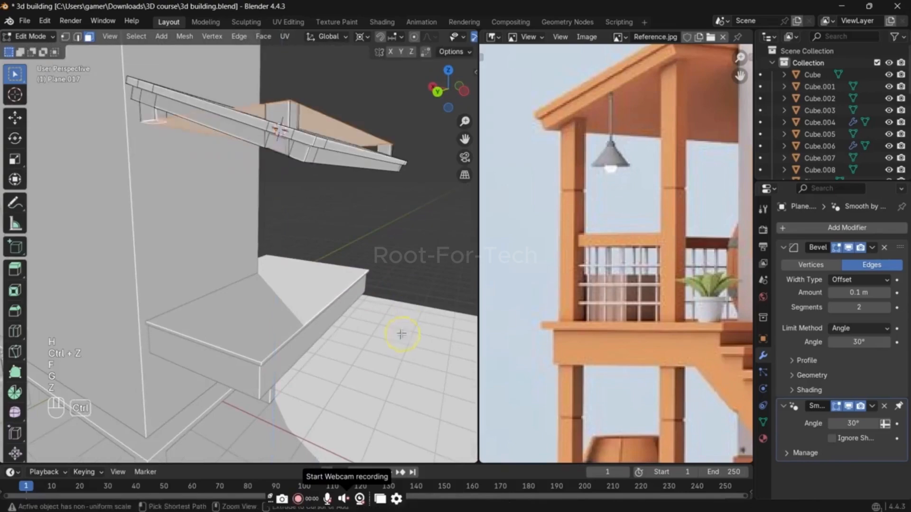
key("ctrl+z")
key("ctrl+z")
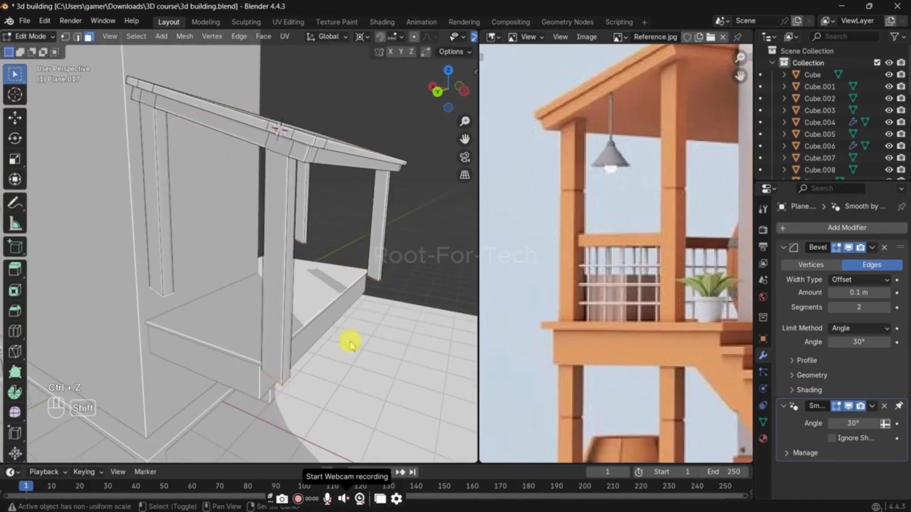
Step: Snap the 3D cursor to the selected post bottoms and scale them to 0 along Z
key("shift+s")
left_click(349, 382)
key("s")
key("z")
key("0")
key("Return")
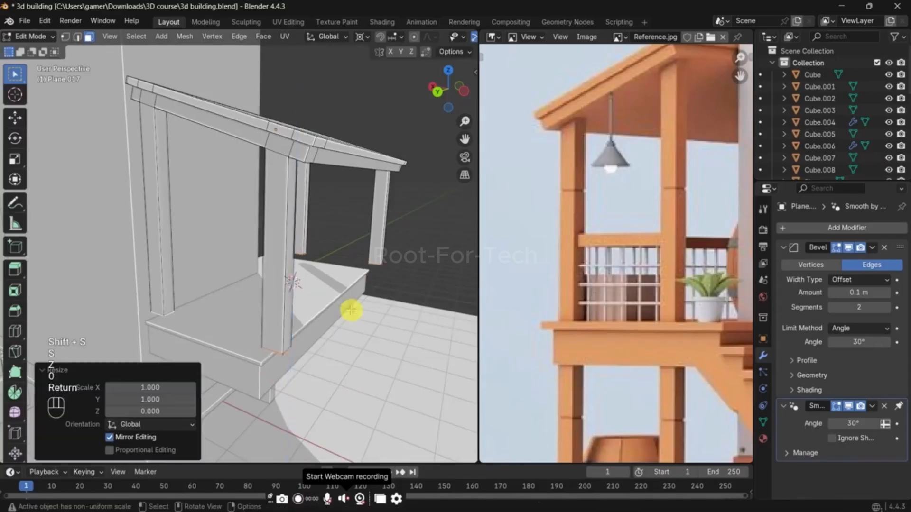
Step: Lower the flattened post bottoms about 0.23 m along Z onto the balcony floor
key("g")
key("z")
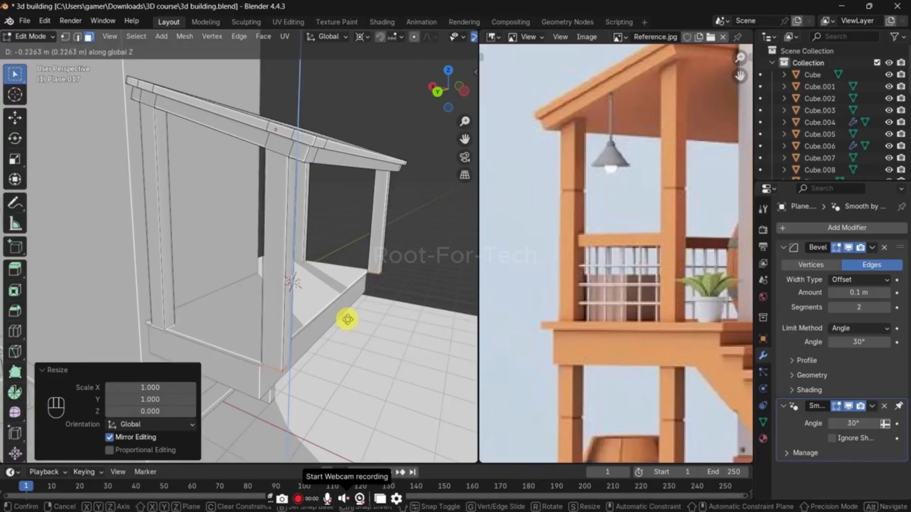
left_click(348, 319)
key("Tab")
Step: Move the outer-end vertices of the balcony base about 0.37 m outward along X to reach beneath the posts
left_click(330, 319)
key("Tab")
middle_click_drag(330, 315, 360, 285)
key("1")
key("alt+z")
left_click_drag(307, 227, 343, 340)
key("alt+z")
key("g")
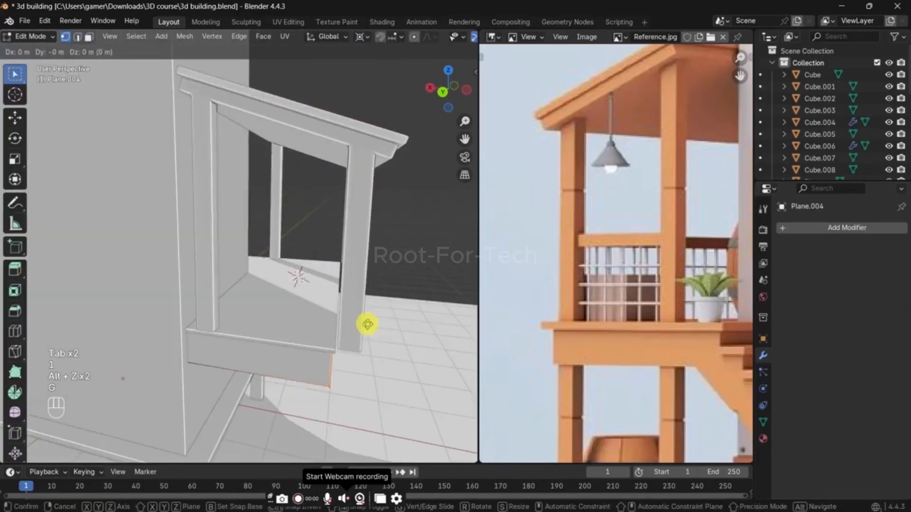
key("y")
key("x")
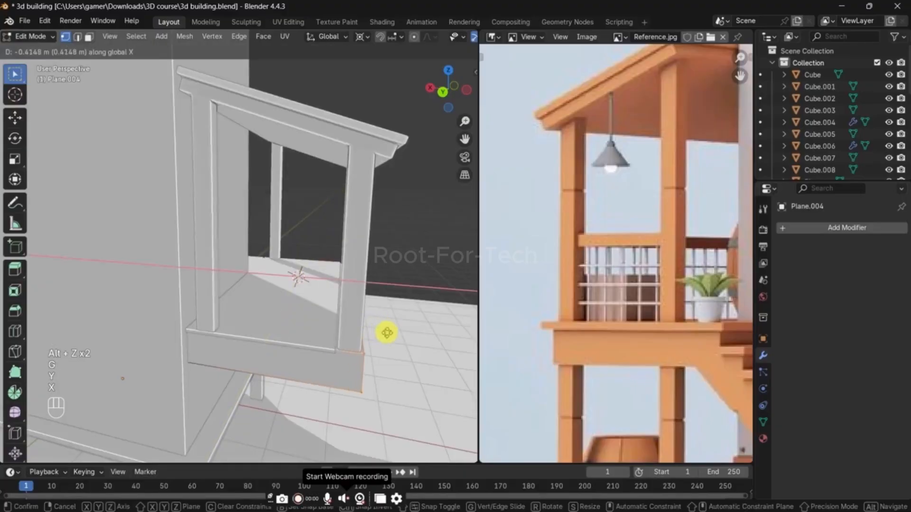
left_click(384, 333)
Step: Fine-tune the balcony base's outer face along X relative to the outer posts
middle_click_drag(386, 331, 307, 346)
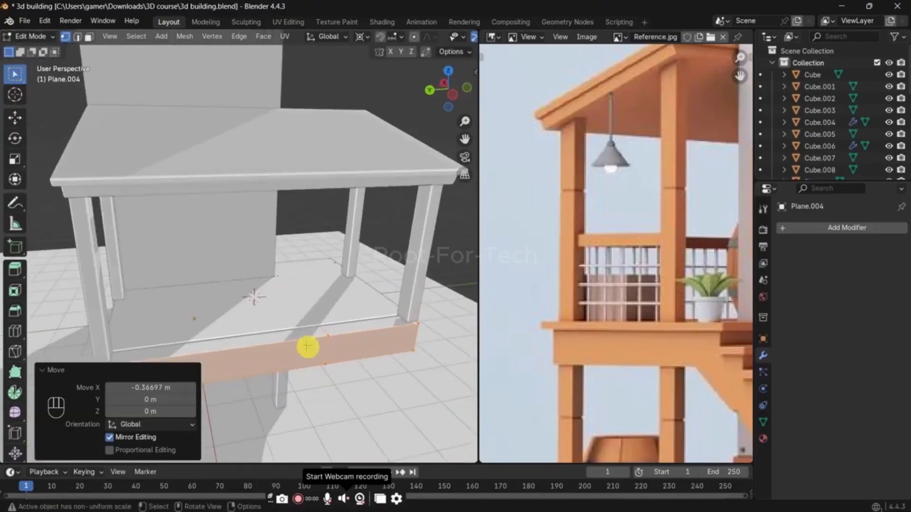
key("g")
key("x")
left_click(318, 366)
key("Tab")
Step: Shift the stair-side vertices of the balcony base along Y to extend it beneath the posts on that side
middle_click_drag(378, 297, 339, 263)
key("Tab")
key("alt+z")
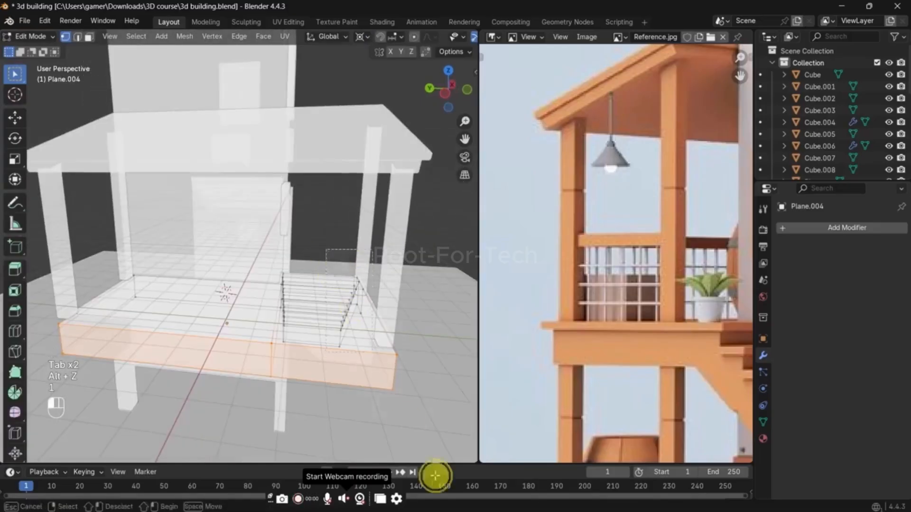
key("alt+z")
middle_click_drag(425, 362, 377, 370)
key("g")
key("y")
left_click(393, 368)
key("Tab")
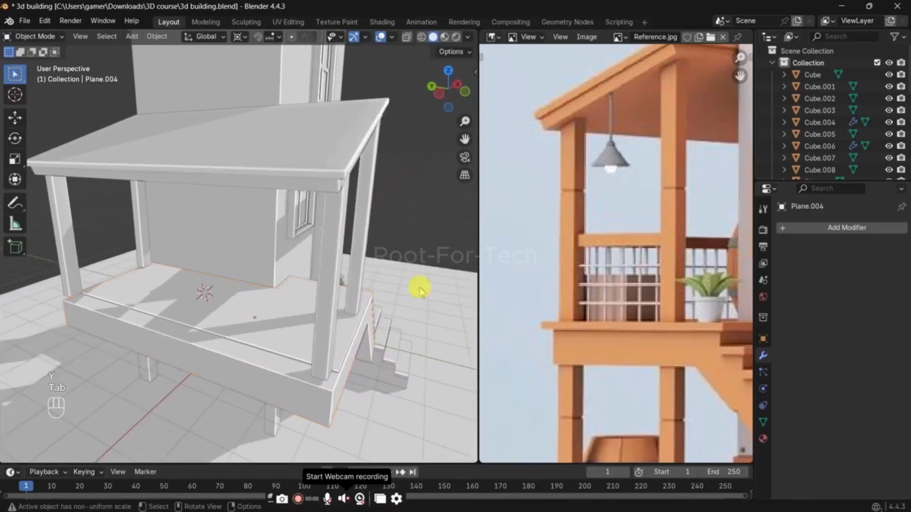
Step: Select the thin floor slab lying on the balcony base
middle_click_drag(419, 289, 315, 304)
left_click(333, 360)
scroll(311, 382, "up", 2)
key("Tab")
key("Tab")
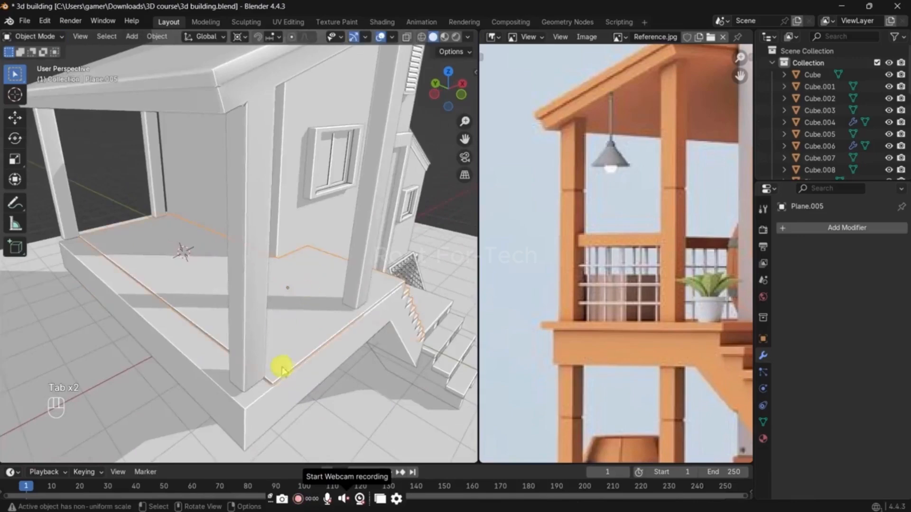
key("g")
right_click(295, 335)
middle_click_drag(345, 352, 303, 342)
key("g")
right_click(243, 350)
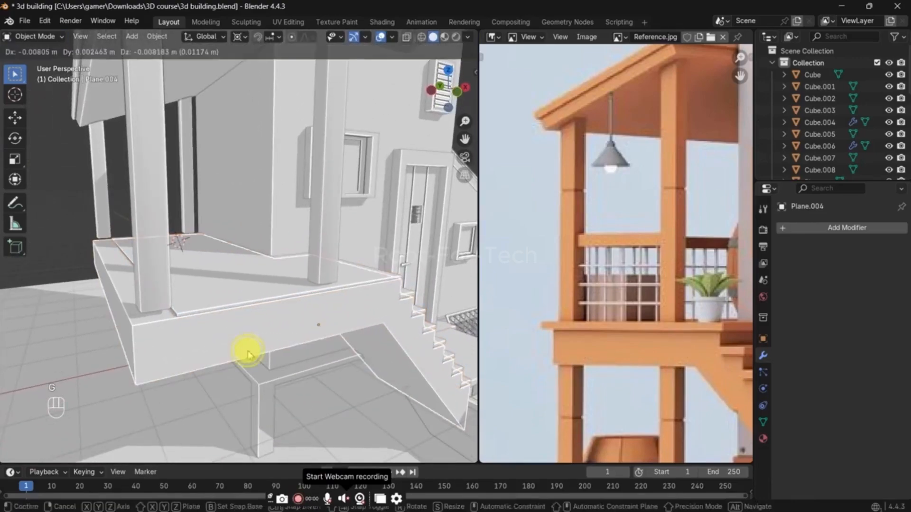
key("h")
key("ctrl+z")
Step: Move the floor slab's outer-edge vertices about 0.42 m outward along X to match the balcony base
key("Tab")
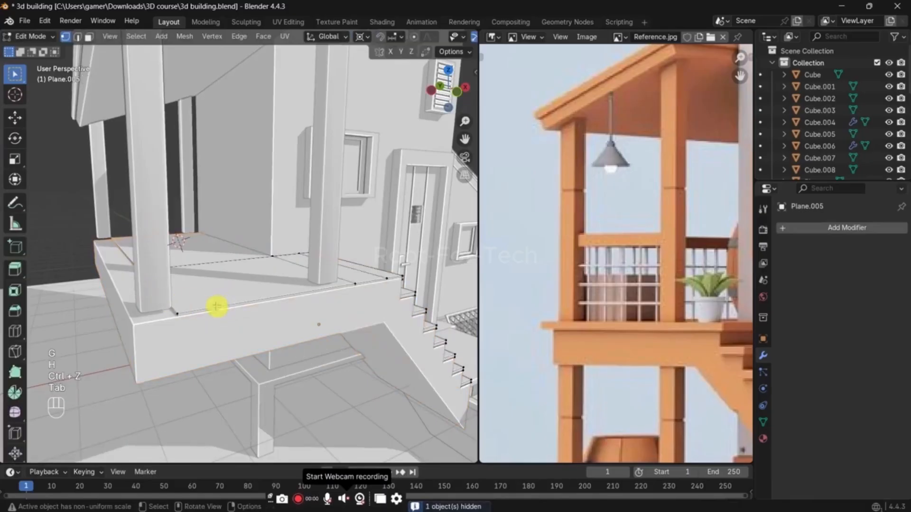
key("alt+z")
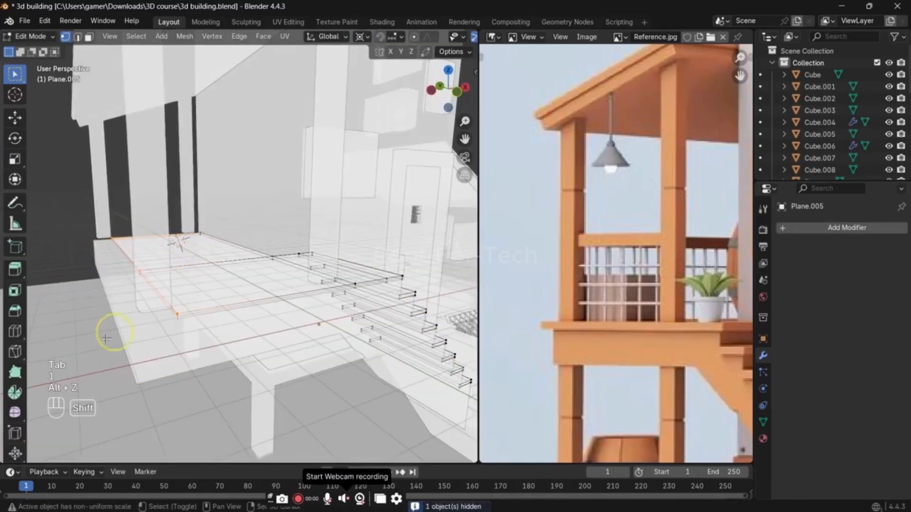
key("alt+z")
key("g")
key("y")
key("x")
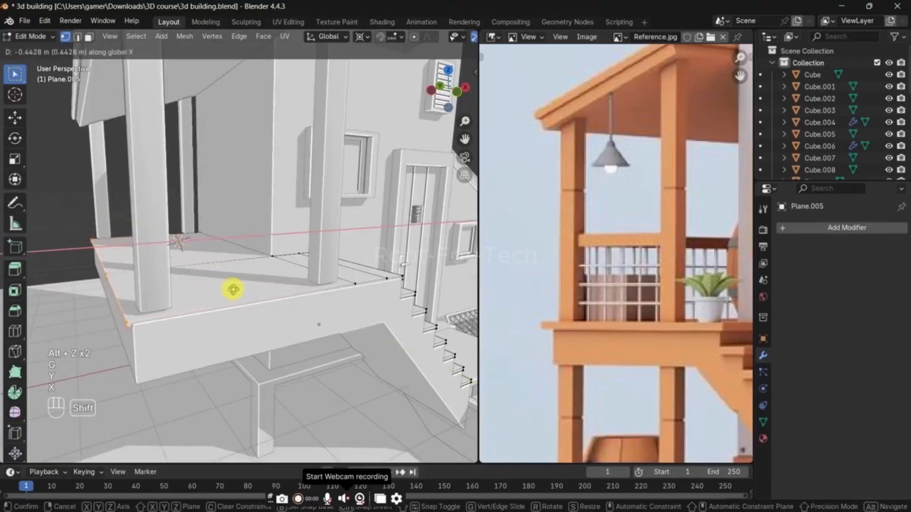
left_click(246, 288)
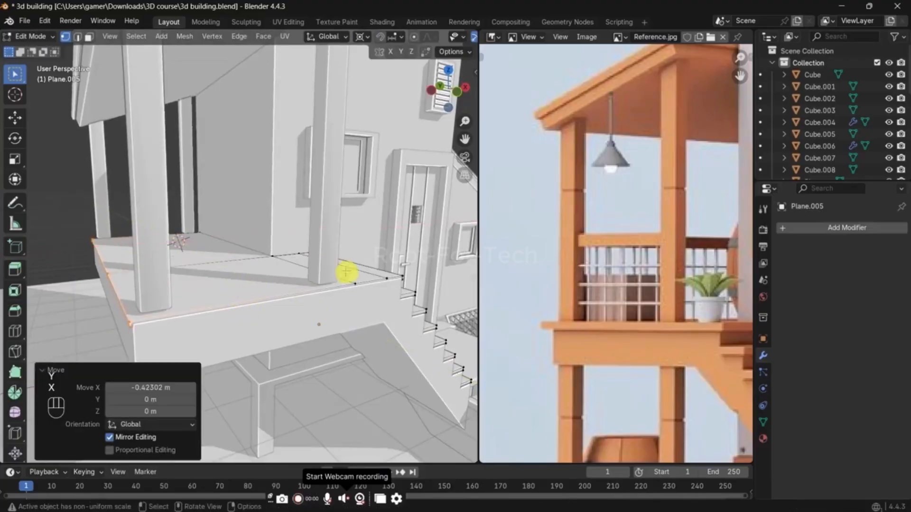
Step: Move the floor slab's stair-side vertices, including the step treads, along Y to line up with the base
key("alt+z")
middle_click_drag(378, 299, 348, 224)
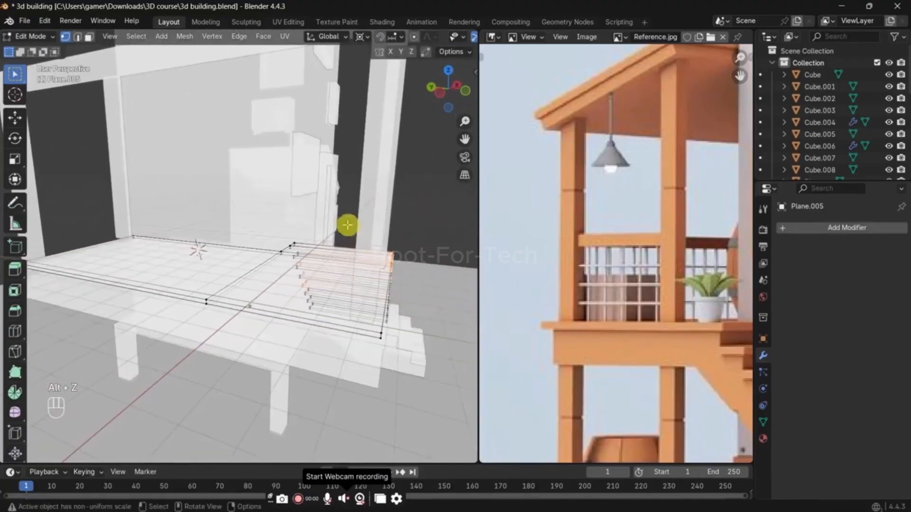
key("alt+z")
key("g")
key("y")
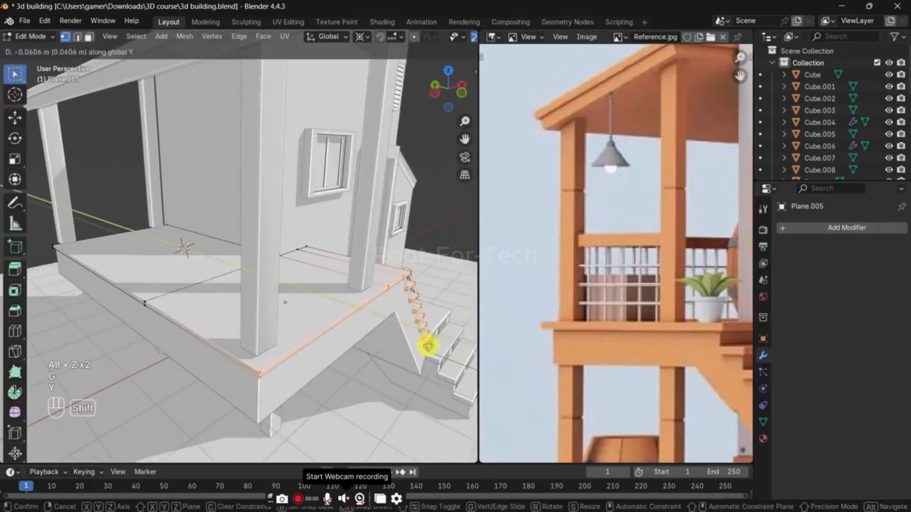
left_click(424, 343)
key("Tab")
Step: Readjust the slab and tread vertices along Y so they overhang the stair side slightly
middle_click_drag(442, 313, 290, 315)
key("ctrl+z")
key("ctrl+z")
key("shift+ctrl+z")
key("g")
key("y")
left_click(276, 313)
key("Tab")
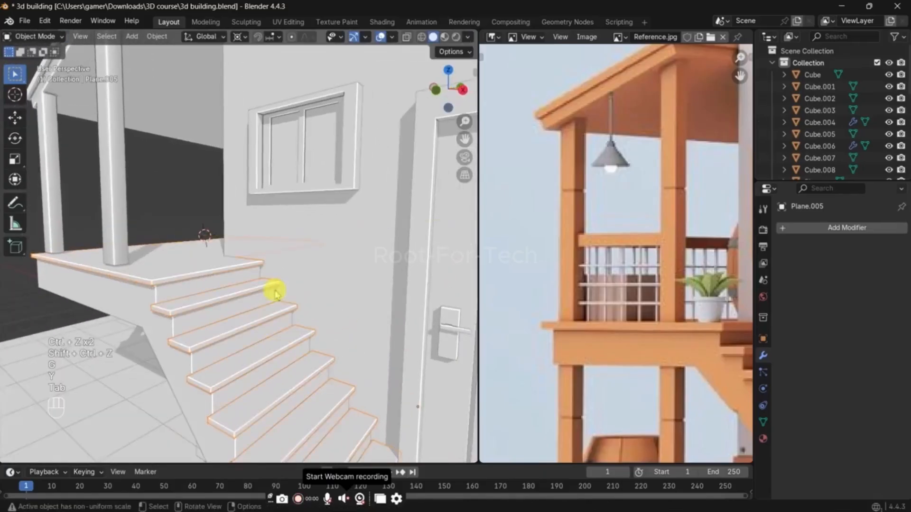
Step: Save the building file
scroll(231, 285, "down", 4)
key("ctrl+s")
scroll(232, 285, "down", 3)
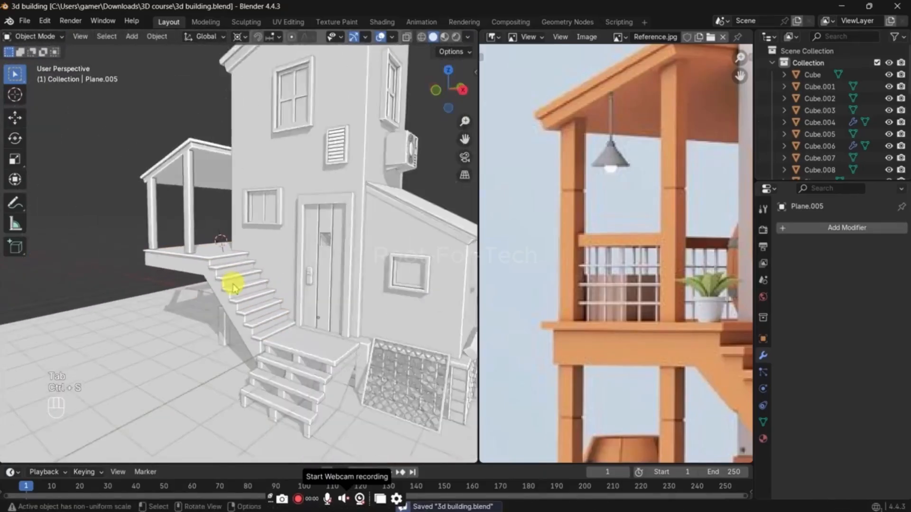
Step: Edit the veranda roof mesh and add one horizontal loop cut around the middle of the nearest corner post
middle_click_drag(232, 286, 241, 317)
scroll(242, 304, "up", 4)
left_click(190, 242)
scroll(185, 247, "up", 5)
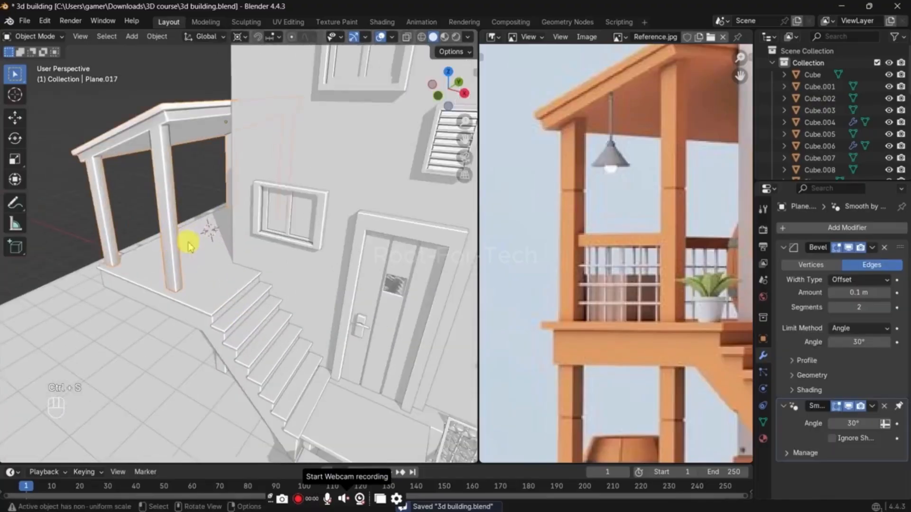
key("Tab")
middle_click_drag(178, 226, 193, 204)
key("ctrl+r")
left_click(183, 180)
Step: Add one horizontal loop cut around the middle of each of the other three posts
key("ctrl+r")
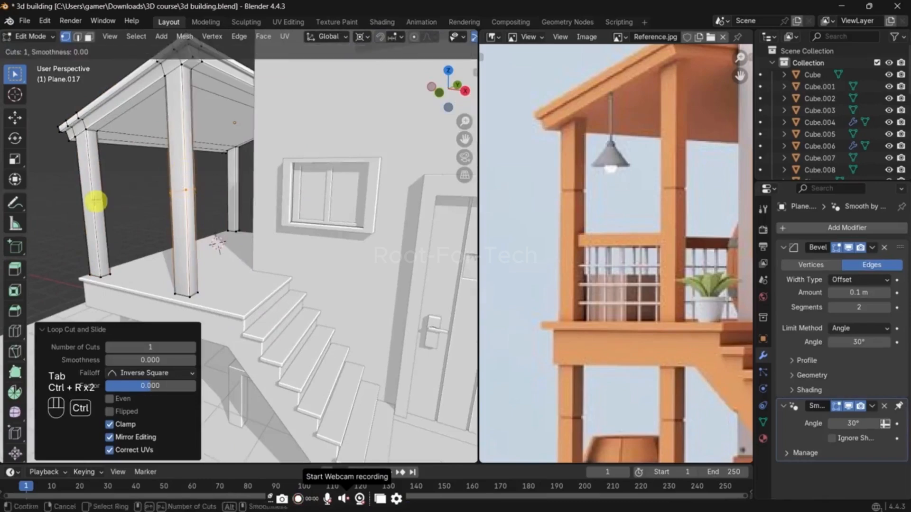
left_click(95, 201)
key("ctrl+r")
left_click(244, 187)
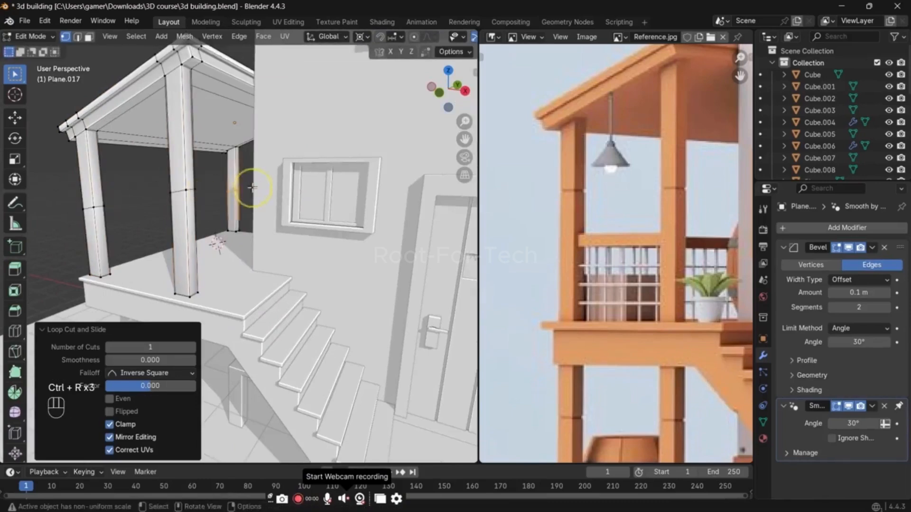
key("alt+z")
key("ctrl+r")
Step: Select the new middle loops on all four posts and snap the 3D cursor to the selection
left_click_drag(76, 176, 350, 229)
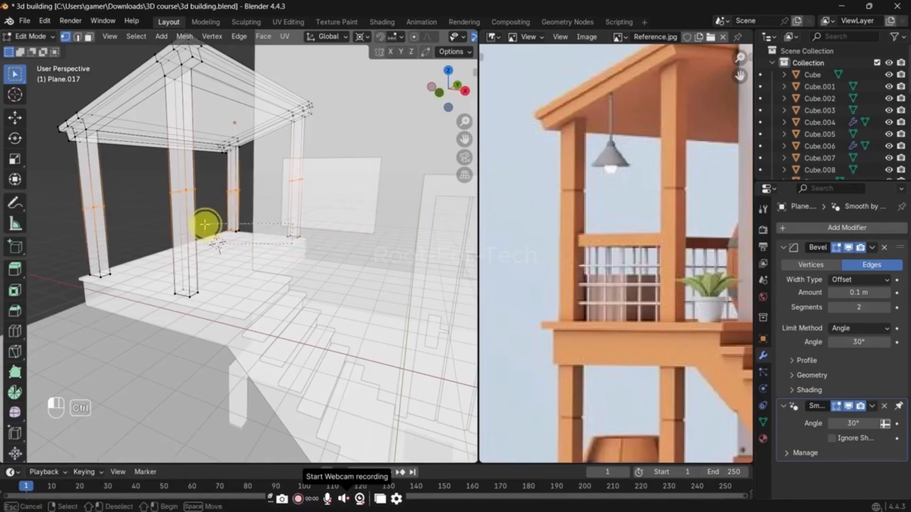
key("s")
key("z")
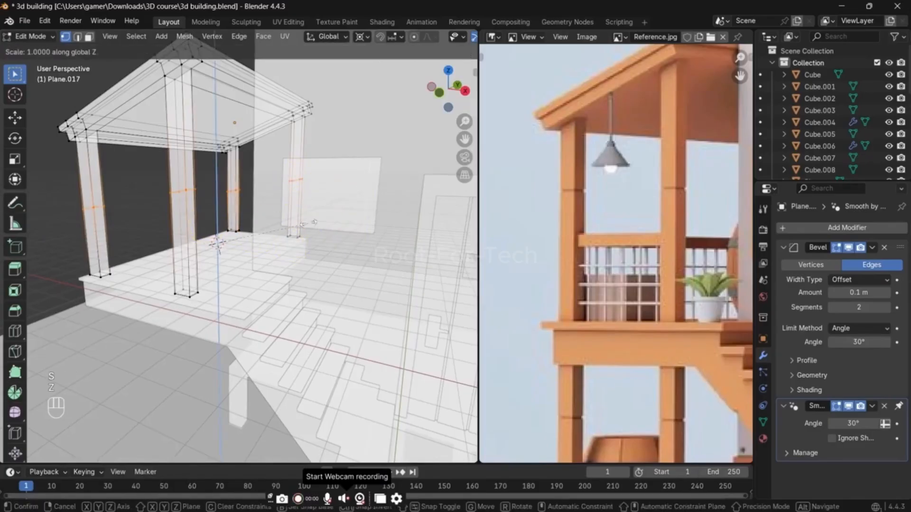
key("Escape")
key("shift+s")
left_click(314, 256)
Step: Scale the four post loops to 0 along Z so they sit at the same height
key("s")
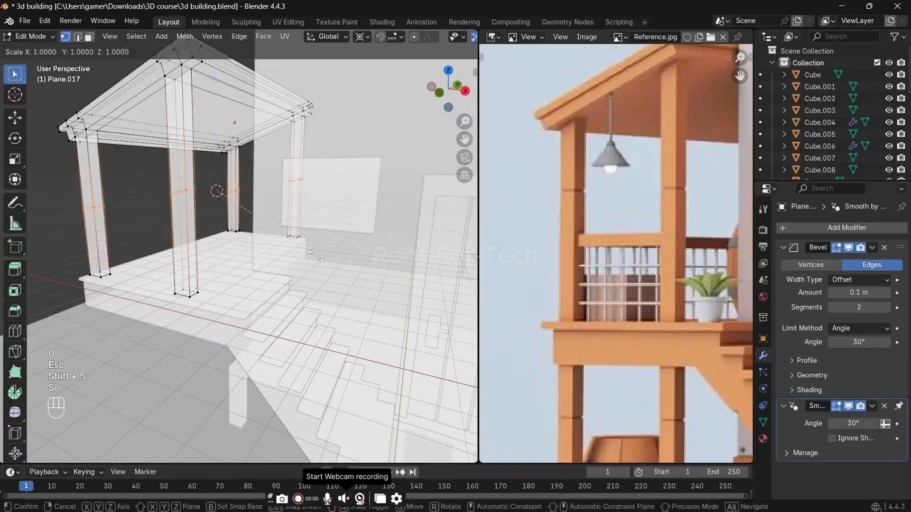
key("z")
key("0")
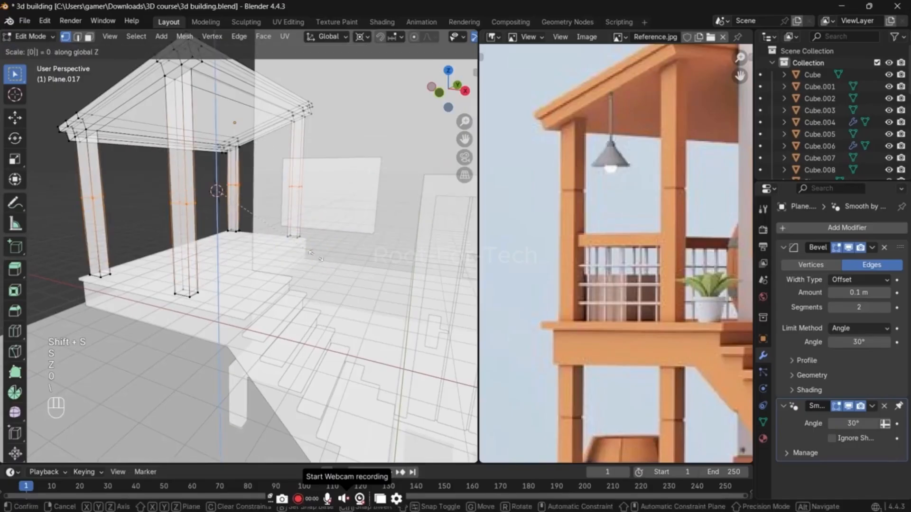
key("Escape")
key("s")
key("z")
key("0")
key("Return")
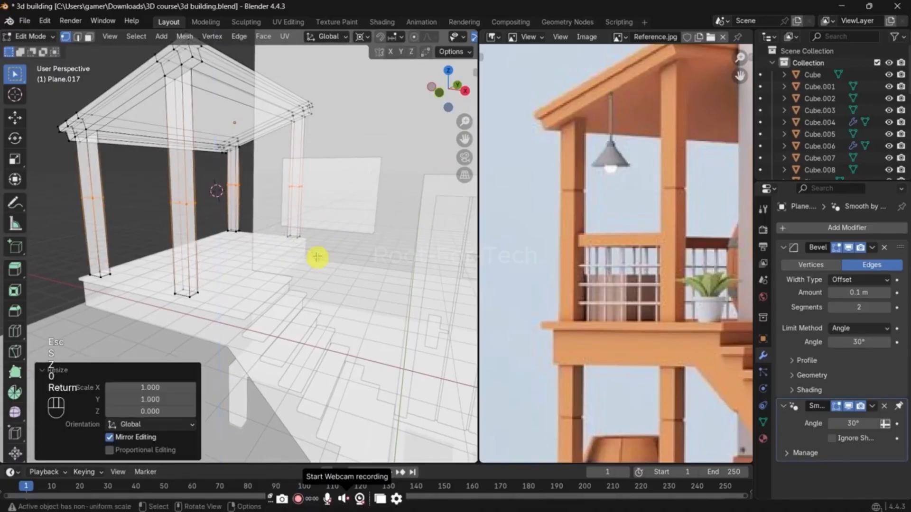
Step: Bevel the middle loops on all four roof posts to a width of about 0.062 m with 1 segment
key("ctrl+b")
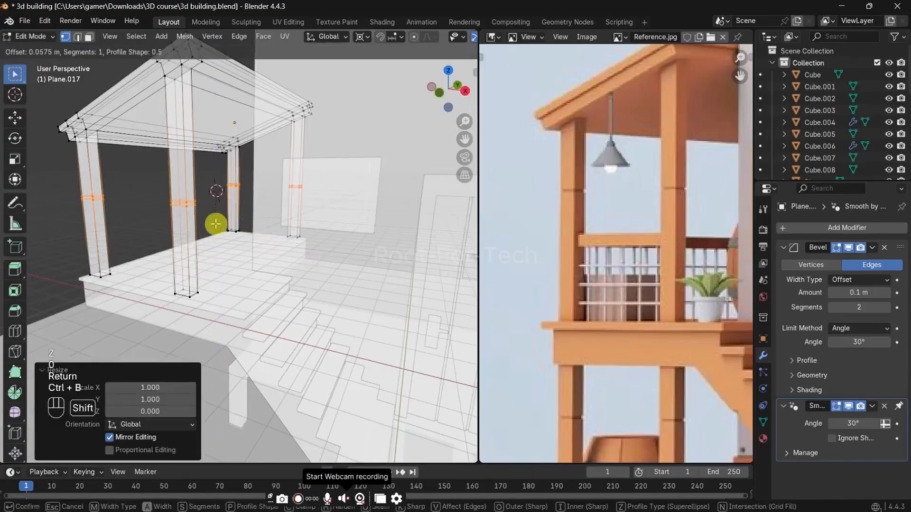
right_click(216, 225)
scroll(216, 225, "up", 3)
key("alt+z")
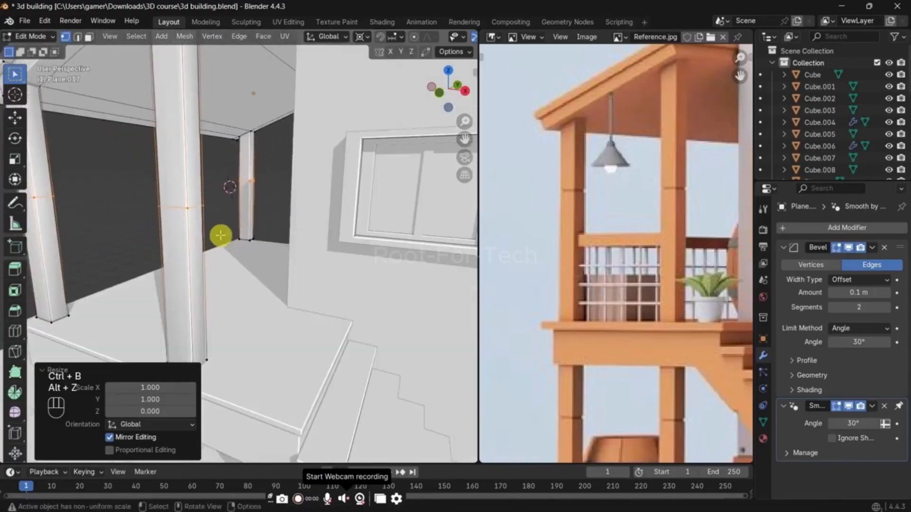
key("ctrl+b")
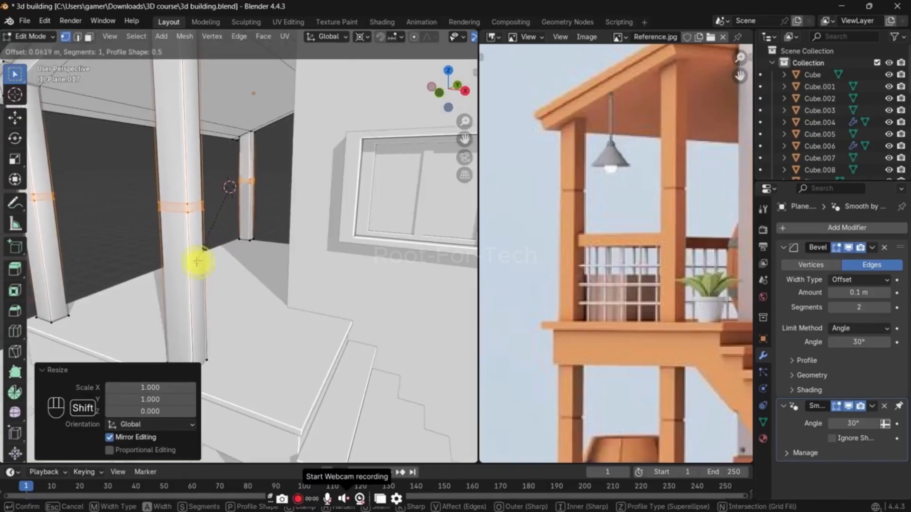
left_click(197, 261)
Step: Scale the beveled post bands to about 1.91 along Z
scroll(197, 261, "up", 5)
key("s")
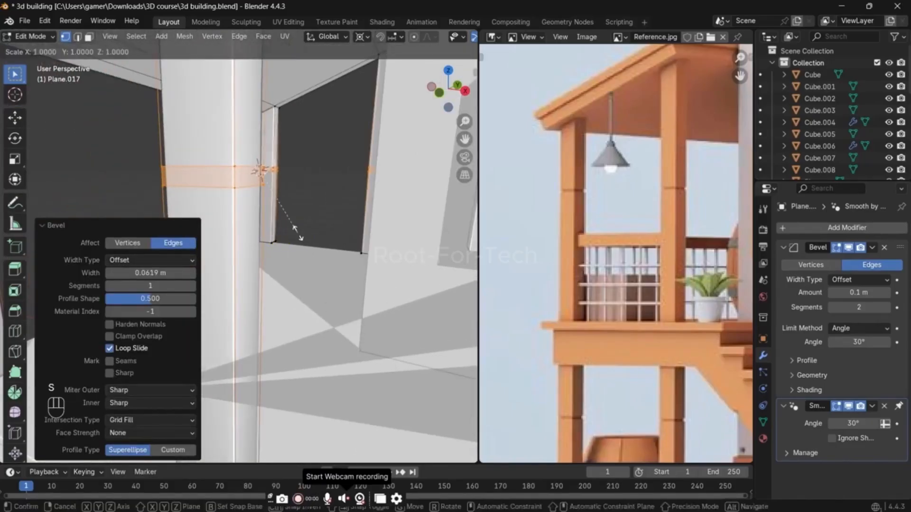
key("z")
left_click(350, 278)
Step: Extrude the band faces inward along their normals by about 0.0255 m and scale them to about 0.7 along Z
key("alt+e")
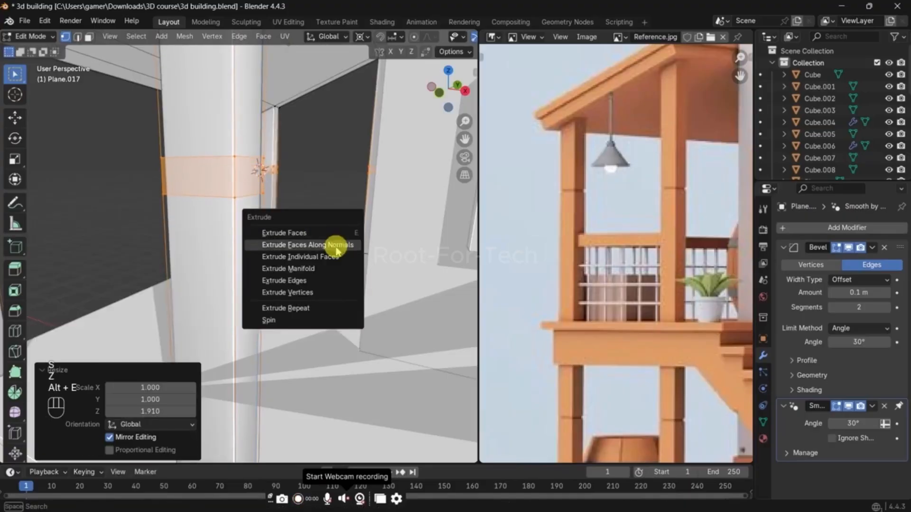
left_click(336, 246)
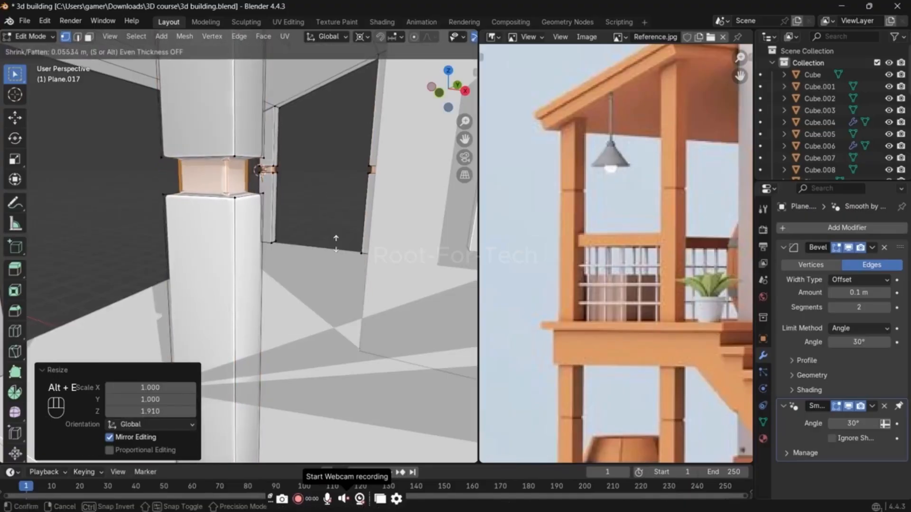
key("shift")
left_click(311, 248)
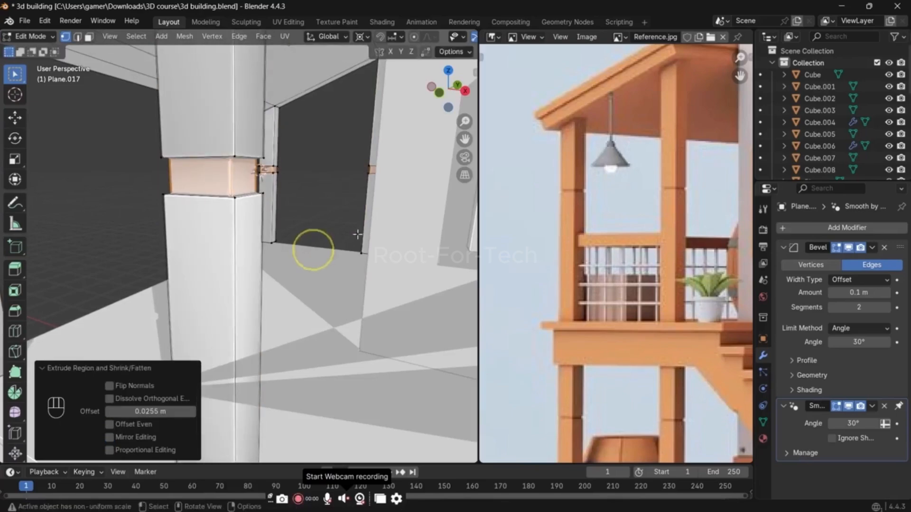
key("s")
key("z")
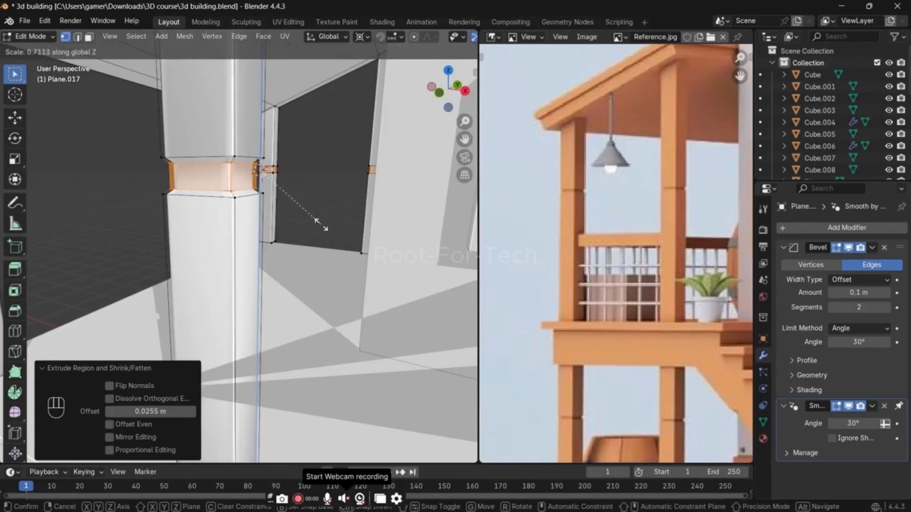
left_click(319, 222)
key("Tab")
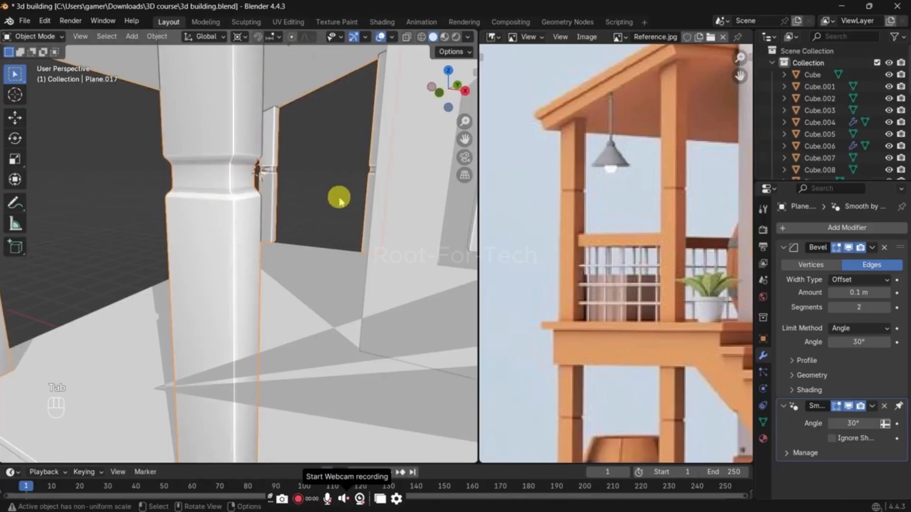
Step: Grow the selection to include the groove's outer edges and scale it to about 0.53 along Z
key("Tab")
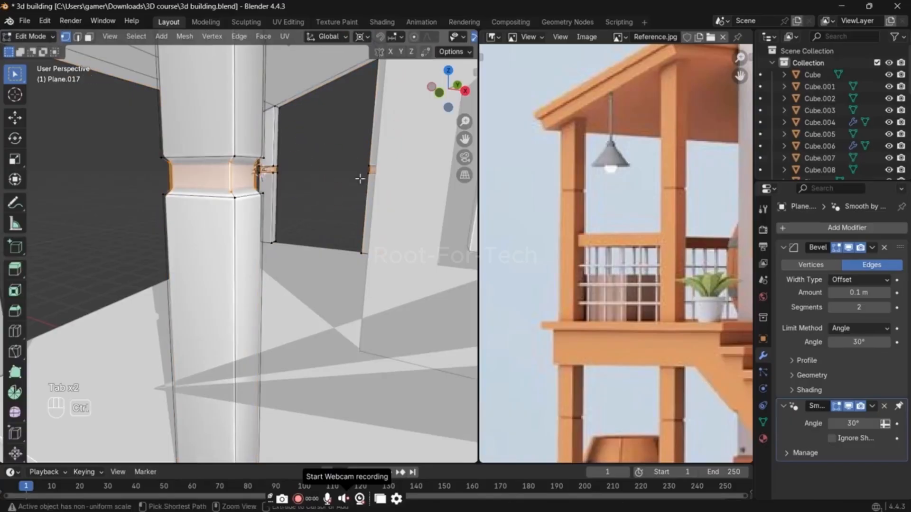
key("ctrl+KP_Add")
key("s")
key("z")
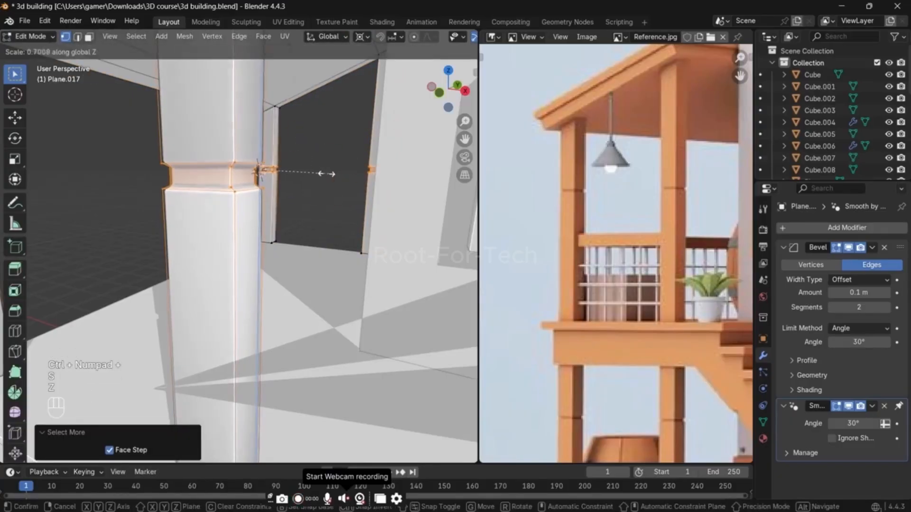
left_click(313, 174)
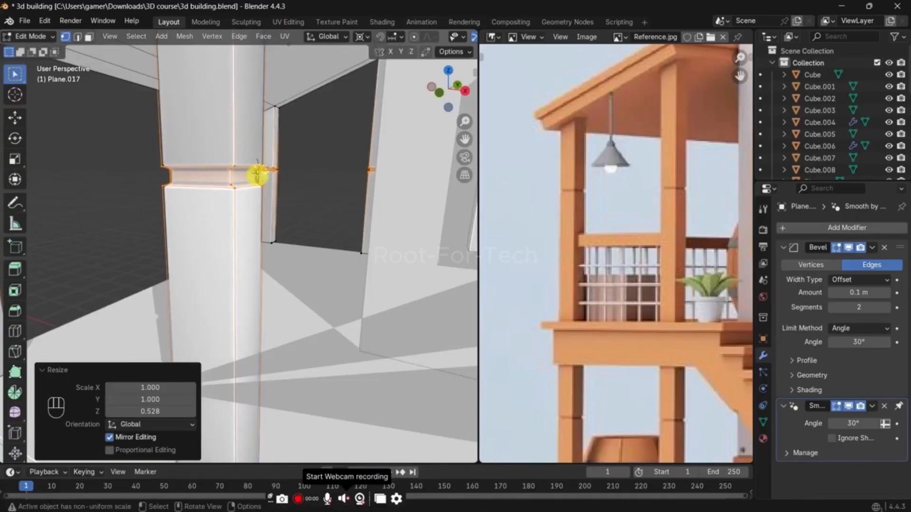
Step: Leave mesh editing and save the file
key("Tab")
scroll(321, 185, "down", 4)
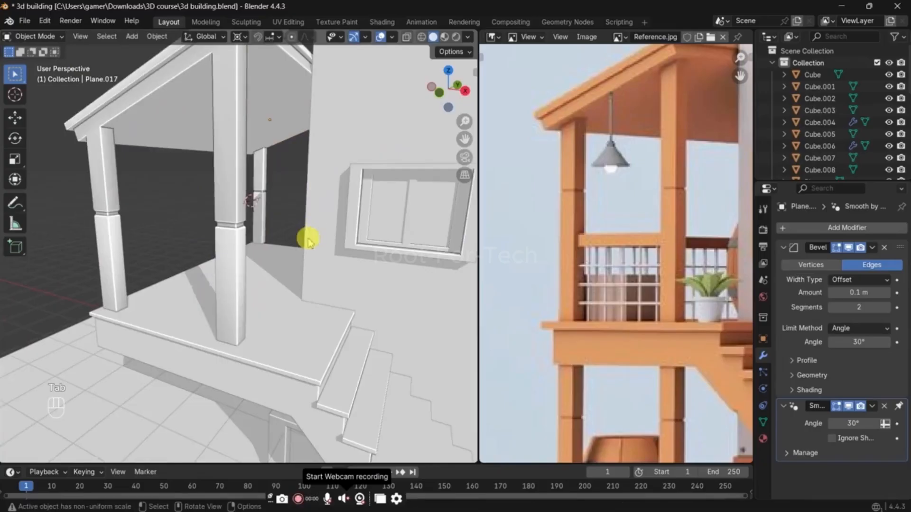
scroll(309, 242, "down", 4)
key("ctrl+s")
scroll(266, 246, "down", 2)
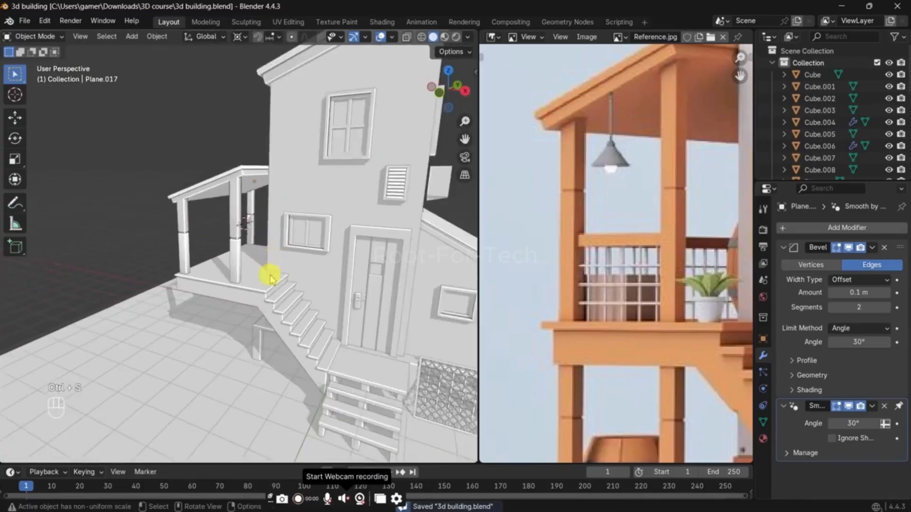
Step: Edit the veranda roof mesh in front view, select the bottom vertices of the posts and save the file
scroll(248, 264, "up", 3)
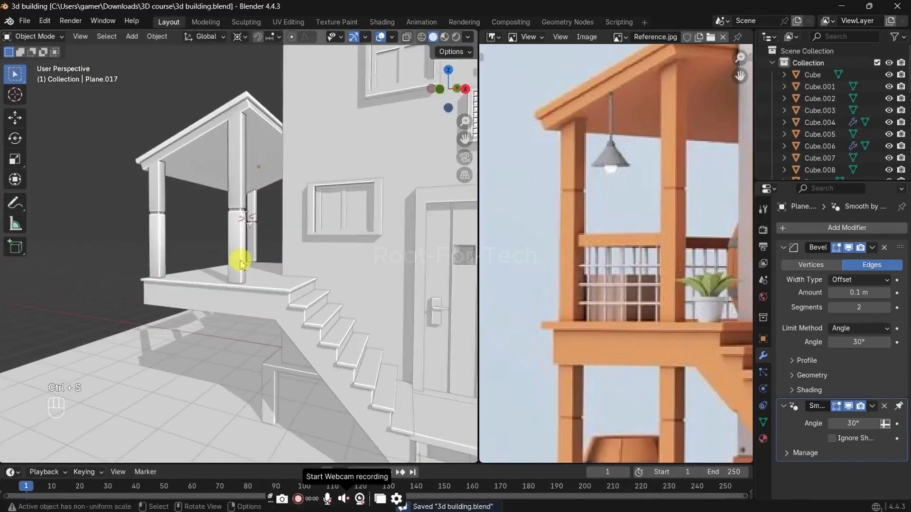
scroll(576, 325, "down", 1)
middle_click_drag(268, 294, 285, 314)
scroll(653, 352, "down", 2)
key("grave")
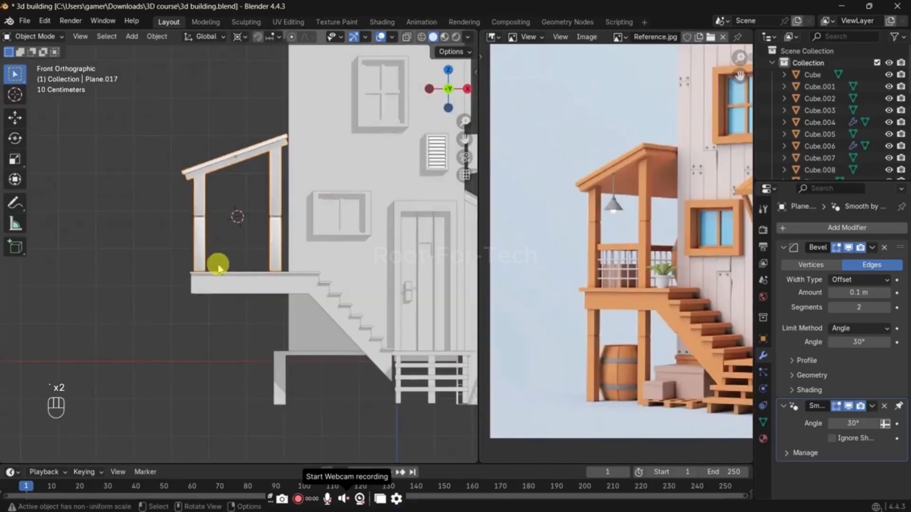
key("alt+z")
key("z")
key("Tab")
key("alt+z")
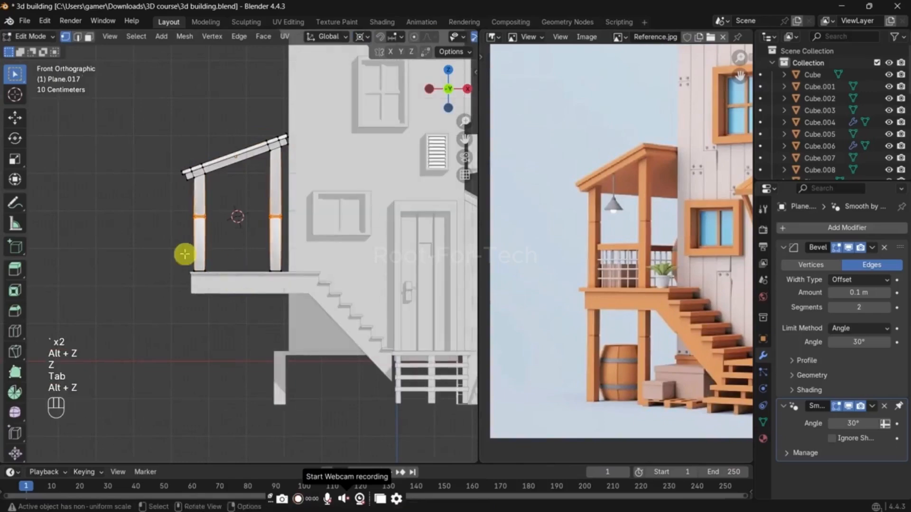
key("ctrl+s")
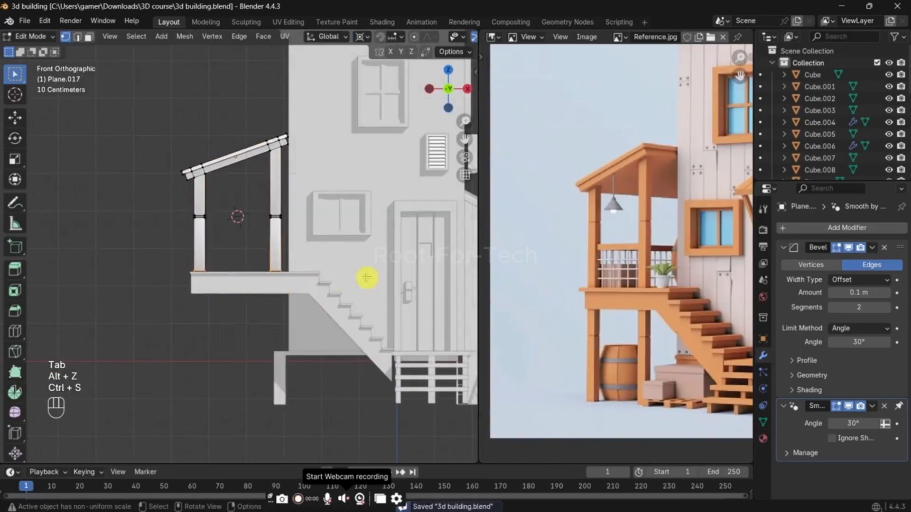
key("g")
key("z")
right_click(334, 350)
middle_click_drag(334, 350, 337, 347)
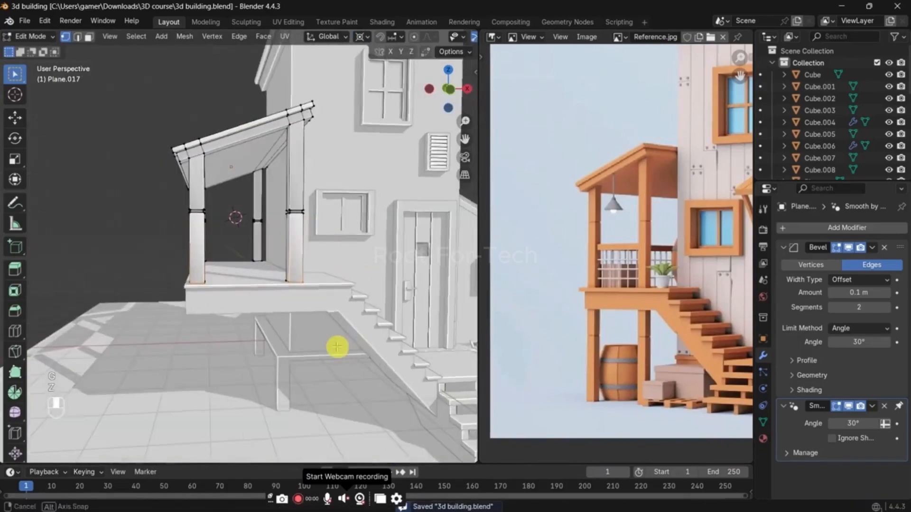
Step: Select the bottom ends of all four posts through the mesh and move them about 3.56 m down along Z to ground level
key("alt+z")
key("grave")
left_click(281, 251)
key("g")
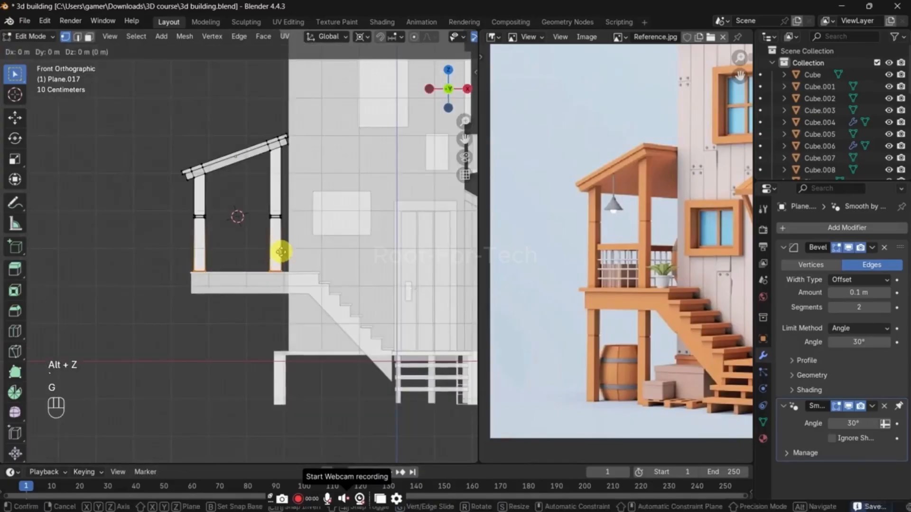
key("z")
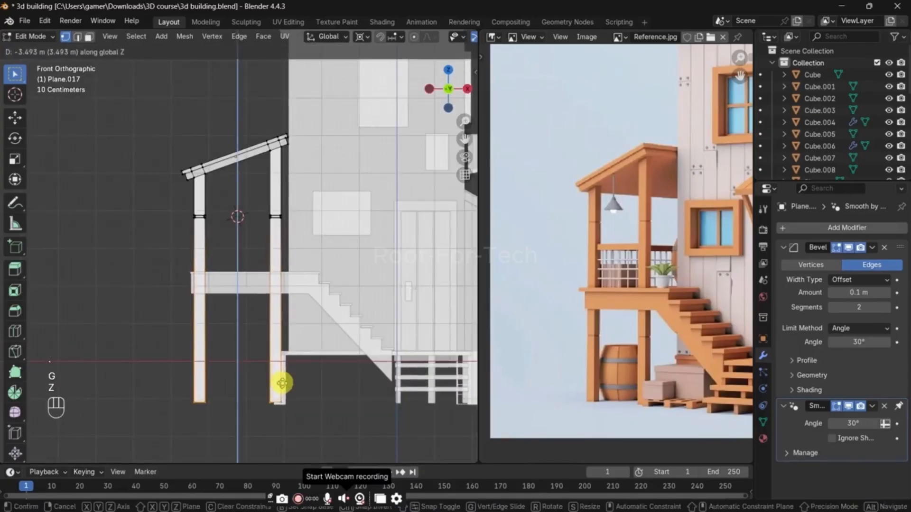
left_click(282, 385)
Step: Add one horizontal loop cut around the lower section of a post on each side, as seen from the front
key("ctrl+r")
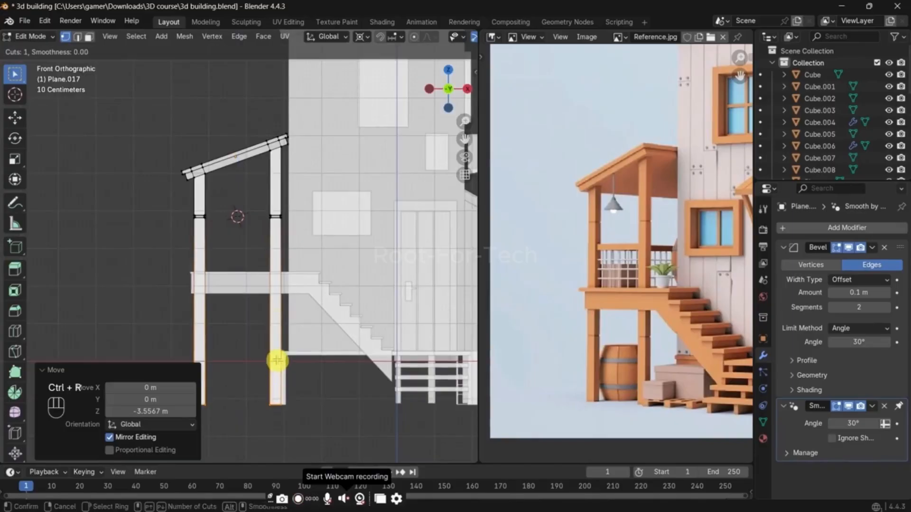
left_click(278, 361)
right_click(278, 361)
key("ctrl+r")
left_click(211, 348)
right_click(212, 348)
middle_click_drag(244, 351, 271, 358)
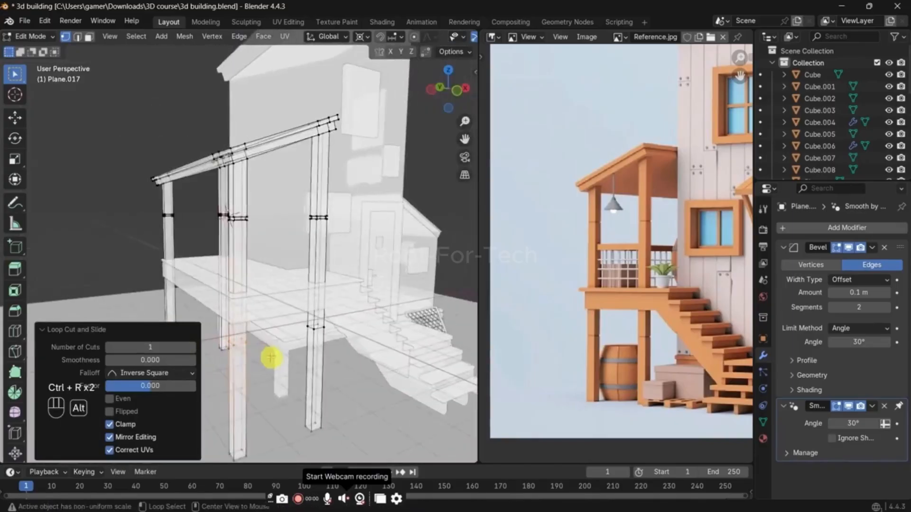
Step: Add one horizontal loop cut around the lower section of each remaining post
key("alt+z")
middle_click_drag(244, 322, 264, 294, "shift")
key("ctrl+r")
left_click(250, 262)
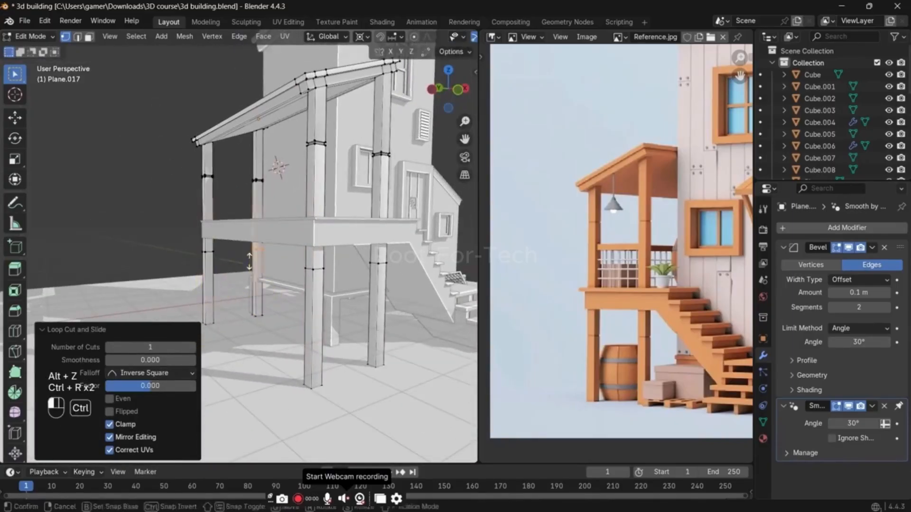
right_click(249, 262)
middle_click_drag(301, 266, 301, 262)
Step: Select the lower loops on all four posts and move them down about 0.7 m along Z
left_click_drag(150, 234, 411, 271)
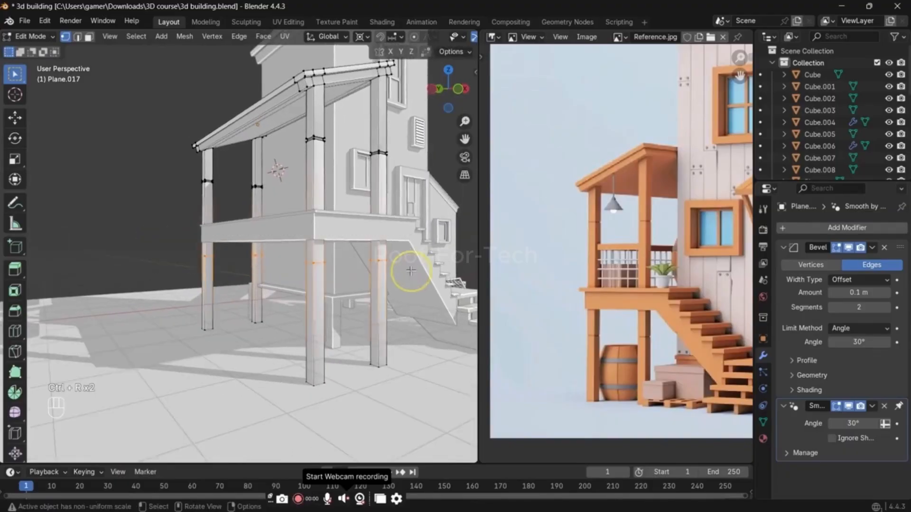
key("alt+z")
left_click_drag(181, 245, 311, 257)
left_click_drag(421, 277, 408, 271)
key("alt+z")
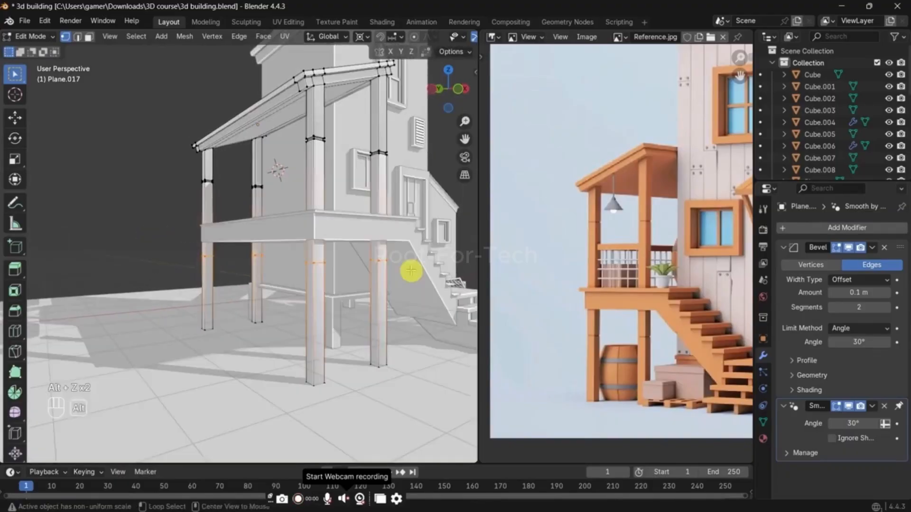
key("g")
key("z")
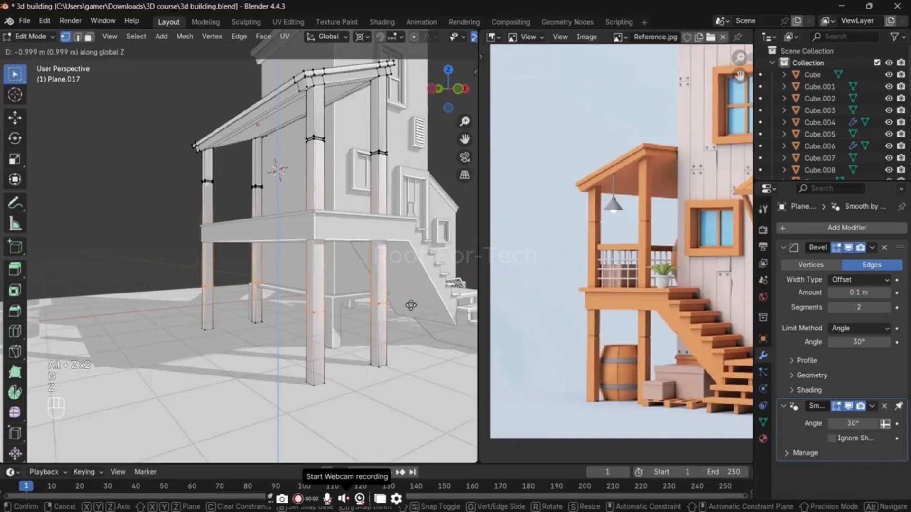
left_click(408, 294)
Step: Bevel the lower post loops to a width of about 0.082 m with 1 segment
scroll(408, 299, "up", 6)
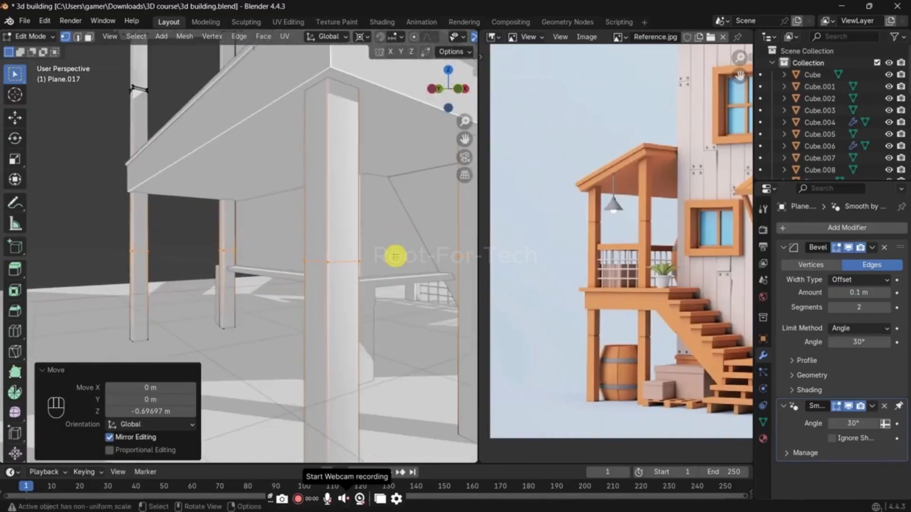
key("ctrl+b")
key("shift")
left_click(459, 274)
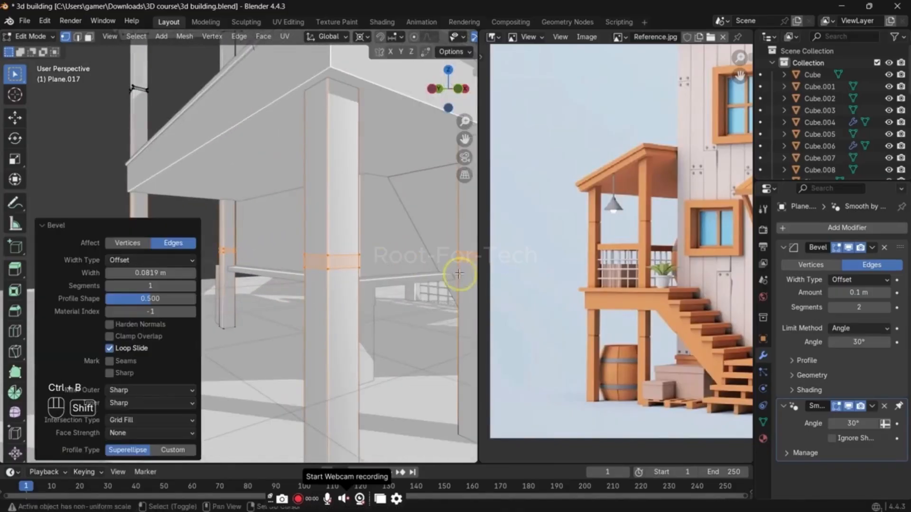
Step: Extrude the lower band faces inward along their normals by about 0.012 m
scroll(380, 252, "up", 3)
key("alt+e")
left_click(414, 248)
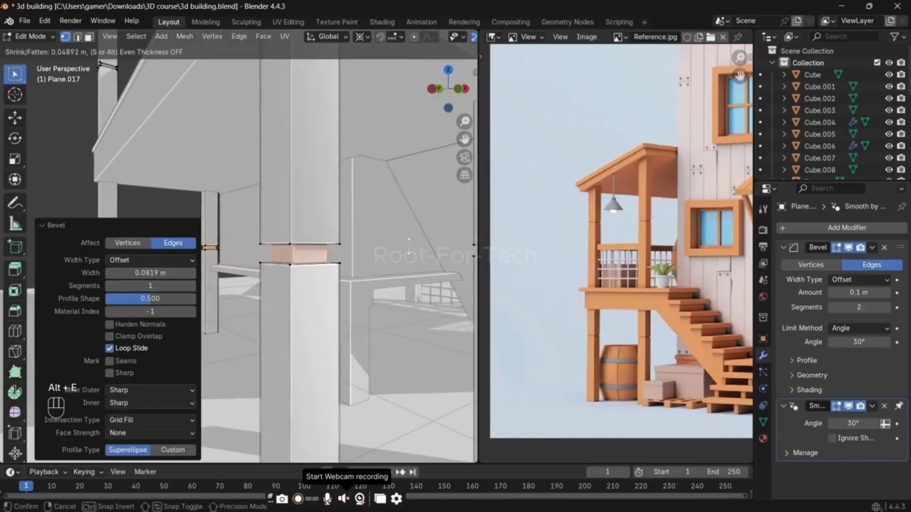
left_click(405, 246)
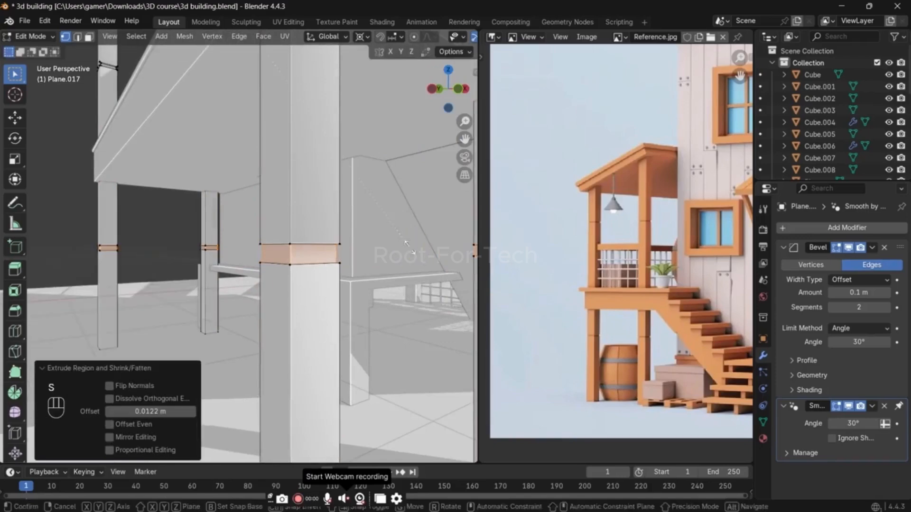
key("s")
key("z")
right_click(404, 247)
Step: Switch the transform pivot to Median Point and scale the inset lower bands to about 0.7 along Z
key("period")
left_click(413, 163)
key("s")
key("z")
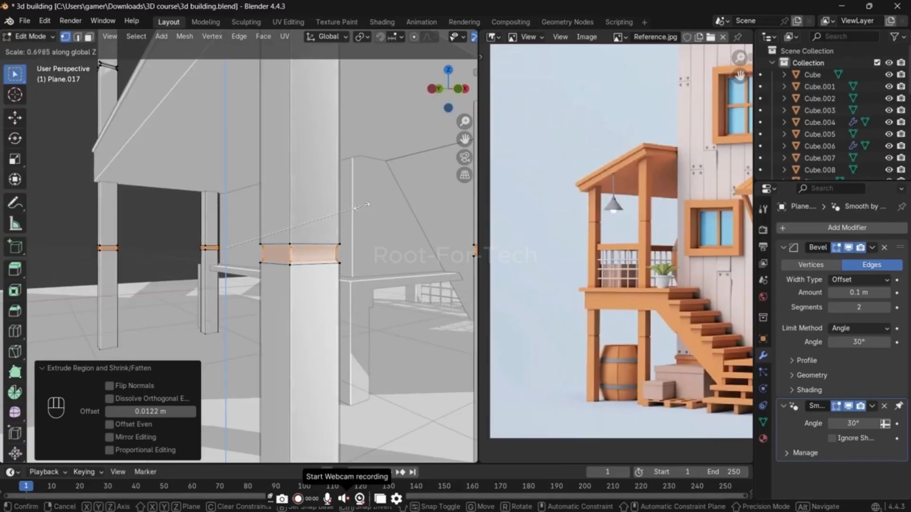
left_click(361, 205)
key("s")
key("shift+z")
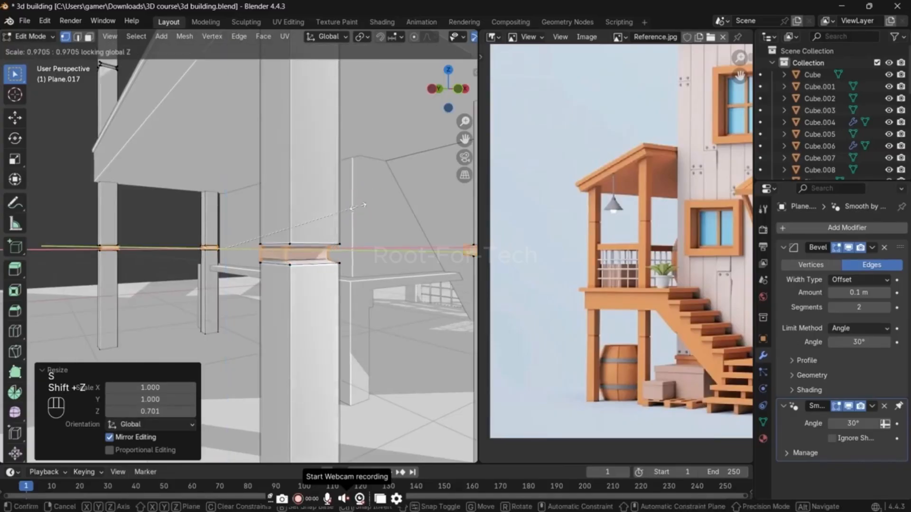
right_click(369, 190)
Step: Switch the transform pivot to Individual Origins and scale the inset lower bands to about 0.94 in X and Y only
key("period")
left_click(370, 269)
key("s")
key("shift+z")
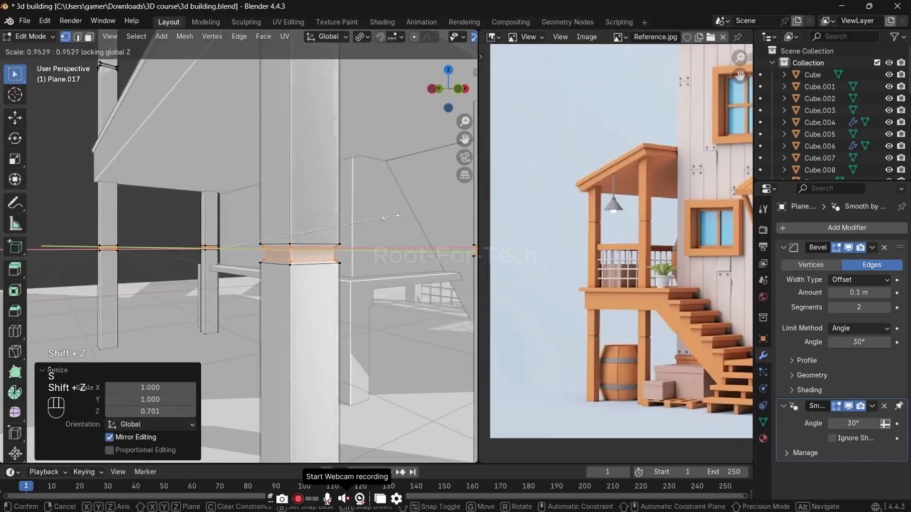
left_click(390, 217)
Step: Scale the inset lower bands of the posts to about 0.94 along Z and return to Object Mode
key("s")
key("z")
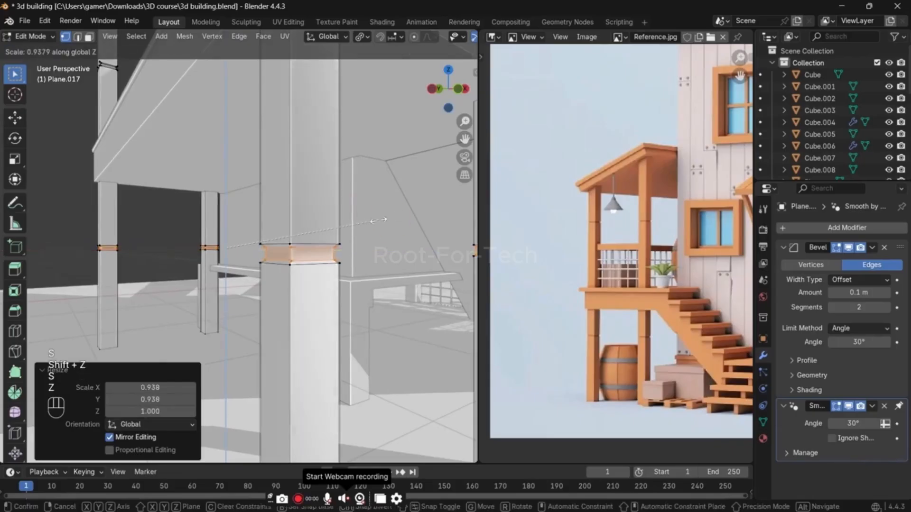
left_click(375, 221)
key("Tab")
scroll(372, 203, "down", 5)
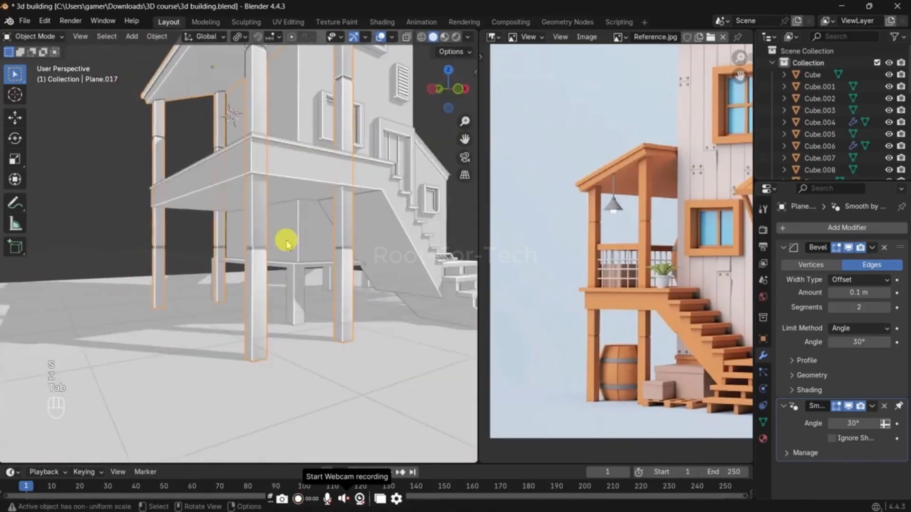
middle_click_drag(355, 244, 270, 253)
left_click(228, 242)
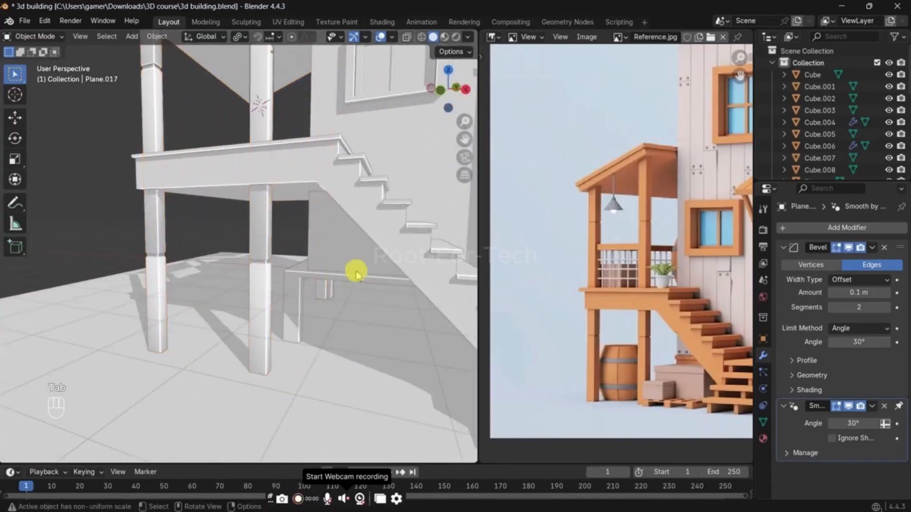
Step: Set the viewport shading color to Random and save the file
scroll(317, 260, "down", 3)
scroll(306, 251, "down", 4)
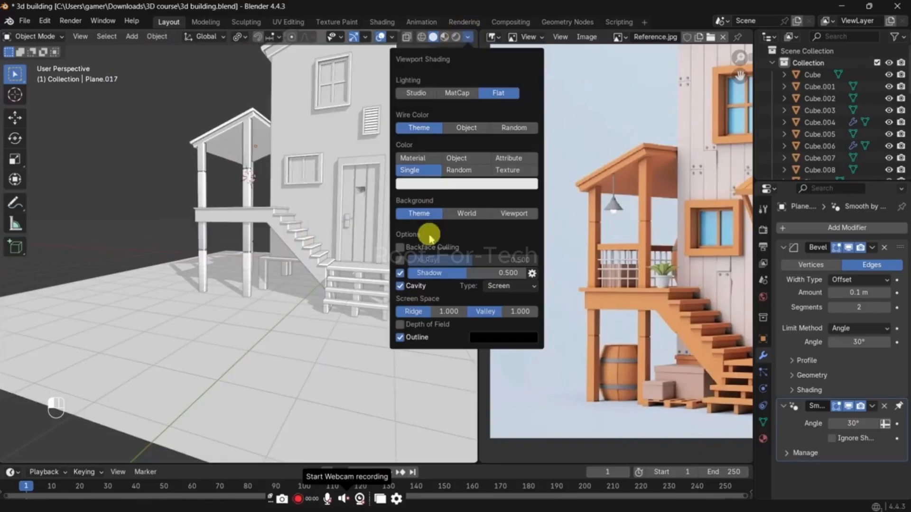
left_click(458, 169)
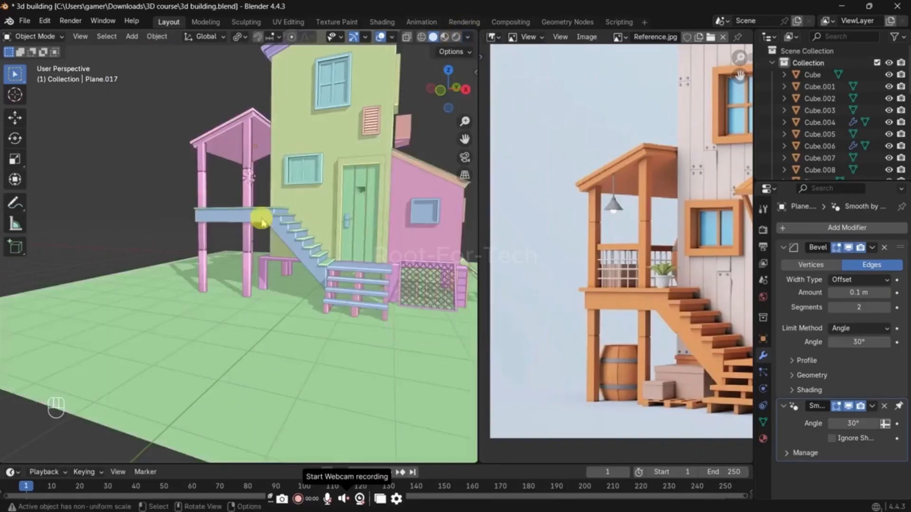
middle_click_drag(179, 163, 313, 192)
key("ctrl+s")
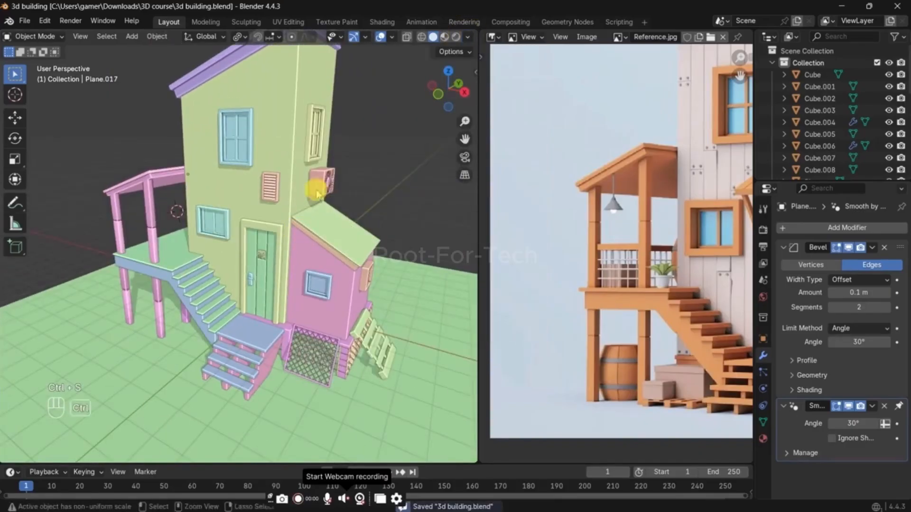
Step: Try MatCap lighting with a brownish matcap in the viewport shading and return to Flat lighting
left_click(468, 37)
left_click(460, 94)
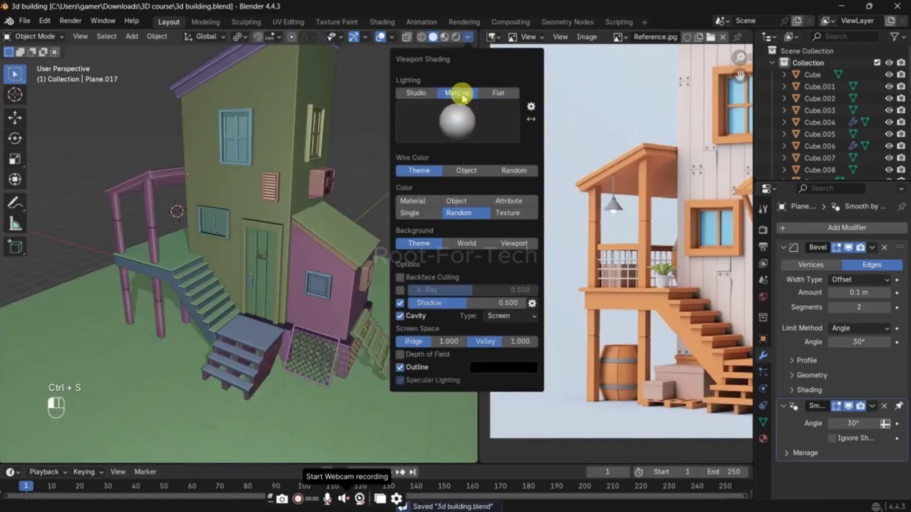
left_click(444, 106)
left_click(417, 230)
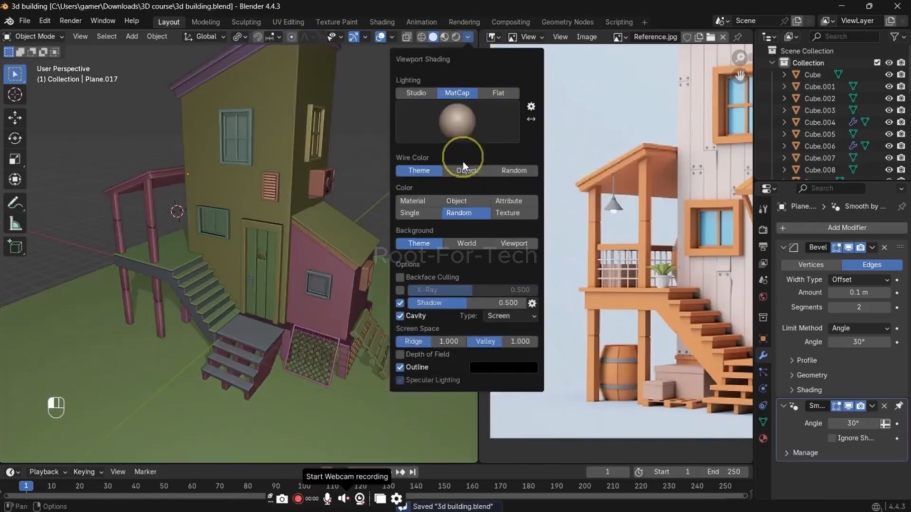
left_click(487, 96)
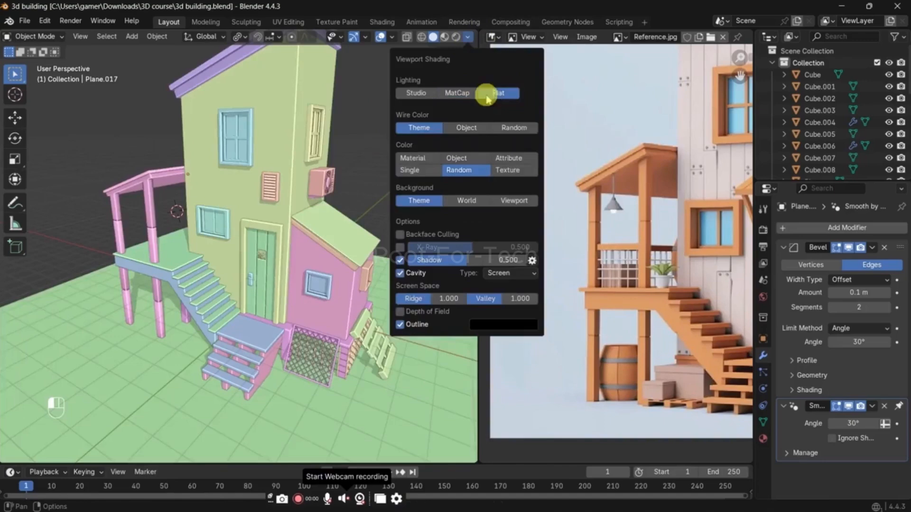
Step: Try the other color types under MatCap lighting, and restore Flat lighting with Random color
left_click(458, 93)
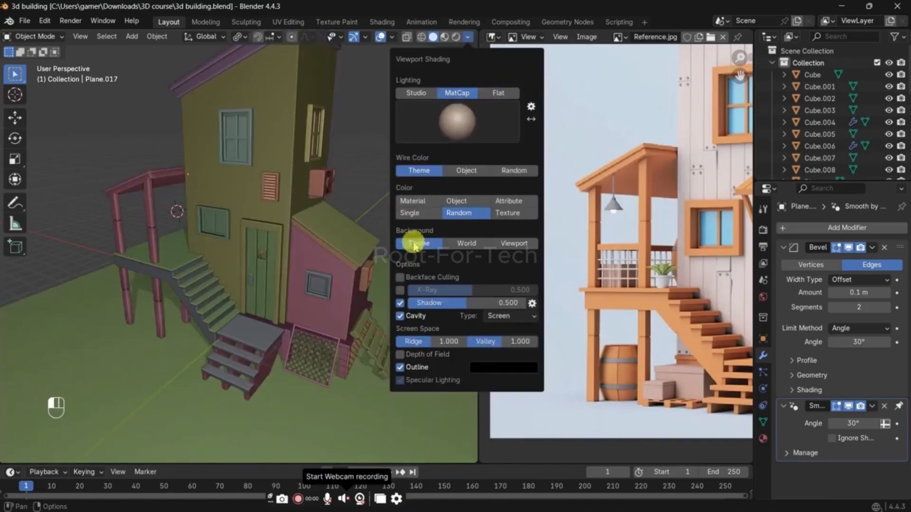
left_click(430, 212)
left_click(458, 200)
left_click(412, 201)
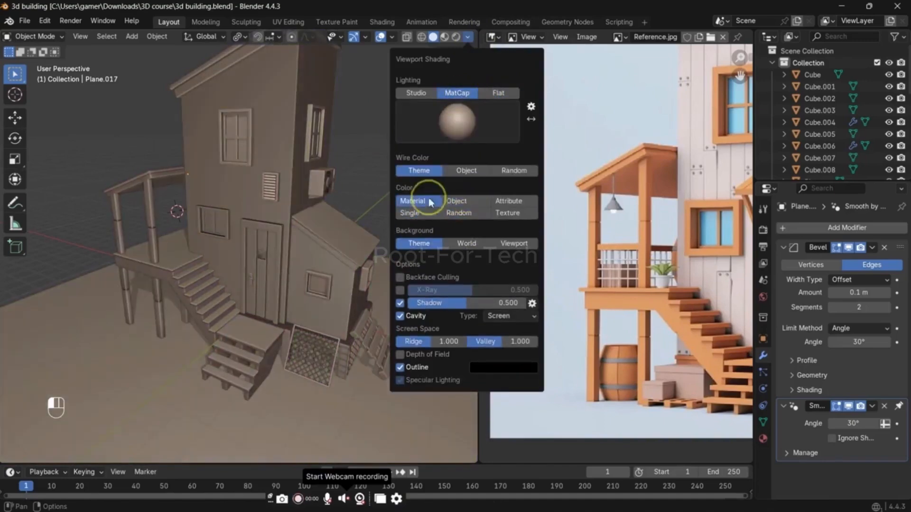
left_click(504, 204)
left_click(507, 213)
left_click(465, 204)
left_click(466, 211)
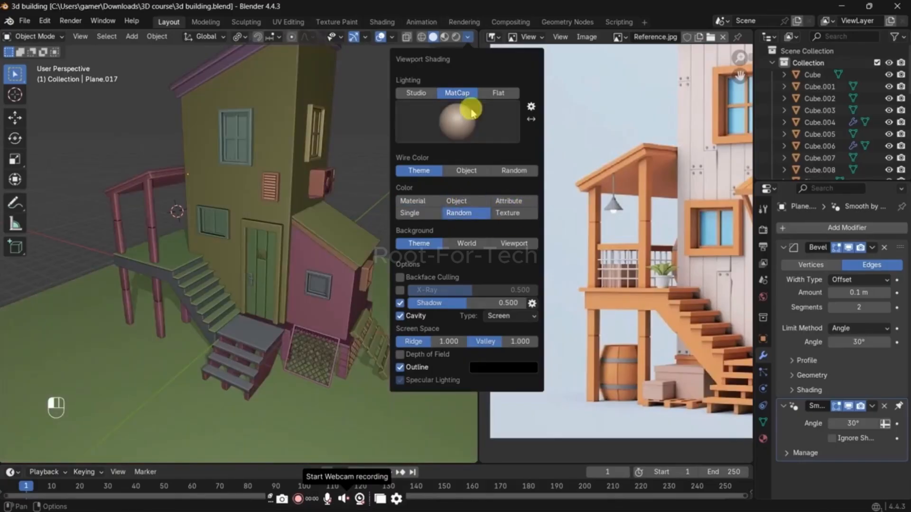
left_click(491, 93)
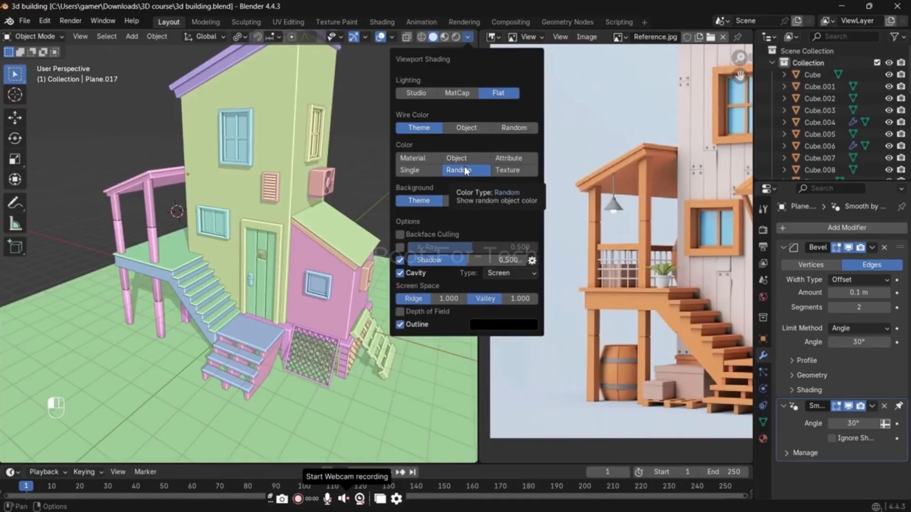
left_click(365, 131)
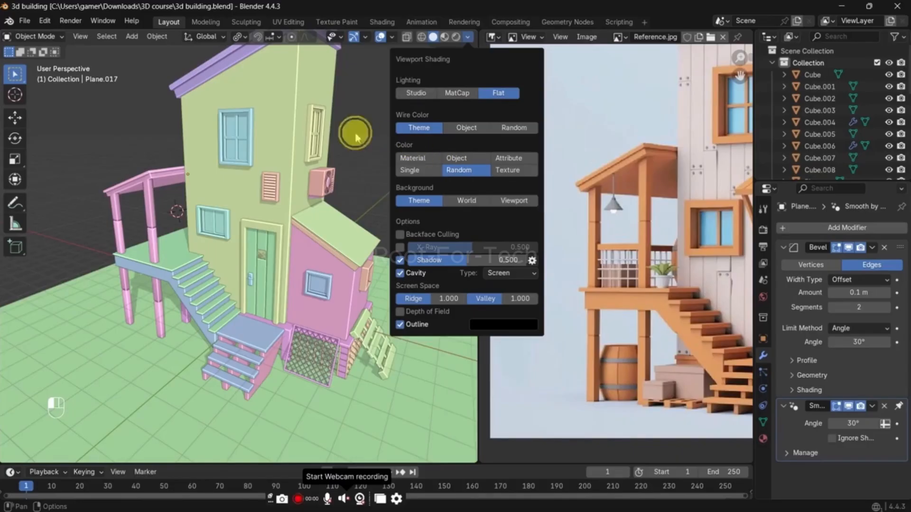
left_click(801, 406)
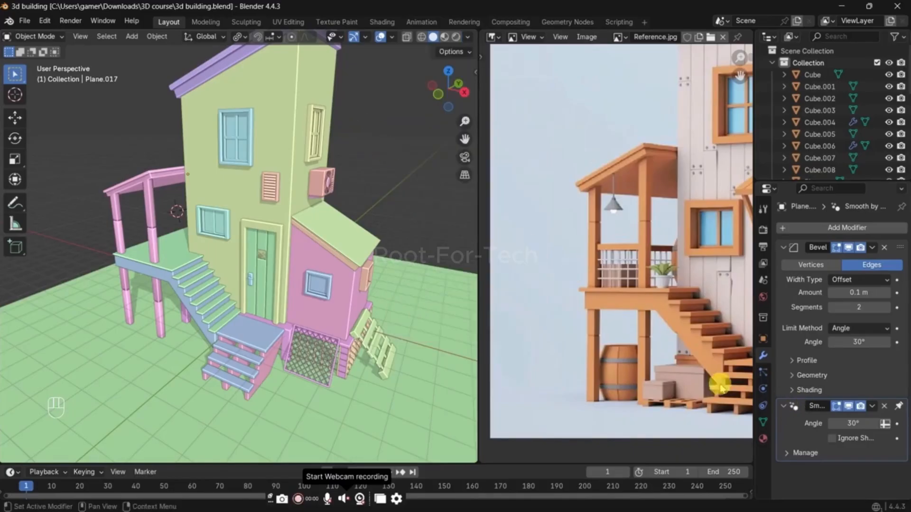
Step: Zoom the reference image in on the railing, select the balcony posts object and switch to the front orthographic view
scroll(332, 417, "down", 4)
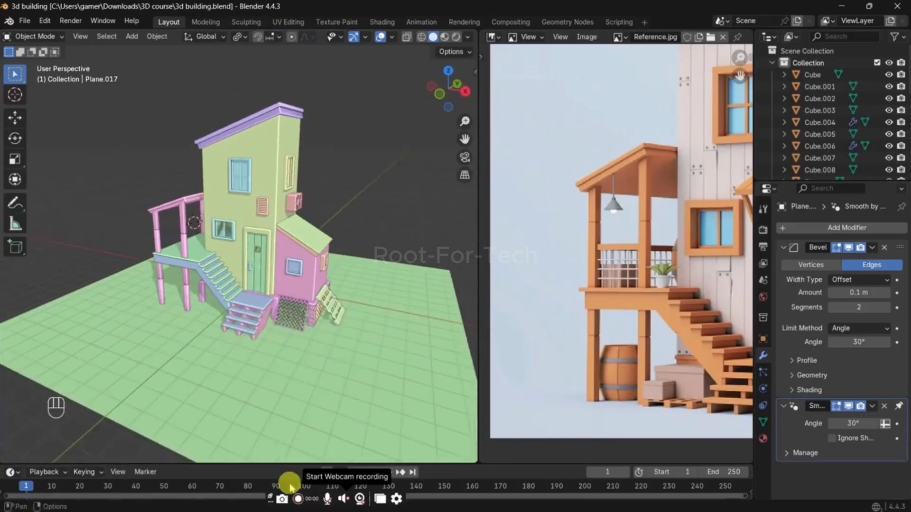
scroll(638, 349, "up", 3)
scroll(593, 346, "up", 2)
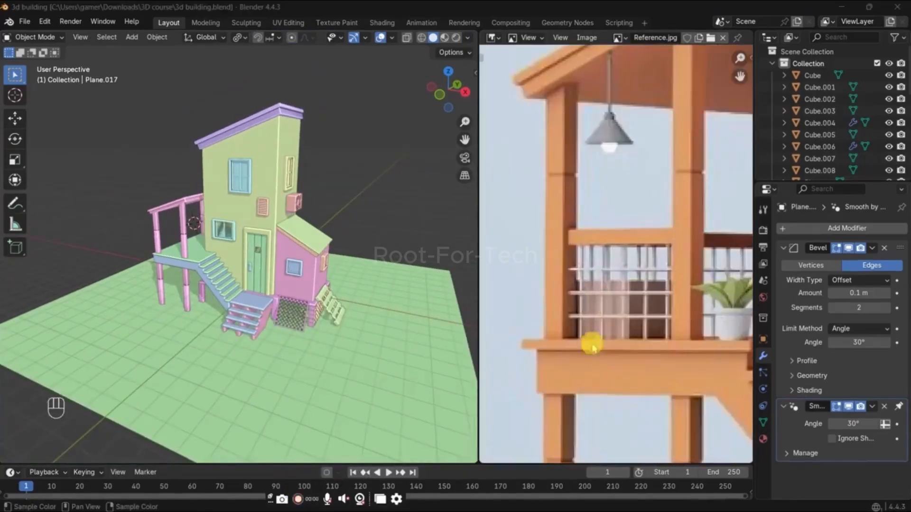
scroll(252, 227, "up", 6)
middle_click_drag(117, 268, 211, 266)
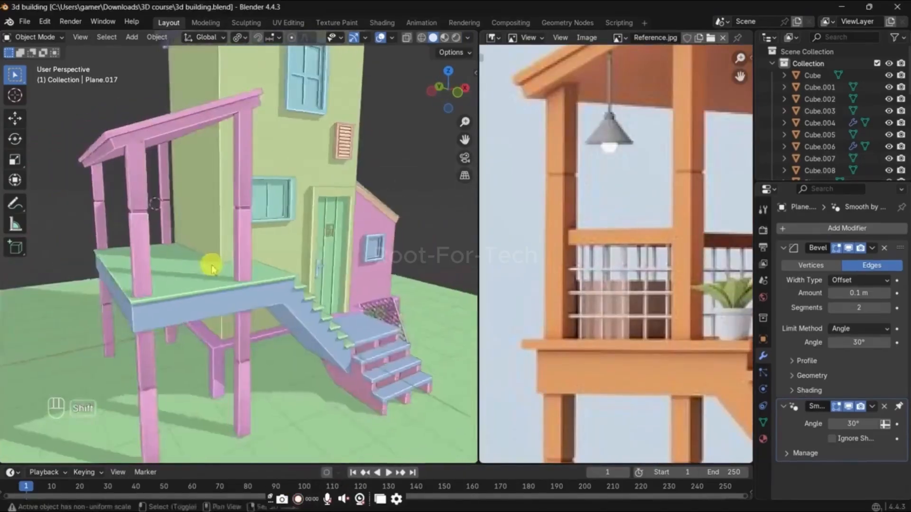
scroll(212, 266, "up", 2)
left_click(236, 243)
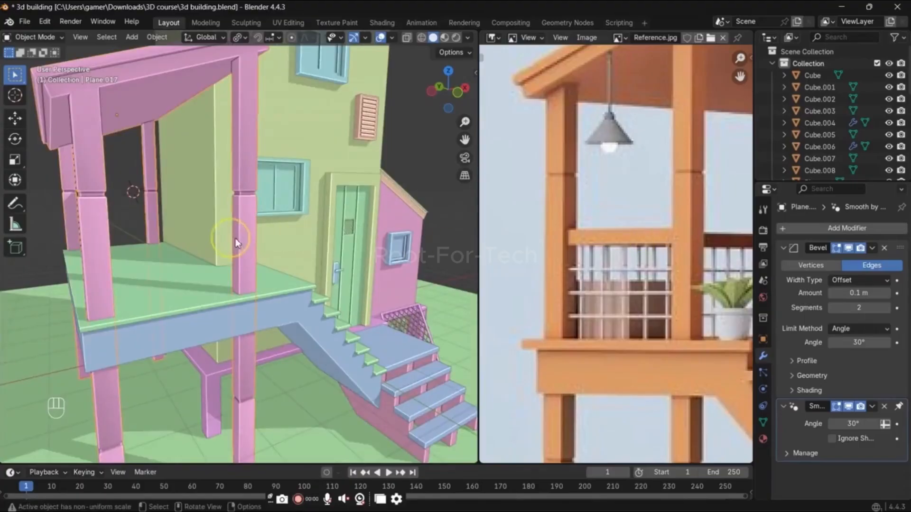
key("grave")
left_click(228, 176)
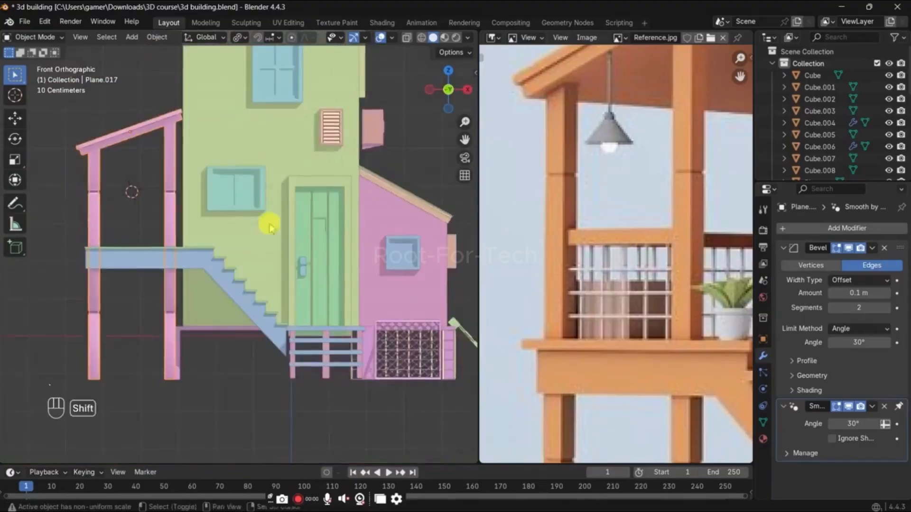
middle_click_drag(269, 223, 411, 248, "shift")
Step: In Edit Mode with X-ray on, knife-cut horizontally through all the posts above the balcony floor with Cut Through enabled
scroll(424, 250, "up", 3)
key("Tab")
key("alt+z")
scroll(239, 234, "up", 1)
key("ctrl+r")
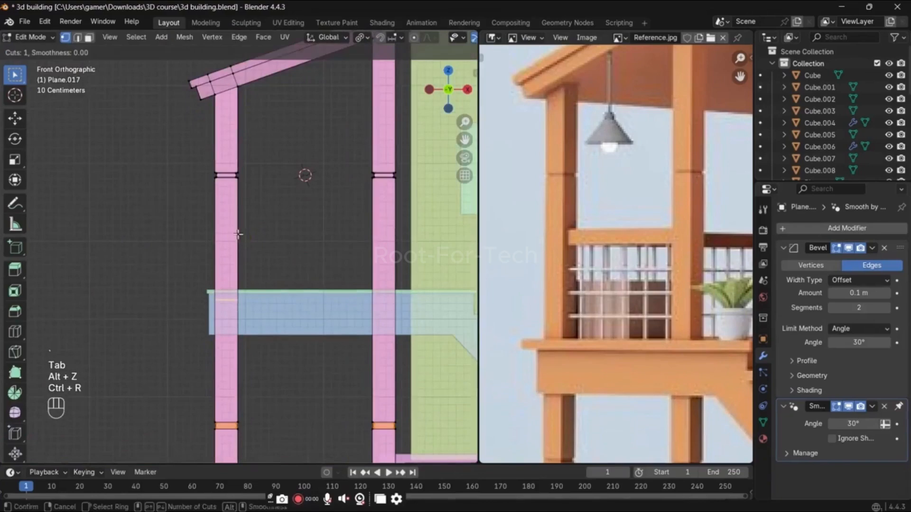
right_click(240, 235)
middle_click_drag(266, 234, 223, 228, "shift")
key("k")
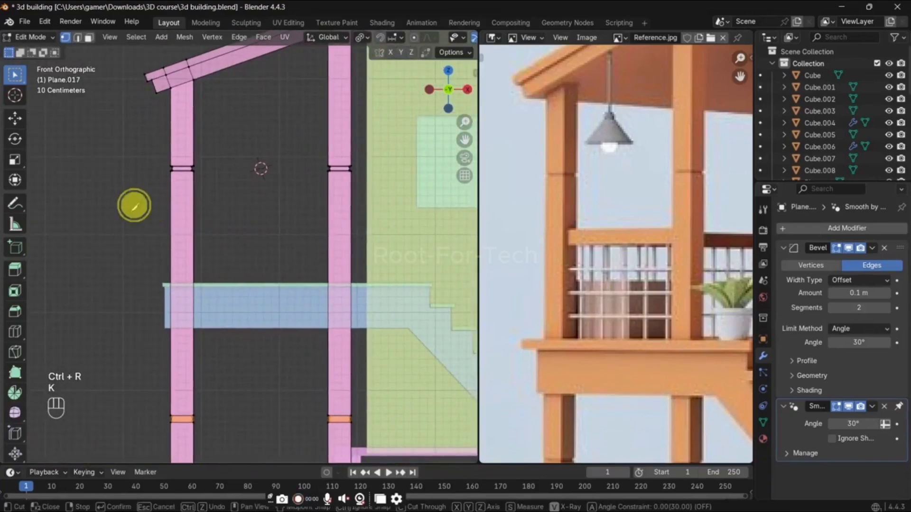
left_click(130, 209)
left_click(425, 207)
key("space")
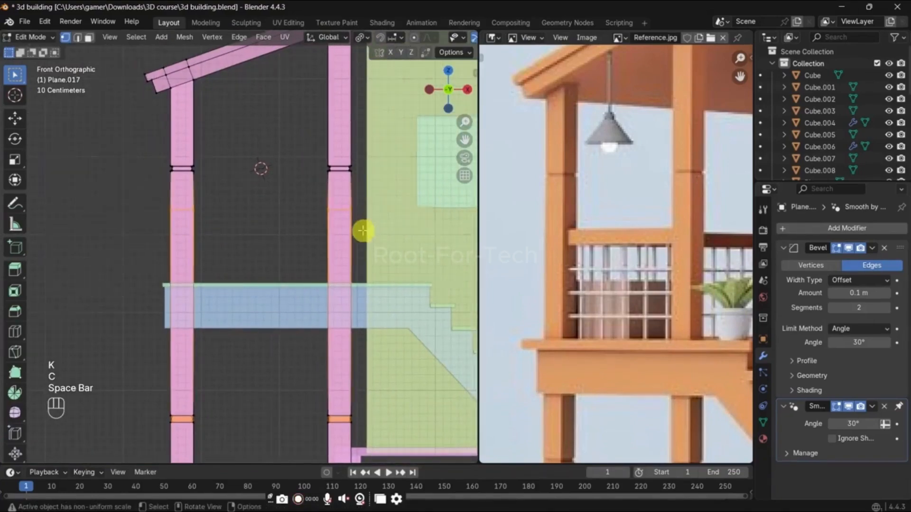
middle_click_drag(362, 231, 370, 242)
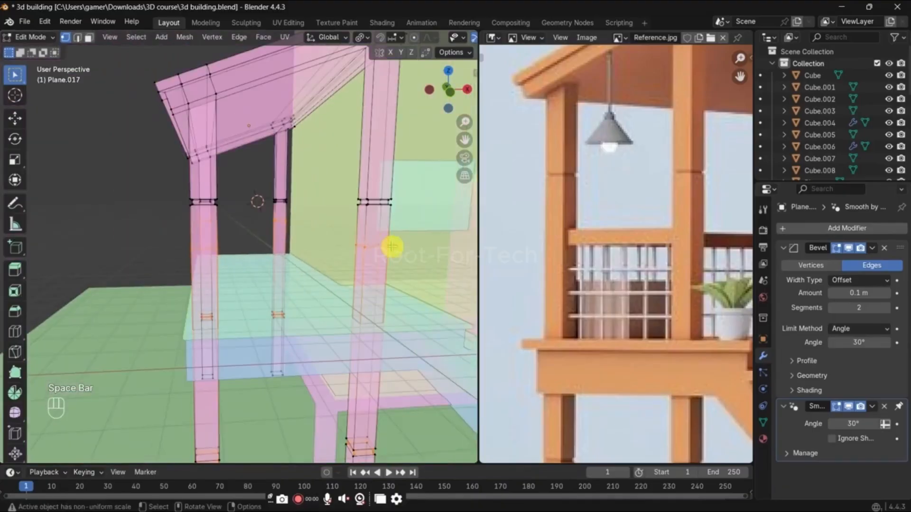
key("ctrl+b")
key("ctrl+v")
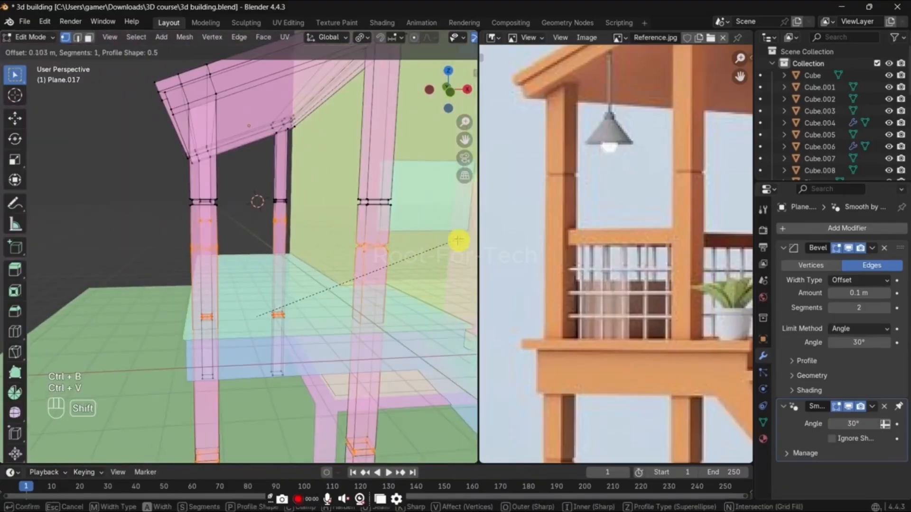
right_click(458, 241)
key("ctrl+b")
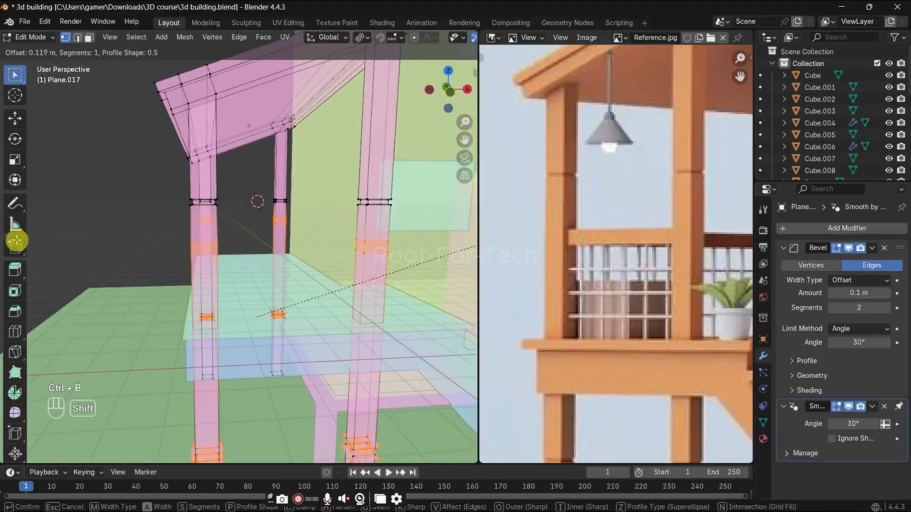
left_click(61, 238)
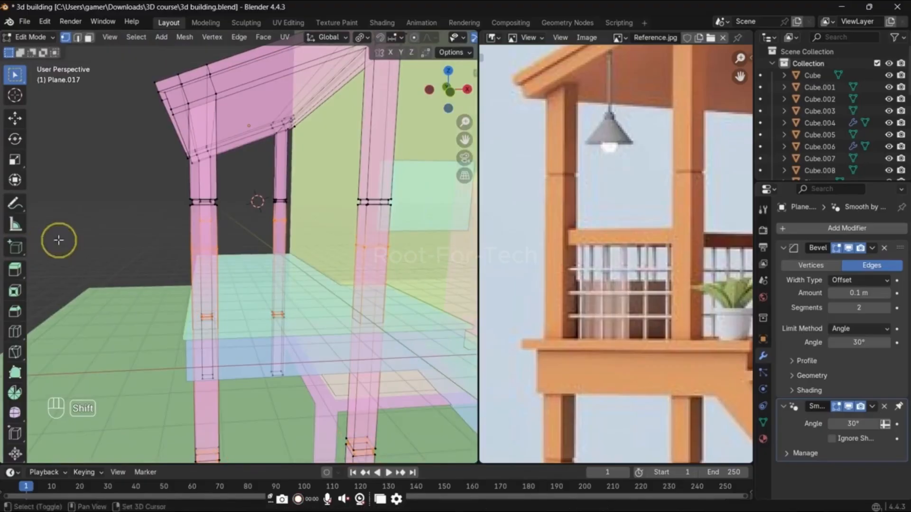
Step: In front view with X-ray on, select only the new cut loops on all the posts, excluding the lower bands
scroll(514, 297, "down", 2)
middle_click_drag(325, 305, 220, 250)
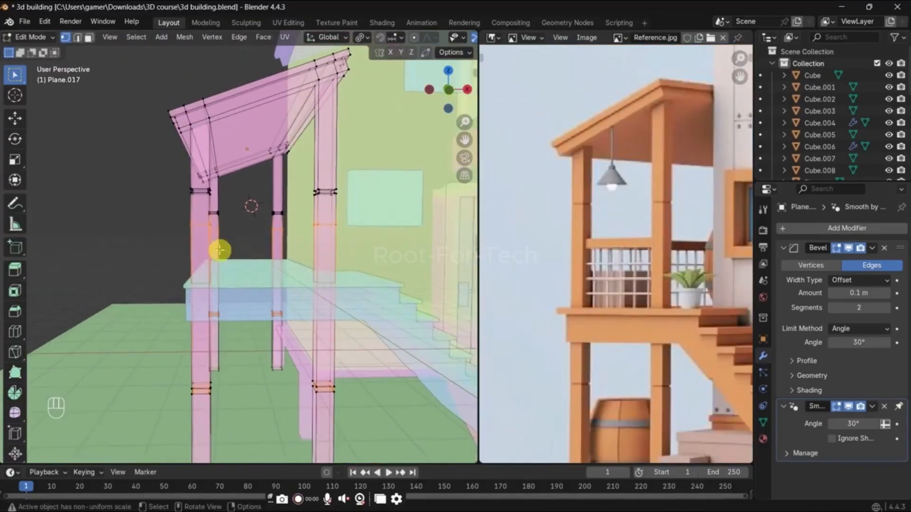
key("KP_1")
key("alt+z")
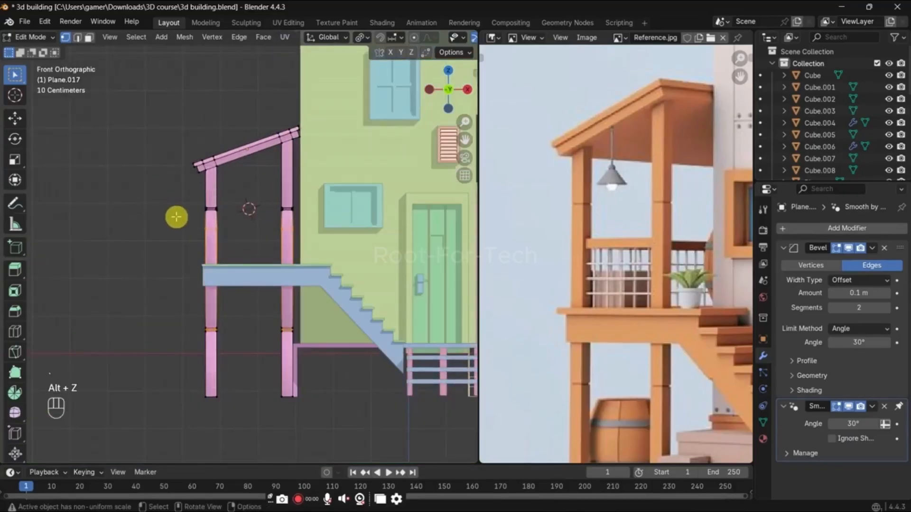
left_click_drag(175, 217, 344, 240)
key("alt+z")
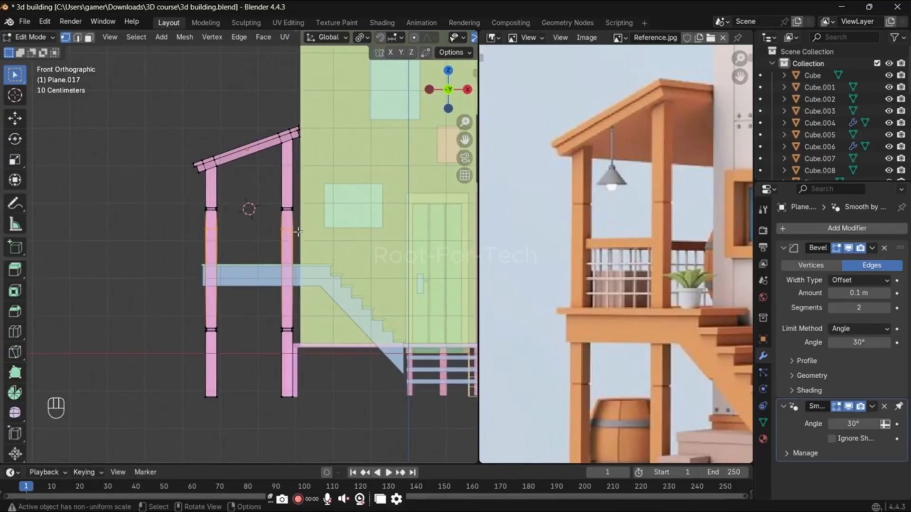
left_click(306, 500)
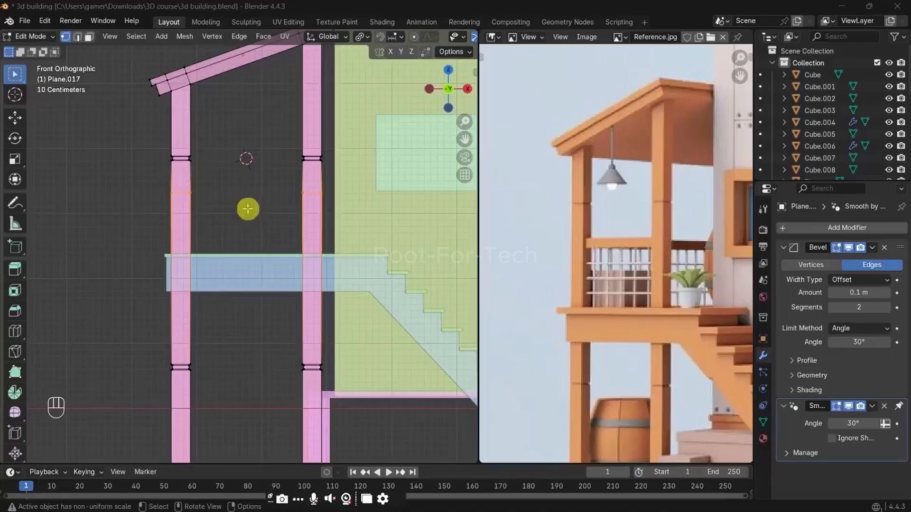
Step: Bevel the new cut loops on the posts to a width of about 0.108 m with 1 segment
scroll(247, 209, "up", 2)
left_click(242, 201)
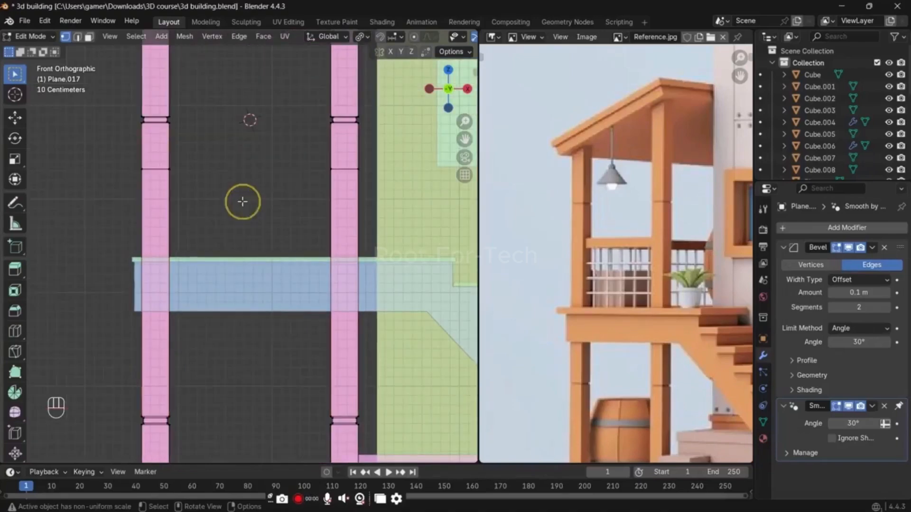
key("ctrl+z")
key("ctrl+b")
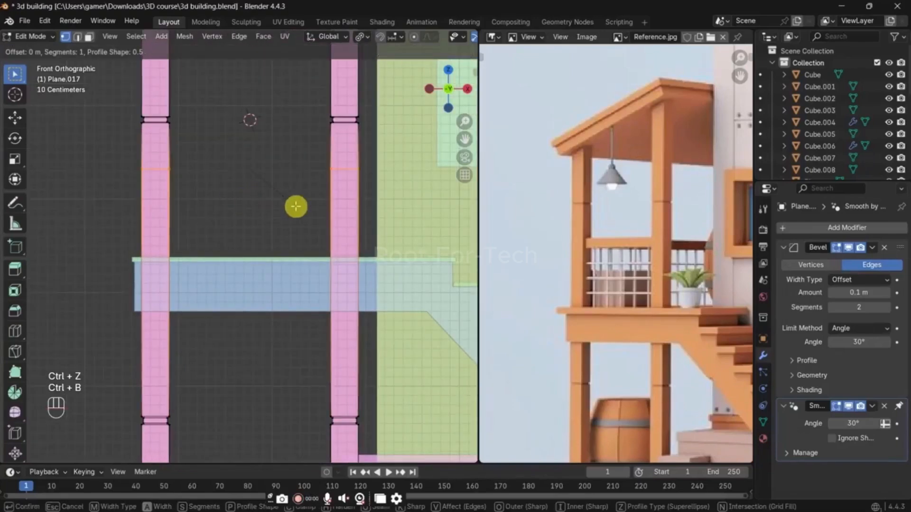
left_click(362, 246)
Step: Turn off X-ray, maximize the viewport and switch to face selection around the bevelled bands on the posts
middle_click_drag(362, 244, 452, 243)
key("alt+z")
key("ctrl+space")
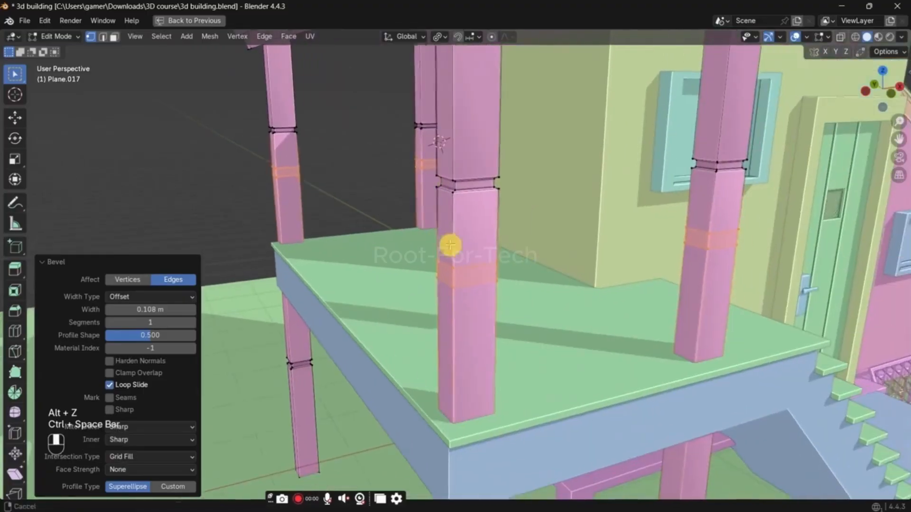
key("3")
left_click(703, 238)
middle_click_drag(700, 239, 554, 243)
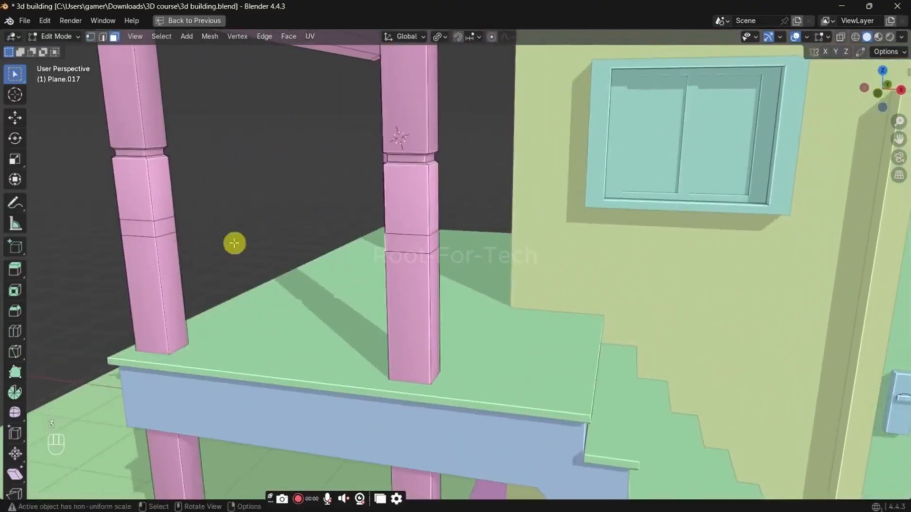
left_click(170, 229, "shift")
middle_click_drag(221, 228, 250, 224)
key("ctrl+z")
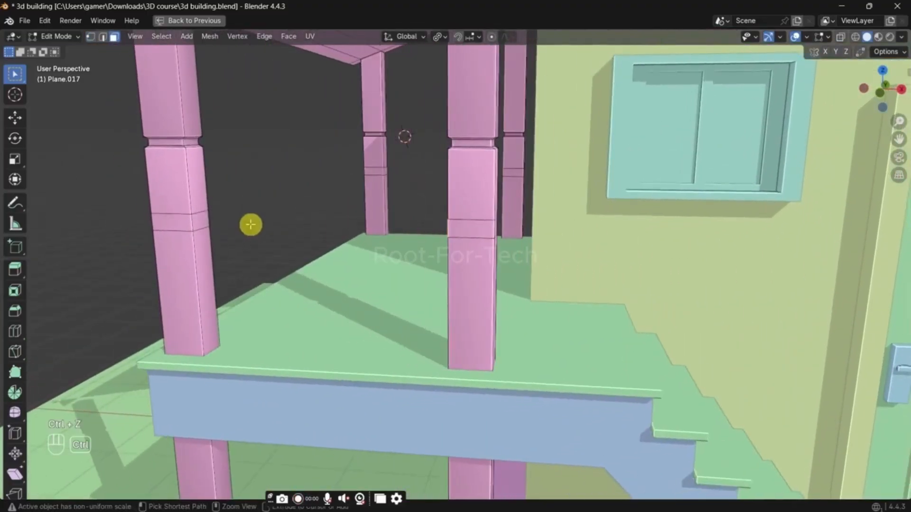
Step: Duplicate the bevelled band faces on the posts in place and separate them into their own object
key("shift+d")
left_click(250, 224)
key("p")
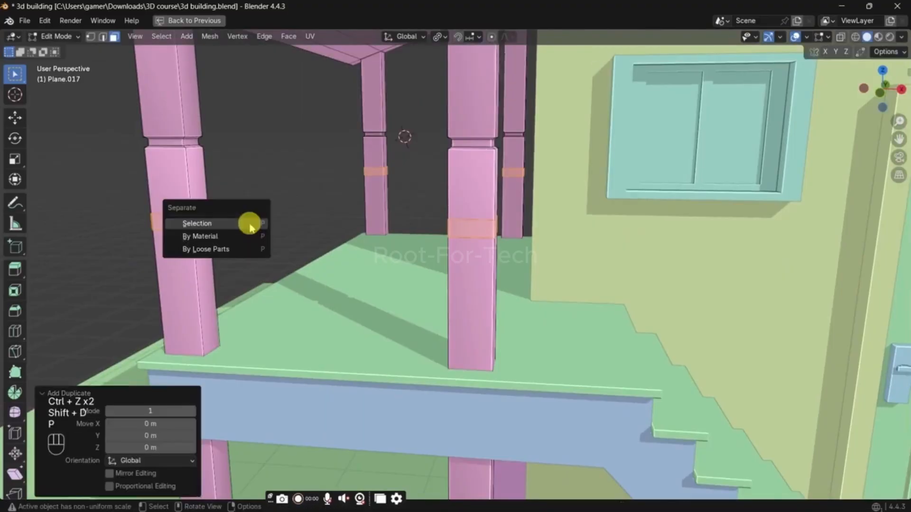
left_click(250, 224)
Step: Enter Edit Mode on the separated band object, select all its geometry and remove its Bevel modifier
key("Tab")
left_click(198, 224)
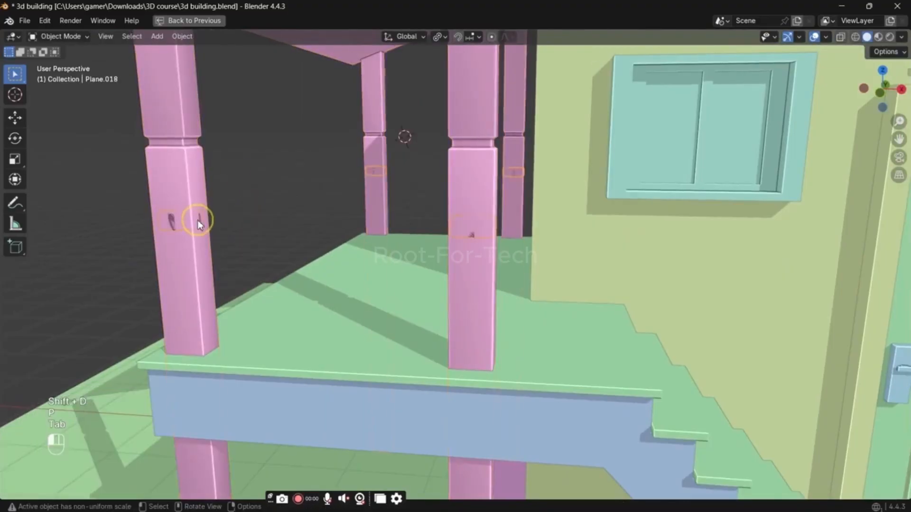
key("ctrl+z")
key("Tab")
key("a")
key("ctrl+space")
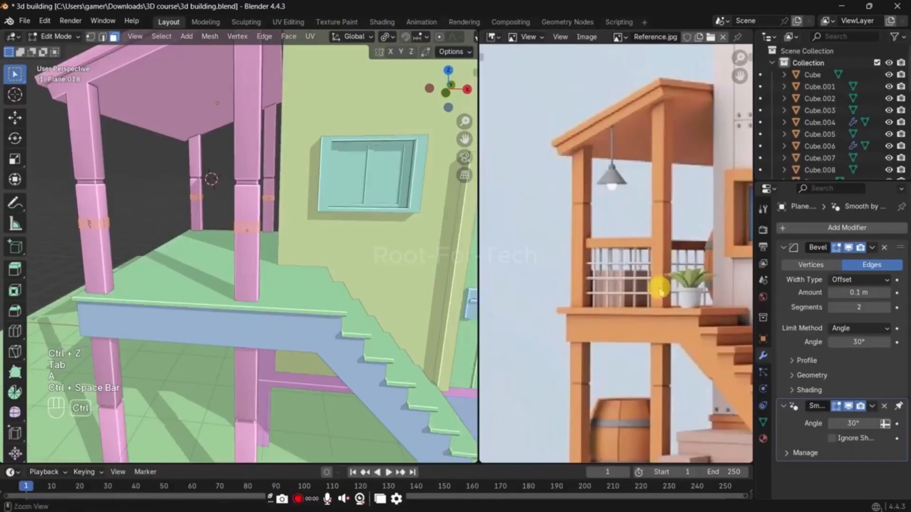
key("x")
key("ctrl+space")
Step: Bridge the facing band faces of the two front posts with Bridge Edge Loops to form the front rail
scroll(220, 242, "up", 2)
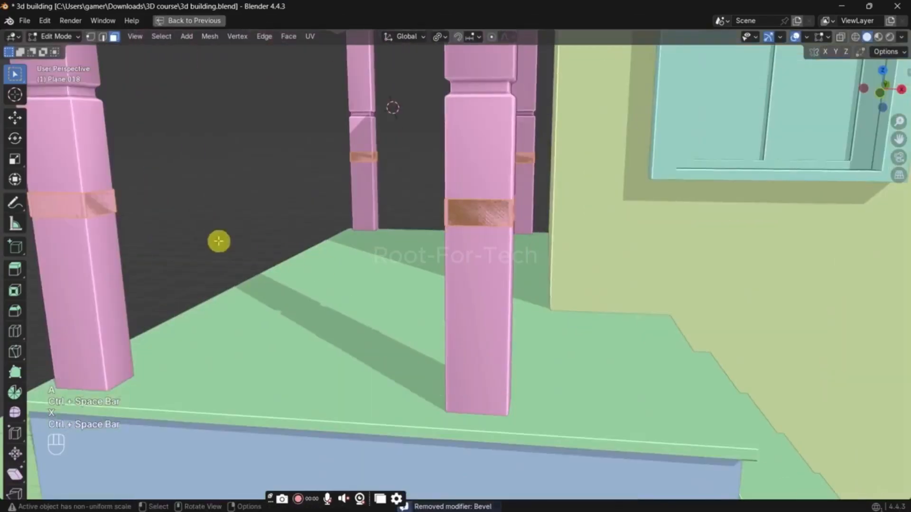
key("3")
left_click(116, 202)
middle_click_drag(211, 236, 295, 240)
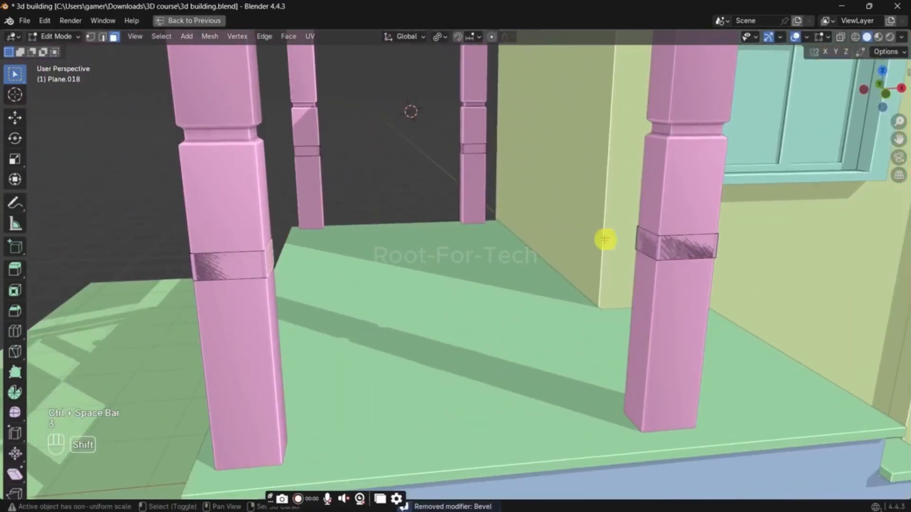
left_click(646, 241, "shift")
key("ctrl+f")
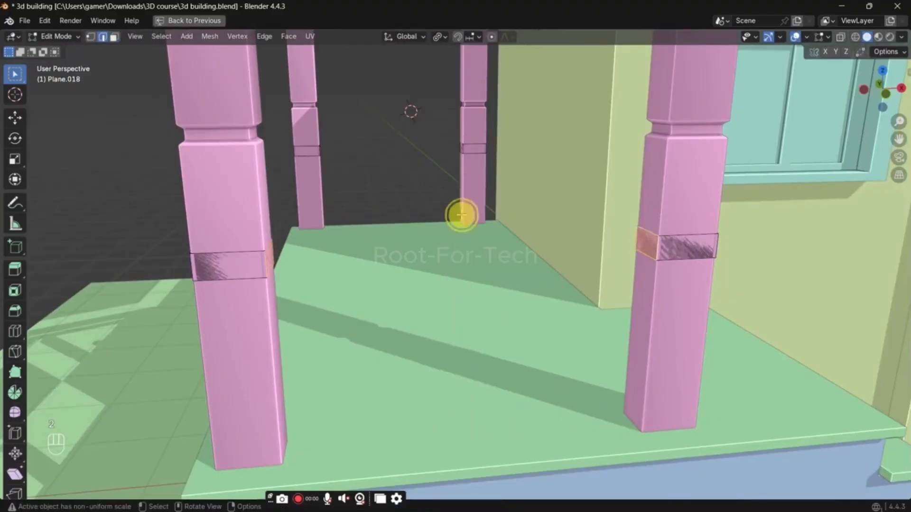
key("ctrl+e")
left_click(457, 195)
Step: Bridge the facing band faces of the two outer corner posts with Bridge Edge Loops to form the long outer rail
key("2")
middle_click_drag(290, 232, 355, 239)
left_click(200, 166)
left_click(199, 175, "shift")
middle_click_drag(240, 185, 802, 214)
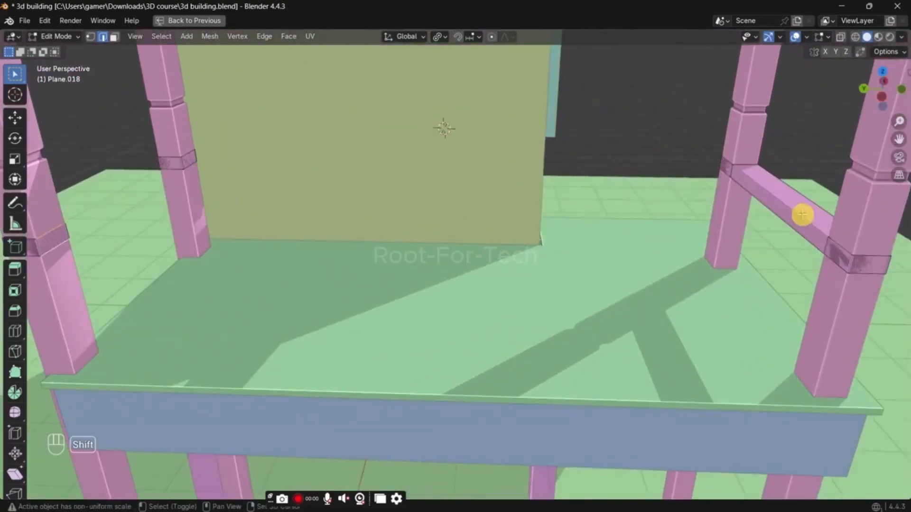
key("ctrl+z")
key("3")
left_click(842, 254)
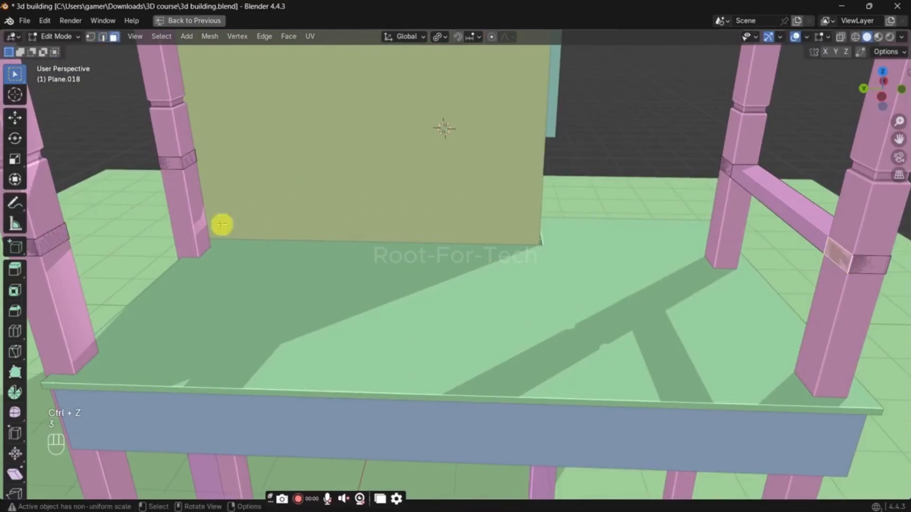
key("2")
left_click(52, 241, "shift")
right_click(366, 211)
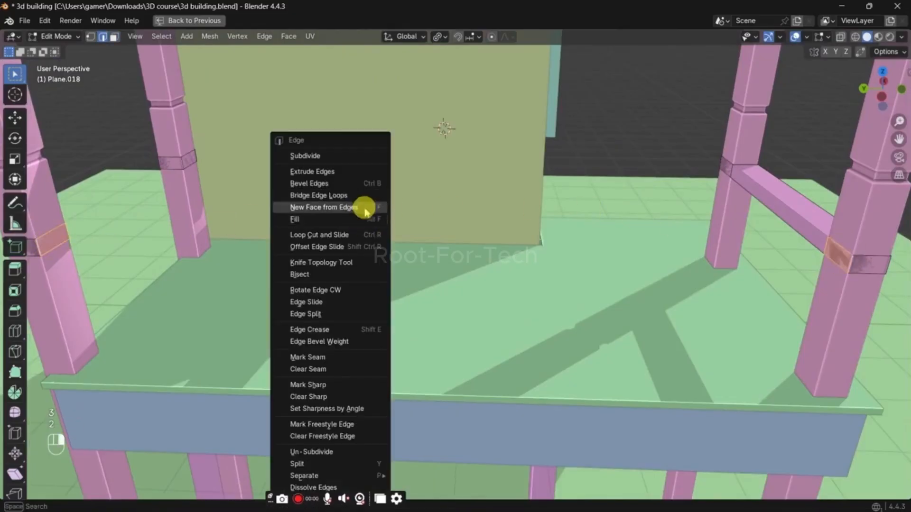
left_click(358, 196)
Step: Bridge the facing band faces of the two back posts with Bridge Edge Loops to form the back rail
key("3")
left_click(174, 164)
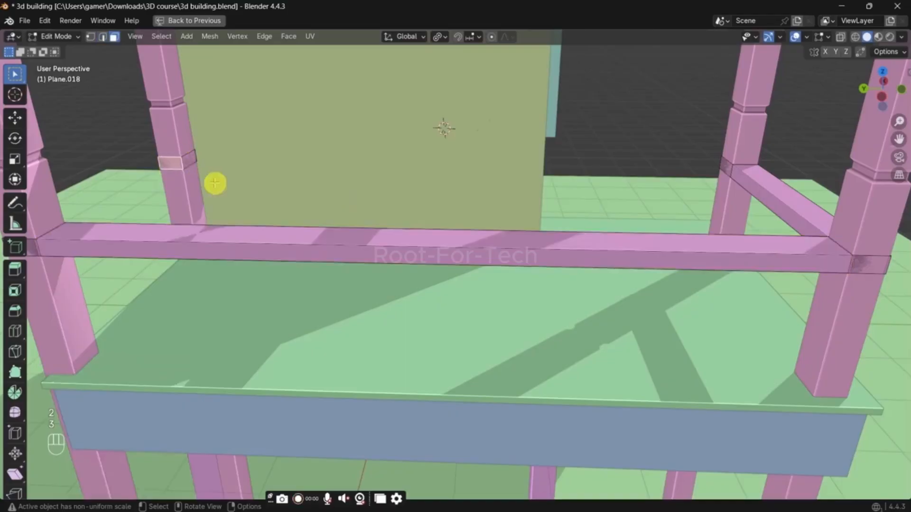
middle_click_drag(215, 183, 297, 206)
key("alt+z")
left_click(433, 337, "shift")
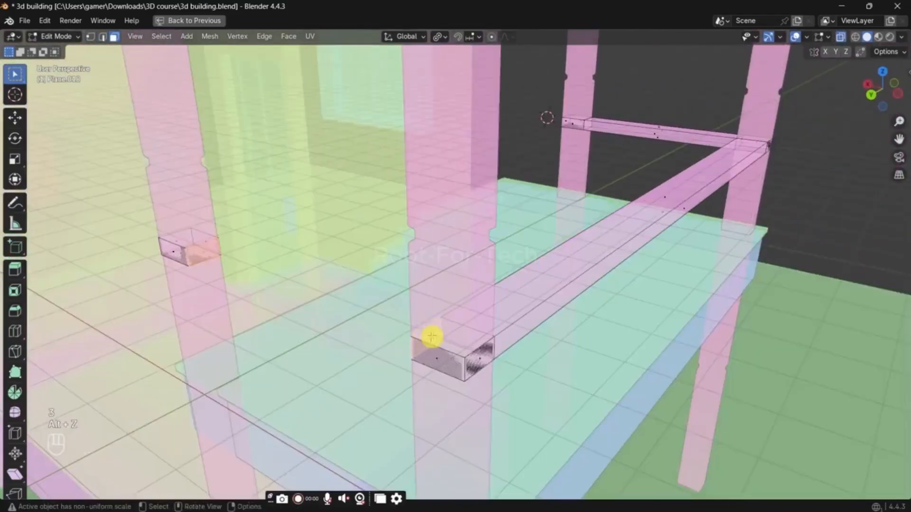
key("alt+z")
key("ctrl+e")
left_click(321, 204)
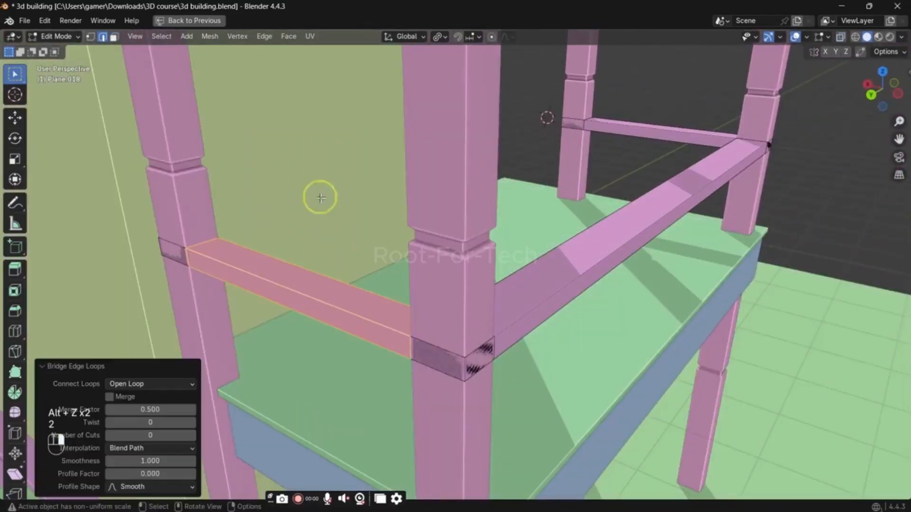
Step: Select the whole railing mesh and recalculate its normals to face outside
middle_click_drag(569, 269, 539, 270)
key("a")
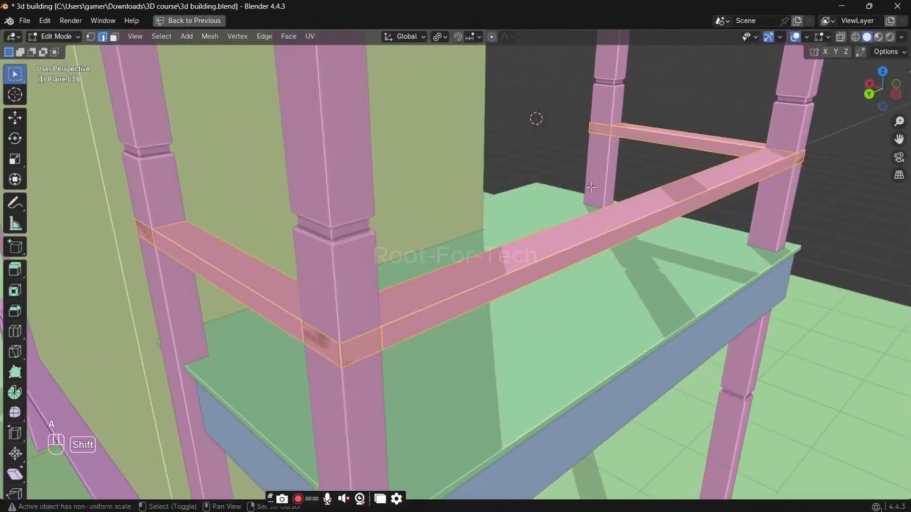
key("shift+n")
Step: Delete the outer band faces that overlap the corner posts and the front post nearest the stairs
key("3")
left_click(358, 348)
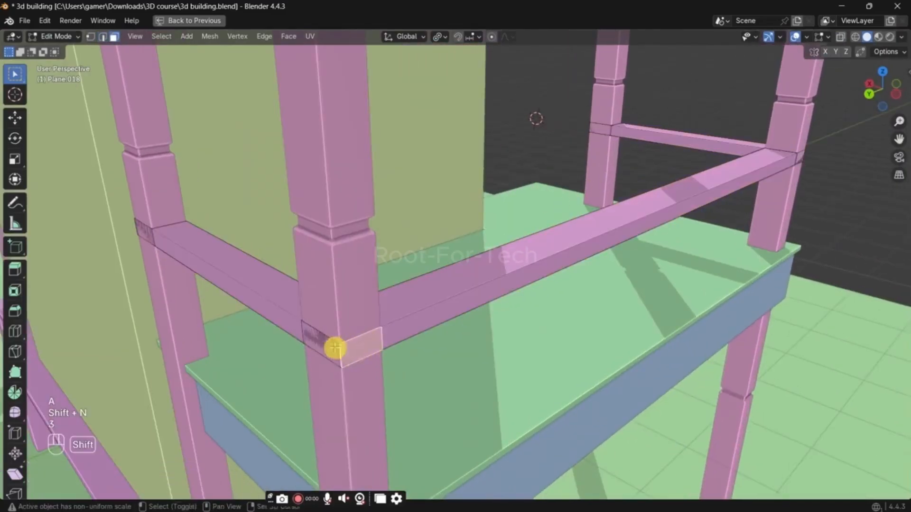
key("x")
left_click(326, 371)
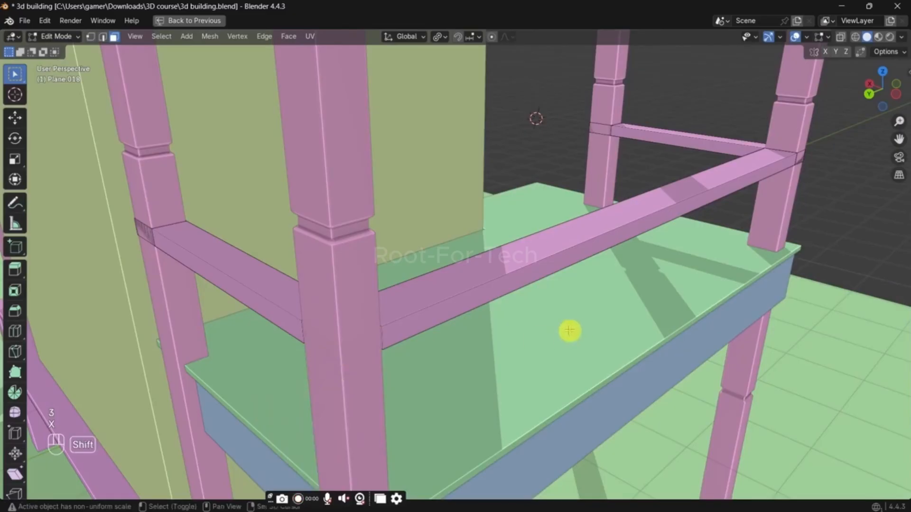
middle_click_drag(569, 330, 400, 307)
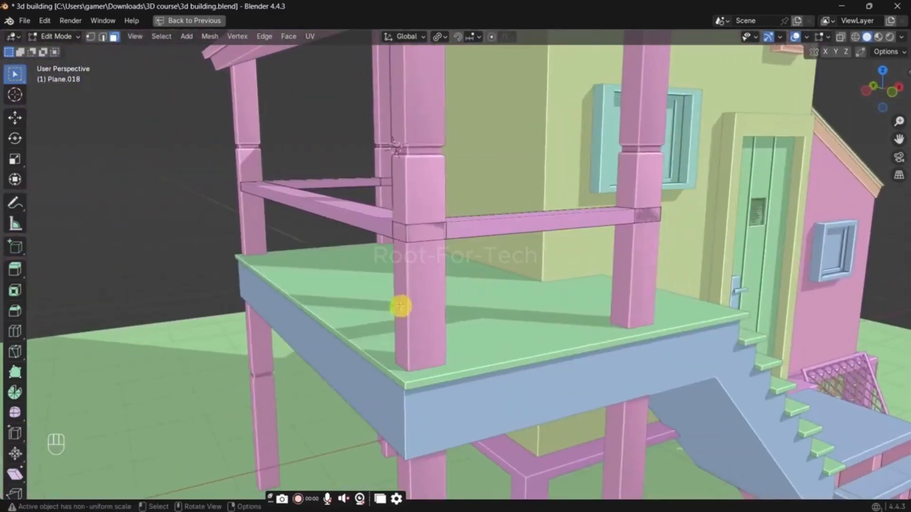
left_click(425, 236)
middle_click_drag(546, 242, 512, 258)
key("shift+r")
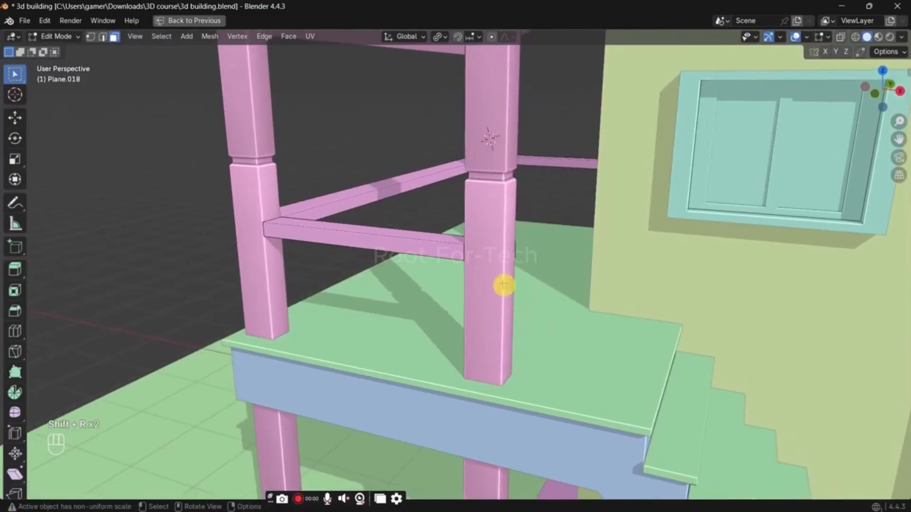
Step: Select the underside faces of the front, long outer and back rails in face selection mode
key("Tab")
middle_click_drag(536, 224, 375, 188)
key("Tab")
left_click(352, 143)
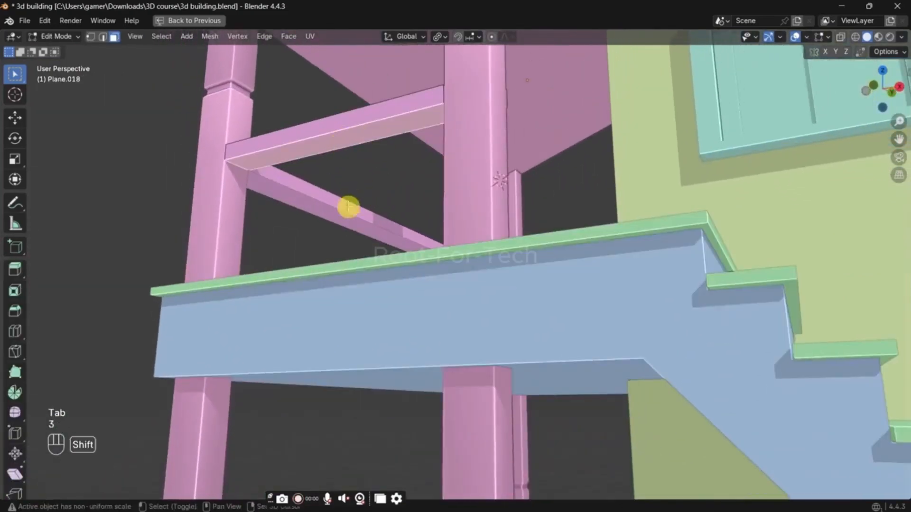
left_click(348, 216, "shift")
mouse_move(551, 240)
middle_mouse_down()
mouse_move(546, 252)
mouse_move(562, 250)
middle_mouse_up()
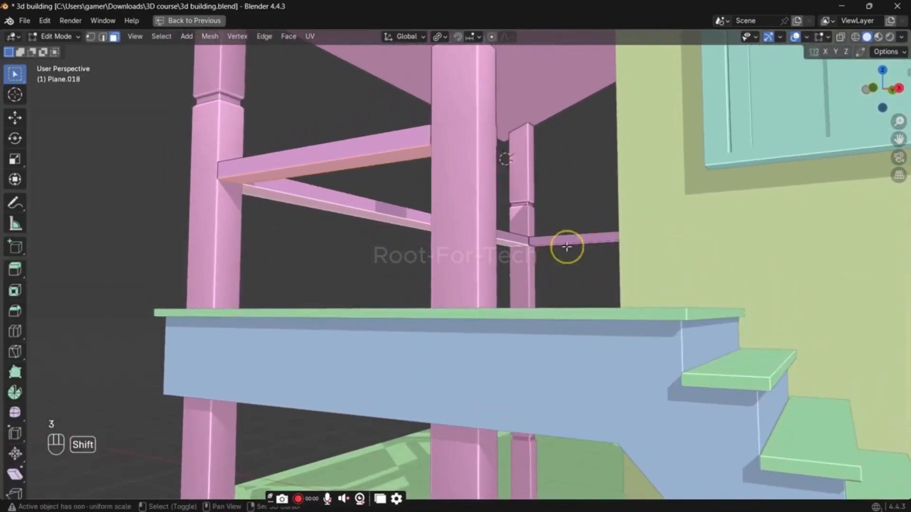
scroll(574, 242, "up", 4)
left_click(592, 245, "shift")
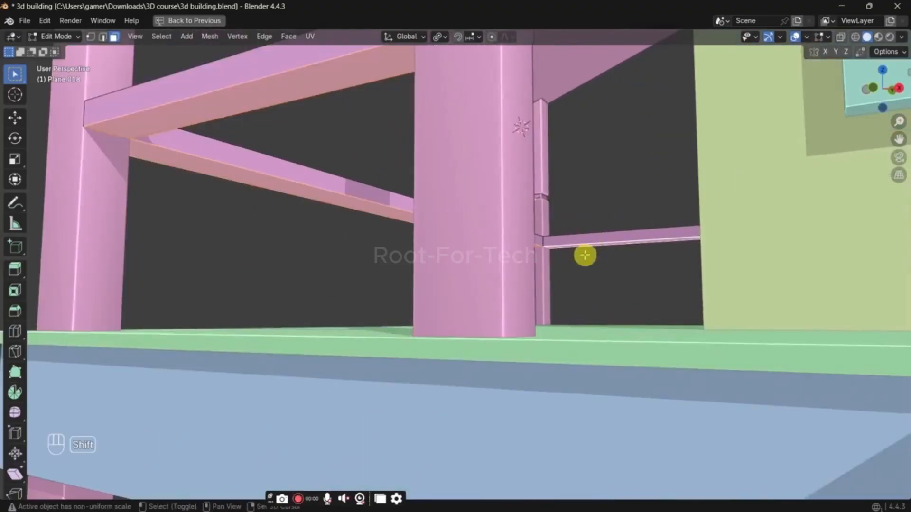
Step: Duplicate the selected rail underside faces in place and separate them into their own object
key("shift+d")
right_click(583, 257)
key("p")
left_click(583, 257)
key("Tab")
Step: In Edit Mode on the separated underside strips, add one centred lengthwise loop cut along the front rail's strip
left_click(394, 211)
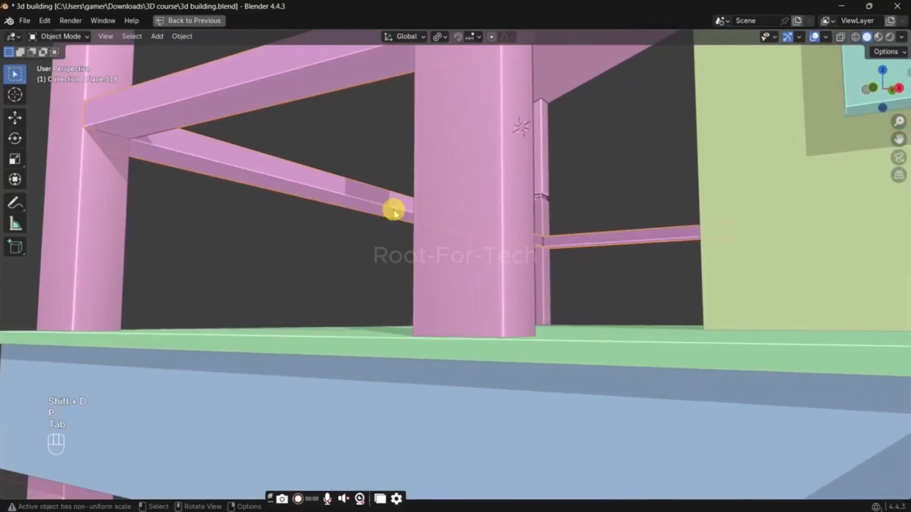
key("Tab")
key("ctrl+r")
left_click(122, 141)
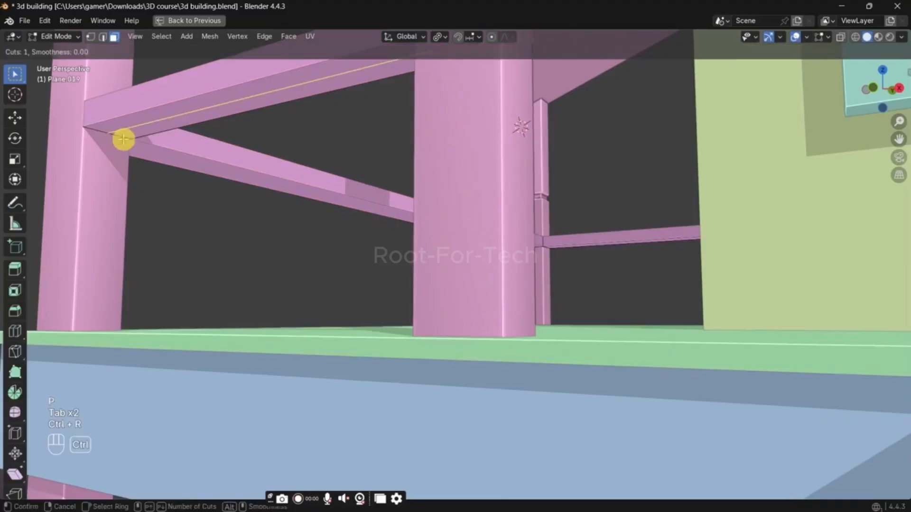
left_click(123, 140)
Step: With X-ray on, add centred lengthwise loop cuts along the strips under the long outer rail and the back rail
key("ctrl+r")
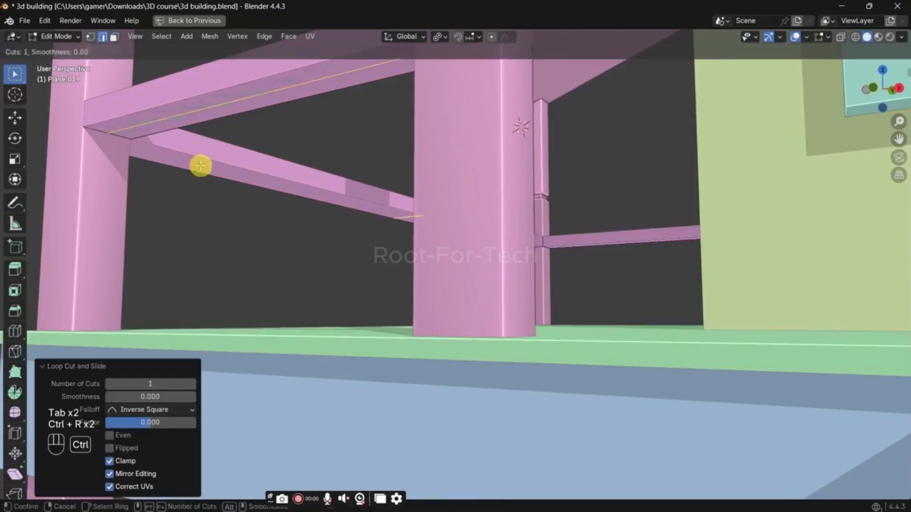
key("alt+z")
key("ctrl+r")
left_click(111, 144)
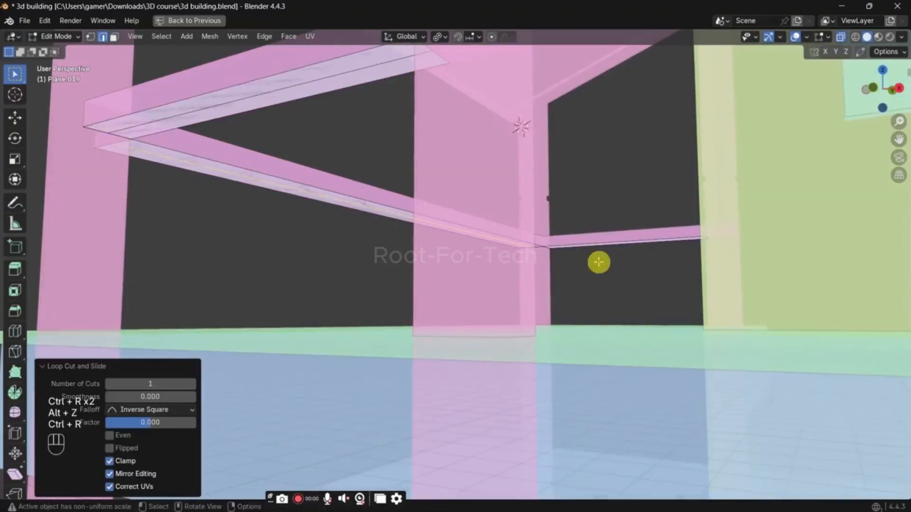
key("ctrl+r")
right_click(552, 248)
middle_click_drag(589, 256, 602, 263)
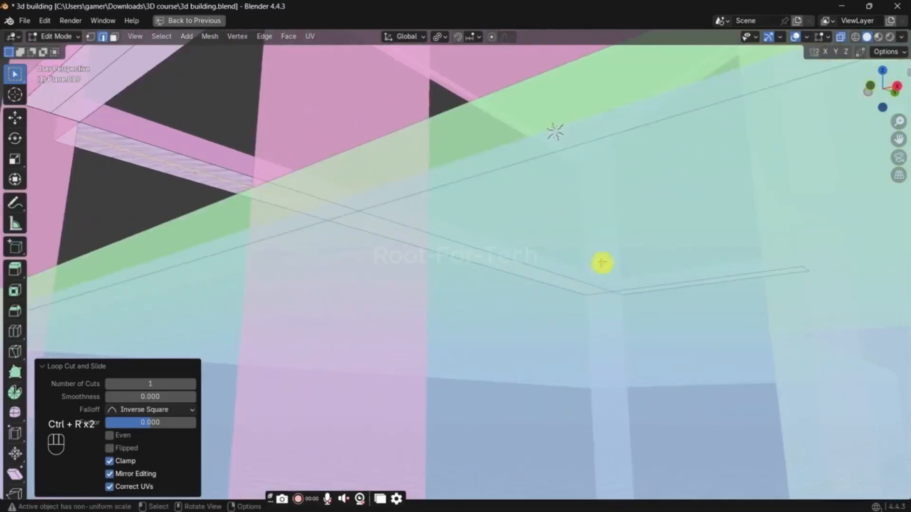
key("ctrl+r")
right_click(621, 295)
Step: Select the centre edges of the underside strips and separate them into their own object
middle_click_drag(621, 296, 439, 265)
key("2")
left_click(428, 238, "shift")
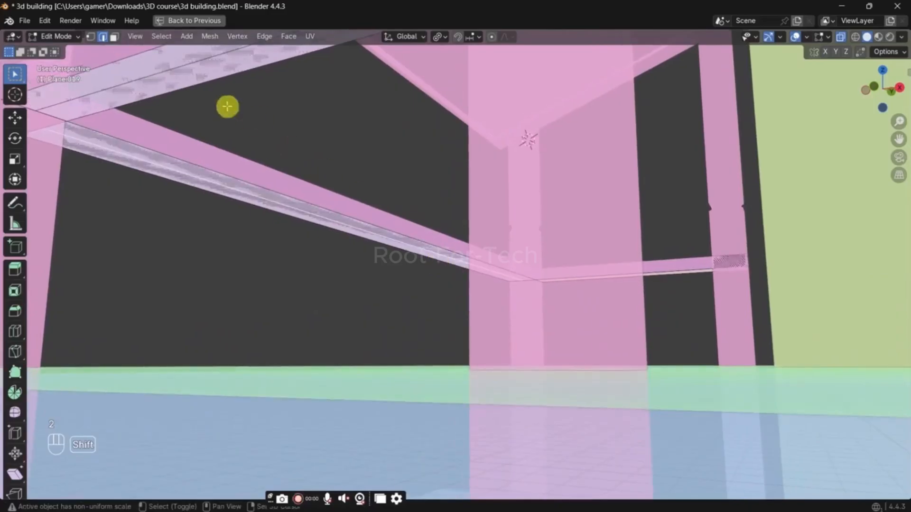
left_click(186, 69, "shift")
middle_click_drag(185, 69, 248, 175)
key("p")
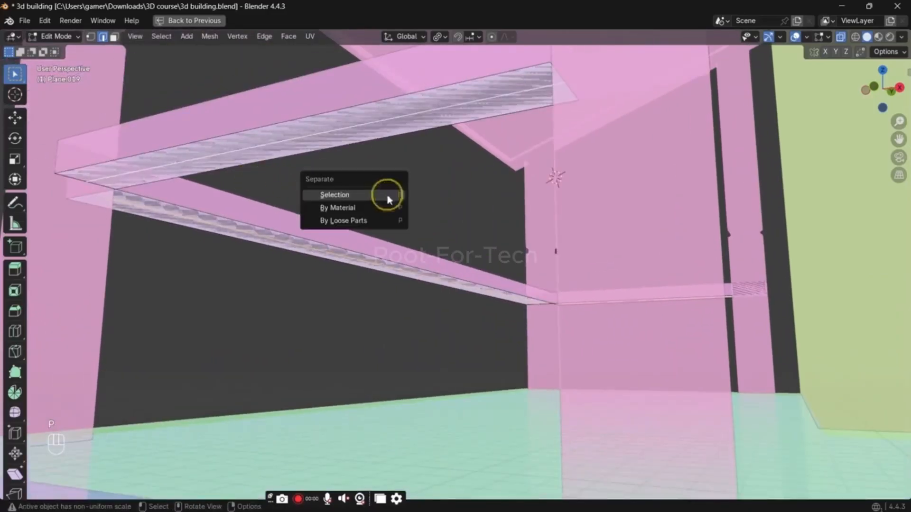
left_click(386, 197)
Step: Return to Object Mode, turn off X-ray and delete the leftover underside strips object
key("Tab")
middle_click_drag(387, 197, 386, 139)
key("alt+z")
key("x")
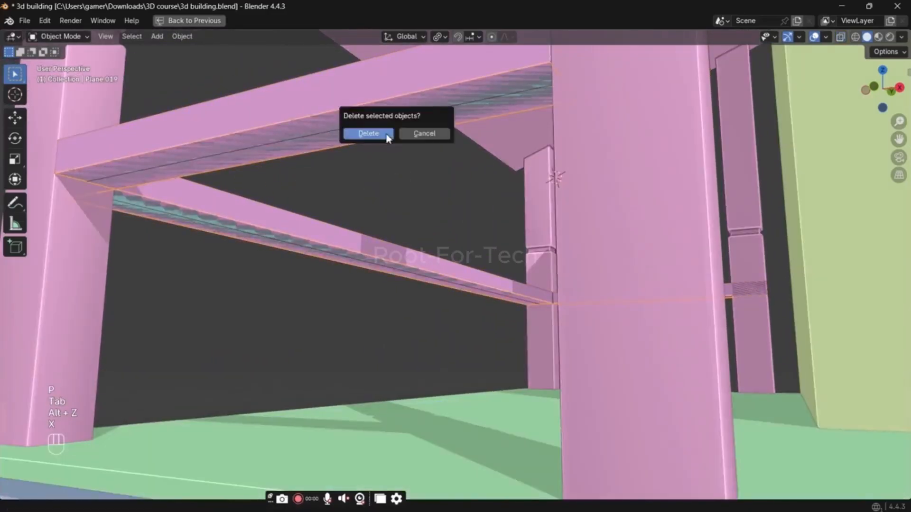
left_click(373, 134)
Step: Extrude all the separated centre edges about 0.82 m down along local Z towards the balcony floor
left_click(336, 136)
key("Tab")
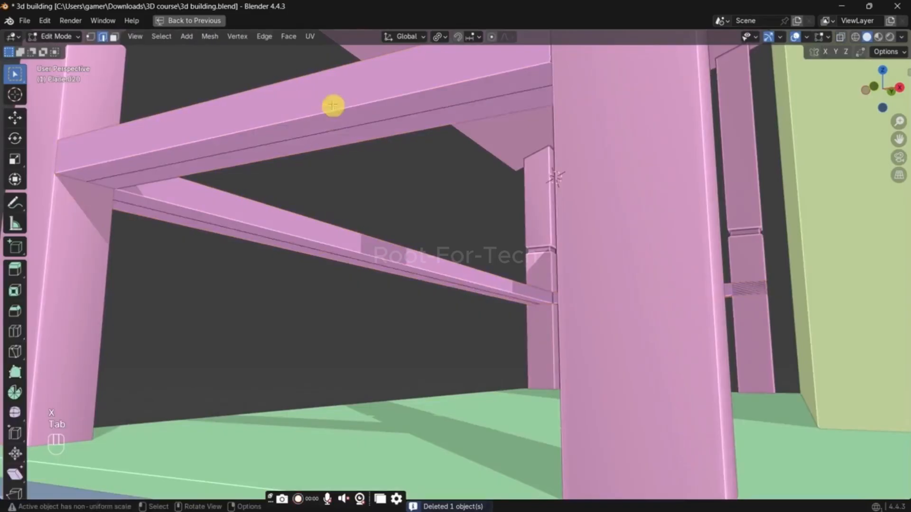
key("a")
key("e")
key("z")
key("z")
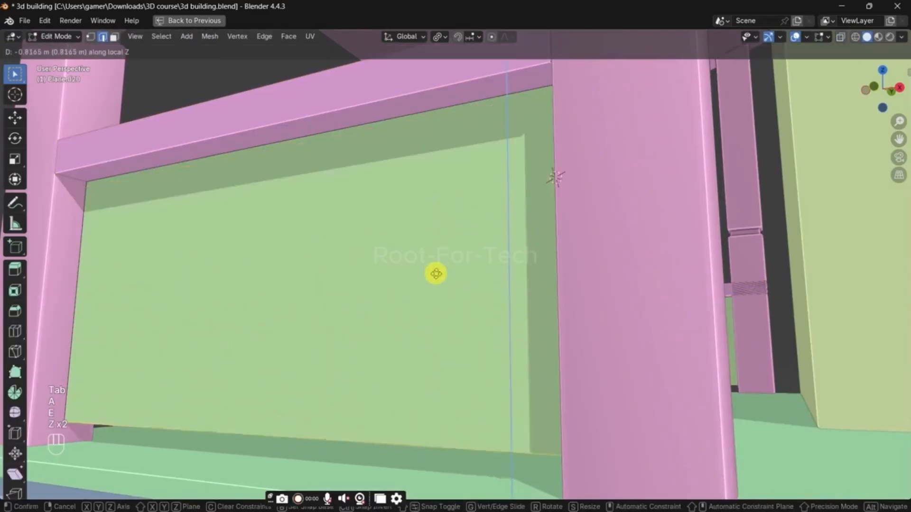
left_click(435, 276)
Step: Return the railing panels to Object Mode, restore the split layout and add a Wireframe modifier to them
key("Tab")
middle_click_drag(435, 189, 536, 268)
key("ctrl+space")
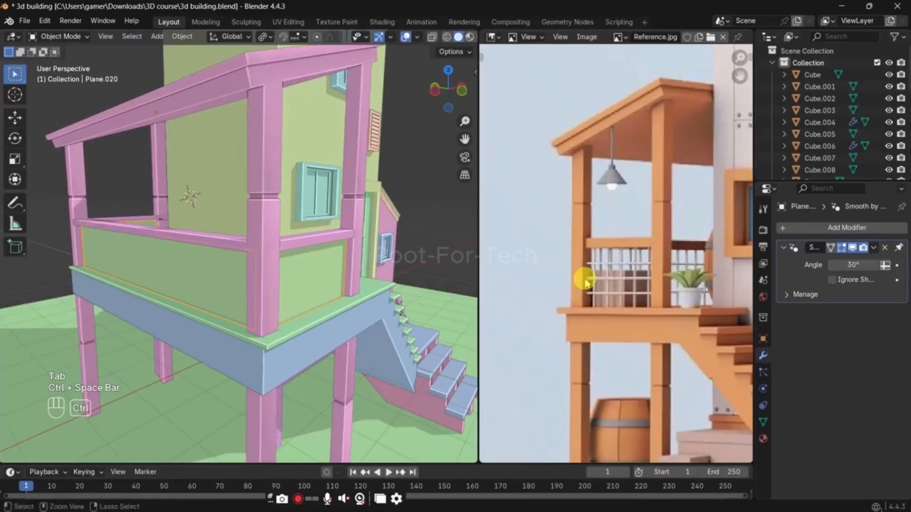
left_click(841, 229)
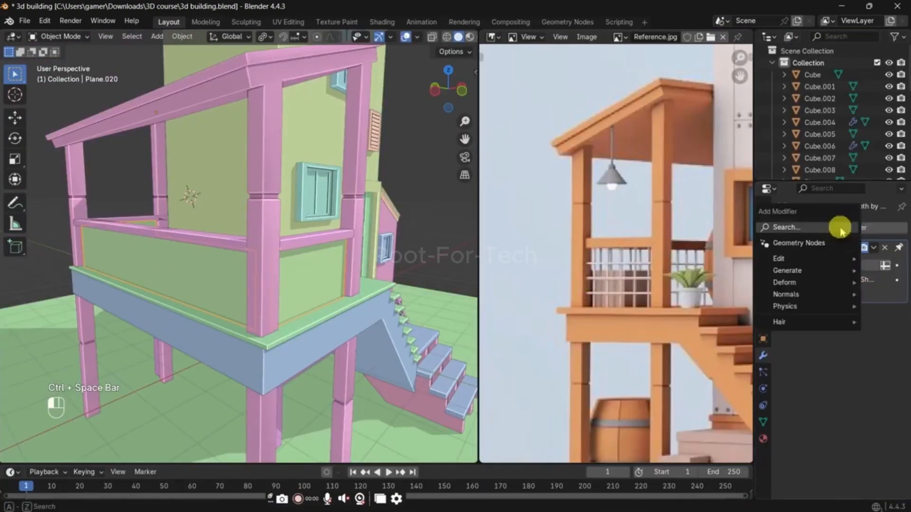
left_click(841, 229)
type("w")
left_click(809, 300)
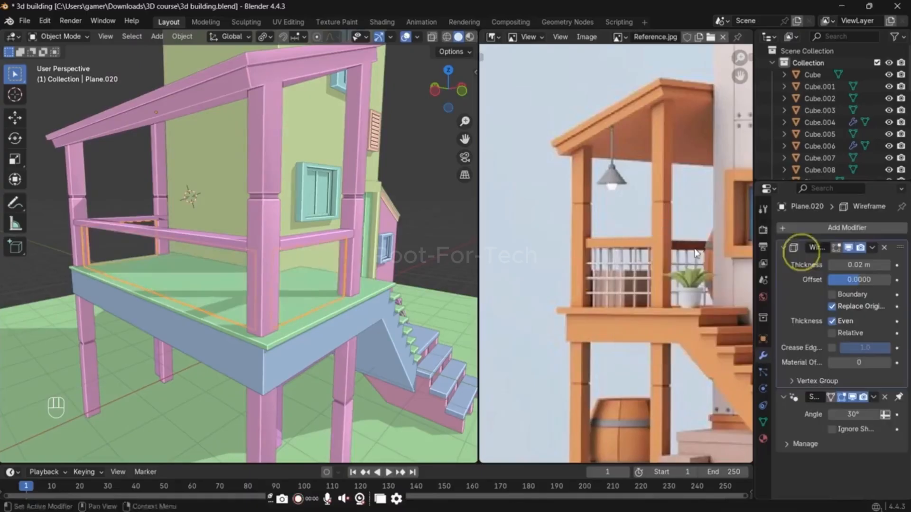
Step: Try three vertical loop cuts on the railing panel at the stair end of the balcony
key("Tab")
key("ctrl+r")
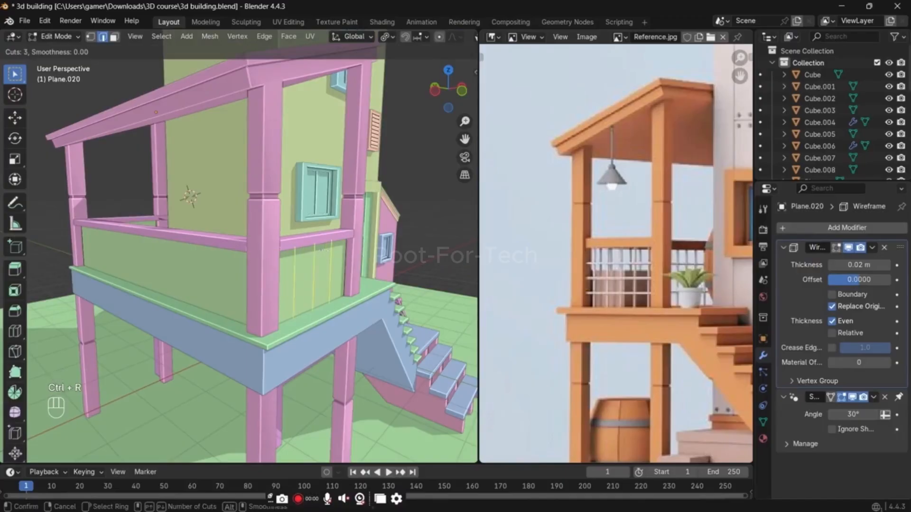
left_click(324, 250)
right_click(324, 250)
key("Tab")
middle_click_drag(388, 233, 384, 244)
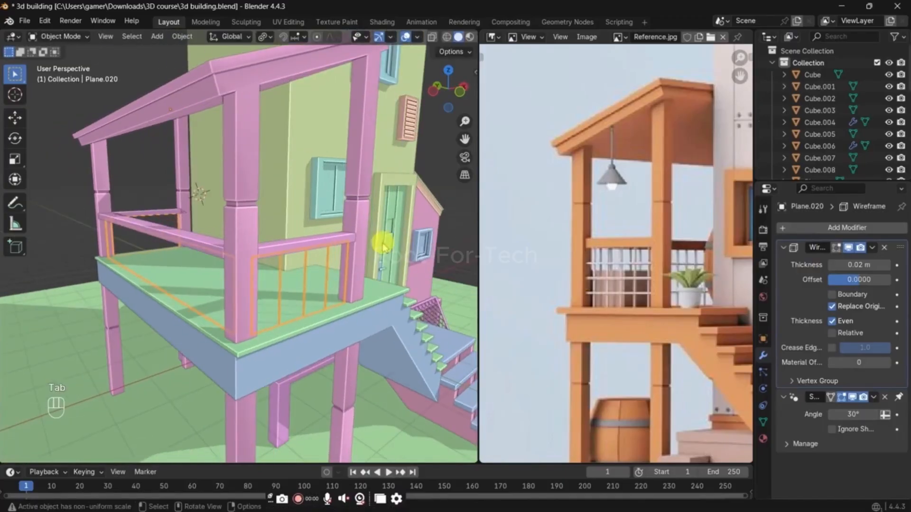
key("Tab")
key("ctrl+z")
key("ctrl+z")
key("ctrl+z")
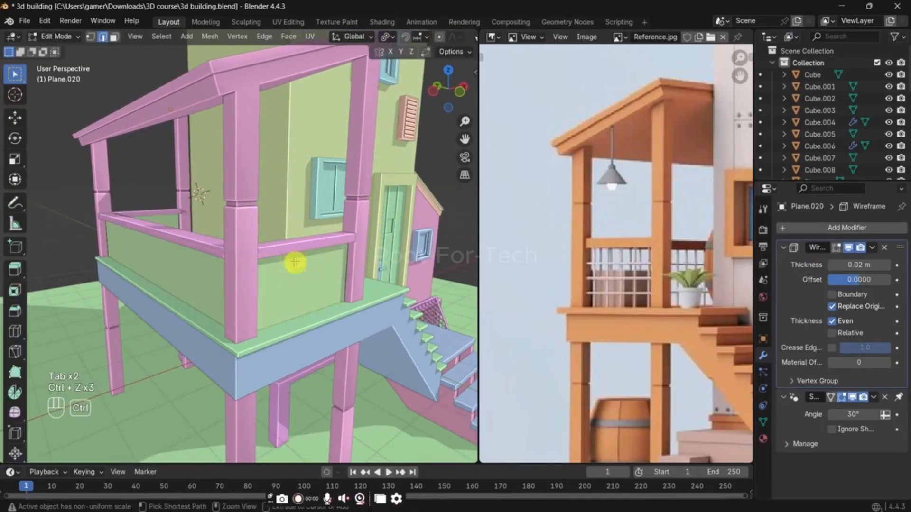
Step: Add five centred vertical loop cuts to the railing panel at the stair end
key("ctrl+r")
key("5")
key("Return")
key("Return")
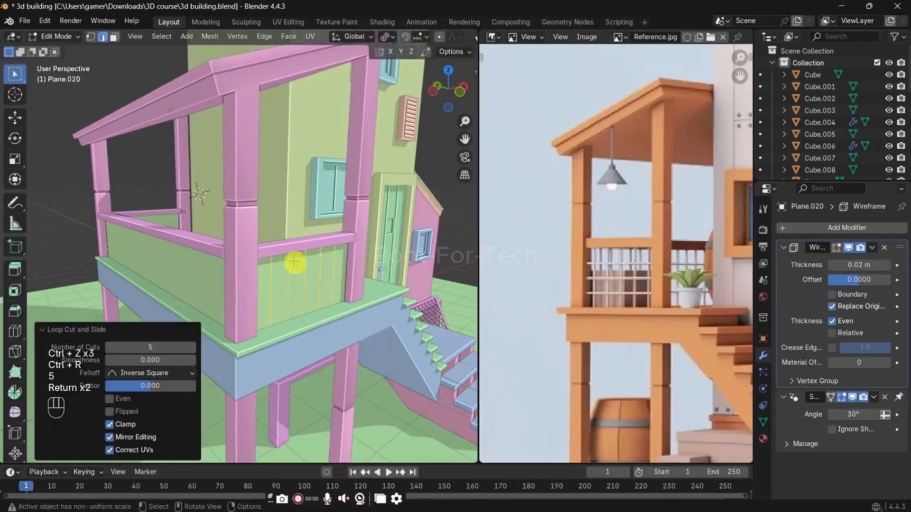
Step: Try a set of vertical loop cuts on the long outer railing panel
middle_click_drag(251, 269, 287, 267)
key("ctrl+r")
scroll(220, 252, "up", 7)
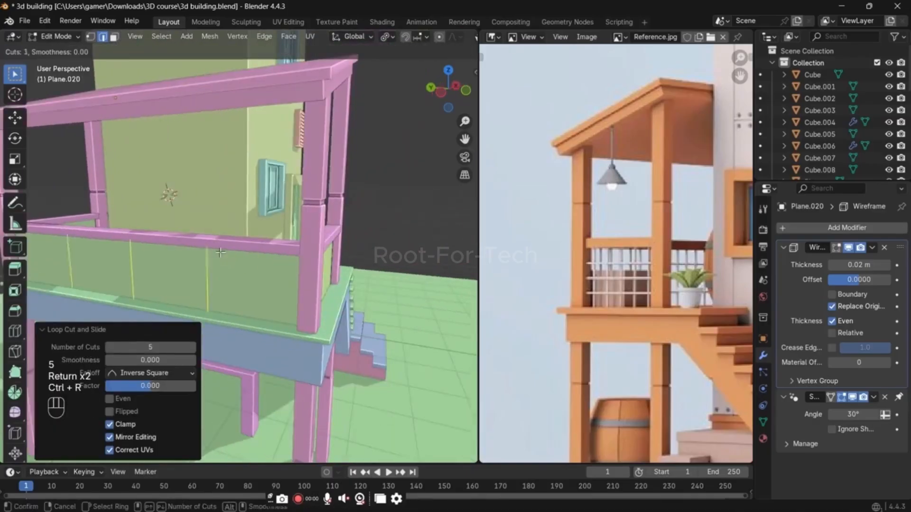
scroll(221, 253, "up", 3)
left_click(221, 253)
right_click(220, 252)
middle_click_drag(220, 253, 311, 256)
key("ctrl+z")
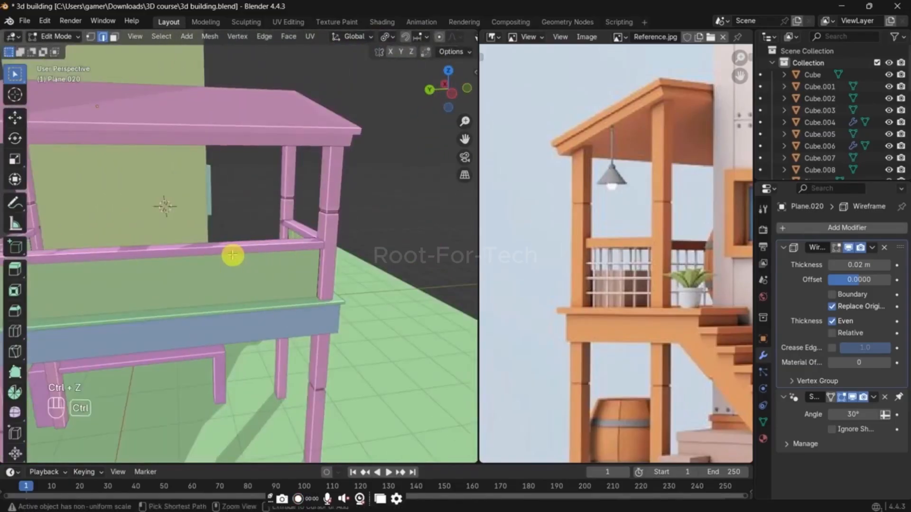
Step: Add evenly spaced vertical loop cuts along the long outer panel and five to the panel at the far end
key("ctrl+r")
middle_click_drag(232, 256, 260, 260)
scroll(214, 258, "up", 5)
left_click(214, 258)
right_click(214, 258)
key("ctrl+r")
left_click(199, 256)
right_click(199, 256)
Step: Try lengthwise loop cuts on the long outer railing panel
key("ctrl+r")
scroll(250, 267, "up", 1)
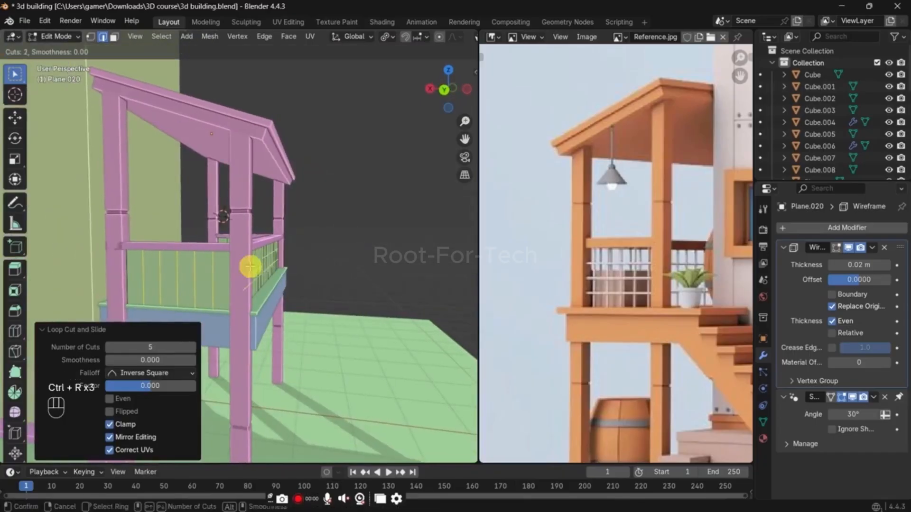
left_click(250, 266)
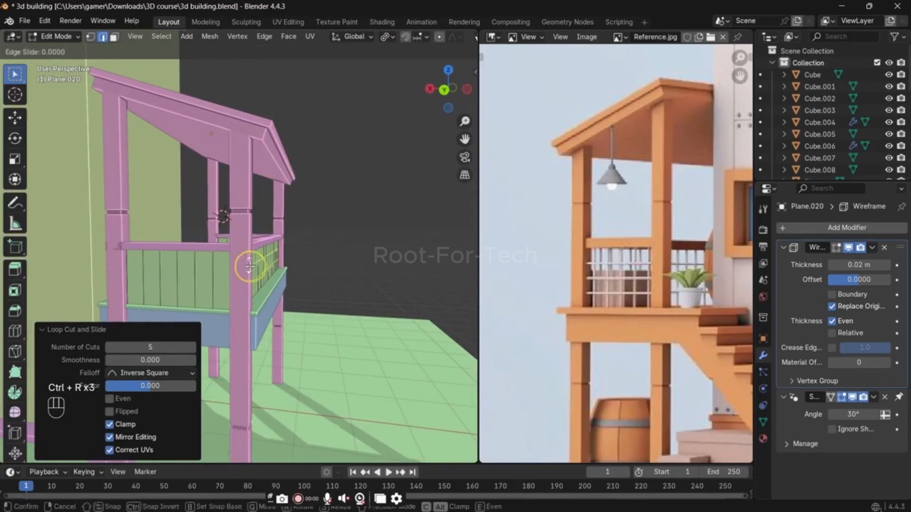
right_click(250, 267)
middle_click_drag(250, 266, 212, 268)
key("ctrl+z")
Step: Add three centred horizontal loop cuts to both the long outer panel and the far-end panel
key("ctrl+r")
scroll(160, 273, "up", 2)
left_click(160, 273)
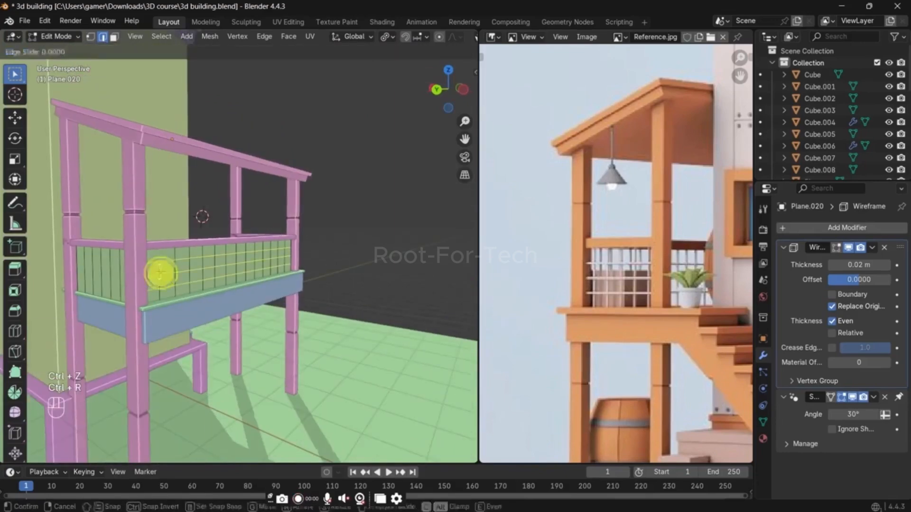
right_click(127, 278)
key("ctrl+r")
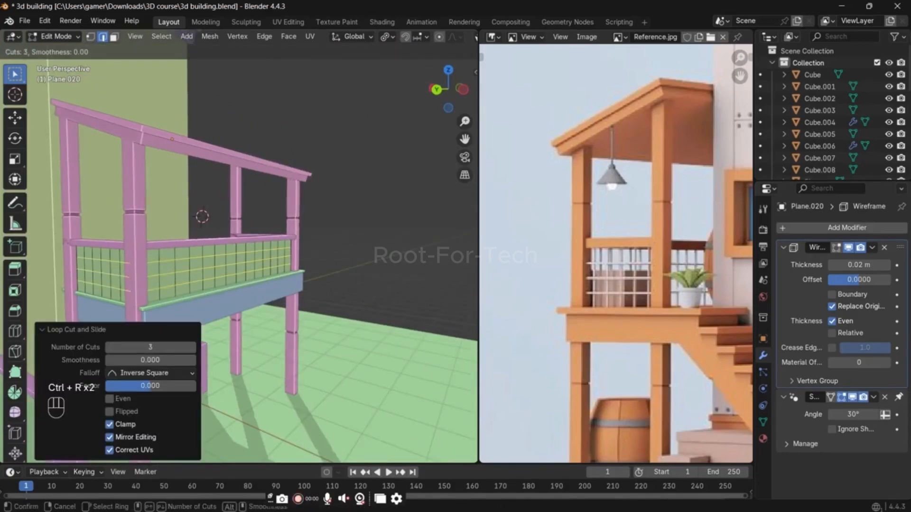
left_click(273, 274)
right_click(273, 276)
Step: Add horizontal loop cuts to the stair-end panel as well, return to Object Mode and save the file
middle_click_drag(274, 277, 148, 283)
key("ctrl+r")
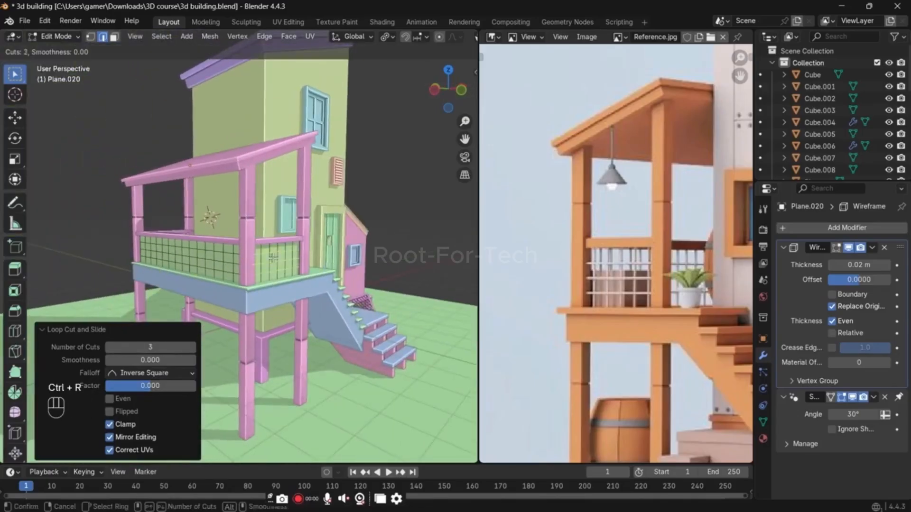
right_click(272, 257)
key("Tab")
middle_click_drag(341, 253, 283, 261)
key("ctrl+s")
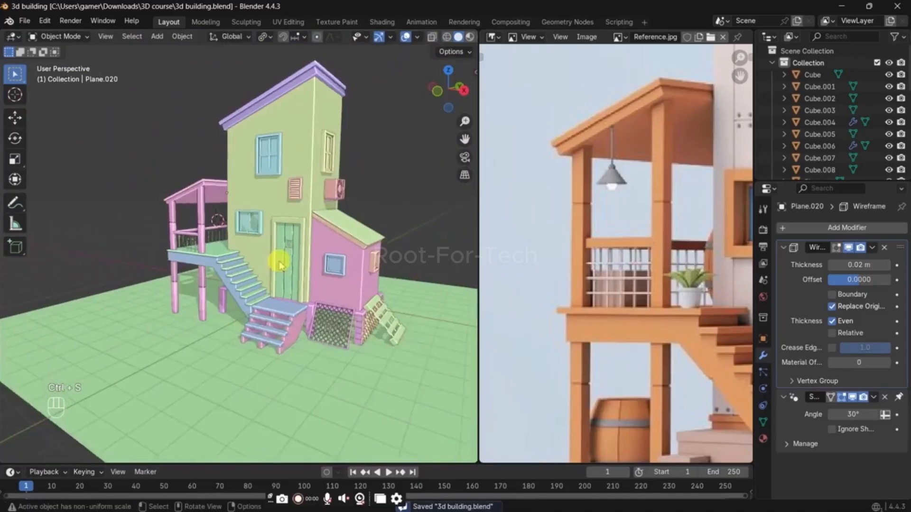
Step: Frame the potted plant in the reference image and place the 3D cursor on the balcony floor near the stair-end post
scroll(279, 261, "up", 1)
middle_click_drag(335, 249, 298, 278, "shift")
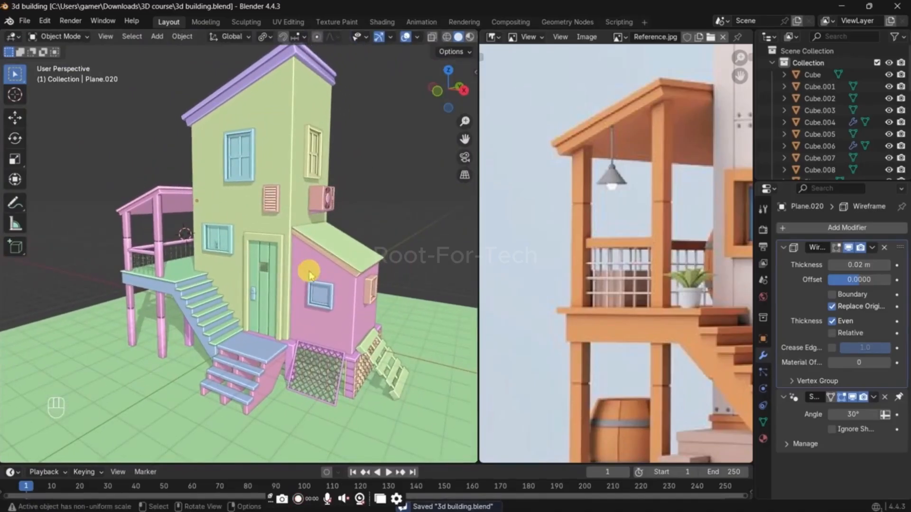
left_click(656, 334)
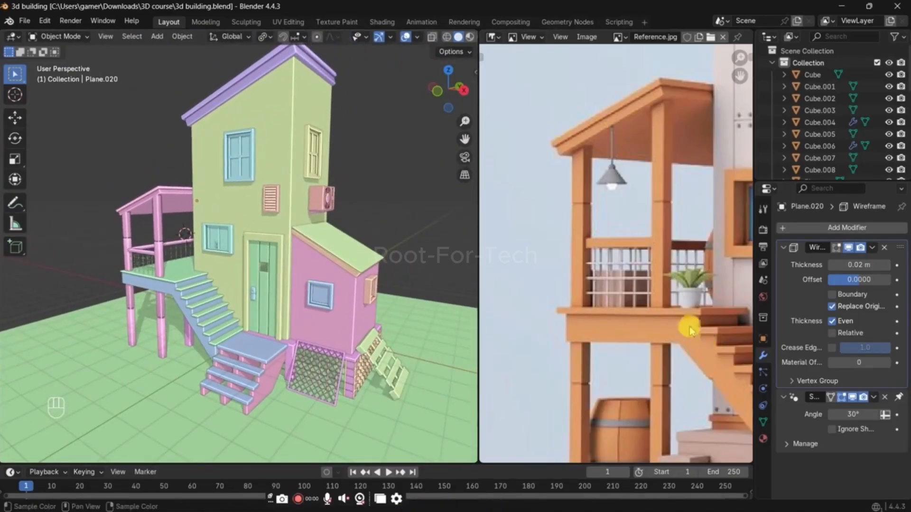
scroll(689, 330, "up", 5)
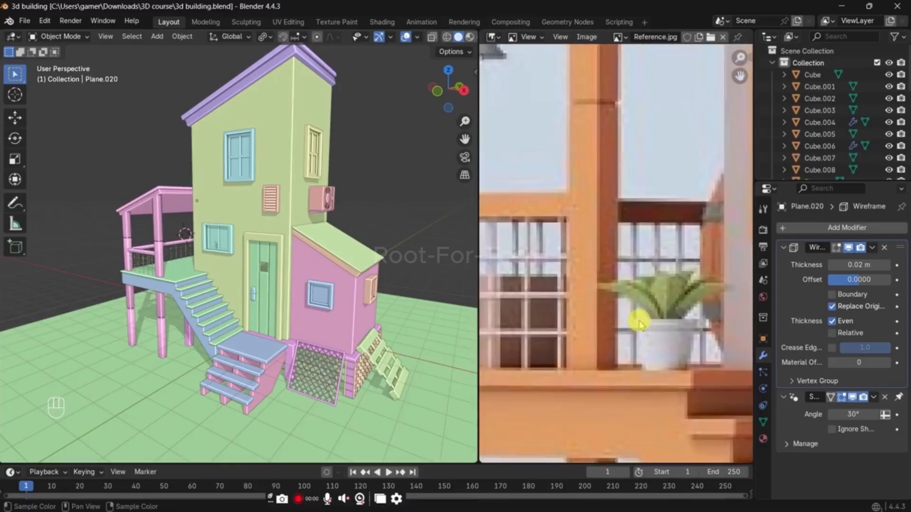
scroll(240, 271, "up", 4)
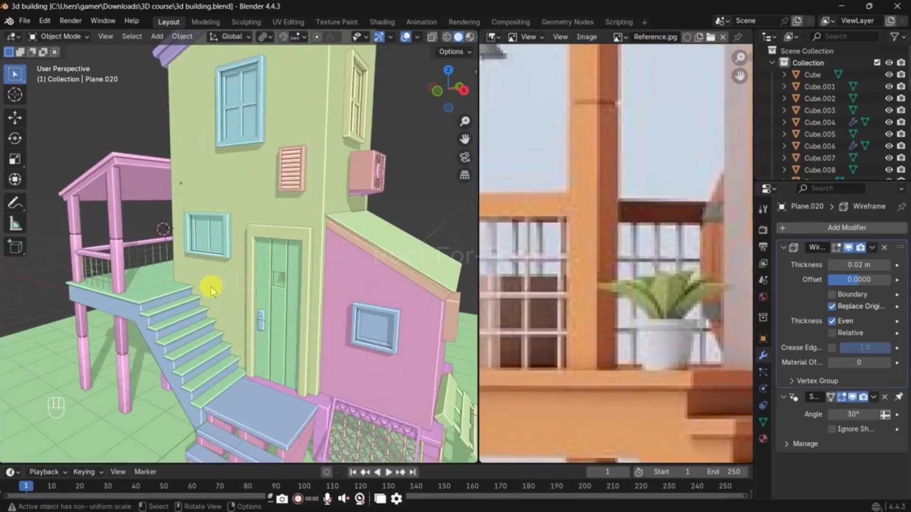
scroll(211, 290, "up", 2)
scroll(185, 299, "up", 3)
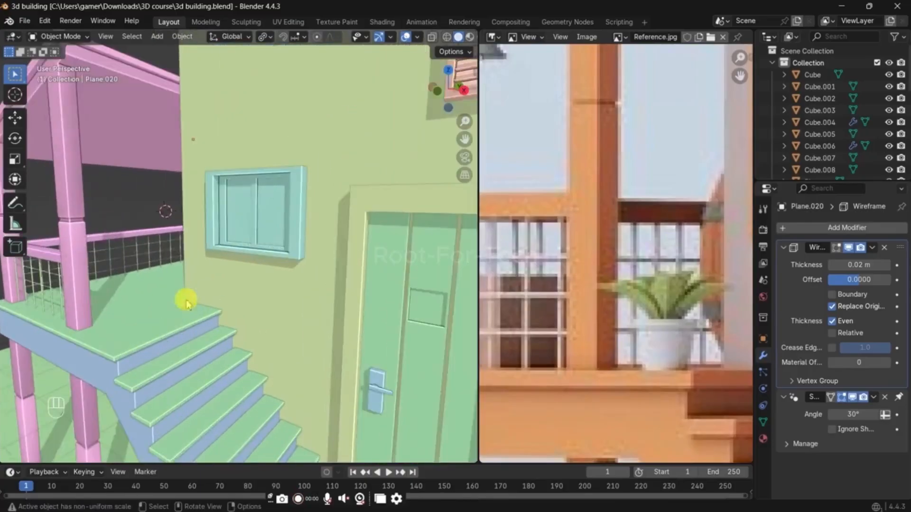
scroll(175, 306, "down", 2)
mouse_move(164, 311)
middle_mouse_down("shift")
mouse_move(190, 306)
mouse_move(180, 308)
middle_mouse_up("shift")
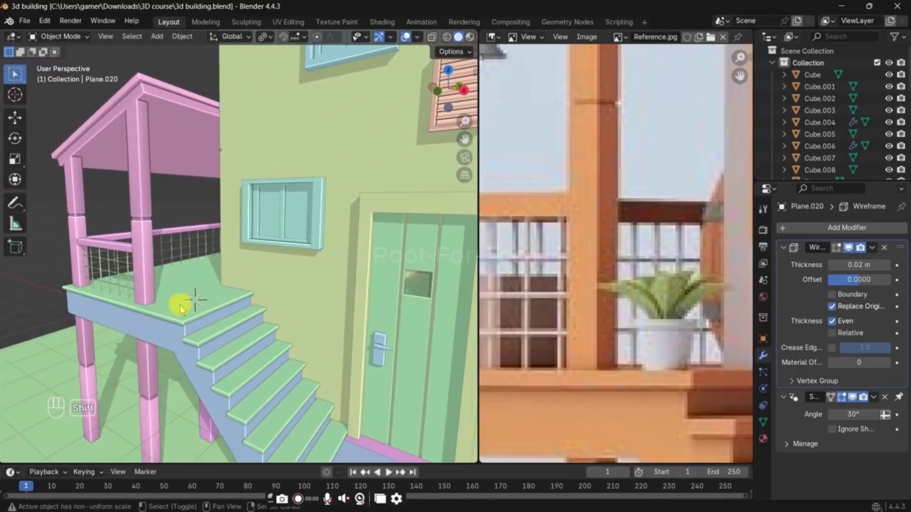
Step: Add a circle mesh at the 3D cursor, scale it to 0.365 and fill it with a face in Edit Mode
key("shift+a")
mouse_move(204, 286)
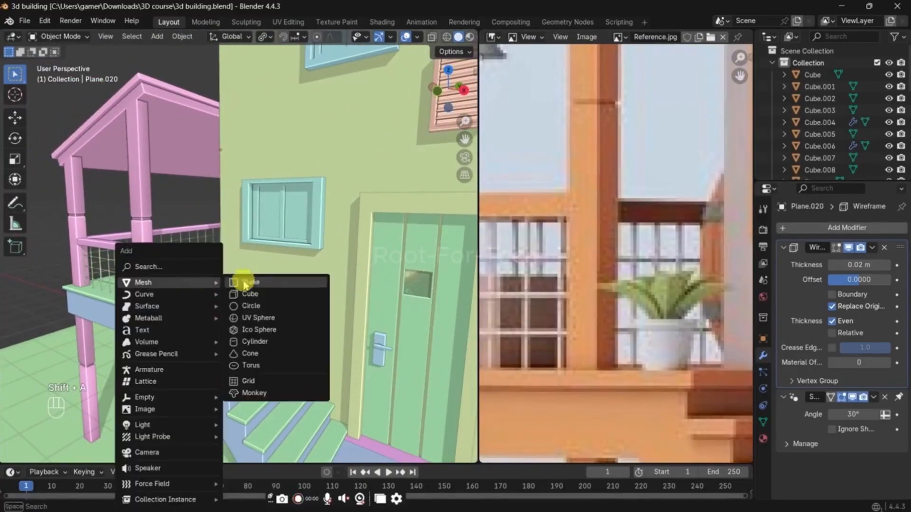
left_click(277, 309)
key("s")
left_click(259, 299)
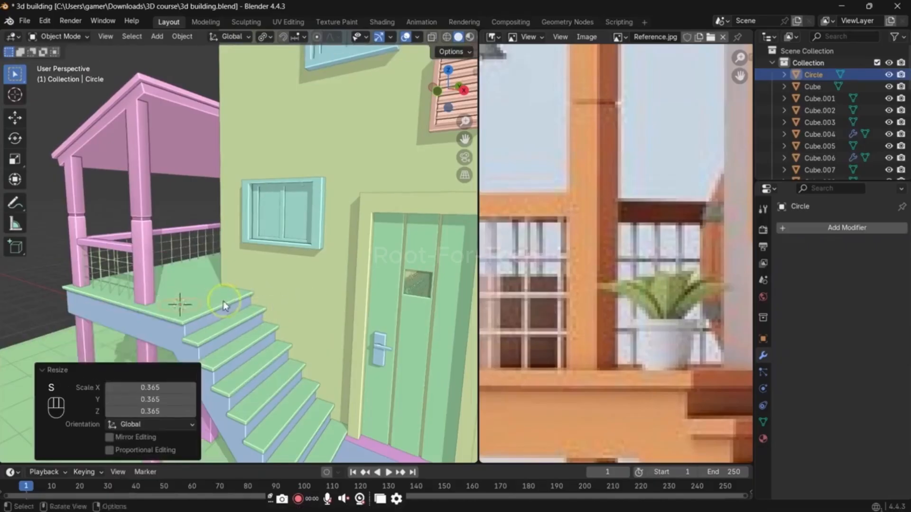
middle_click_drag(258, 299, 273, 269)
key("Tab")
key("f")
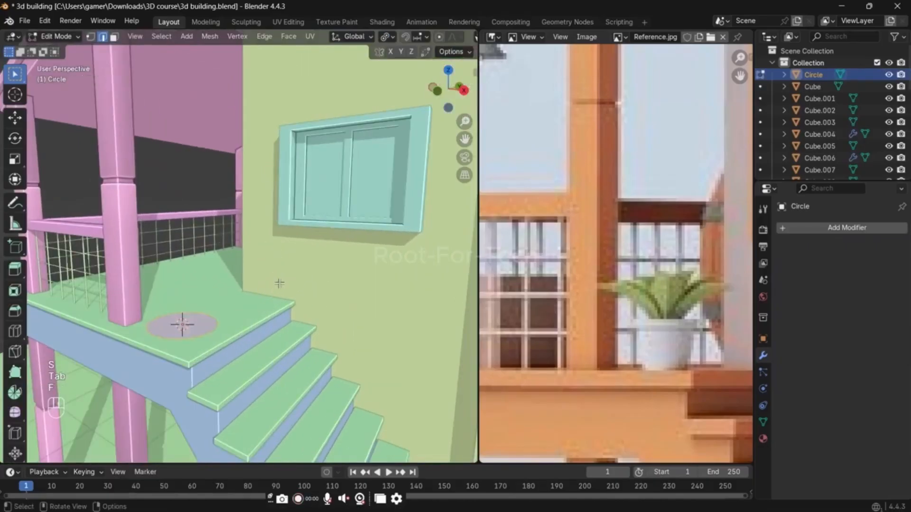
Step: Extrude the circle about 0.36 m up, scale the top face to 1.226 and raise it a little along Z
key("e")
left_click(280, 250)
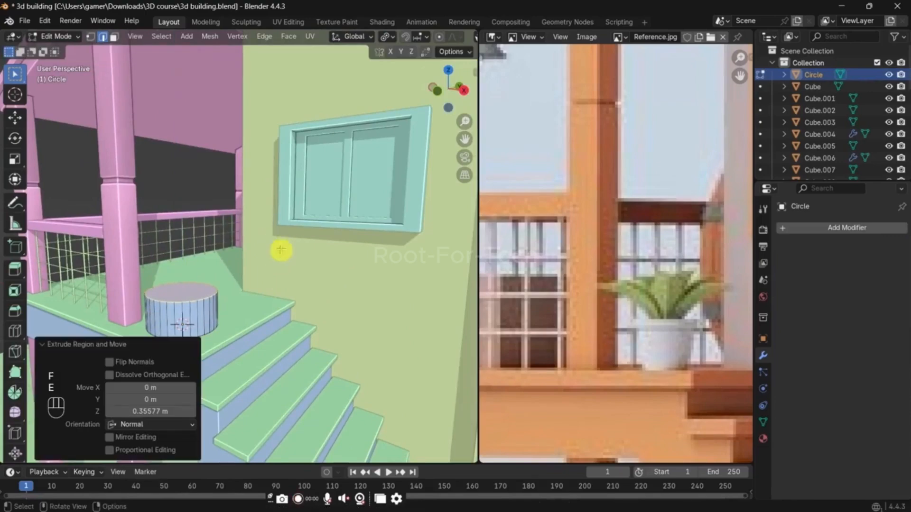
key("s")
left_click(303, 241)
key("g")
key("z")
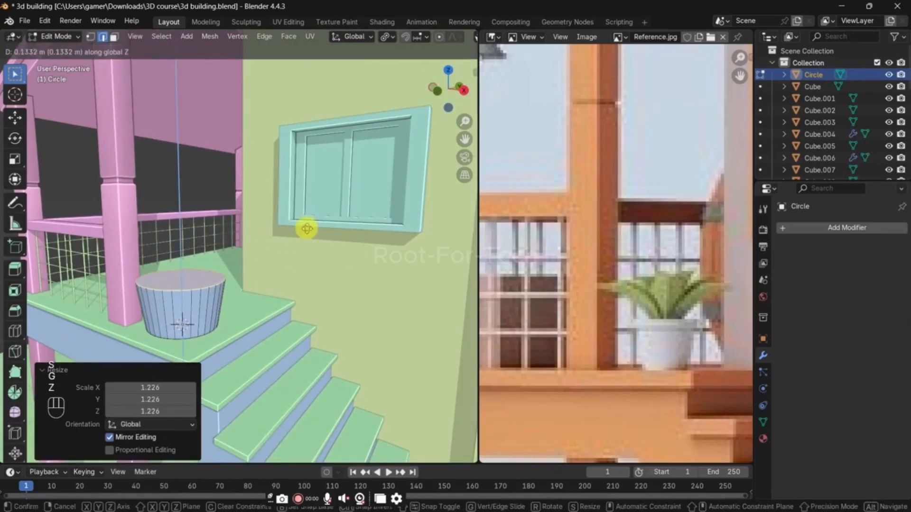
left_click(308, 220)
Step: Narrow the whole pot by scaling it to about 0.81 with the Z axis locked
key("a")
key("s")
key("shift+z")
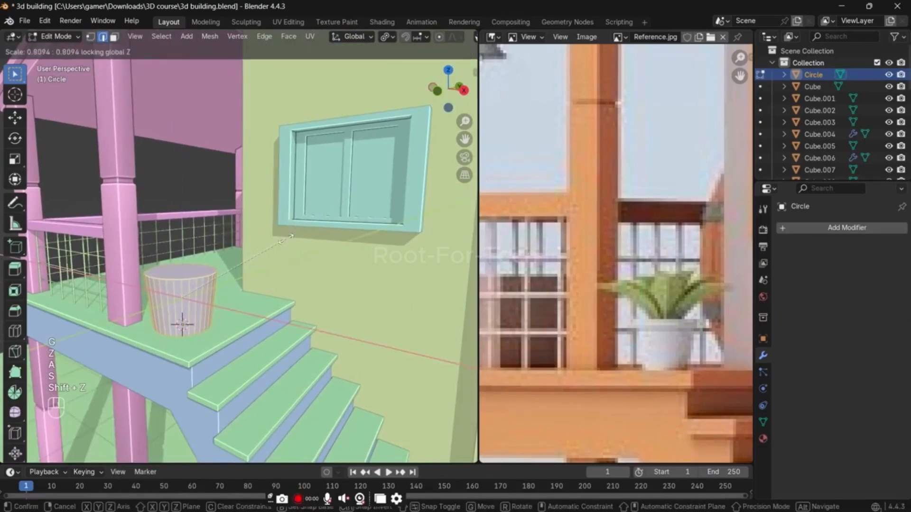
left_click(287, 240)
Step: Add one horizontal loop cut around the pot and slide it up close to the top edge
key("3")
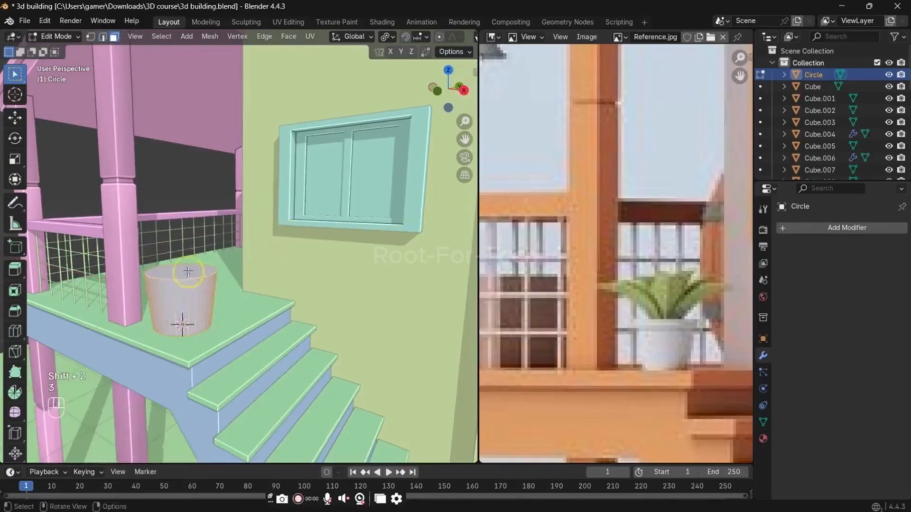
scroll(237, 274, "up", 5)
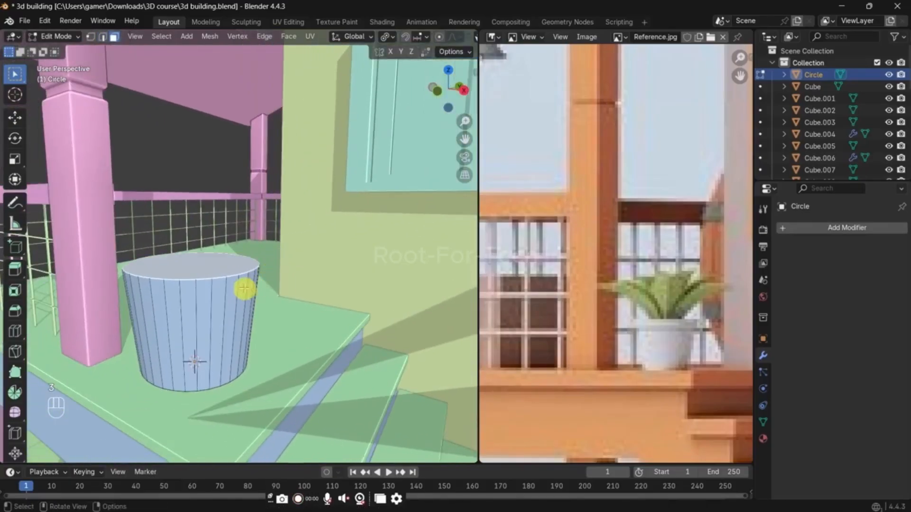
key("ctrl+r")
left_click(239, 287)
key("g")
key("g")
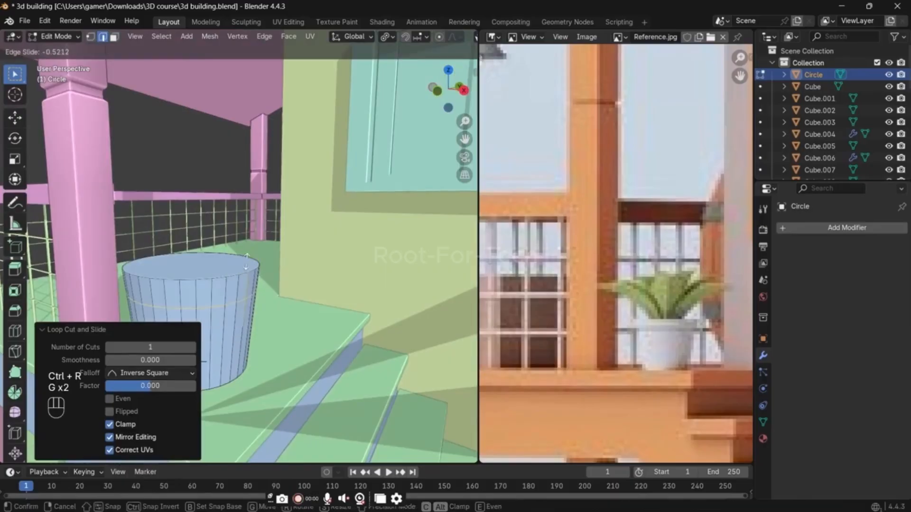
left_click(218, 285)
Step: Select the band of faces above the cut and extrude it outward along the normals to form the pot's rim
key("3")
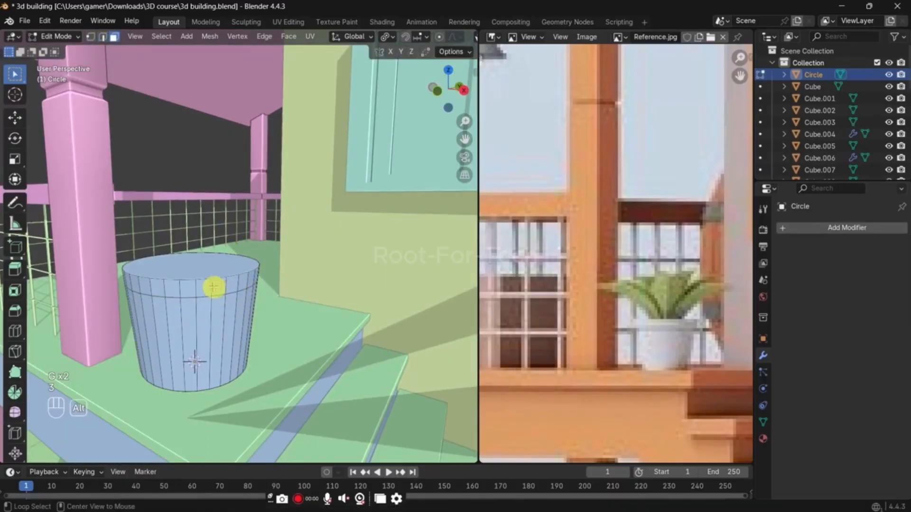
key("alt+e")
left_click(300, 268)
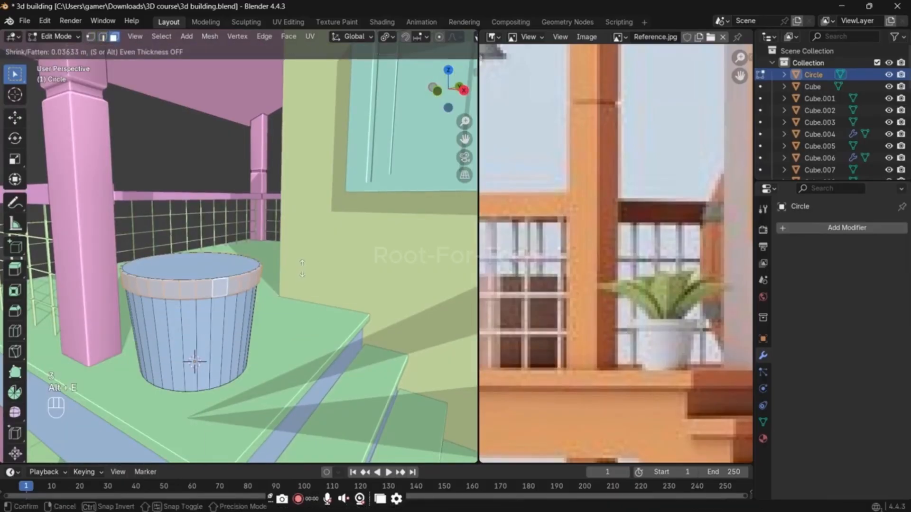
left_click(307, 264)
key("Tab")
key("Tab")
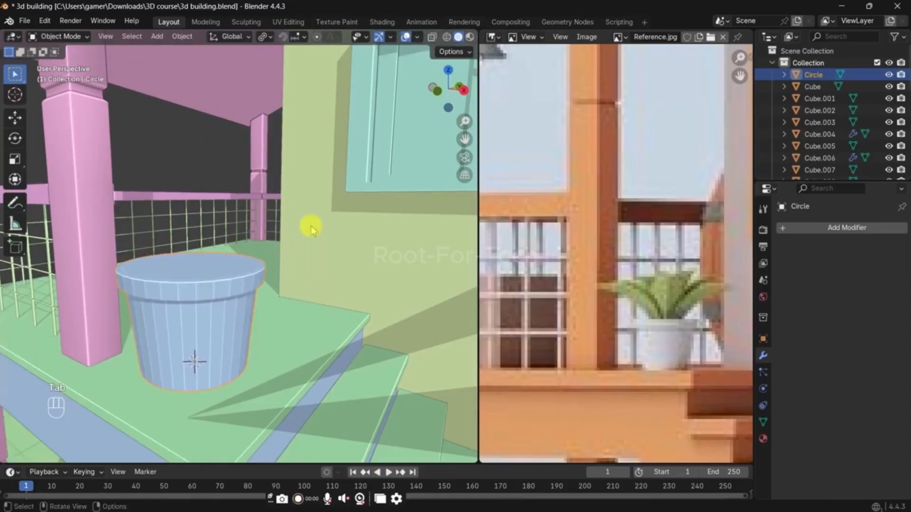
Step: Inset the pot's top face by about 0.16 m
left_click(230, 271)
key("i")
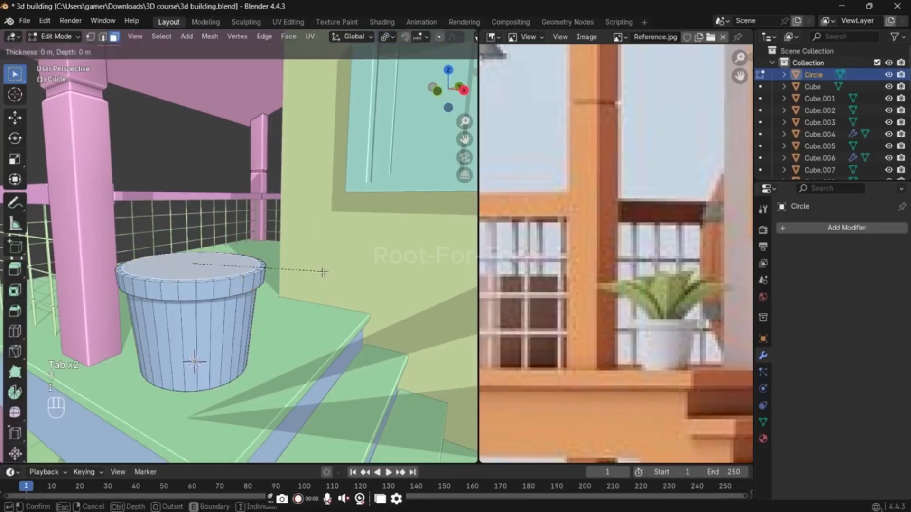
left_click(311, 279)
middle_click_drag(311, 281, 313, 289)
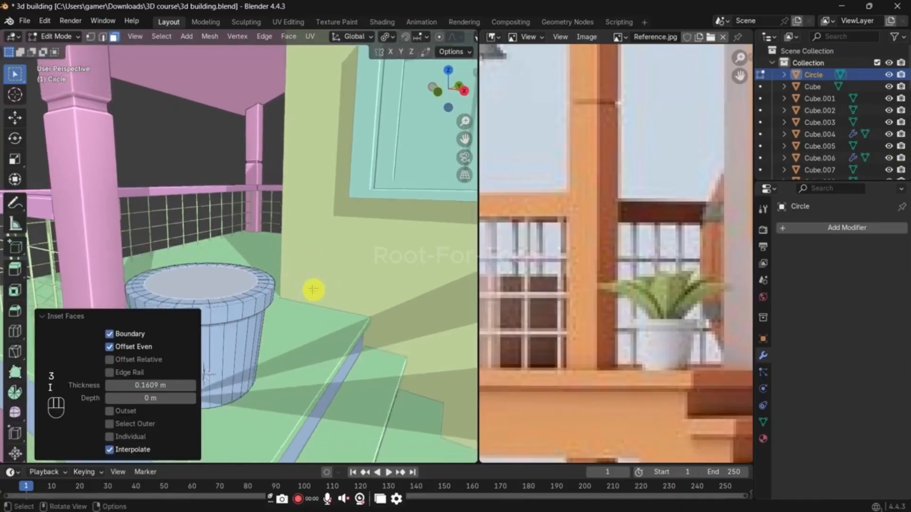
Step: Hollow out the pot by extruding its inset top face about 0.31 m downward with Extrude Manifold and shrinking the inner floor slightly
scroll(313, 289, "up", 2)
key("e")
right_click(315, 299)
key("ctrl+z")
key("alt+e")
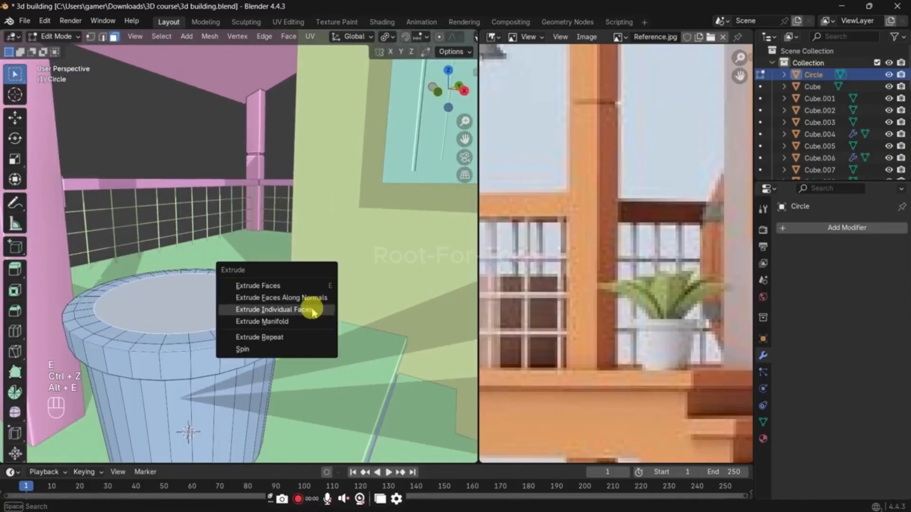
left_click(311, 296)
left_click(309, 398)
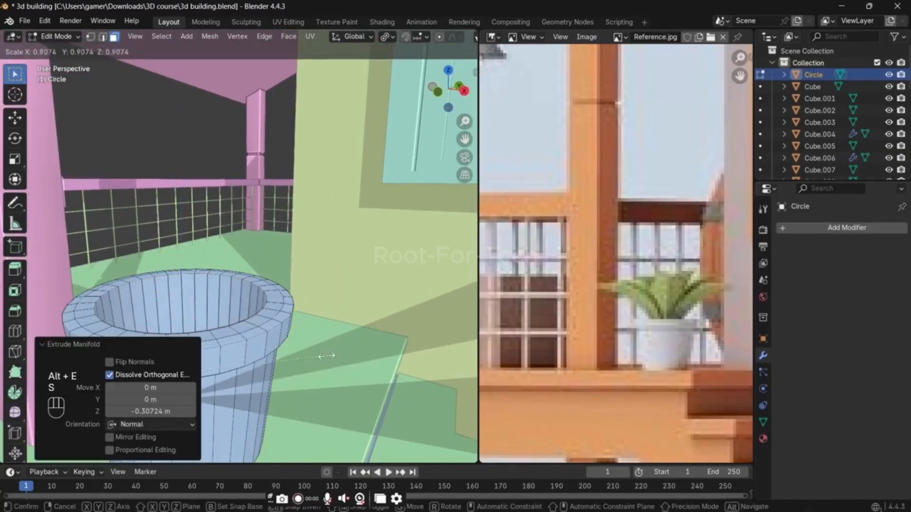
key("s")
left_click(313, 358)
Step: Return to Object Mode and shade the pot auto smooth at 30°
key("Tab")
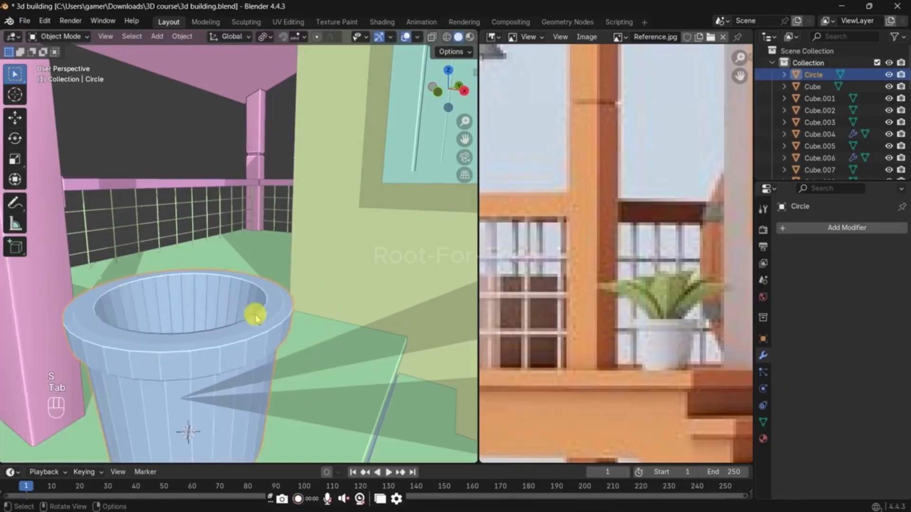
right_click(254, 300)
left_click(251, 273)
scroll(260, 308, "down", 3)
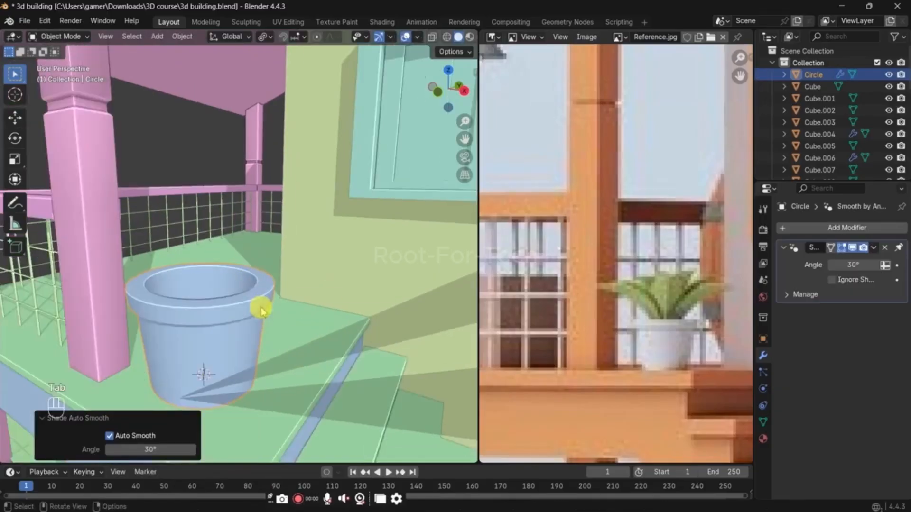
Step: Snap the 3D cursor to the pot's selected inner floor face
middle_click_drag(260, 310, 286, 309, "shift")
scroll(287, 290, "up", 5)
key("Tab")
key("shift+s")
left_click(295, 394)
key("Tab")
scroll(294, 286, "down", 3)
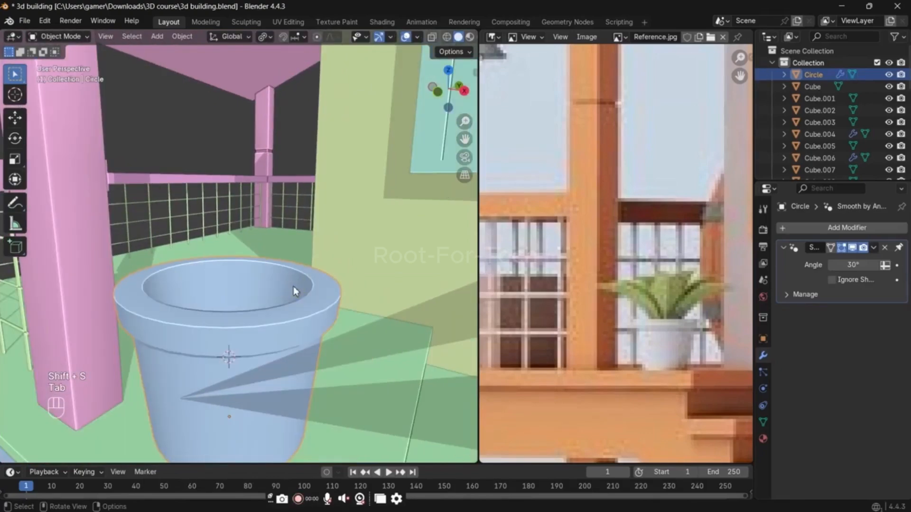
Step: Save the 3D building file
left_click(336, 285)
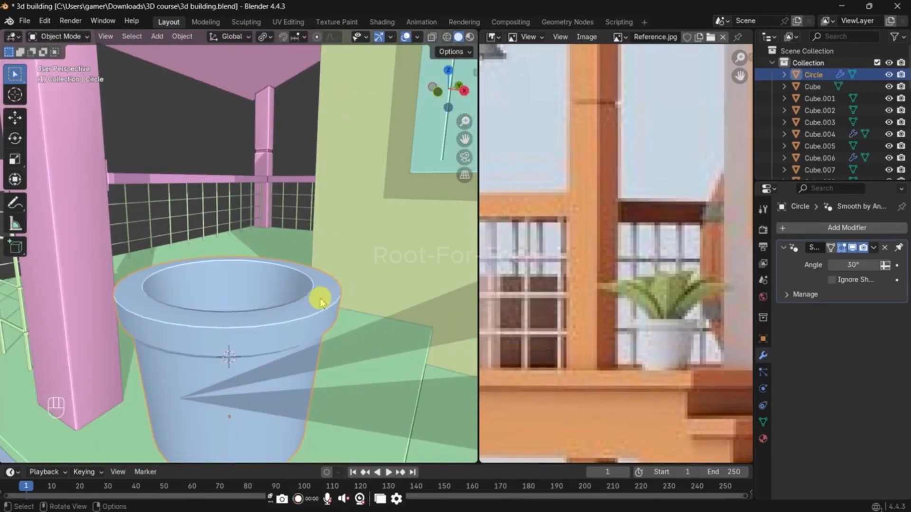
scroll(316, 291, "down", 6)
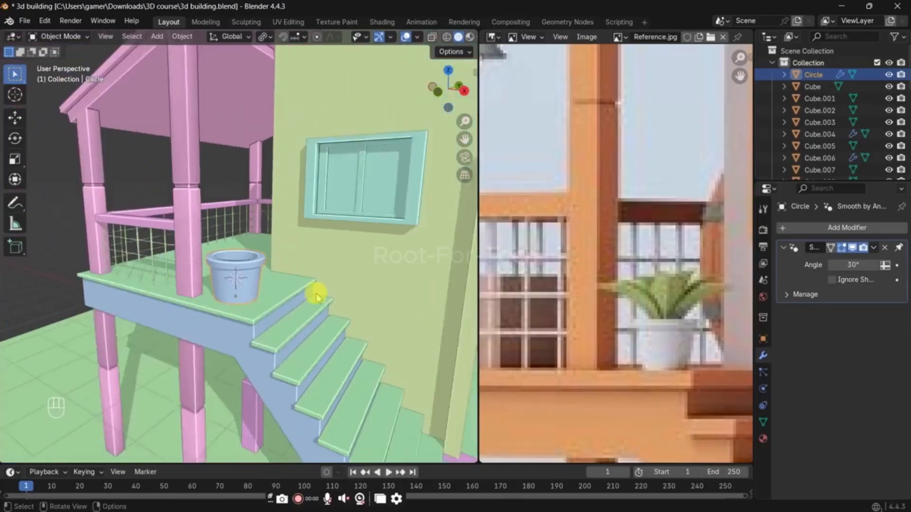
middle_click_drag(359, 289, 287, 306, "shift")
key("ctrl+s")
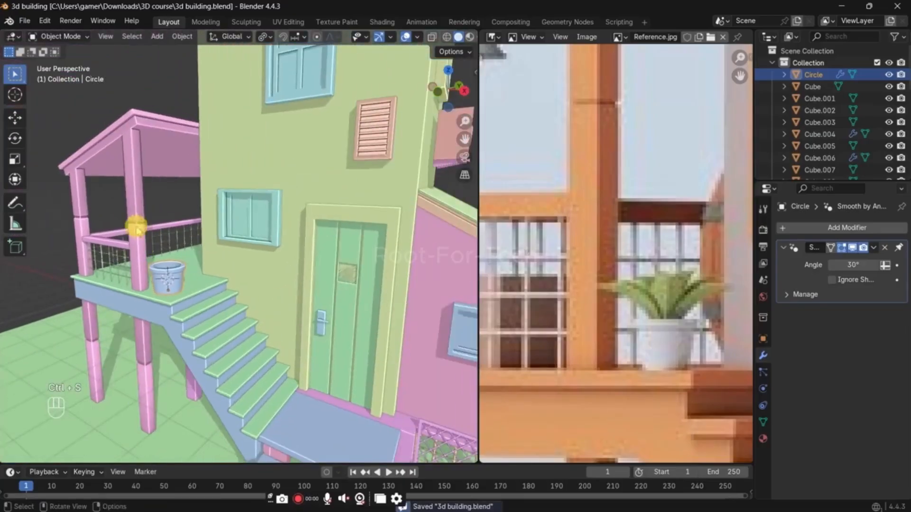
Step: Place the 3D cursor freehand on the balcony's front roof beam where the hanging lamp belongs in the reference
left_click(116, 208)
scroll(571, 184, "down", 3)
scroll(572, 184, "up", 3)
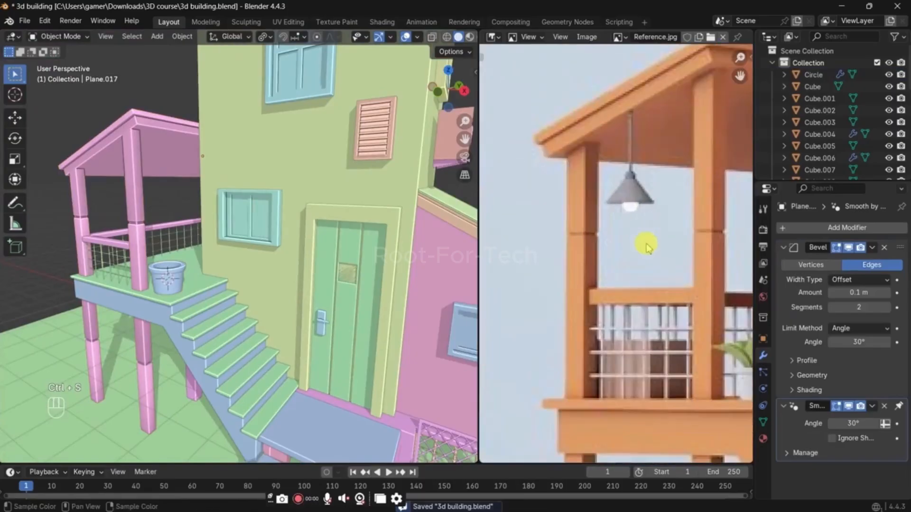
scroll(204, 262, "up", 3)
middle_click_drag(180, 246, 184, 230)
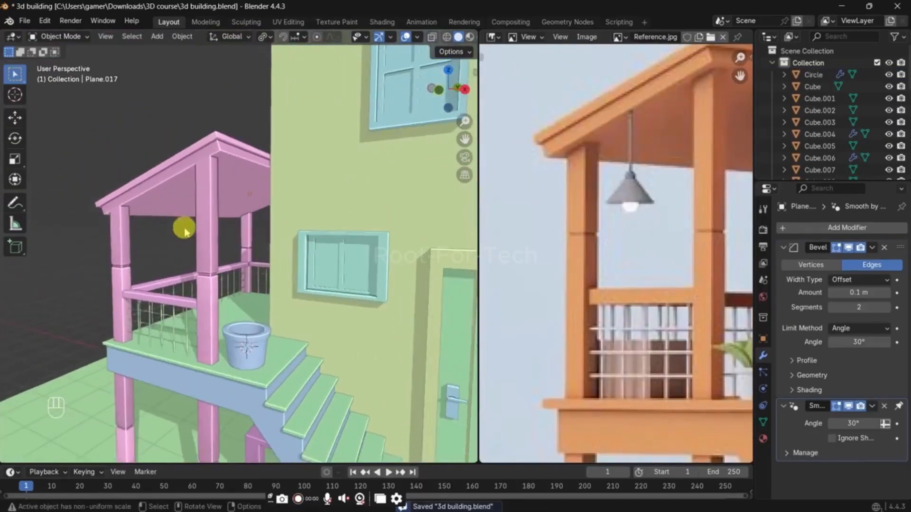
scroll(167, 203, "up", 4)
middle_click_drag(90, 149, 112, 166, "shift")
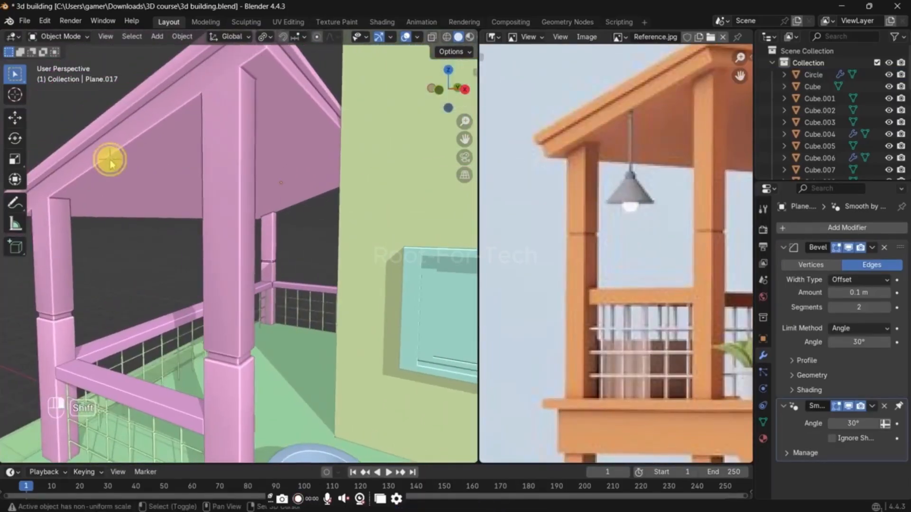
key("shift+a")
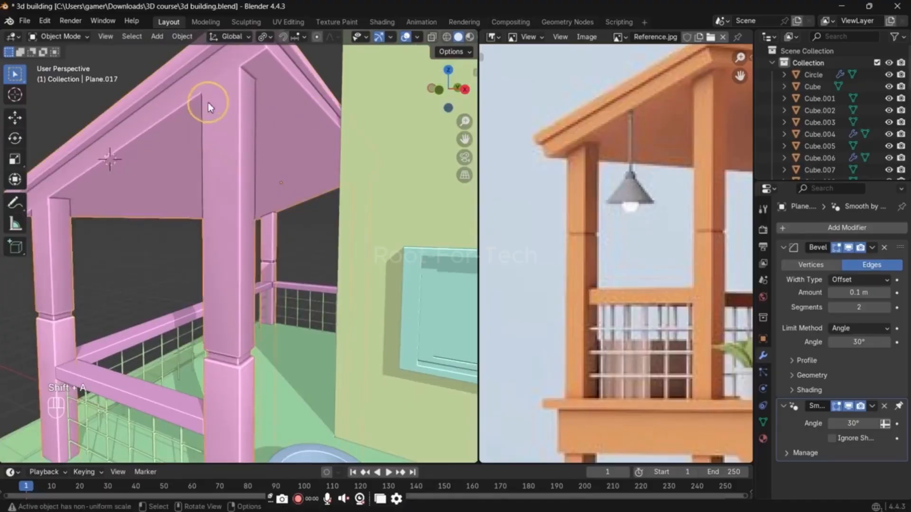
Step: Select the row of faces along the front of the balcony's lower roof beam and extrude it inward by about 0.097 m
key("Tab")
key("3")
left_click(219, 74)
middle_click_drag(246, 64, 151, 185)
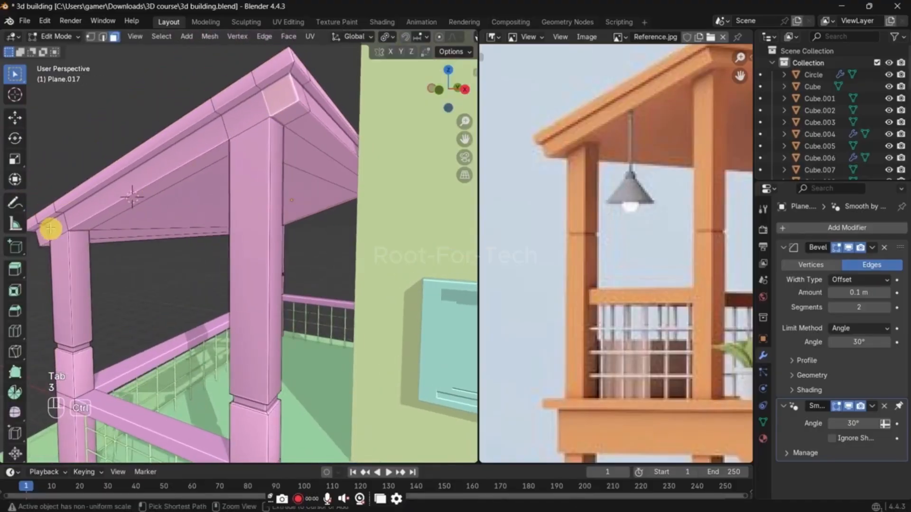
left_click(44, 234, "ctrl")
key("e")
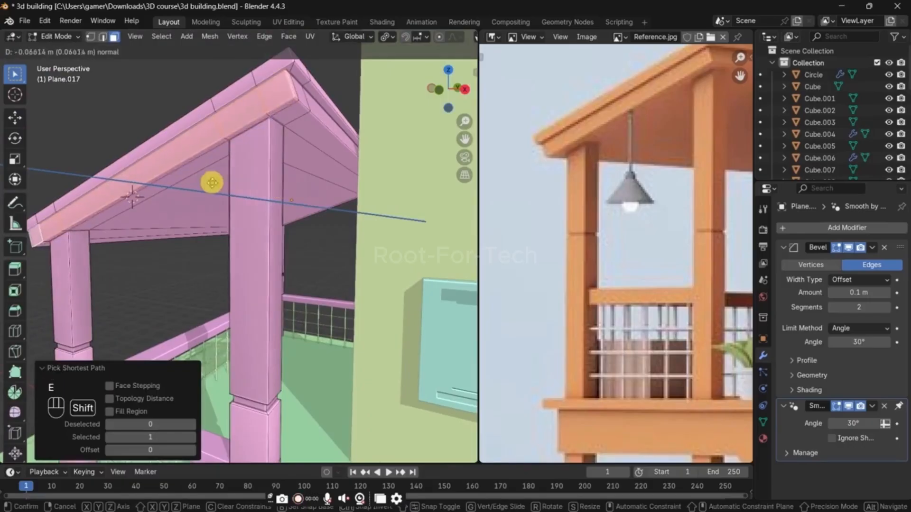
left_click(183, 184)
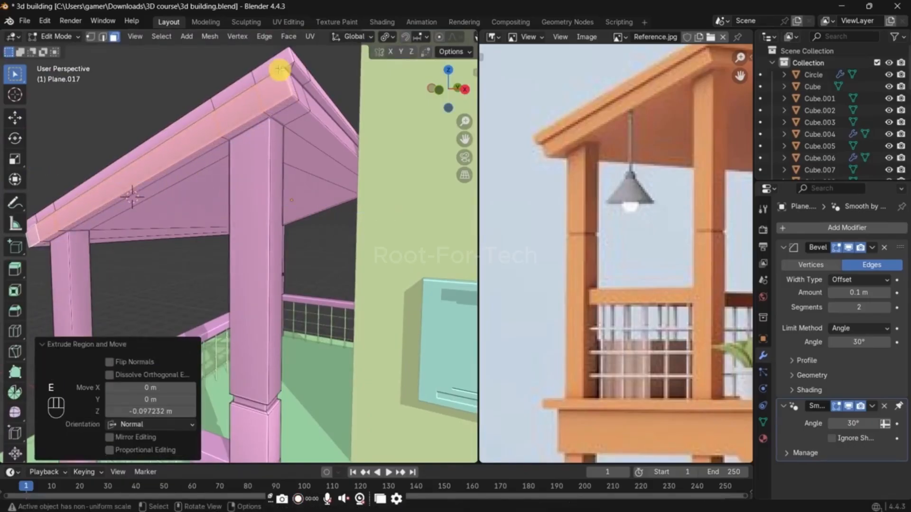
Step: Select the row of front faces along the roof's upper edge and move it outward along the Y axis to overhang the beam
left_click(277, 66)
middle_click_drag(195, 152, 258, 138, "shift")
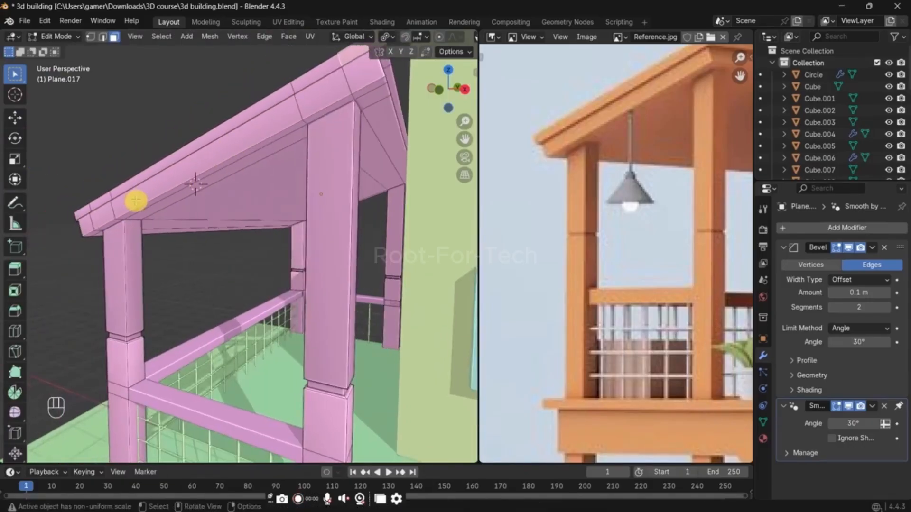
left_click(81, 207, "ctrl")
key("g")
key("x")
key("y")
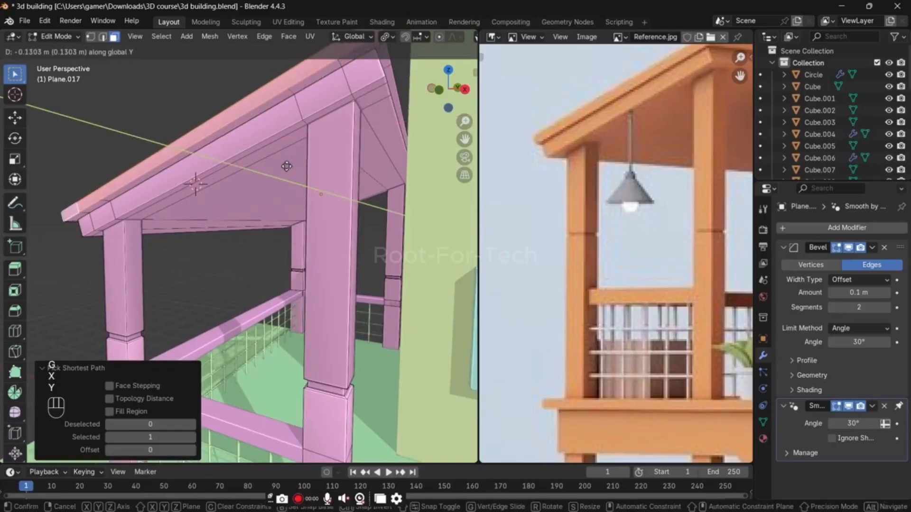
left_click(290, 165)
key("Tab")
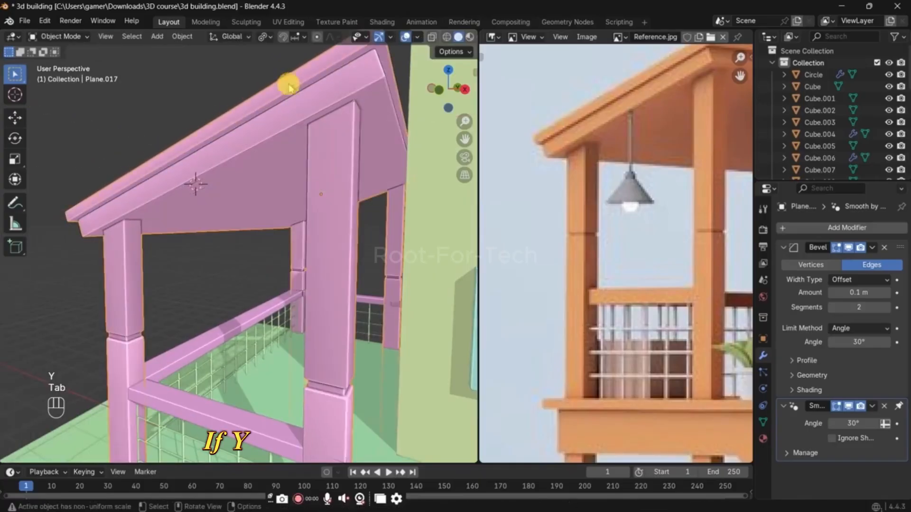
Step: Select the narrow face beneath the balcony's front roof beam and snap the 3D cursor to it
scroll(252, 189, "down", 2)
scroll(251, 185, "up", 2)
key("Tab")
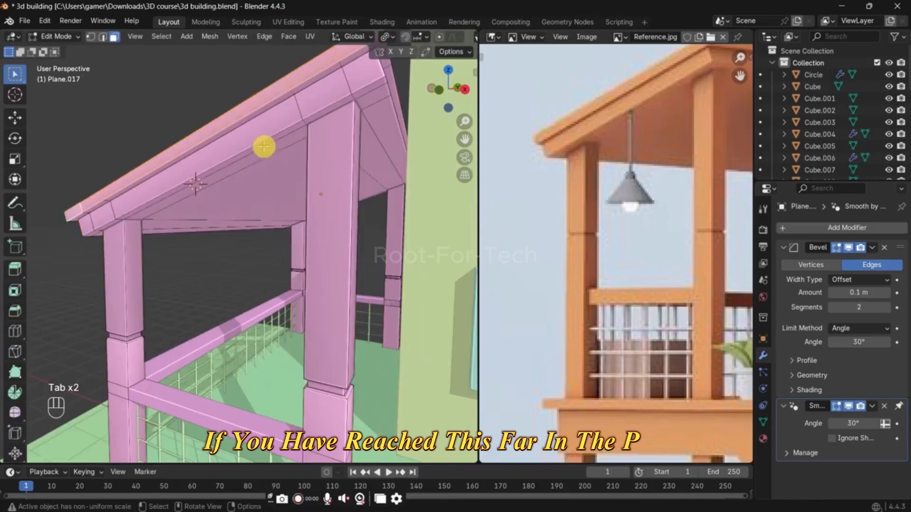
left_click(207, 180)
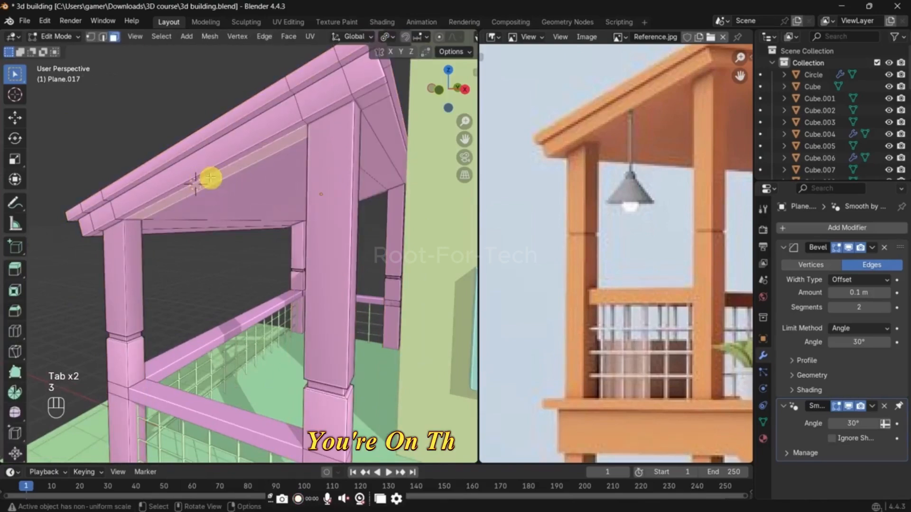
key("shift+s")
left_click(207, 203)
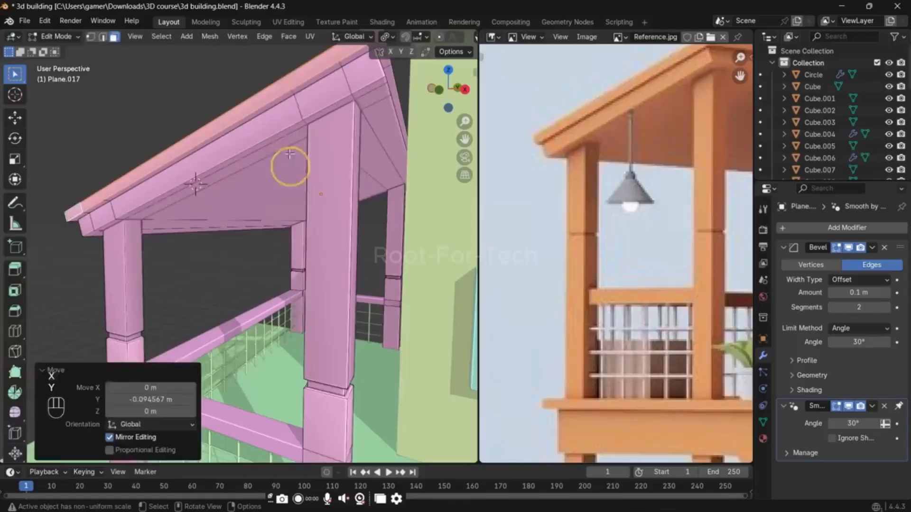
key("Tab")
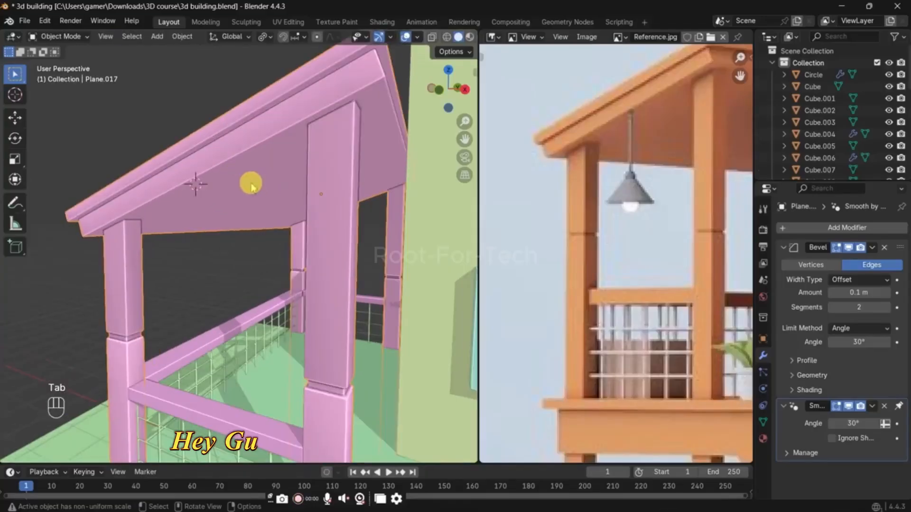
key("Tab")
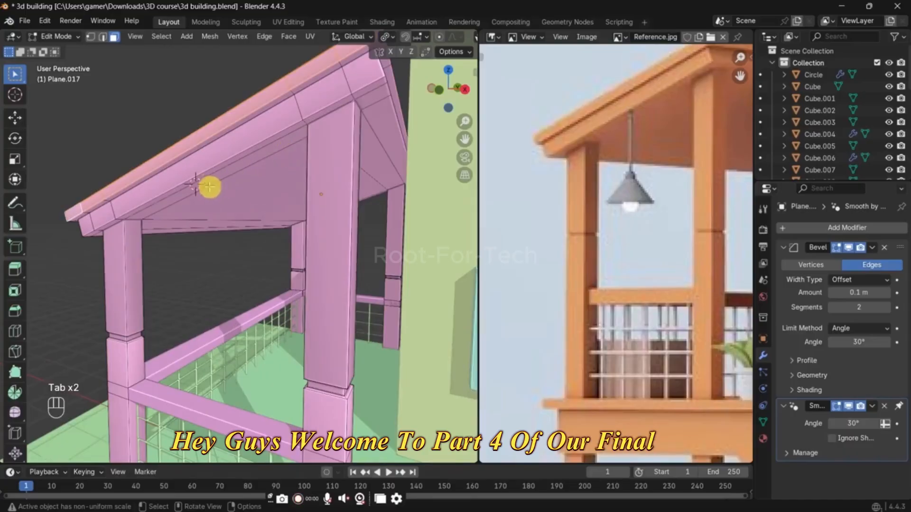
left_click(206, 180)
key("3")
key("shift+s")
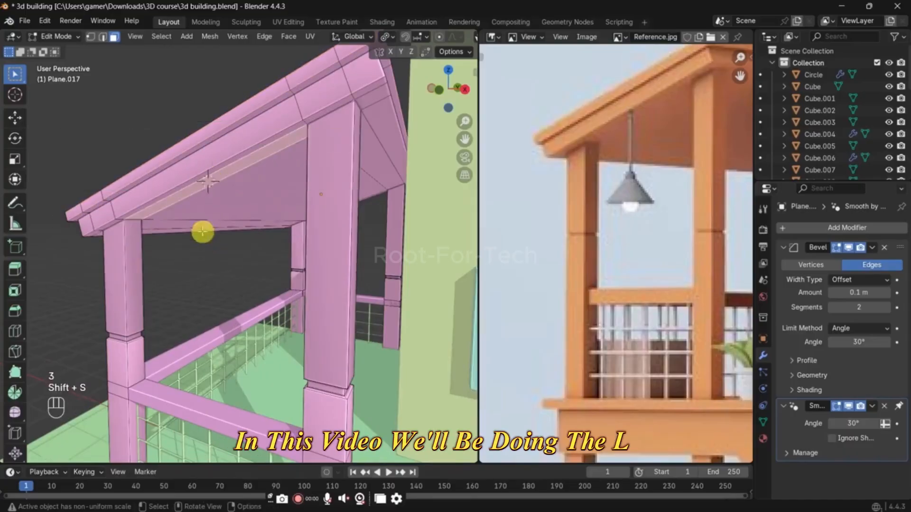
Step: Add a circle mesh scaled to 0.144 at the 3D cursor and fill it with a face
key("Tab")
key("shift+a")
mouse_move(212, 169)
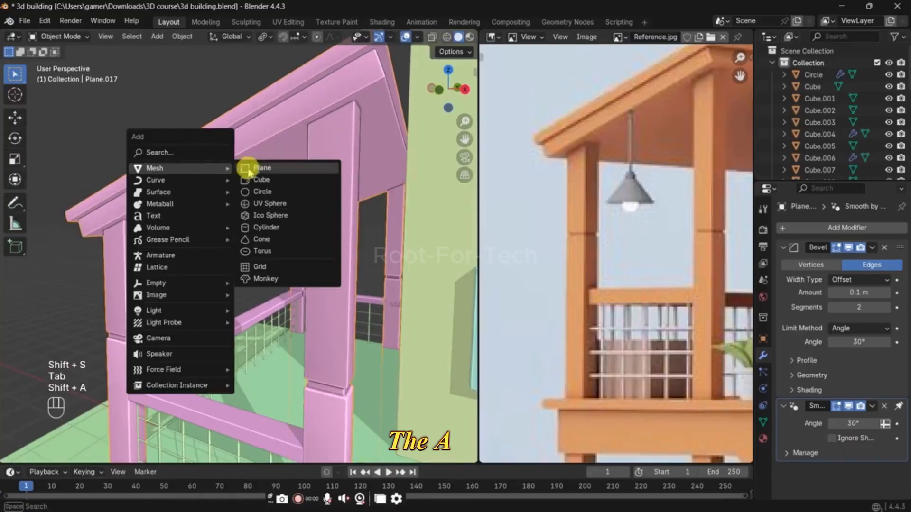
left_click(262, 192)
key("s")
left_click(227, 187)
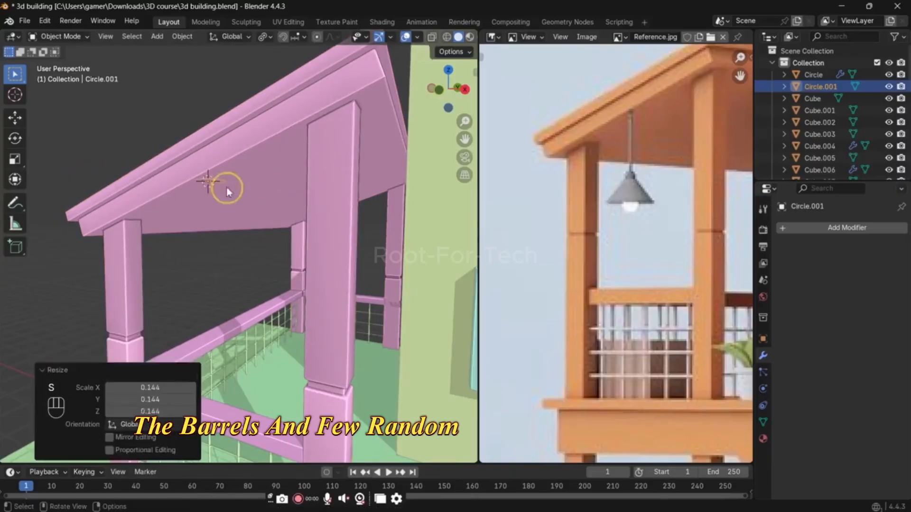
key("Tab")
key("f")
key("e")
left_click(348, 255)
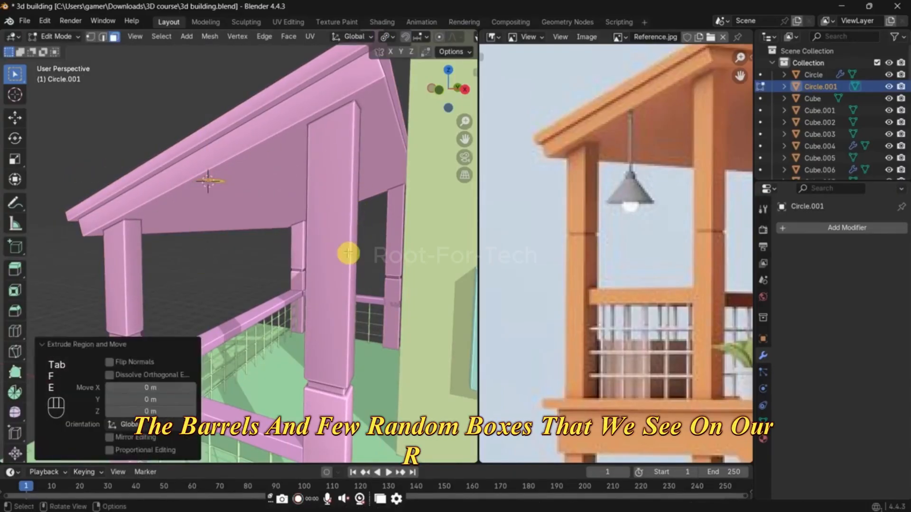
key("ctrl+z")
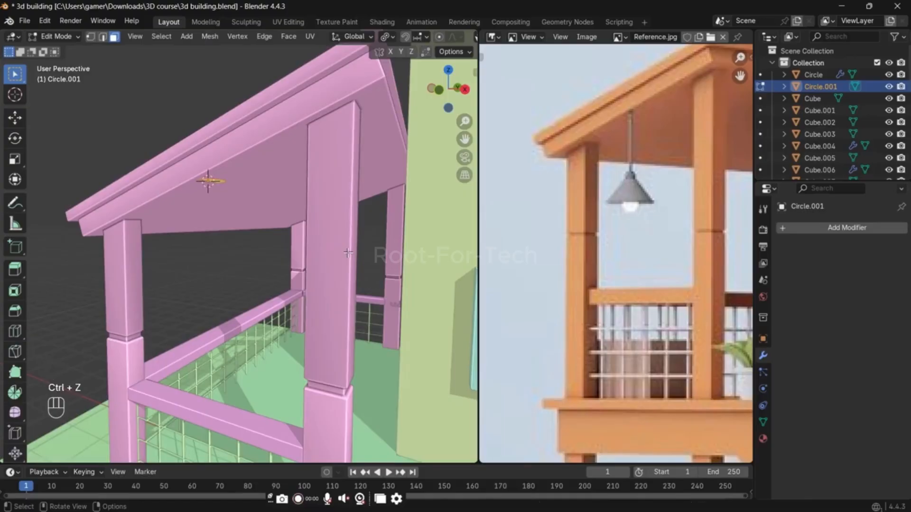
Step: Isolate the filled circle in local view, scale it down to the lamp rod's thickness, and return to the full scene
key("slash")
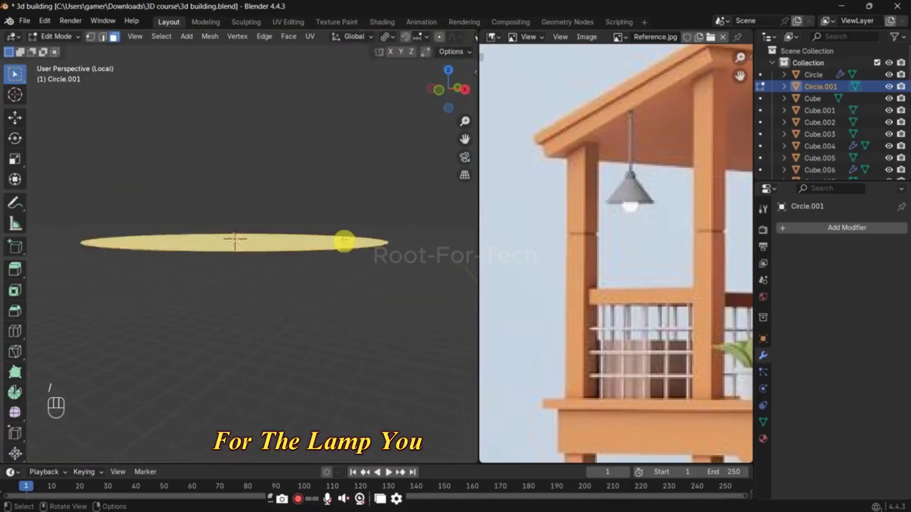
scroll(354, 244, "down", 3)
key("s")
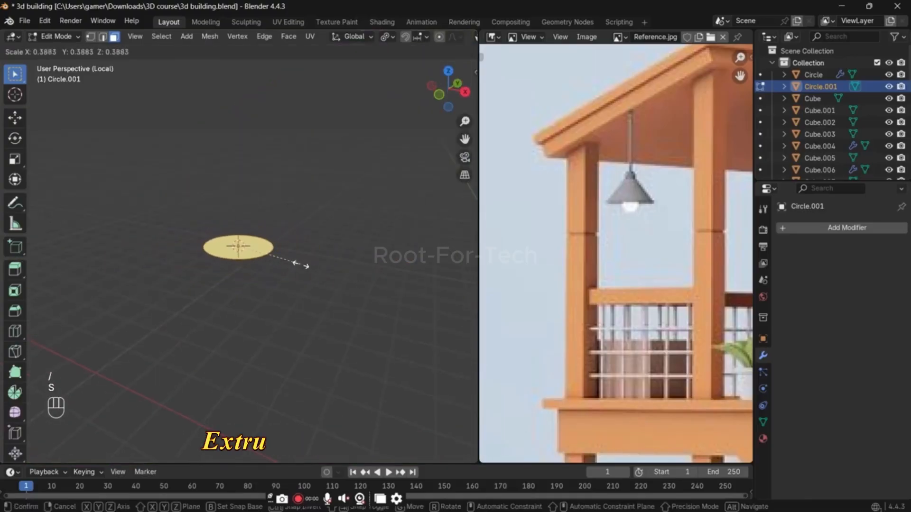
left_click(288, 262)
key("slash")
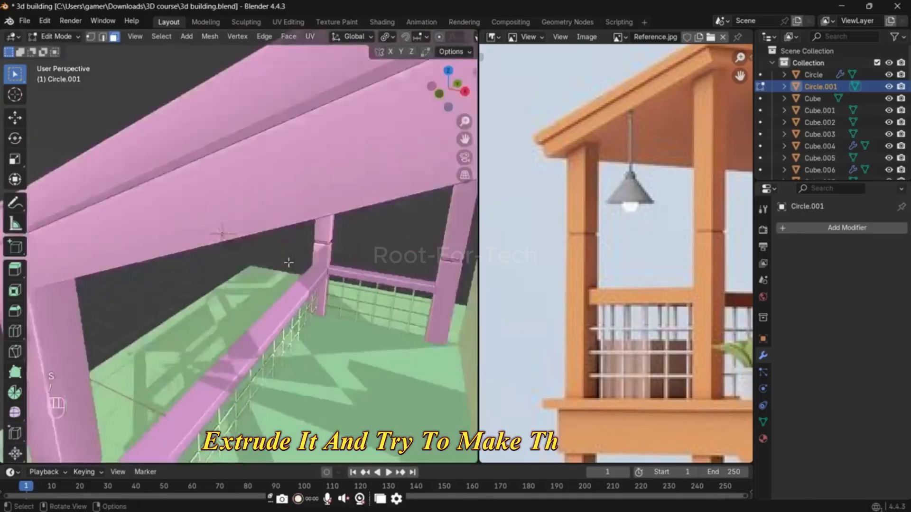
Step: Extrude the small disc downward to form the lamp's hanging rod and thin the whole rod by scaling with the Z axis locked
key("e")
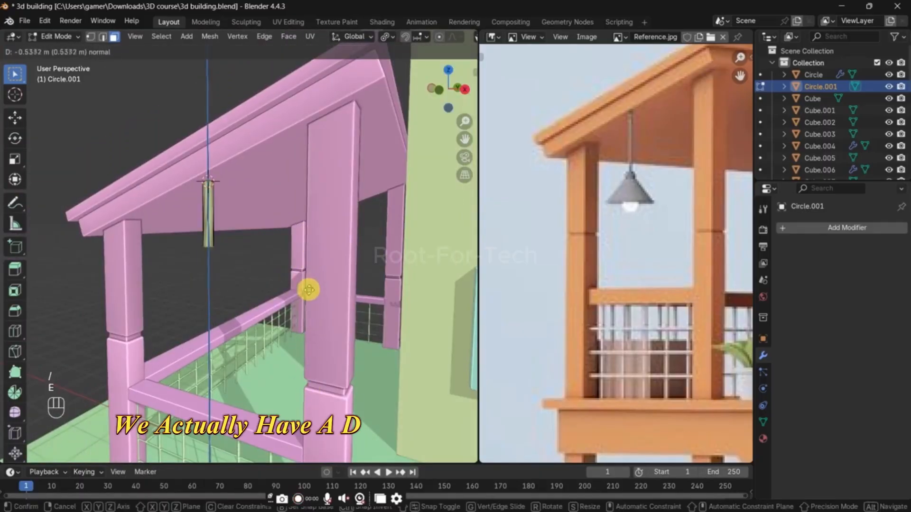
left_click(308, 300)
key("a")
key("s")
key("shift+z")
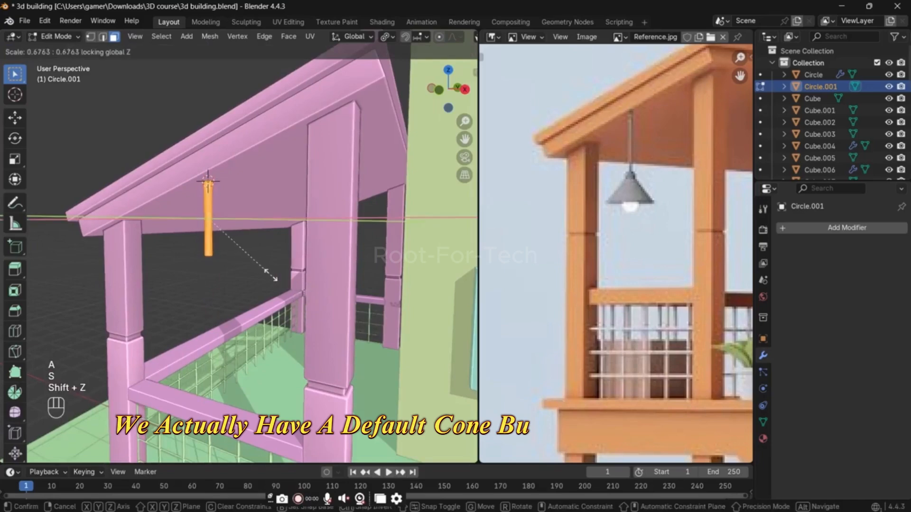
left_click(251, 259)
Step: Select the vertices at the rod's bottom end using X-ray and duplicate them in place
key("1")
key("alt+z")
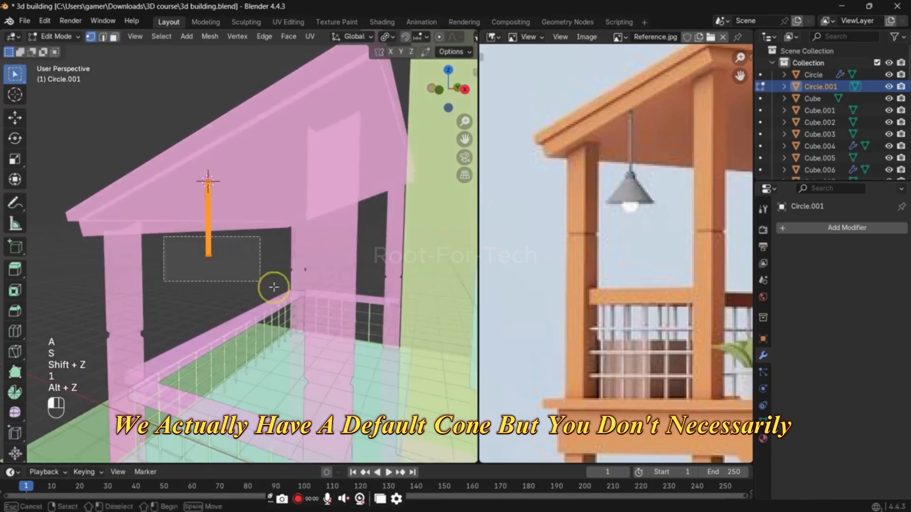
key("alt+z")
key("shift+d")
right_click(252, 254)
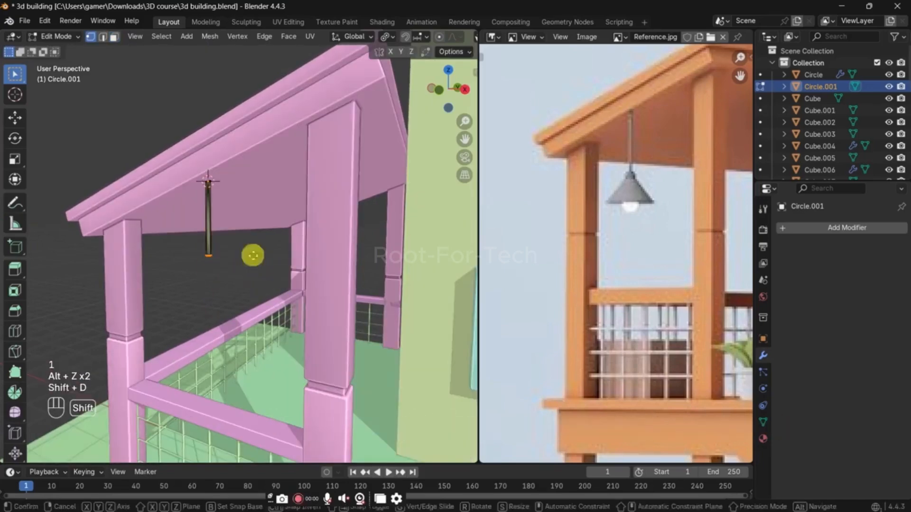
Step: Scale the duplicated rod-end vertices up by 1.686 and extrude them about 0.09 m downward to form the lamp's collar
key("s")
left_click(285, 255)
key("e")
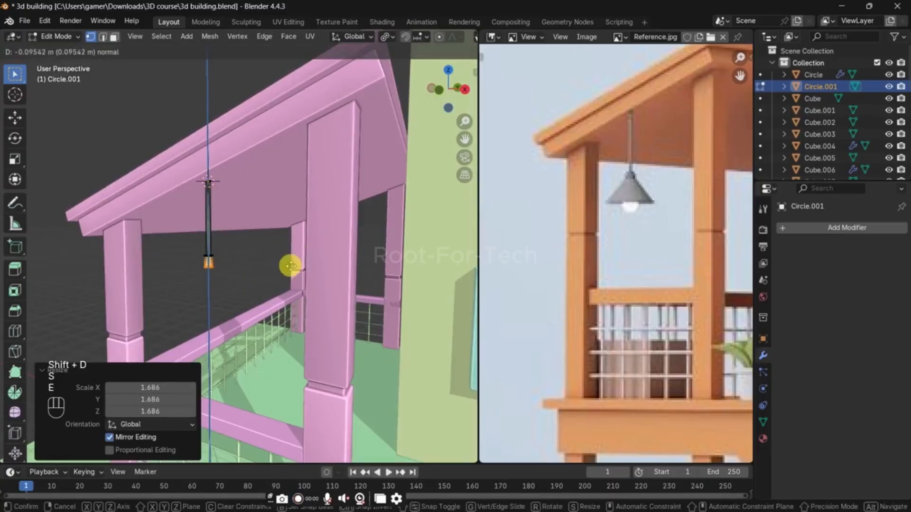
left_click(292, 265)
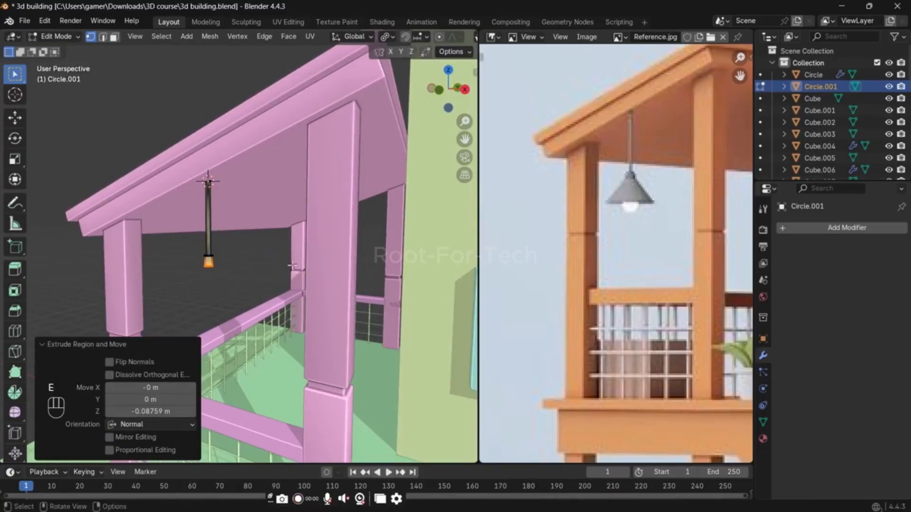
Step: Extrude the collar's bottom into a conical shade, widening the end by 3.736, lowering it about 0.33 m, and enlarging it by 1.758 and 1.088
key("s")
left_click(254, 255)
key("g")
key("z")
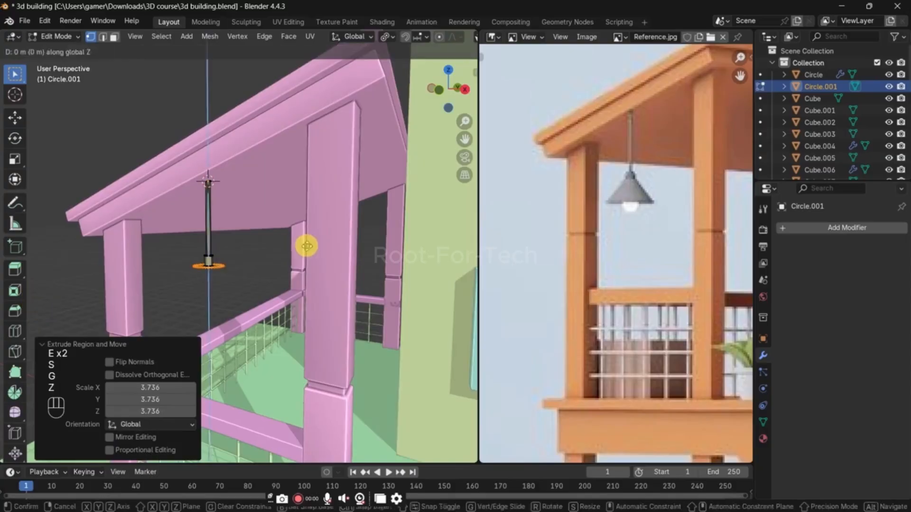
left_click(308, 283)
key("s")
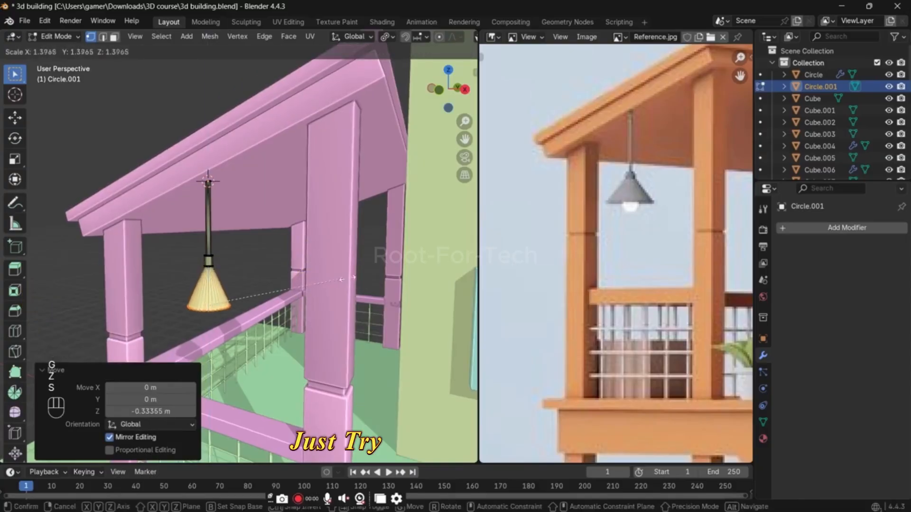
left_click(384, 275)
scroll(277, 301, "down", 4)
middle_click_drag(277, 301, 274, 281)
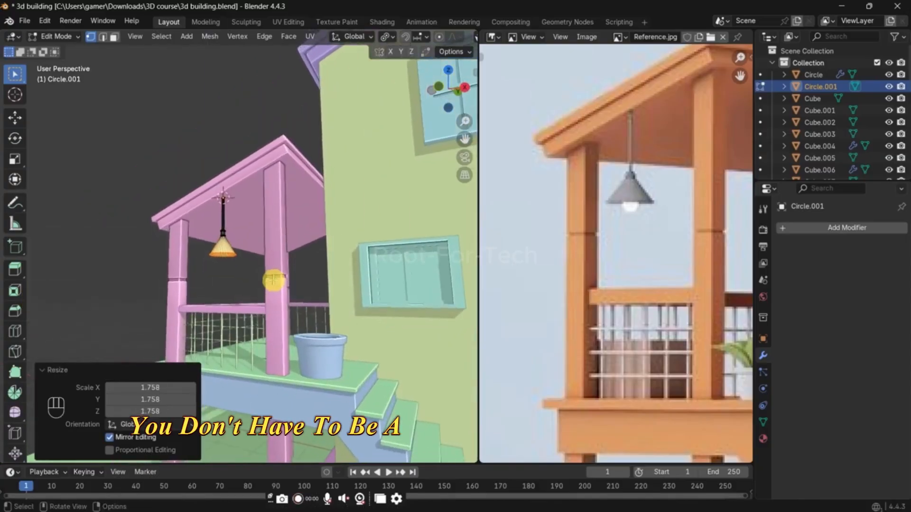
key("s")
left_click(278, 282)
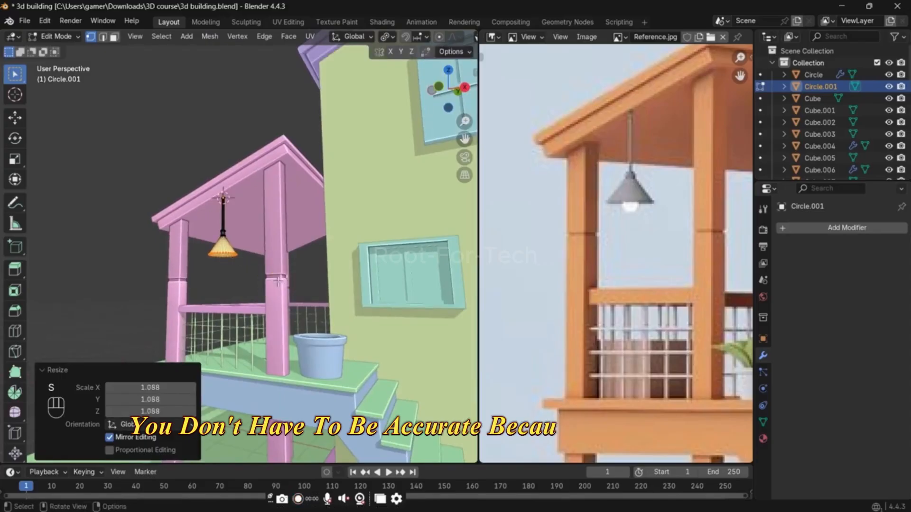
Step: Shorten the lamp's rod by selecting everything except its top vertices in X-ray and moving that part up along Z
scroll(278, 282, "up", 2)
key("1")
key("alt+z")
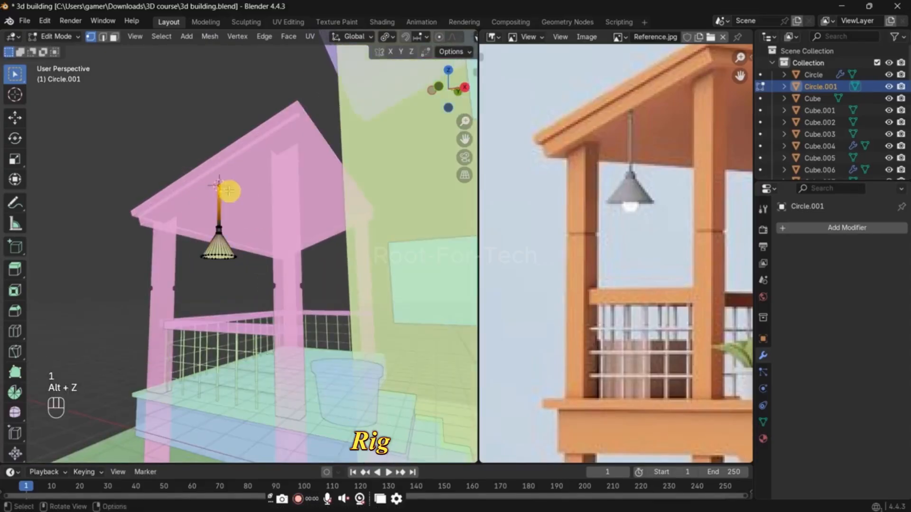
key("ctrl+i")
key("g")
key("z")
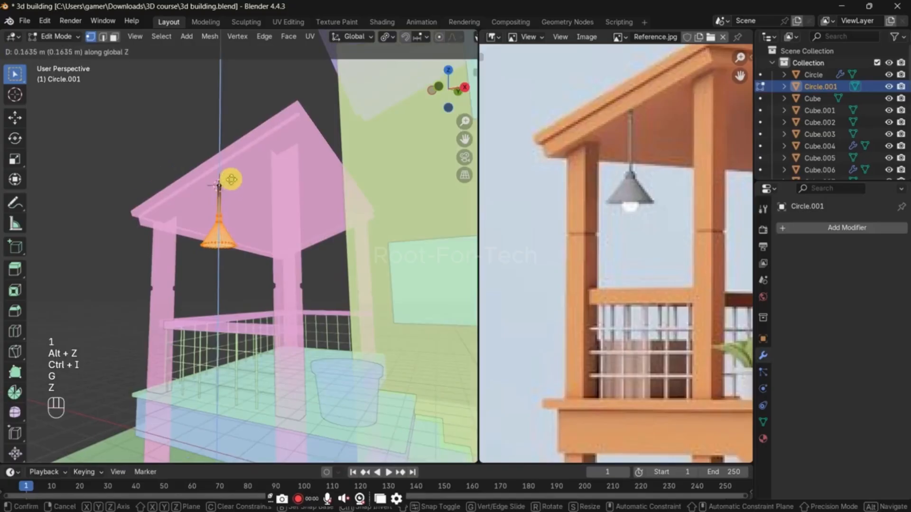
left_click(231, 186)
Step: Apply Shade Auto Smooth at 30° to the lamp in Object Mode and turn X-ray off
key("Tab")
left_click(221, 98)
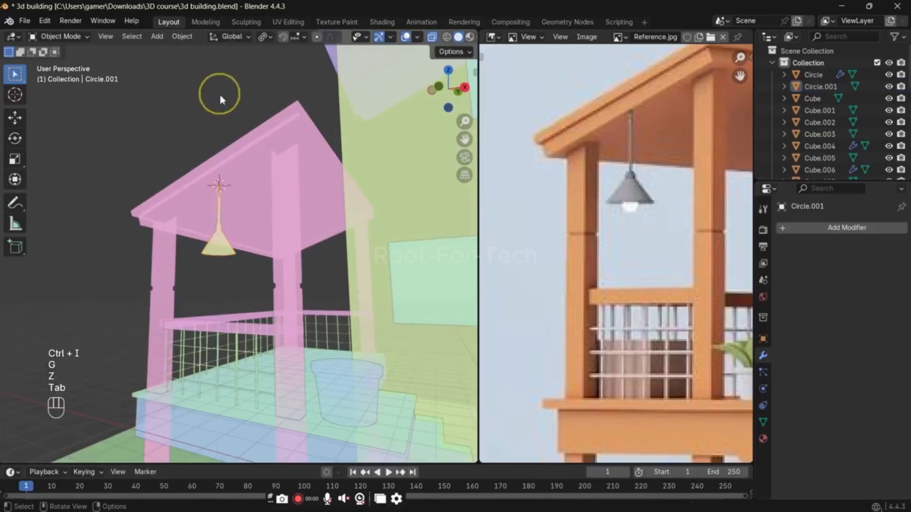
right_click(219, 248)
left_click(213, 242)
middle_click_drag(169, 152, 212, 264)
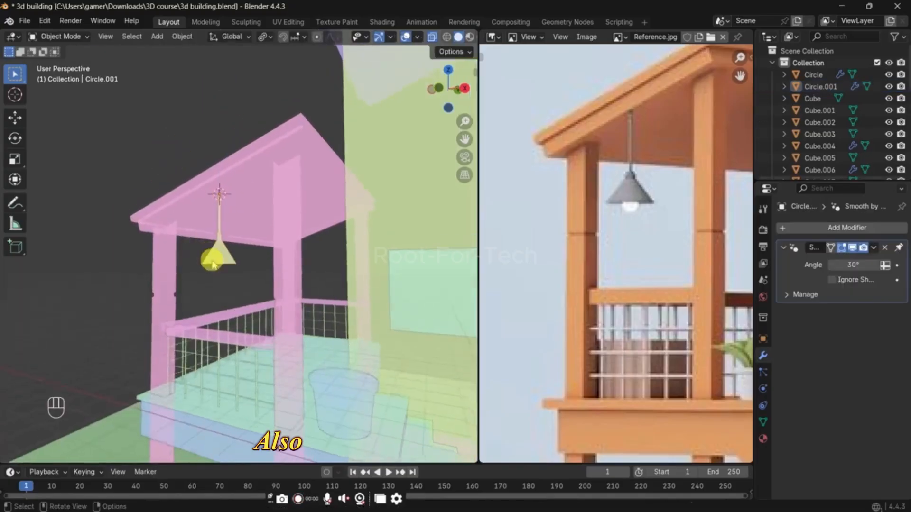
scroll(212, 264, "up", 9)
key("alt+z")
Step: Inset the bottom face of the lamp shade slightly to create a thin rim
left_click(183, 287)
middle_click_drag(184, 302, 187, 266)
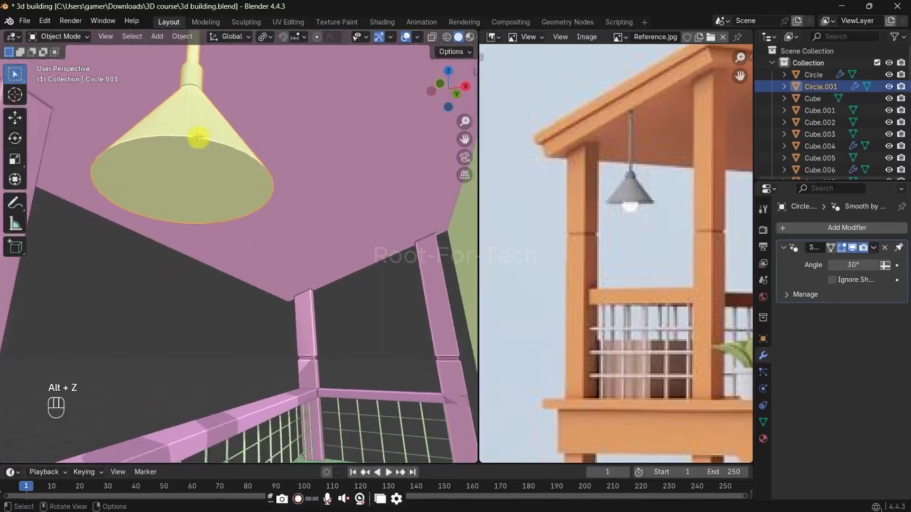
key("Tab")
key("3")
key("i")
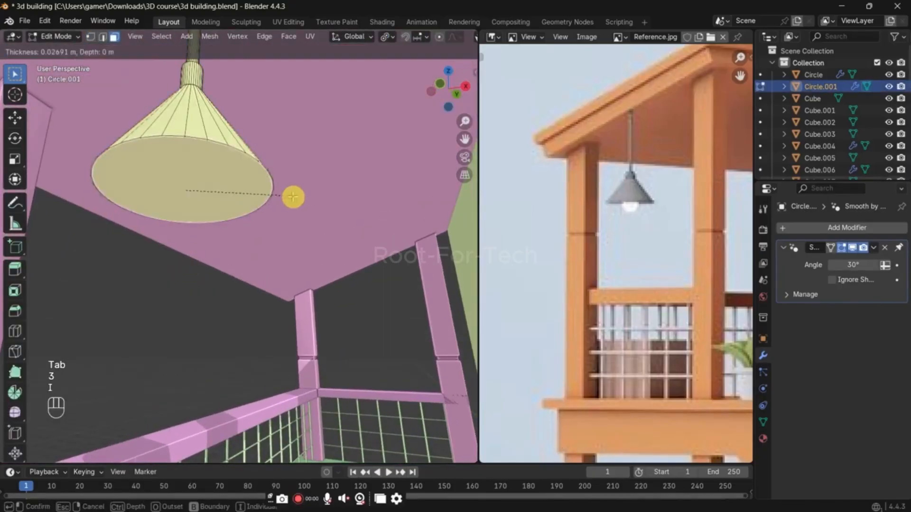
left_click(290, 198)
Step: Extrude the inset face up into the shade and scale it by 0.362 to hollow out the cone
key("e")
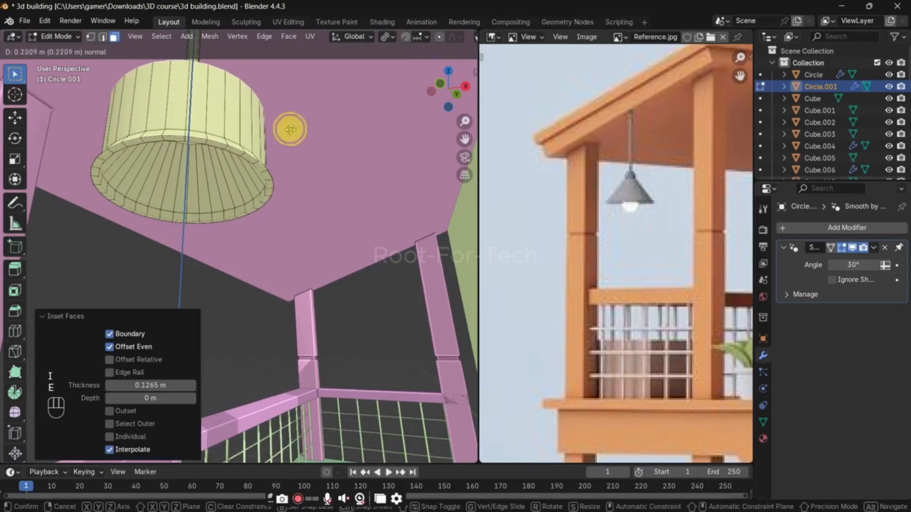
left_click(291, 127)
key("s")
left_click(242, 138)
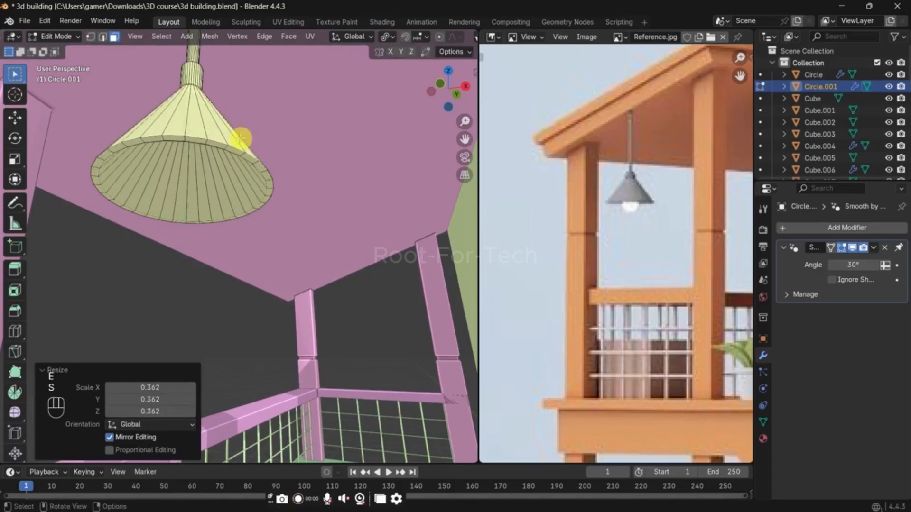
Step: Add a loop cut inside the shade, slide it toward the rim by a factor of 0.621, and scale it up slightly
key("ctrl+r")
left_click(221, 193)
left_click(221, 193)
key("g")
key("g")
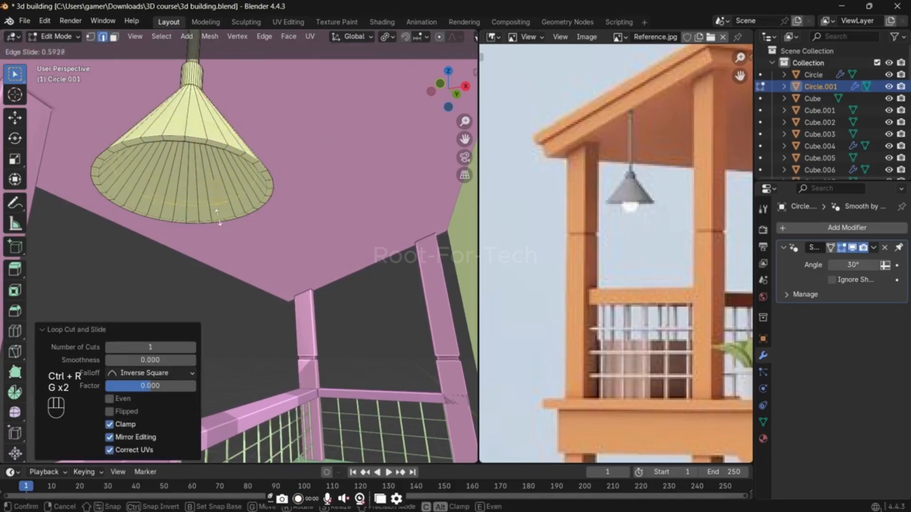
left_click(221, 215)
key("s")
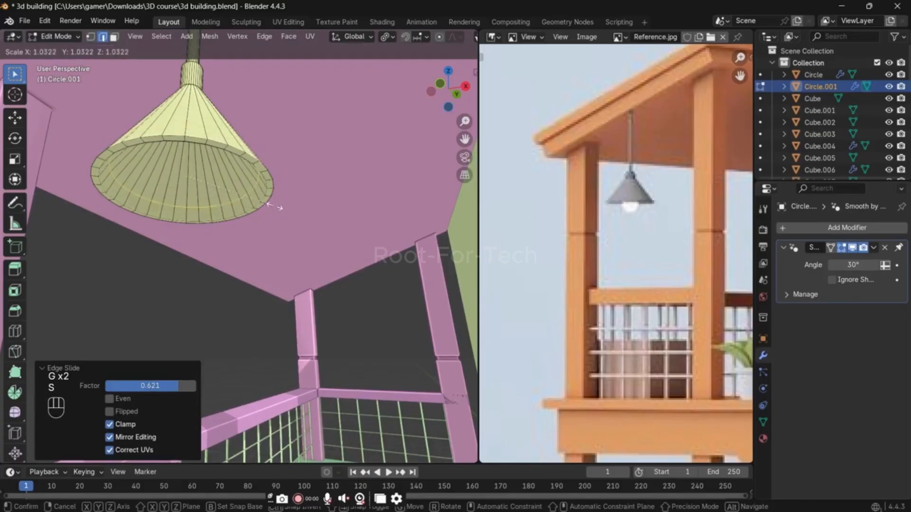
left_click(276, 208)
Step: Snap the 3D cursor to the shade's inner edge loop and add a UV sphere there for the bulb
key("shift+s")
left_click(266, 199)
key("Tab")
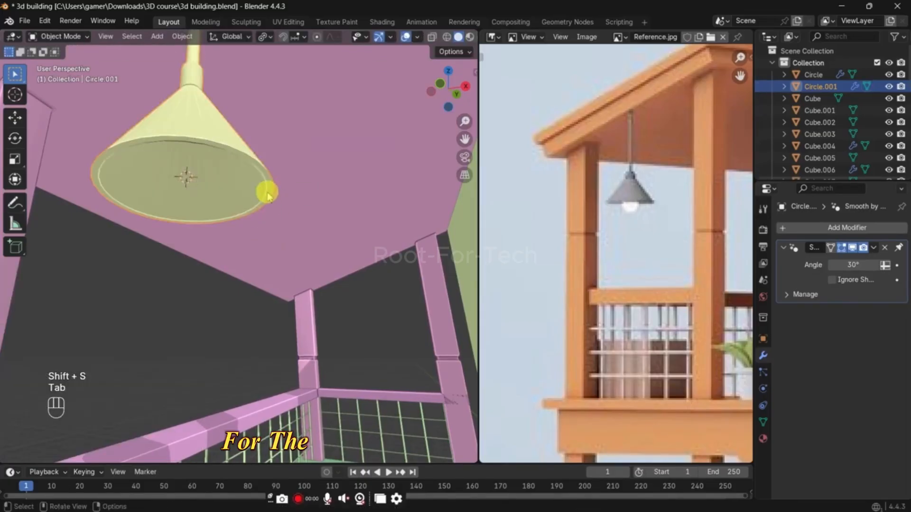
key("shift+a")
mouse_move(263, 190)
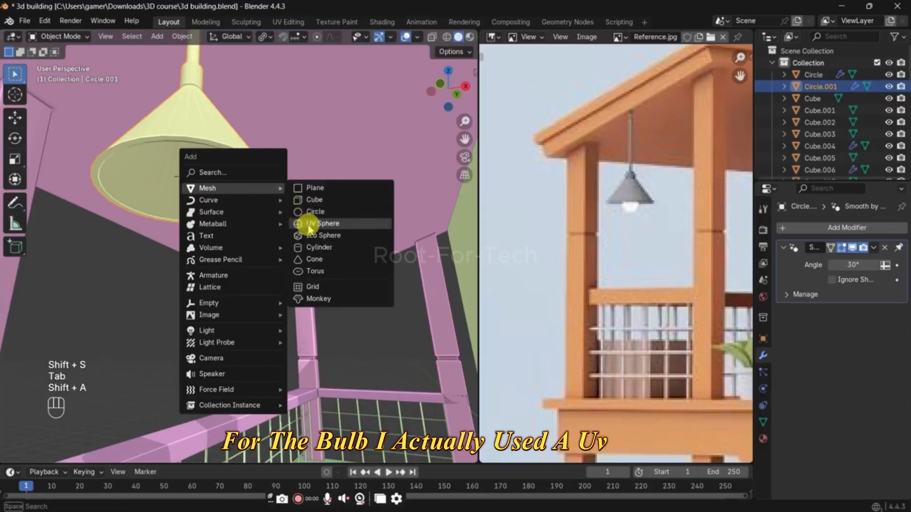
left_click(305, 224)
Step: Scale the bulb sphere by 0.135 and by 0.802, and move it up about 0.03 m along Z into the shade
key("s")
left_click(200, 193)
key("s")
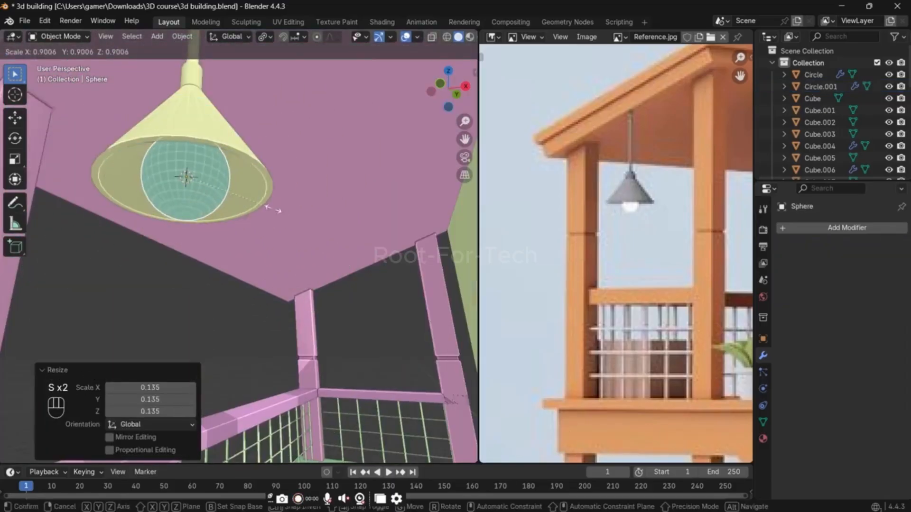
left_click(263, 209)
key("g")
key("z")
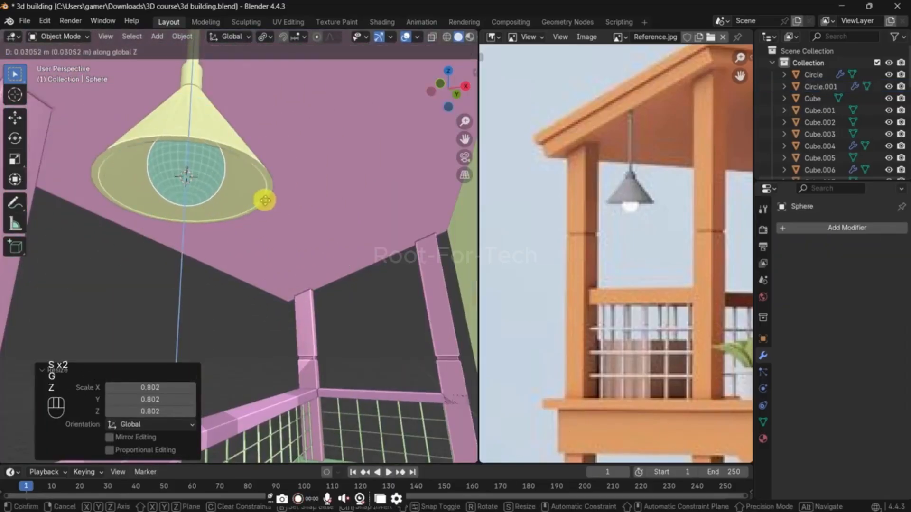
left_click(264, 200)
Step: Isolate the bulb sphere in local view and enter Edit Mode with face selection
scroll(264, 203, "up", 3)
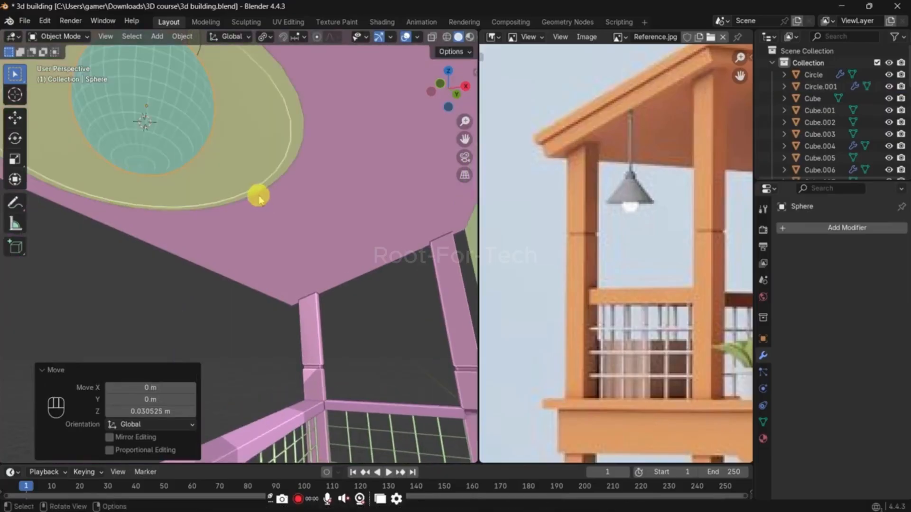
scroll(240, 171, "down", 3)
key("Tab")
key("slash")
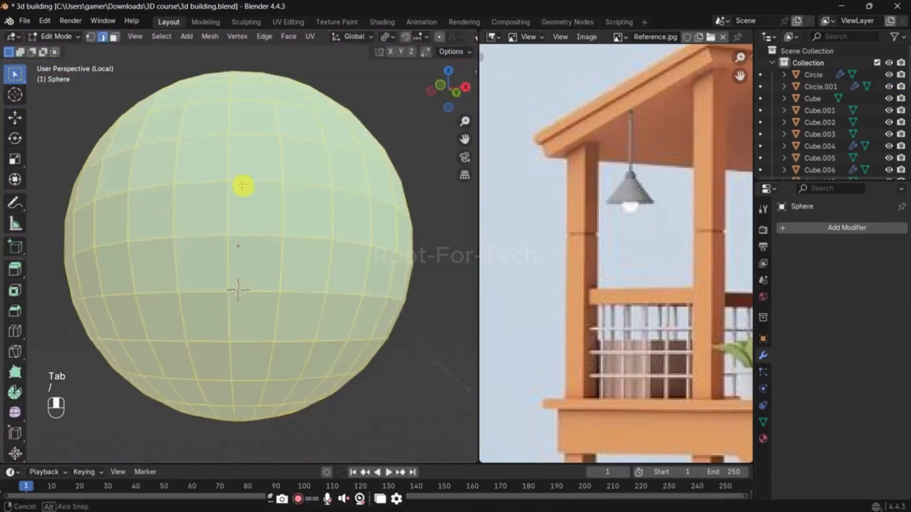
key("Tab")
key("3")
key("Tab")
key("3")
Step: Select the horizontal face loops covering the upper half of the bulb sphere
left_click(242, 187)
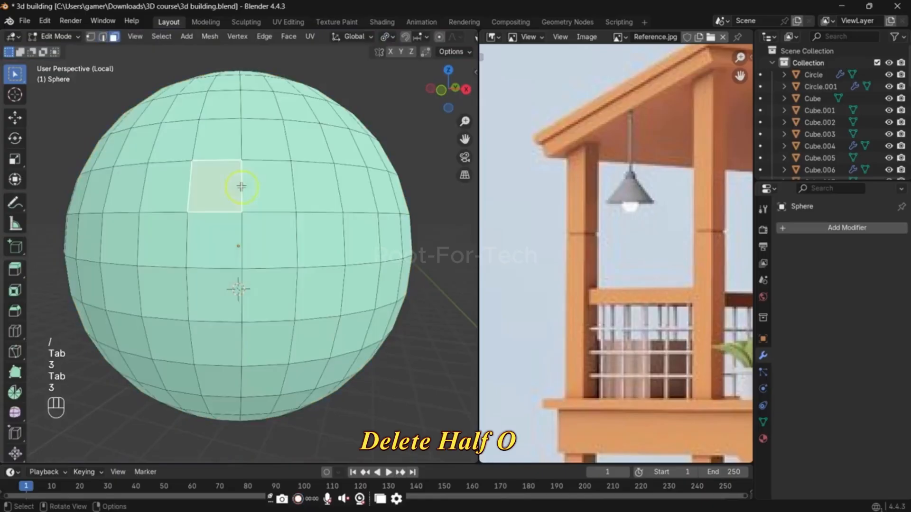
left_click(259, 175, "alt")
left_click(240, 138, "alt+shift")
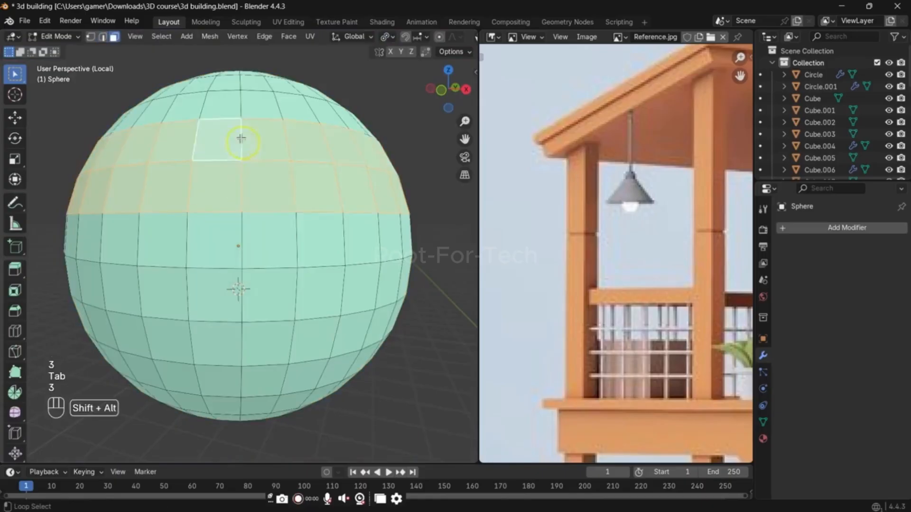
left_click(240, 112, "alt+shift")
mouse_move(240, 112)
middle_mouse_down()
mouse_move(241, 137)
mouse_move(242, 117)
middle_mouse_up()
left_click(243, 131, "alt+shift")
left_click(238, 91, "alt+shift")
left_click(244, 93, "alt+shift")
left_click_drag(267, 112, 232, 93, "shift")
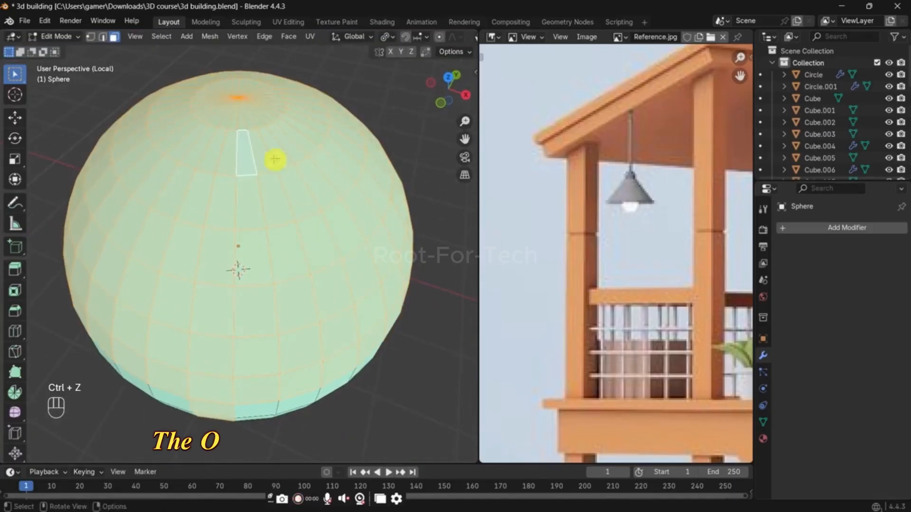
Step: Deselect the stray faces on the sphere's lower half from the front view using X-ray
scroll(274, 164, "down", 1)
middle_click_drag(279, 204, 287, 154)
scroll(289, 185, "down", 1)
scroll(289, 185, "down", 1)
left_click_drag(230, 254, 275, 276, "ctrl")
key("grave")
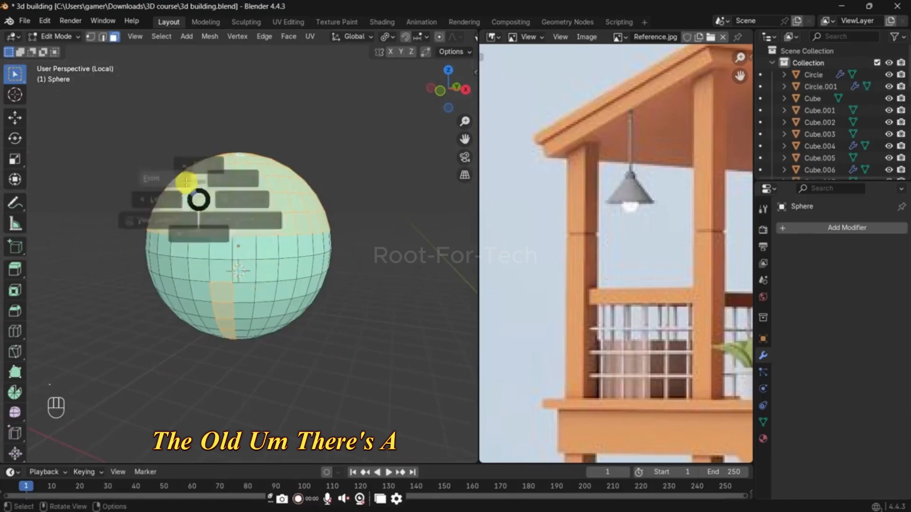
left_click(183, 182)
key("alt+z")
left_click_drag(210, 251, 364, 340, "ctrl")
key("alt+z")
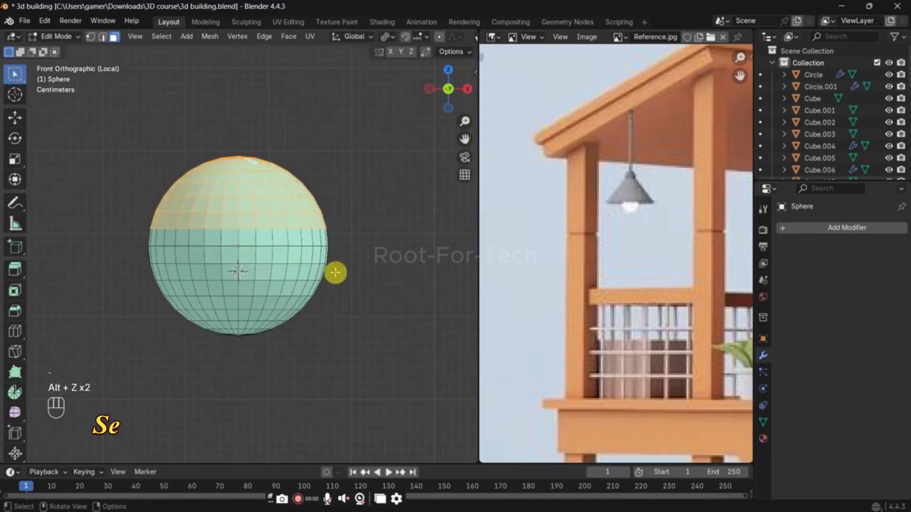
Step: Try to extrude the sphere's selected upper half upward about 0.06 m and flatten it by scaling Z to 0
key("e")
left_click(333, 219)
key("s")
key("z")
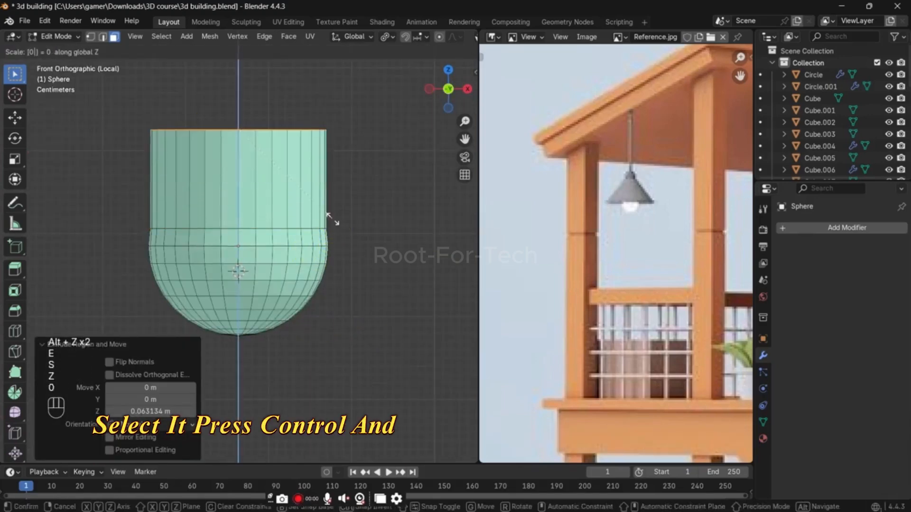
key("0")
key("Return")
Step: Undo the extrusion, the flattening and the preceding selection changes on the sphere, and return to Object Mode
key("s")
key("ctrl+z")
key("ctrl+z")
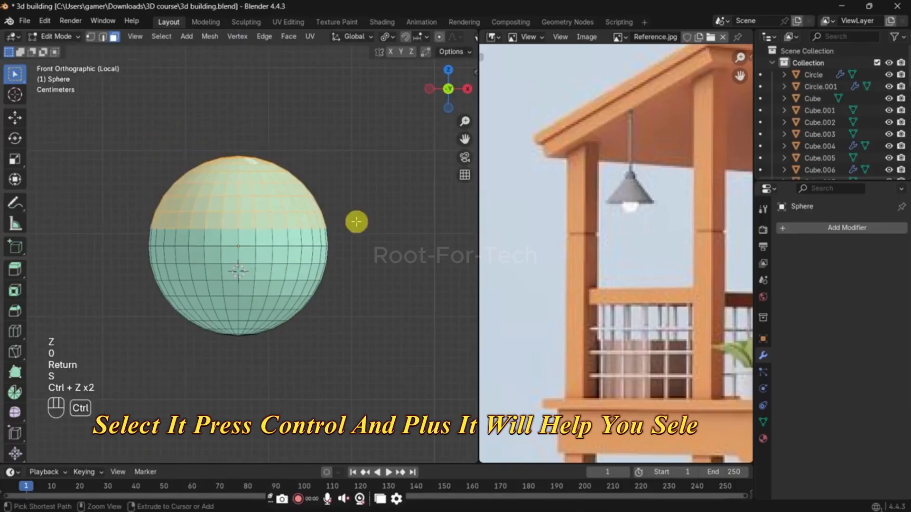
key("ctrl+z")
key("ctrl+z")
key("Tab")
Step: Apply Shade Auto Smooth at 30° to the bulb sphere and return to the full scene
middle_click_drag(386, 204, 271, 240)
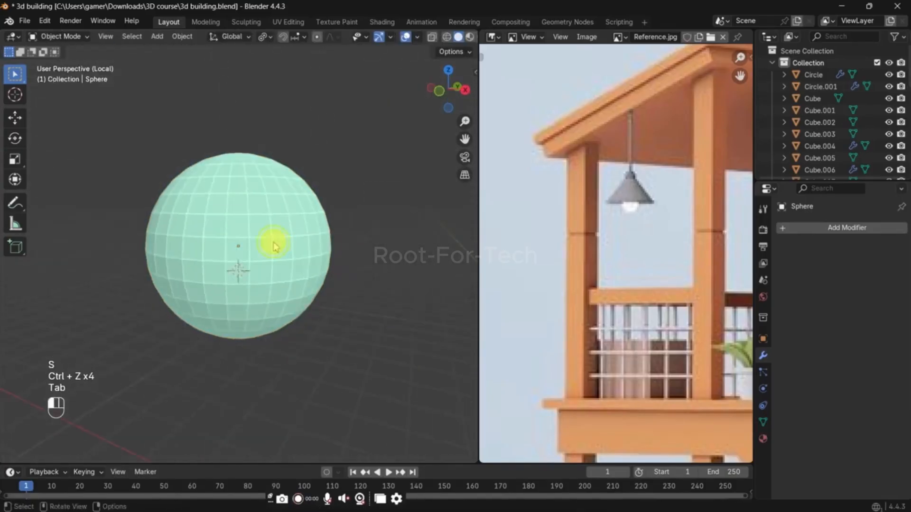
right_click(271, 240)
left_click(271, 241)
left_click(273, 243)
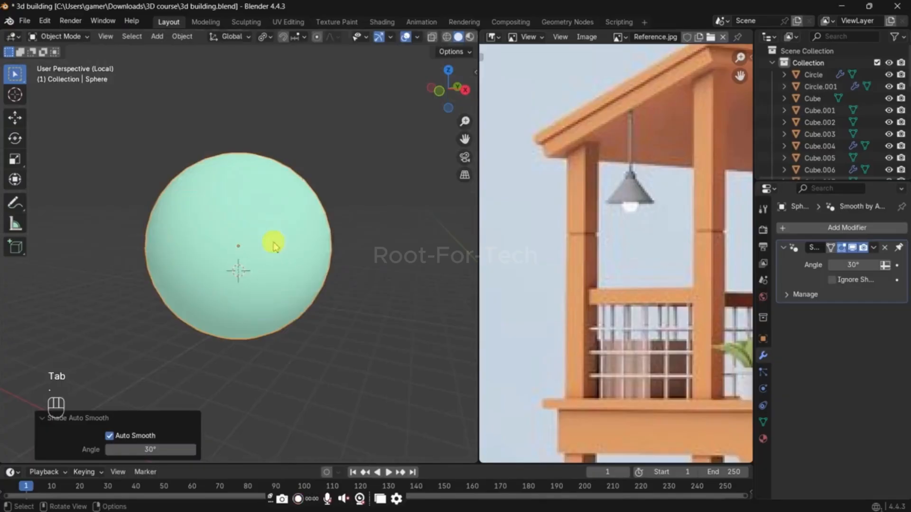
key("slash")
Step: Scale the bulb down slightly and lower it about 0.03 m along Z so it peeks out below the shade
scroll(327, 213, "down", 3)
key("s")
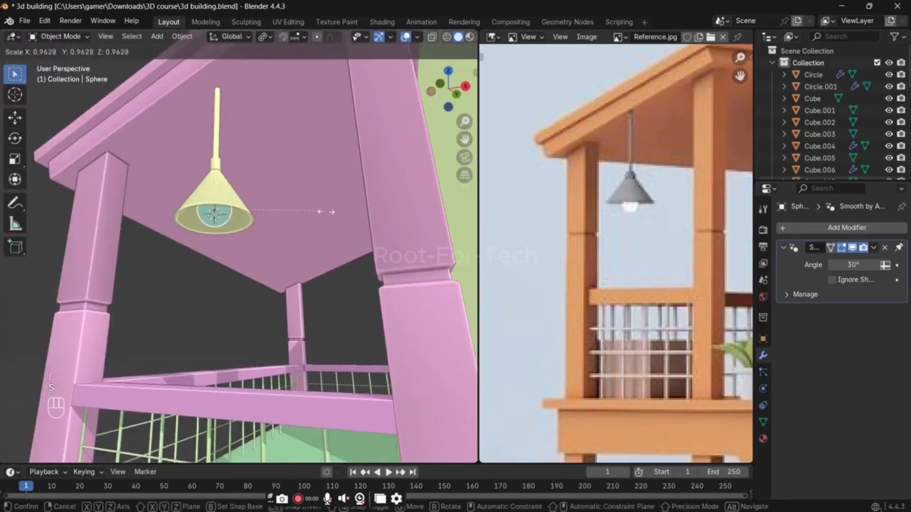
left_click(326, 213)
middle_click_drag(327, 212, 315, 240)
key("g")
key("z")
left_click(242, 287)
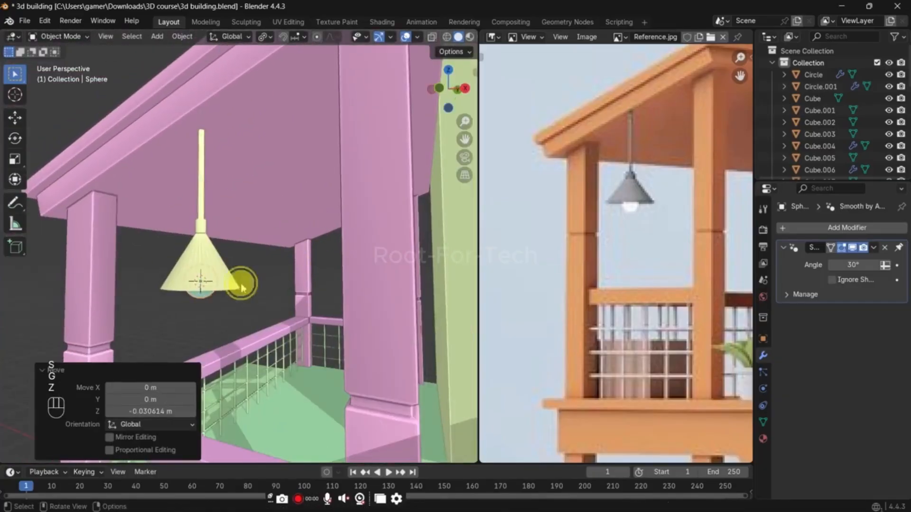
Step: Select the lamp shade object
left_click(223, 281)
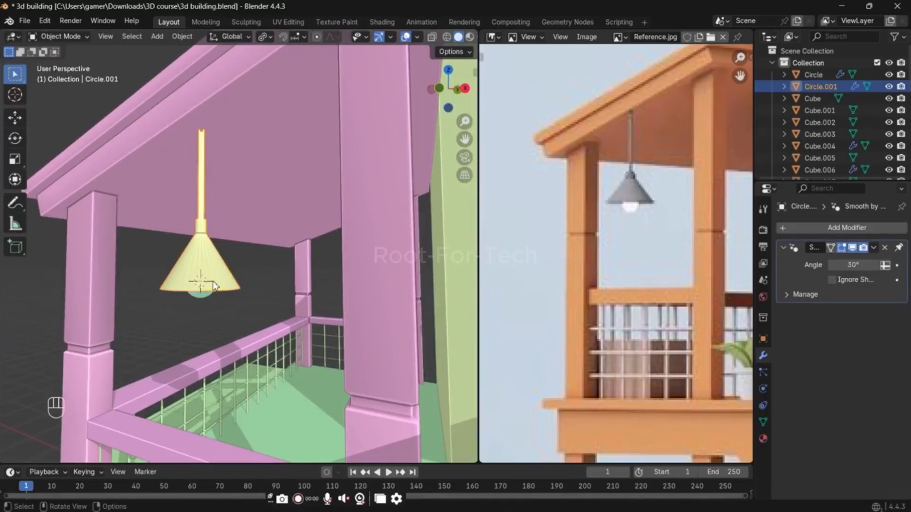
Step: Examine the reference image around the house, focusing on the chimney on the main roof
scroll(626, 327, "down", 5)
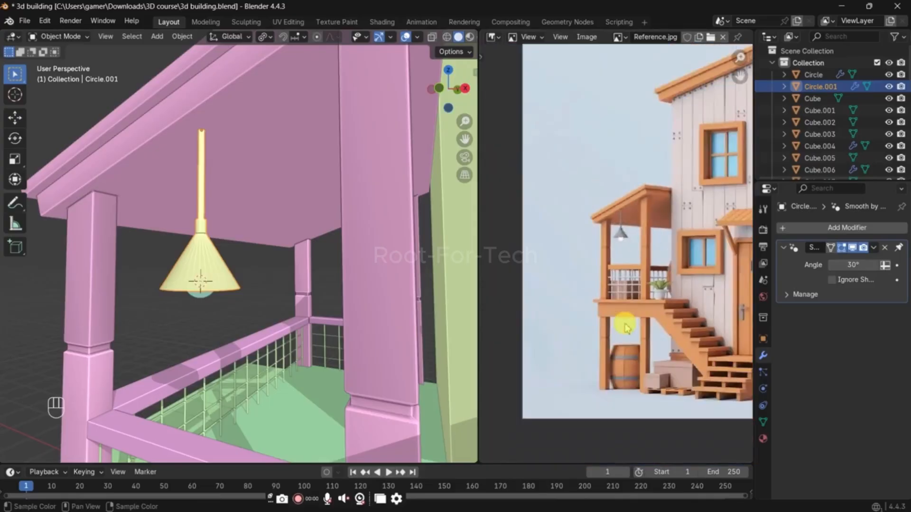
scroll(634, 324, "up", 6)
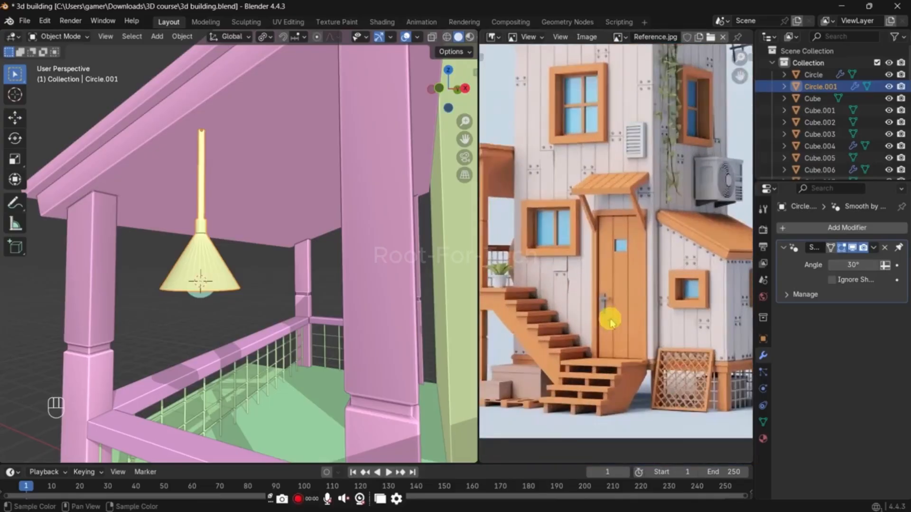
middle_click_drag(614, 355, 608, 353)
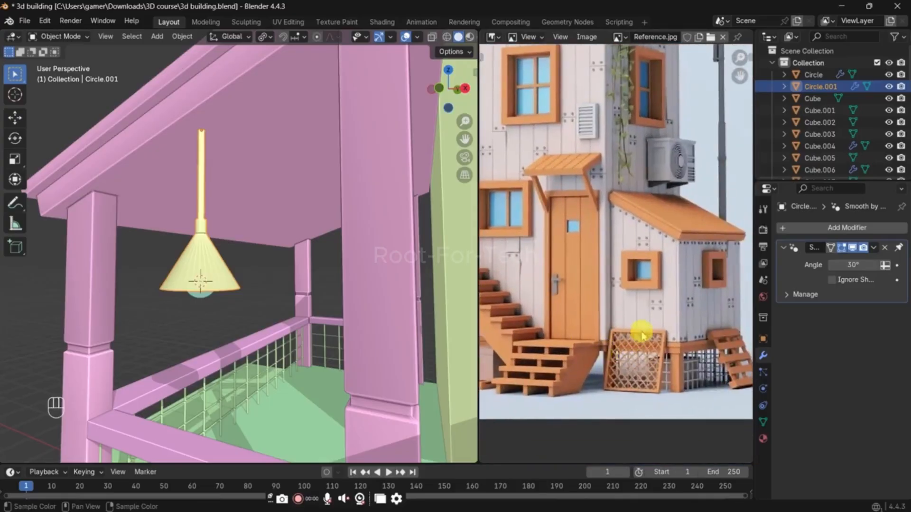
scroll(611, 302, "down", 5)
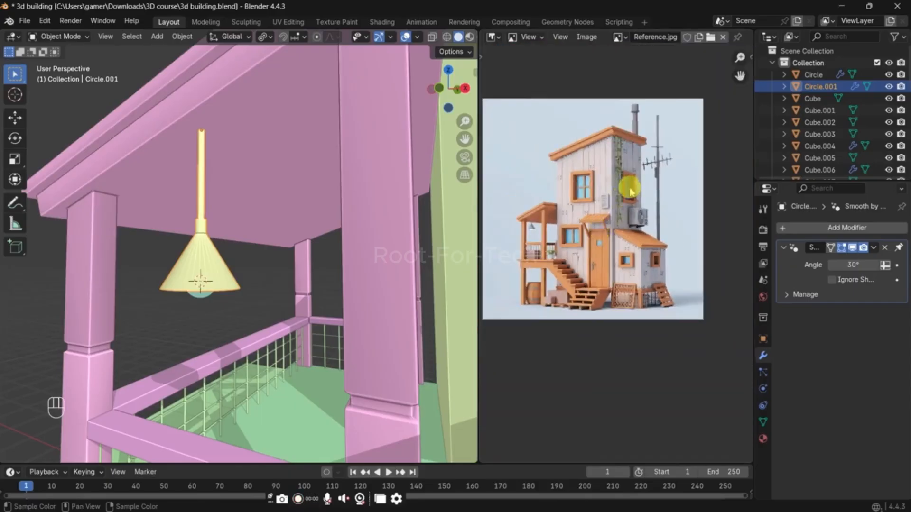
scroll(633, 211, "up", 3)
scroll(651, 169, "up", 6)
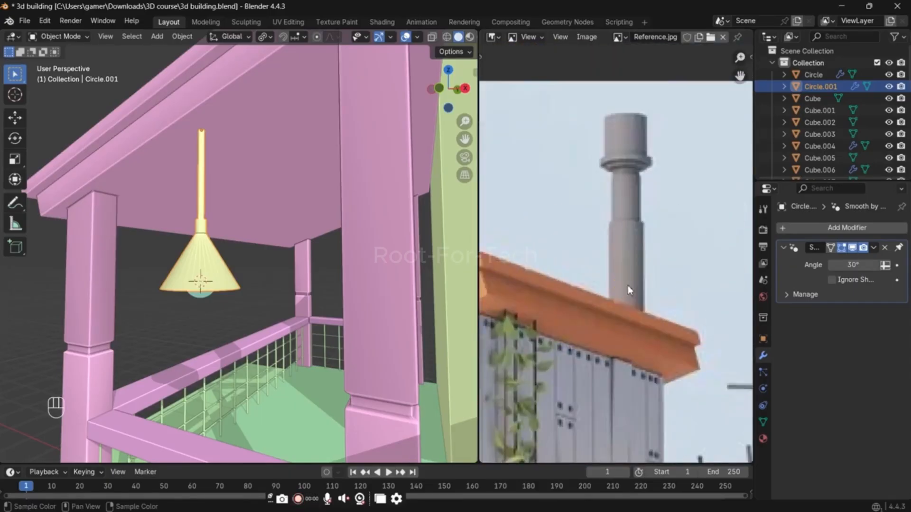
scroll(330, 178, "down", 4)
Step: Place the 3D cursor near the main roof's high corner, add a mesh circle there and scale it to about 0.363
middle_click_drag(342, 167, 262, 247, "shift")
scroll(263, 256, "down", 2)
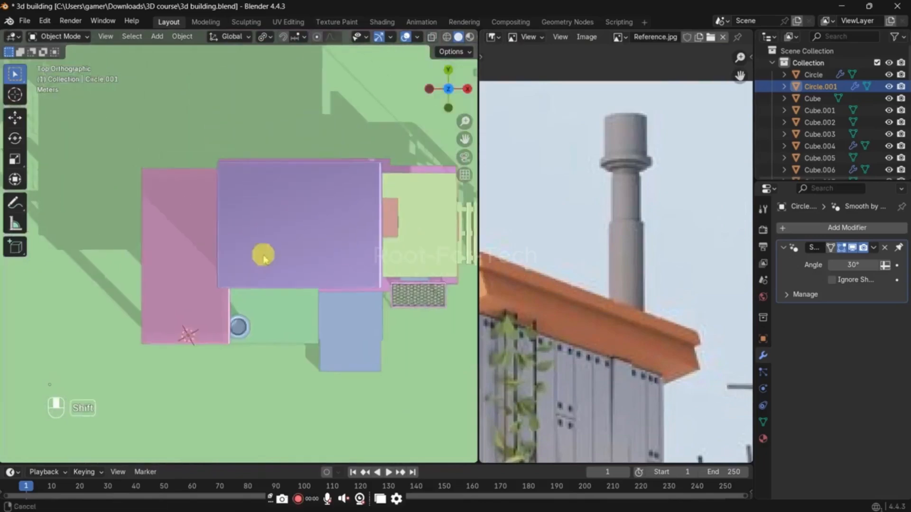
key("grave")
middle_click_drag(346, 233, 234, 261, "shift")
scroll(244, 224, "up", 2)
mouse_move(244, 224)
middle_mouse_down("shift")
mouse_move(201, 269)
mouse_move(251, 229)
middle_mouse_up("shift")
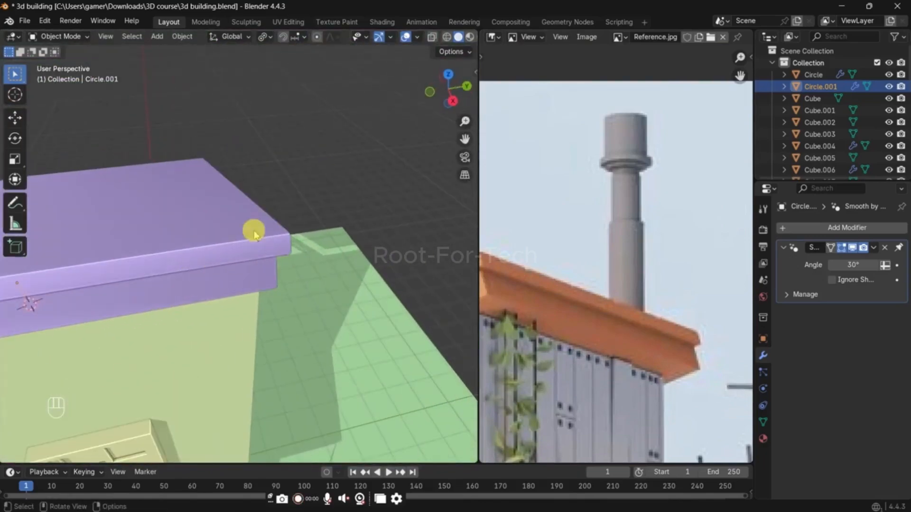
key("shift+a")
mouse_move(248, 229)
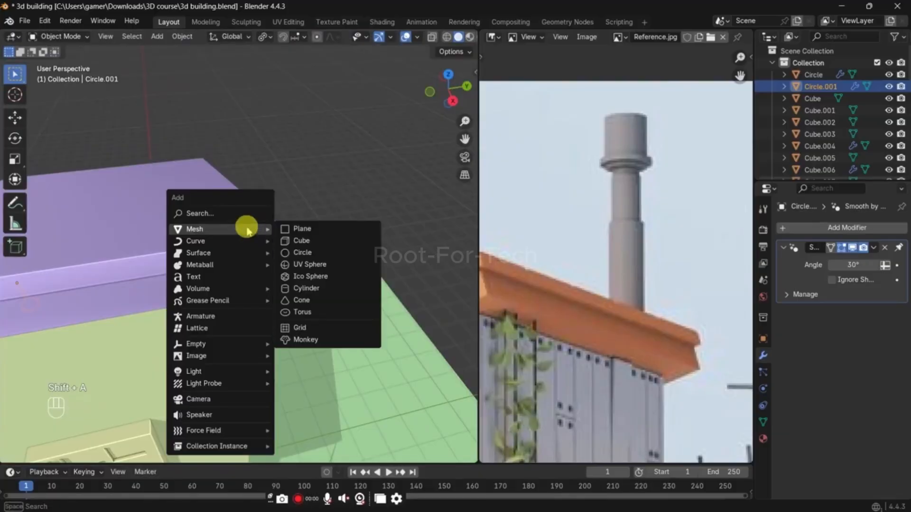
left_click(338, 261)
key("s")
left_click(315, 280)
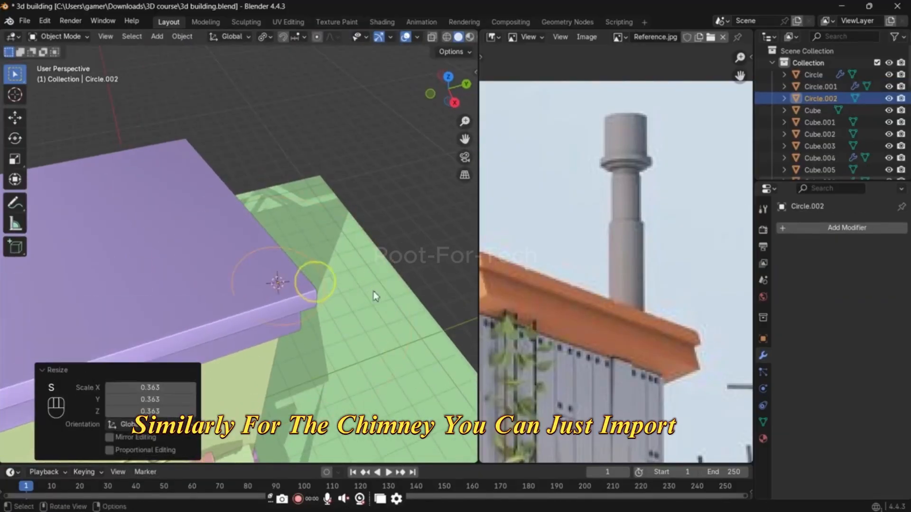
Step: Scale the circle by about 0.715, shift it about -0.18 m along Y and move it slightly inward along X
key("g")
key("z")
key("s")
left_click(348, 283)
key("g")
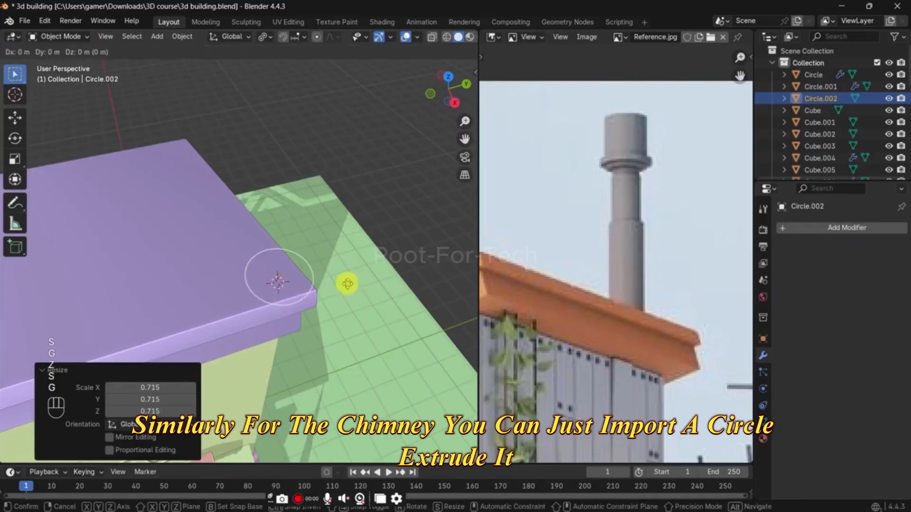
key("y")
left_click(322, 283)
key("g")
key("z")
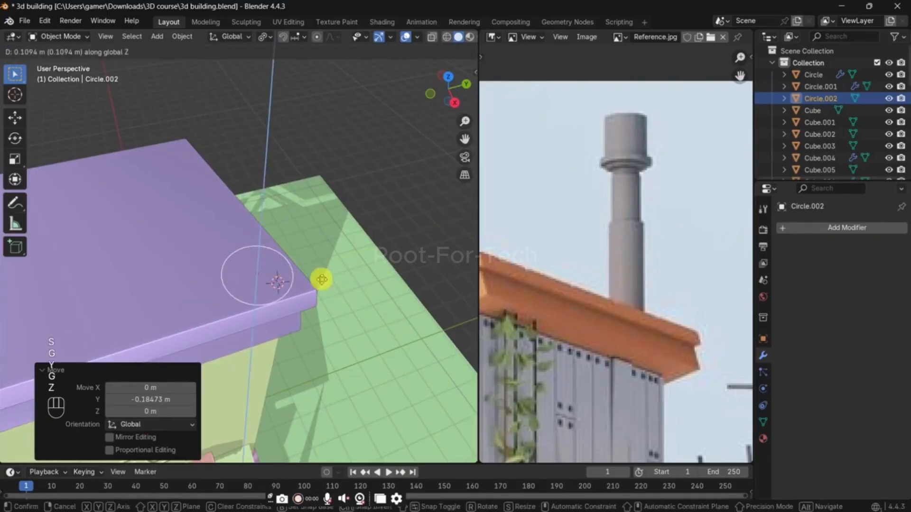
key("x")
left_click(321, 280)
Step: Fill the circle with a face in Edit Mode and lower it along Z into the roof
key("Tab")
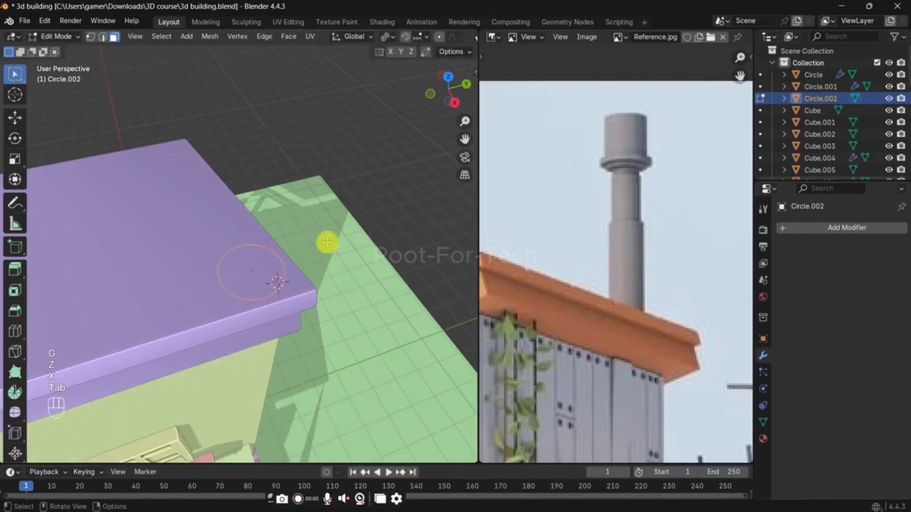
key("f")
middle_click_drag(321, 272, 350, 252)
key("g")
key("z")
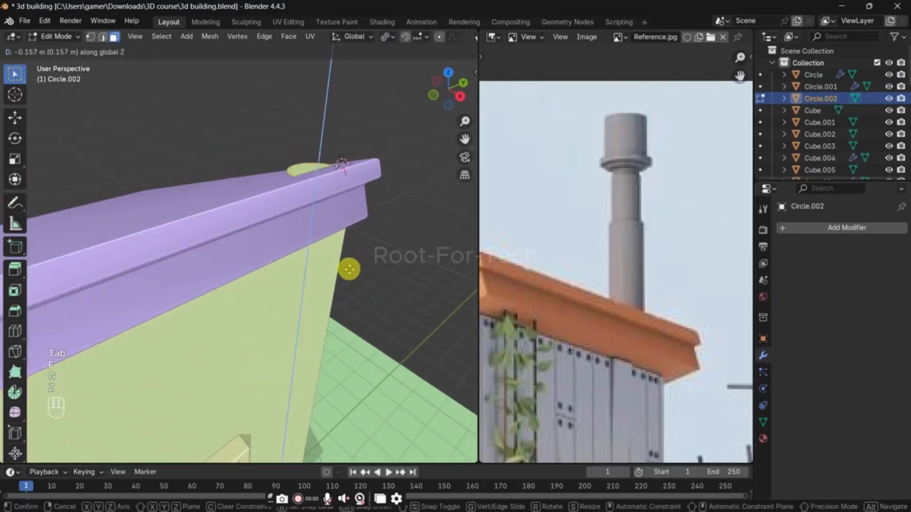
left_click(349, 278)
Step: Extrude the chimney face up about 0.91 m and raise its top another 0.49 m along Z
key("e")
left_click(354, 158)
middle_click_drag(350, 257, 383, 281)
key("g")
key("z")
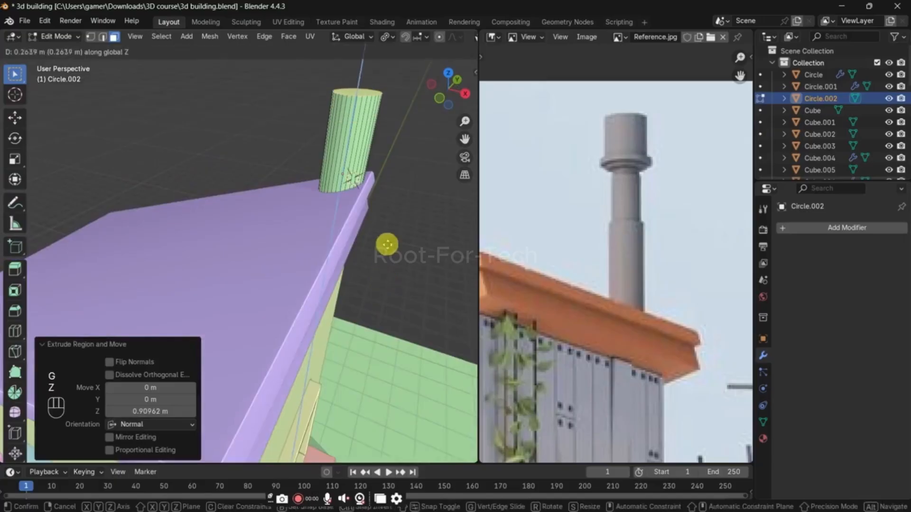
left_click(382, 228)
Step: Inset the chimney's top face about 0.15 m and extrude it up about 0.81 m as the narrower upper pipe
key("KP_1")
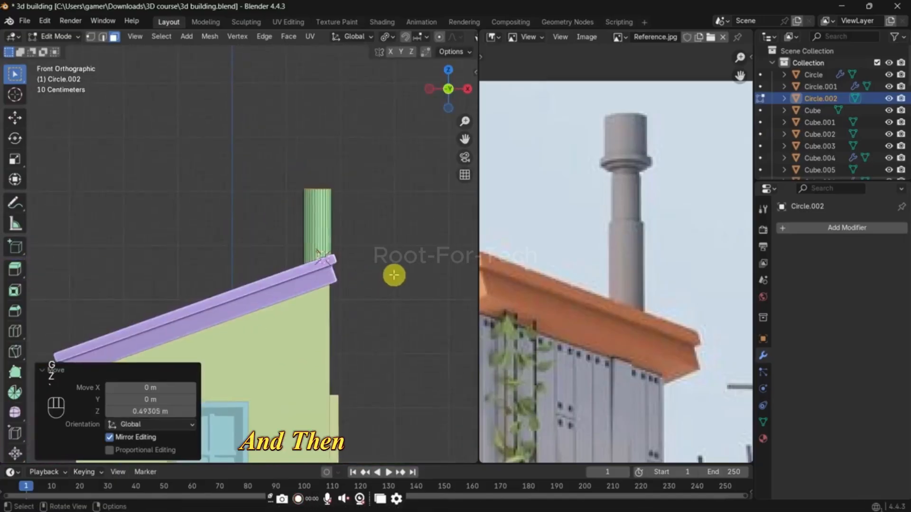
middle_click_drag(394, 275, 368, 337)
key("i")
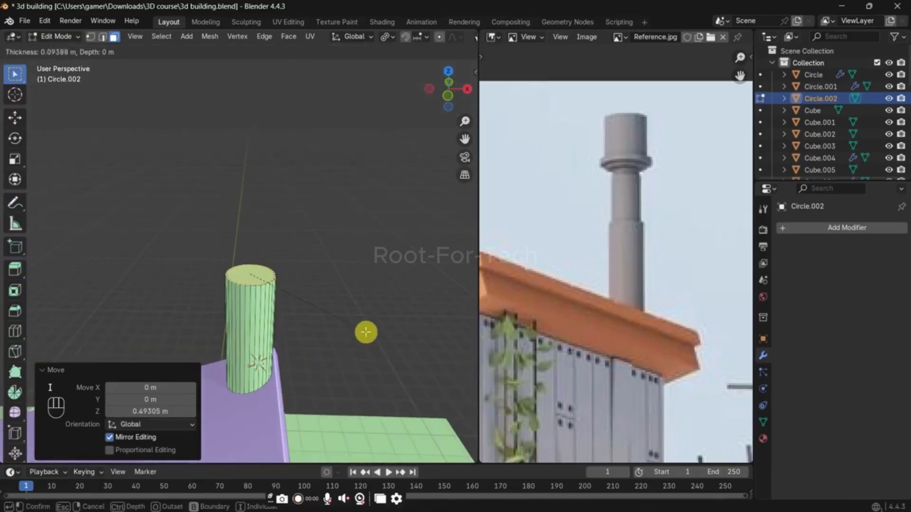
left_click(366, 331)
key("e")
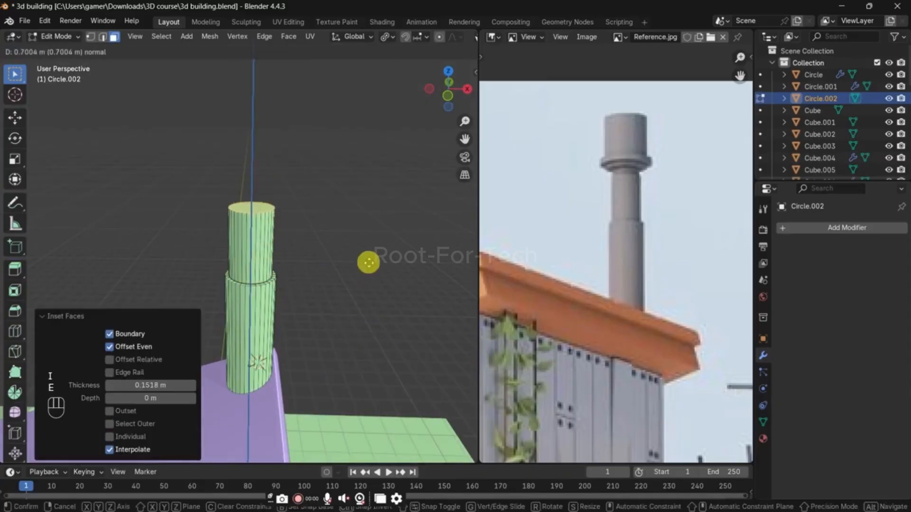
left_click(370, 253)
Step: Inset the pipe's top face about 0.11 m and extrude it up about 0.037 m as a short neck
scroll(372, 252, "up", 3)
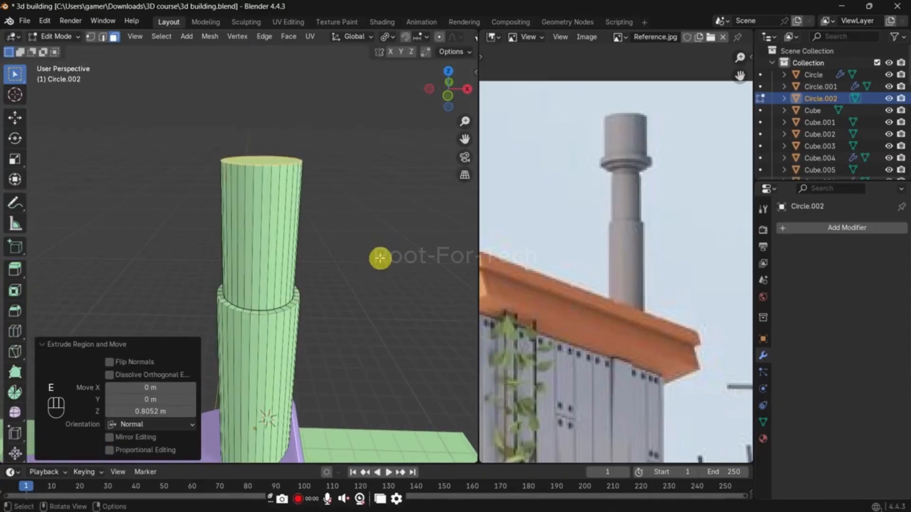
key("i")
left_click(375, 255)
key("e")
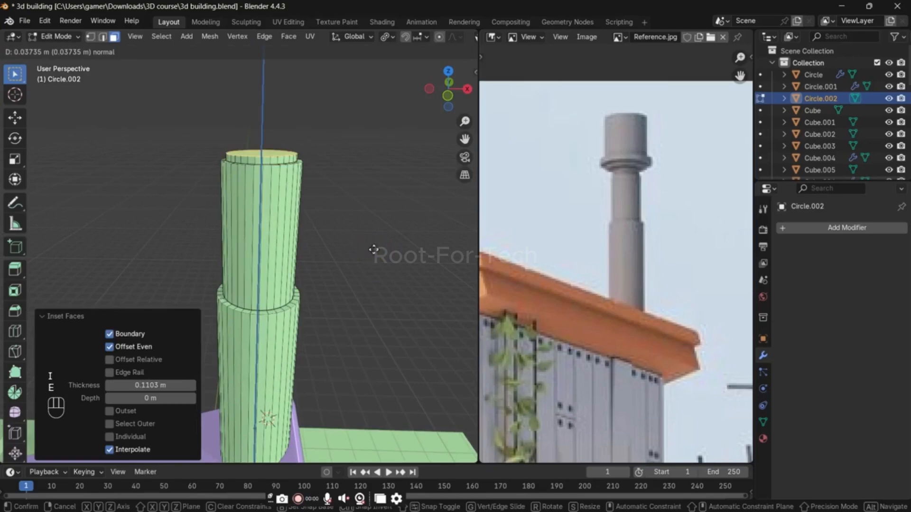
left_click(374, 249)
Step: Widen the neck's top face beyond the pipe and extrude it up slightly to form the lower collar ring
key("s")
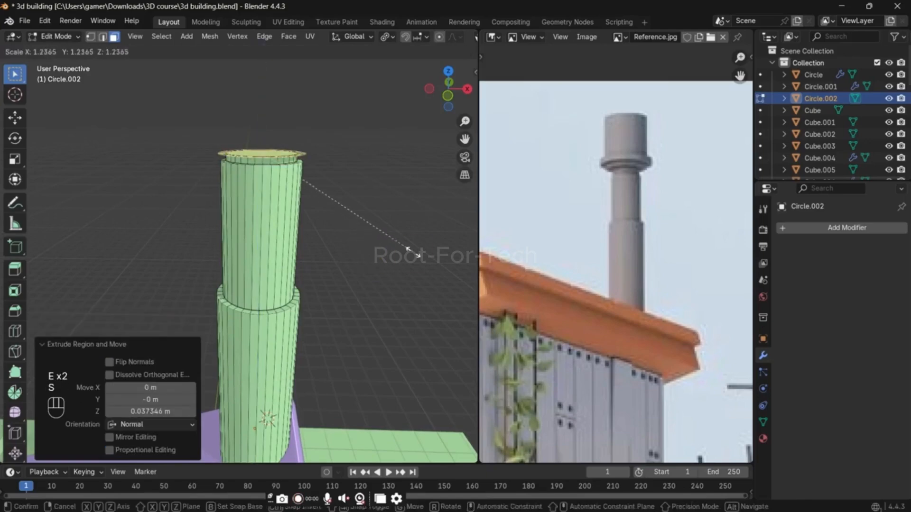
left_click(414, 254)
key("s")
left_click(436, 258)
key("e")
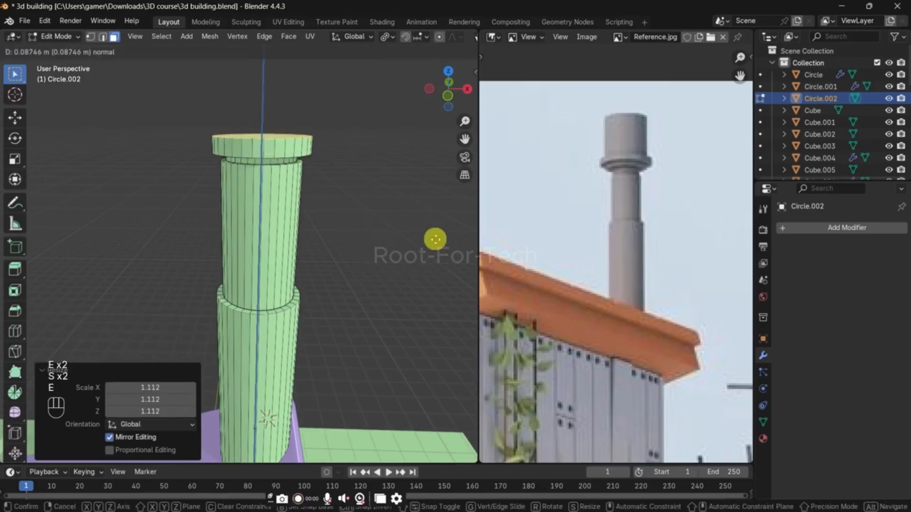
left_click(434, 243)
Step: Scale the collar's extruded top face by about 1.376 and extrude it about 0.064 m into a wider rim
key("s")
left_click(35, 248)
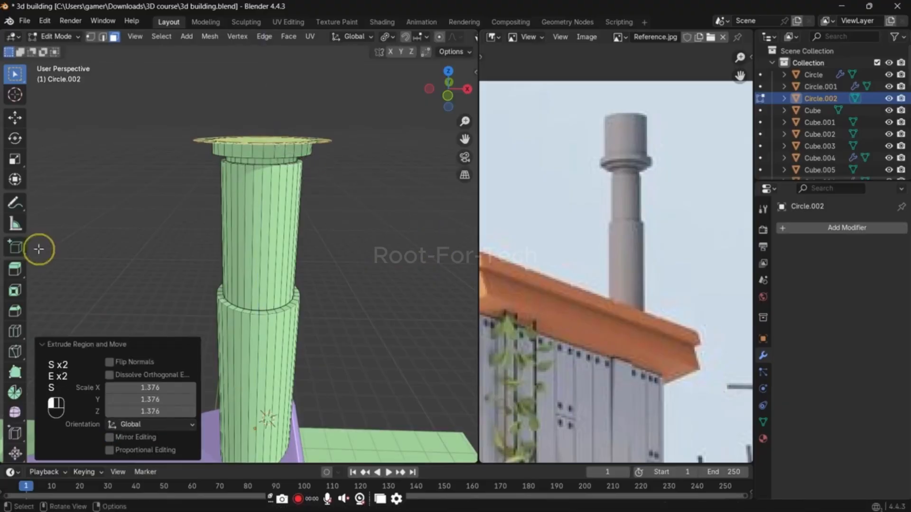
key("e")
left_click(243, 239)
Step: Inset the rim's top face about 0.27 m and extrude it upward as the chimney's cylindrical cap
middle_click_drag(243, 238, 378, 242)
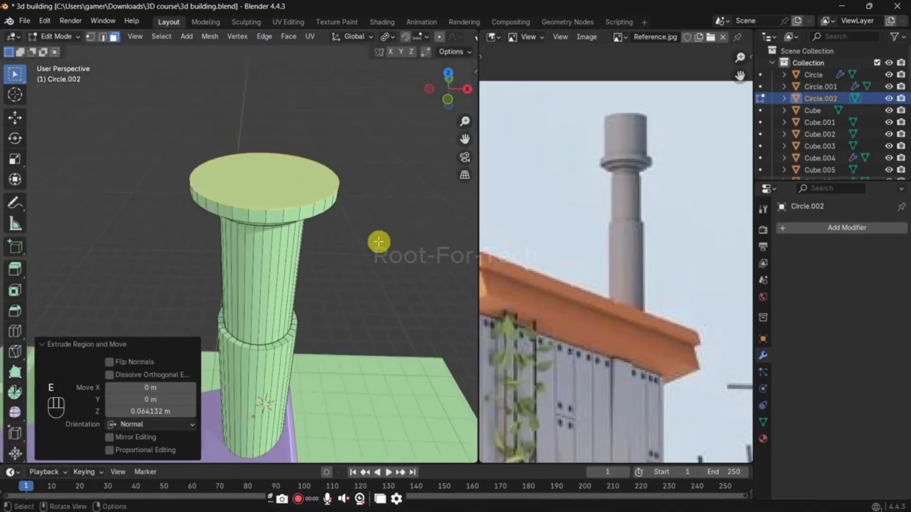
key("i")
left_click(376, 237)
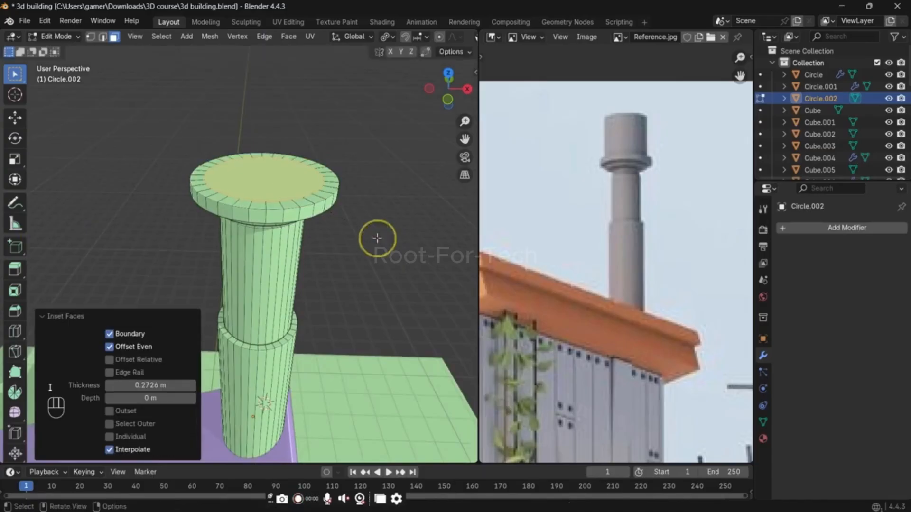
key("e")
left_click(366, 167)
Step: Return to Object Mode and apply Shade Auto Smooth at 30° to the chimney
key("Tab")
middle_click_drag(347, 277, 214, 203)
right_click(213, 204)
left_click(218, 218)
Step: Scale the chimney thinner in X and Y while keeping its height, and deselect it
key("s")
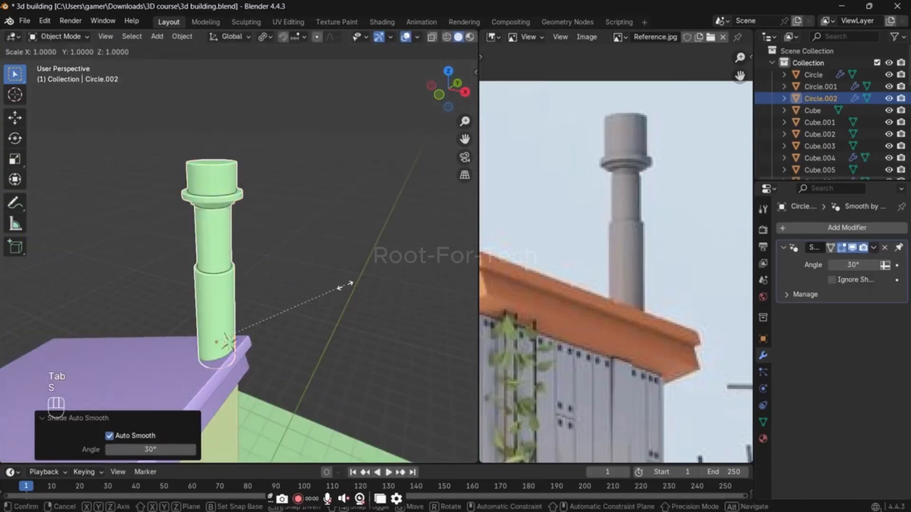
key("shift+z")
left_click(315, 291)
scroll(314, 315, "down", 2)
left_click(320, 305)
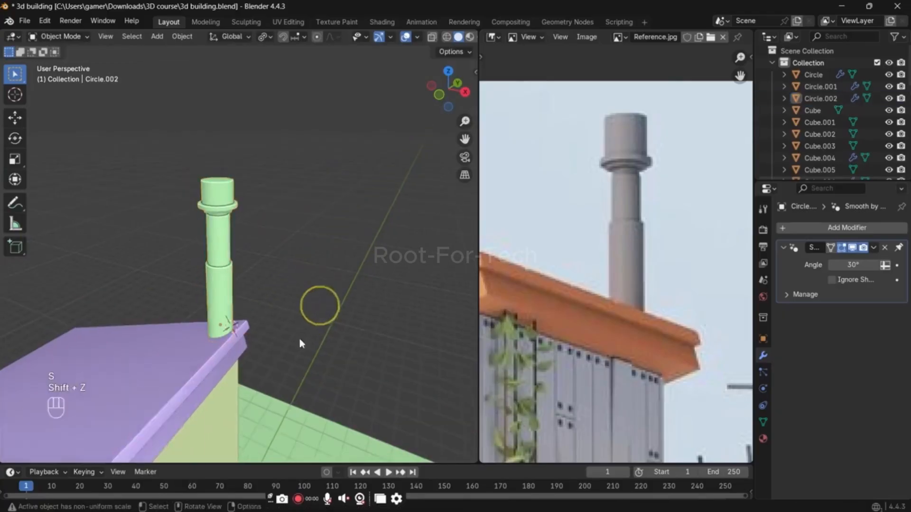
Step: Review the whole building model and examine the antenna pole beside the house in the reference image
middle_click_drag(298, 336, 317, 315)
scroll(290, 321, "down", 5)
scroll(259, 351, "down", 1)
scroll(300, 365, "up", 1)
middle_click_drag(301, 368, 311, 303, "shift")
scroll(632, 296, "down", 4)
middle_click_drag(603, 348, 546, 328)
scroll(565, 320, "up", 2)
scroll(606, 385, "up", 1)
middle_click_drag(614, 399, 584, 209)
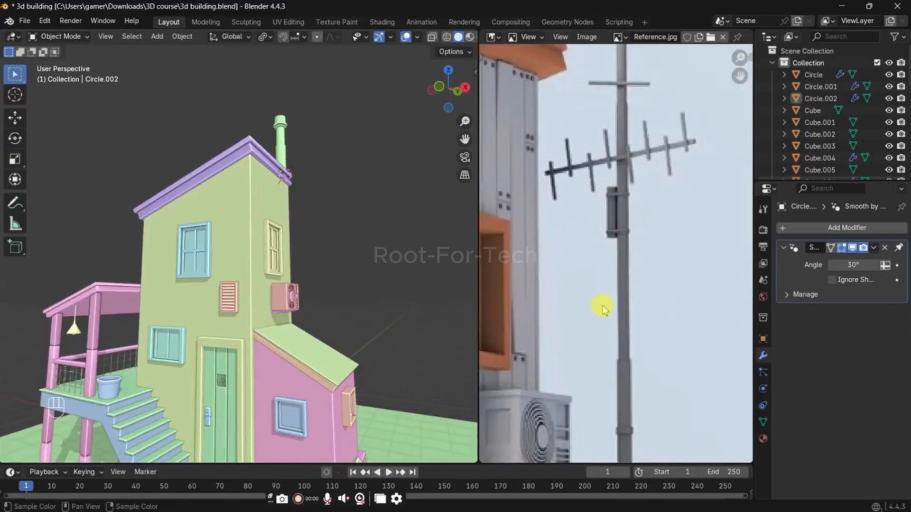
middle_click_drag(602, 307, 608, 205)
scroll(609, 205, "up", 1)
scroll(610, 254, "down", 1)
middle_click_drag(603, 293, 603, 244)
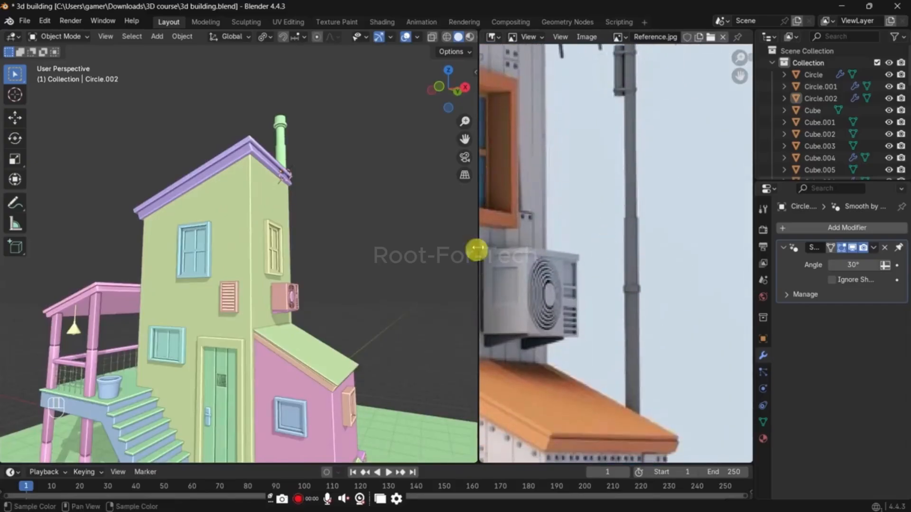
Step: Place the 3D cursor on the ground by the side annex's rear corner and add a mesh circle there
middle_click_drag(361, 294, 232, 281)
middle_click_drag(232, 281, 208, 319)
scroll(213, 332, "up", 2)
key("shift+a")
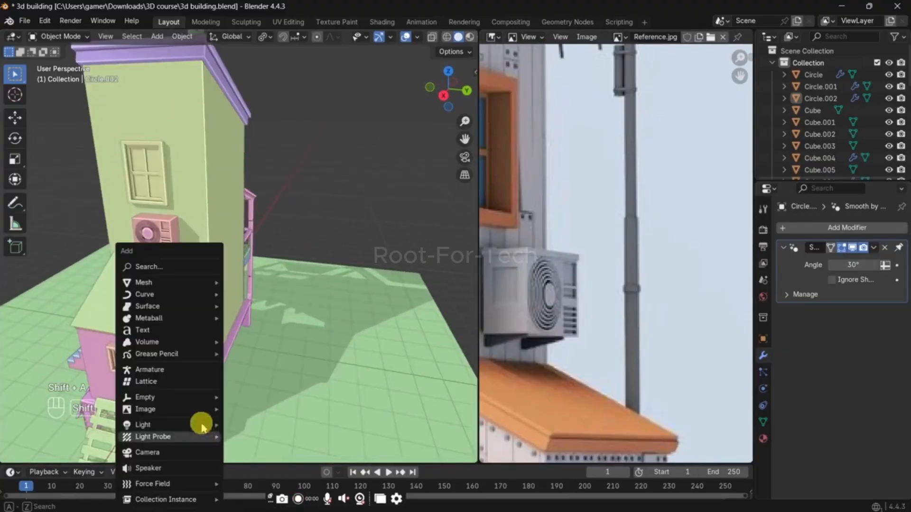
mouse_move(179, 282)
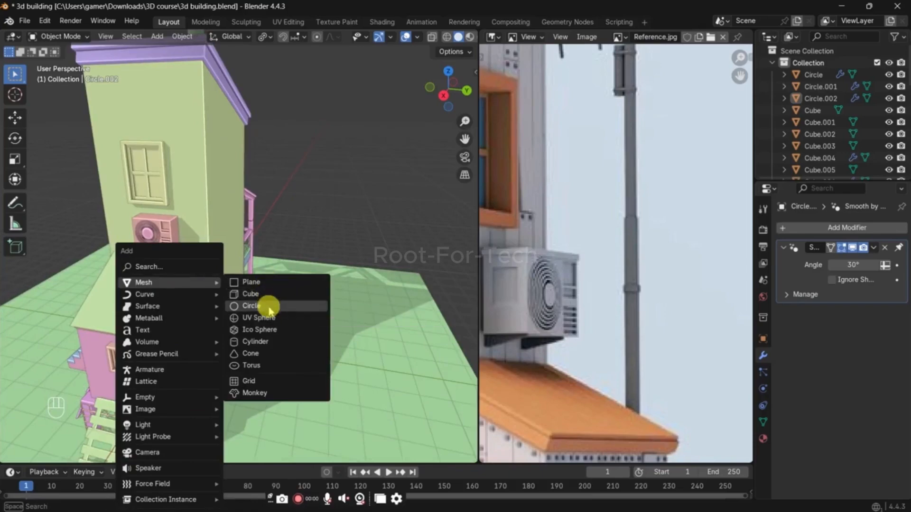
left_click(263, 305)
Step: Select the whole circle in Edit Mode and scale it down to a small base for the antenna pole
key("Tab")
key("a")
key("s")
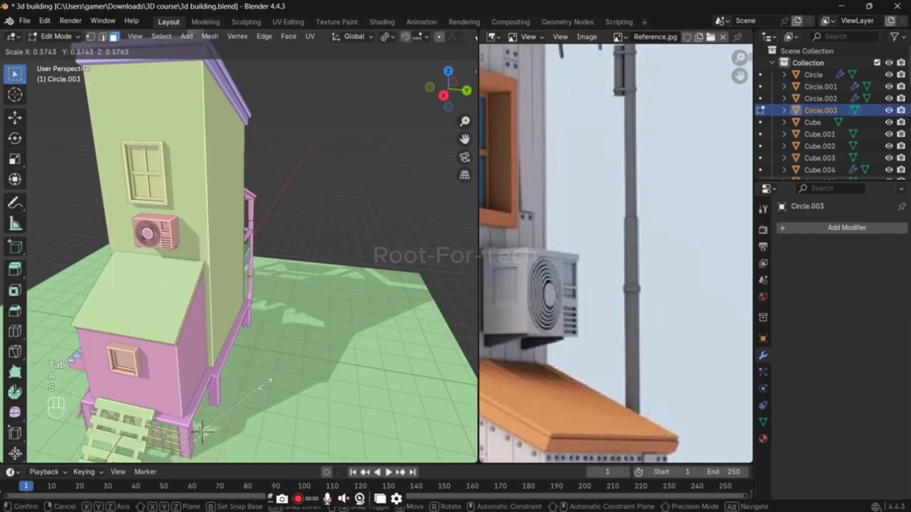
left_click(234, 421)
key("s")
left_click(217, 416)
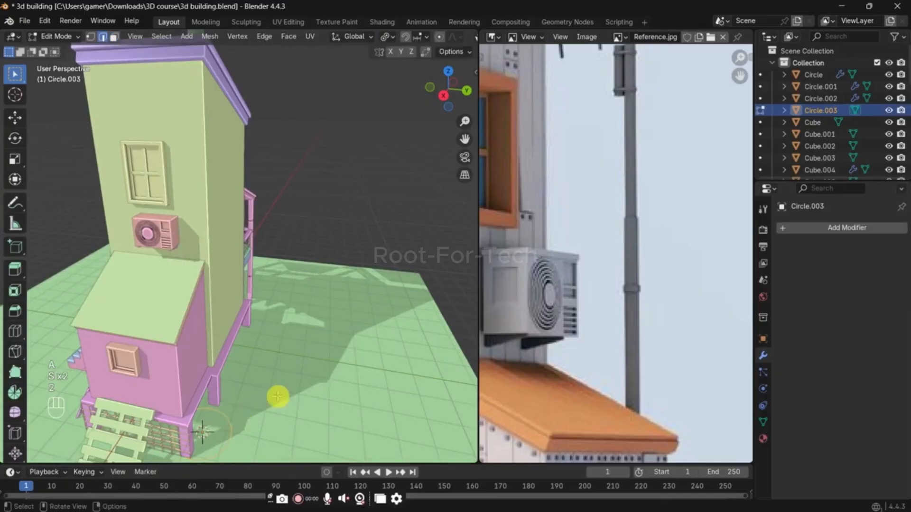
key("s")
left_click(238, 408)
Step: Fill the small circle with a face and extrude it upward into a tall pole beside the house
key("f")
scroll(237, 407, "down", 3)
key("e")
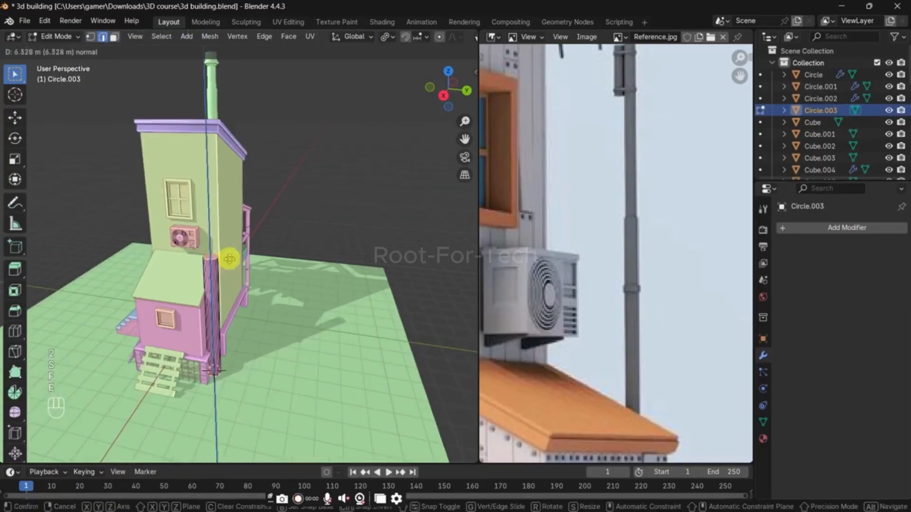
left_click(229, 259)
Step: Select the whole pole and scale it to about 0.516 in X and Y, leaving Z unscaled
key("a")
key("s")
key("shift+z")
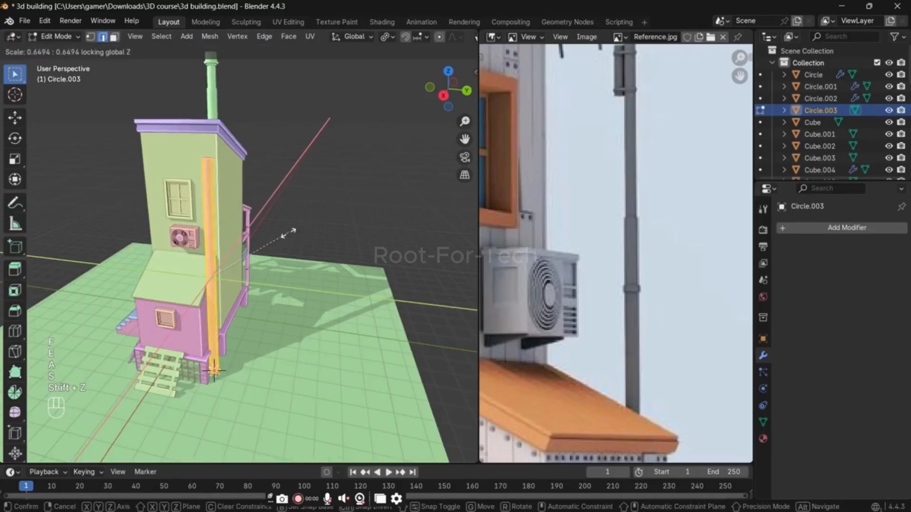
left_click(270, 240)
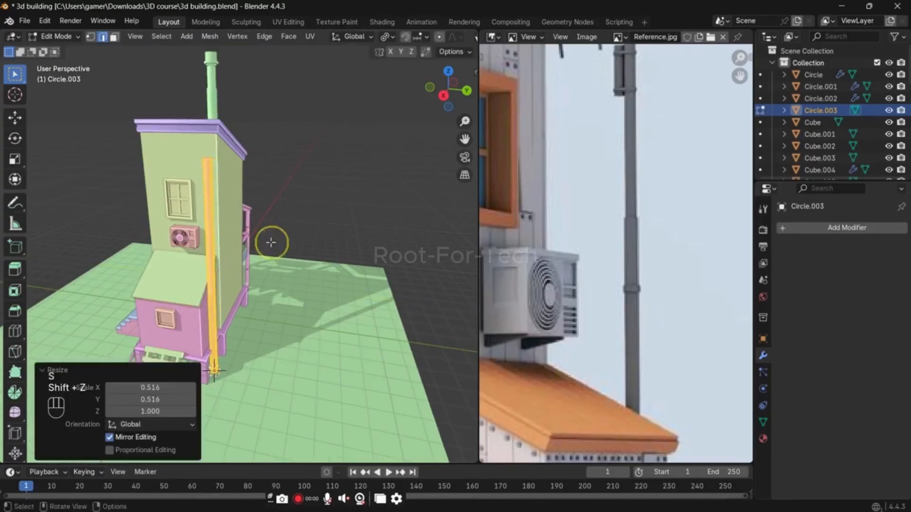
Step: Raise the top of the antenna pole by about 2.6 m along Z
left_click(217, 179)
key("f")
key("g")
key("z")
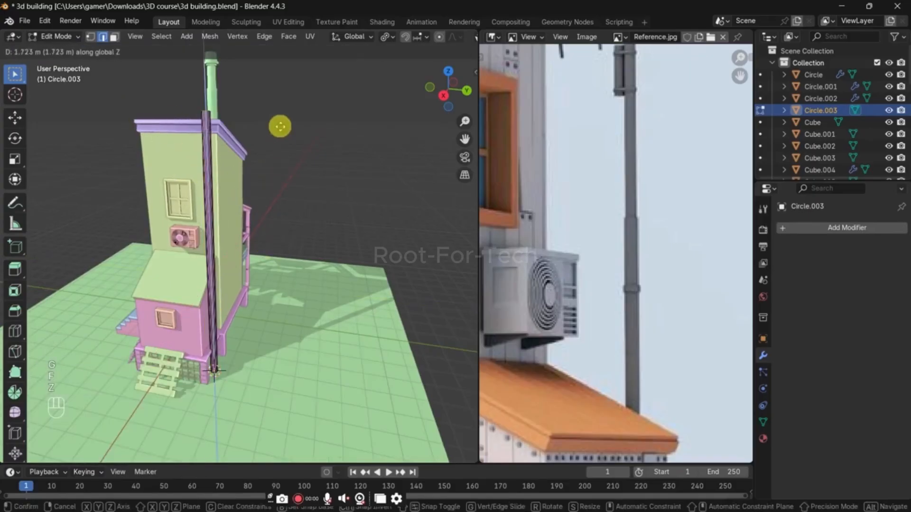
left_click(280, 110)
scroll(655, 138, "down", 7)
scroll(620, 138, "up", 2)
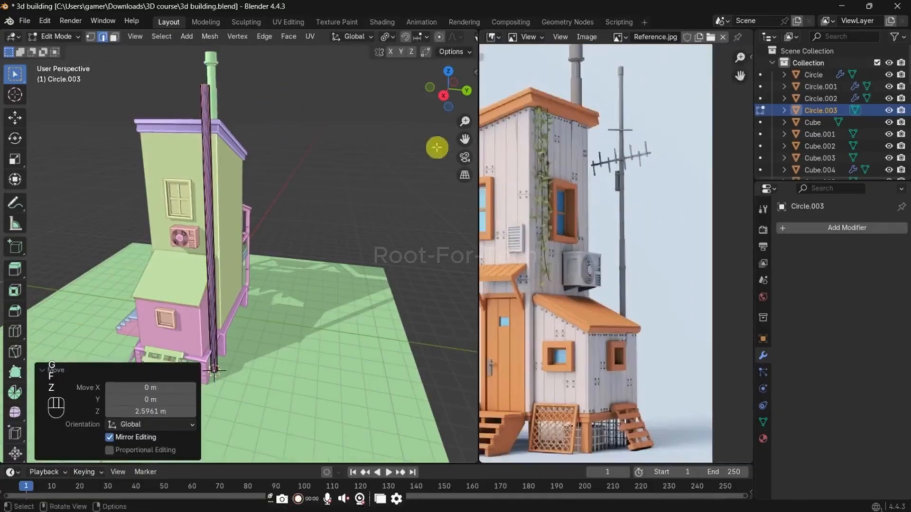
Step: Add a single centred loop cut around the antenna pole
middle_click_drag(324, 184, 423, 179)
scroll(431, 179, "up", 3)
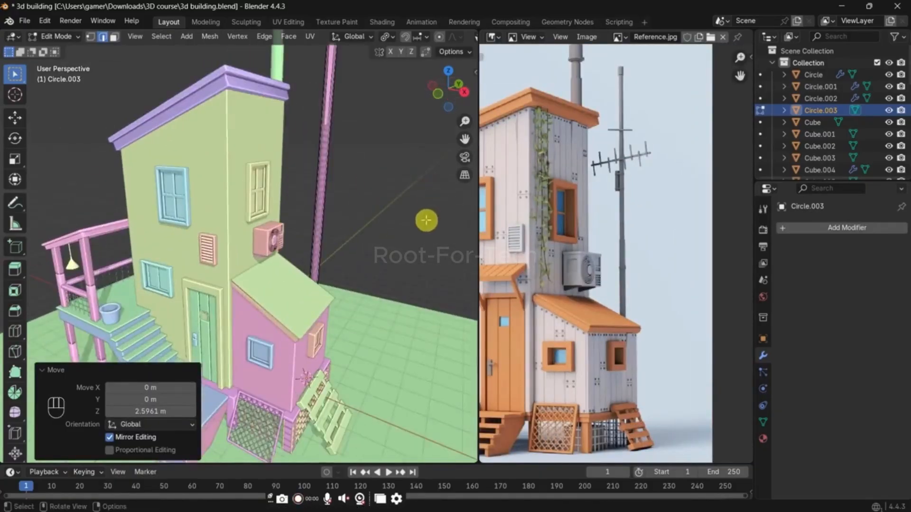
middle_click_drag(426, 221, 400, 254, "shift")
scroll(328, 297, "up", 3)
key("ctrl+r")
double_click(334, 293)
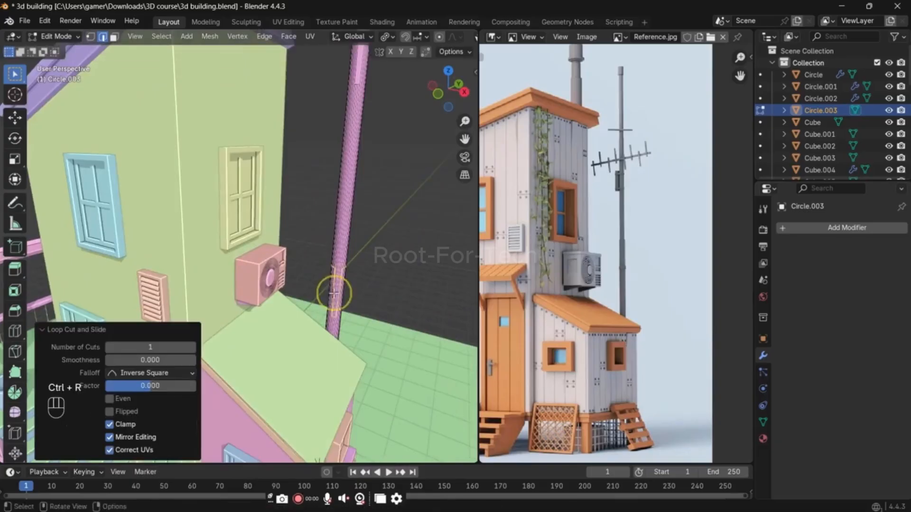
middle_click_drag(334, 293, 310, 297)
Step: Undo the pole edits back to the flat base circle beside the annex
key("ctrl+z")
key("alt+z")
key("1")
key("ctrl+z")
key("ctrl+z")
key("ctrl+z")
key("ctrl+z")
key("ctrl+z")
key("ctrl+z")
key("ctrl+z")
key("ctrl+z")
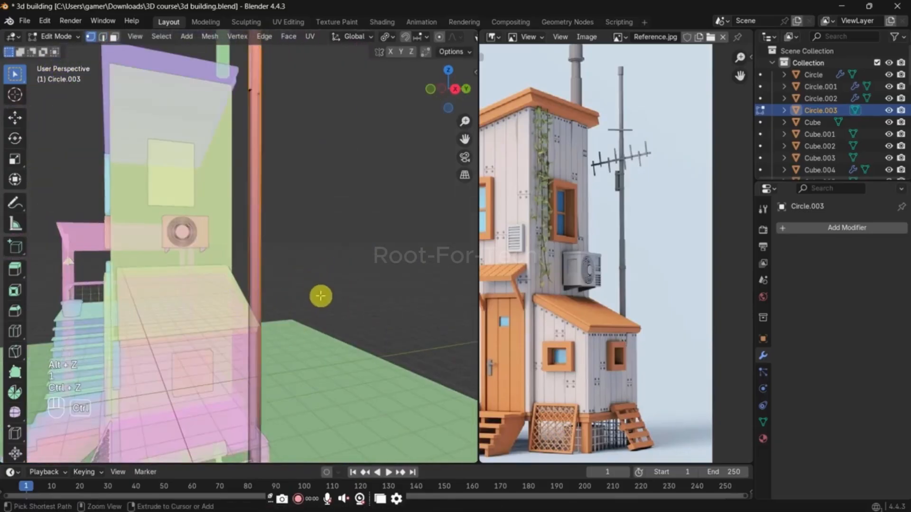
scroll(319, 295, "down", 4)
middle_click_drag(317, 295, 265, 304)
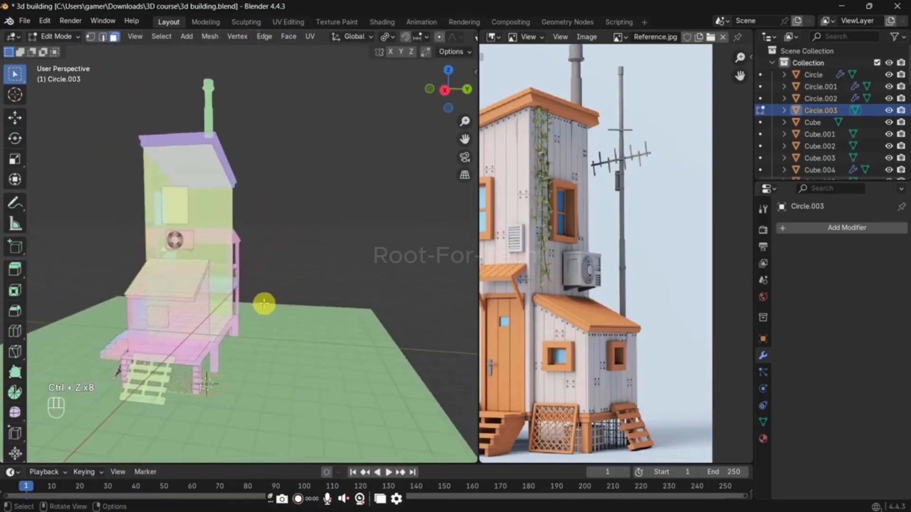
Step: Try to scale the base circle down and extrude it upward, and undo the attempt
key("s")
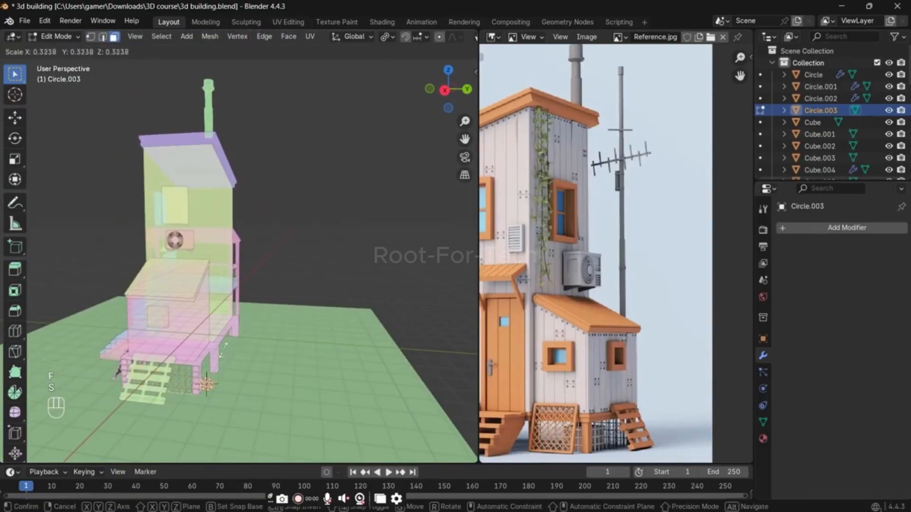
left_click(223, 350)
key("e")
left_click(231, 241)
key("ctrl+z")
key("ctrl+z")
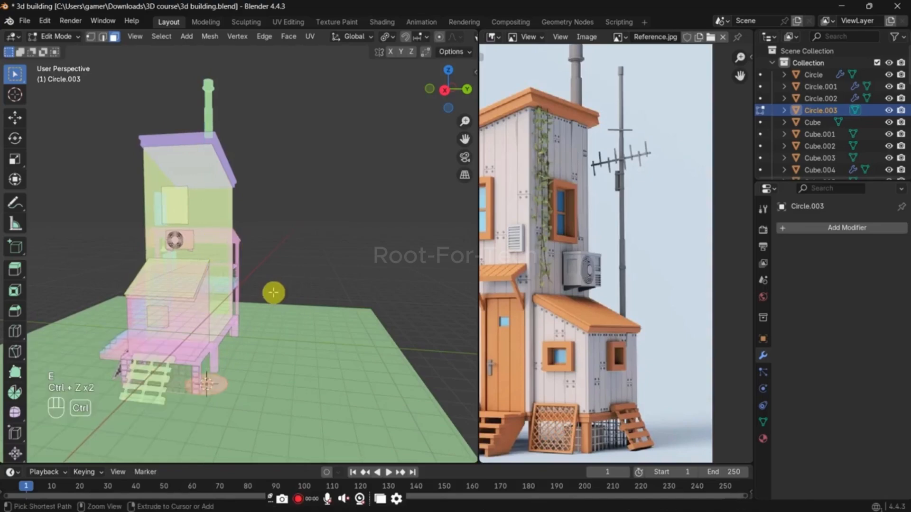
Step: Extrude the filled base circle upward by about 5.52 m
key("e")
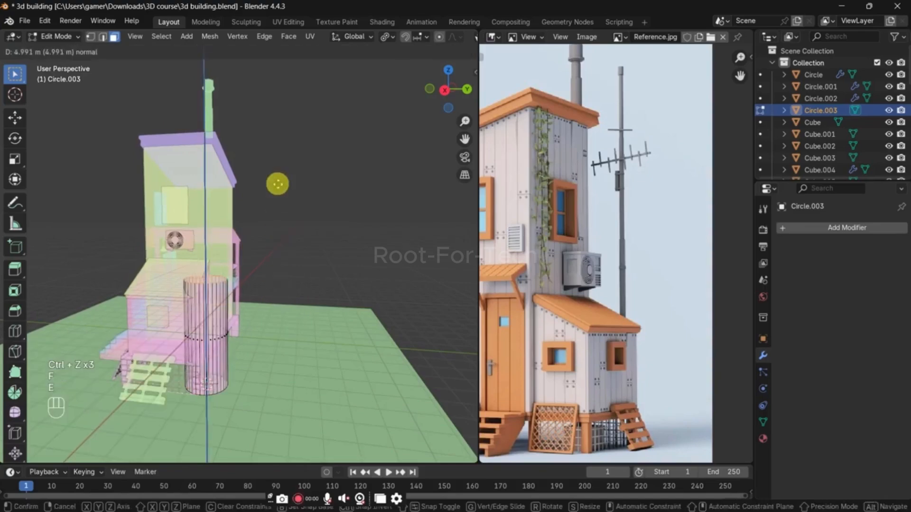
left_click(278, 180)
key("alt+z")
scroll(295, 258, "up", 5)
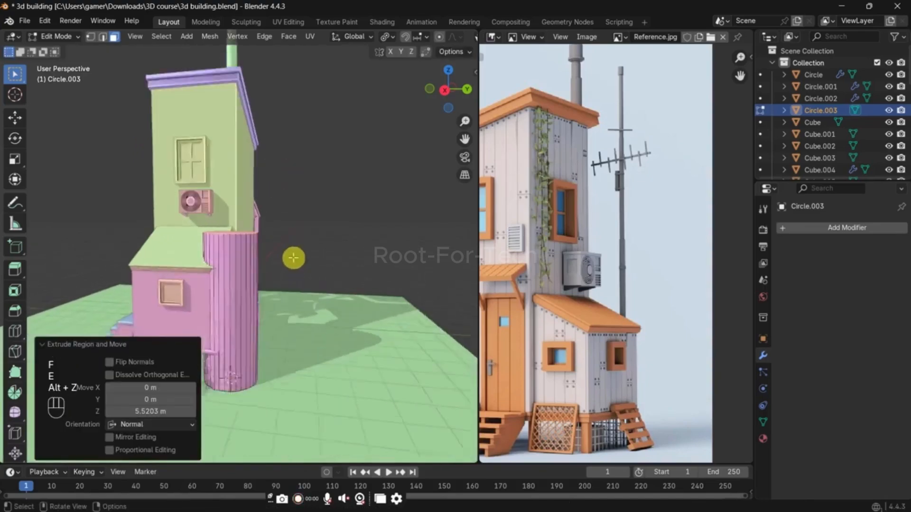
Step: Select the whole cylinder and scale it to 0.088 in X and Y, leaving Z unscaled
key("a")
key("s")
key("shift+z")
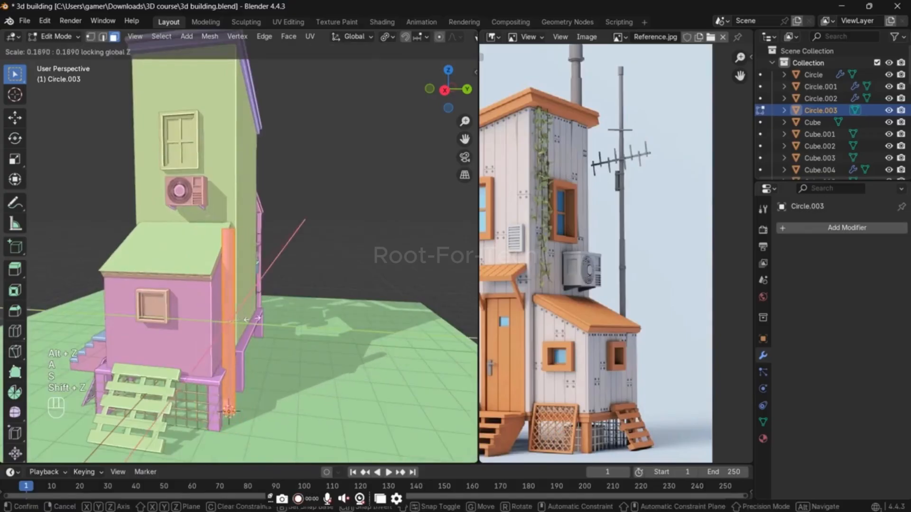
left_click(242, 324)
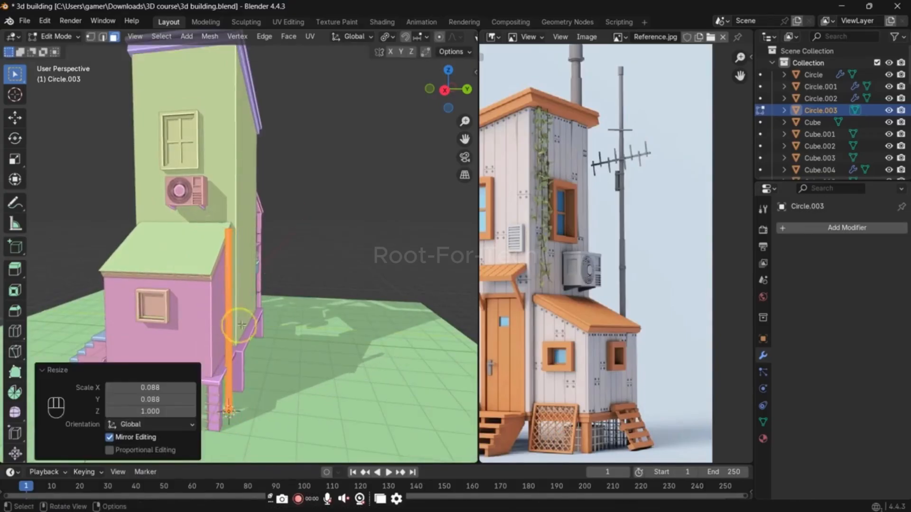
Step: Select the pole's top ring, inset it with zero thickness and scale the inset to 0.94
scroll(278, 281, "up", 3)
key("alt+z")
scroll(292, 260, "up", 2)
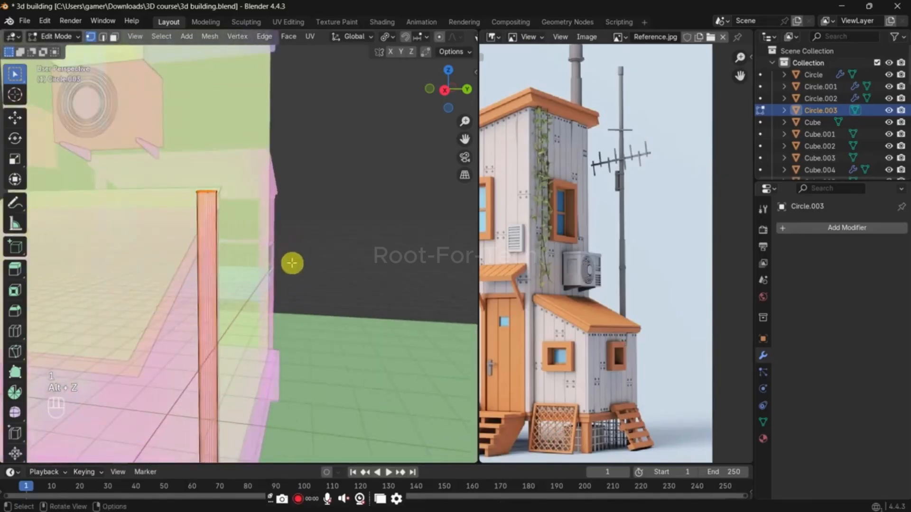
scroll(279, 217, "up", 2)
key("alt+z")
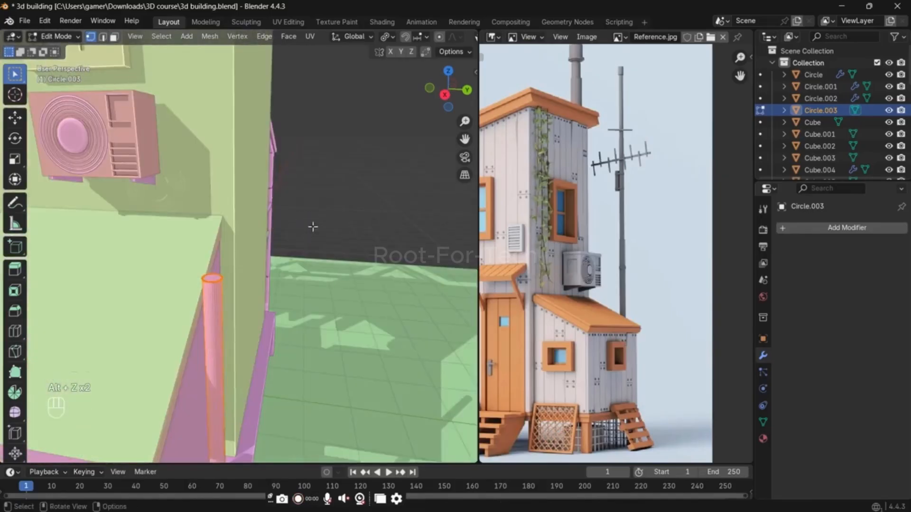
key("i")
left_click(313, 226)
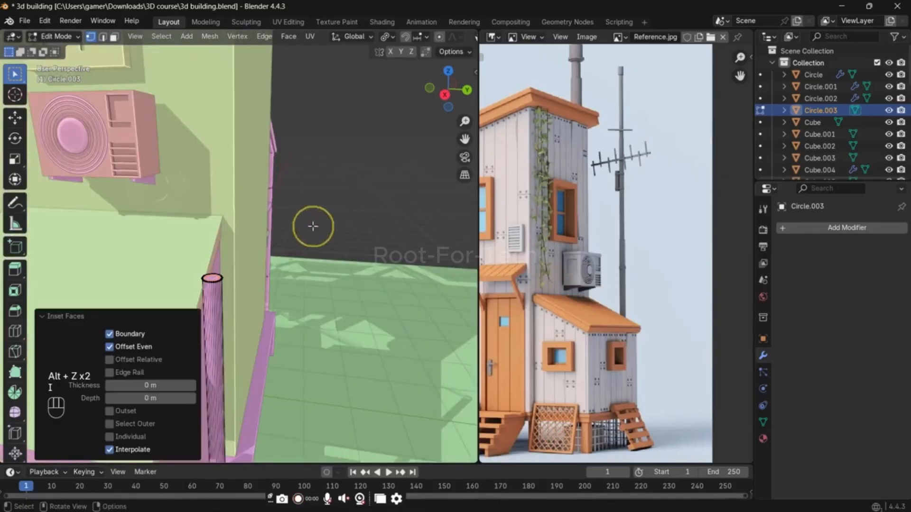
key("s")
left_click(307, 230)
Step: Extrude the narrowed top upward as a second pole section and raise its end another 2.34 m along Z
key("e")
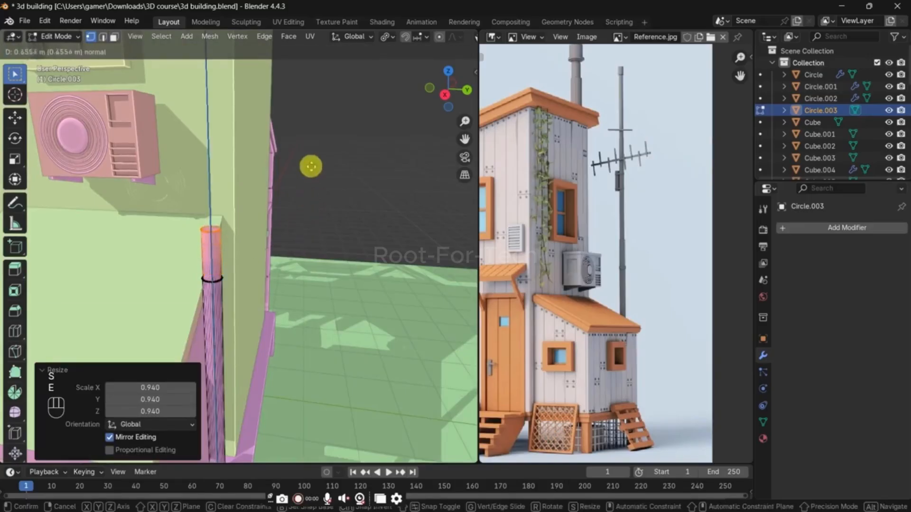
left_click(309, 108)
scroll(294, 208, "down", 4)
key("g")
key("z")
left_click(299, 95)
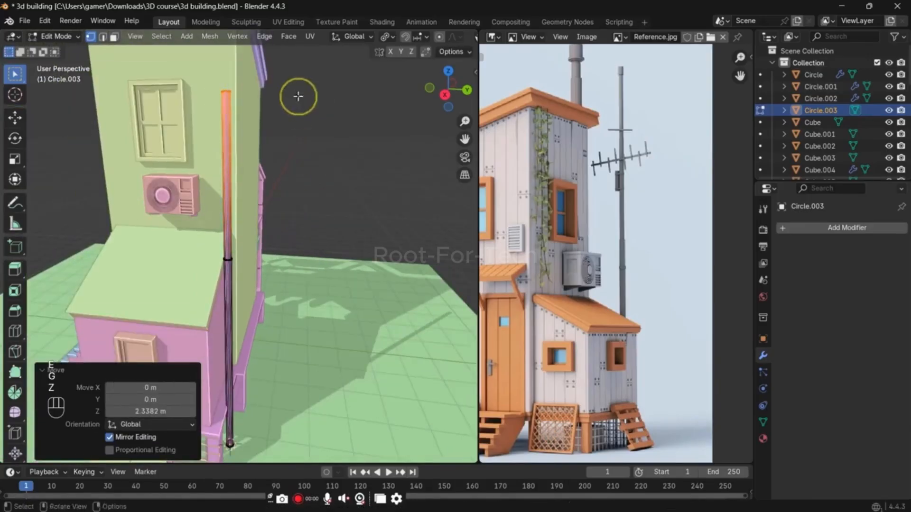
Step: Inset the pole's top face by about 0.018 m and extrude it about 5.14 m upward as the thinnest section
scroll(311, 236, "up", 5)
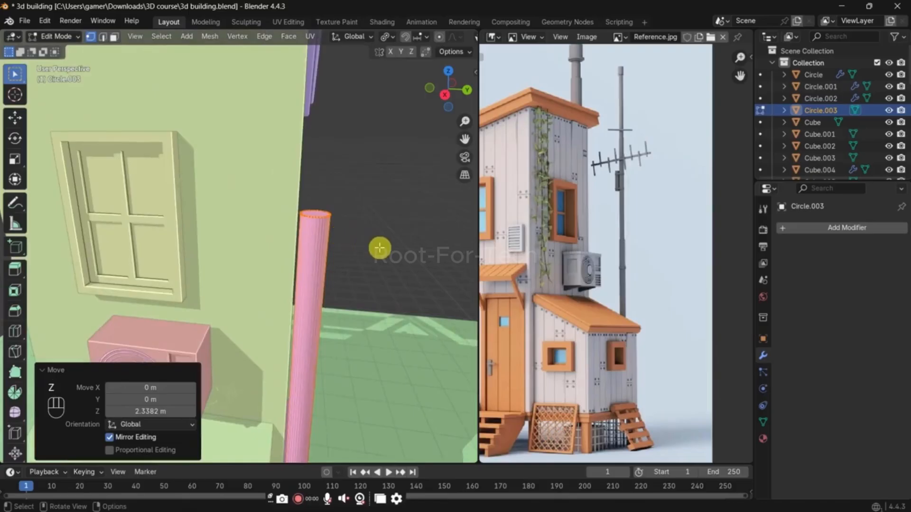
key("i")
left_click(356, 237)
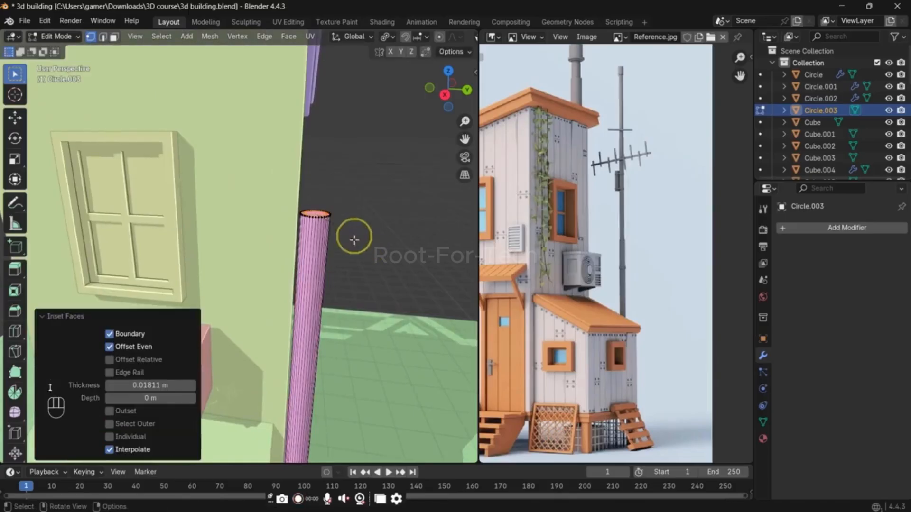
scroll(355, 246, "down", 5)
key("e")
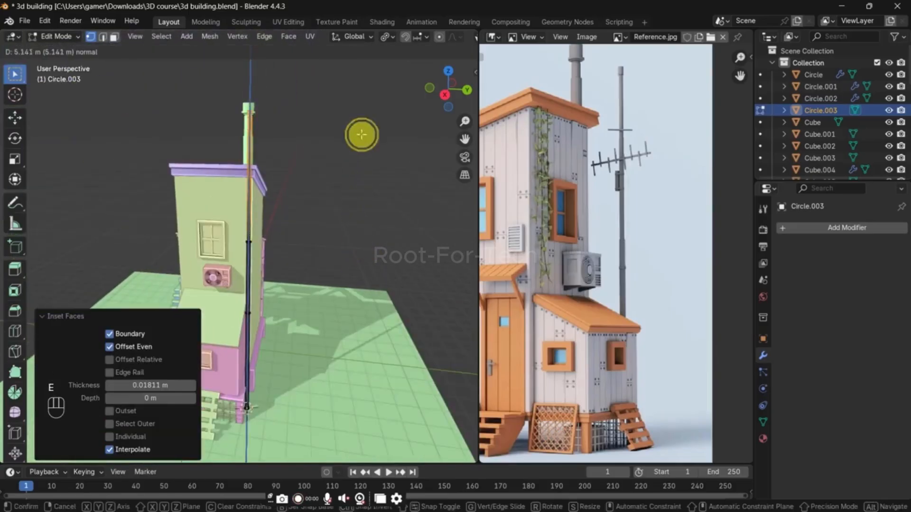
left_click(361, 135)
scroll(322, 185, "up", 3)
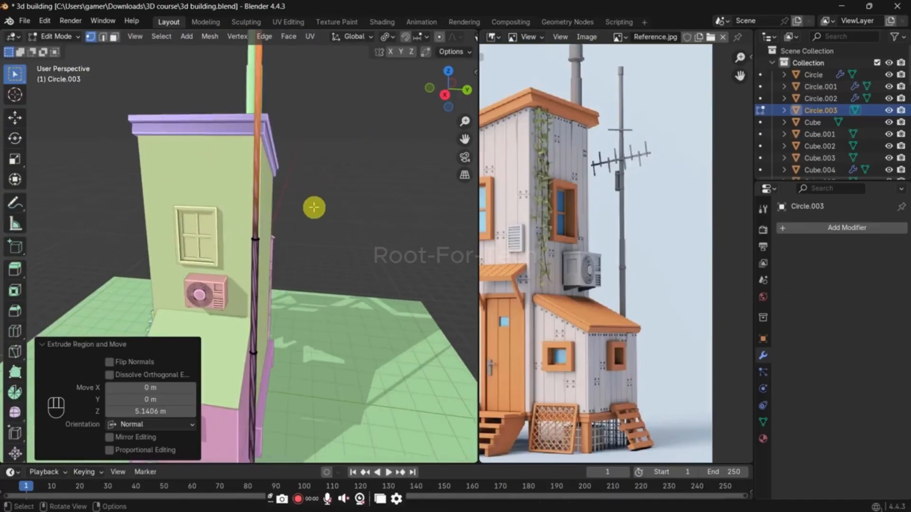
Step: Return to Object Mode and apply Shade Auto Smooth at 30° to the pole
middle_click_drag(314, 207, 335, 229, "shift")
key("Tab")
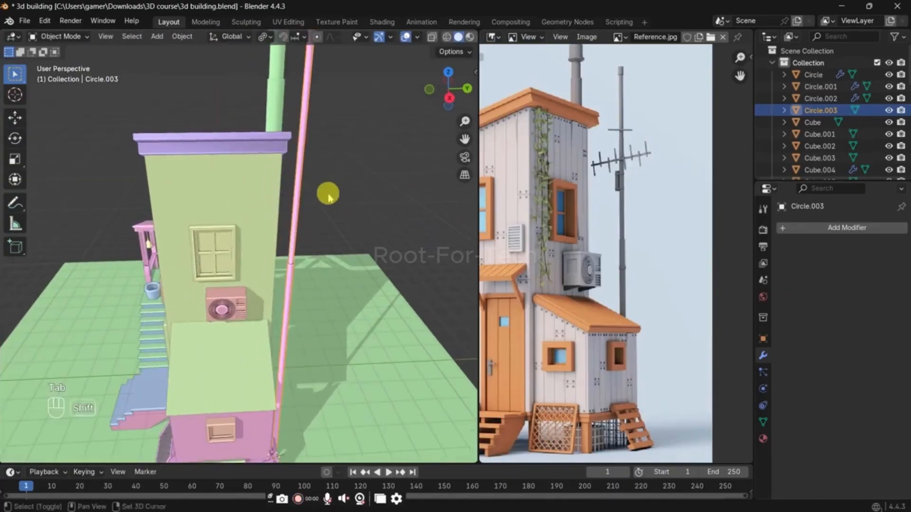
right_click(311, 139)
left_click(305, 126)
Step: Place the 3D cursor on the upper pole in front view, add a cube there and scale it to 0.126
key("KP_1")
middle_click_drag(335, 136, 254, 208, "shift")
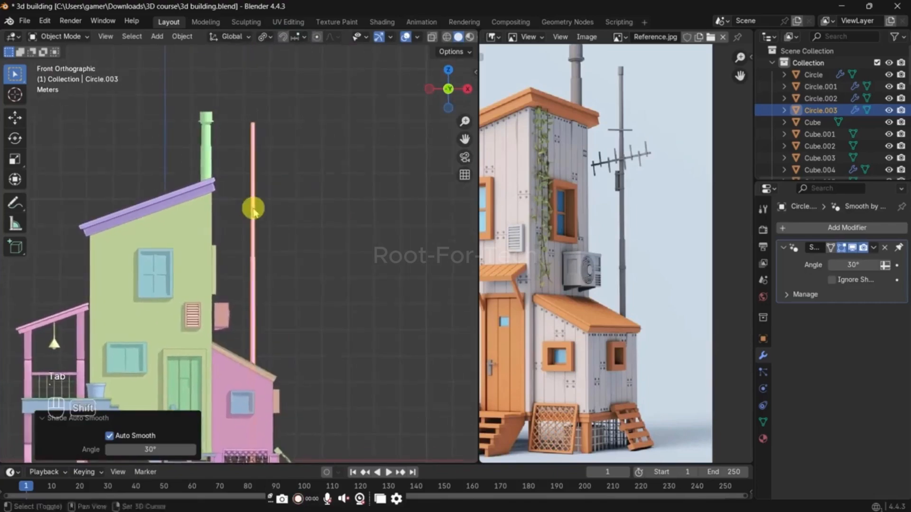
scroll(264, 209, "up", 3)
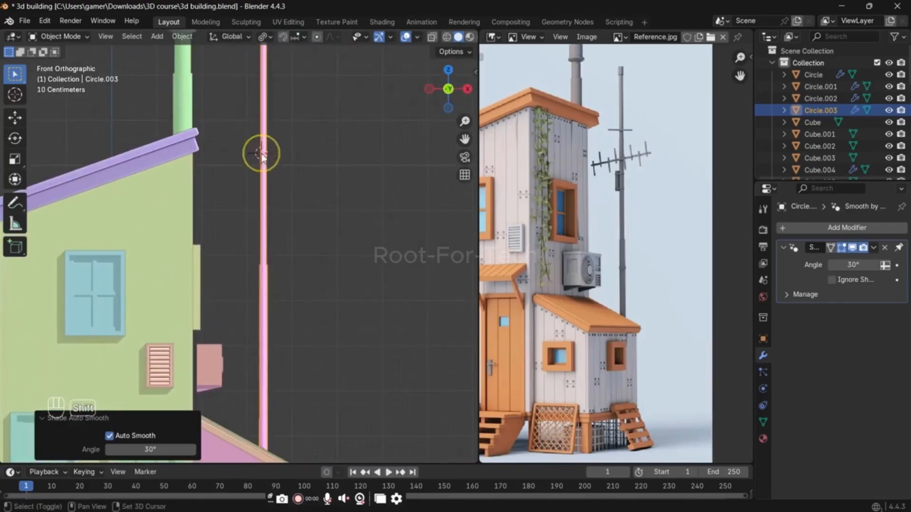
key("shift+a")
left_click(307, 165)
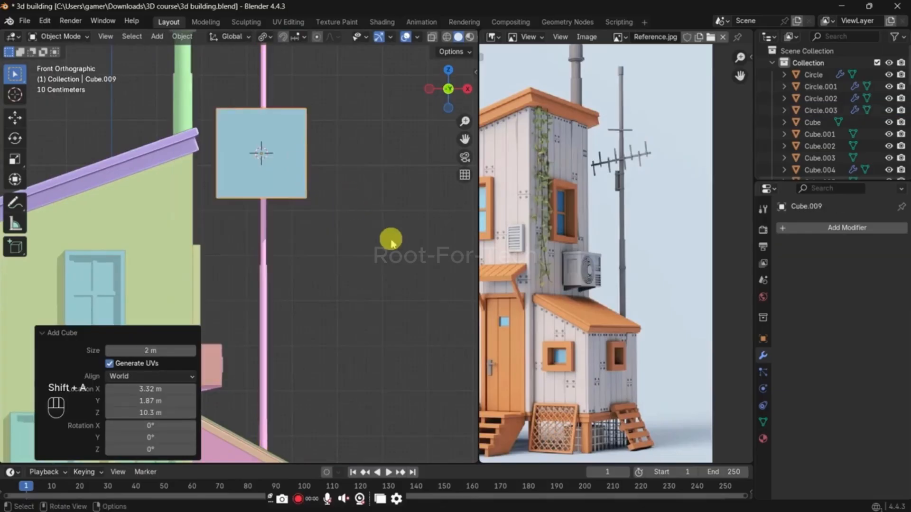
key("s")
left_click(277, 170)
middle_click_drag(277, 170, 315, 218)
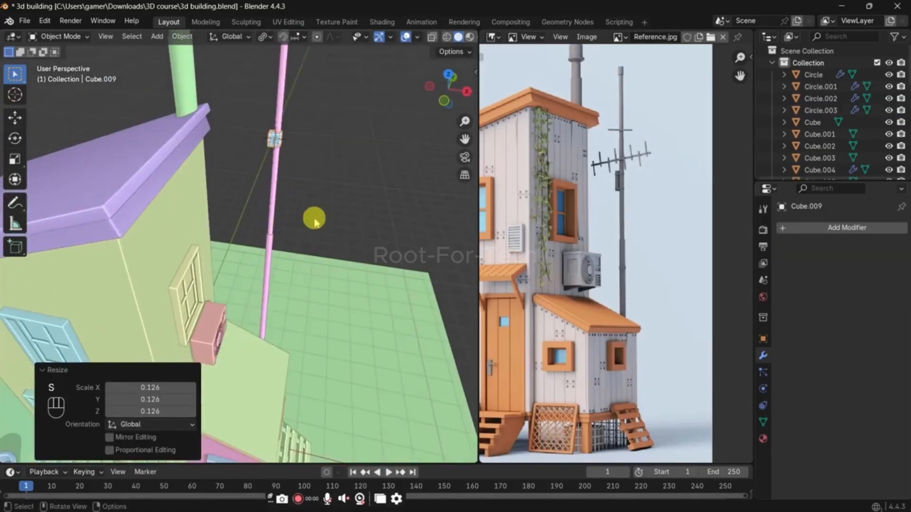
Step: Stretch the small cube by a factor of 12.28 along X into a crossbar on the pole
key("s")
key("x")
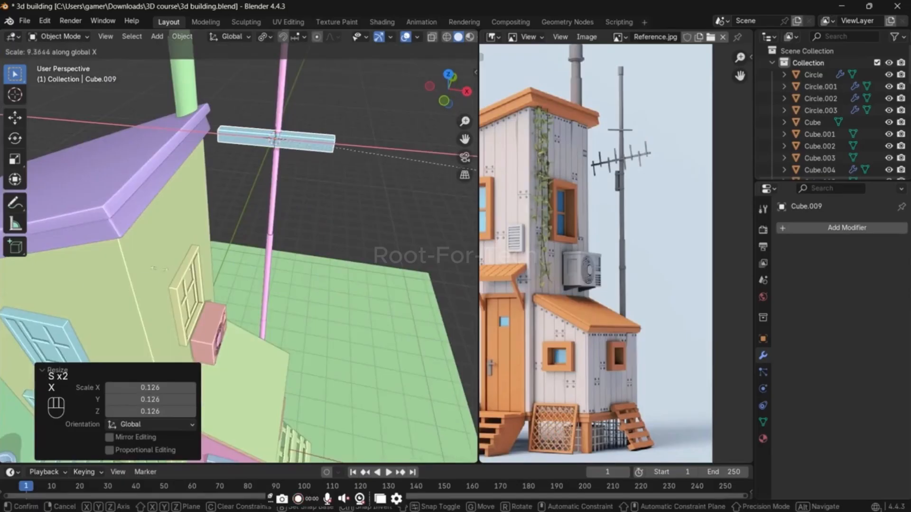
left_click(413, 262)
middle_click_drag(378, 246, 309, 224)
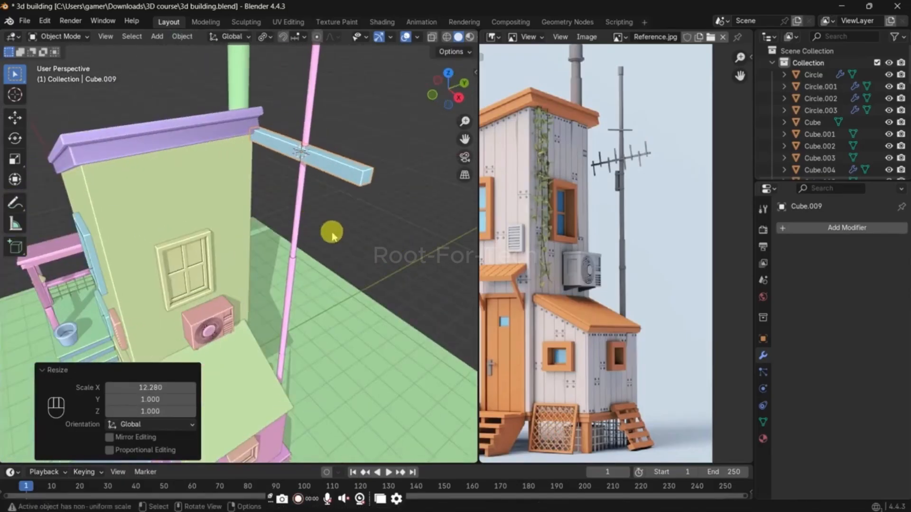
Step: Thin the crossbar to about 0.29 in Y and Z, keeping its X length
key("s")
key("shift+z")
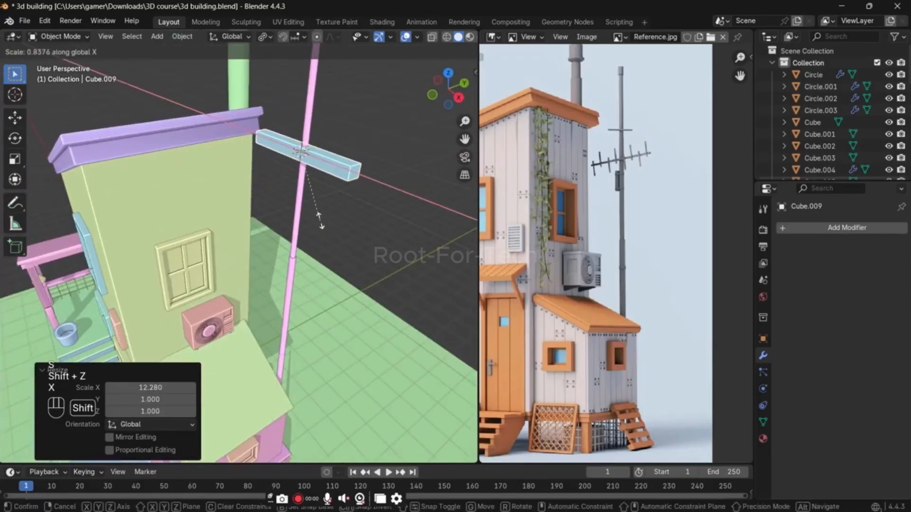
key("shift+x")
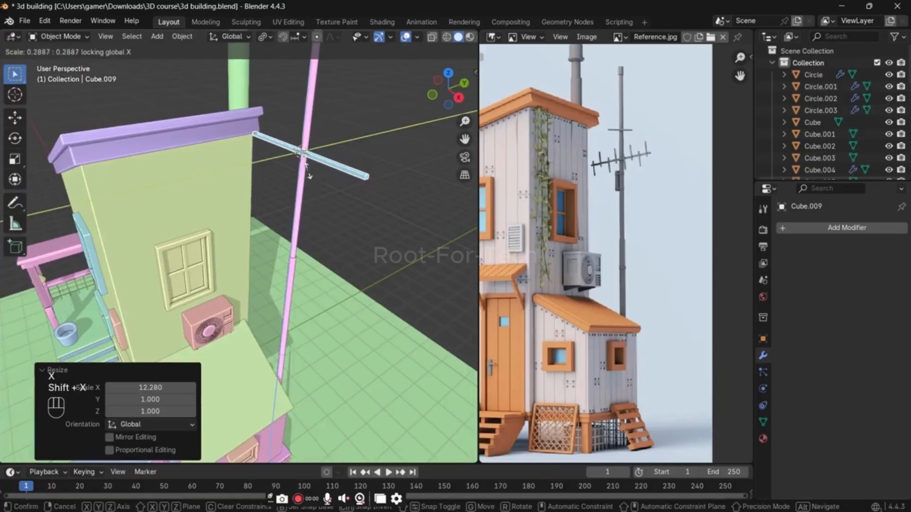
left_click(308, 172)
scroll(329, 185, "up", 2)
middle_click_drag(329, 185, 228, 228, "shift")
scroll(238, 227, "up", 2)
Step: Select the crossbar's long edges in Edit Mode and bevel them with 3 segments and Clamp Overlap to round the bar
key("Tab")
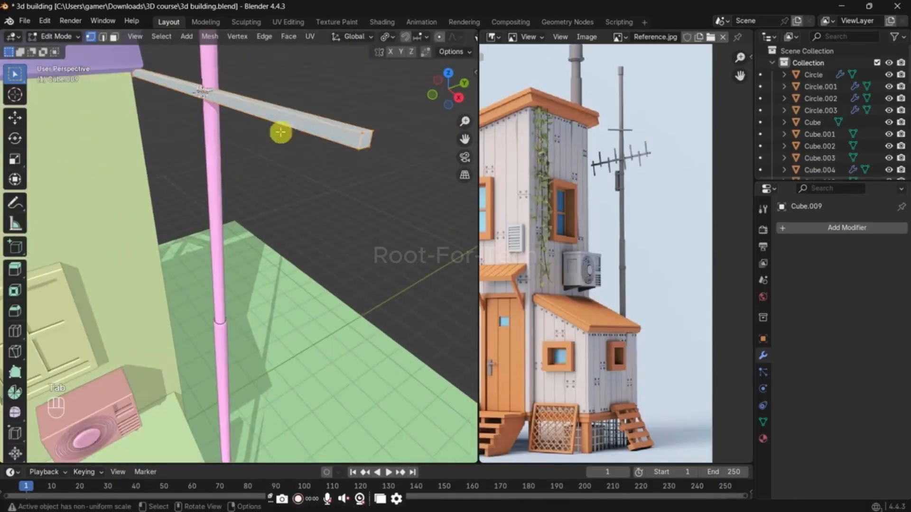
key("2")
key("alt+z")
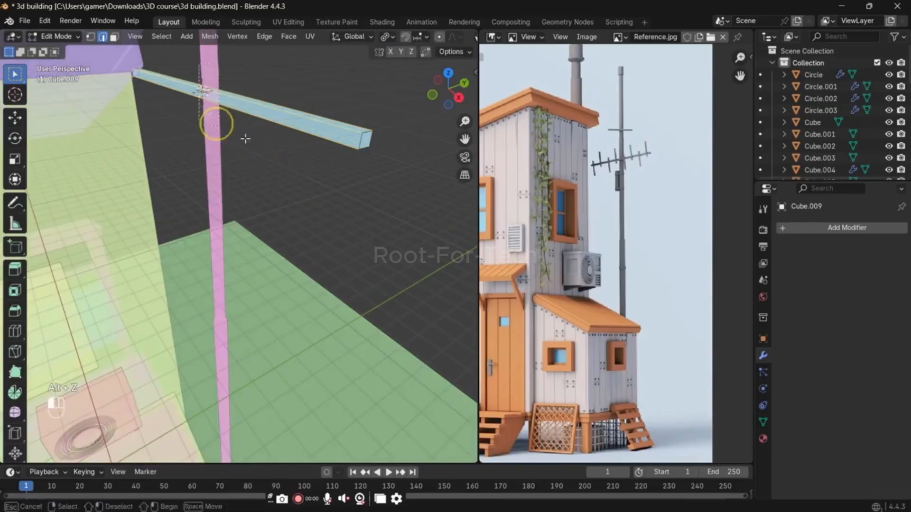
middle_click_drag(290, 162, 278, 208, "shift")
scroll(279, 210, "up", 2)
key("ctrl+b")
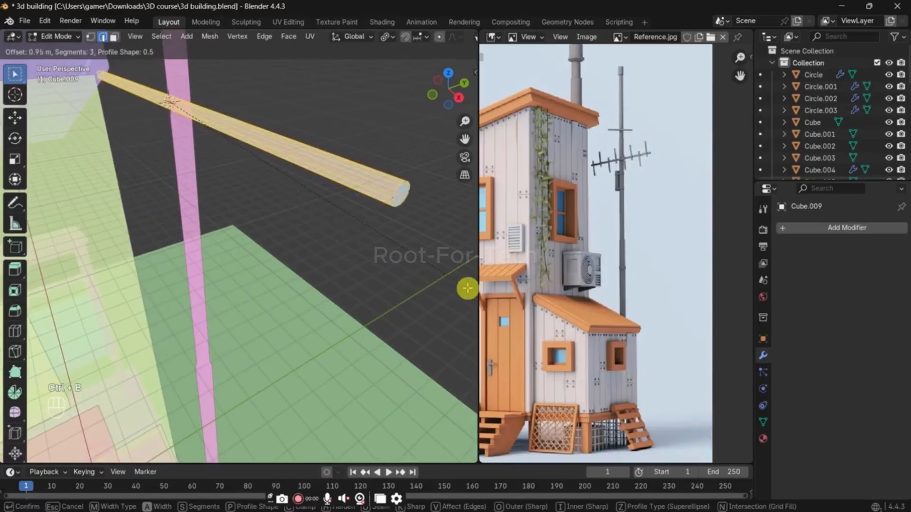
left_click(185, 331)
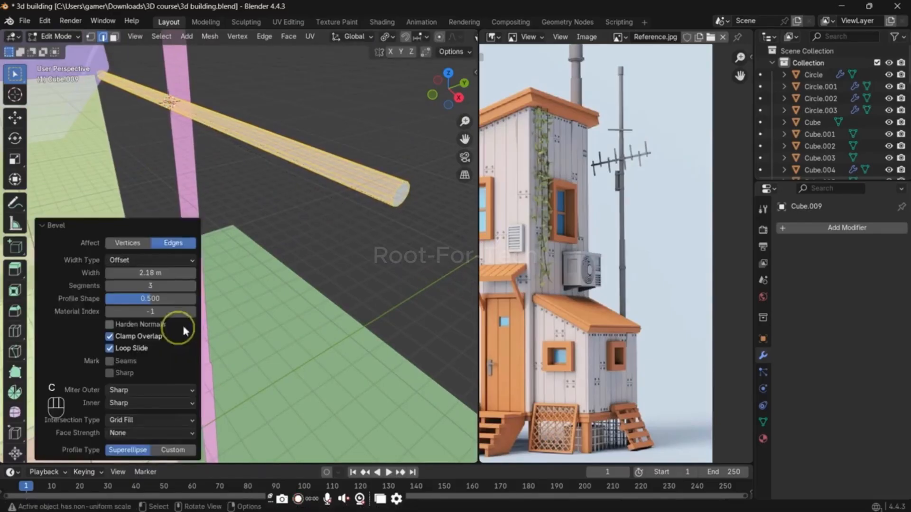
Step: Select the whole crossbar mesh and merge its vertices by distance at 0.0001 m
key("a")
key("m")
left_click(295, 309)
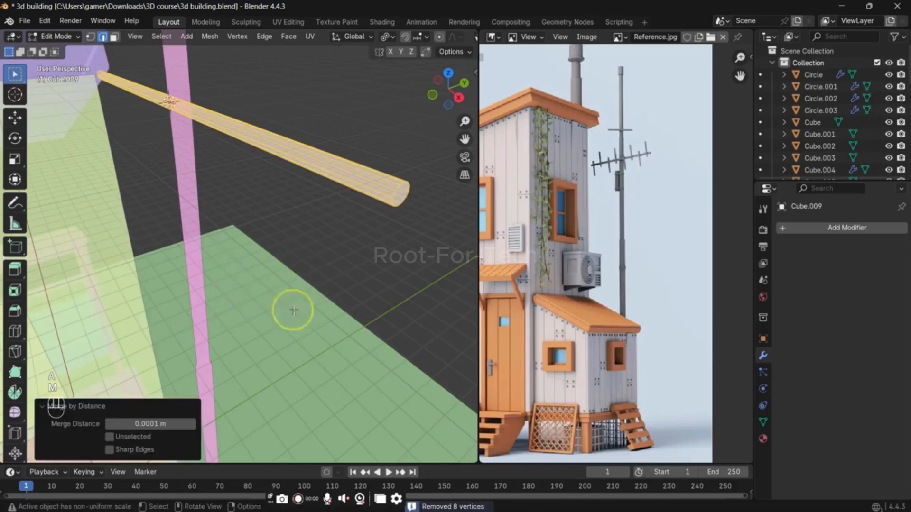
Step: Turn X-ray off, return to Object Mode and shade the crossbar auto smooth at 30°
key("alt+z")
key("Tab")
right_click(325, 172)
left_click(325, 172)
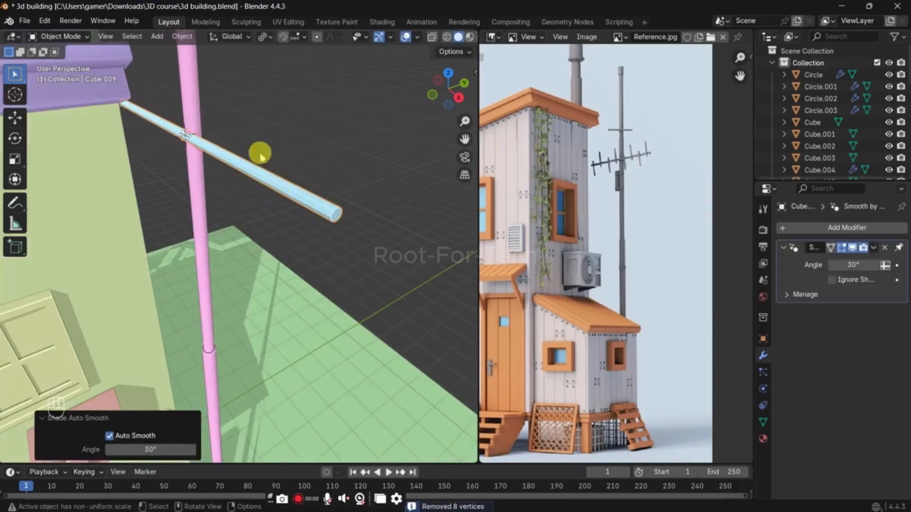
Step: Add a 2 m cube near the house-side end of the crossbar and scale it to 0.091
key("KP_1")
key("Tab")
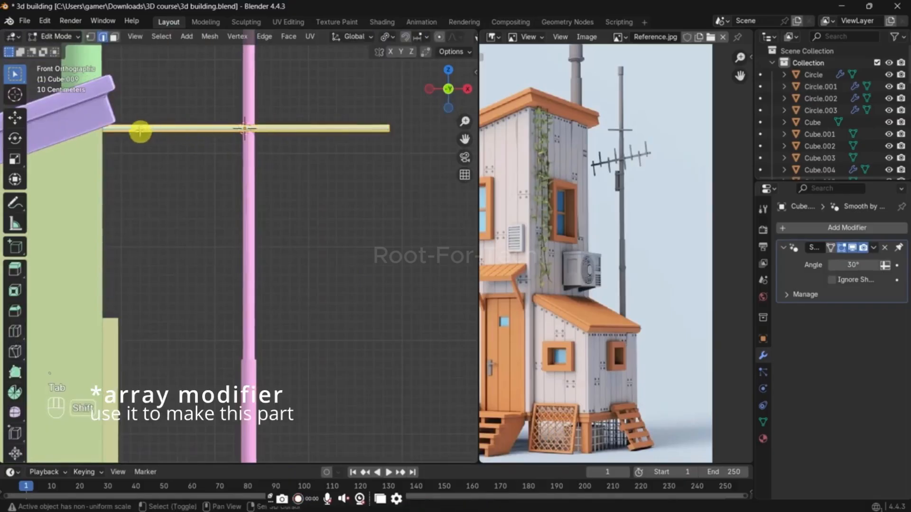
key("Tab")
scroll(171, 101, "down", 1)
key("shift+a")
mouse_move(252, 153)
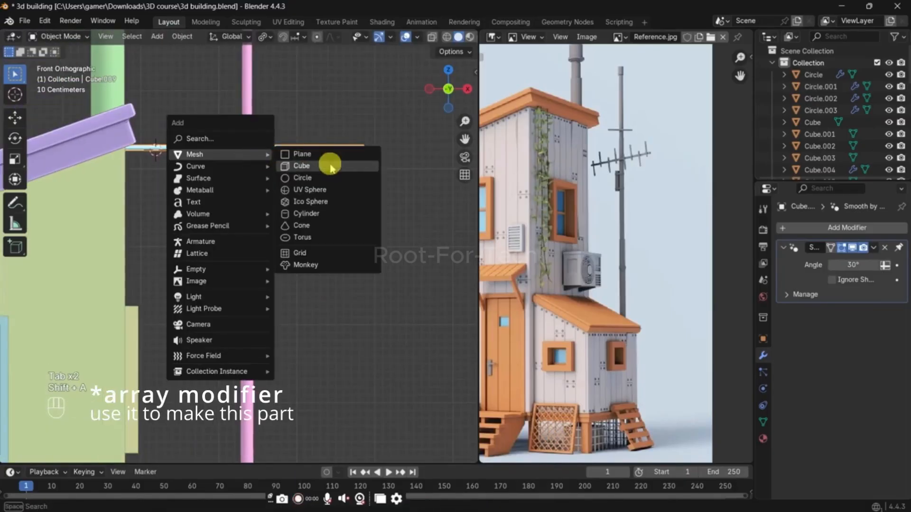
left_click(316, 166)
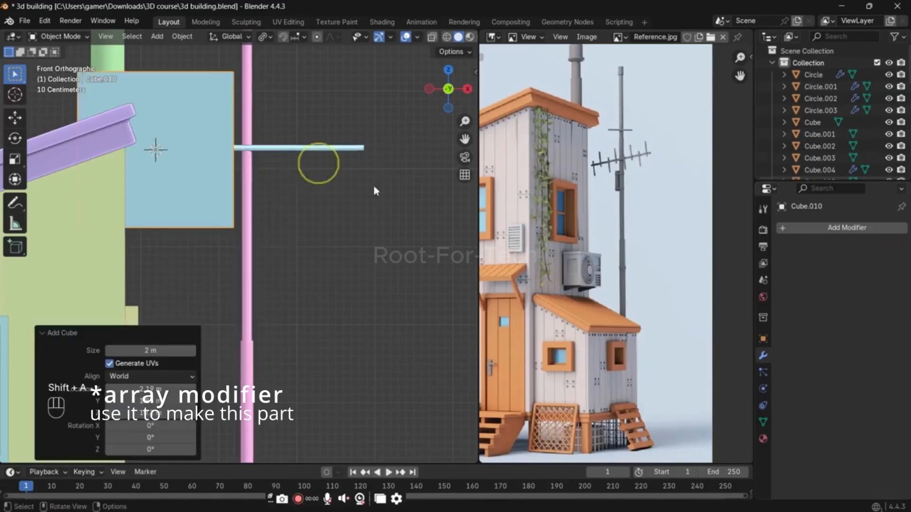
key("s")
left_click(175, 165)
Step: Shape the small cube into a slim upright: stretch it about 8.8 along Z, scale it to 0.413, and thin X and Y to 0.552
key("s")
key("z")
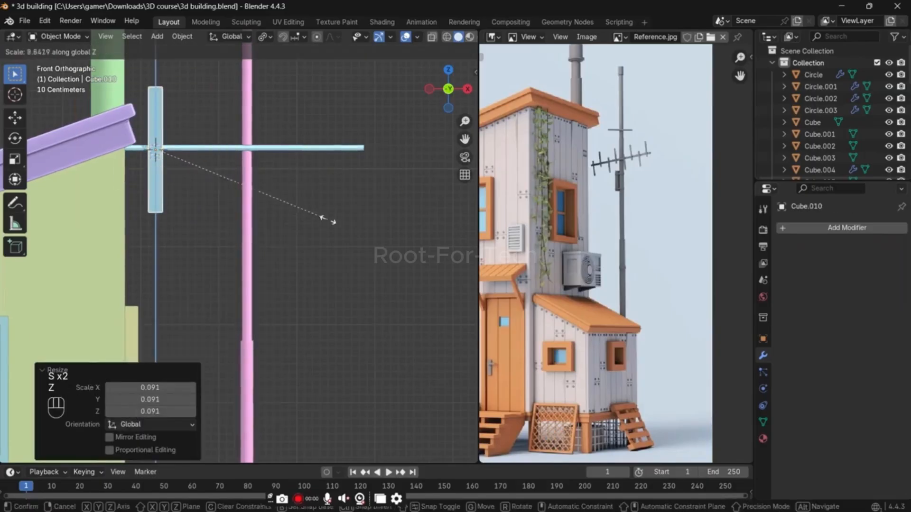
left_click(327, 219)
key("s")
left_click(219, 193)
key("s")
key("shift+z")
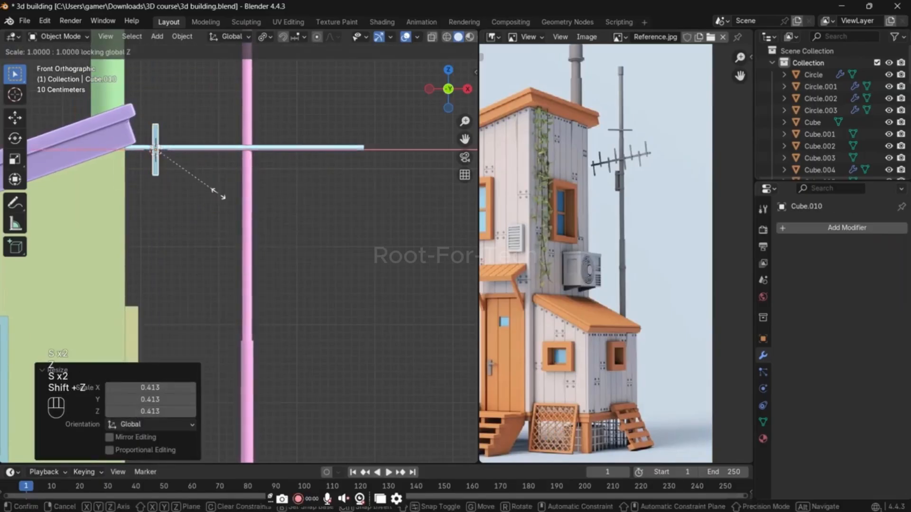
left_click(189, 176)
Step: Raise the upright along Z so most of it stands above the crossbar
key("g")
key("f")
key("z")
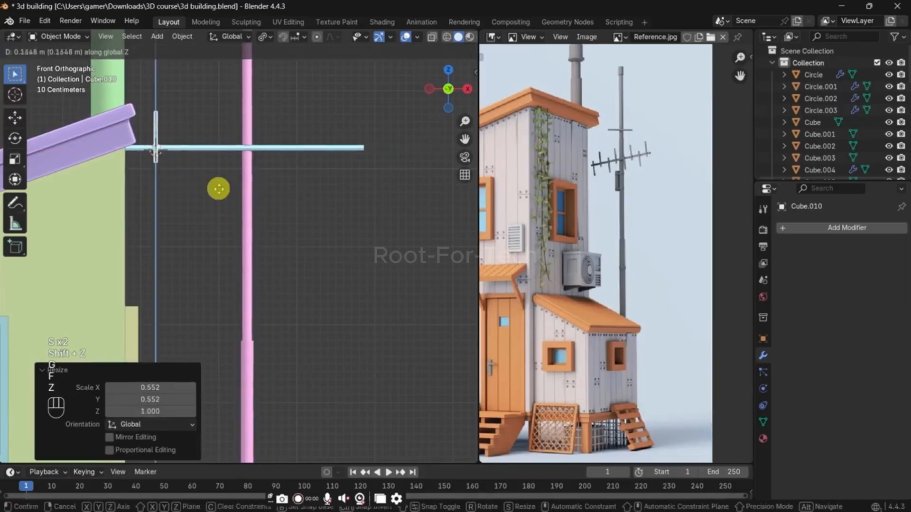
left_click(218, 186)
Step: Duplicate the upright 0.238 m along X and 0.391 m down, and duplicate that copy 0.269 m along X back up to the first one's height
key("shift+d")
left_click(238, 216)
key("shift+d")
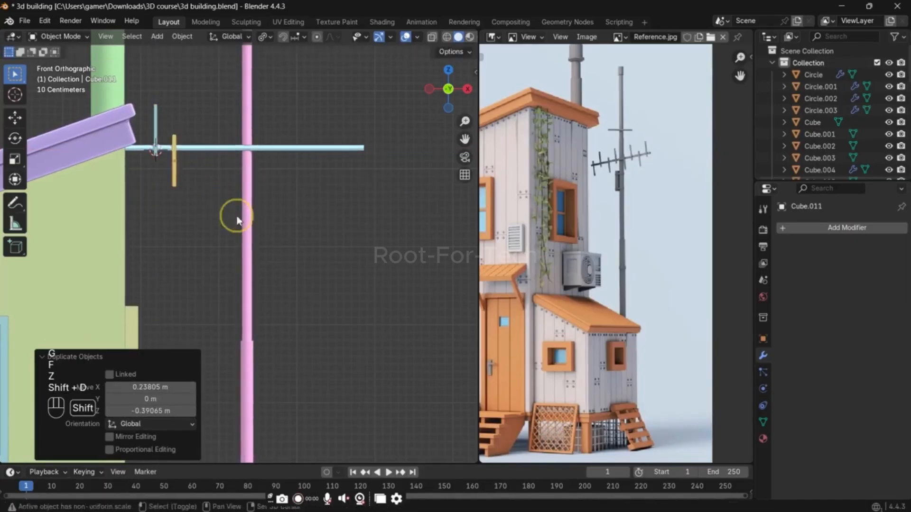
left_click(258, 187)
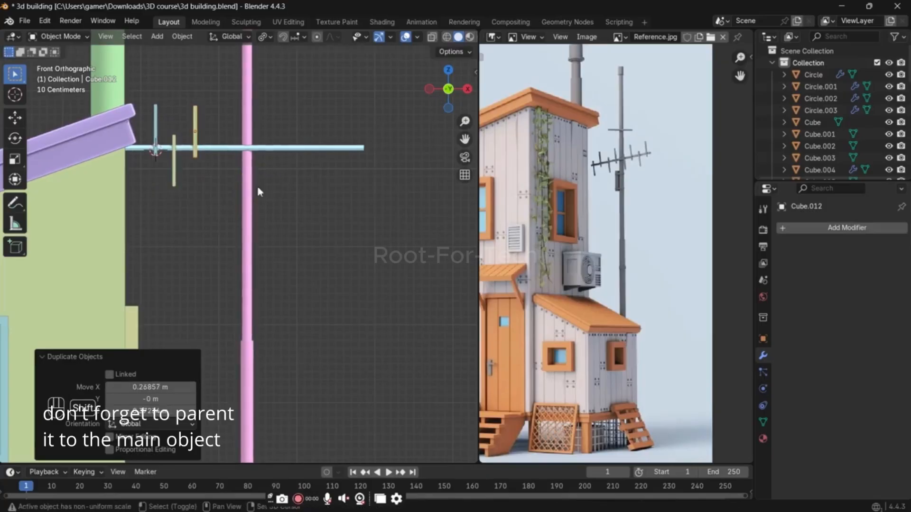
Step: Duplicate the upper upright 0.439 m along X and repeat the duplication to make four evenly spaced copies along the crossbar
key("shift+d")
key("x")
left_click(291, 182)
key("shift+r")
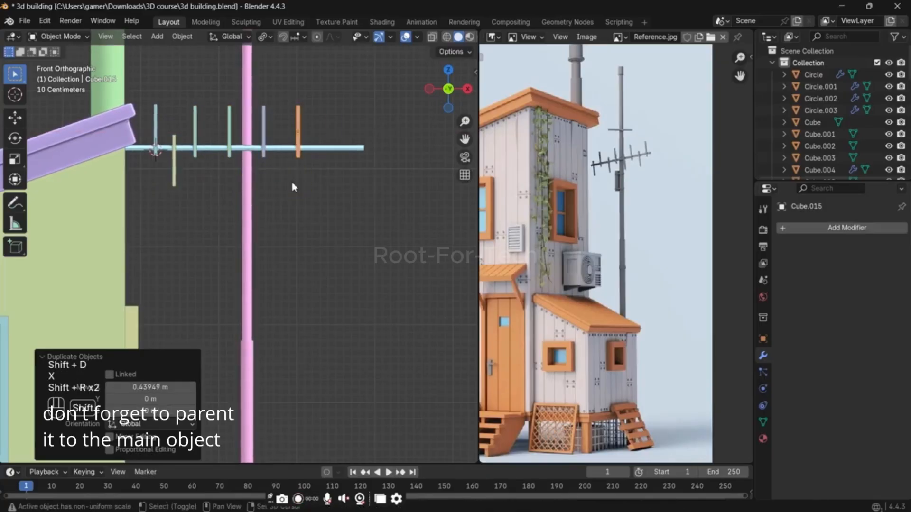
Step: Duplicate the row of upper uprights 0.366 m down and shift the copies about 0.24 m along X so the two rows alternate
left_click_drag(151, 105, 349, 131, "shift")
key("shift+d")
key("z")
left_click(352, 153)
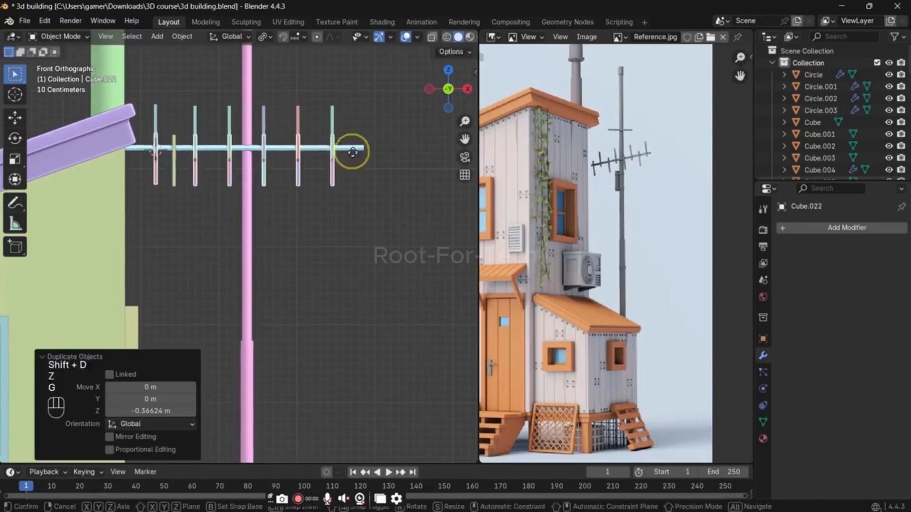
key("g")
key("x")
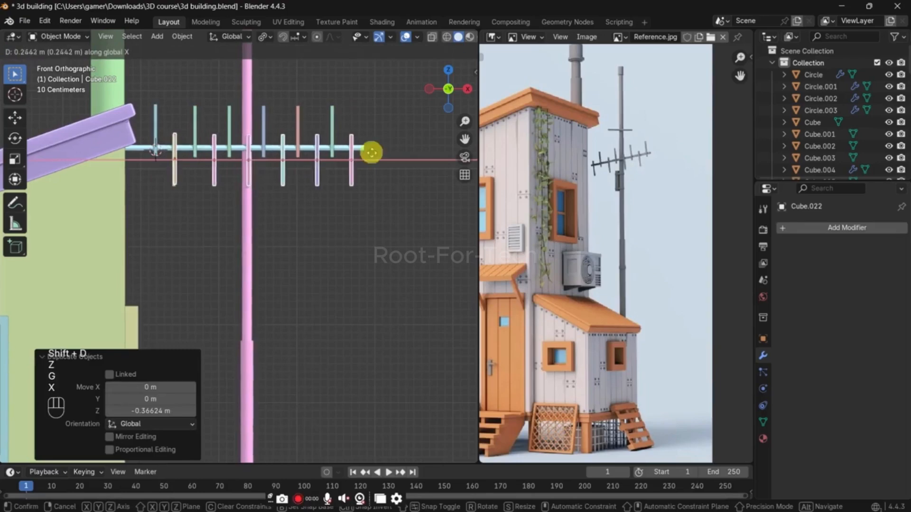
left_click(372, 152)
Step: Delete the extra lower upright that overlaps another one near the house-side end of the crossbar
left_click(179, 191)
key("x")
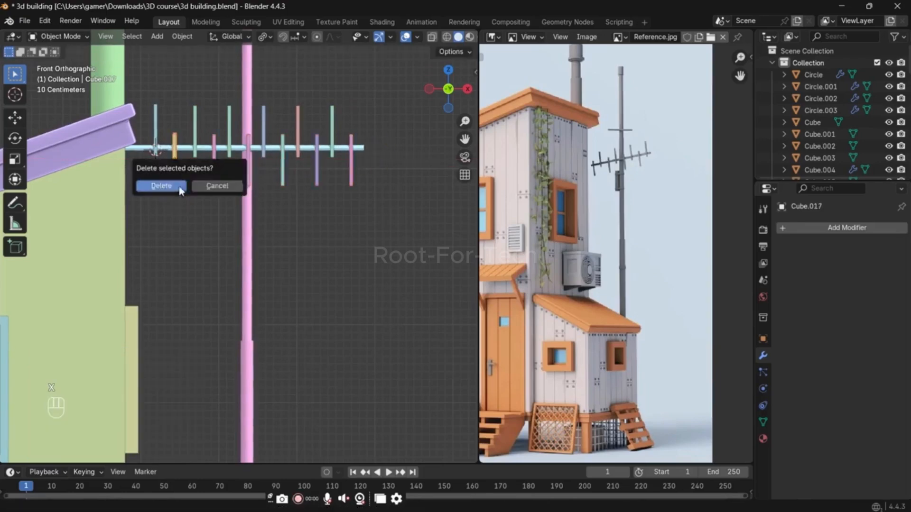
left_click(179, 189)
key("ctrl+z")
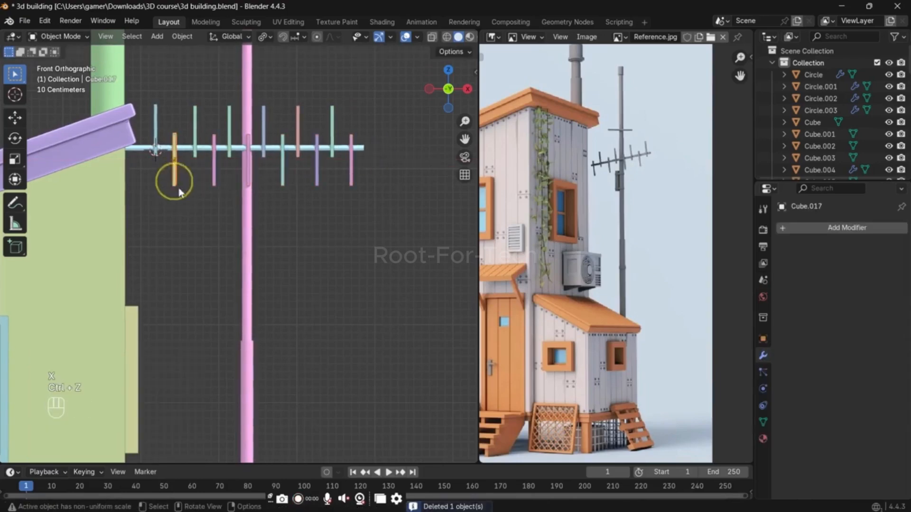
key("g")
left_click(173, 218)
key("x")
left_click(172, 219)
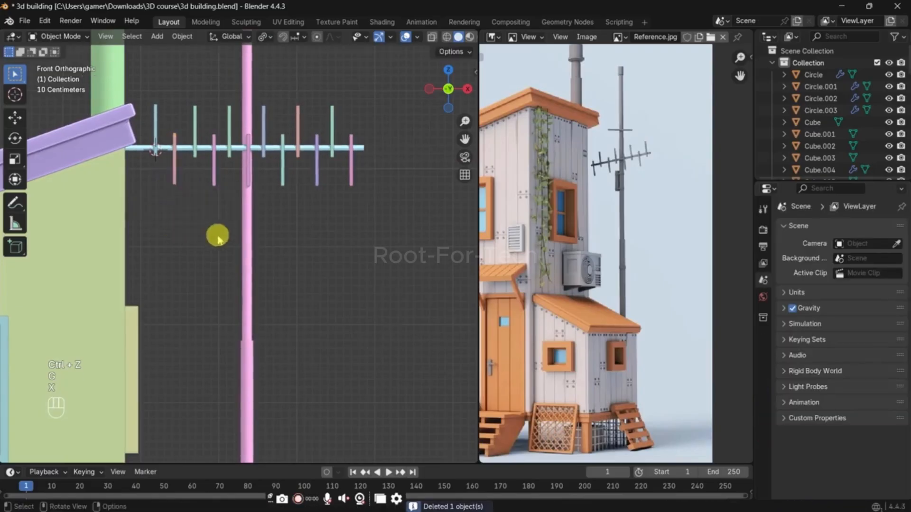
Step: Try deleting the lower upright that coincides with the pole
middle_click_drag(380, 210, 340, 229)
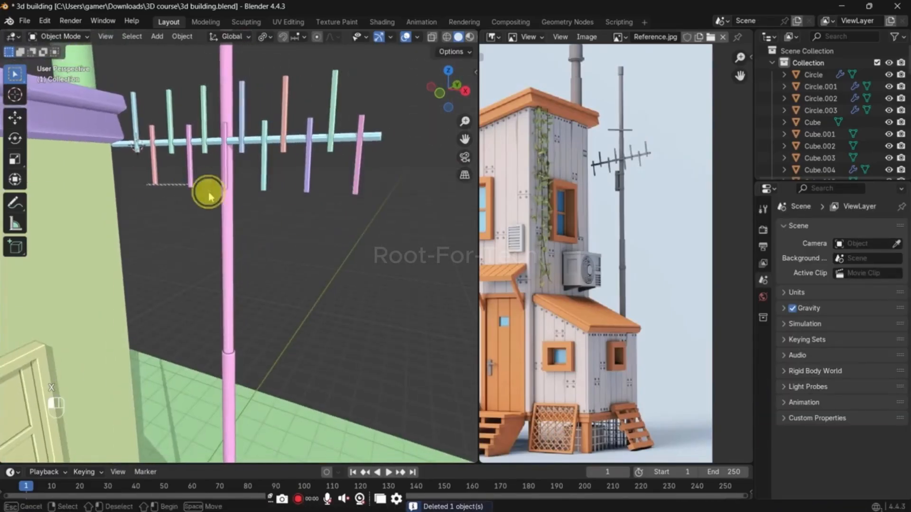
left_click(226, 184)
key("x")
left_click(225, 180)
key("grave")
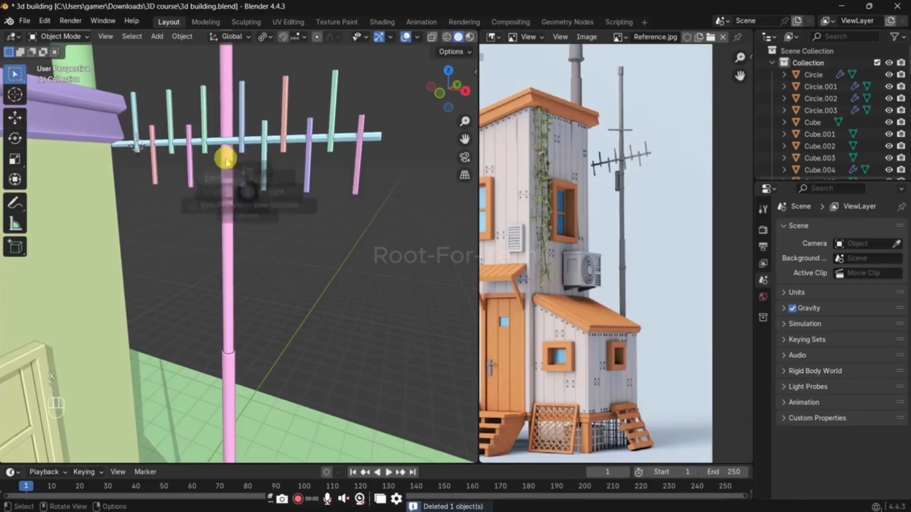
left_click(191, 162)
key("ctrl+z")
Step: Move the lower upright at the pole about 1.4 m along negative X to the house-side end of the crossbar
key("g")
key("x")
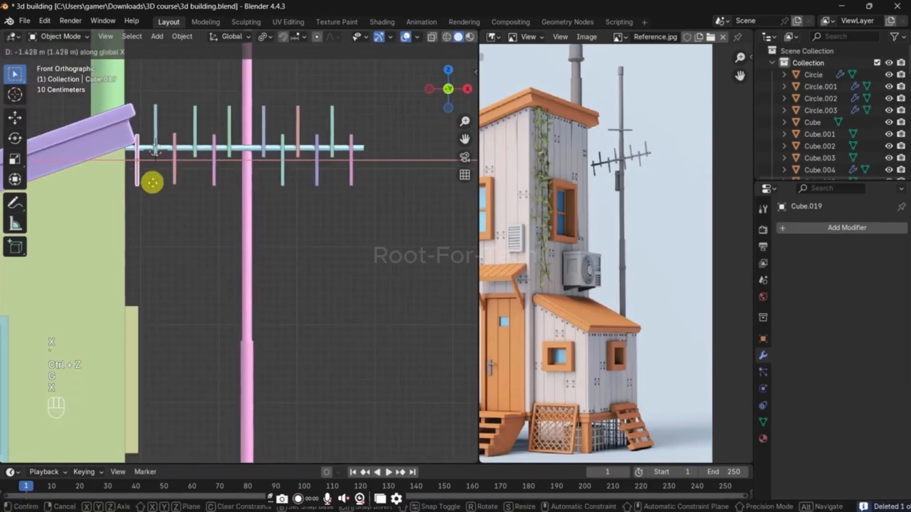
left_click(143, 150)
Step: Join the six lower uprights into one object and the six upper uprights into another
left_click(214, 176, "shift")
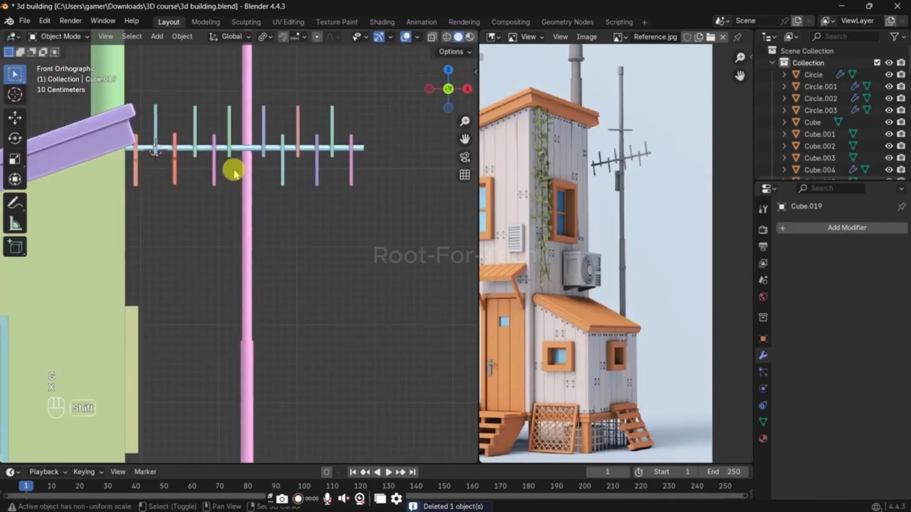
key("ctrl+j")
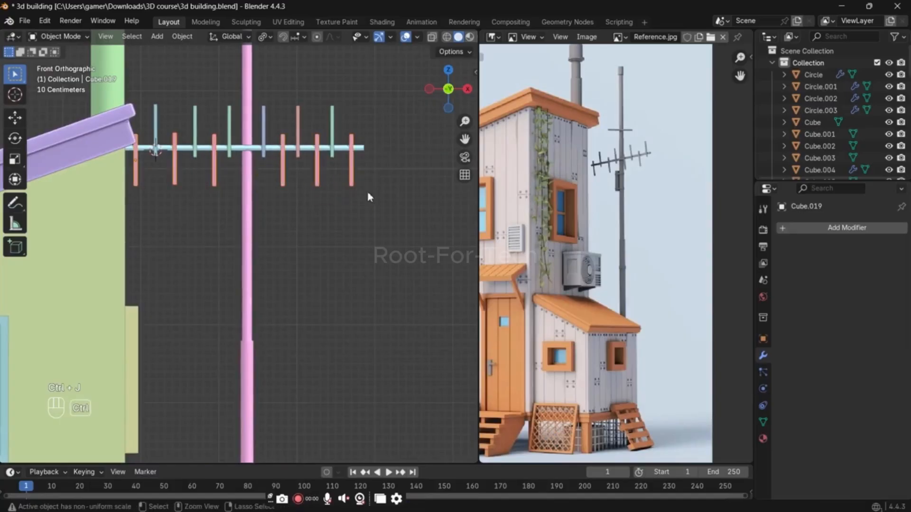
left_click_drag(348, 113, 264, 103)
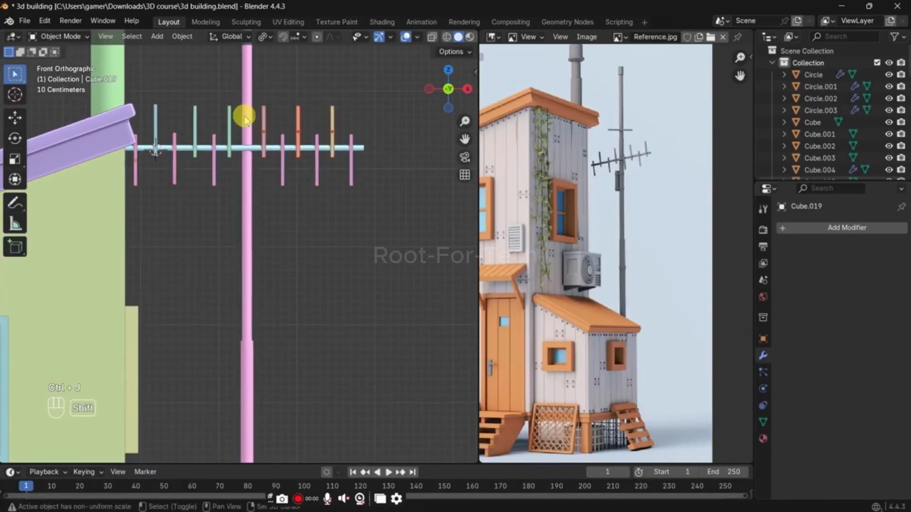
left_click(231, 116, "shift")
left_click(153, 104, "shift")
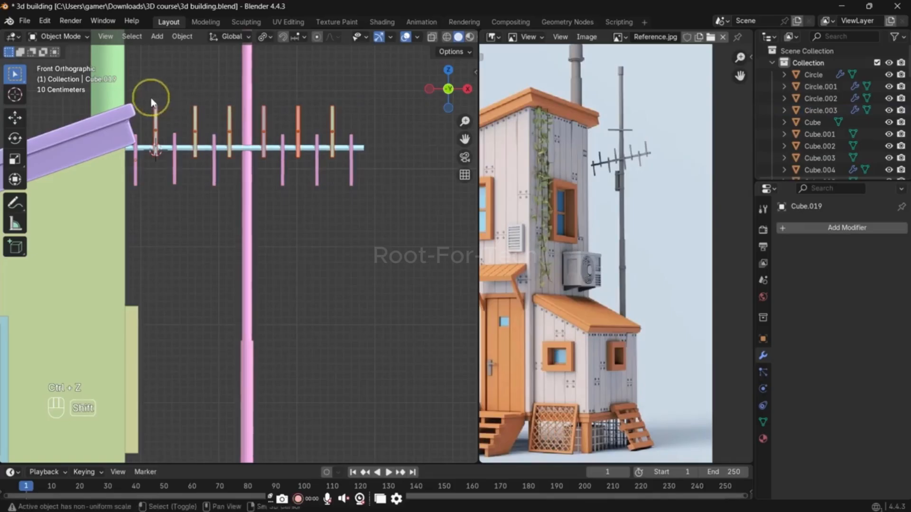
key("ctrl+j")
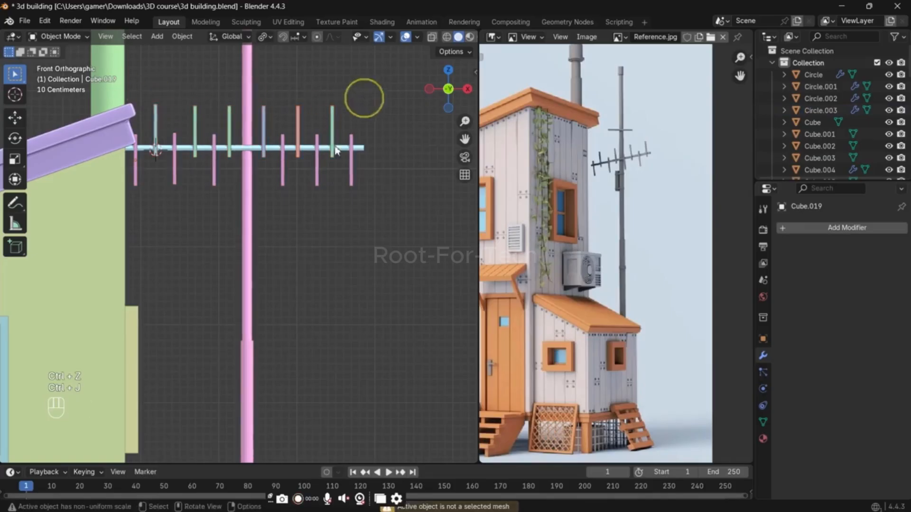
middle_click_drag(363, 98, 270, 186)
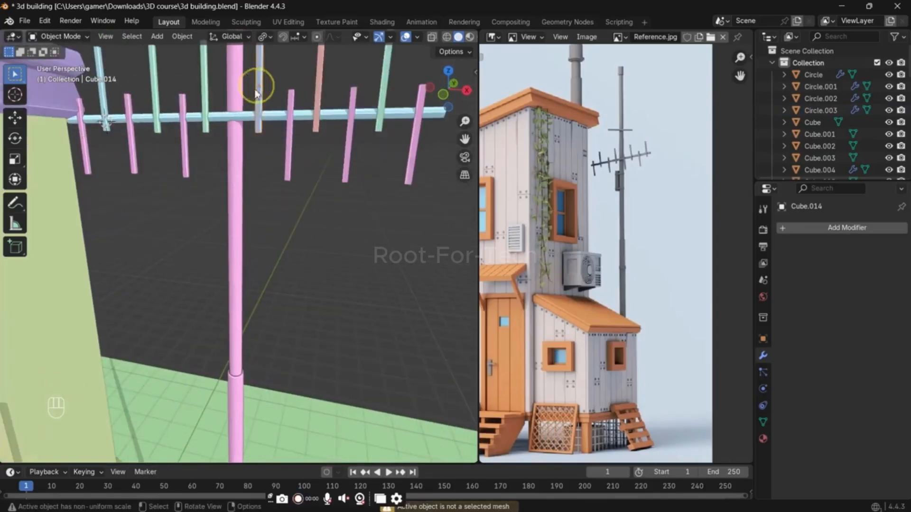
key("g")
key("ctrl+z")
key("ctrl+z")
left_click(205, 81, "shift")
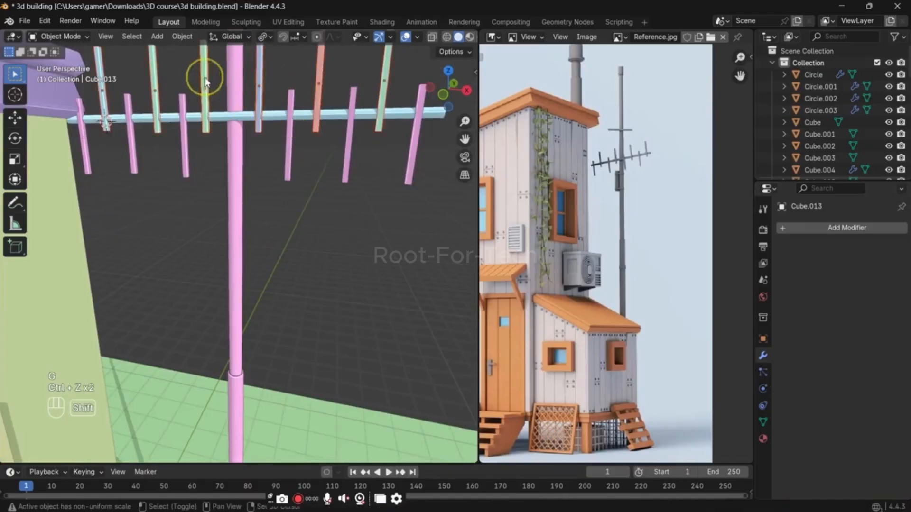
key("ctrl+j")
Step: Check that the joined lower uprights move as one object and save the file
left_click(99, 148)
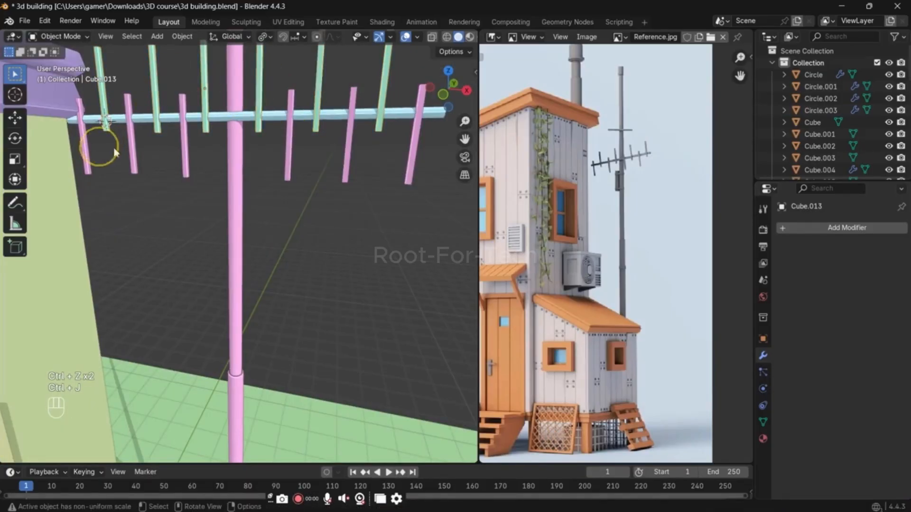
left_click(87, 156)
key("g")
right_click(133, 147)
scroll(252, 166, "down", 2)
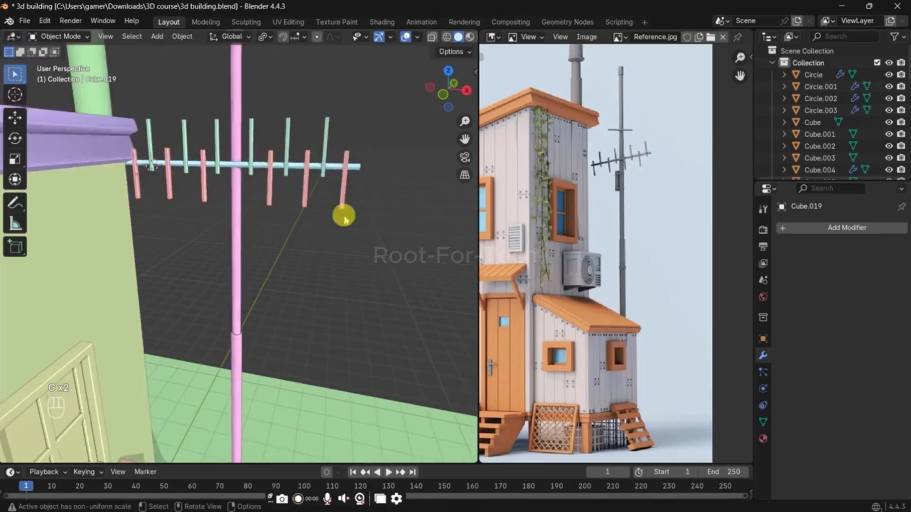
key("ctrl+s")
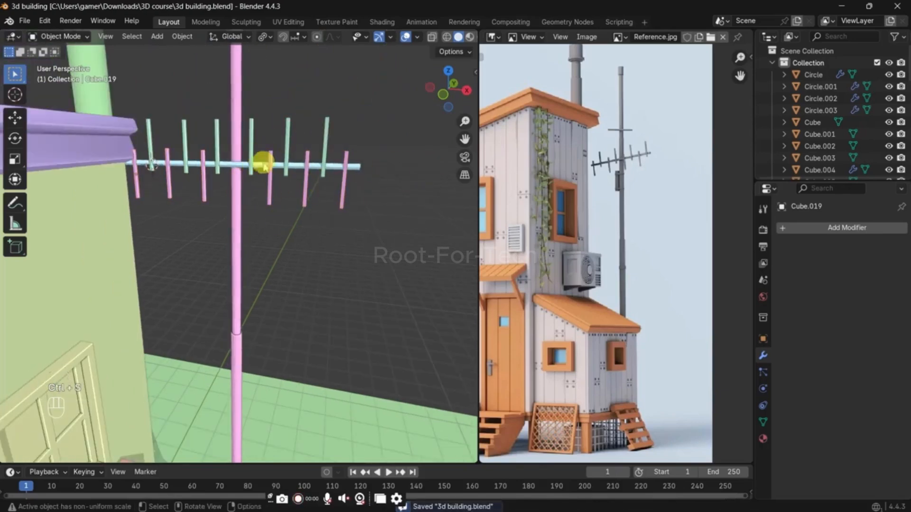
Step: Parent both upright groups to the crossbar as Object with Keep Transform
left_click(252, 144)
left_click(270, 188, "shift")
left_click(279, 168, "shift")
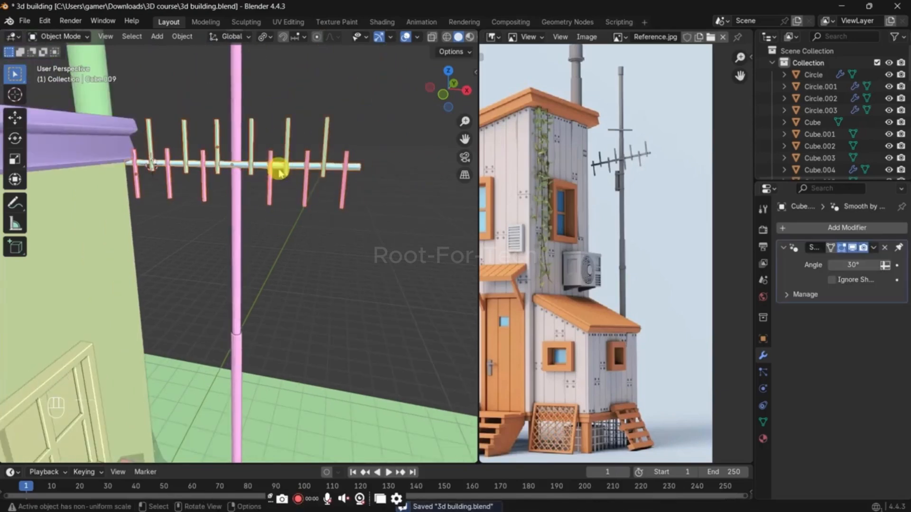
key("ctrl+p")
left_click(279, 169)
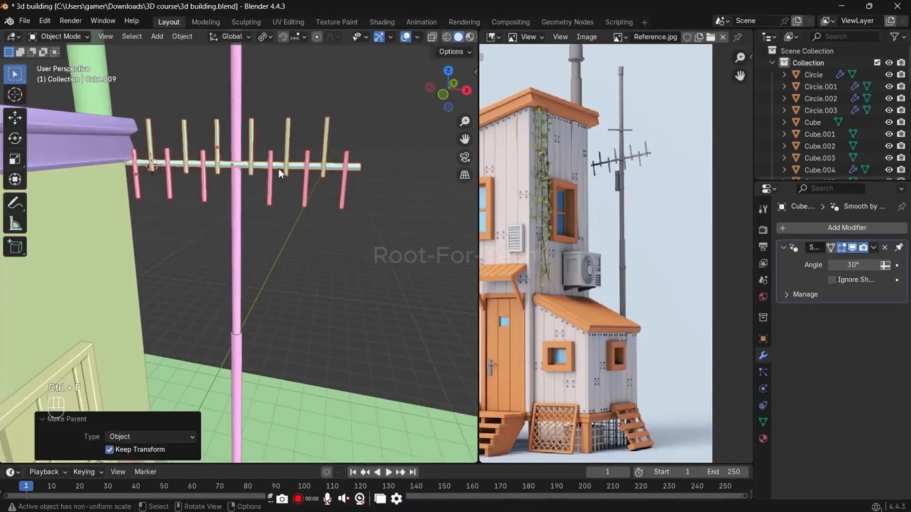
Step: Test the parenting with a free trackball rotation of the crossbar
key("r")
key("r")
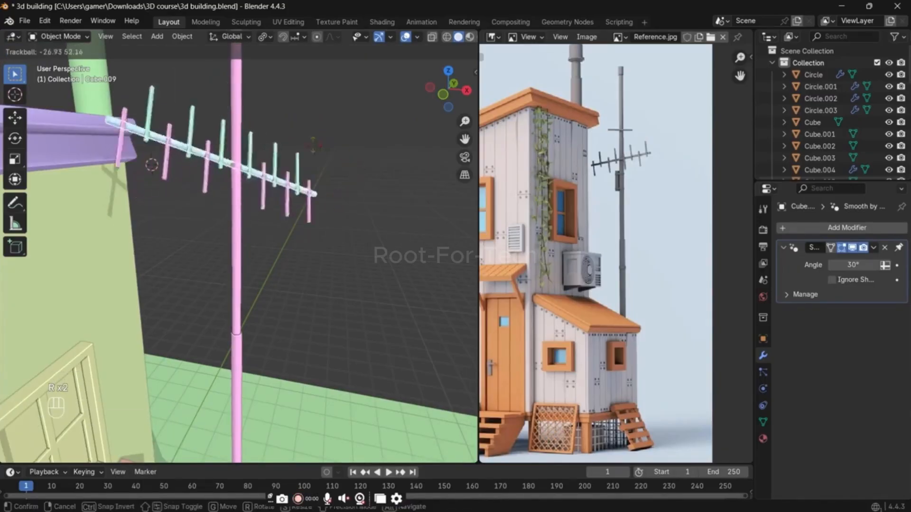
right_click(274, 185)
Step: Place the 3D cursor on the pole below the crossbar
scroll(256, 225, "up", 1)
right_click(238, 286, "shift")
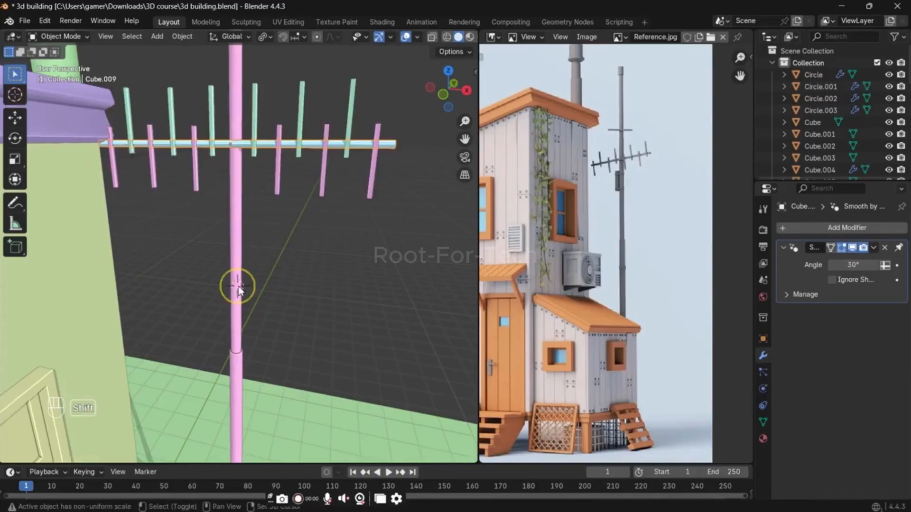
middle_click_drag(239, 289, 241, 247)
key("Tab")
scroll(240, 240, "up", 1)
key("ctrl+r")
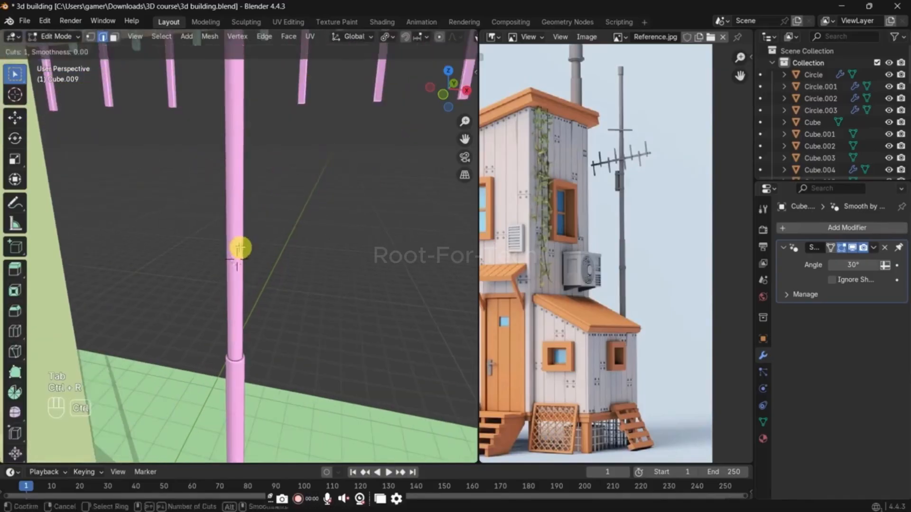
right_click(240, 248)
Step: Stop editing the antenna crosspiece and open the antenna pole's mesh for editing instead
key("alt+z")
key("shift+alt+space")
key("shift+alt+z")
key("shift+alt+z")
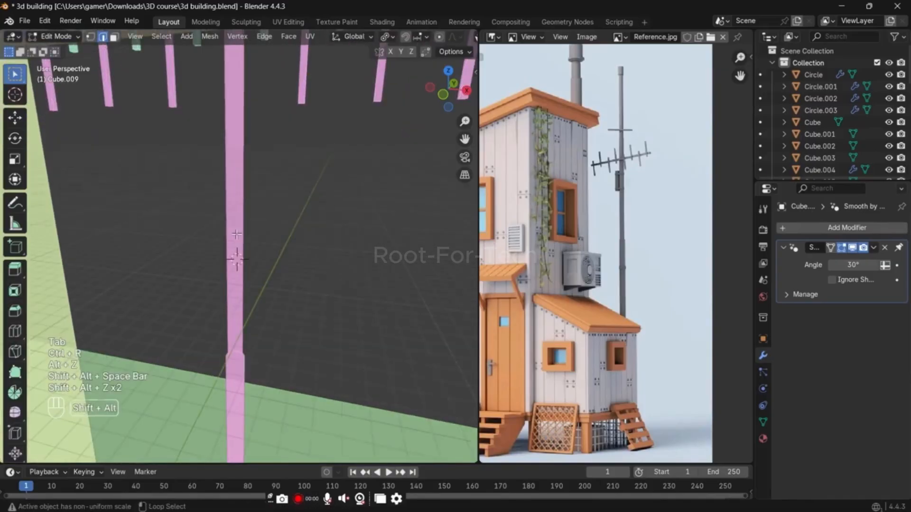
key("Tab")
key("Tab")
key("Tab")
left_click(234, 204)
key("Tab")
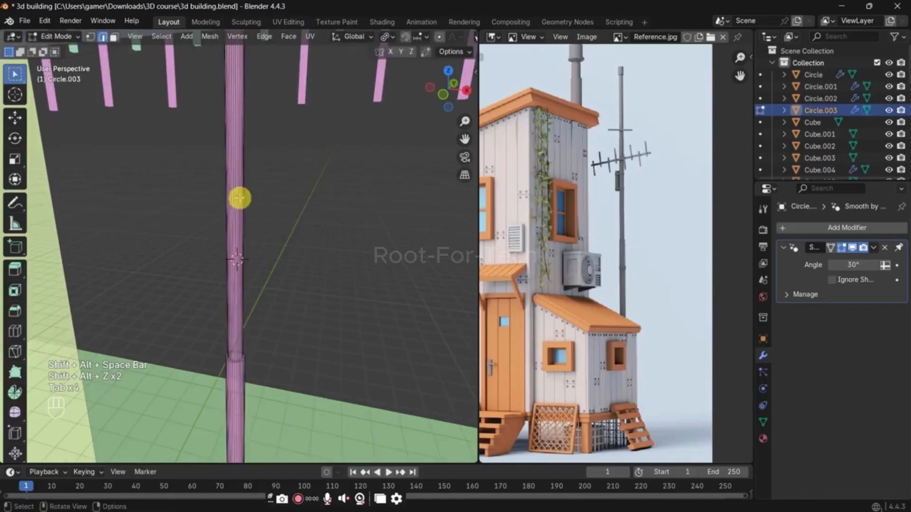
key("ctrl+r")
left_click(240, 223)
right_click(240, 224)
key("g")
key("g")
right_click(240, 230)
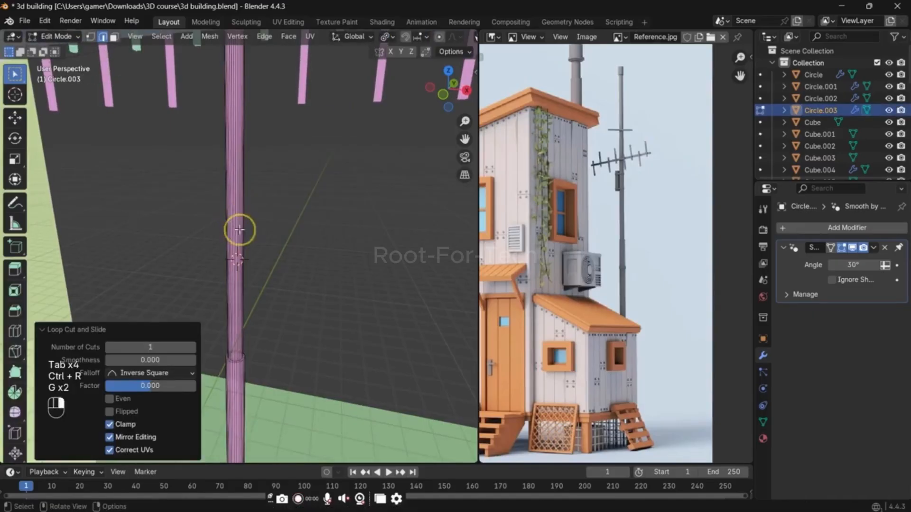
key("1")
scroll(253, 220, "down", 1)
scroll(253, 220, "down", 1)
key("g")
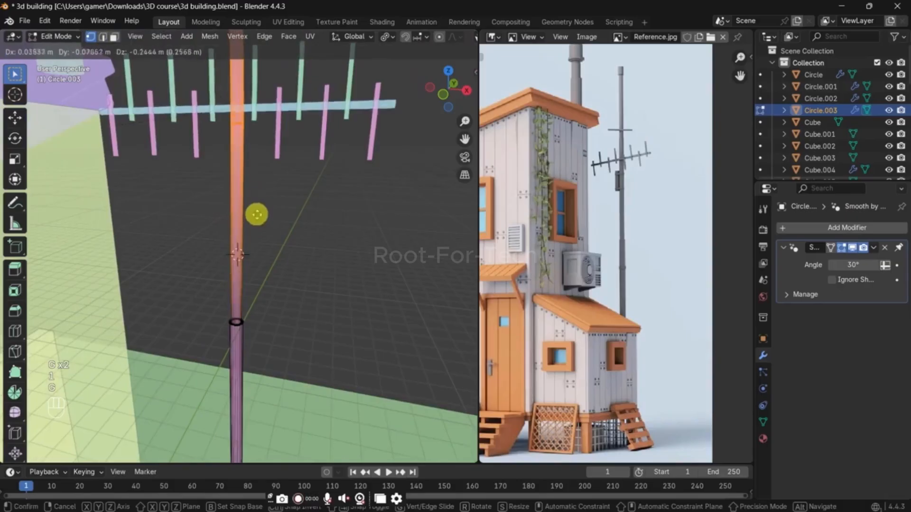
right_click(252, 256)
key("g")
right_click(252, 249)
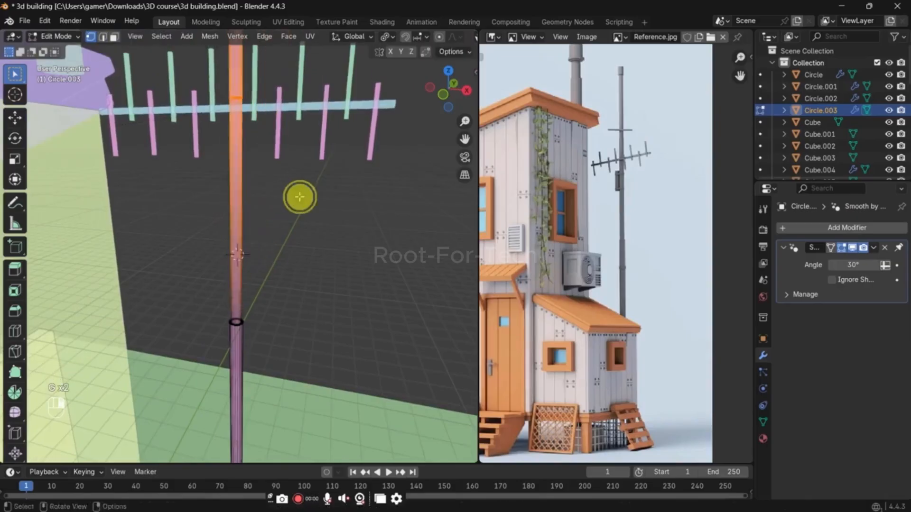
key("ctrl+z")
key("ctrl+z")
key("Tab")
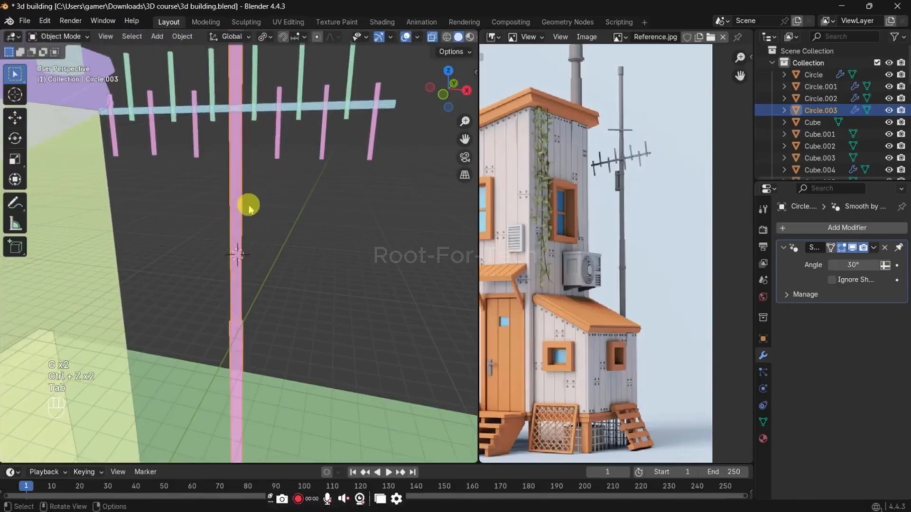
Step: Add an edge loop to the pole below the crossbar, slide it by about 0.437, and bevel it about 0.315 m with 2 segments
scroll(602, 204, "up", 8)
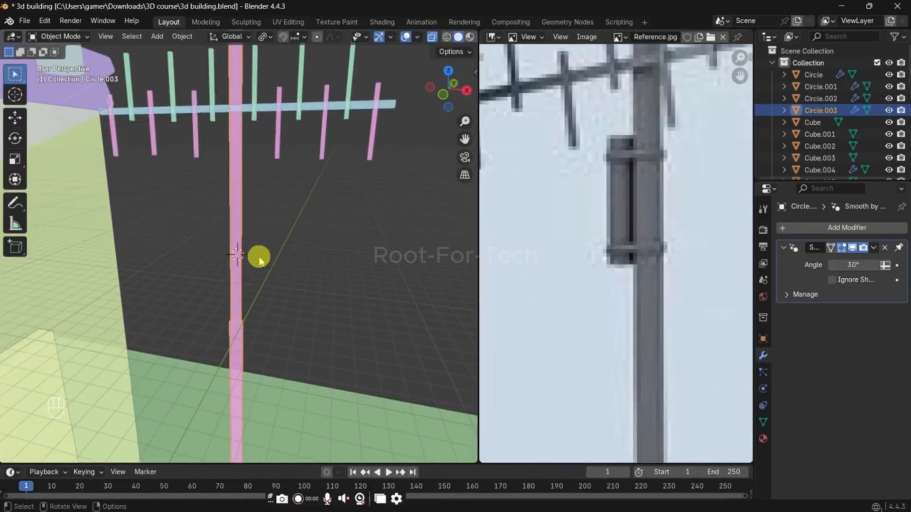
key("Tab")
scroll(242, 209, "up", 3)
key("ctrl+r")
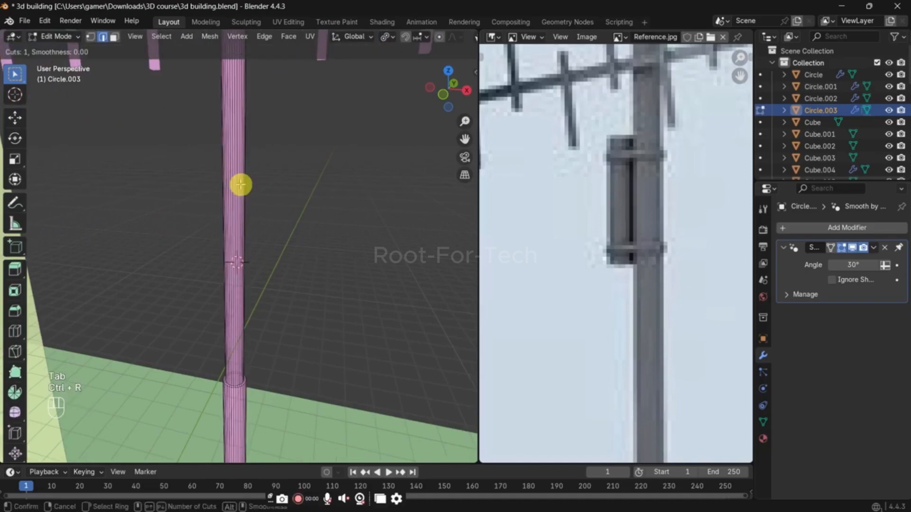
left_click(241, 184)
left_click(239, 184)
key("g")
key("g")
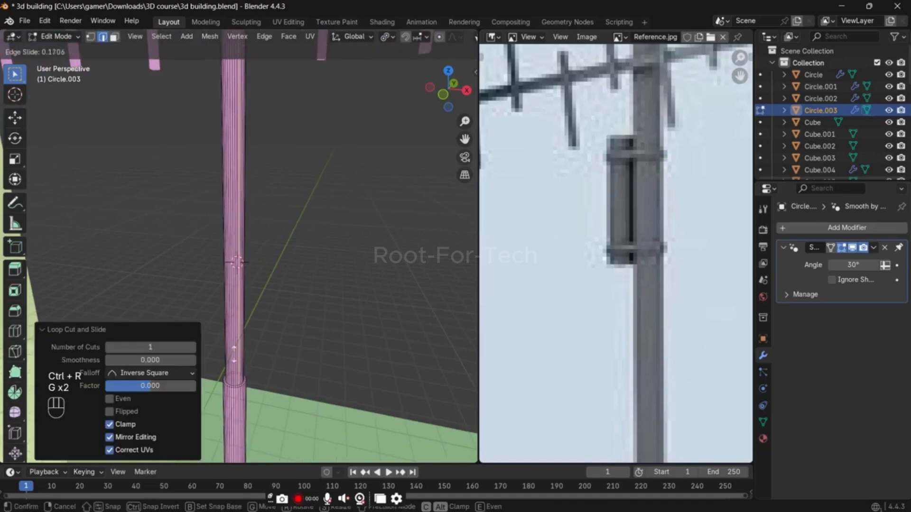
left_click(218, 159)
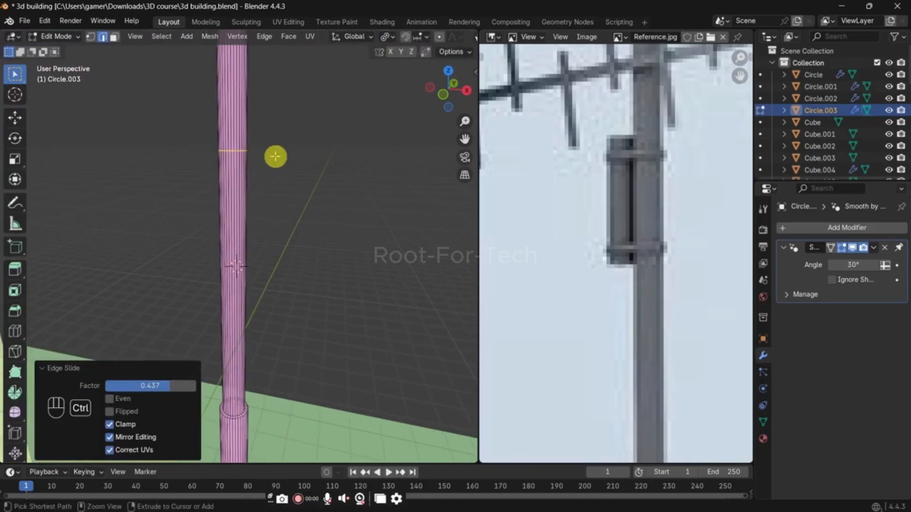
key("ctrl+b")
left_click(347, 158)
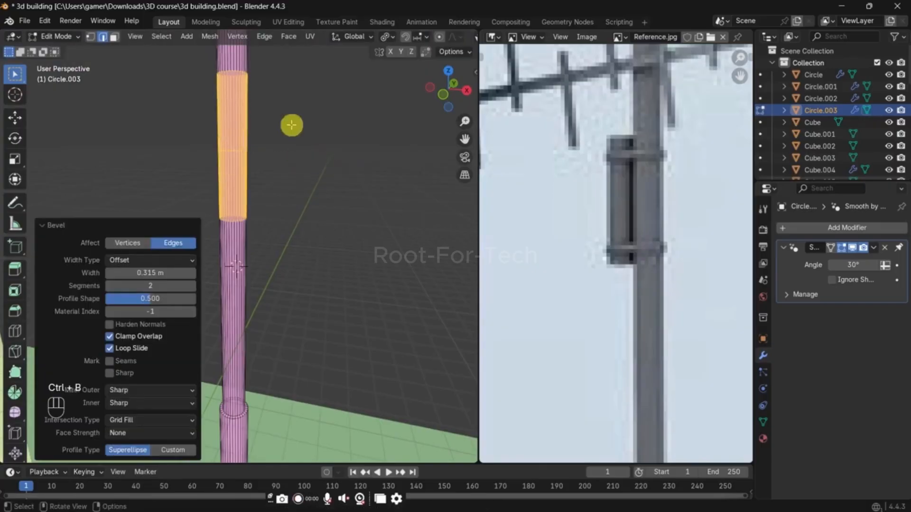
key("1")
key("alt+z")
left_click_drag(289, 102, 140, 39)
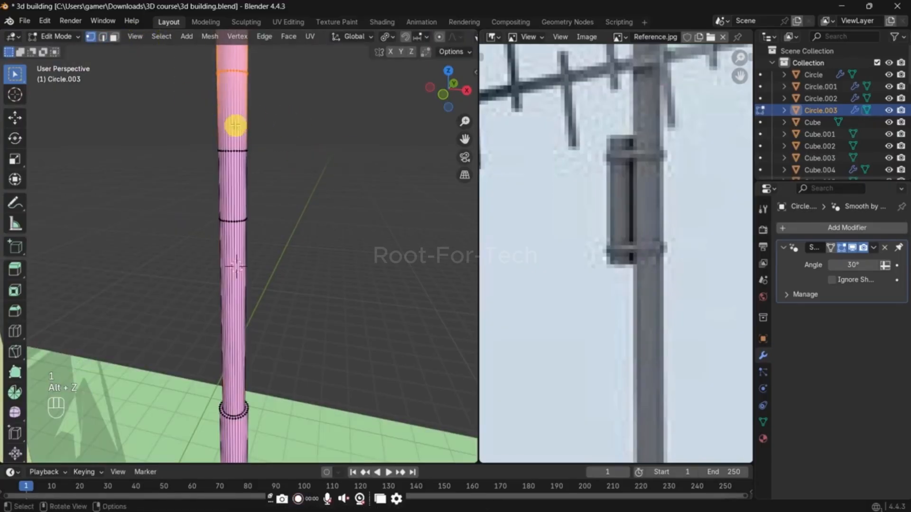
key("alt+z")
key("ctrl+b")
right_click(311, 109)
key("ctrl+z")
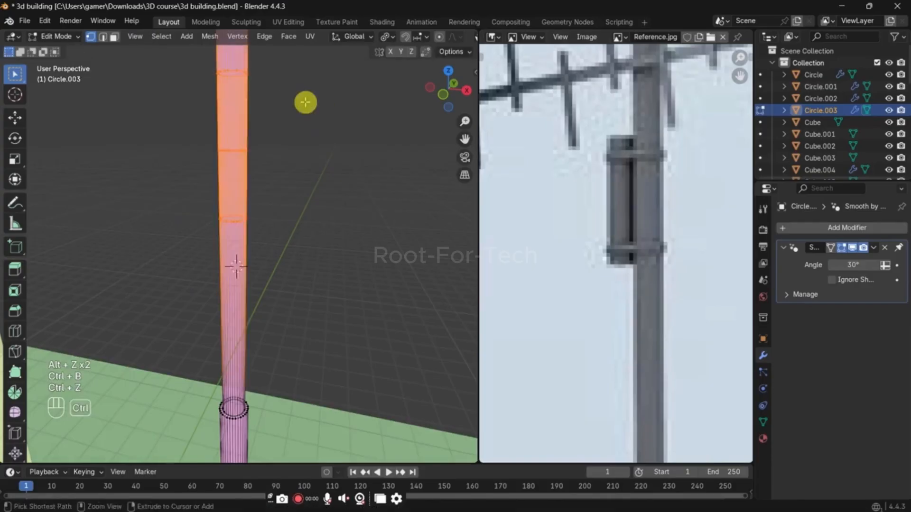
Step: Bevel the uppermost of the three new pole loops into a narrow band, about 0.0228 m wide with 1 segment
key("alt+z")
key("alt+z")
left_click_drag(291, 99, 156, 44)
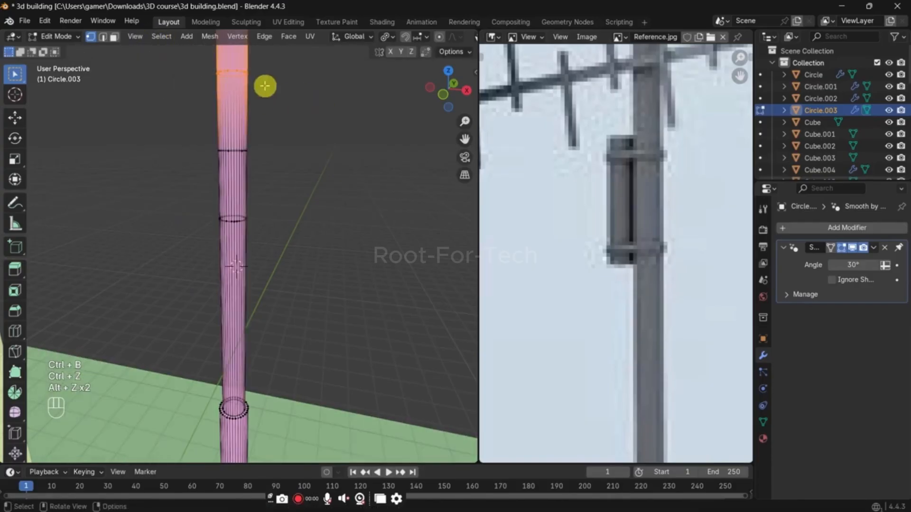
key("ctrl+b")
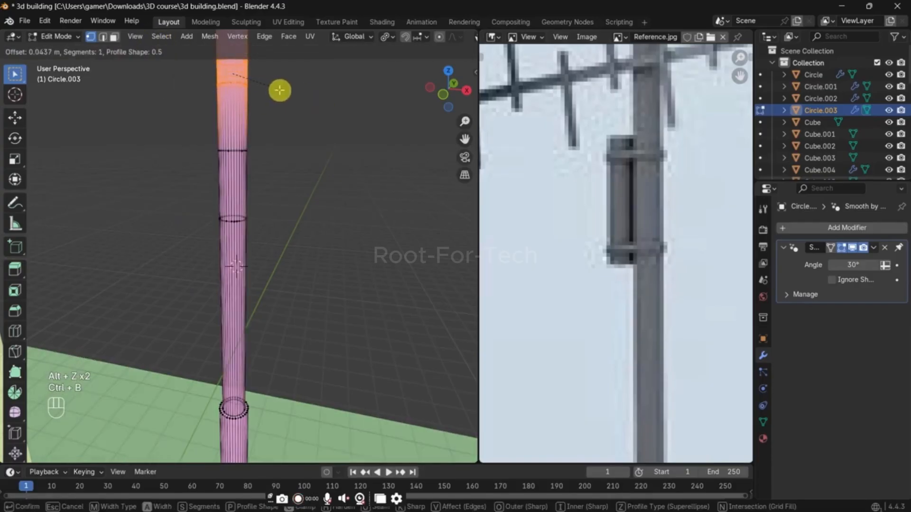
right_click(280, 90)
middle_click_drag(280, 91, 278, 157, "shift")
scroll(278, 156, "up", 4)
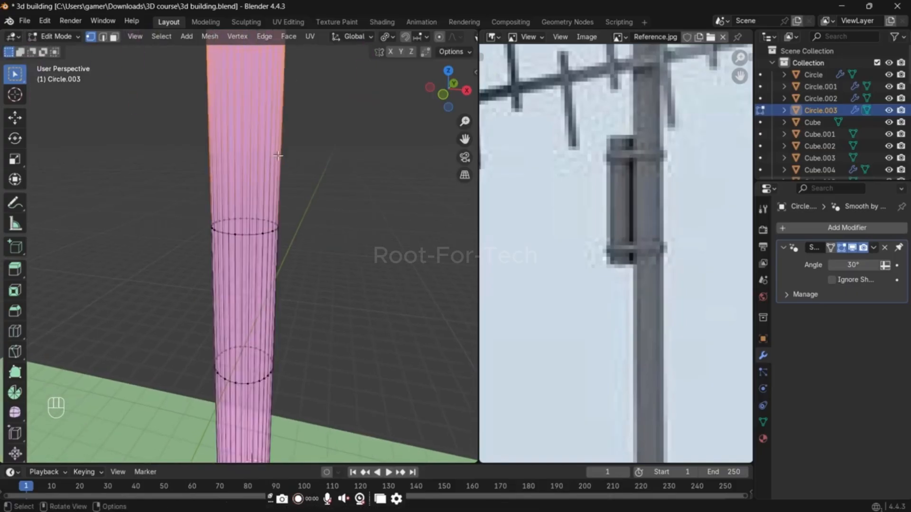
key("2")
key("alt+z")
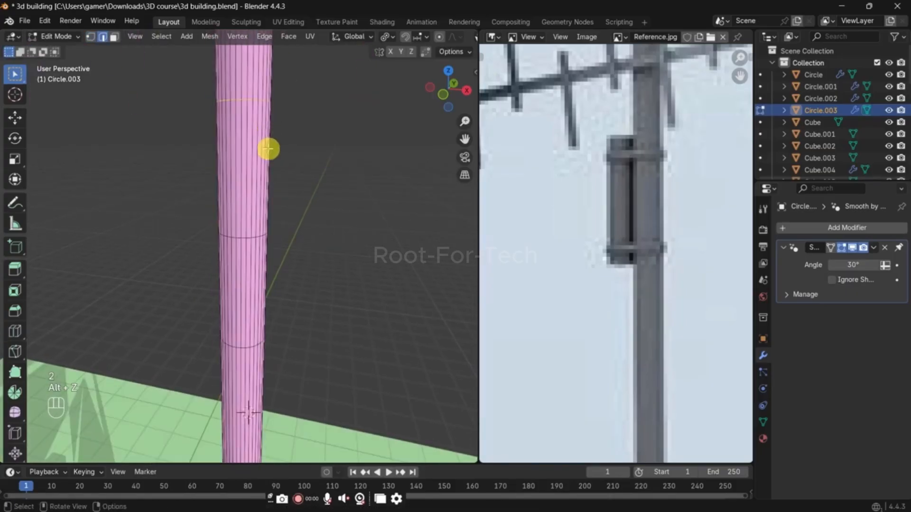
key("alt+z")
key("alt+z")
key("alt+z")
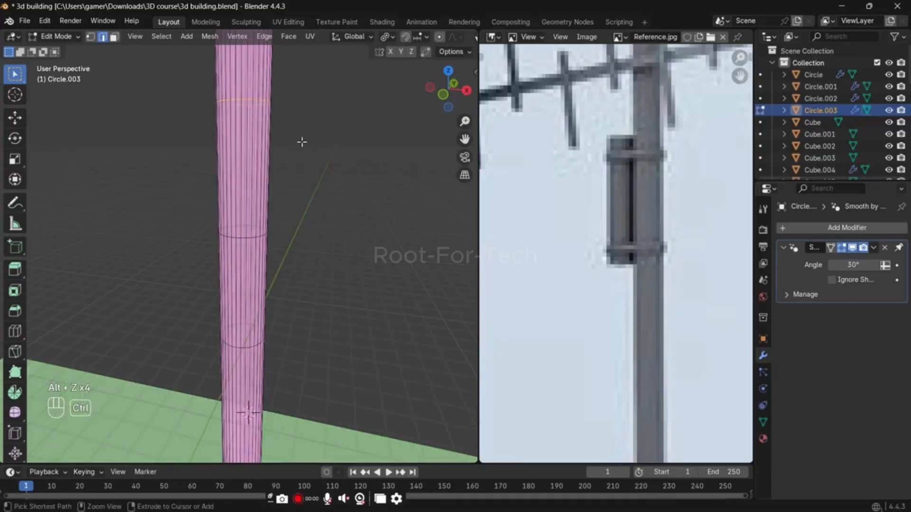
key("ctrl+b")
left_click(313, 147)
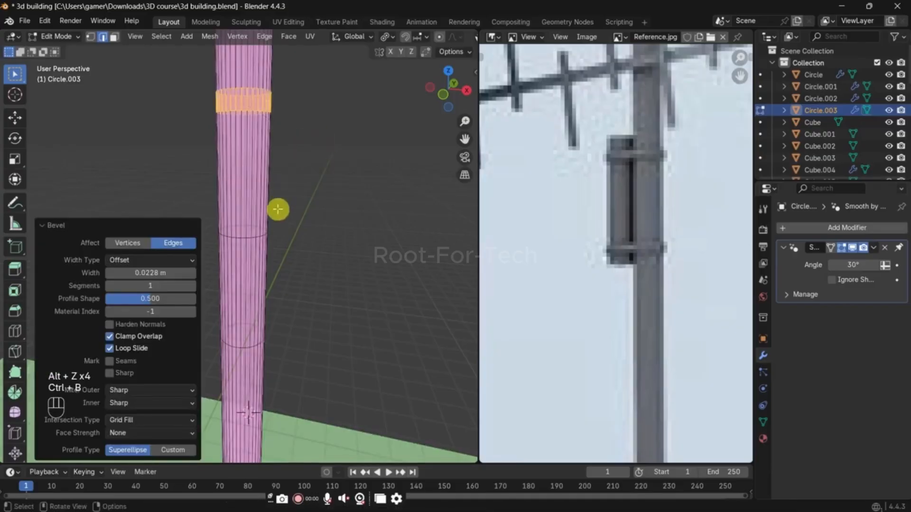
Step: Repeat the same bevel on the lowest of the three pole loops
middle_click_drag(278, 217, 282, 159, "shift")
left_click_drag(212, 247, 342, 300)
key("shift+r")
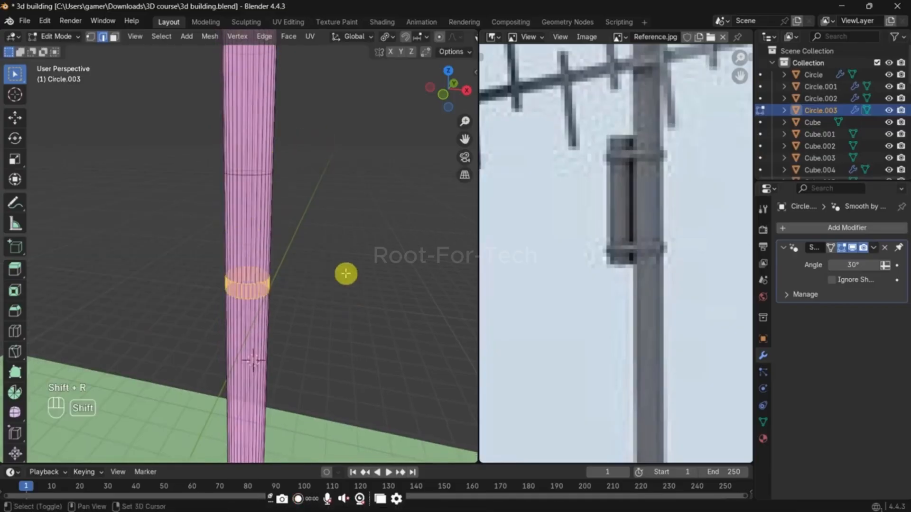
Step: Select the upper and lower bands around the pole and extrude them outward along their normals by about 0.0124 m to form collars
key("alt+z")
middle_click_drag(270, 159, 277, 186)
key("alt+z")
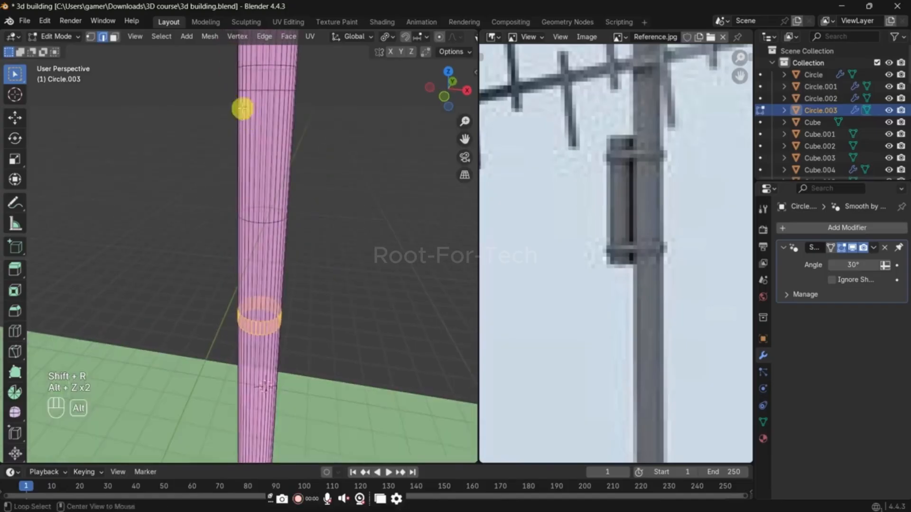
left_click_drag(219, 64, 322, 122, "shift")
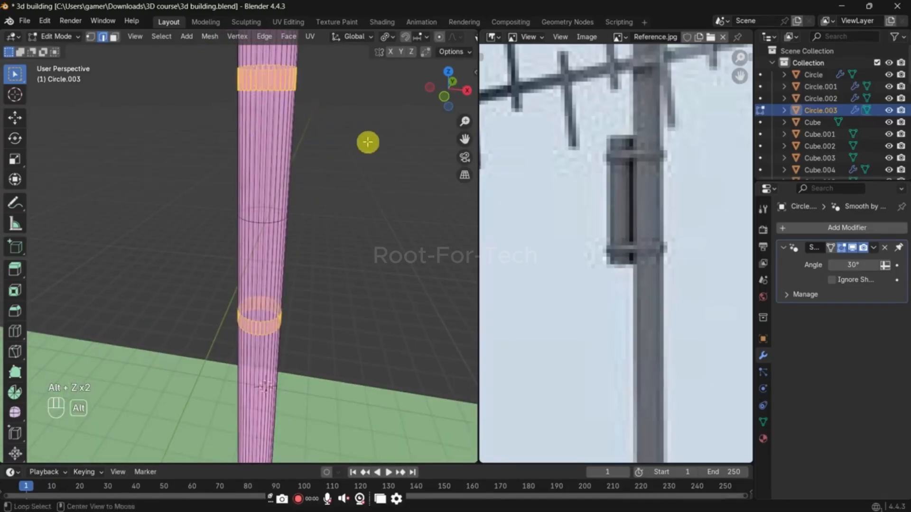
key("alt+z")
key("alt+e")
left_click(370, 149)
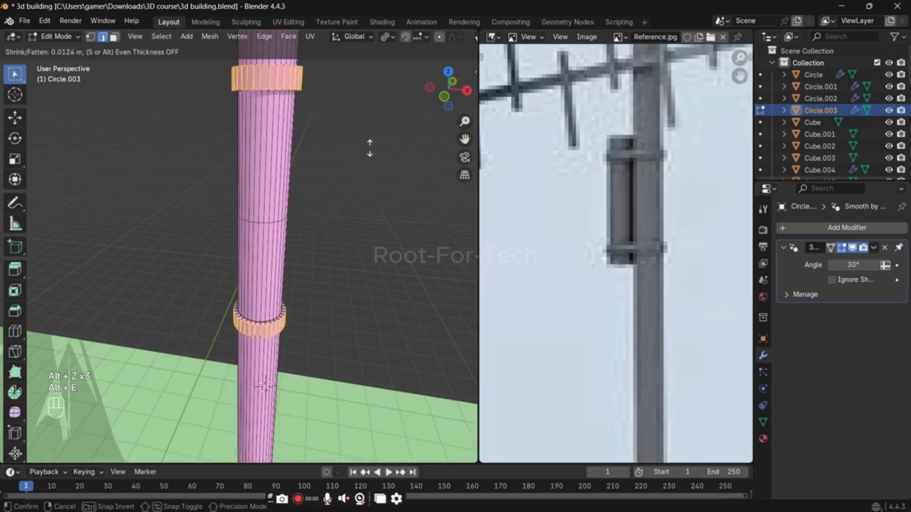
left_click(368, 149)
Step: Select a run of adjacent faces on one side of the pole's upper collar
middle_click_drag(305, 143, 356, 159)
key("3")
left_click(350, 162)
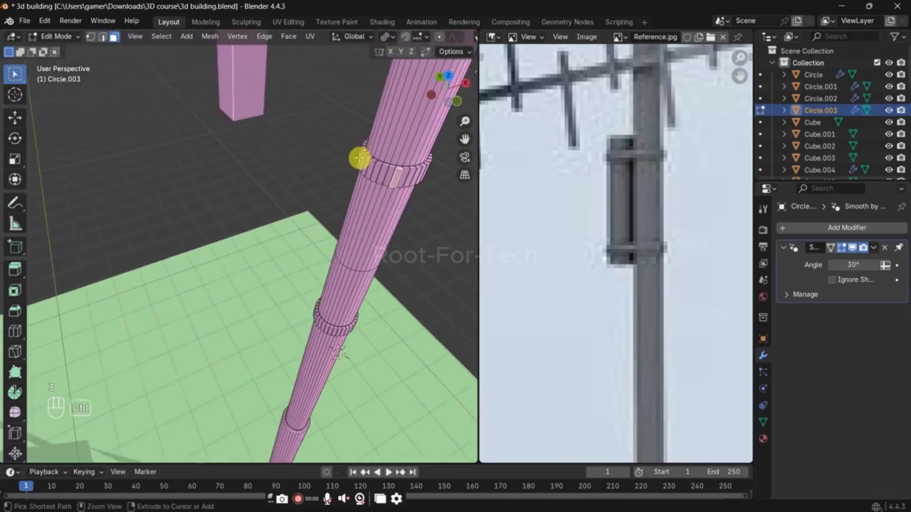
left_click(358, 157, "ctrl")
middle_click_drag(381, 186, 297, 113, "shift")
Step: Try to extrude only the selected upper collar faces outward by about 0.109 m
key("e")
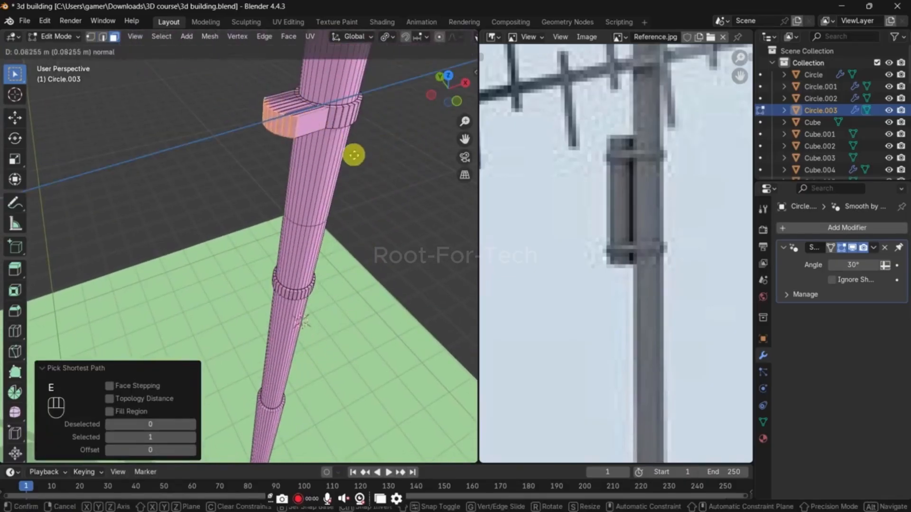
left_click(348, 158)
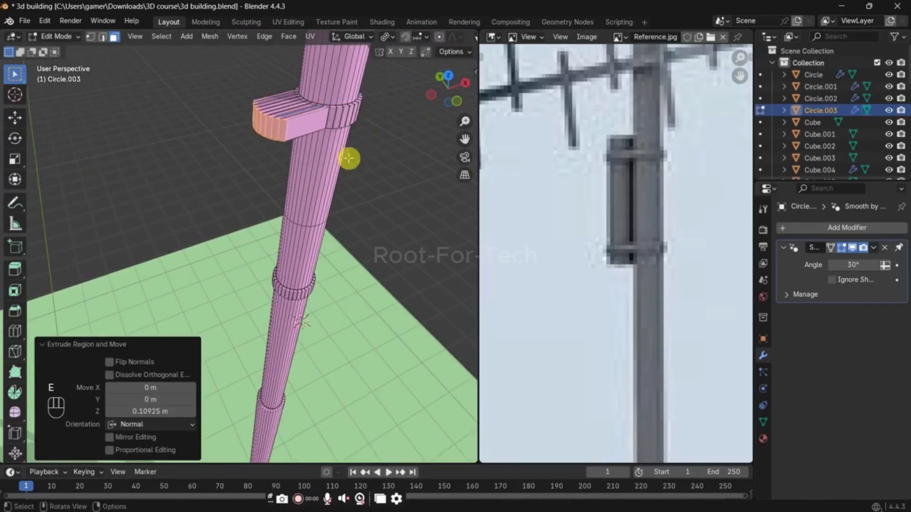
middle_click_drag(350, 156, 311, 142)
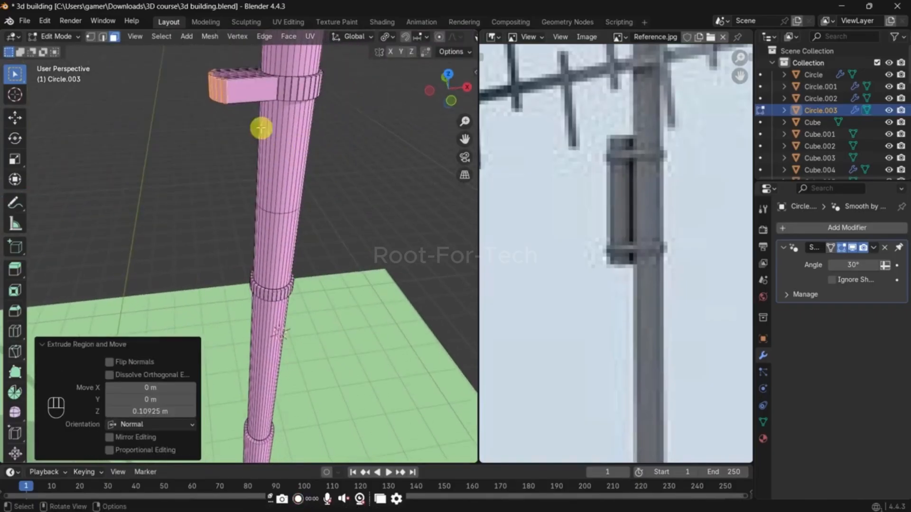
key("ctrl+z")
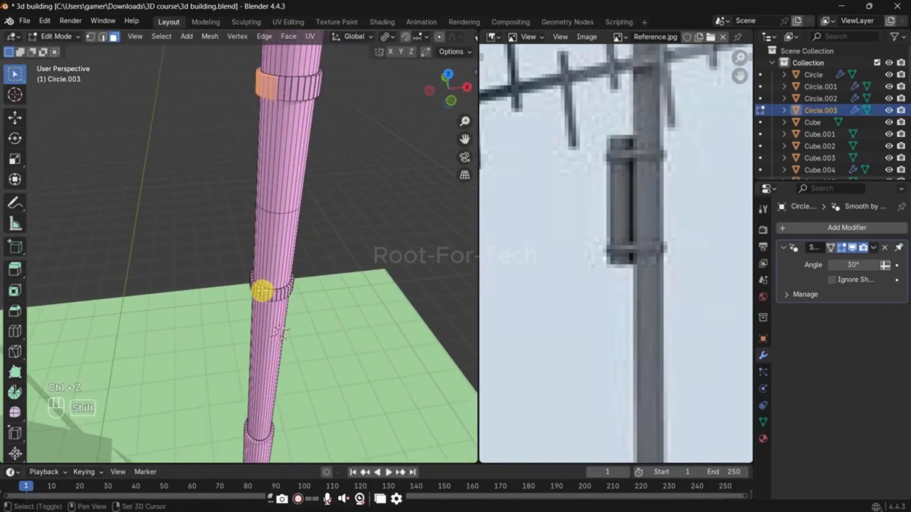
Step: Add the matching faces of the lower collar to the selection and extrude both sets outward by about 0.108 m as brackets
middle_click_drag(262, 293, 315, 254)
left_click(301, 249, "ctrl")
key("e")
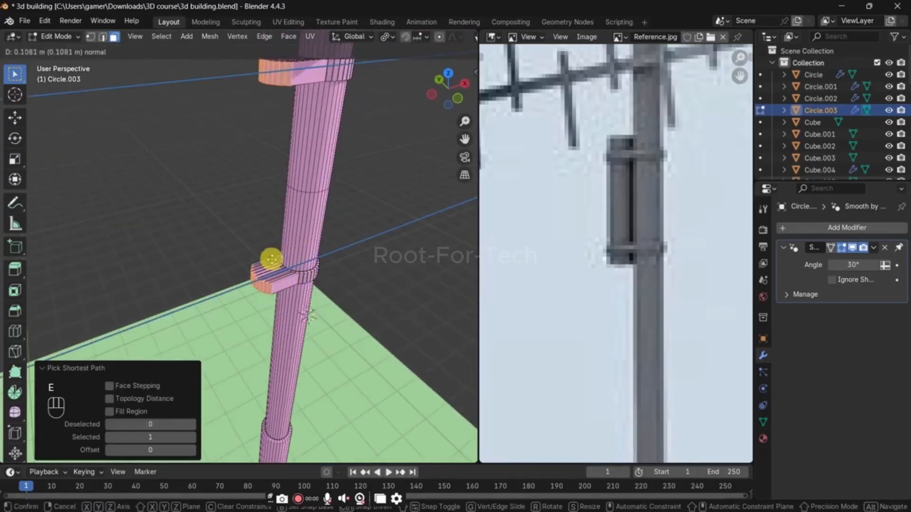
left_click(263, 259)
Step: Return the pole to Object Mode, apply Shade Auto Smooth at 30°, and clear the selection
key("Tab")
right_click(306, 169)
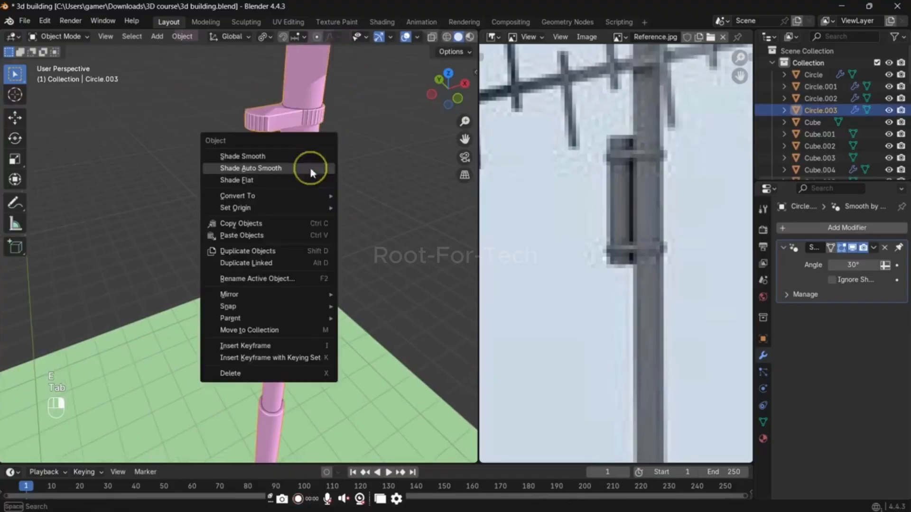
left_click(308, 168)
right_click(299, 119)
left_click(295, 116)
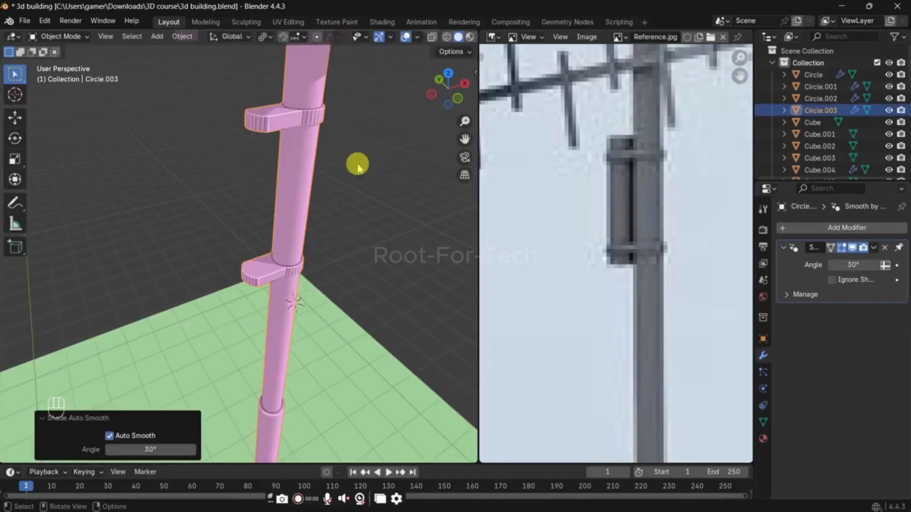
left_click(357, 162)
scroll(289, 151, "up", 2)
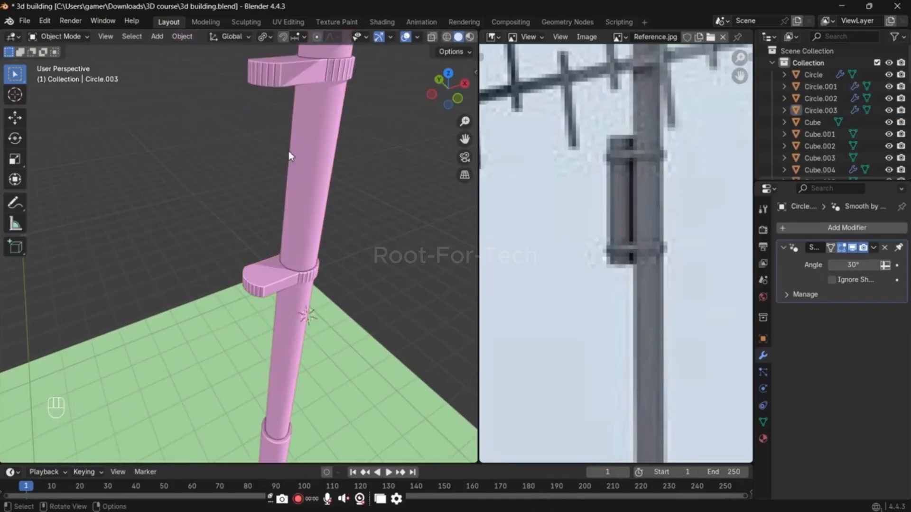
left_click(293, 344)
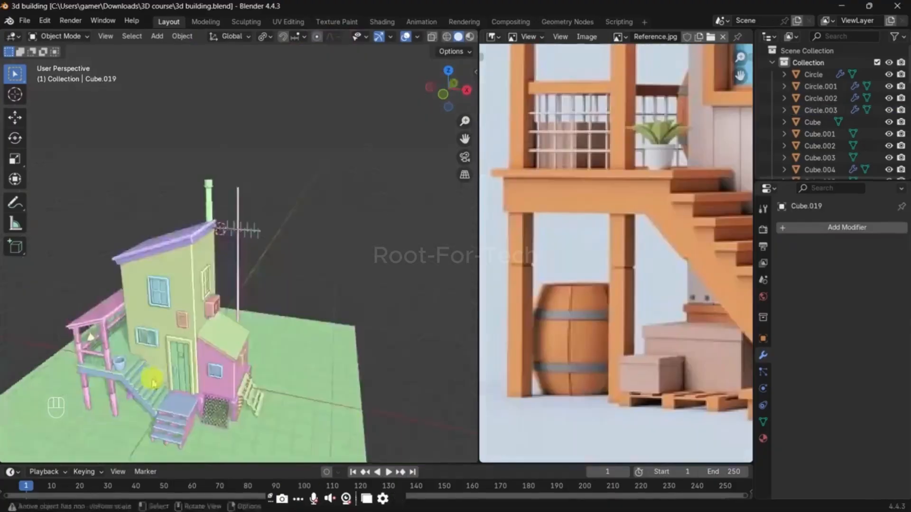
Step: Add a 32-vertex mesh circle with 1 m radius beneath the stair landing and scale it to 0.618 in Edit Mode
middle_click_drag(152, 376, 204, 354)
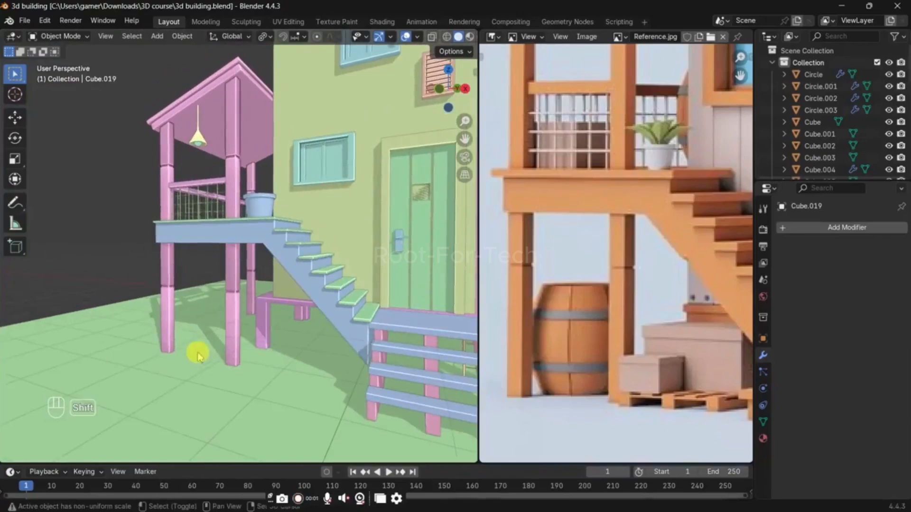
key("shift+a")
mouse_move(179, 282)
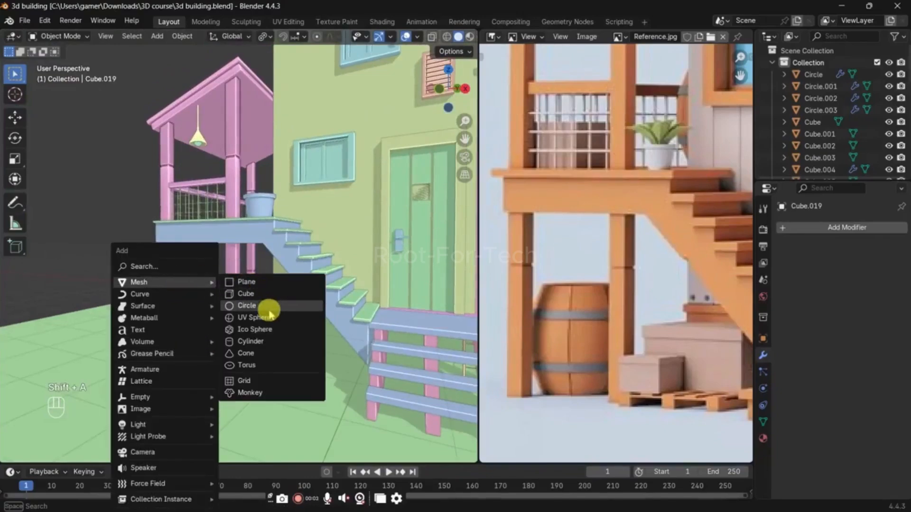
left_click(269, 309)
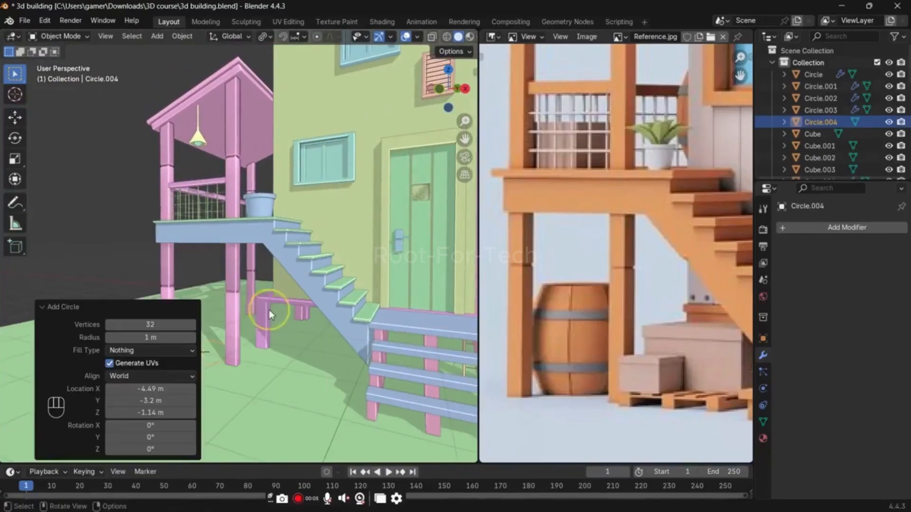
middle_click_drag(256, 335, 325, 319, "shift")
scroll(322, 325, "up", 3)
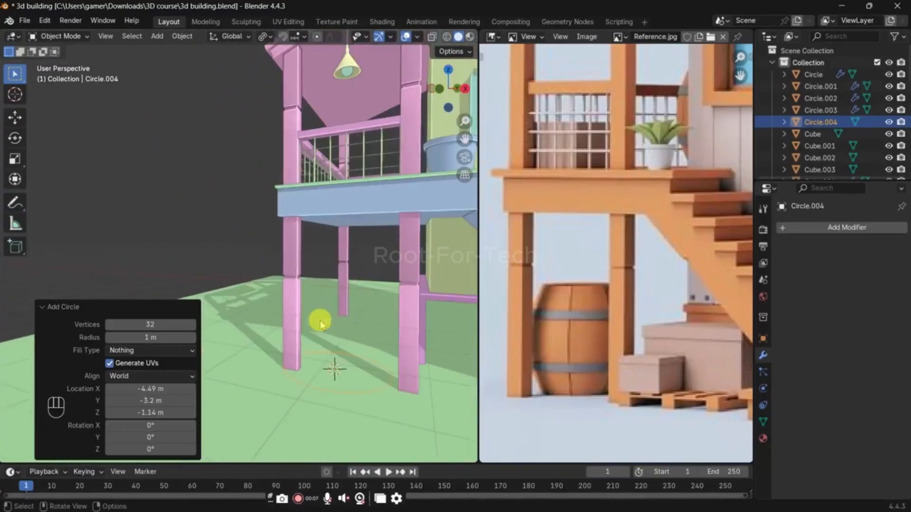
key("Tab")
key("s")
left_click(386, 342)
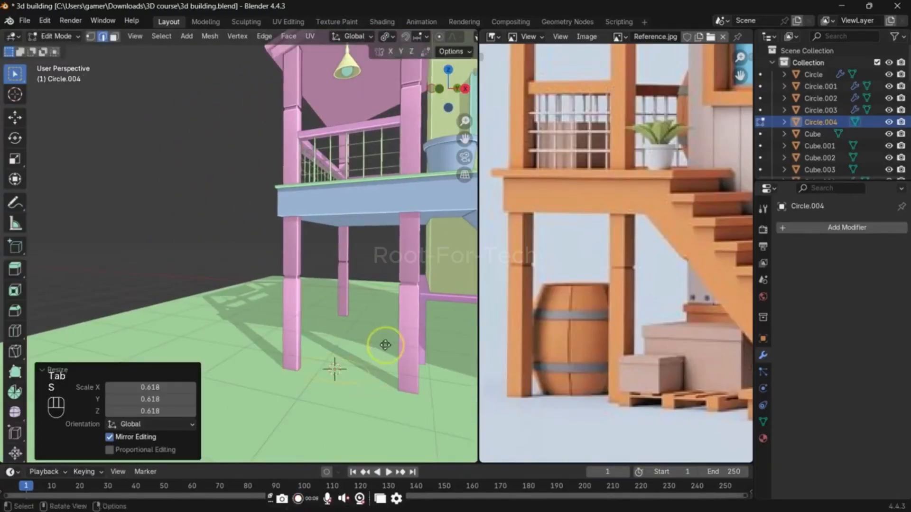
Step: Move the circle horizontally about 0.214 m in X and 0.155 m in Y, and extrude it upward about 2.137 m
key("g")
key("x")
key("shift+z")
left_click(408, 326)
middle_click_drag(411, 333, 391, 334, "shift")
key("e")
key("z")
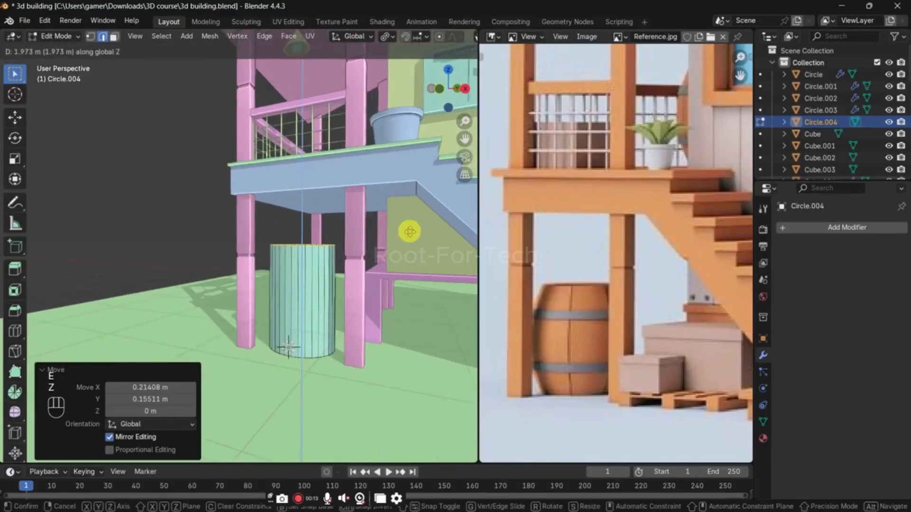
left_click(411, 223)
Step: Add five evenly spaced horizontal loop cuts around the barrel cylinder
key("ctrl+r")
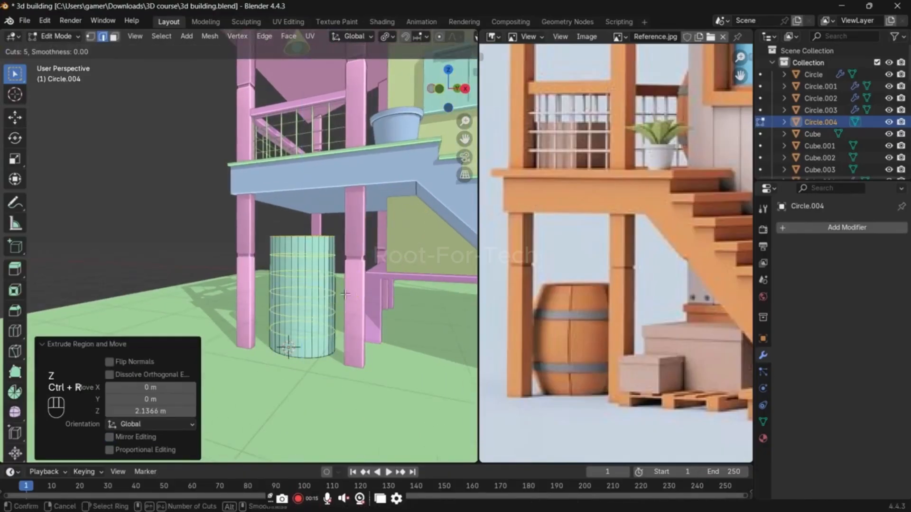
left_click(345, 294)
right_click(314, 301)
Step: Select the cylinder's middle edge loop and scale it about 1.47 with smooth proportional editing of size about 1.33 to bulge the barrel
left_click(307, 301, "alt")
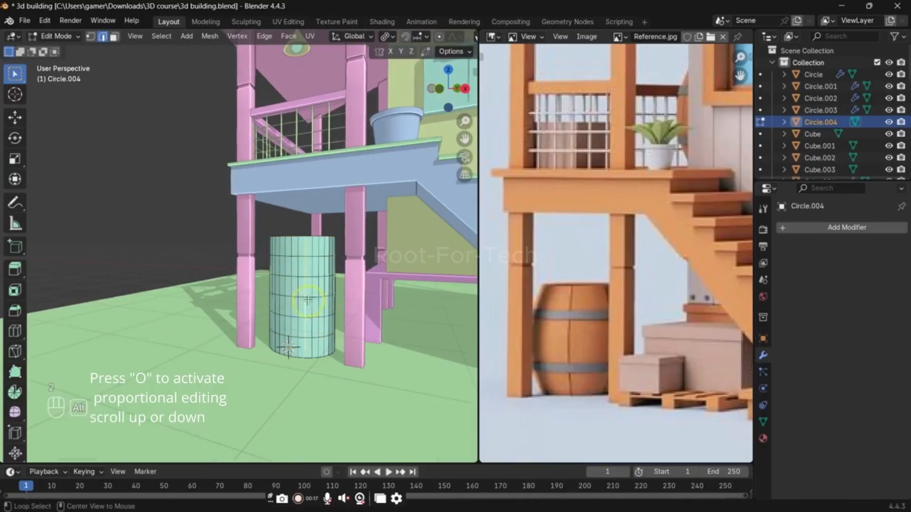
left_click(344, 293, "alt")
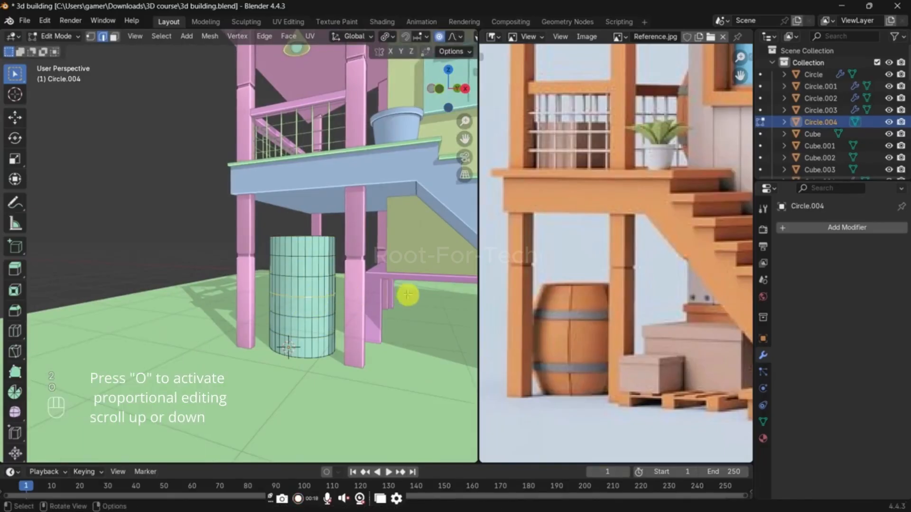
key("s")
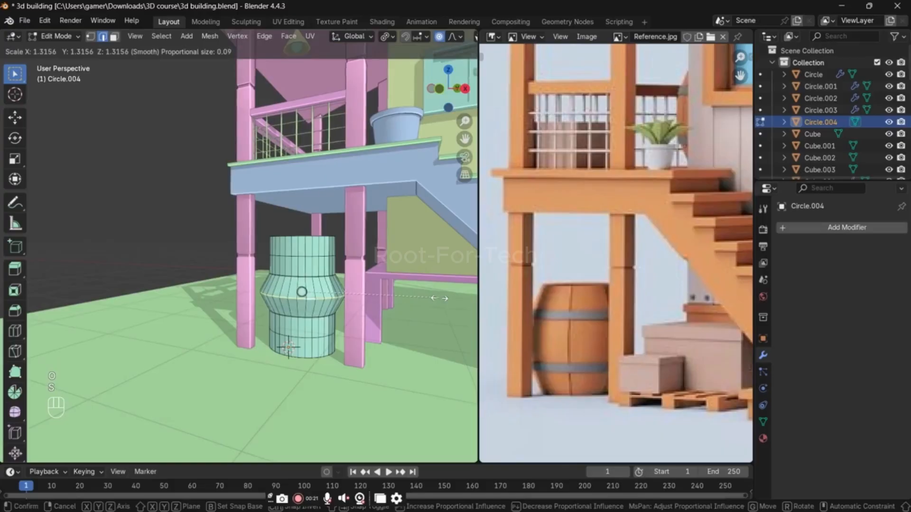
scroll(439, 300, "down", 19)
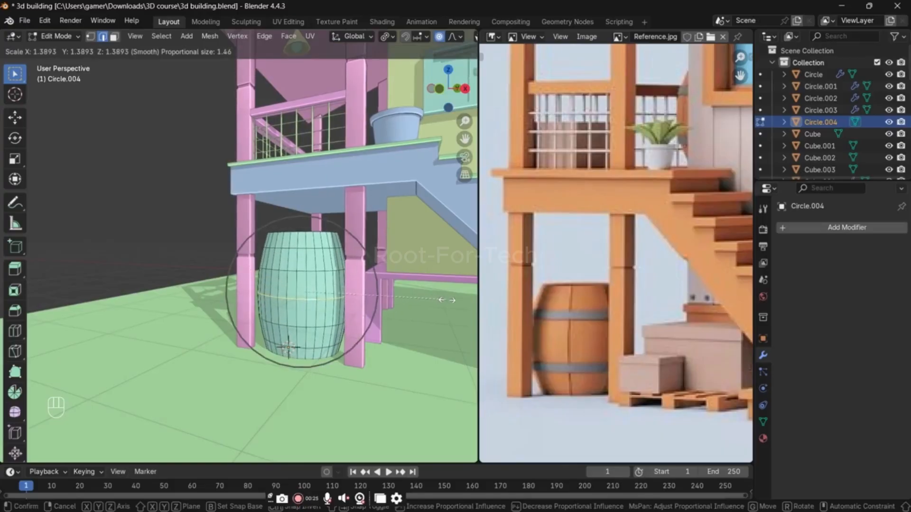
scroll(446, 299, "up", 1)
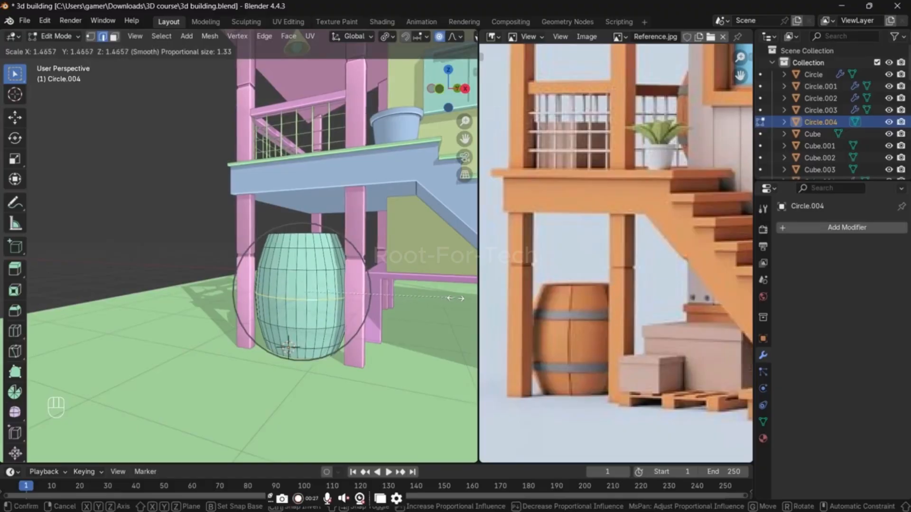
left_click(456, 299)
key("o")
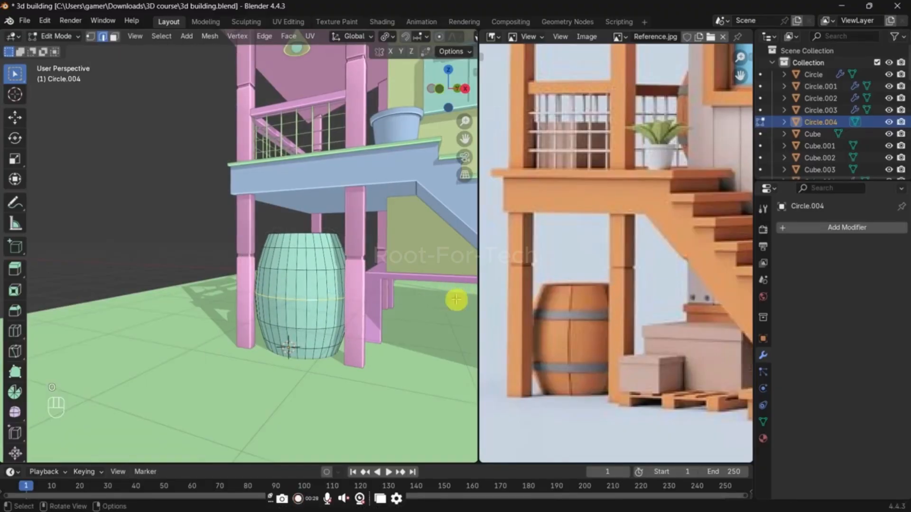
Step: Select the entire barrel mesh and scale it uniformly to 0.743
key("a")
key("s")
key("shift+z")
left_click(447, 299)
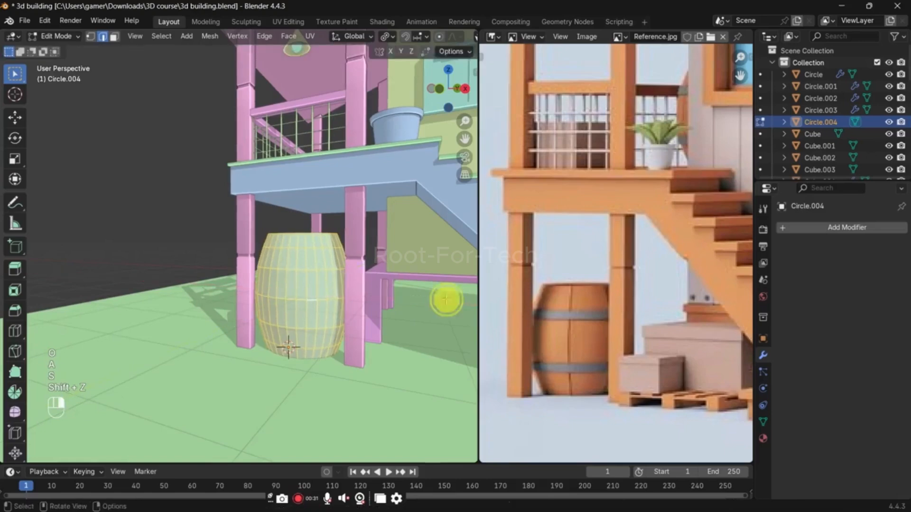
key("s")
left_click(353, 358)
Step: Lower the barrel about 0.209 m along Z in front view so it stands level with the base of the posts
key("KP_1")
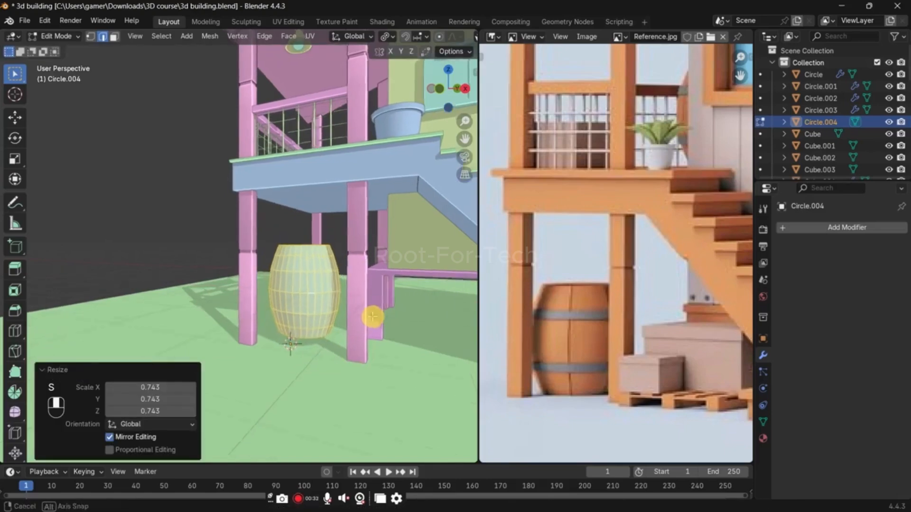
key("g")
right_click(382, 287)
scroll(382, 287, "up", 4)
middle_click_drag(287, 275, 166, 251, "shift")
middle_click_drag(315, 283, 243, 271, "shift")
scroll(247, 275, "up", 3)
key("g")
key("z")
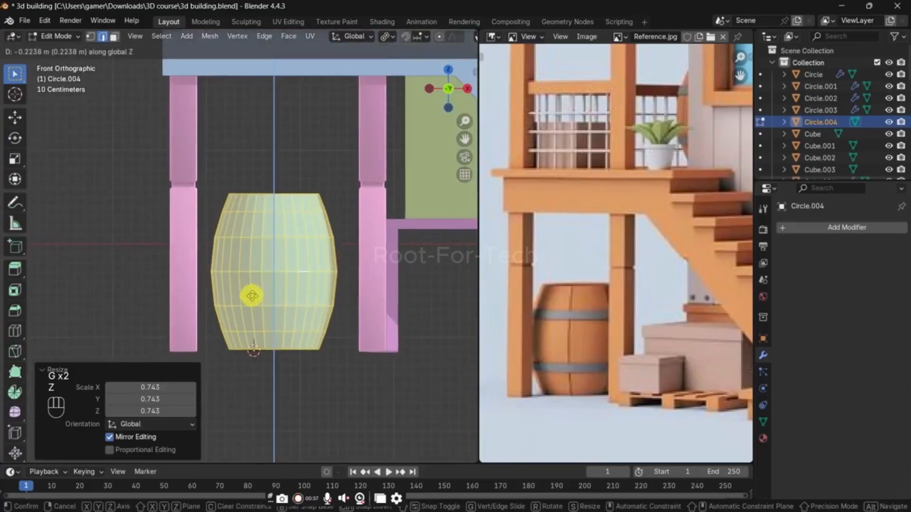
left_click(256, 289)
Step: Select the barrel's open top edge loop and fill it with a face
middle_click_drag(332, 319, 332, 321)
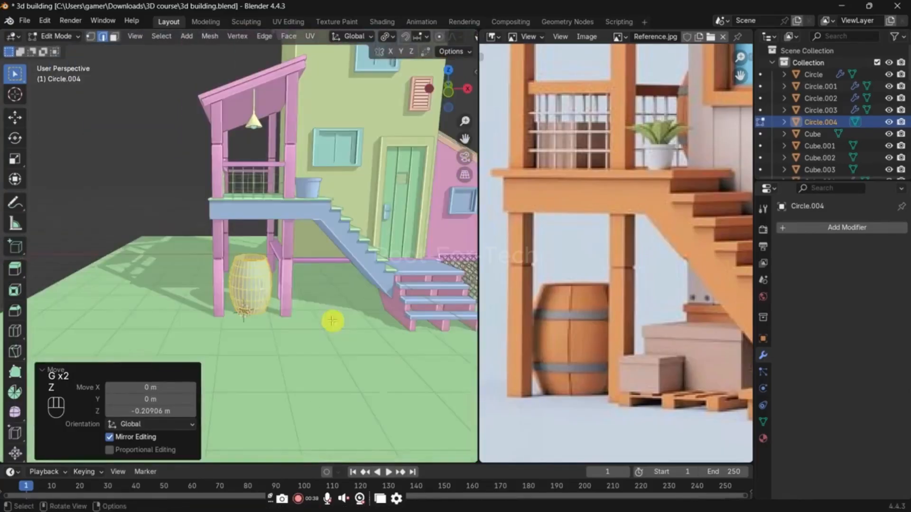
scroll(283, 278, "up", 5)
left_click(276, 293)
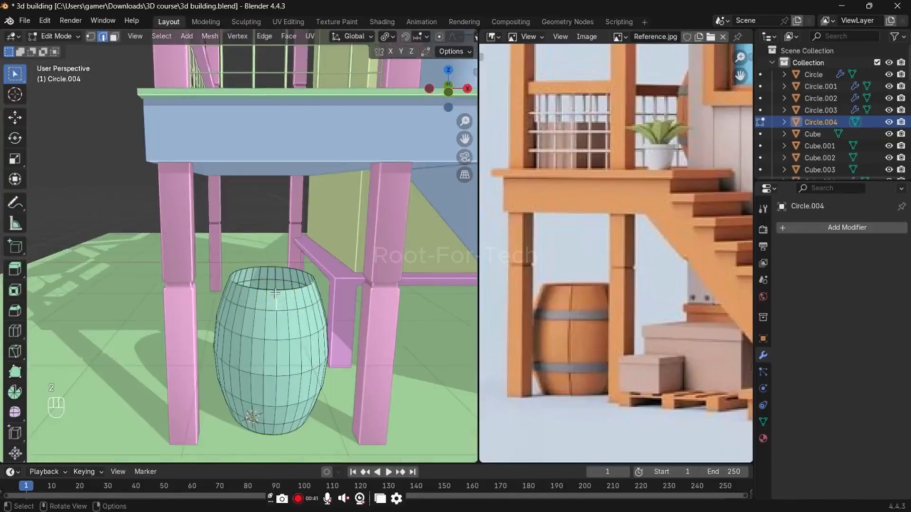
key("KP_Decimal")
scroll(268, 297, "down", 6)
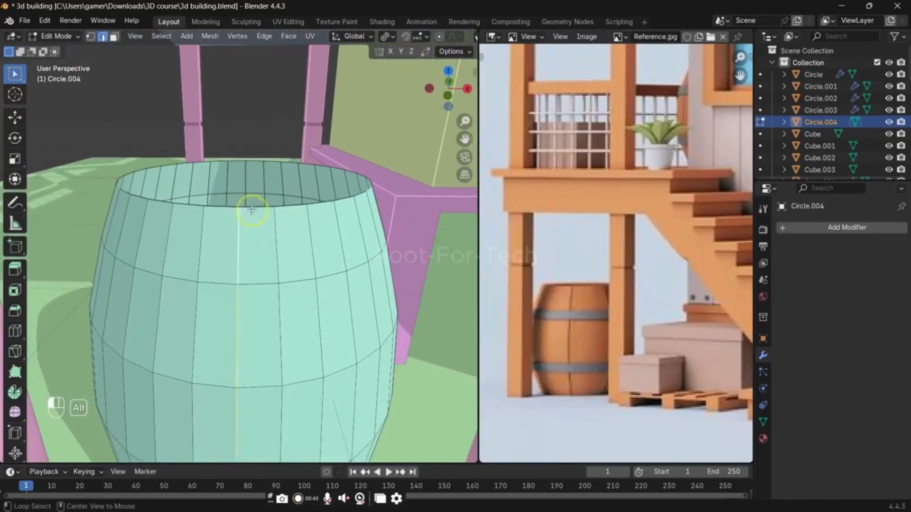
left_click(251, 210, "alt")
key("x")
key("f")
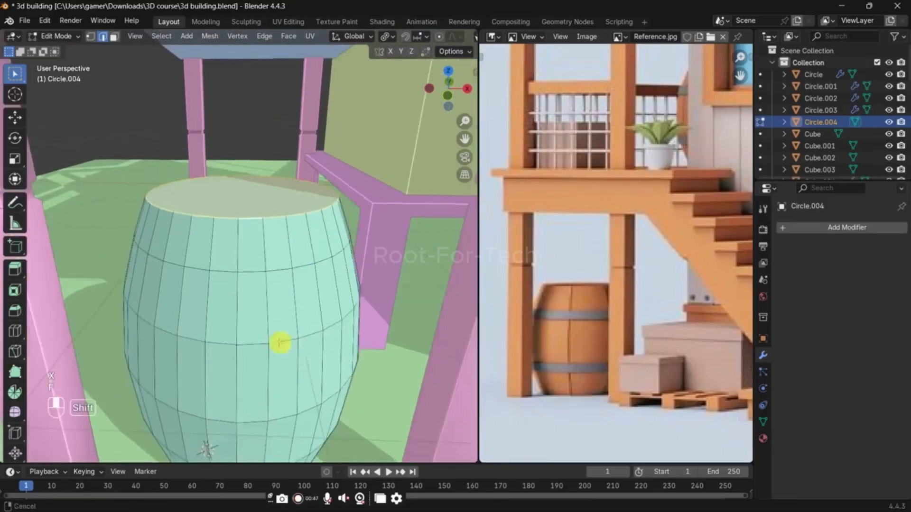
Step: Select the barrel's bottom edge loop using X-ray and fill it with a face
key("alt+z")
middle_click_drag(281, 341, 229, 418)
key("alt+z")
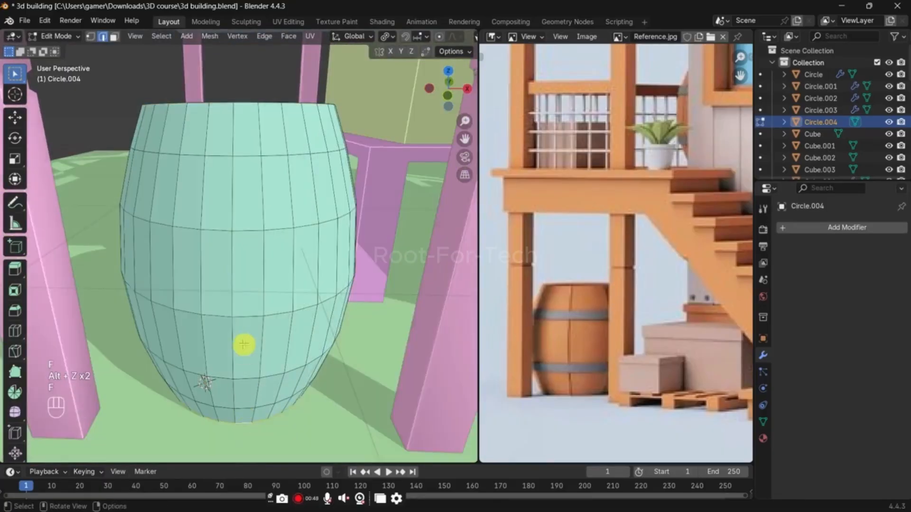
key("alt+z")
key("alt+z")
Step: Select the horizontal edge loops nearest the barrel's top and bottom rims and bevel them by 0.0699 m with one segment
middle_click_drag(245, 247, 256, 217)
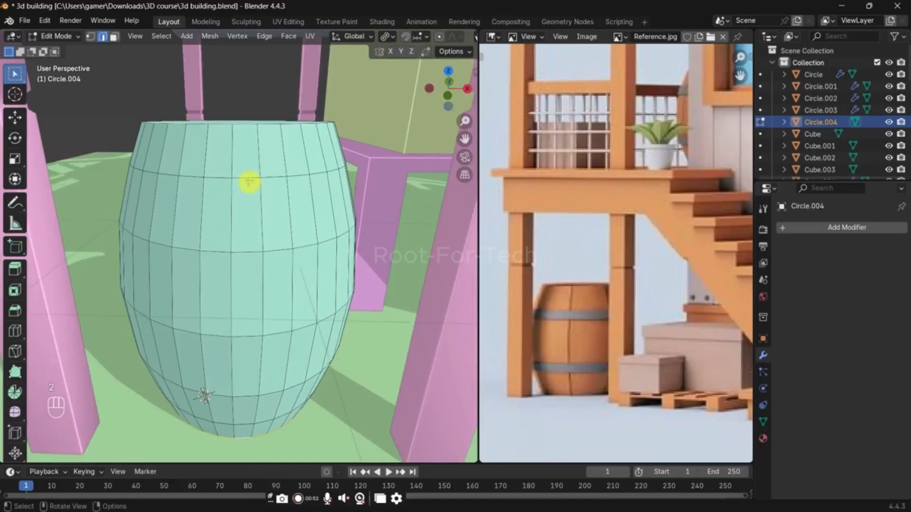
left_click(247, 398, "alt+shift")
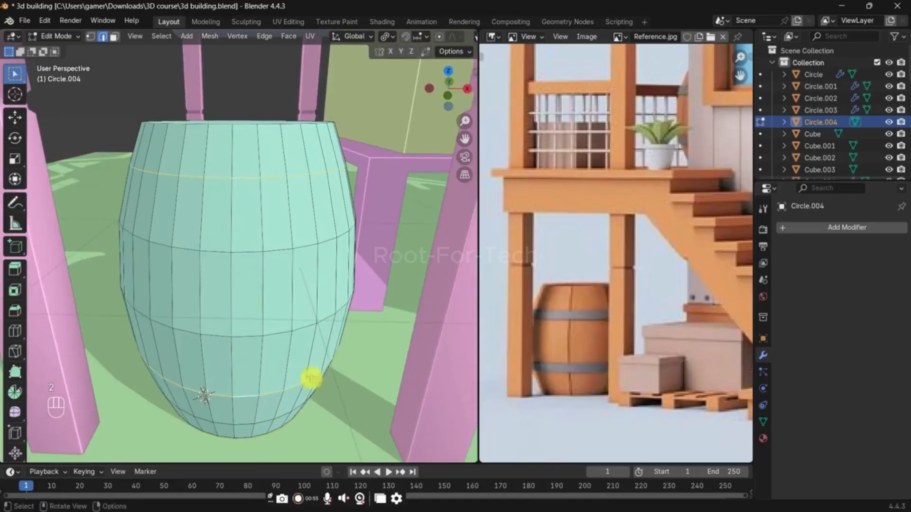
key("ctrl+b")
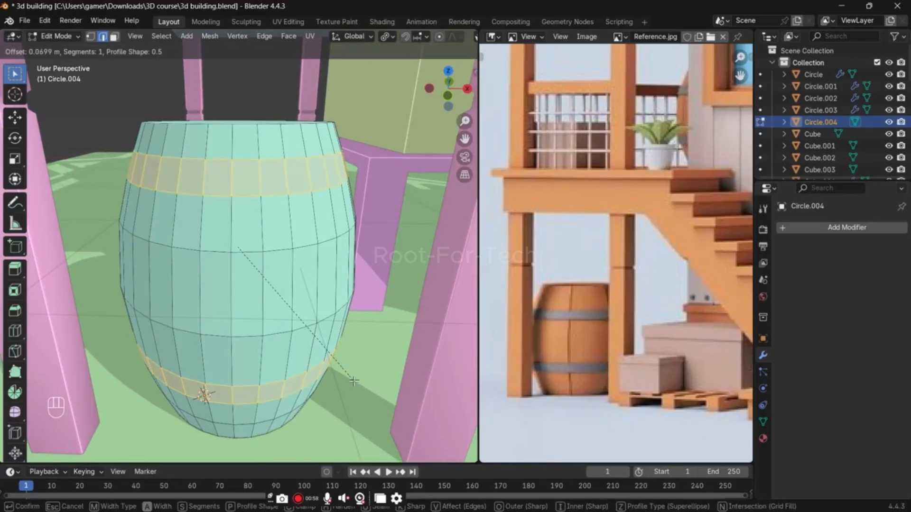
left_click(354, 381)
Step: Duplicate the two beveled face bands in place, separate them into their own object, and return to Object Mode
key("alt+e")
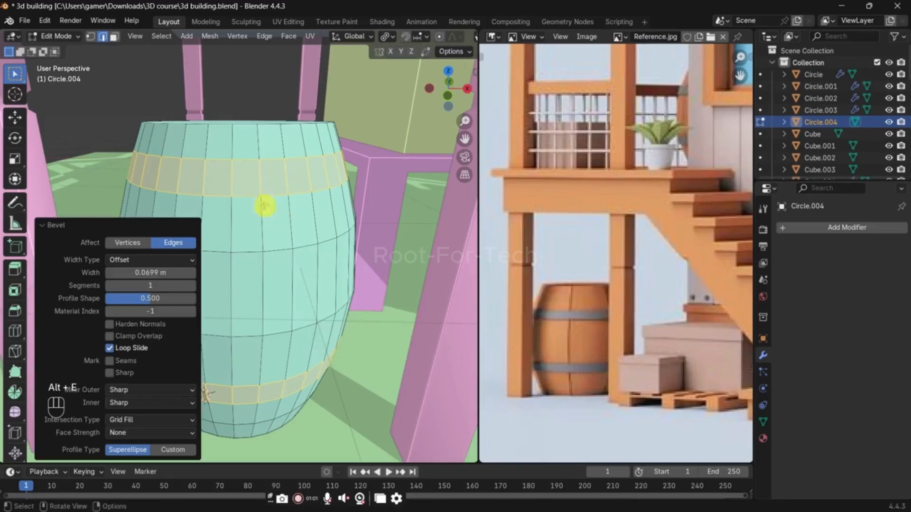
key("shift+d")
right_click(346, 217)
key("p")
left_click(345, 214)
key("Tab")
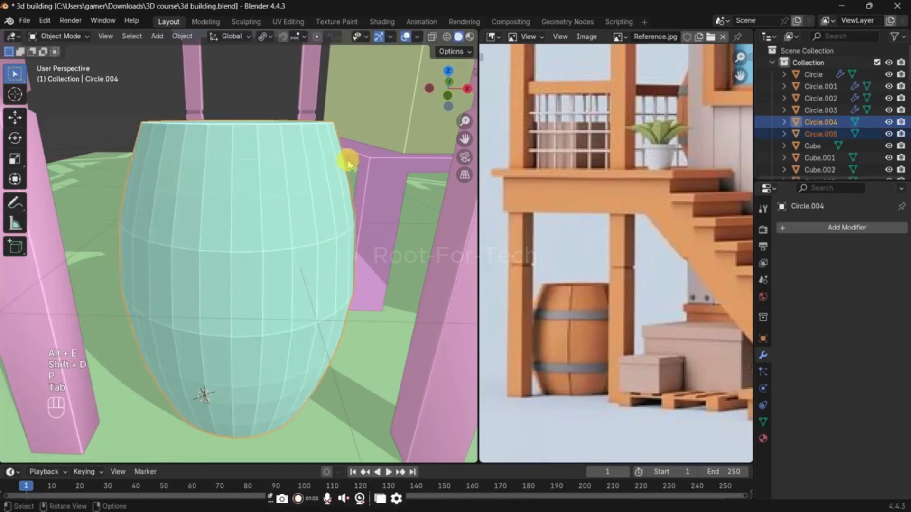
Step: Extrude all faces of the separated bands outward along their normals by about 0.0242 m to form the barrel hoops
left_click(303, 176)
key("Tab")
key("a")
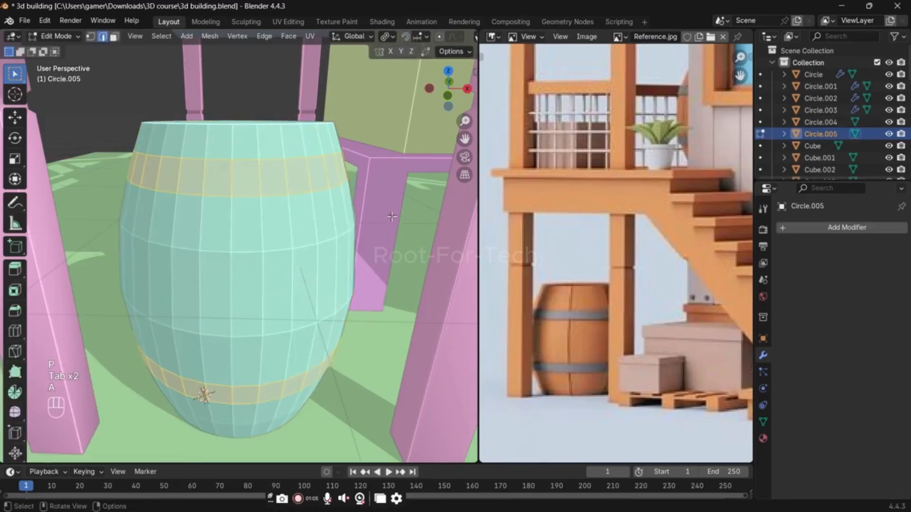
key("alt+e")
left_click(375, 226)
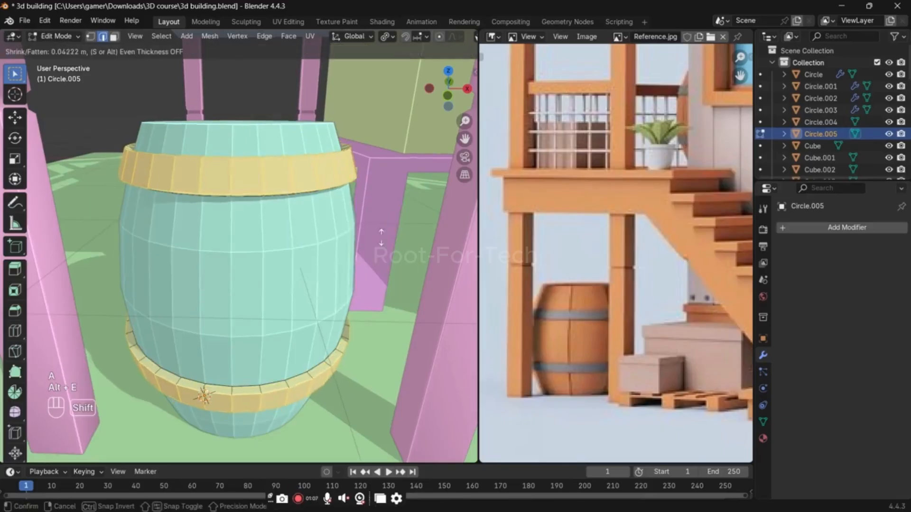
left_click(375, 252)
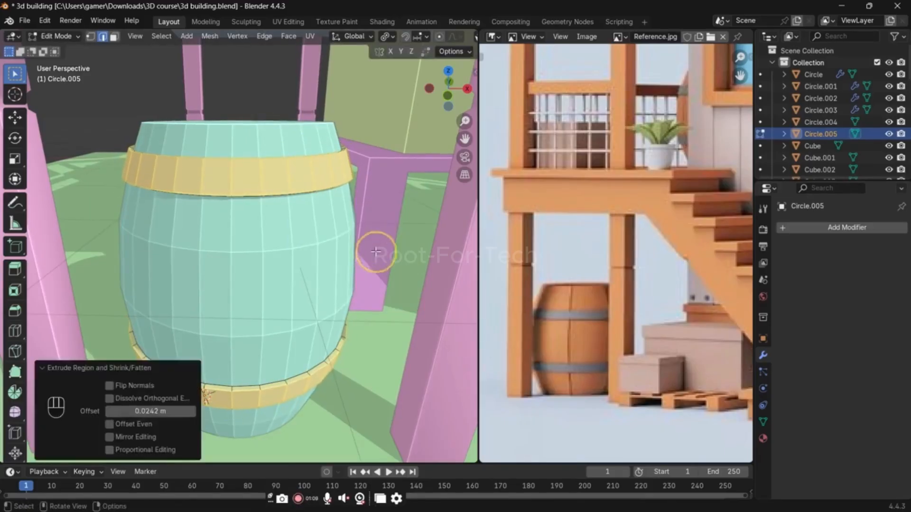
Step: Apply Shade Auto Smooth at 30° to both the hoops and the barrel body in Object Mode
key("Tab")
middle_click_drag(362, 234, 305, 177)
right_click(306, 177)
left_click(306, 184)
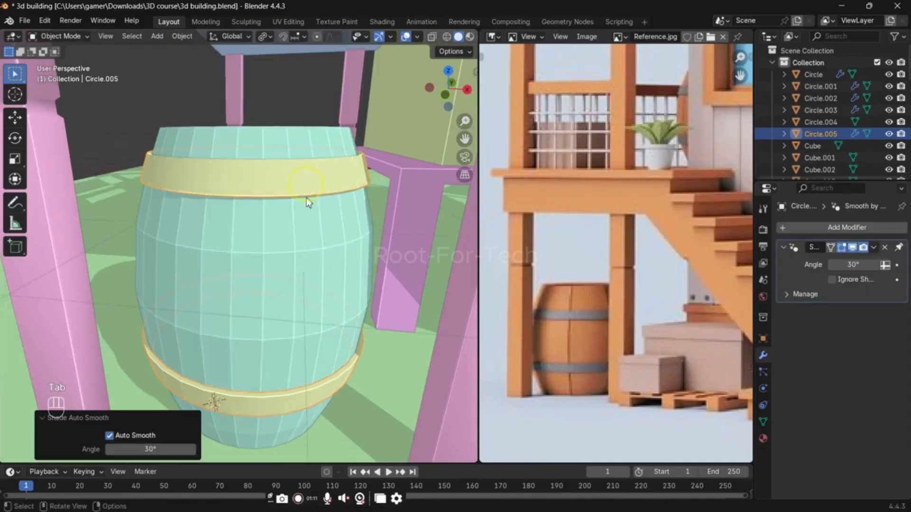
left_click(251, 157)
right_click(254, 147)
left_click(255, 146)
scroll(275, 263, "down", 2)
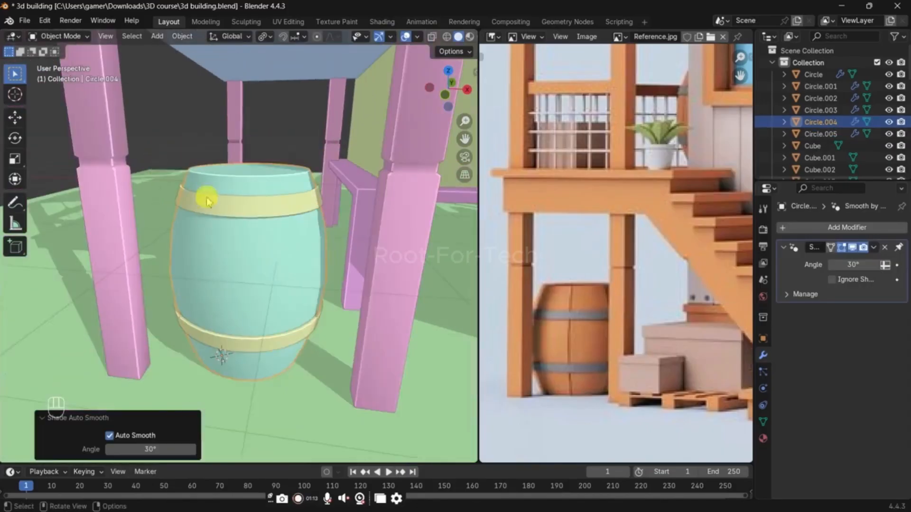
Step: Enter Edit Mode on the barrel body and select a vertical edge loop running down its side
left_click(179, 143)
left_click(237, 259)
key("Tab")
scroll(244, 196, "up", 1)
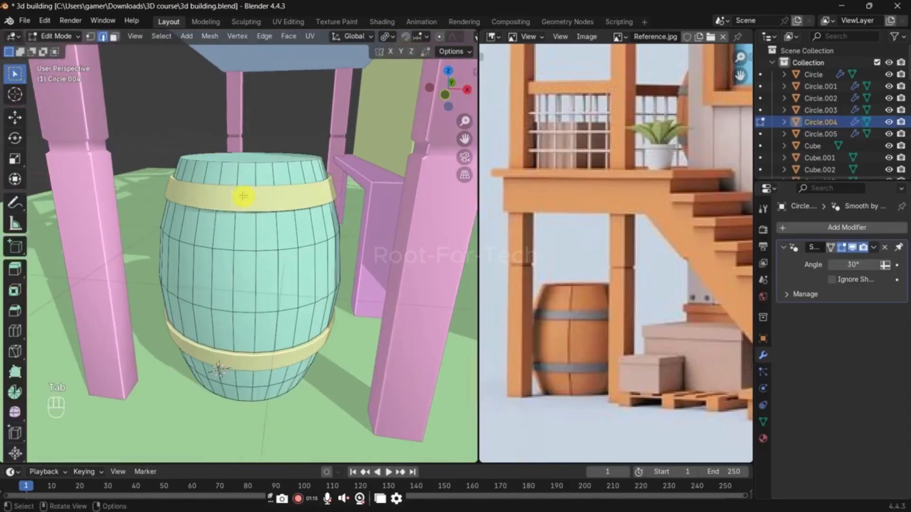
middle_click_drag(295, 251, 321, 236)
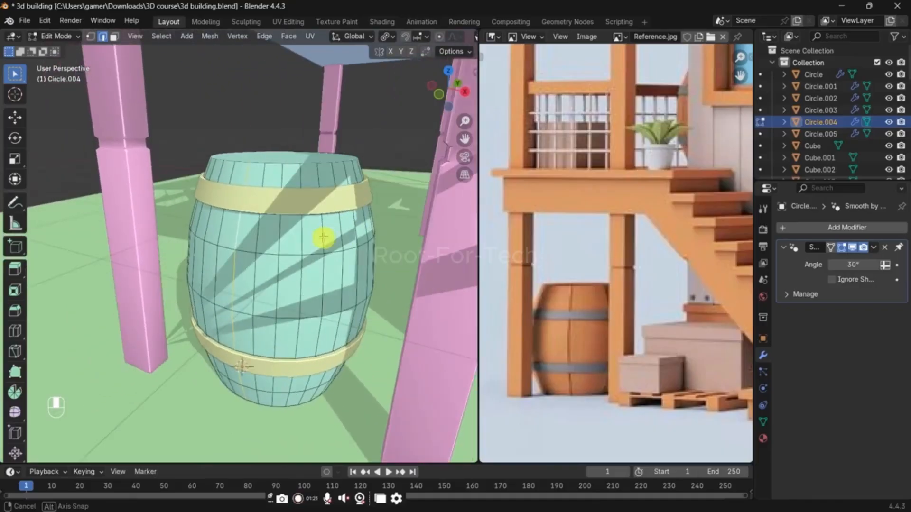
key("Tab")
key("h")
scroll(342, 246, "down", 8)
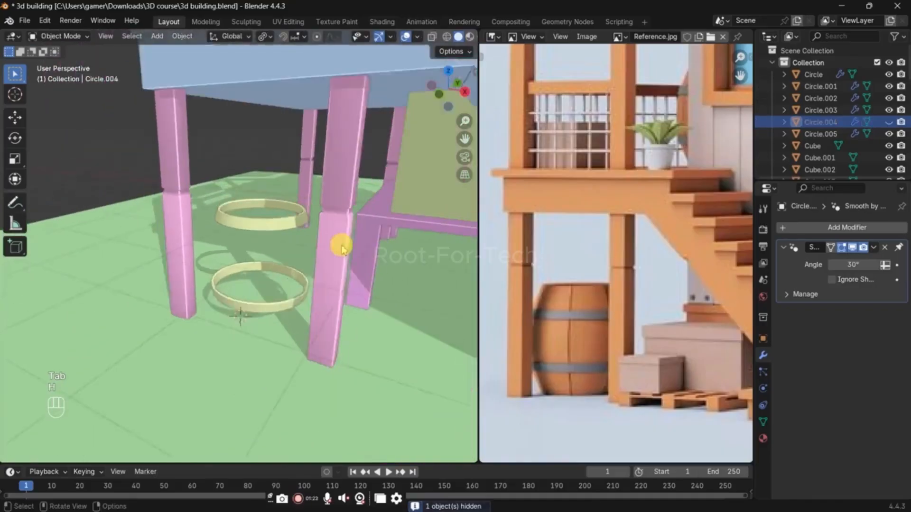
scroll(342, 246, "up", 6)
left_click(340, 245)
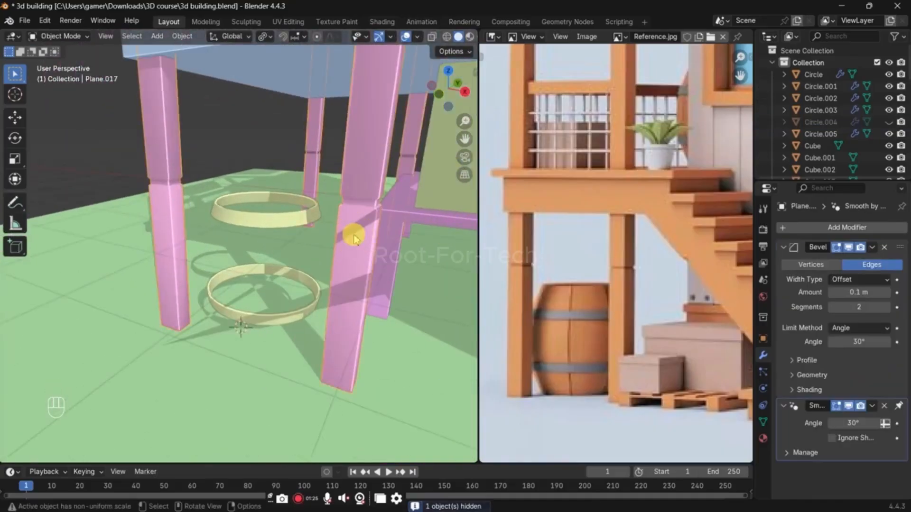
key("h")
key("ctrl+z")
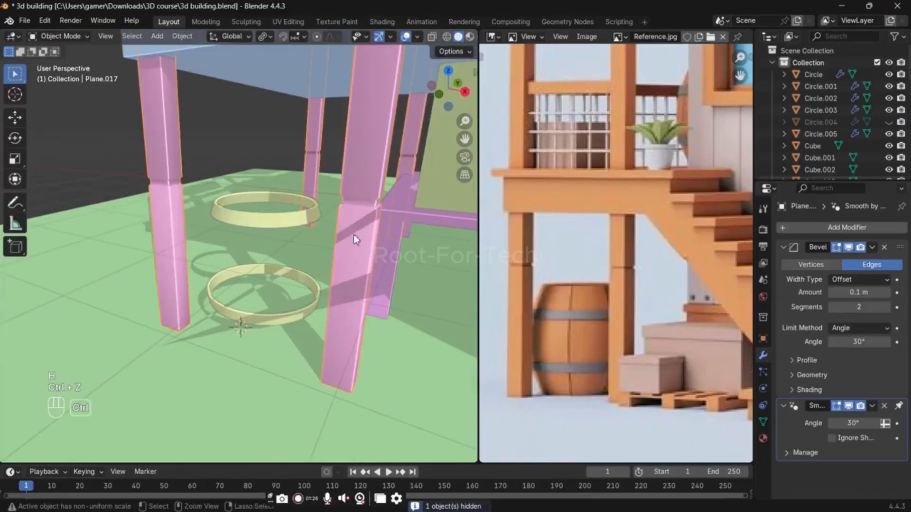
left_click(392, 250)
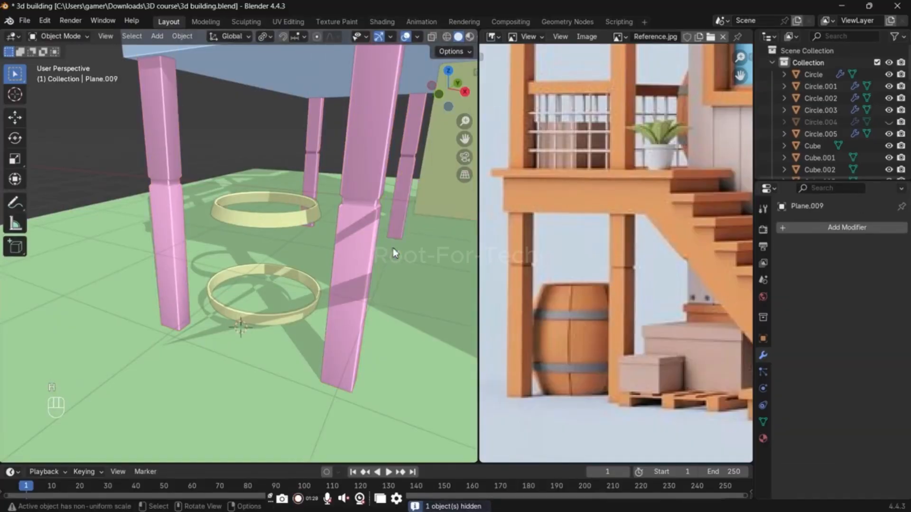
key("h")
left_click(427, 198)
key("ctrl+z")
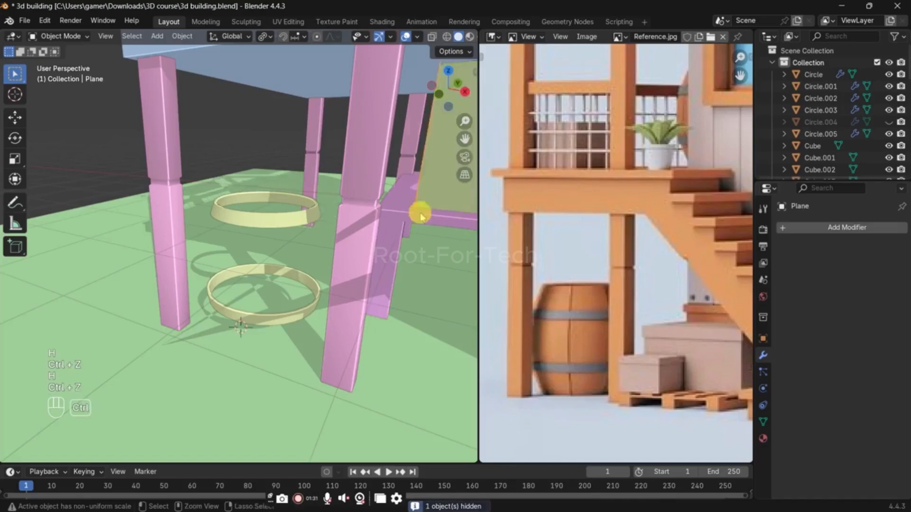
scroll(379, 241, "down", 2)
middle_click_drag(374, 239, 381, 255)
scroll(379, 255, "up", 2)
left_click(308, 231)
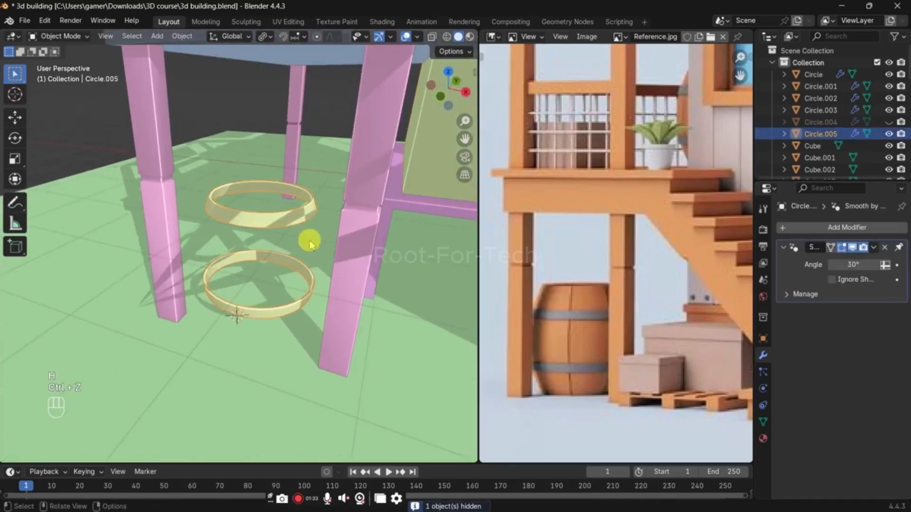
key("alt+h")
Step: Select the barrel body, enter Edit Mode and isolate it in Local View
left_click(294, 252)
middle_click_drag(294, 252, 343, 268)
scroll(288, 263, "up", 1)
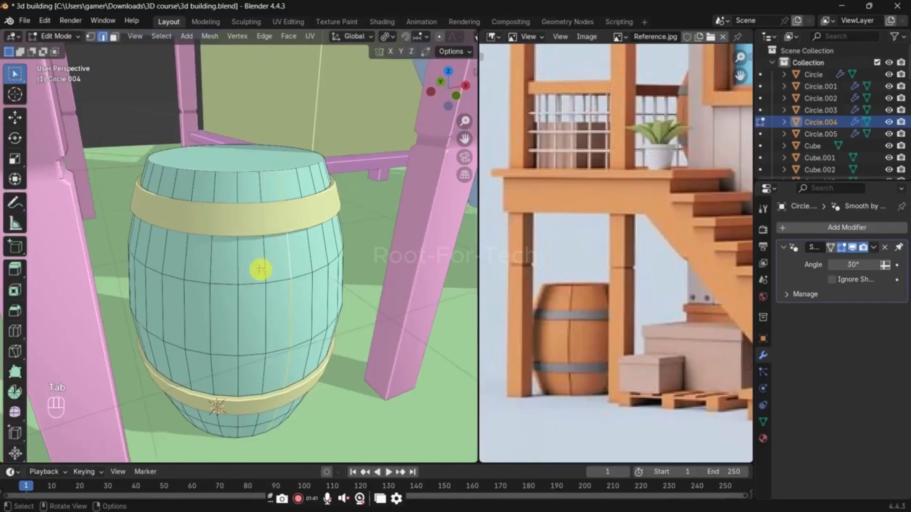
key("slash")
scroll(255, 251, "down", 3)
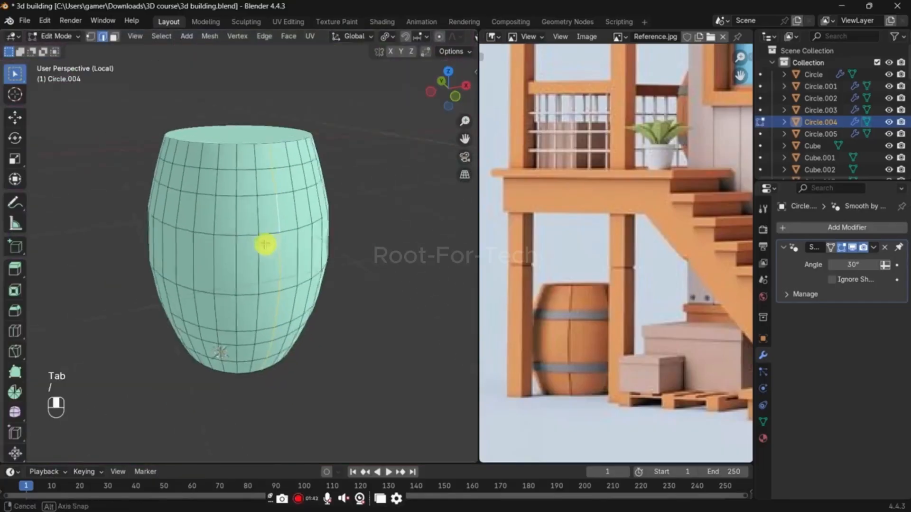
Step: Select vertical edge loops spaced around the whole barrel body and bevel them with a 0.021 m width
middle_click_drag(264, 244, 184, 236)
middle_click_drag(358, 227, 260, 241)
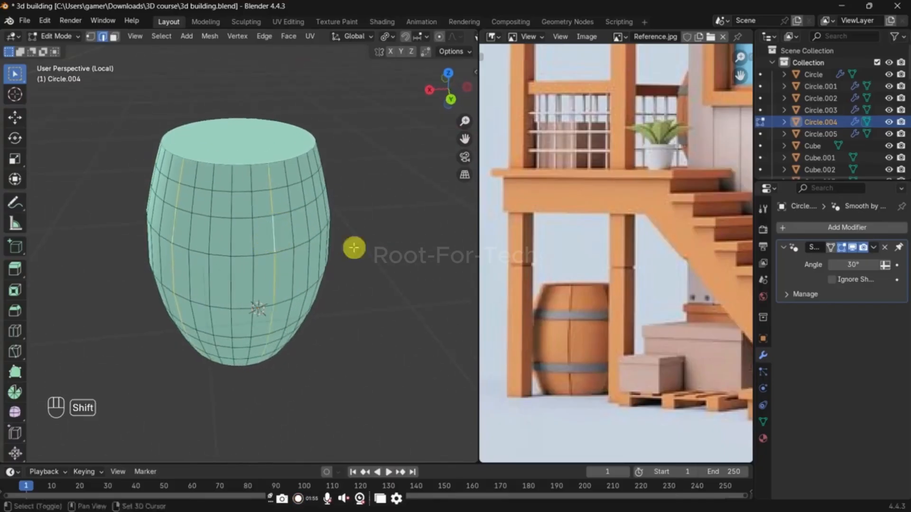
middle_click_drag(354, 248, 224, 240)
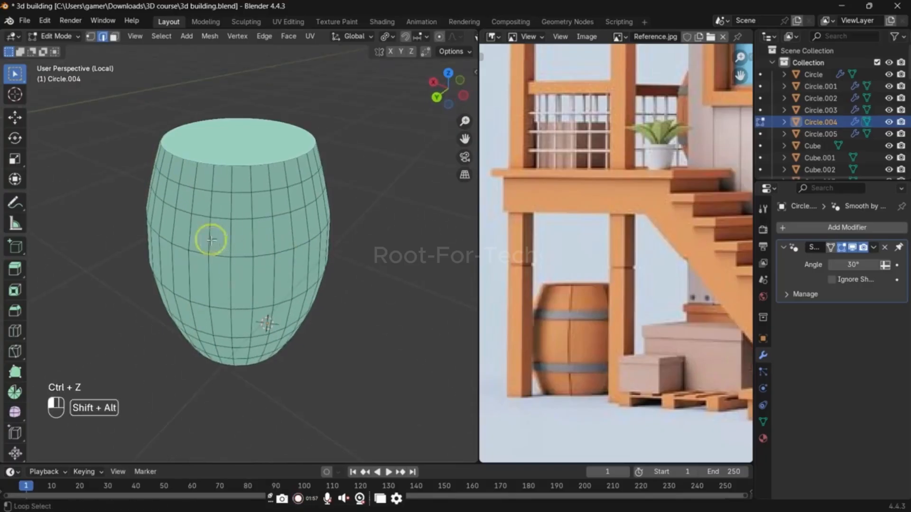
left_click(211, 240, "alt+shift")
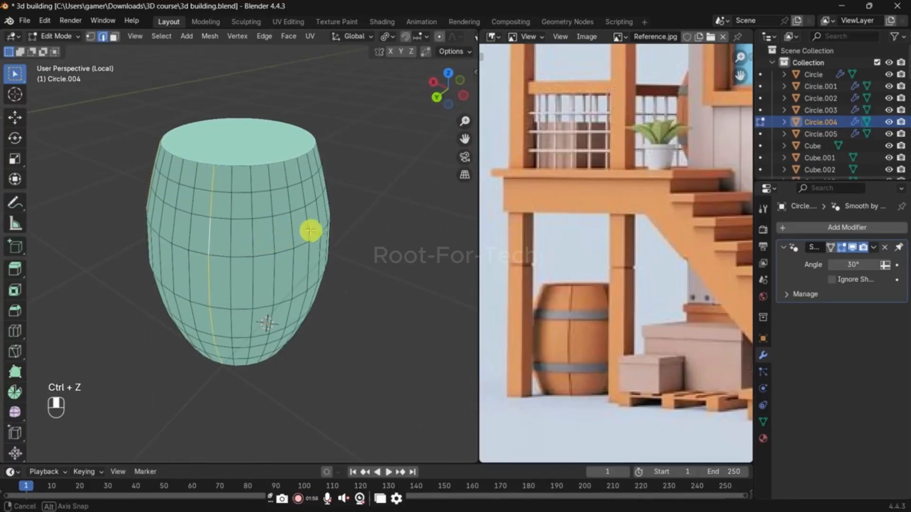
middle_click_drag(310, 231, 228, 225)
middle_click_drag(304, 237, 284, 244)
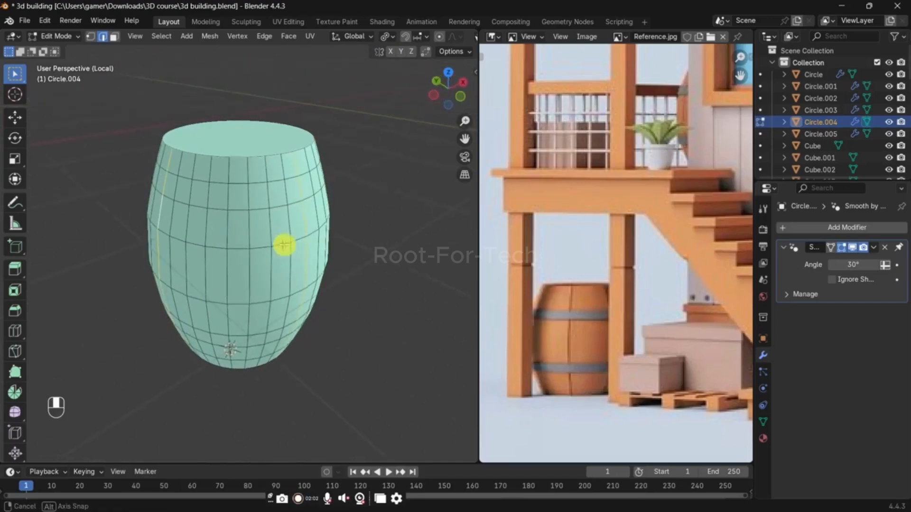
left_click(234, 235, "alt+shift")
middle_click_drag(373, 259, 366, 283)
key("ctrl+b")
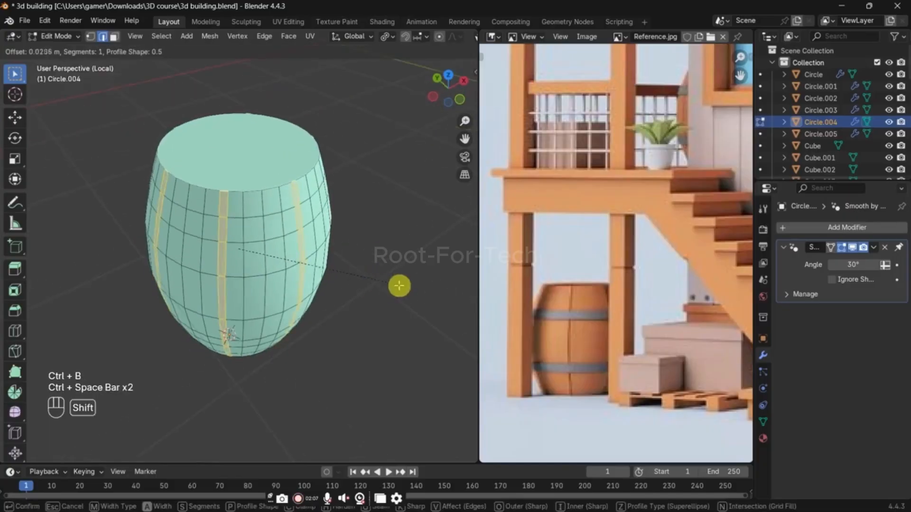
left_click(398, 284)
Step: Extrude the bevelled strips inward along their normals to form plank grooves, and apply Shade Auto Smooth to the barrel body
key("alt+e")
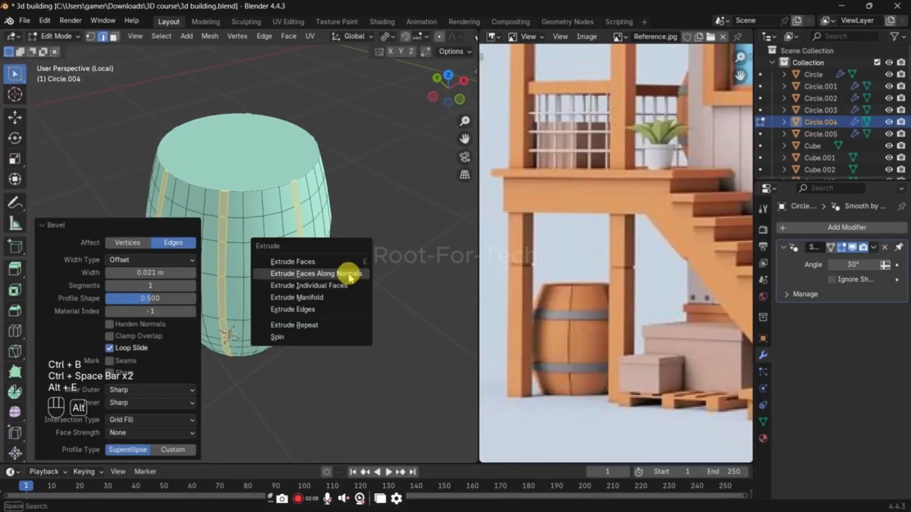
left_click(349, 276)
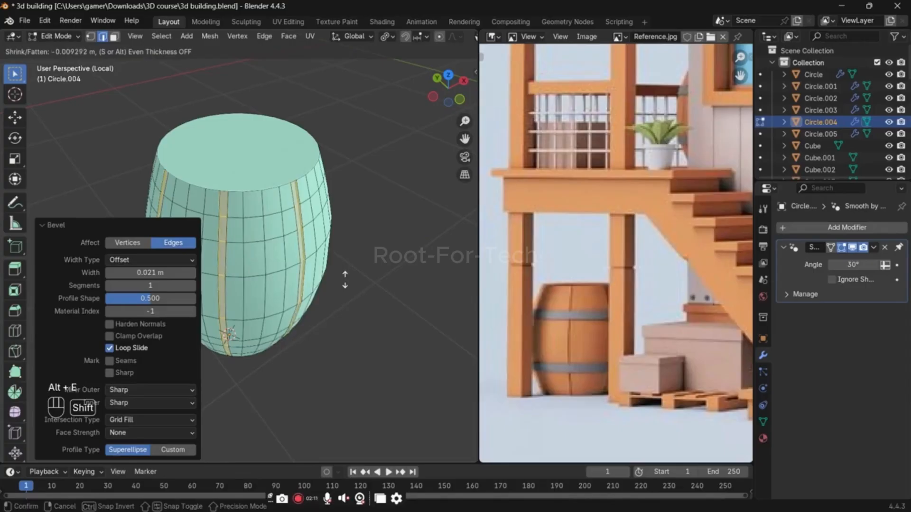
left_click(345, 207)
key("Tab")
right_click(295, 234)
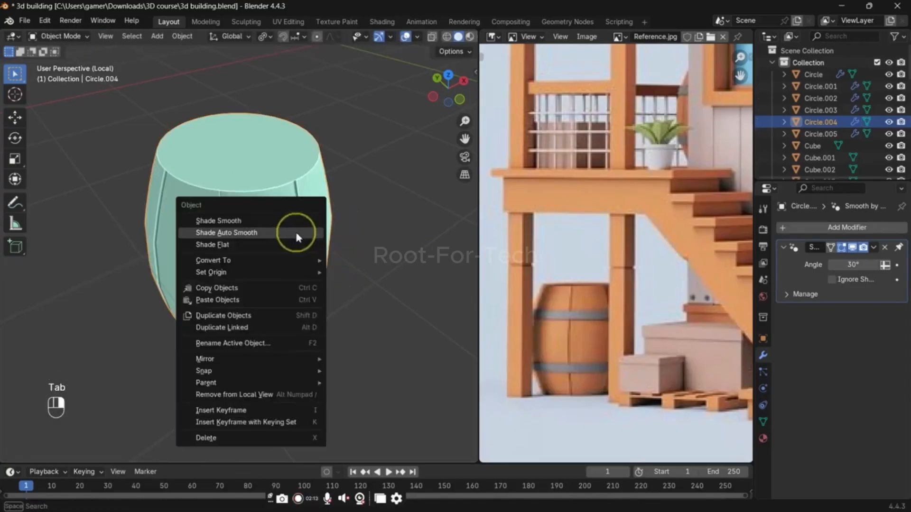
left_click(295, 234)
key("ctrl+1")
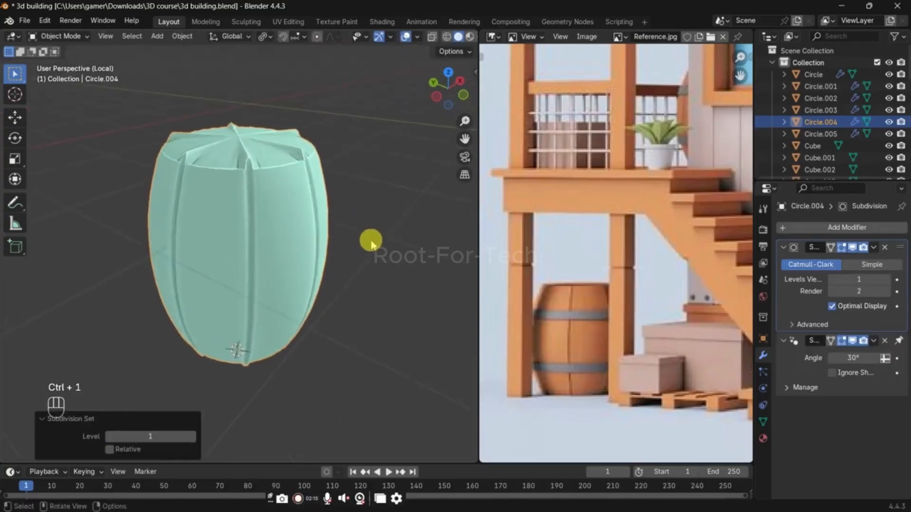
key("ctrl+z")
middle_click_drag(331, 259, 339, 313)
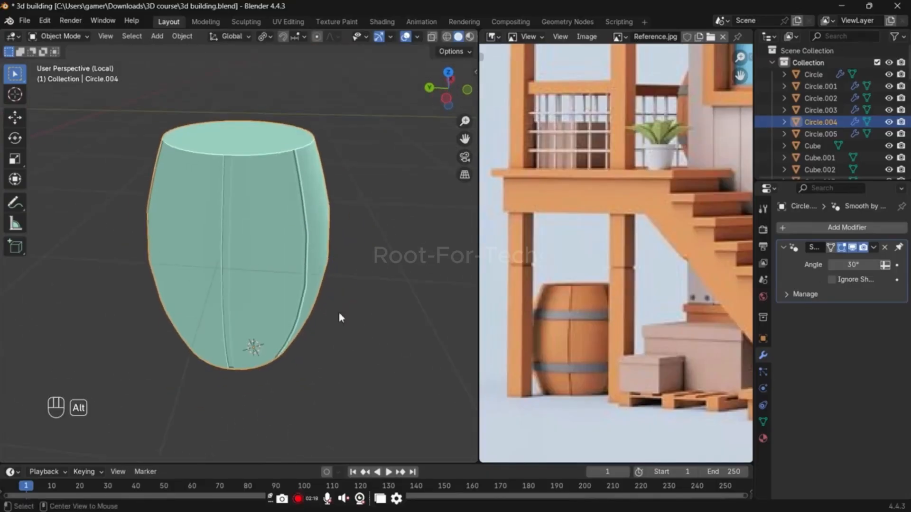
key("alt+h")
key("alt+g")
key("ctrl+z")
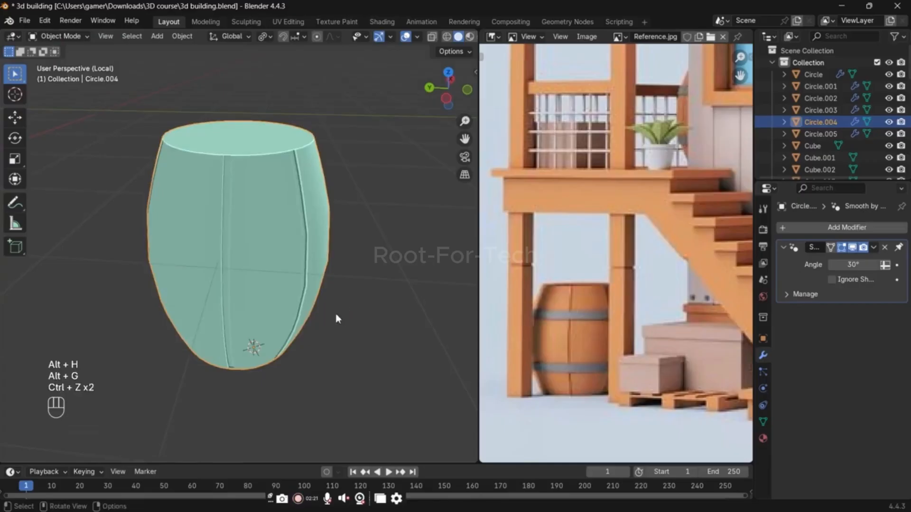
Step: Leave Local View and add a Subdivision modifier at viewport level 1 to the barrel body
key("KP_Divide")
middle_click_drag(335, 315, 215, 202)
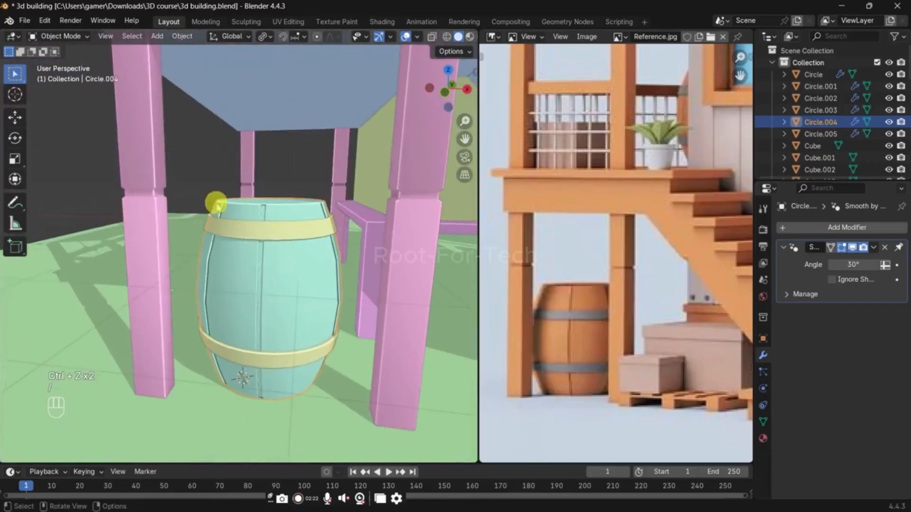
scroll(332, 260, "down", 3)
middle_click_drag(331, 260, 301, 267)
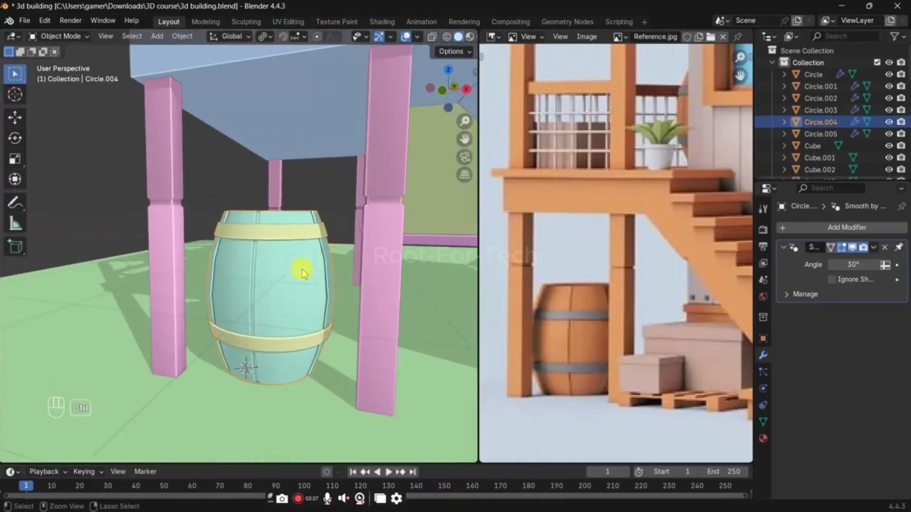
key("ctrl+2")
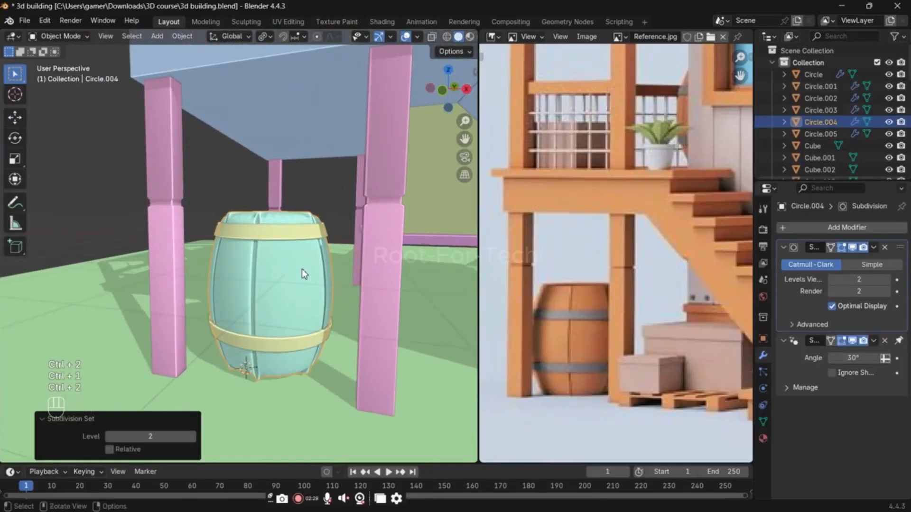
key("ctrl+z")
Step: In Edit Mode, inset the barrel's top face by about 0.0008 m to sharpen the rim
middle_click_drag(301, 284, 302, 233)
key("Tab")
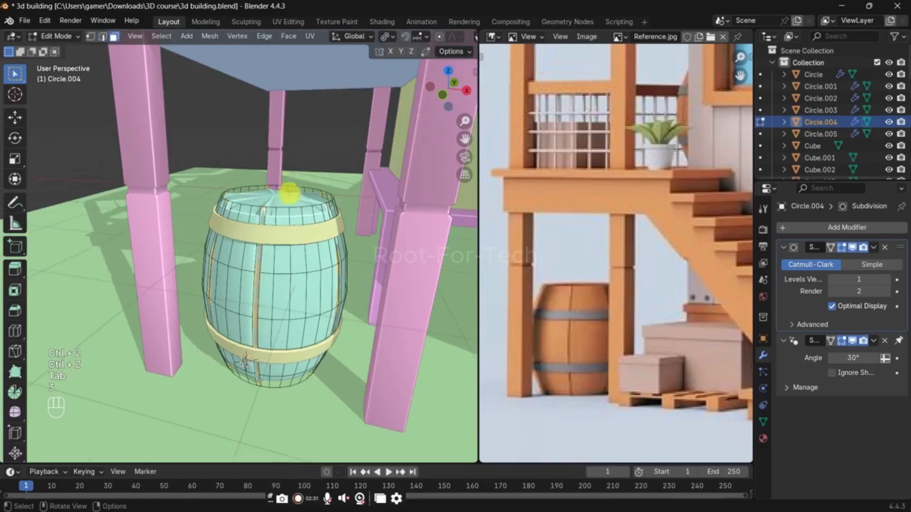
left_click(288, 195)
key("i")
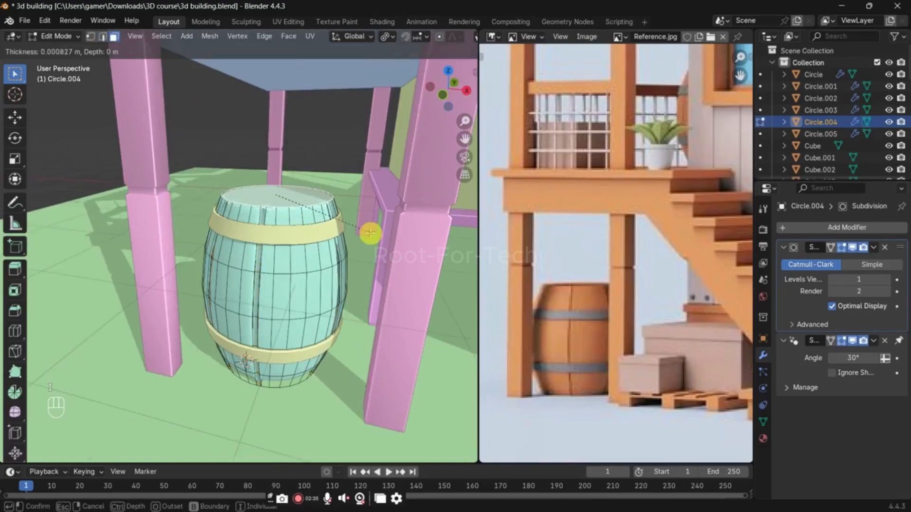
left_click(370, 234)
Step: Select the barrel's bottom face and inset it by about 0.0107 m
middle_click_drag(326, 337, 319, 268)
mouse_move(297, 384)
middle_mouse_down("shift")
mouse_move(297, 289)
mouse_move(291, 374)
middle_mouse_up("shift")
key("alt+z")
key("alt+z")
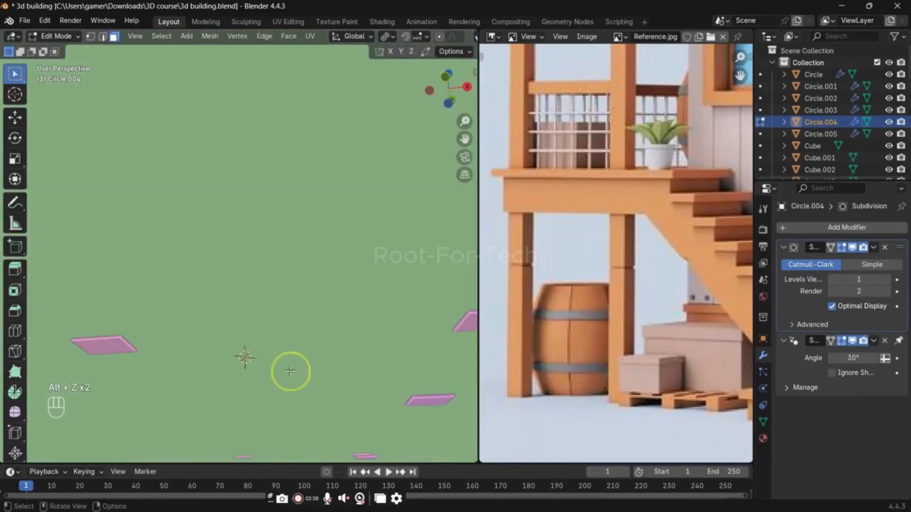
key("alt+z")
middle_click_drag(291, 379, 295, 427)
key("alt+z")
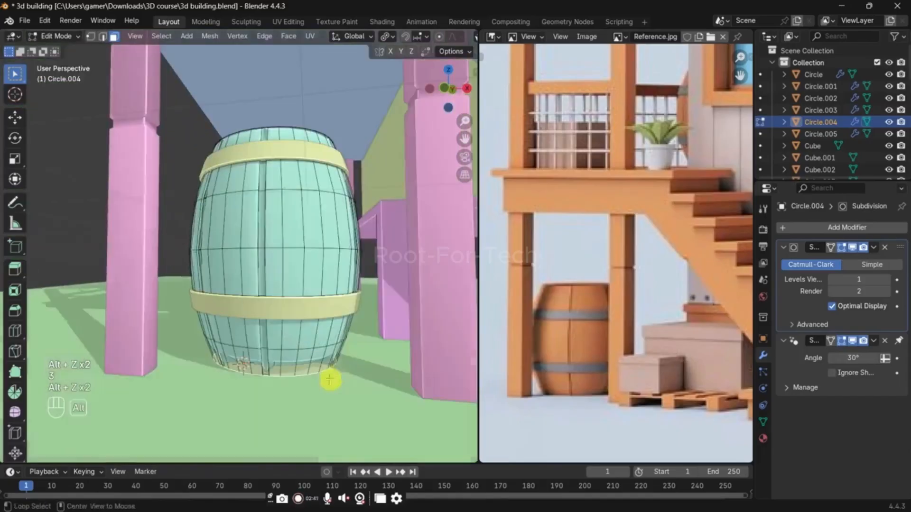
key("ctrl+b")
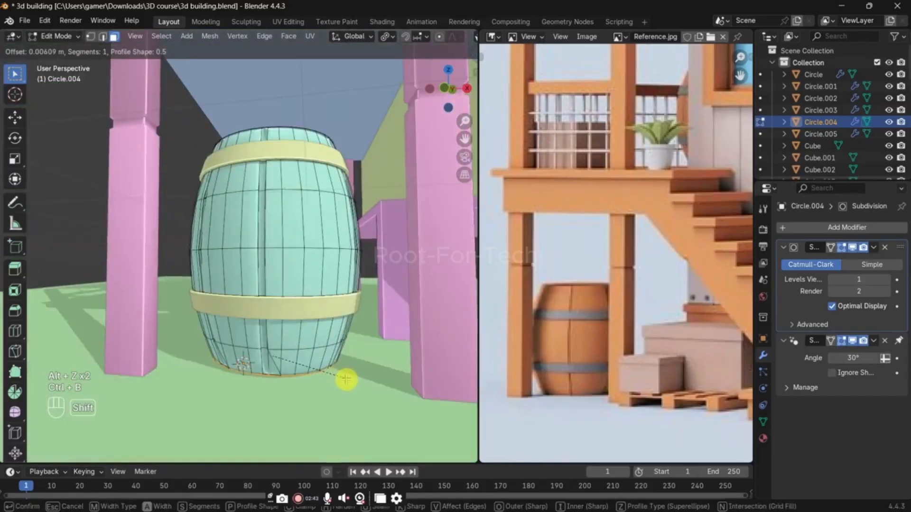
left_click(347, 380)
middle_click_drag(347, 380, 336, 330, "shift")
scroll(336, 331, "up", 3)
middle_click_drag(331, 366, 330, 365)
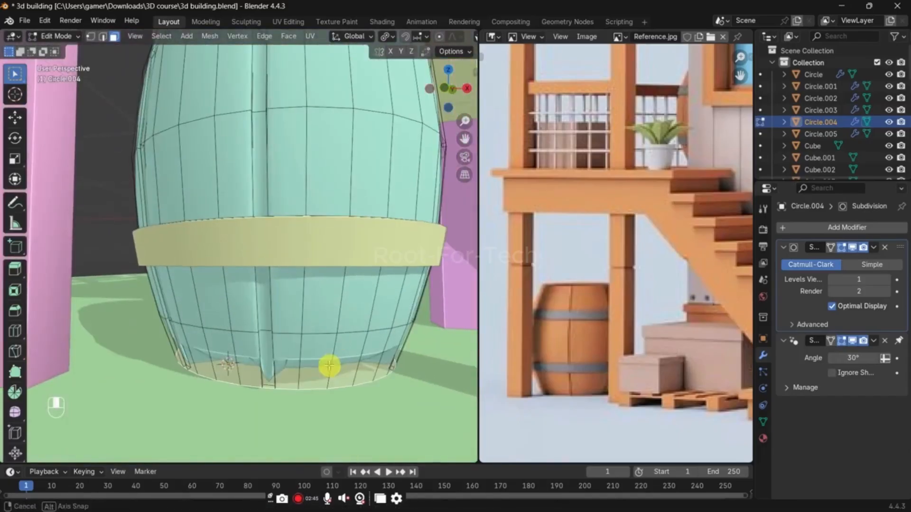
key("i")
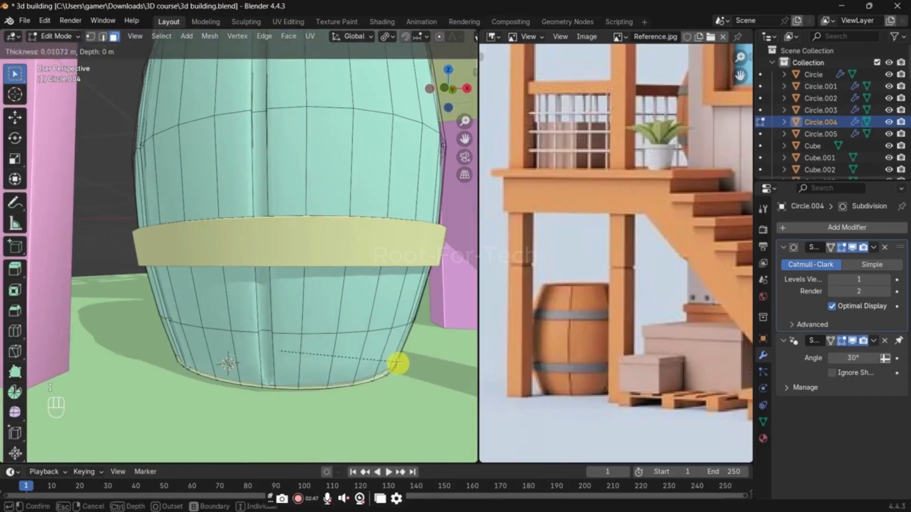
left_click(398, 363)
Step: Add a horizontal loop cut below the lower hoop and edge-slide it toward the barrel's base by a factor of about 0.72
key("Tab")
key("Tab")
key("ctrl+r")
double_click(289, 359)
key("g")
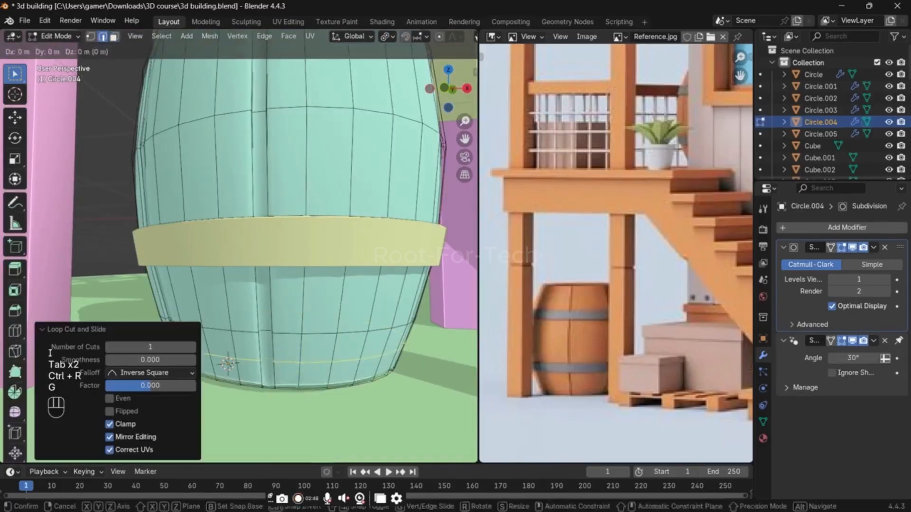
key("g")
left_click(288, 375)
Step: Add a horizontal loop cut above the upper hoop, edge-slide it toward the top rim, and return to Object Mode
middle_click_drag(267, 311, 261, 455, "shift")
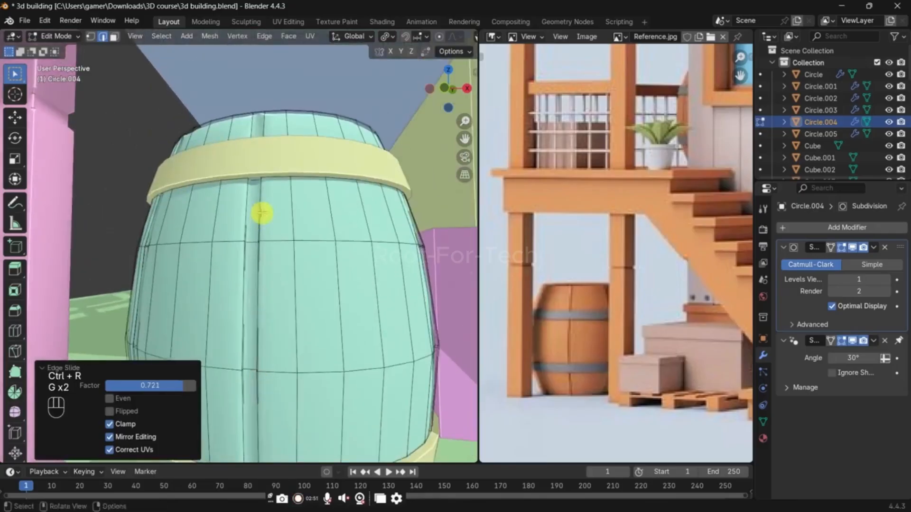
middle_click_drag(261, 213, 261, 244)
key("ctrl+r")
left_click(283, 168)
left_click(284, 167)
key("g")
key("g")
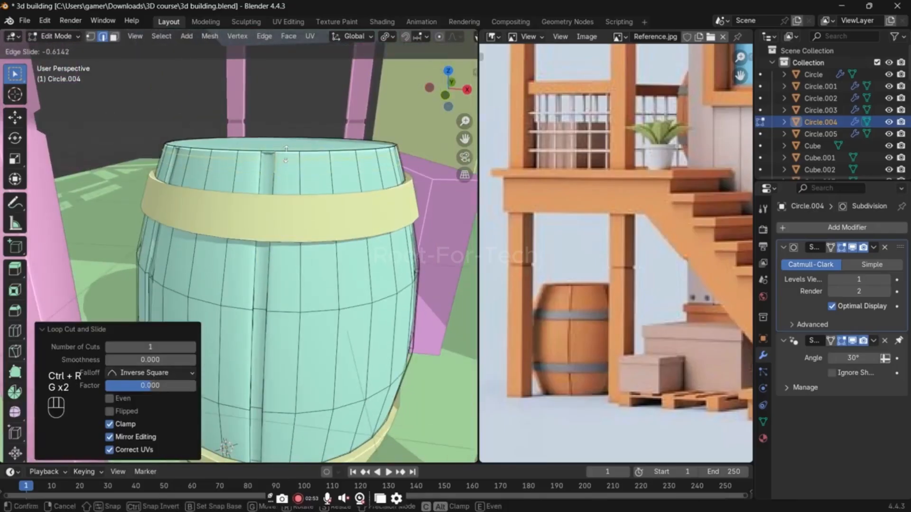
right_click(286, 152)
key("Tab")
middle_click_drag(286, 156, 304, 241)
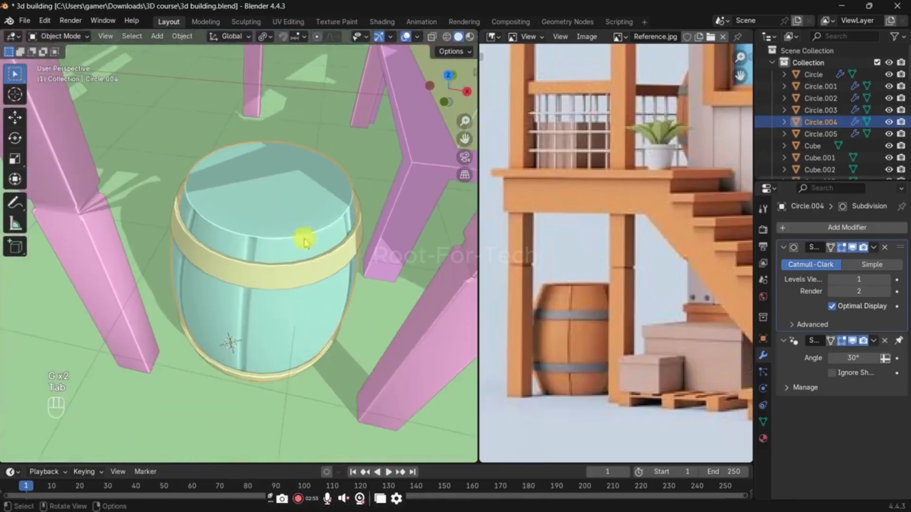
Step: Save the 3D building file with the finished barrel
scroll(548, 321, "down", 2)
middle_click_drag(352, 319, 247, 323)
key("ctrl+s")
scroll(333, 238, "down", 4)
scroll(433, 305, "down", 3)
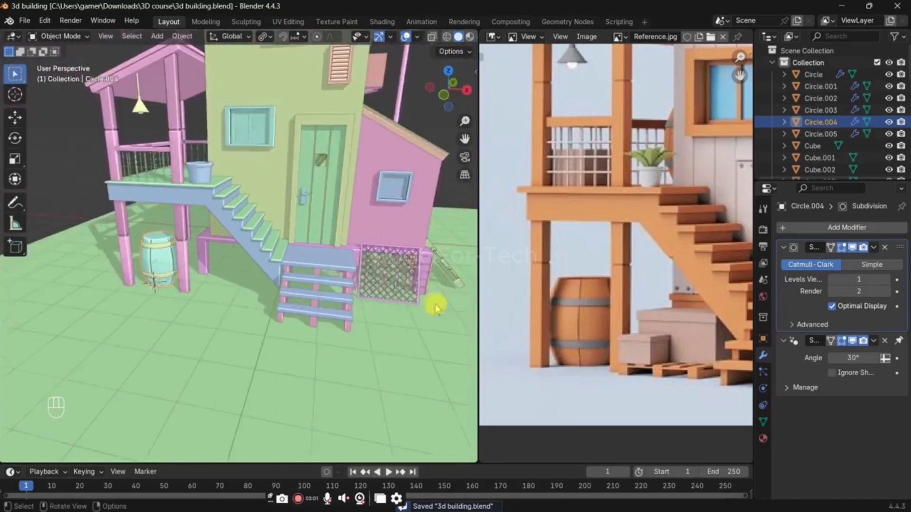
Step: Place the 3D cursor on the ground between the barrel and the stairs, and select the ground plane
right_click(215, 282, "shift")
scroll(353, 275, "up", 2)
left_click(368, 255)
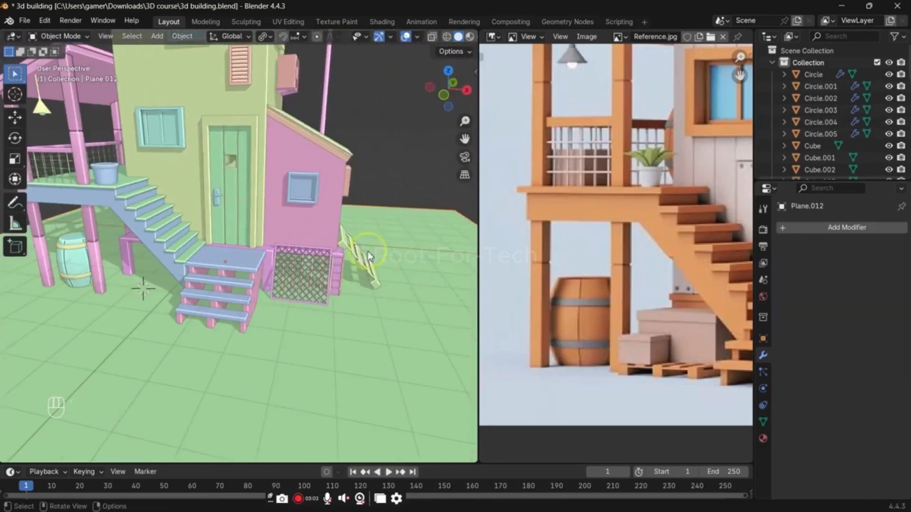
Step: Duplicate the slatted pallet leaning beside the house, snap the copy to the 3D cursor and clear its rotation
key("shift+d")
right_click(351, 261)
key("shift+s")
left_click(372, 185)
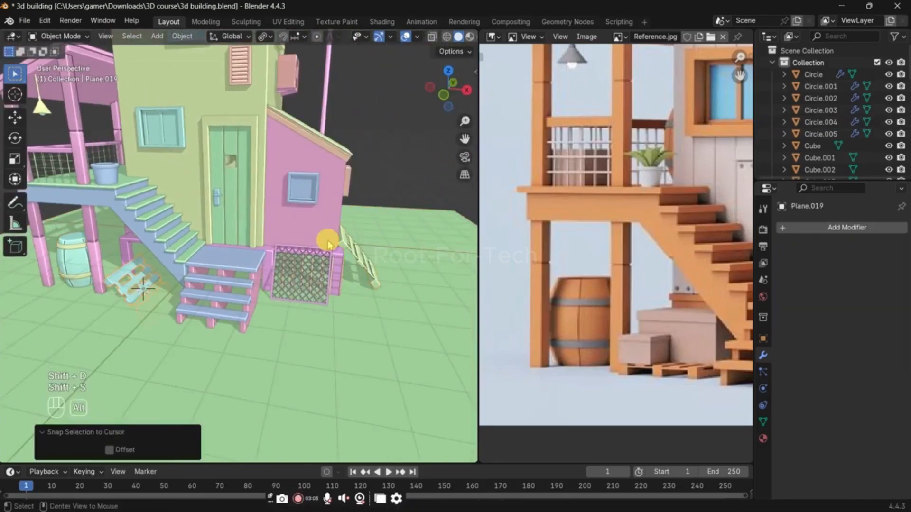
key("alt+r")
Step: Raise the copied pallet about 0.063 m along Z so it rests on the ground
scroll(261, 283, "up", 5)
key("g")
key("z")
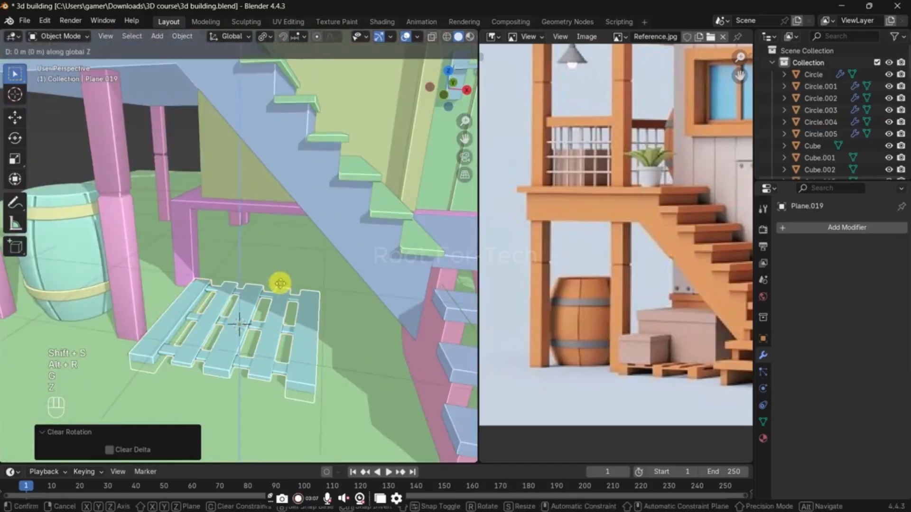
left_click(294, 239)
Step: Try to rotate the copied pallet 90° about the global Z axis
key("g")
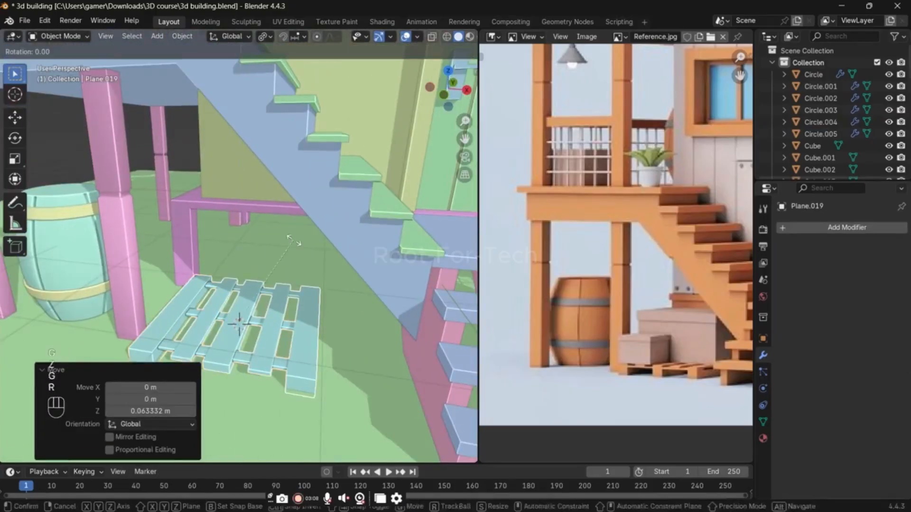
key("r")
key("z")
key("9")
key("0")
key("Return")
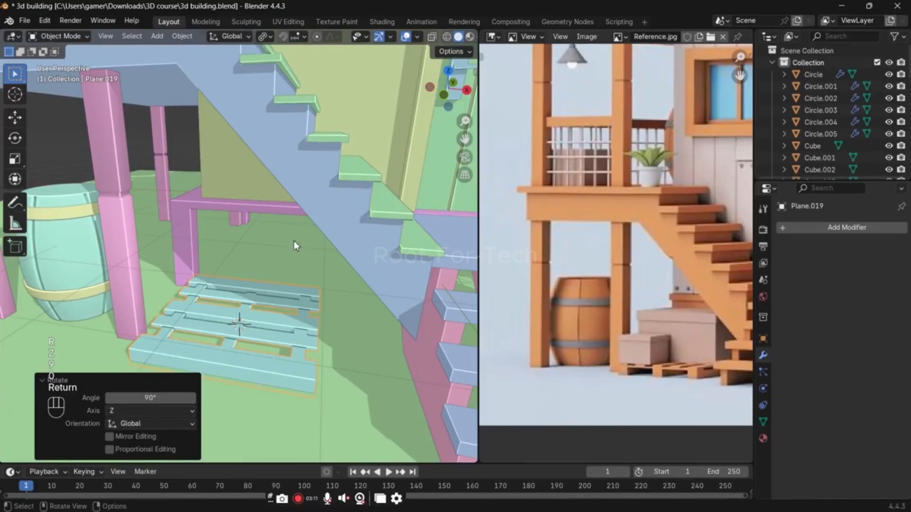
key("ctrl+z")
Step: Move the pallet about 0.44 m along X and 0.39 m along Y to sit under the stairs
key("g")
key("x")
left_click(327, 242)
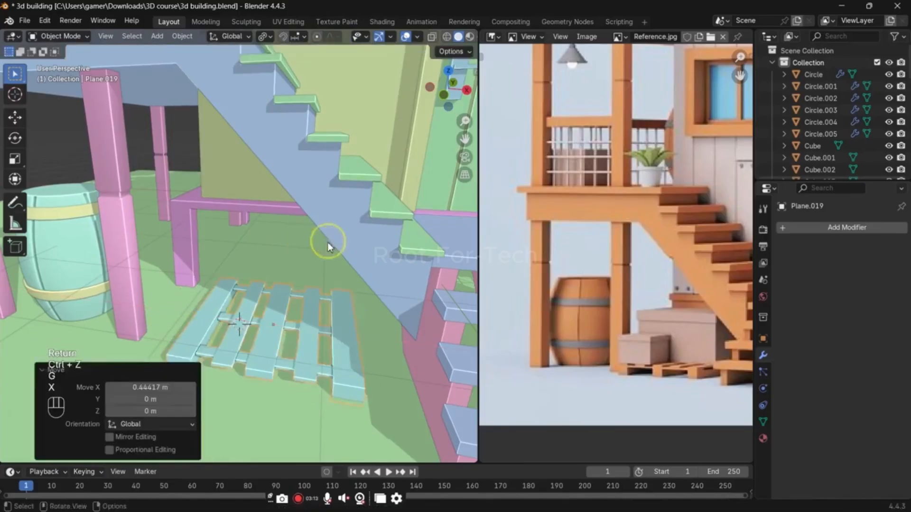
key("g")
key("y")
left_click(332, 223)
Step: Widen the pallet along the X axis and shift it about 0.057 m along X
middle_click_drag(331, 223, 360, 266)
key("s")
key("x")
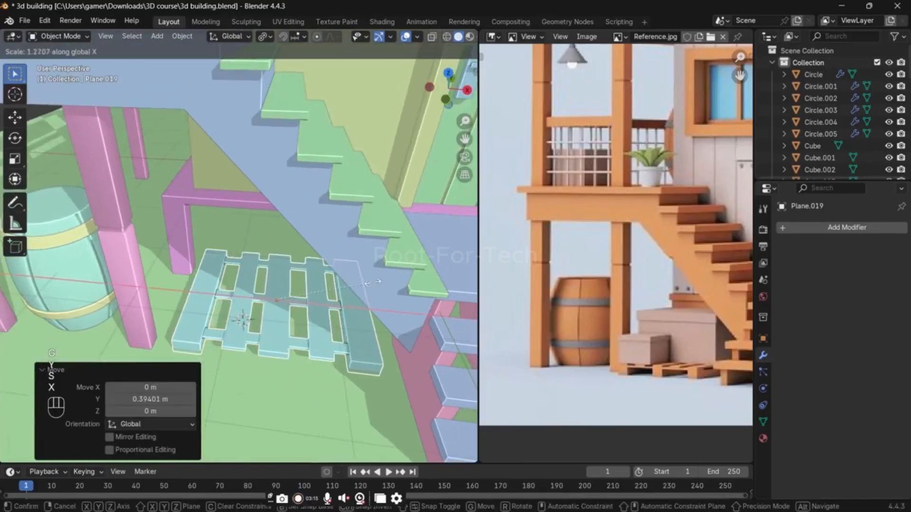
left_click(374, 285)
key("g")
key("x")
left_click(375, 292)
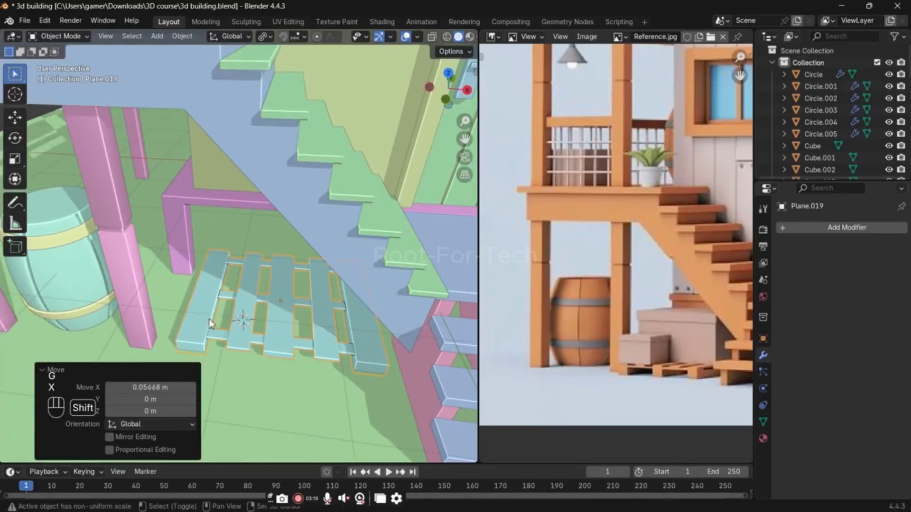
Step: Add a cube at the 3D cursor and scale it down uniformly to 0.378
key("shift+a")
mouse_move(222, 288)
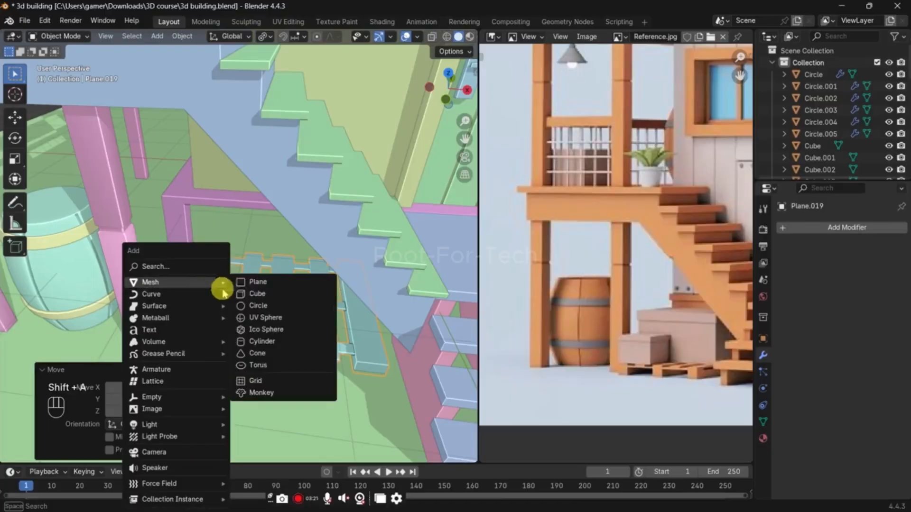
left_click(249, 295)
key("s")
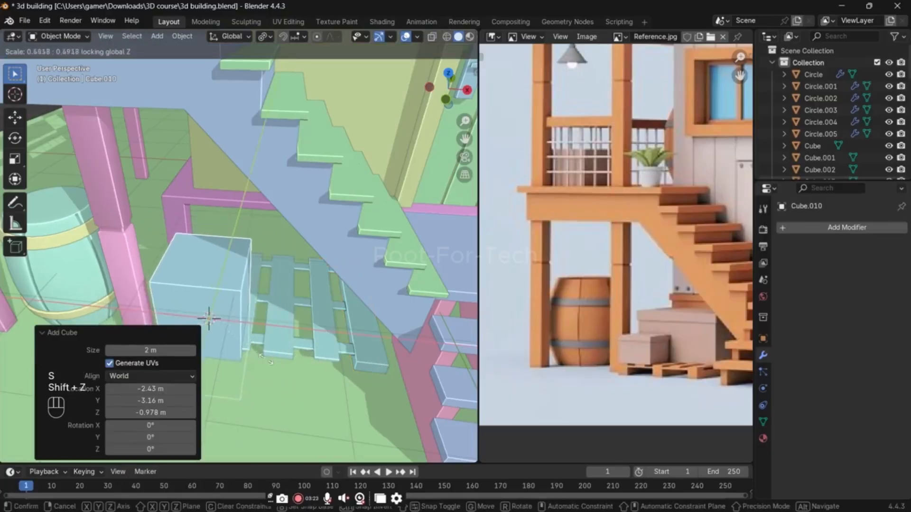
key("shift+z")
left_click(266, 363)
left_click(267, 365)
Step: Raise the cube about 0.42 m along Z above the pallet and shrink it slightly
key("g")
key("z")
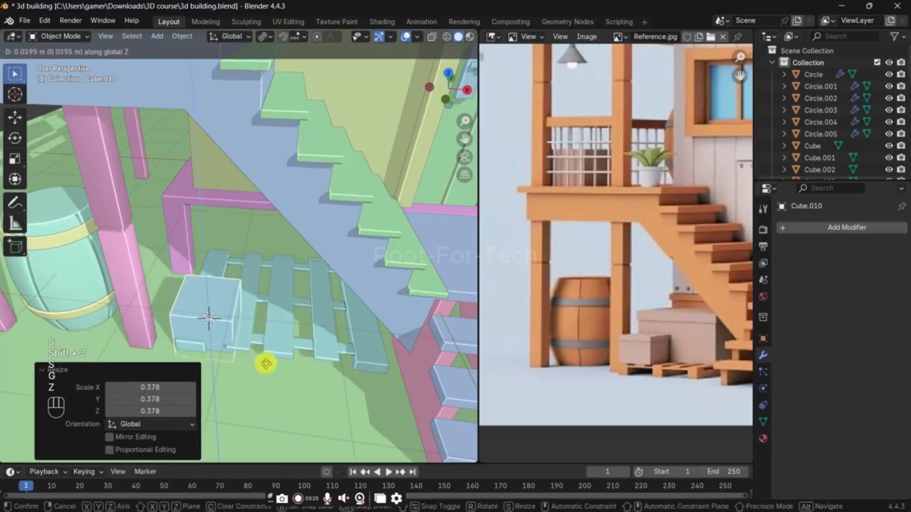
left_click(267, 348)
key("s")
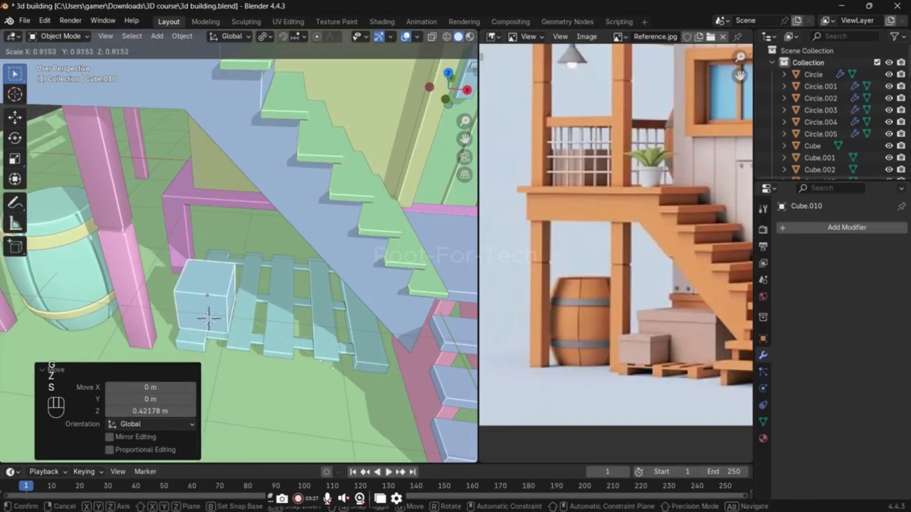
left_click(327, 366)
Step: Position the cube horizontally over the pallet's barrel-side end and adjust its height along Z
key("g")
key("shift+z")
left_click(420, 380)
middle_click_drag(421, 380, 335, 311)
key("g")
key("z")
left_click(401, 318)
Step: Flatten the cube to 0.795 along Z and lower it about 0.061 m onto the pallet
key("s")
key("z")
left_click(314, 271)
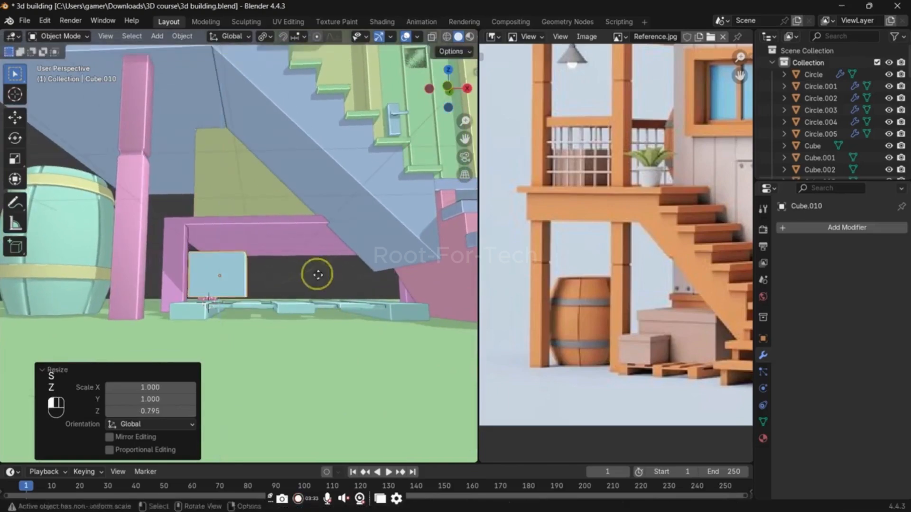
key("g")
key("z")
left_click(316, 292)
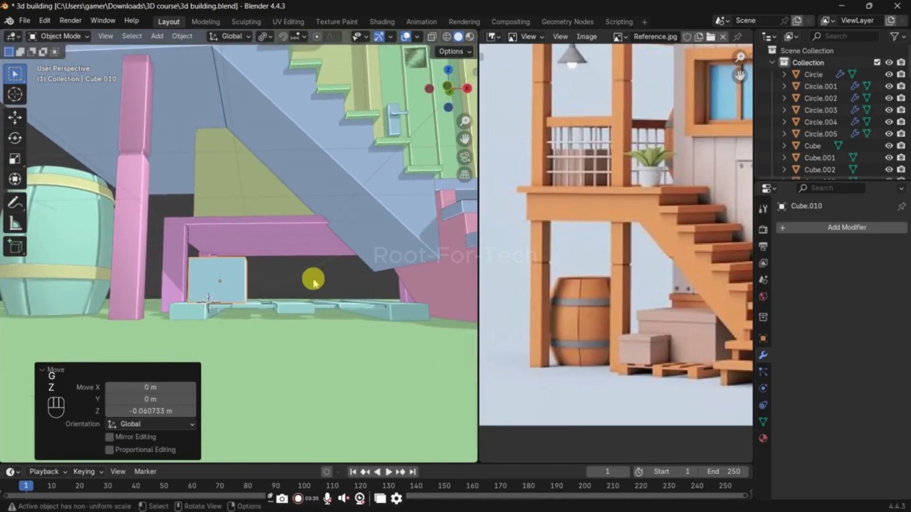
key("space")
middle_click_drag(313, 280, 320, 308)
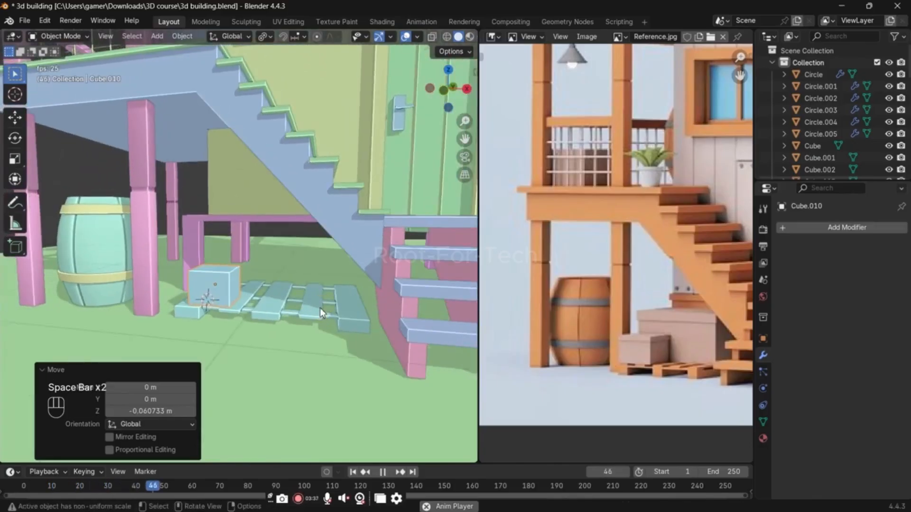
key("space")
key("Menu")
left_click(320, 308)
left_click(318, 281)
key("space")
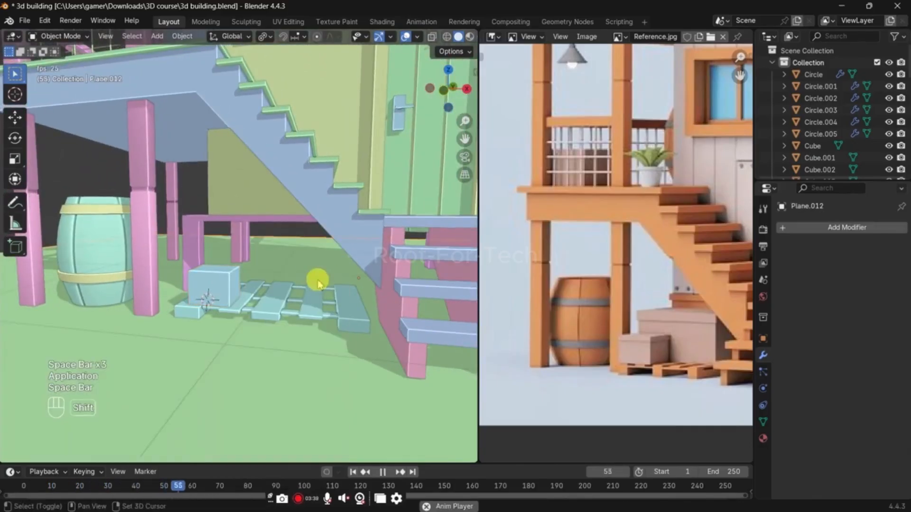
key("shift+Menu")
key("space")
key("shift+Menu")
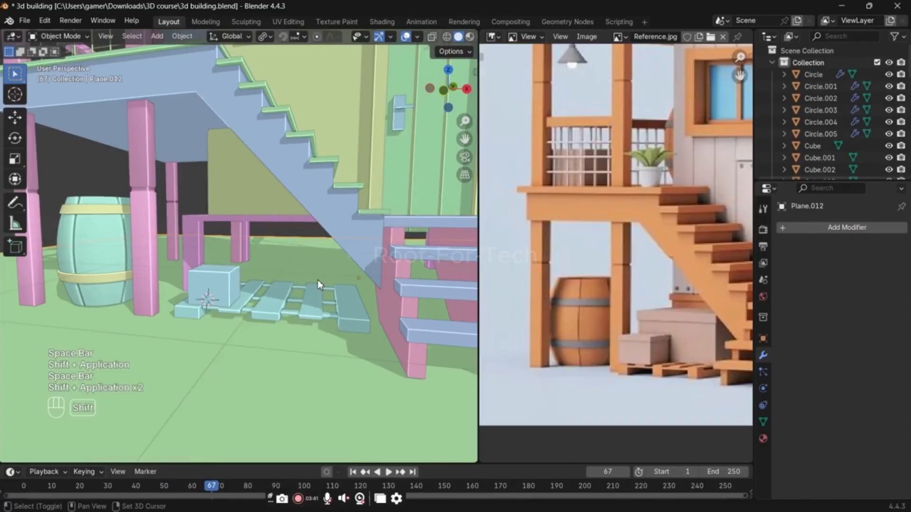
key("shift+Left")
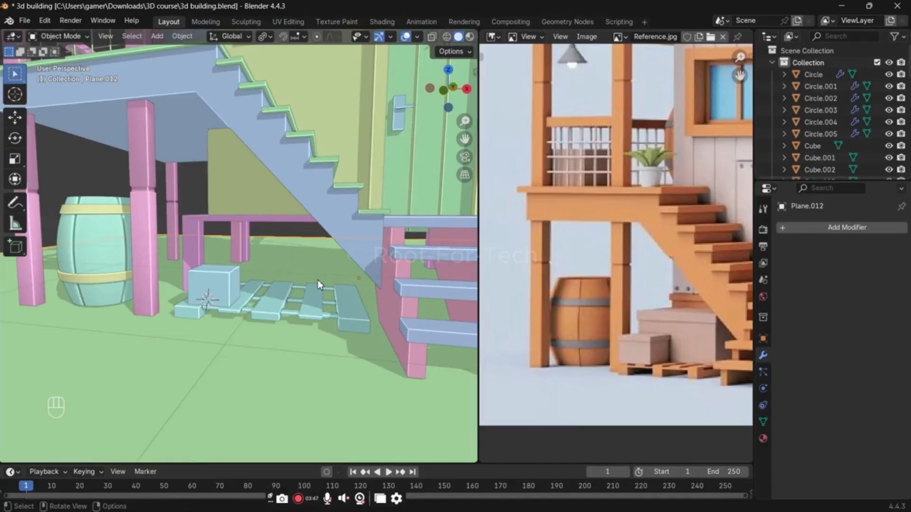
Step: Save the building file with the new pallet and small box
scroll(317, 280, "down", 2)
middle_click_drag(316, 277, 315, 280)
scroll(315, 280, "up", 4)
middle_click_drag(305, 318, 308, 281, "shift")
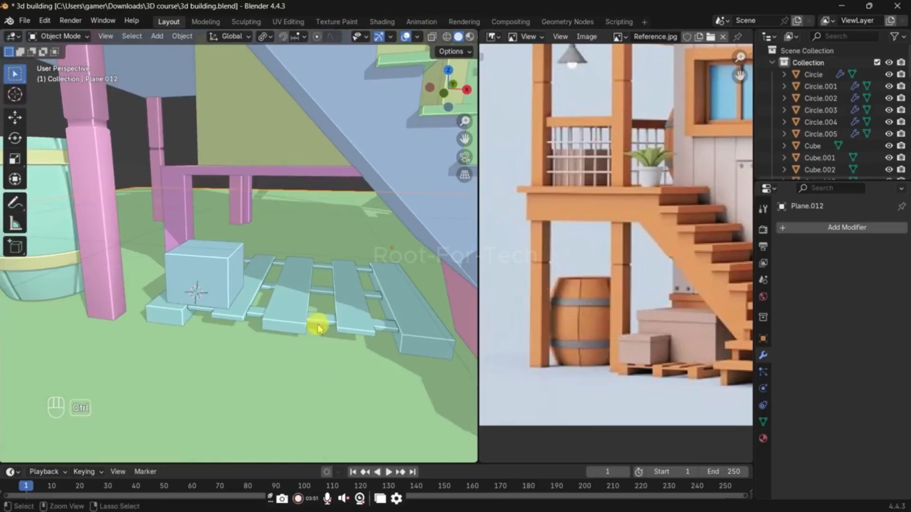
key("ctrl+s")
Step: Duplicate the small box and move the copy horizontally about 0.91 m in X and 0.60 m in Y across the pallet
scroll(322, 320, "down", 4)
scroll(610, 315, "down", 2)
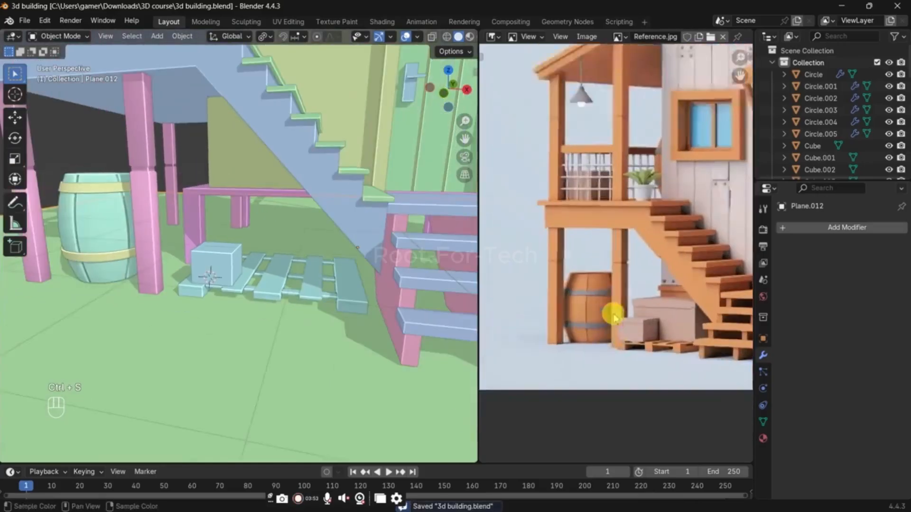
scroll(610, 315, "up", 2)
scroll(531, 300, "up", 1)
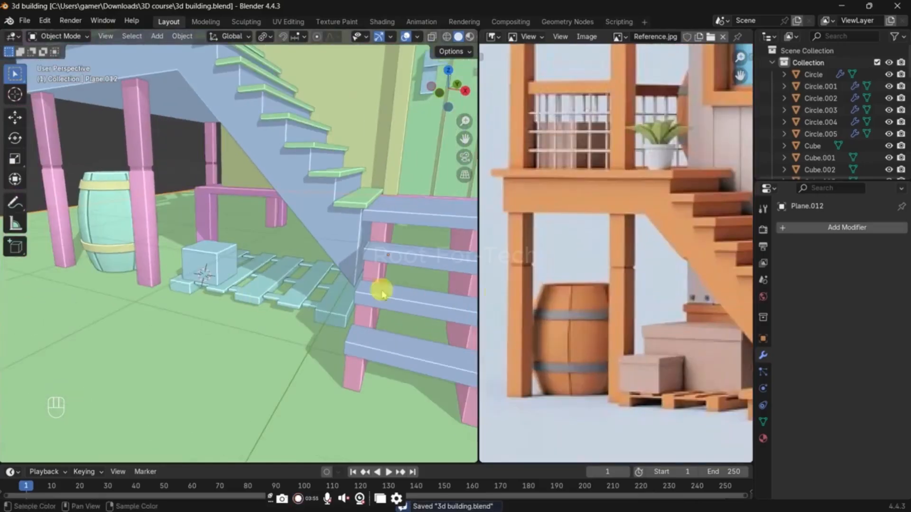
left_click(199, 261)
key("shift+d")
key("shift+z")
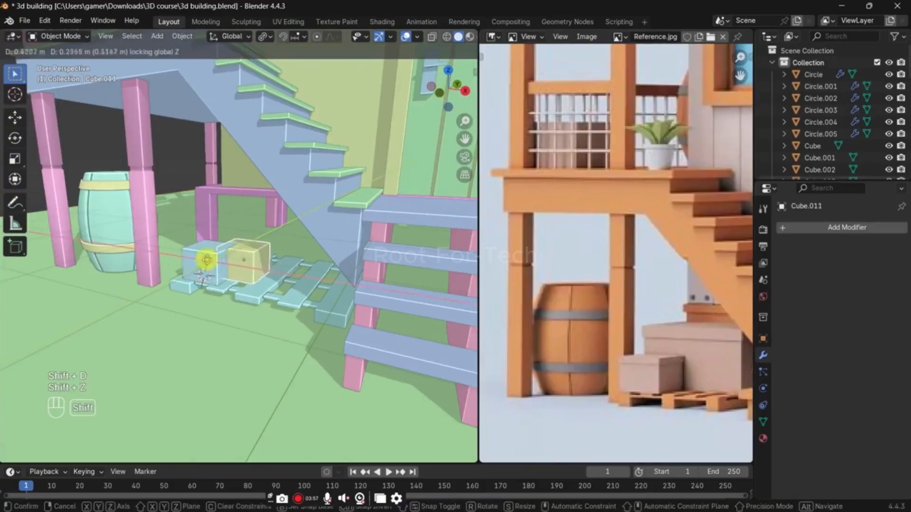
left_click(427, 252)
Step: Place the 3D cursor at the bottom face of the duplicated box and make the 3D cursor the pivot point
middle_click_drag(332, 240, 275, 229, "shift")
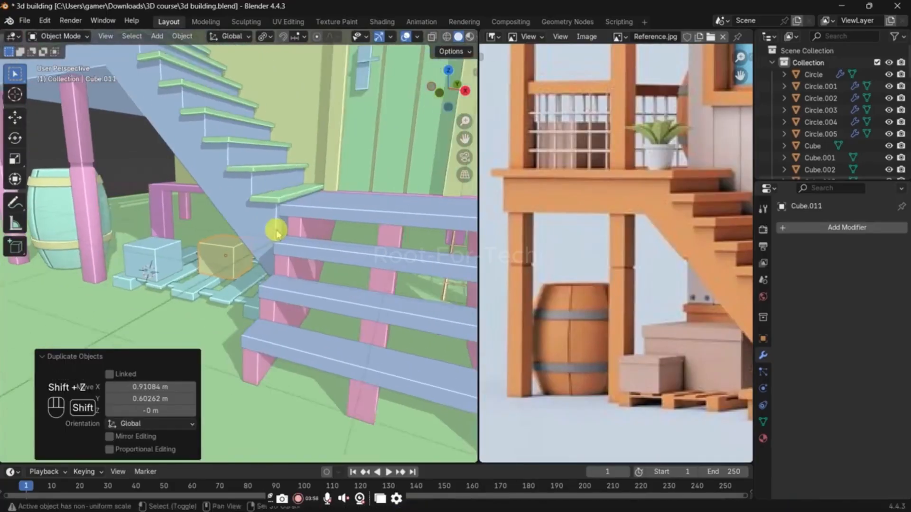
scroll(275, 229, "up", 1)
key("s")
right_click(345, 252)
key("Tab")
key("alt+z")
key("3")
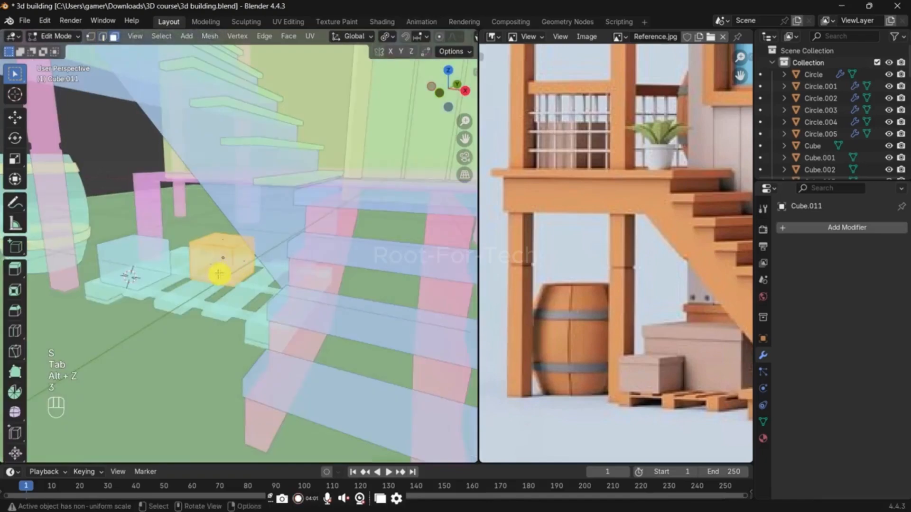
key("shift+s")
left_click(218, 337)
key("Tab")
key("alt+z")
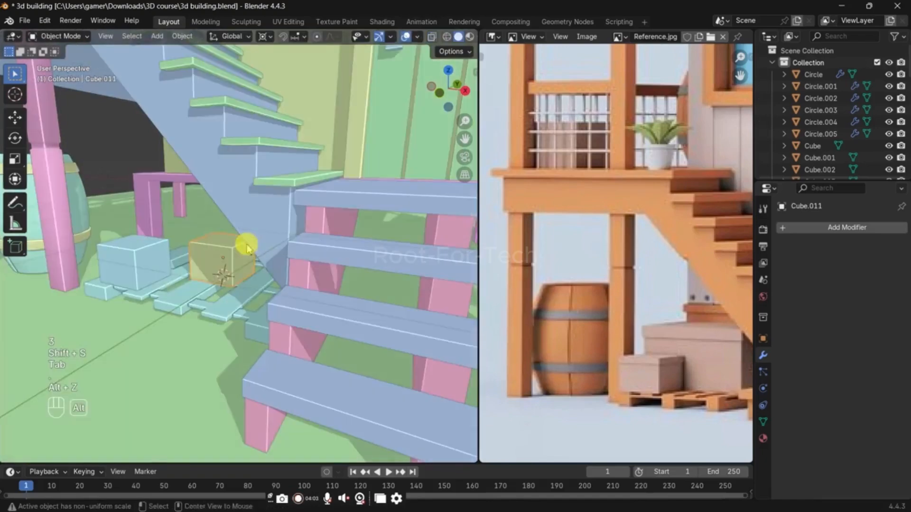
Step: Enlarge the duplicated box and move it horizontally about -0.18 m in X and 0.33 m in Y
key("s")
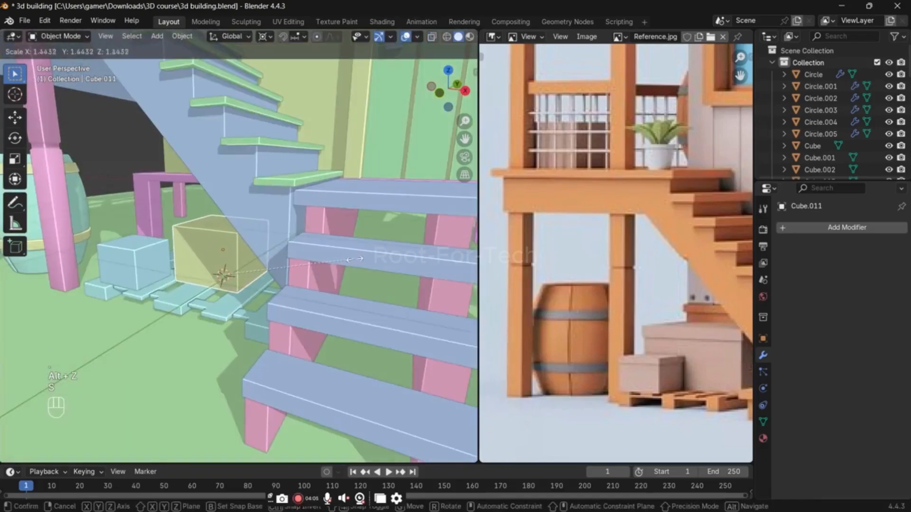
left_click(355, 259)
mouse_move(355, 259)
middle_mouse_down()
mouse_move(264, 284)
mouse_move(329, 285)
mouse_move(371, 258)
middle_mouse_up()
key("g")
key("shift+z")
left_click(328, 272)
Step: Scale the rear box uniformly by 1.683 and widen it along the X axis
key("s")
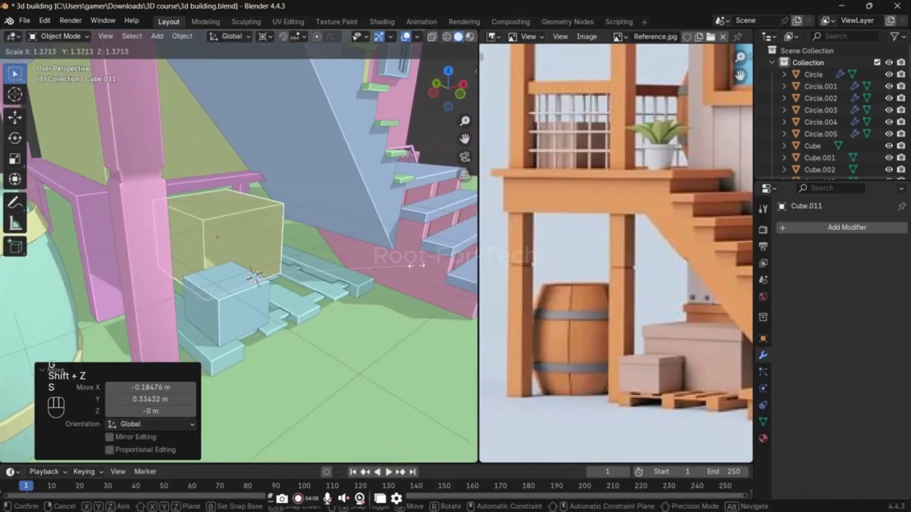
left_click(429, 277)
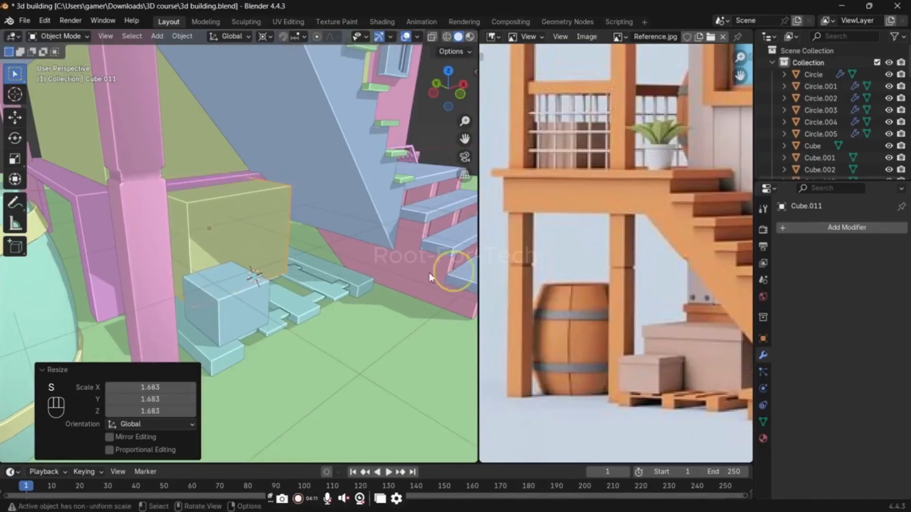
middle_click_drag(430, 277, 382, 267)
key("s")
key("y")
key("x")
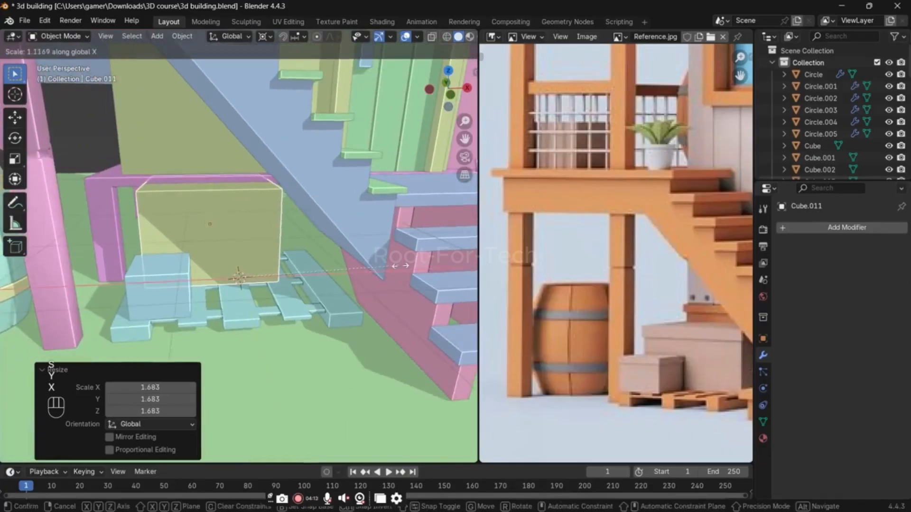
left_click(408, 268)
Step: Scale the rear box uniformly by 0.937 and stretch it by 1.135 along X
key("s")
left_click(395, 268)
key("s")
key("x")
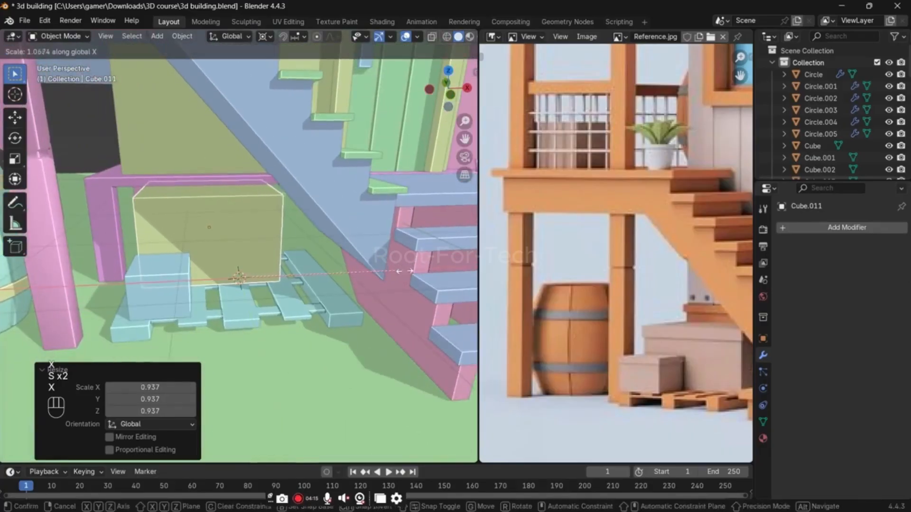
left_click(406, 268)
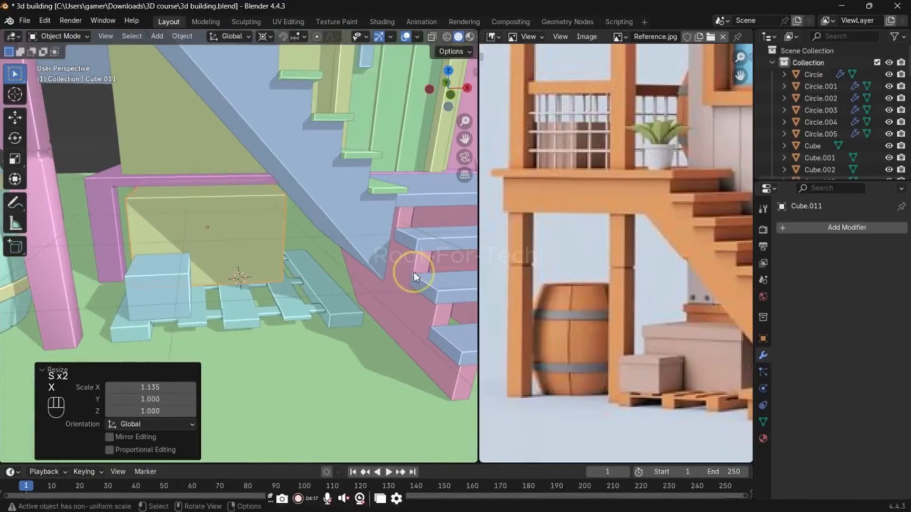
Step: Shrink the rear box a little more and stretch it by 1.096 along X
key("s")
key("x")
left_click(388, 270)
key("s")
key("x")
left_click(398, 280)
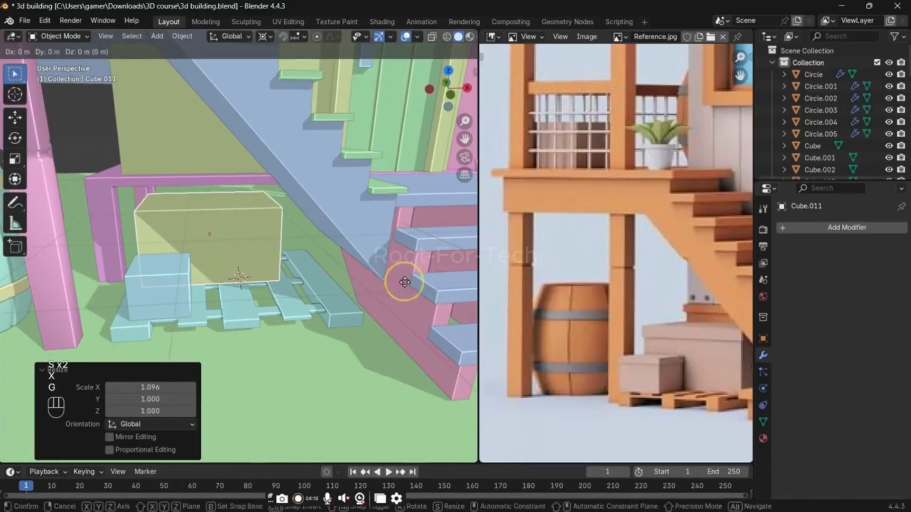
Step: Move the rear box about -0.098 m along the X axis
key("g")
key("x")
left_click(369, 267)
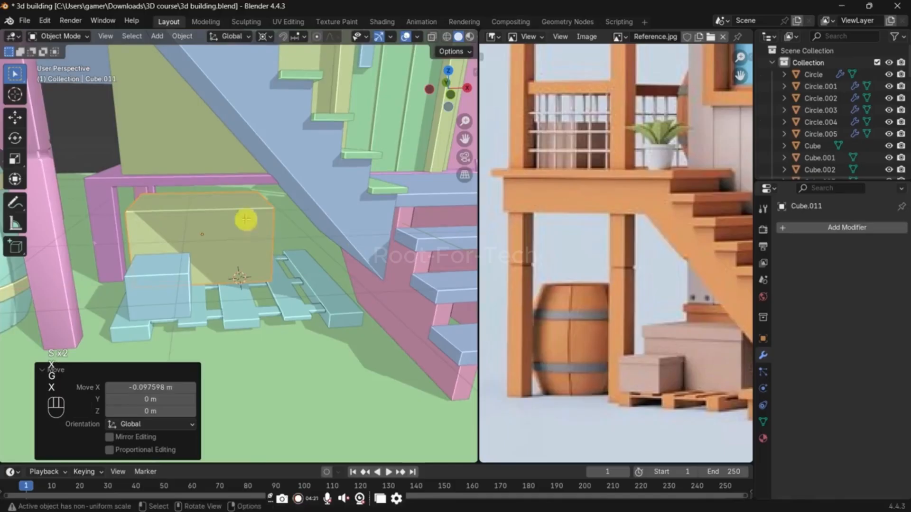
Step: Add a horizontal loop cut around the large rear box and edge-slide it up near the top edge
key("Tab")
scroll(268, 230, "up", 3)
key("ctrl+r")
double_click(292, 219)
key("g")
key("g")
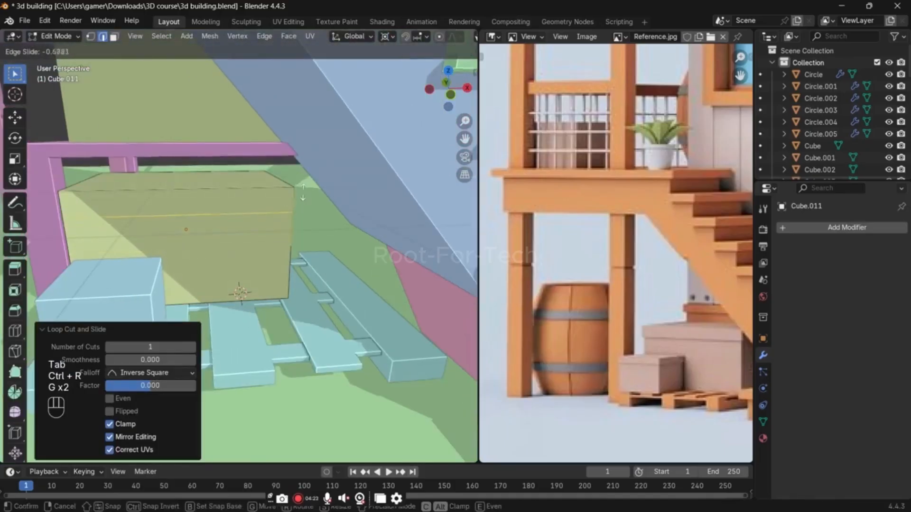
left_click(306, 189)
Step: Extrude the top face loop of the large rear box outward along its normals to form an overhanging lid
key("3")
left_click(298, 200, "alt")
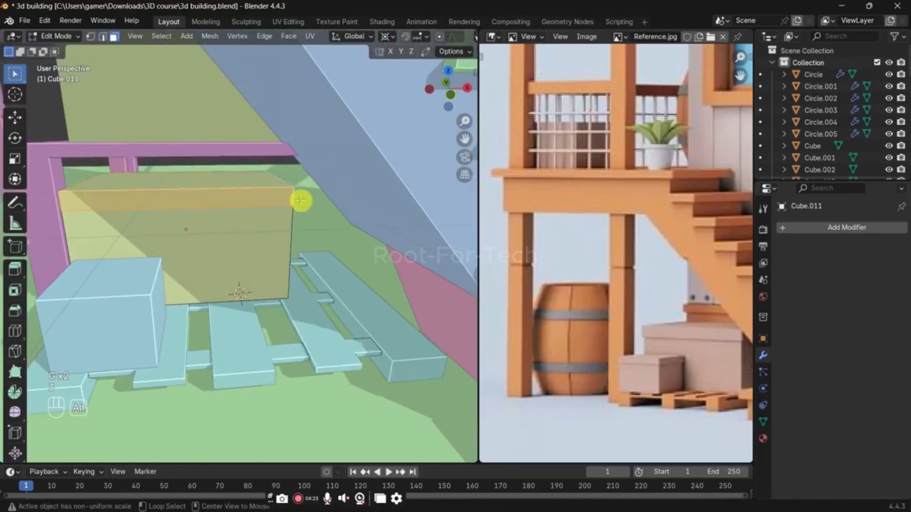
key("alt+e")
left_click(301, 199)
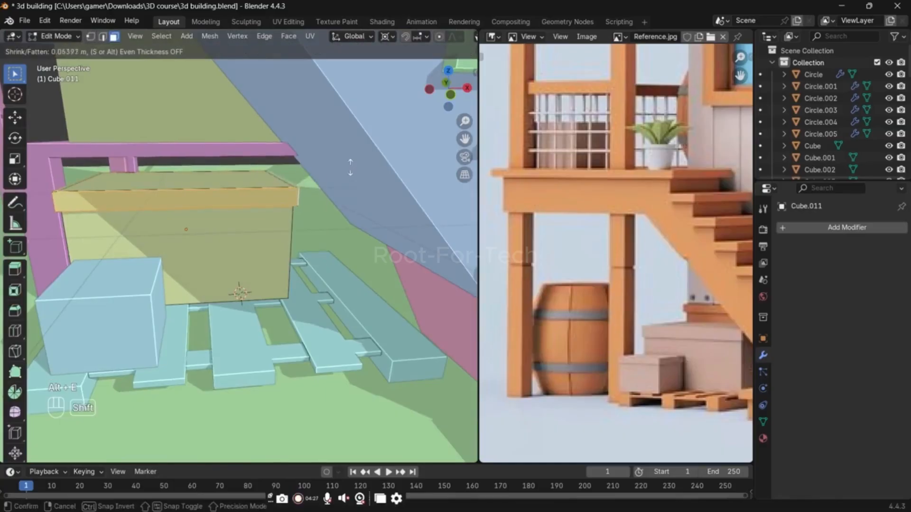
left_click(364, 151)
key("Tab")
Step: Add a horizontal loop cut around the small front box and edge-slide it up near the top edge
scroll(301, 219, "down", 3)
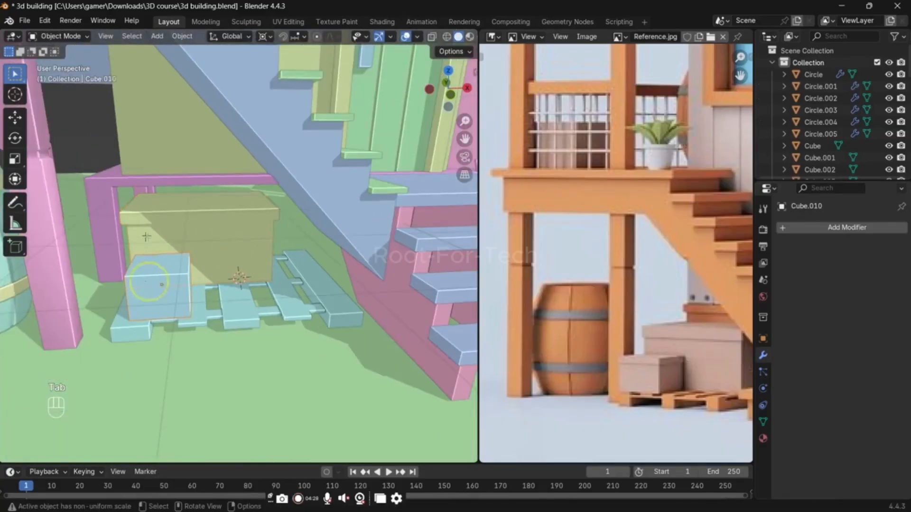
key("Tab")
key("ctrl+r")
left_click(195, 292)
left_click(194, 292)
scroll(195, 292, "up", 4)
key("g")
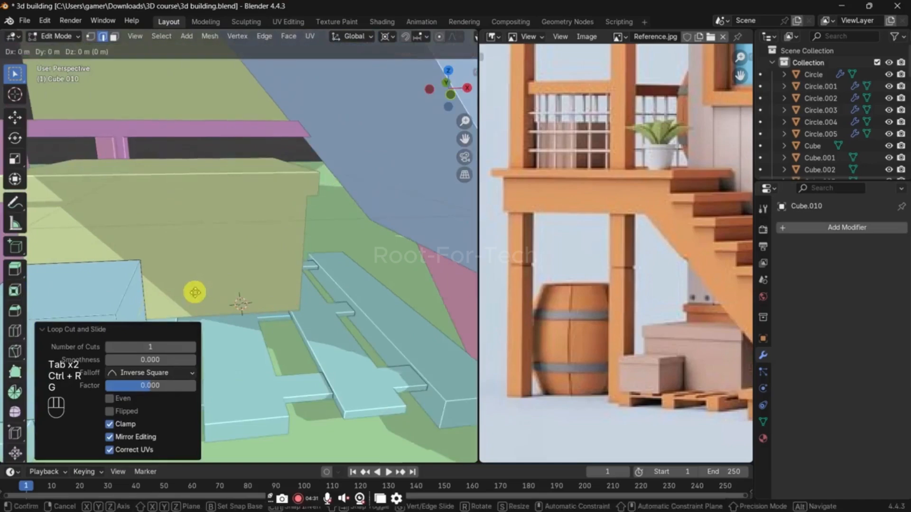
key("g")
key("g")
scroll(240, 267, "down", 4)
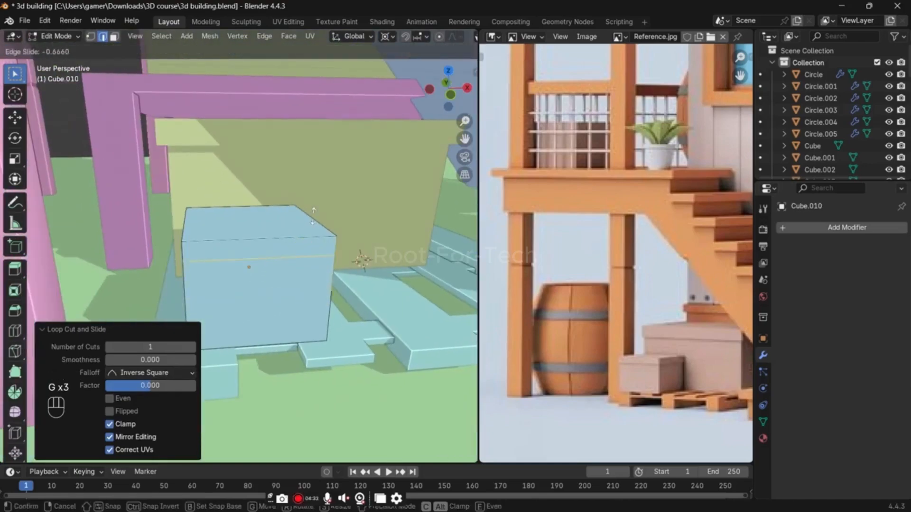
left_click(318, 236)
Step: Extrude the small front box's top face loop outward along its normals to form a lid rim
key("3")
left_click(330, 248, "alt")
key("alt+e")
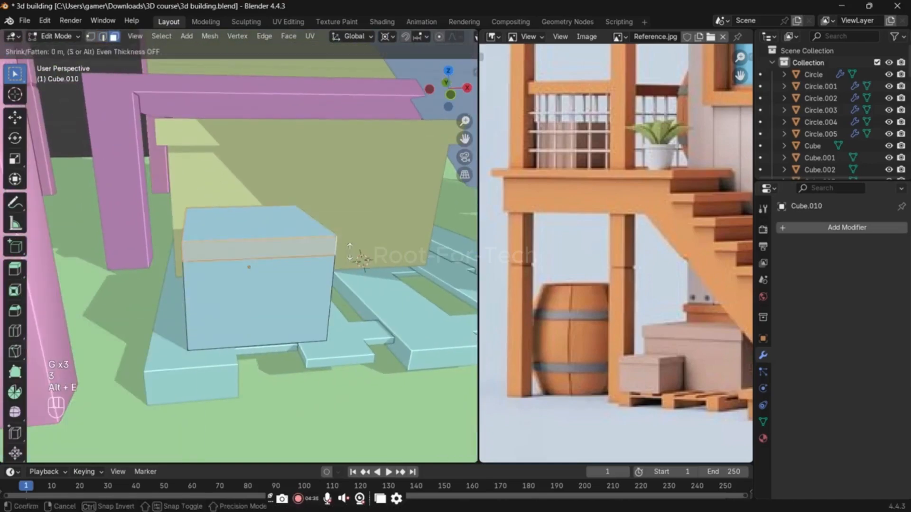
left_click(402, 208)
key("Tab")
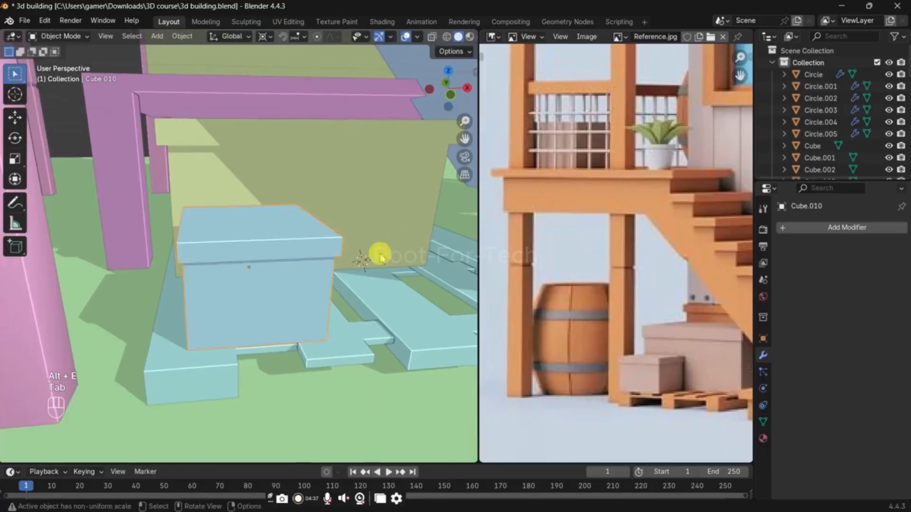
Step: Review the whole building with the finished boxes and save the file
middle_click_drag(376, 255, 140, 436)
scroll(282, 300, "down", 4)
middle_click_drag(283, 280, 308, 239)
key("ctrl+s")
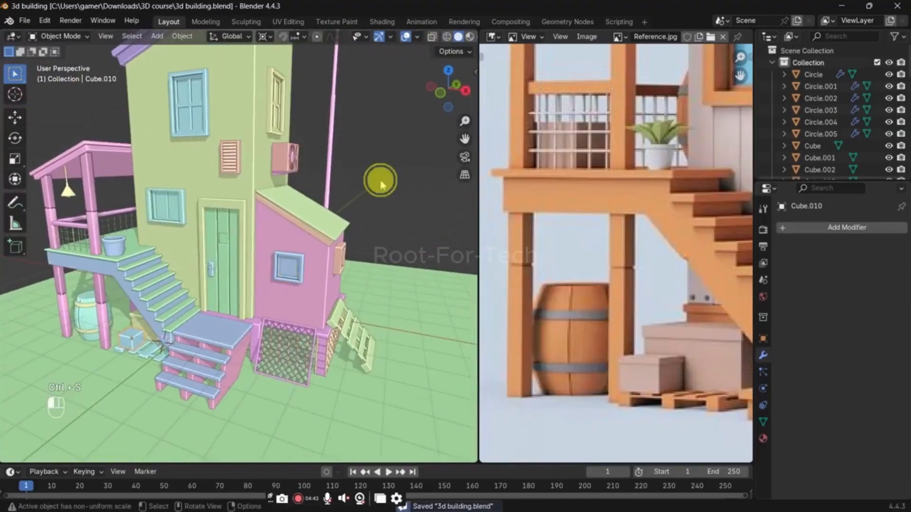
middle_click_drag(378, 179, 305, 203, "shift")
middle_click_drag(233, 203, 205, 216, "shift")
key("ctrl+s")
Step: Isolate the main tower wall in local view and show the whole house in the reference image
left_click(203, 218)
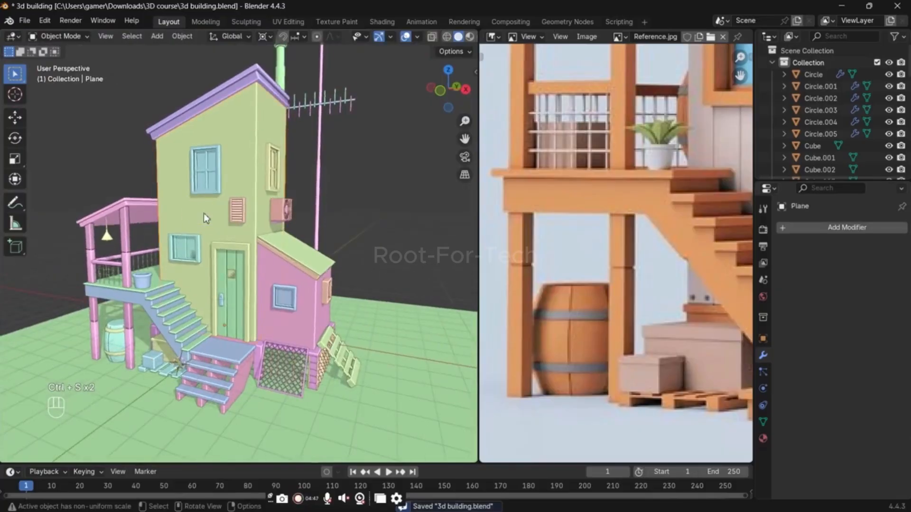
key("slash")
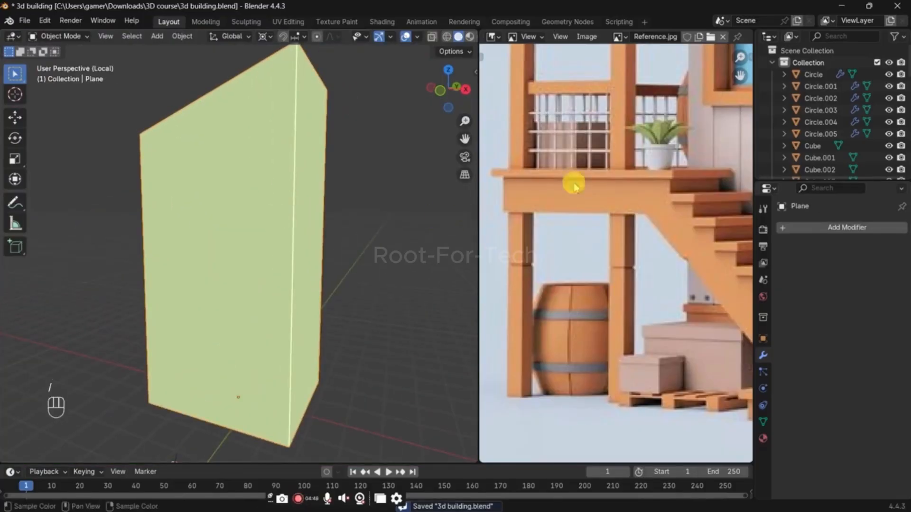
scroll(679, 176, "down", 2)
middle_click_drag(686, 175, 551, 221)
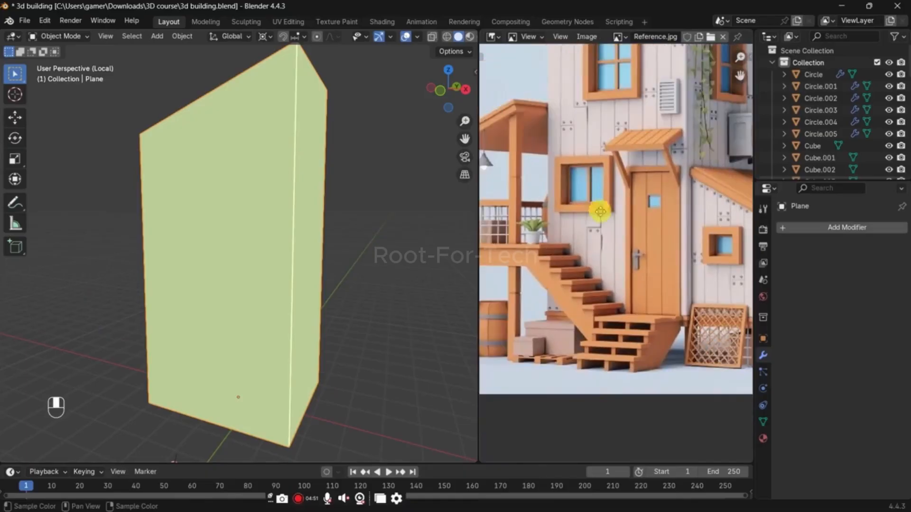
scroll(600, 211, "down", 1)
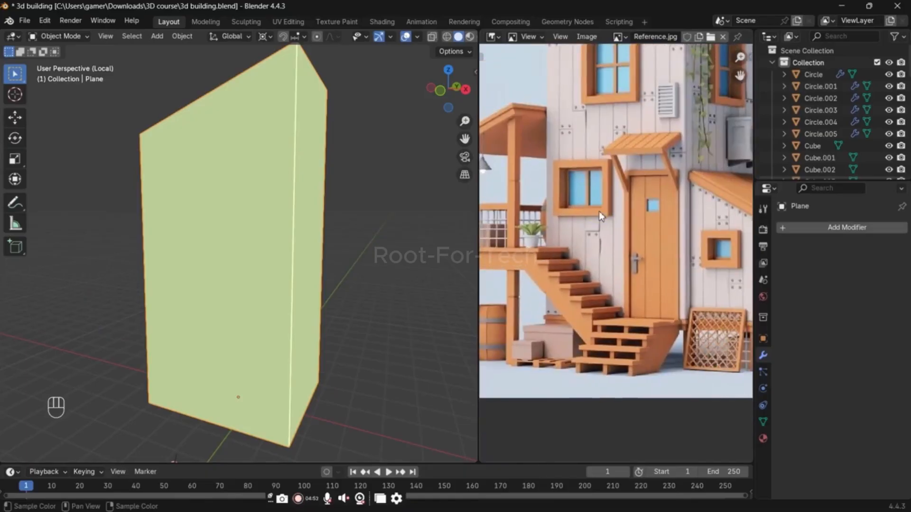
scroll(600, 213, "down", 1)
middle_click_drag(567, 206, 554, 294)
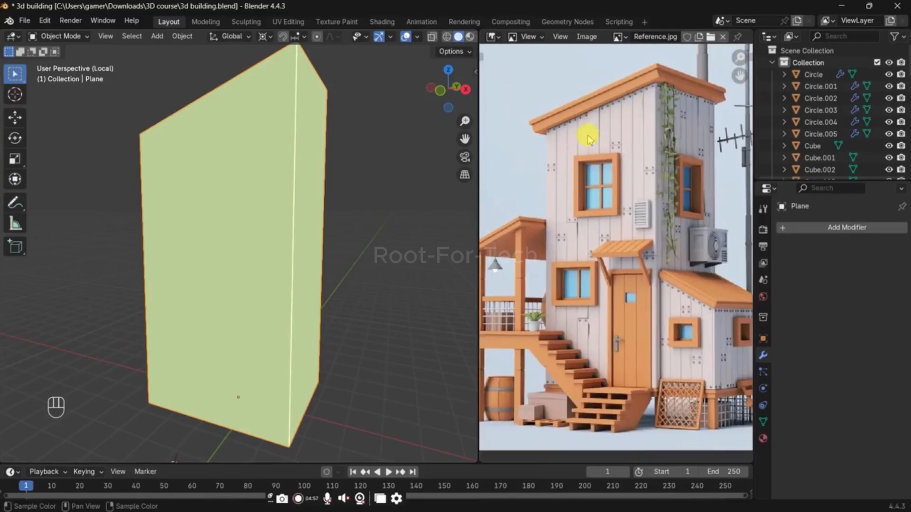
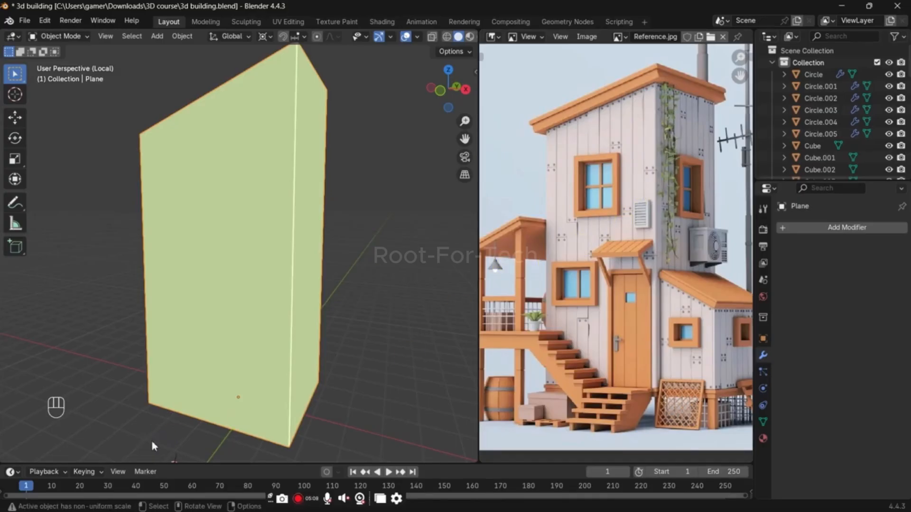
Step: Duplicate the tower wall's two front faces in place and separate them into their own object
scroll(179, 376, "down", 1)
key("Tab")
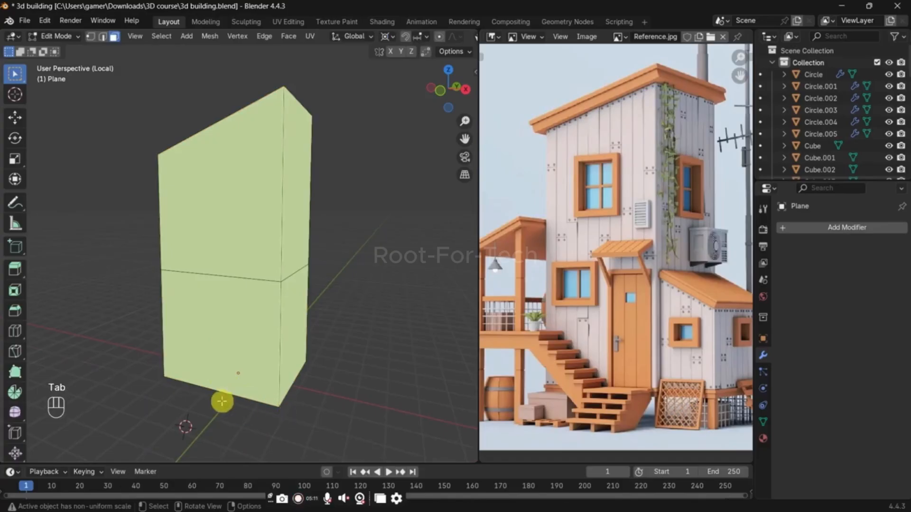
middle_click_drag(222, 401, 231, 399)
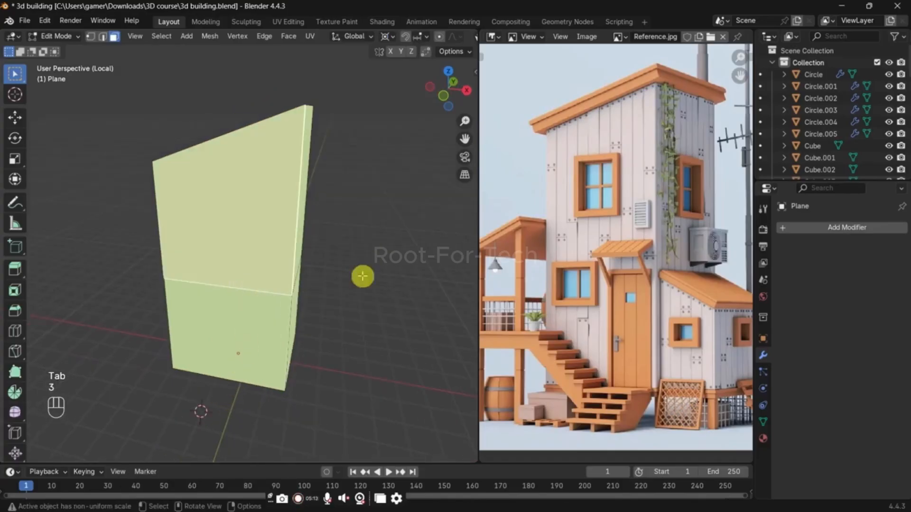
key("3")
middle_click_drag(252, 311, 239, 315)
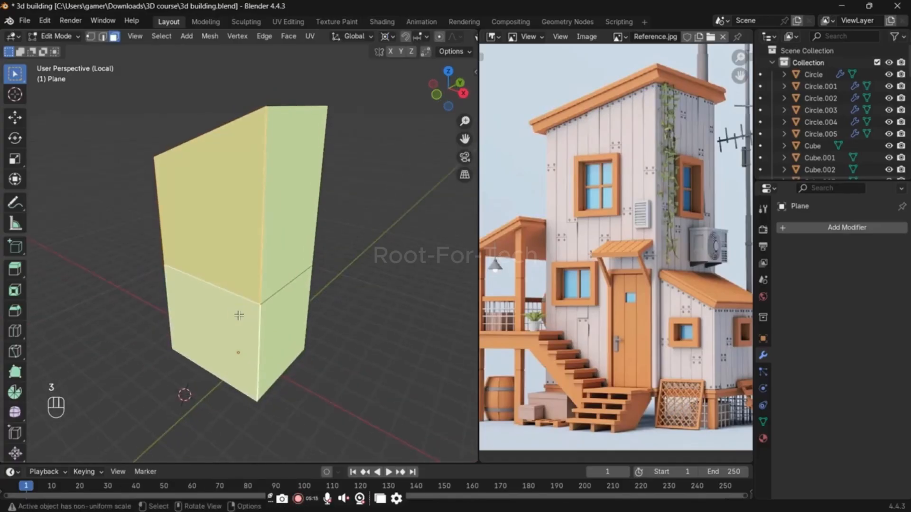
key("shift+d")
right_click(238, 316)
key("p")
left_click(239, 316)
key("grave")
left_click(239, 229)
key("Tab")
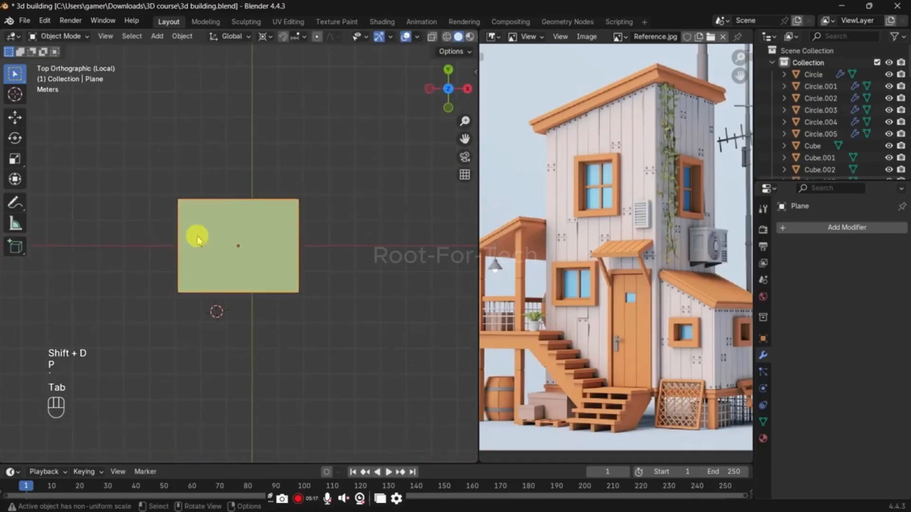
Step: Select the separated front panel and dissolve its upper and lower faces into a single face
middle_click_drag(138, 185, 224, 290)
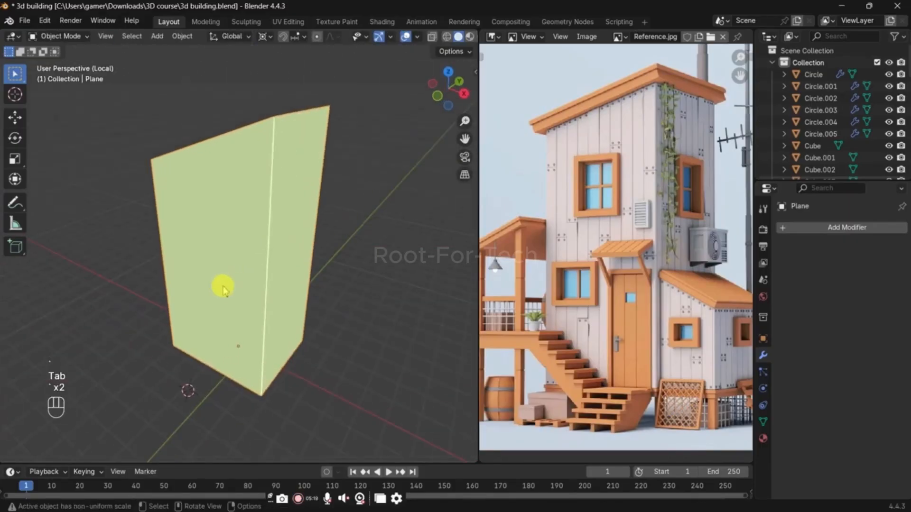
left_click(223, 287)
key("Tab")
key("a")
key("x")
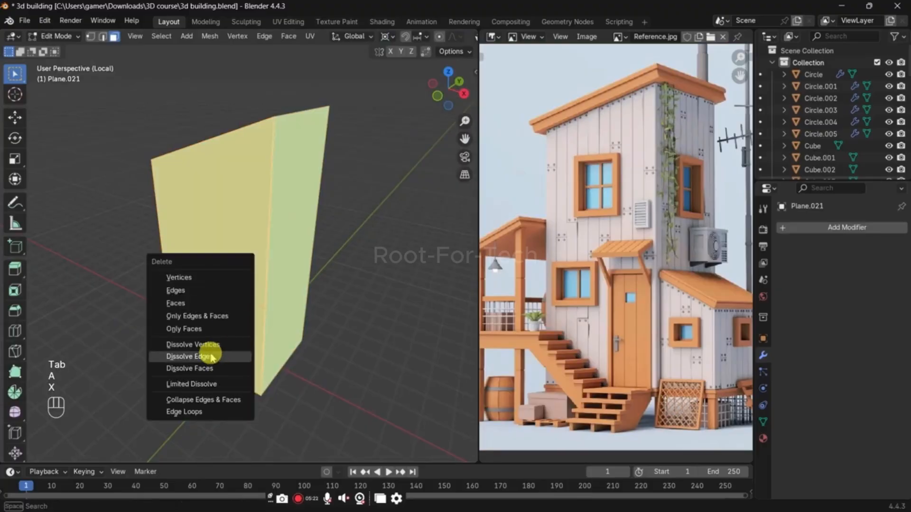
left_click(211, 369)
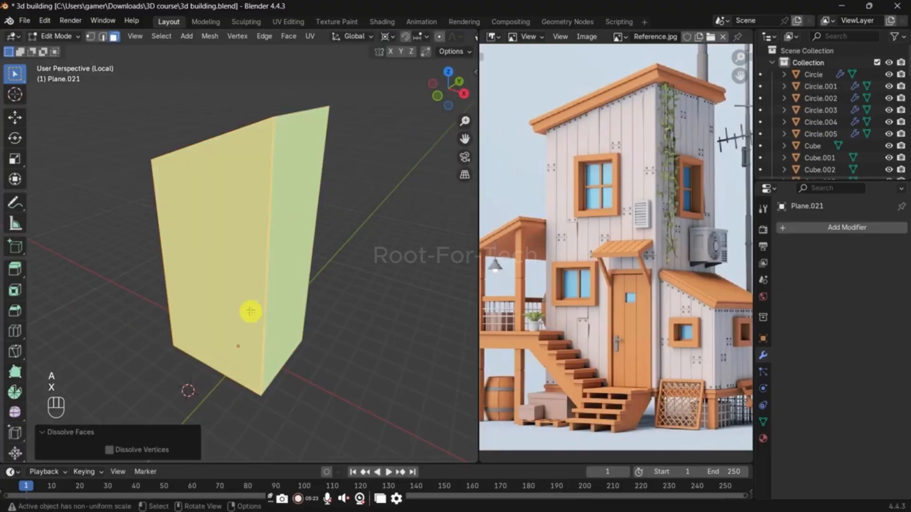
Step: Dissolve the leftover mid-height vertex on the right side edge of the front panel
key("ctrl+r")
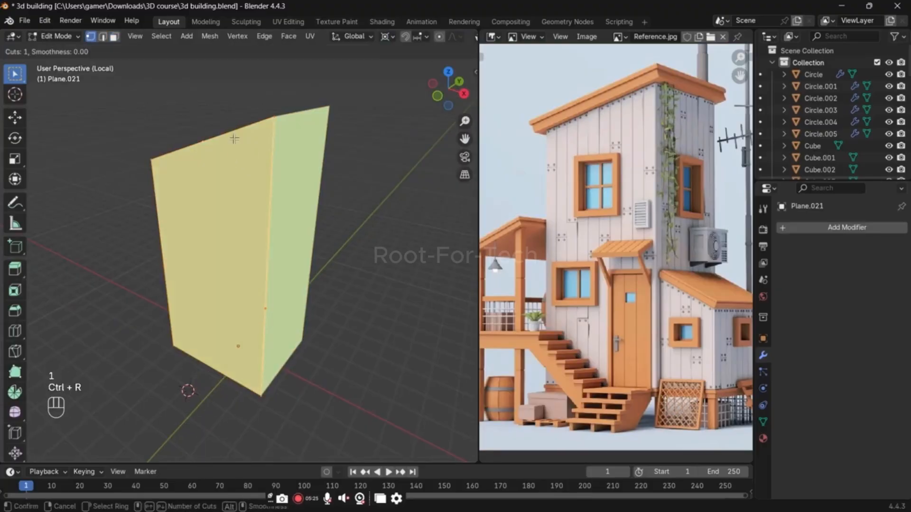
right_click(234, 139)
middle_click_drag(244, 212, 249, 224)
key("1")
left_click(273, 194)
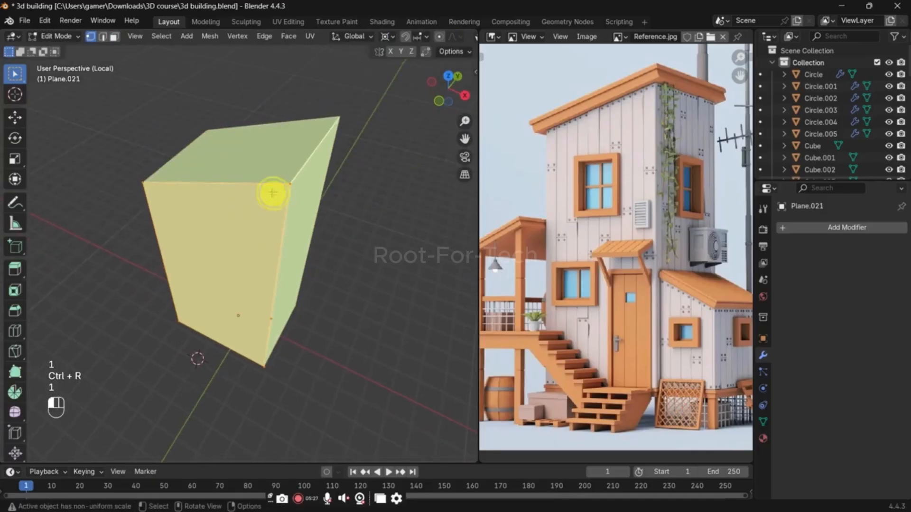
left_click(179, 324)
left_click(267, 361, "shift")
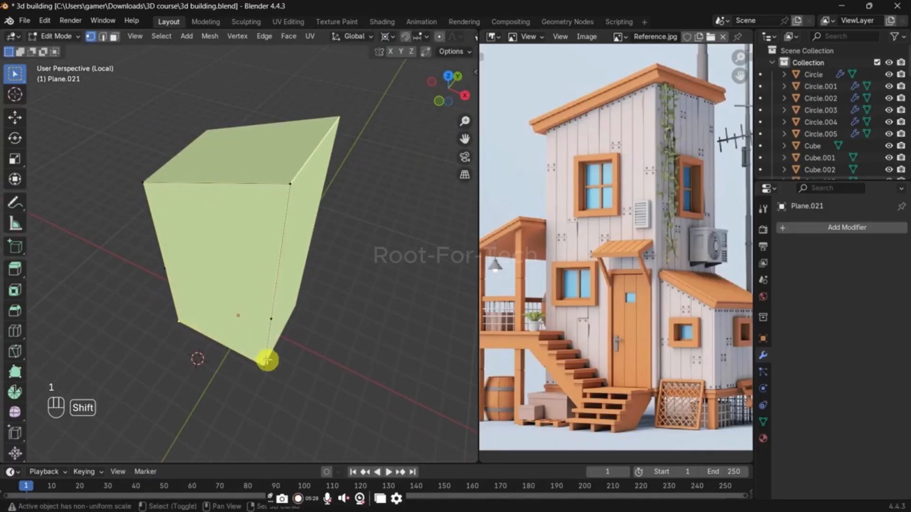
left_click(273, 325)
key("x")
left_click(261, 301)
Step: Dissolve the leftover mid-height vertex on the left side edge of the front panel
key("ctrl+r")
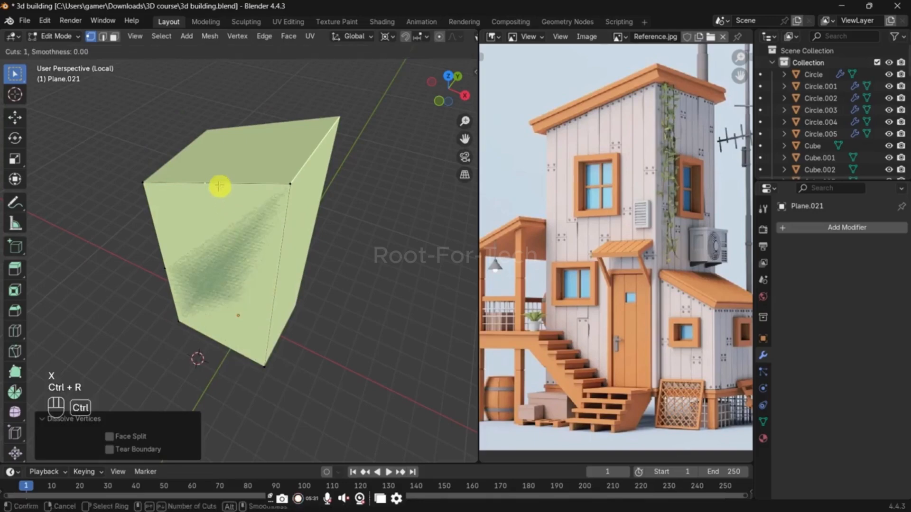
right_click(220, 185)
left_click(167, 262)
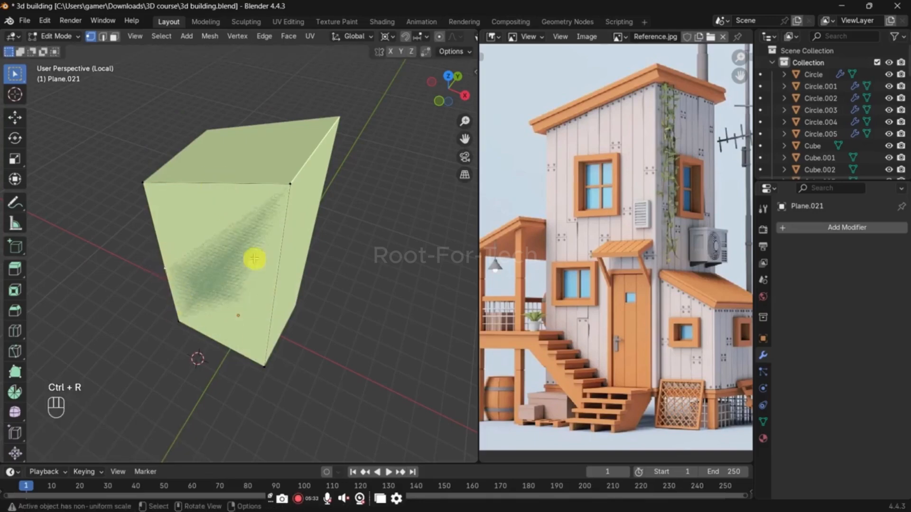
key("x")
left_click(255, 262)
Step: Add 9 evenly spaced vertical loop cuts across the front panel to divide it into planks
key("ctrl+r")
scroll(218, 191, "up", 2)
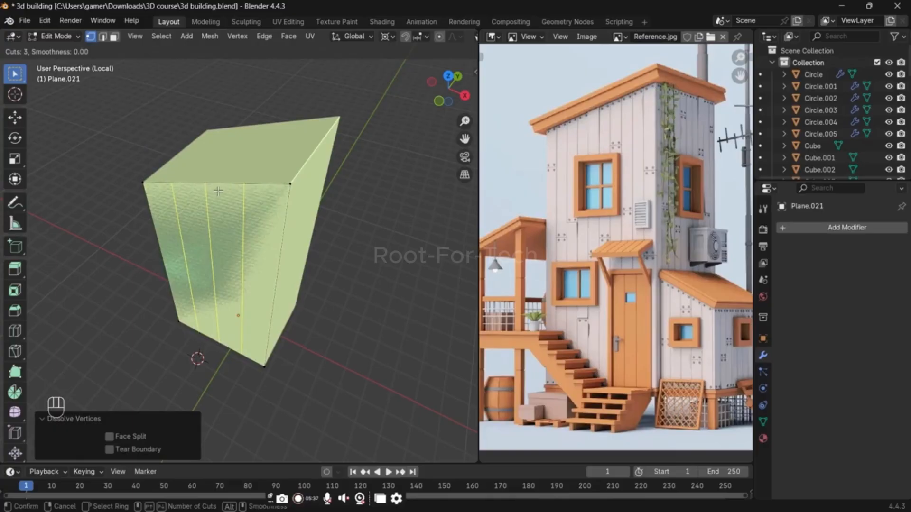
right_click(218, 191)
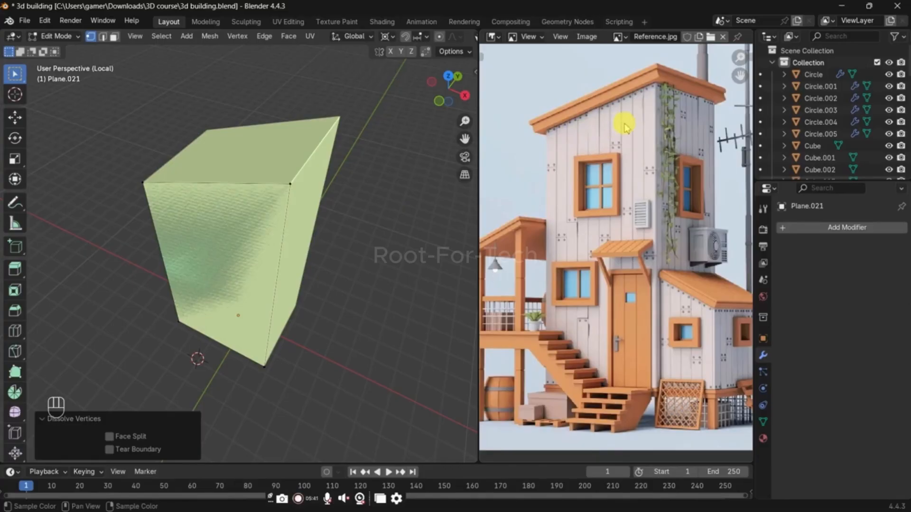
key("ctrl+r")
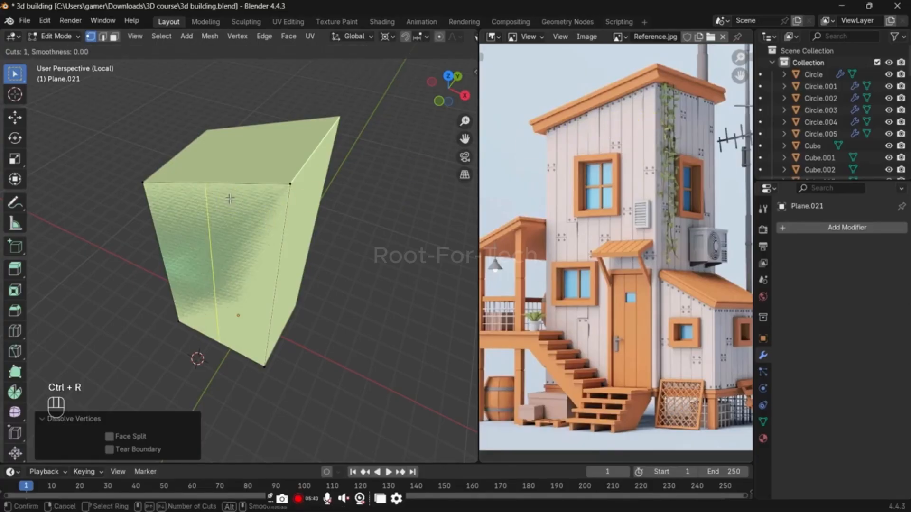
key("9")
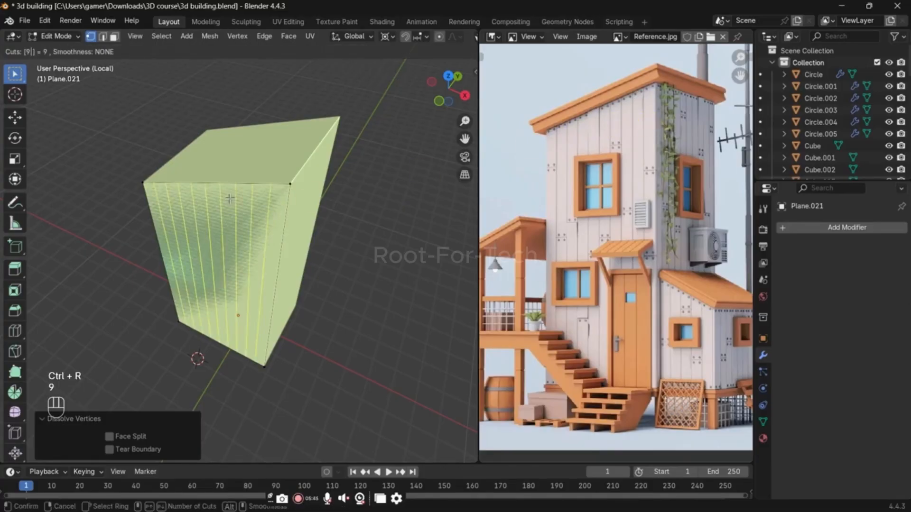
key("Return")
key("Return")
left_click(275, 221)
middle_click_drag(276, 221, 291, 192)
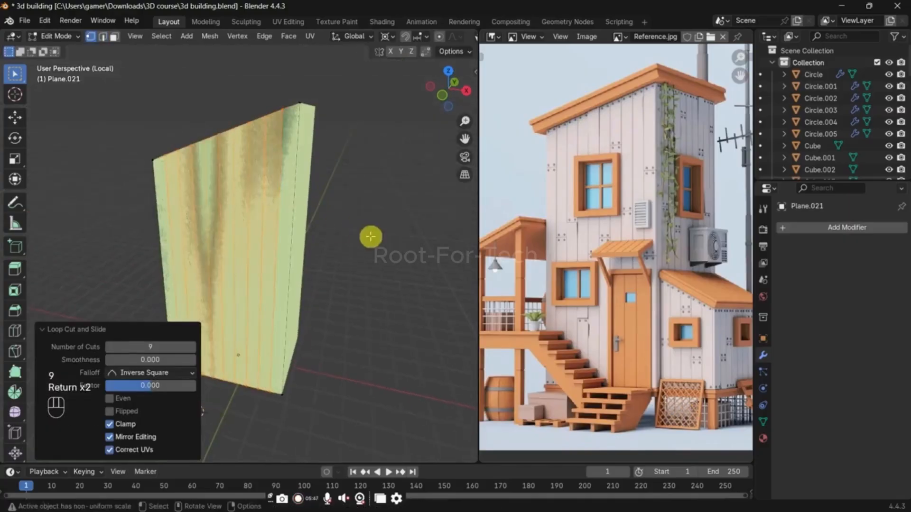
Step: Inset all the front panel's plank faces individually with a thickness of about 0.025 m
middle_click_drag(371, 237, 362, 250)
left_click(362, 250)
key("a")
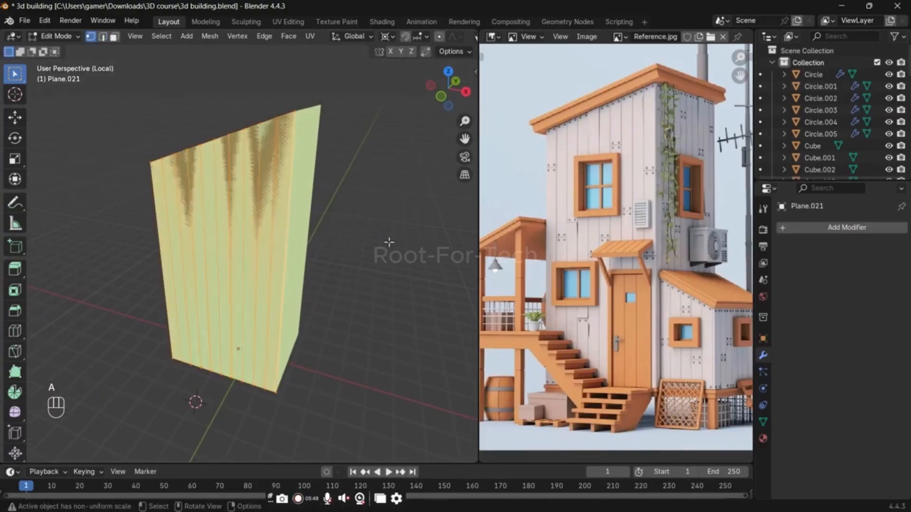
key("i")
key("i")
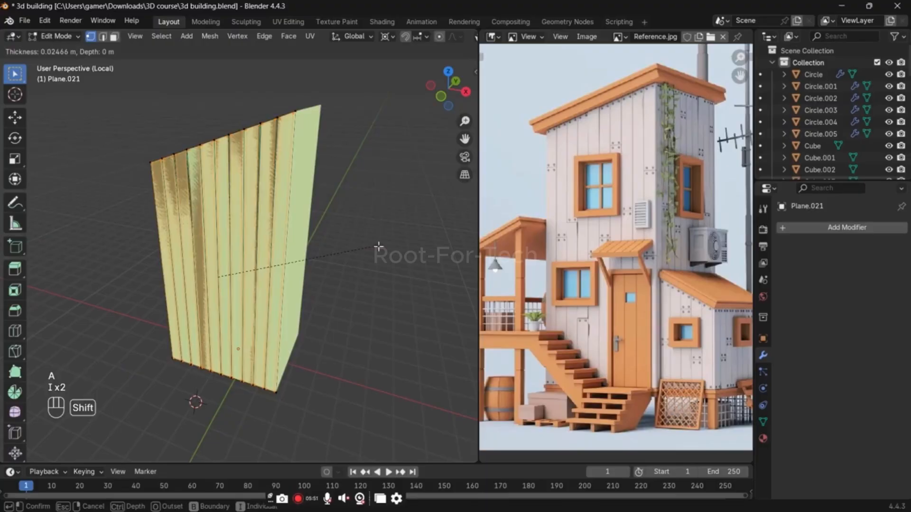
left_click(378, 246)
Step: Invert the selection and delete the inset border strips so the planks are separated by narrow gaps
middle_click_drag(378, 246, 374, 270)
key("ctrl+i")
key("x")
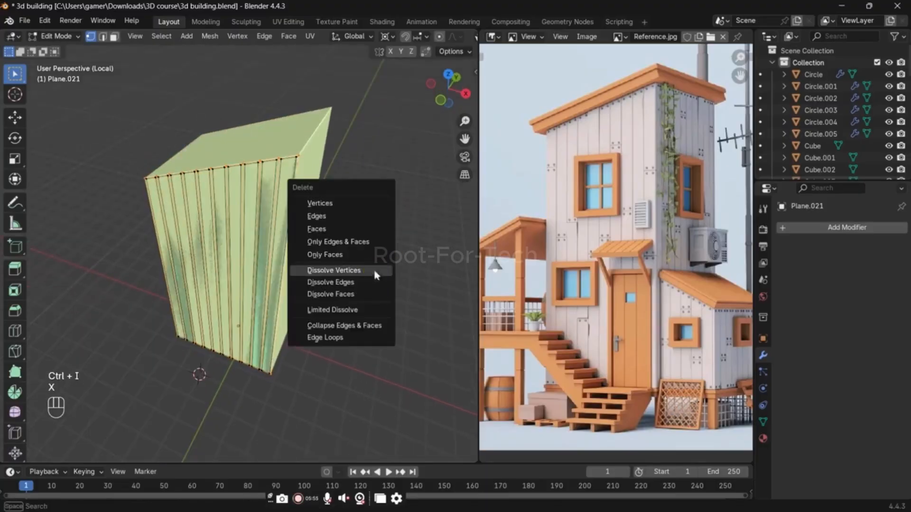
left_click(374, 271)
Step: Try to give all planks thickness by extruding them about 0.028 m along their normals
key("a")
scroll(375, 270, "up", 2)
key("e")
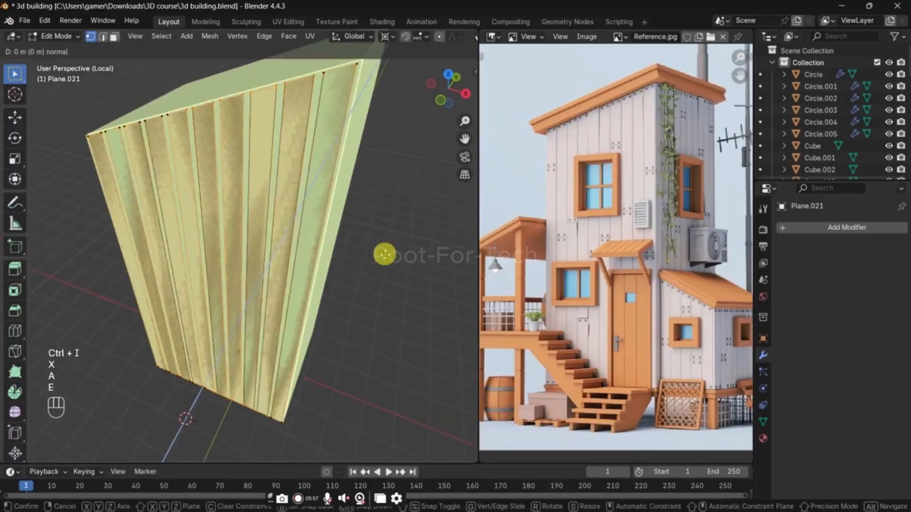
key("shift")
left_click(374, 259)
key("ctrl+r")
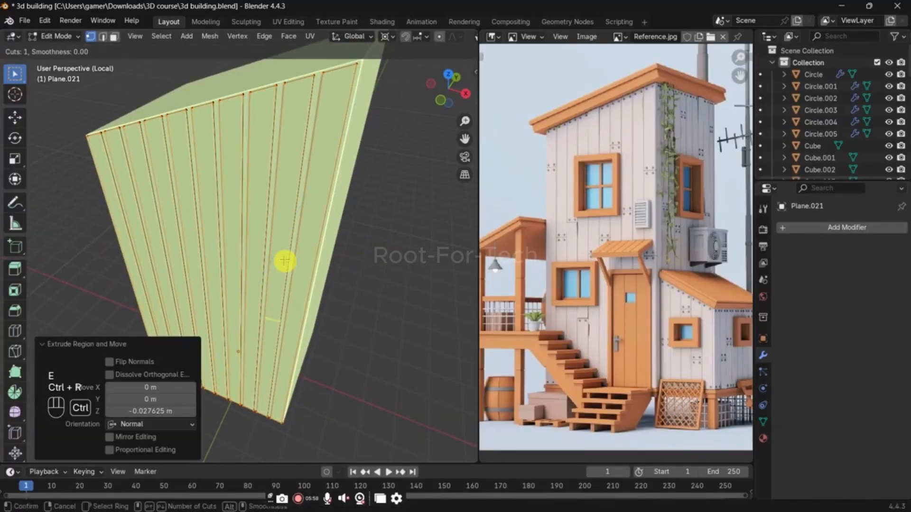
scroll(360, 275, "down", 1)
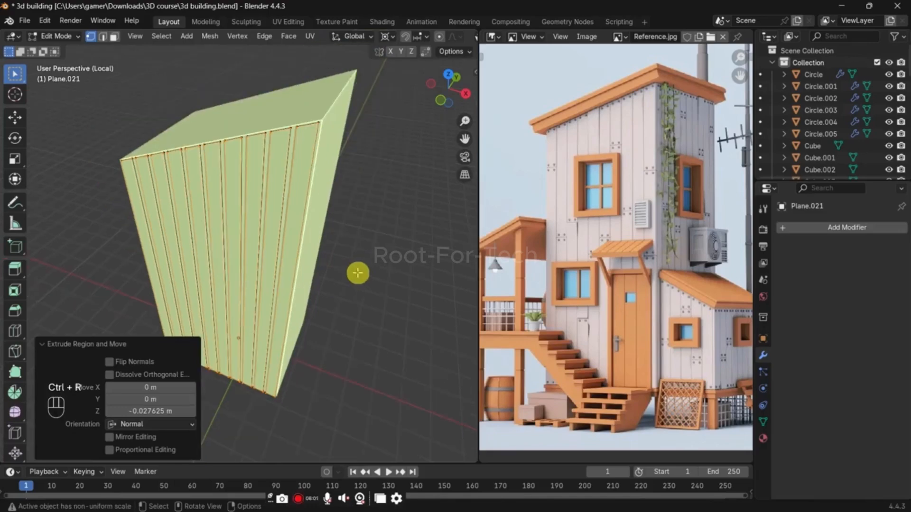
Step: Undo the plank extrusion to return to the flat separated planks
key("KP_1")
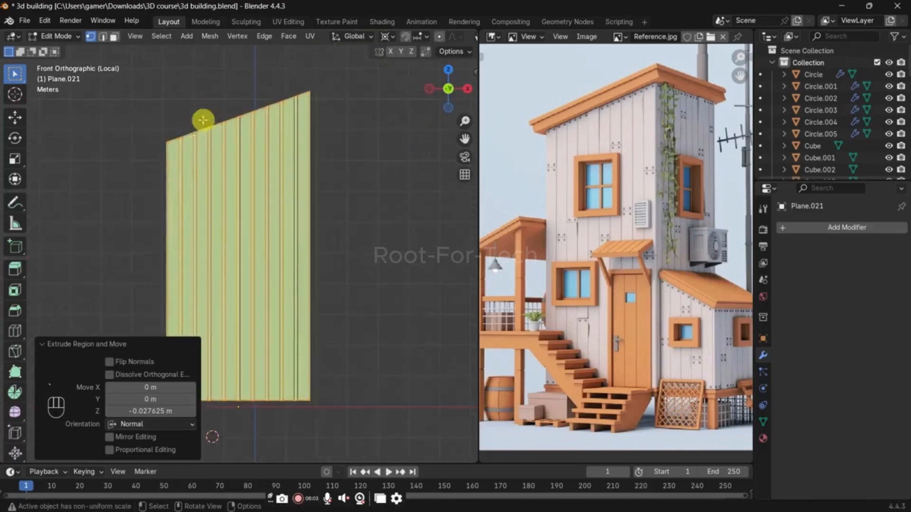
middle_click_drag(265, 220, 350, 266)
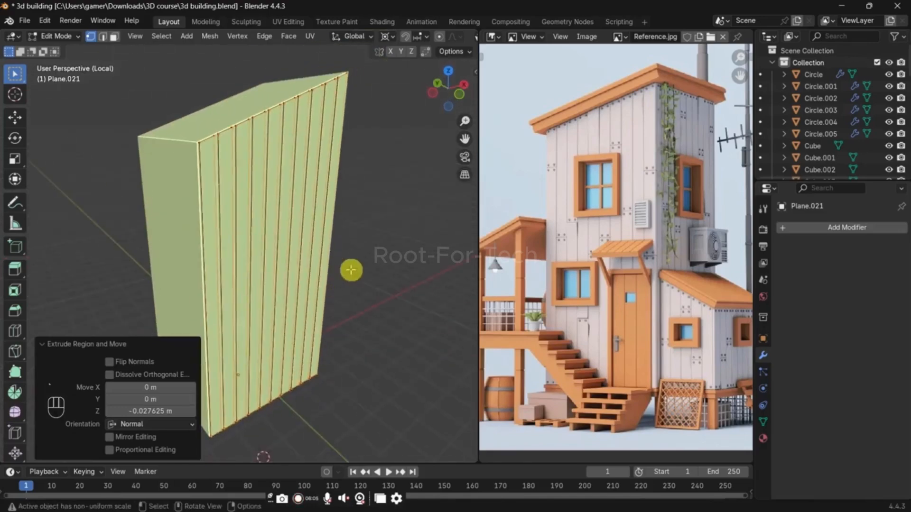
key("ctrl+z")
key("ctrl+z")
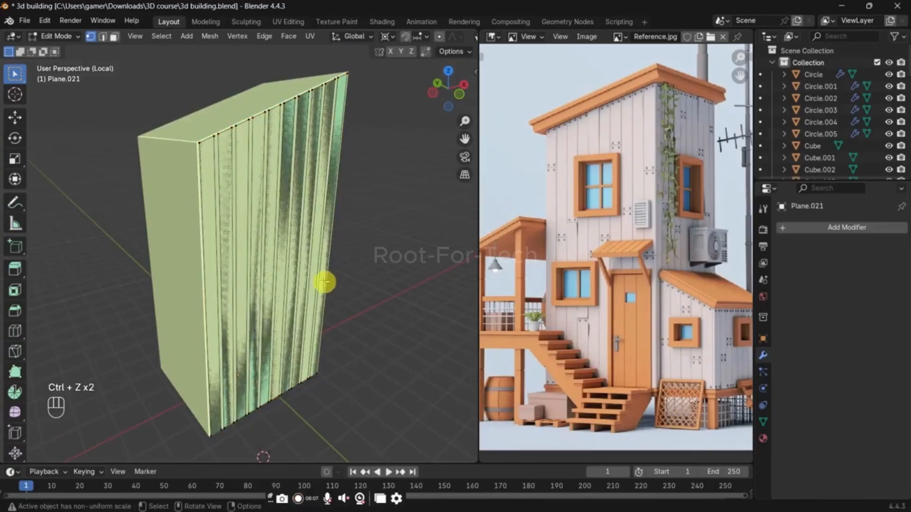
Step: From the front view, make a cut-through Knife cut across all planks just below the sloped top edge
key("grave")
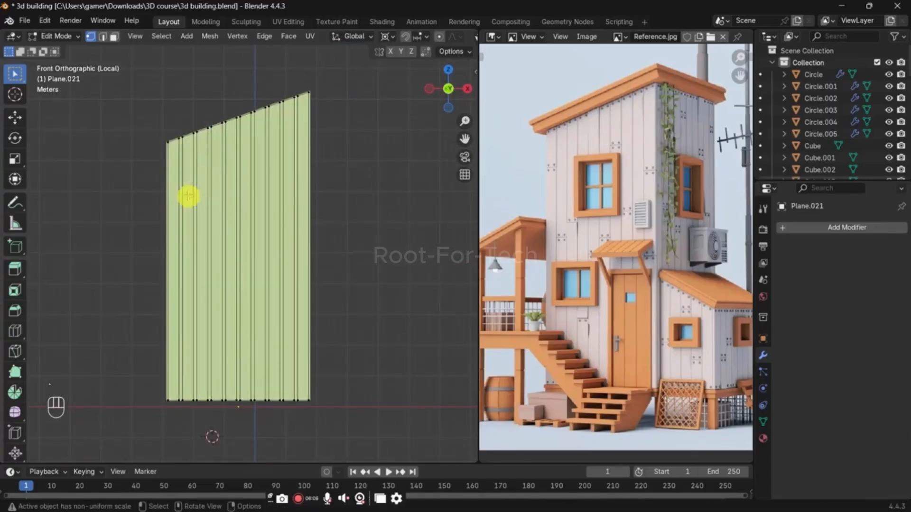
key("k")
left_click(155, 182)
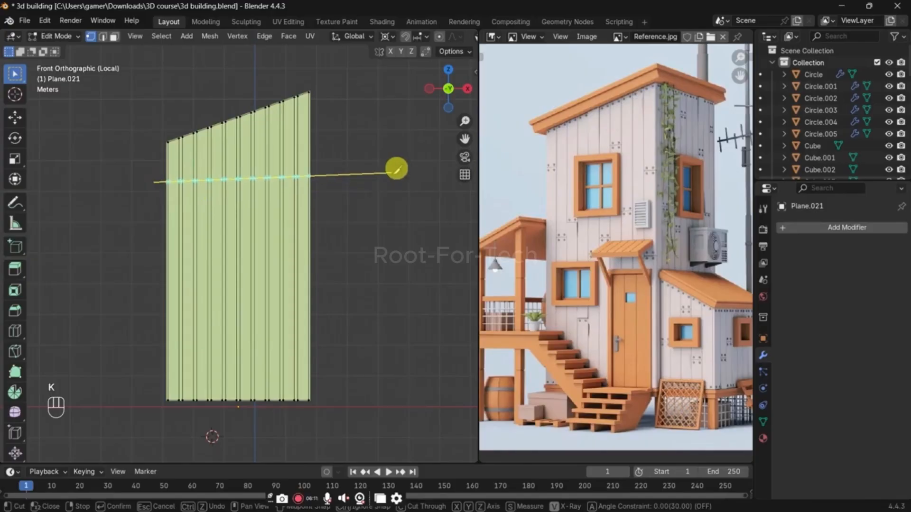
left_click(397, 175)
key("c")
key("space")
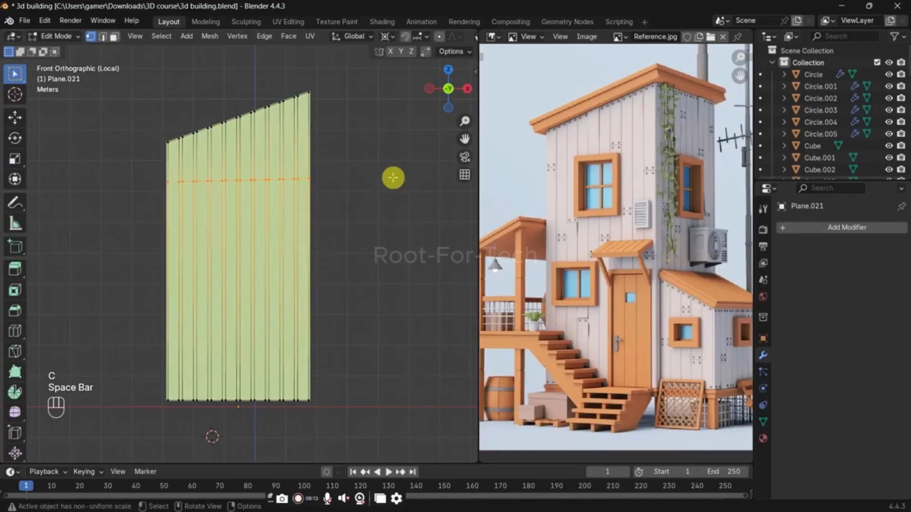
Step: Change the transform pivot and scale the new cut's vertices to 0 along Z to level the line
key("s")
key("z")
left_click(356, 189)
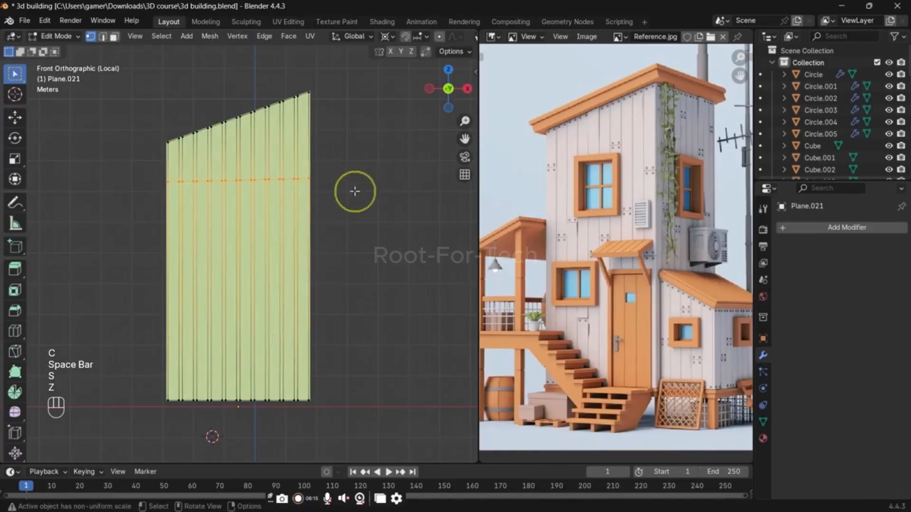
key("period")
key("s")
key("z")
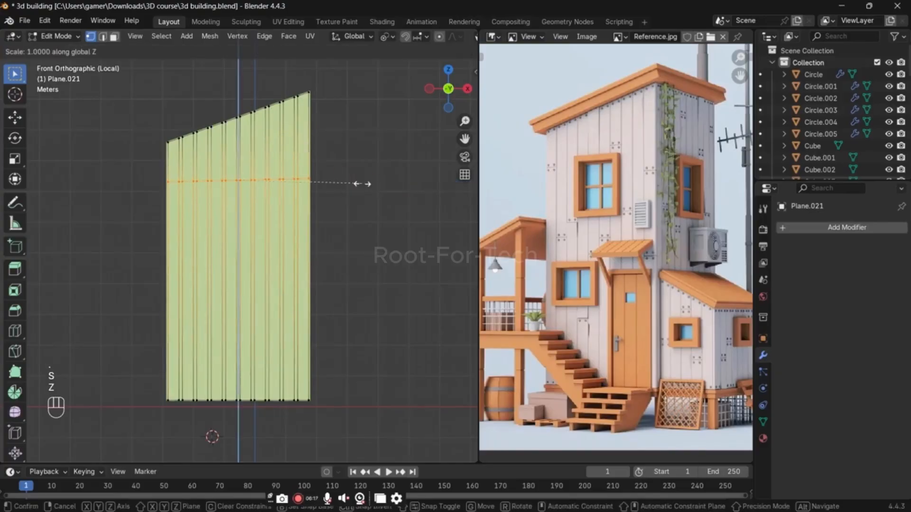
key("Return")
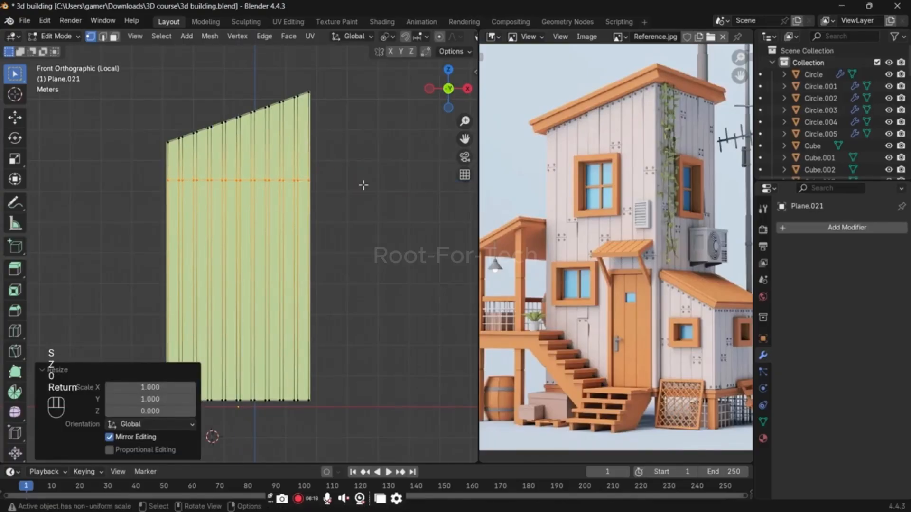
Step: Make two more cut-through Knife cuts across all planks, one around mid-height and one near the bottom
key("k")
left_click(151, 251)
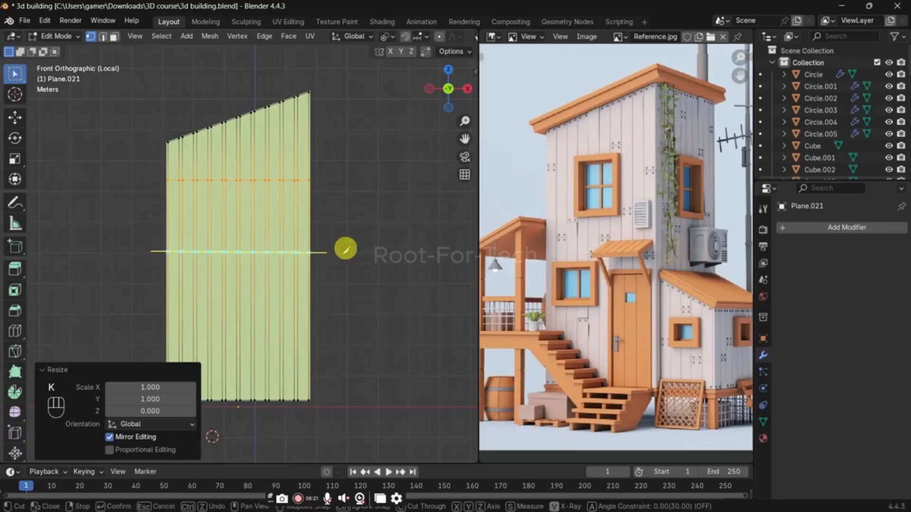
left_click(346, 251)
key("space")
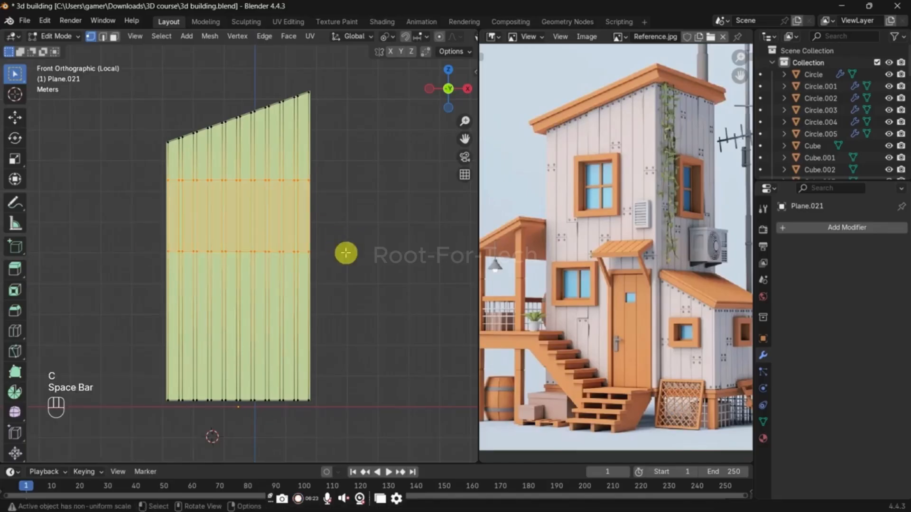
key("k")
left_click(150, 341)
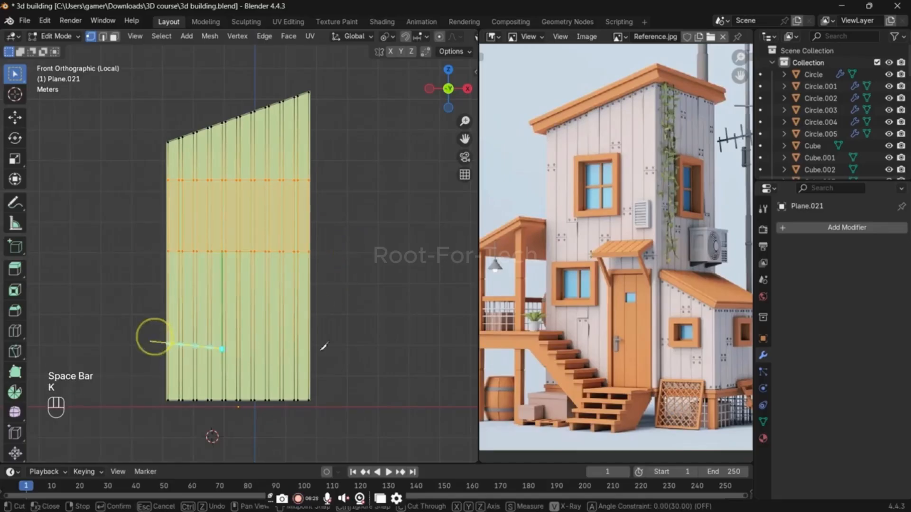
left_click(380, 341)
key("space")
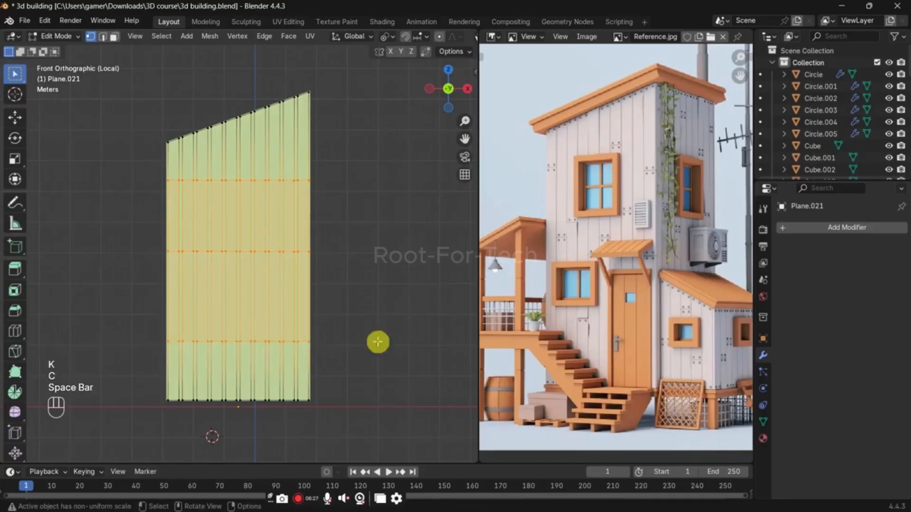
Step: Scale the lowest cut's vertices to 0 along Z to level the line
key("s")
key("z")
key("0")
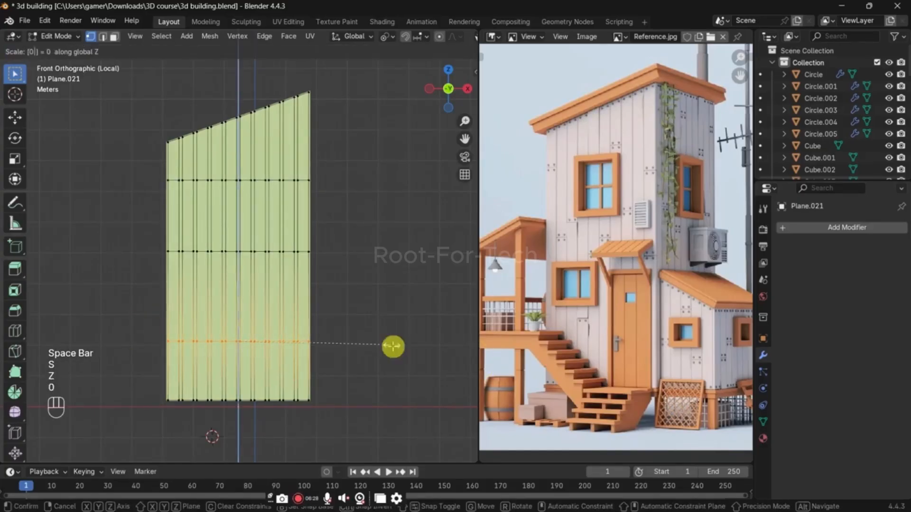
key("Return")
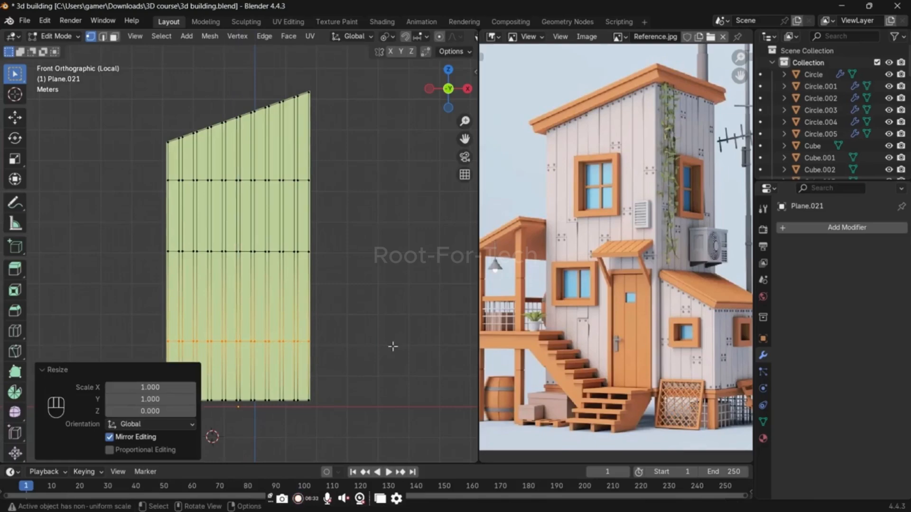
Step: Switch to face selection mode on the isolated plank mesh
middle_click_drag(306, 305, 129, 162)
key("3")
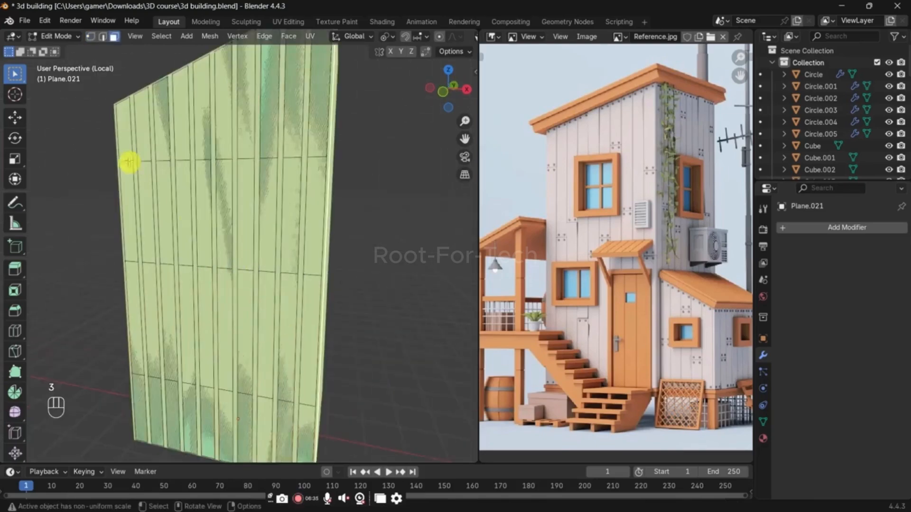
key("slash")
key("slash")
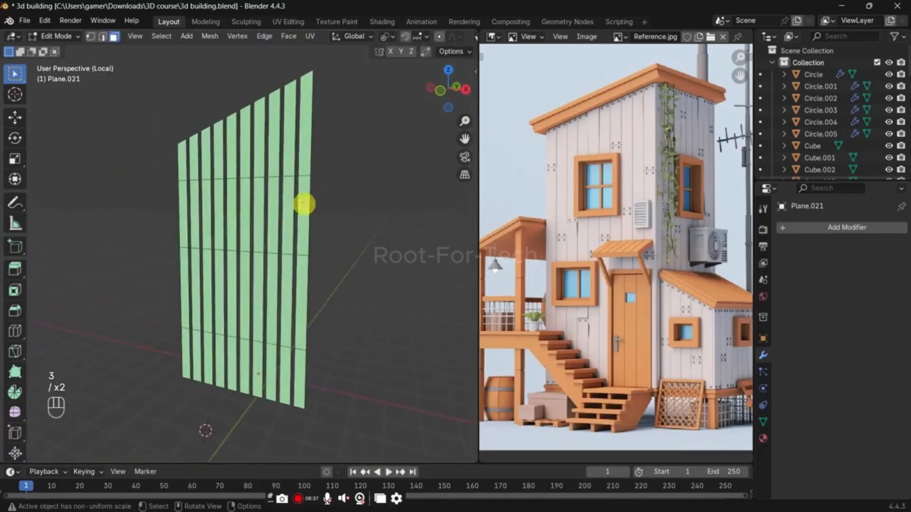
mouse_move(290, 238)
middle_mouse_down()
mouse_move(296, 259)
mouse_move(293, 252)
middle_mouse_up()
left_click_drag(142, 119, 369, 169)
middle_click_drag(320, 212, 297, 233)
scroll(368, 201, "up", 1)
middle_click_drag(367, 201, 270, 231, "shift")
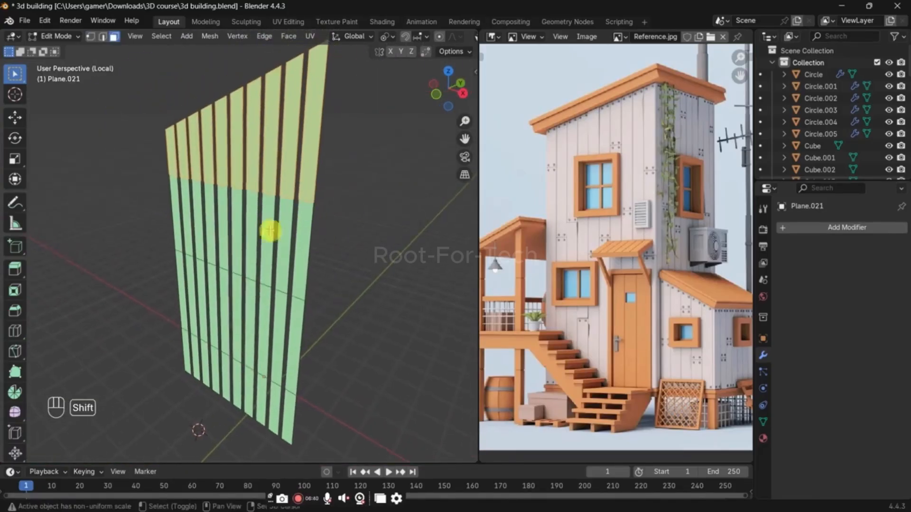
left_click(212, 195, "shift")
key("a")
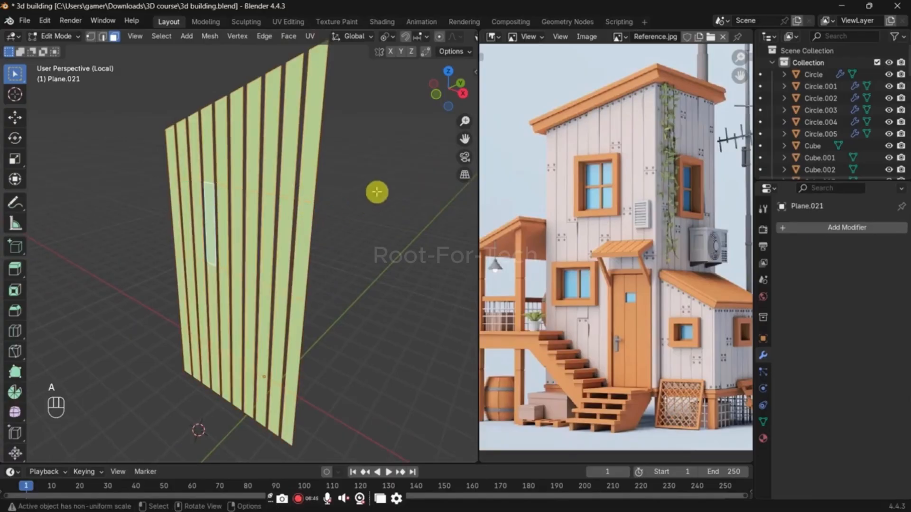
key("alt+q")
key("alt+e")
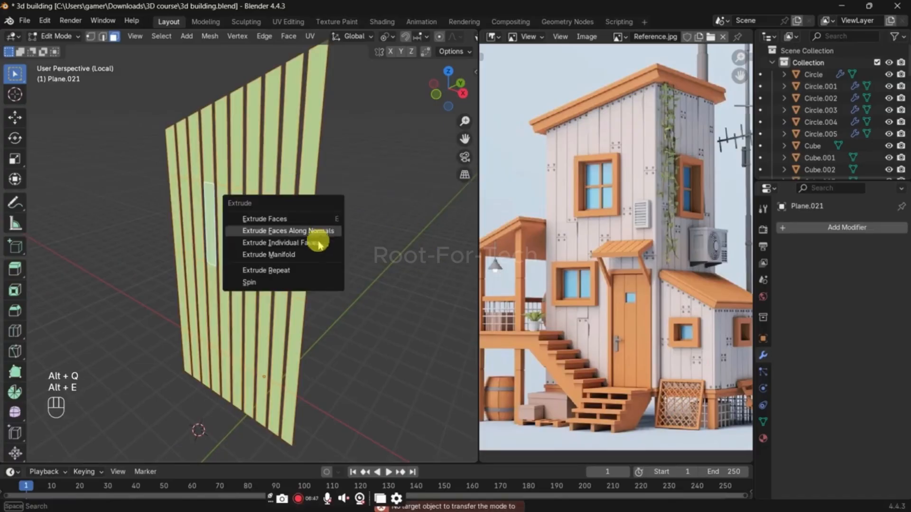
key("Escape")
left_click(162, 36)
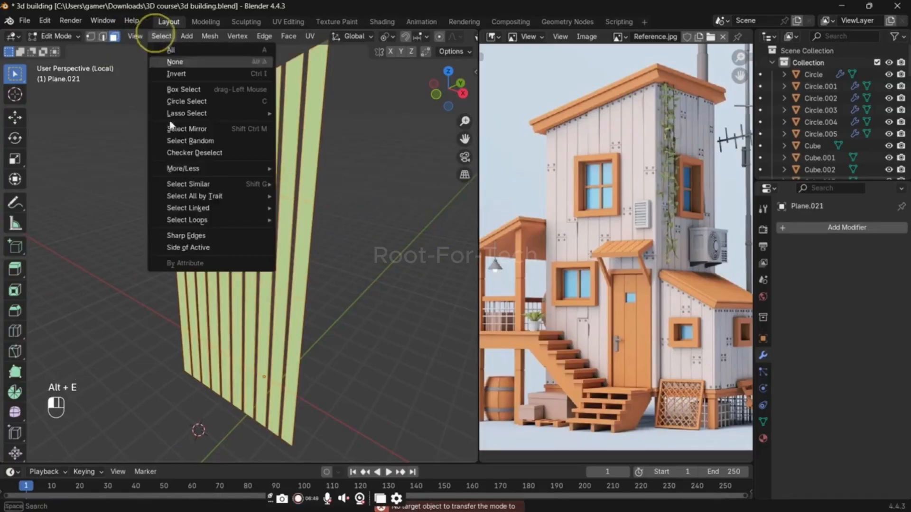
left_click(223, 141)
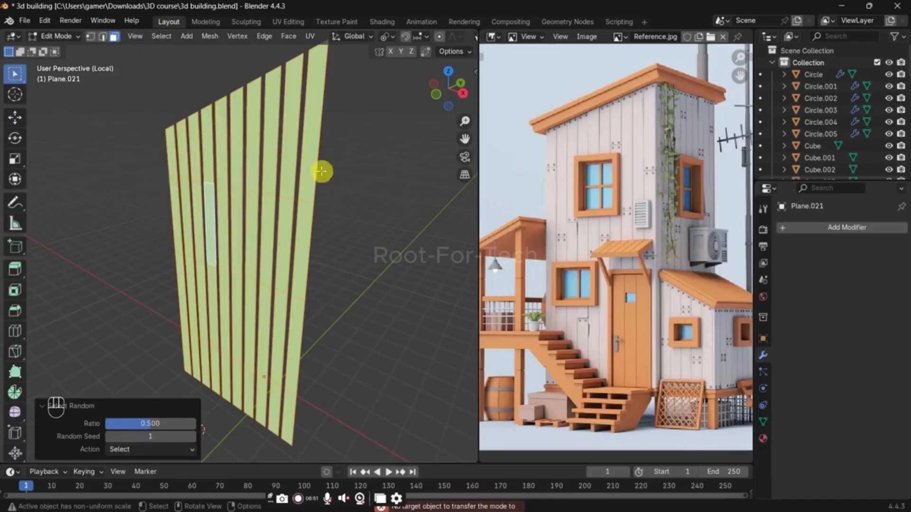
left_click(373, 219)
Step: Randomly select plank faces with a ratio of 0.5 and extrude them outward about 0.068 m
left_click(161, 36)
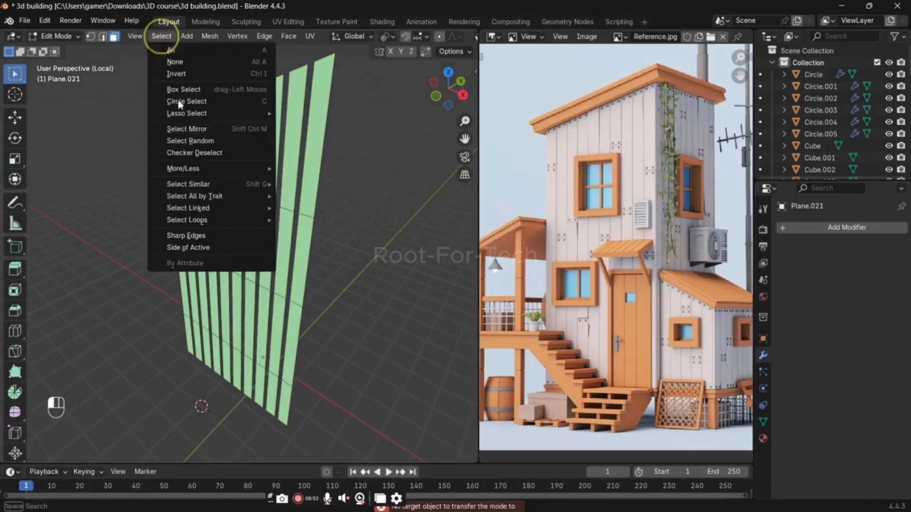
left_click(210, 142)
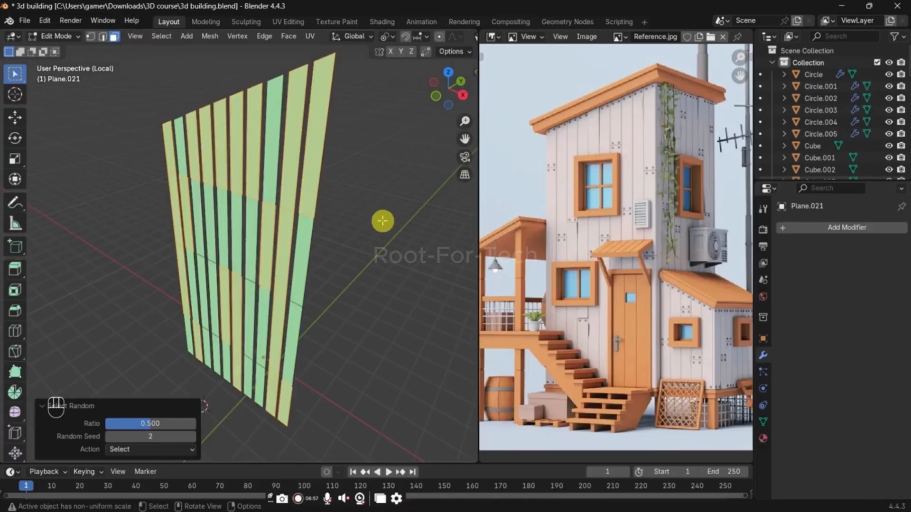
scroll(383, 221, "up", 3)
key("e")
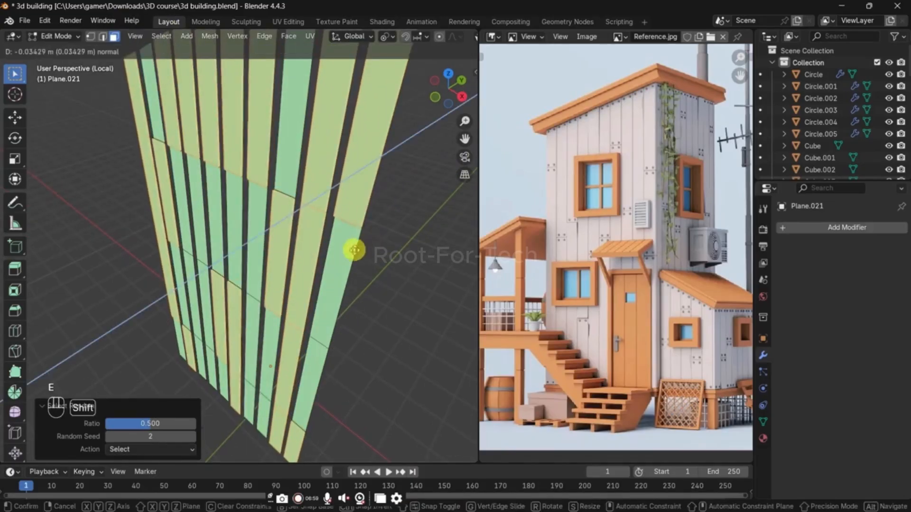
left_click(344, 254)
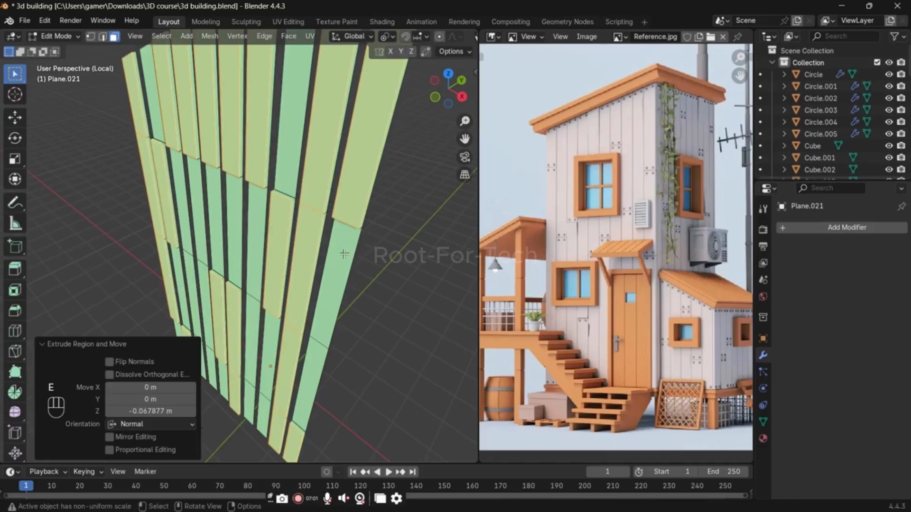
Step: Select an unextruded plank face near the top and all faces coplanar with it
left_click(301, 164)
key("shift+g")
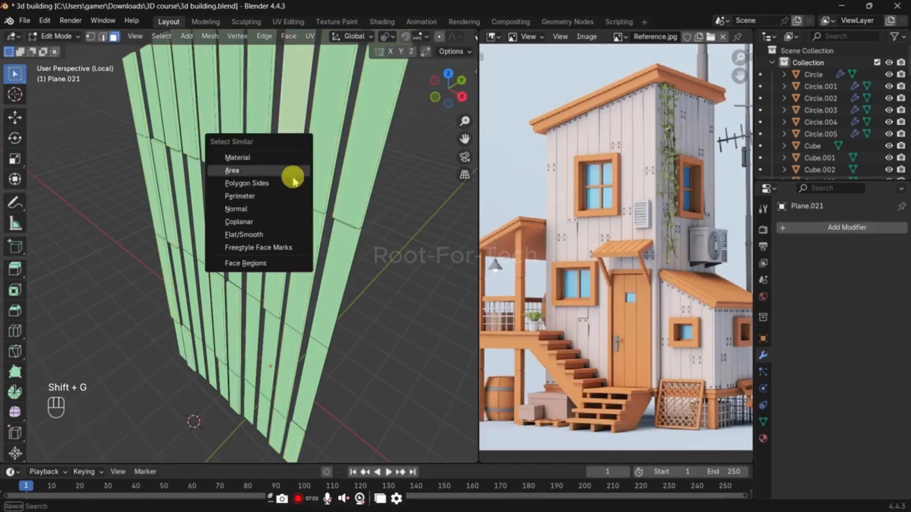
left_click(284, 222)
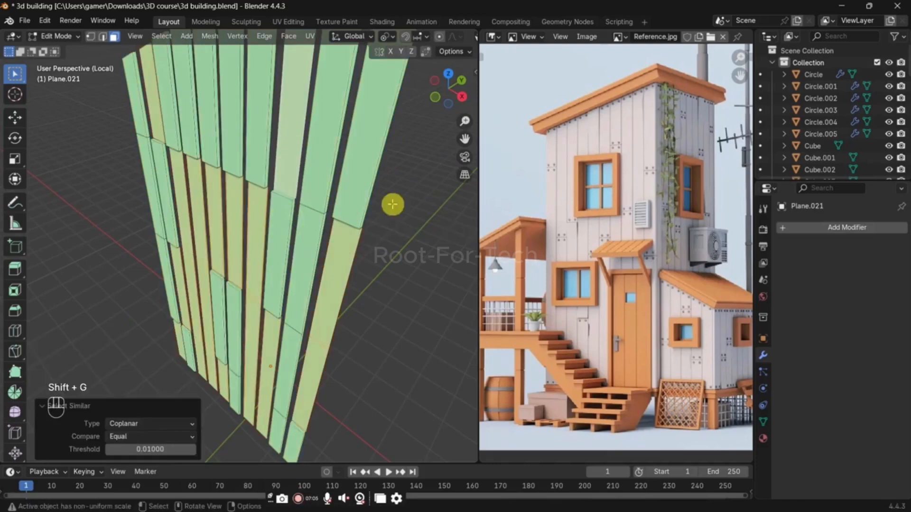
Step: Try extruding all the selected coplanar plank faces outward, and undo the extrusion
key("e")
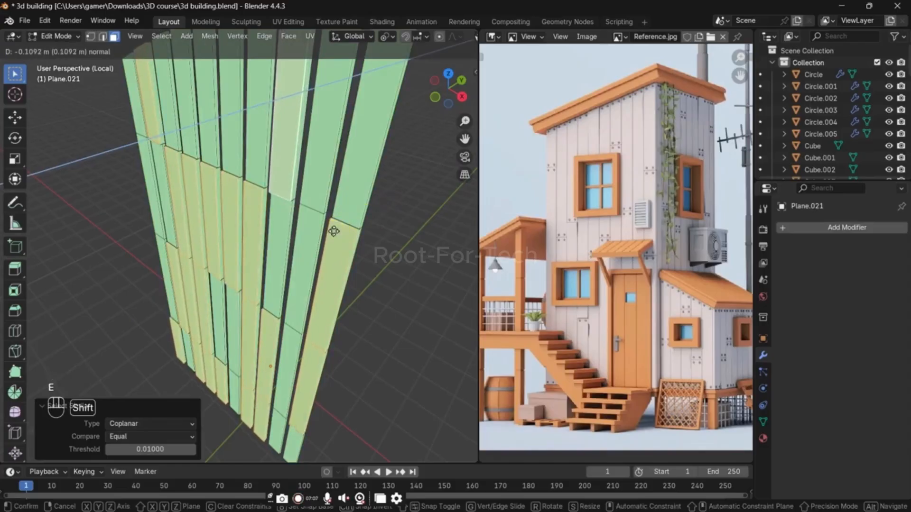
left_click(399, 207)
key("ctrl+z")
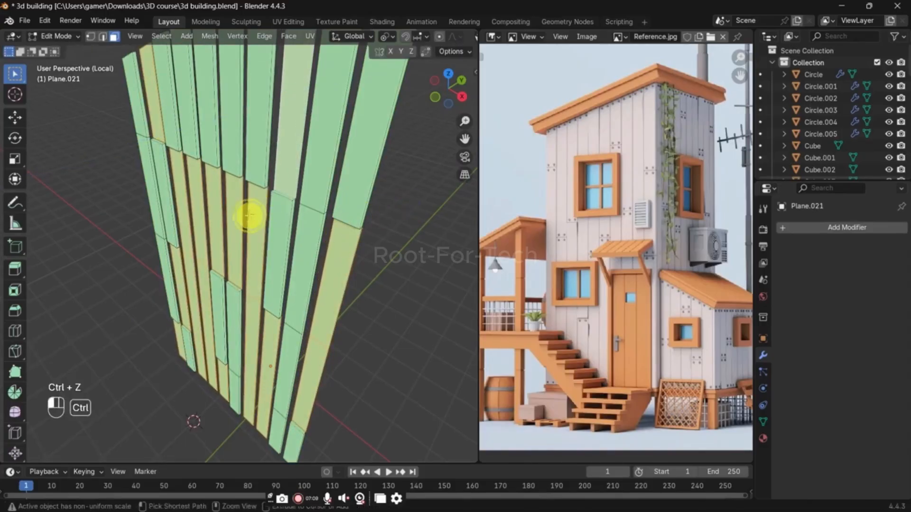
Step: Remove several middle-row faces from the coplanar selection, adjust the remaining selection, and extrude it outward
key("ctrl+z")
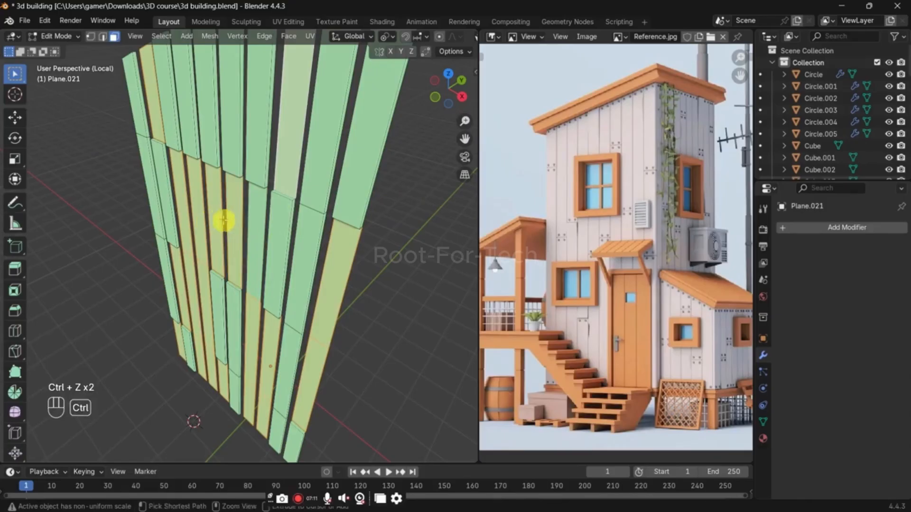
left_click(213, 222, "shift")
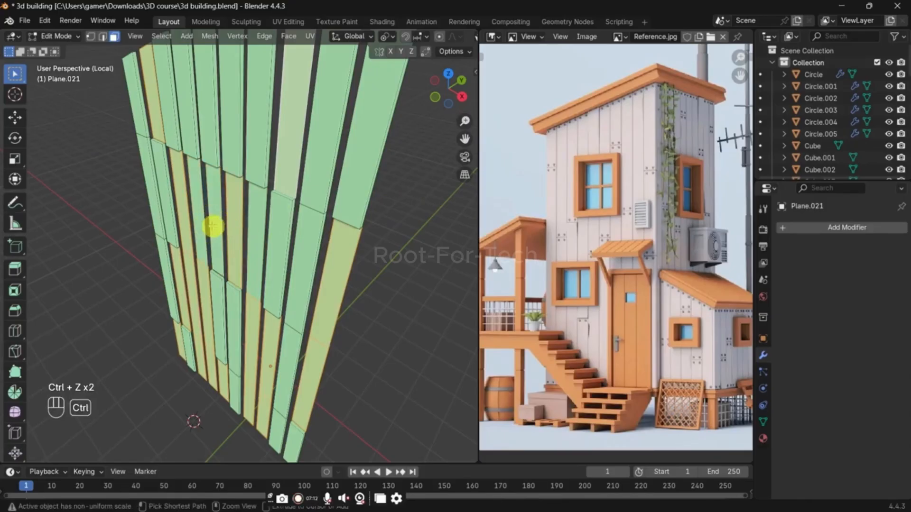
left_click(270, 238, "shift")
key("ctrl+z")
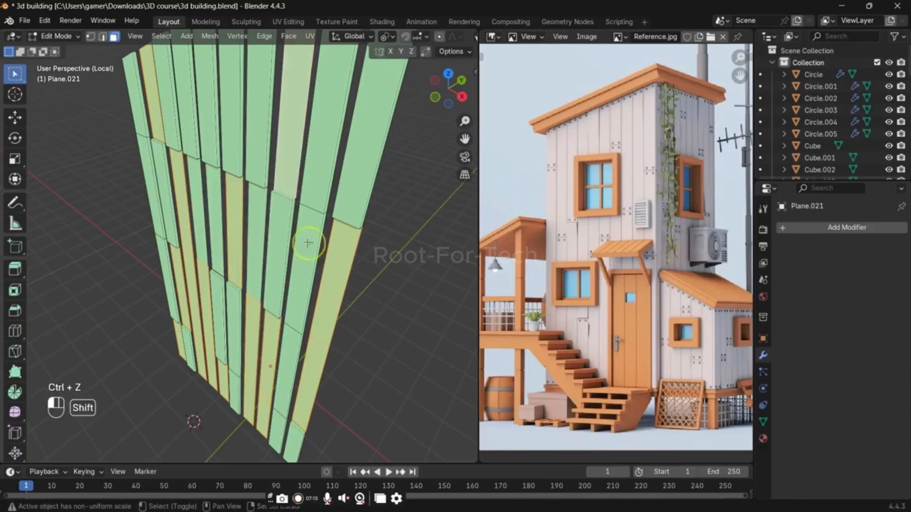
key("ctrl+z")
key("e")
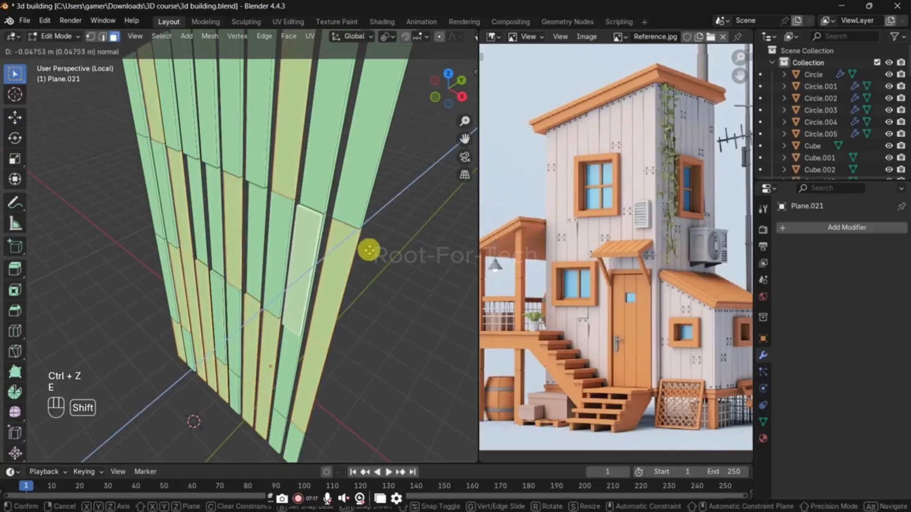
left_click(357, 196)
Step: Return to Object Mode, save the file, and leave local view to show the whole building
key("Tab")
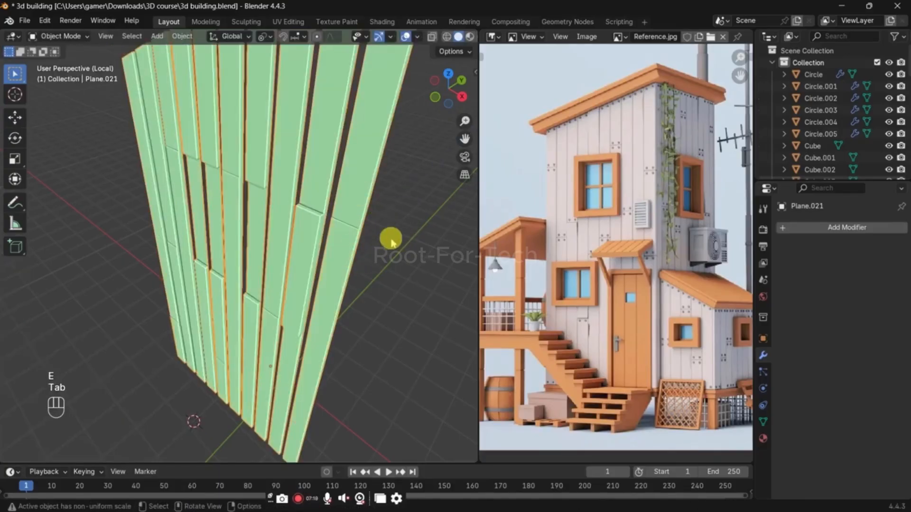
key("ctrl+s")
key("KP_Divide")
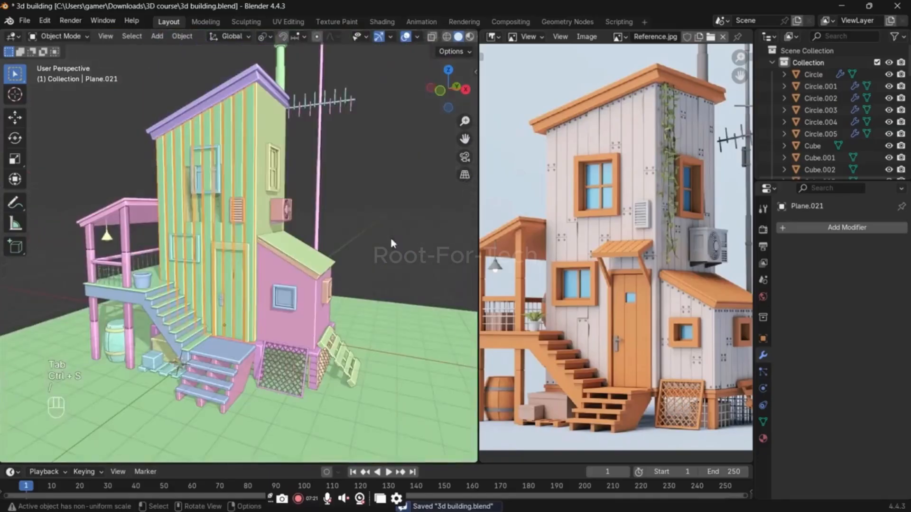
Step: Try to move the front face of the wall behind the planks back along Y, by about 0.013 m
middle_click_drag(392, 240, 368, 282)
scroll(259, 240, "up", 6)
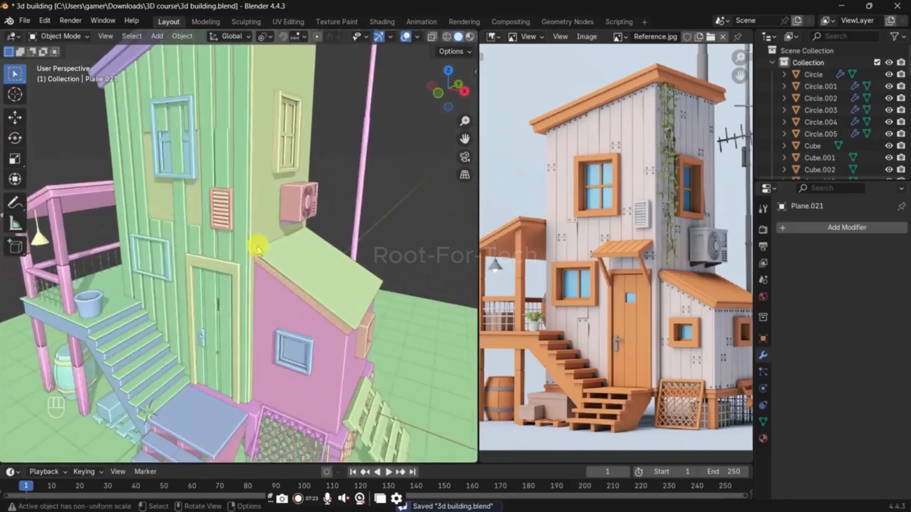
left_click(181, 200)
key("Tab")
key("3")
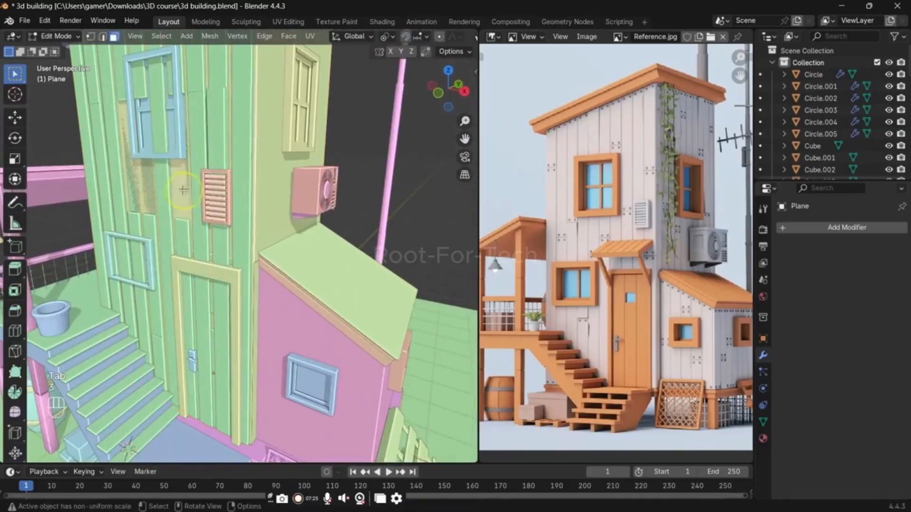
key("Tab")
key("Tab")
key("g")
key("y")
key("shift")
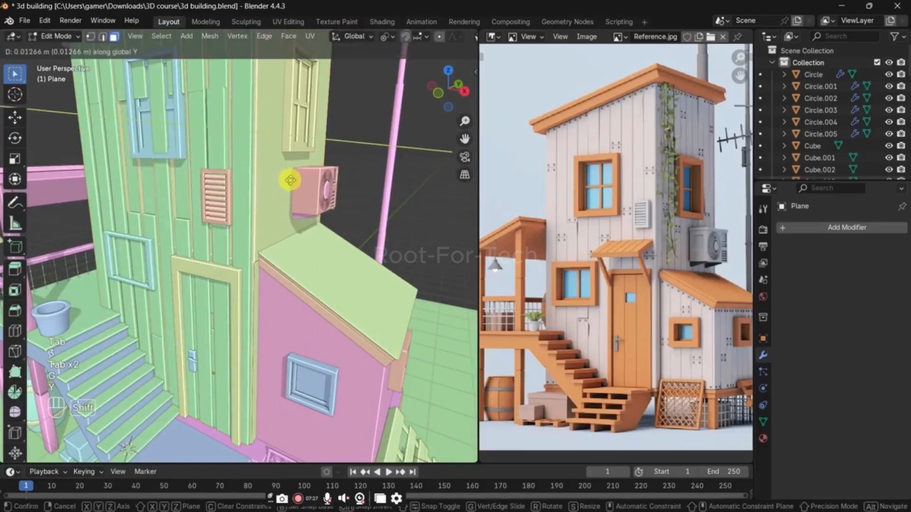
left_click(290, 180)
key("g")
key("y")
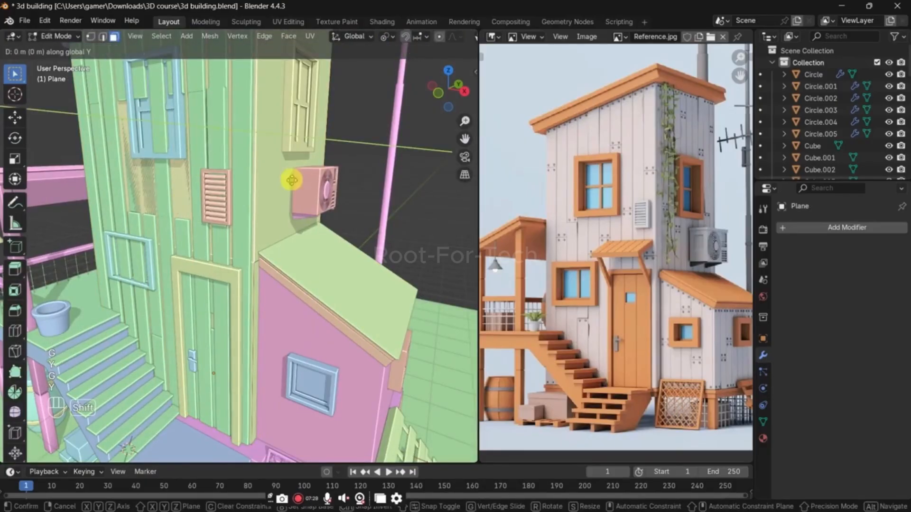
left_click(292, 181)
Step: Leave the wall's Edit Mode, save the file, and undo the changes to the wall face
key("Tab")
middle_click_drag(417, 152, 291, 256)
key("ctrl+s")
scroll(287, 249, "down", 3)
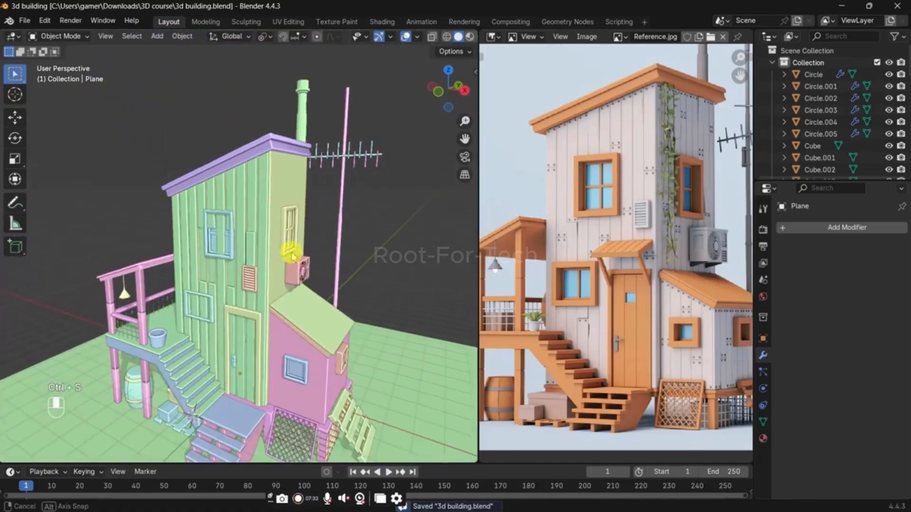
scroll(291, 255, "up", 3)
key("ctrl+z")
key("ctrl+z")
key("ctrl+z")
key("ctrl+z")
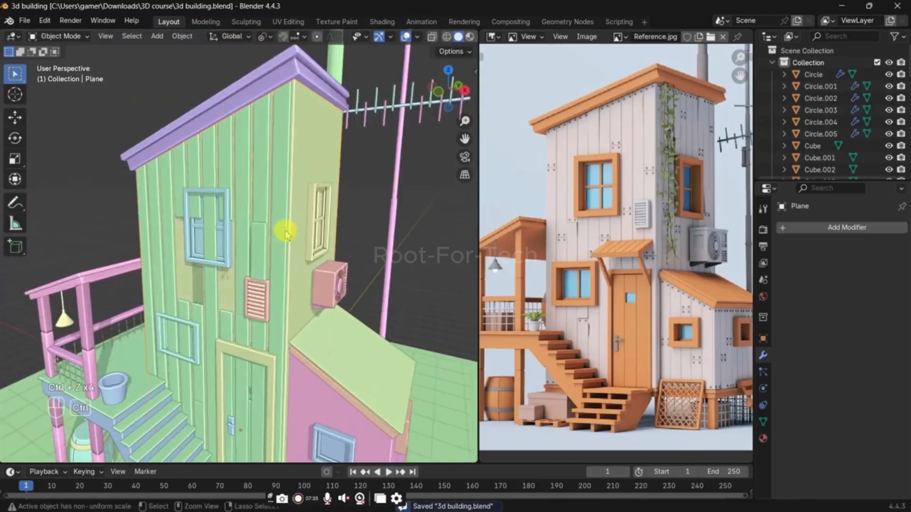
Step: Move the whole front plank object about -0.0016 m along Y, and save the file
left_click(255, 241)
key("g")
key("y")
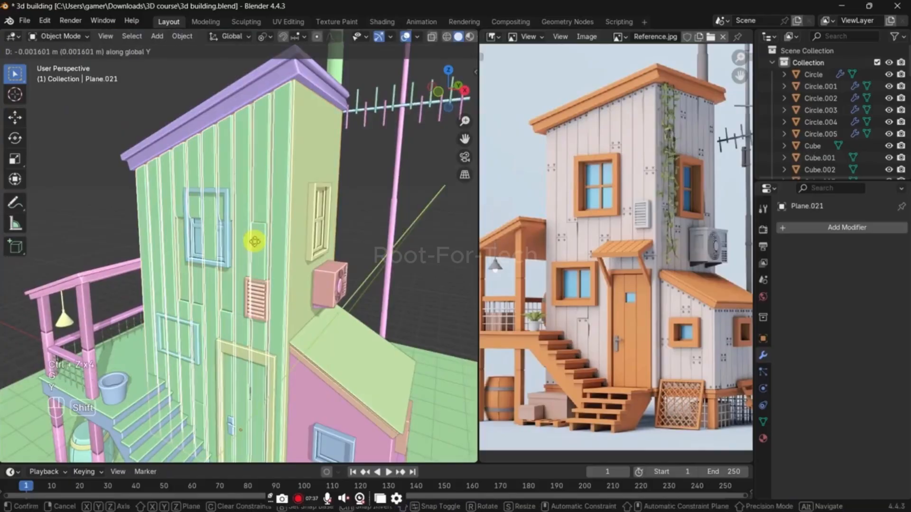
left_click(255, 241)
key("ctrl+s")
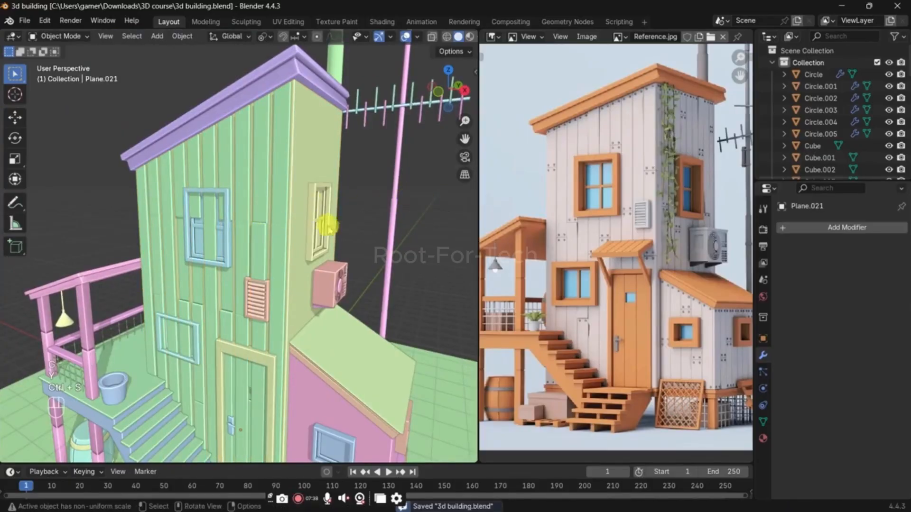
Step: Isolate the tower wall, duplicate its upper and lower front faces in place, and separate the copy into its own object
left_click(298, 498)
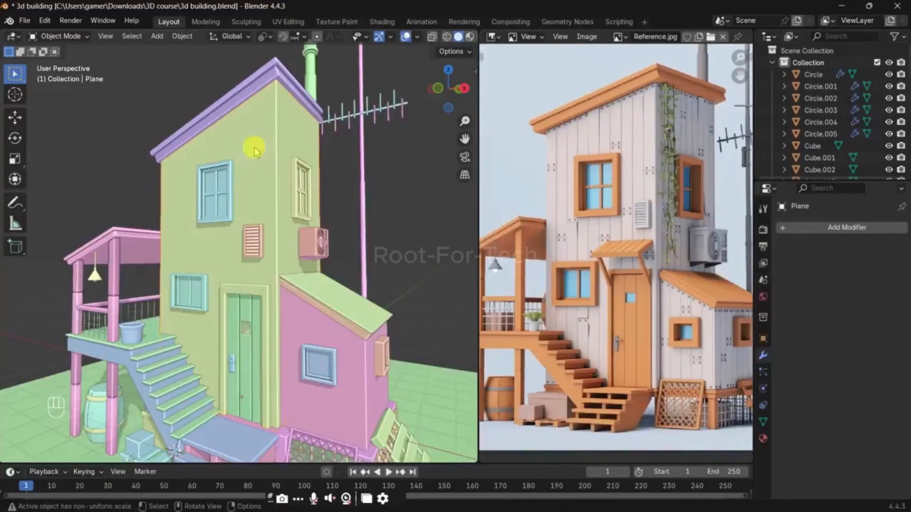
key("slash")
key("Tab")
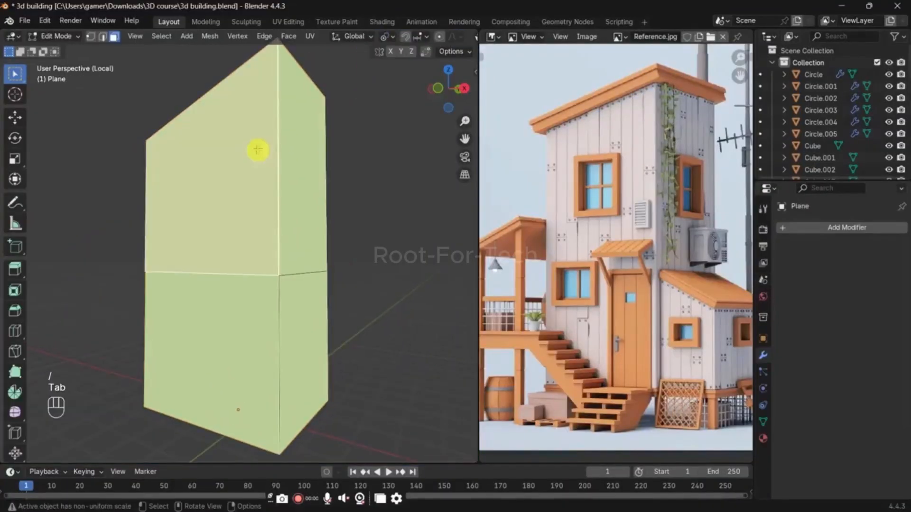
left_click(264, 244, "shift")
key("shift+d")
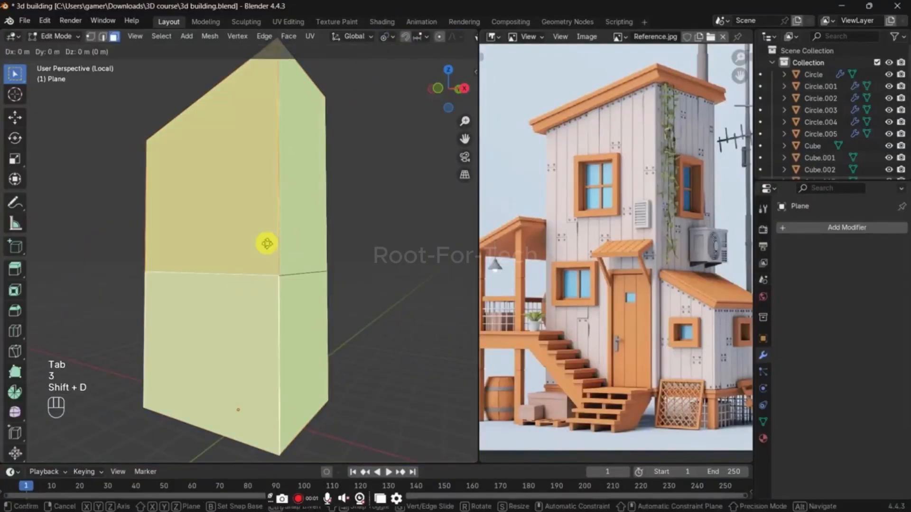
right_click(265, 243)
key("p")
left_click(265, 240)
key("Tab")
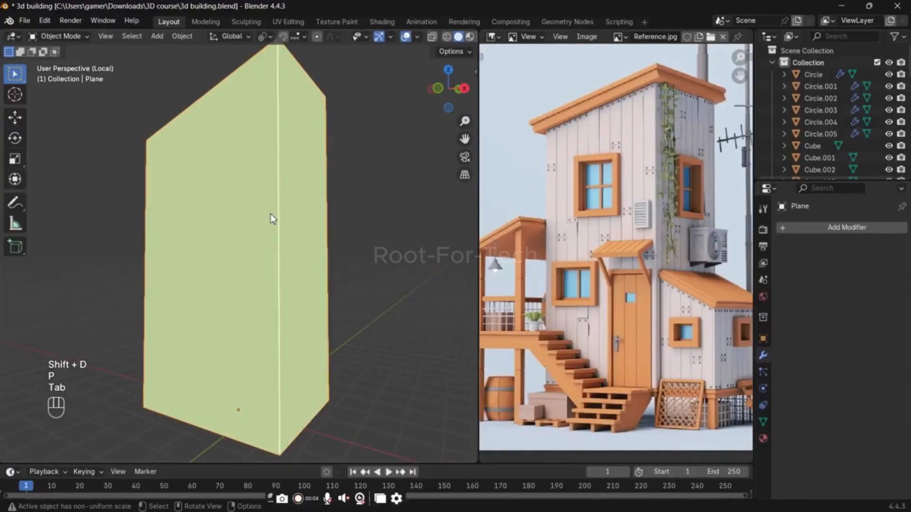
Step: Hide the original wall and dissolve the horizontal edge across the separated front panel
key("h")
left_click(270, 209)
key("Tab")
left_click(251, 260)
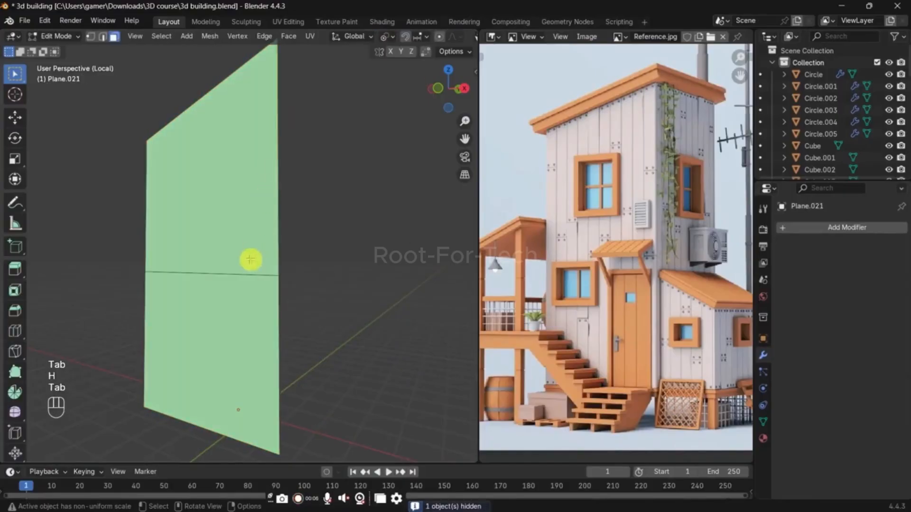
key("x")
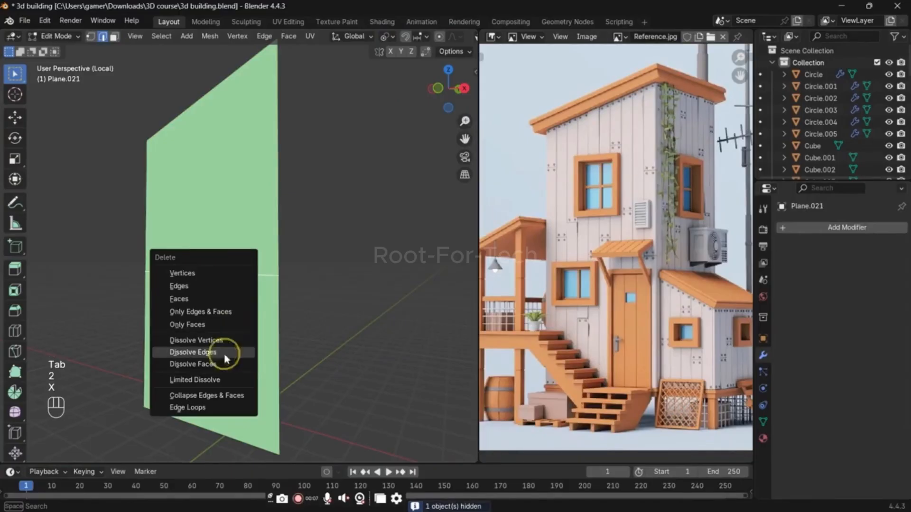
left_click(224, 369)
Step: Add nine evenly spaced vertical loop cuts to the front panel
key("ctrl+r")
key("9")
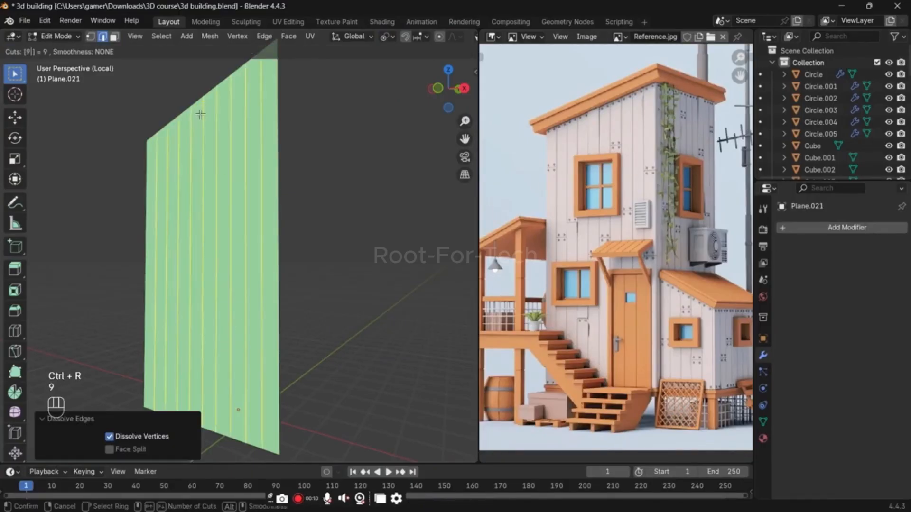
key("Return")
key("Return")
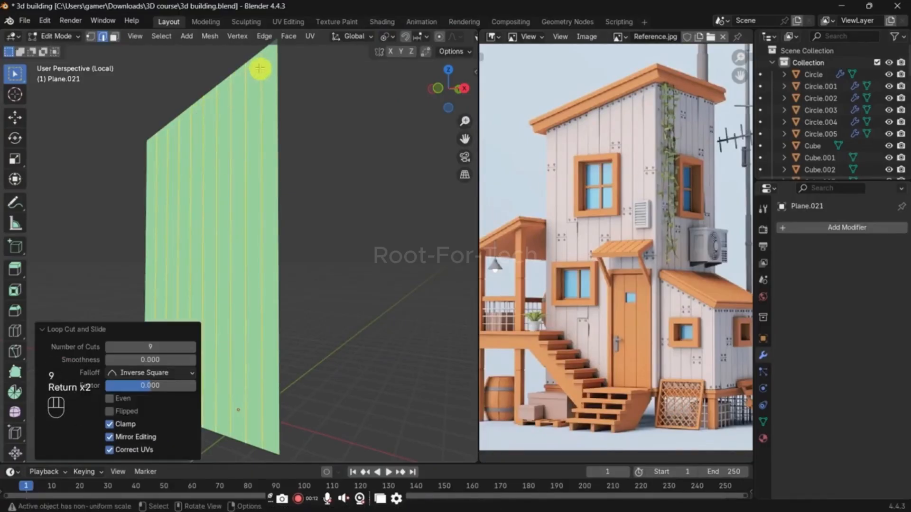
Step: Bevel the vertical cuts to a width of about 0.0097 m and extrude the resulting thin strips along their normal
key("ctrl+b")
key("shift+a")
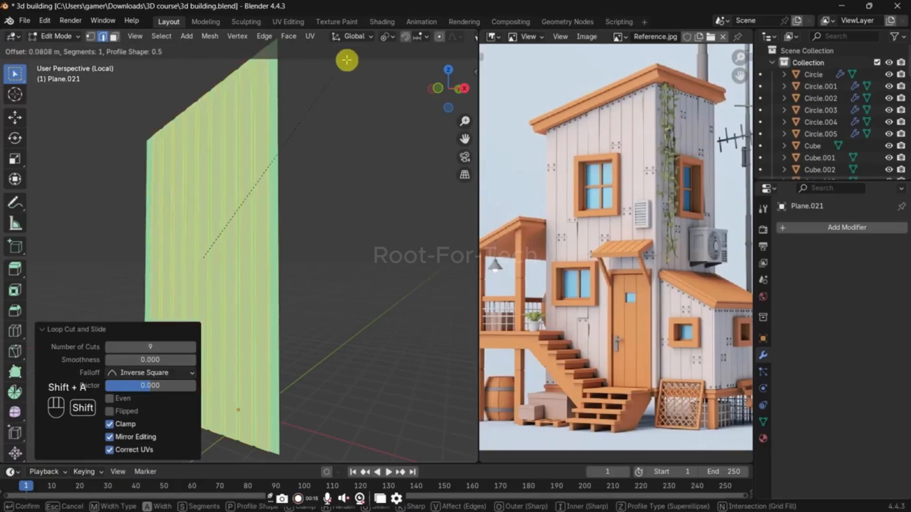
left_click(319, 89)
key("e")
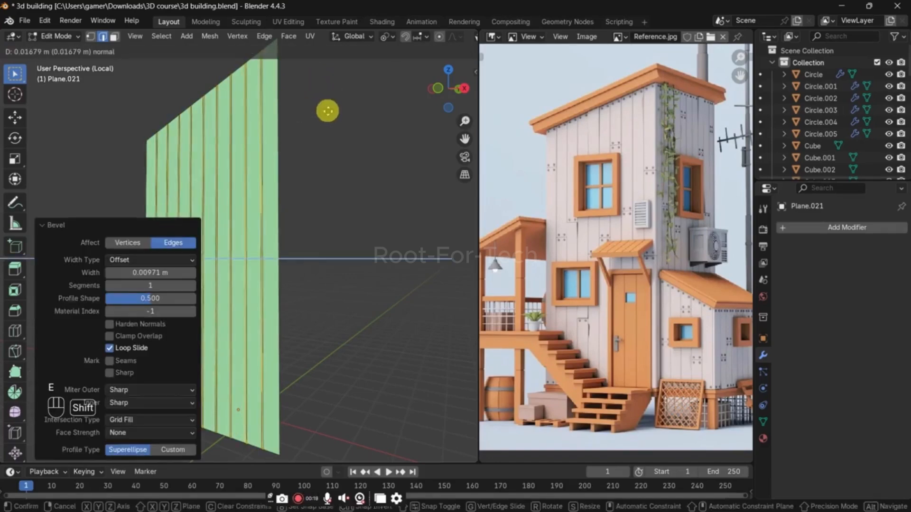
left_click(332, 111)
key("a")
key("g")
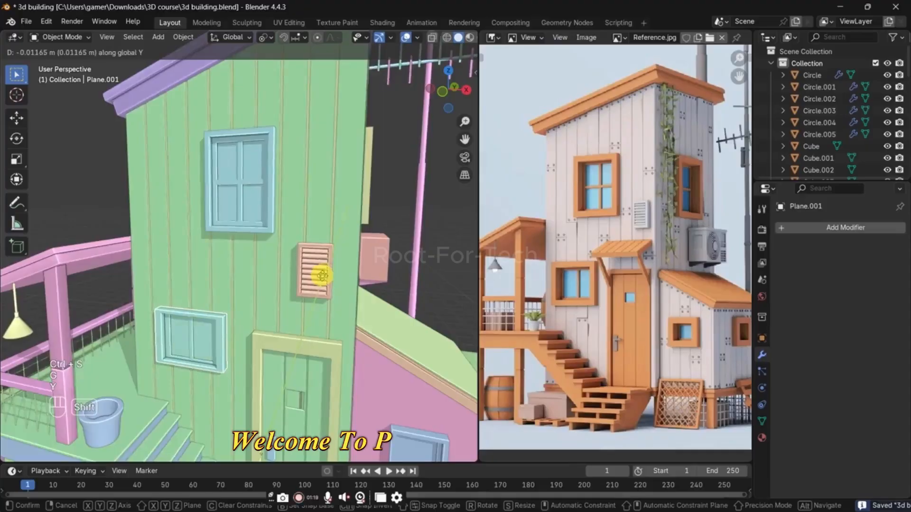
Step: Save the 3D building file
left_click(400, 226)
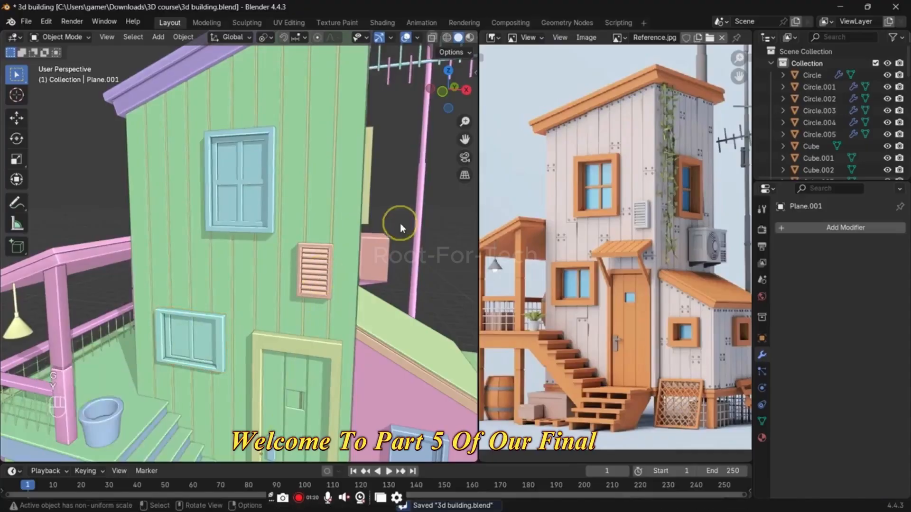
key("ctrl+s")
middle_click_drag(400, 227, 340, 258)
scroll(304, 232, "down", 6)
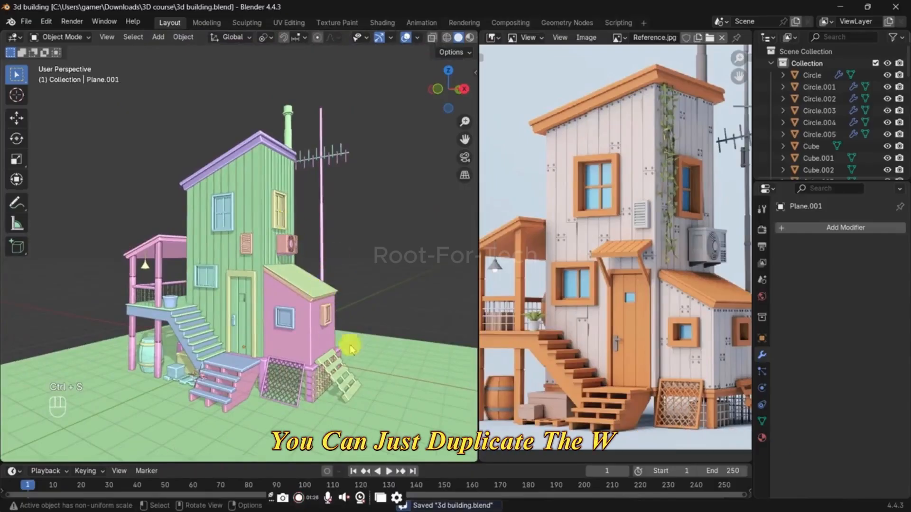
Step: Extrude the ground plane's two rear edges straight up along Z to form two backdrop walls
left_click(383, 342)
scroll(370, 332, "down", 4)
key("Tab")
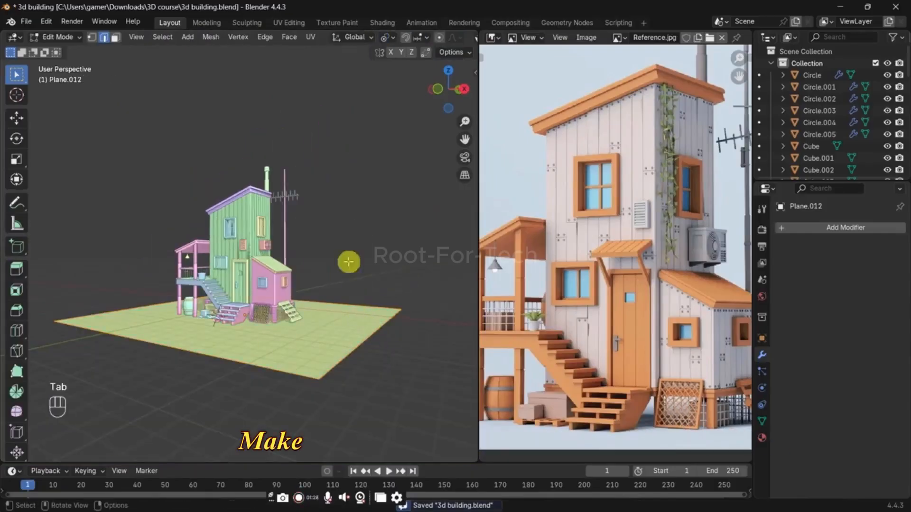
key("2")
left_click(166, 304)
left_click(346, 301, "shift")
key("e")
key("z")
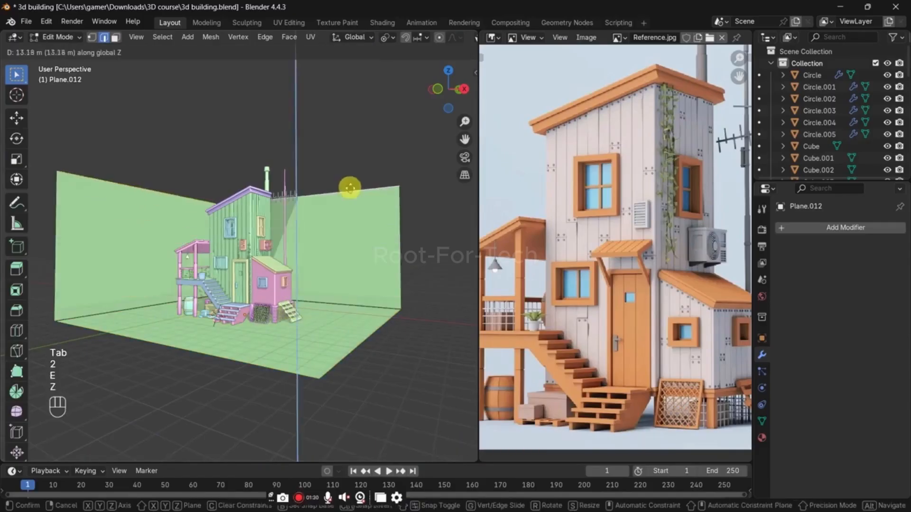
left_click(306, 183)
Step: Bevel the backdrop's vertical corner edge and two floor edges with 12 segments and an offset of about 0.555 m
left_click(234, 219)
left_click(243, 268, "shift")
left_click(286, 288, "shift")
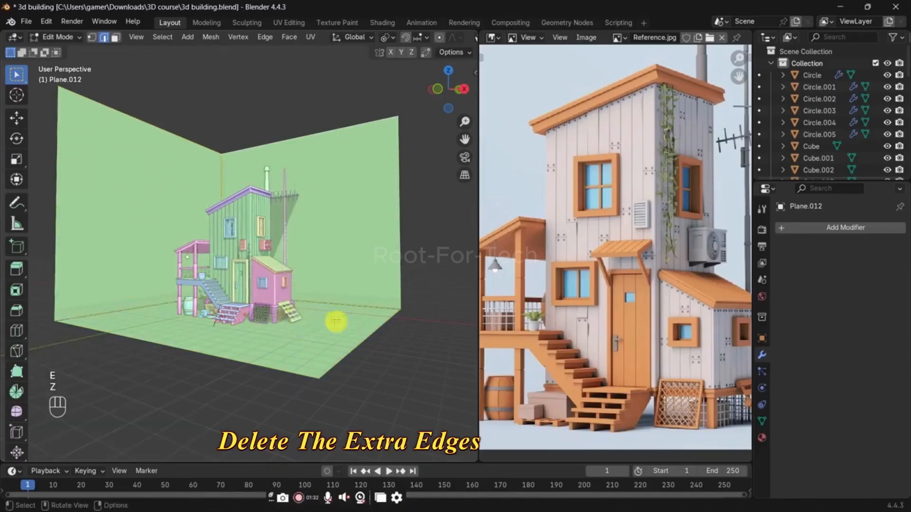
middle_click_drag(336, 322, 317, 333)
key("ctrl+b")
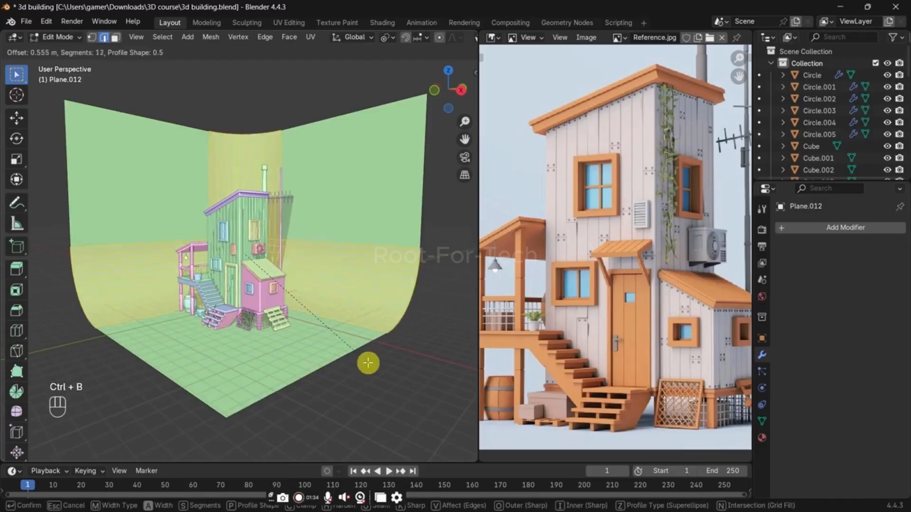
left_click(368, 363)
Step: Return to Object Mode and apply Shade Auto Smooth with a 30° angle to the backdrop
key("Tab")
right_click(357, 204)
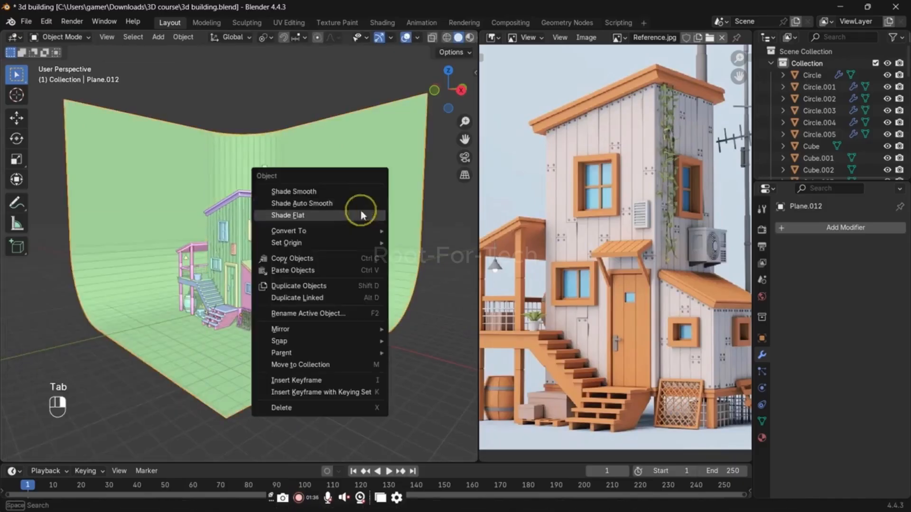
left_click(360, 206)
right_click(360, 209)
left_click(354, 194)
Step: Scale the backdrop by about 0.919 along Z and by about 1.378 along X and Y
key("s")
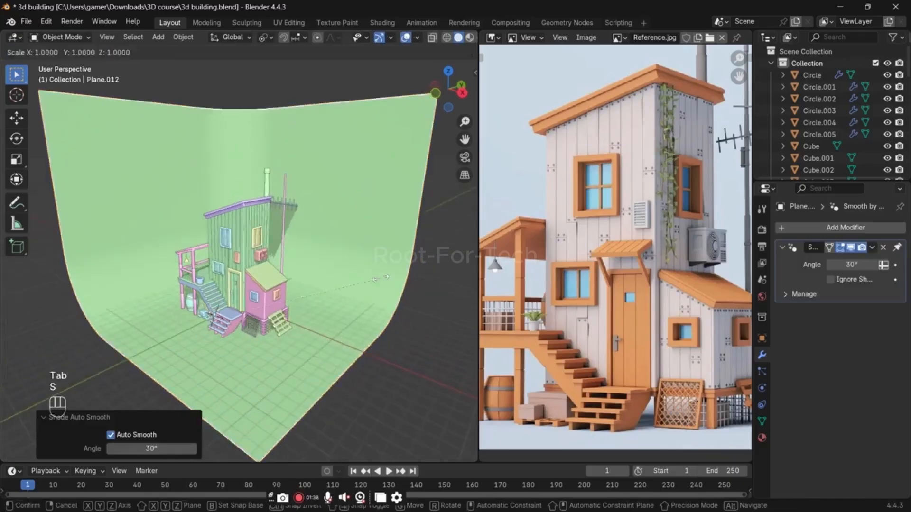
key("z")
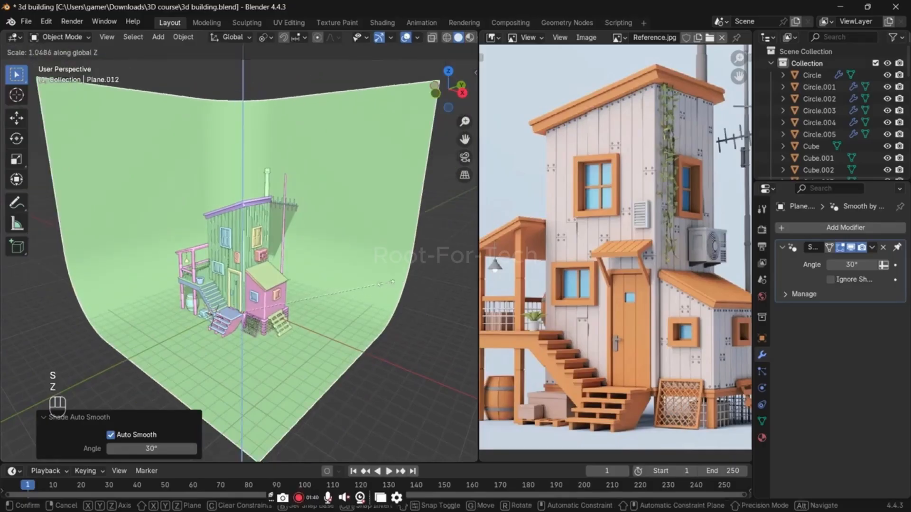
left_click(368, 286)
key("s")
key("shift+z")
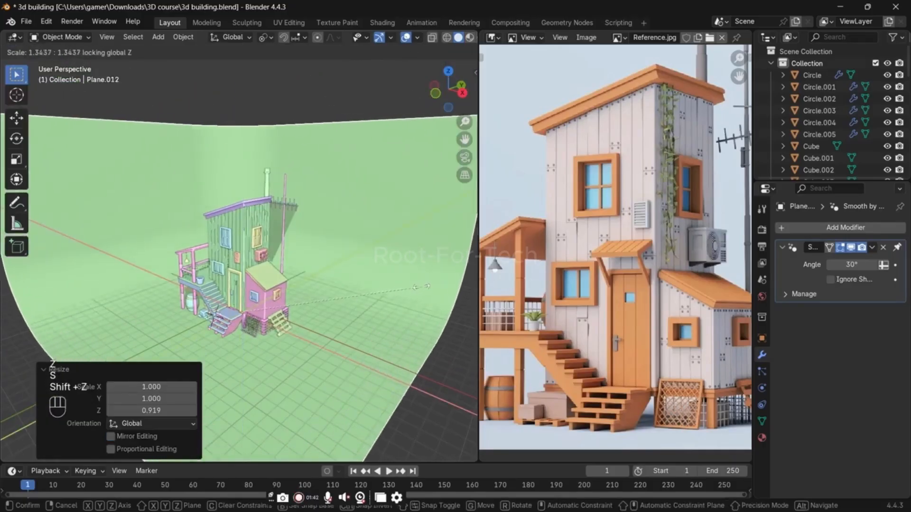
left_click(400, 285)
key("g")
key("z")
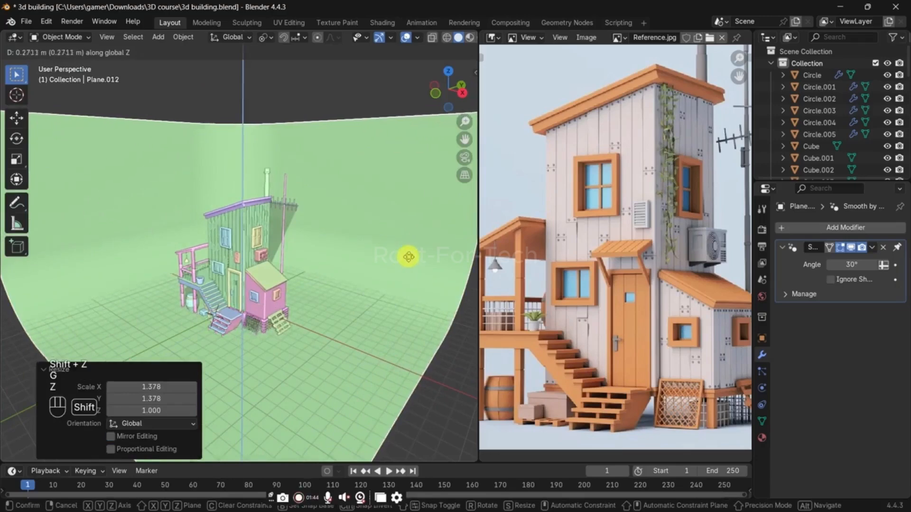
right_click(411, 260)
scroll(379, 285, "up", 4)
middle_click_drag(310, 387, 322, 256, "shift")
scroll(315, 270, "up", 2)
key("g")
key("z")
right_click(318, 247)
Step: Move the backdrop about -0.0134 m along Z so its floor sits under the building, and save the file
key("g")
key("z")
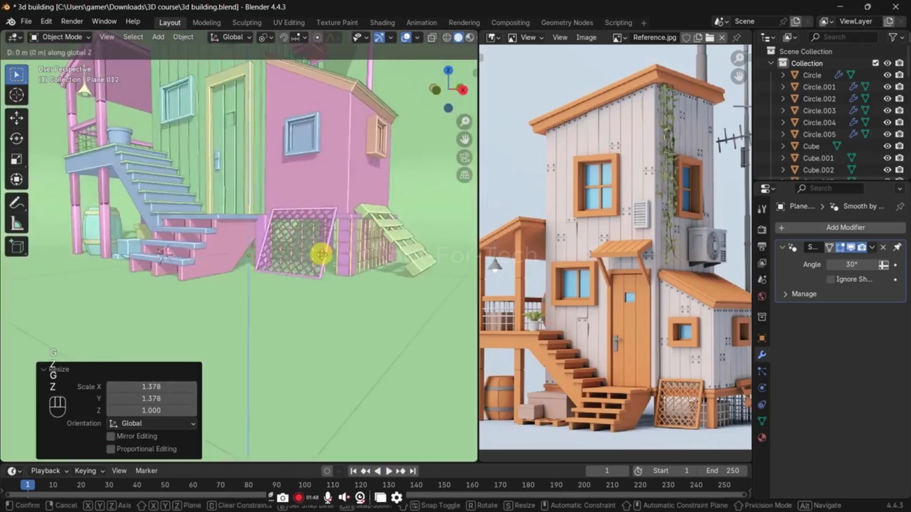
left_click(323, 259, "shift")
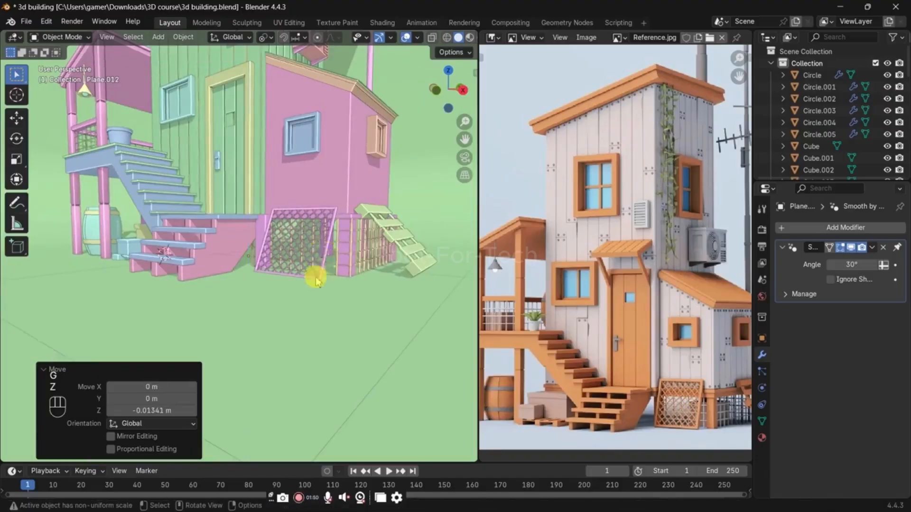
scroll(315, 276, "down", 2)
scroll(350, 262, "up", 2)
scroll(350, 262, "down", 2)
scroll(349, 264, "down", 3)
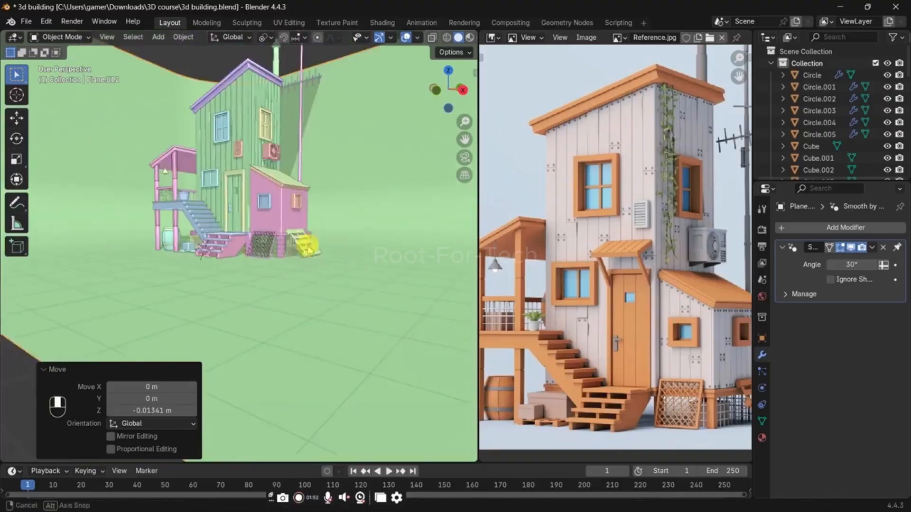
key("ctrl+s")
middle_click_drag(308, 247, 300, 269)
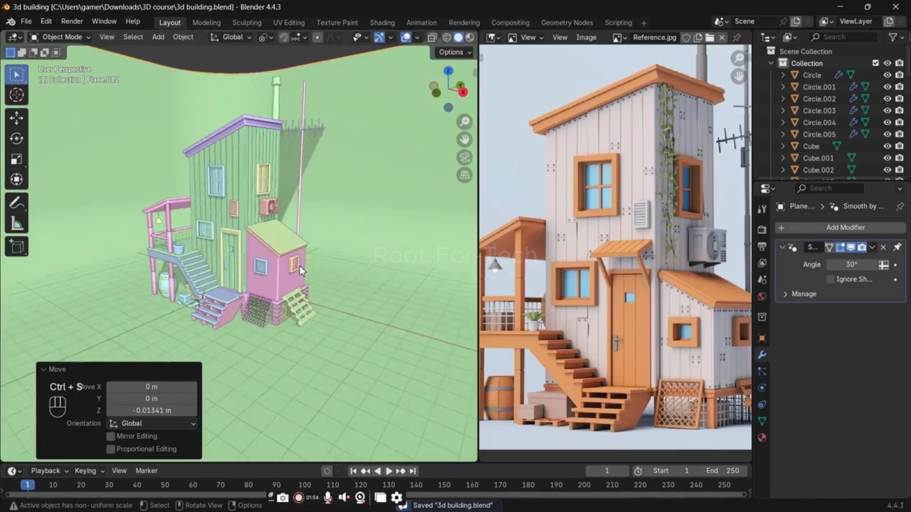
Step: Show the viewport in Rendered shading and set the render engine to Cycles with the device on GPU Compute
key("z")
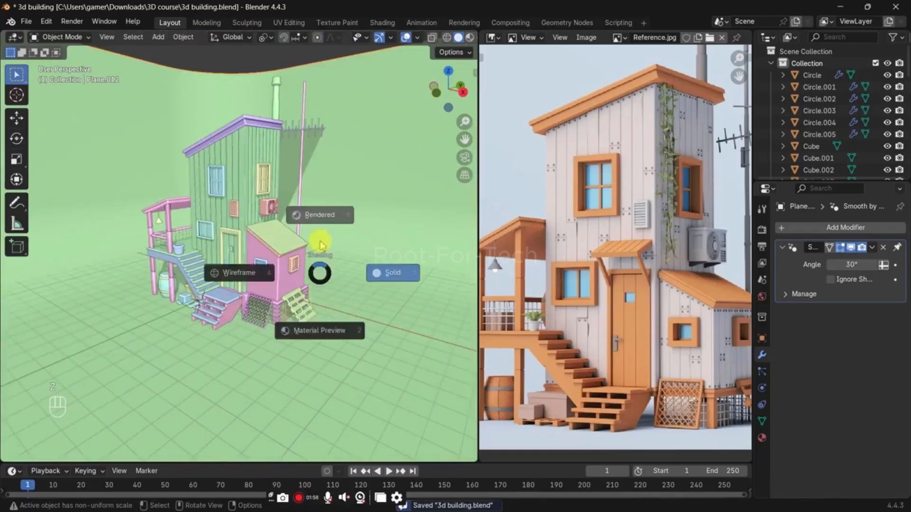
left_click(321, 212)
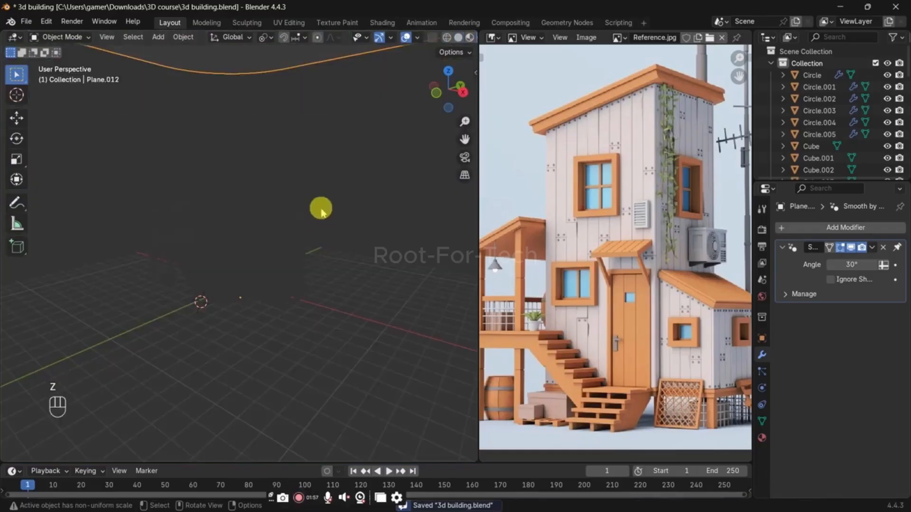
left_click(761, 230)
left_click(839, 229)
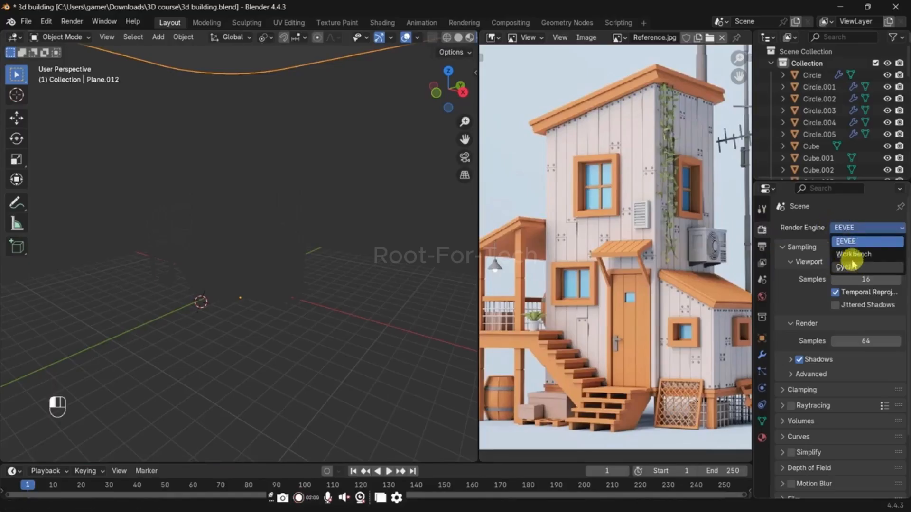
left_click(842, 266)
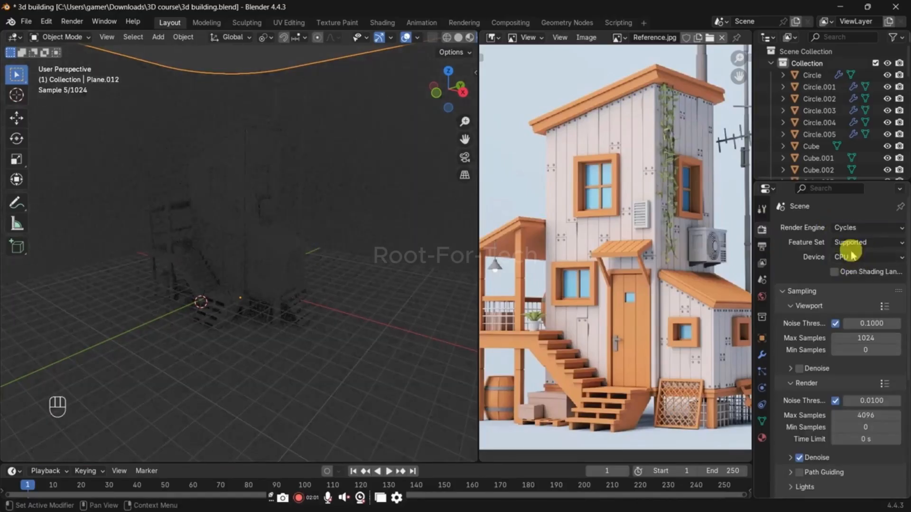
left_click(851, 256)
left_click(854, 268)
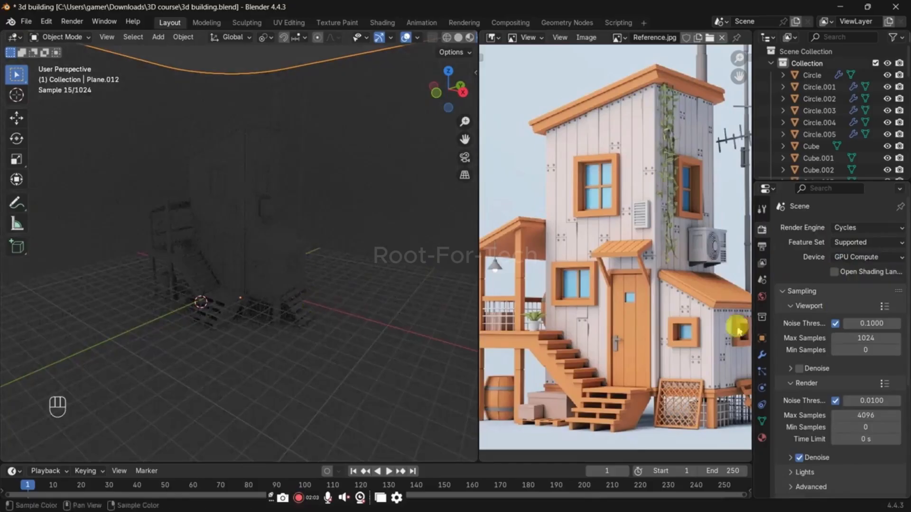
Step: Set the world background color to a Nishita Sky Texture with a sun rotation of about 96.6°
left_click(762, 296)
left_click(832, 304)
left_click(833, 306)
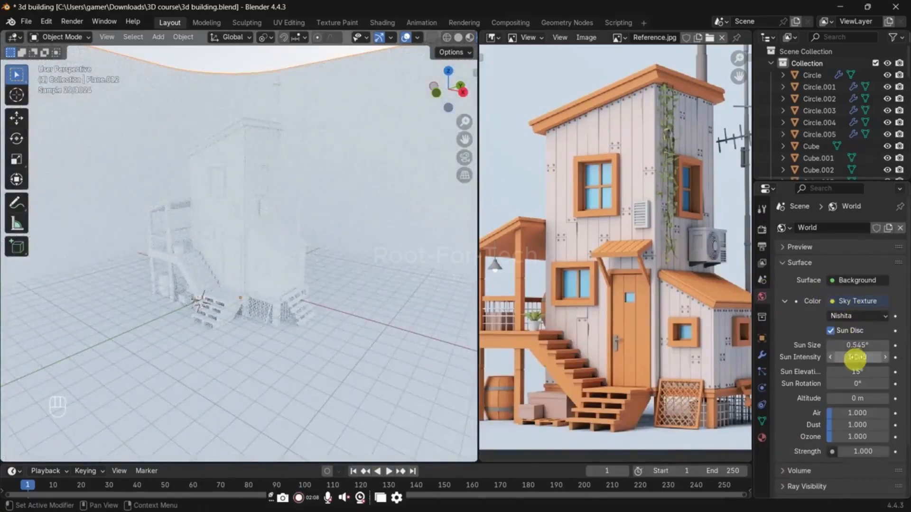
left_click_drag(858, 383, 890, 383)
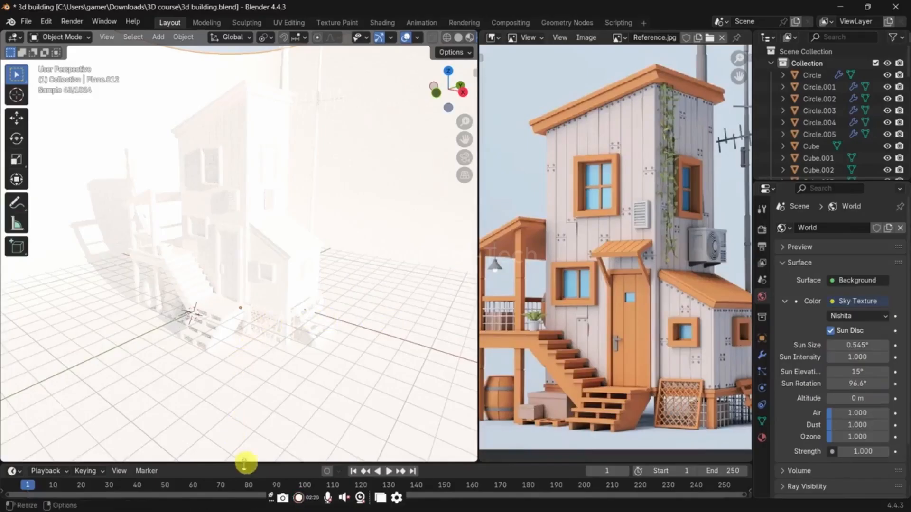
Step: Enlarge the timeline area and change it to the Shader Editor
left_click_drag(245, 463, 240, 425)
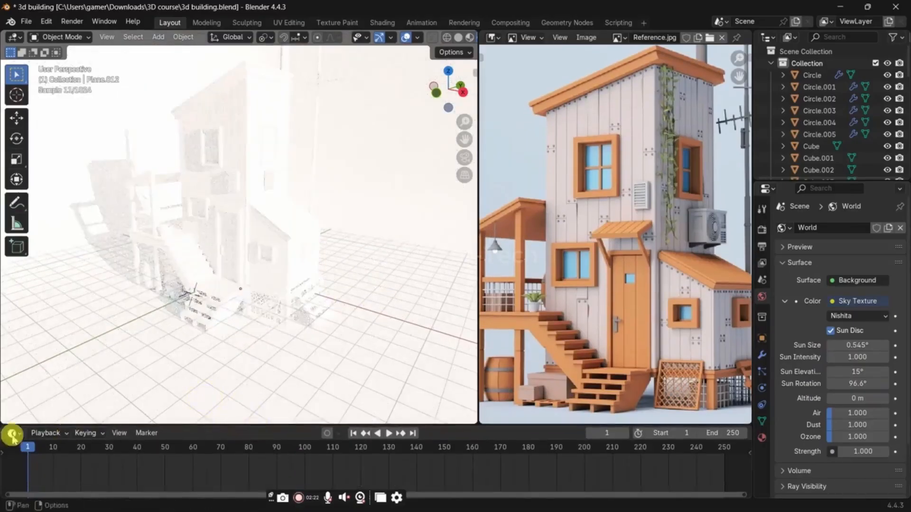
left_click(12, 434)
left_click(36, 396)
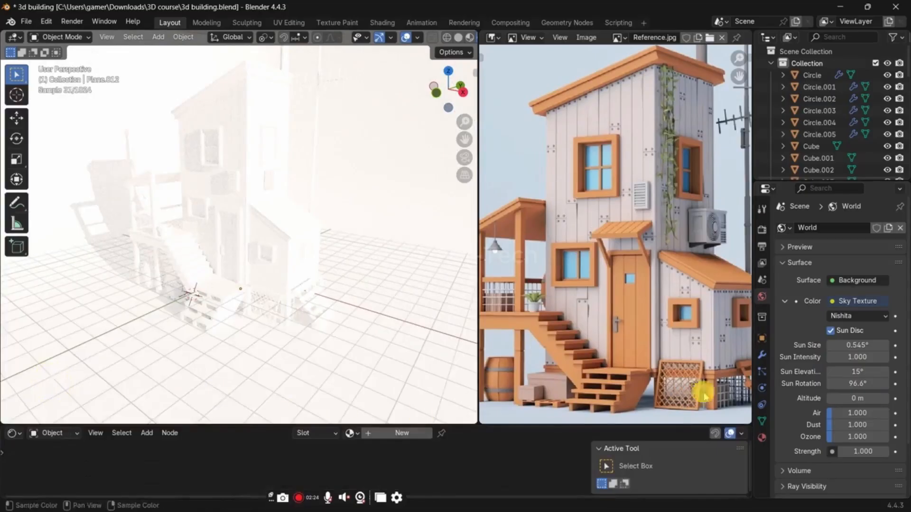
Step: Set the Air value of the world's Nishita Sky Texture to about 3.015
scroll(857, 332, "down", 1)
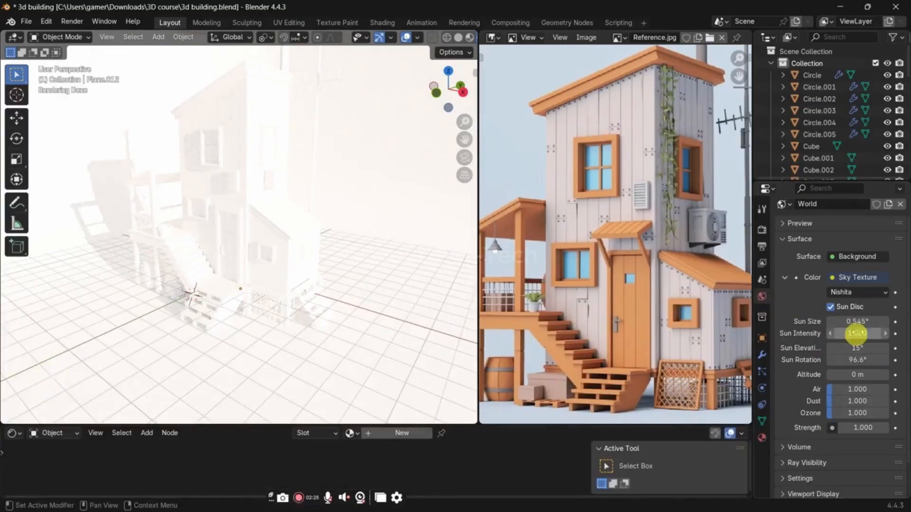
left_click_drag(835, 393, 848, 393)
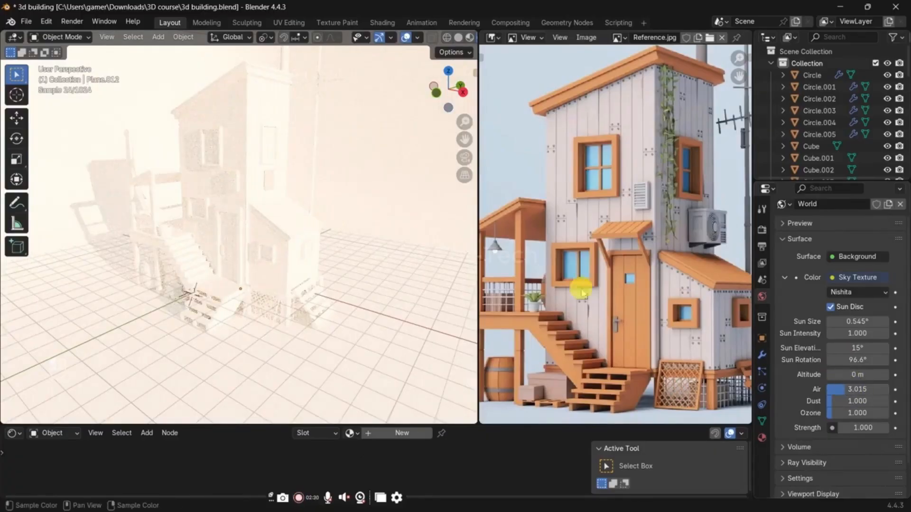
middle_click_drag(441, 273, 390, 244)
middle_click_drag(331, 212, 325, 240, "shift")
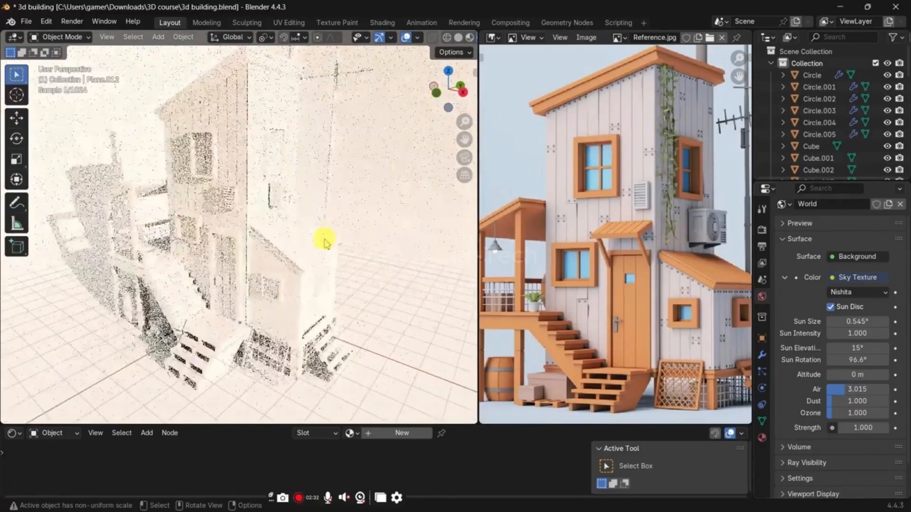
Step: Select the tower's main wall and create a new material for it
scroll(262, 179, "up", 1)
left_click(245, 111)
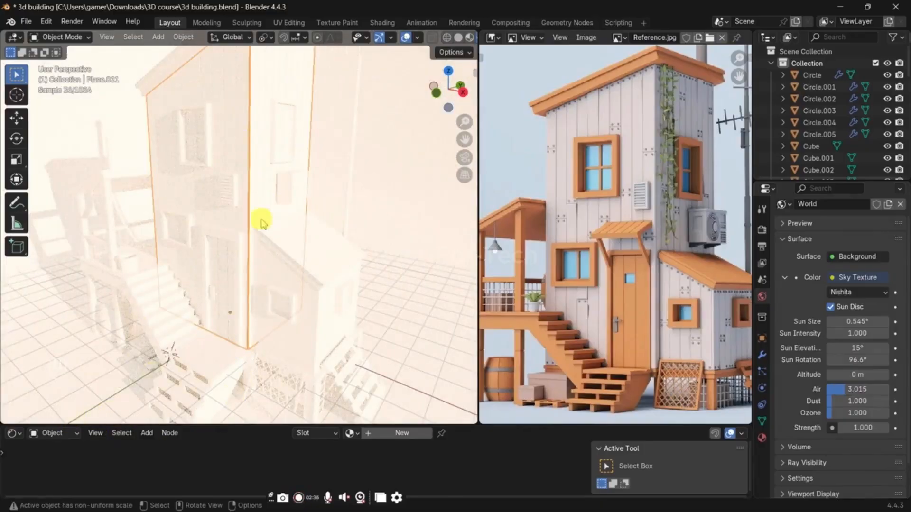
key("g")
right_click(387, 259)
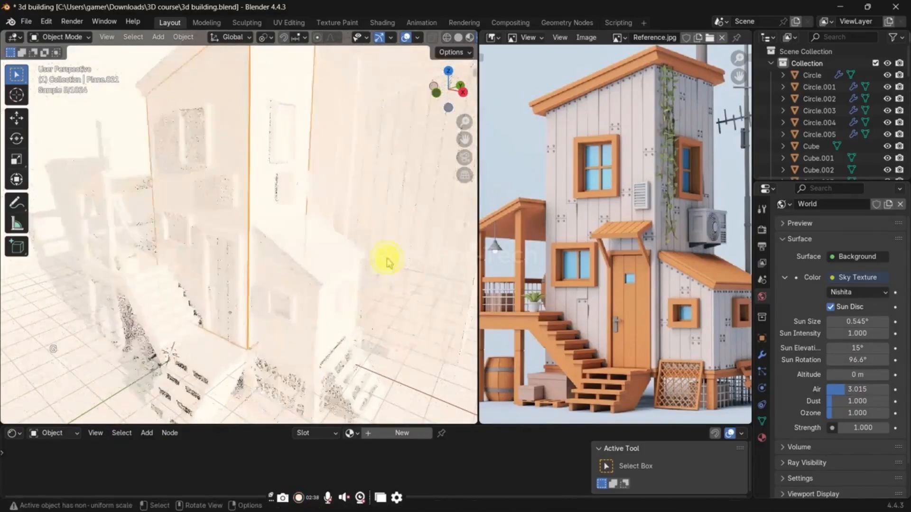
left_click(400, 434)
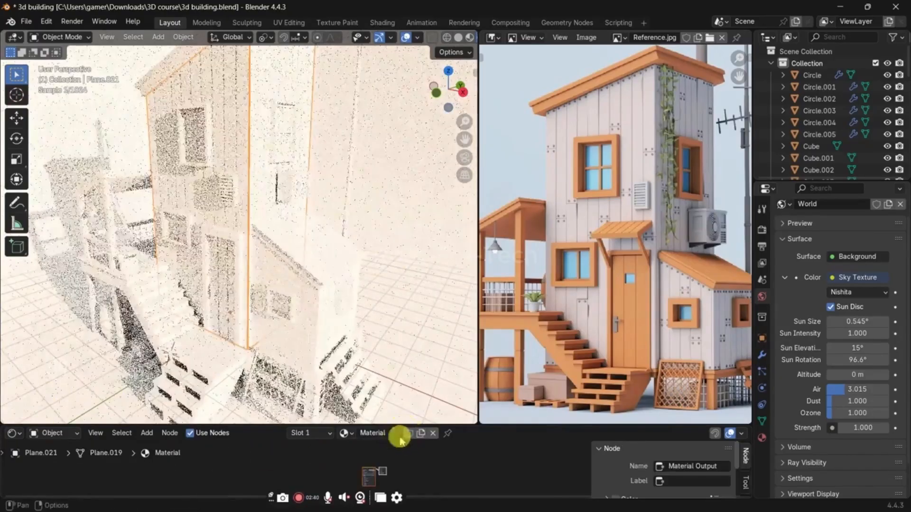
Step: Feed the wall material's Base Color from the Color output of a new Ambient Occlusion node
scroll(379, 458, "up", 5)
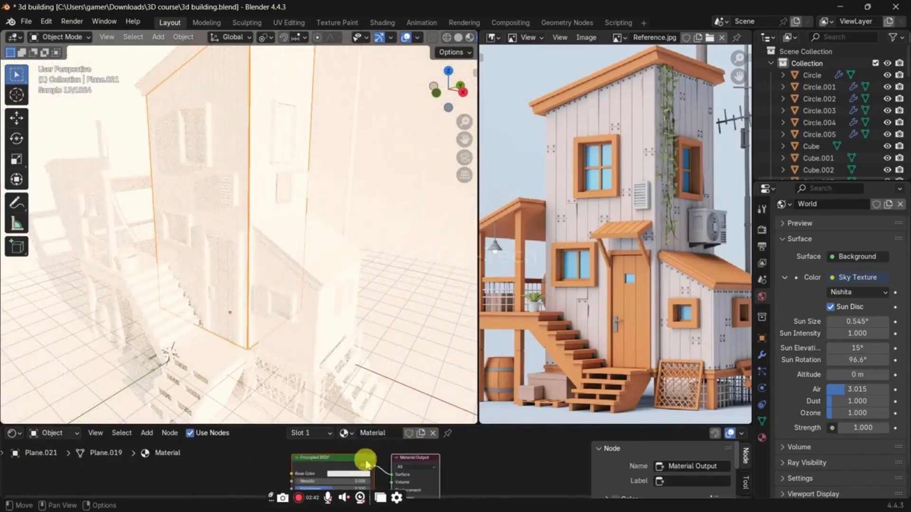
left_click_drag(292, 477, 274, 471)
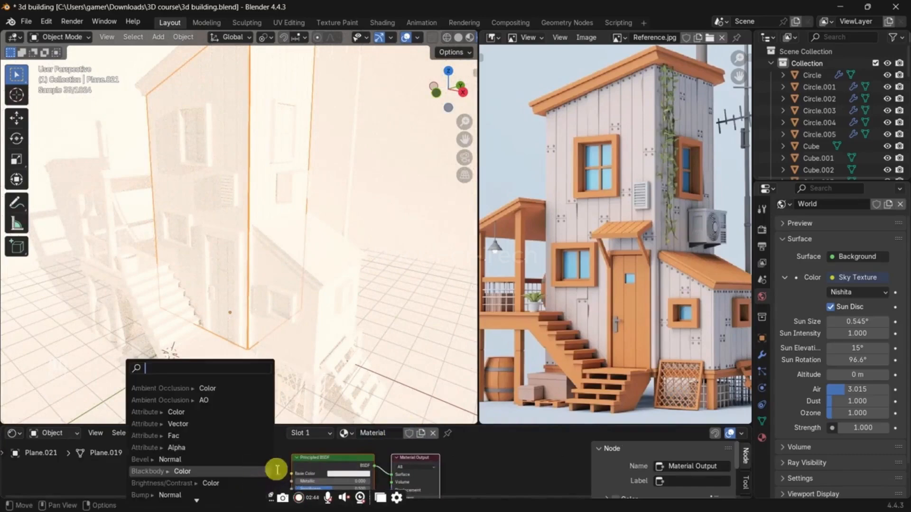
type("ambien")
key("Return")
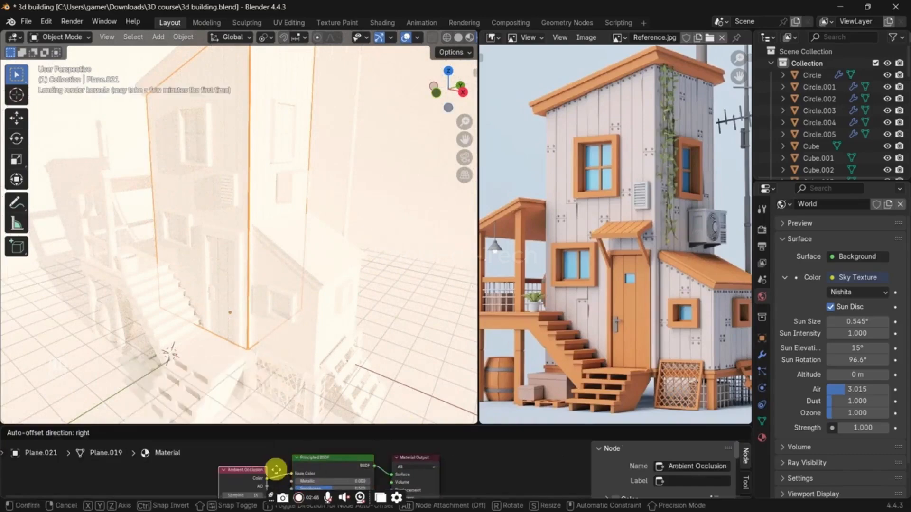
left_click(277, 473)
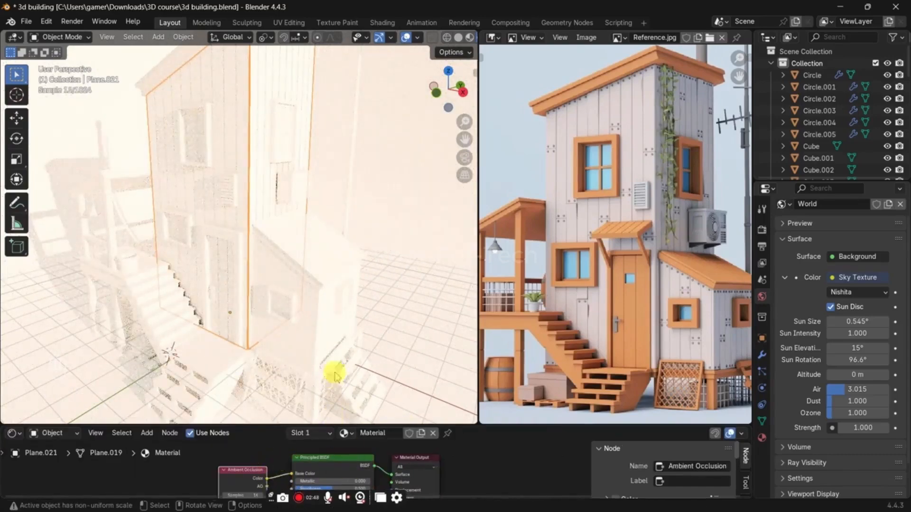
Step: Save the file and return the viewport to Solid shading
left_click(365, 206)
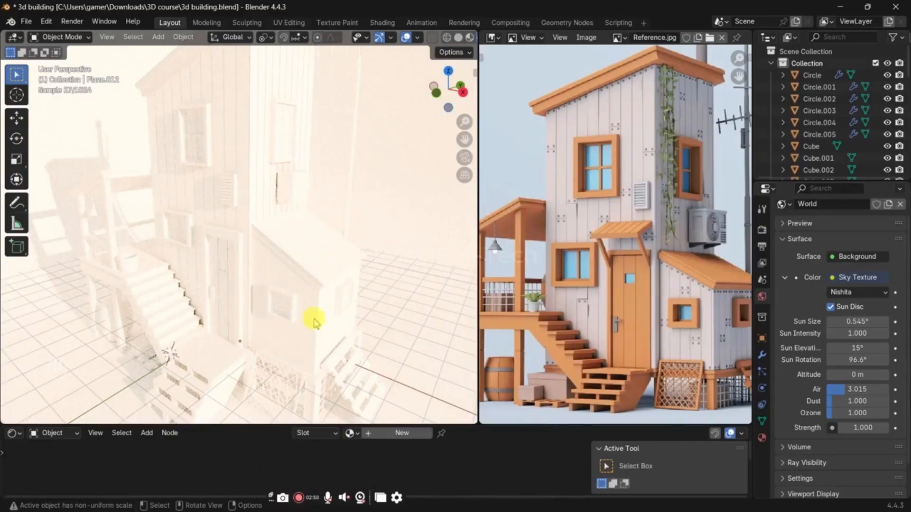
middle_click_drag(285, 285, 272, 288)
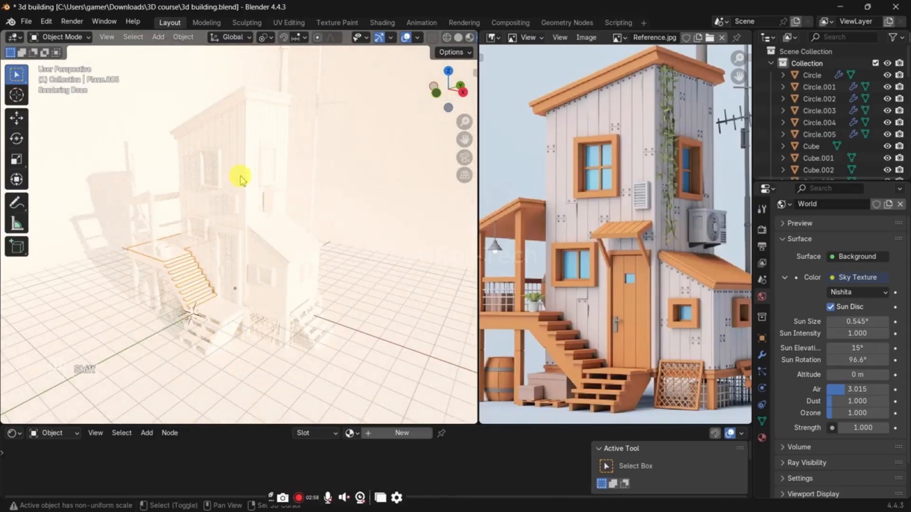
key("ctrl+z")
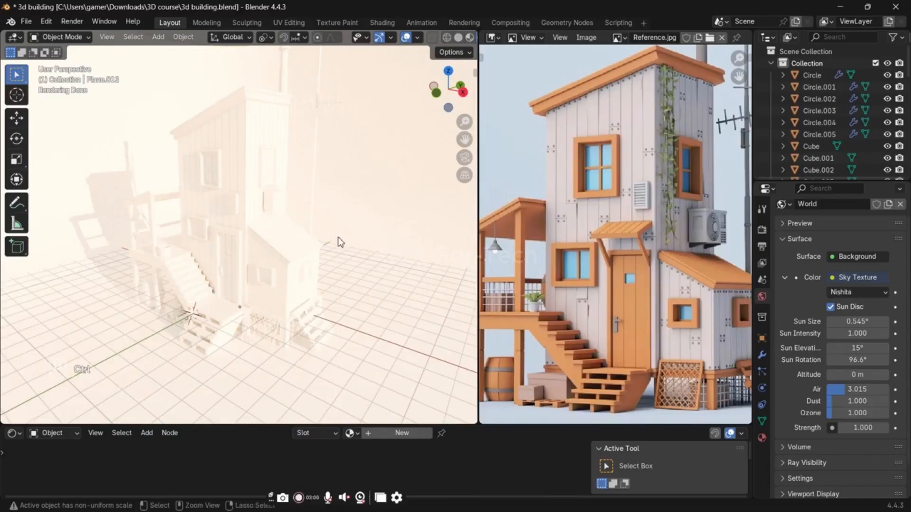
key("ctrl+s")
key("z")
left_click(448, 265)
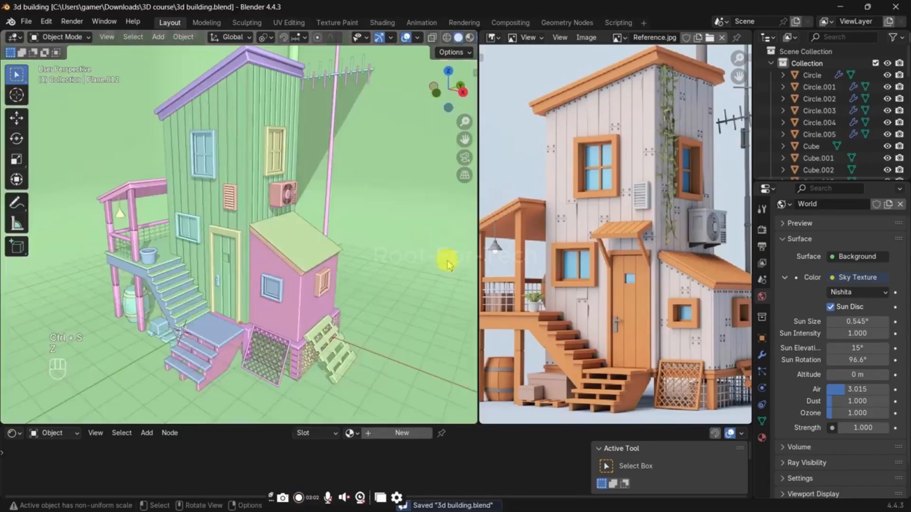
Step: Isolate the small annex body in local view and open its mesh for face editing
left_click(302, 299)
scroll(302, 299, "up", 3)
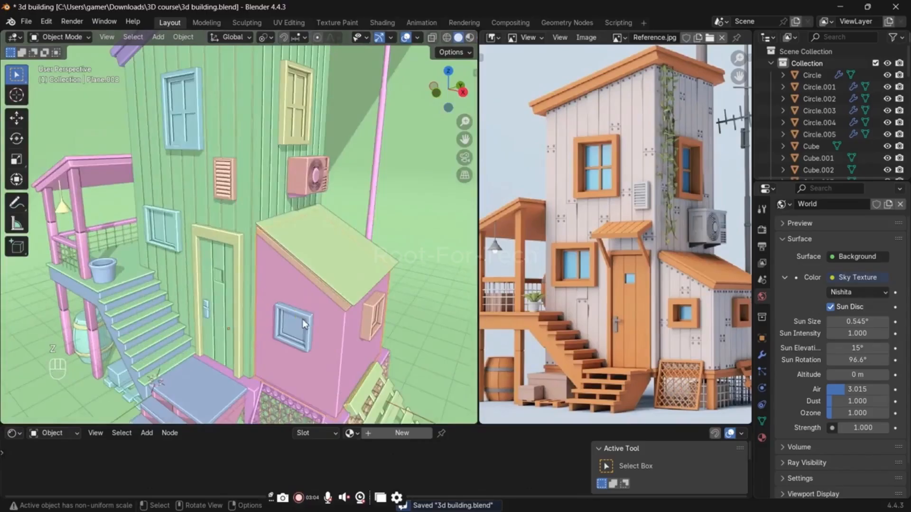
key("KP_Divide")
key("Tab")
key("3")
Step: Duplicate the annex's outer wall faces in place and separate the copy into its own object
middle_click_drag(281, 260, 354, 271)
key("shift+d")
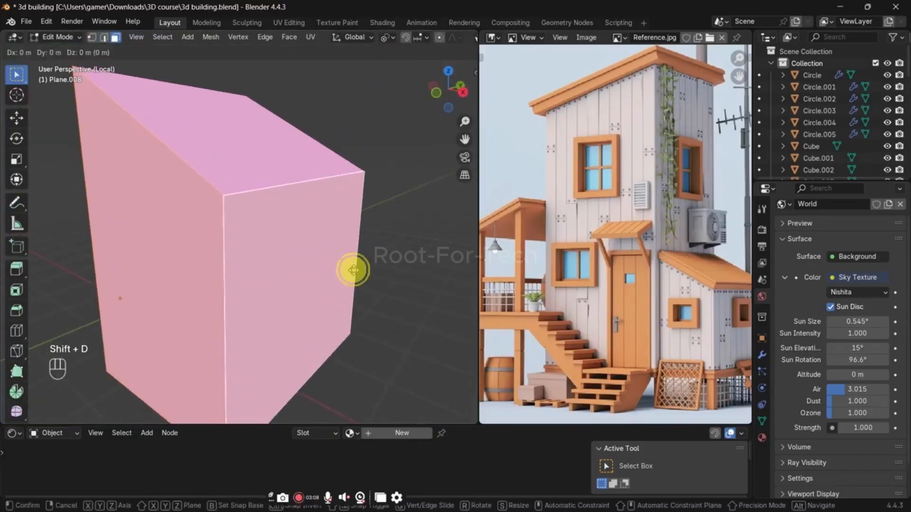
right_click(354, 270)
key("p")
left_click(353, 269)
key("Tab")
left_click(328, 262)
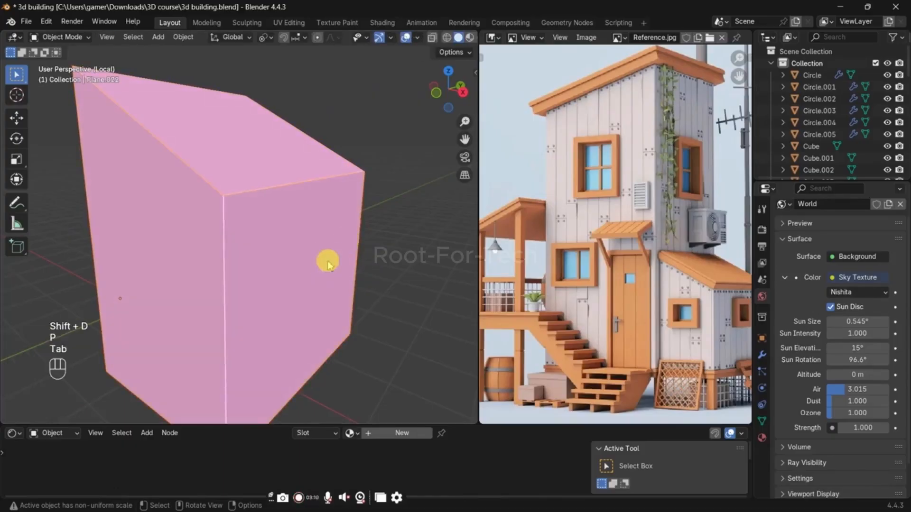
Step: Add 4 evenly spaced vertical loop cuts to the separated wall with the sloped top edge
key("Tab")
key("ctrl+r")
scroll(216, 181, "up", 2)
right_click(216, 180)
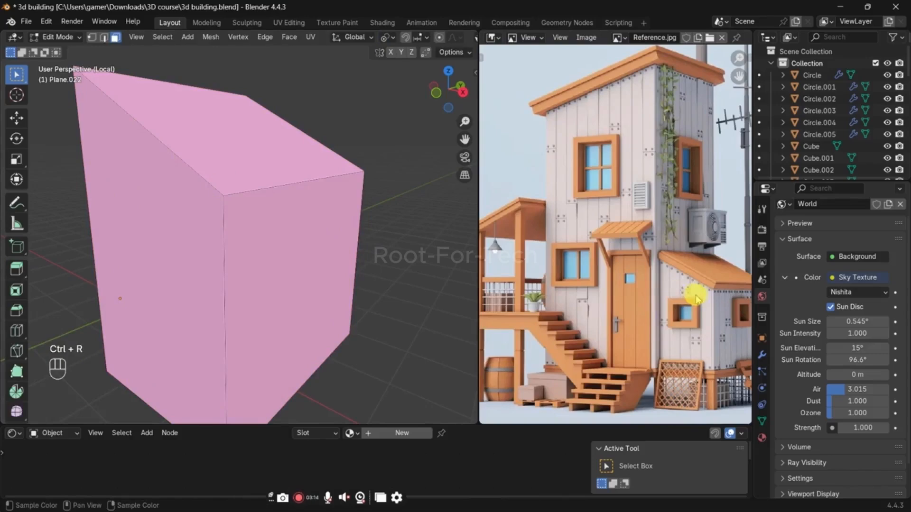
key("ctrl+r")
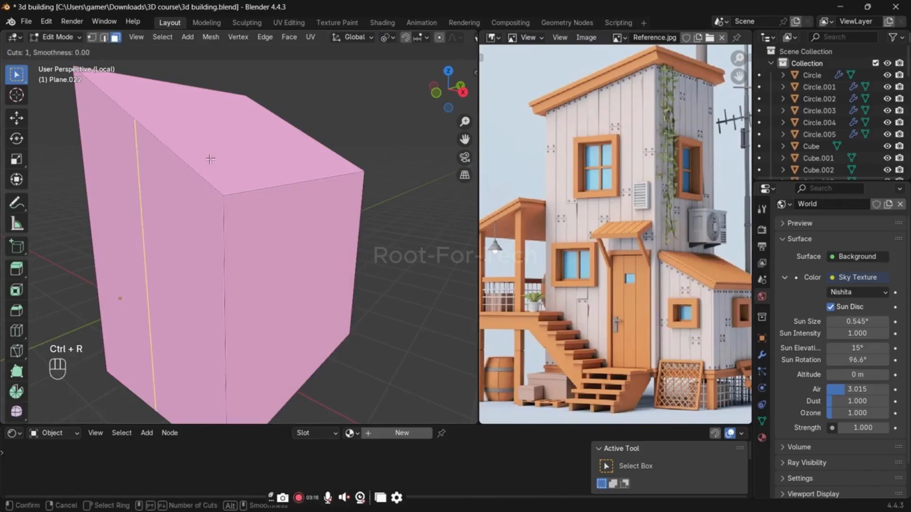
key("4")
key("Return")
key("Return")
Step: Add 8 evenly spaced vertical loop cuts to the adjoining end wall without sliding them
key("ctrl+r")
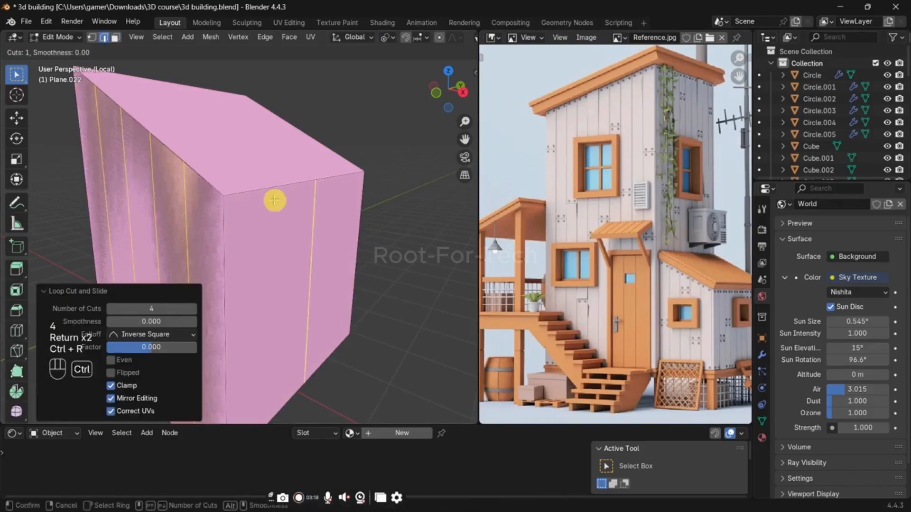
right_click(274, 200)
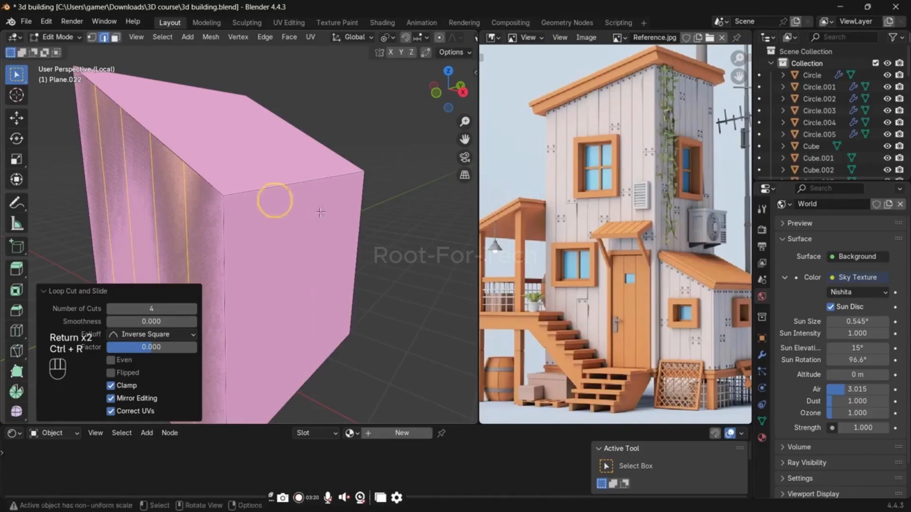
scroll(607, 284, "up", 5)
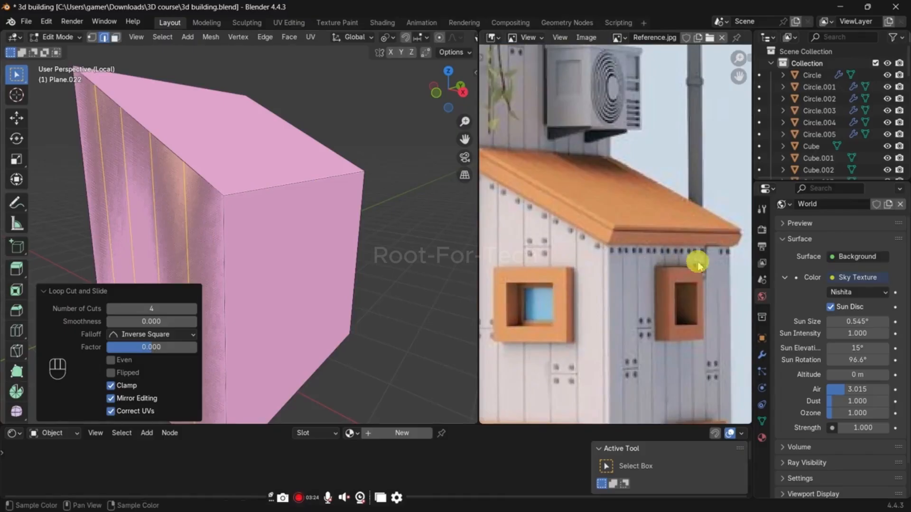
key("ctrl+r")
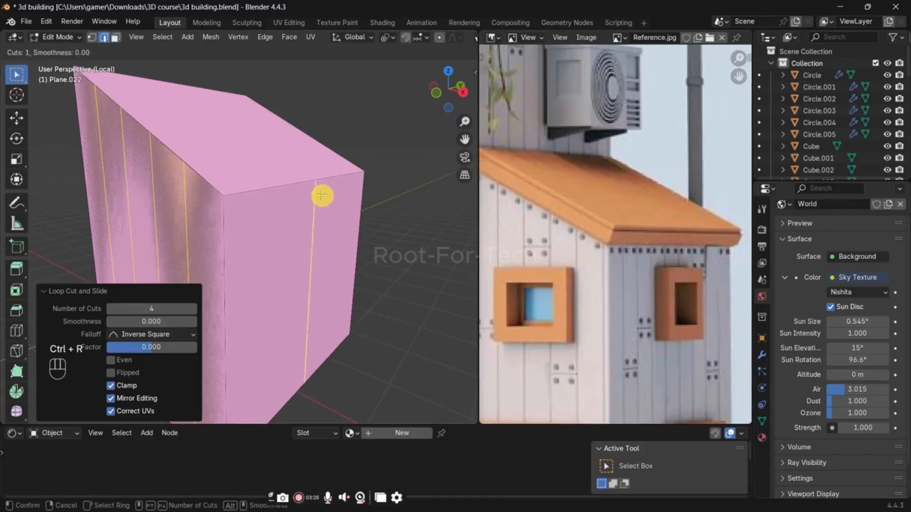
key("8")
key("Return")
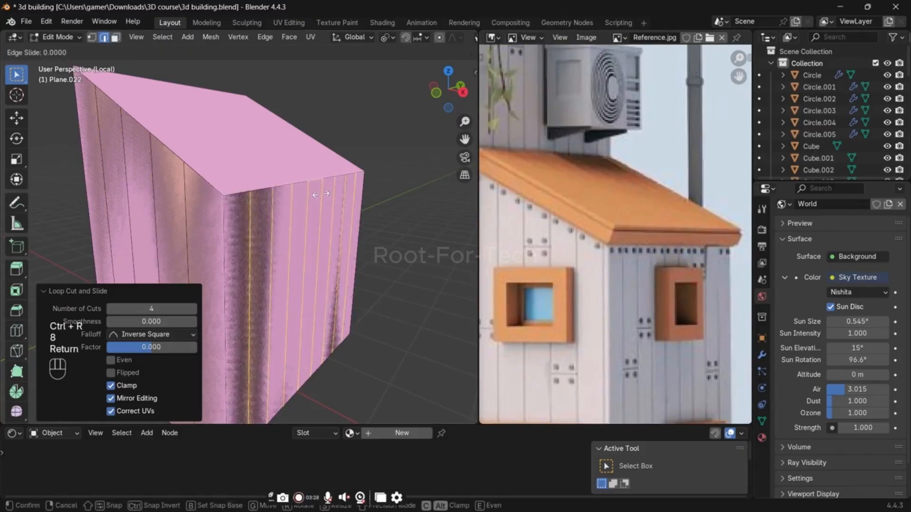
left_click(321, 194)
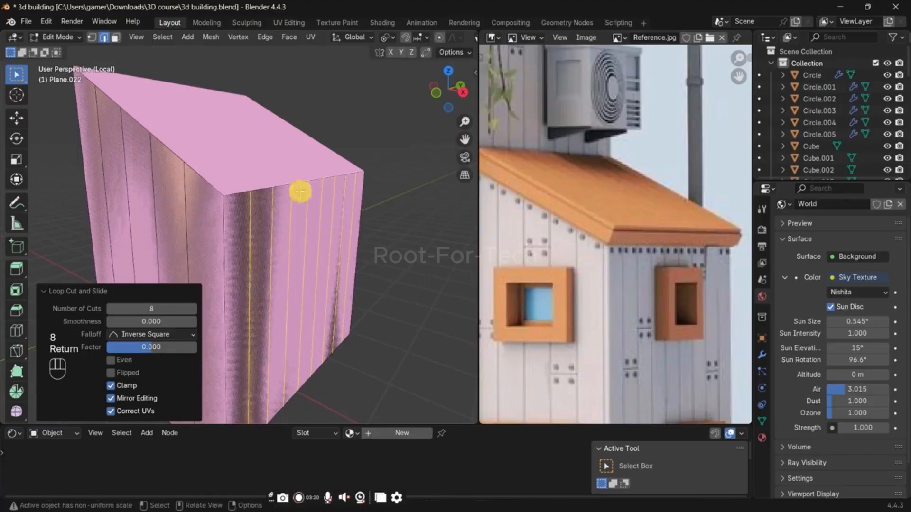
Step: Bevel all vertical cut edges on both annex walls with a width of about 0.008 m and 1 segment
left_click(191, 186, "shift")
left_click(155, 181, "shift")
left_click(95, 141, "shift")
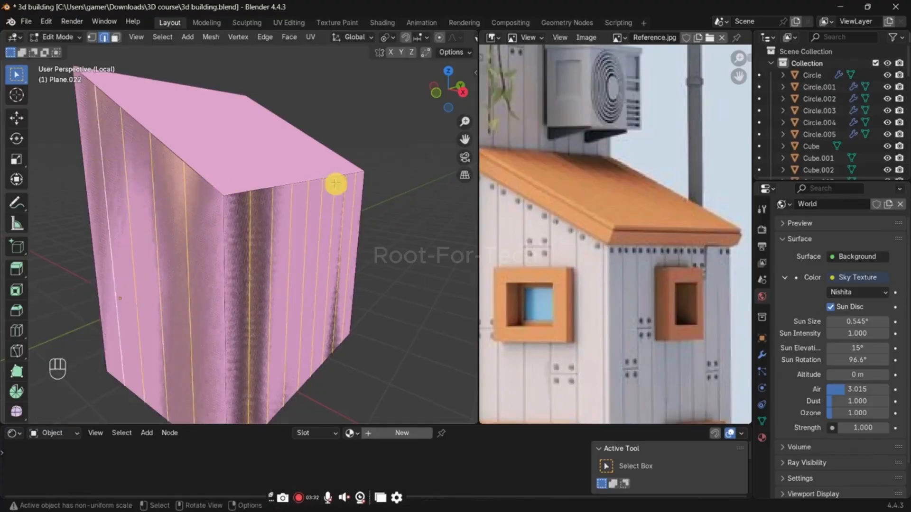
key("ctrl+b")
scroll(346, 182, "up", 10)
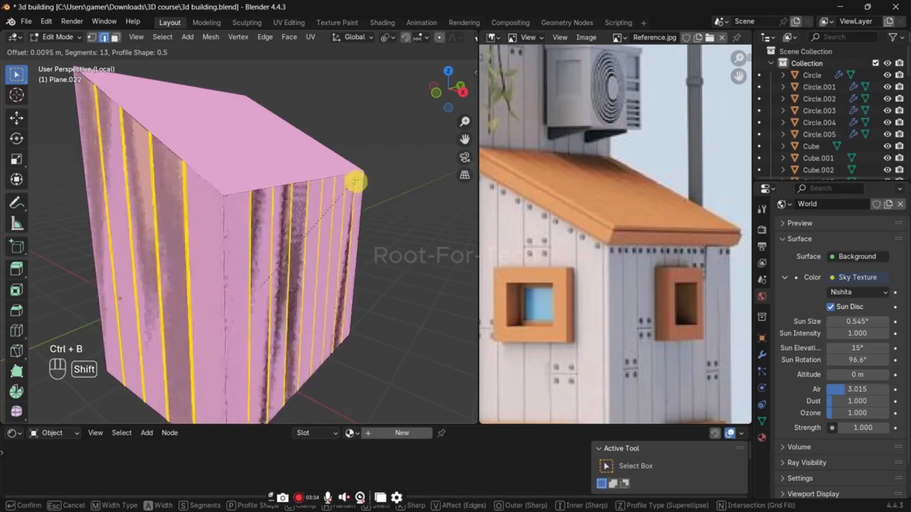
scroll(361, 184, "down", 10)
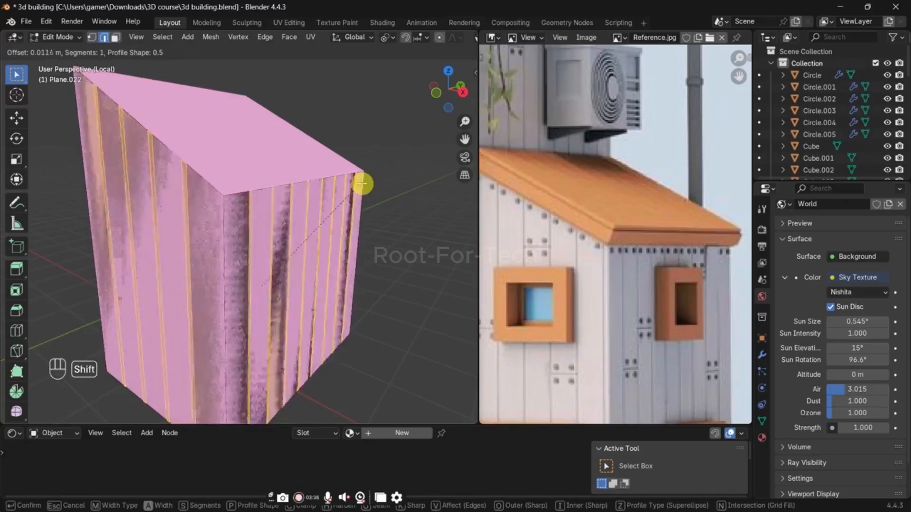
left_click(359, 188)
Step: Select all coplanar faces of the annex wall with the sloped top edge
middle_click_drag(189, 146, 284, 183)
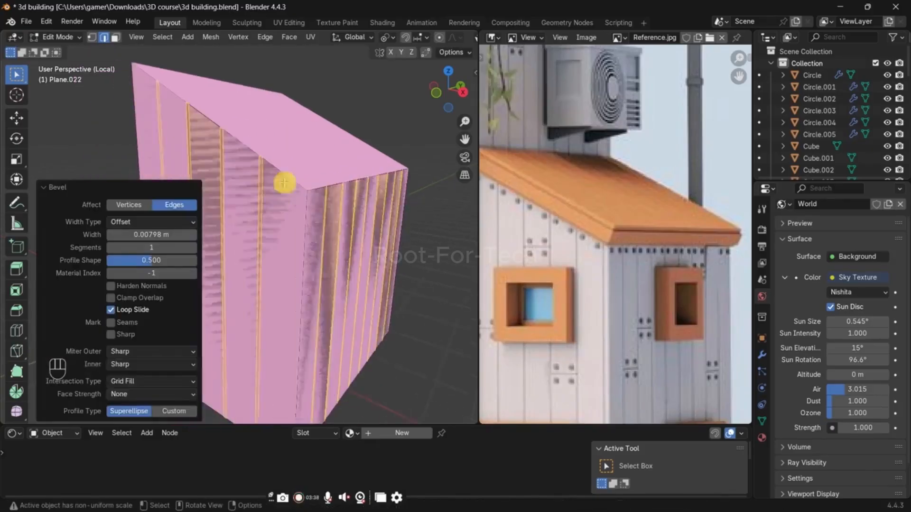
key("3")
left_click(280, 231)
key("shift+g")
left_click(279, 230)
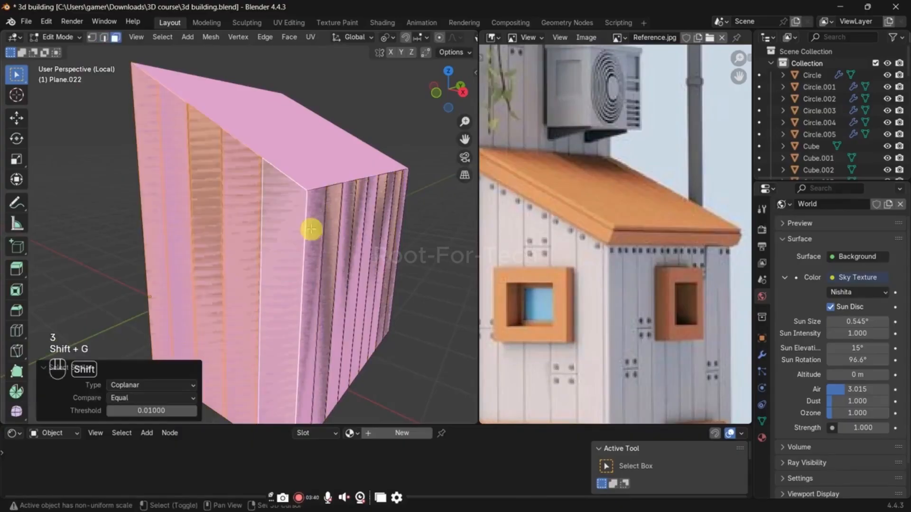
Step: Extend the selection with all coplanar faces of the adjoining end wall
middle_click_drag(337, 219, 285, 219)
scroll(284, 219, "up", 1)
left_click(284, 219, "shift")
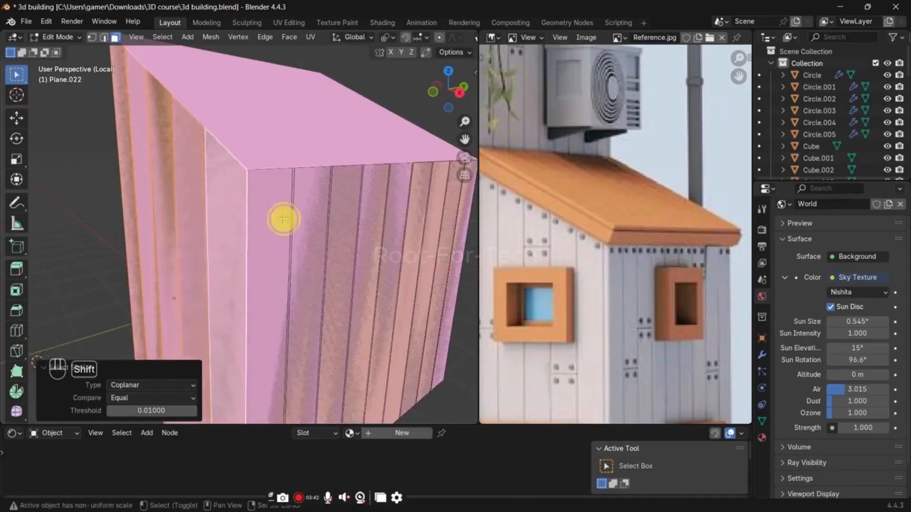
key("shift+r")
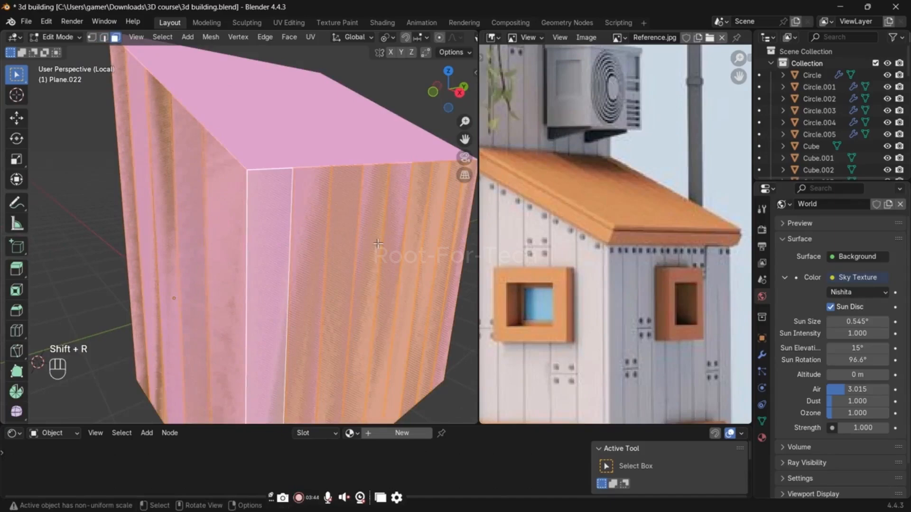
Step: Try extruding the selected faces of both walls along their normals, and undo back to the first wall's face selection
key("period")
left_click(374, 284)
key("alt+e")
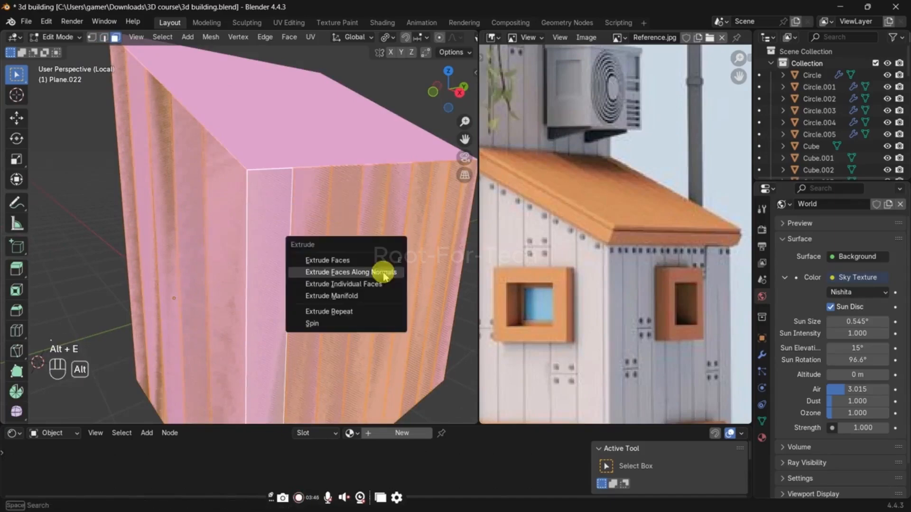
left_click(384, 272)
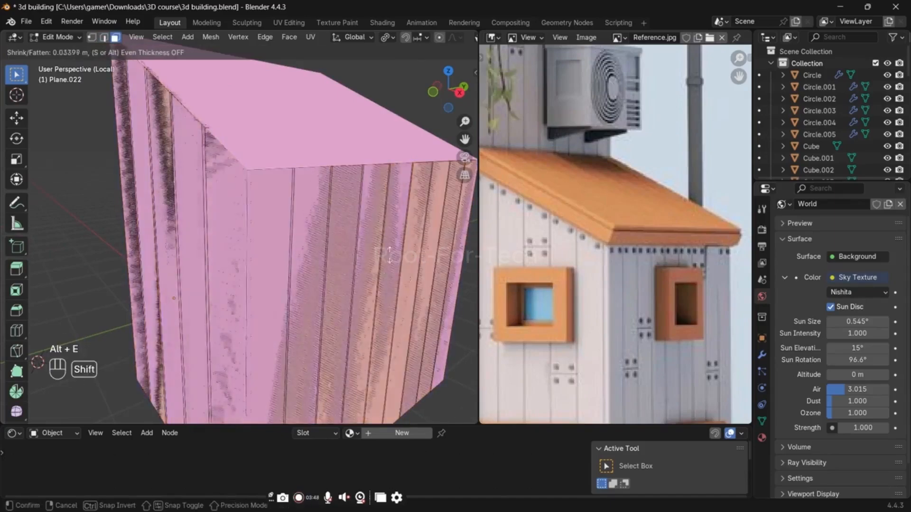
left_click(386, 265)
key("ctrl+z")
key("ctrl+z")
key("ctrl+z")
key("ctrl+z")
key("ctrl+z")
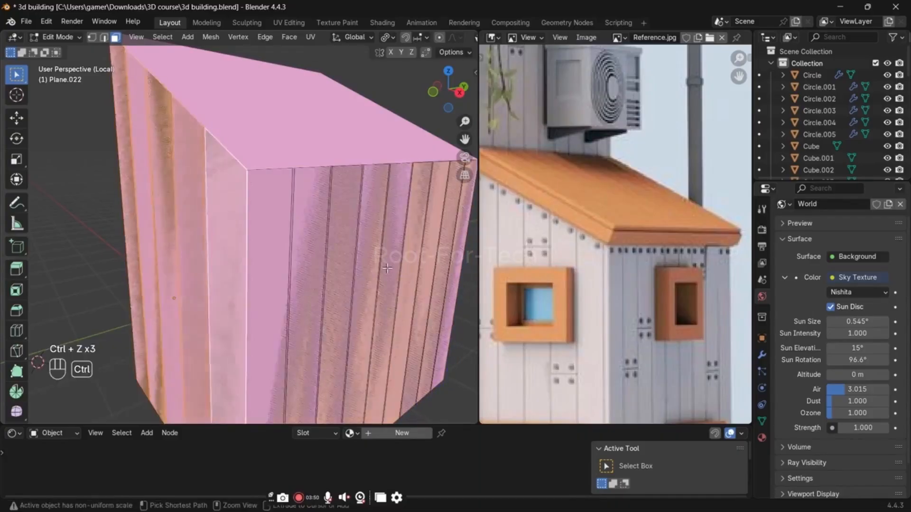
Step: Return to the beveled cut edges through the edit history and extrude the strips slightly along their normals by about -0.0004 m
key("ctrl+z")
key("ctrl+z")
key("ctrl+z")
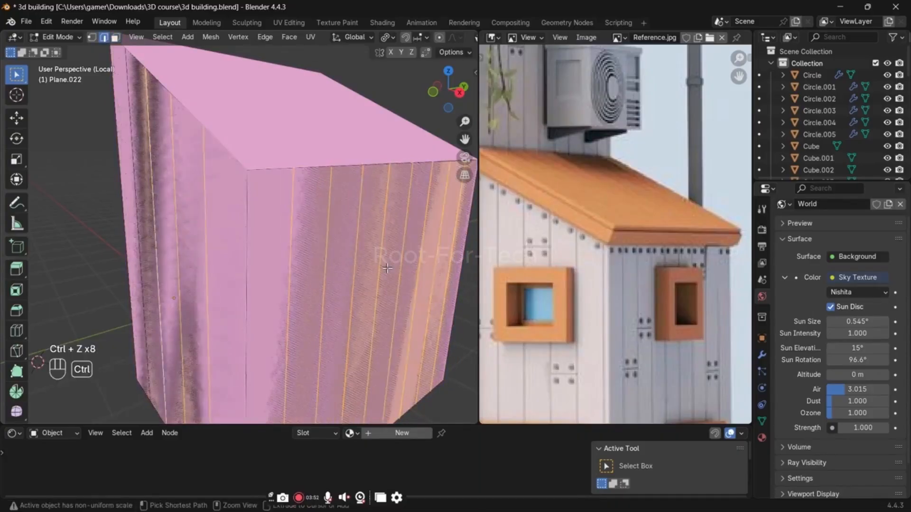
key("ctrl+shift+z")
key("ctrl+shift+z")
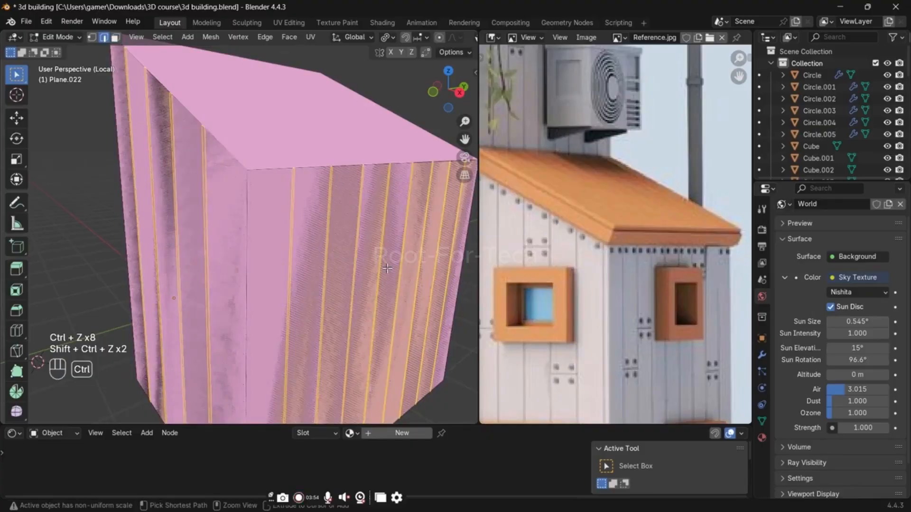
key("e")
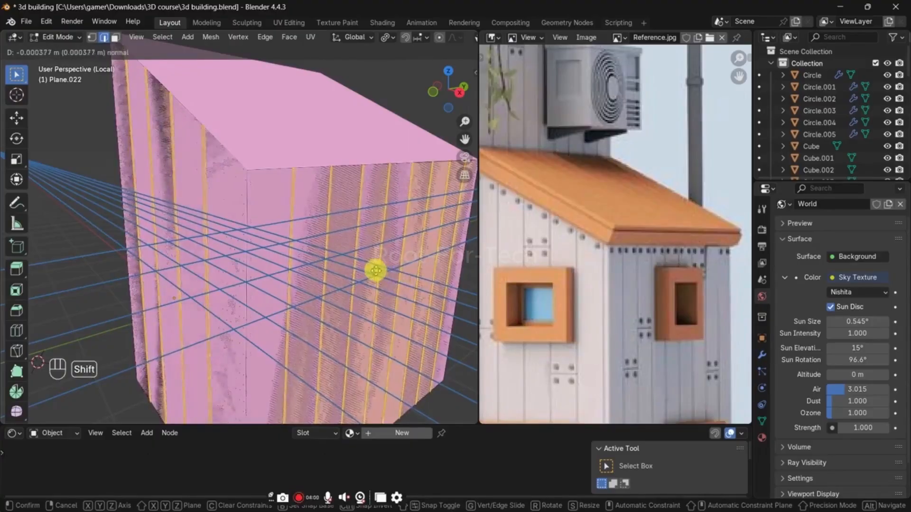
left_click(378, 270)
key("Tab")
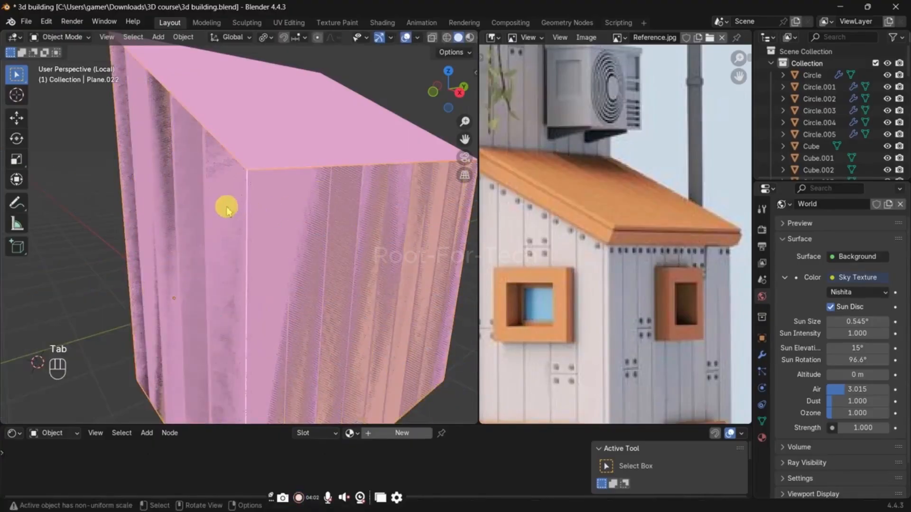
key("a")
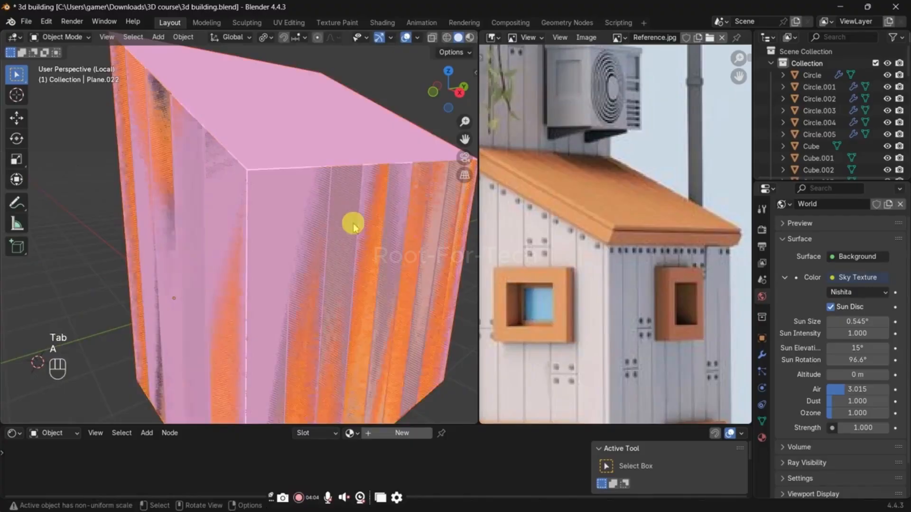
key("g")
key("y")
right_click(298, 216)
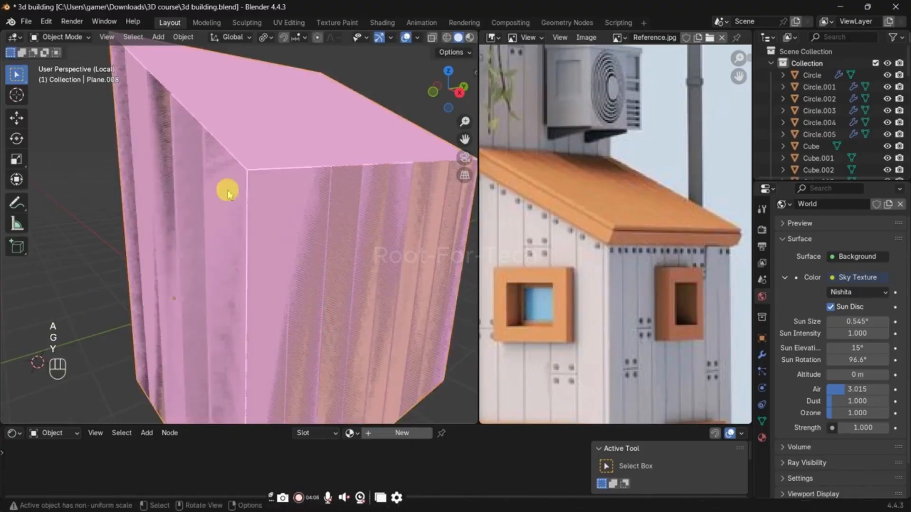
key("g")
key("y")
right_click(227, 190)
Step: Leave local view to show the side annex within the whole building again
key("slash")
key("period")
right_click(336, 281)
middle_click_drag(373, 318, 331, 251, "shift")
scroll(330, 252, "up", 3)
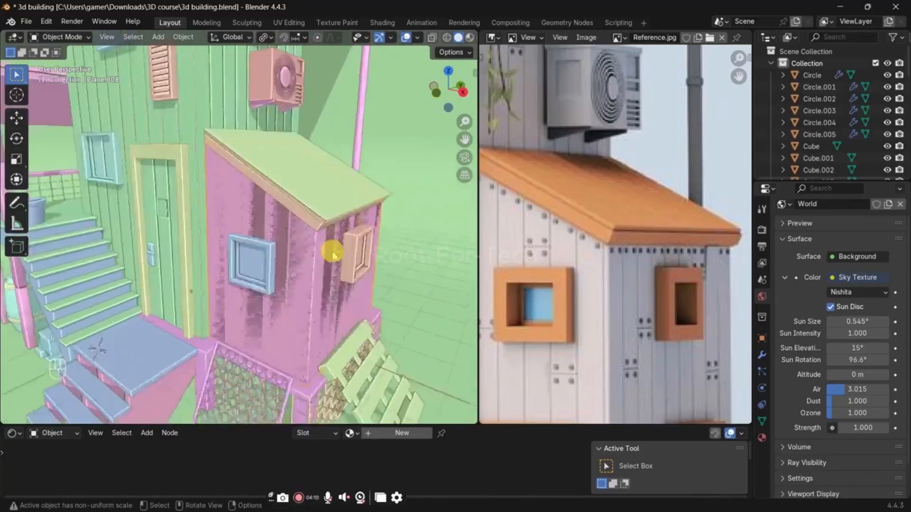
Step: Try hiding the annex plank wall and shifting it along the Y axis to separate it from the overlapping wall
left_click(308, 251)
key("g")
left_click(318, 223)
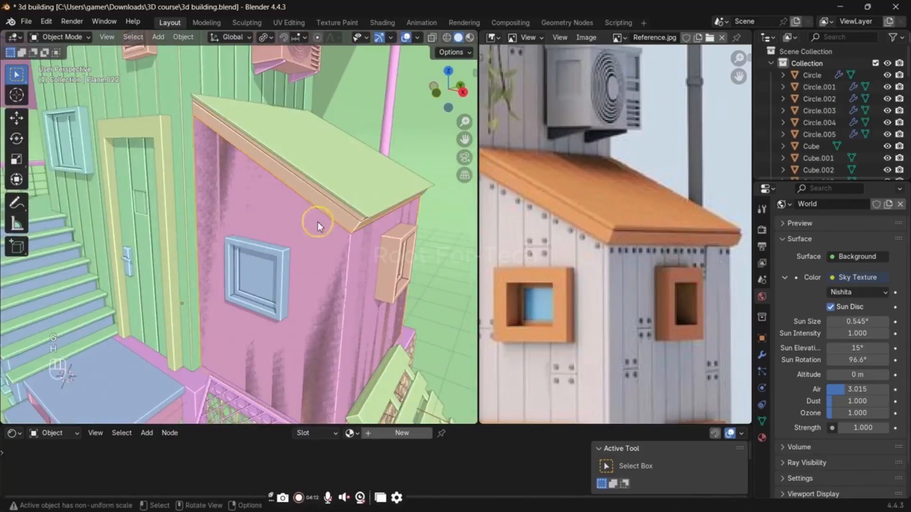
key("h")
key("ctrl+z")
key("g")
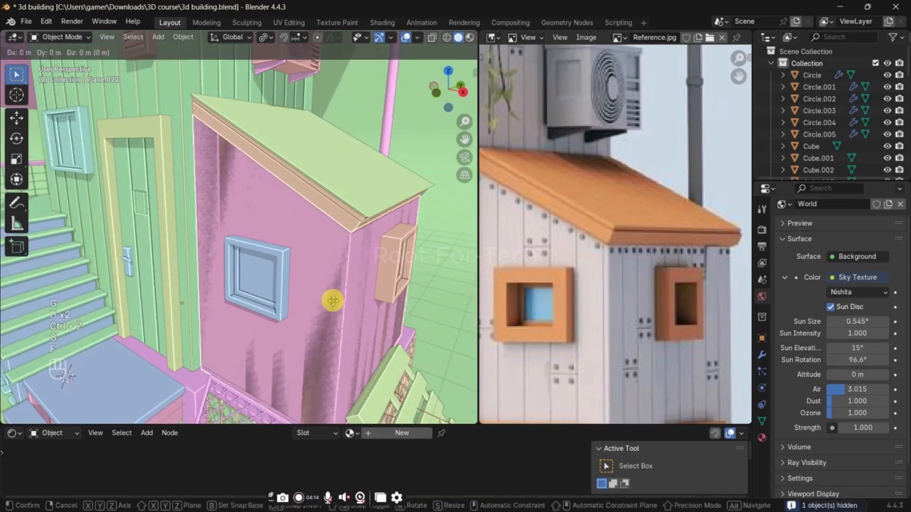
key("f")
key("y")
left_click(314, 304)
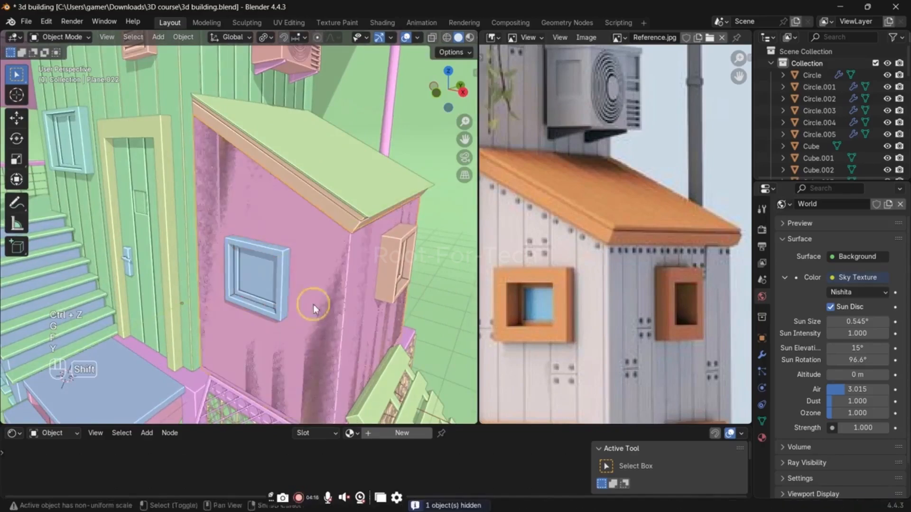
Step: Try moving the overlapping annex wall about -0.015 m along Y and deleting it, and undo the deletion
key("g")
key("y")
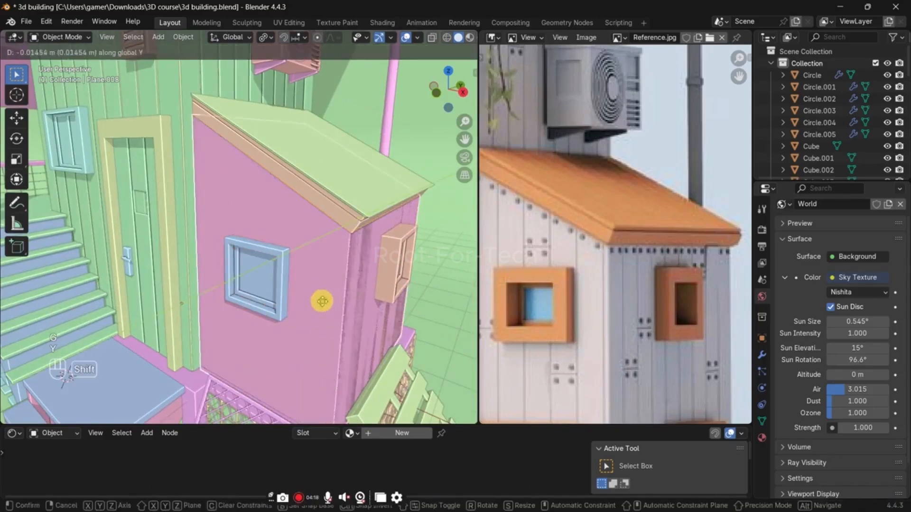
left_click(321, 301)
key("x")
left_click(320, 301)
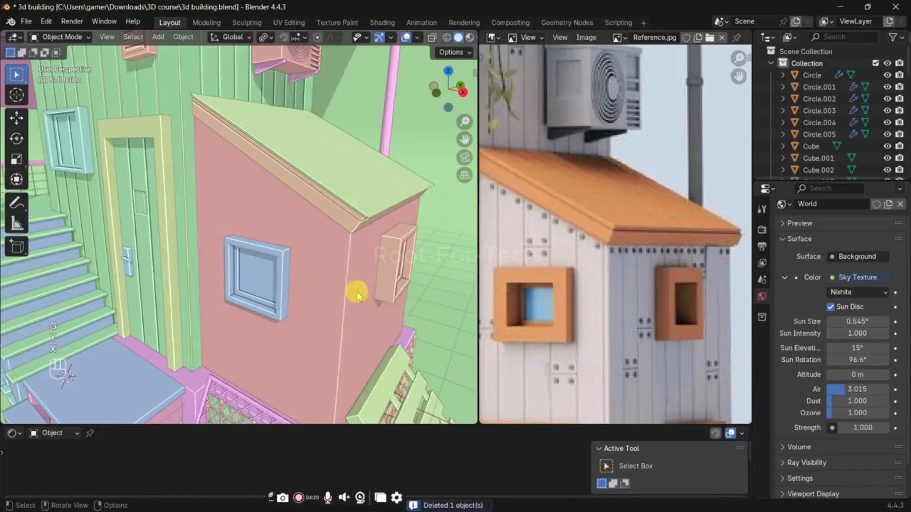
middle_click_drag(358, 292, 307, 268)
left_click(307, 222)
key("Tab")
key("ctrl+z")
key("ctrl+z")
key("ctrl+z")
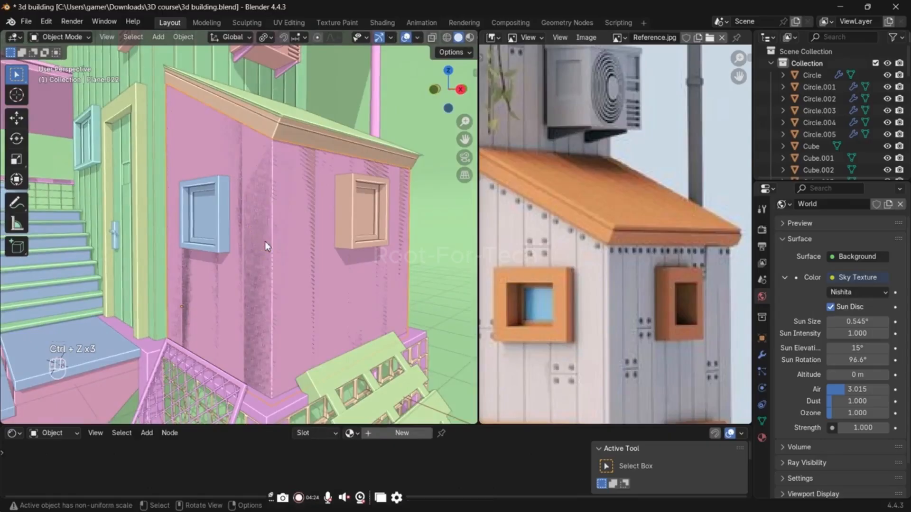
Step: Try shifting the annex plank wall along the X axis and hiding it, and undo the change
key("g")
key("x")
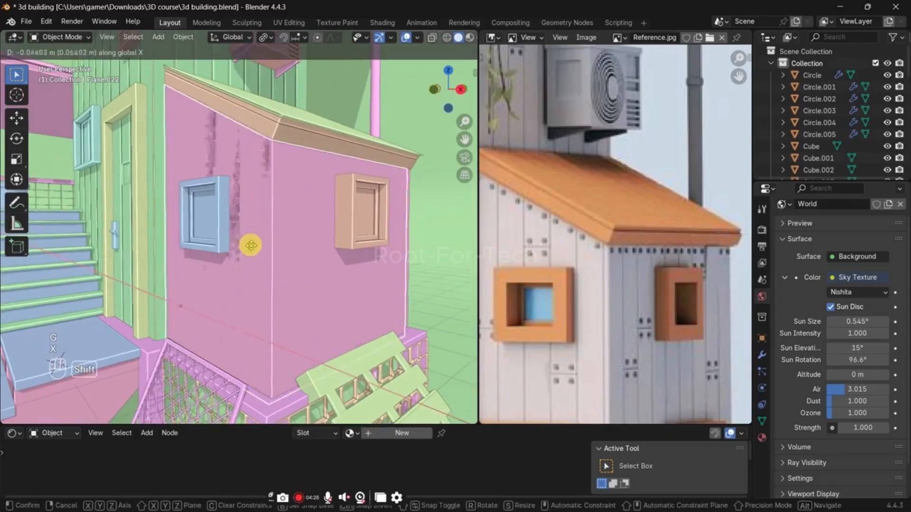
left_click(248, 245)
key("h")
key("ctrl+z")
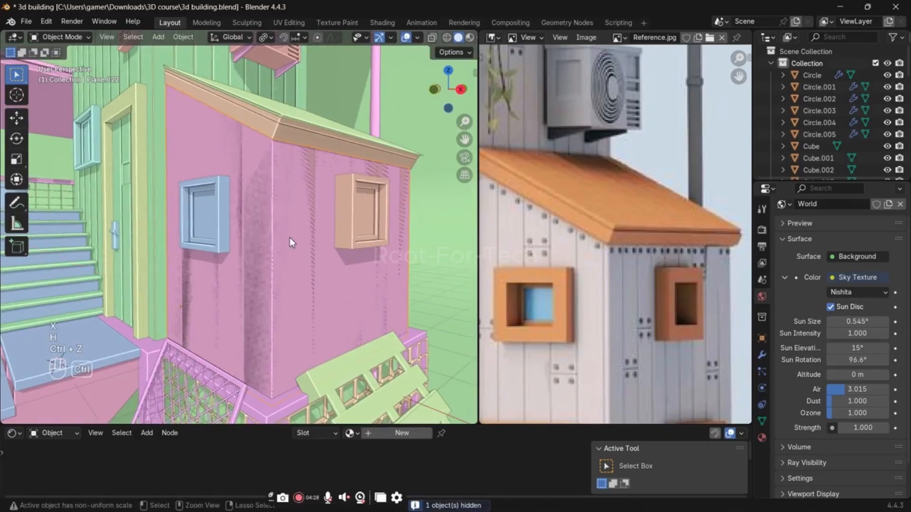
Step: Set the viewport's solid shading to Studio lighting with the Single colour option
left_click(460, 46)
scroll(462, 42, "down", 2)
left_click(468, 38)
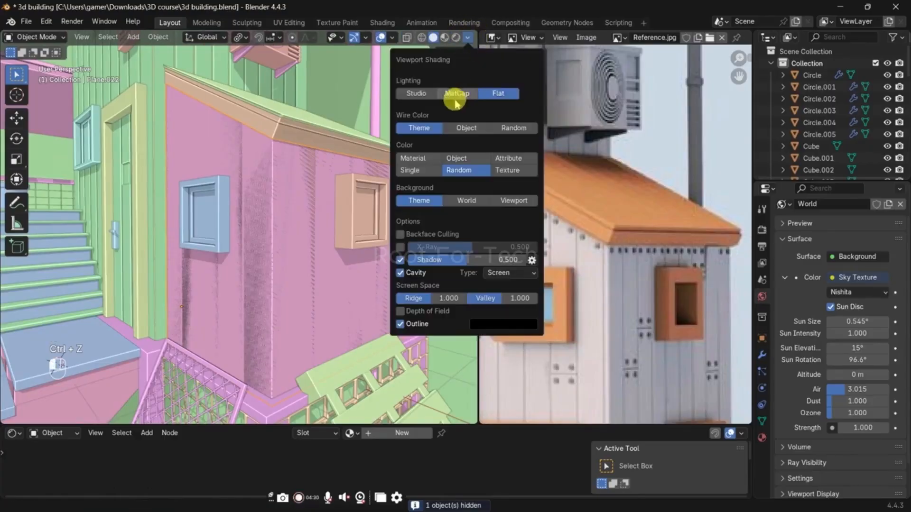
left_click(416, 93)
left_click(467, 38)
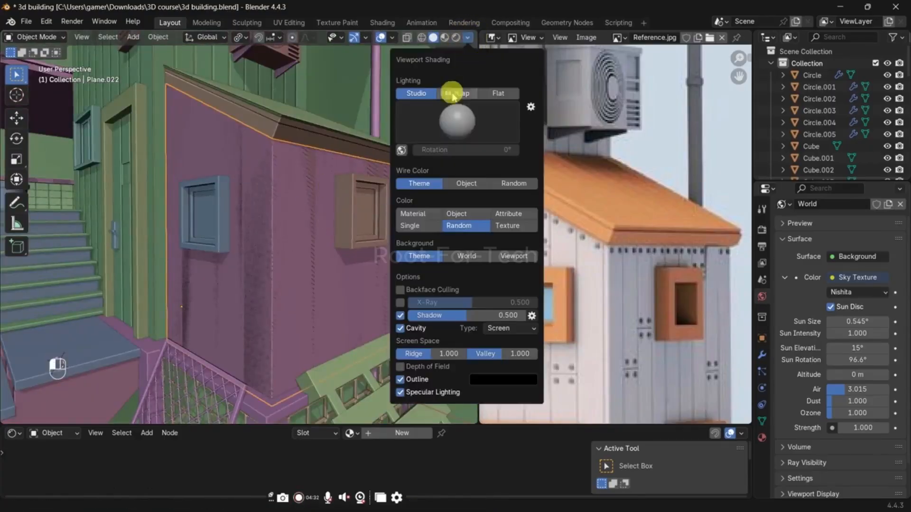
left_click(417, 226)
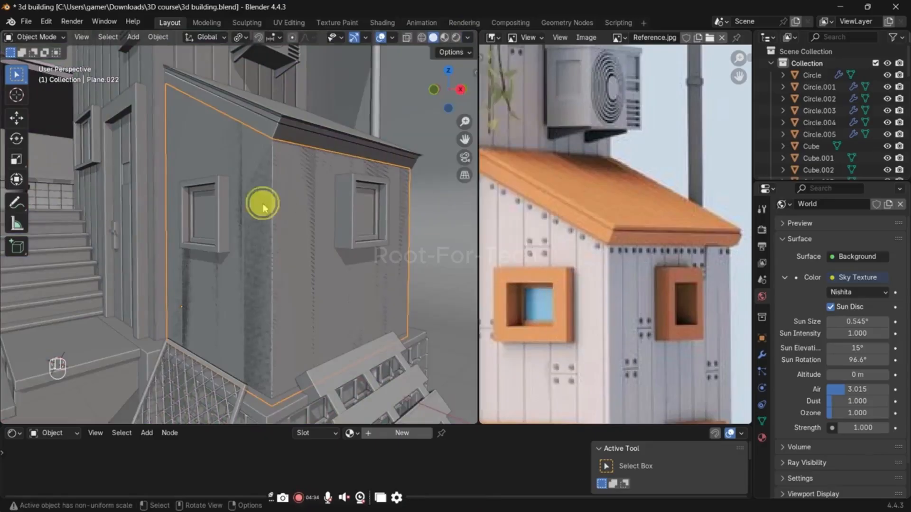
Step: Hide the plain wall that overlaps the annex plank wall, leaving only the plank wall shown
key("h")
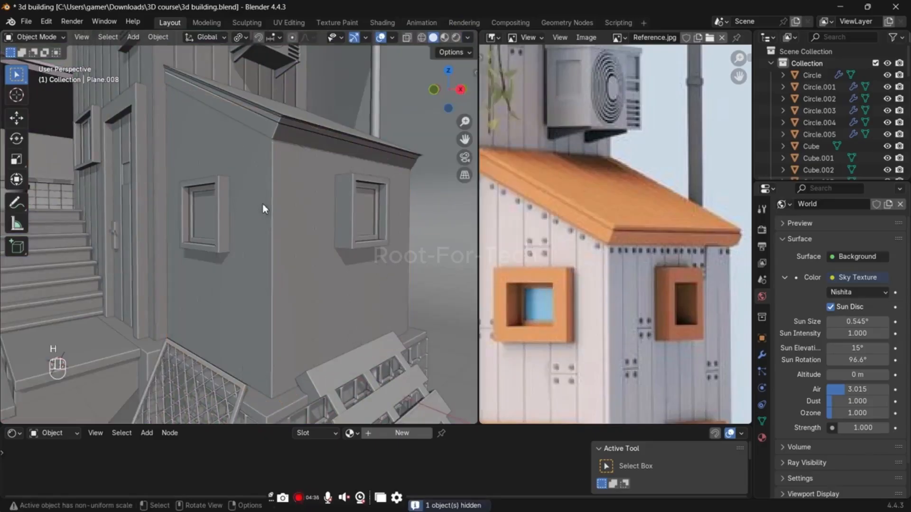
key("ctrl+z")
key("h")
left_click(263, 206)
Step: Extrude the selected narrow strips of the annex plank wall along their normals by about -0.019 m to form grooves
key("Tab")
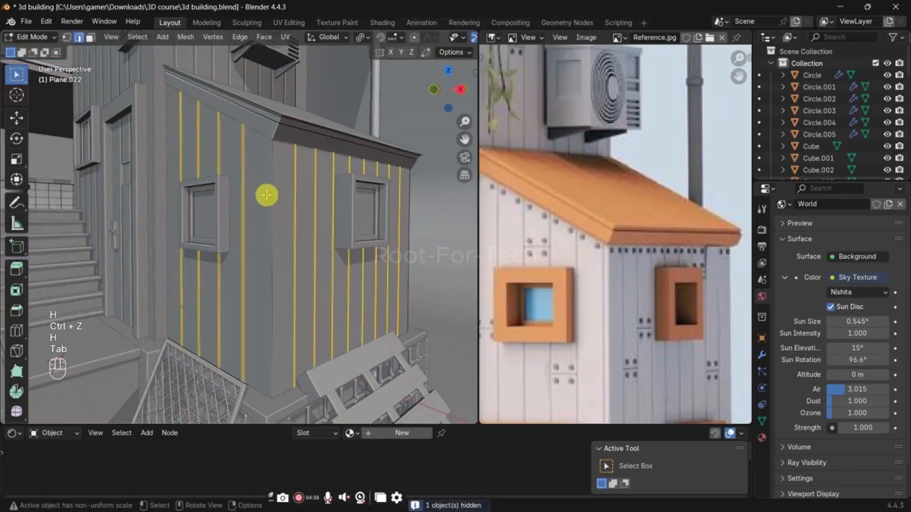
middle_click_drag(271, 216, 277, 231)
scroll(287, 232, "up", 2)
key("alt+e")
left_click(357, 233)
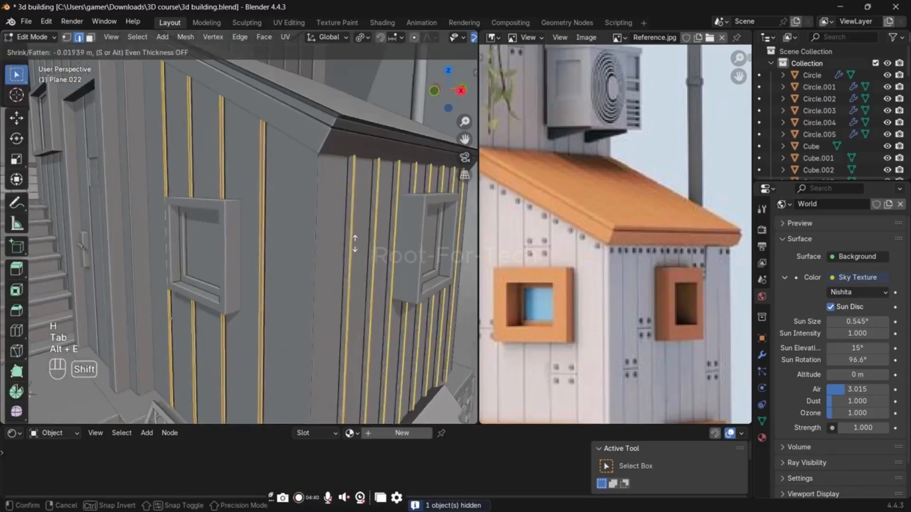
left_click(356, 229)
key("Tab")
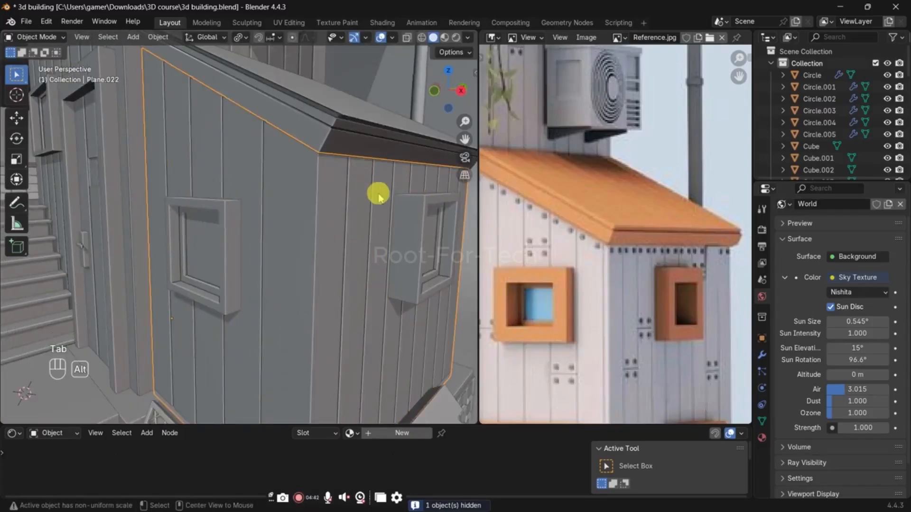
Step: Unhide the plain wall and nudge the plank wall outward by about -0.002 m along Y and slightly along X
key("alt+h")
left_click(280, 195)
key("g")
key("y")
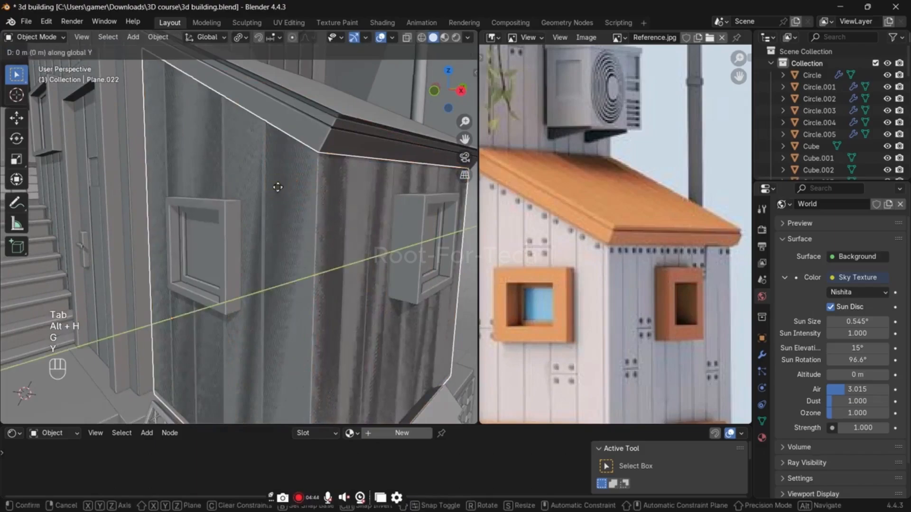
left_click(277, 187)
key("g")
key("x")
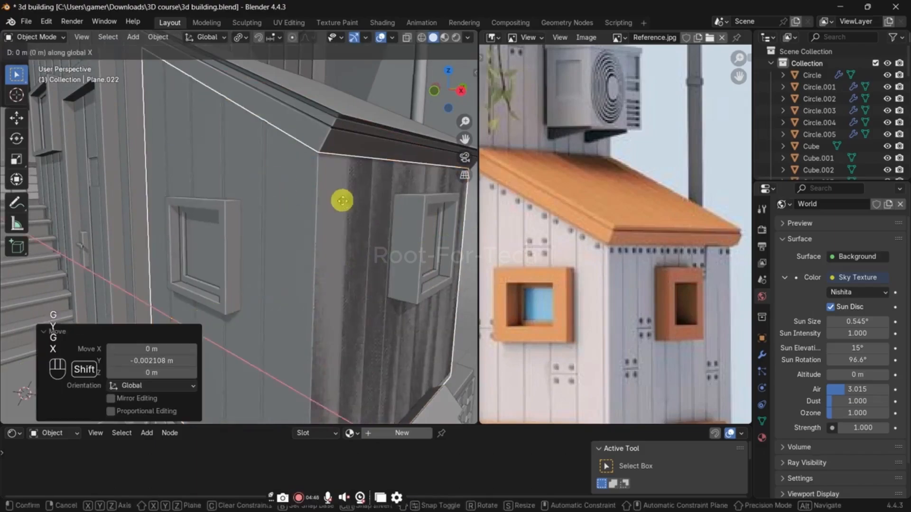
left_click(344, 203, "shift")
Step: Save the file and nudge the window frame on the annex's end wall along the X axis
scroll(370, 176, "down", 3)
left_click(406, 125)
middle_click_drag(332, 176, 305, 167)
key("ctrl+s")
scroll(324, 164, "up", 2)
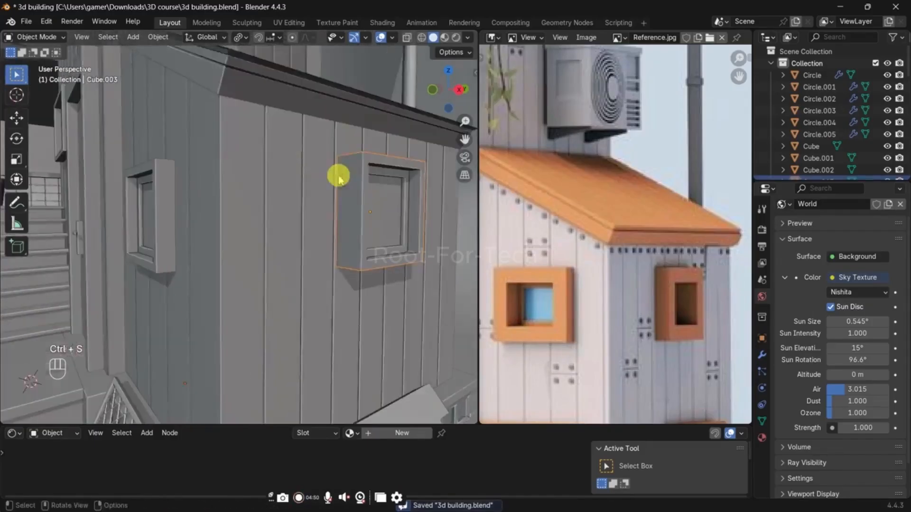
left_click(337, 177)
key("g")
key("x")
left_click(352, 176)
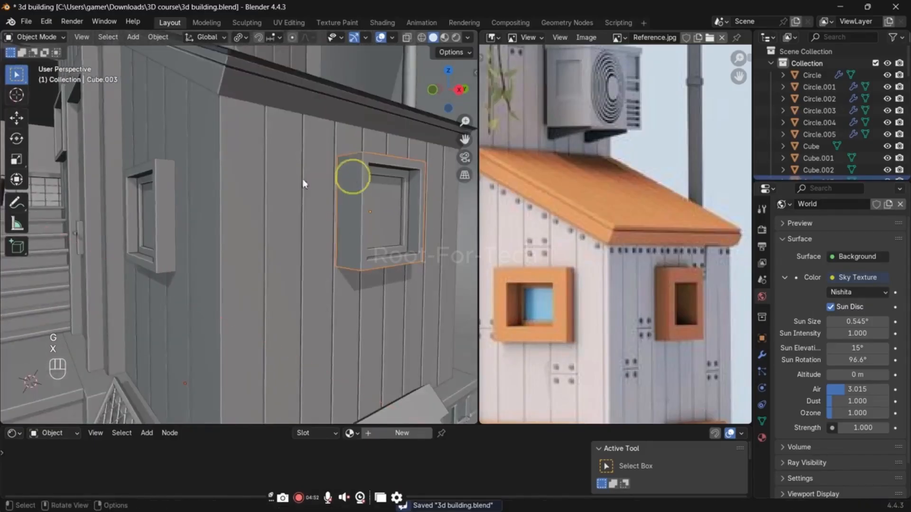
Step: Move the window frame on the annex's sloped-top wall by about -0.001 m along Y and save the file
left_click(153, 198)
key("x")
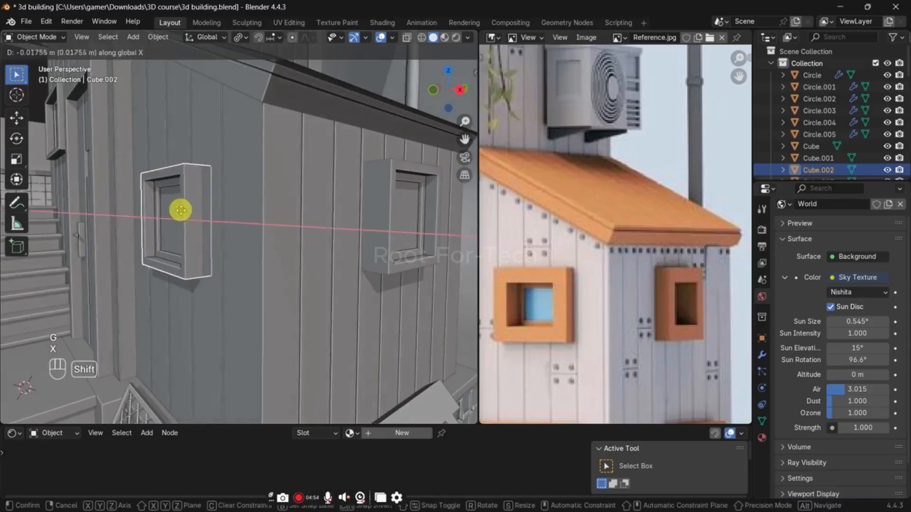
key("y")
left_click(196, 209)
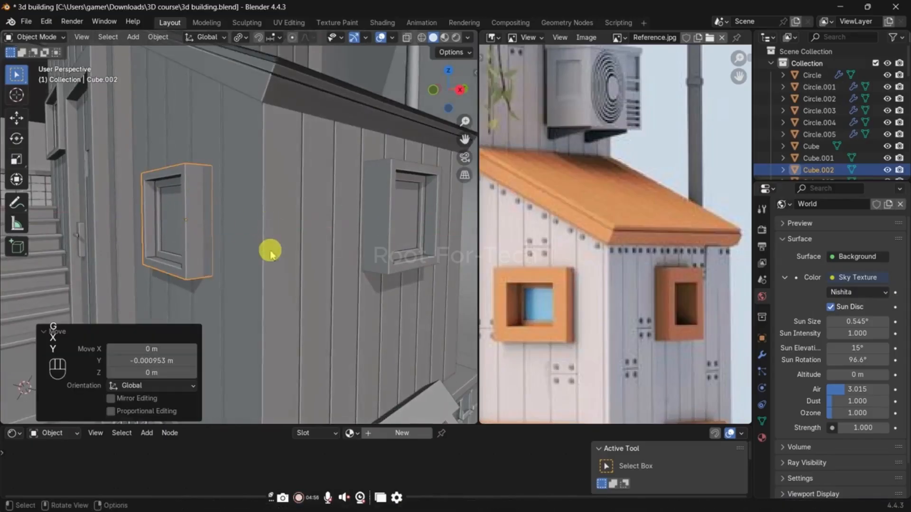
key("ctrl+s")
Step: Compare the planks around the front wall's windows and door with the reference image
scroll(280, 249, "down", 6)
middle_click_drag(297, 183, 272, 213)
scroll(340, 212, "up", 4)
scroll(195, 199, "up", 3)
middle_click_drag(195, 199, 255, 201)
middle_click_drag(552, 231, 717, 301)
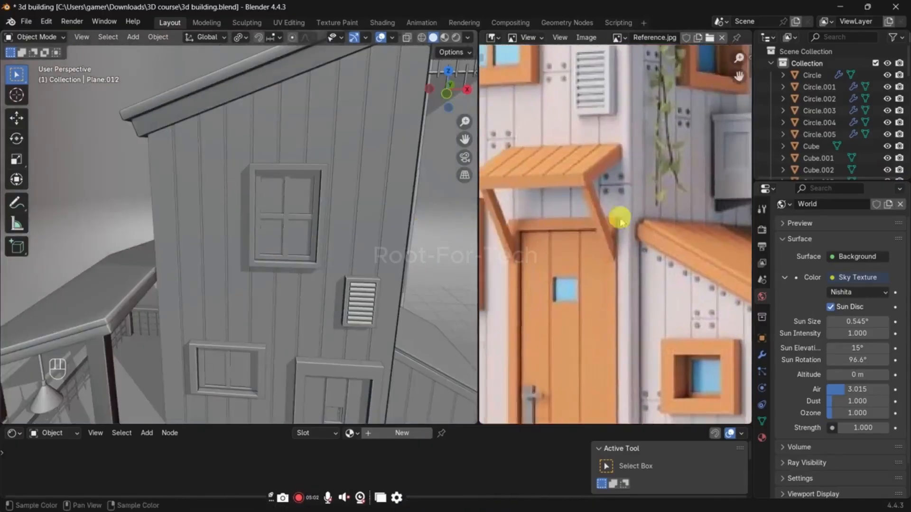
mouse_move(620, 218)
middle_mouse_down()
mouse_move(586, 197)
mouse_move(607, 224)
middle_mouse_up()
scroll(226, 237, "up", 2)
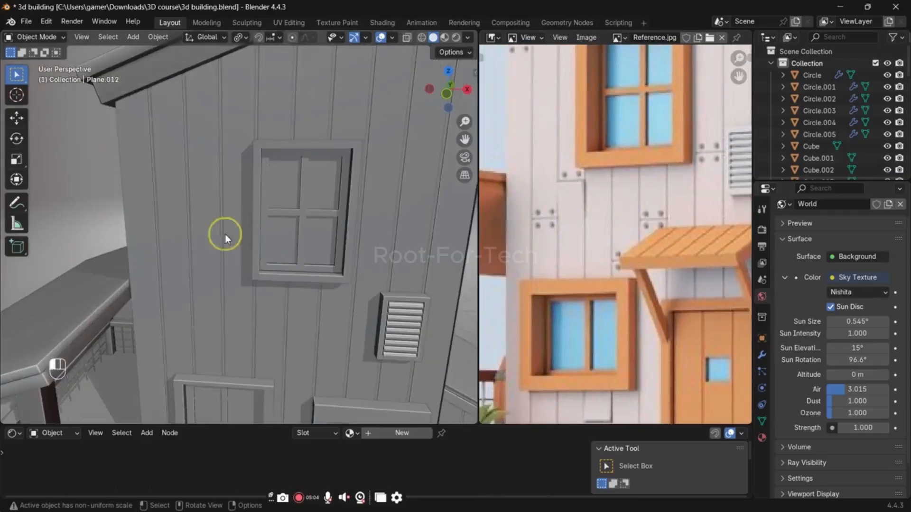
Step: Add a horizontal loop cut across the main building's wall planks and flatten it by scaling to 0 along Z
left_click(226, 237)
key("Tab")
key("ctrl+r")
left_click(244, 226)
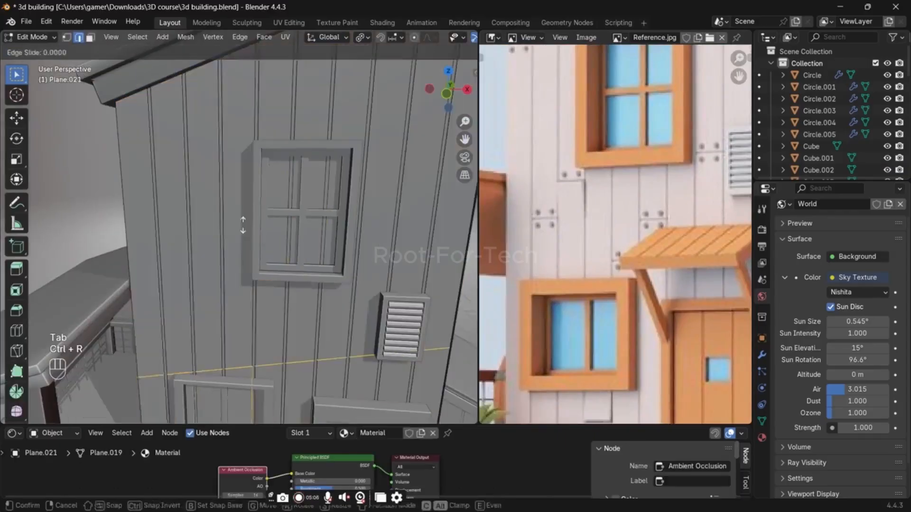
right_click(242, 225)
key("s")
key("z")
key("Return")
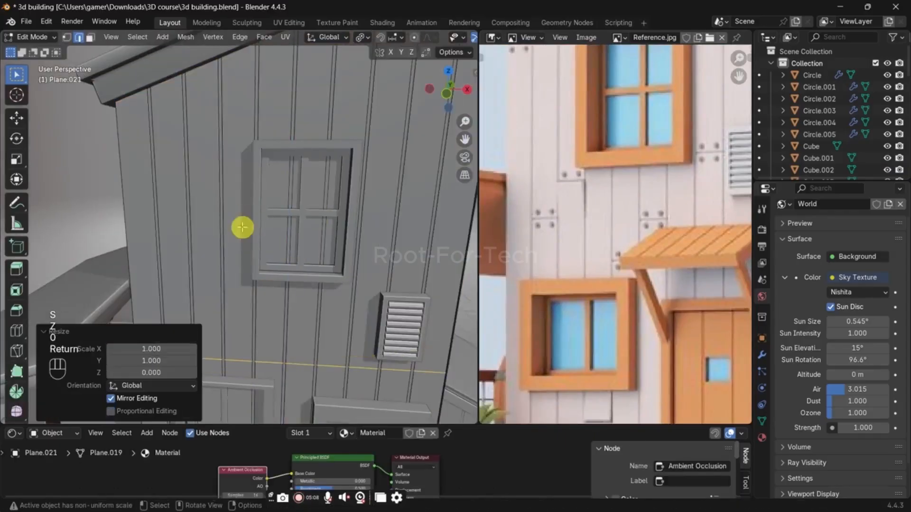
Step: Raise the horizontal loop cut 1.9403 m along Z to the lower part of the upper window
middle_click_drag(254, 227, 270, 241, "shift")
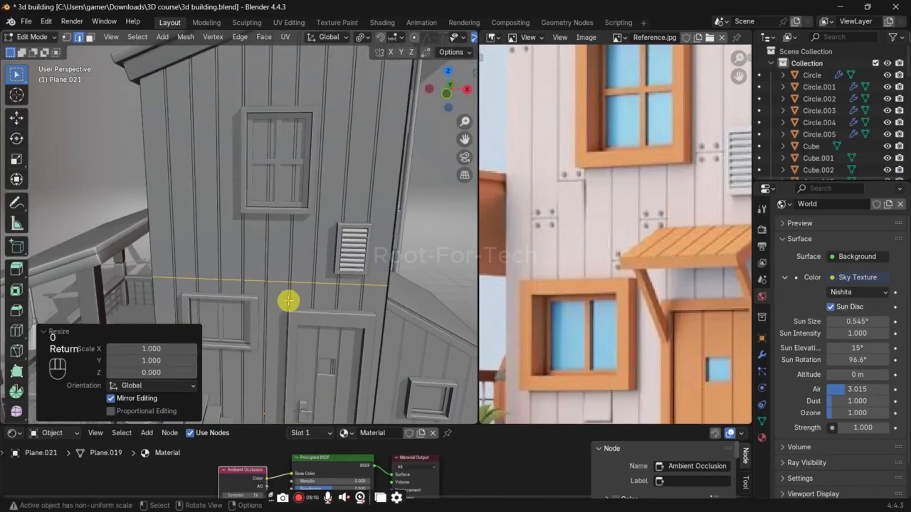
key("g")
key("z")
left_click(245, 168)
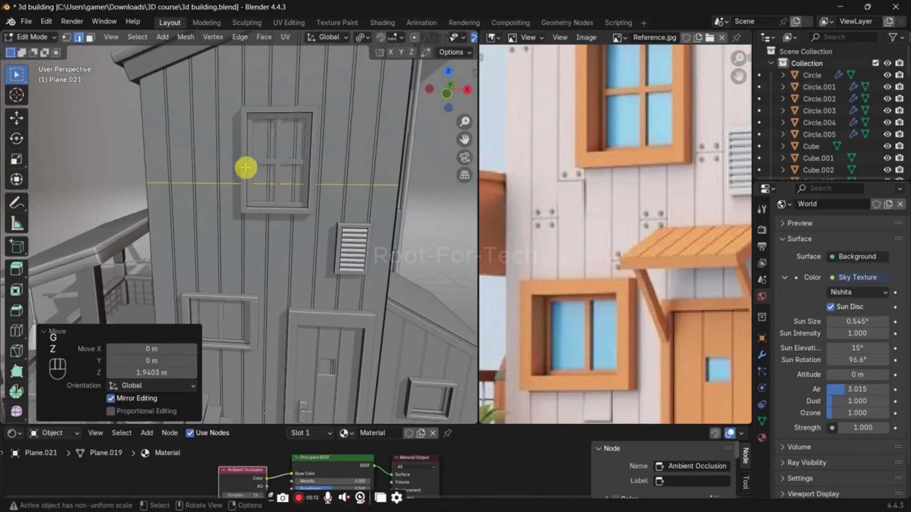
key("3")
left_click(236, 160)
middle_click_drag(304, 182, 281, 189)
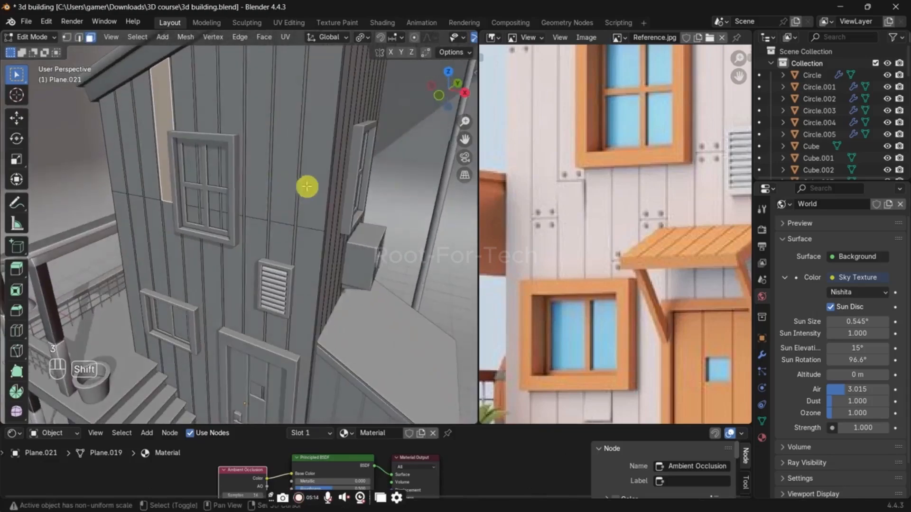
key("2")
left_click(258, 220)
key("g")
key("z")
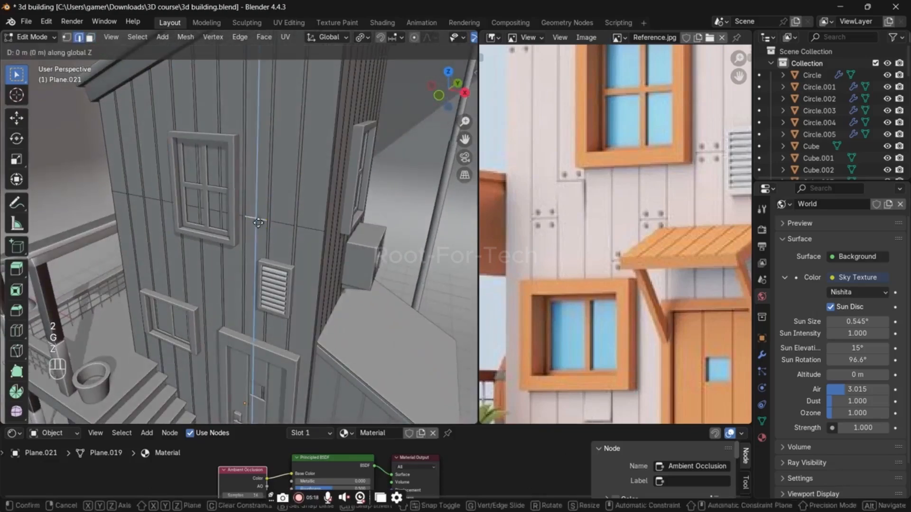
left_click(261, 186)
Step: Add a second horizontal loop cut across the wall planks near the upper window's top edge and flatten it by scaling to 0 along Z
key("ctrl+r")
left_click(262, 185)
right_click(265, 179)
key("s")
key("z")
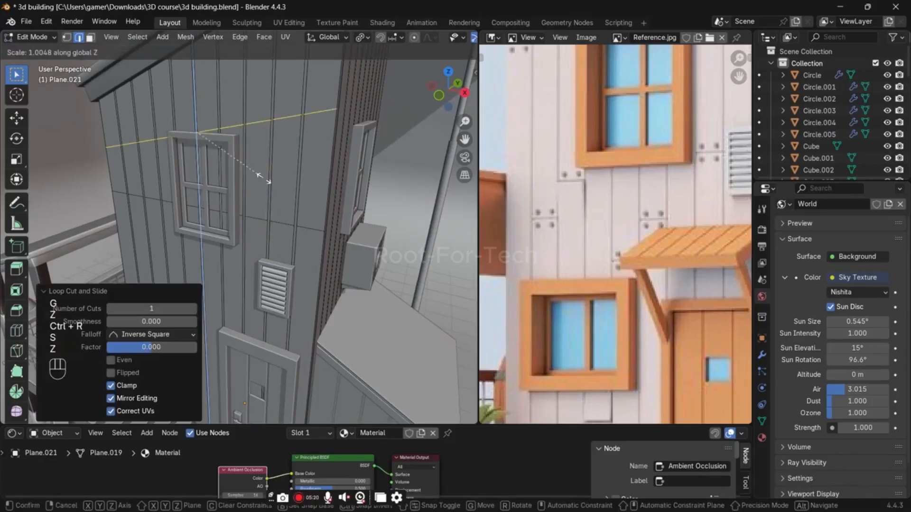
key("Return")
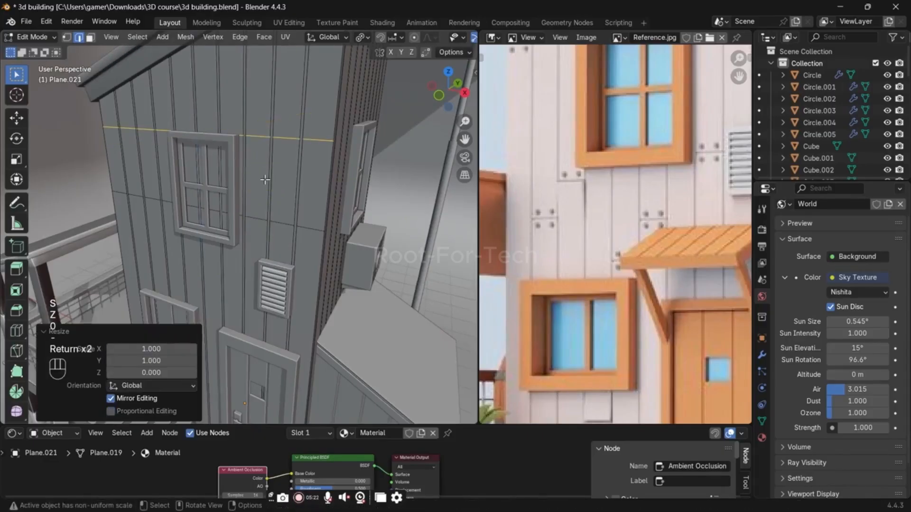
Step: Inset the two plank faces to the left of the upper window by 0.003095 m and extrude them inward
key("3")
left_click(160, 107)
left_click(171, 155, "shift")
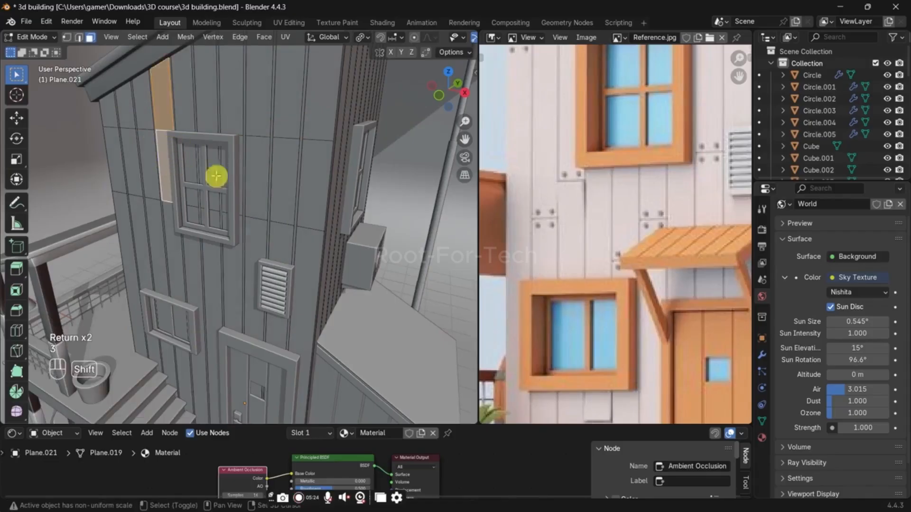
middle_click_drag(275, 221, 317, 230)
scroll(299, 228, "up", 2)
scroll(318, 229, "up", 4)
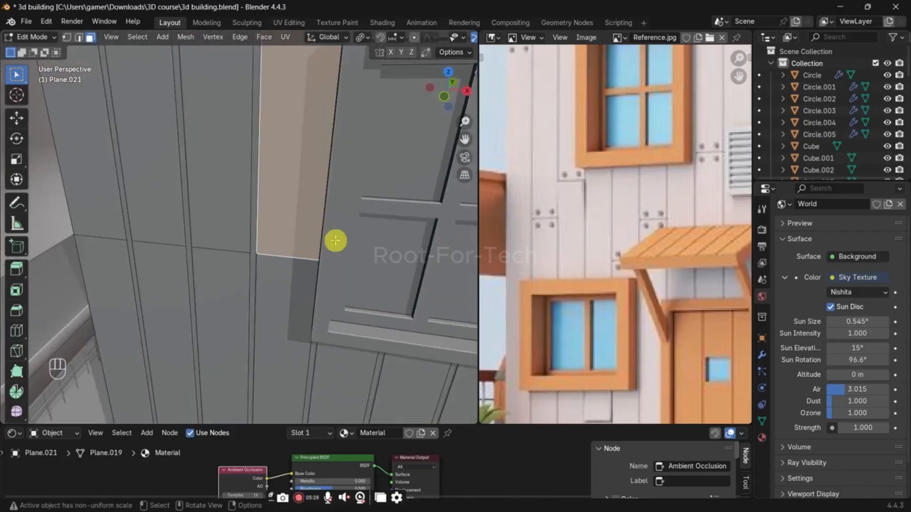
key("i")
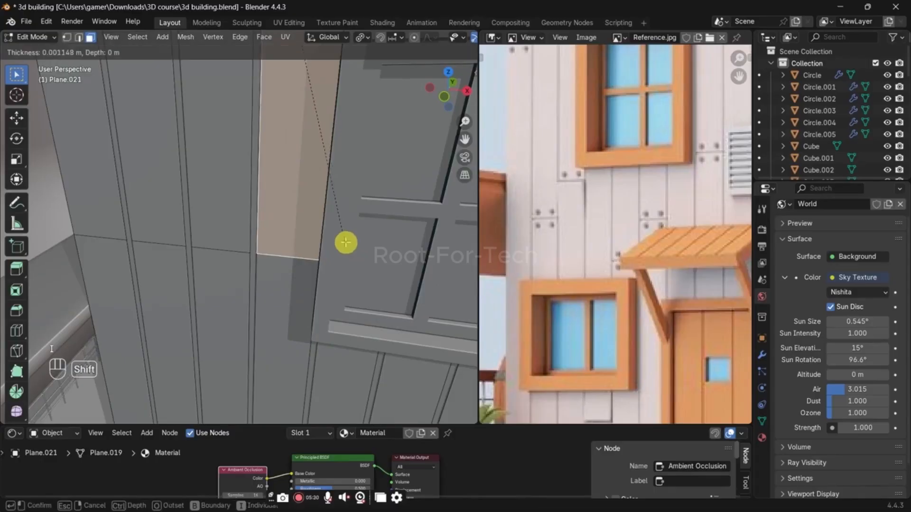
left_click(342, 237)
key("e")
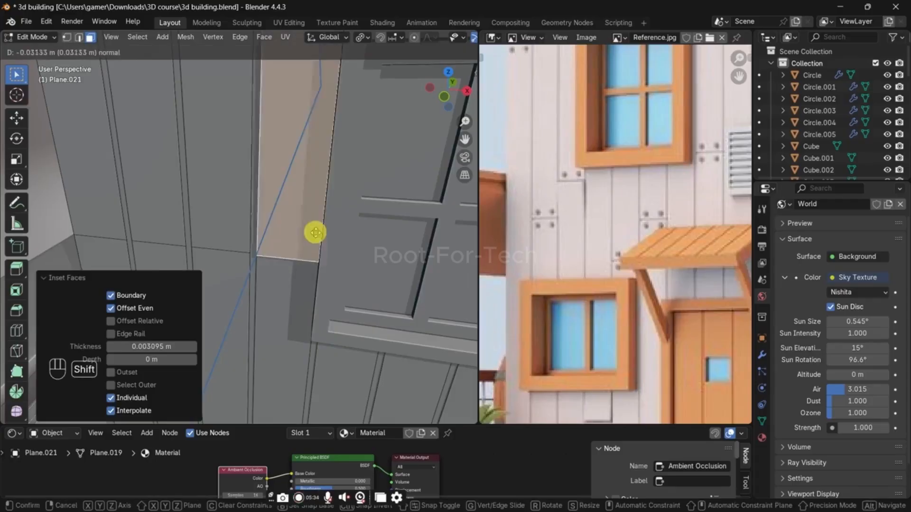
left_click(318, 247)
Step: Extrude the plank faces running from right of the upper window down behind the vent by -0.00485 m along their normals
middle_click_drag(315, 242, 284, 236)
left_click(296, 223)
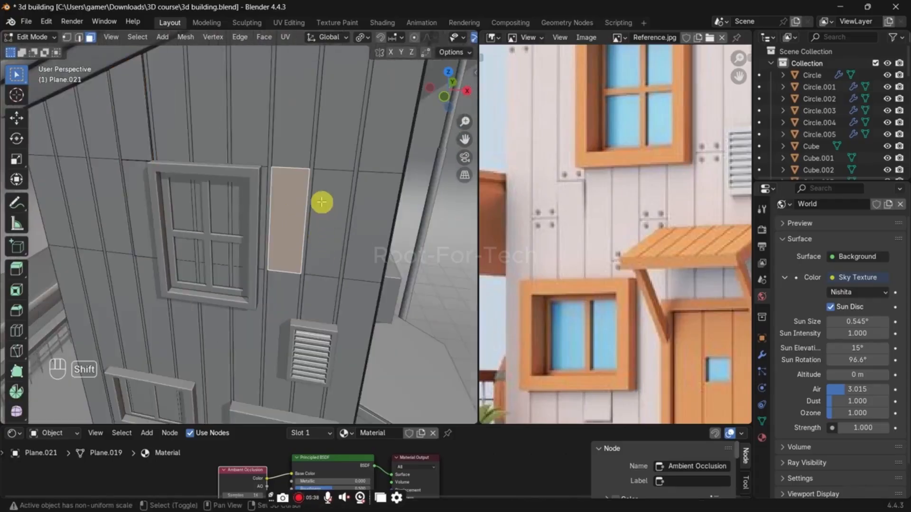
left_click(296, 160, "shift")
left_click(336, 214)
left_click(315, 301, "shift")
key("e")
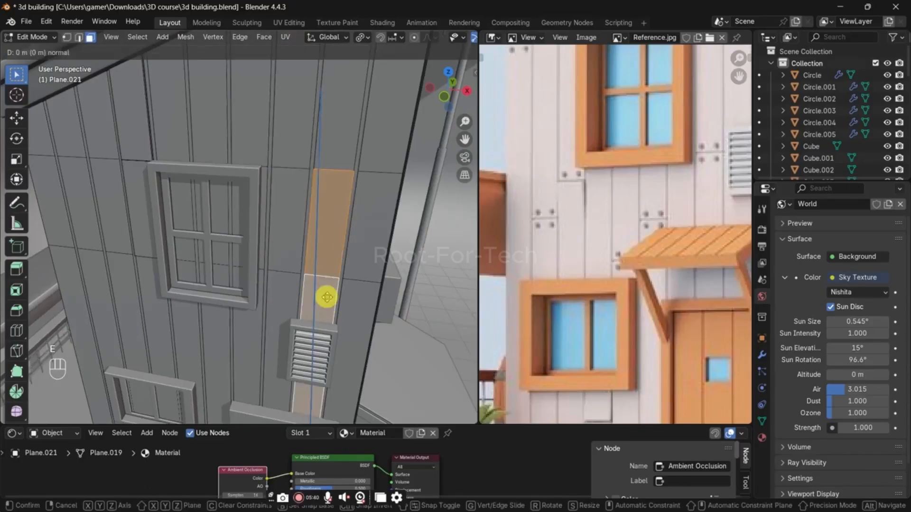
left_click(326, 294)
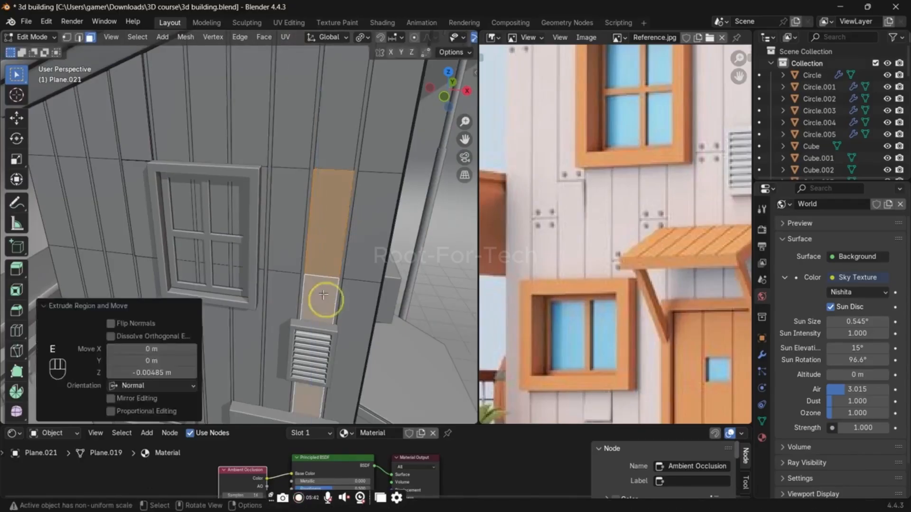
Step: Leave mesh editing of the wall and save the file
key("Tab")
middle_click_drag(326, 295, 354, 193)
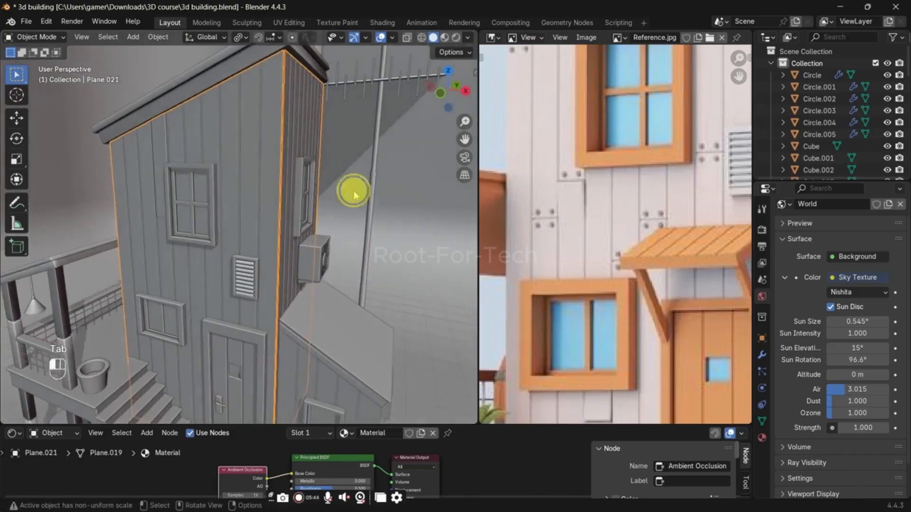
left_click(229, 183)
key("shift+s")
key("ctrl+s")
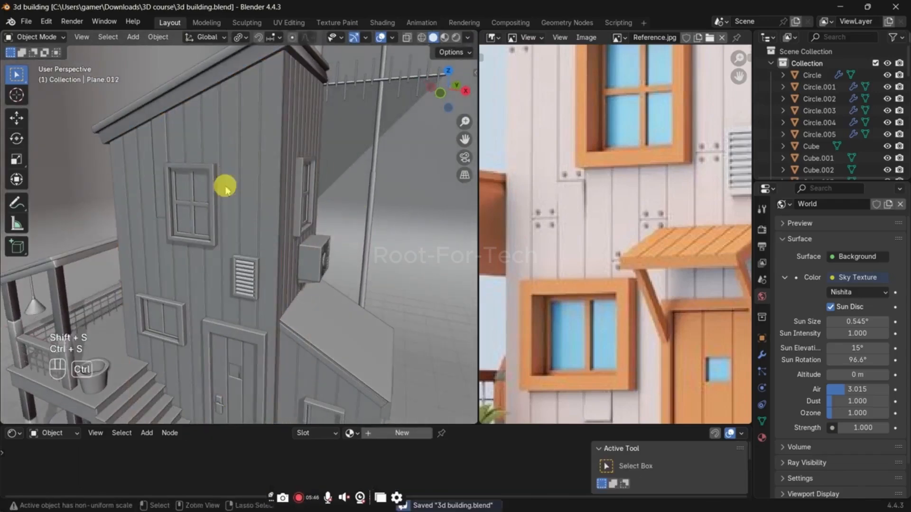
Step: Add an ico sphere for a nail under the roof's lower corner in front view and scale it down strongly
middle_click_drag(224, 187, 234, 198)
key("grave")
left_click(175, 161)
scroll(220, 189, "up", 5)
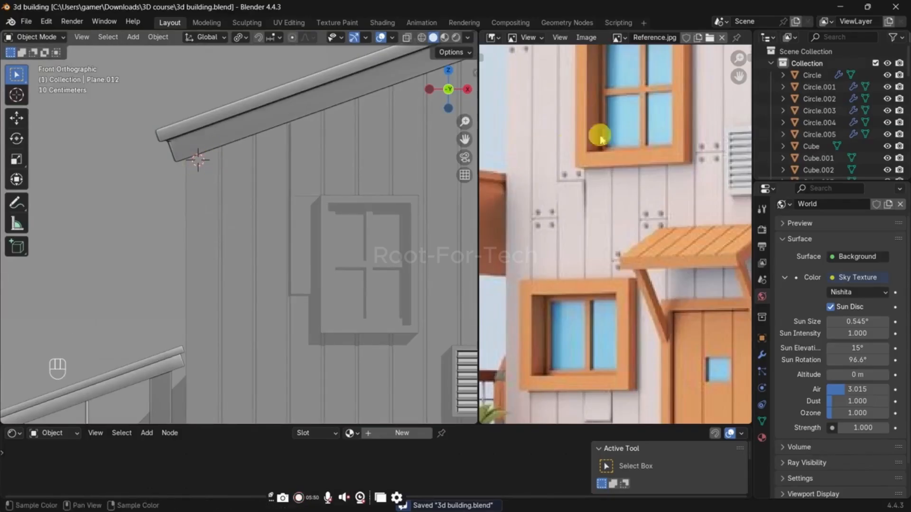
scroll(596, 113, "down", 1)
middle_click_drag(596, 124, 619, 301)
scroll(198, 189, "up", 3)
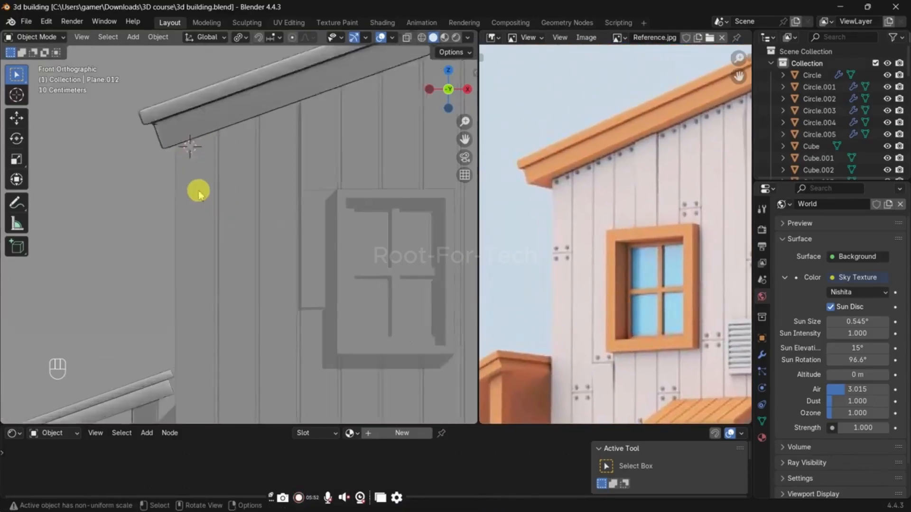
key("shift+a")
mouse_move(189, 141)
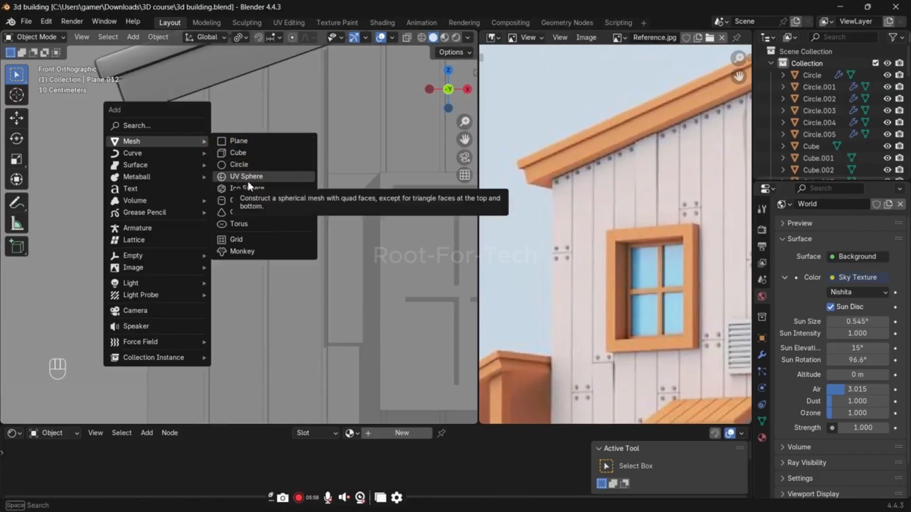
left_click(273, 194)
key("s")
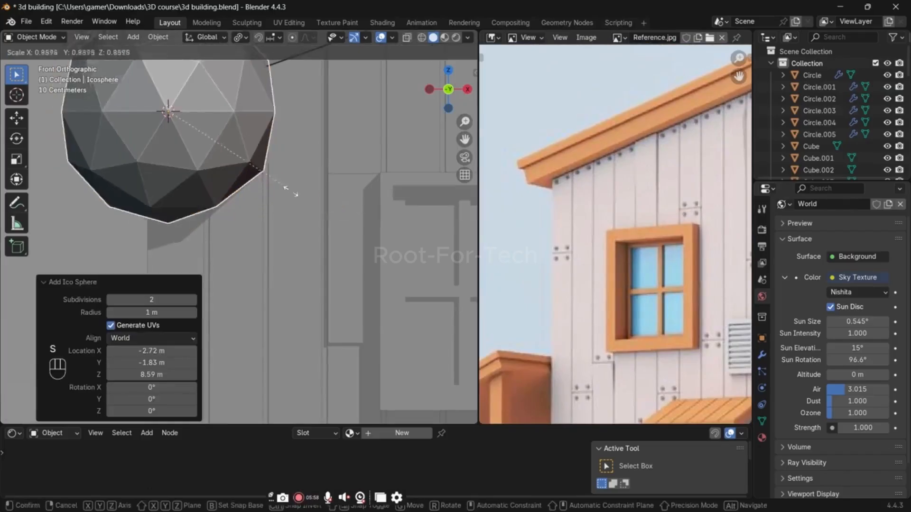
left_click(175, 113)
Step: Delete the lower half of the ico sphere's vertices to leave a dome-shaped nail head
key("Tab")
key("grave")
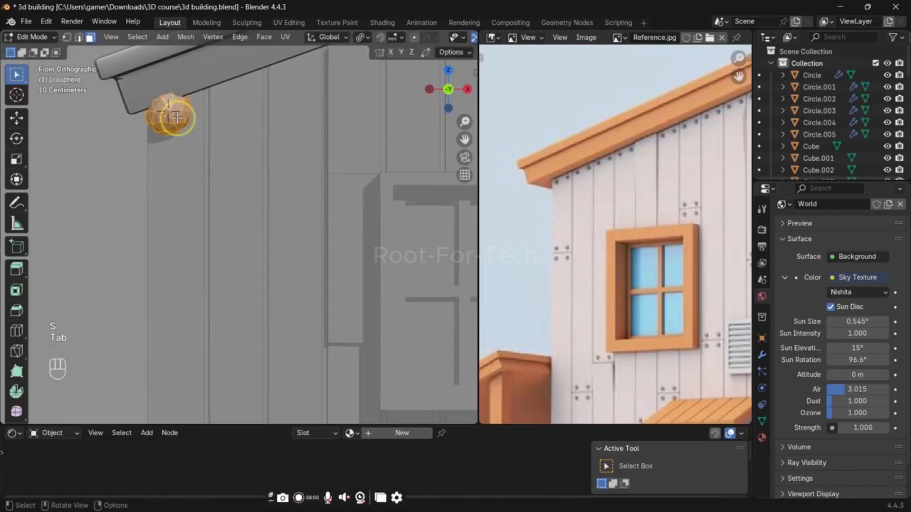
key("Tab")
key("Tab")
key("alt+z")
left_click_drag(142, 114, 286, 157)
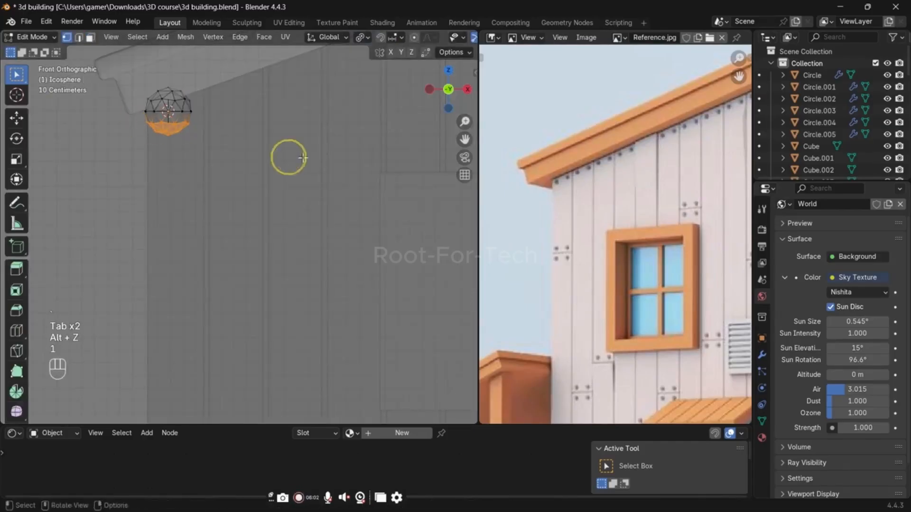
key("x")
left_click(239, 63)
key("Tab")
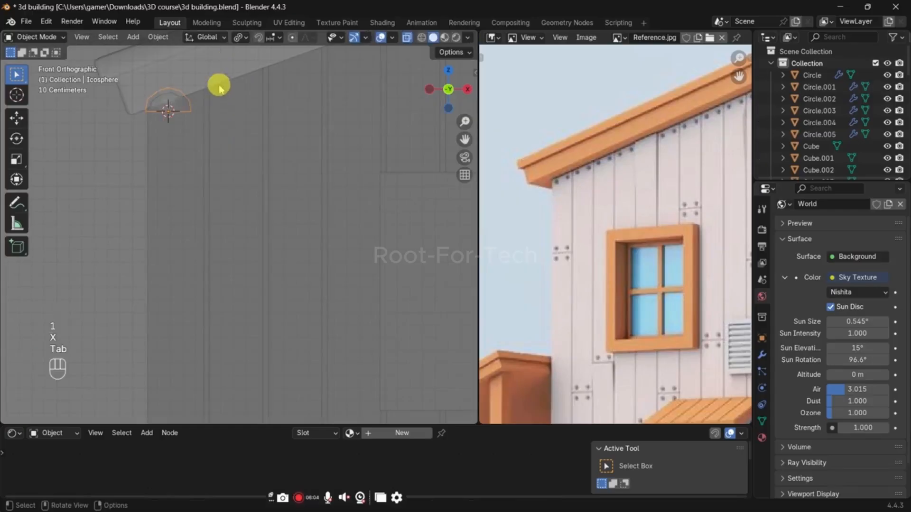
Step: Rotate the nail head 90° about the X axis so its dome faces out from the wall
type("rx")
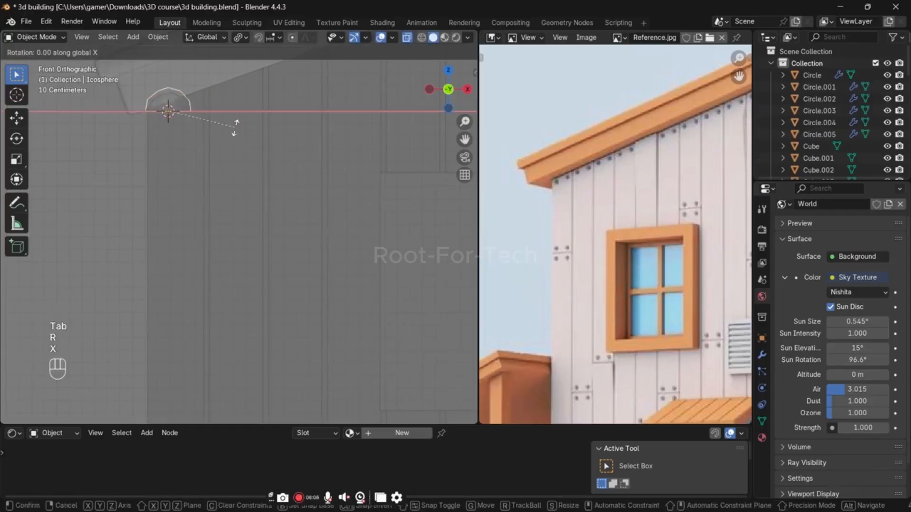
type("90")
key("Return")
key("alt+z")
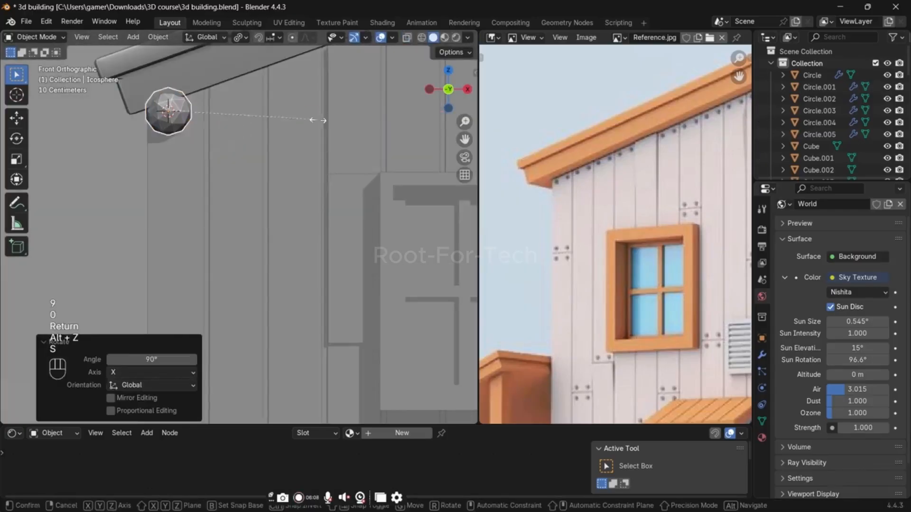
Step: Scale the nail head down and shade it auto smooth with a 30° angle
key("s")
left_click(192, 119)
right_click(225, 118)
left_click(225, 119)
scroll(281, 209, "up", 4)
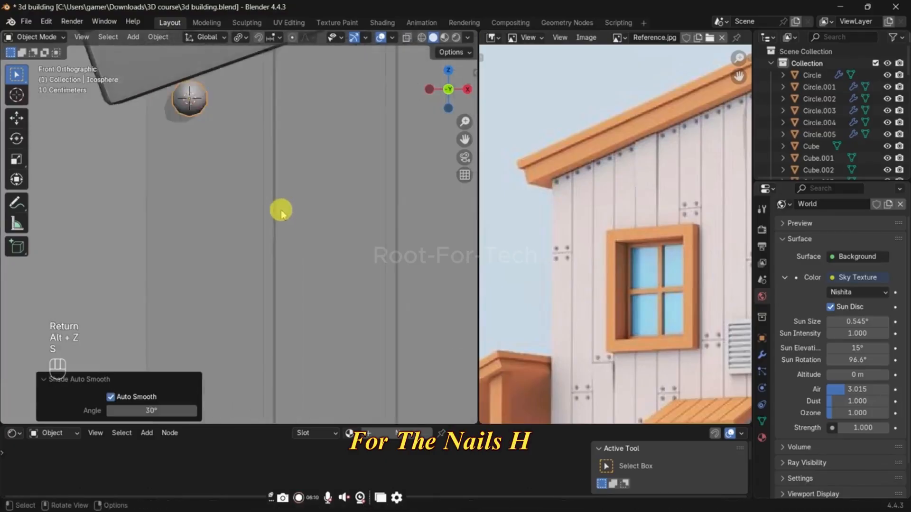
Step: Position the nail head against the front wall's corner plank, just below the roof edge
key("a")
middle_click_drag(240, 118, 306, 366)
key("grave")
left_click(209, 154)
key("g")
right_click(350, 220)
left_click(222, 188)
key("g")
left_click(325, 201)
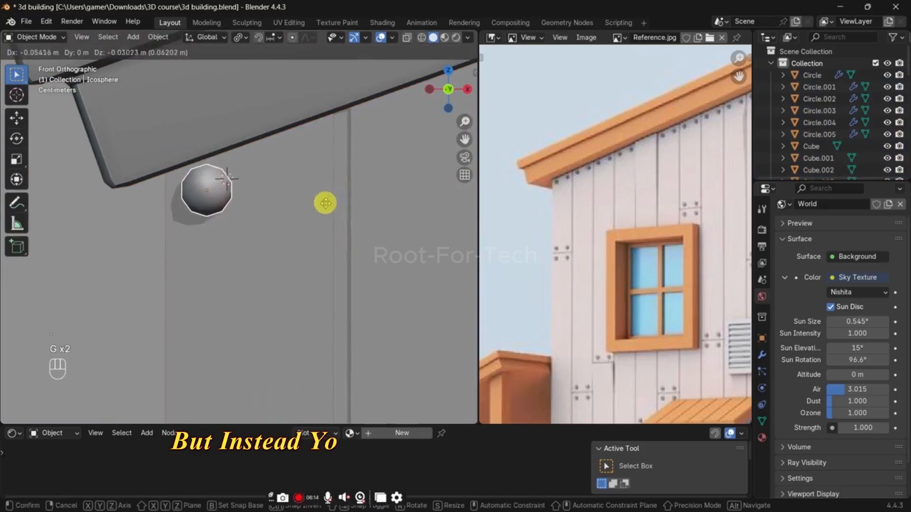
Step: Duplicate the nail head along X within the same mesh and raise the copy 0.057935 m along Z to follow the roof slope
key("Tab")
key("a")
key("shift+d")
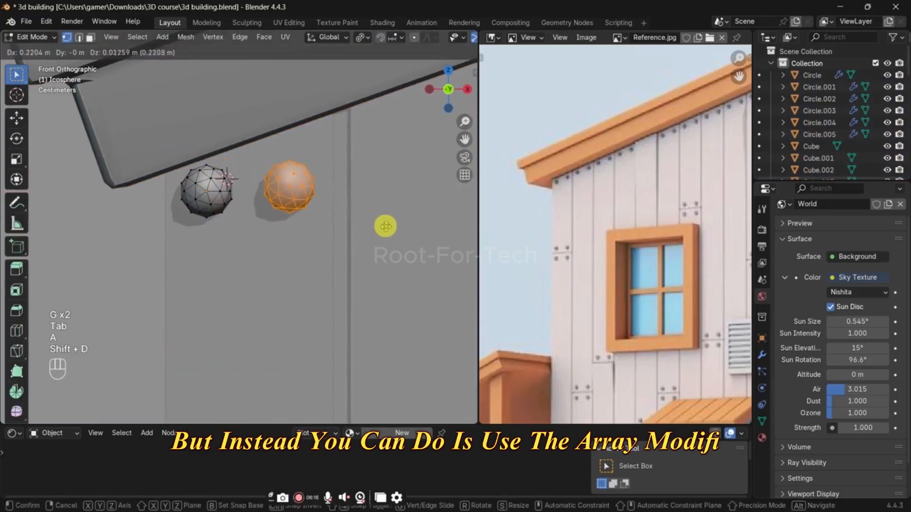
key("x")
left_click(384, 226)
key("g")
key("z")
left_click(391, 206)
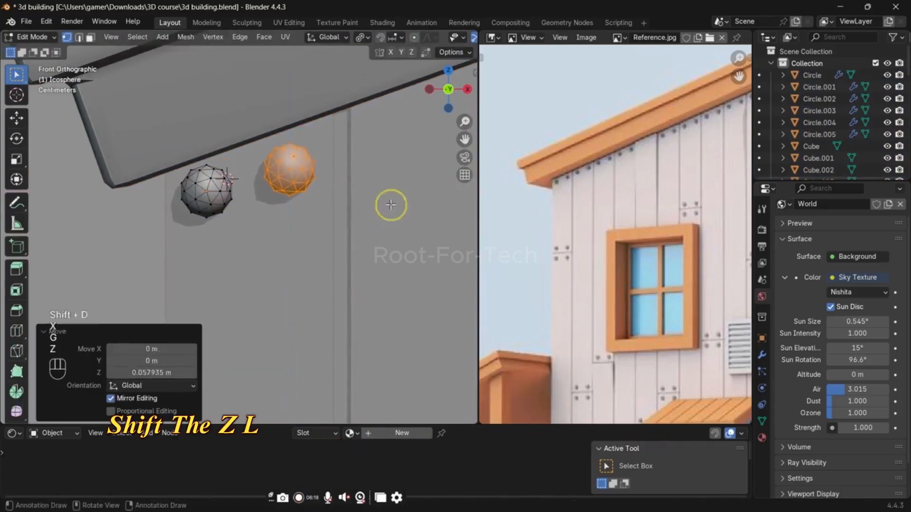
Step: Duplicate the pair of nail heads by 0.4919 m along X onto the second plank
key("a")
scroll(386, 211, "down", 4)
middle_click_drag(314, 231, 256, 224, "shift")
scroll(292, 232, "down", 3)
key("shift+d")
key("x")
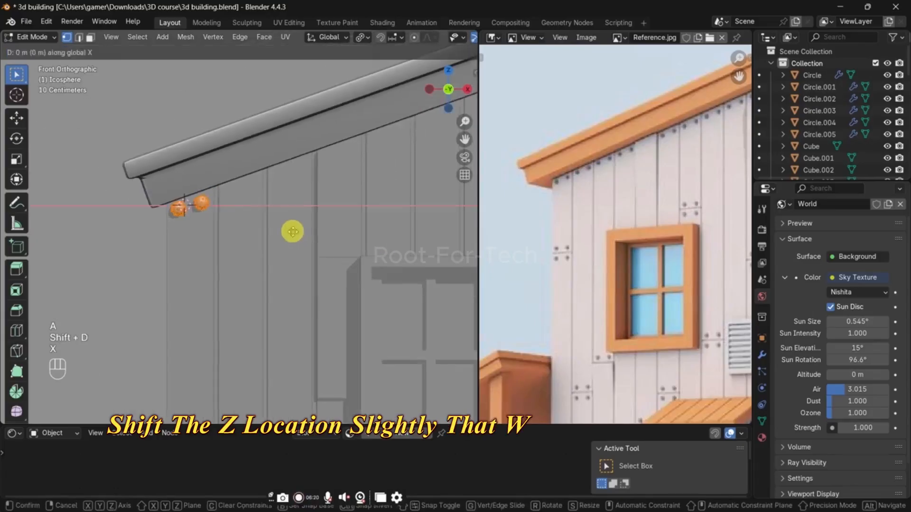
left_click(342, 239)
Step: Repeat the duplication for a third nail pair, shifting it -0.028882 m along X and raising it 0.29785 m along Z
key("shift+r")
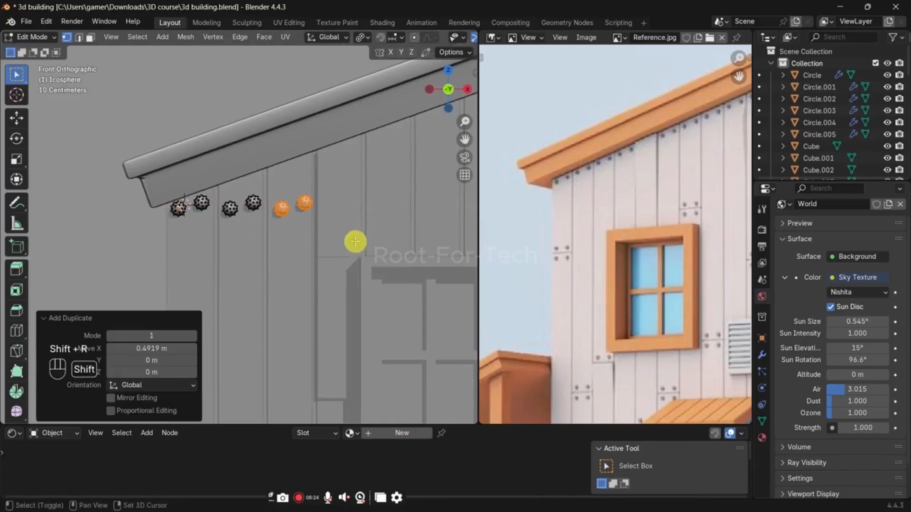
key("g")
key("x")
right_click(348, 250)
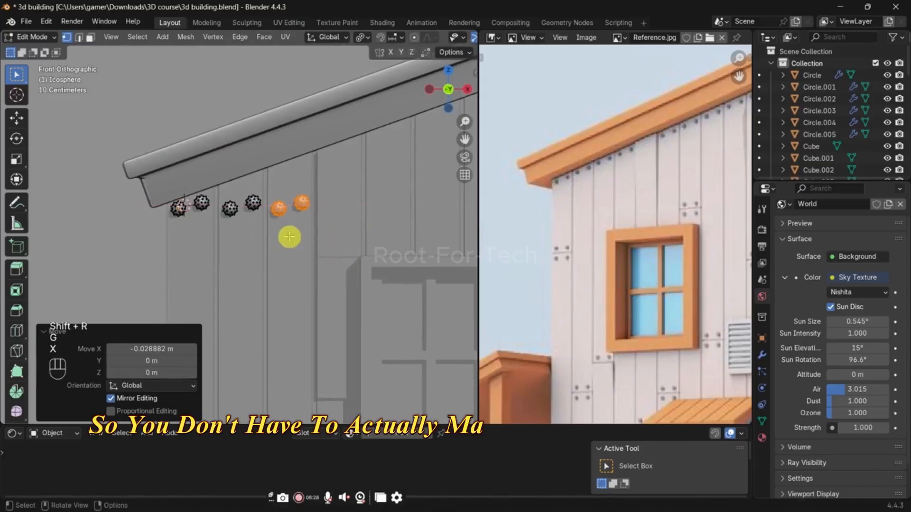
key("g")
key("z")
left_click(288, 205)
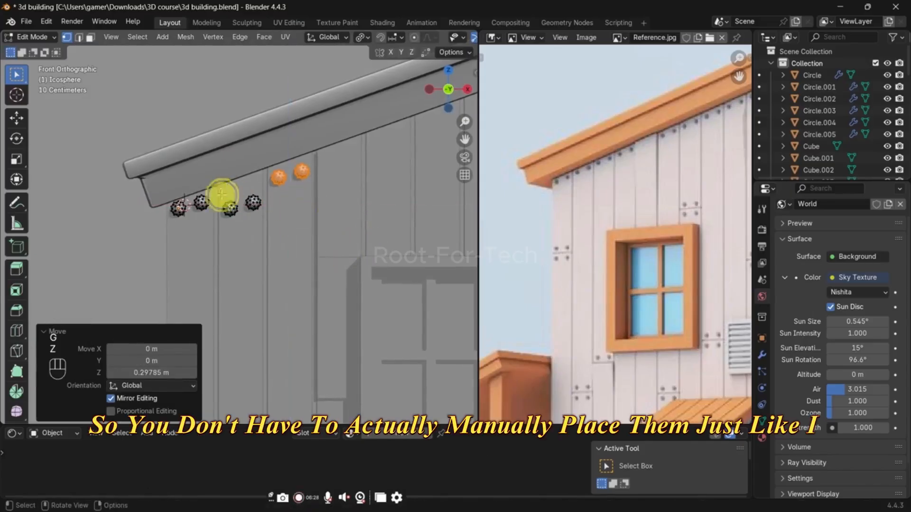
Step: Raise the second plank's nail pair 0.1399 m along Z to line up with the roof edge
left_click_drag(221, 194, 264, 237)
key("g")
key("z")
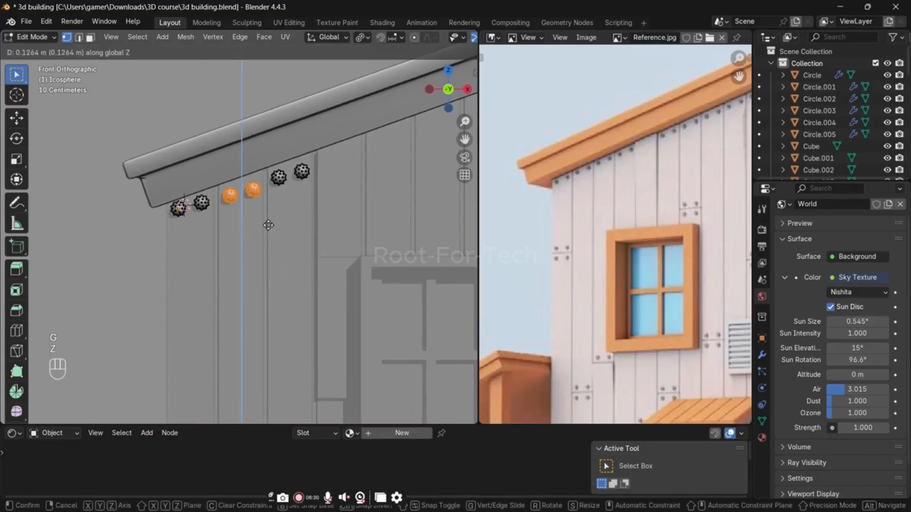
left_click(268, 224)
Step: Duplicate the third nail pair 0.46031 m along X and 0.15795 m up Z, and repeat the duplication three times along the roof edge
middle_click_drag(361, 200, 281, 223, "shift")
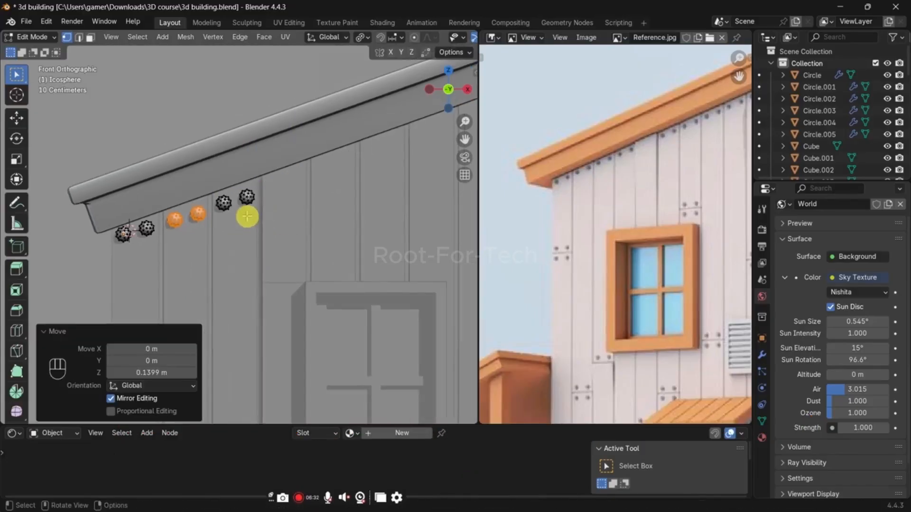
left_click_drag(208, 162, 285, 257)
middle_click_drag(307, 227, 292, 232)
key("KP_1")
middle_click_drag(368, 218, 223, 266, "shift")
key("shift+d")
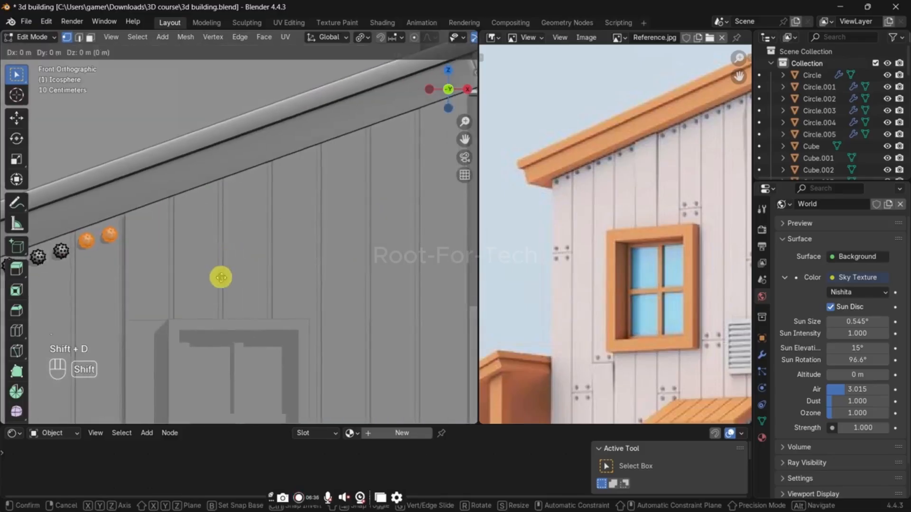
left_click(267, 261)
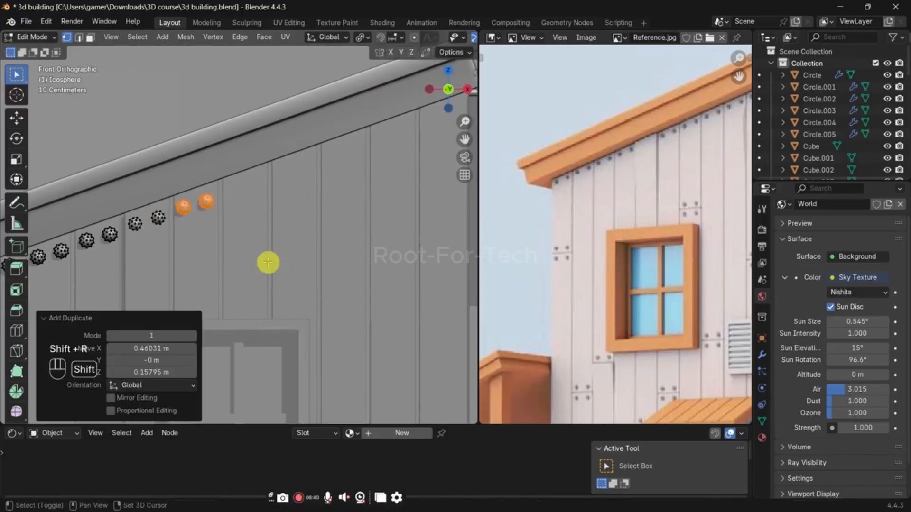
Step: Nudge the last nail pair into place on its plank and shift the pair before it about 0.02 m along X
key("g")
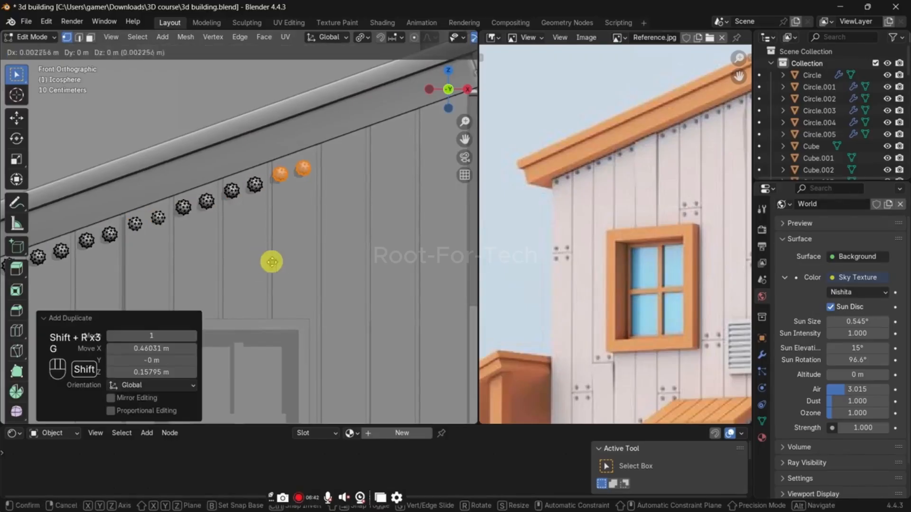
left_click(293, 254)
left_click_drag(212, 152, 268, 222)
key("g")
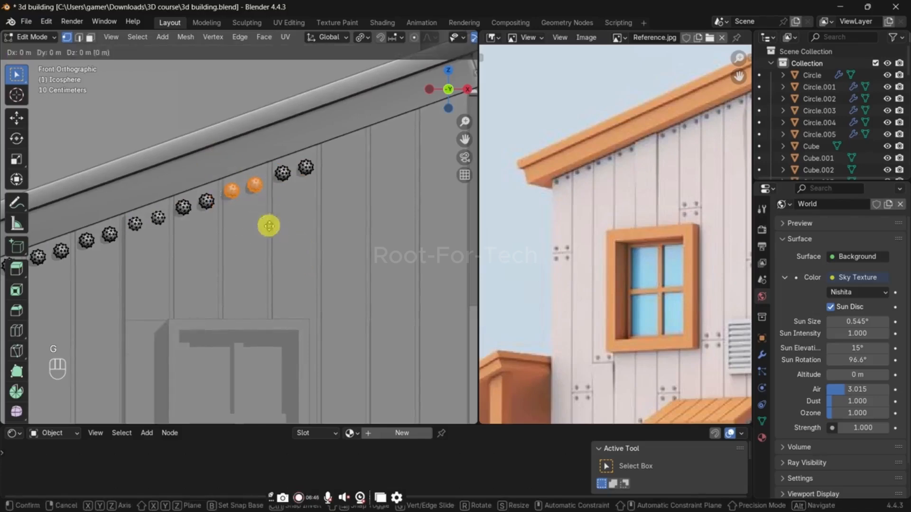
right_click(289, 183)
key("g")
key("x")
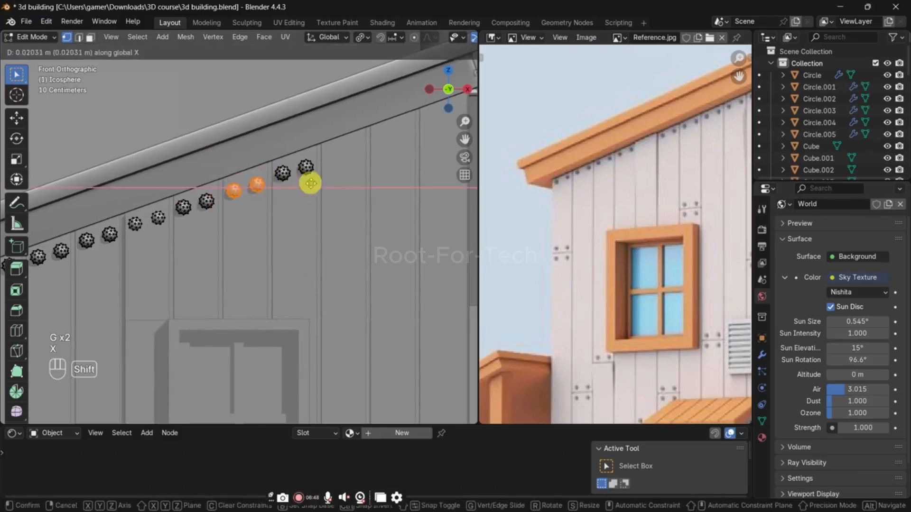
left_click(308, 183)
Step: Duplicate the last nail pair onto three more planks up the roof slope, spacing the copies about 0.49, 0.46 and 0.5 m along X
key("shift+d")
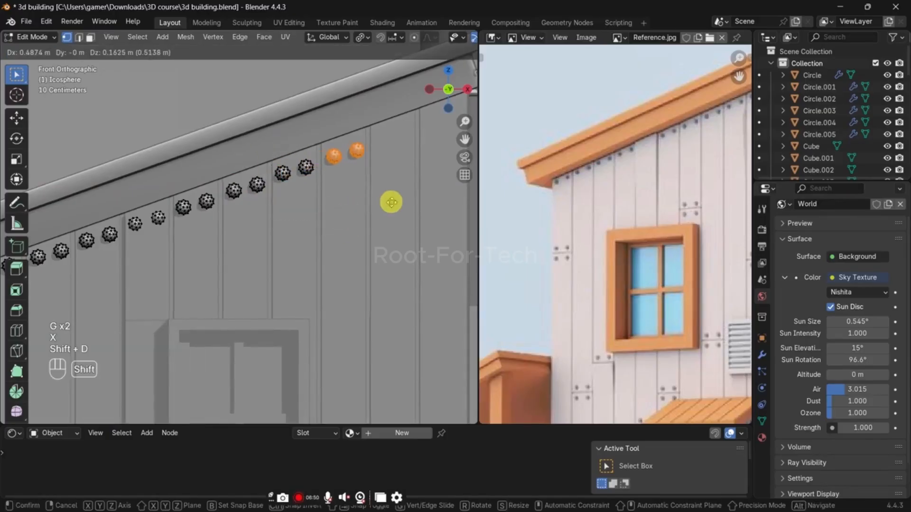
left_click(392, 202)
key("shift+d")
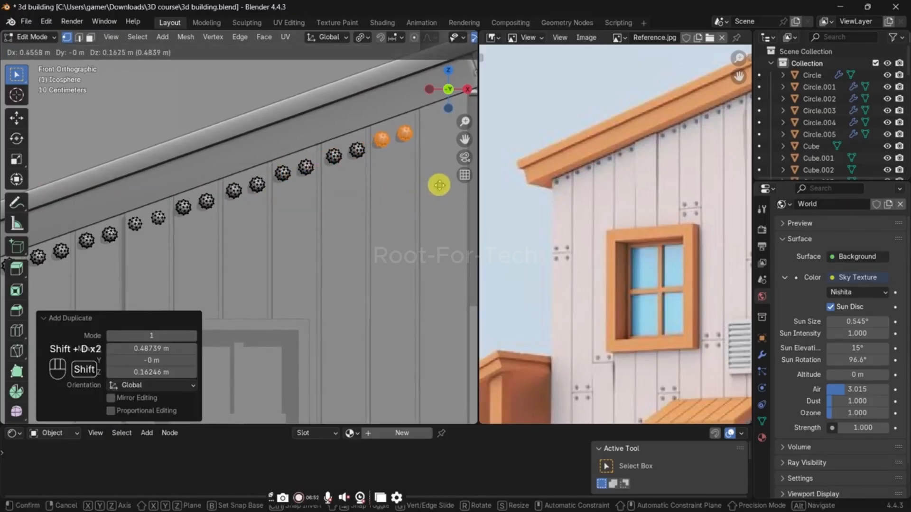
left_click(439, 185)
middle_click_drag(441, 185, 353, 218, "shift")
key("shift+d")
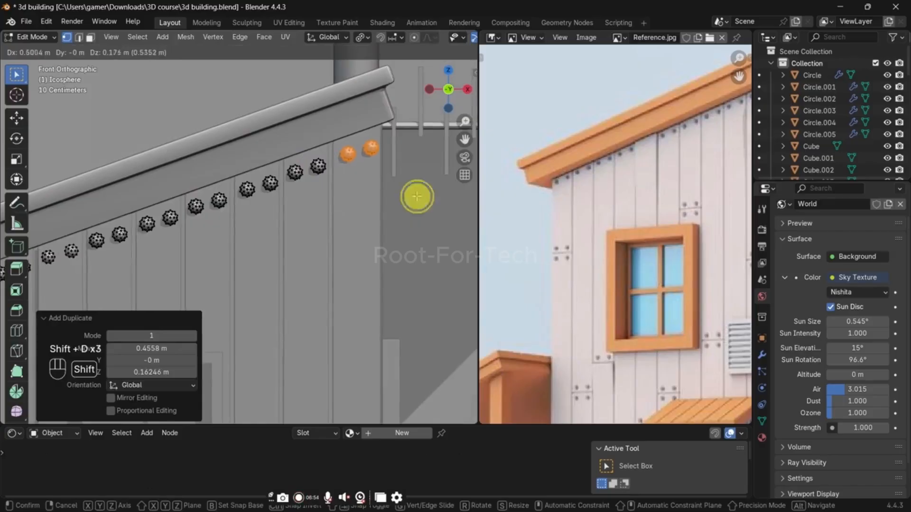
left_click(416, 196)
Step: Scale all nail heads in place by 0.773 and again by 0.746, and move them about 0.014 m along Y toward the wall
key("a")
key("s")
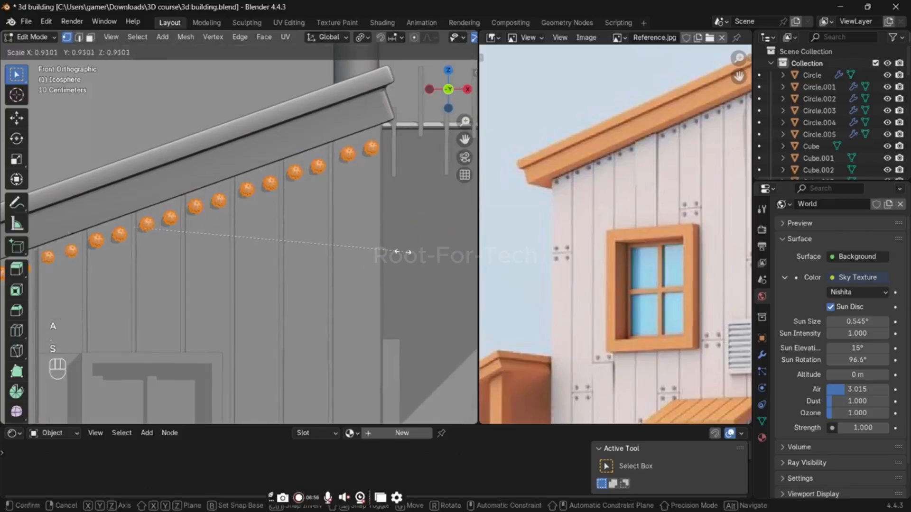
left_click(362, 254)
middle_click_drag(362, 254, 380, 266)
key("KP_Decimal")
key("s")
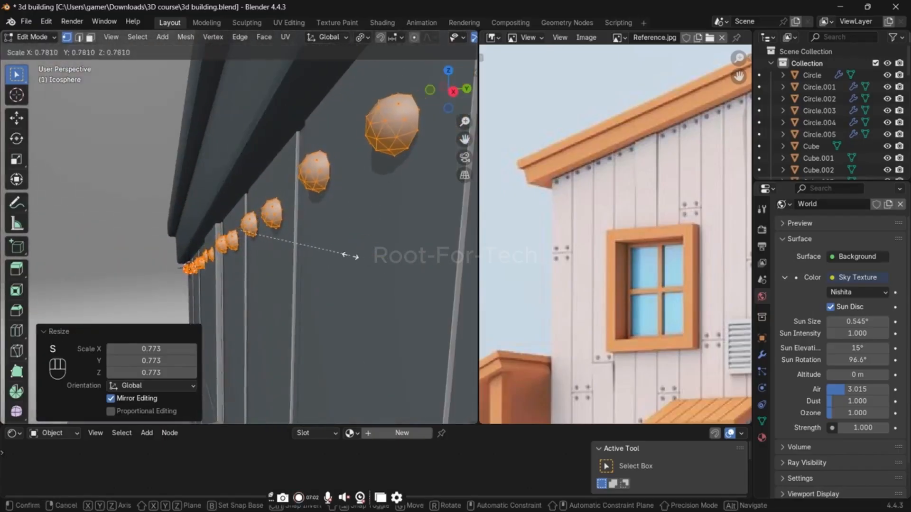
left_click(346, 254)
key("g")
key("y")
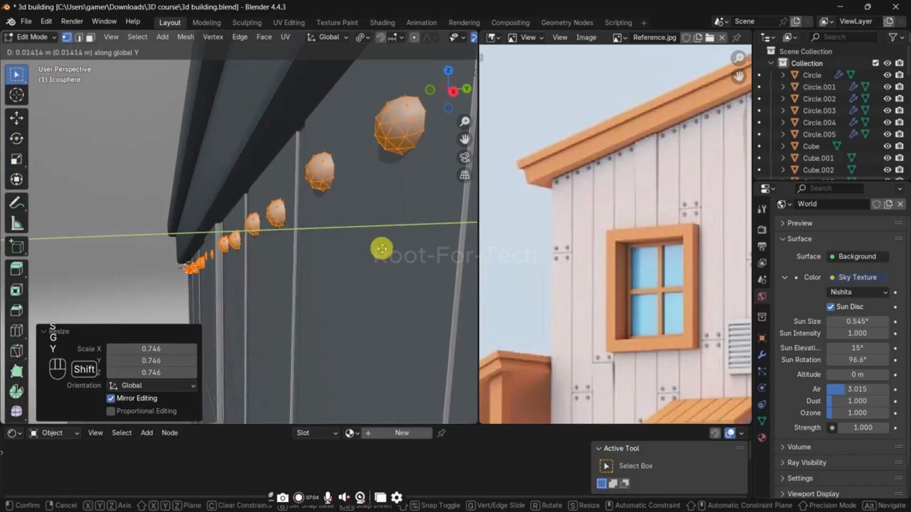
left_click(382, 249)
Step: Give the nail heads a level 1 subdivision and Shade Auto Smooth at 30°
key("Tab")
key("ctrl+1")
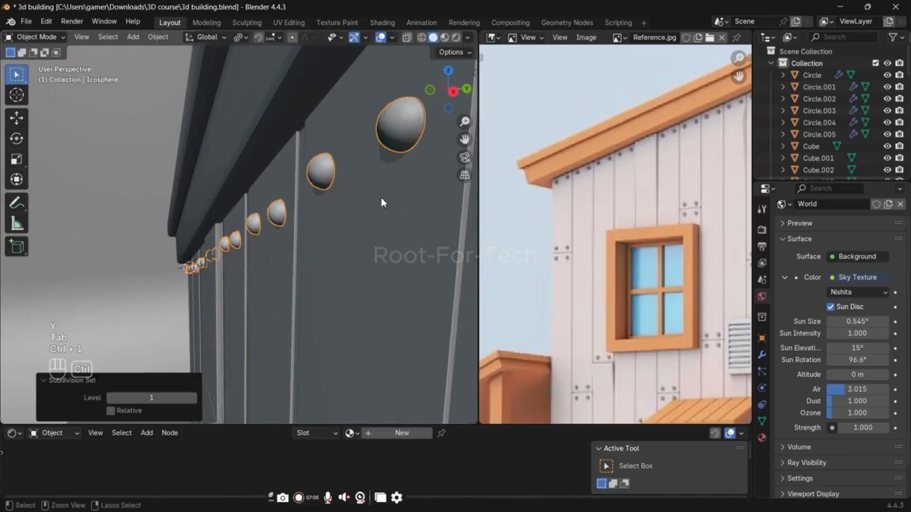
right_click(322, 168)
left_click(323, 167)
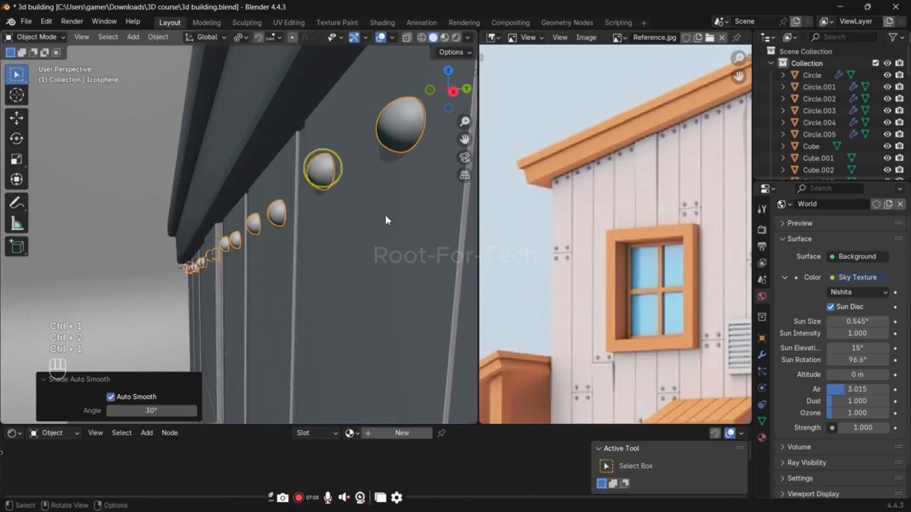
Step: Apply the Subdivision and Smooth by Angle modifiers on the nail heads
left_click(762, 353)
key("ctrl+a")
key("ctrl+a")
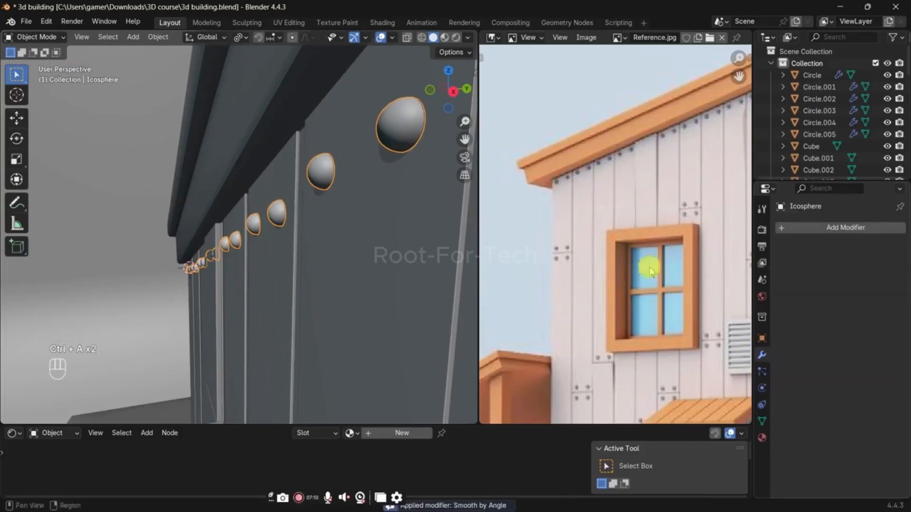
key("Tab")
key("Tab")
key("Tab")
key("Tab")
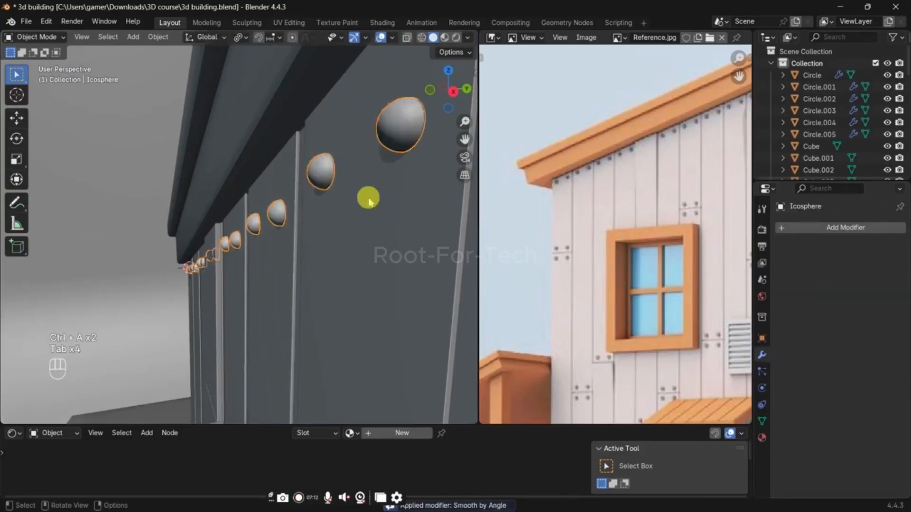
Step: Duplicate the first plank's nail pair 1.8273 m down along Z in front view
middle_click_drag(368, 197, 342, 239)
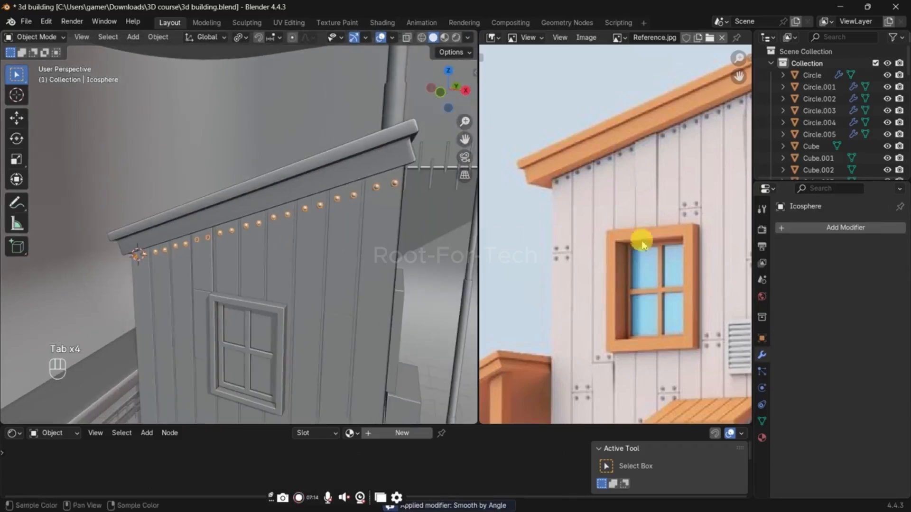
key("KP_1")
middle_click_drag(260, 241, 335, 189, "shift")
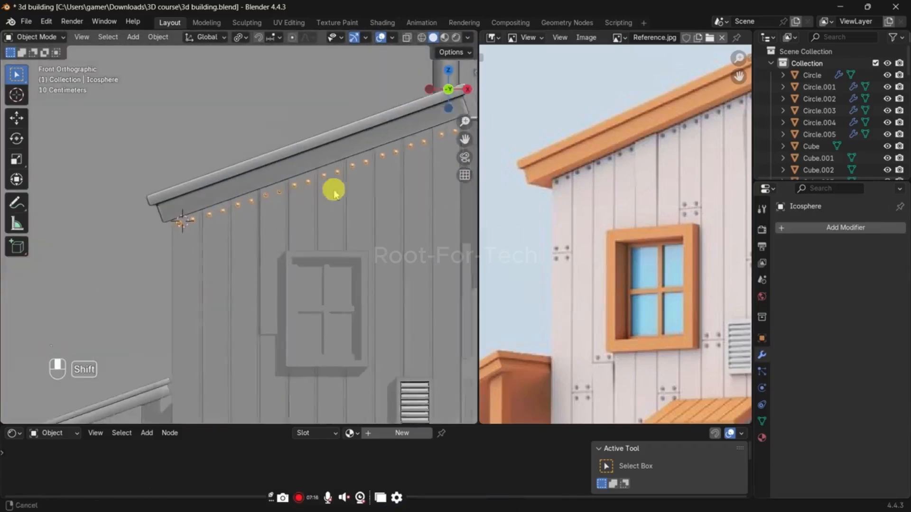
scroll(193, 229, "up", 2)
middle_click_drag(202, 265, 246, 173, "shift")
key("Tab")
key("alt+z")
left_click_drag(178, 124, 239, 194)
middle_click_drag(286, 265, 295, 157, "shift")
key("shift+d")
key("z")
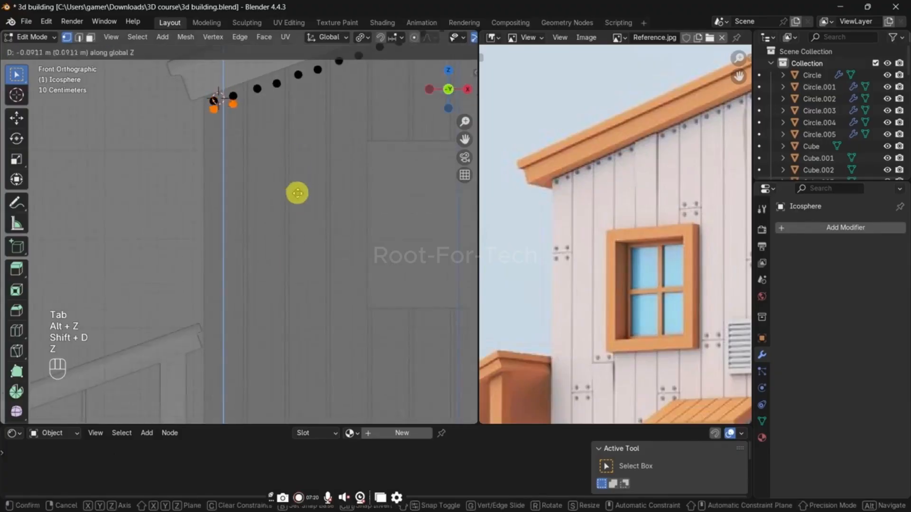
left_click(300, 316)
Step: Lower the copied pair's right nail about 0.057 m along Z to level it with the left one
scroll(242, 285, "up", 3)
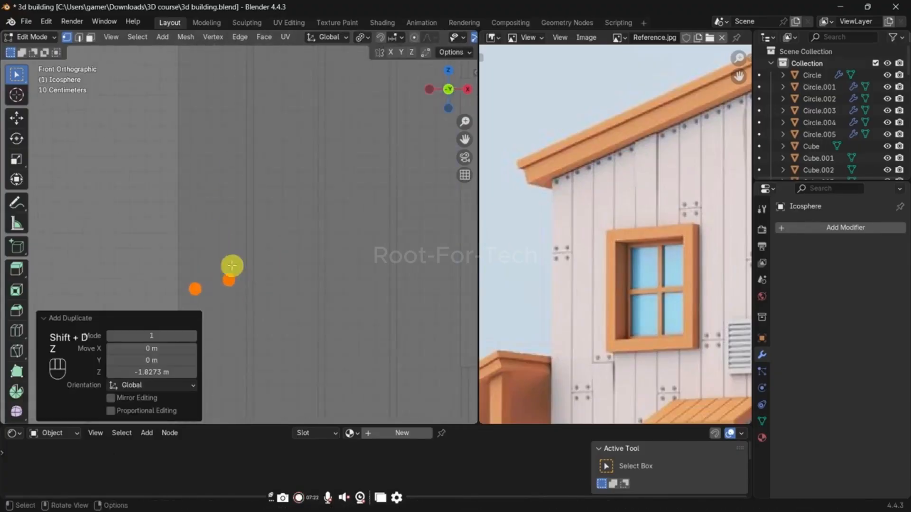
left_click(229, 280)
key("g")
key("z")
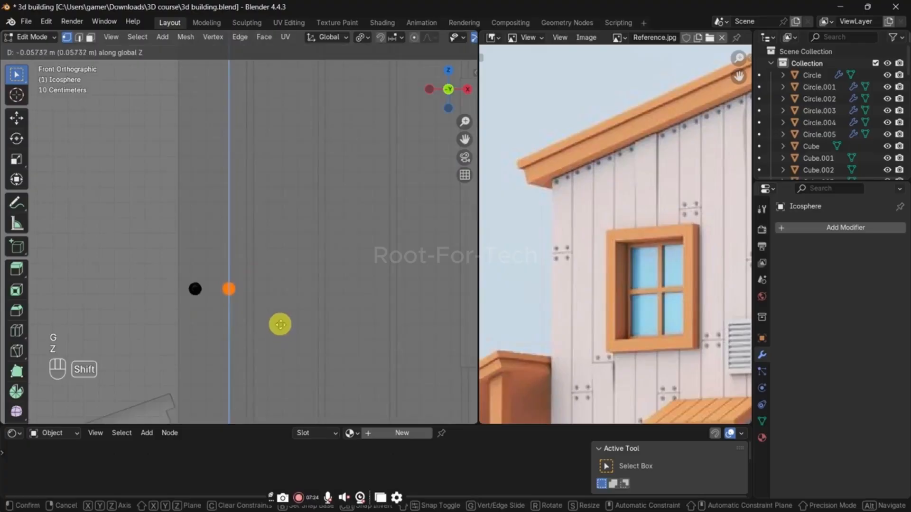
left_click(280, 324)
key("alt+z")
scroll(261, 341, "up", 2)
middle_click_drag(260, 341, 301, 219, "shift")
key("Tab")
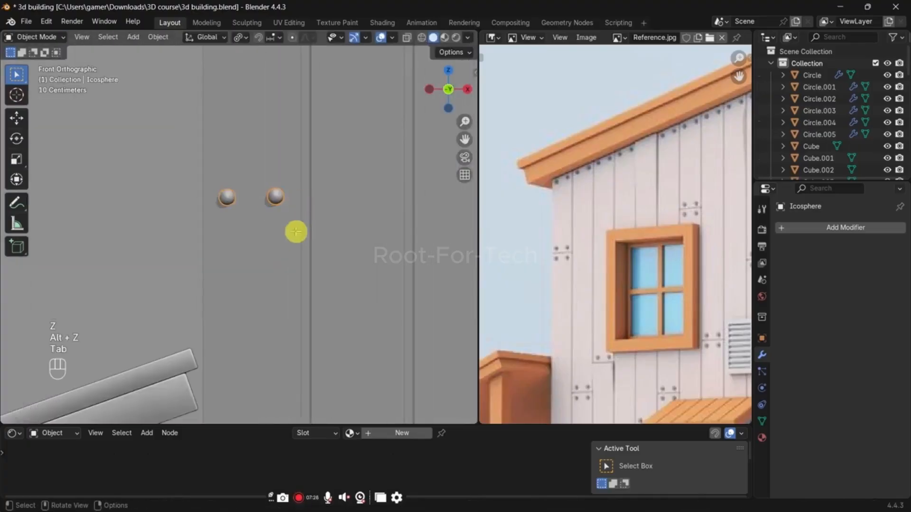
Step: Duplicate the levelled nail pair about 0.2 m down along Z to form a group of four nails
key("Tab")
key("a")
key("alt+z")
left_click_drag(143, 162, 430, 248)
key("alt+z")
key("shift+d")
key("z")
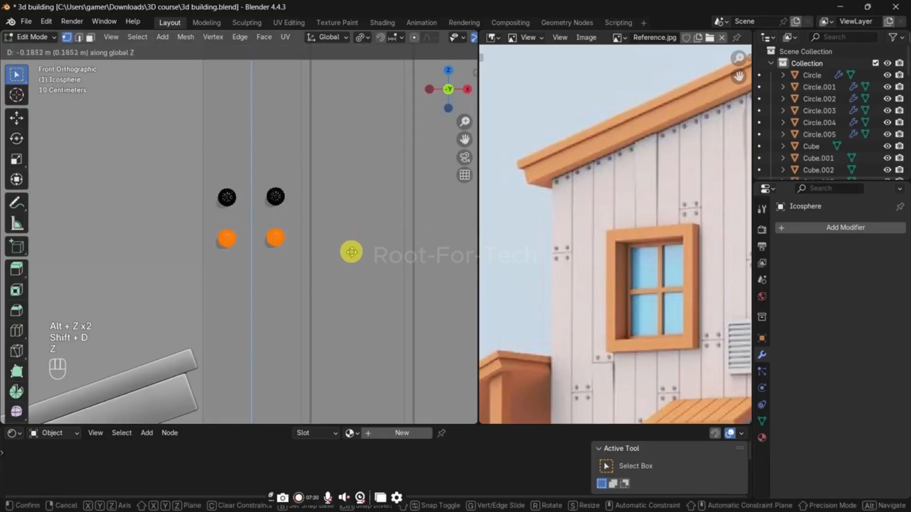
left_click(352, 252)
Step: Slide the wall's horizontal edge on the first plank down between the two nail pairs, using an edge slide factor of -0.020
key("Tab")
left_click(281, 220)
key("Tab")
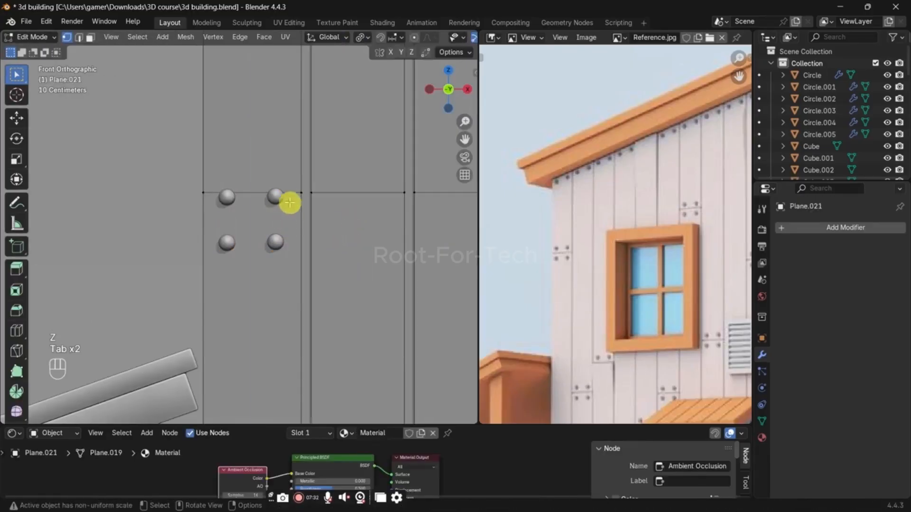
key("g")
key("g")
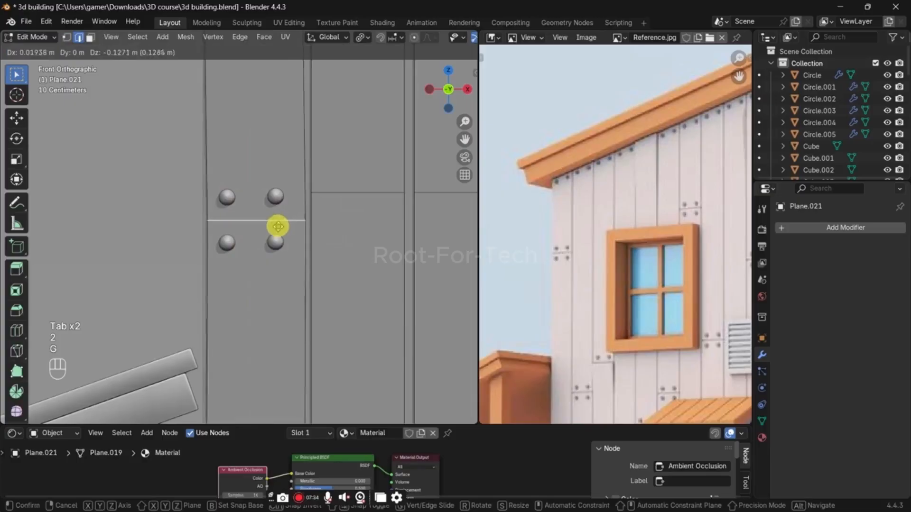
left_click(278, 216)
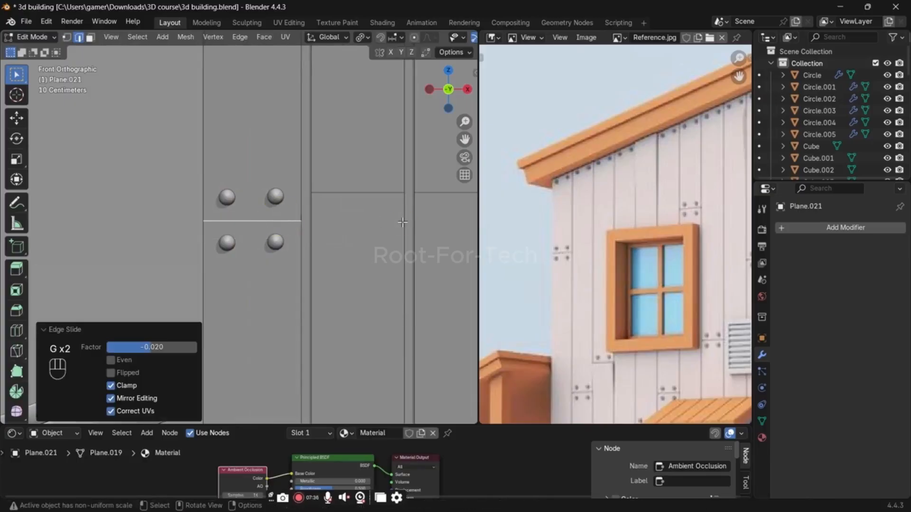
Step: Bevel the edge between the nails 0.0112 m wide and extrude the plank faces above and below it to form a joint groove
key("ctrl+b")
left_click(418, 224)
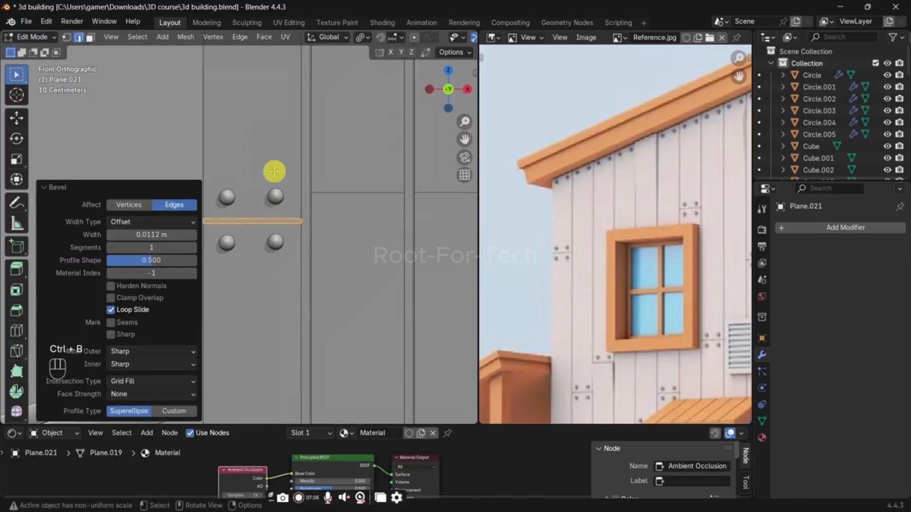
middle_click_drag(274, 171, 346, 258)
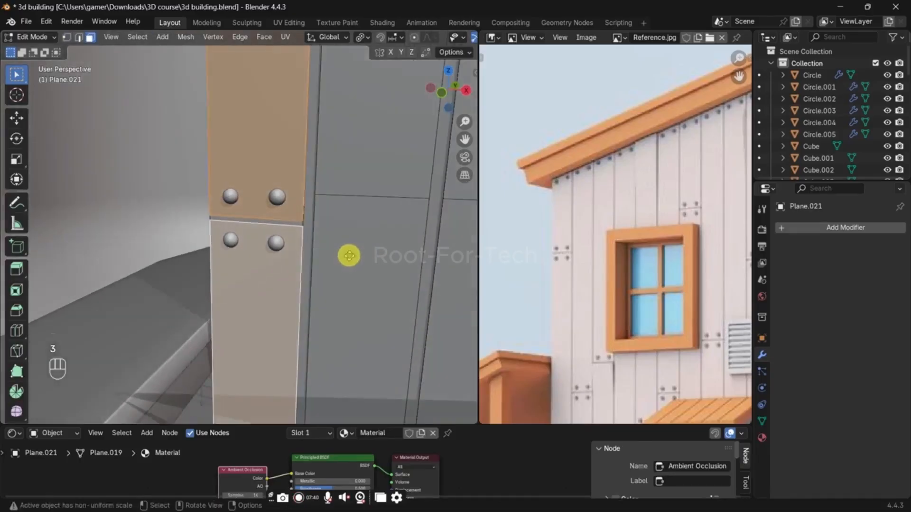
key("e")
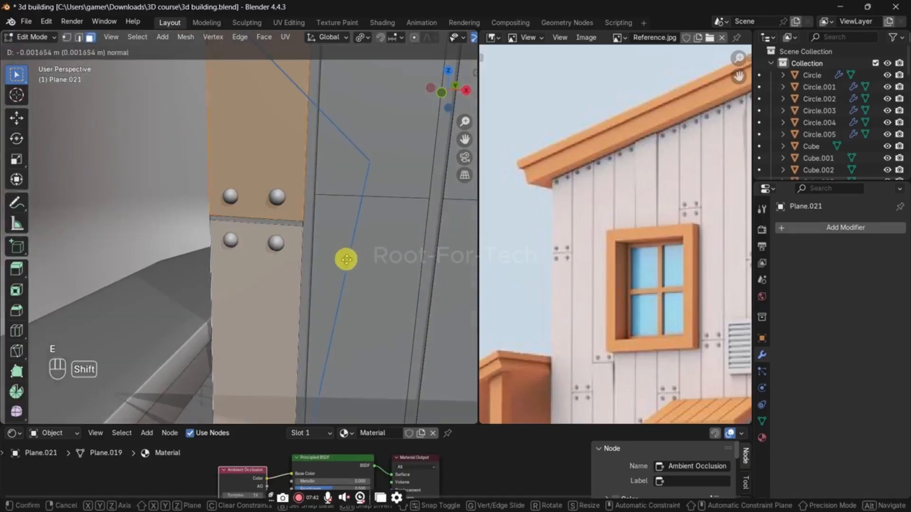
left_click(338, 262)
Step: Leave mesh editing on the wall and save the building file
key("Tab")
middle_click_drag(340, 218, 321, 273)
scroll(321, 273, "down", 2)
key("ctrl+s")
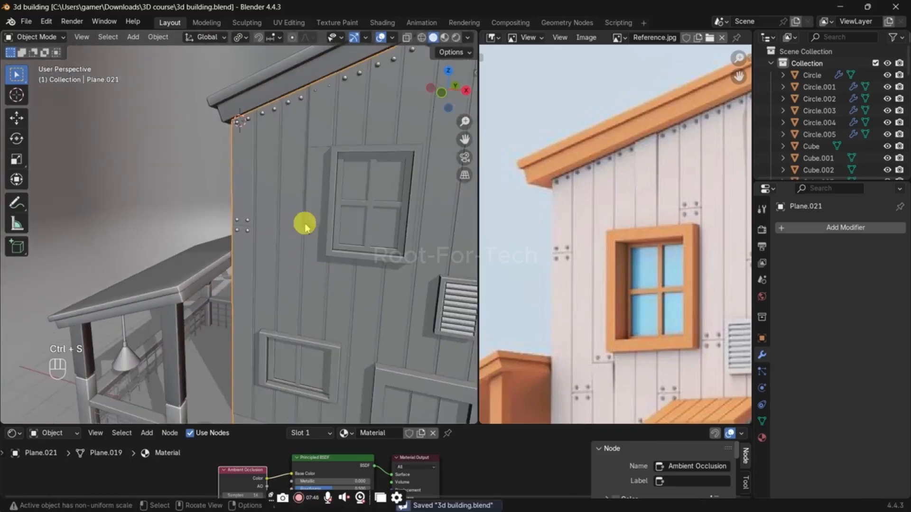
Step: Add one horizontal loop cut across the front wall's upper planks and slide it by a factor of 0.740 to just above the window
middle_click_drag(301, 224, 298, 252)
middle_click_drag(348, 201, 300, 197)
key("Tab")
key("ctrl+r")
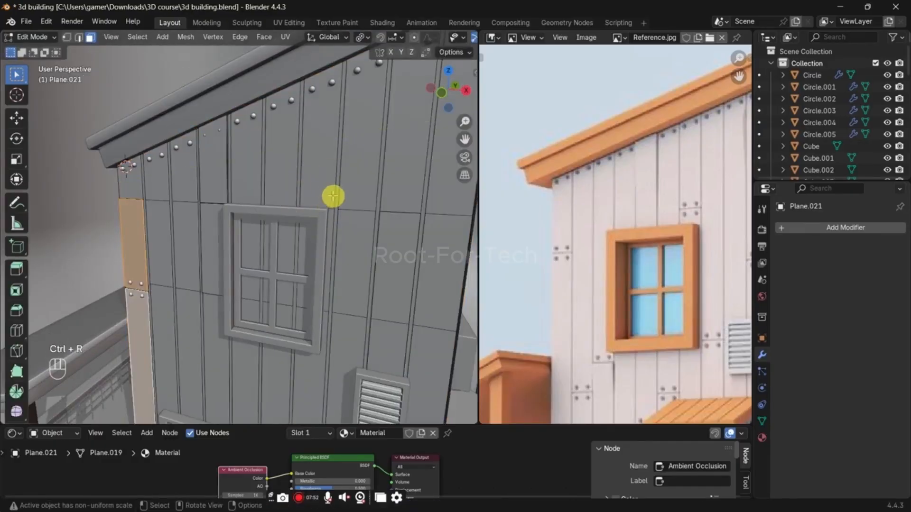
key("ctrl+r")
left_click(333, 196)
key("g")
key("g")
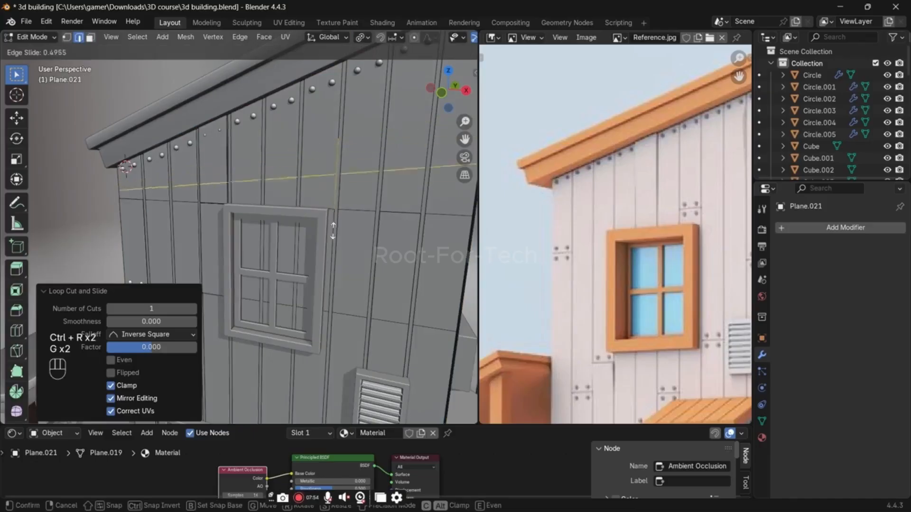
left_click(333, 232)
Step: Flatten the new edge loop by scaling it to 0 along Z
key("s")
key("z")
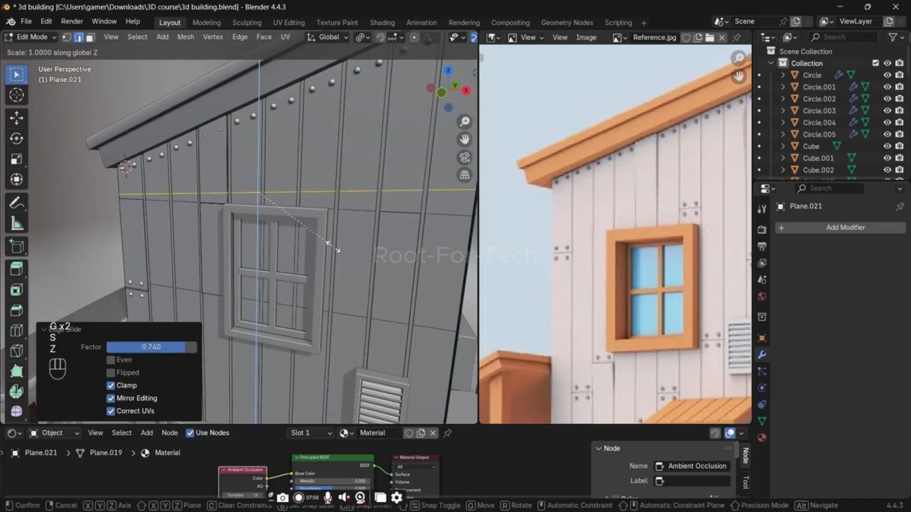
type("0")
key("Return")
Step: Bevel the horizontal edge on the single plank just above the front window's upper corner to form a joint line
middle_click_drag(334, 248, 326, 211)
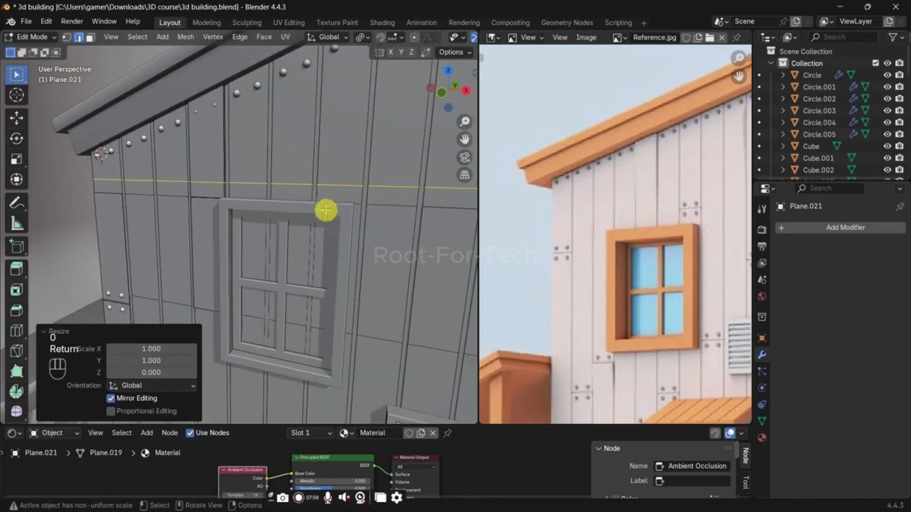
left_click(332, 187)
key("ctrl+b")
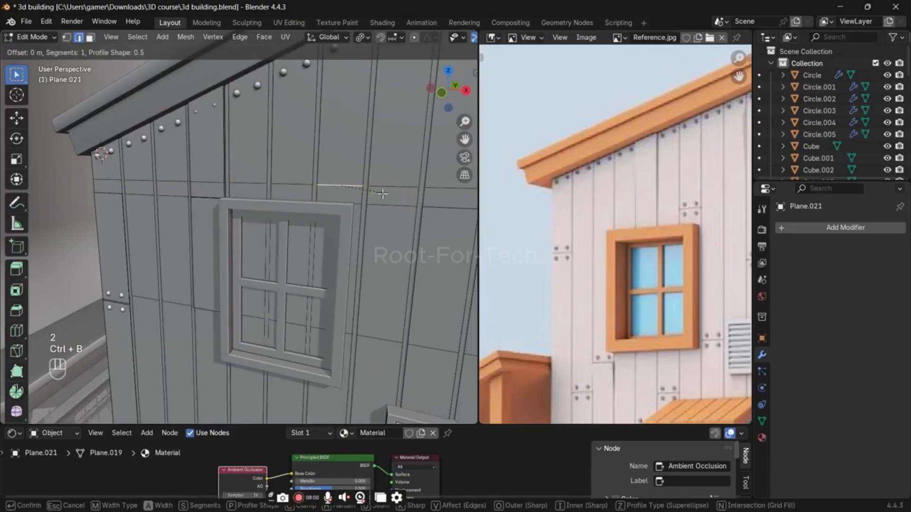
left_click(406, 198)
Step: Extrude the plank faces above and below the joint by about -0.041 m and move them about 0.022 m along Y
key("3")
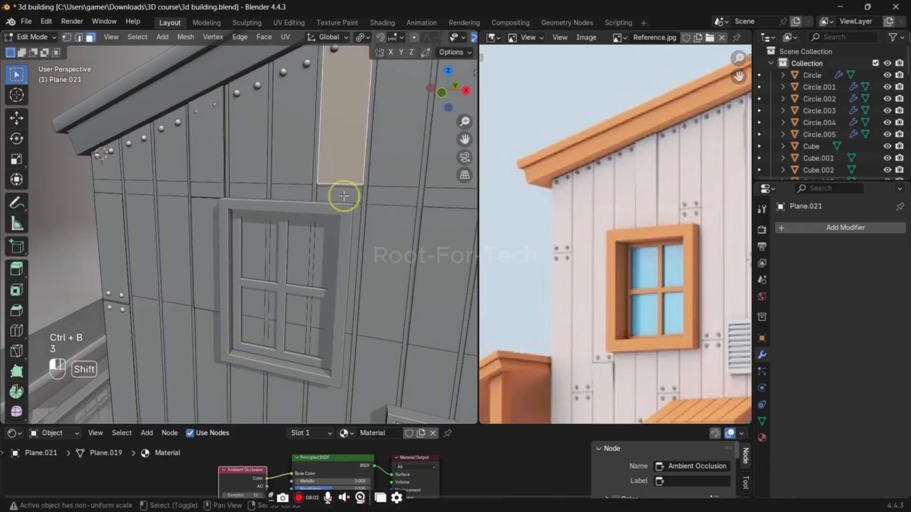
key("e")
left_click(401, 197)
scroll(348, 207, "up", 3)
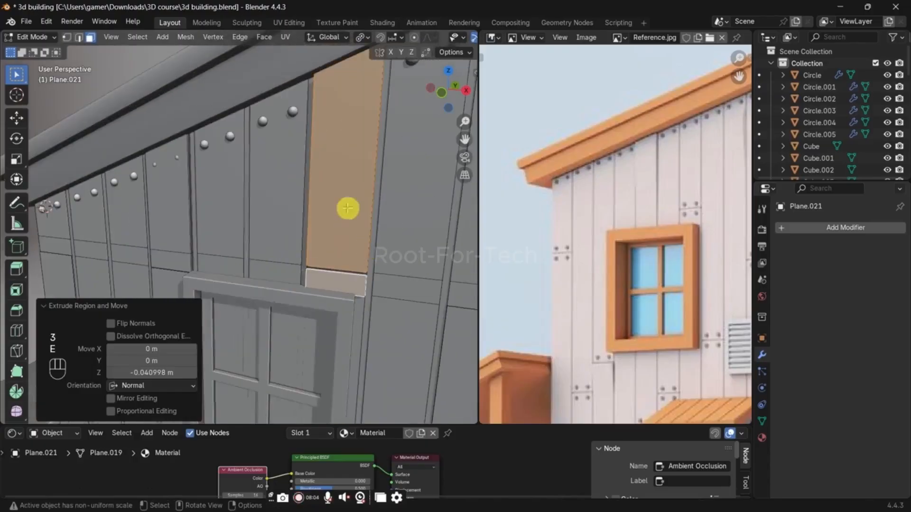
key("g")
key("y")
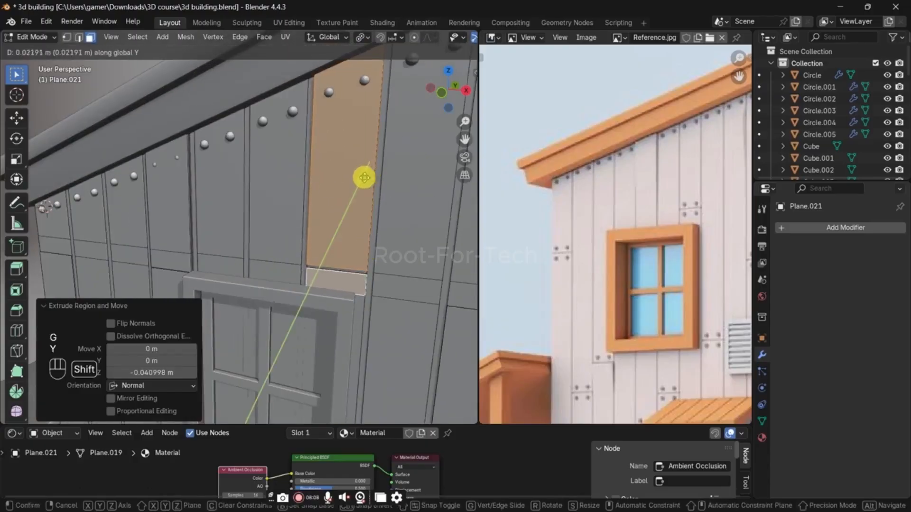
left_click(364, 177)
Step: In the nail mesh, duplicate the two nails at the top of the grooved plank and move the copies 1.117 m down along Z
key("Tab")
left_click(331, 97)
key("Tab")
key("alt+z")
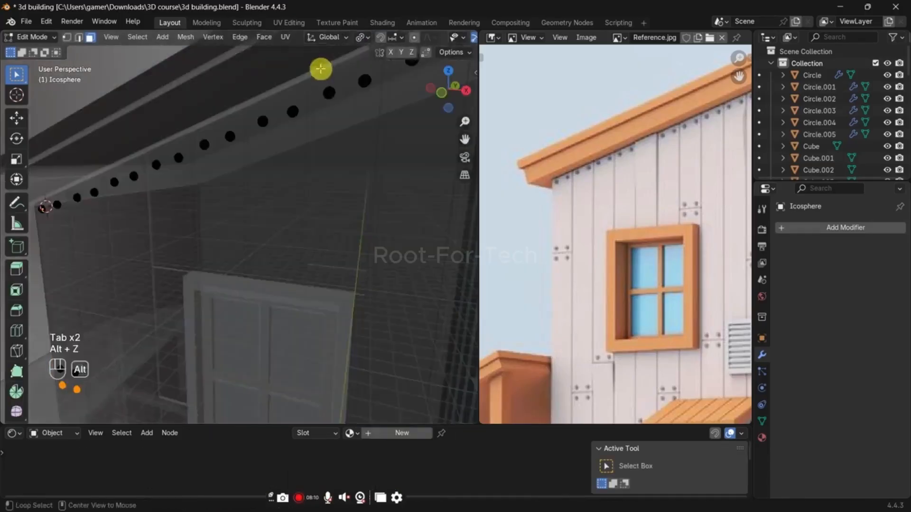
key("alt+z")
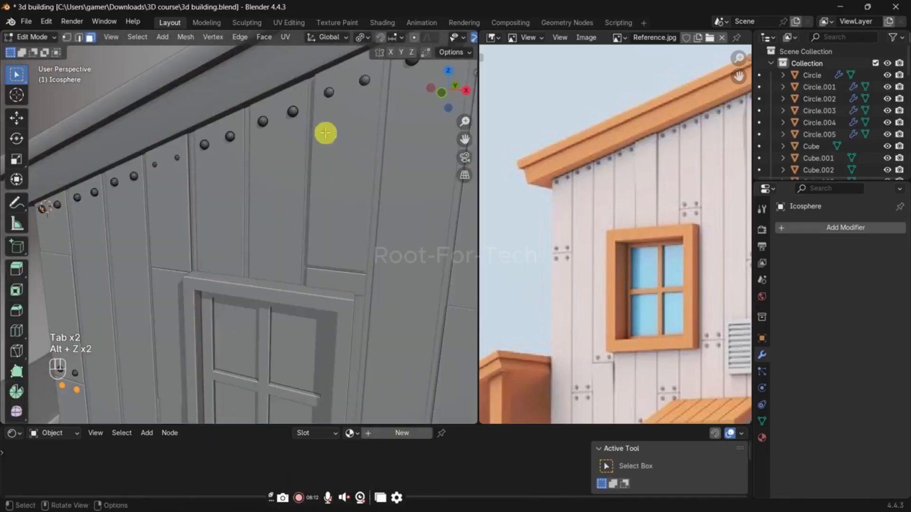
left_click_drag(315, 62, 380, 122)
key("z")
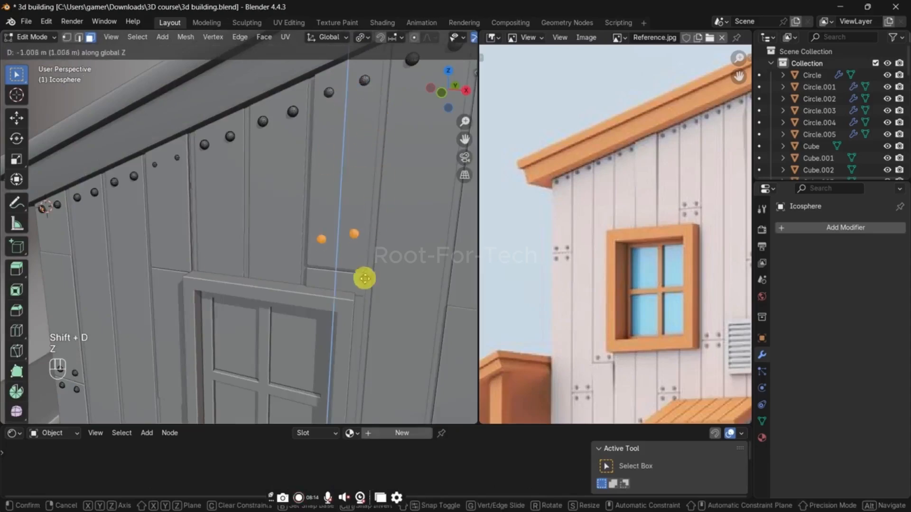
left_click(365, 286)
Step: In front view, lower the higher of the two copied nails about 0.053 m along Z to level the pair
key("KP_1")
middle_click_drag(335, 211, 293, 206, "shift")
scroll(295, 205, "up", 3)
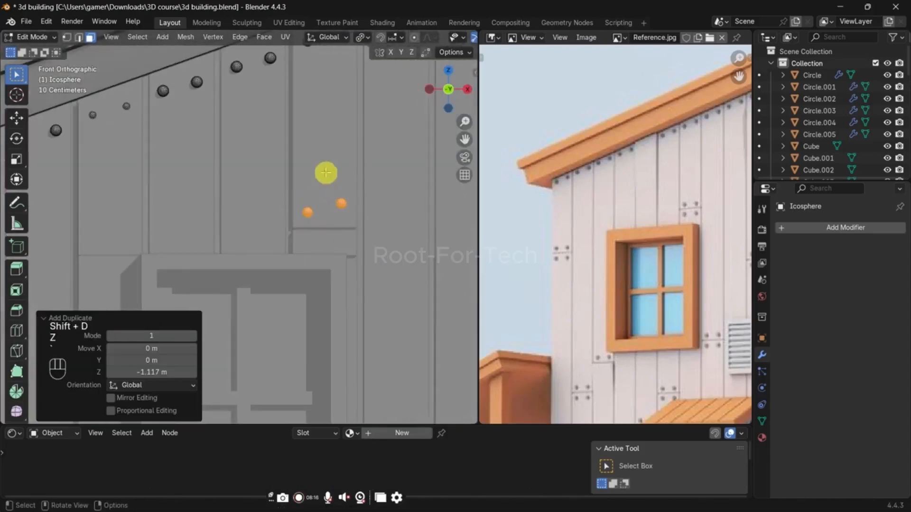
left_click_drag(326, 173, 381, 235)
key("g")
key("z")
key("shift")
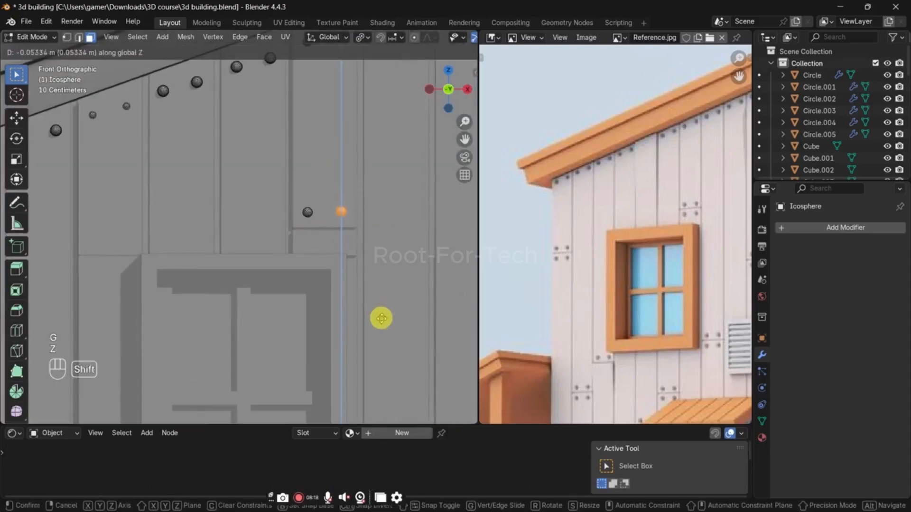
left_click(381, 318)
Step: Duplicate the nail pair about 0.19 m down to below the plank joint, leave mesh editing and save the file
left_click_drag(282, 188, 405, 248)
key("shift+d")
key("z")
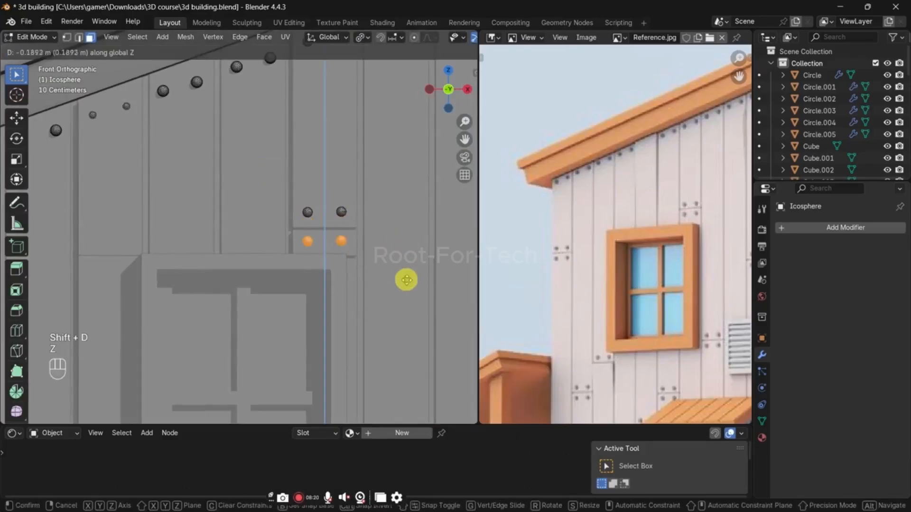
left_click(406, 280)
scroll(396, 224, "down", 6)
key("Tab")
key("ctrl+s")
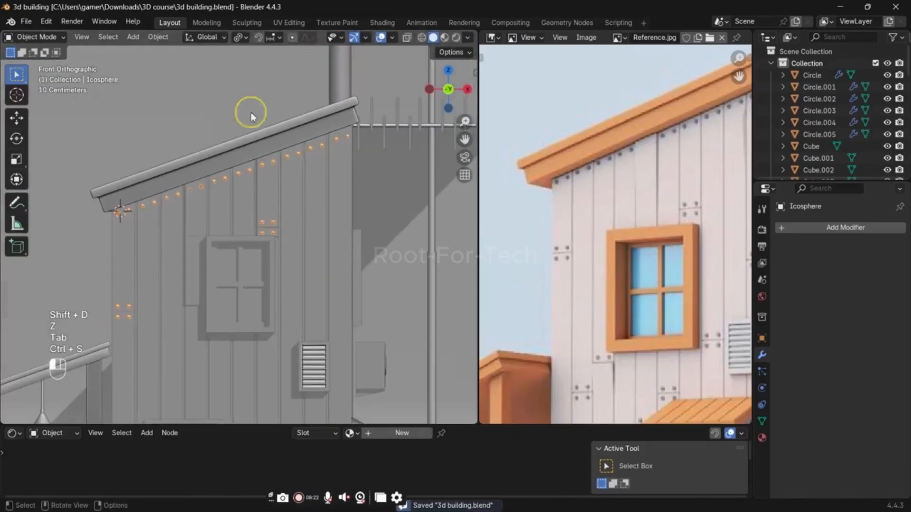
Step: Select the antenna together with its mast and move them along Y away from the building's roof
left_click(251, 117)
mouse_move(312, 190)
middle_mouse_down()
mouse_move(250, 236)
mouse_move(225, 218)
mouse_move(317, 195)
middle_mouse_up()
left_click(423, 157)
middle_click_drag(423, 157, 378, 147, "shift")
left_click(401, 193)
key("g")
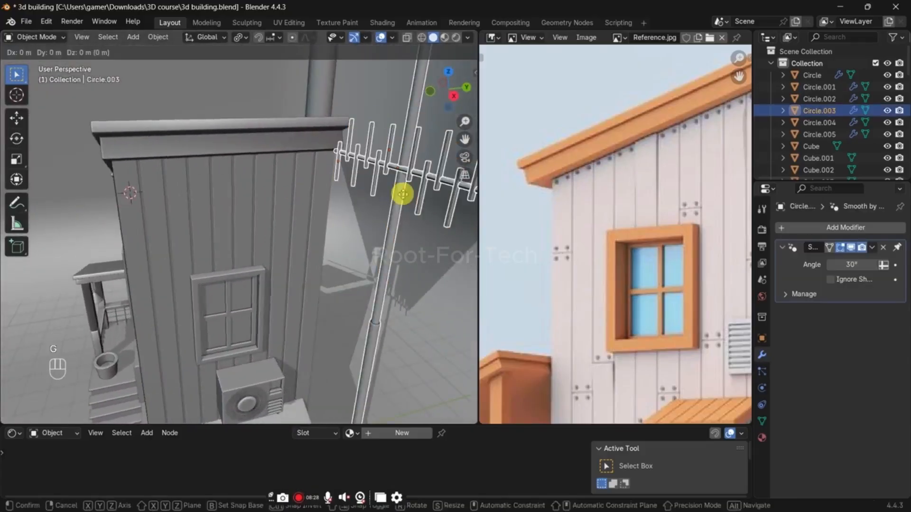
key("y")
left_click(430, 188)
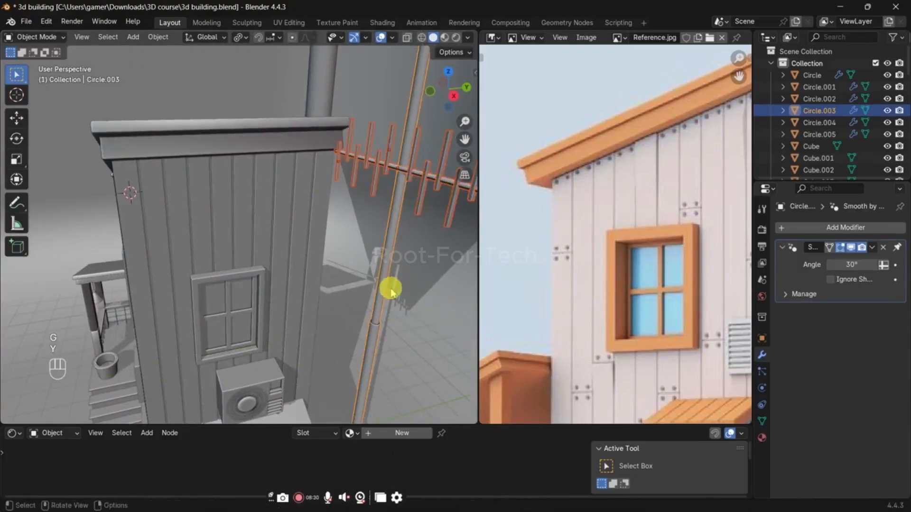
Step: Move the antenna and mast a further 0.050464 m along Y to clear the roof, and save the file
middle_click_drag(386, 285, 406, 270)
key("g")
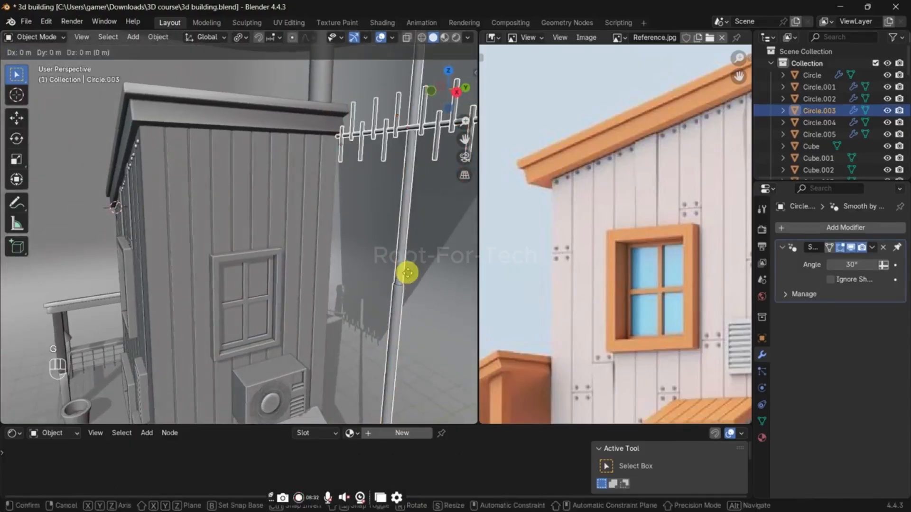
key("y")
left_click(423, 267)
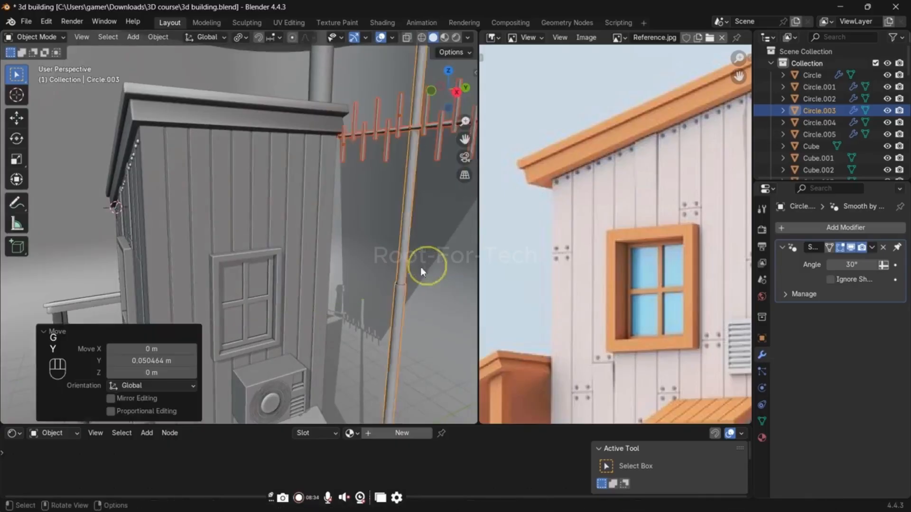
scroll(403, 264, "down", 5)
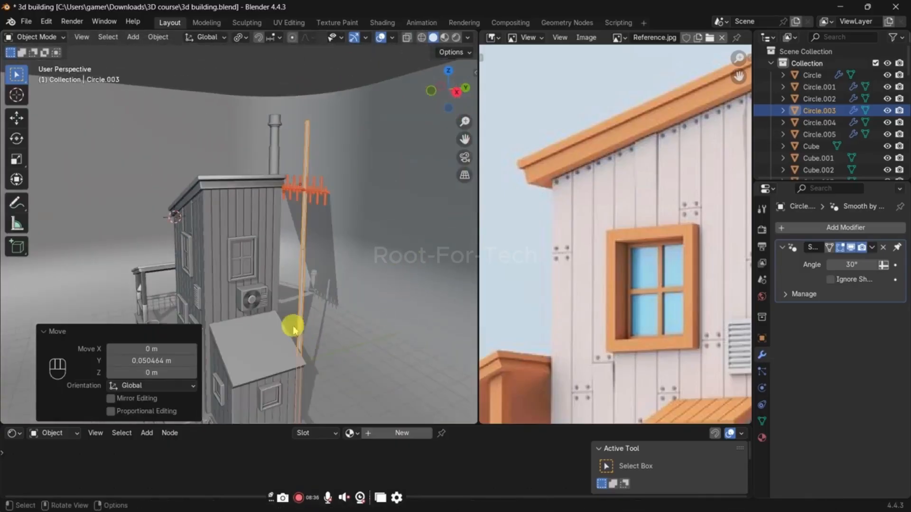
middle_click_drag(298, 313, 324, 234)
left_click(405, 241)
key("ctrl+s")
Step: Recalculate the normals of the whole porch roof and post mesh with the Inside option, and leave mesh editing
scroll(332, 290, "down", 3)
middle_click_drag(344, 304, 373, 302)
middle_click_drag(372, 241, 372, 216, "shift")
scroll(372, 215, "up", 2)
middle_click_drag(342, 284, 399, 261, "shift")
scroll(398, 261, "up", 4)
left_click(268, 240)
key("Tab")
key("a")
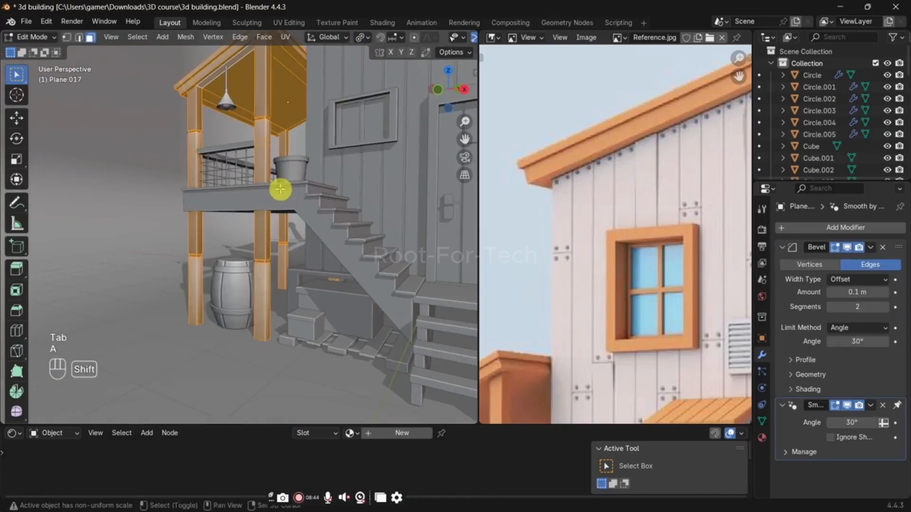
key("shift+n")
key("shift+b")
key("shift+n")
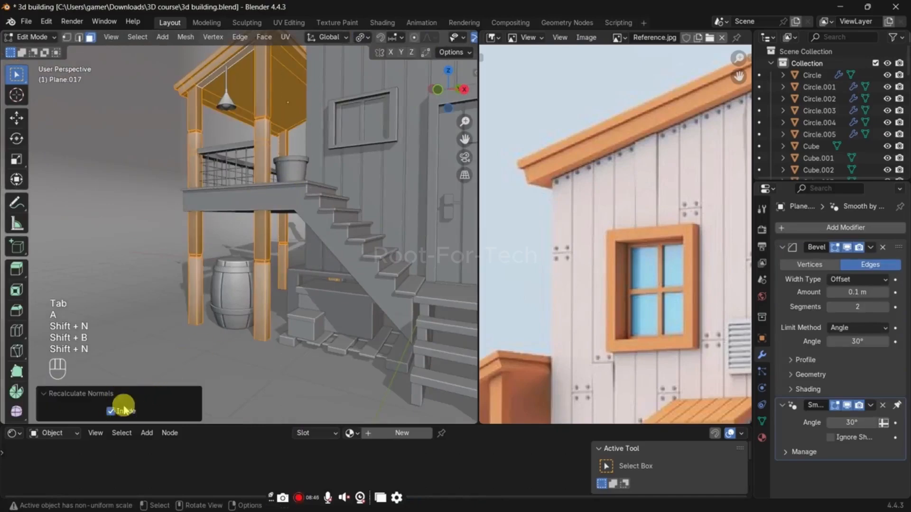
key("Tab")
Step: Try the Single color option for the viewport's solid shading and return to Material color
left_click(366, 301)
mouse_move(283, 318)
middle_mouse_down()
mouse_move(321, 324)
mouse_move(326, 337)
mouse_move(405, 321)
mouse_move(281, 331)
middle_mouse_up()
left_click(328, 339)
left_click(468, 37)
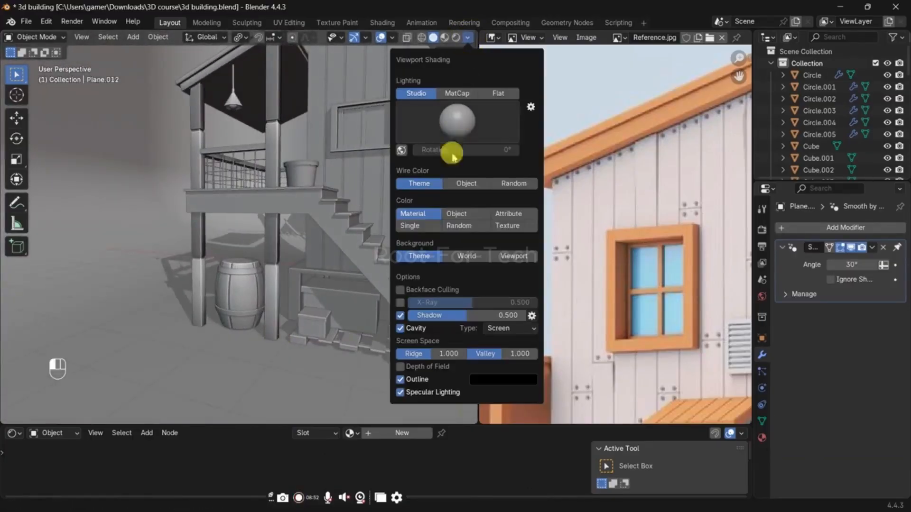
left_click(411, 226)
left_click(423, 215)
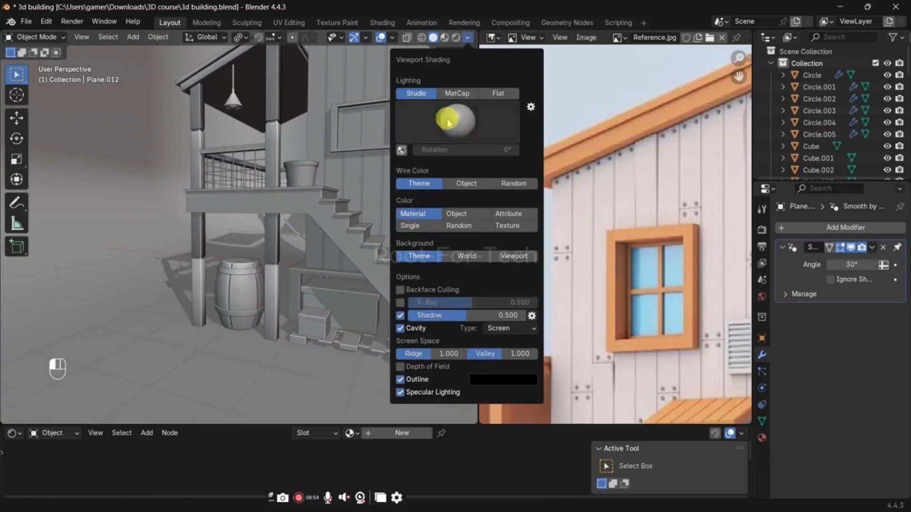
Step: Switch the viewport's studio lighting to the fourth light preset
left_click(454, 122)
left_click(416, 164)
left_click(455, 126)
left_click(524, 163)
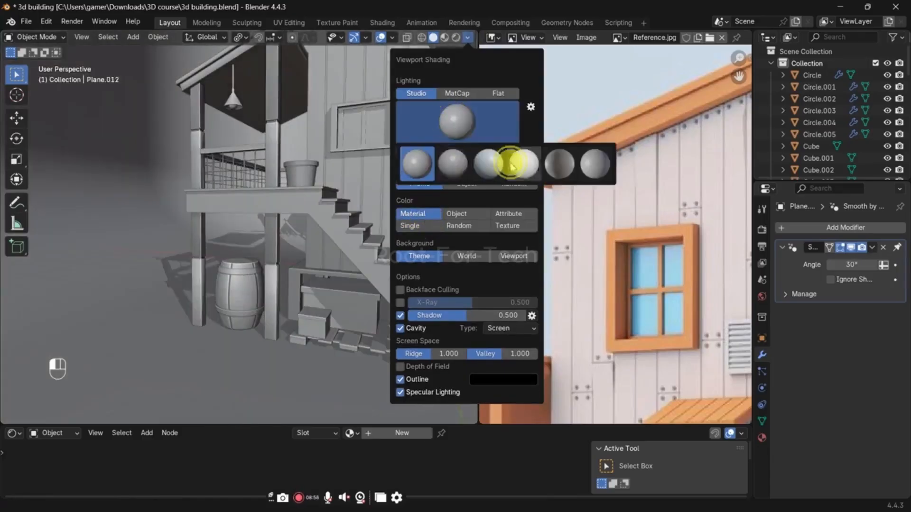
middle_click_drag(380, 199, 281, 238)
scroll(307, 230, "down", 6)
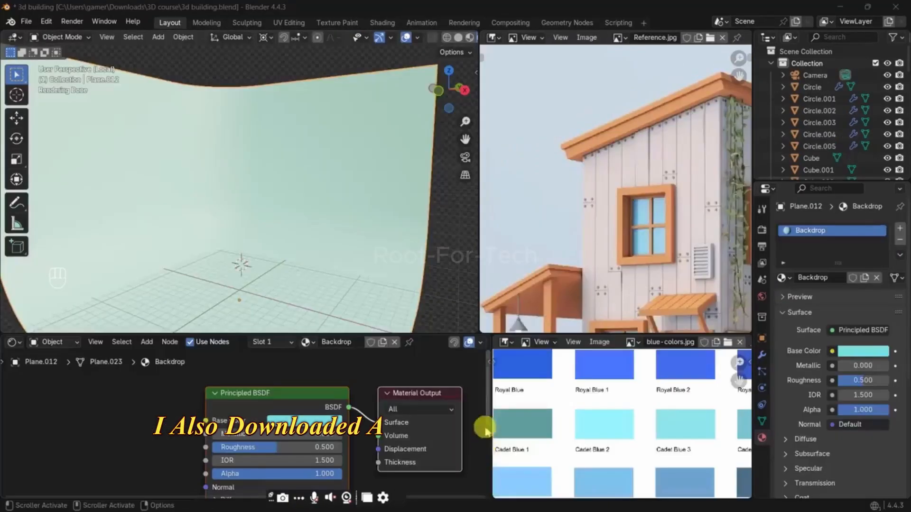
Step: Examine the blue color palette image for shades suitable for the backdrop
scroll(622, 398, "down", 1)
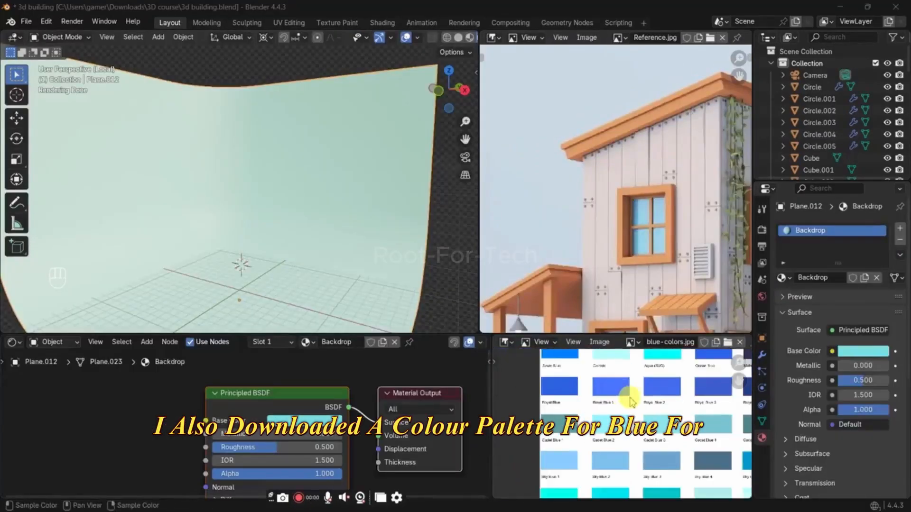
scroll(631, 403, "down", 1)
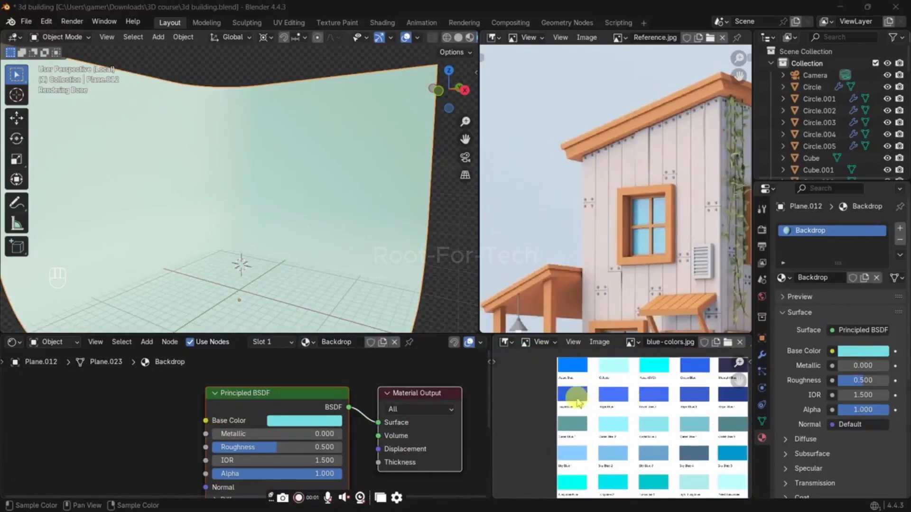
middle_click_drag(578, 402, 555, 399)
scroll(556, 402, "down", 1)
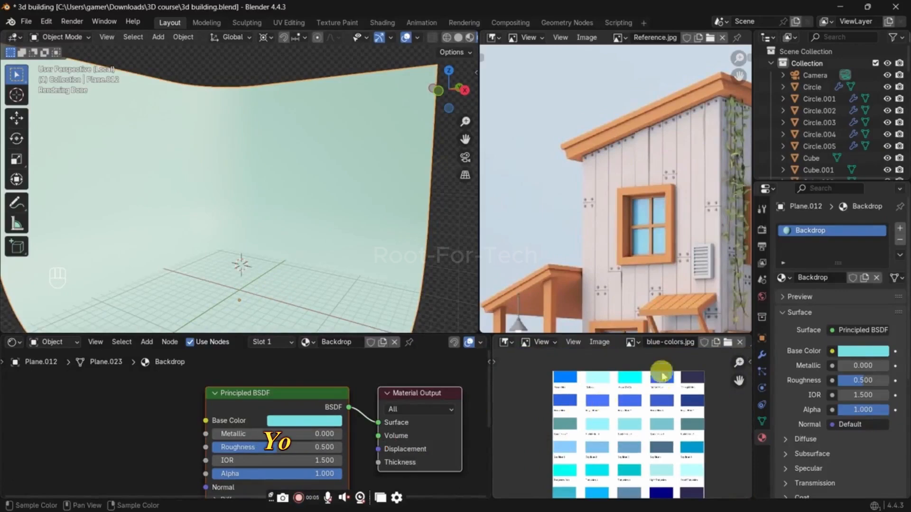
middle_click_drag(657, 344, 590, 342)
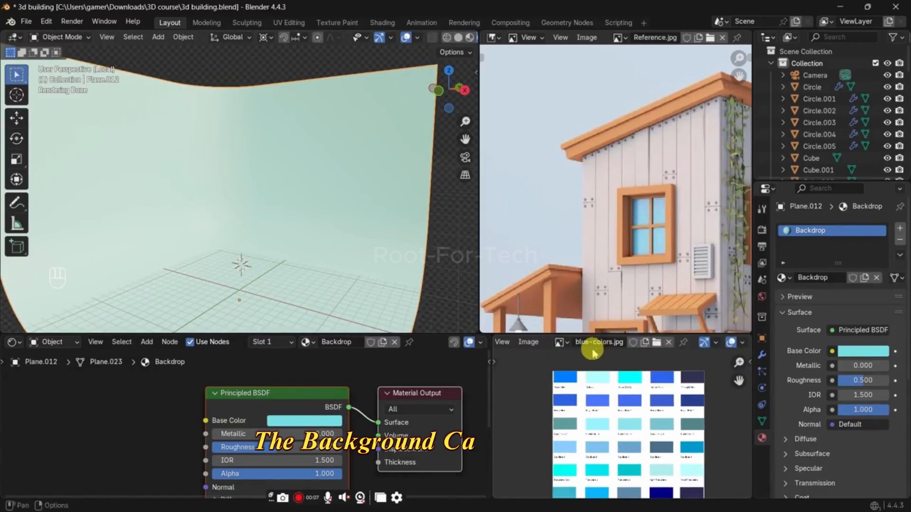
scroll(621, 444, "up", 4)
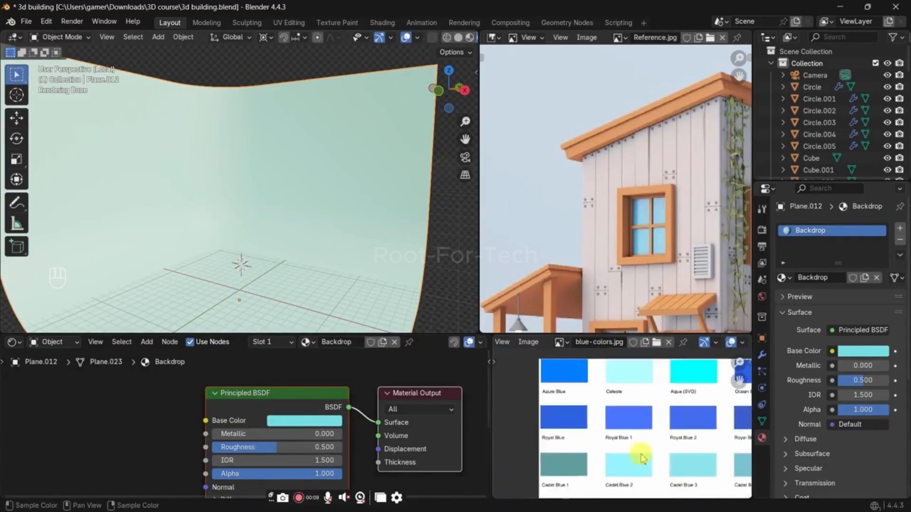
scroll(620, 439, "up", 5)
scroll(635, 423, "down", 3)
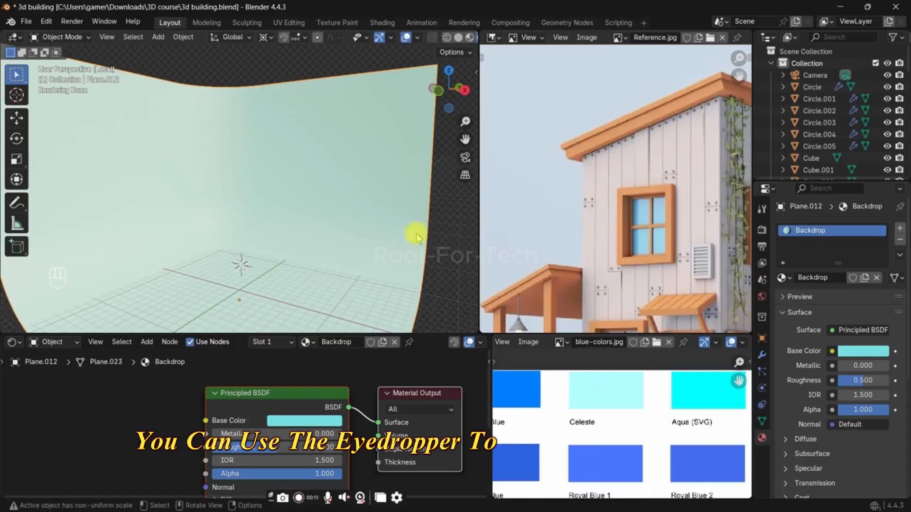
Step: Try the palette's Azure Blue and Celeste swatches as the Backdrop material's base color, sampling each with the eyedropper
left_click(347, 421)
left_click(376, 401)
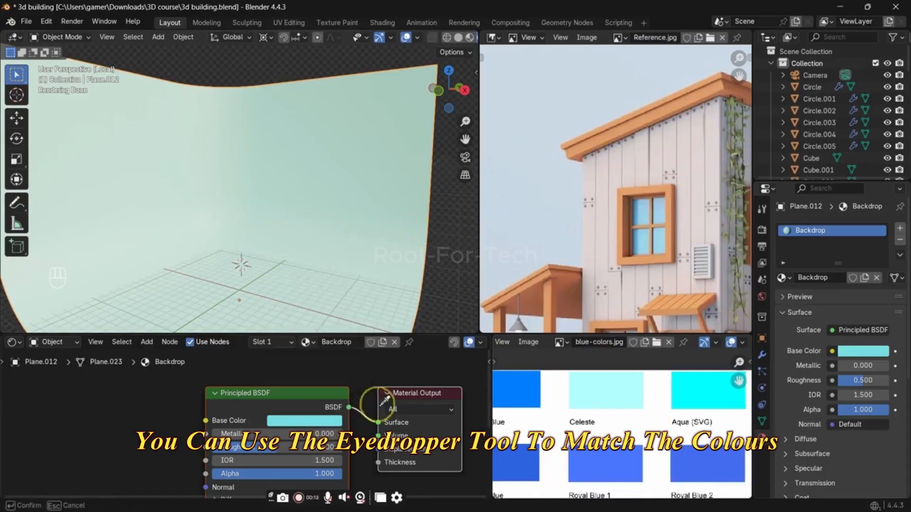
left_click(519, 387)
middle_click_drag(542, 407, 512, 421)
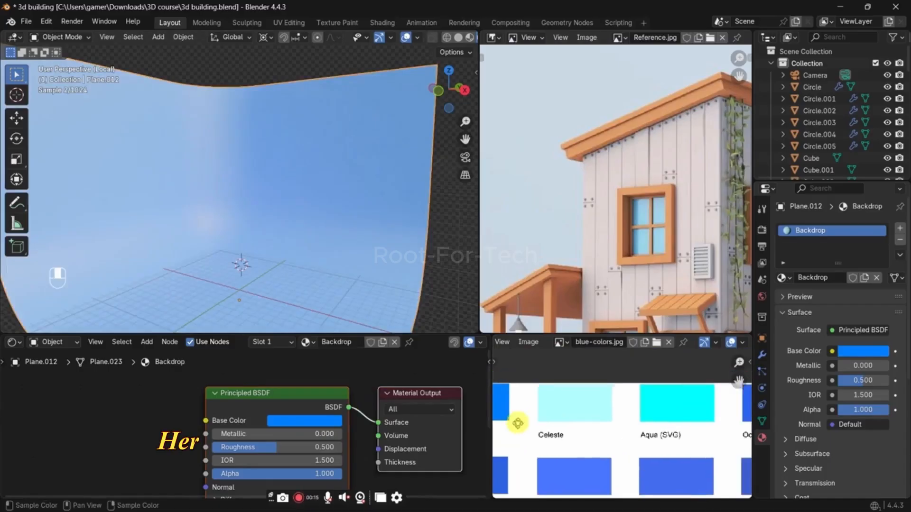
left_click(323, 421)
left_click(376, 403)
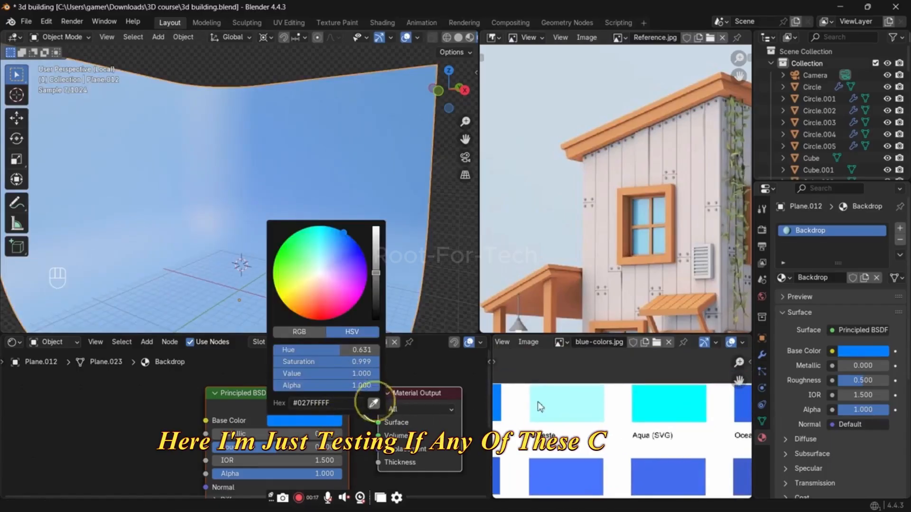
left_click(543, 401)
Step: Sample the palette's Aqua (SVG) swatch as the Backdrop material's base color
left_click(327, 422)
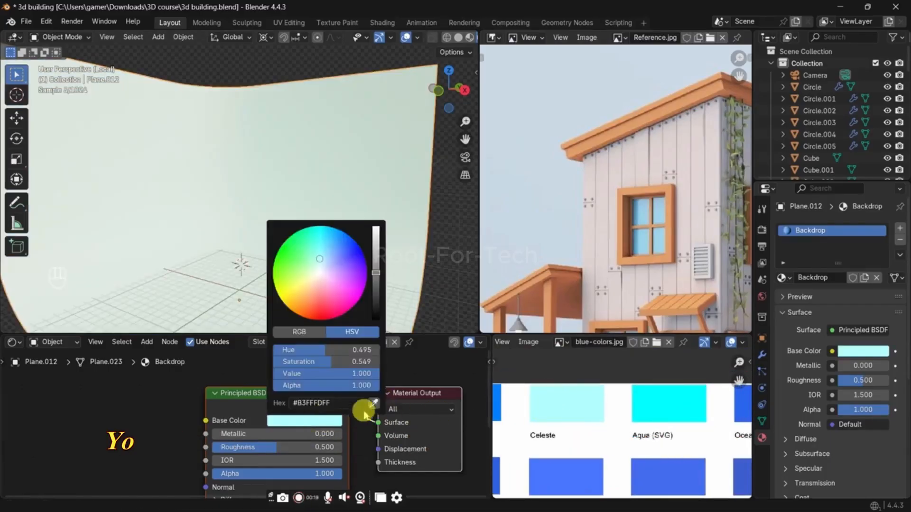
left_click(376, 401)
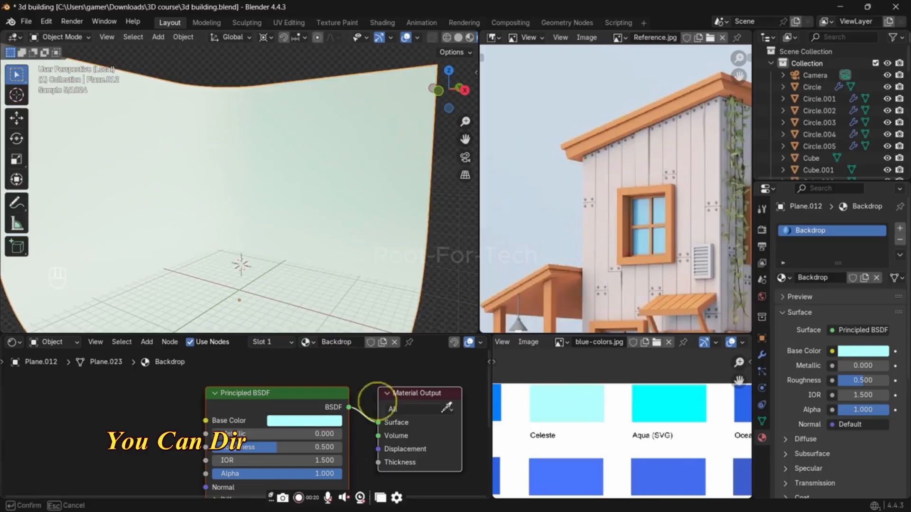
left_click(677, 419)
middle_click_drag(671, 441, 546, 453)
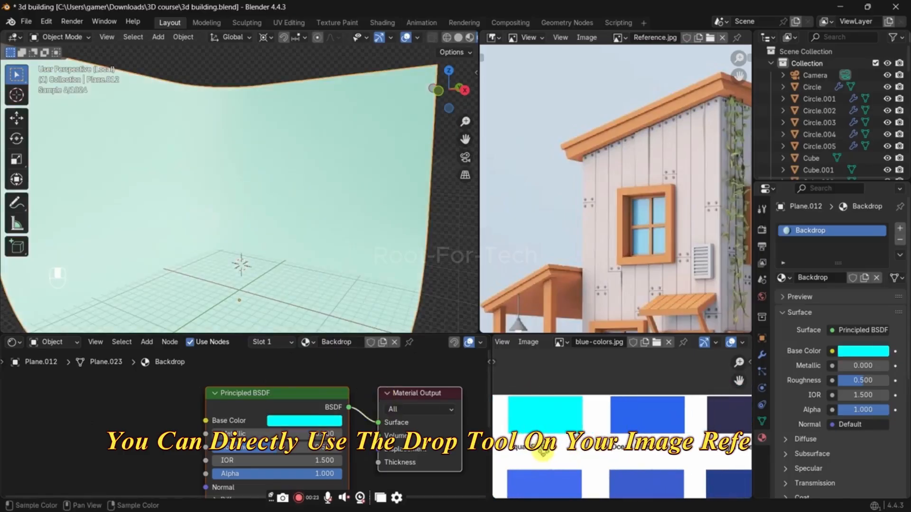
Step: Sample the palette's Ocean Blue swatch as the Backdrop material's base color
left_click(339, 421)
left_click(373, 403)
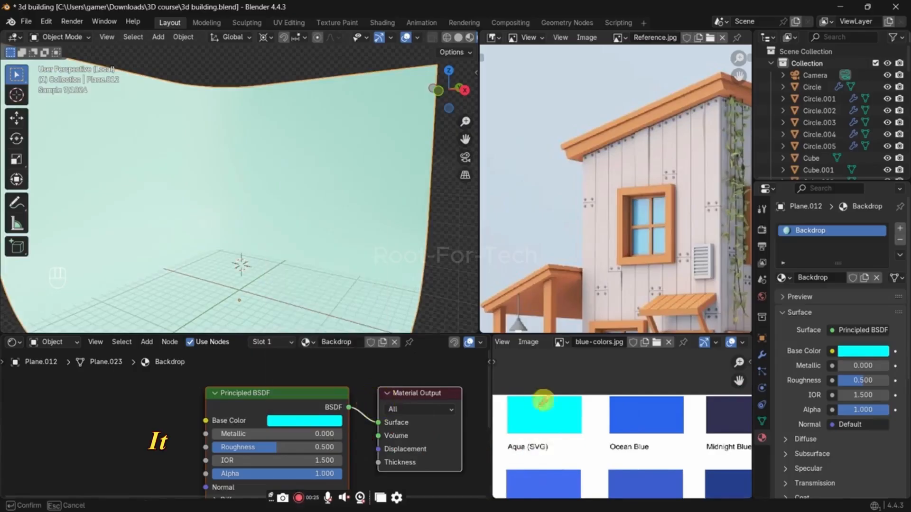
left_click(647, 407)
Step: Sample the palette's Cadet Blue 2 swatch as the Backdrop's base color and adjust its brightness to 1.000
scroll(600, 464, "down", 4)
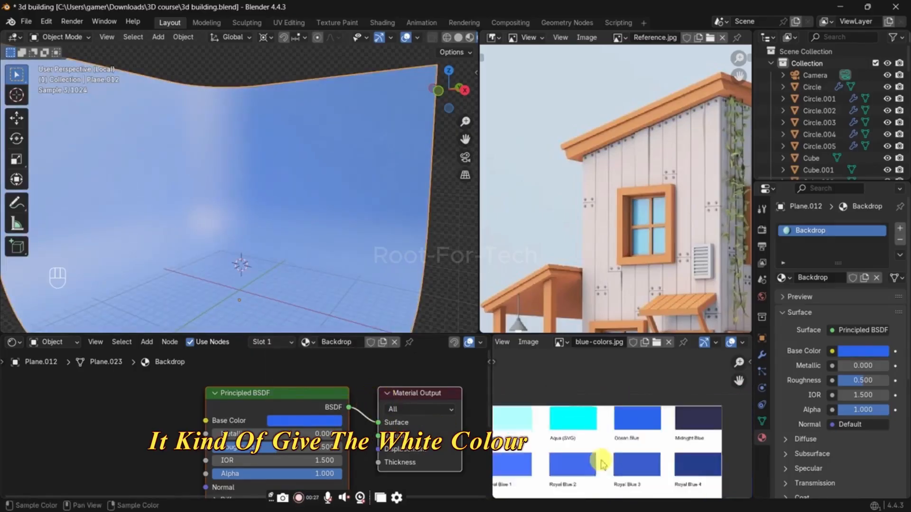
scroll(610, 454, "up", 2)
middle_click_drag(609, 455, 639, 438)
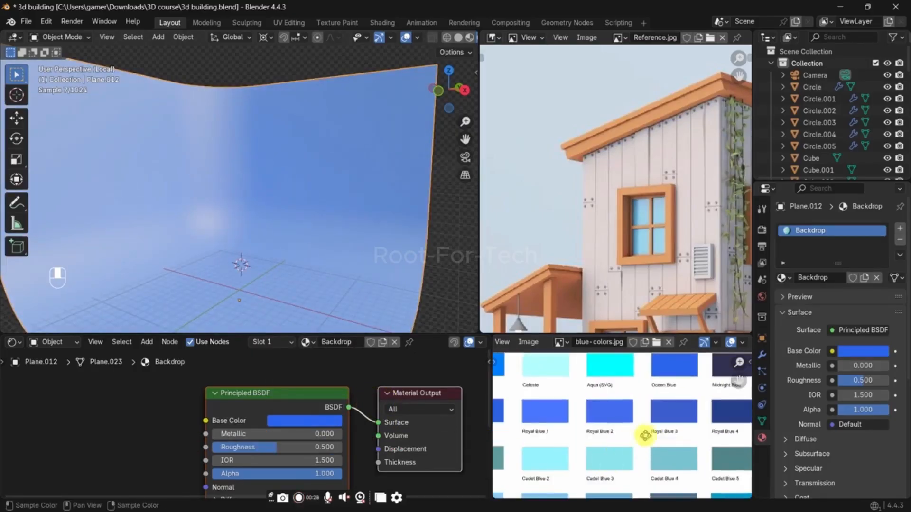
scroll(617, 434, "up", 3)
left_click(332, 422)
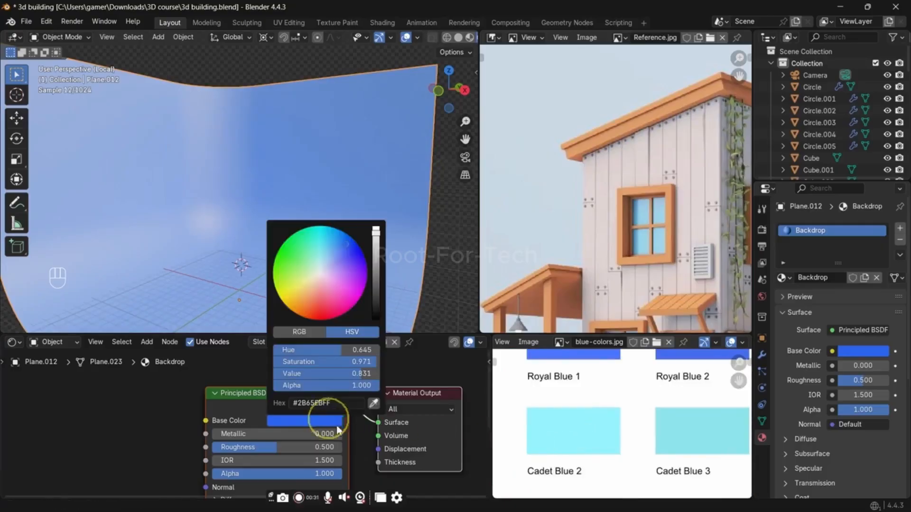
left_click(369, 403)
left_click(561, 431)
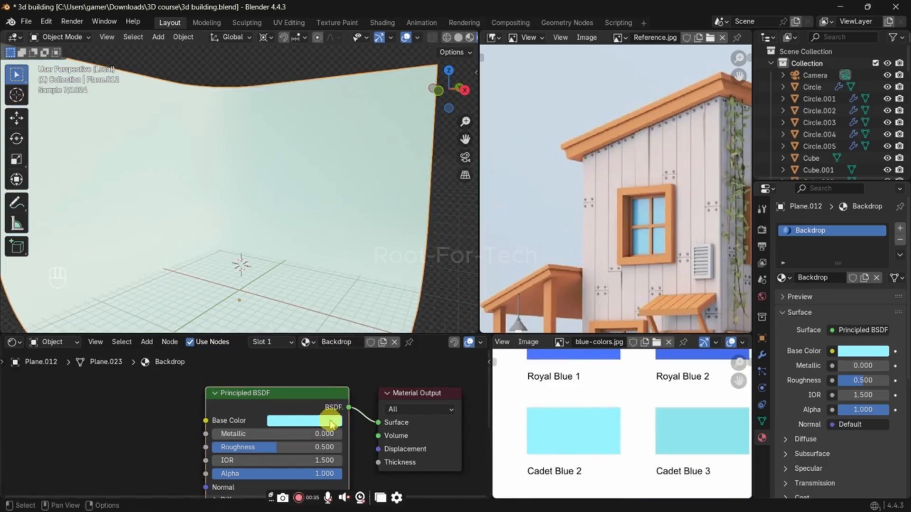
left_click(327, 420)
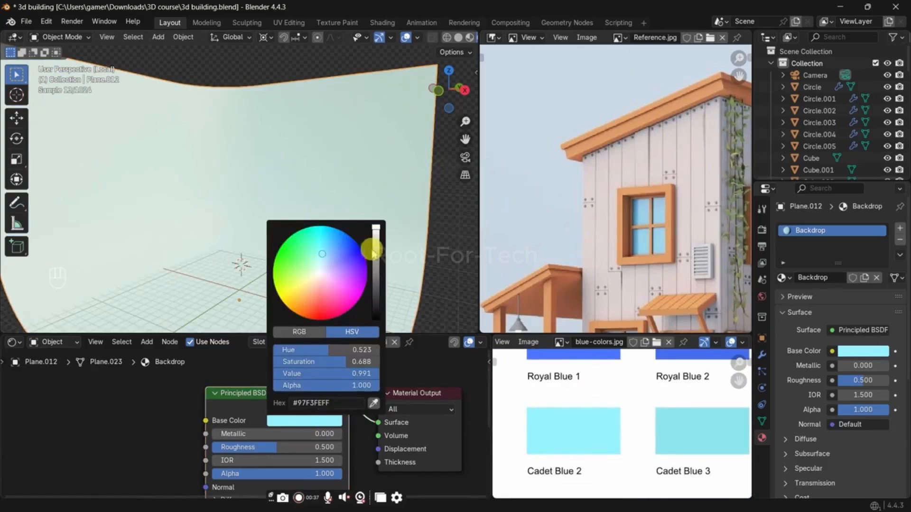
left_click_drag(376, 228, 376, 242)
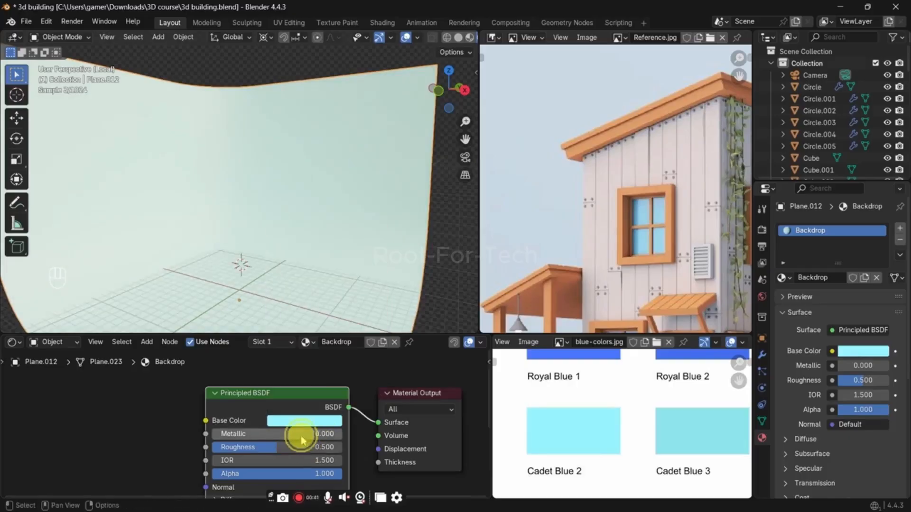
Step: Set the Backdrop material's Metallic to 0.244 and its Roughness to 0.489
left_click_drag(301, 437, 298, 438)
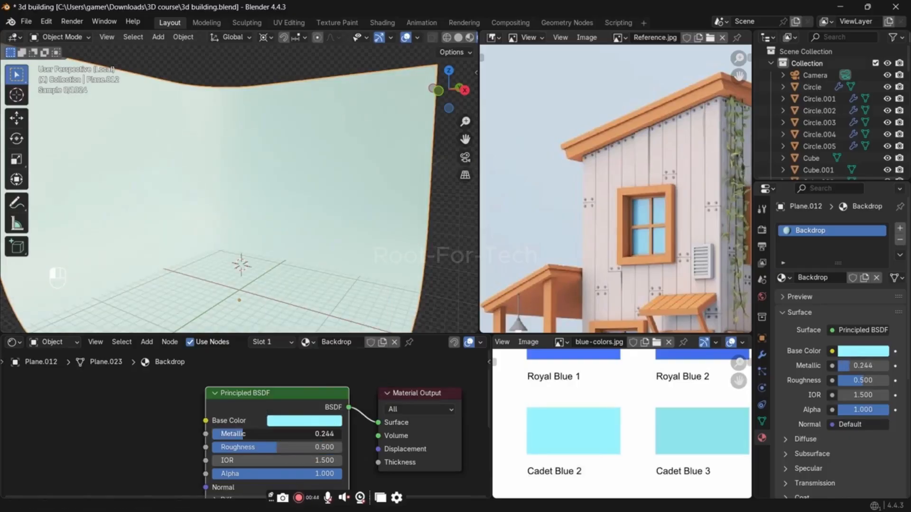
left_click_drag(241, 435, 274, 447)
middle_click_drag(275, 475, 250, 470)
Step: Sample the palette's Cadet Blue 3 swatch as the Backdrop material's base color
left_click(247, 416)
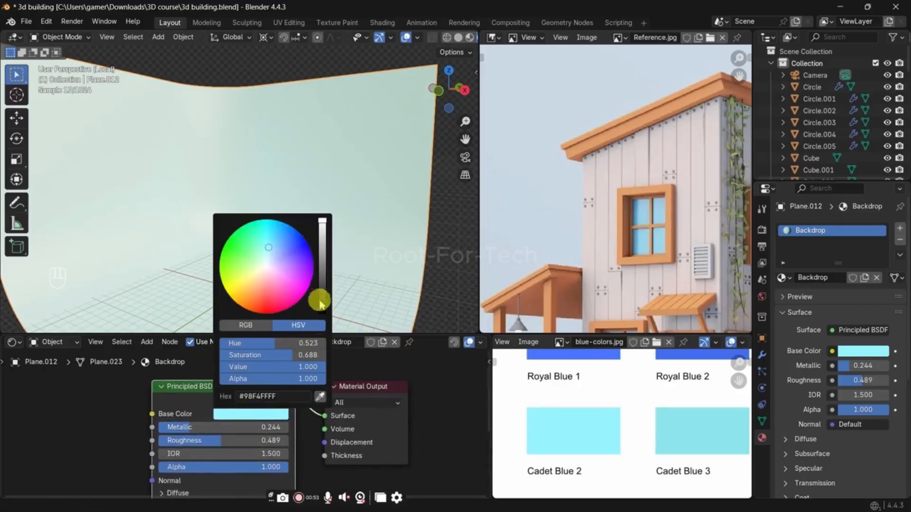
left_click(320, 396)
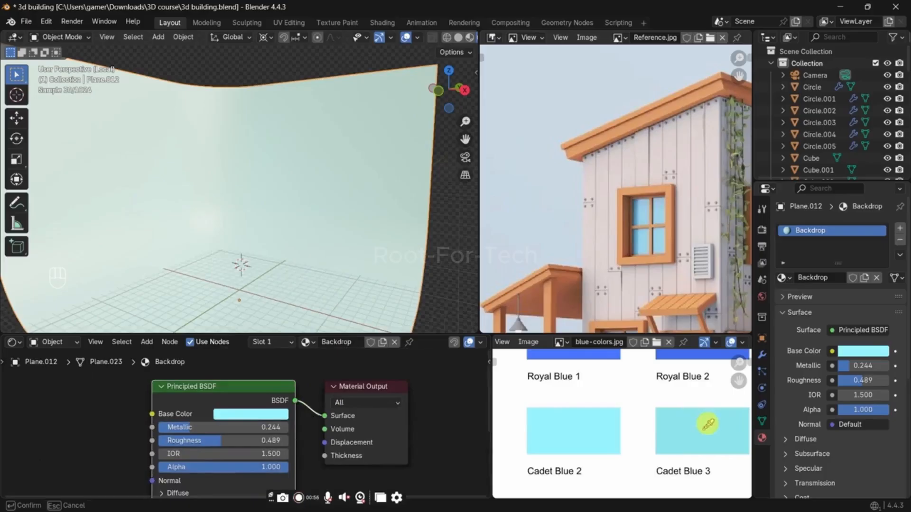
middle_click_drag(703, 426, 567, 434)
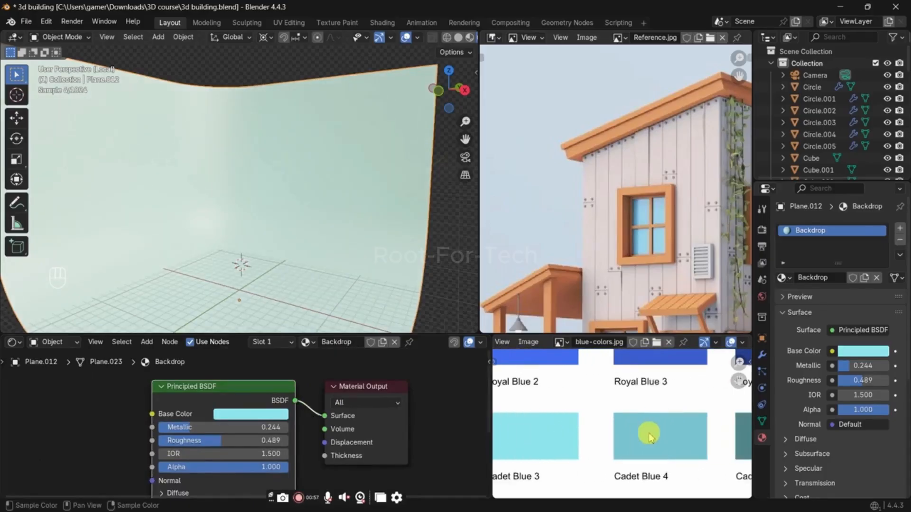
Step: Sample the pale blue sky of the reference image as the Backdrop material's base color
middle_click_drag(649, 436, 721, 443)
middle_click_drag(627, 443, 571, 419)
left_click(282, 415)
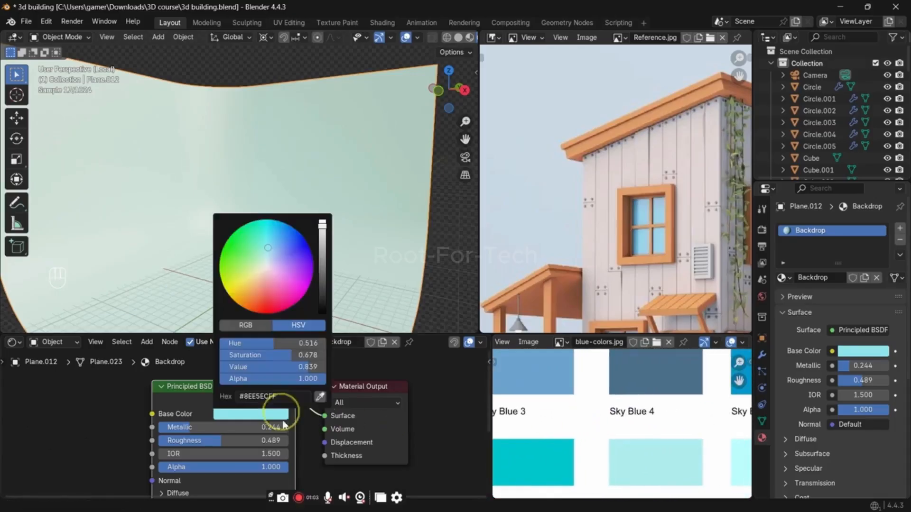
left_click(321, 395)
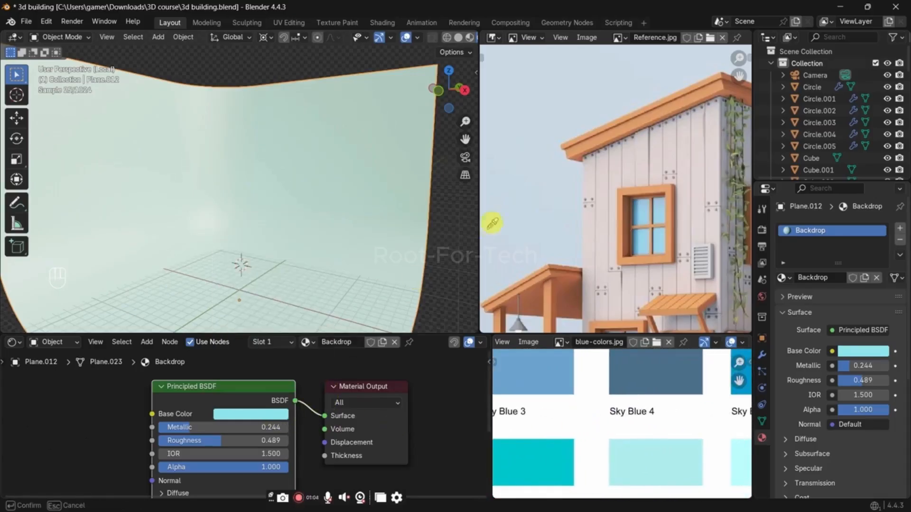
left_click(512, 232)
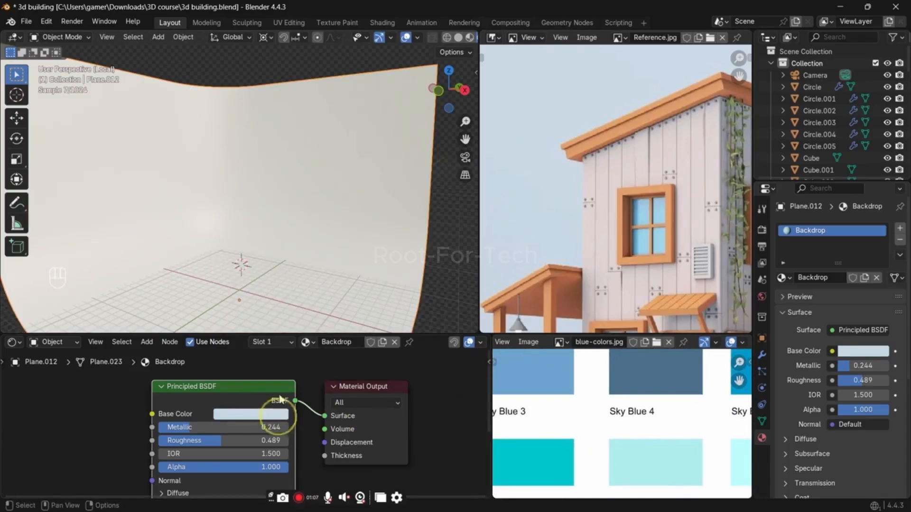
Step: Shift the Backdrop's base color on the color wheel to a more saturated light blue, hex 85BFE2
left_click(279, 414)
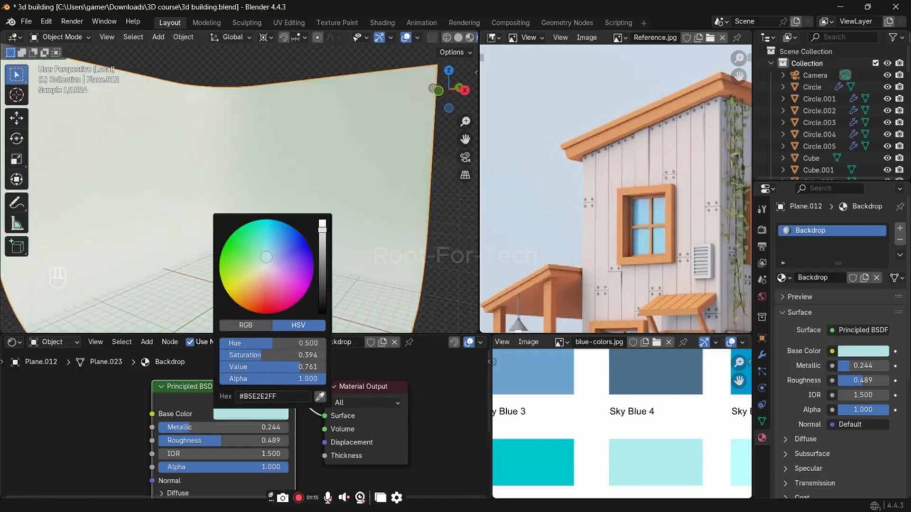
left_click_drag(270, 259, 271, 256)
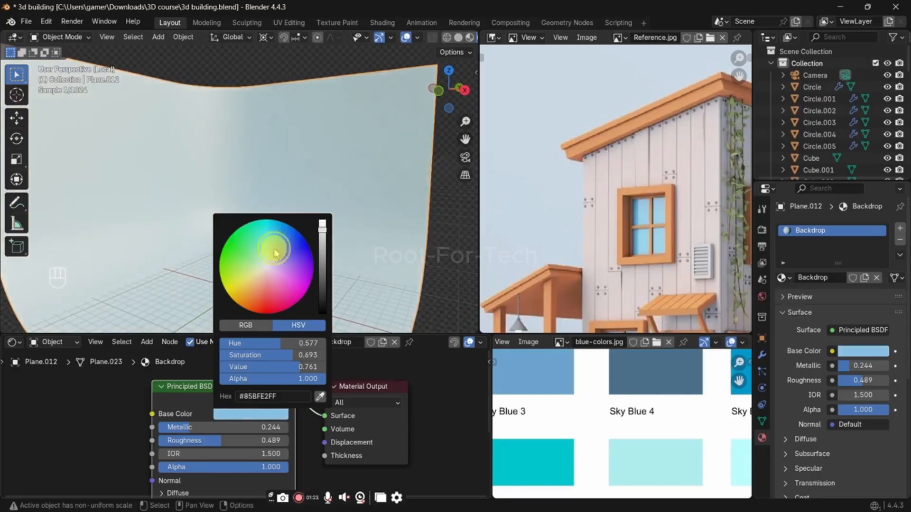
Step: Switch the viewport to solid shading and render the scene from the camera
key("z")
left_click(393, 236)
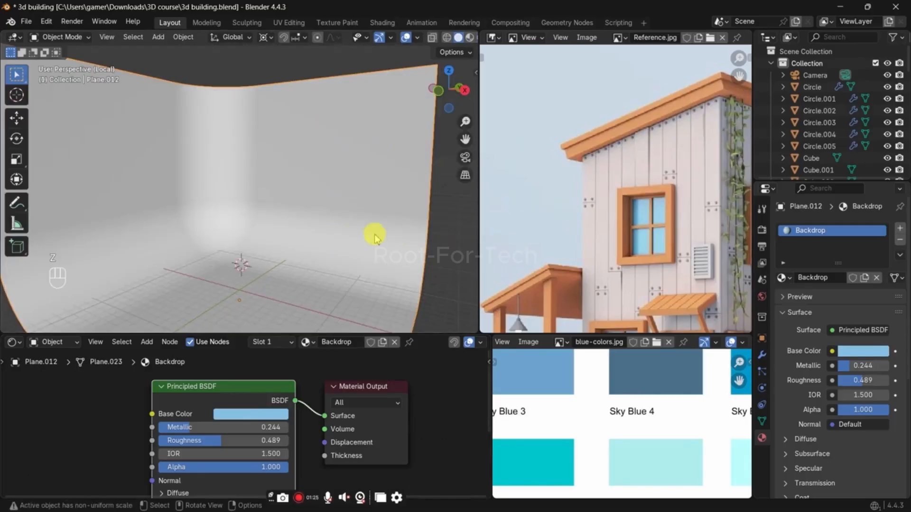
key("F12")
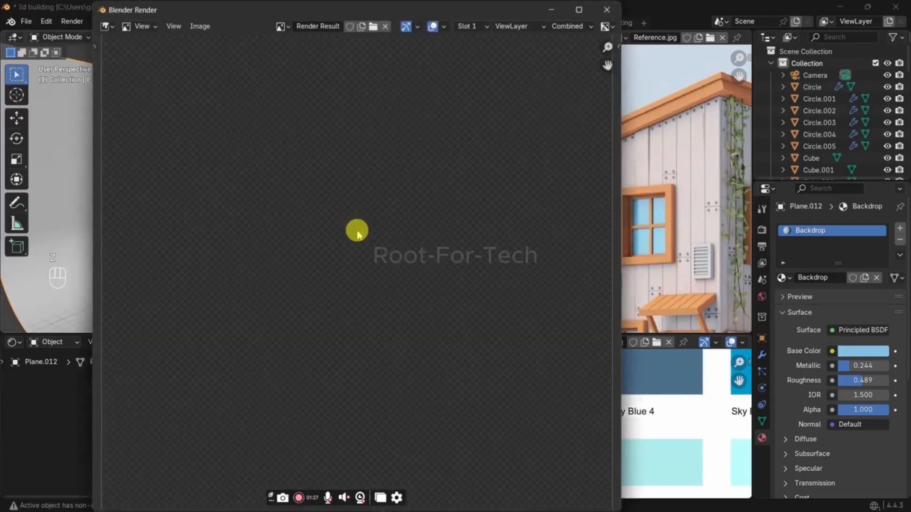
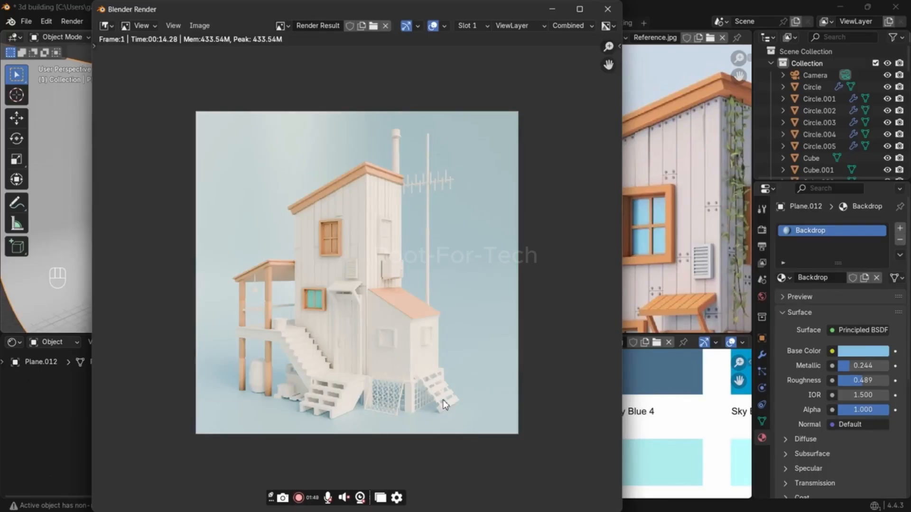
Step: Inspect the rendered building up close, then close the render and leave the backdrop's local view
scroll(388, 382, "up", 5)
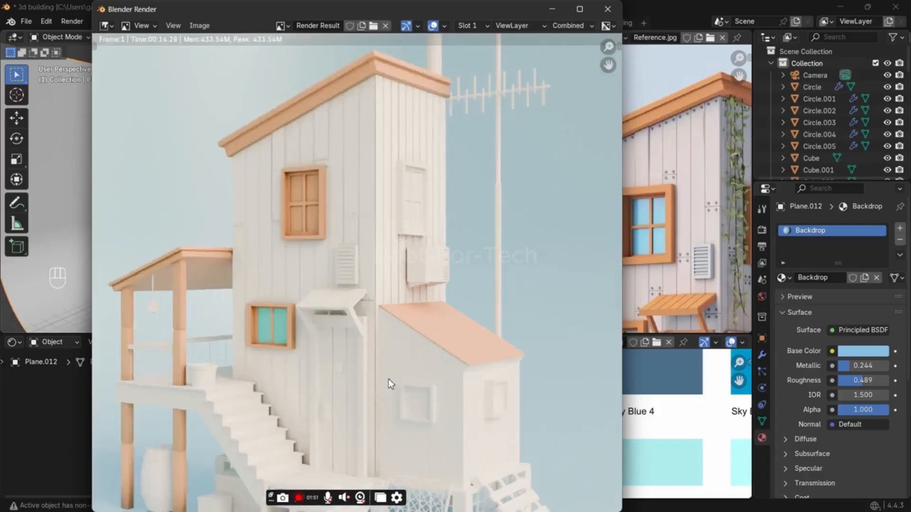
key("Escape")
key("KP_Divide")
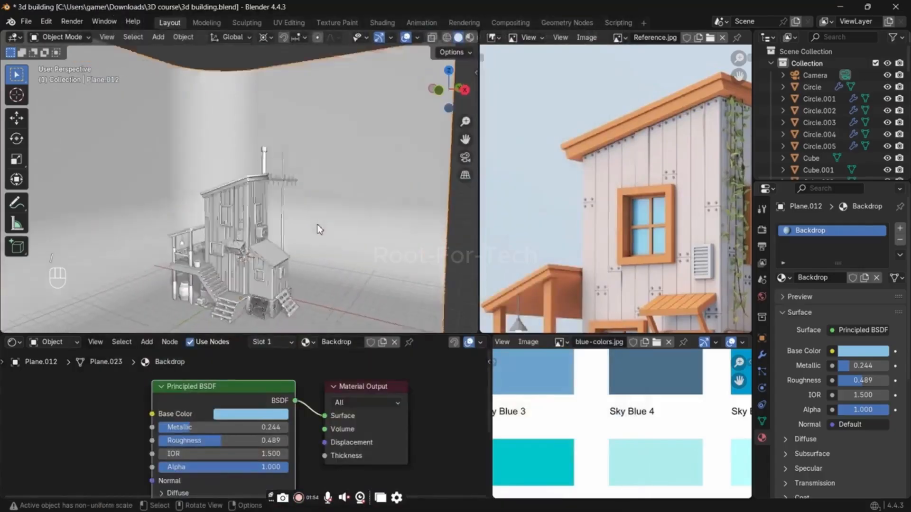
Step: Add a second slot with the Mirror material to the upper front window and assign it to the four glass panes
left_click(235, 148)
key("Tab")
key("KP_Decimal")
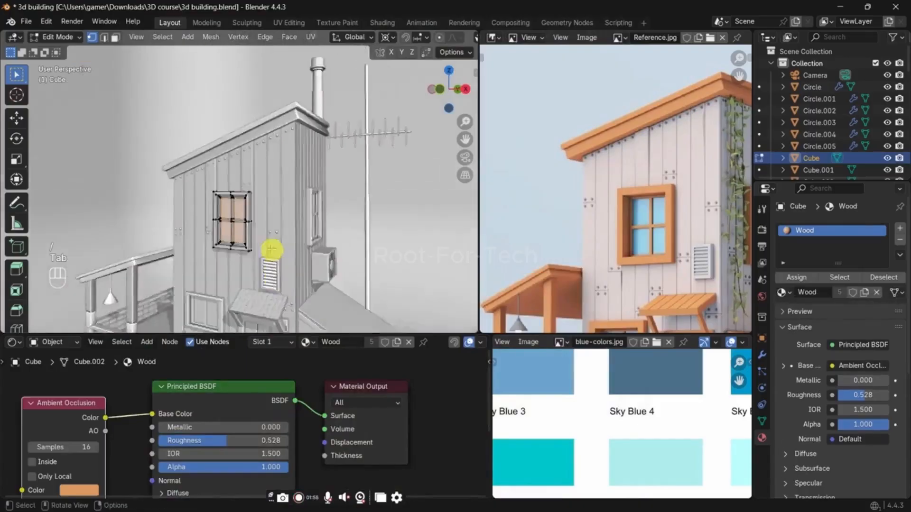
left_click(899, 229)
left_click(782, 312)
left_click(723, 354)
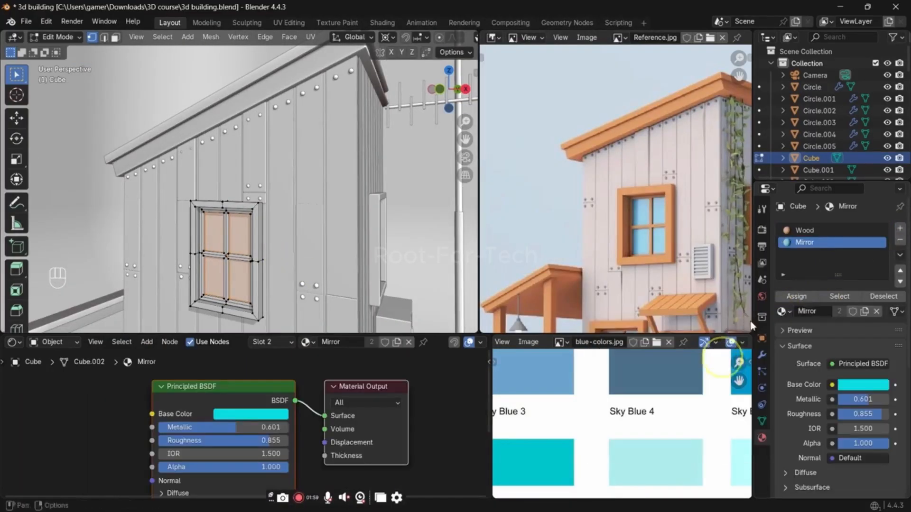
left_click(796, 296)
key("Tab")
Step: Link the upper front window's Wood and Mirror materials to the upper window on the adjacent wall
middle_click_drag(420, 247, 370, 244)
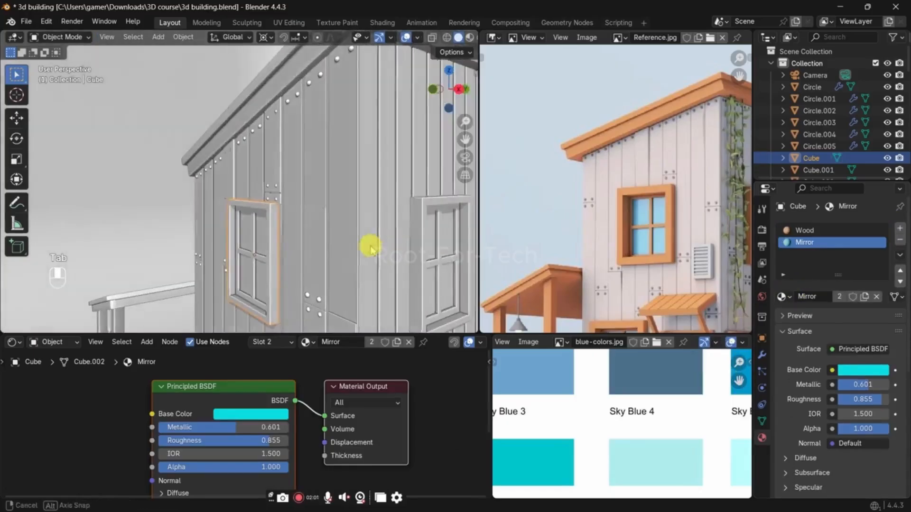
left_click(449, 249)
middle_click_drag(448, 249, 385, 174)
key("Tab")
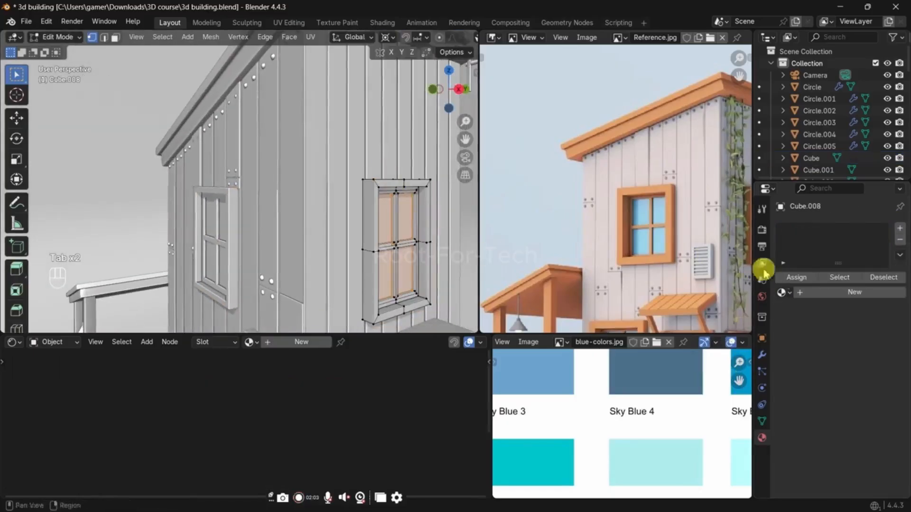
key("Tab")
left_click(218, 227)
key("ctrl+l")
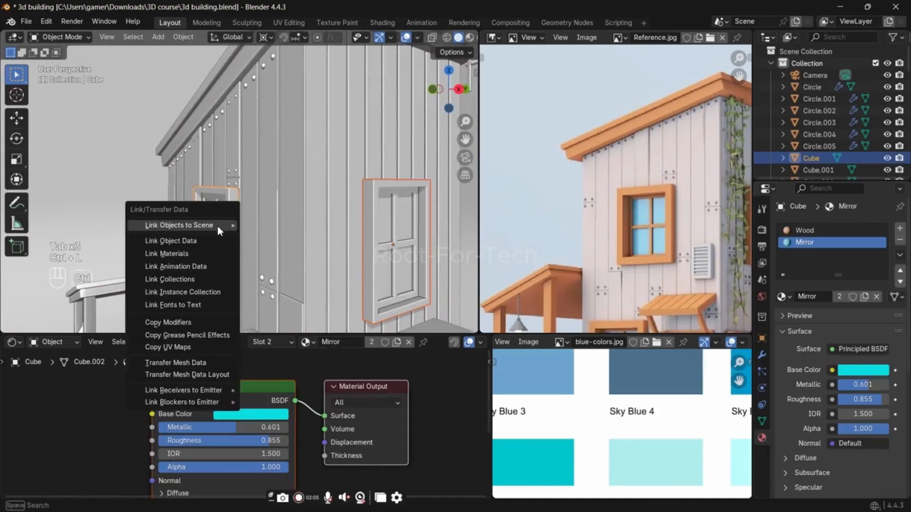
key("Down")
key("Down")
key("Return")
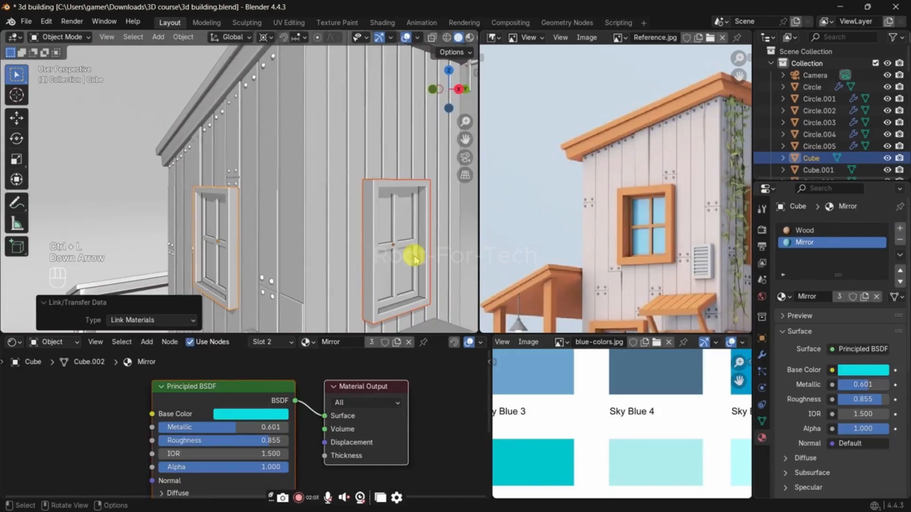
Step: Assign the Mirror material to the selected glass panes of both upper windows
key("Tab")
left_click(793, 296)
key("Tab")
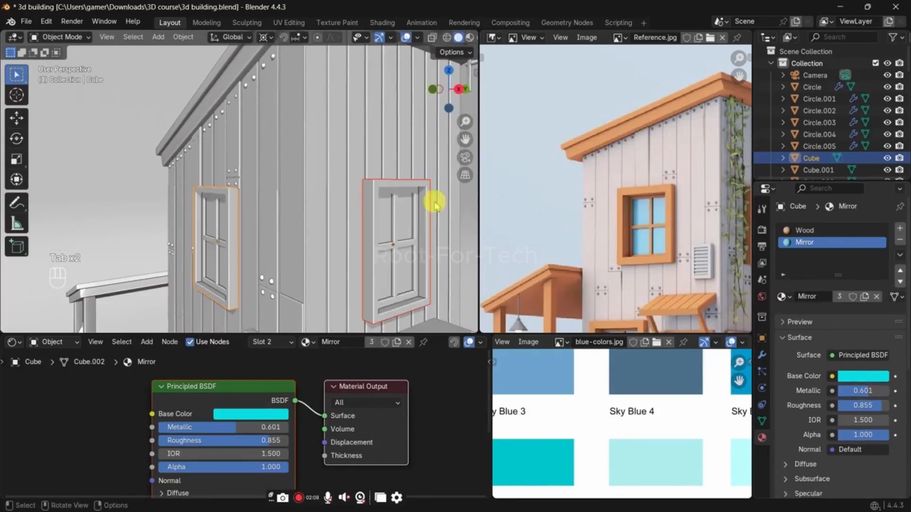
Step: Link the upper side window's materials to the two small windows on the lower annex
middle_click_drag(386, 290, 311, 140, "shift")
middle_click_drag(312, 177, 332, 230)
left_click(264, 240)
key("Tab")
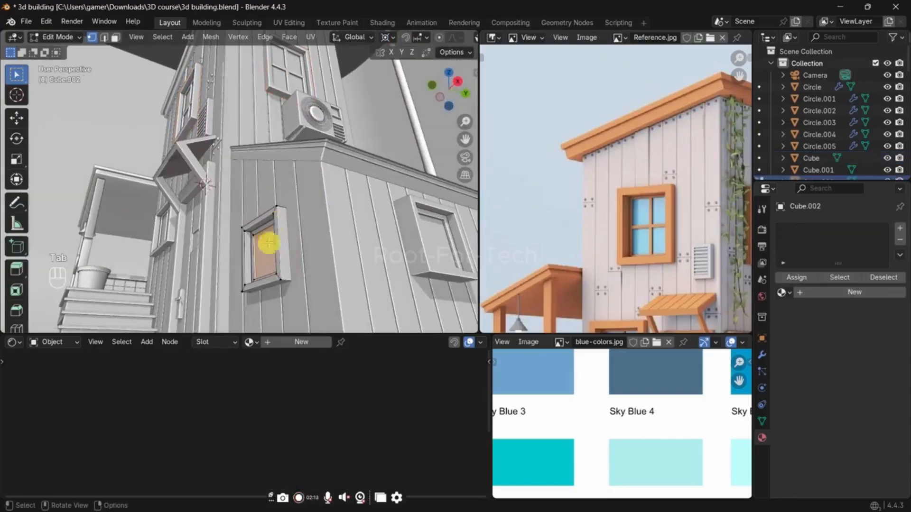
key("Tab")
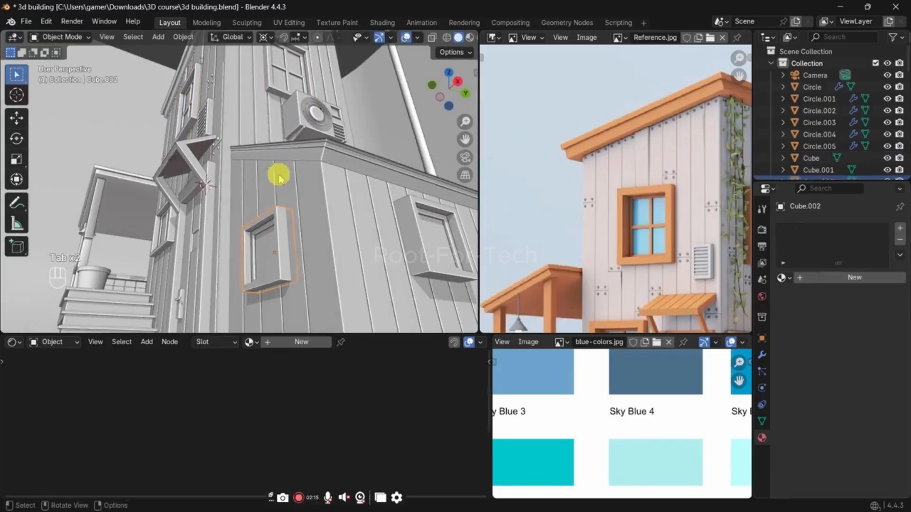
left_click(290, 92)
left_click(253, 239, "shift")
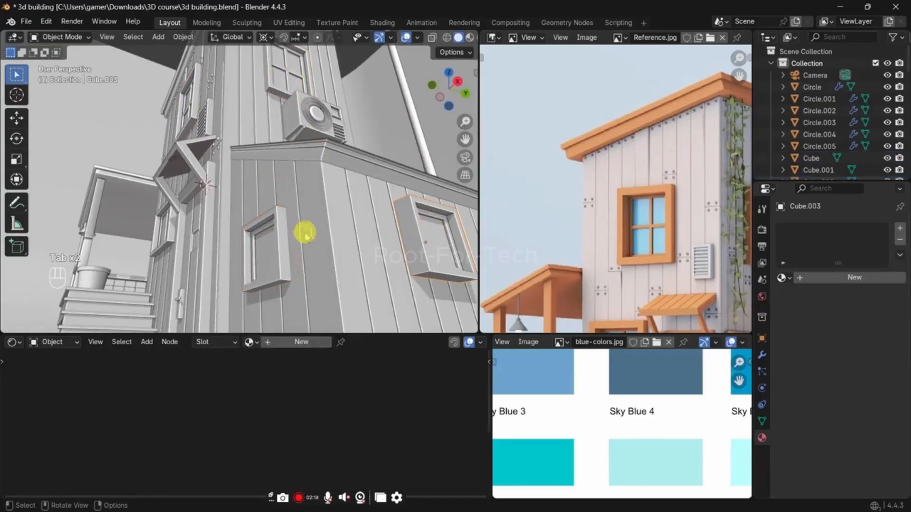
left_click(277, 69, "shift")
key("ctrl+l")
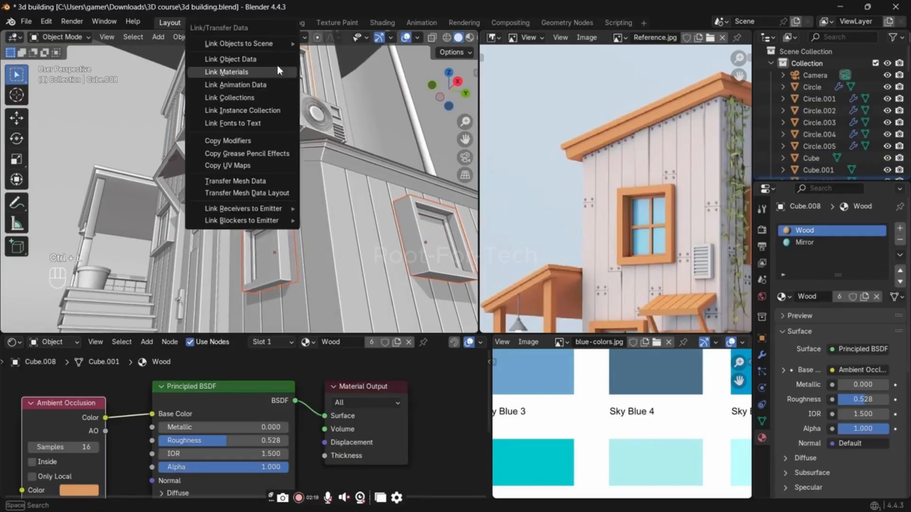
left_click(278, 71)
Step: Assign the Mirror material to the glass panes of both annex windows in Edit Mode
left_click(254, 259)
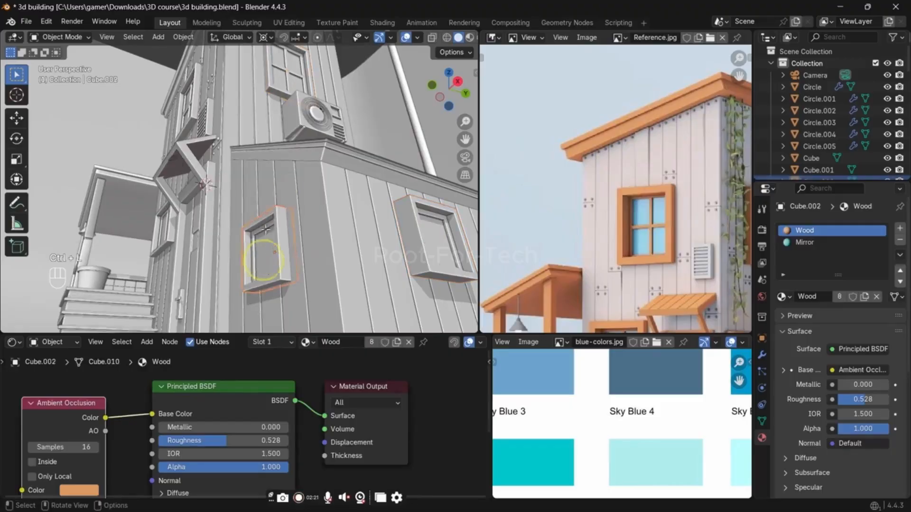
key("Tab")
key("Tab")
key("Tab")
key("Tab")
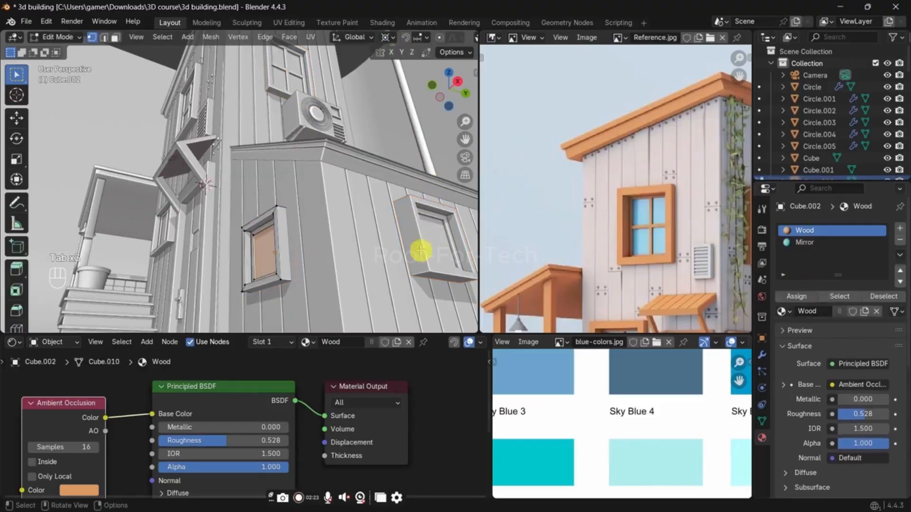
left_click(426, 243, "shift")
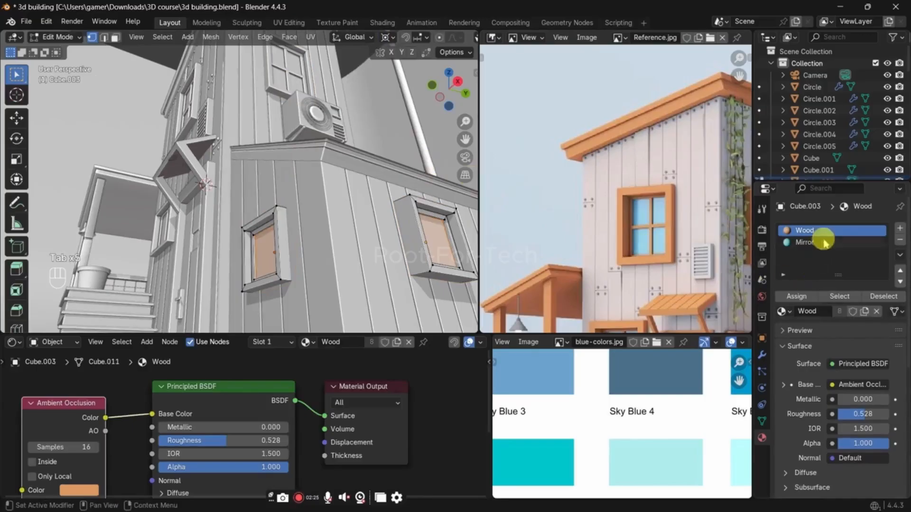
left_click(807, 242)
left_click(797, 297)
key("Tab")
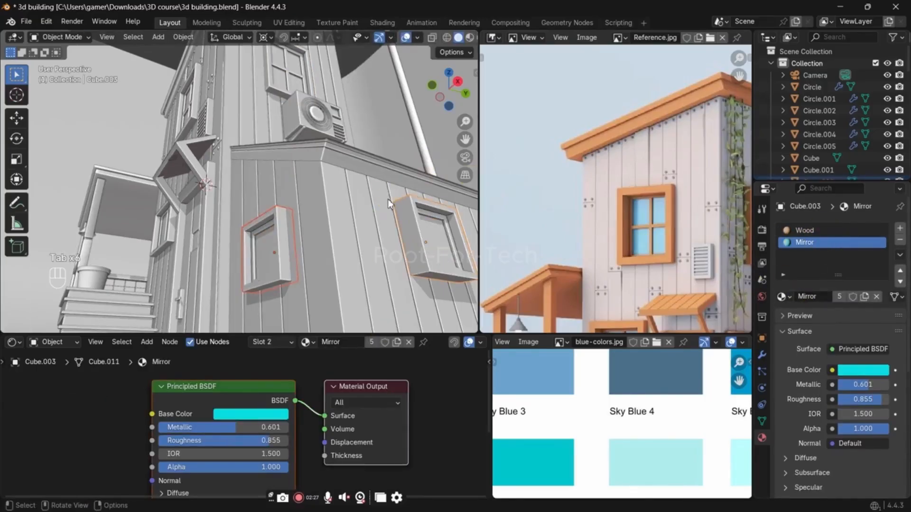
Step: Render the scene to check the window materials on the whole building, then close the render
key("F12")
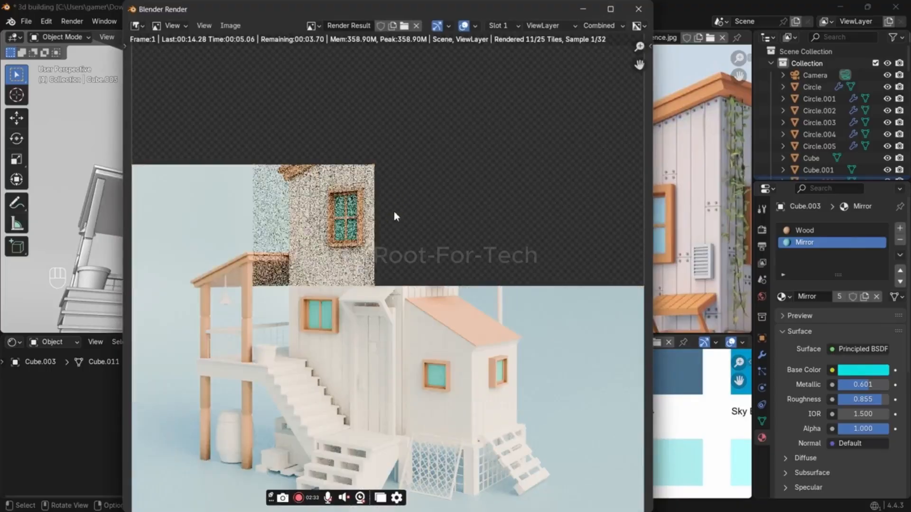
scroll(394, 211, "down", 1)
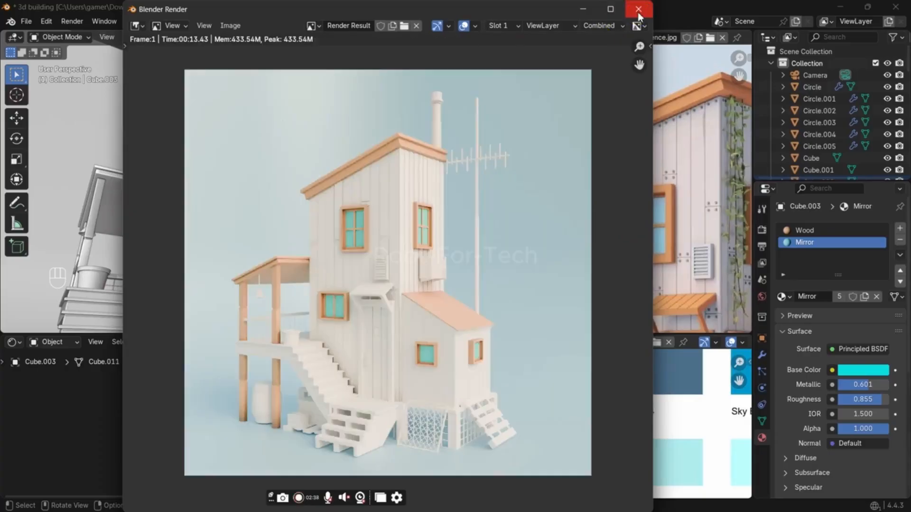
left_click(638, 15)
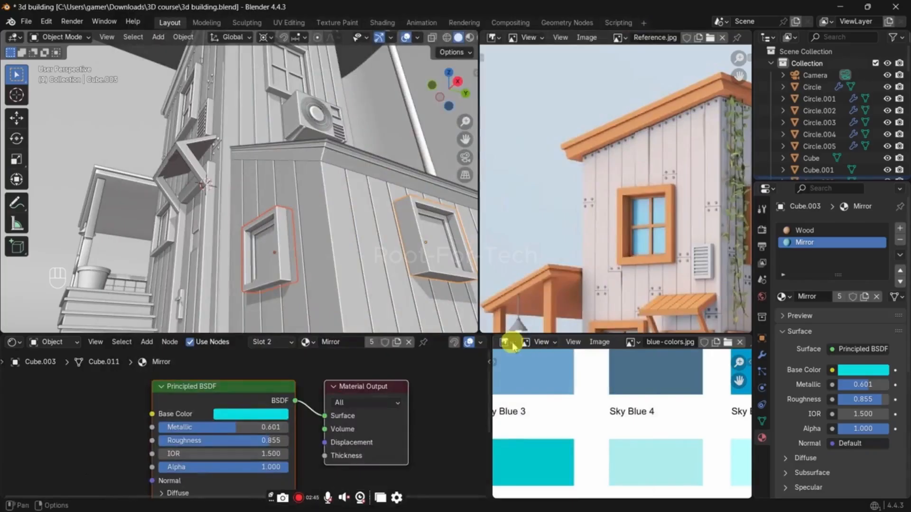
Step: Replace the blue color palette in the lower image editor with the Render Result, showing the whole building
left_click(507, 343)
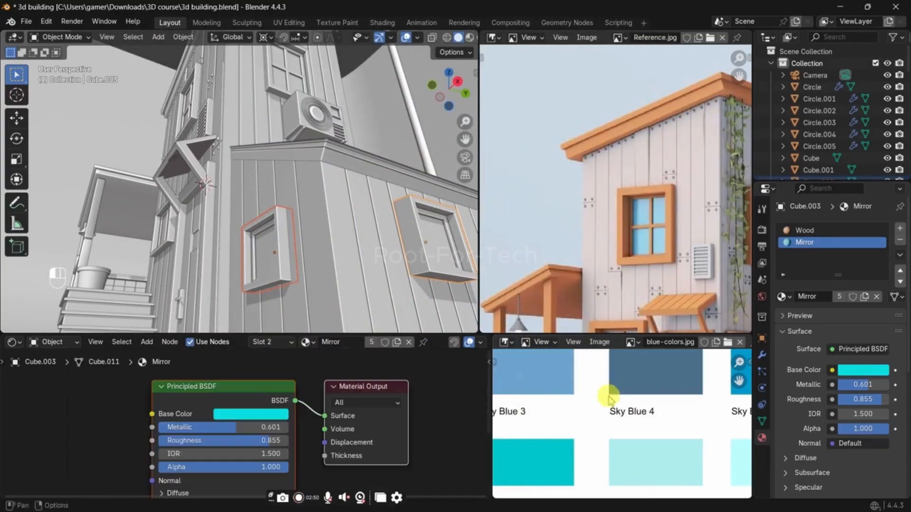
left_click(631, 345)
left_click(664, 368)
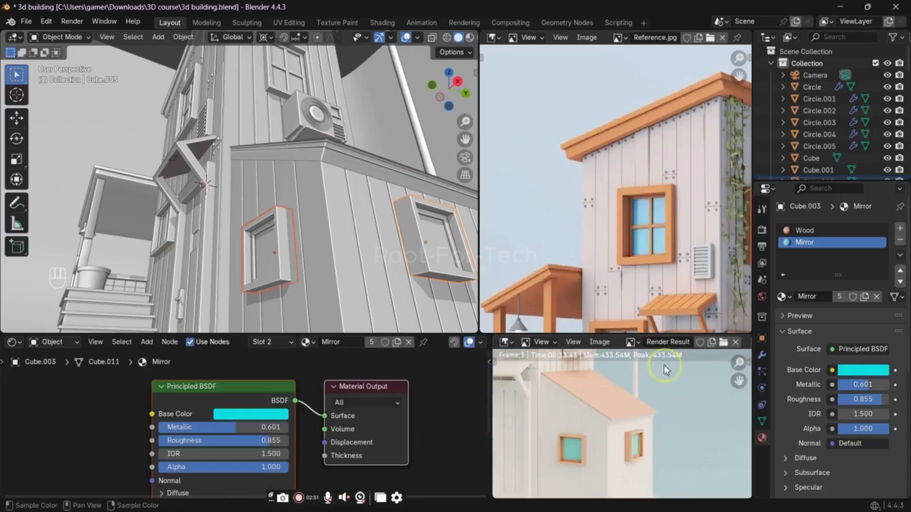
scroll(607, 432, "down", 5)
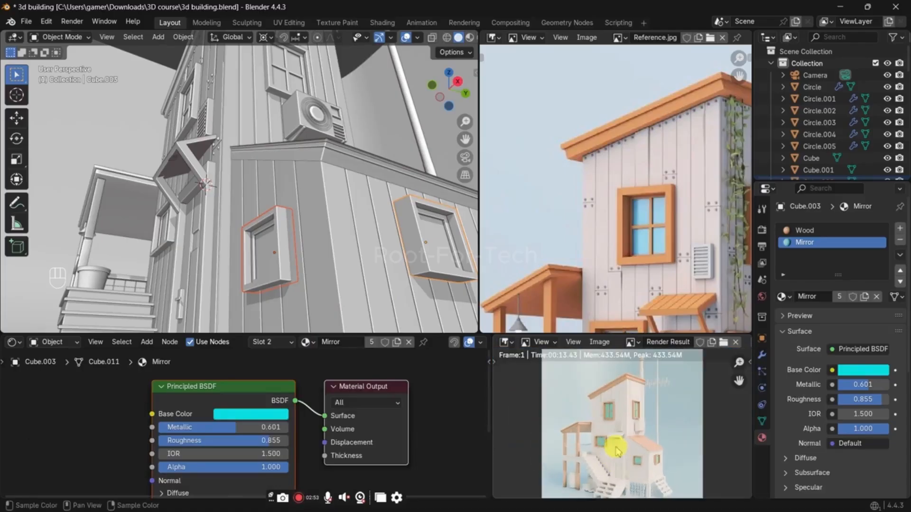
Step: Bring up the Color Management settings in the render properties
left_click(762, 230)
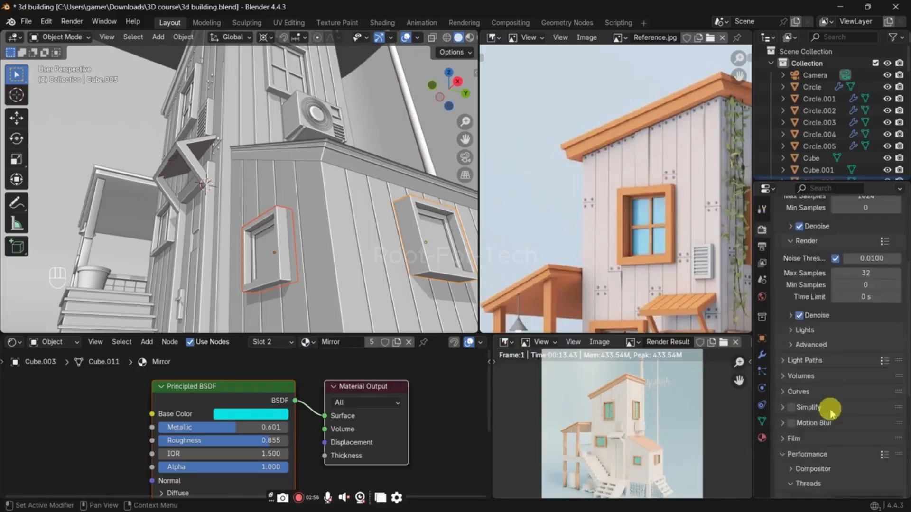
scroll(831, 422, "down", 5)
scroll(828, 441, "up", 1)
scroll(821, 474, "down", 1)
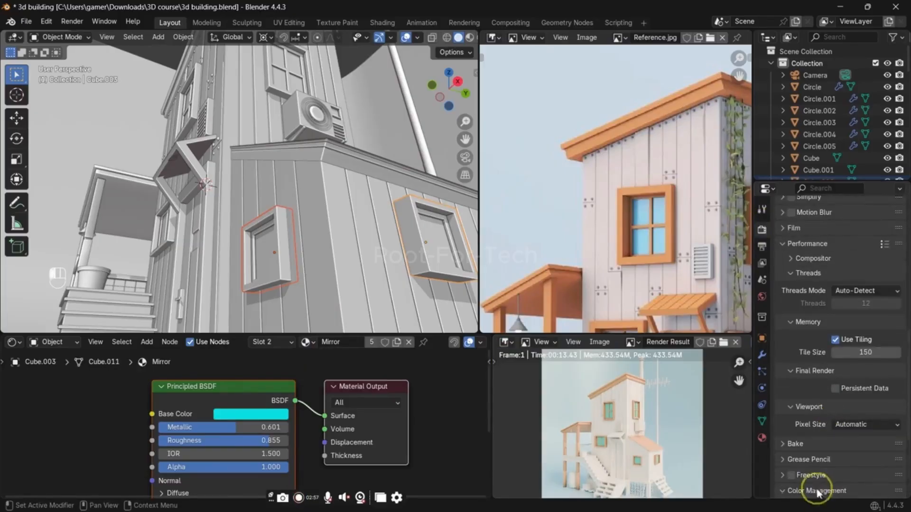
left_click(817, 491)
scroll(835, 446, "down", 6)
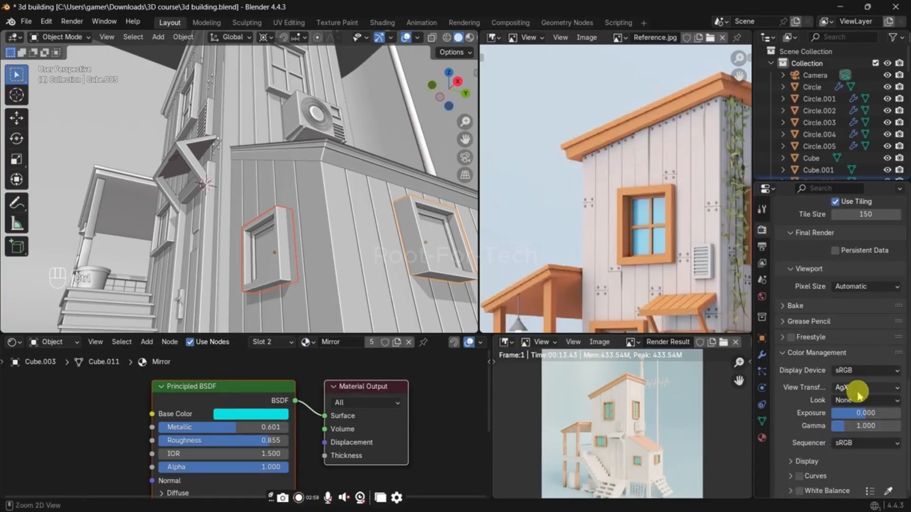
Step: Try view transforms such as Raw and Khronos PBR Neutral on the render, then return to AgX
scroll(858, 394, "down", 4, "ctrl")
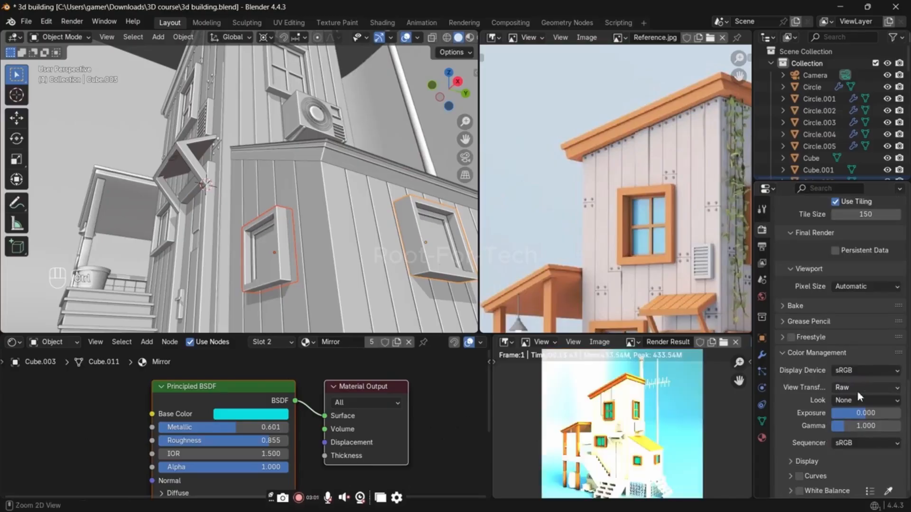
scroll(858, 392, "down", 2, "ctrl")
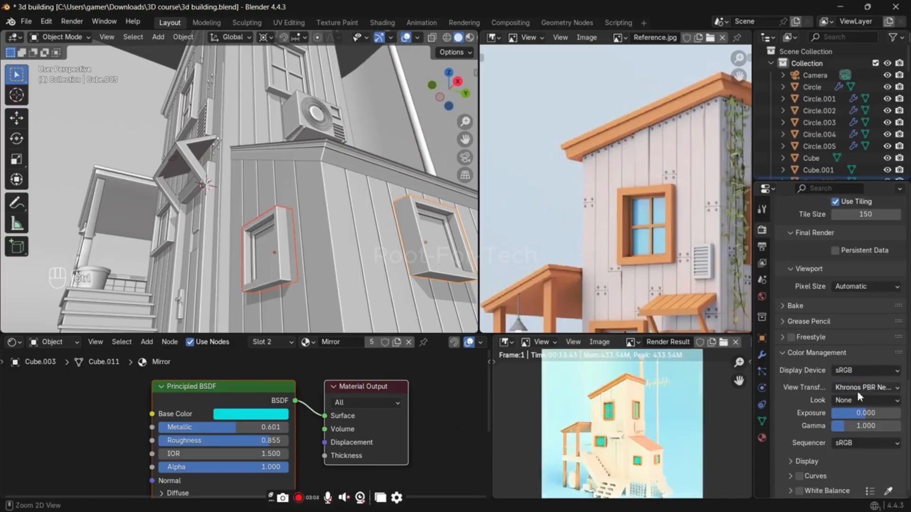
scroll(856, 389, "down", 1, "ctrl")
Step: Try the AgX looks on the render, including Low Contrast and High Contrast, and choose Punchy
scroll(858, 401, "down", 1, "ctrl")
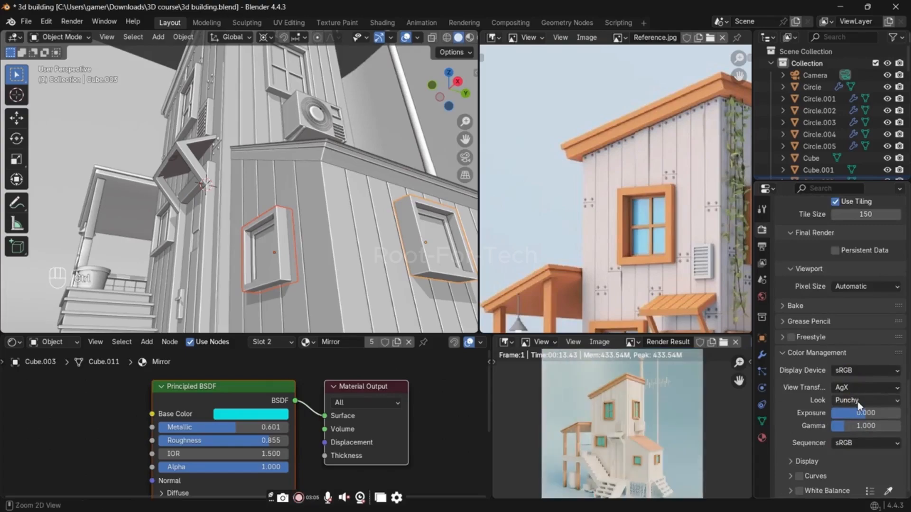
scroll(858, 404, "down", 1, "ctrl")
scroll(858, 405, "up", 1, "ctrl")
scroll(858, 404, "up", 1, "ctrl")
scroll(858, 405, "down", 1, "ctrl")
scroll(858, 403, "up", 3, "ctrl")
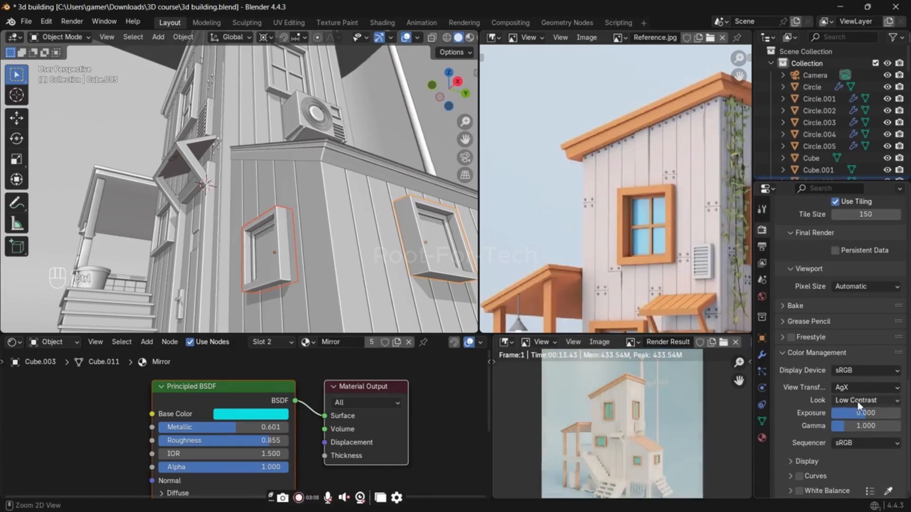
scroll(859, 405, "up", 2, "ctrl")
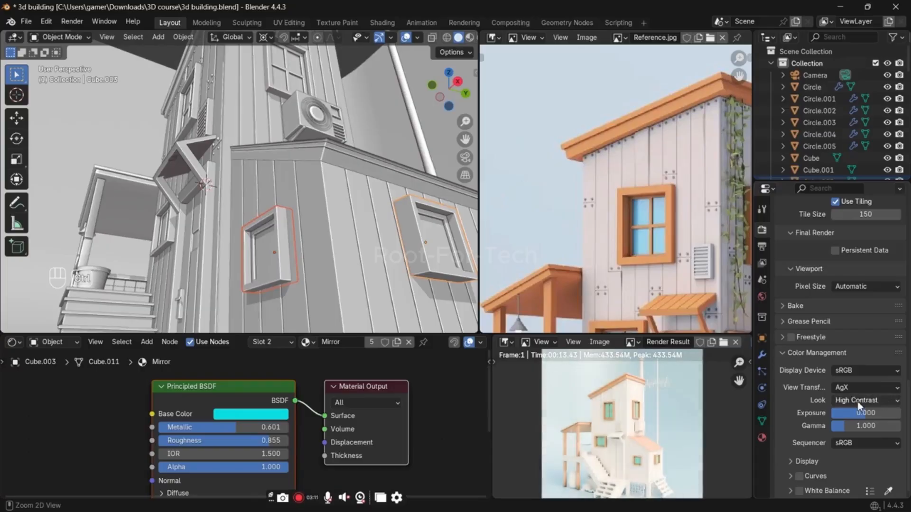
scroll(860, 404, "down", 2, "ctrl")
scroll(858, 405, "down", 4, "ctrl")
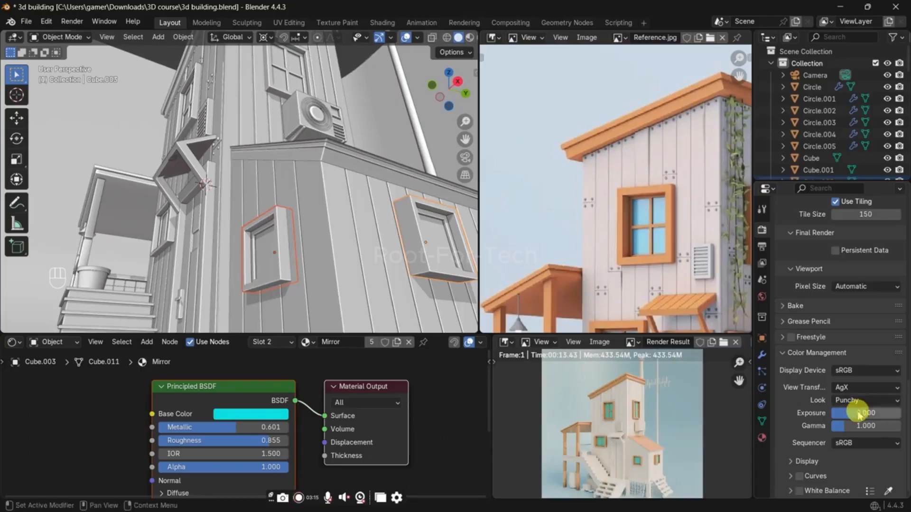
Step: Set the color management exposure to 0.034 and the look to High Contrast
mouse_move(860, 412)
left_mouse_down("shift")
mouse_move(872, 412)
mouse_move(864, 414)
left_mouse_up("shift")
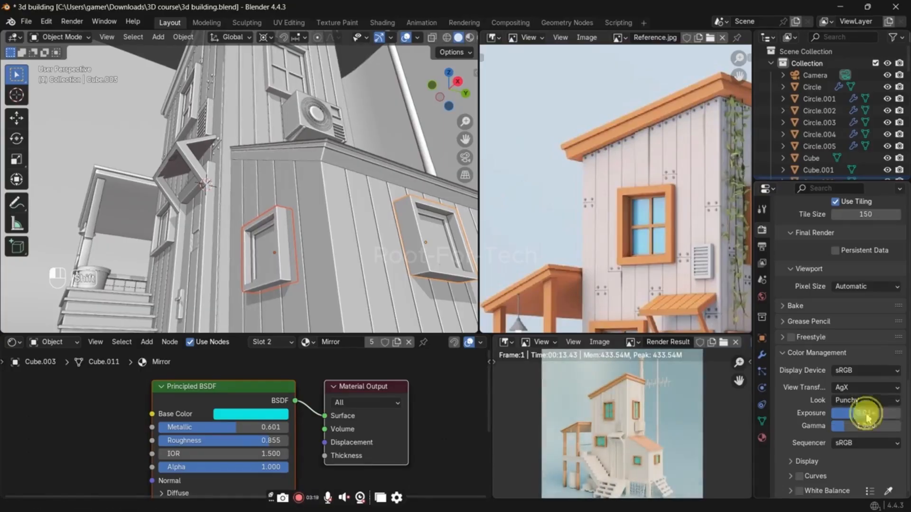
scroll(864, 399, "down", 1, "ctrl")
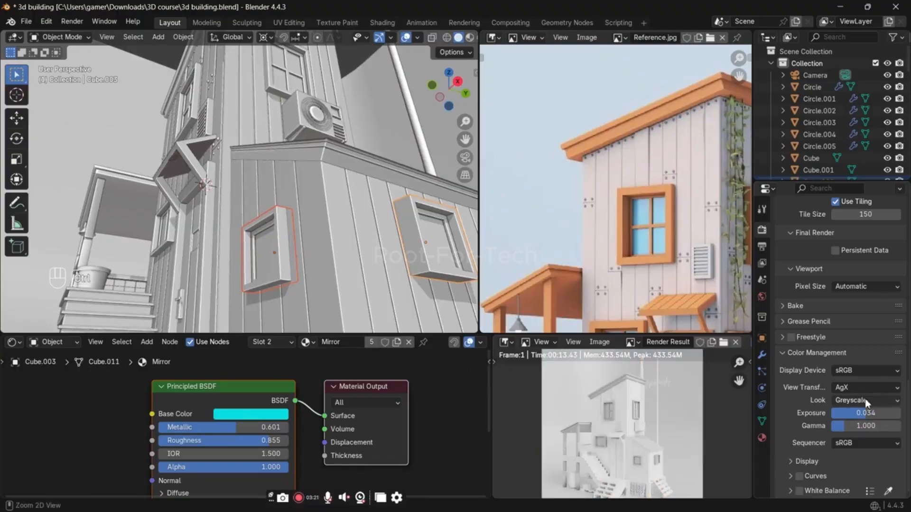
scroll(865, 399, "down", 3, "ctrl")
scroll(864, 399, "up", 1, "ctrl")
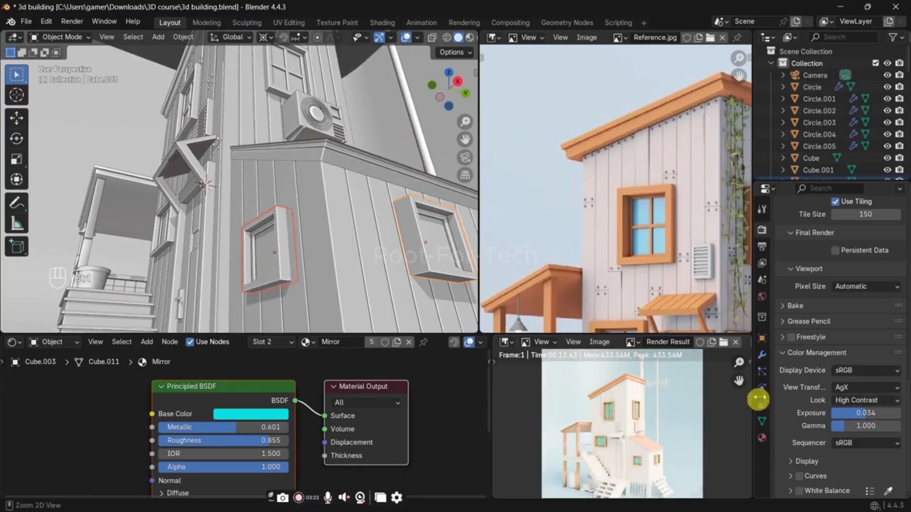
Step: Examine the render result enlarged to full window, then return to the normal layout
key("ctrl+space")
scroll(498, 323, "up", 5)
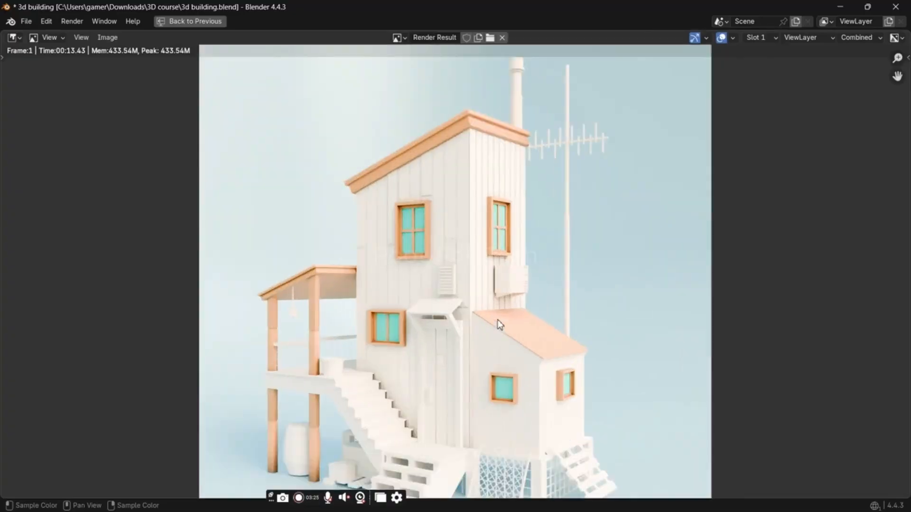
key("ctrl+space")
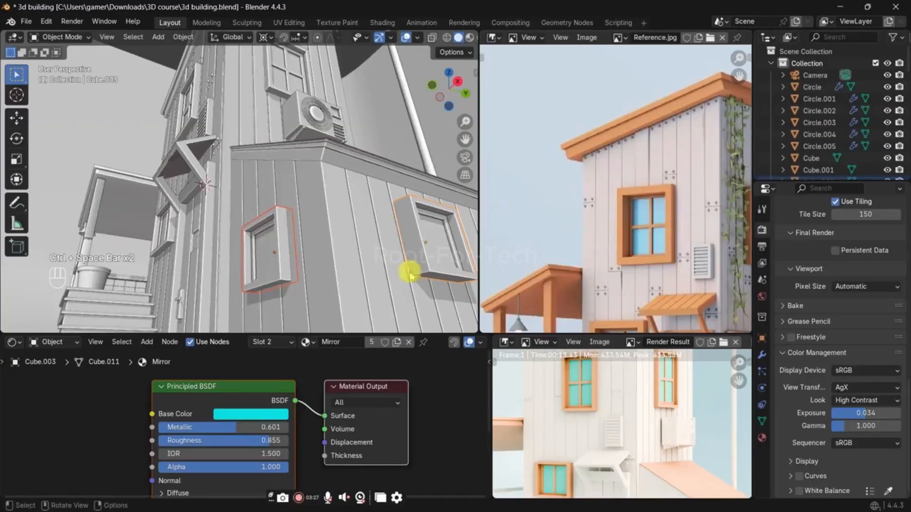
Step: Darken the Ambient Occlusion color of the main house wall's material from white to light grey
scroll(343, 235, "down", 7)
scroll(343, 234, "up", 2)
middle_click_drag(343, 238, 400, 262)
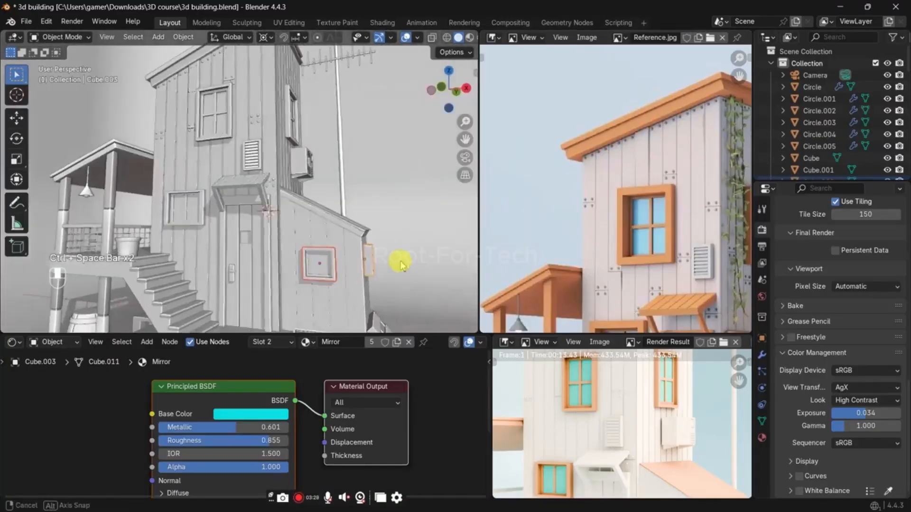
left_click(265, 121)
middle_click_drag(303, 179, 297, 238)
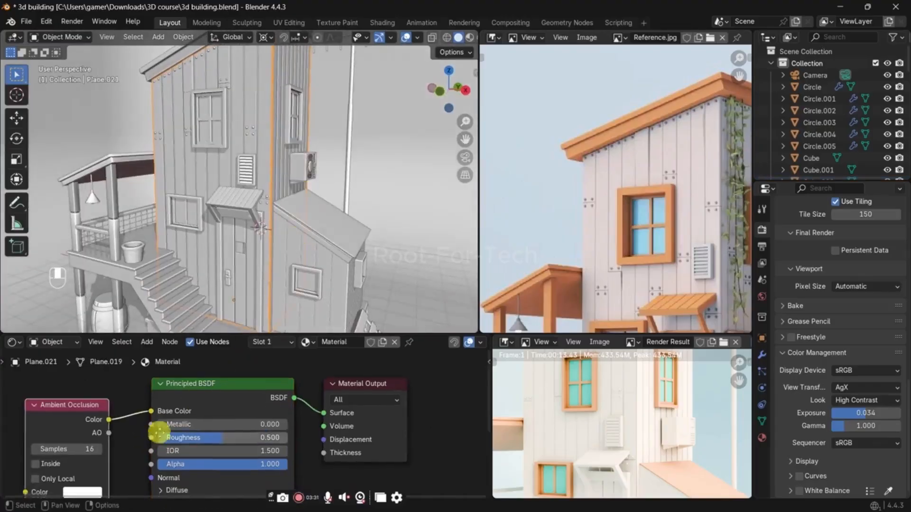
middle_click_drag(152, 439, 169, 379)
scroll(256, 235, "up", 2)
scroll(115, 424, "up", 1)
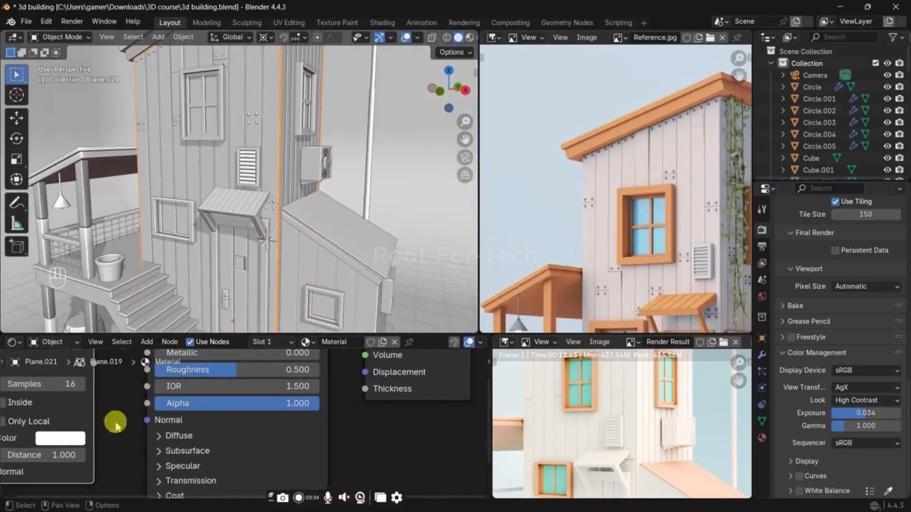
left_click(77, 441)
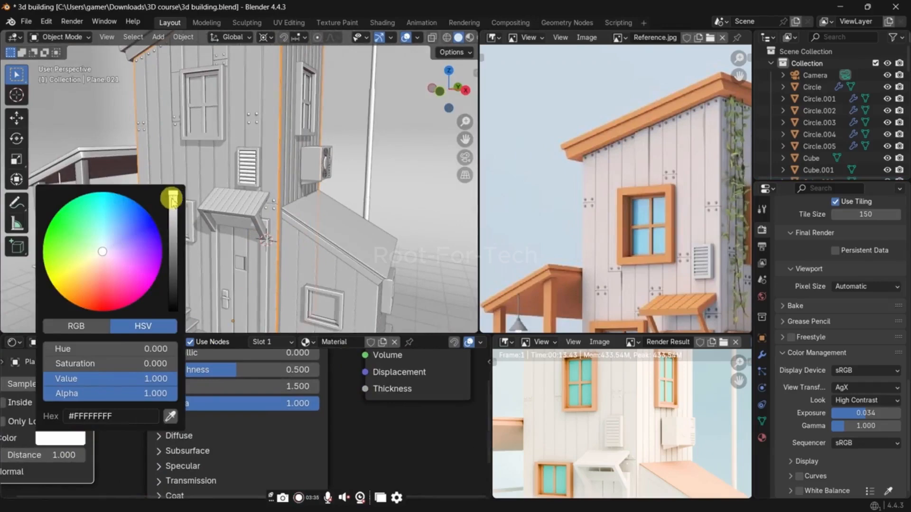
mouse_move(172, 199)
left_mouse_down()
mouse_move(173, 252)
mouse_move(174, 204)
left_mouse_up()
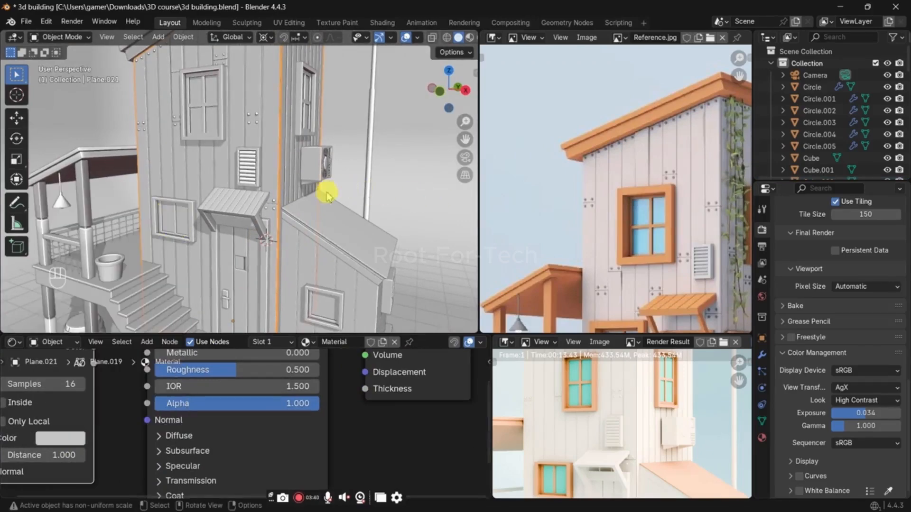
Step: Link the main house wall's material to the wall of the low side extension
left_click(322, 270)
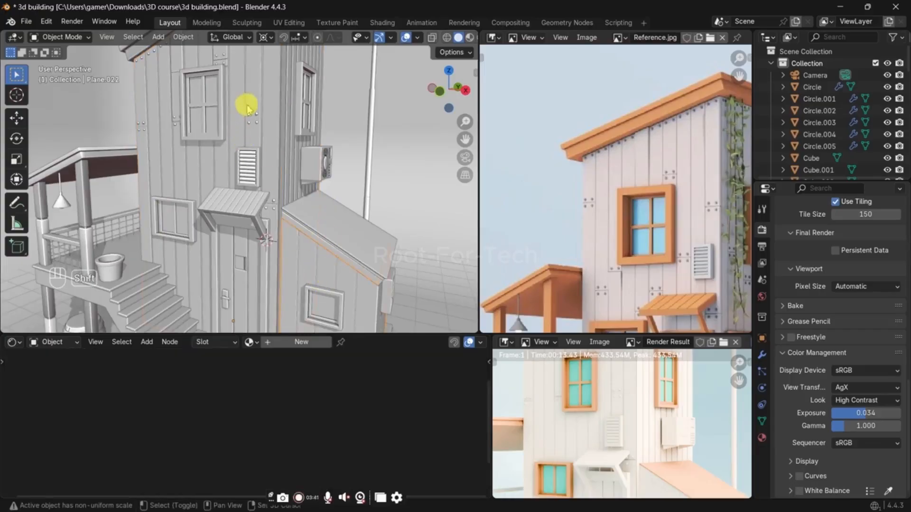
left_click(240, 94, "shift")
key("ctrl+l")
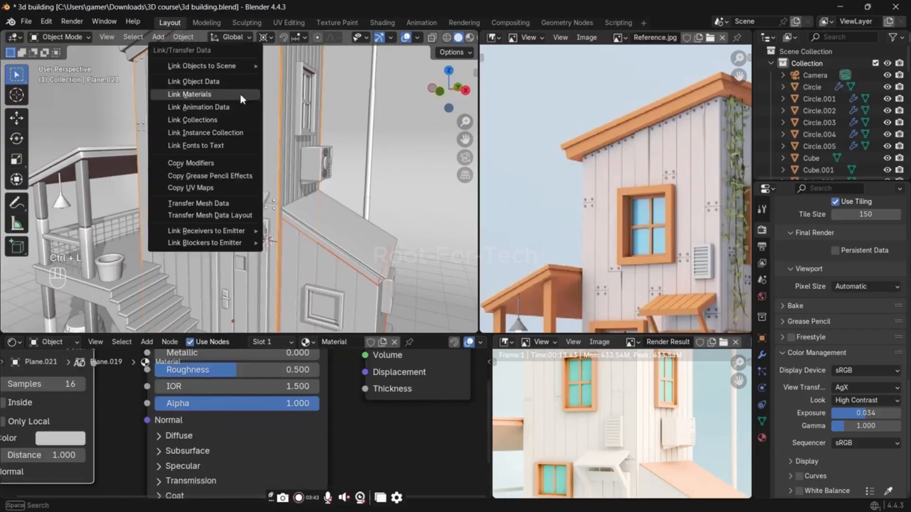
left_click(240, 94)
Step: Create a new material for the wall bolts with a dark grey base color (#474747) and a metallic value of 0.320
left_click(690, 239)
middle_click_drag(690, 239, 553, 139)
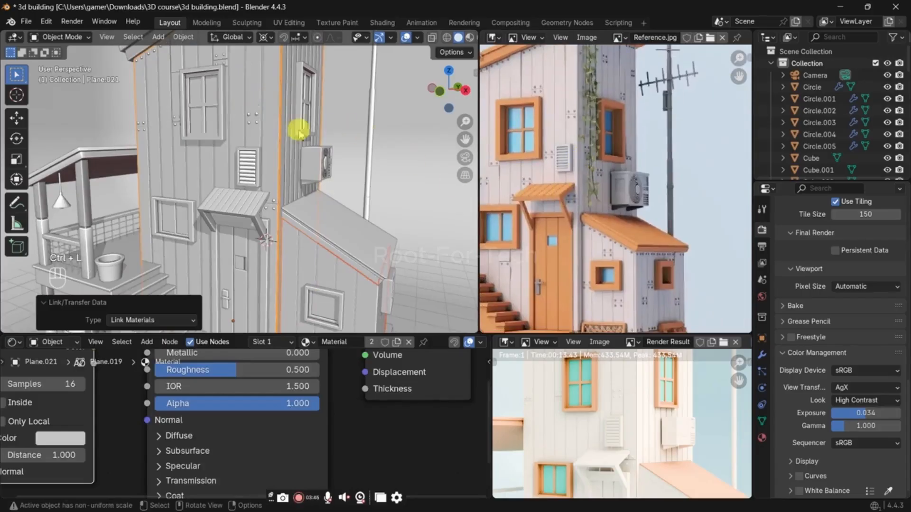
left_click(254, 114)
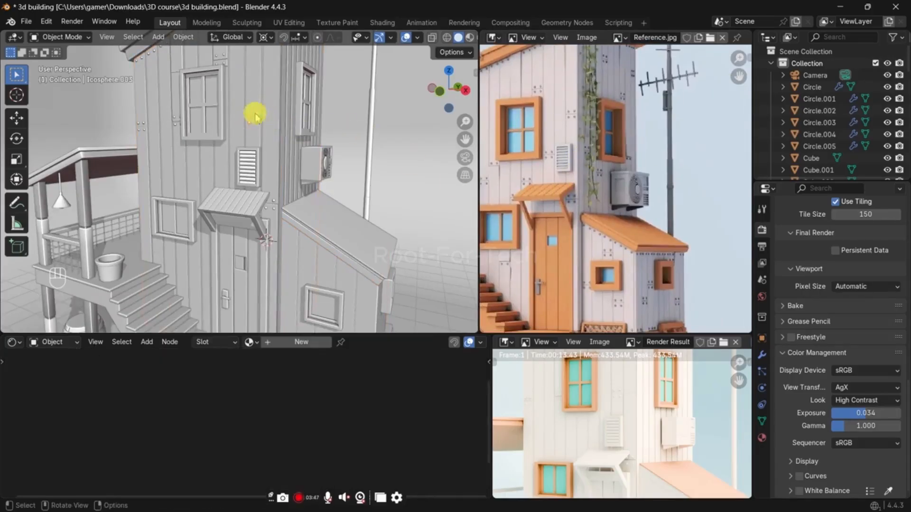
left_click(294, 347)
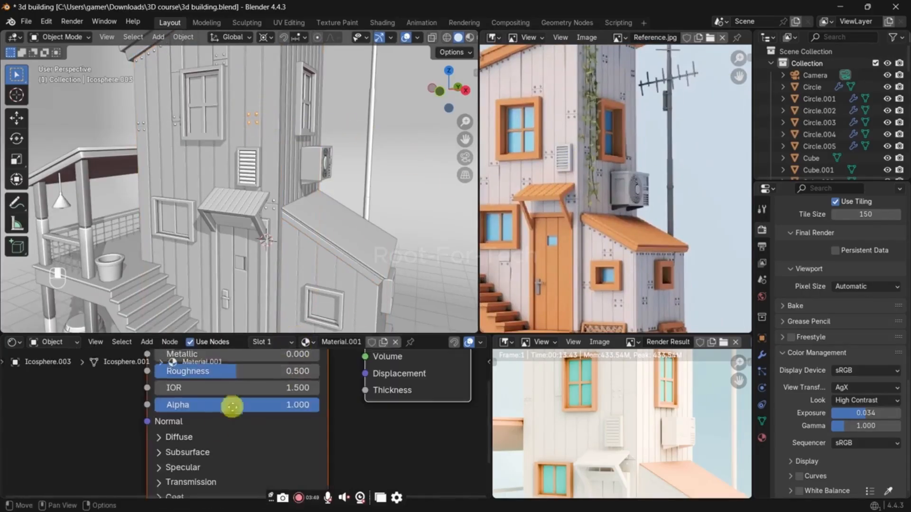
scroll(237, 394, "up", 2, "shift")
left_click(256, 379)
left_click_drag(347, 222, 346, 240)
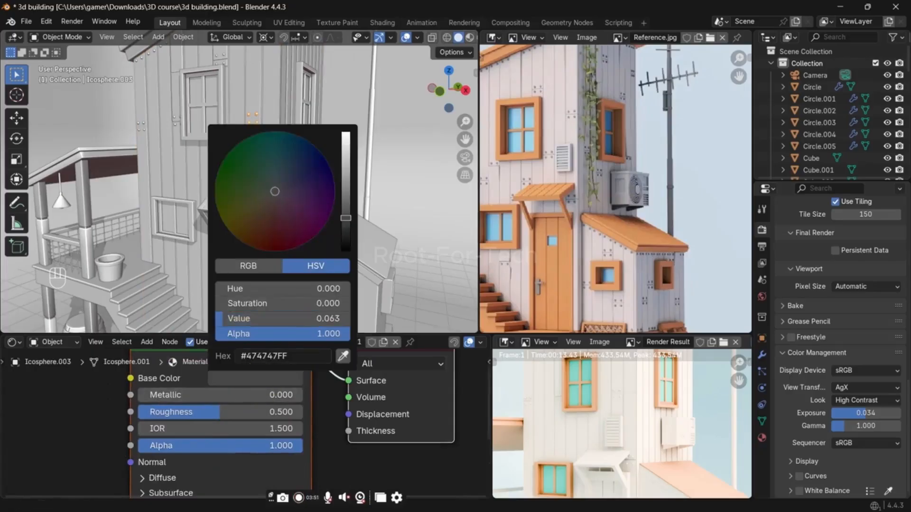
left_click_drag(258, 394, 308, 395)
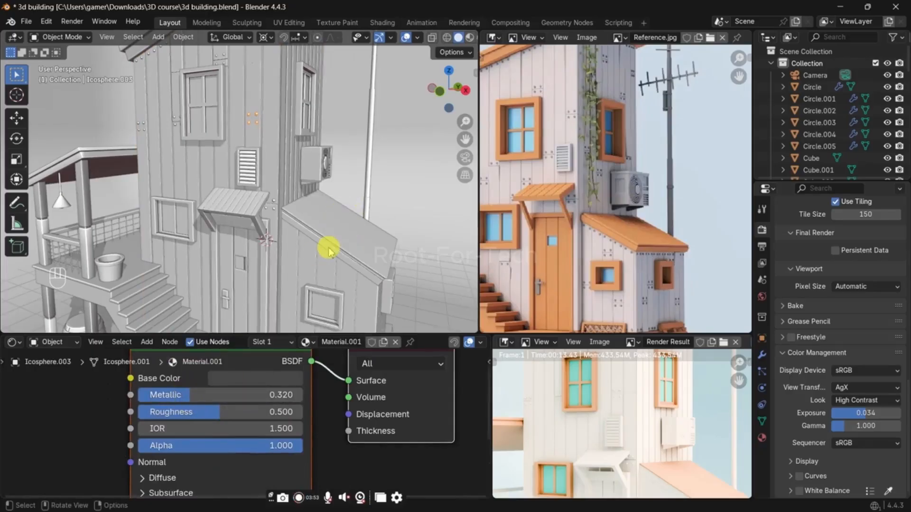
Step: Render the image, inspect the new wall and bolt colors, and close the render window
key("F12")
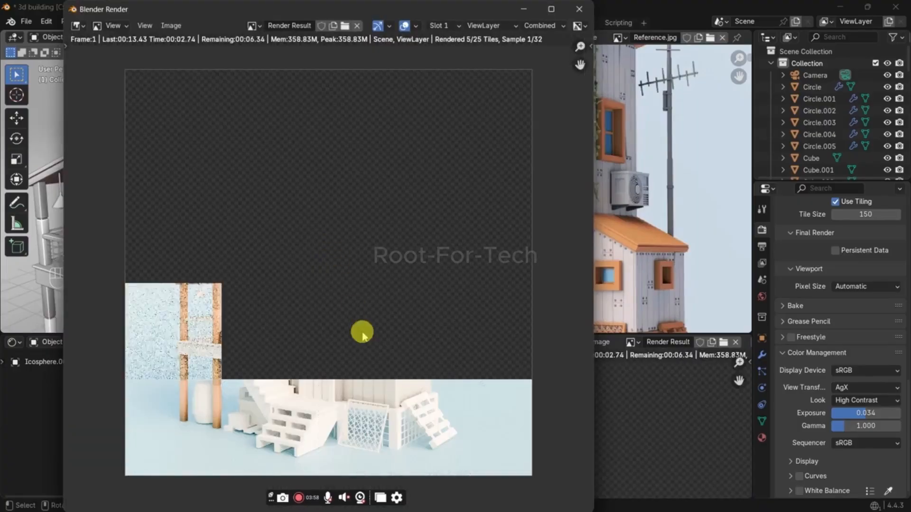
scroll(362, 336, "up", 3)
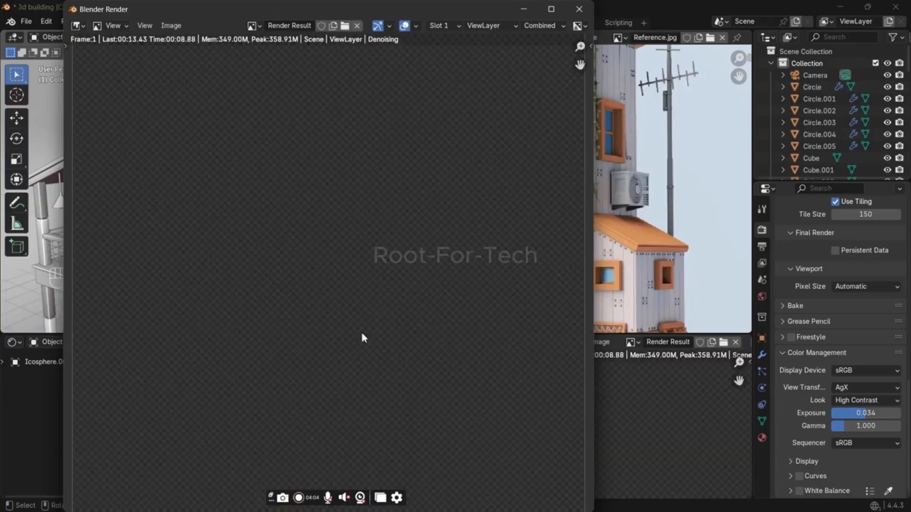
left_click(403, 279)
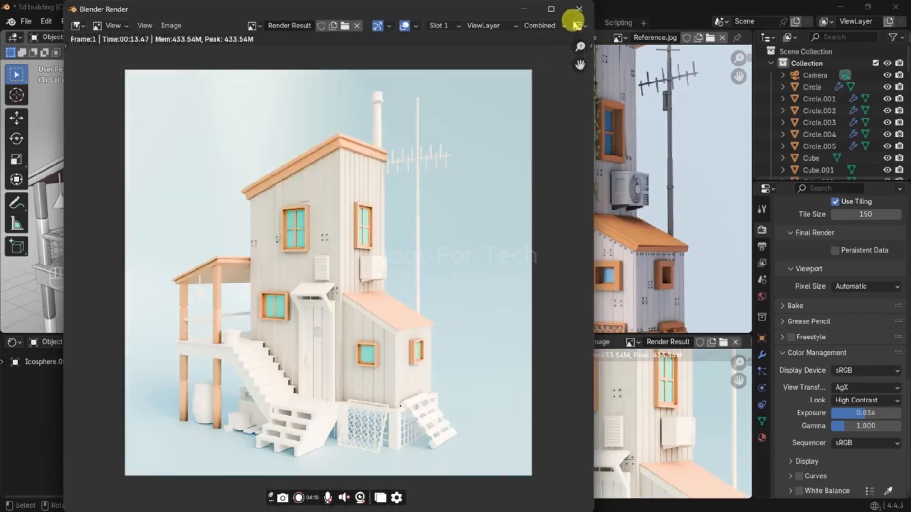
left_click(579, 9)
Step: Switch the viewport to rendered shading and save the file
key("z")
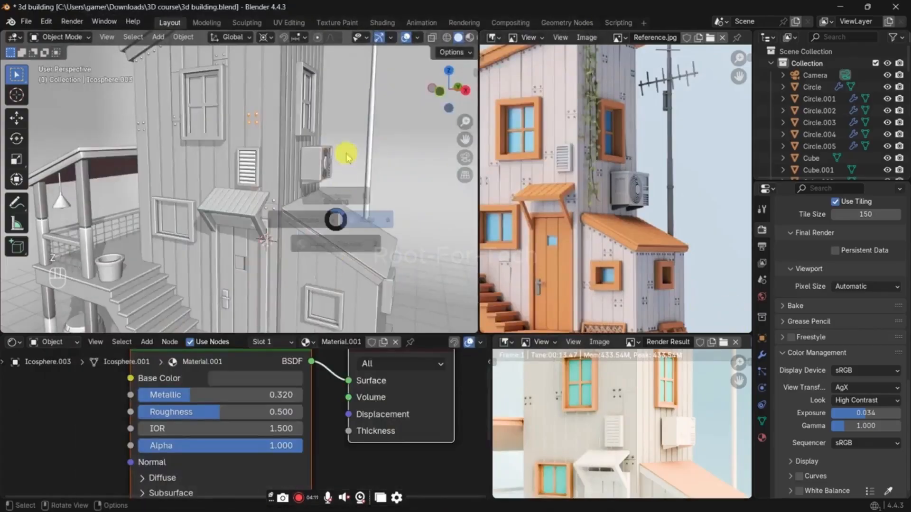
left_click(345, 153)
key("ctrl+s")
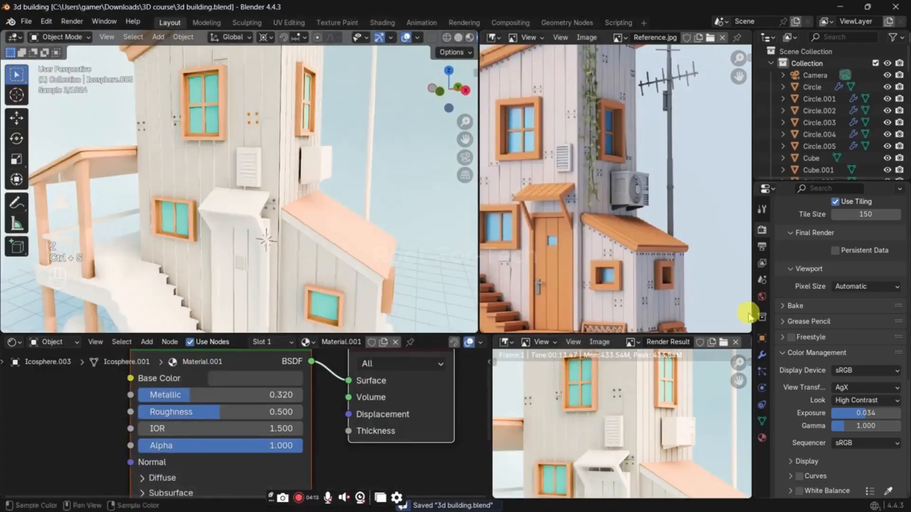
Step: Set the world Sky Texture's sun rotation to -121° while judging the lighting on the whole building
left_click(762, 297)
left_click_drag(868, 326, 828, 326)
scroll(368, 248, "down", 5)
mouse_move(332, 230)
middle_mouse_down()
mouse_move(315, 220)
mouse_move(327, 220)
middle_mouse_up()
scroll(331, 220, "up", 1)
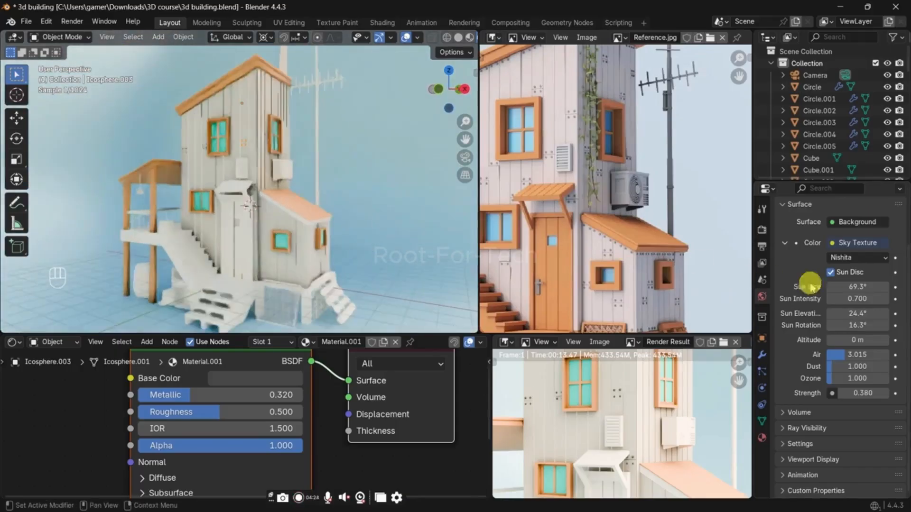
mouse_move(861, 325)
left_mouse_down()
mouse_move(789, 325)
mouse_move(861, 331)
left_mouse_up()
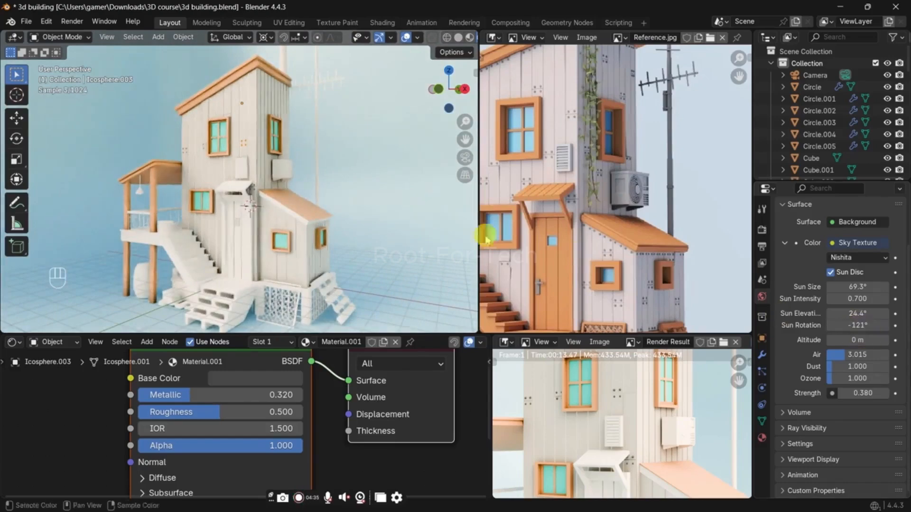
middle_click_drag(335, 203, 328, 225)
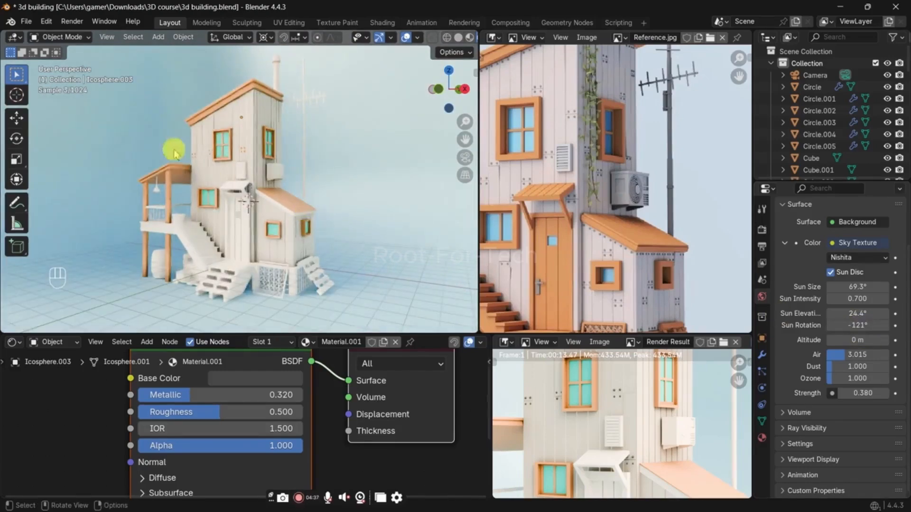
Step: Select the upper front window and lighten its Mirror material's base color to a softer turquoise (#61E0DF)
left_click(222, 139)
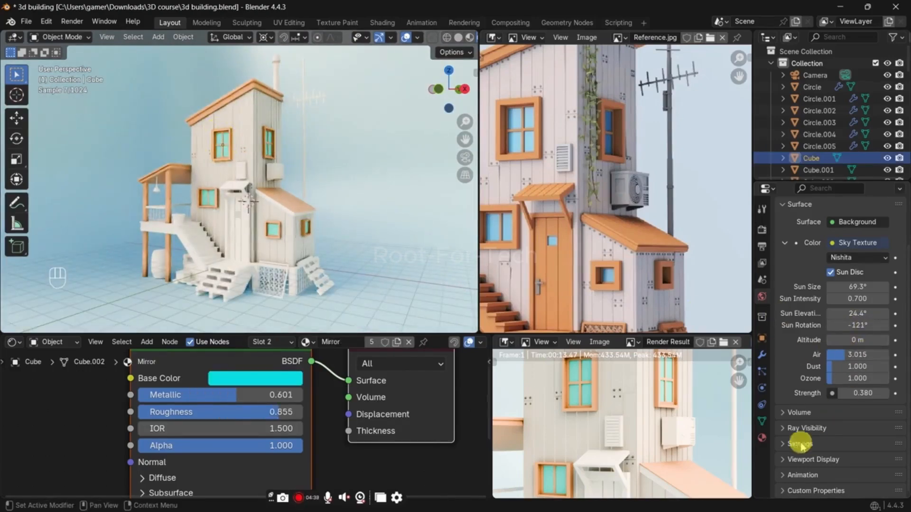
left_click(761, 357)
left_click(761, 439)
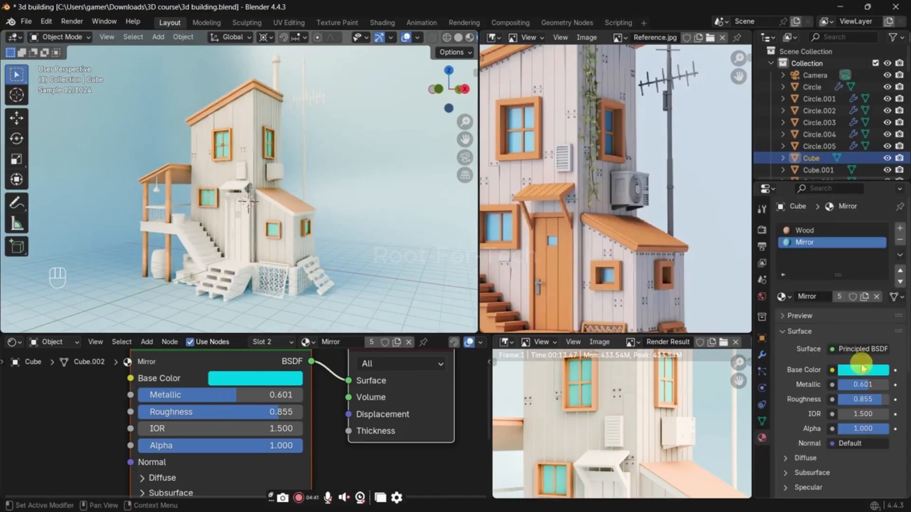
left_click(863, 370)
left_click_drag(826, 185, 823, 196)
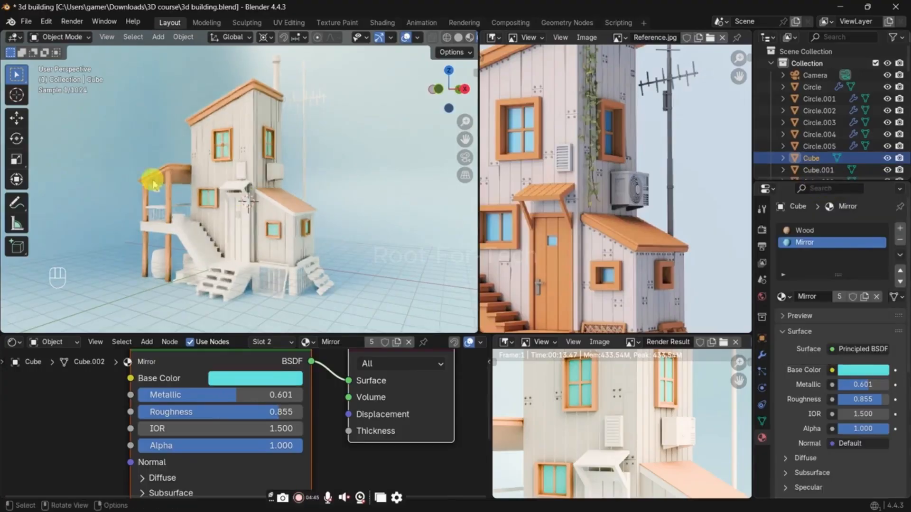
Step: Display the blue-colors.jpg chart in place of the render result and frame its Cadet Blue swatches
scroll(199, 171, "up", 4)
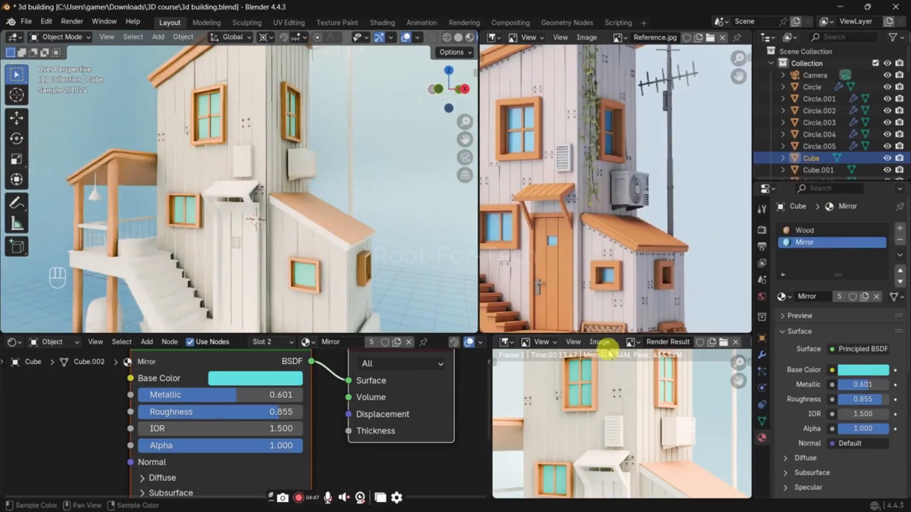
left_click(629, 343)
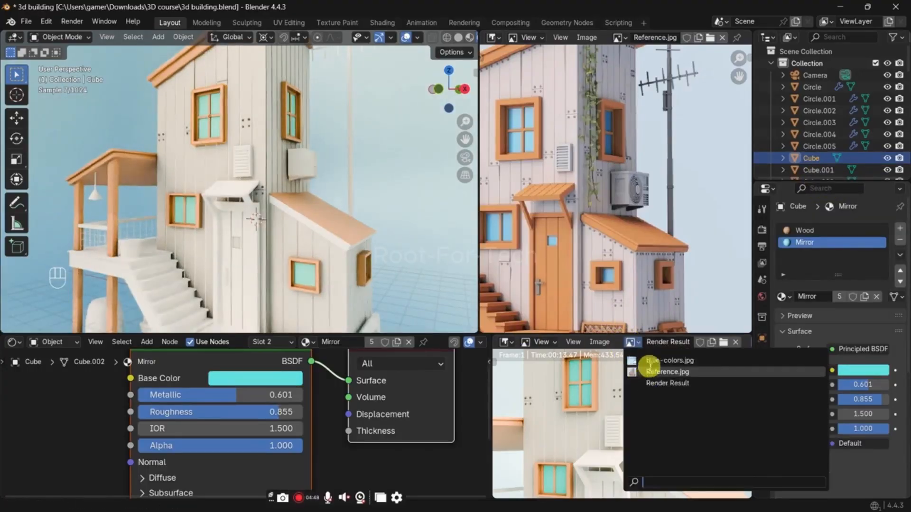
left_click(664, 361)
scroll(223, 161, "up", 5)
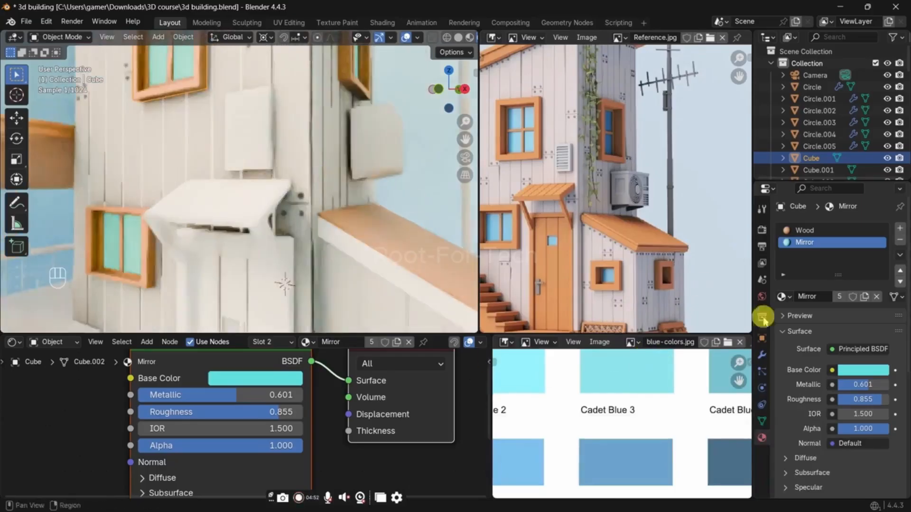
key("e")
scroll(627, 401, "down", 2)
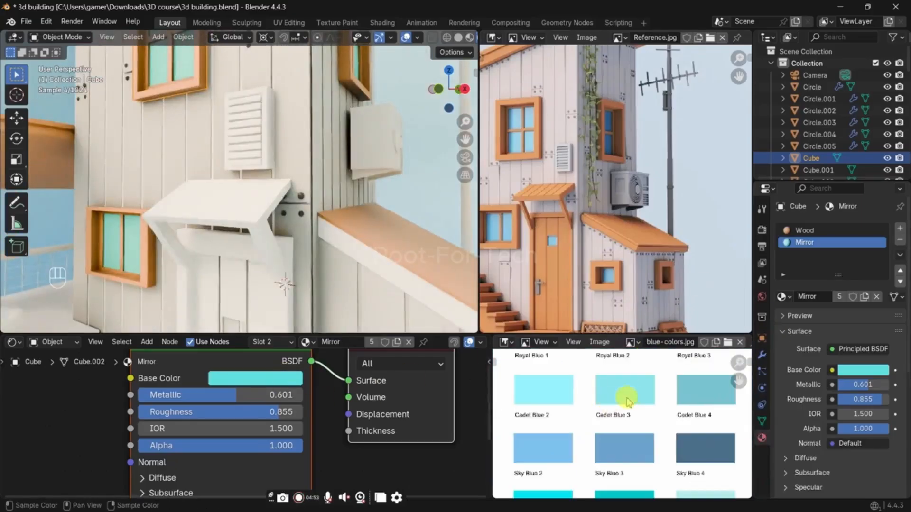
Step: Try the chart's Cadet Blue 2 swatch as the Mirror material's base color
left_click(270, 378)
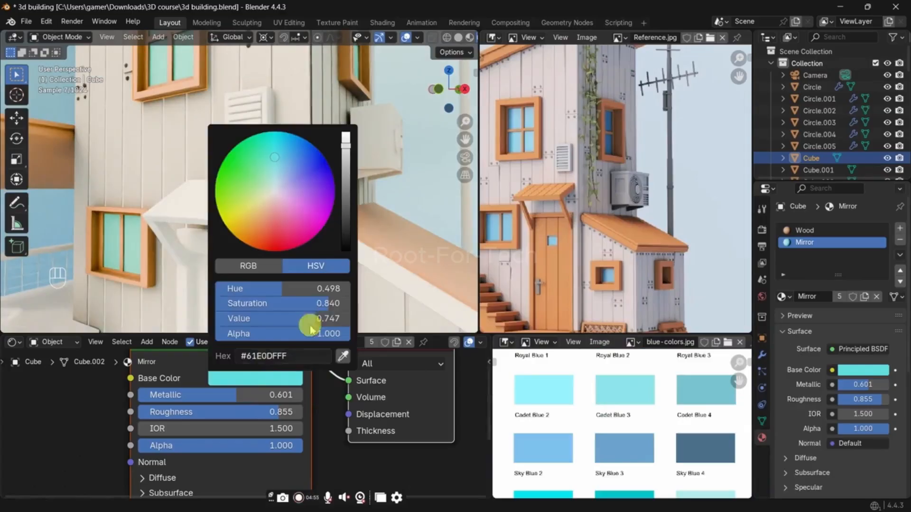
left_click(342, 349)
left_click(567, 385)
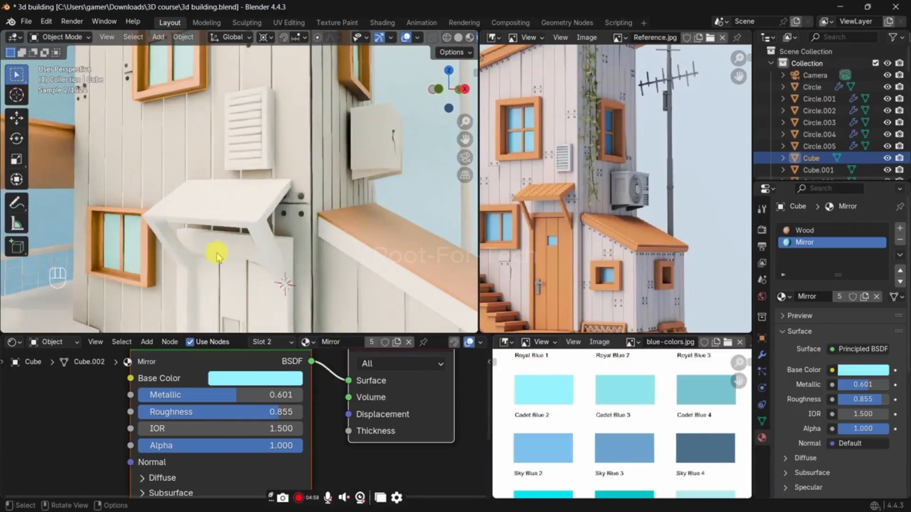
Step: Sample the chart's Turquoise 2 swatch as the base color of the Mirror material
scroll(660, 458, "down", 3)
middle_click_drag(658, 452, 690, 433)
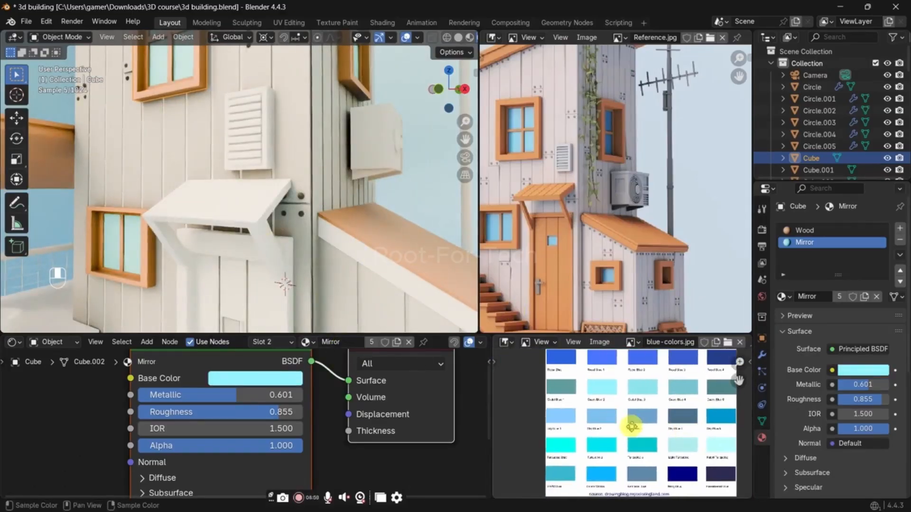
scroll(632, 428, "up", 3)
middle_click_drag(632, 451, 644, 426)
left_click(290, 383)
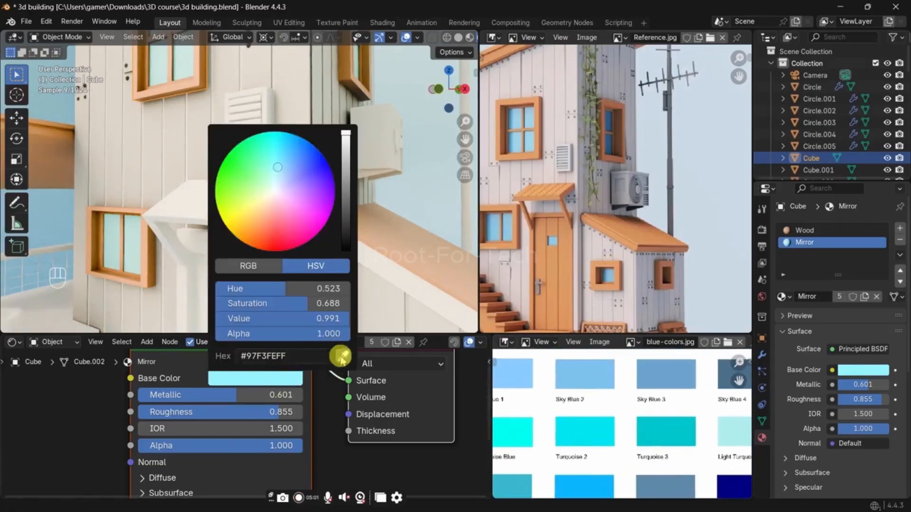
left_click(339, 354)
left_click(584, 433)
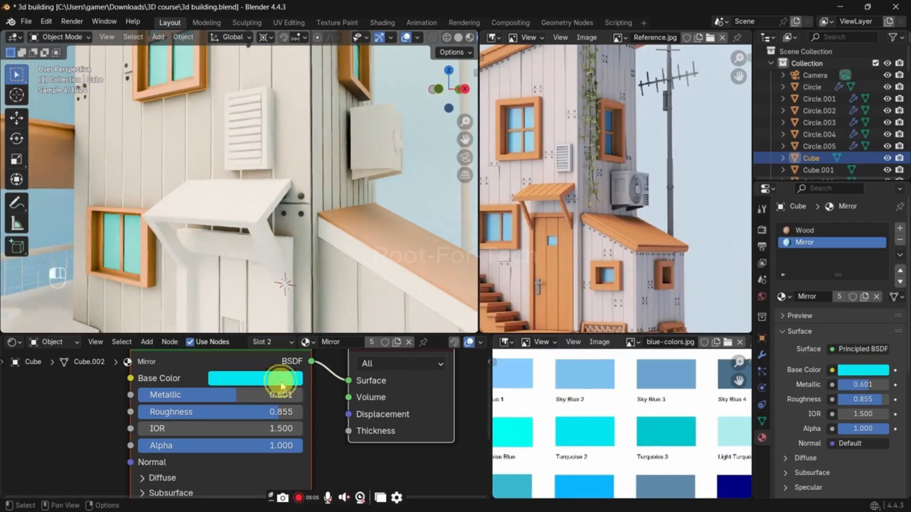
Step: Try sampling the window glass in the reference image as the Mirror material's base color
left_click(281, 379)
left_click(347, 355)
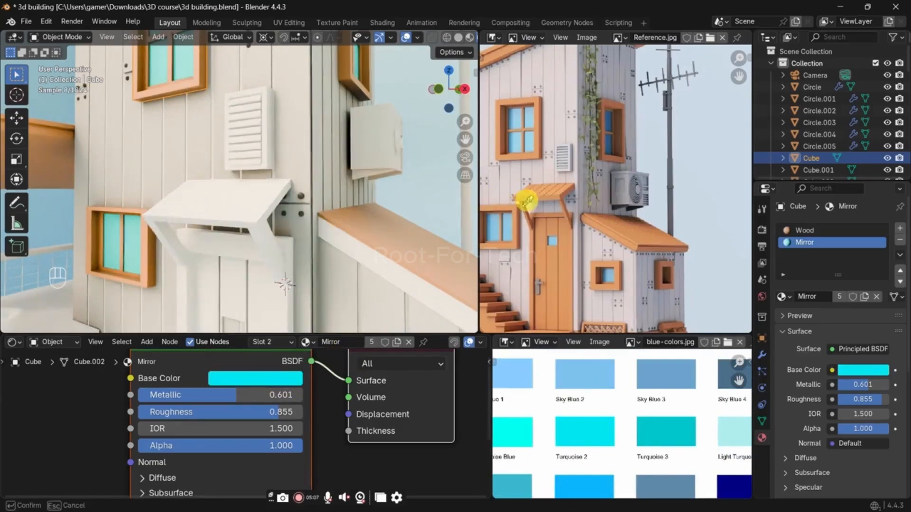
scroll(524, 166, "up", 6)
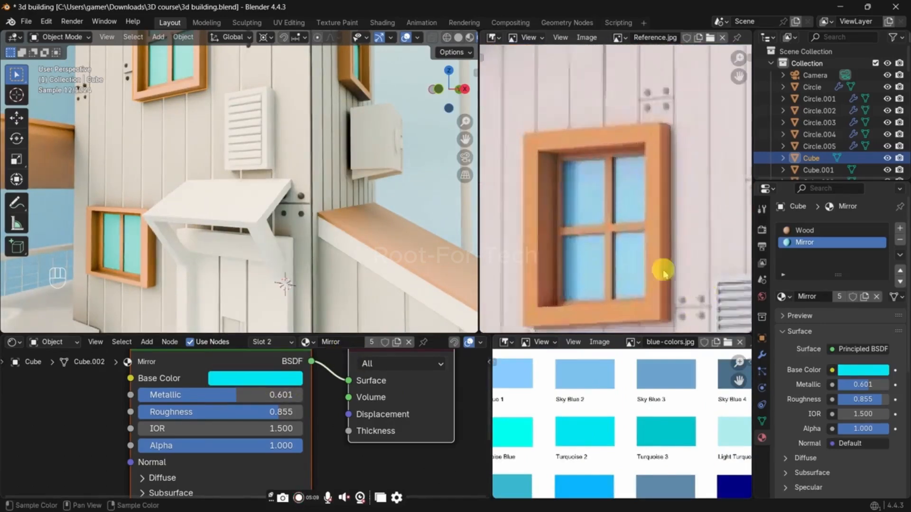
scroll(663, 274, "up", 2)
left_click(290, 378)
left_click(346, 351)
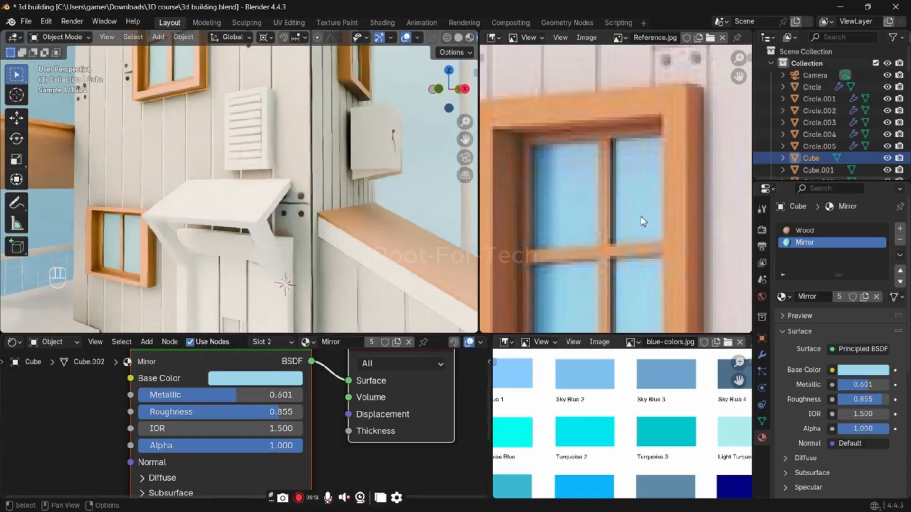
left_click(624, 268)
Step: Sample the chart's bright blue swatch beneath Turquoise 2 as the Mirror material's base color and compare the building with the reference
left_click(291, 379)
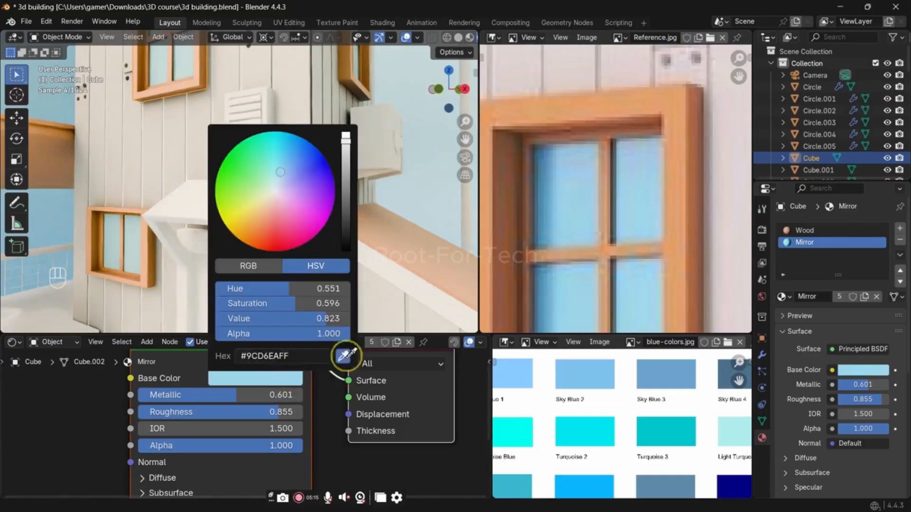
left_click(346, 354)
left_click(580, 477)
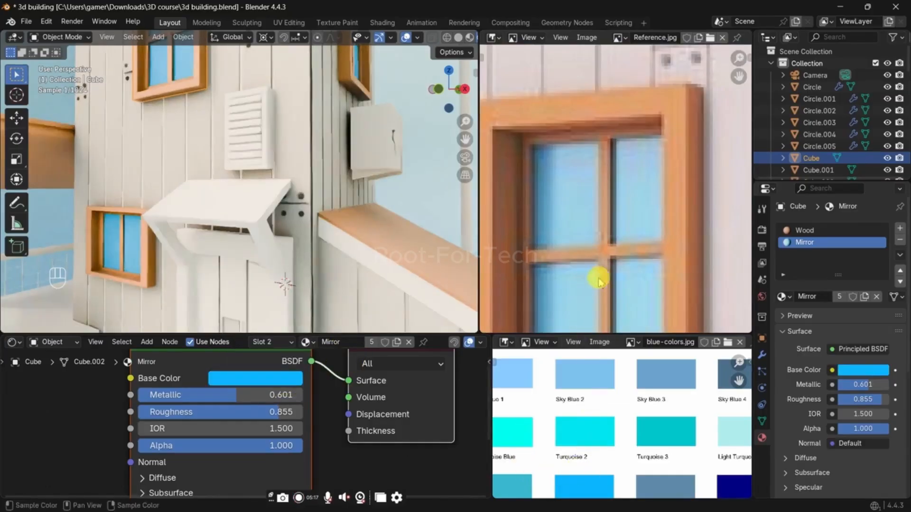
scroll(339, 260, "down", 4)
scroll(338, 257, "down", 3)
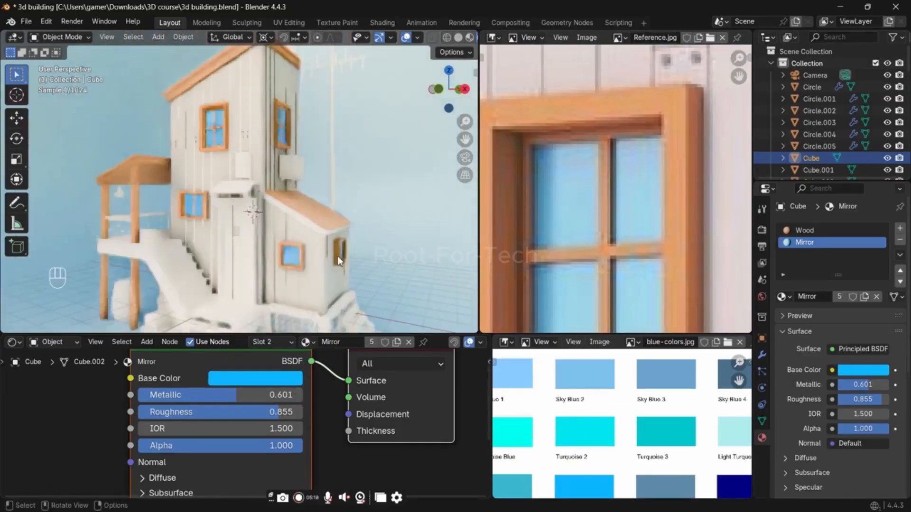
scroll(573, 253, "down", 4)
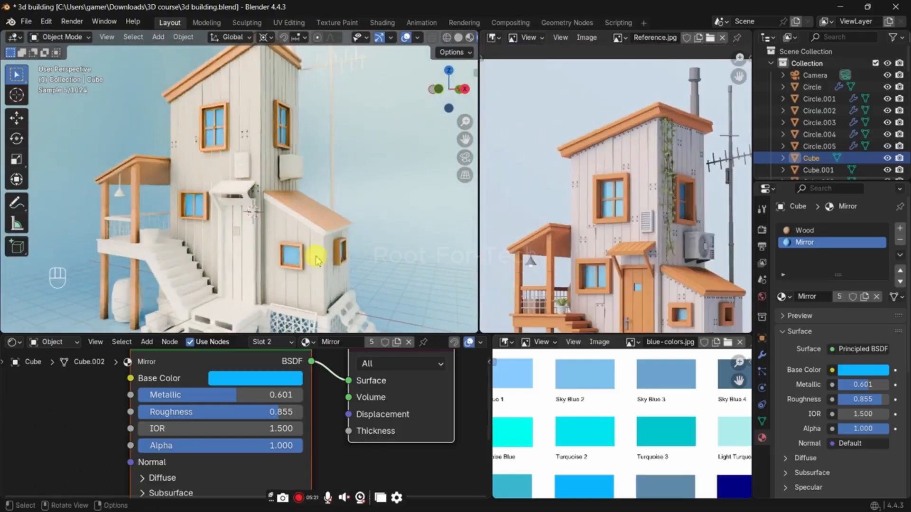
scroll(315, 256, "down", 3)
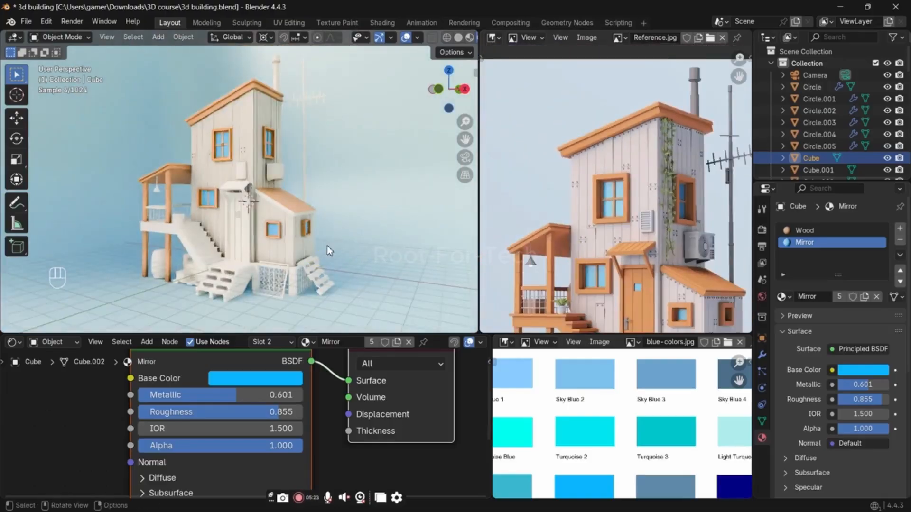
scroll(280, 179, "up", 5)
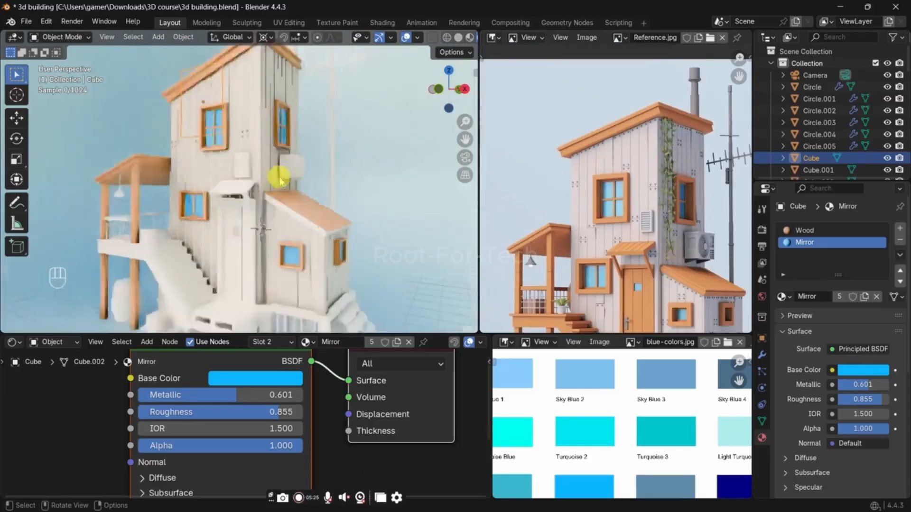
Step: Select the tower's plank wall and set its material's Metallic to 0 and Roughness to 0.616
left_click(216, 155)
middle_click_drag(50, 407, 176, 389)
middle_click_drag(330, 412, 288, 433)
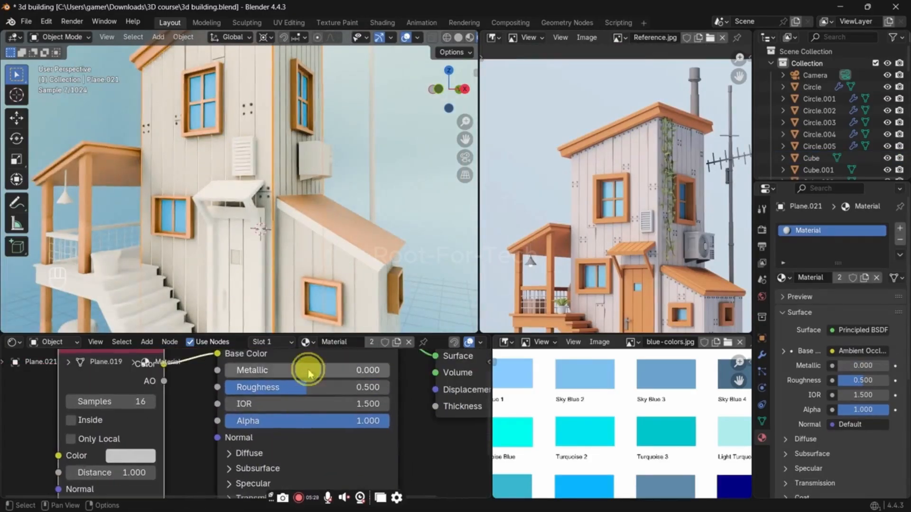
left_click(331, 373)
left_click_drag(331, 373, 325, 371)
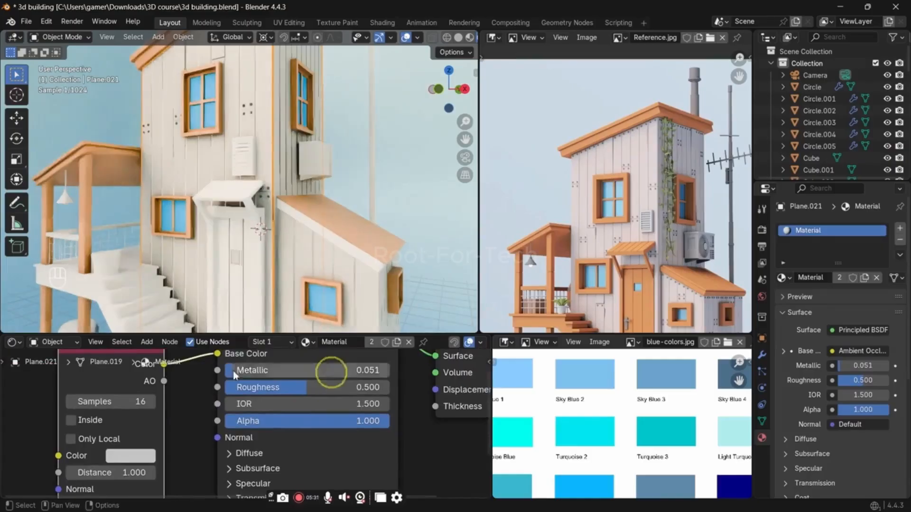
mouse_move(254, 372)
left_mouse_down()
mouse_move(226, 371)
mouse_move(264, 385)
left_mouse_up()
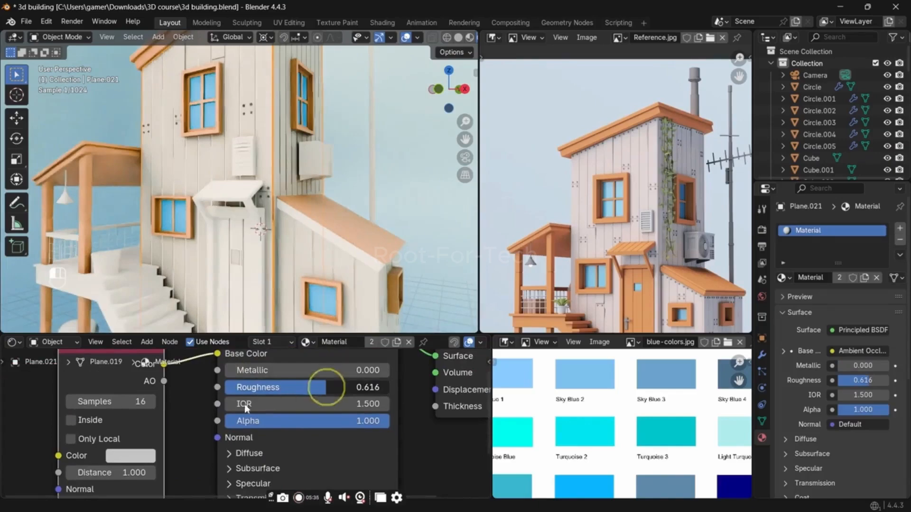
Step: Lighten the wall material's Ambient Occlusion color to #DBDBDB with a Value of 0.709
left_click(143, 455)
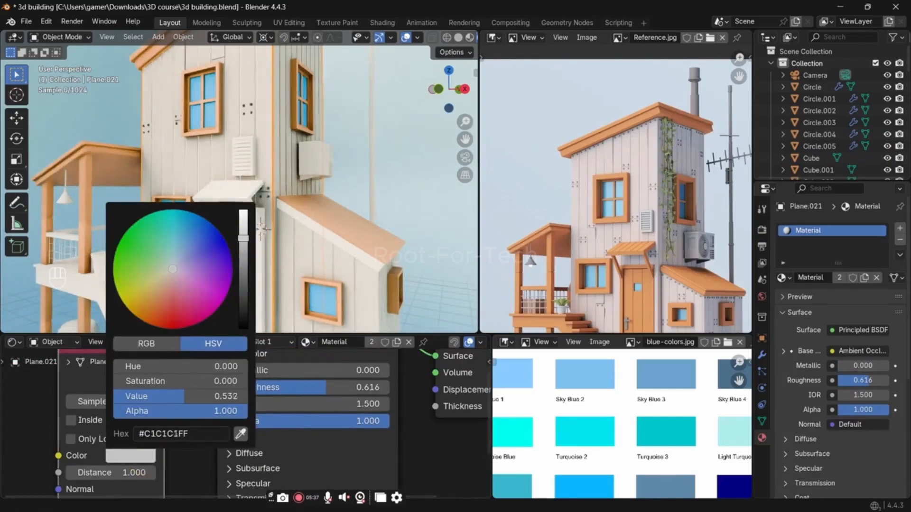
left_click_drag(244, 239, 243, 227)
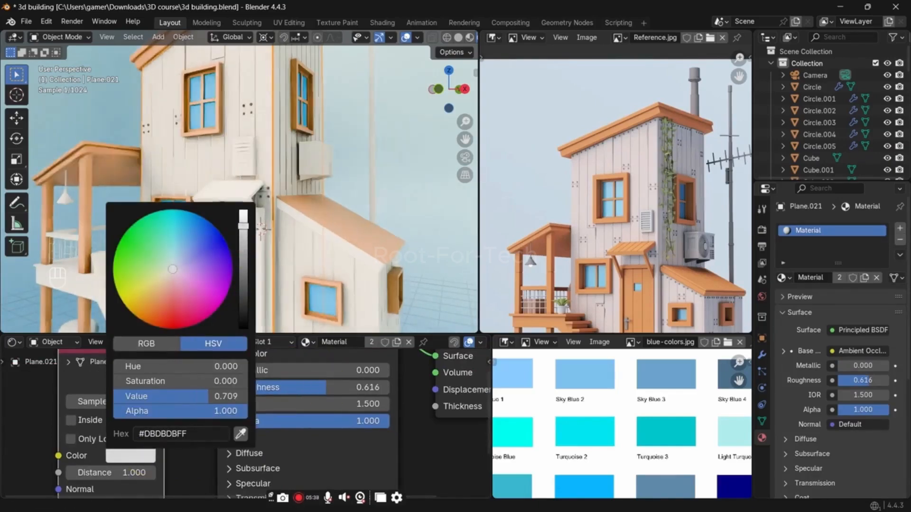
left_click(378, 204)
Step: Give the air conditioner box on the side wall a new material named Grey
left_click(322, 167)
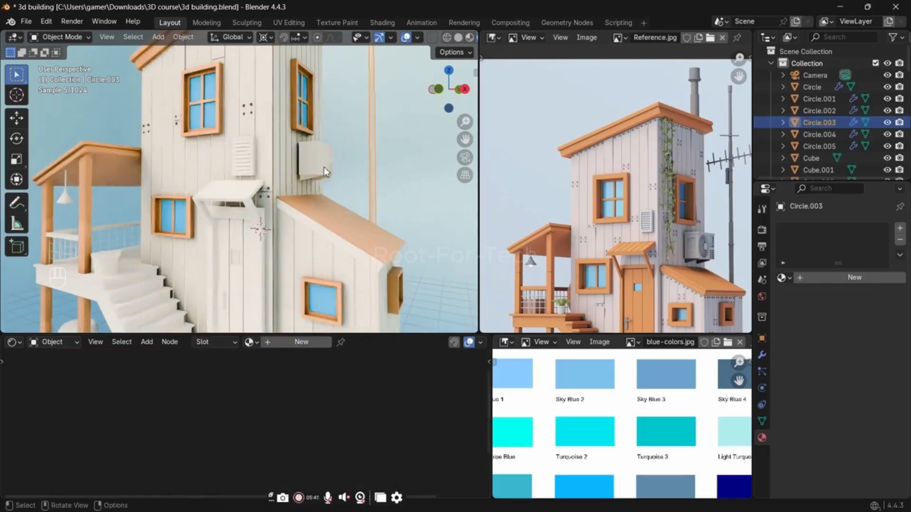
left_click(313, 164)
left_click(325, 342)
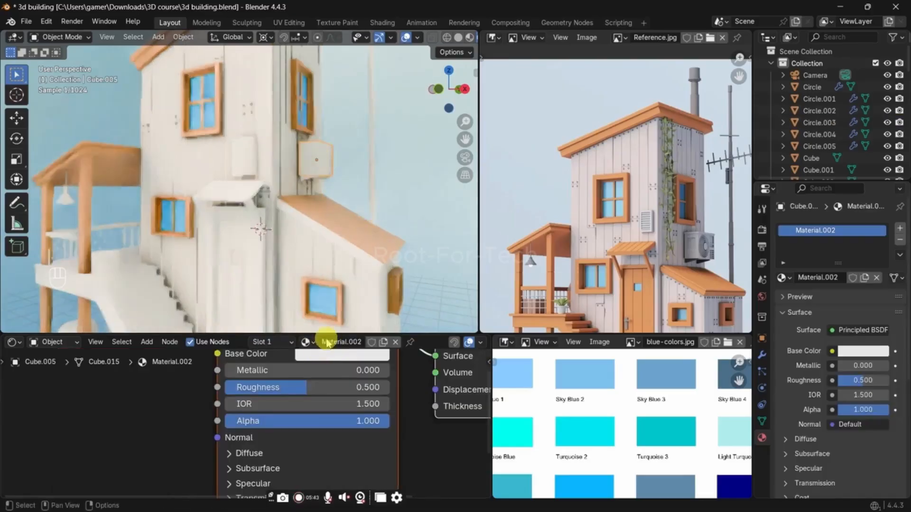
double_click(327, 341)
type("Glet")
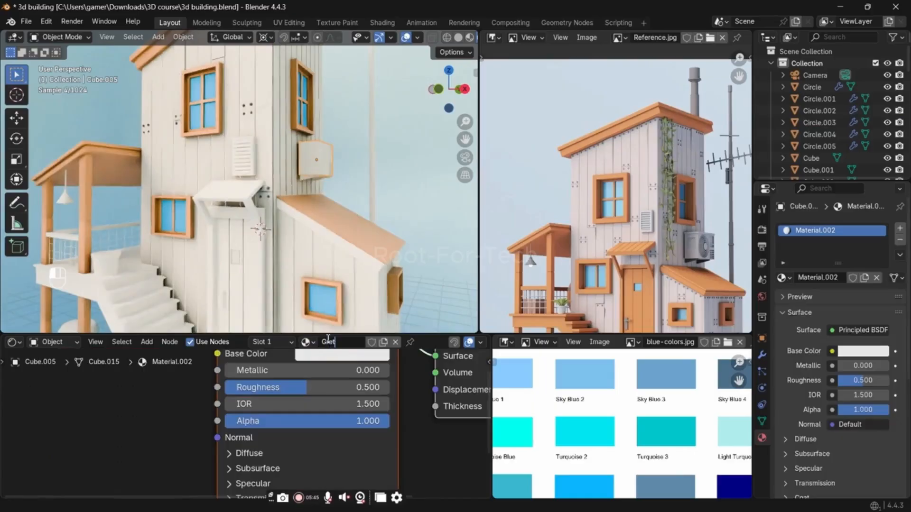
type("y")
key("Return")
Step: Darken the Grey material's base color to a medium grey
middle_click_drag(326, 373, 310, 464)
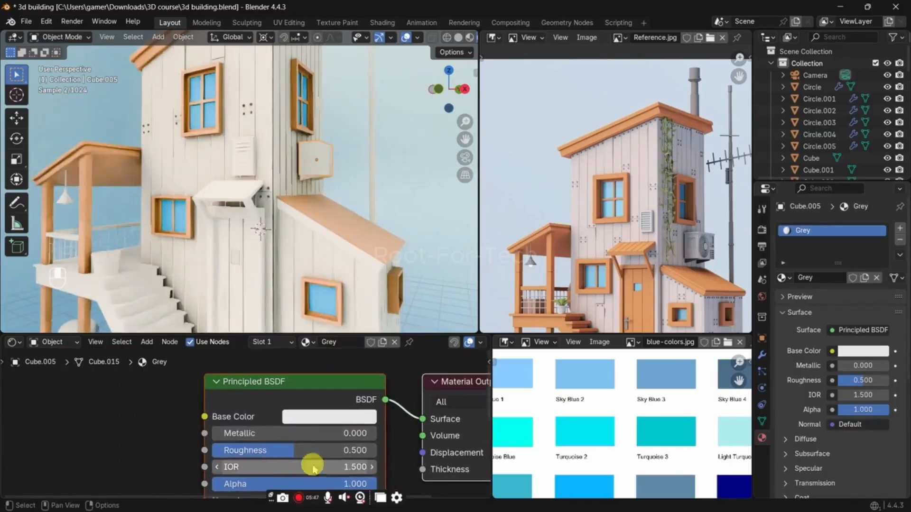
left_click(344, 419)
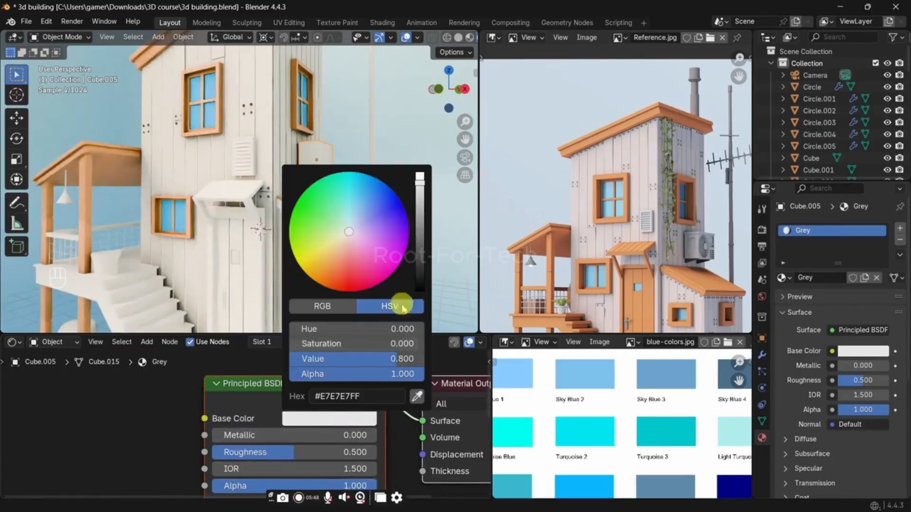
left_click(423, 232)
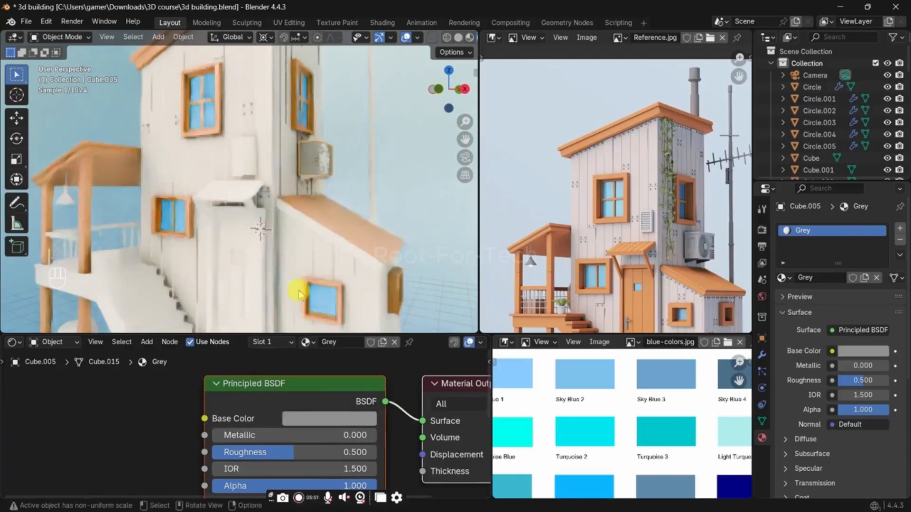
Step: Feed the Grey material's Base Color from a new Ambient Occlusion node placed before the Principled BSDF
middle_click_drag(298, 293, 391, 242)
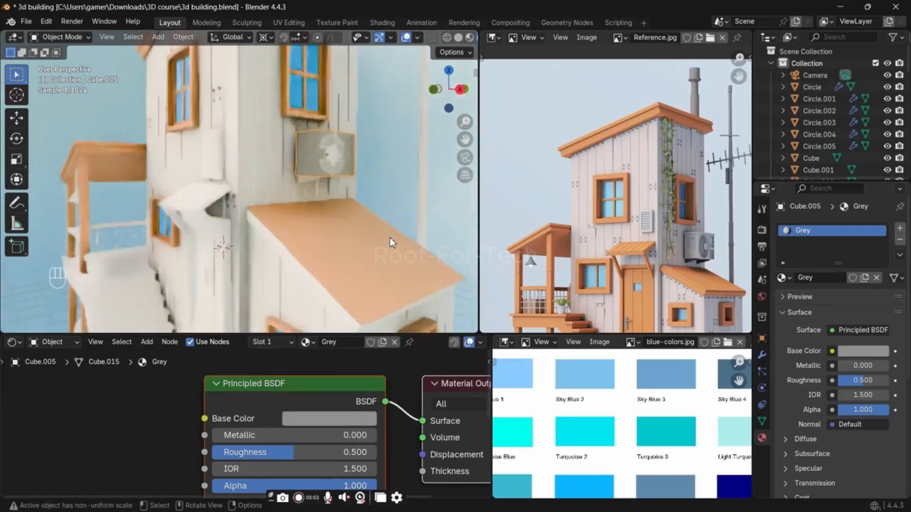
scroll(389, 238, "up", 3)
left_click_drag(205, 419, 135, 428)
type("amb")
key("Return")
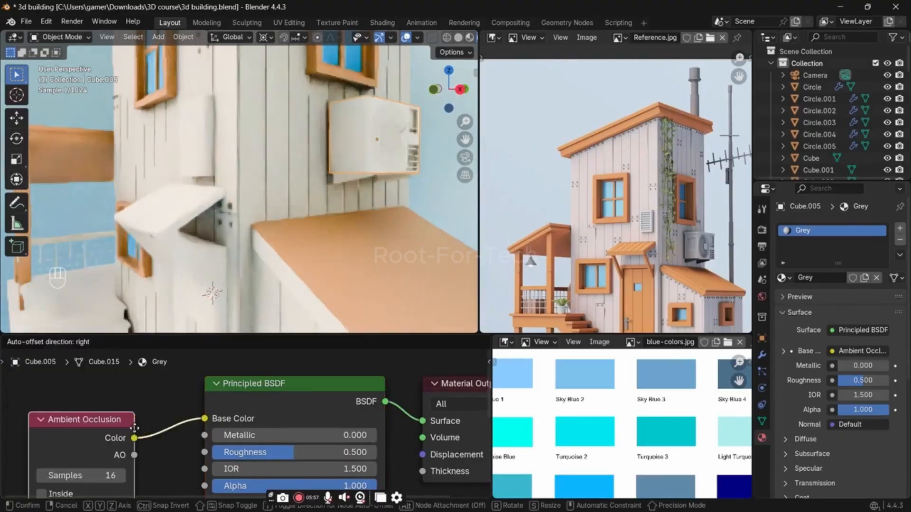
left_click(129, 418)
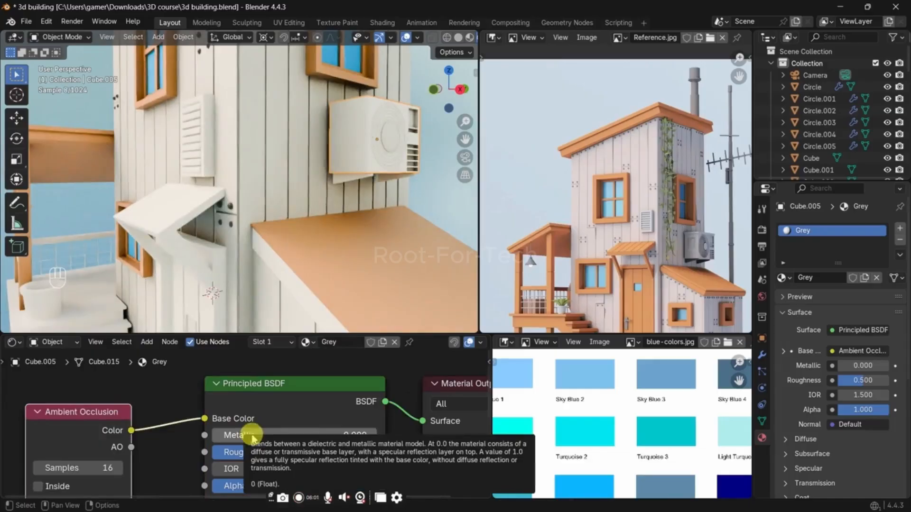
key("shift+a")
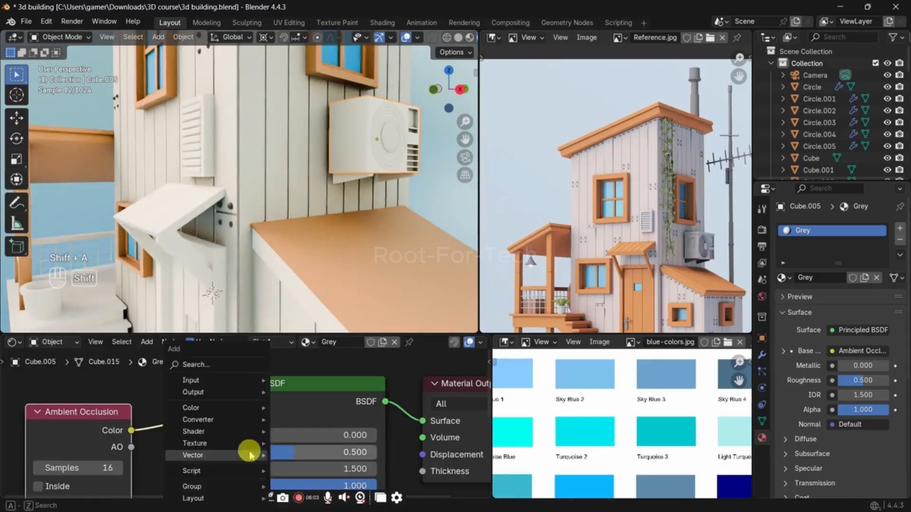
type("sc")
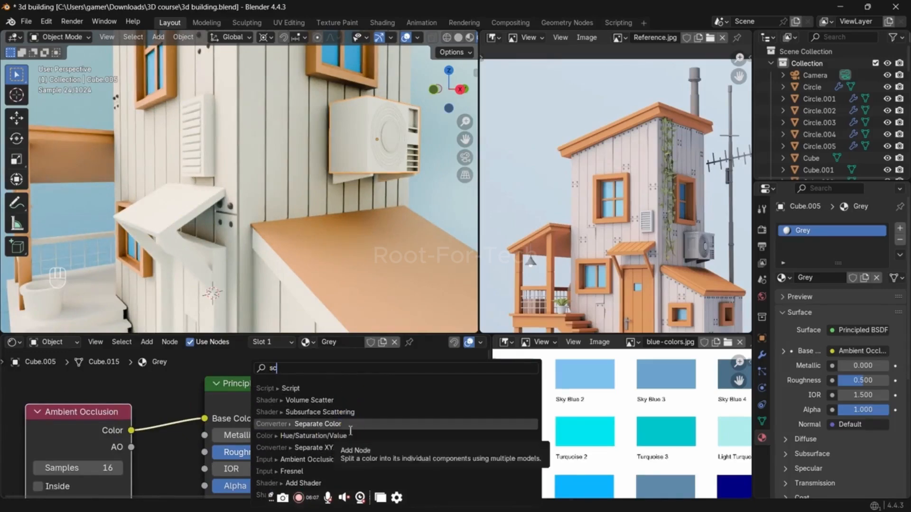
type("lor")
key("Return")
Step: Try inserting a Color Ramp node between the Grey material's Ambient Occlusion node and the Principled BSDF
key("shift+a")
type("s")
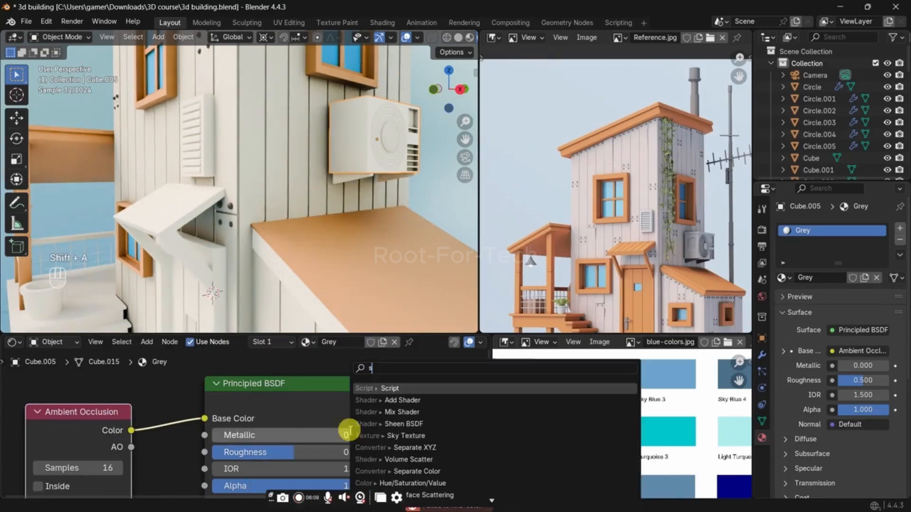
type("color")
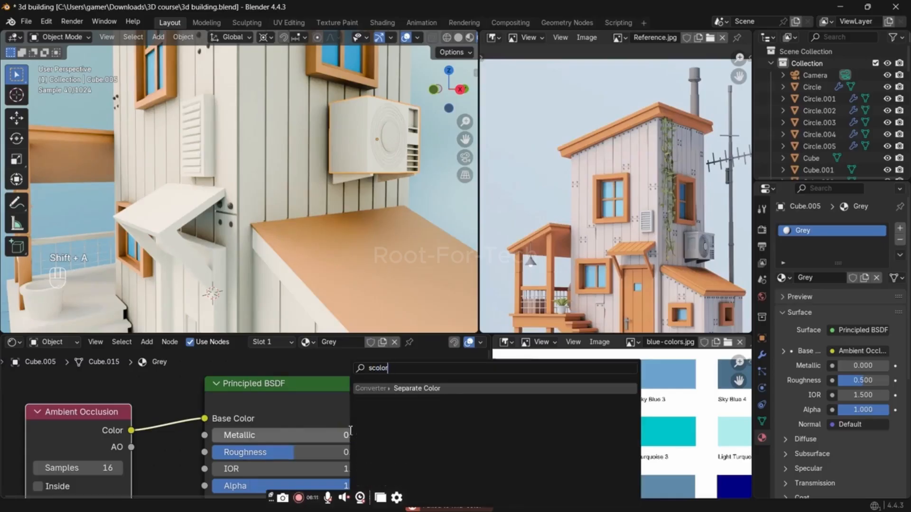
type("r")
key("ctrl+a")
type("cor")
key("BackSpace")
type("lor")
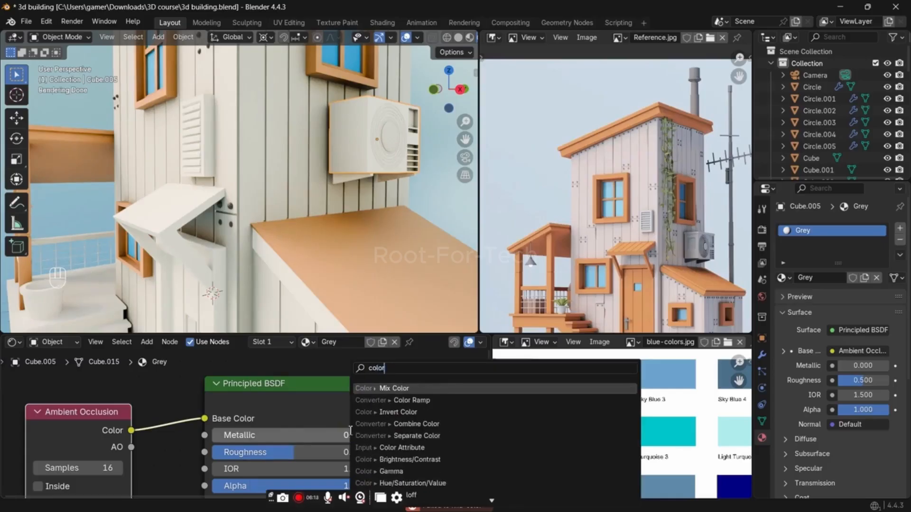
type("ra")
key("Return")
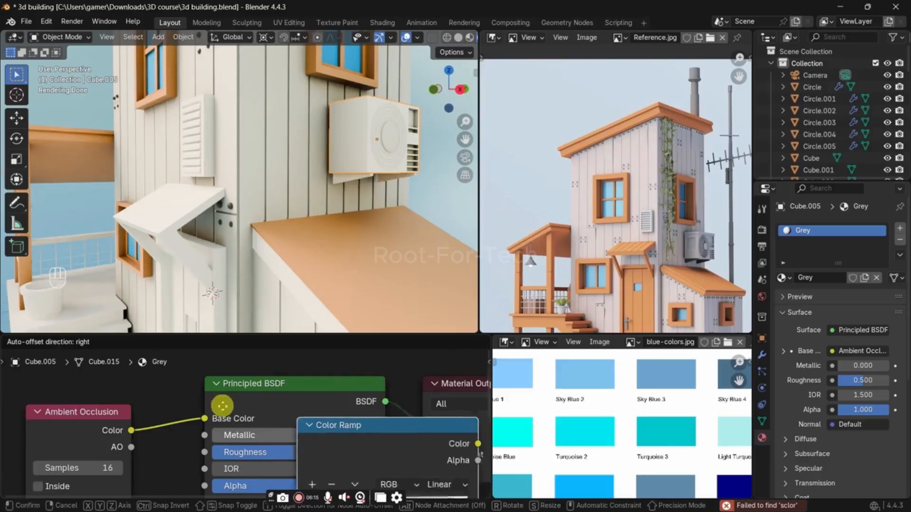
left_click(161, 386)
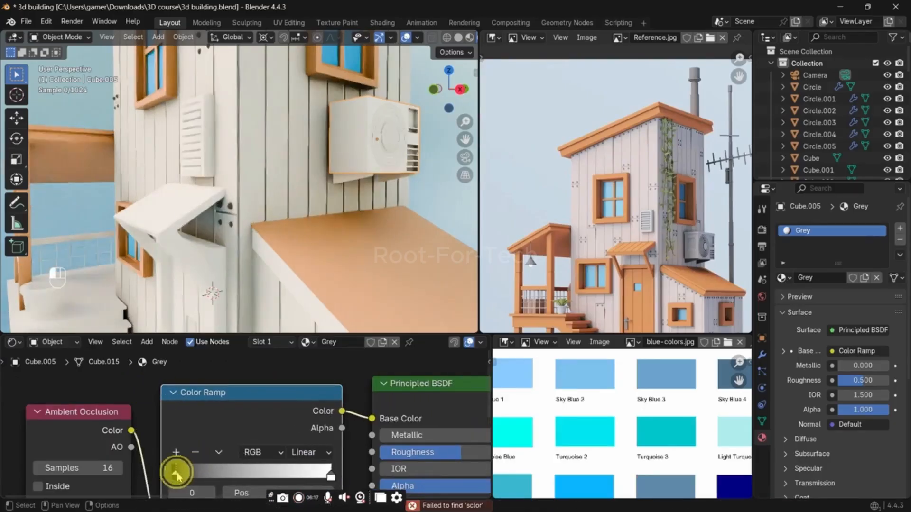
Step: Try shifting the Color Ramp's black and white stops inward, and dissolve the node while keeping its connection
left_click_drag(176, 474, 218, 476)
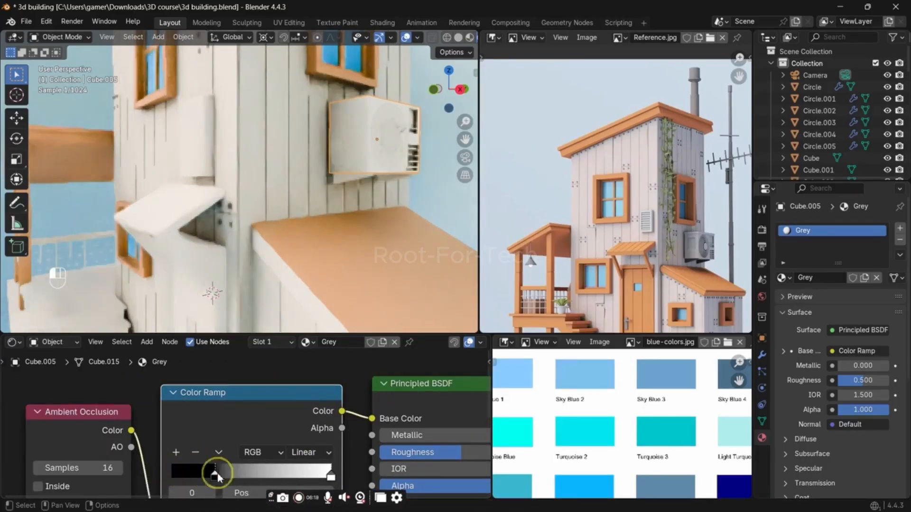
left_click_drag(336, 475, 298, 448)
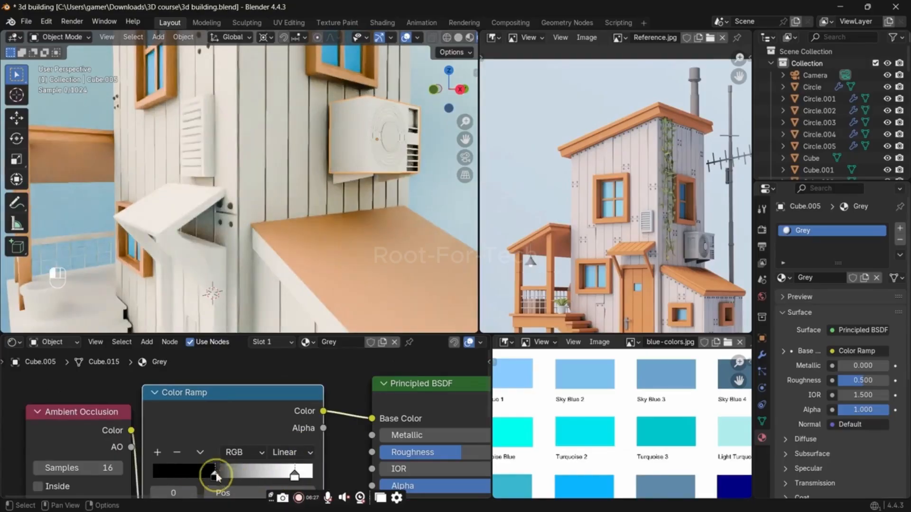
left_click(240, 417)
key("ctrl+x")
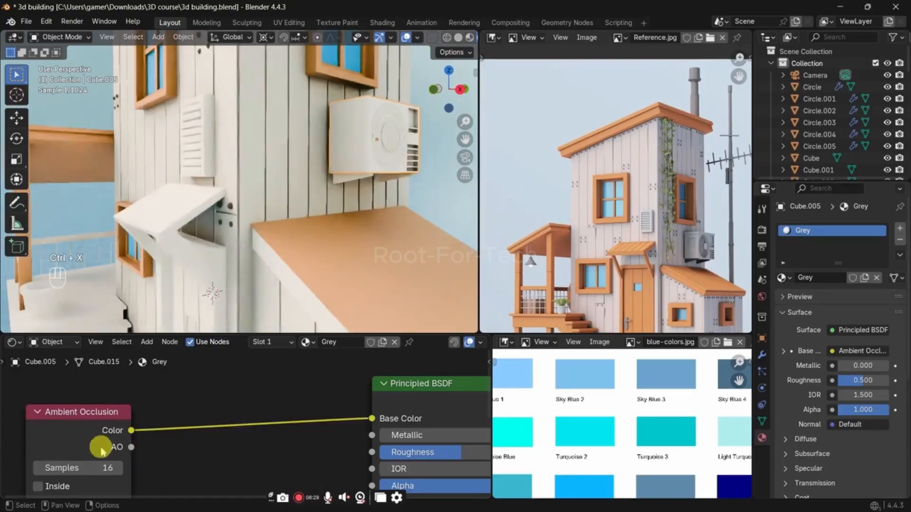
Step: Set the Grey material's Ambient Occlusion distance to 1.880 and darken the node's color to a light grey
middle_click_drag(101, 444, 163, 439)
mouse_move(162, 457)
left_mouse_down("shift")
mouse_move(145, 457)
mouse_move(167, 456)
left_mouse_up("shift")
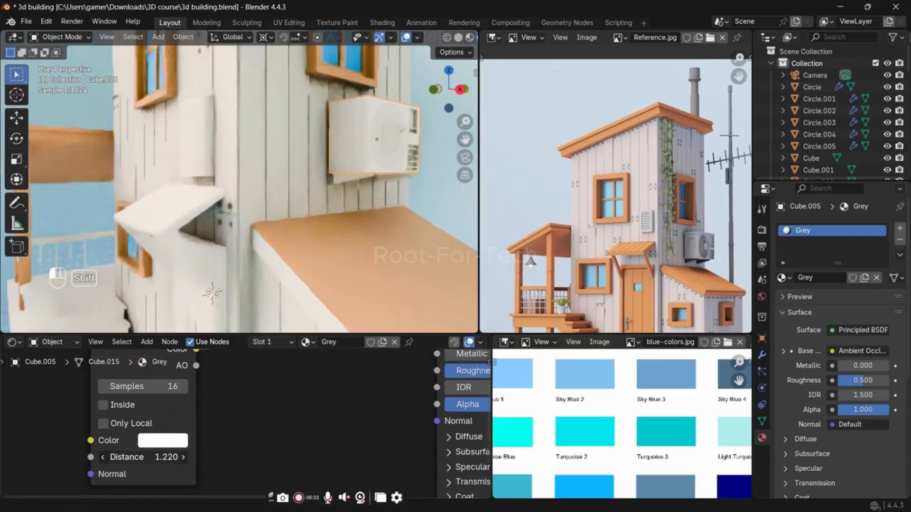
left_click(163, 441)
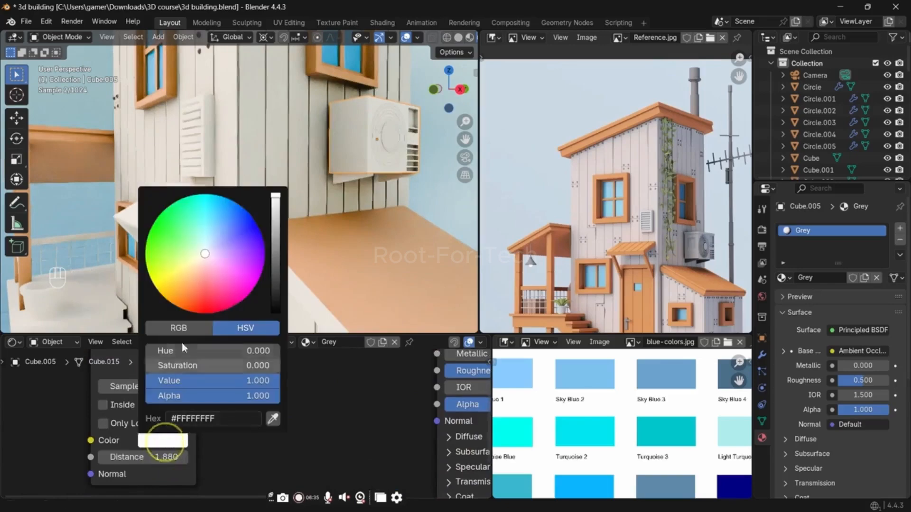
left_click_drag(276, 199, 276, 233)
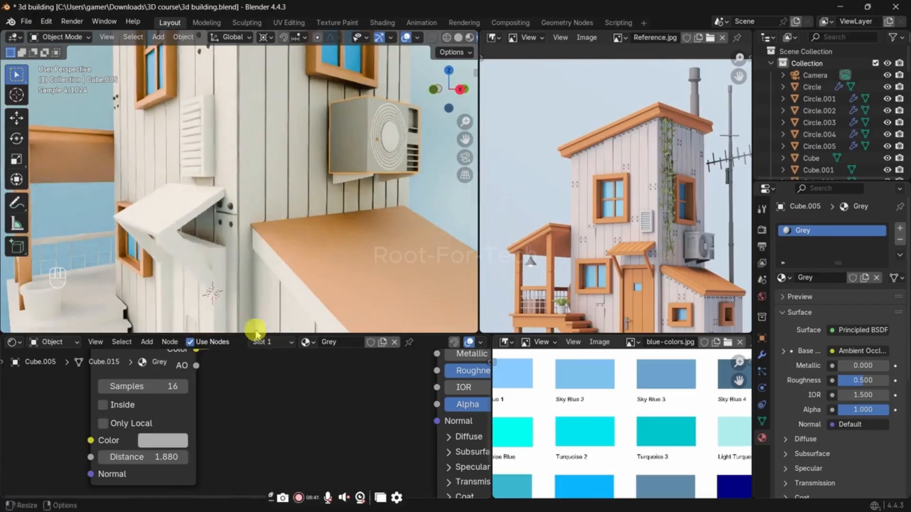
Step: Extrude the top faces of the air conditioner slightly upward to form a thin slab
middle_click_drag(320, 239, 321, 179, "shift")
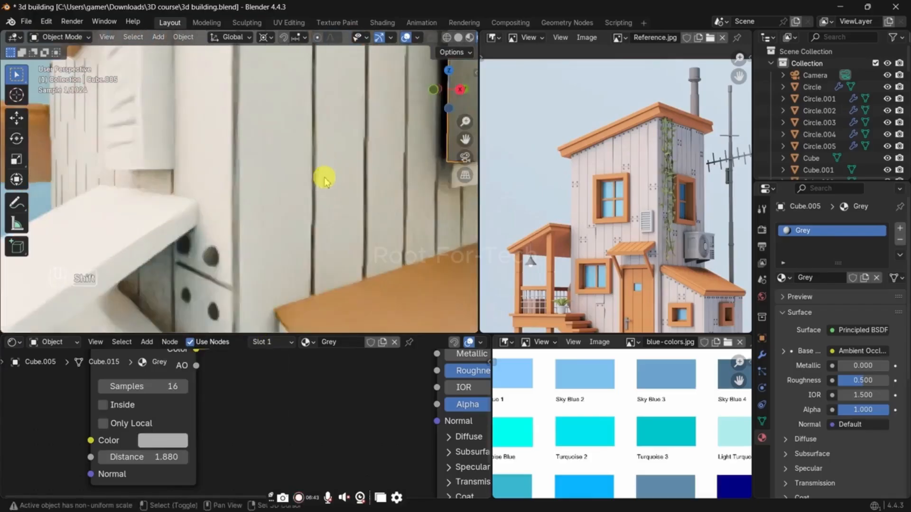
key("z")
left_click(354, 193)
middle_click_drag(410, 184, 226, 303, "shift")
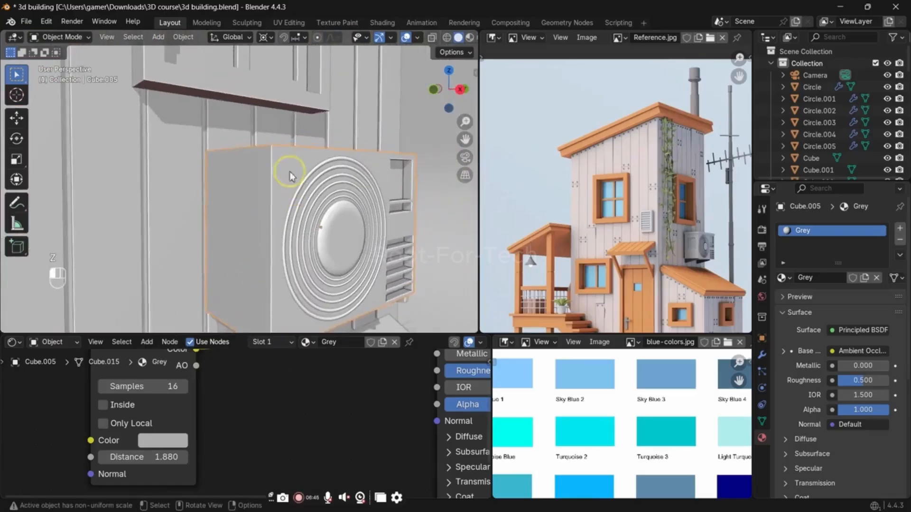
key("Tab")
middle_click_drag(291, 179, 289, 198, "shift")
middle_click_drag(286, 192, 306, 215)
key("3")
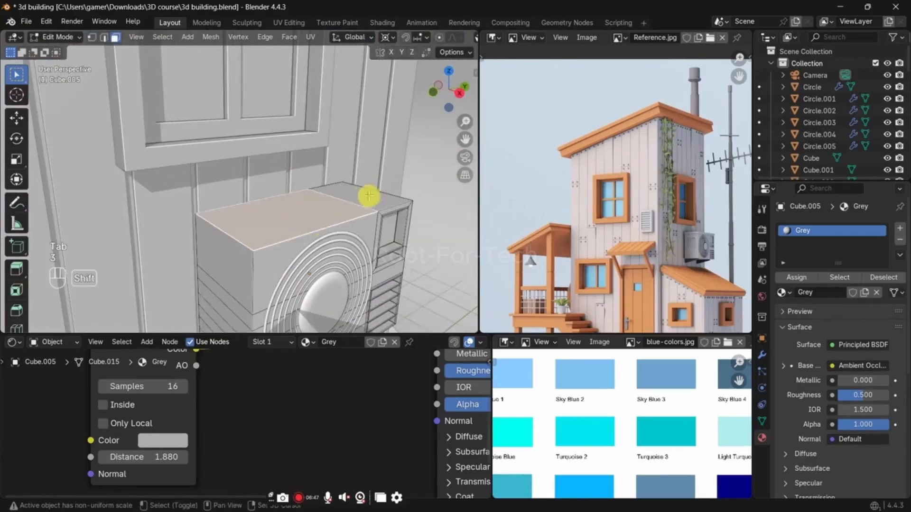
left_click(368, 195)
middle_click_drag(368, 195, 368, 241)
key("e")
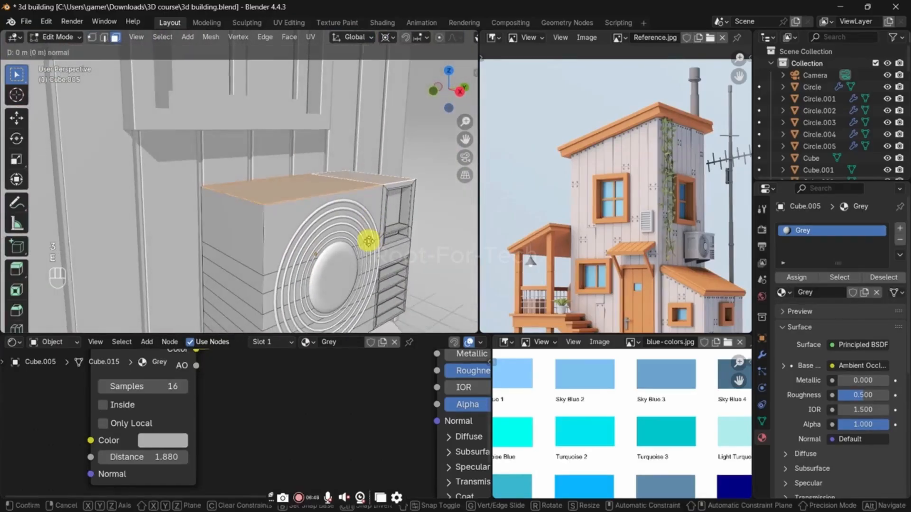
left_click(368, 230)
Step: Extrude the side faces of the air conditioner's top slab slightly outward along their normals to make an overhanging lid
left_click(267, 196, "alt")
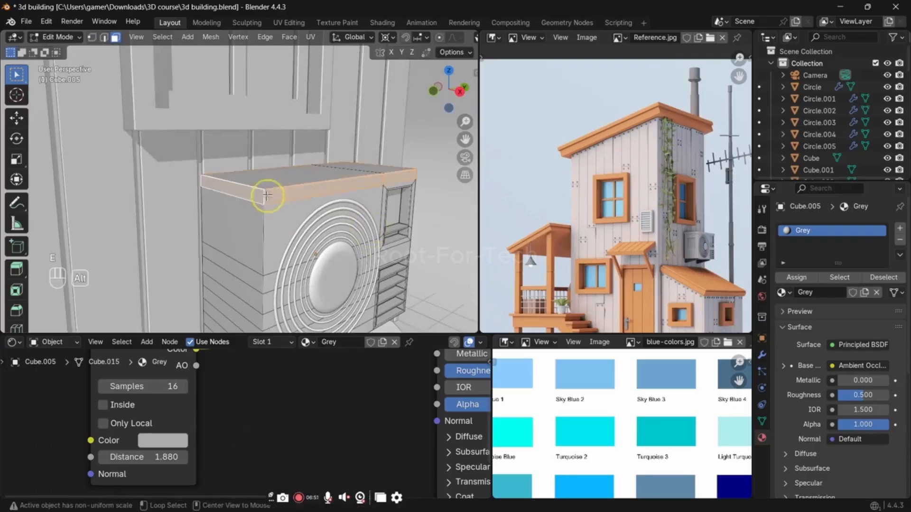
key("alt+e")
left_click(413, 214)
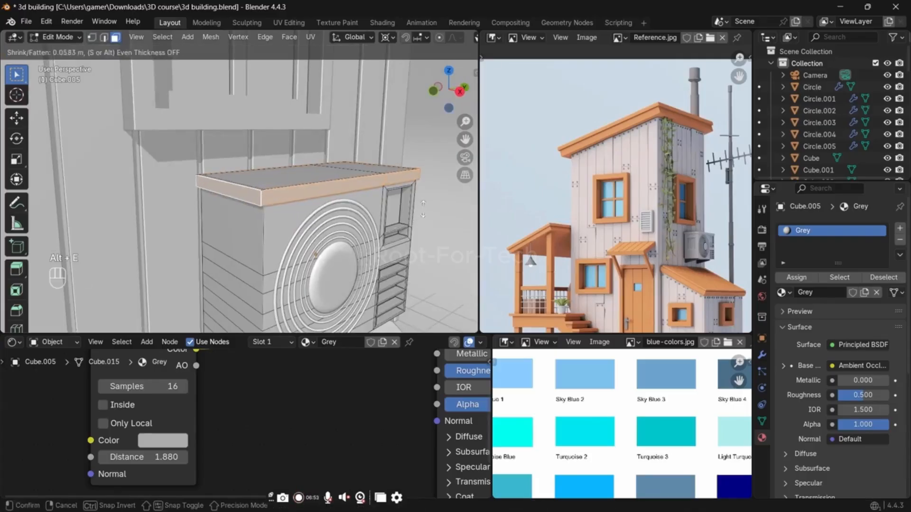
left_click(427, 203)
key("Tab")
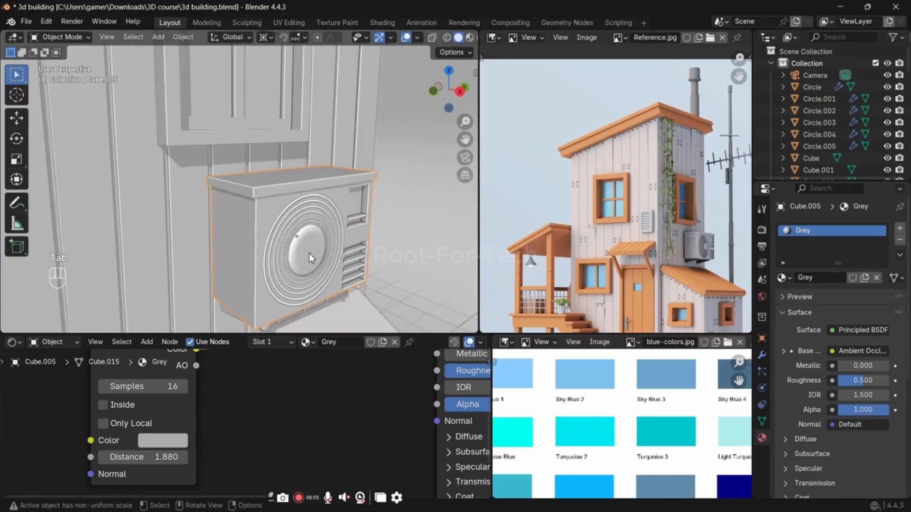
Step: Add a Bevel modifier to the air conditioner and show the viewport in rendered shading
middle_click_drag(309, 253, 306, 277)
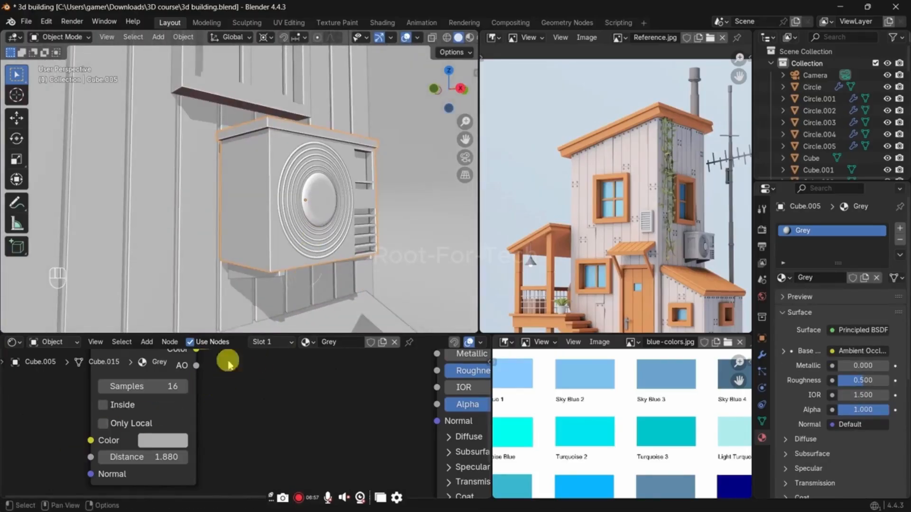
scroll(171, 372, "down", 3)
scroll(163, 378, "up", 3)
mouse_move(164, 379)
middle_mouse_down()
mouse_move(169, 435)
mouse_move(164, 382)
middle_mouse_up()
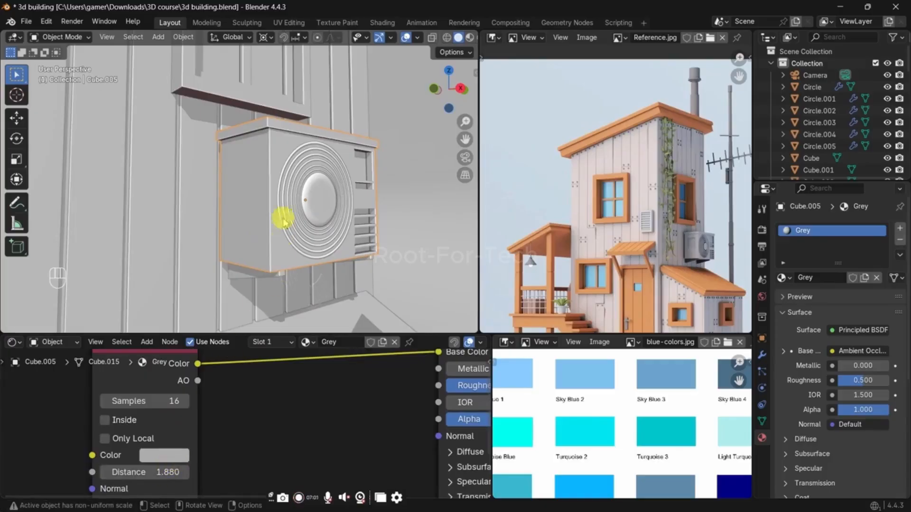
key("z")
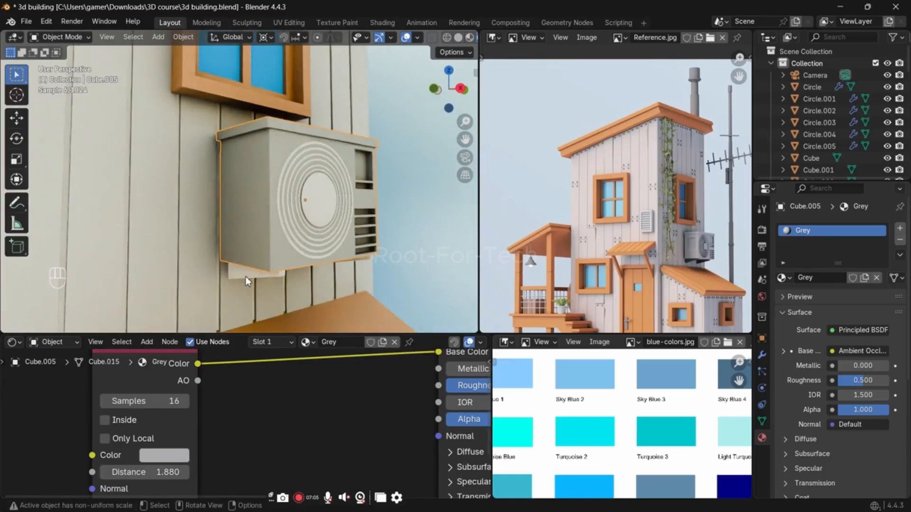
left_click(762, 355)
left_click(802, 229)
type("be")
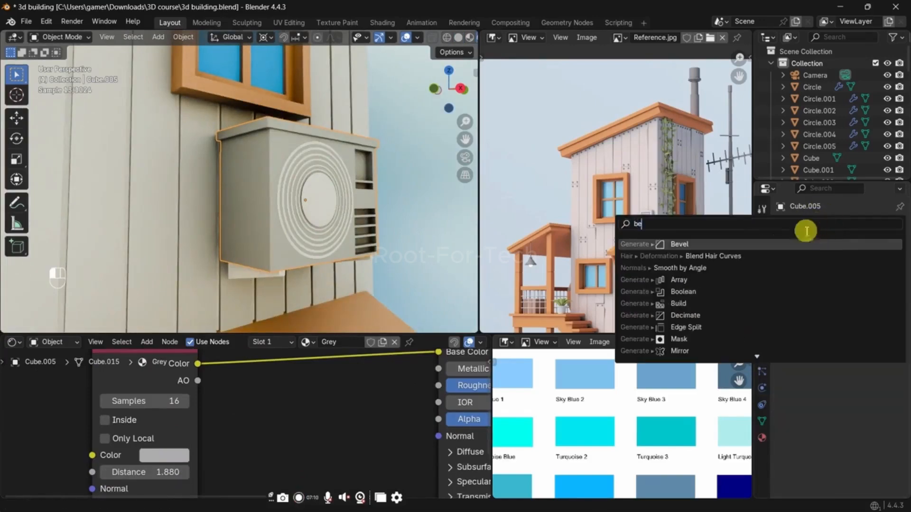
left_click(796, 245)
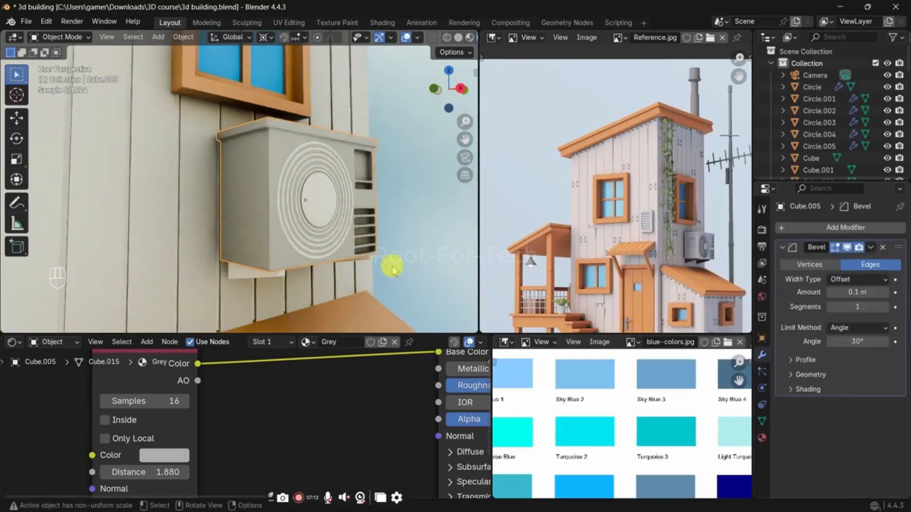
Step: Link the air conditioner's Grey material to its concentric fan grille rings
middle_click_drag(314, 279, 311, 282)
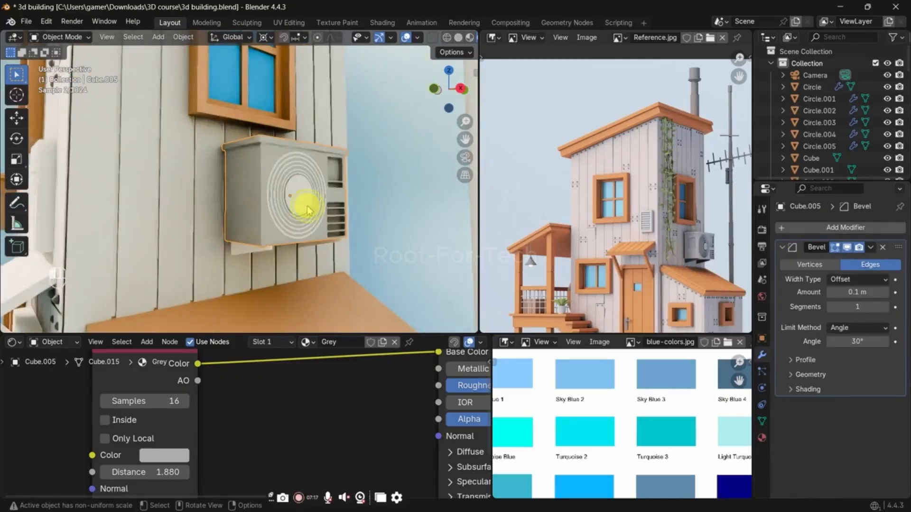
left_click(252, 209, "shift")
key("ctrl+l")
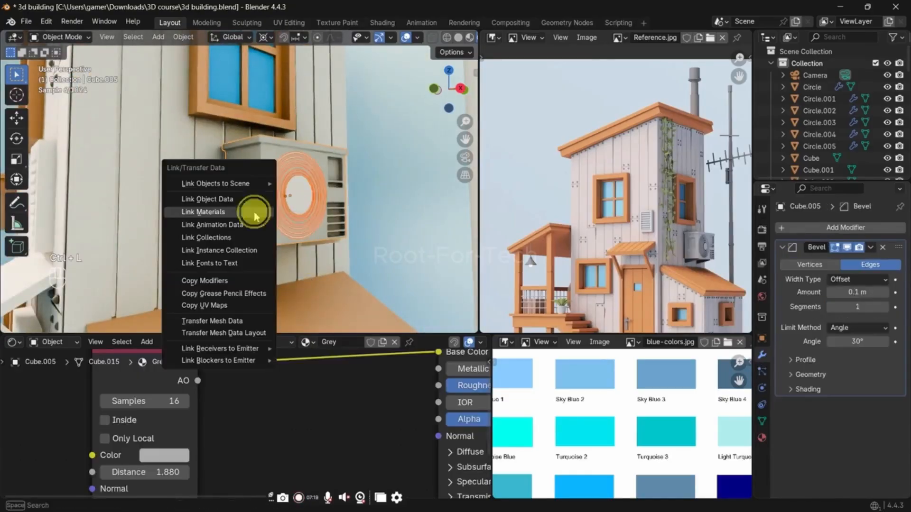
left_click(254, 211)
Step: Save the building file from solid shading and render the camera view as a still image
key("z")
left_click(451, 211)
key("ctrl+s")
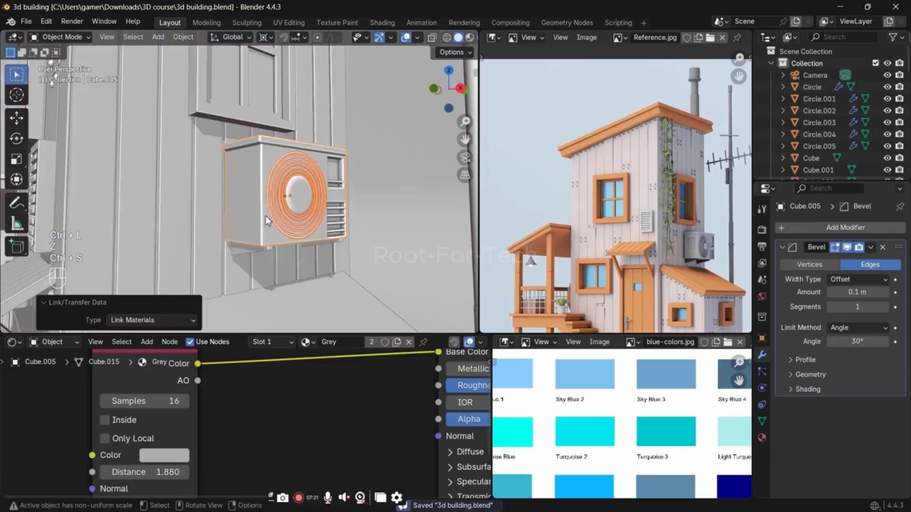
key("F12")
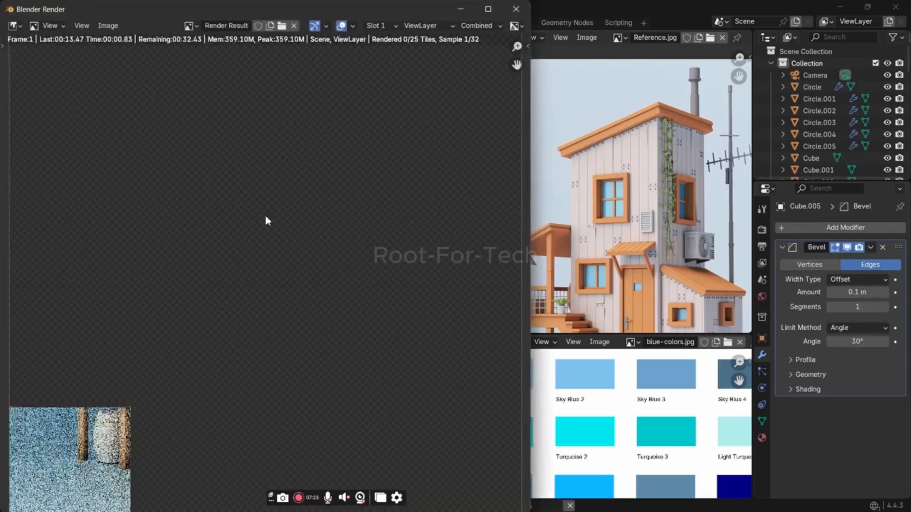
scroll(264, 214, "down", 4)
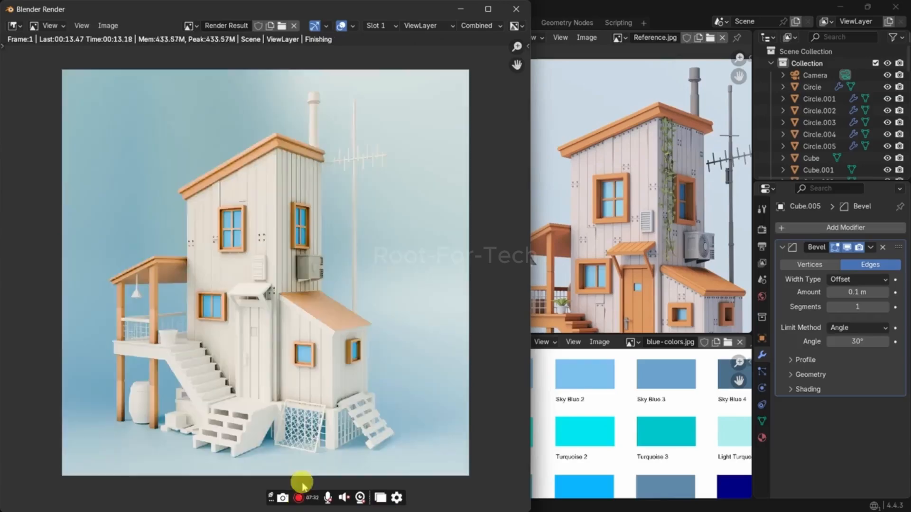
left_click(298, 497)
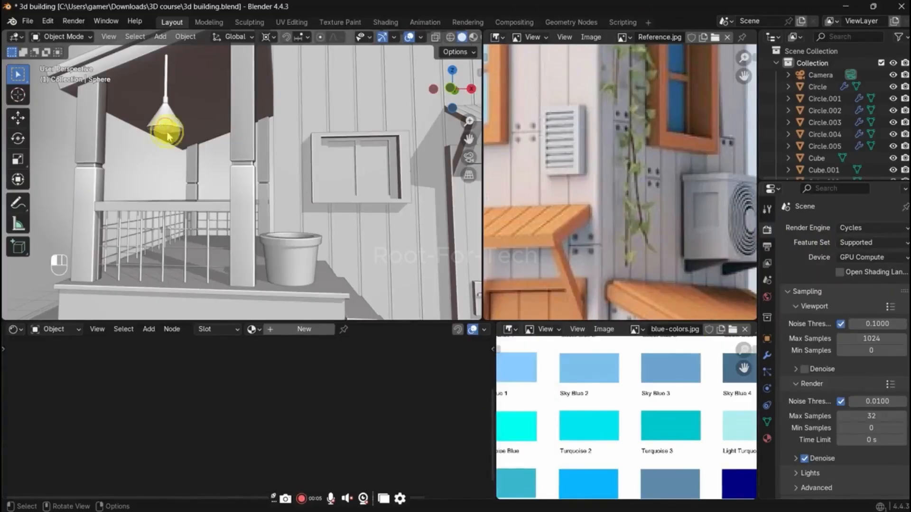
Step: Isolate the hanging lamp's bulb sphere and give it a new material named Bulb
key("KP_Divide")
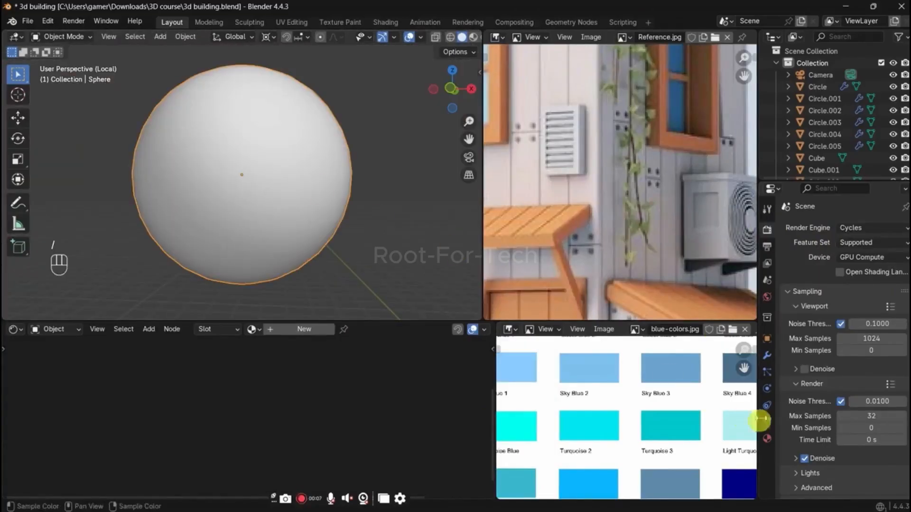
left_click(767, 438)
left_click(853, 279)
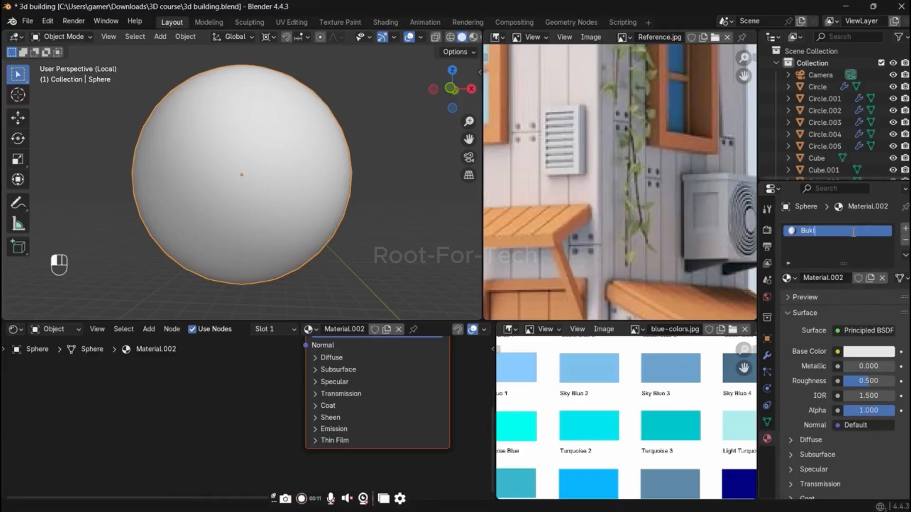
left_click(853, 232)
type("Bulb")
key("Return")
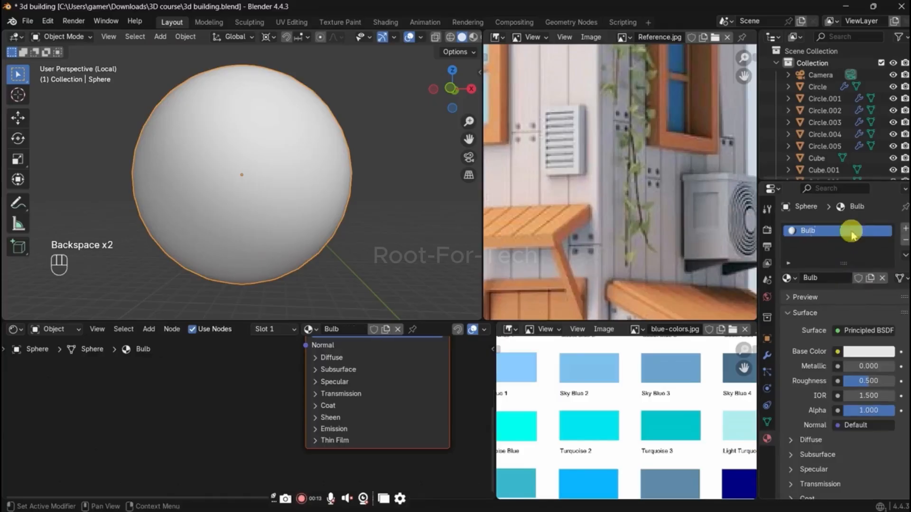
Step: Change the Bulb material's surface to Emission and set its strength to 25.600, previewing in rendered shading
left_click(874, 336)
left_click(797, 279)
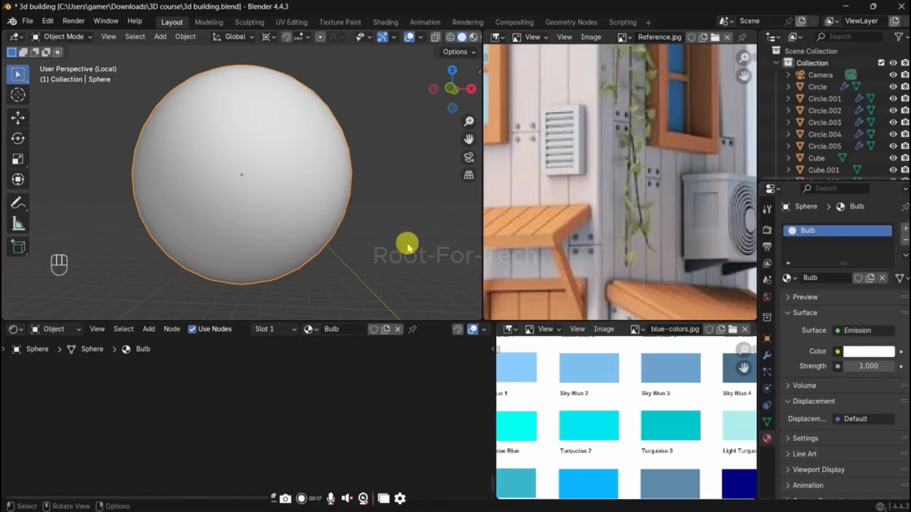
key("z")
left_click(404, 143)
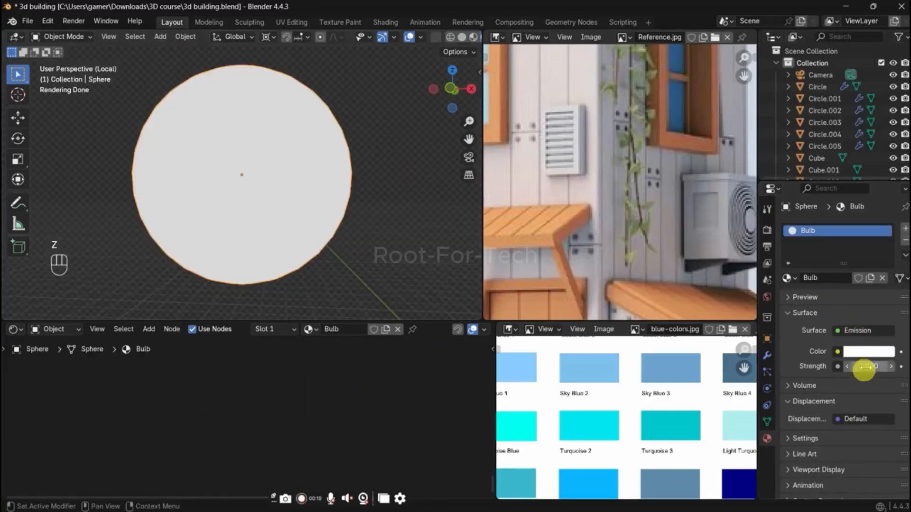
mouse_move(864, 369)
left_mouse_down()
mouse_move(892, 369)
mouse_move(865, 367)
left_mouse_up()
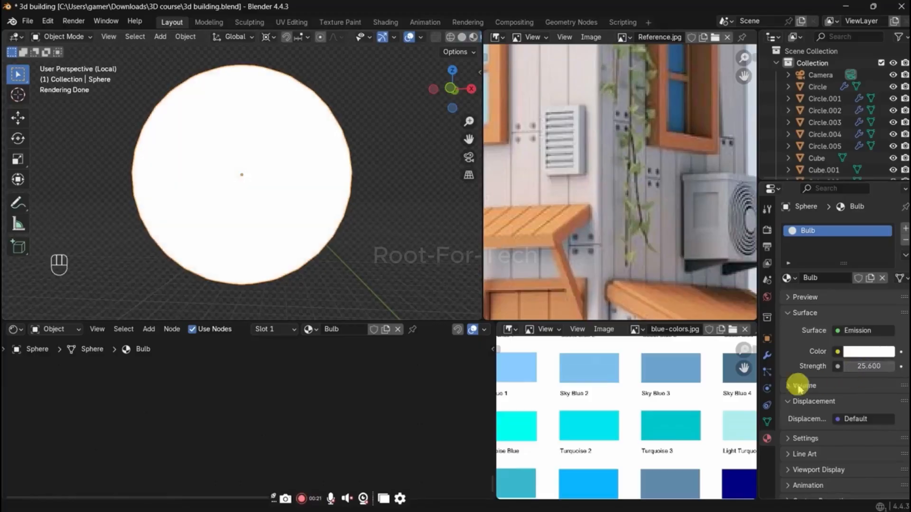
Step: Leave the bulb's local view and show the whole building in rendered shading
scroll(320, 198, "down", 3)
key("shift+a")
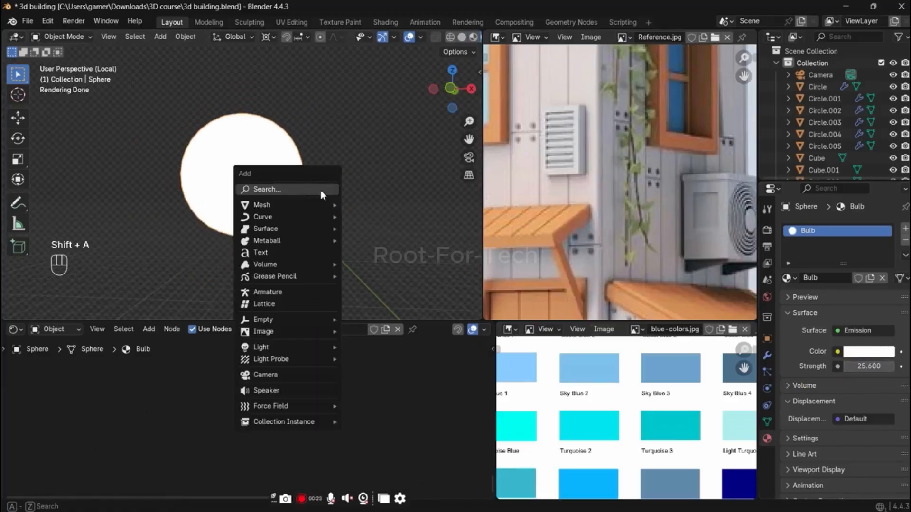
scroll(358, 199, "down", 2)
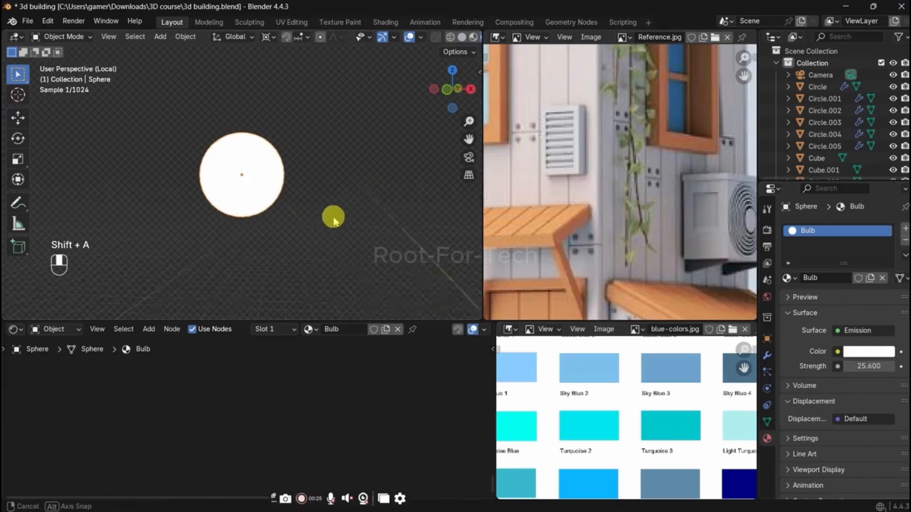
middle_click_drag(332, 216, 313, 231)
key("z")
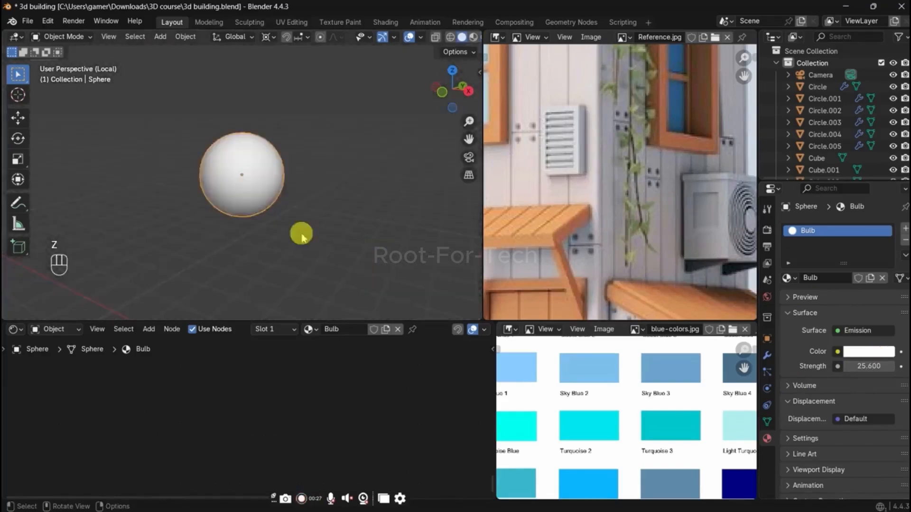
key("slash")
key("z")
left_click(309, 112)
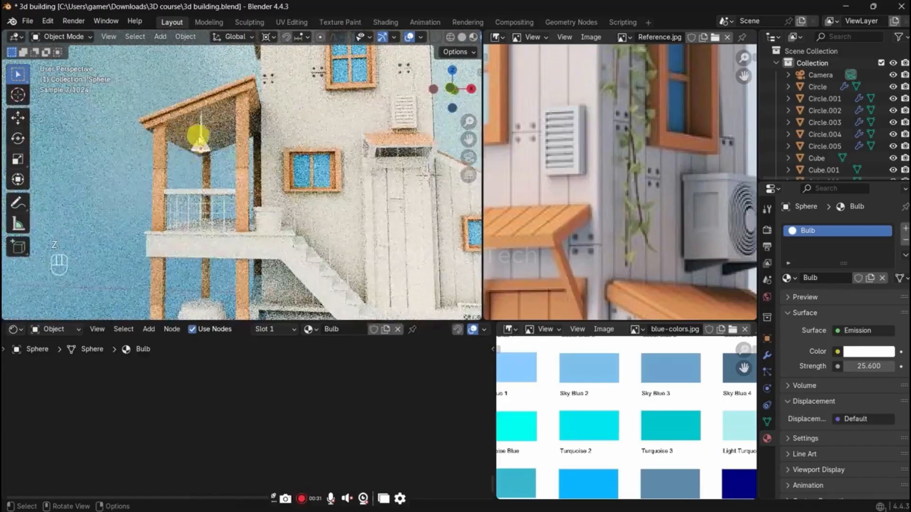
Step: Link the air conditioner's Grey material to the hanging lamp's shade under the porch roof
left_click(201, 138)
middle_click_drag(388, 189, 321, 171, "shift")
left_click(210, 145, "shift")
key("ctrl+l")
left_click(321, 167)
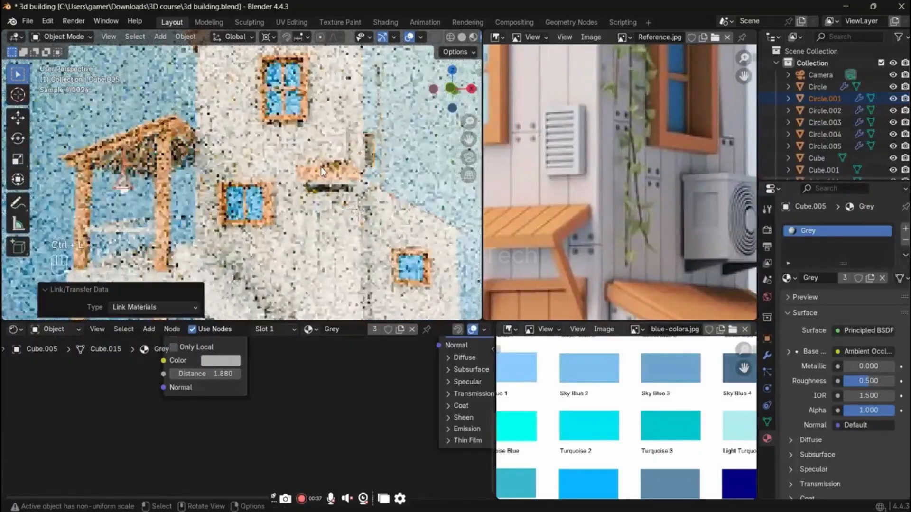
Step: Link the porch post's Wood material to the horizontal rails of the porch railing
left_click(247, 238)
scroll(624, 172, "down", 6)
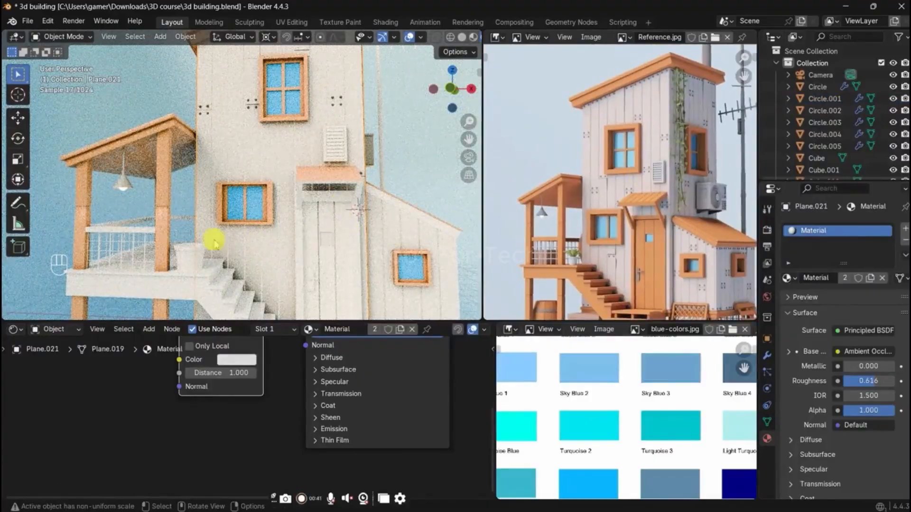
left_click(135, 230)
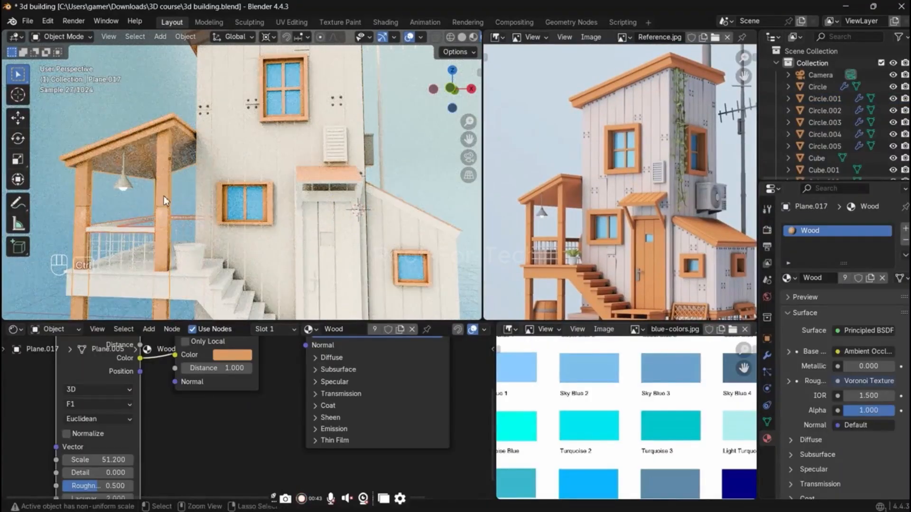
key("ctrl+l")
left_click(112, 195)
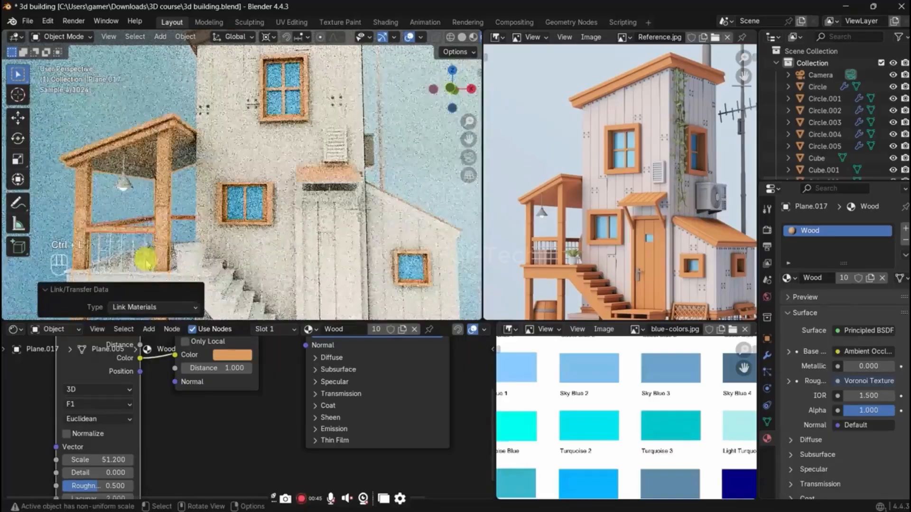
Step: Link the porch post's Wood material to the porch platform with its stair side boards and to the stair treads
middle_click_drag(249, 276, 248, 254, "shift")
left_click(245, 256)
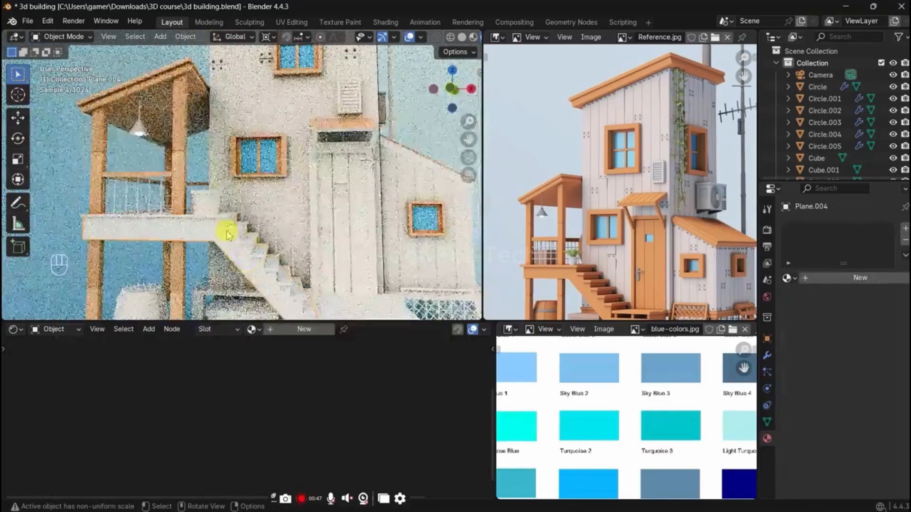
left_click(183, 185, "shift")
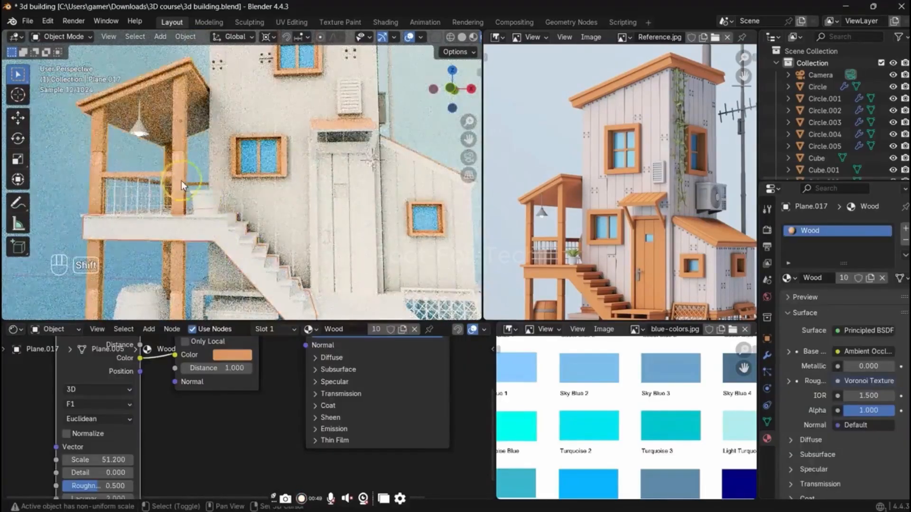
key("shift+r")
left_click(243, 231)
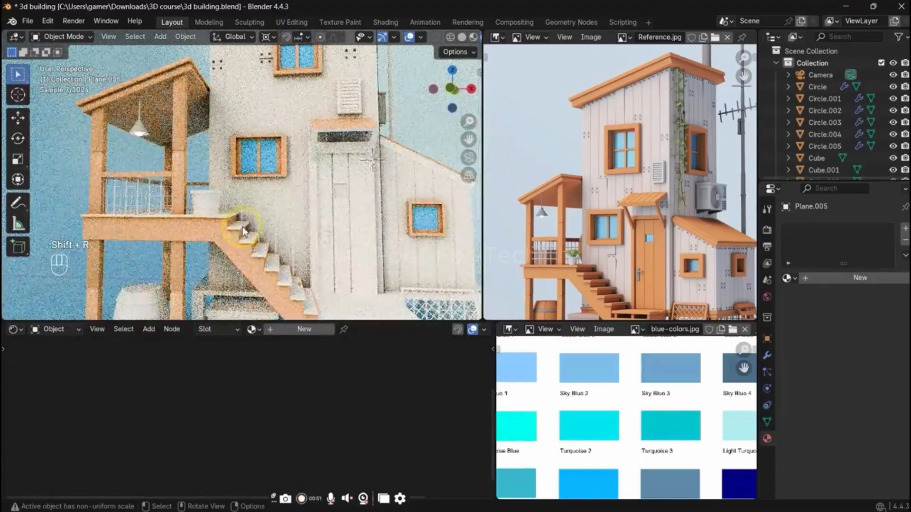
left_click(177, 190, "shift")
key("shift+r")
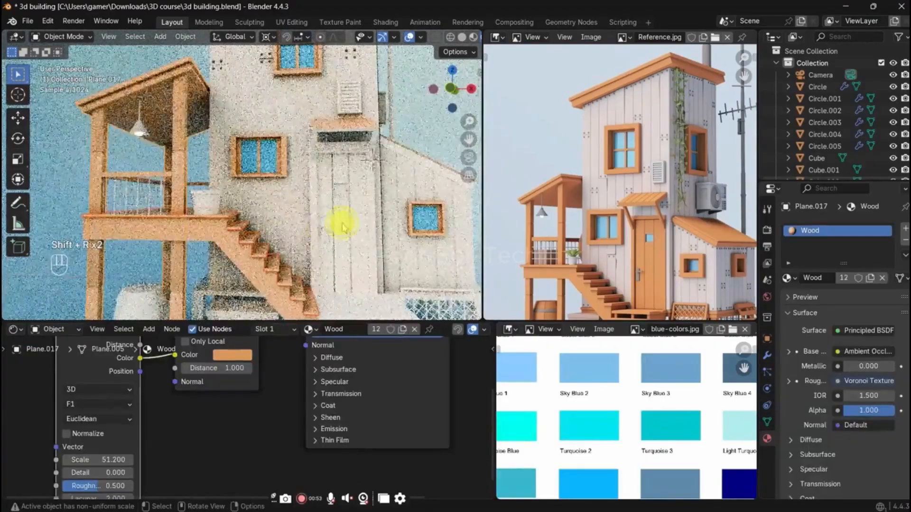
Step: Link the same Wood material to the entrance door and its frame
left_click(314, 212, "shift")
left_click(266, 256)
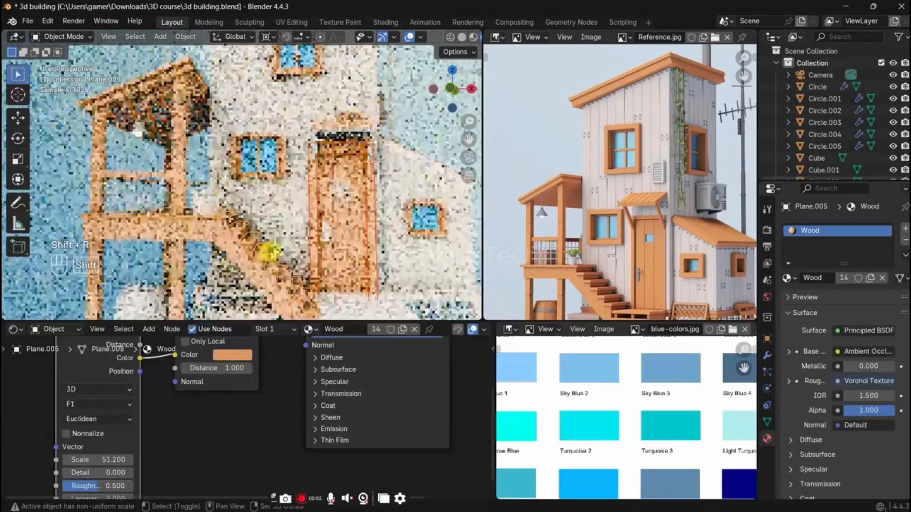
Step: In solid shading, move the entrance door panel about -0.02 m along the global Y axis
middle_click_drag(347, 238, 288, 234)
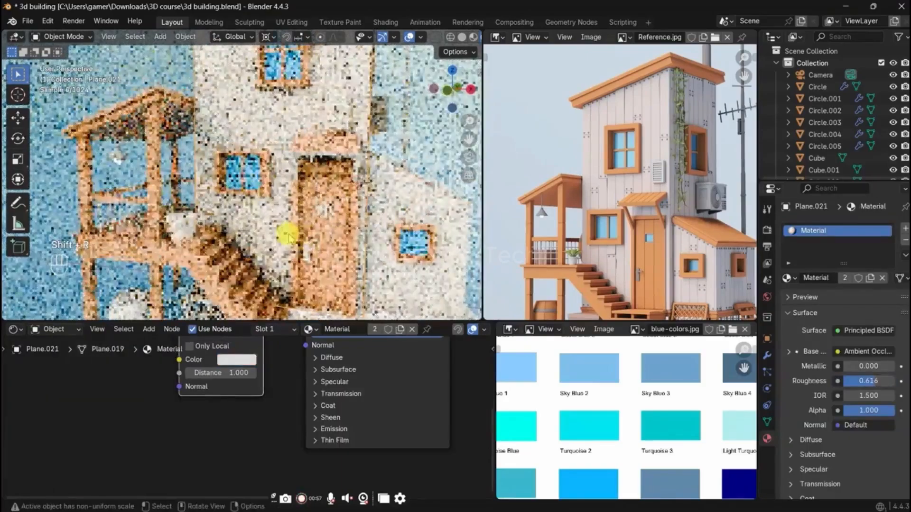
key("z")
scroll(269, 212, "up", 4)
scroll(298, 209, "up", 6)
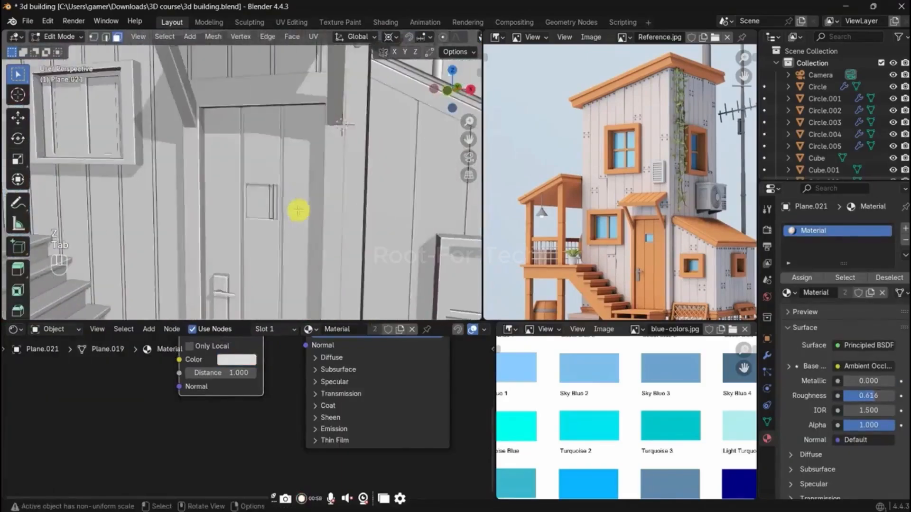
key("Tab")
scroll(227, 256, "down", 3)
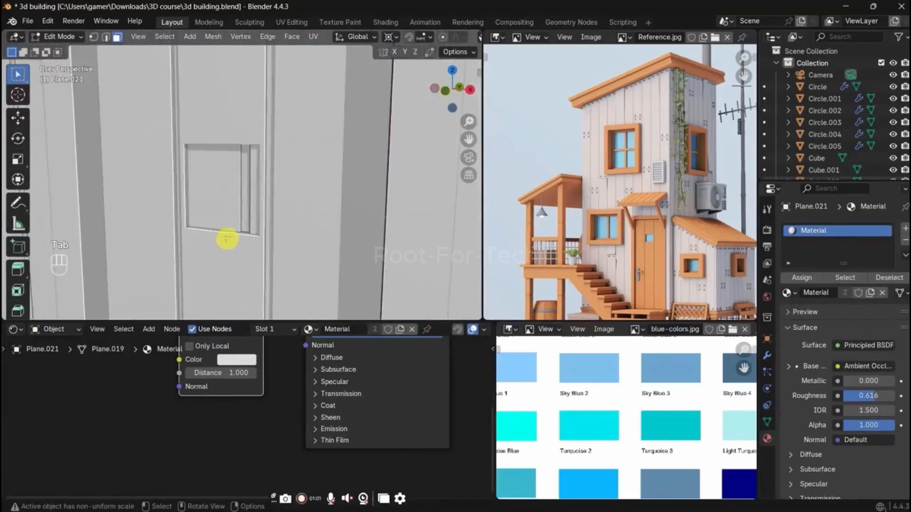
key("Tab")
left_click(228, 180)
scroll(228, 187, "down", 2)
key("g")
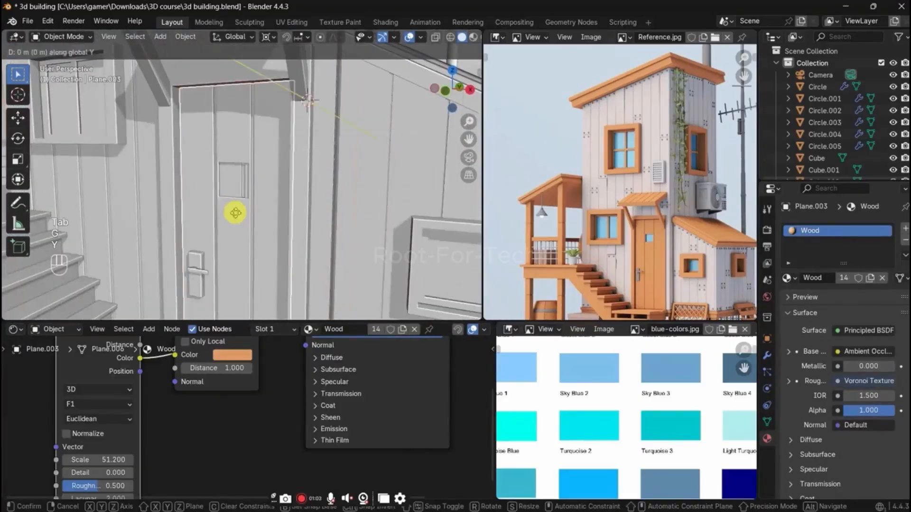
key("y")
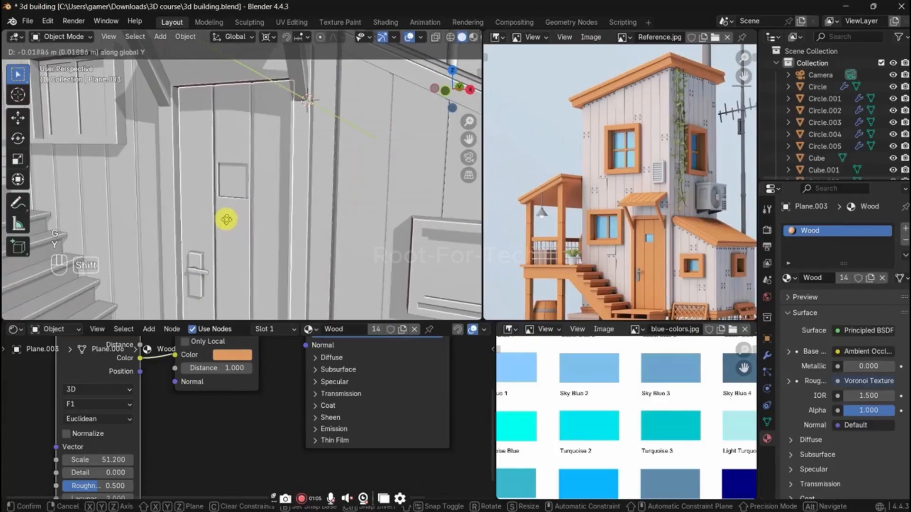
left_click(228, 221)
Step: Assign the Mirror material through a second slot to the door's small window face and preview it in rendered shading
key("Tab")
key("3")
left_click(232, 181)
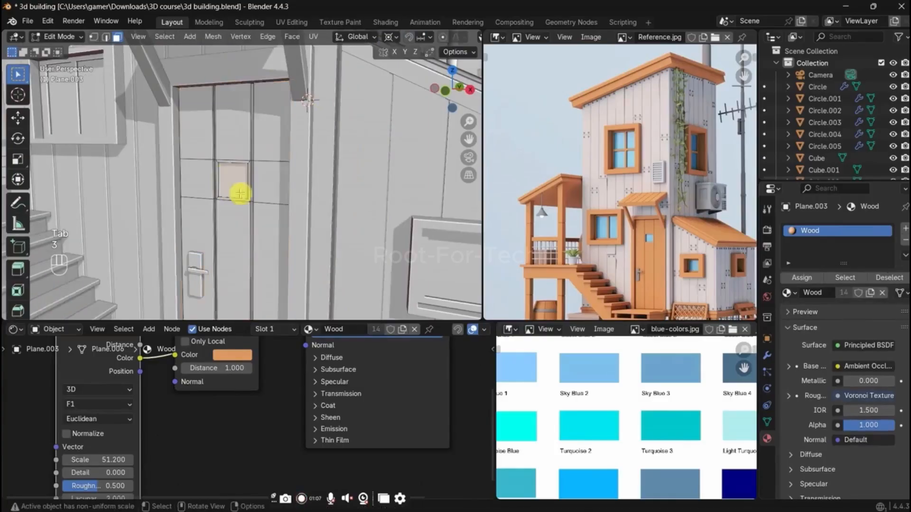
left_click(814, 260)
left_click(905, 228)
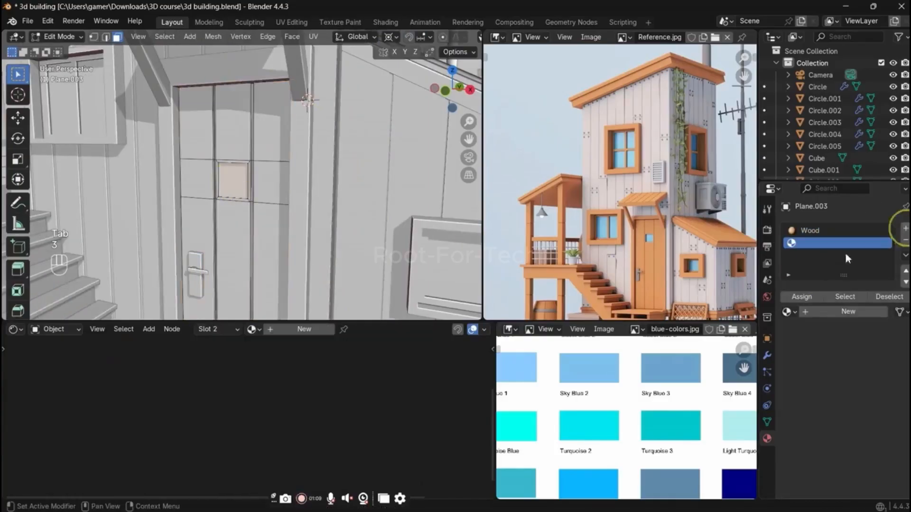
left_click(789, 312)
type("b")
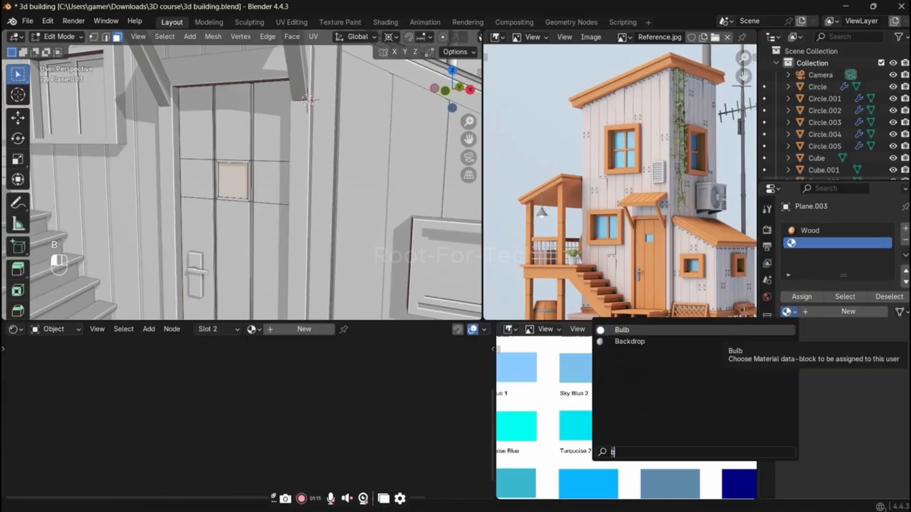
key("BackSpace")
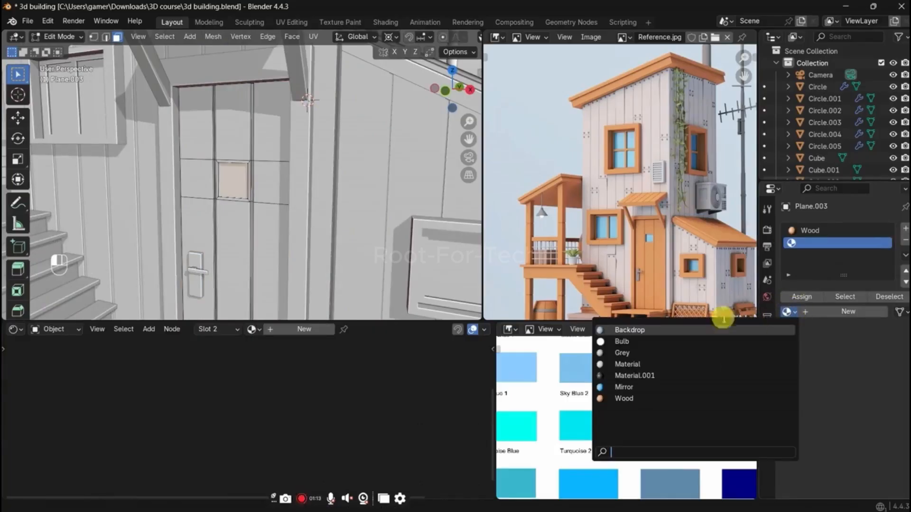
left_click(677, 399)
left_click(789, 312)
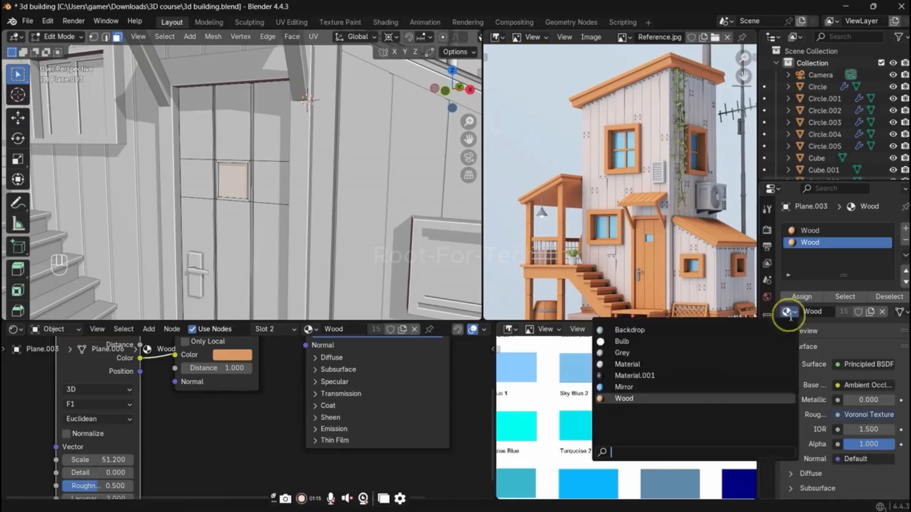
left_click(711, 387)
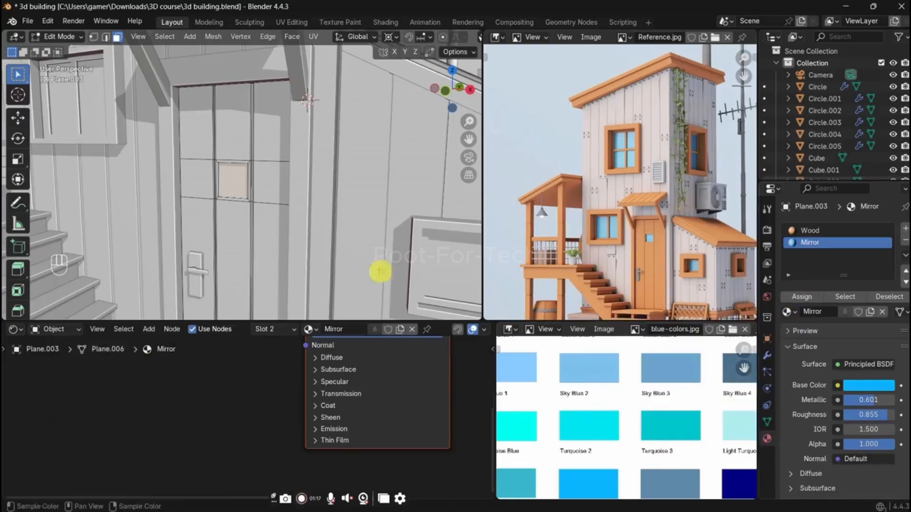
key("Tab")
key("z")
left_click(189, 167)
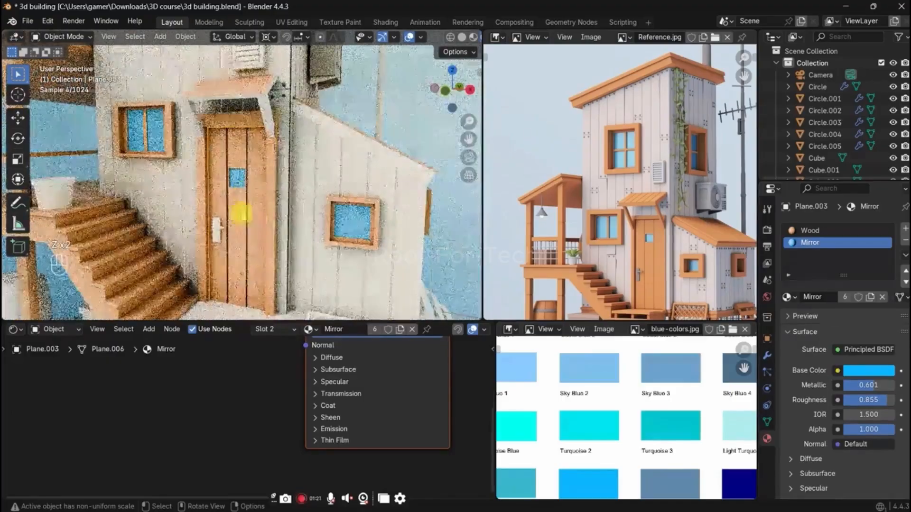
Step: Return to solid shading and link the hanging lamp's Grey material to the door handle
key("z")
left_click(190, 246)
left_click(219, 223)
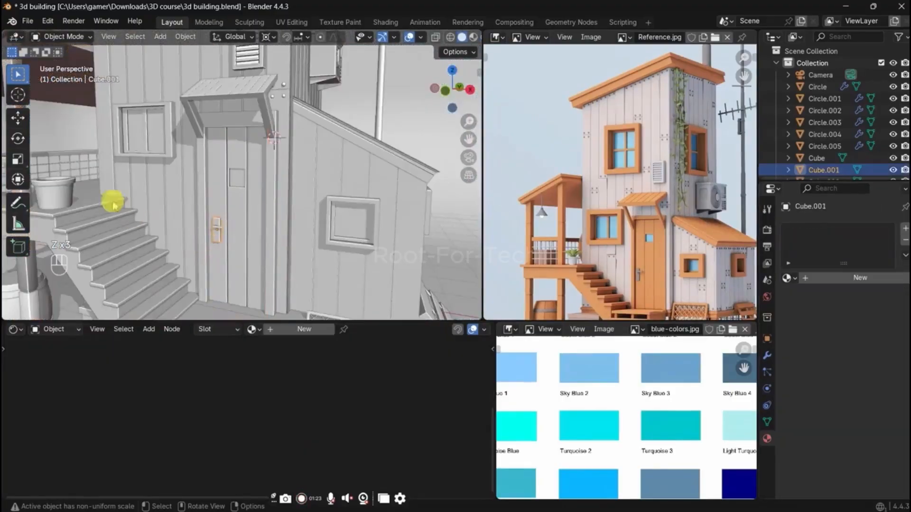
middle_click_drag(114, 205, 121, 158, "shift")
key("ctrl+l")
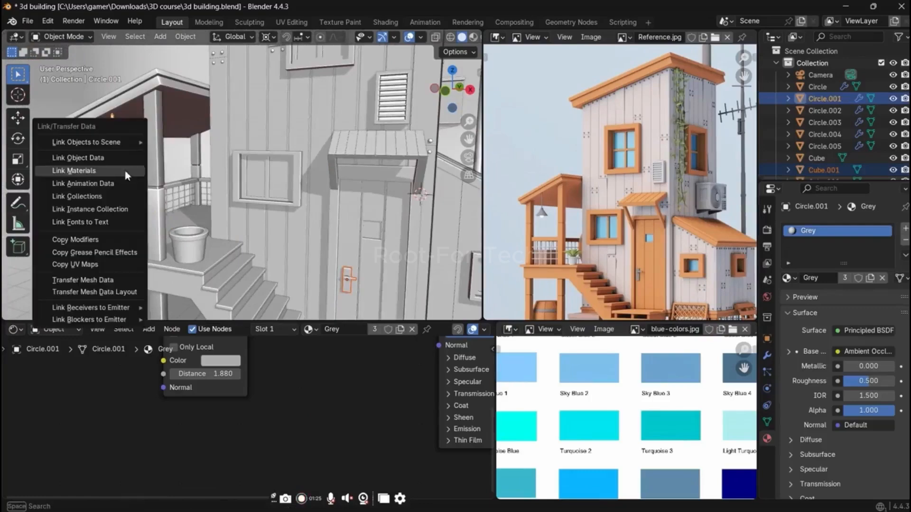
left_click(127, 172)
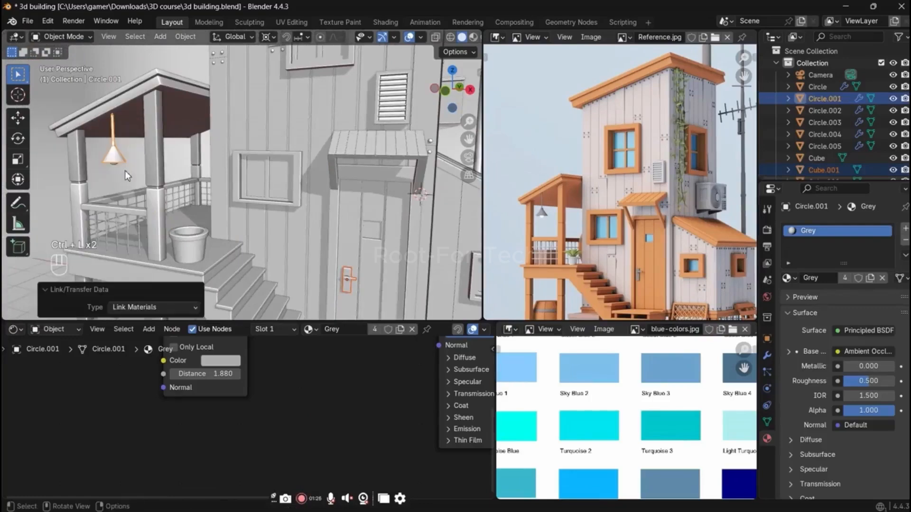
Step: Save the file and snap the 3D cursor to the flower pot on the porch in the maximized viewport
left_click(203, 237, "ctrl")
key("ctrl+s")
key("ctrl+space")
scroll(351, 368, "up", 5)
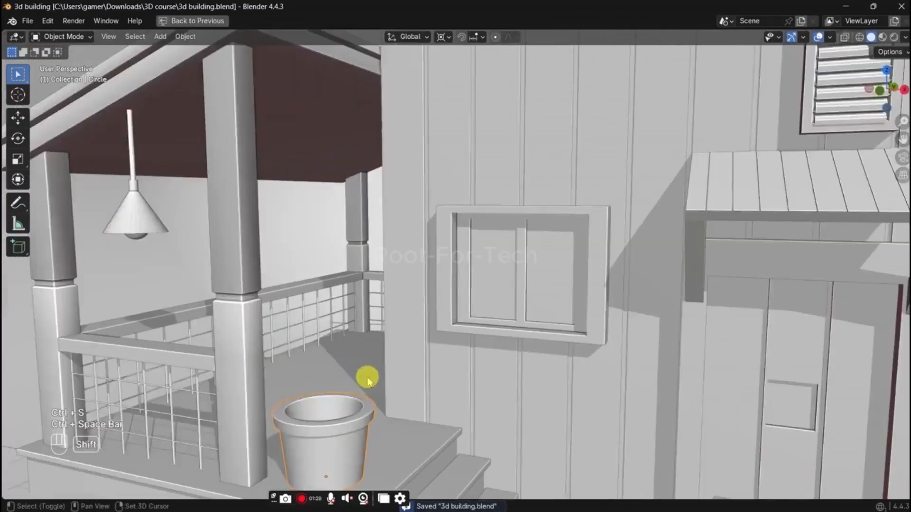
scroll(424, 288, "up", 2)
middle_click_drag(424, 288, 422, 317)
key("shift+s")
left_click(414, 416)
middle_click_drag(425, 351, 438, 315)
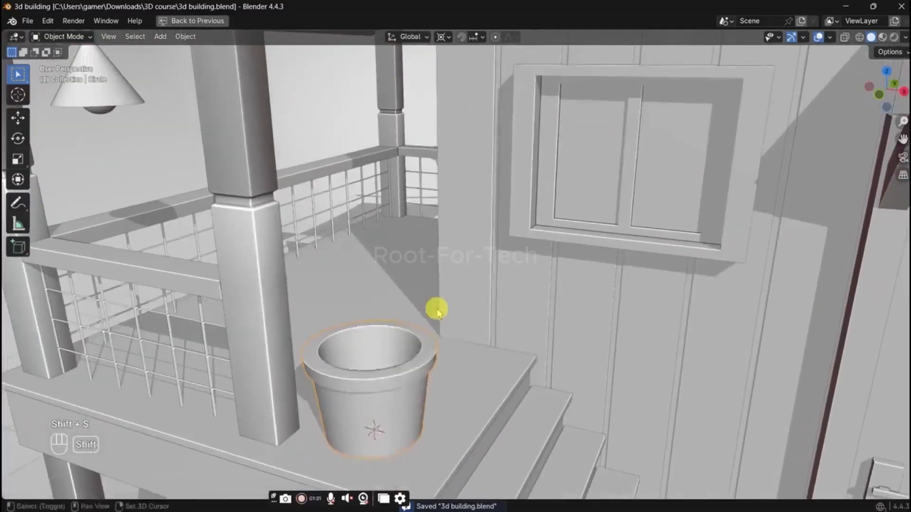
Step: Add a Path curve at the 3D cursor in the flower pot
key("shift+a")
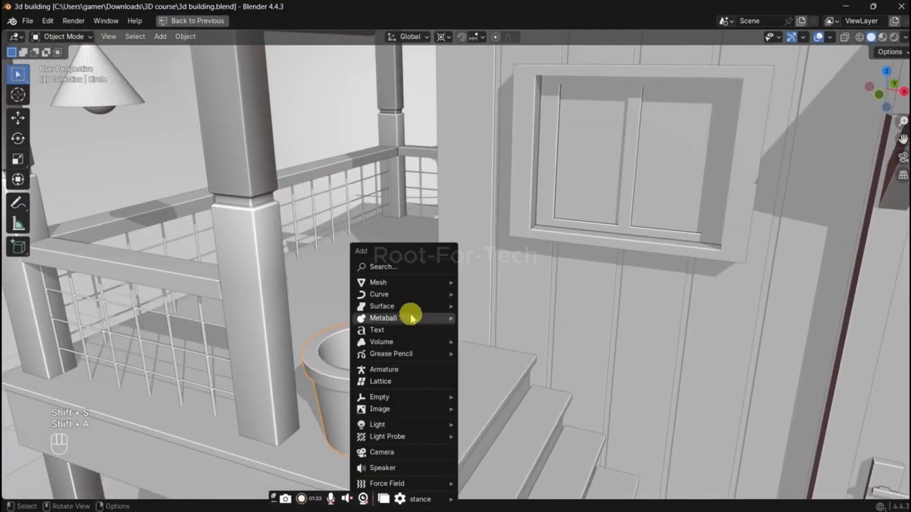
mouse_move(404, 295)
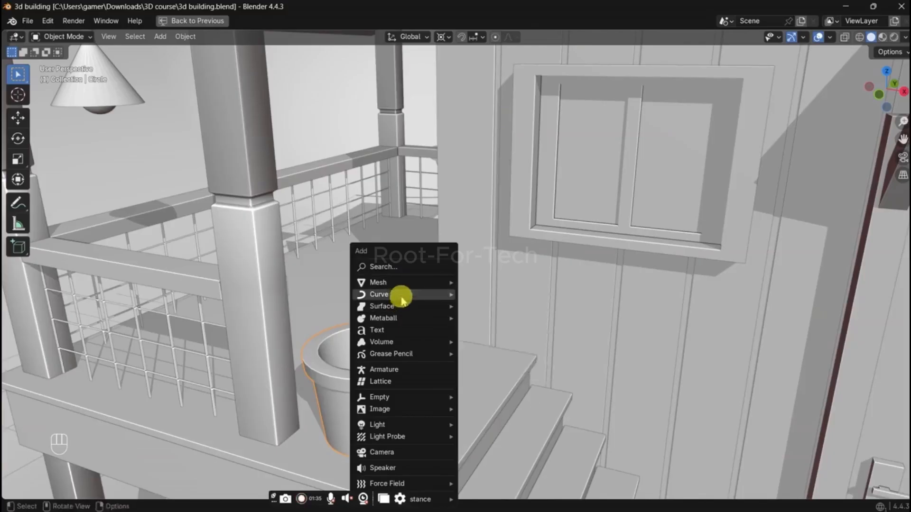
left_click(494, 345)
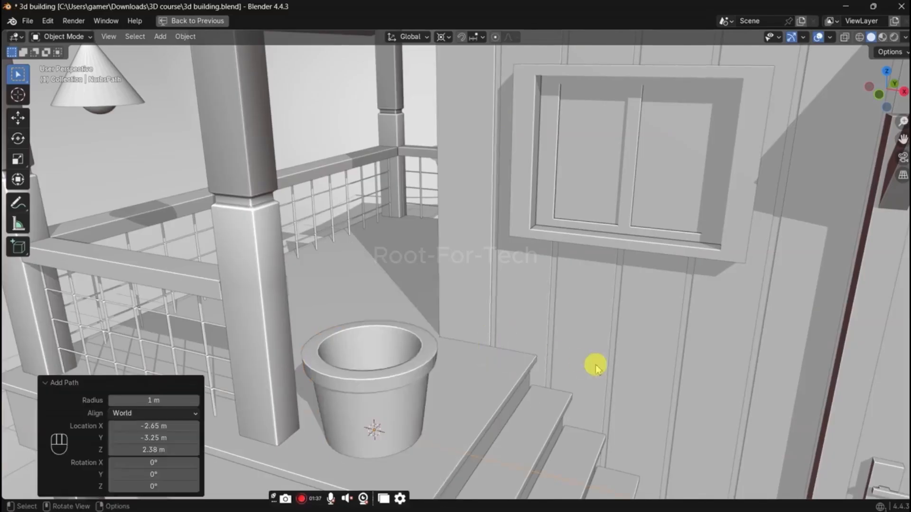
type("rx")
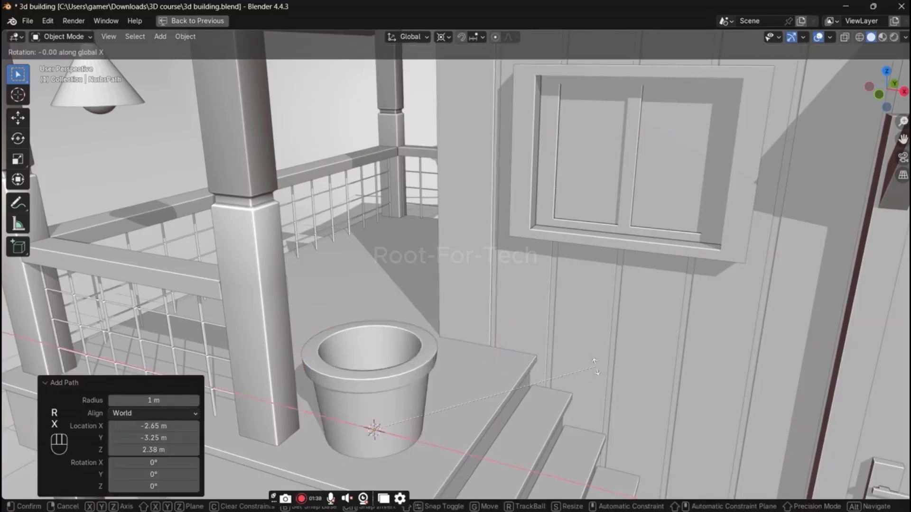
type("90")
key("Escape")
Step: Rotate the path 90° about Z and 90° about X so it stands upright
type("r90")
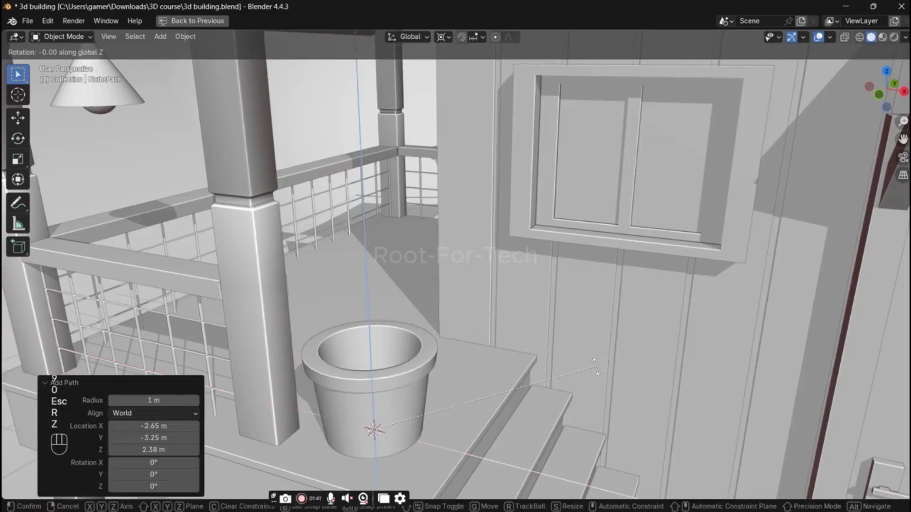
key("Return")
type("rx90")
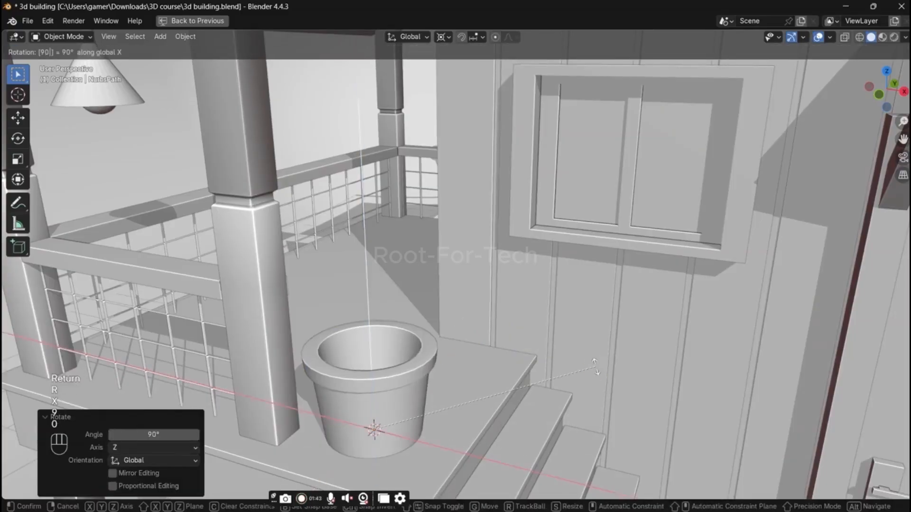
key("Return")
Step: Scale the path to about 0.459 and raise it along Z over the flower pot
key("s")
left_click(451, 338)
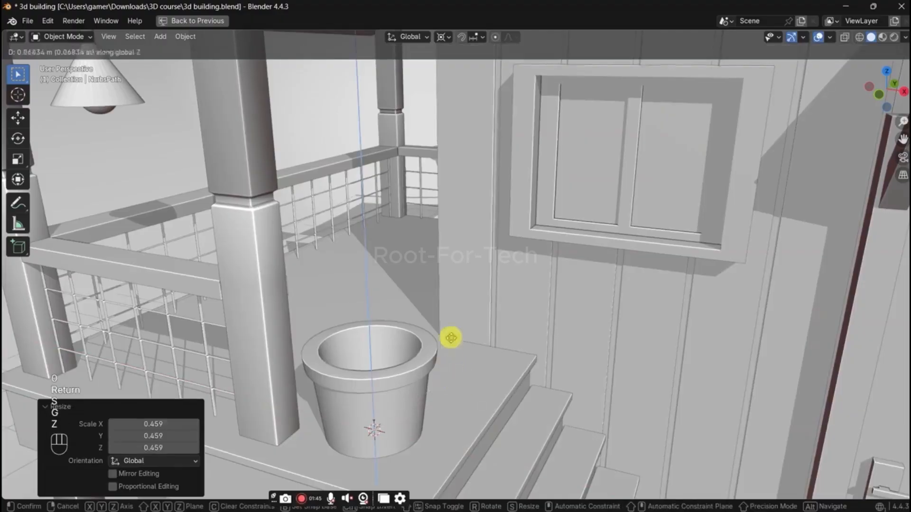
key("g")
key("z")
left_click(452, 309)
Step: Scale down the path's control points and move them up about 0.529 m along Z to rise from the pot
key("Tab")
key("s")
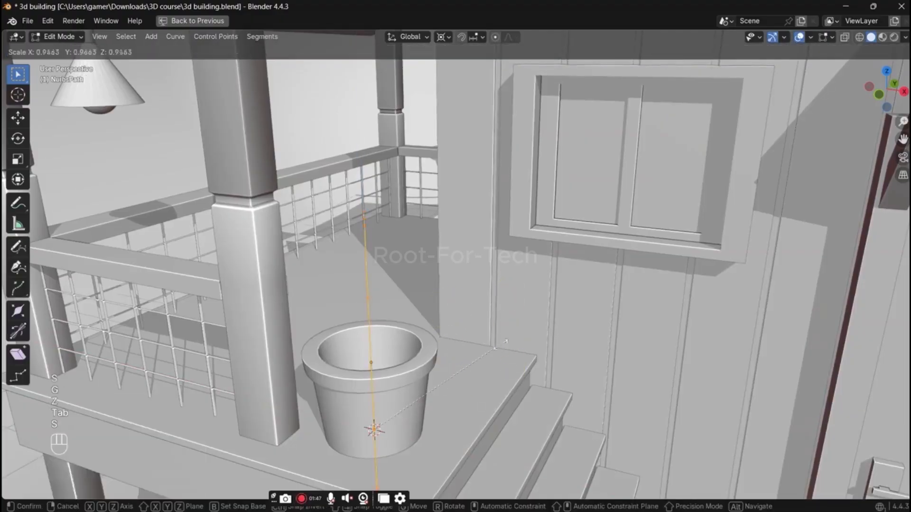
left_click(448, 384)
key("g")
key("z")
left_click(461, 313)
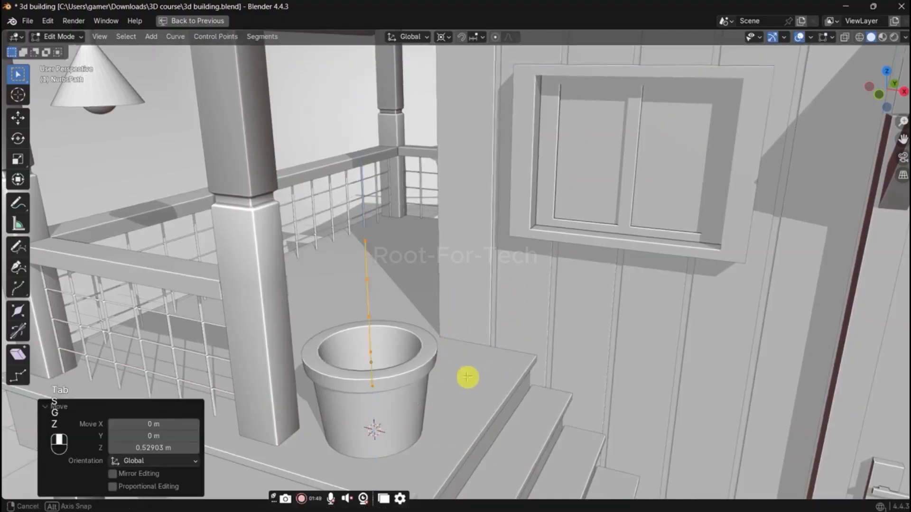
Step: Set the path's geometry bevel depth to 0.101 m to form a round plant stem
scroll(468, 377, "down", 5)
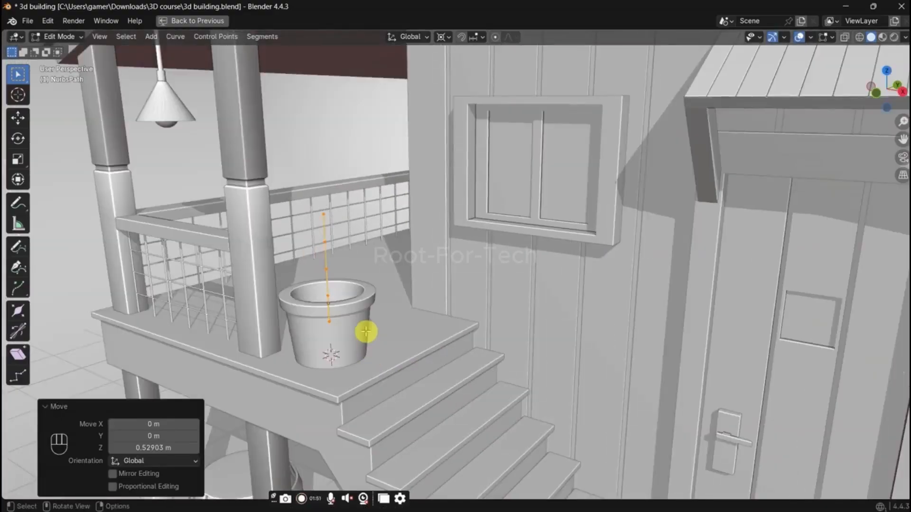
middle_click_drag(363, 325, 356, 327)
scroll(356, 328, "up", 2)
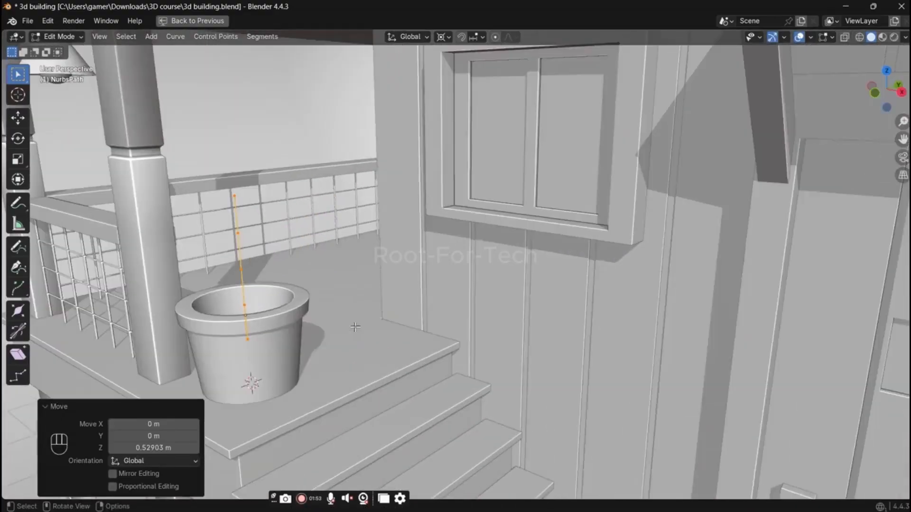
middle_click_drag(291, 334, 352, 319, "shift")
scroll(352, 319, "up", 2)
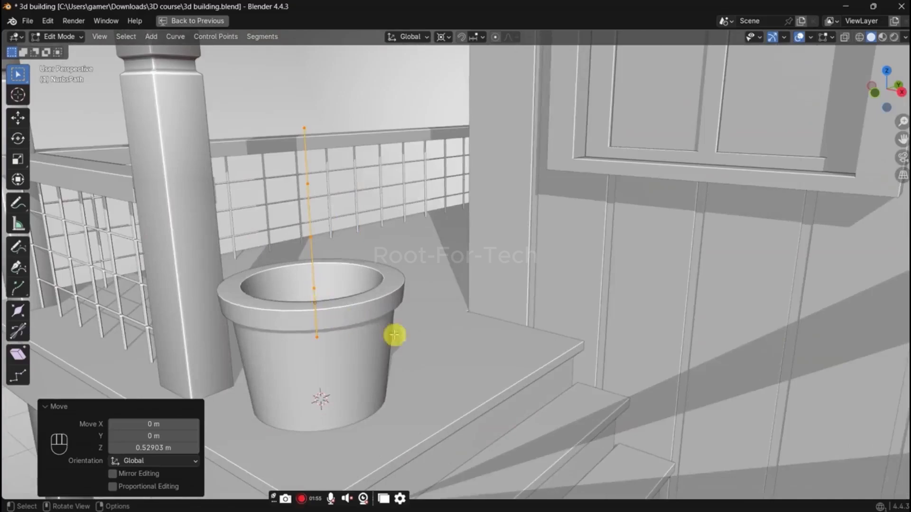
key("Tab")
key("ctrl+space")
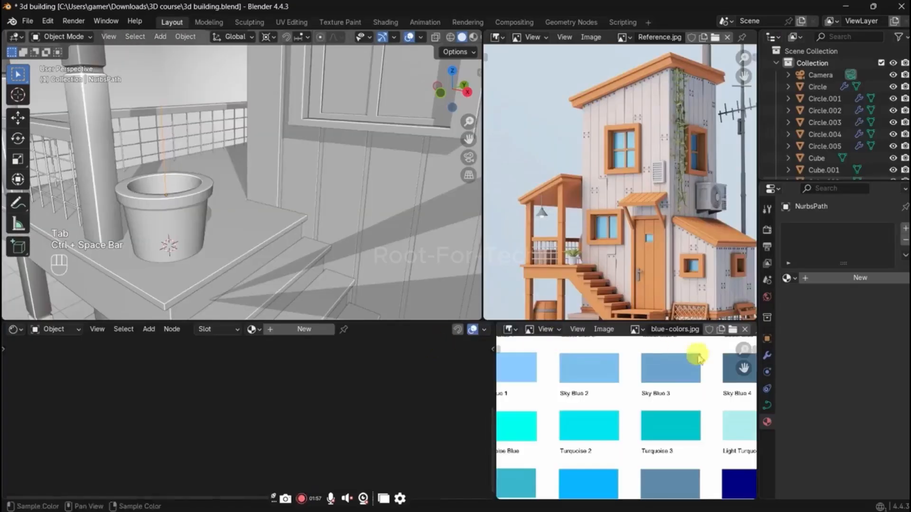
left_click(767, 405)
scroll(840, 392, "down", 3)
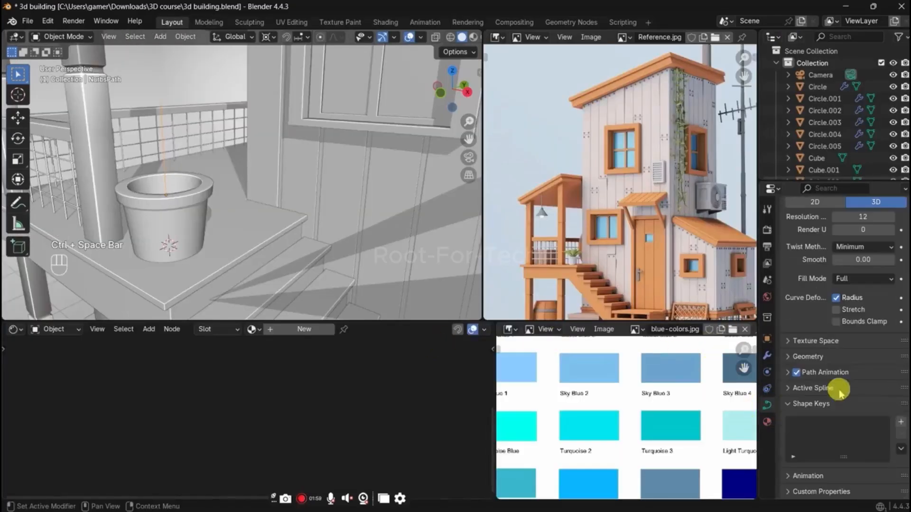
left_click(828, 357)
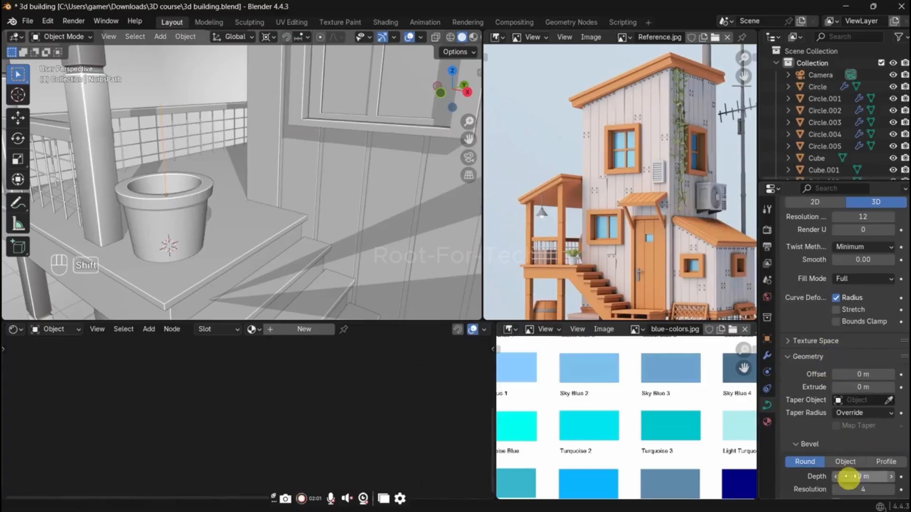
left_click_drag(856, 476, 884, 476, "shift")
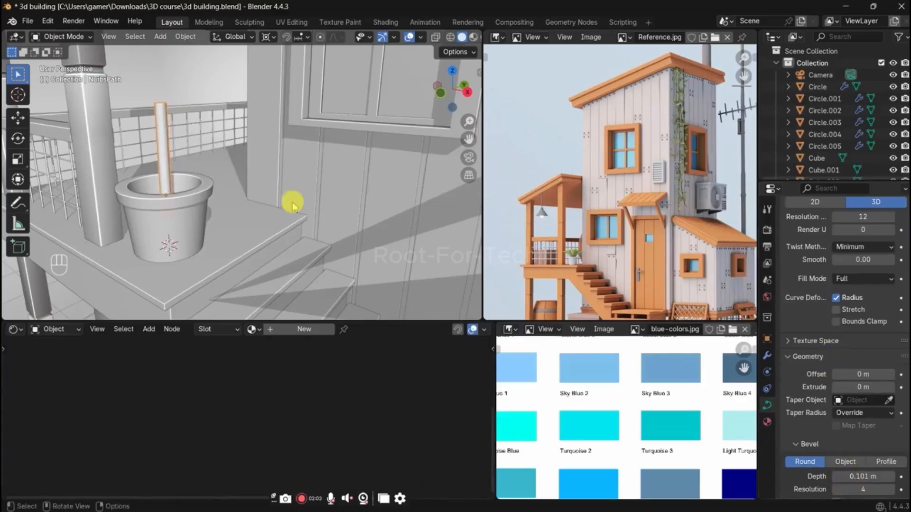
key("Tab")
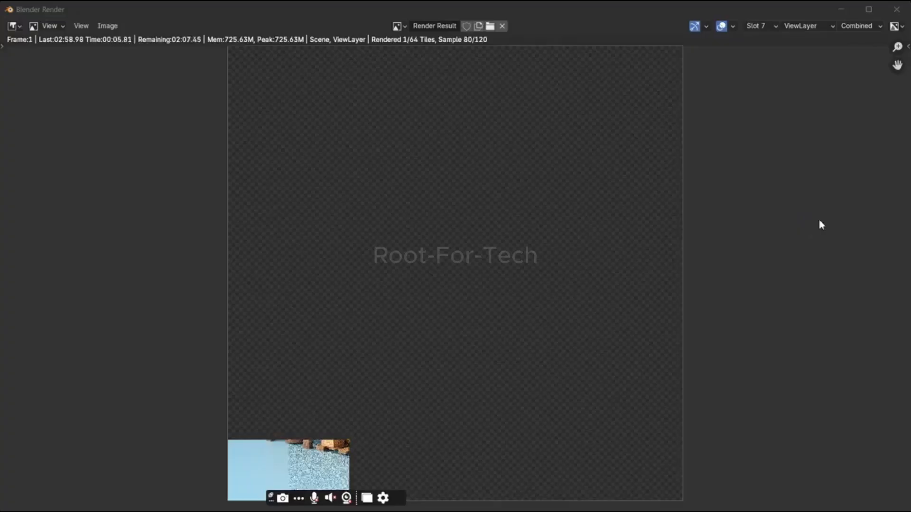